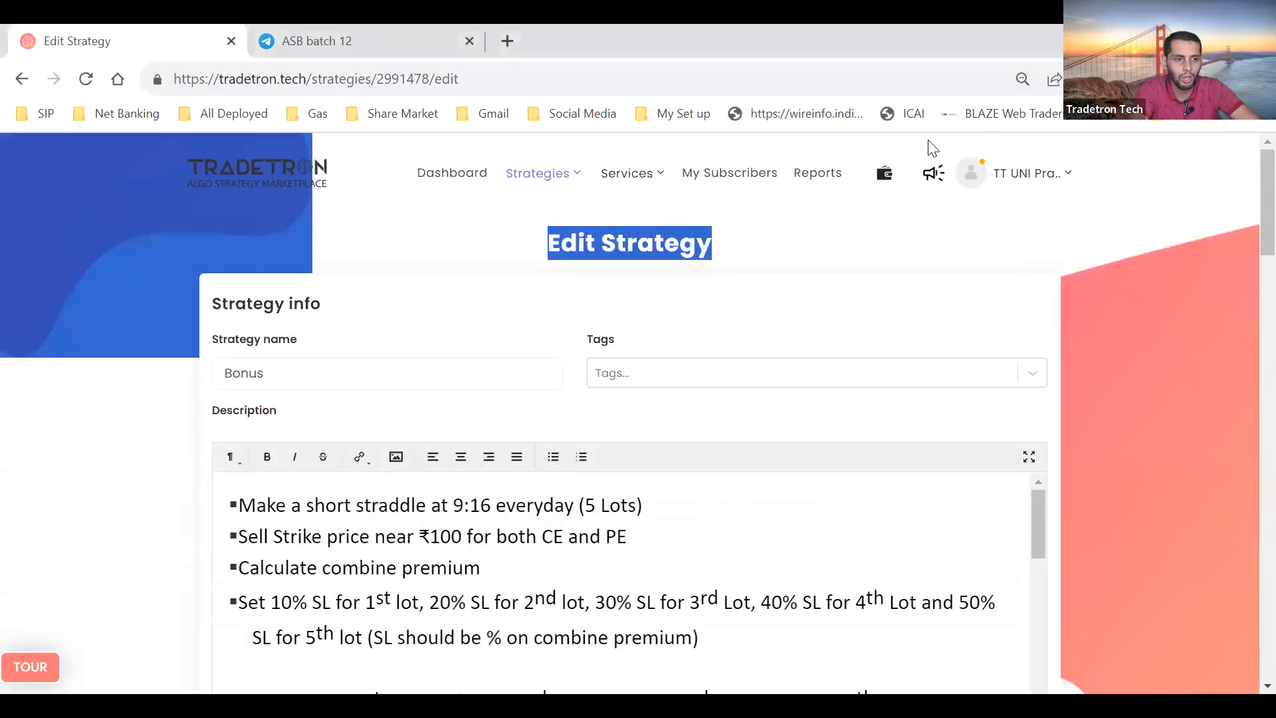
In the description's first bullet, change the word "straddle" to "strangle"
scroll(788, 351, down, 3)
scroll(616, 362, up, 1)
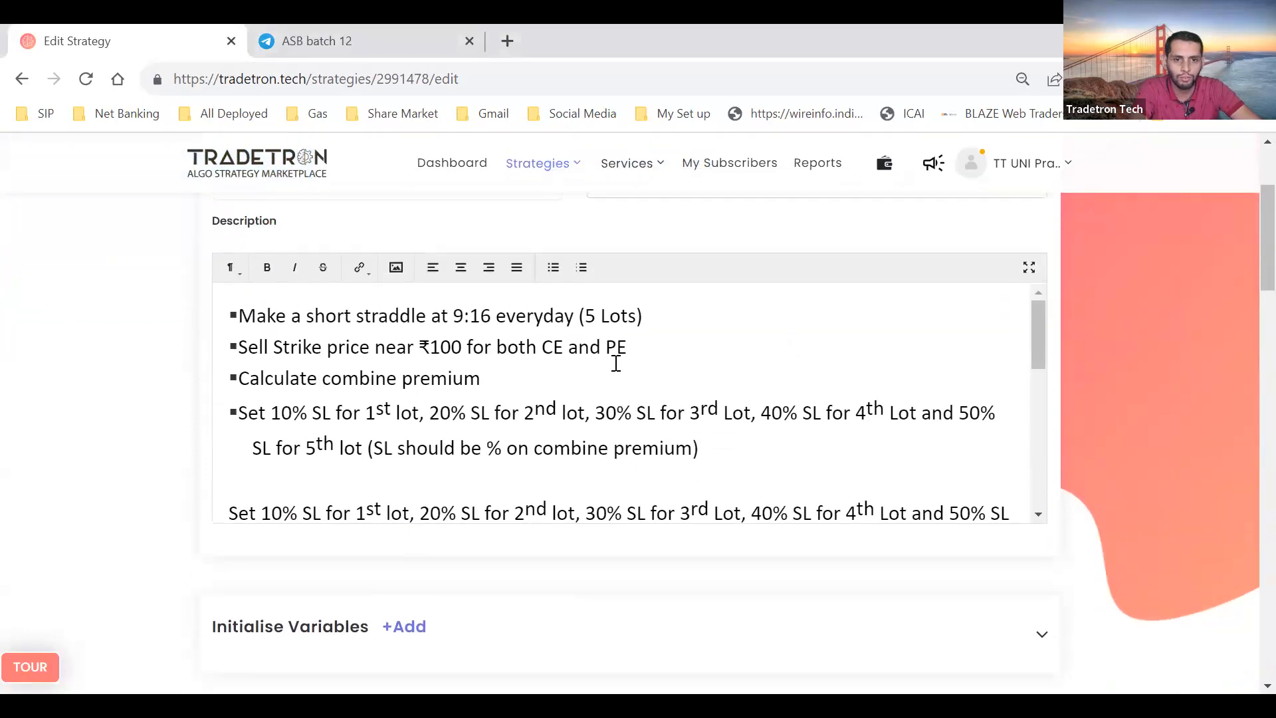
scroll(562, 384, up, 1)
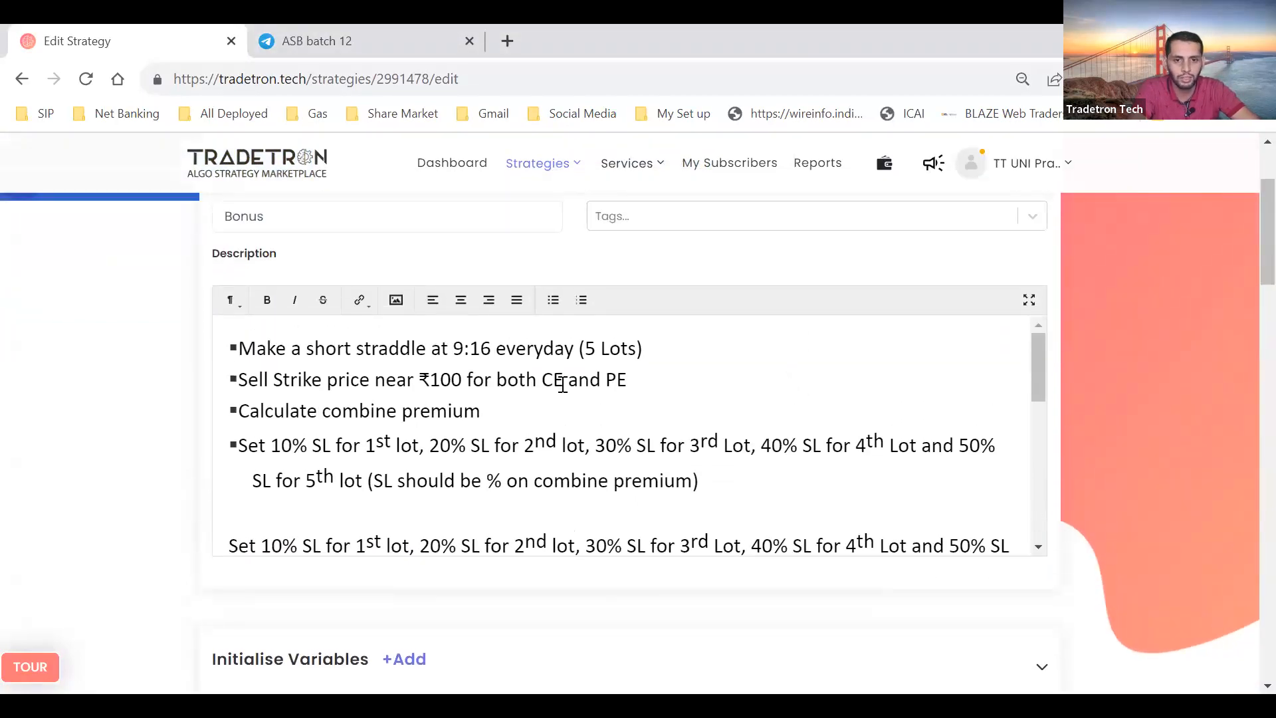
scroll(562, 384, up, 1)
click(715, 396)
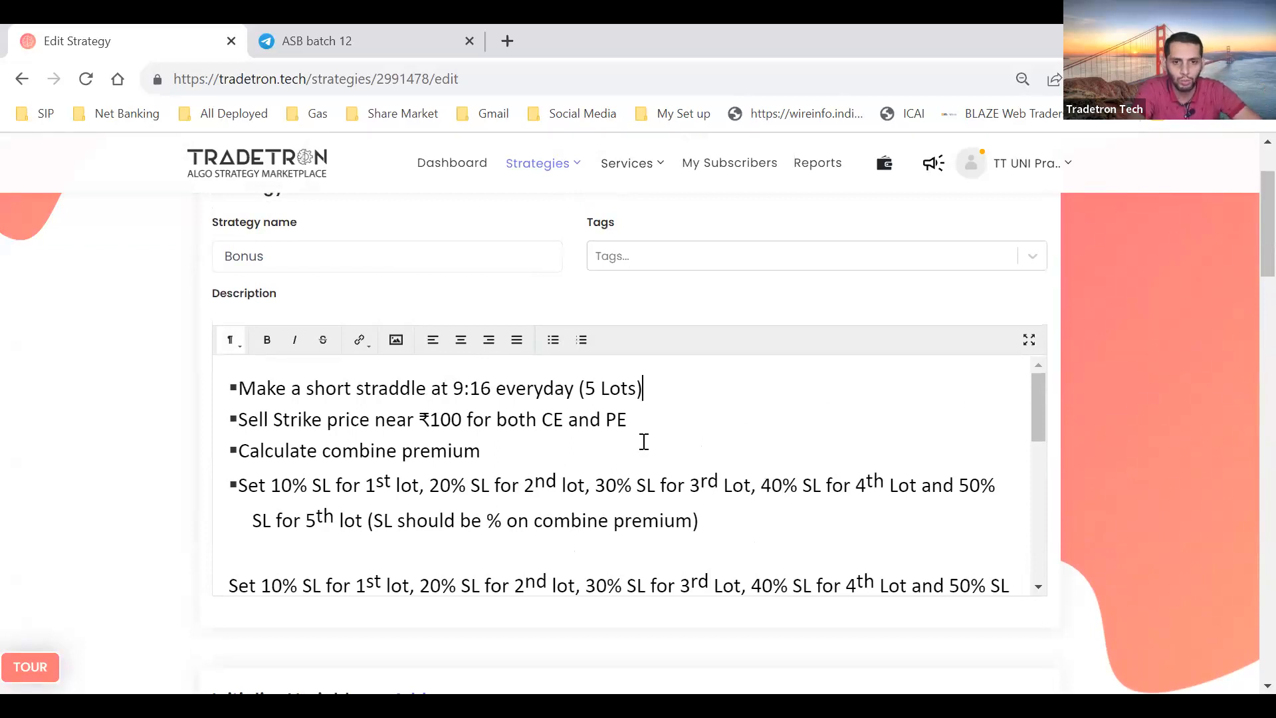
scroll(644, 441, down, 1)
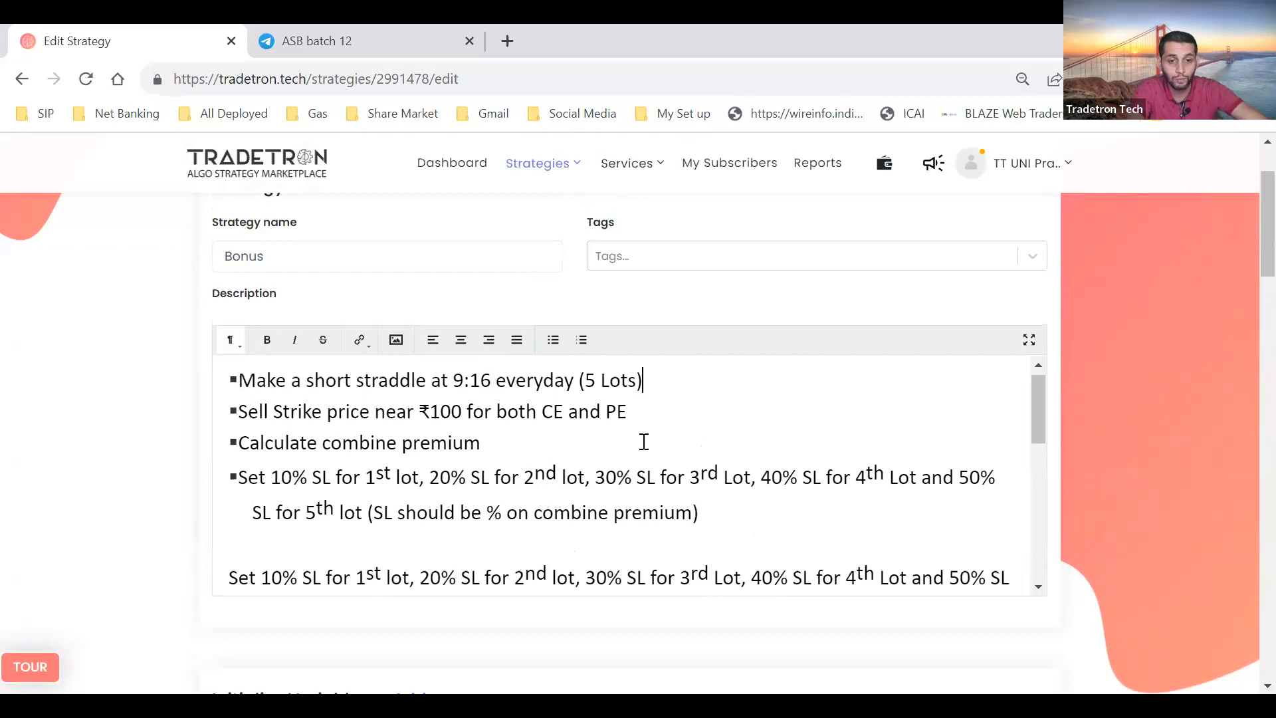
click(430, 389)
key(BackSpace)
key(BackSpace)
key(BackSpace)
key(BackSpace)
text(ngle)
click(764, 461)
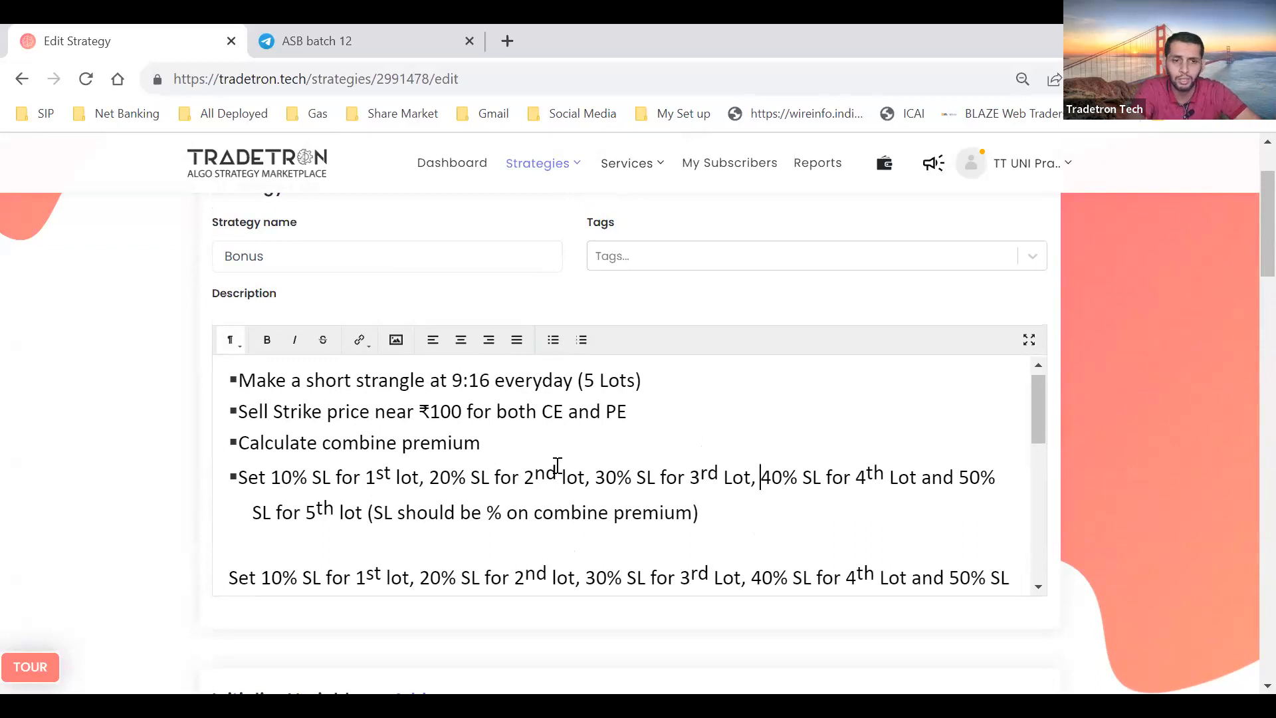
Examine the description's entry rules and the per-lot stop-loss percentages based on the combined premium
scroll(557, 465, up, 1)
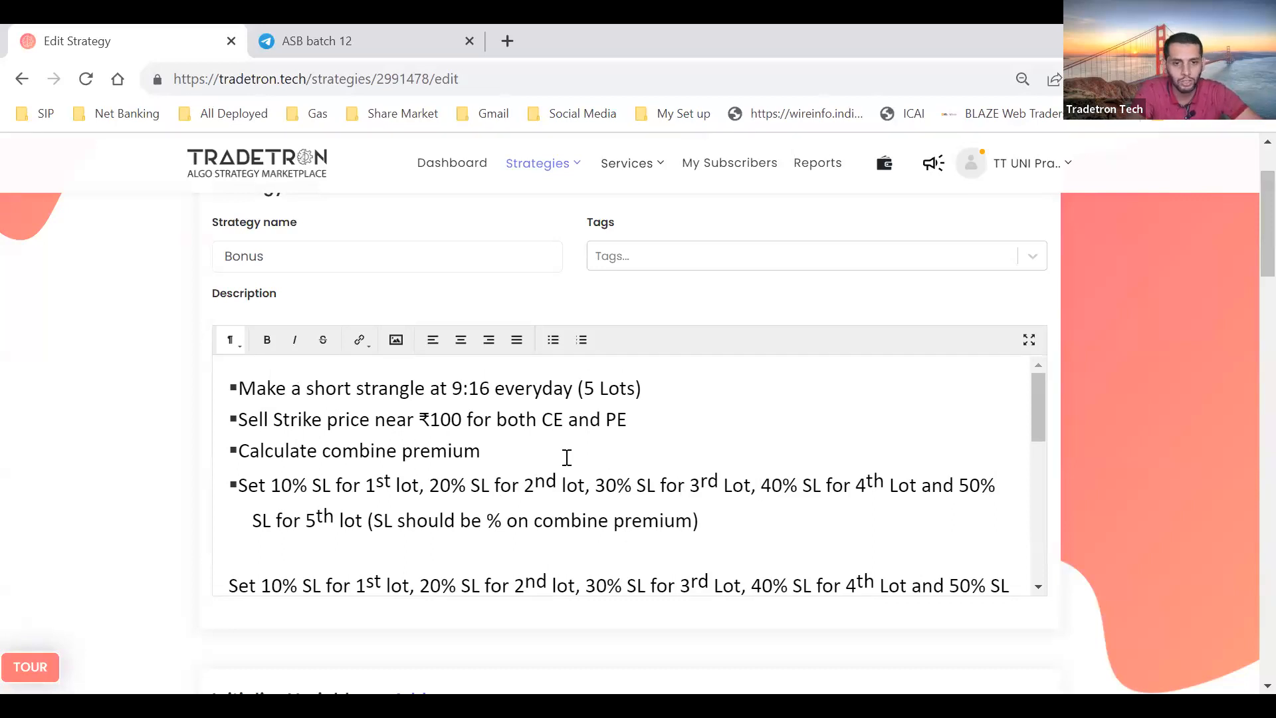
scroll(567, 457, down, 1)
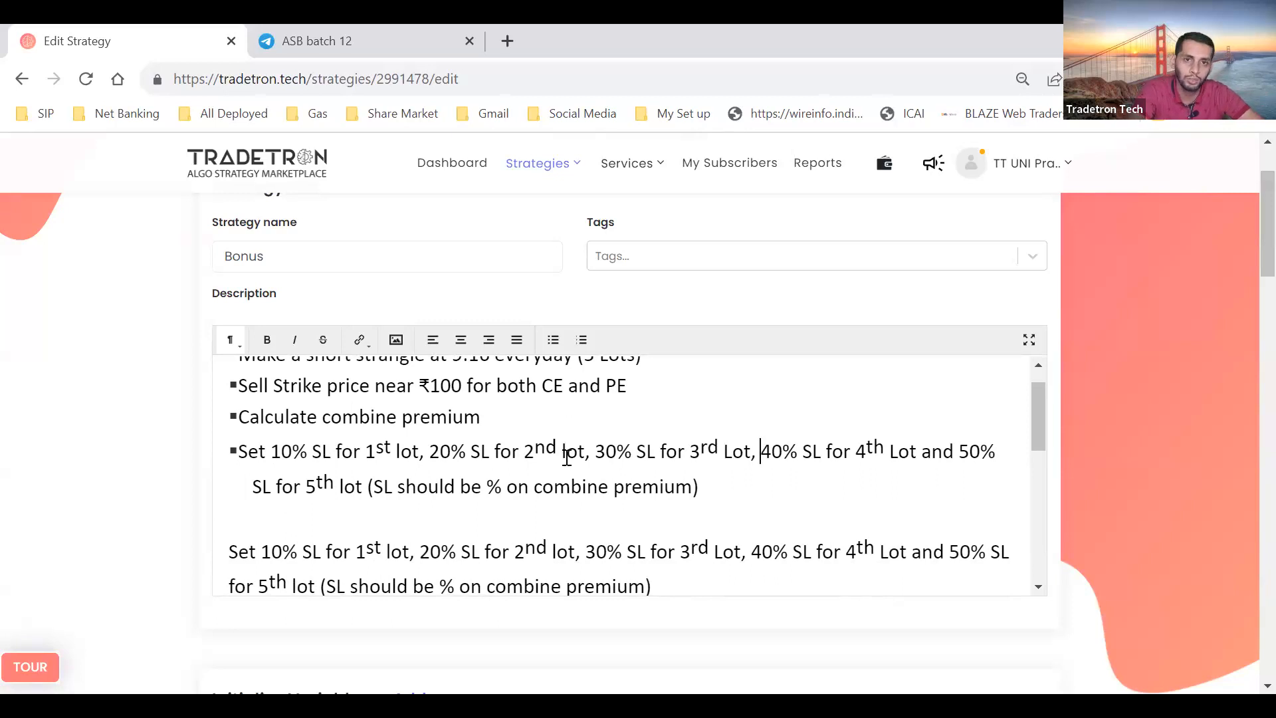
click(634, 583)
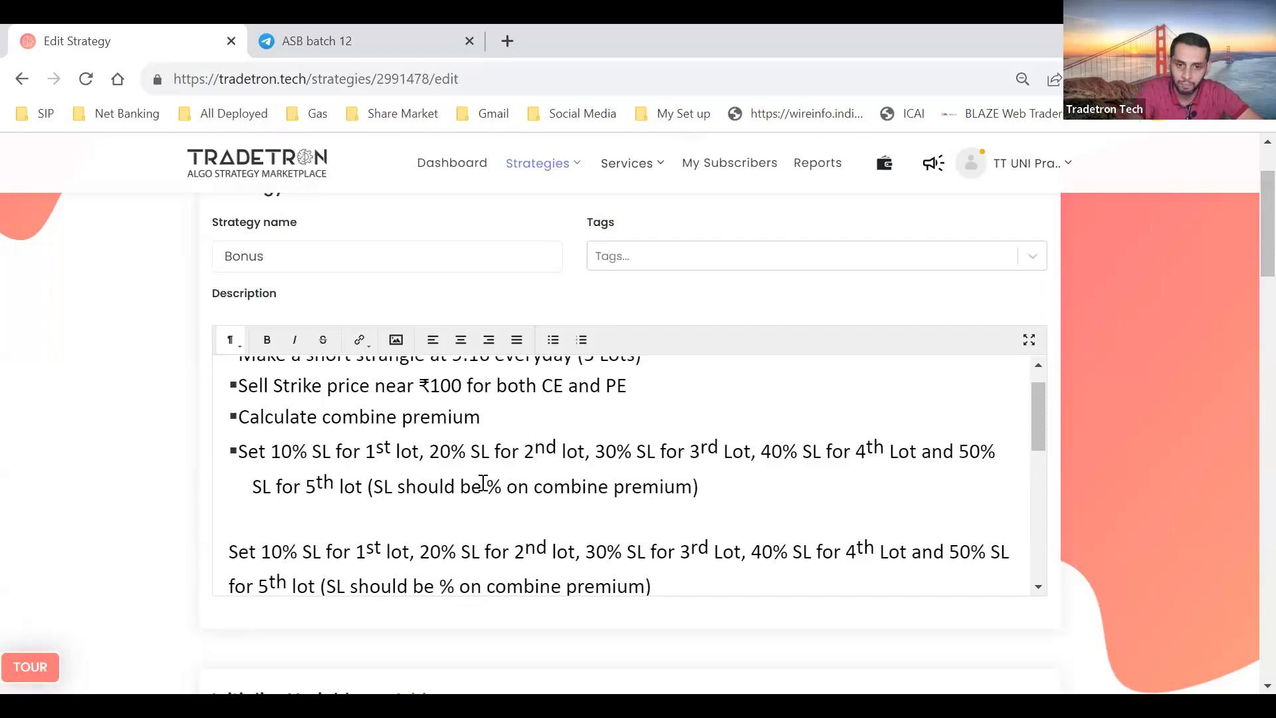
scroll(275, 469, down, 1)
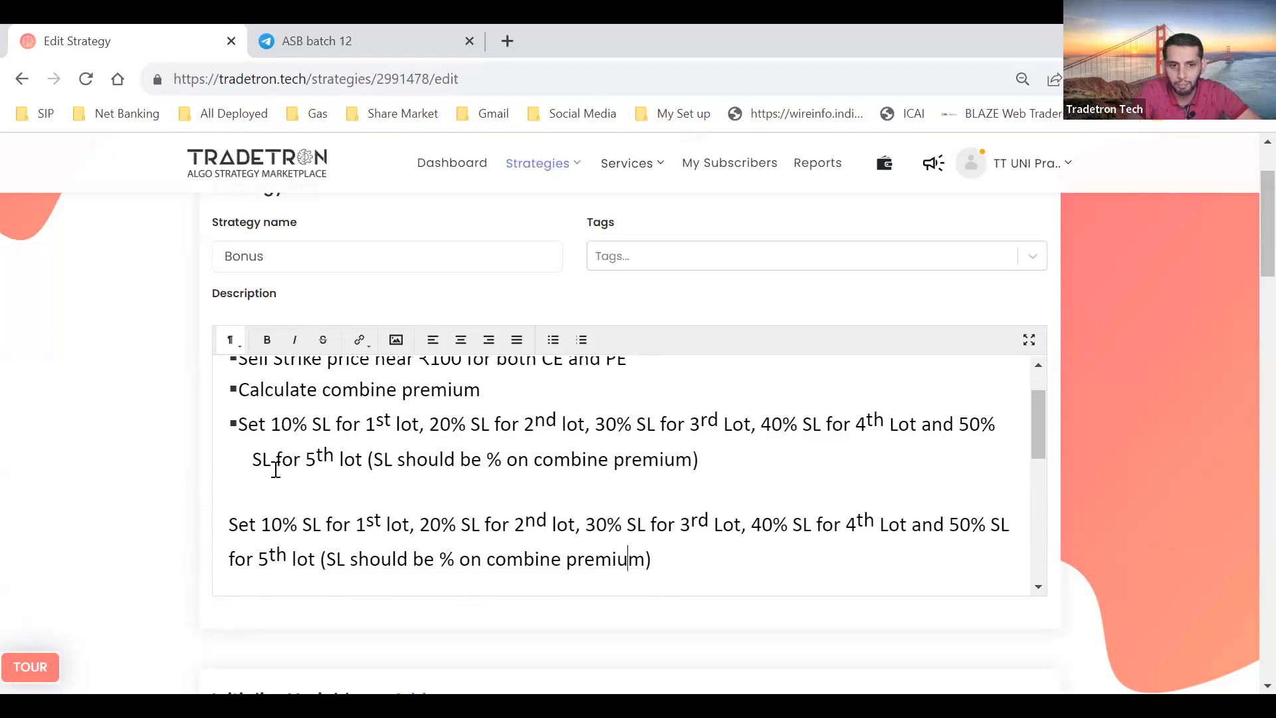
drag(736, 483, 364, 458)
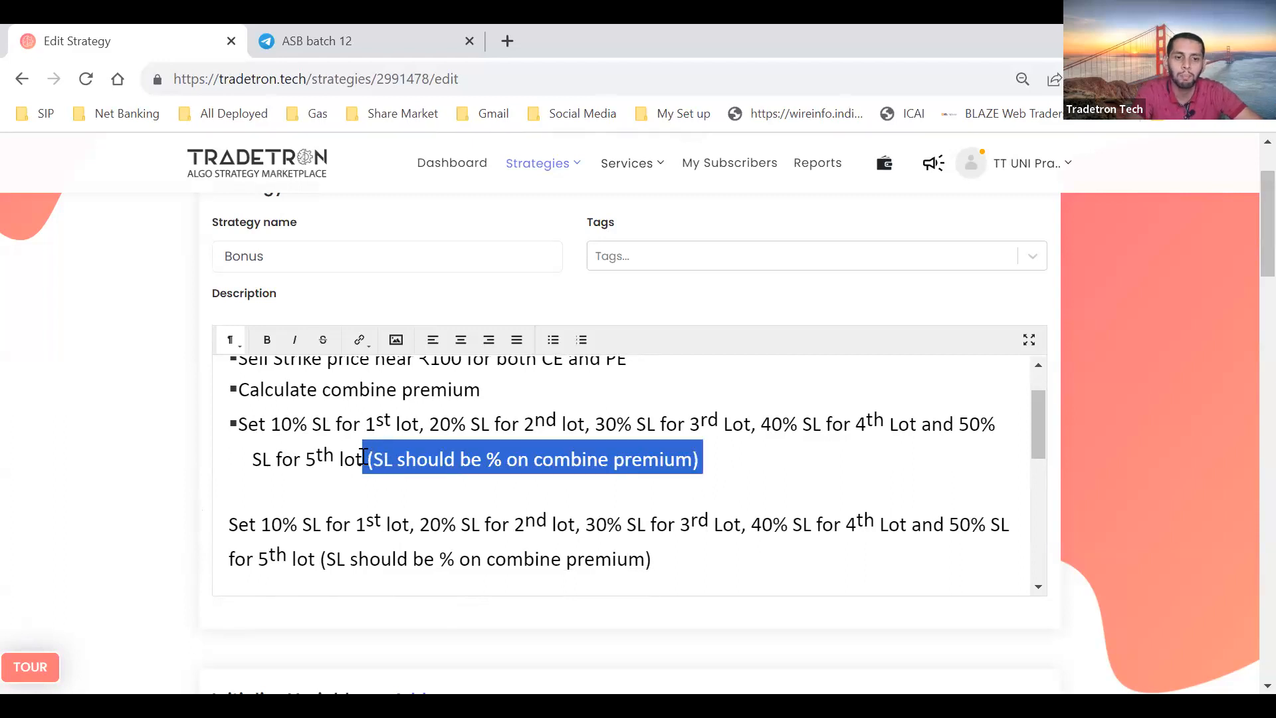
click(848, 476)
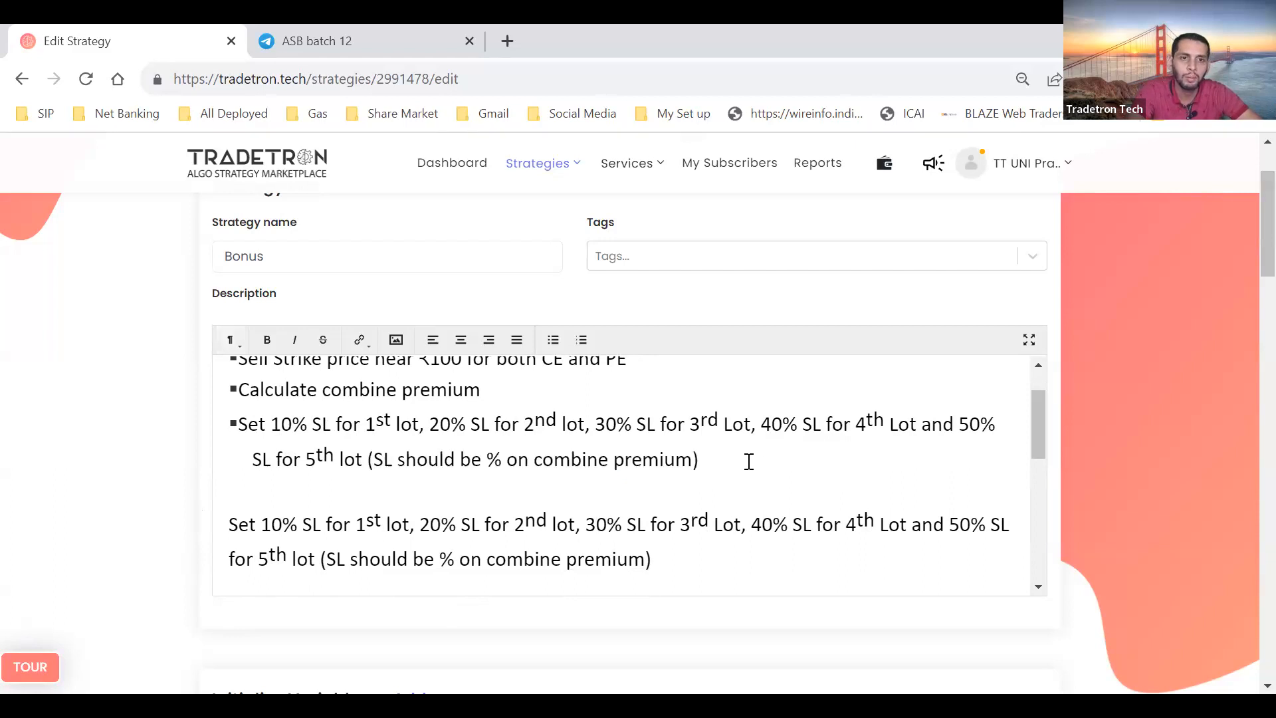
scroll(749, 461, up, 1)
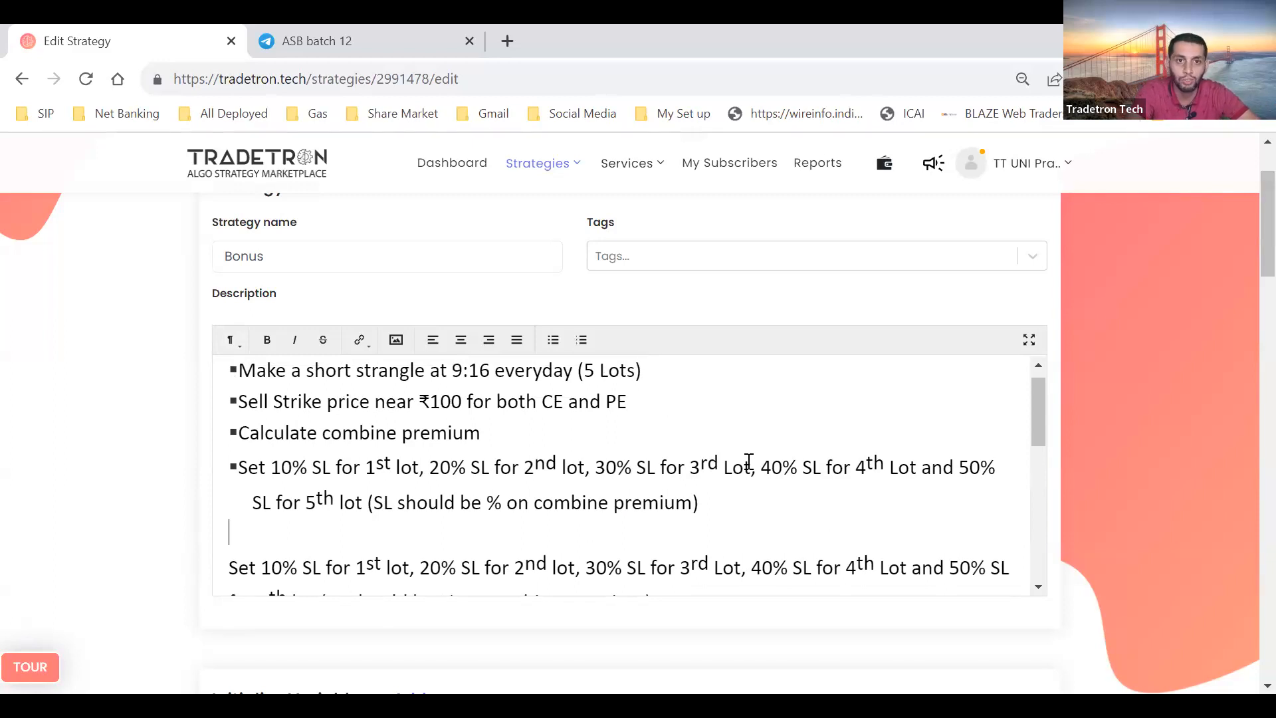
scroll(656, 464, down, 2)
scroll(654, 464, up, 1)
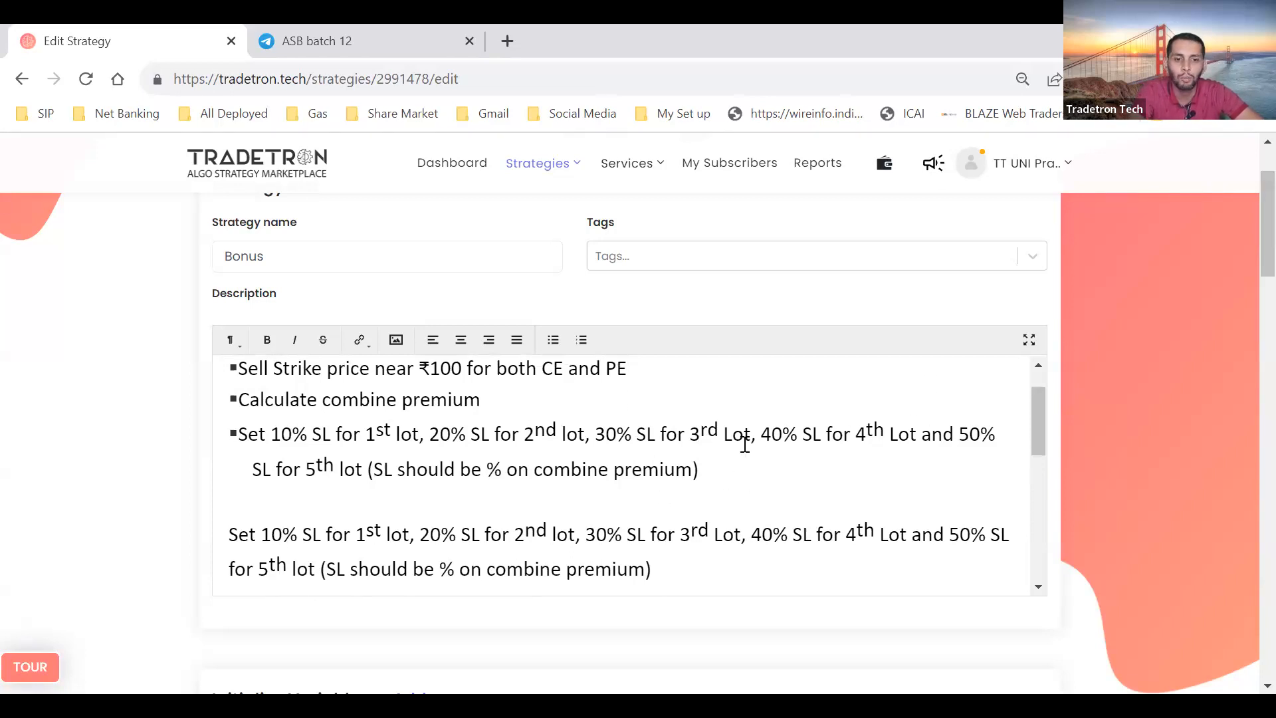
click(782, 466)
scroll(782, 458, up, 1)
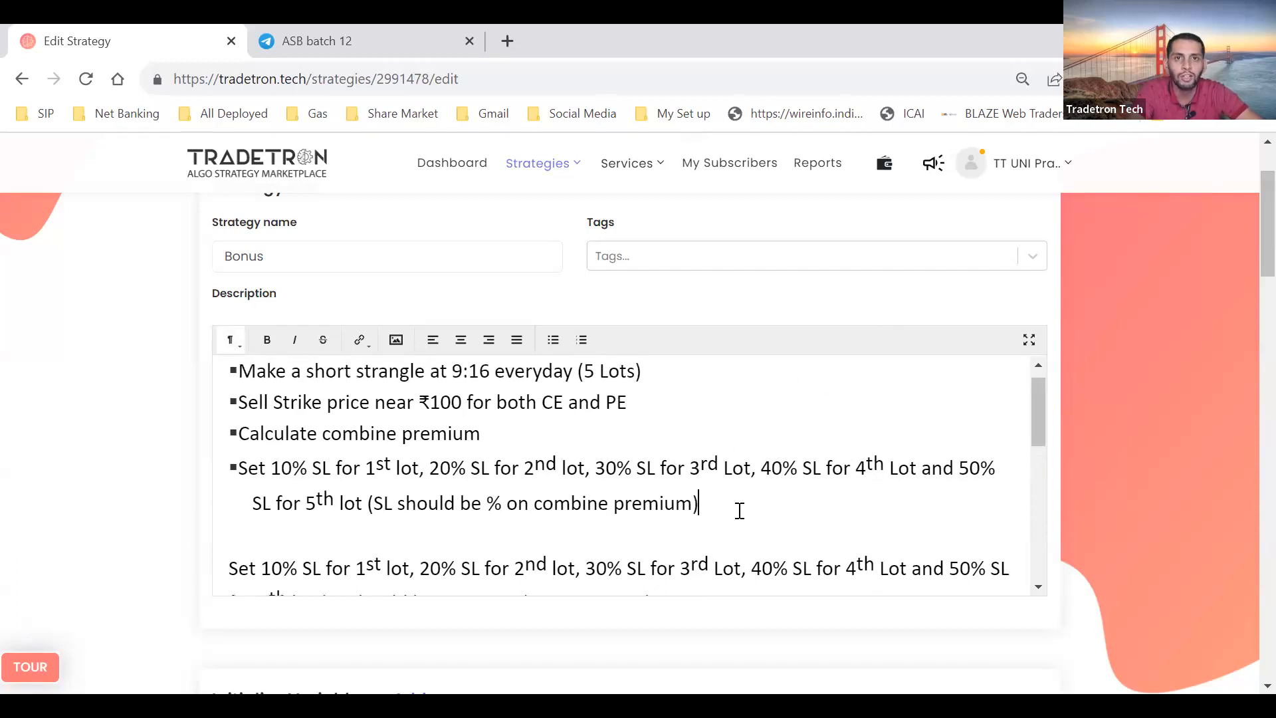
scroll(740, 510, up, 1)
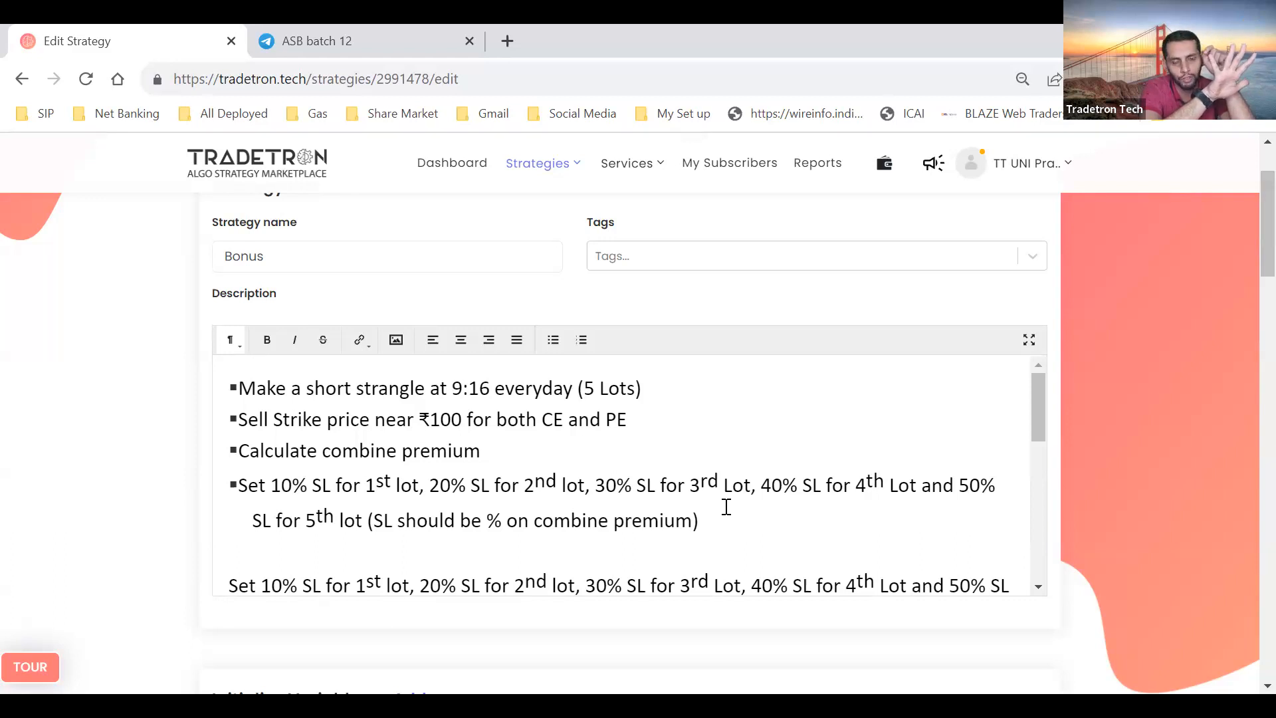
scroll(727, 508, down, 1)
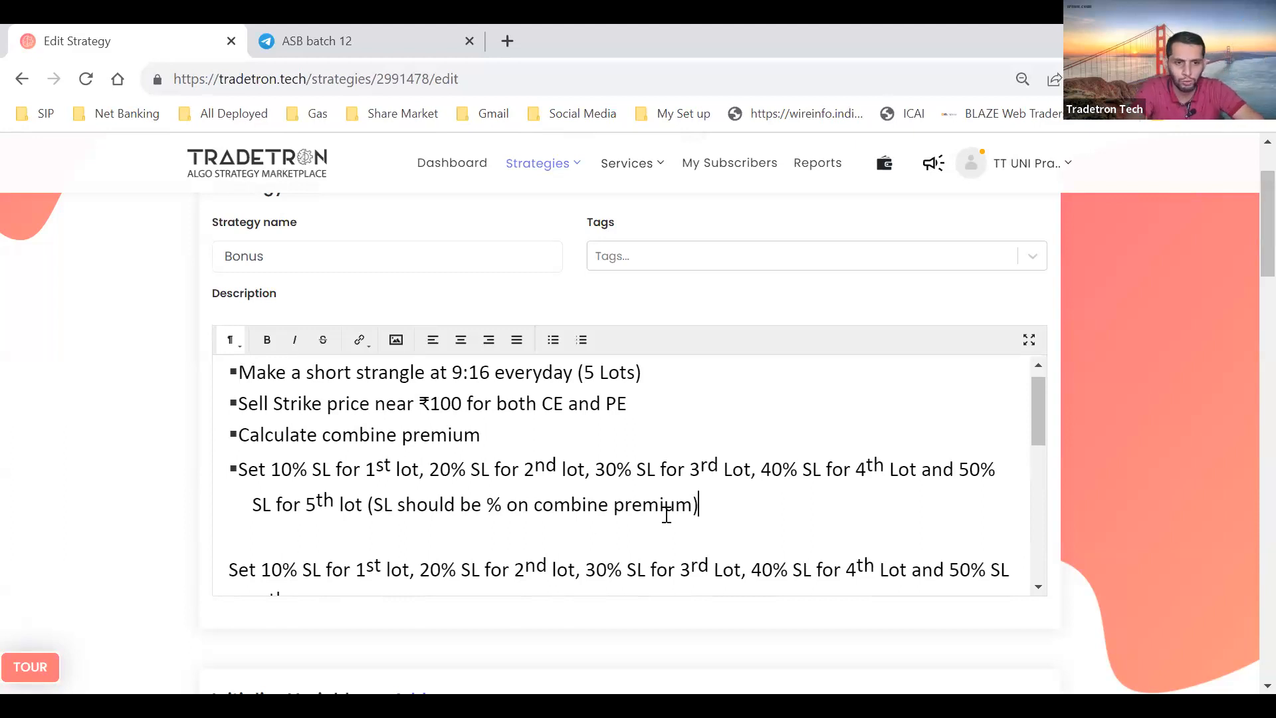
scroll(764, 536, down, 1)
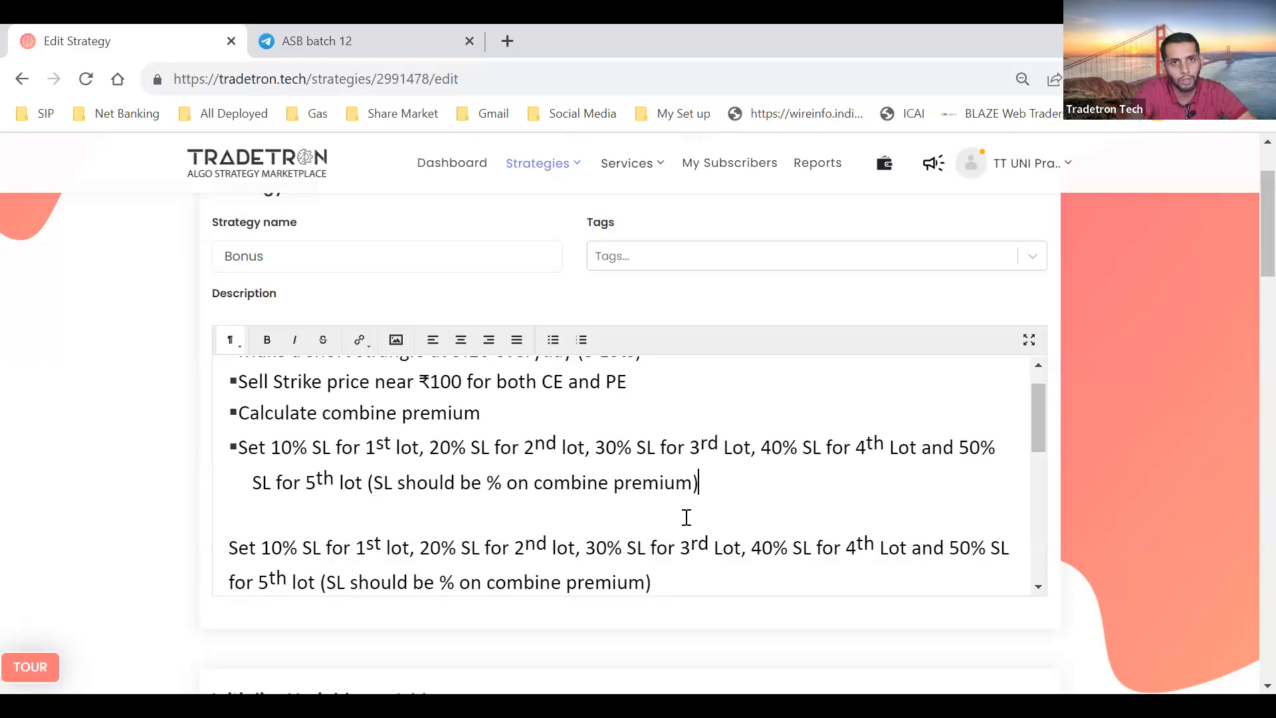
Delete the duplicated stop-loss paragraph from the description, leaving one blank line before the re-entry rules
scroll(687, 517, down, 2)
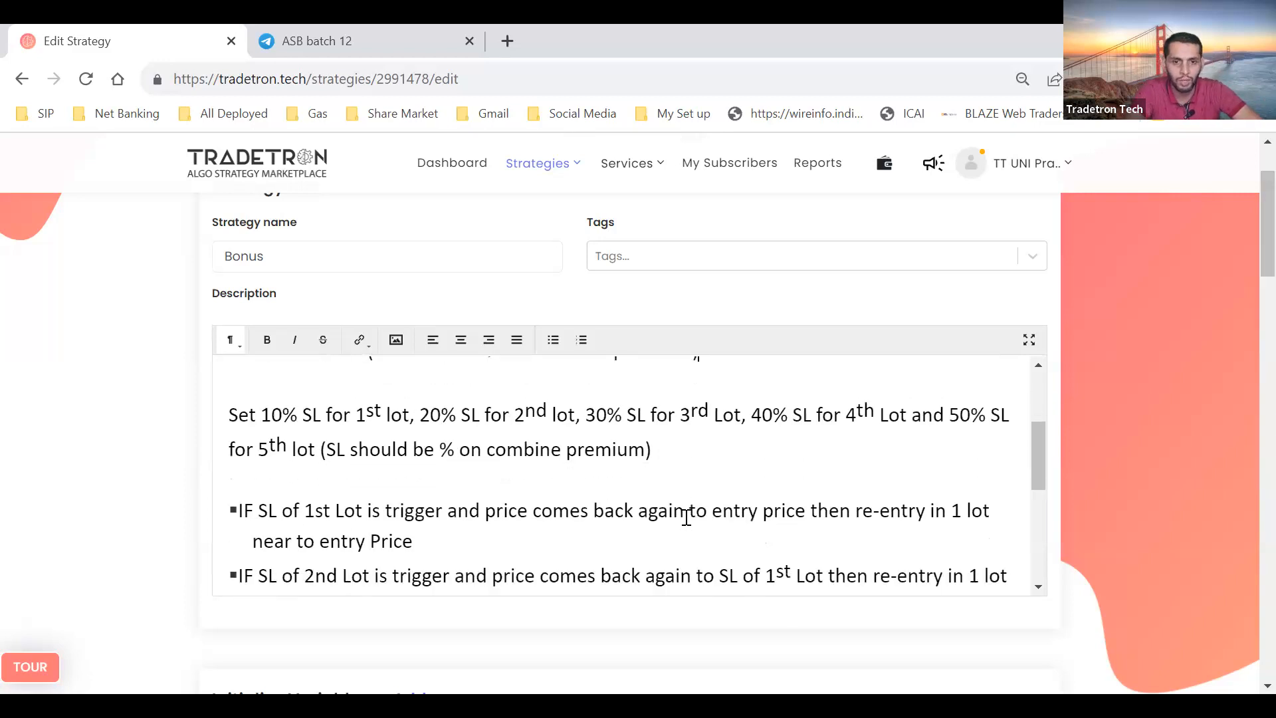
scroll(661, 480, up, 1)
scroll(661, 480, down, 1)
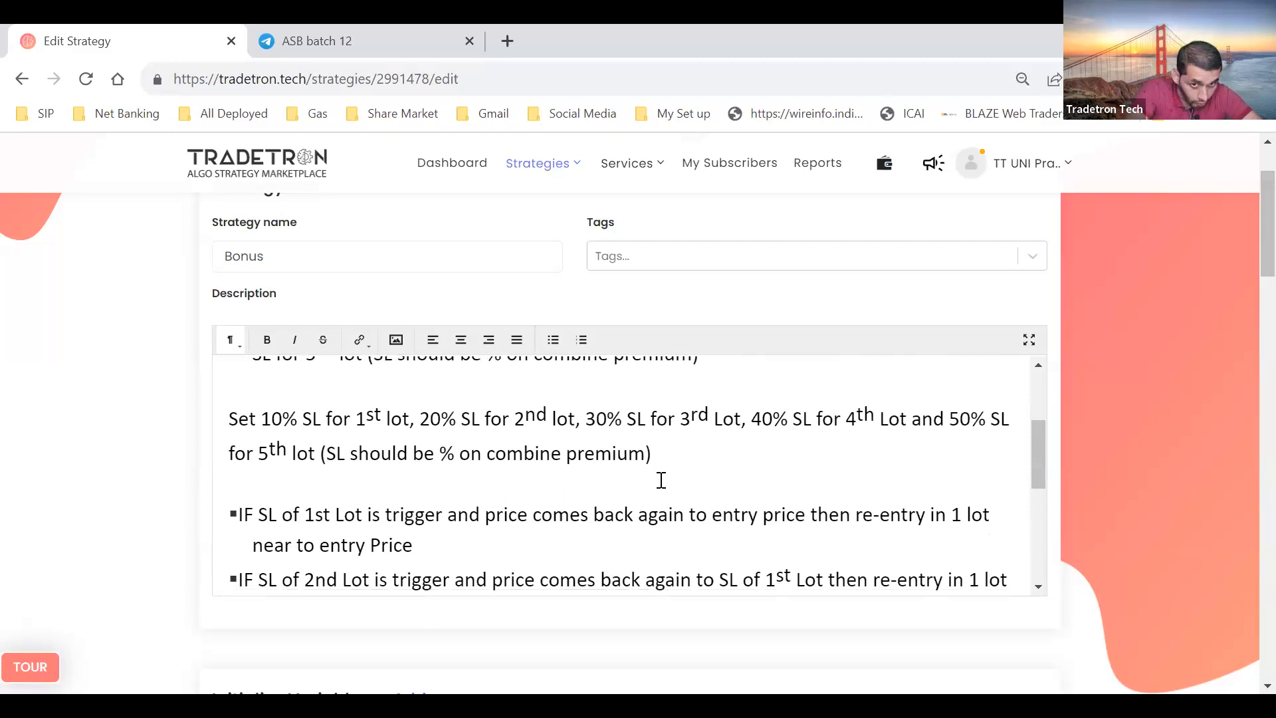
scroll(661, 480, down, 1)
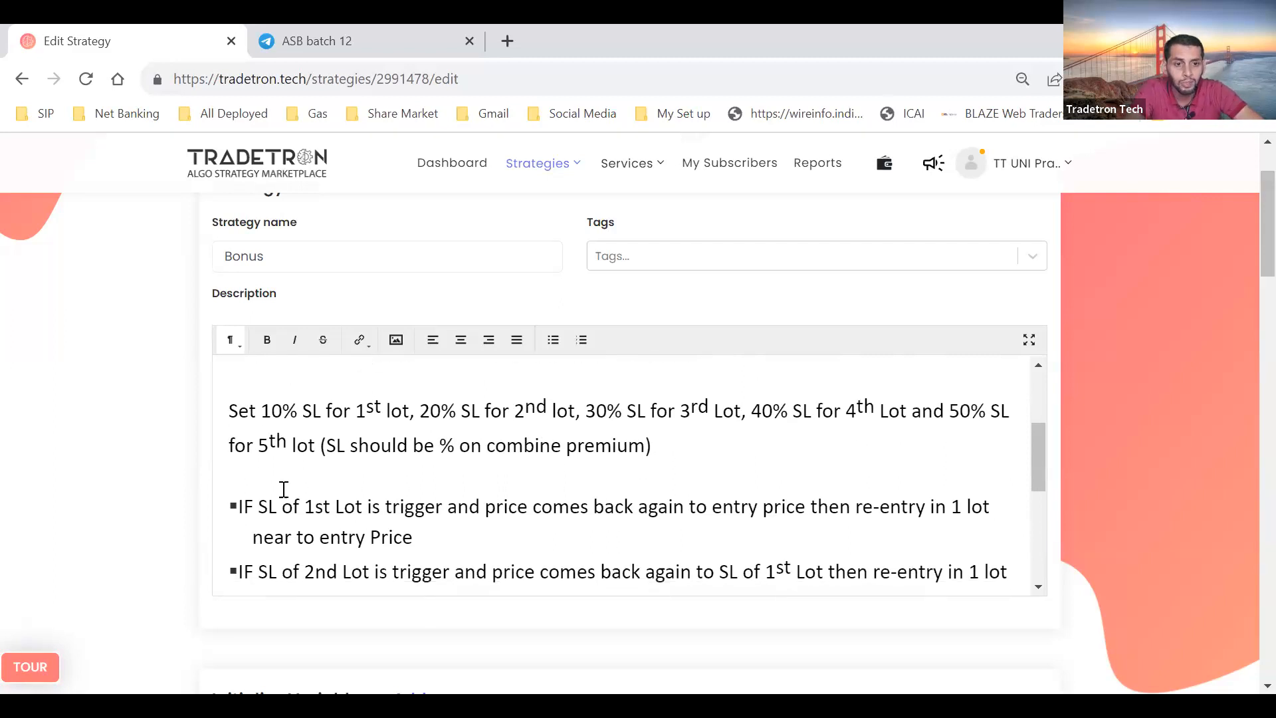
scroll(316, 459, up, 1)
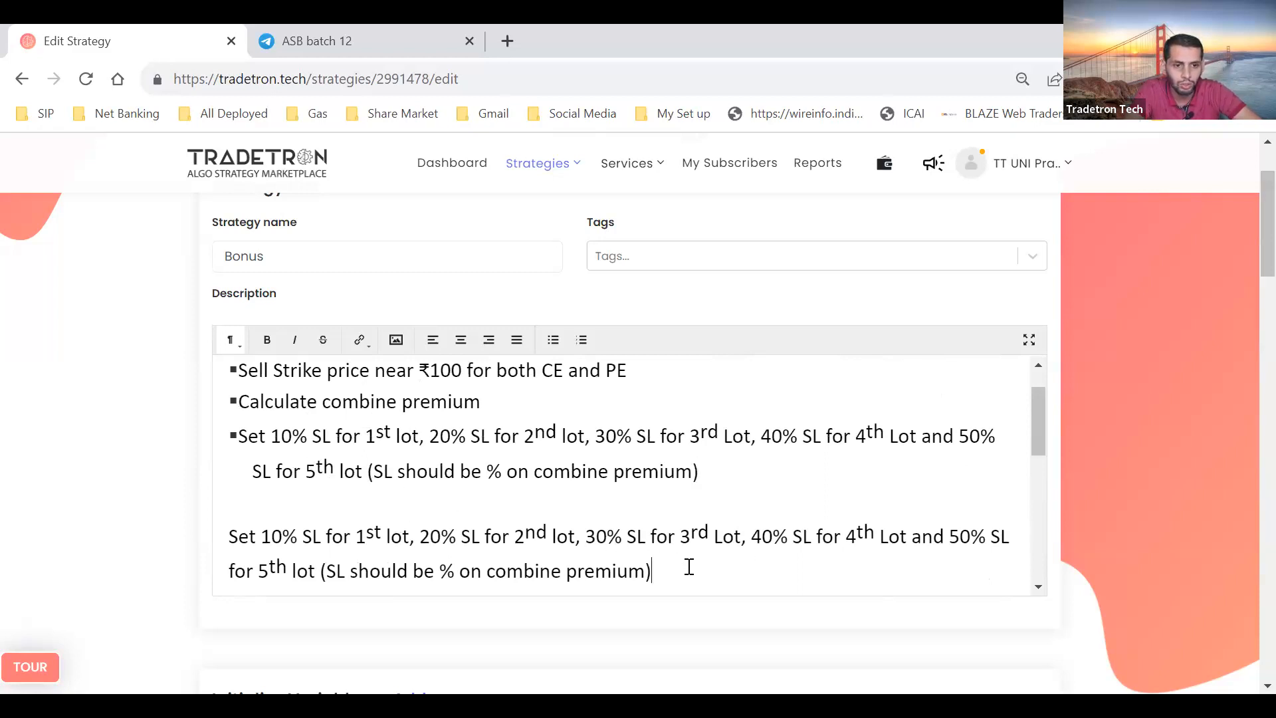
key(ctrl+shift+Up)
key(ctrl+shift+Up)
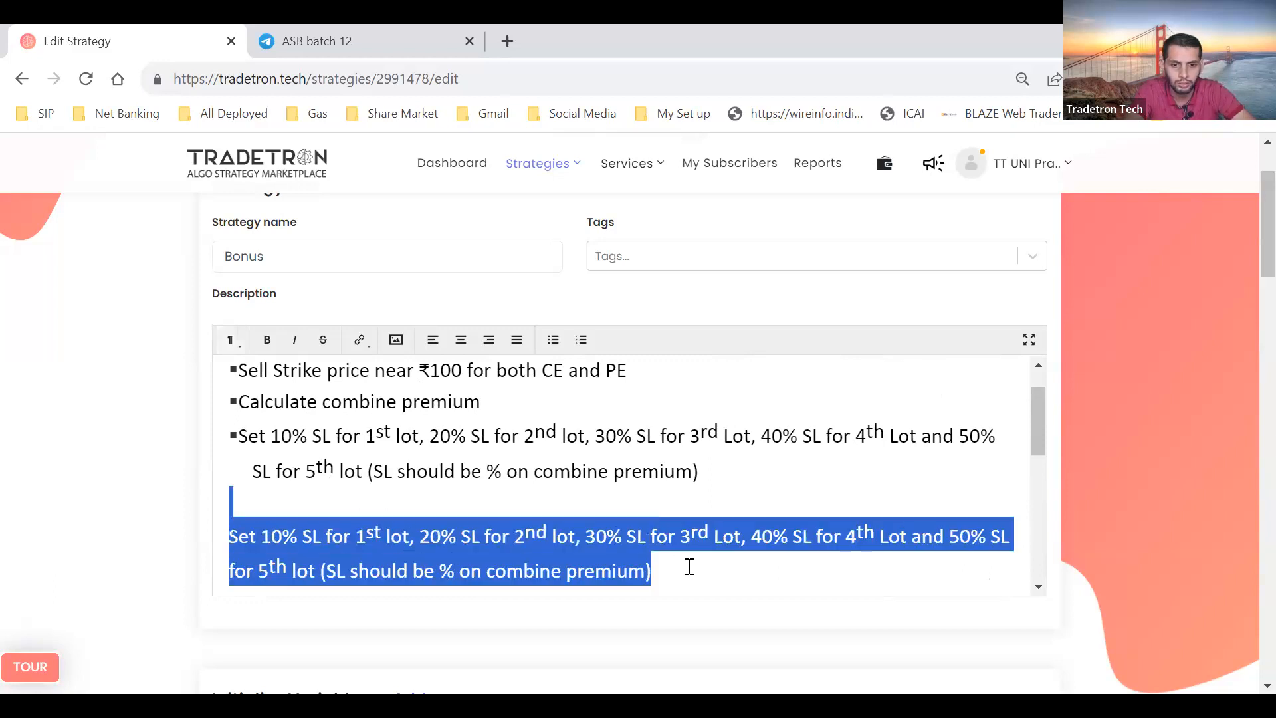
key(BackSpace)
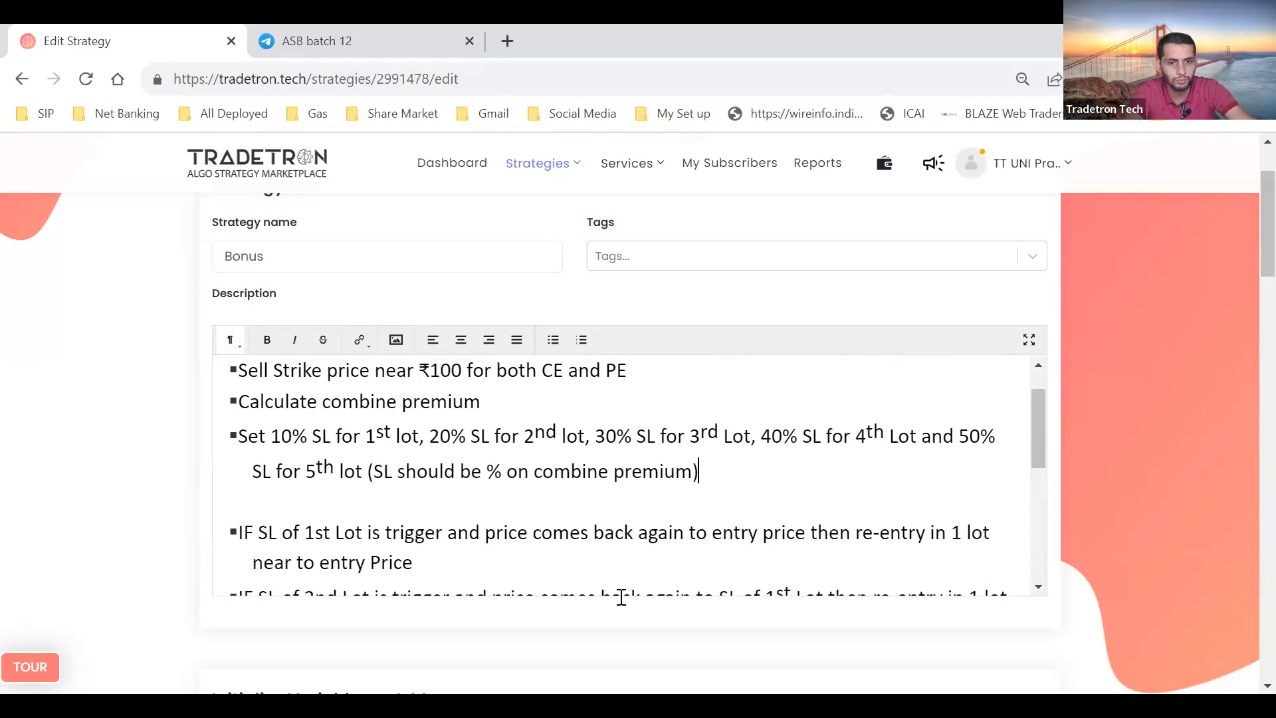
click(238, 517)
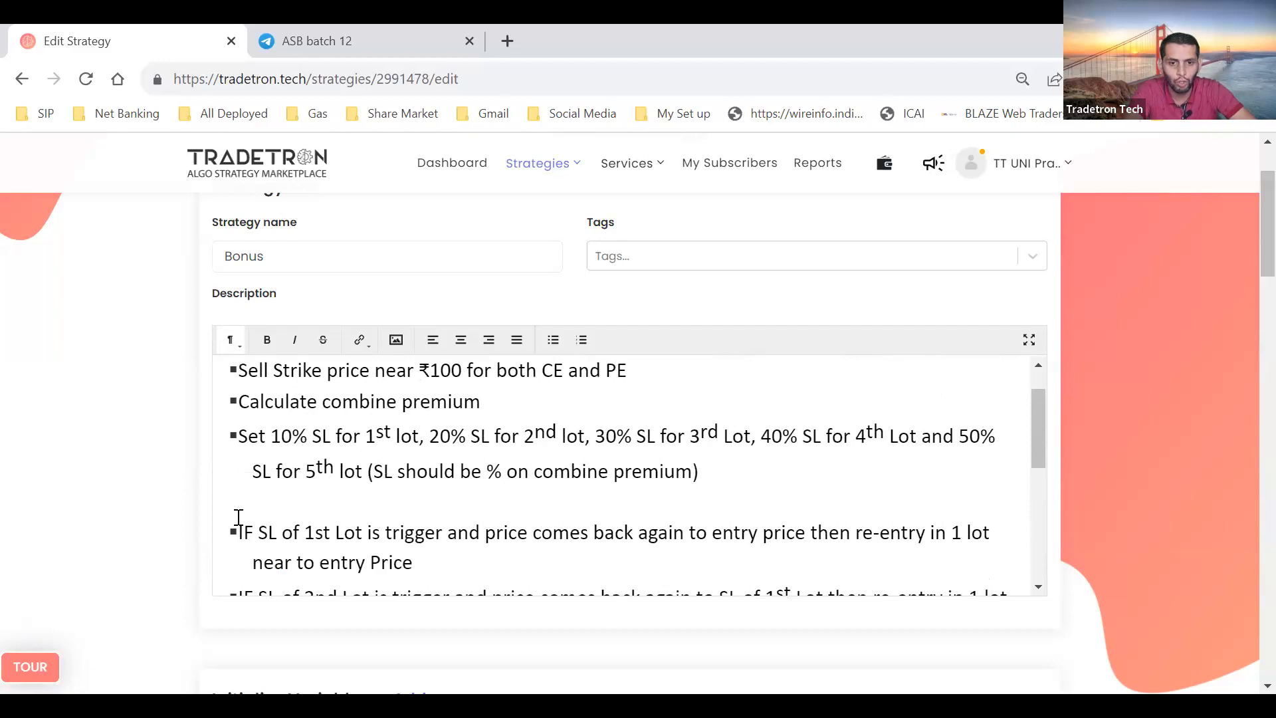
key(BackSpace)
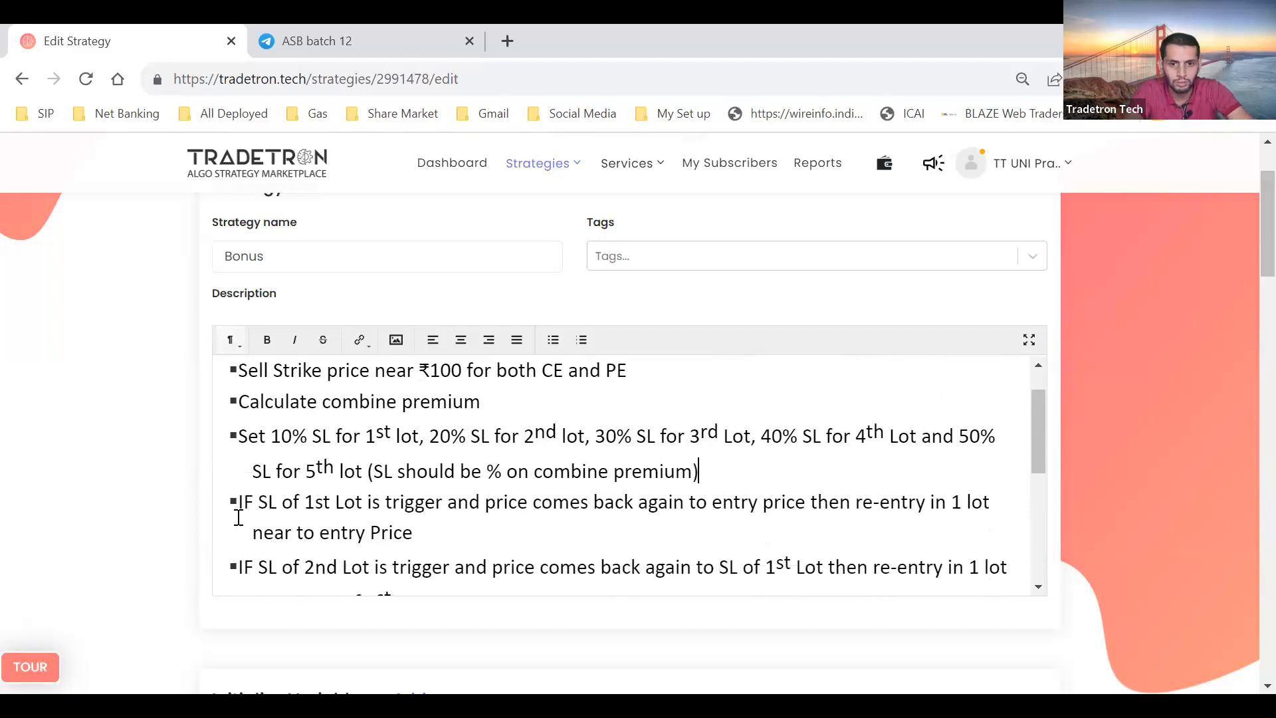
key(Return)
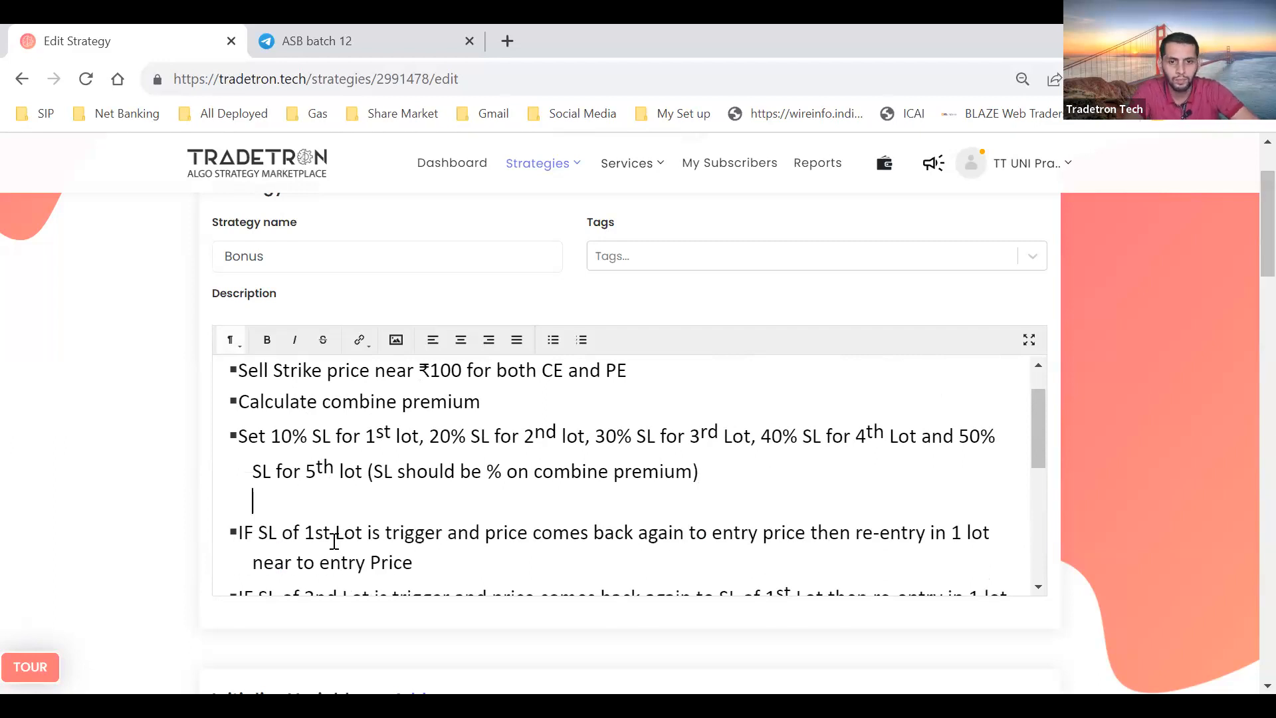
Review the description's re-entry rules for the 1st to 5th lots and the strategy sections below it
scroll(418, 545, down, 2)
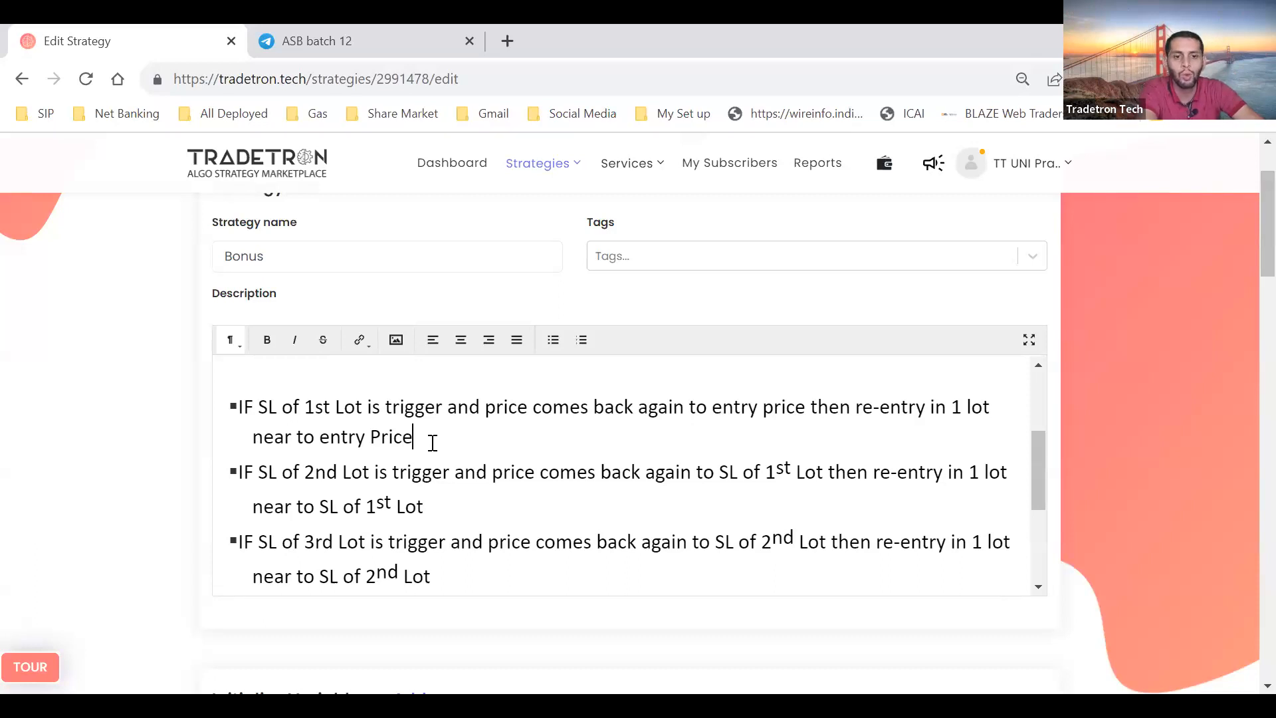
double_click(379, 444)
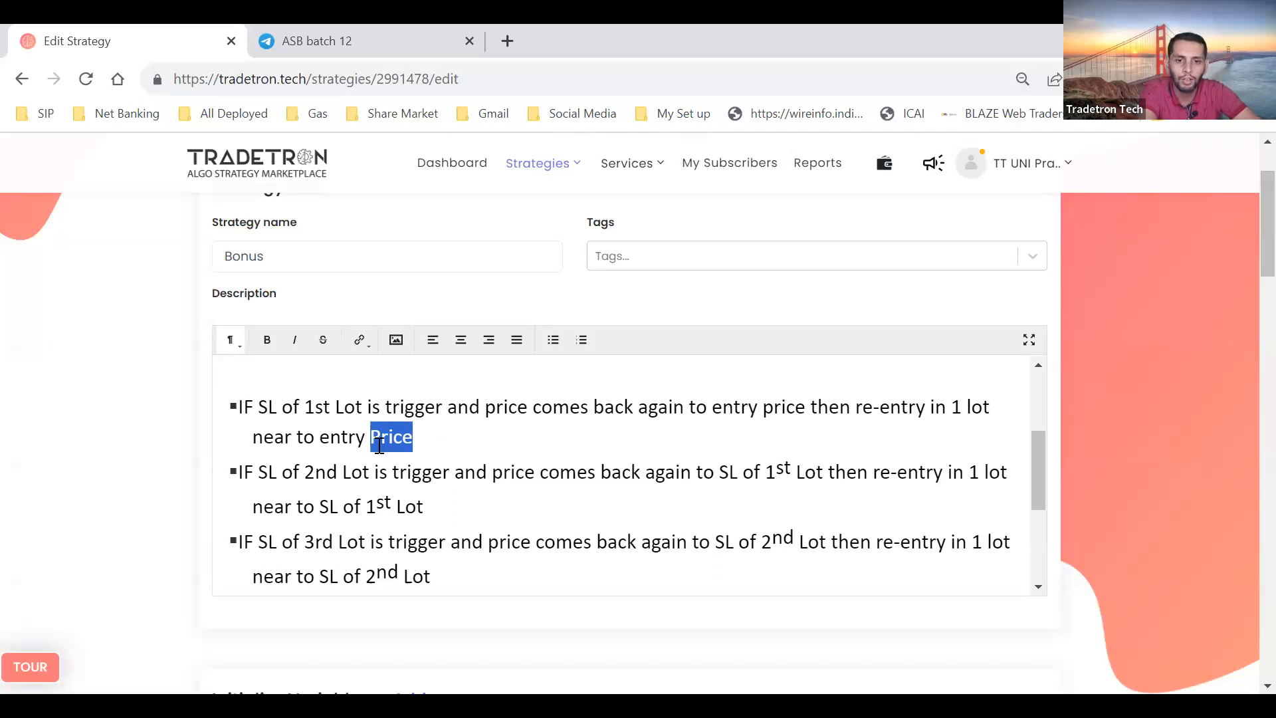
scroll(379, 445, down, 1)
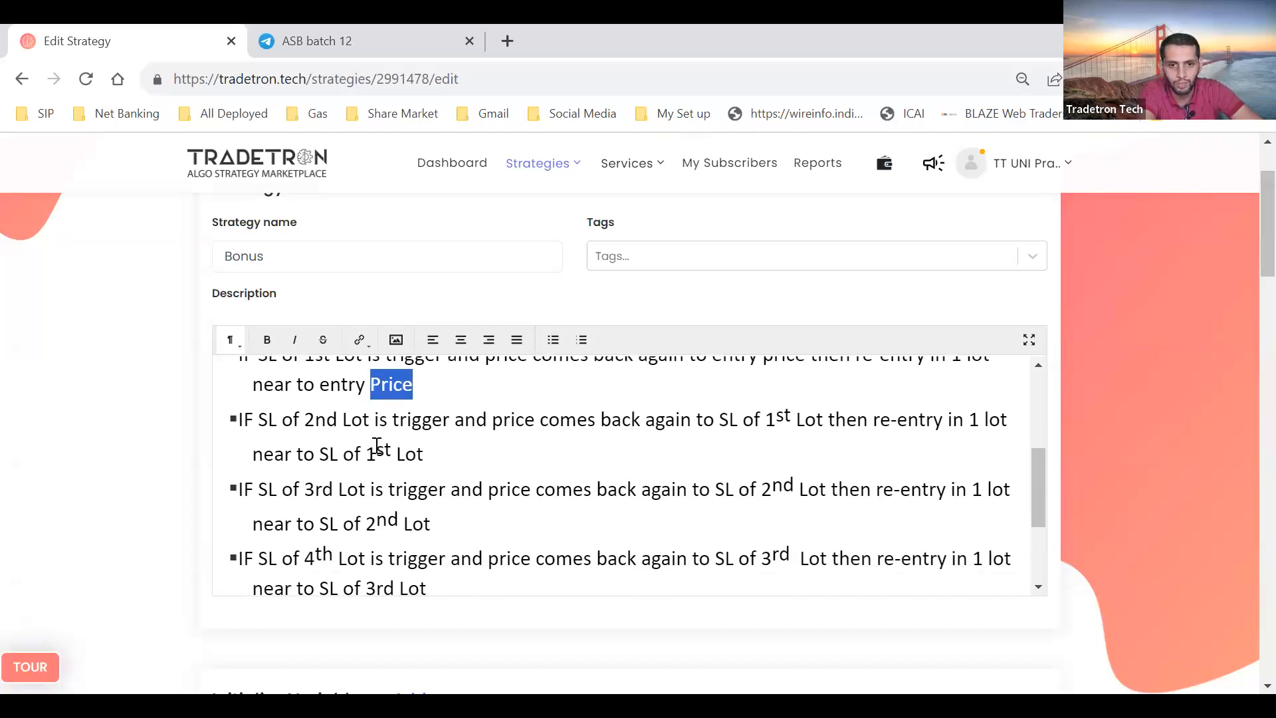
click(450, 450)
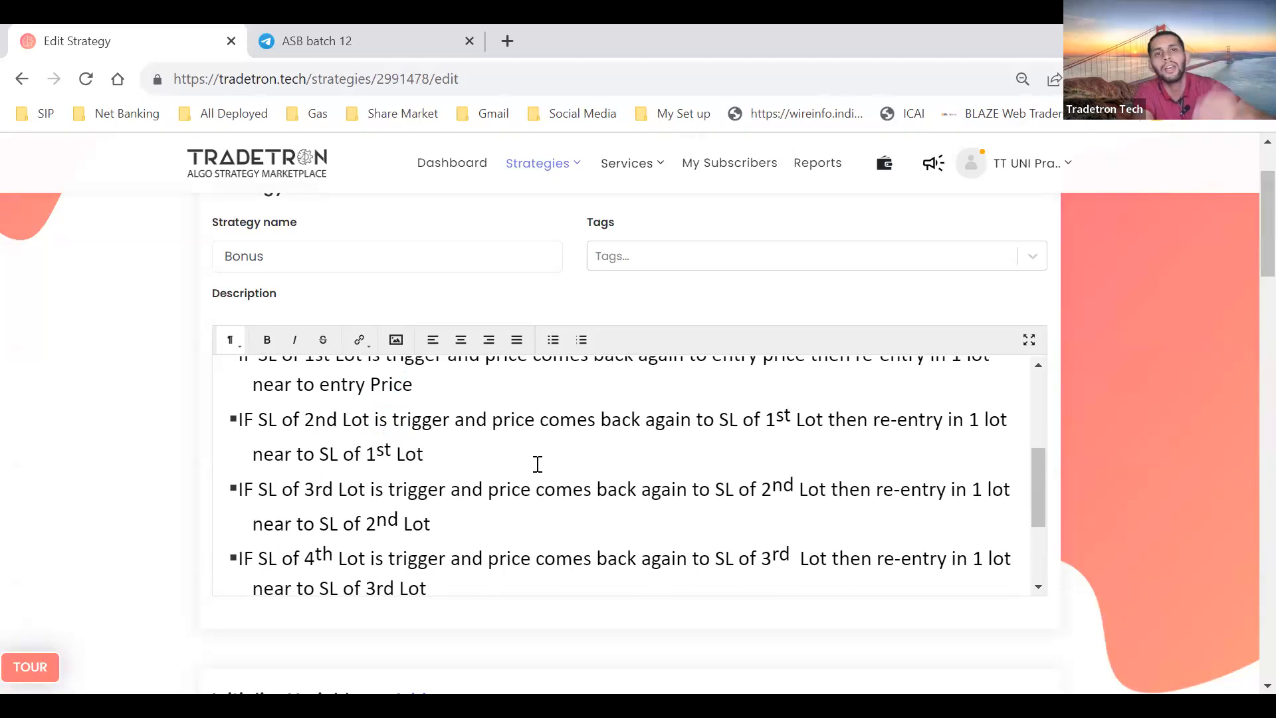
click(509, 469)
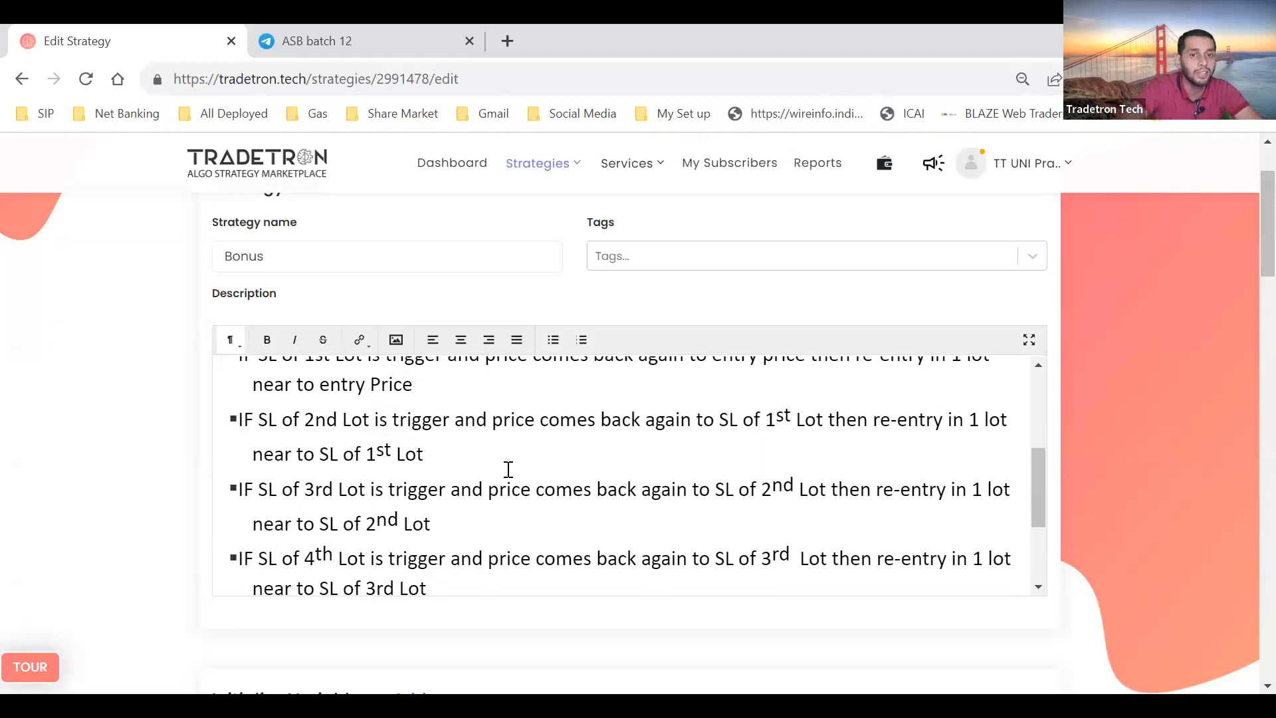
scroll(502, 488, down, 2)
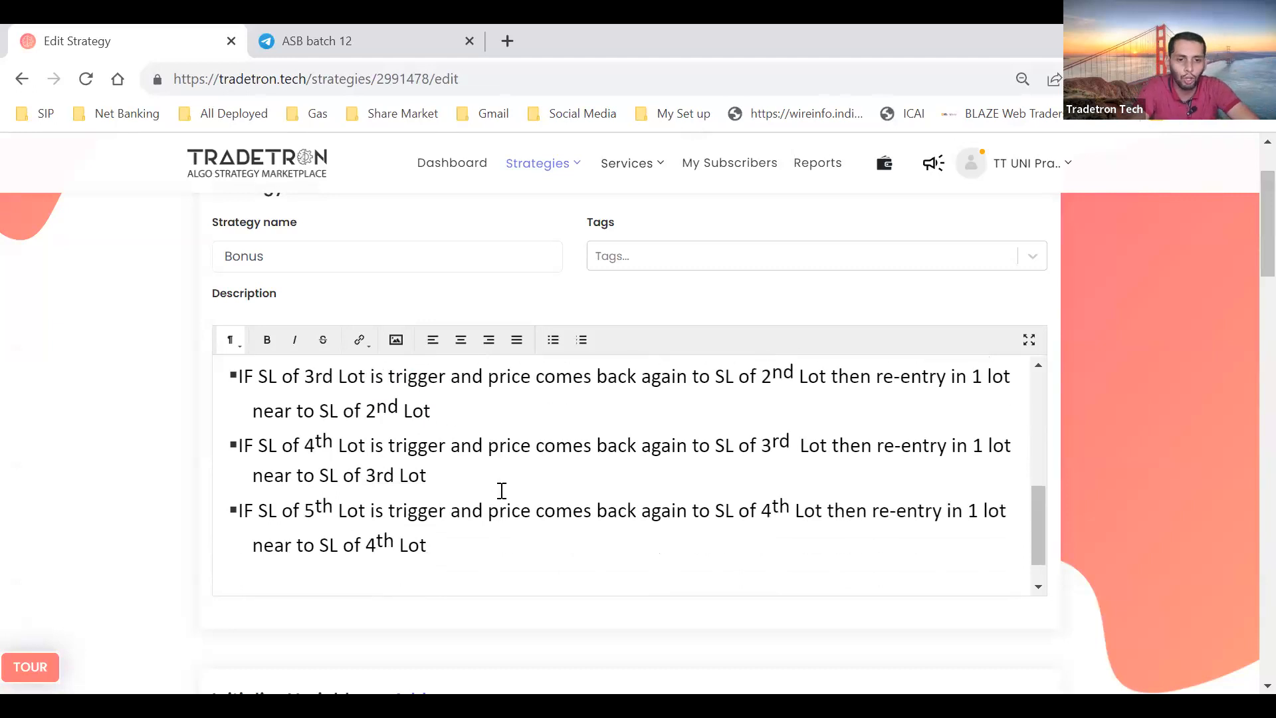
scroll(502, 489, up, 6)
scroll(502, 490, down, 5)
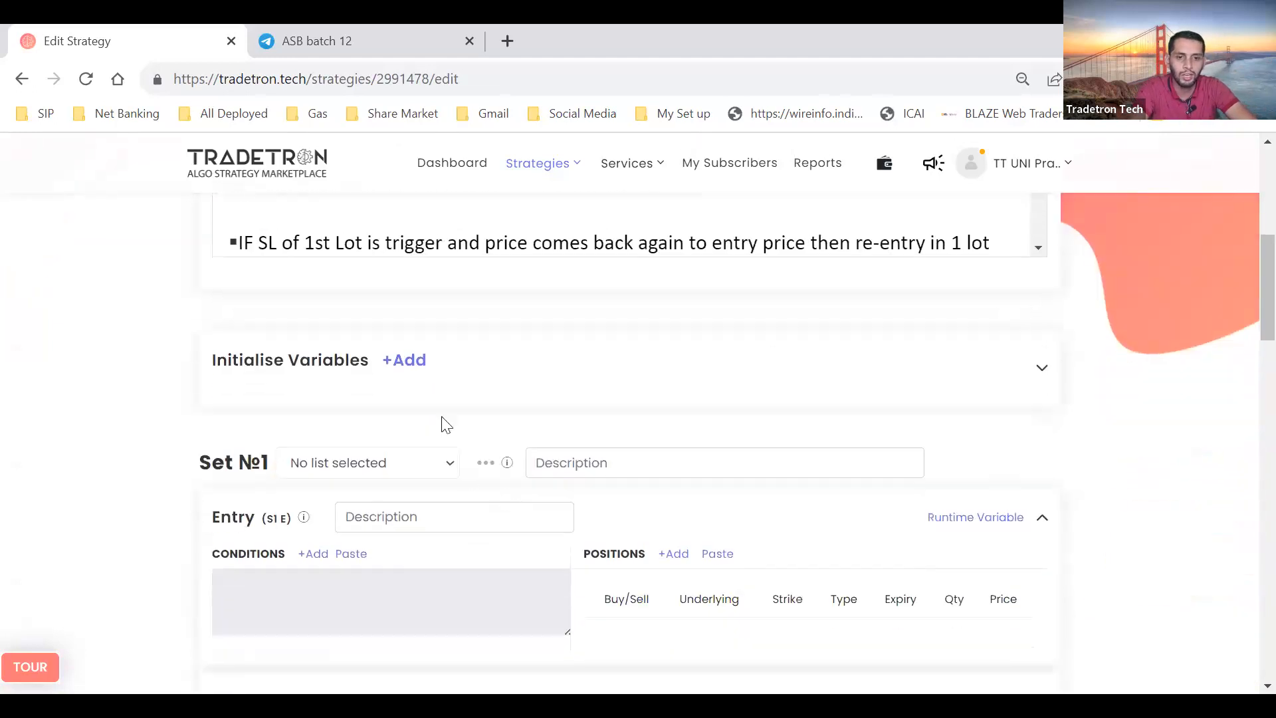
scroll(452, 253, down, 3)
scroll(453, 254, down, 5)
Add a run of blank lines at the end of the description, below the 5th-lot re-entry rule
scroll(450, 253, up, 4)
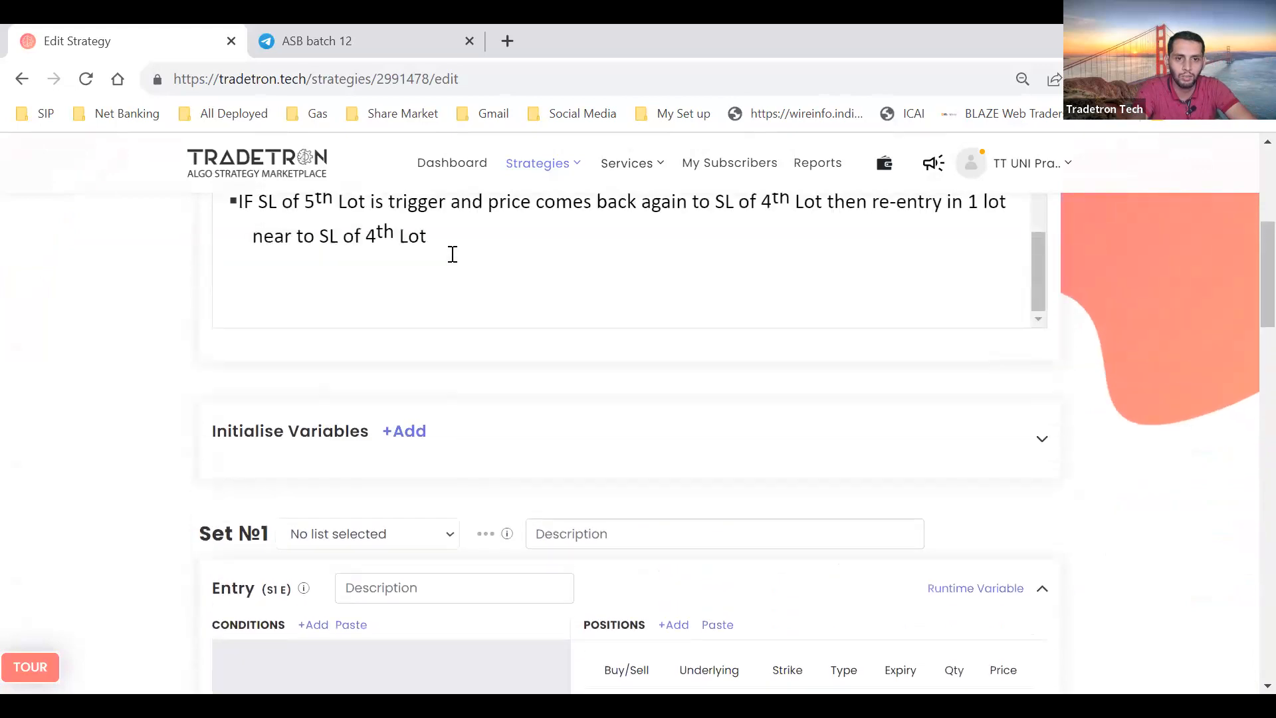
key(Return)
key(Return)
key(Return)
key(Return)
key(Return)
key(Return)
key(Return)
key(Return)
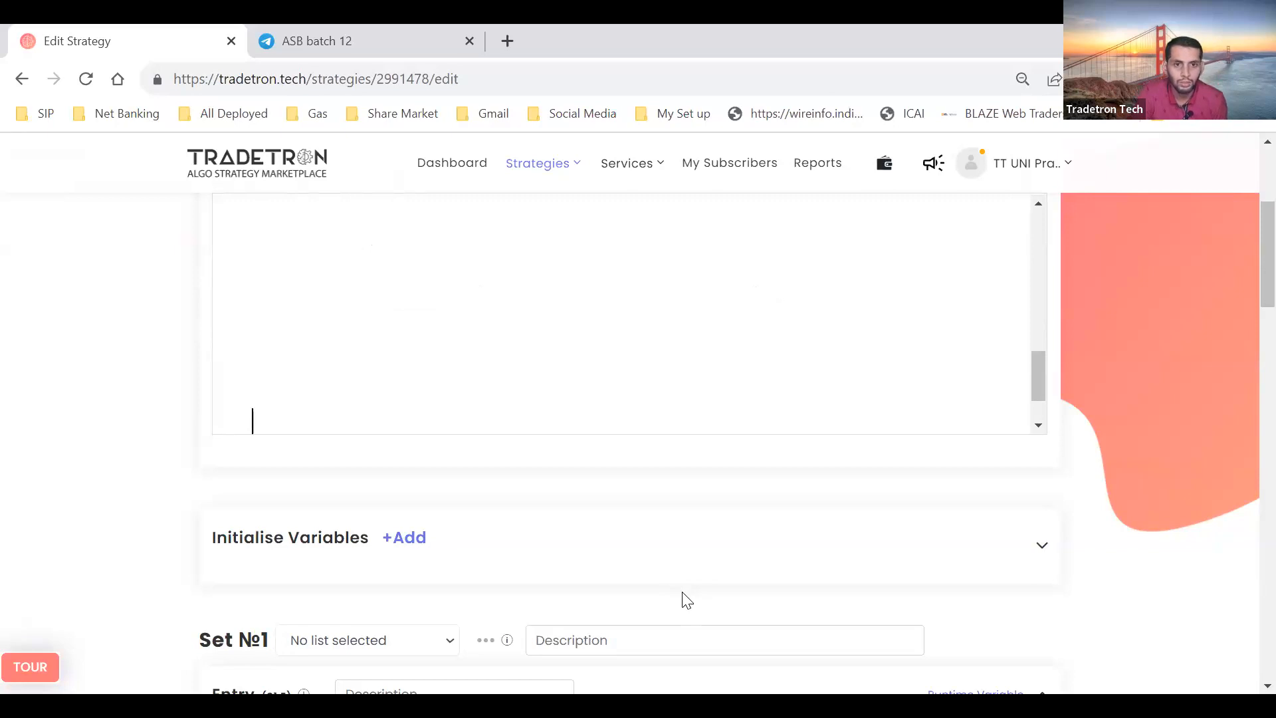
Handwrite an example over the blank description area: CE 100 with 5 lots above PE 100
mouse_move(249, 240)
mouse_down()
mouse_move(247, 259)
mouse_move(292, 242)
mouse_up()
mouse_move(247, 300)
mouse_down()
mouse_move(246, 322)
mouse_move(264, 304)
mouse_up()
drag(280, 302, 279, 303)
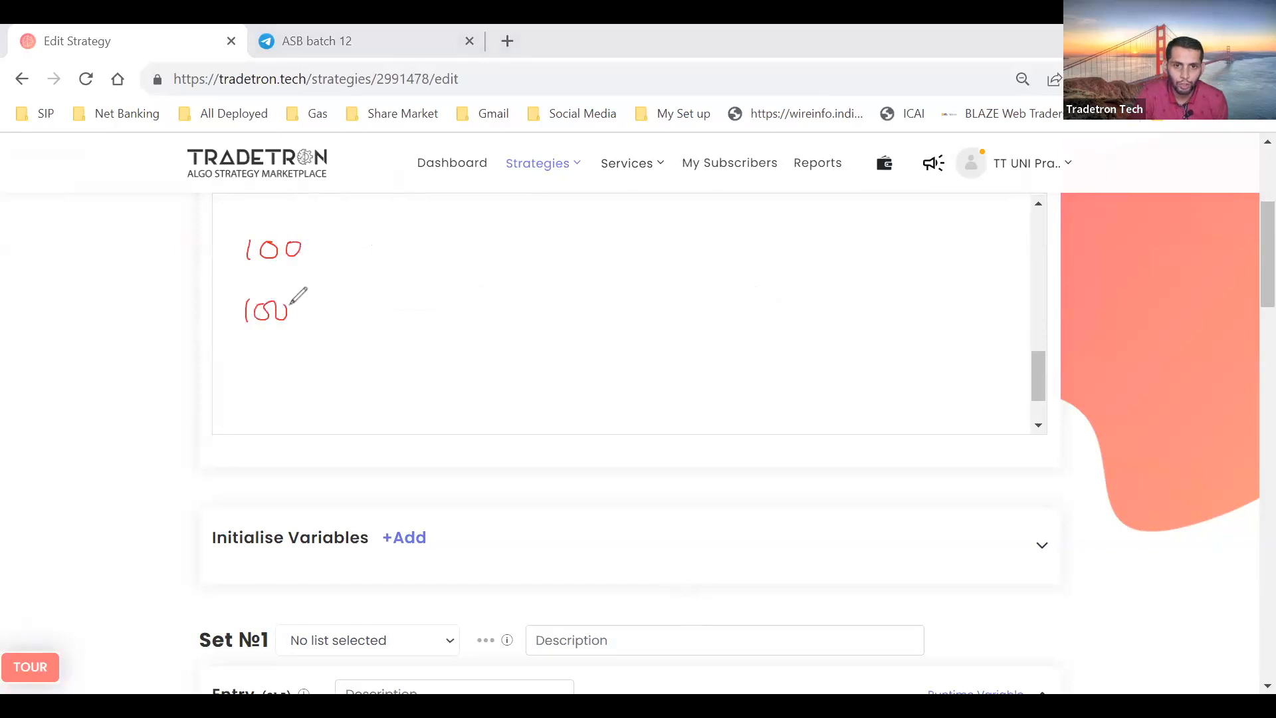
mouse_move(325, 236)
mouse_down()
mouse_move(325, 264)
mouse_move(352, 256)
mouse_up()
drag(364, 244, 378, 256)
drag(394, 230, 395, 257)
mouse_move(310, 207)
mouse_down()
mouse_move(310, 224)
mouse_move(324, 224)
mouse_up()
mouse_move(177, 242)
mouse_down()
mouse_move(178, 262)
mouse_move(206, 259)
mouse_up()
drag(154, 303, 196, 324)
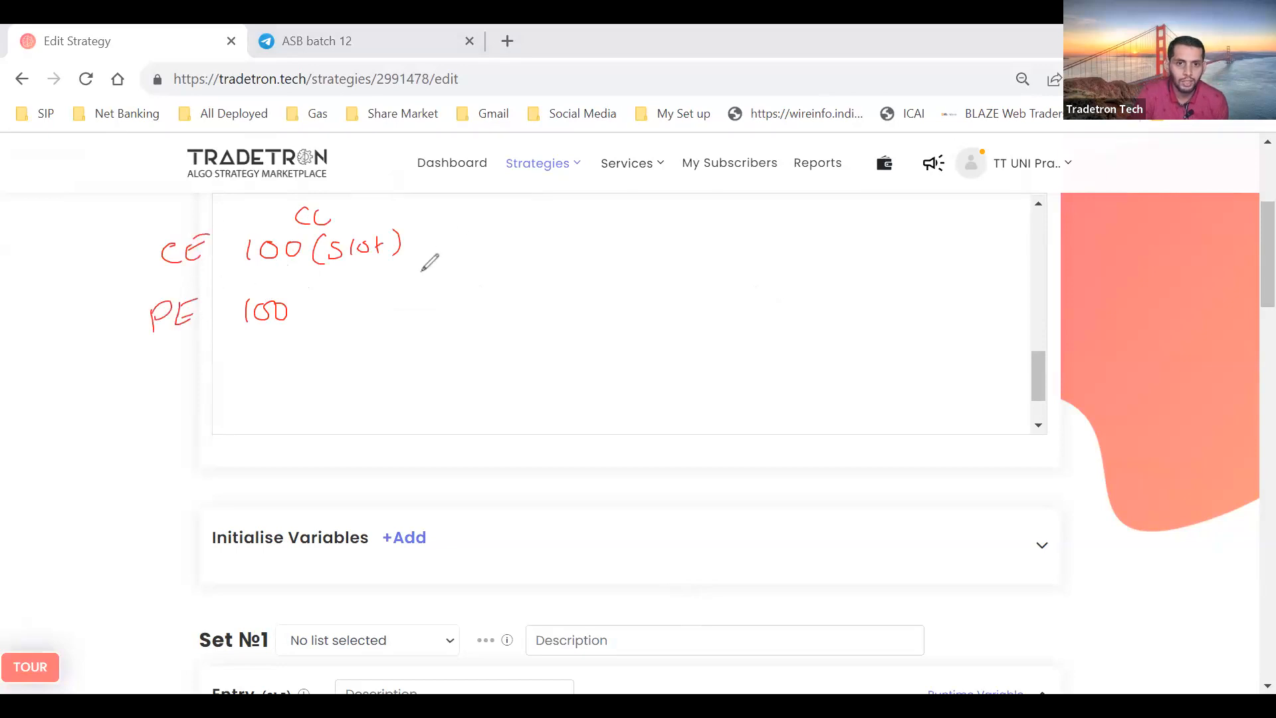
Sketch a dashed trail falling from the PE 100 premium, noting 95 and 92 along it
drag(300, 313, 309, 314)
drag(314, 313, 316, 318)
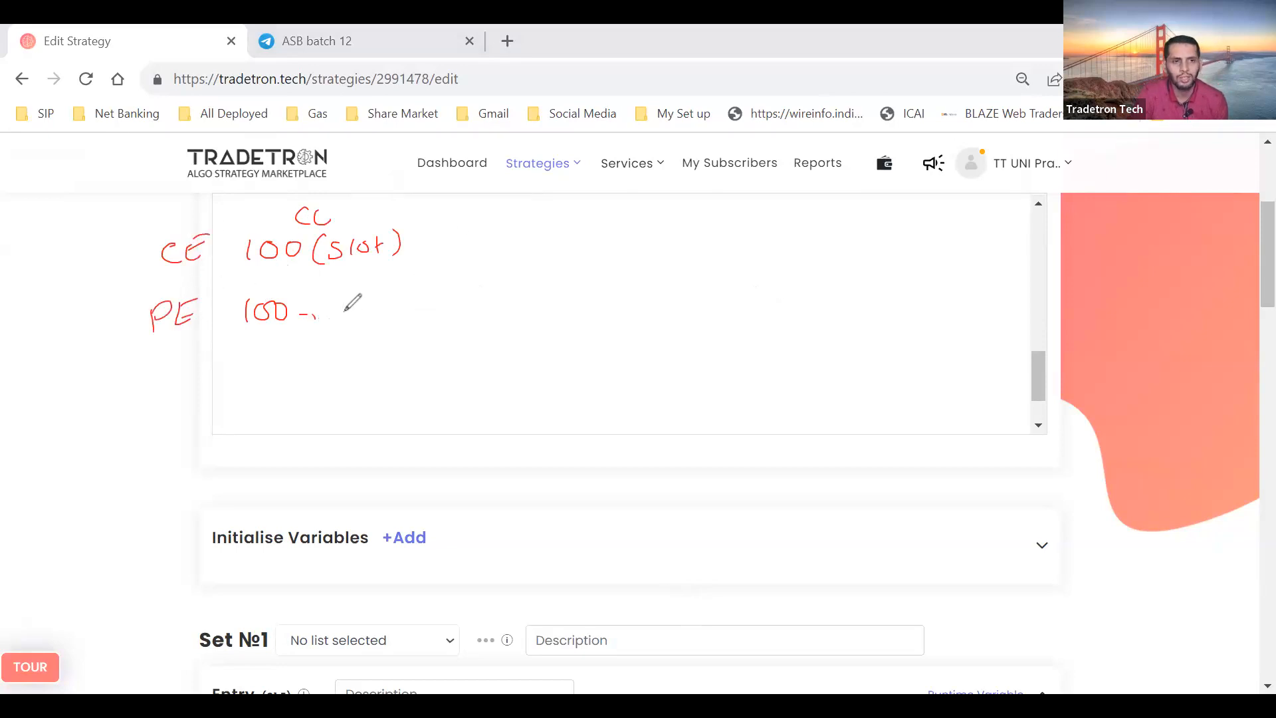
drag(319, 321, 335, 343)
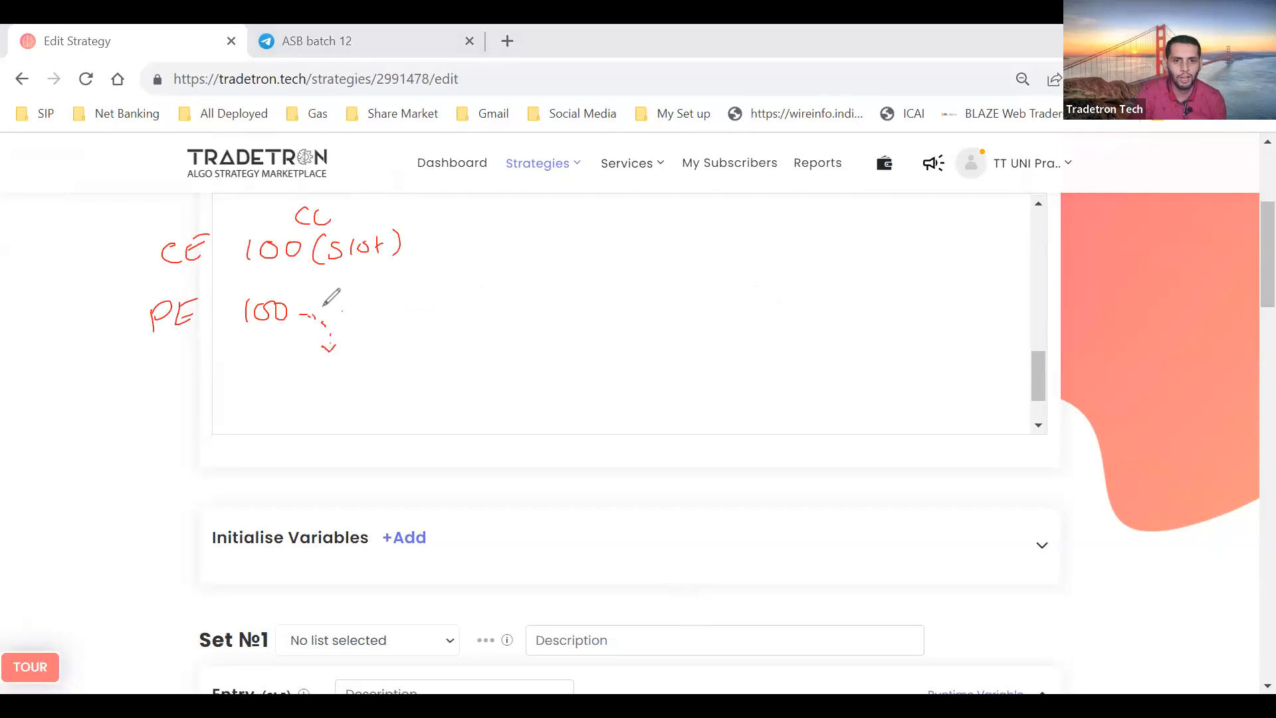
mouse_move(325, 302)
mouse_down()
mouse_move(369, 326)
mouse_move(342, 391)
mouse_move(364, 439)
mouse_up()
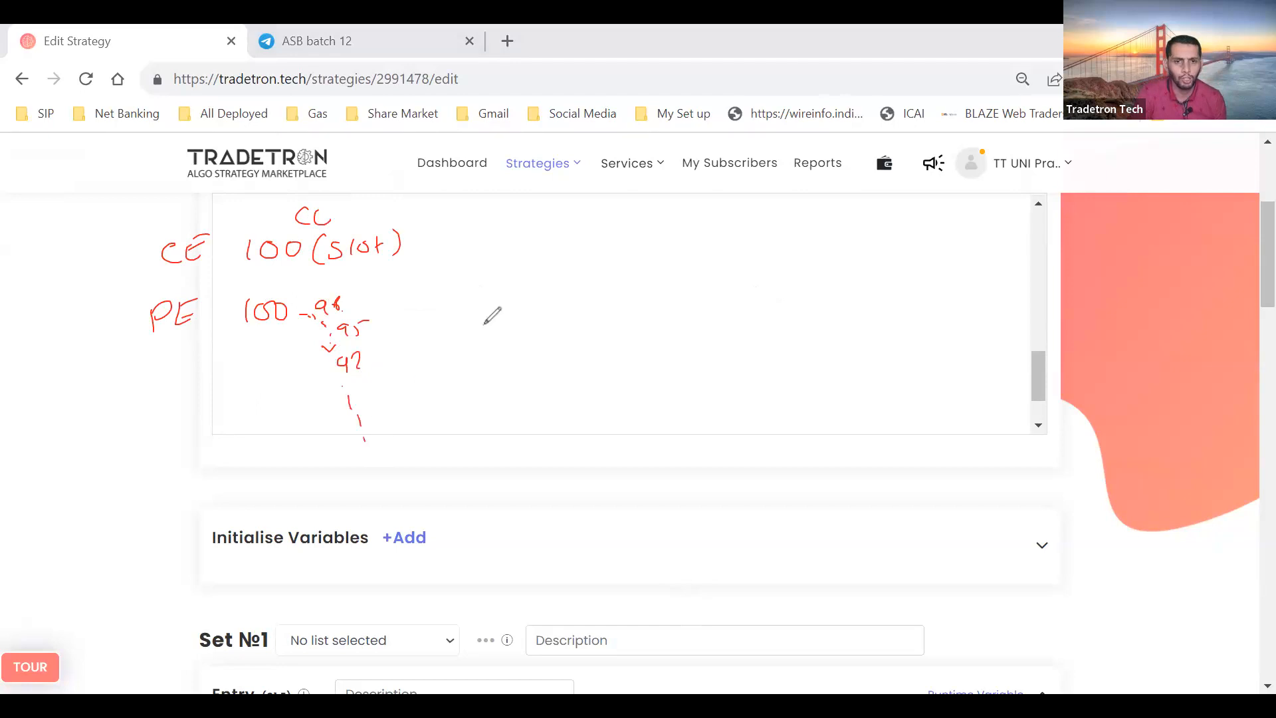
Draw an arrow from the CE premium to stop-loss levels 120 and 140, marking 1 lot under each
drag(420, 244, 459, 234)
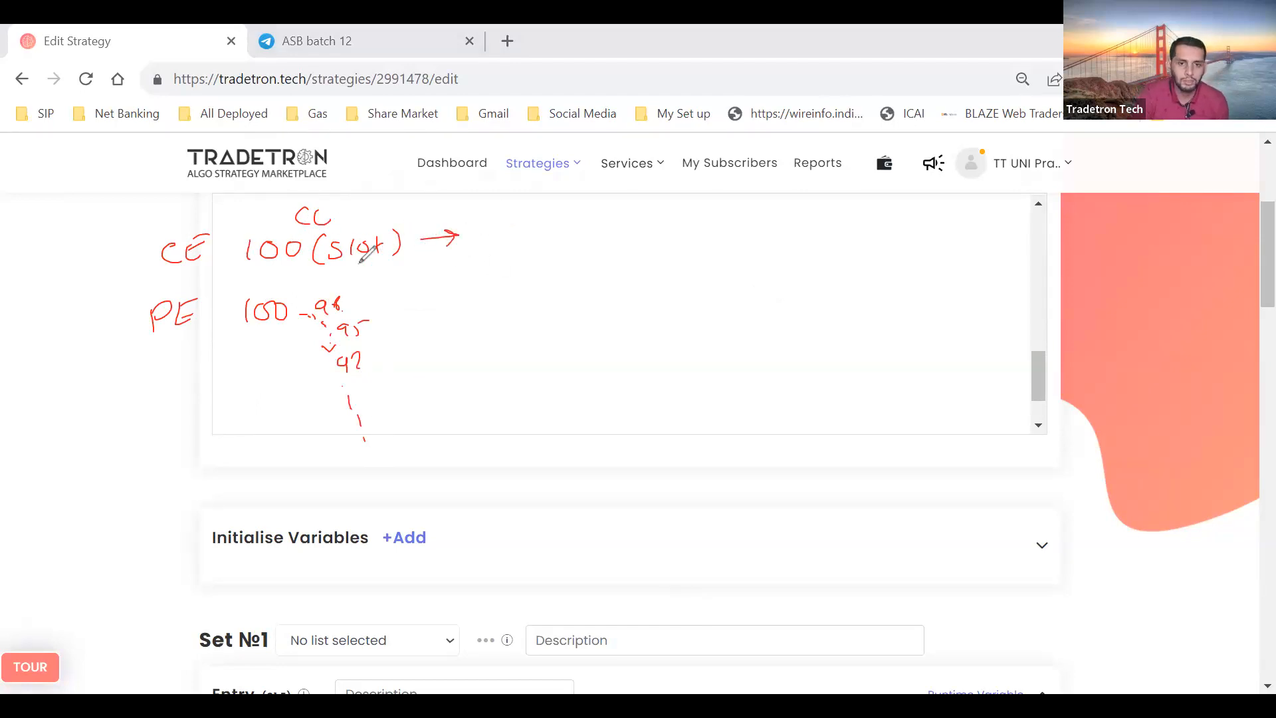
mouse_move(512, 226)
mouse_down()
mouse_move(513, 242)
mouse_move(536, 240)
mouse_up()
drag(543, 228, 533, 266)
mouse_move(532, 254)
mouse_down()
mouse_move(494, 301)
mouse_move(507, 299)
mouse_up()
drag(520, 287, 519, 288)
drag(533, 284, 533, 300)
drag(525, 290, 544, 288)
drag(620, 228, 622, 245)
mouse_move(629, 227)
mouse_down()
mouse_move(633, 246)
mouse_move(645, 229)
mouse_up()
mouse_move(620, 274)
mouse_down()
mouse_move(621, 291)
mouse_move(637, 290)
mouse_up()
drag(648, 278, 660, 290)
drag(657, 280, 670, 275)
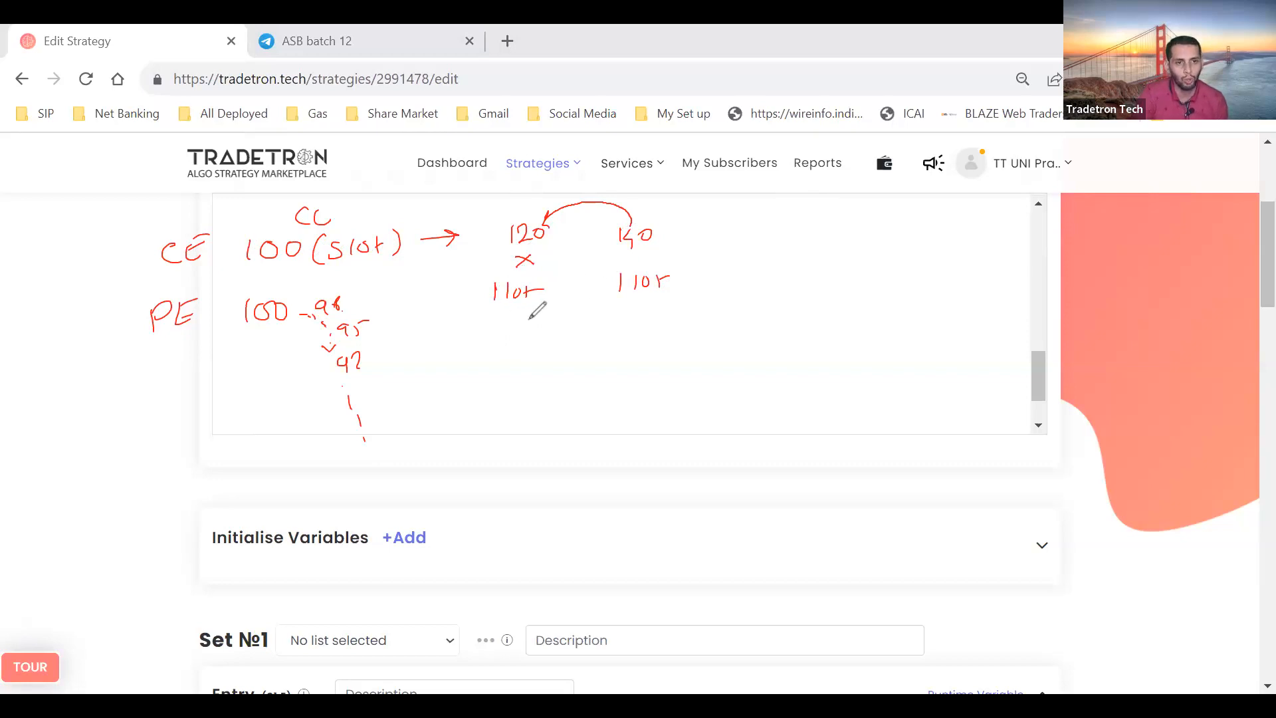
Annotate the 140 level with 3 remaining lots and sketch re-entries back through 120 to a circled 100 with 5 lots
drag(633, 218, 630, 214)
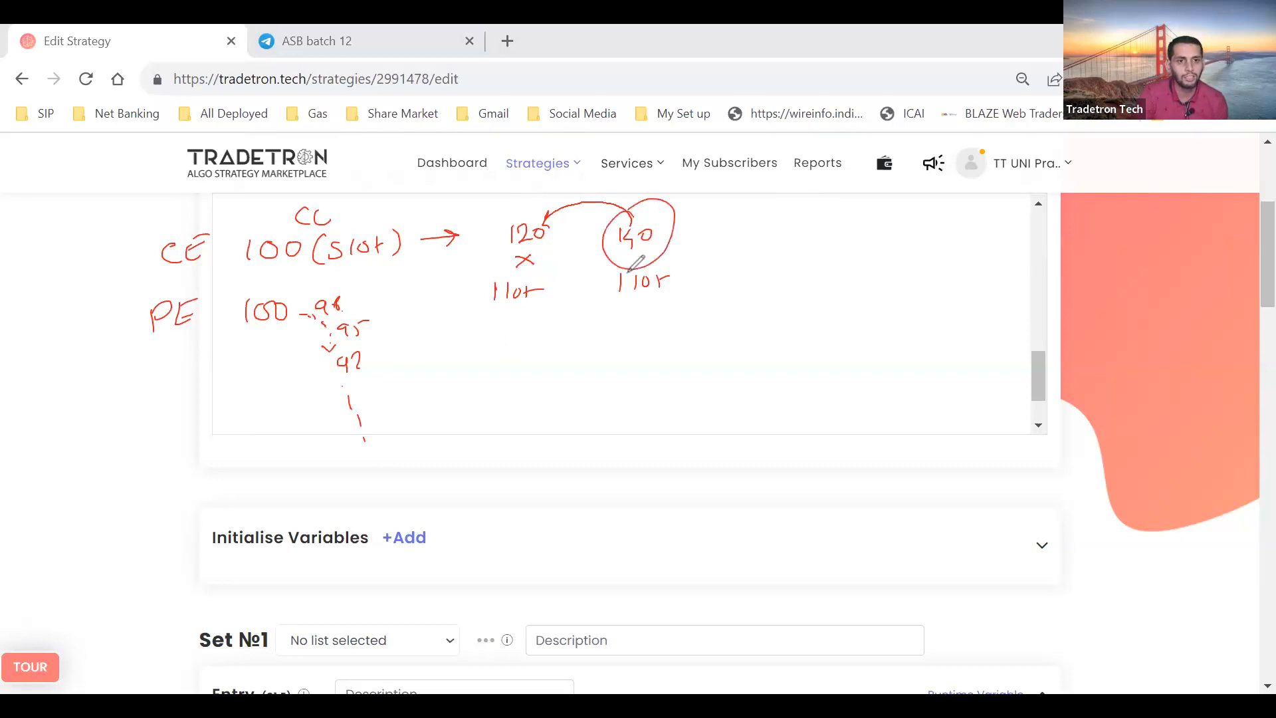
mouse_move(637, 307)
mouse_down()
mouse_move(644, 329)
mouse_move(639, 306)
mouse_up()
mouse_move(492, 310)
mouse_down()
mouse_move(514, 323)
mouse_move(487, 324)
mouse_up()
mouse_move(595, 298)
mouse_down()
mouse_move(612, 313)
mouse_move(595, 311)
mouse_up()
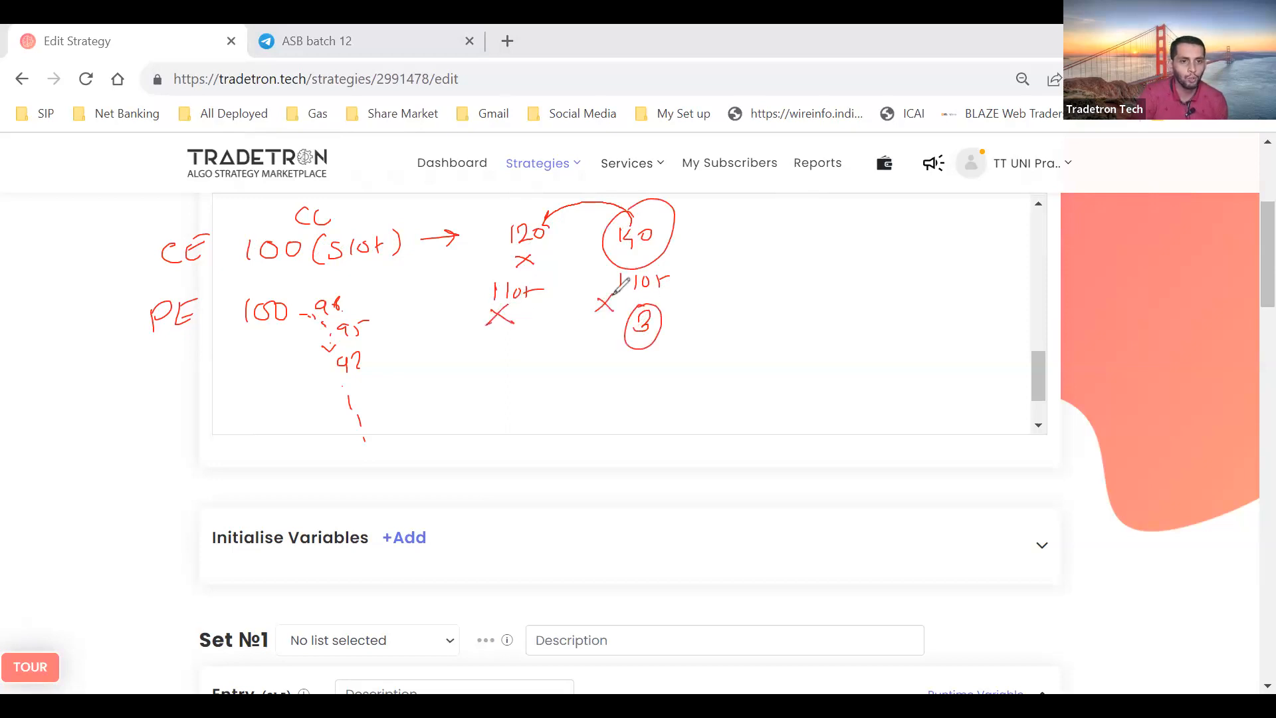
drag(692, 329, 831, 327)
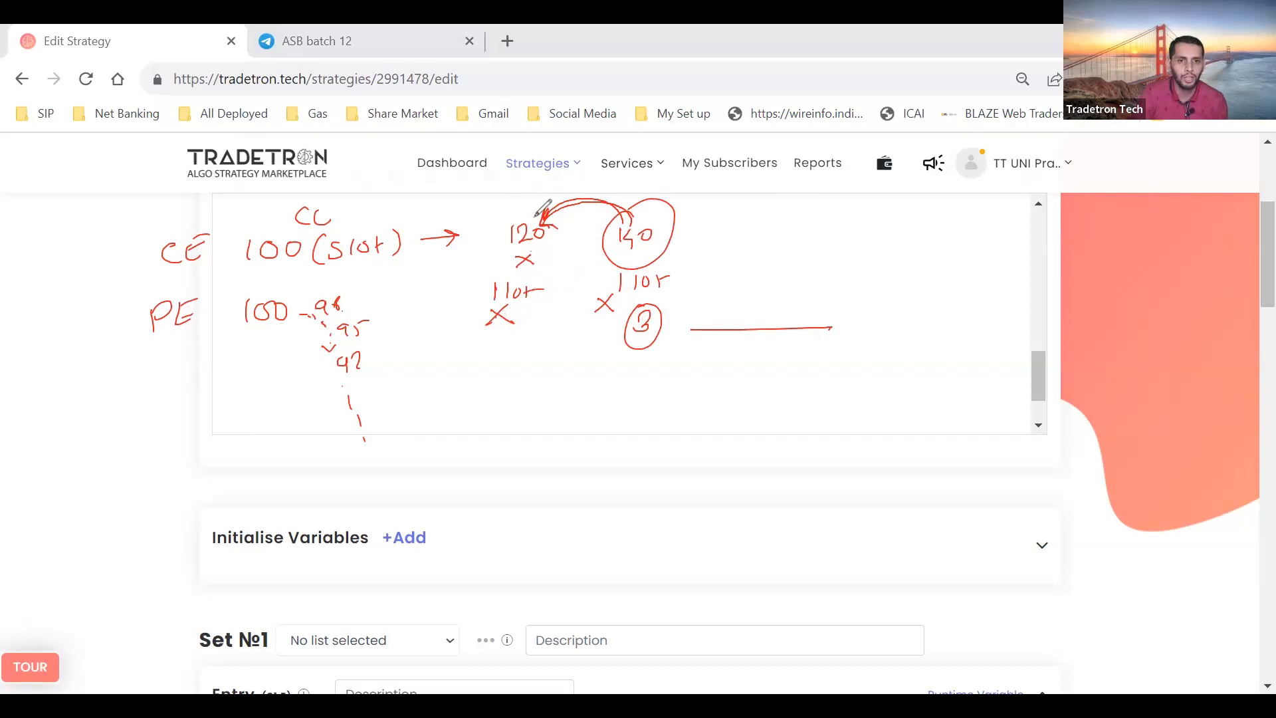
mouse_move(538, 211)
mouse_down()
mouse_move(459, 232)
mouse_move(442, 253)
mouse_move(492, 198)
mouse_up()
mouse_move(453, 299)
mouse_down()
mouse_move(436, 319)
mouse_move(436, 284)
mouse_up()
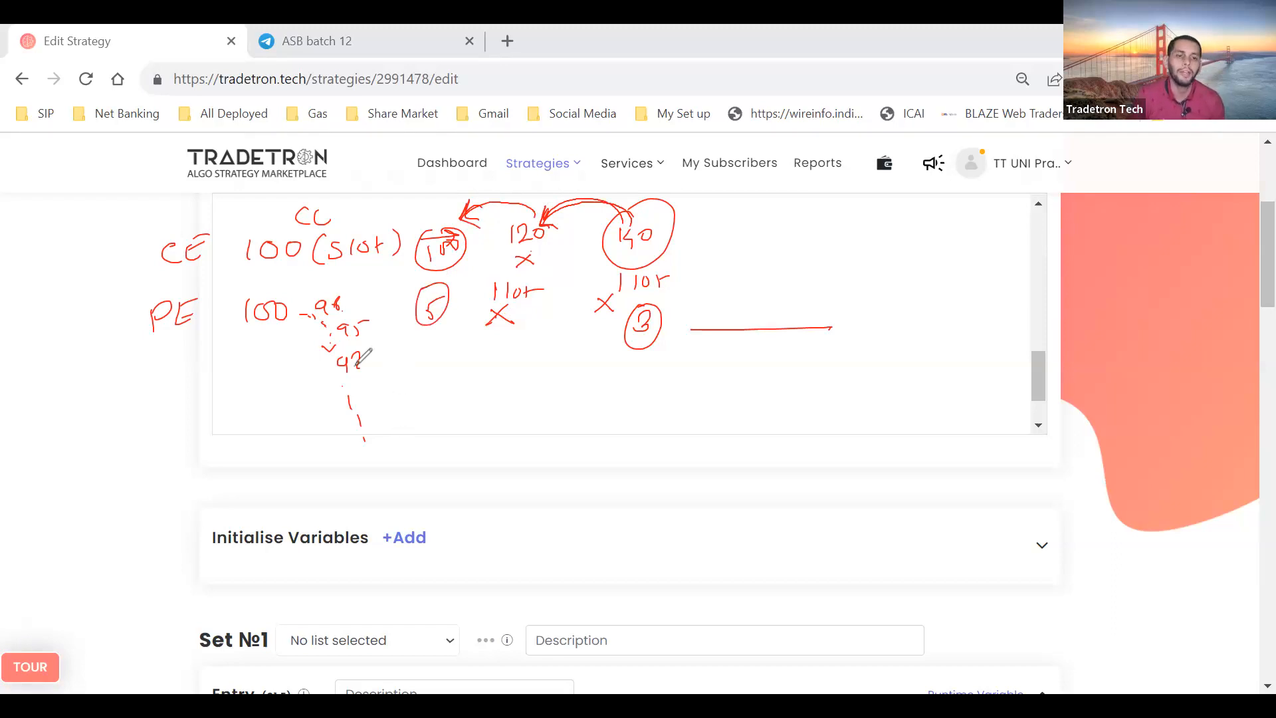
Write a second row of stop-loss levels 120, 140, 160 and 180, with a cross beneath each
drag(545, 379, 649, 396)
drag(554, 425, 566, 440)
drag(570, 424, 548, 443)
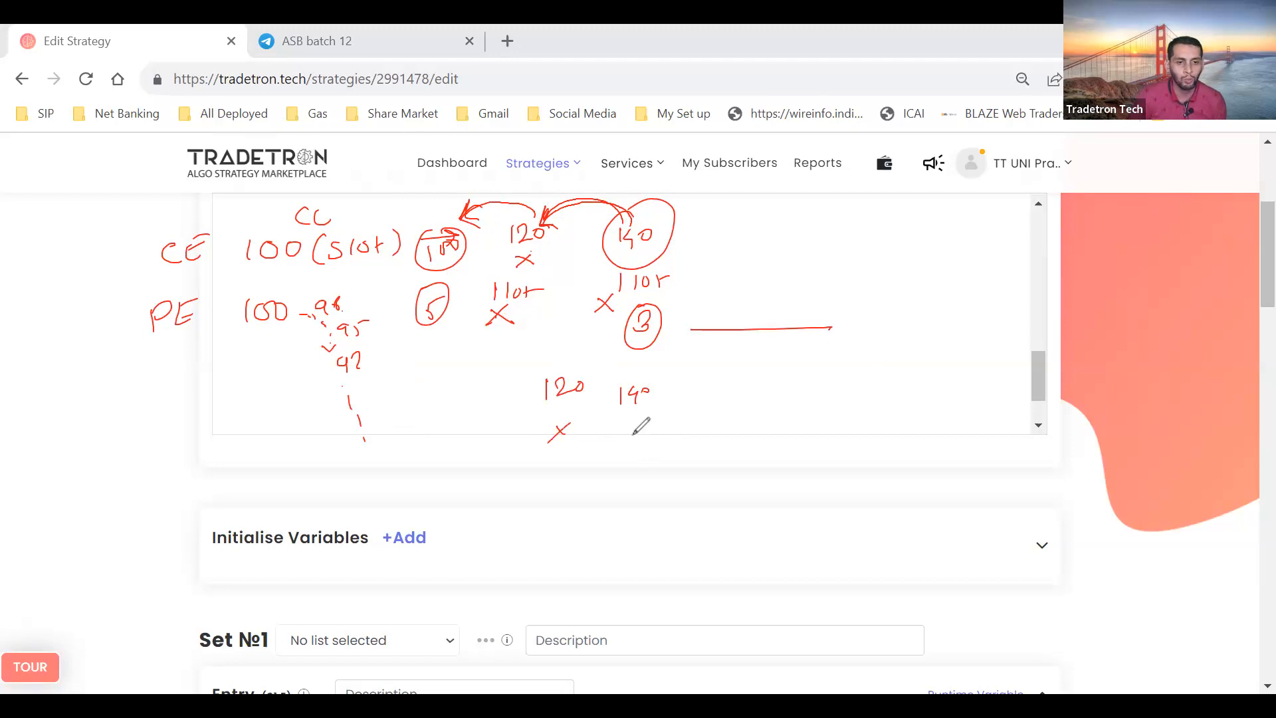
drag(630, 425, 645, 440)
drag(646, 424, 628, 441)
mouse_move(712, 383)
mouse_down()
mouse_move(709, 404)
mouse_move(748, 389)
mouse_up()
drag(708, 418, 723, 434)
drag(721, 417, 705, 435)
mouse_move(800, 381)
mouse_down()
mouse_move(800, 398)
mouse_move(815, 396)
mouse_up()
drag(844, 382, 826, 430)
drag(829, 413, 804, 437)
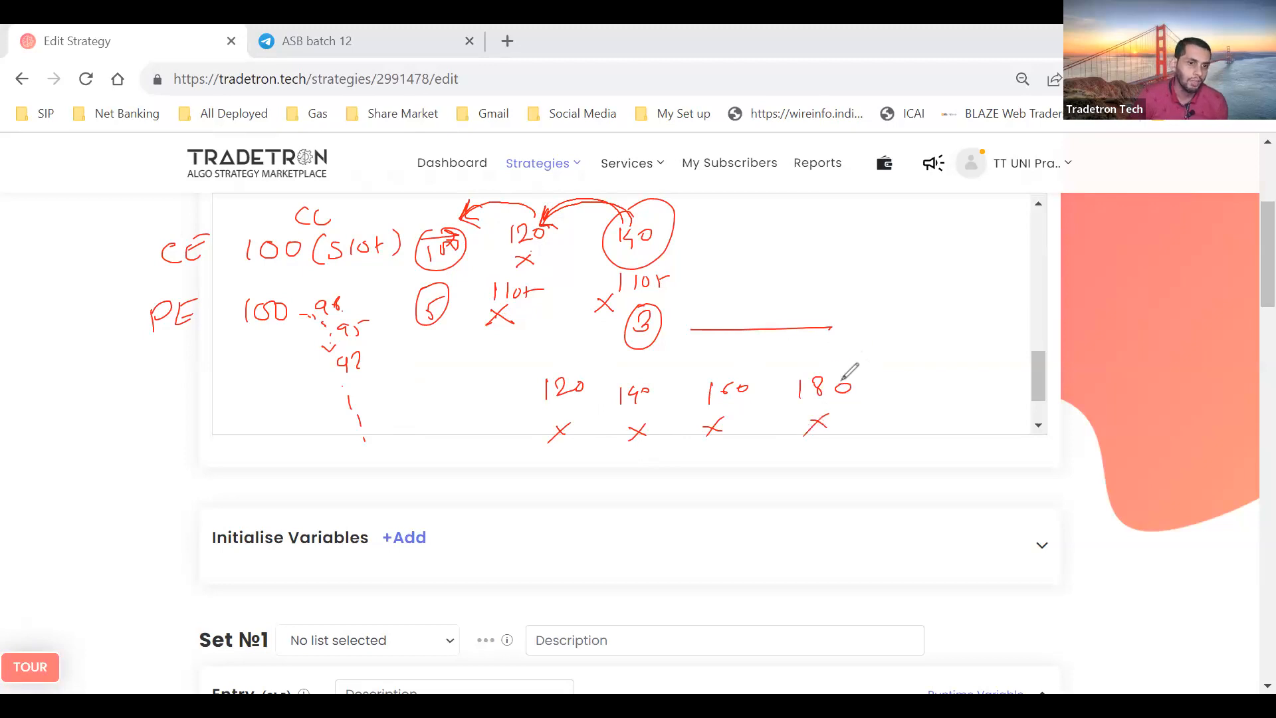
Add re-entry arrows stepping back from a circled 20 through 180, 160 and 140 to 120, and erase all annotations
mouse_move(827, 351)
mouse_down()
mouse_move(835, 370)
mouse_move(755, 365)
mouse_up()
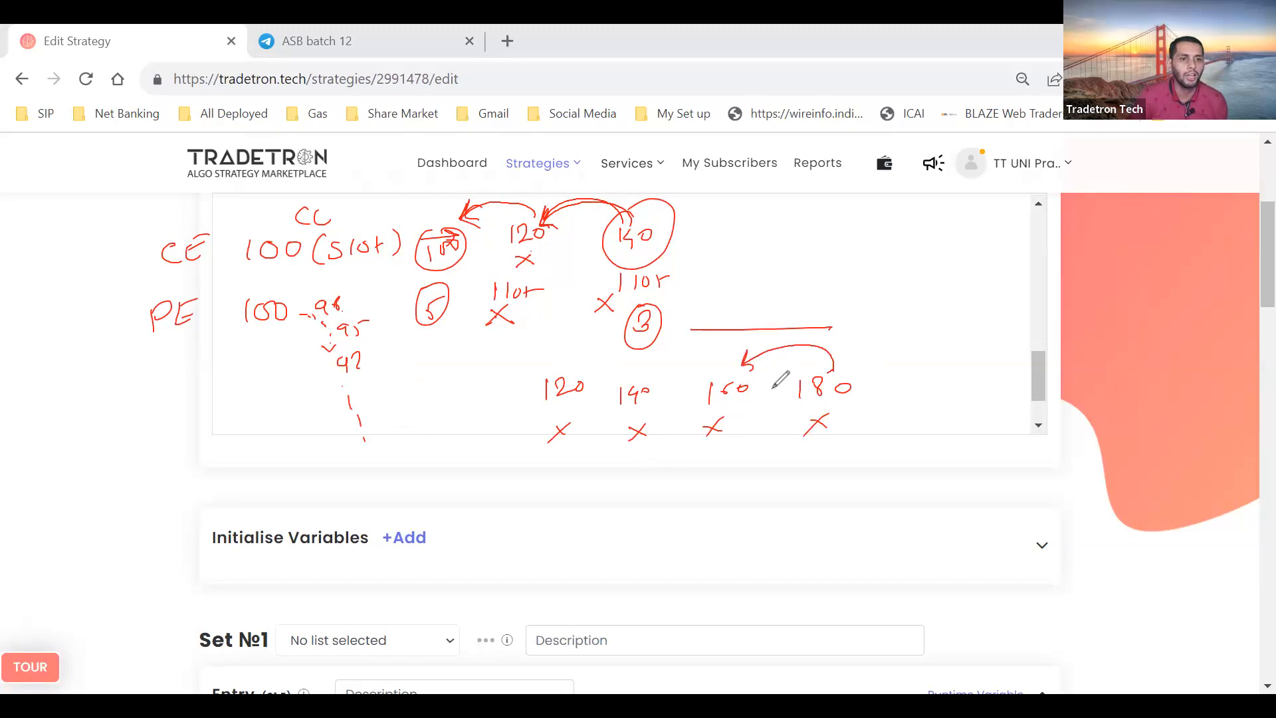
drag(745, 352, 650, 374)
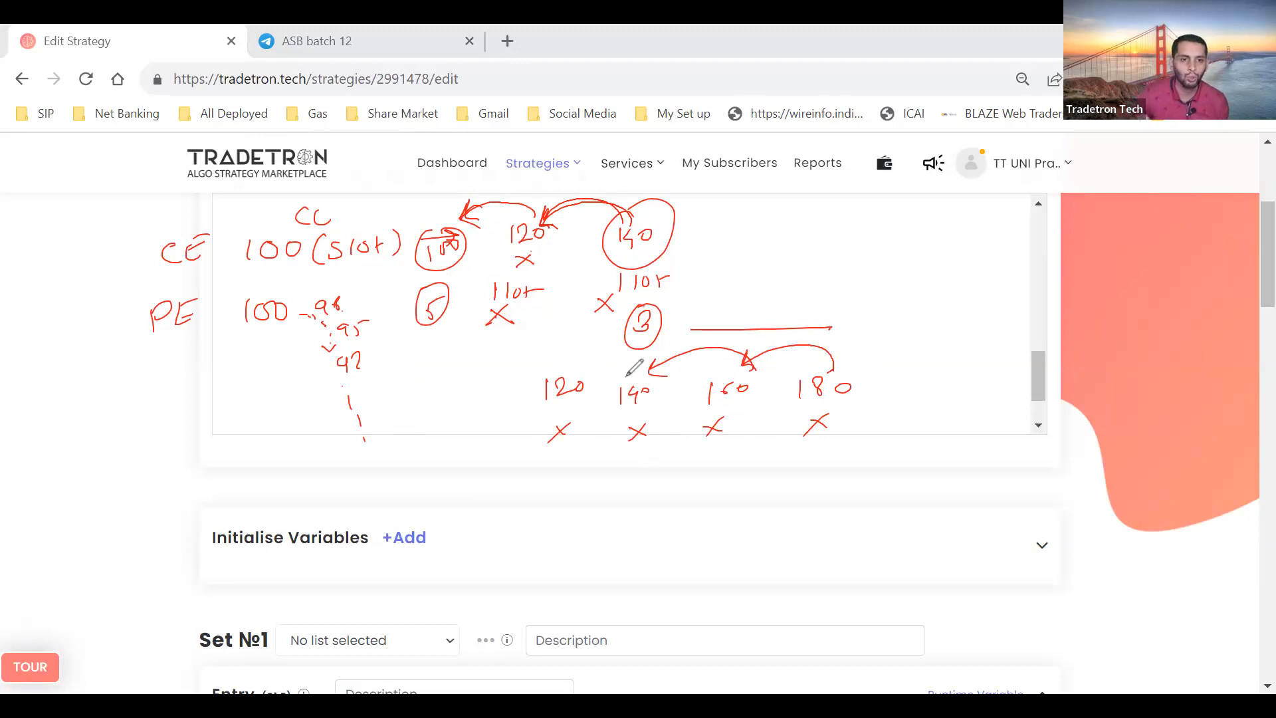
mouse_move(642, 379)
mouse_down()
mouse_move(577, 376)
mouse_move(600, 375)
mouse_up()
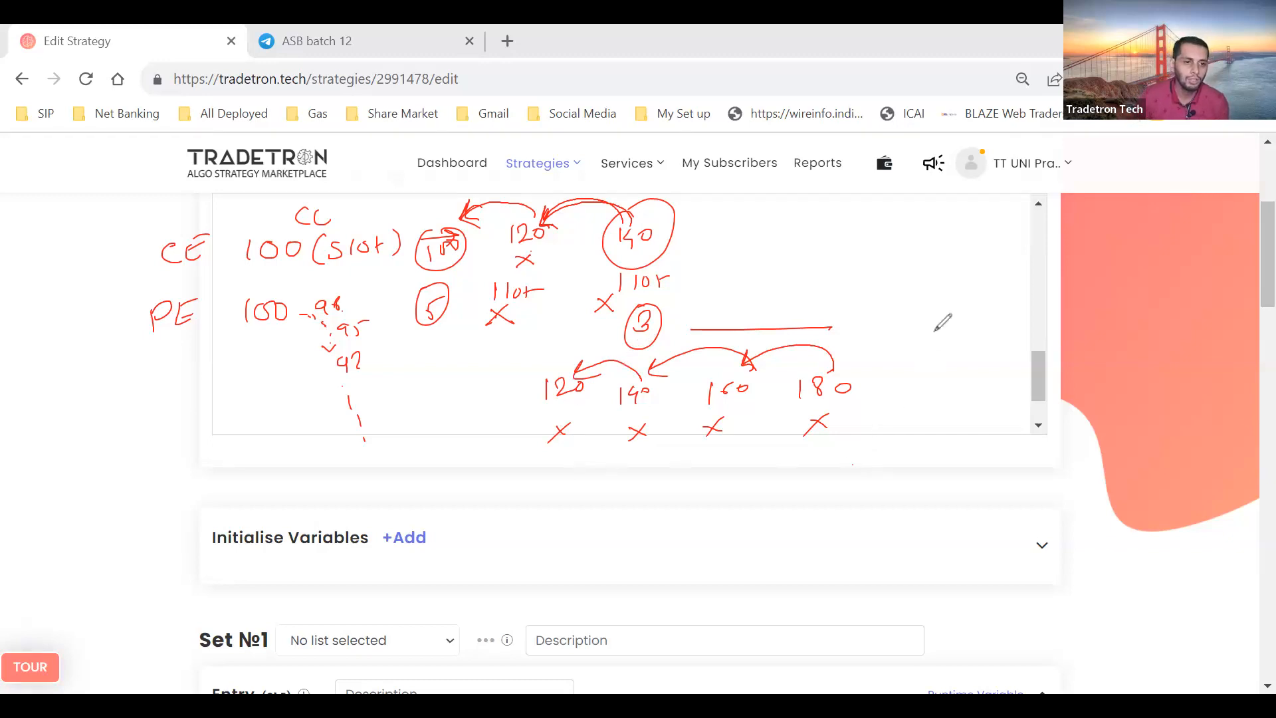
drag(926, 365, 939, 378)
drag(950, 365, 943, 352)
drag(899, 419, 949, 412)
drag(937, 407, 942, 422)
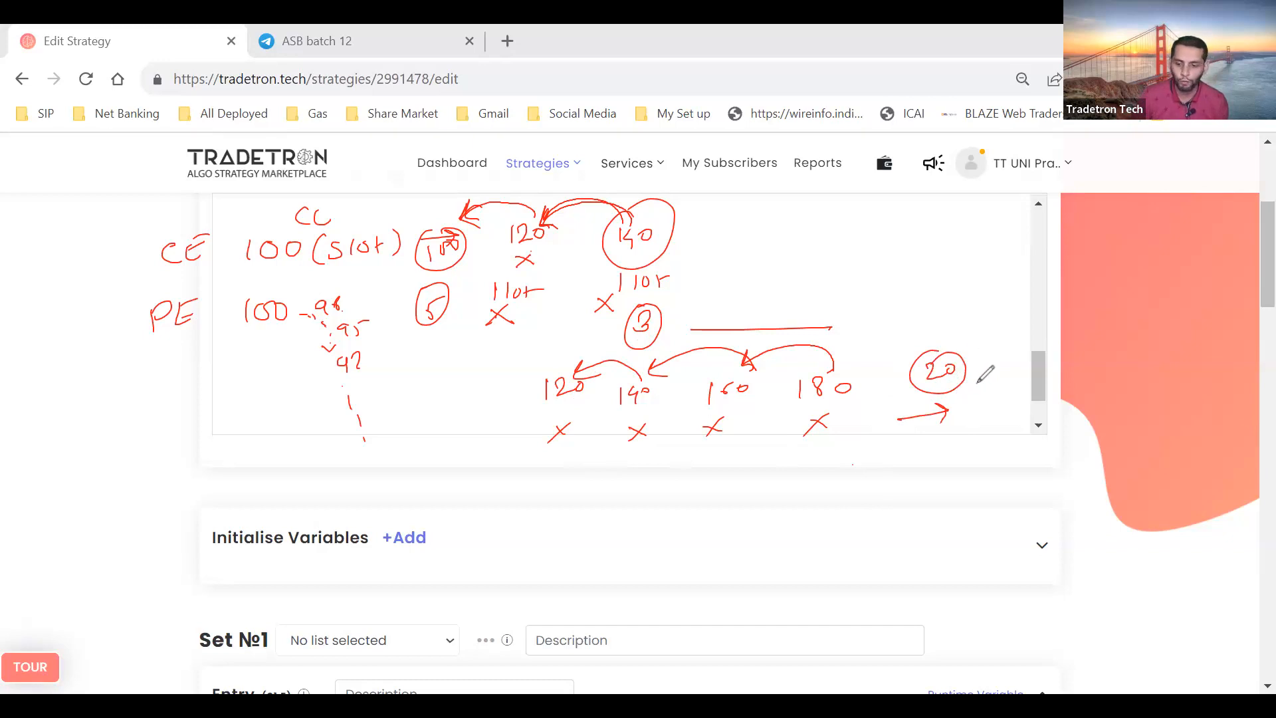
mouse_move(849, 359)
mouse_down()
mouse_move(946, 355)
mouse_move(868, 367)
mouse_up()
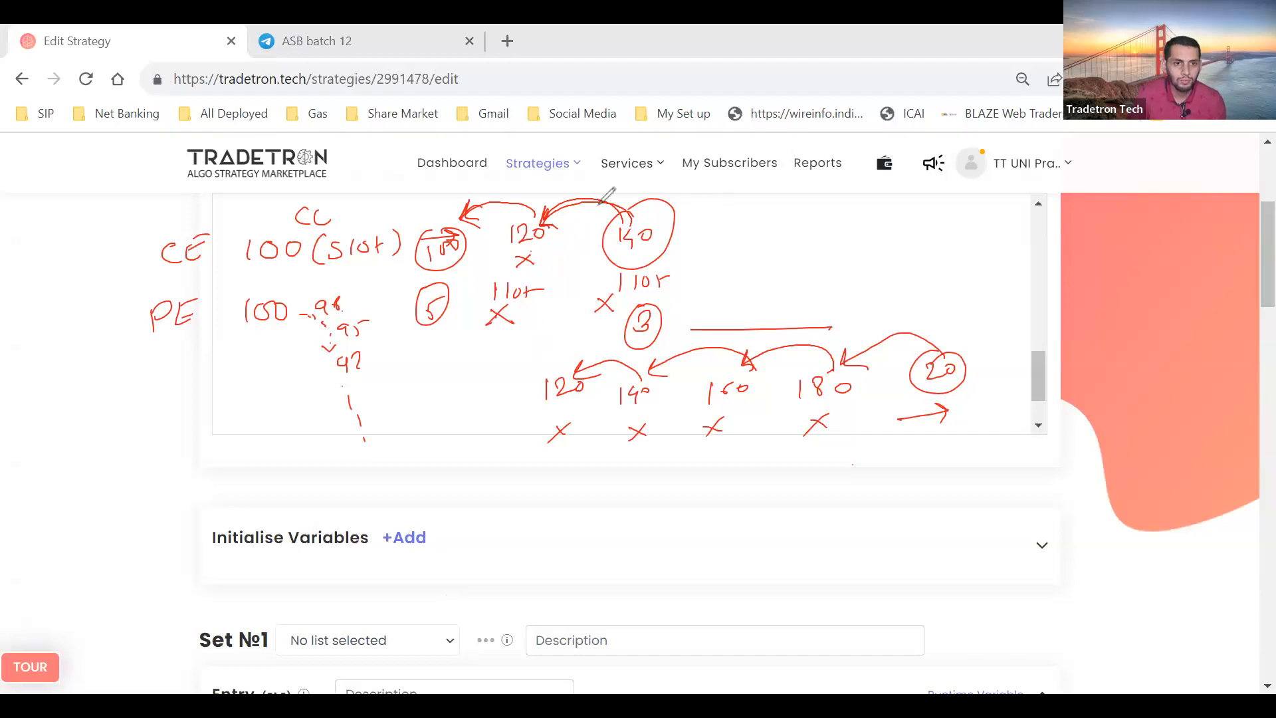
key(e)
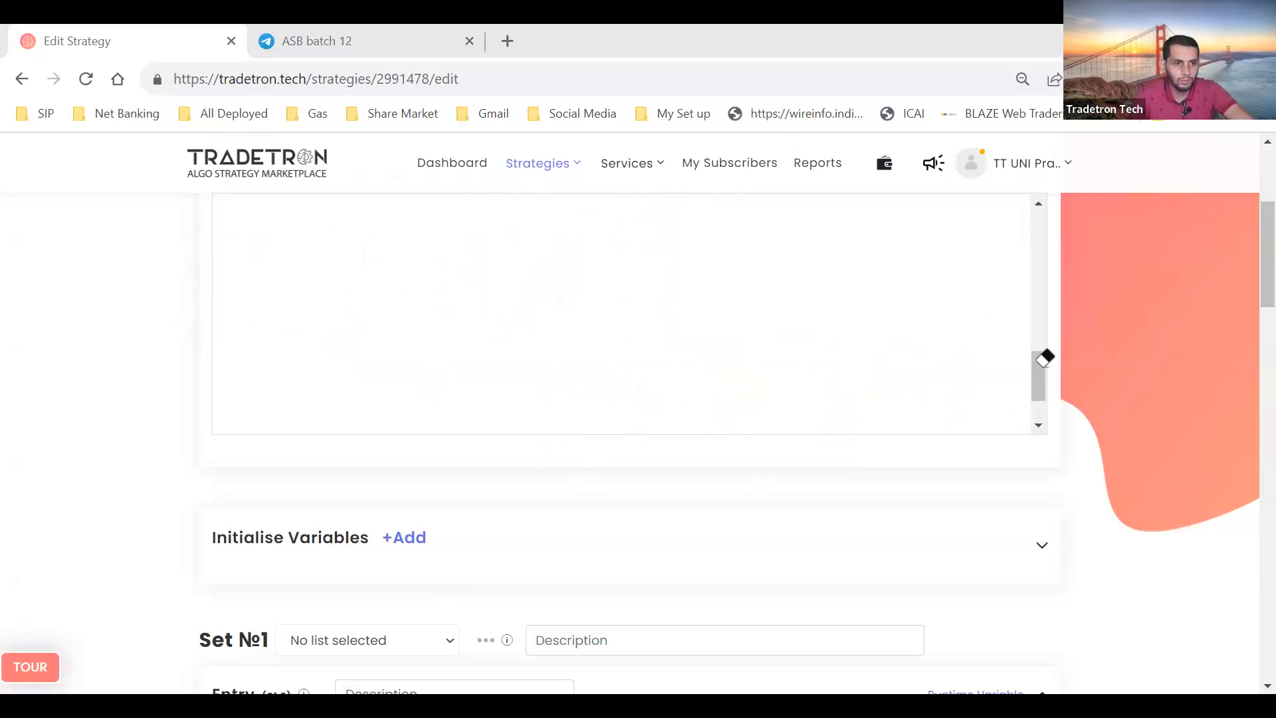
Remove the blank lines at the end of the description, keeping "Lot" as the last word of the 5th-lot re-entry rule
scroll(376, 343, up, 5)
scroll(383, 349, down, 5)
scroll(384, 349, up, 2)
scroll(384, 348, down, 2)
scroll(384, 348, up, 4)
scroll(384, 348, up, 1)
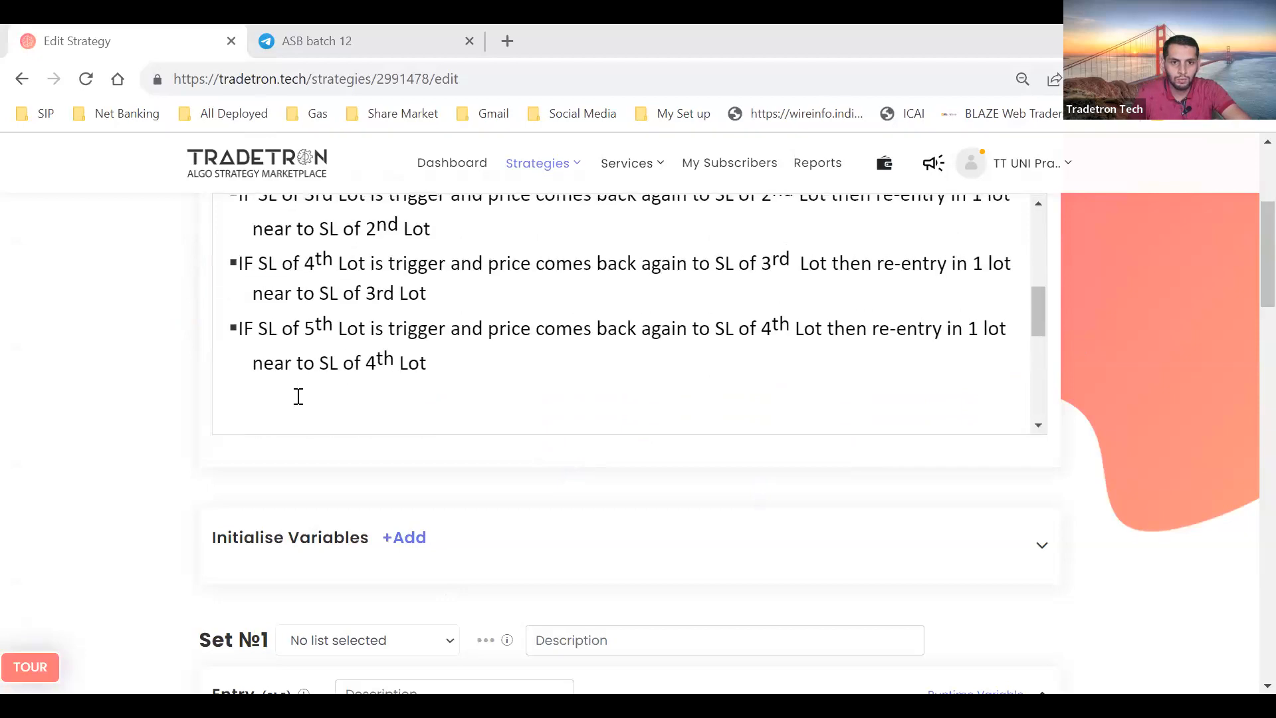
scroll(273, 414, down, 3)
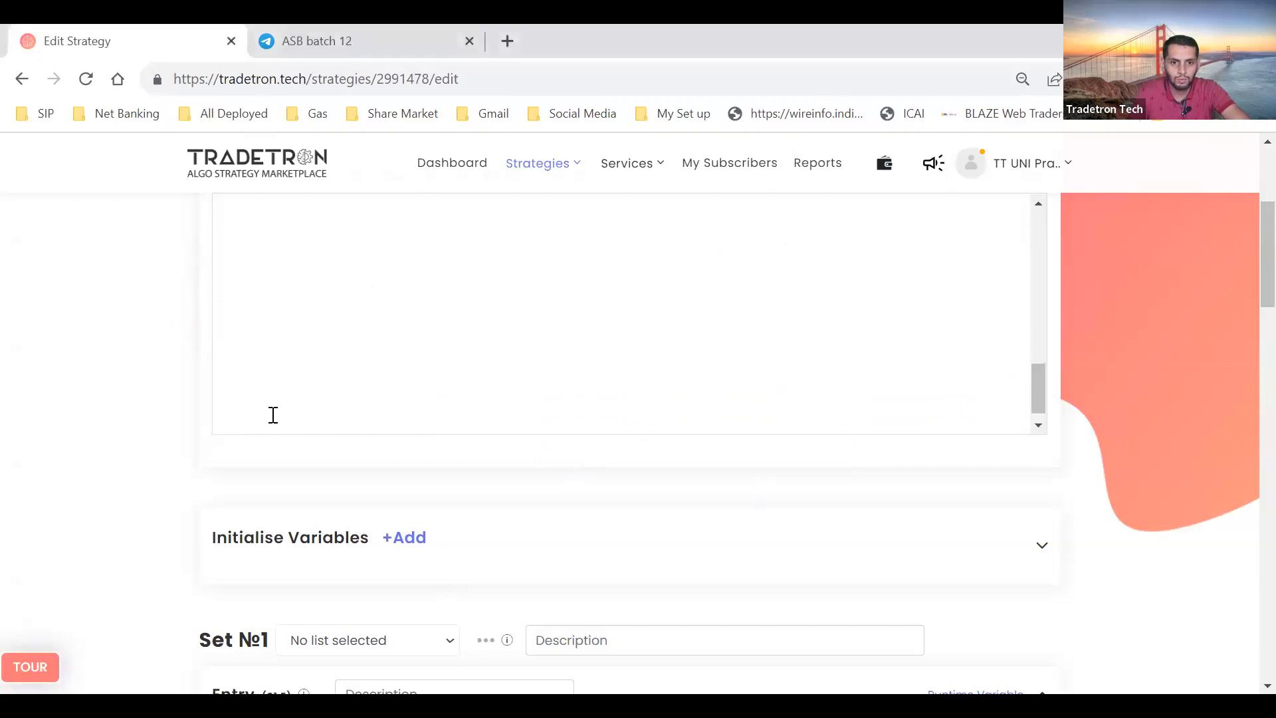
click(256, 424)
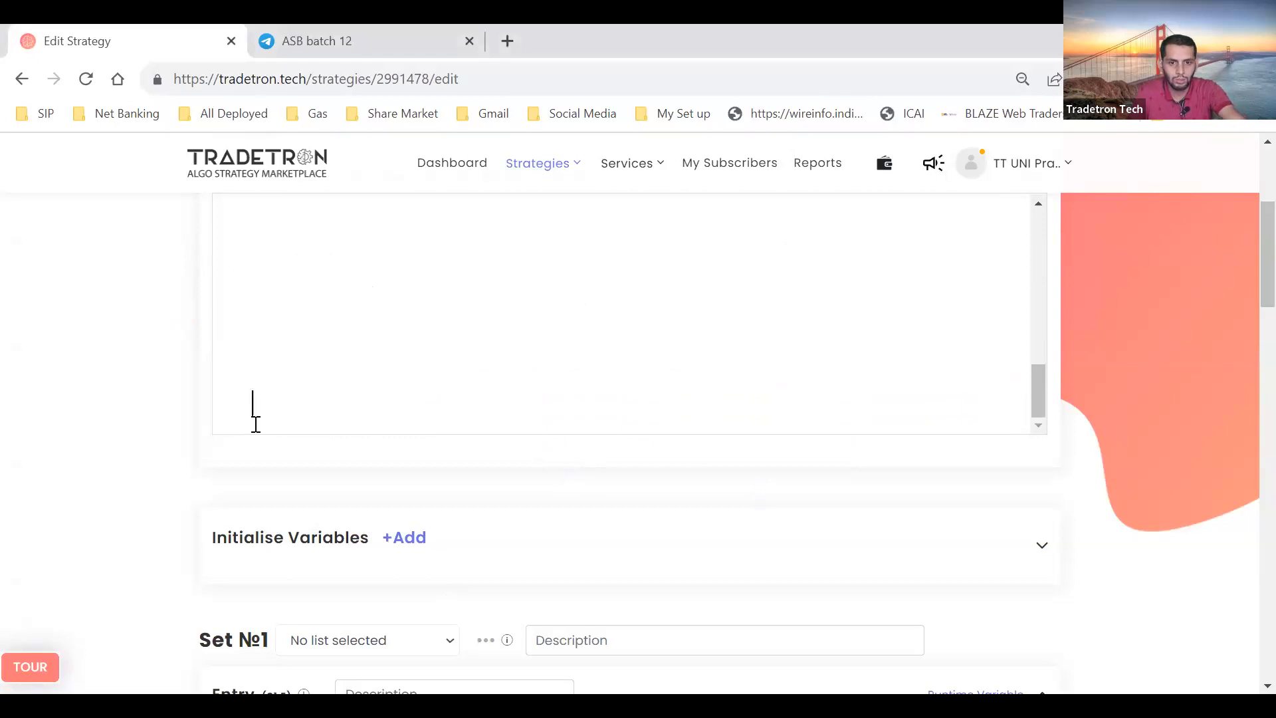
key(BackSpace)
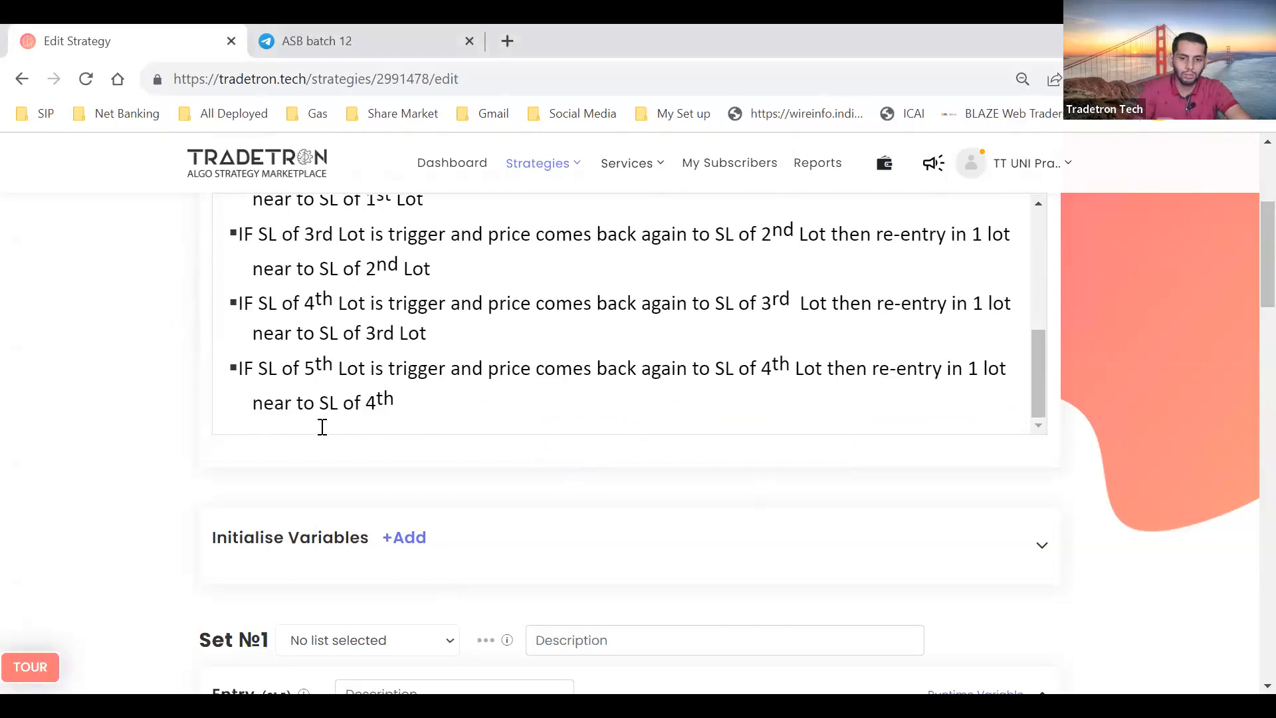
text(Lot)
Insert six line breaks below the 5th-lot re-entry rule at the end of the description
key(Return)
key(Return)
key(Return)
key(Return)
key(Return)
key(Return)
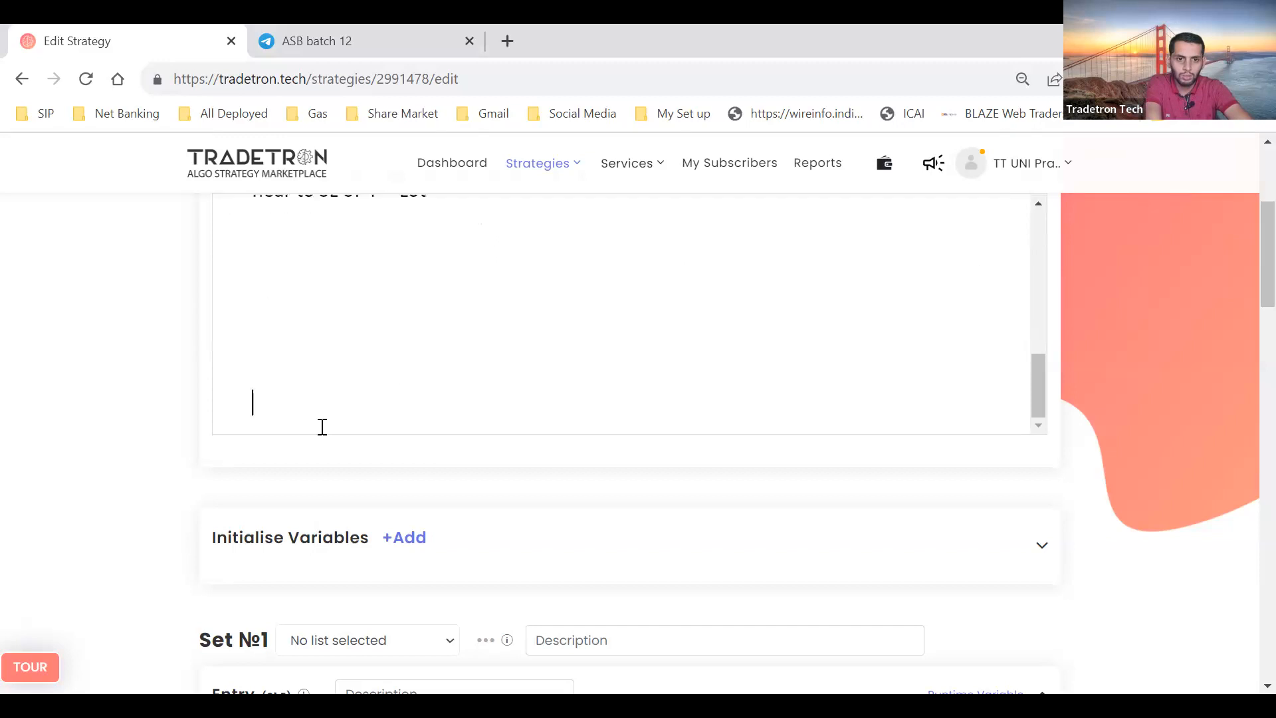
Paste exit rules below the re-entry rules: profit above ₹12000, loss above ₹6000, trailing from ₹9000 profit by ₹100 per ₹100
scroll(322, 427, up, 2)
scroll(322, 426, down, 2)
scroll(323, 427, down, 3)
scroll(322, 427, up, 7)
scroll(323, 426, up, 1)
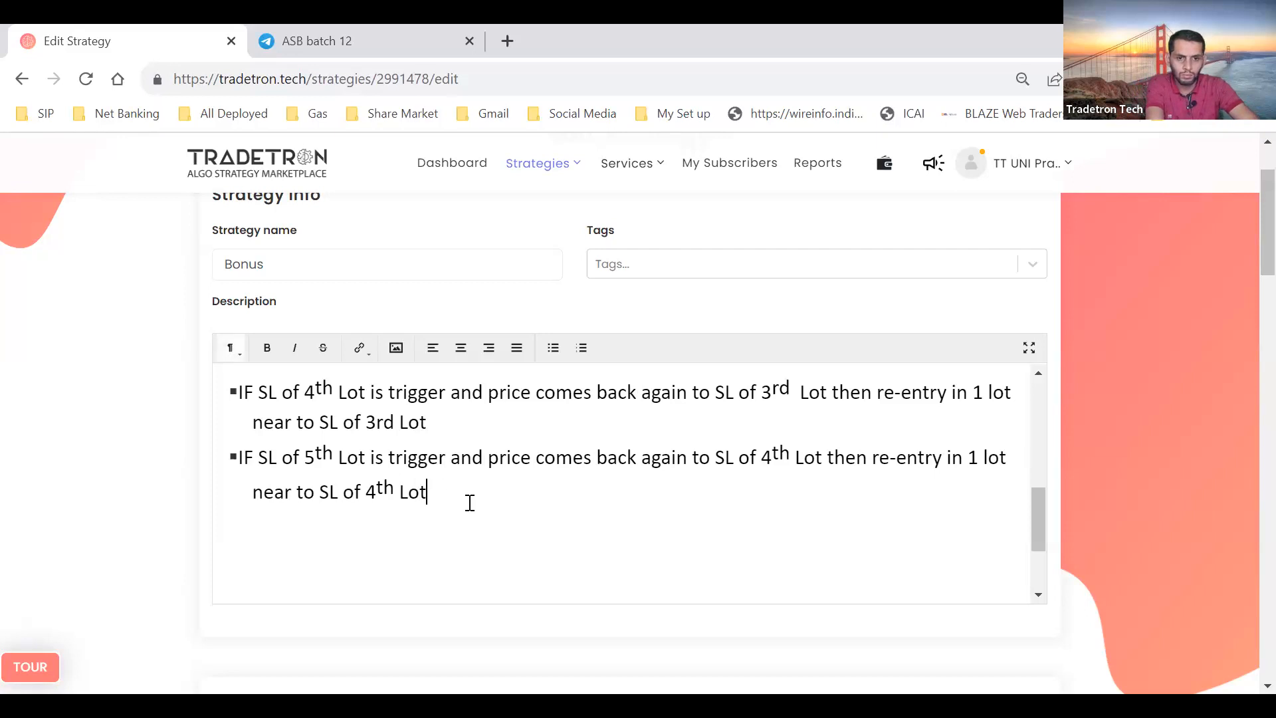
key(Return)
key(Return)
key(ctrl+v)
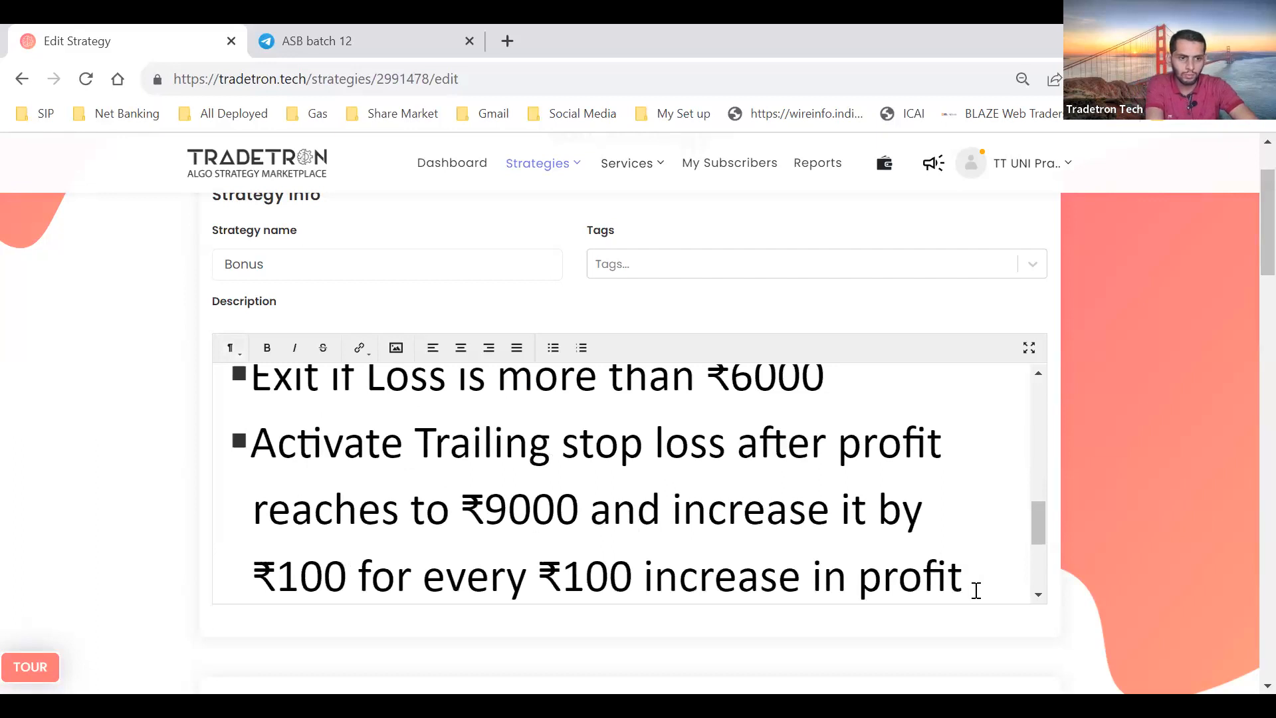
Review the pasted exit rules together with the entry, stop-loss and re-entry rules above them
scroll(618, 528, up, 2)
scroll(618, 532, up, 1)
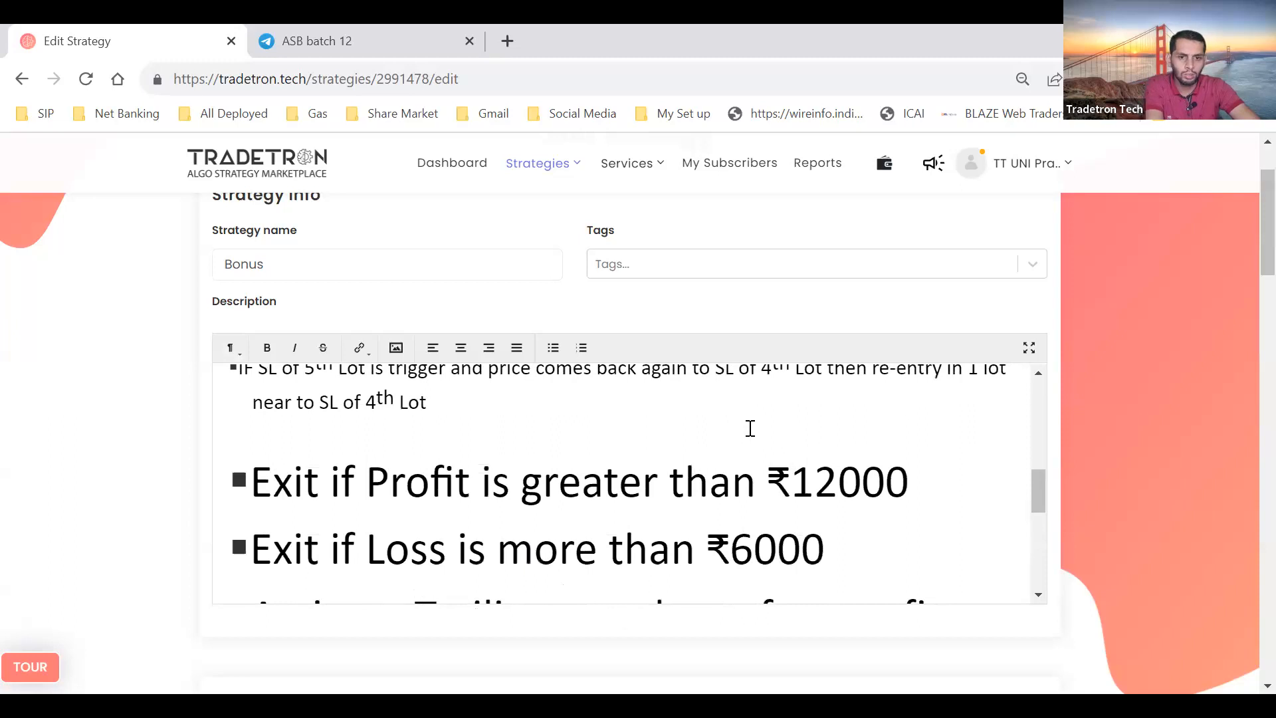
scroll(652, 359, down, 1)
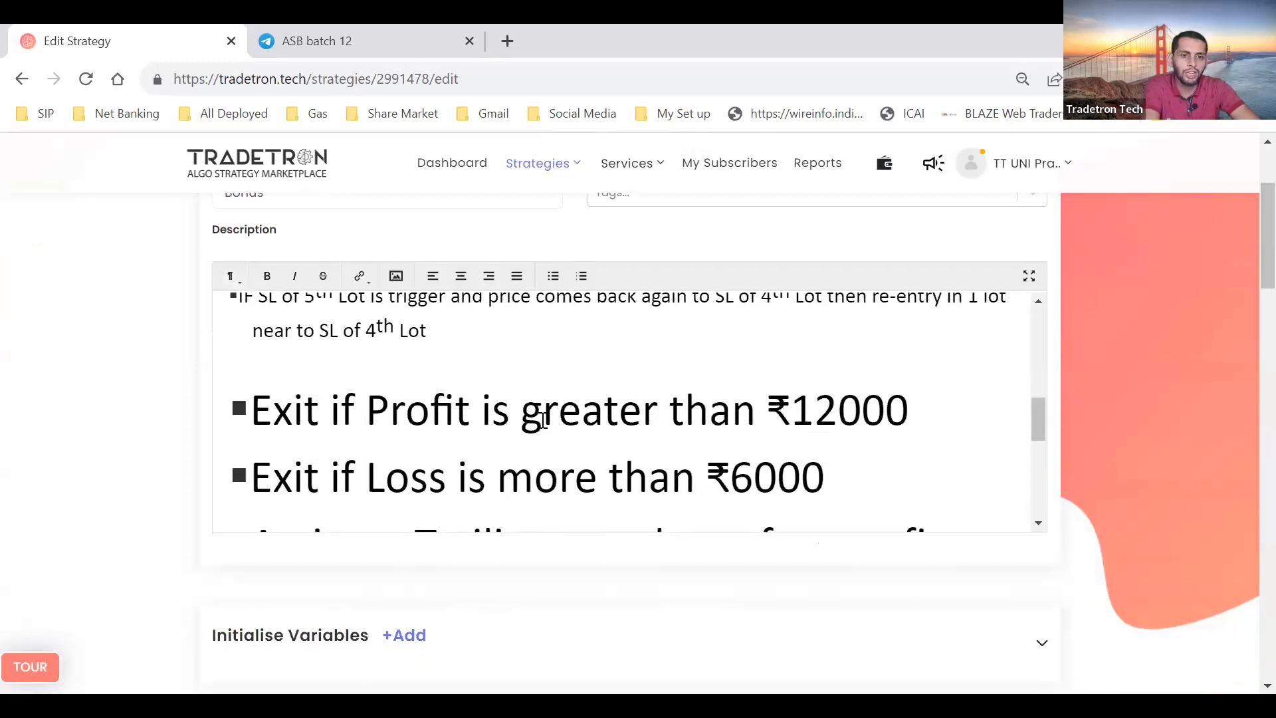
scroll(543, 419, down, 1)
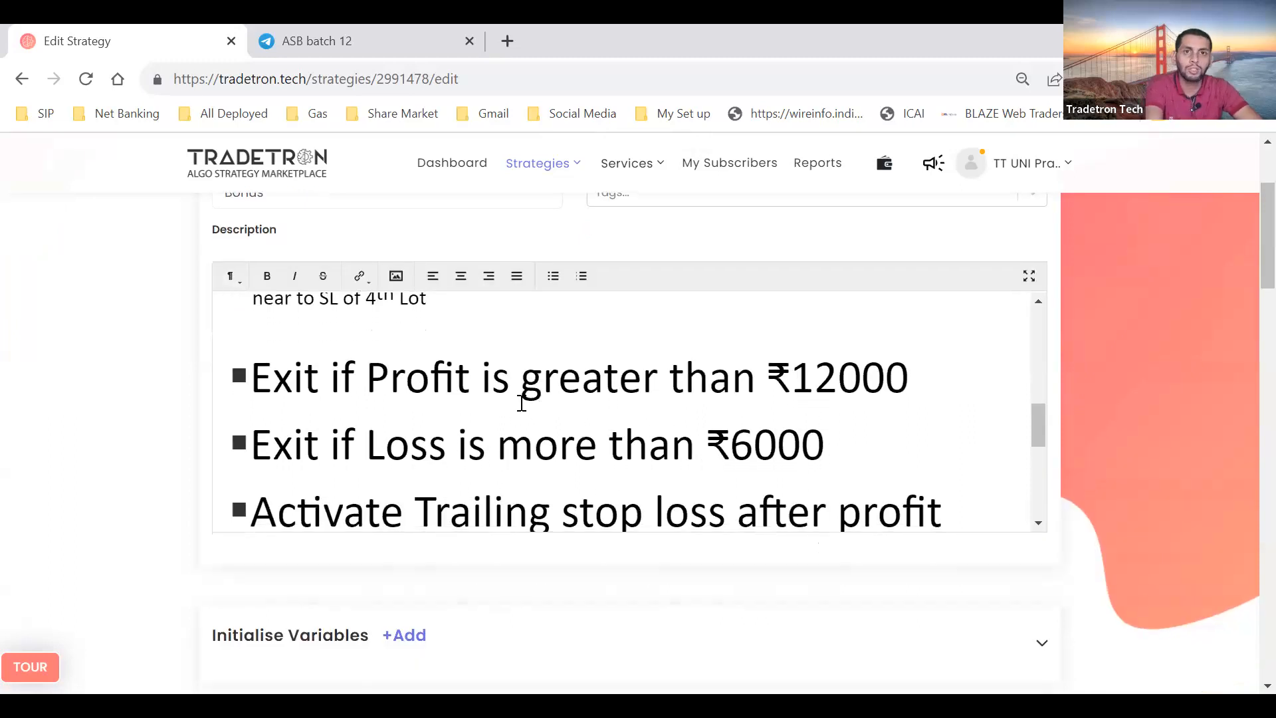
scroll(602, 436, down, 1)
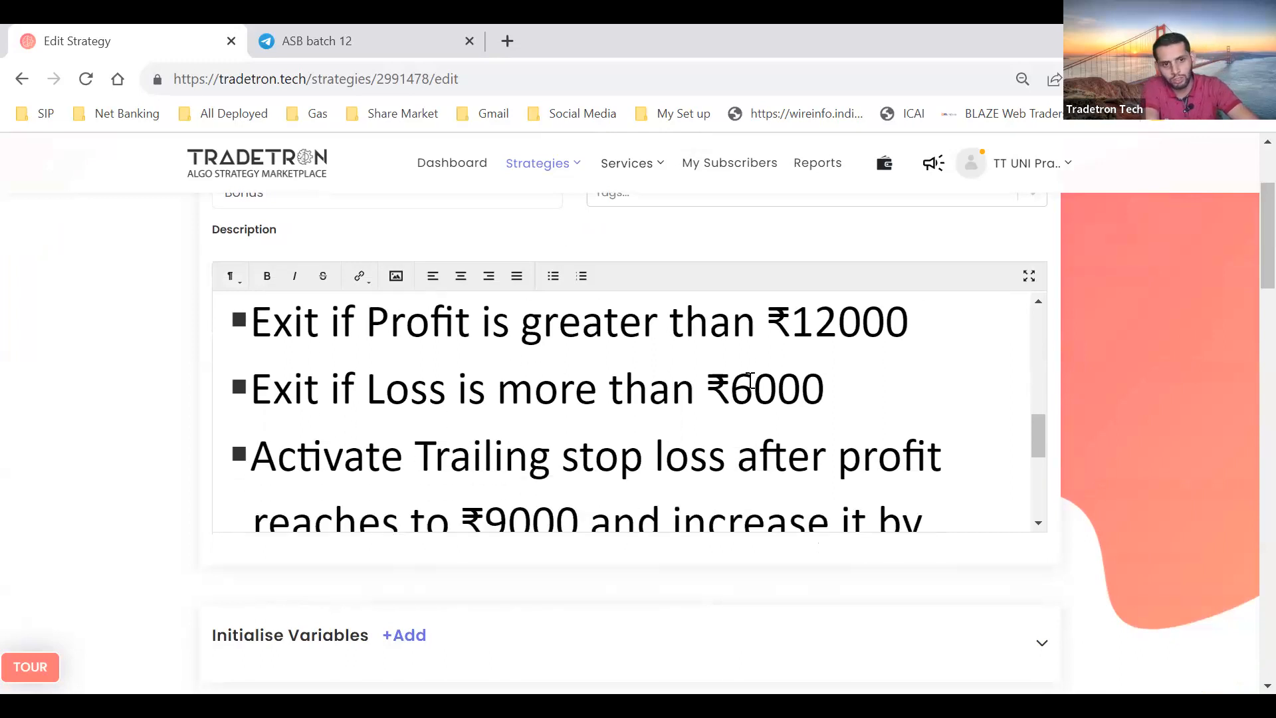
scroll(749, 380, down, 1)
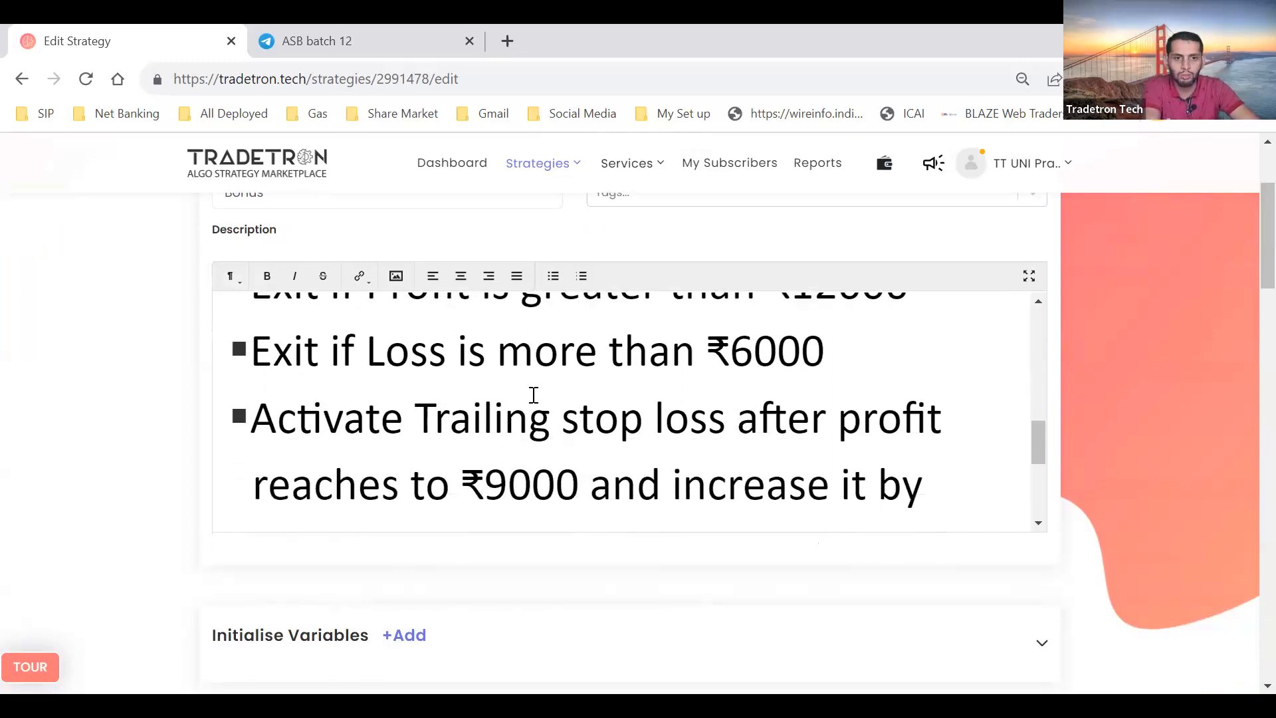
scroll(535, 392, down, 1)
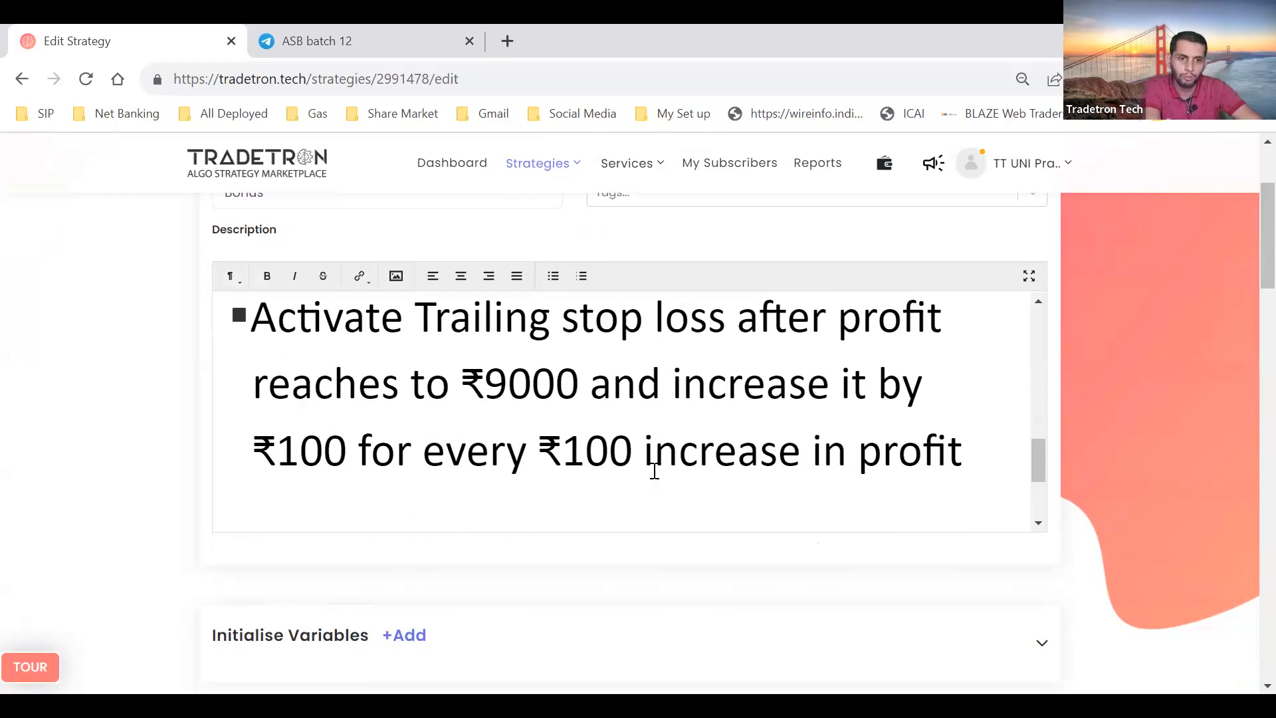
scroll(653, 470, down, 2)
scroll(654, 471, up, 8)
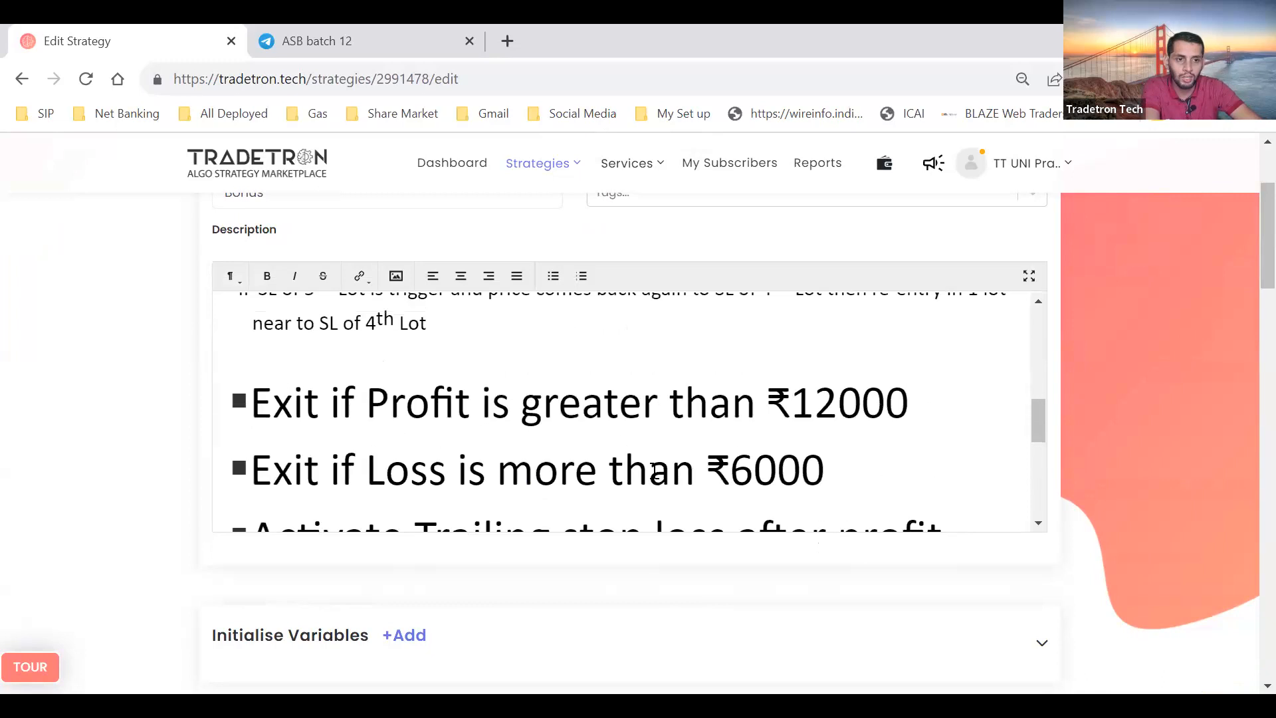
scroll(654, 380, up, 10)
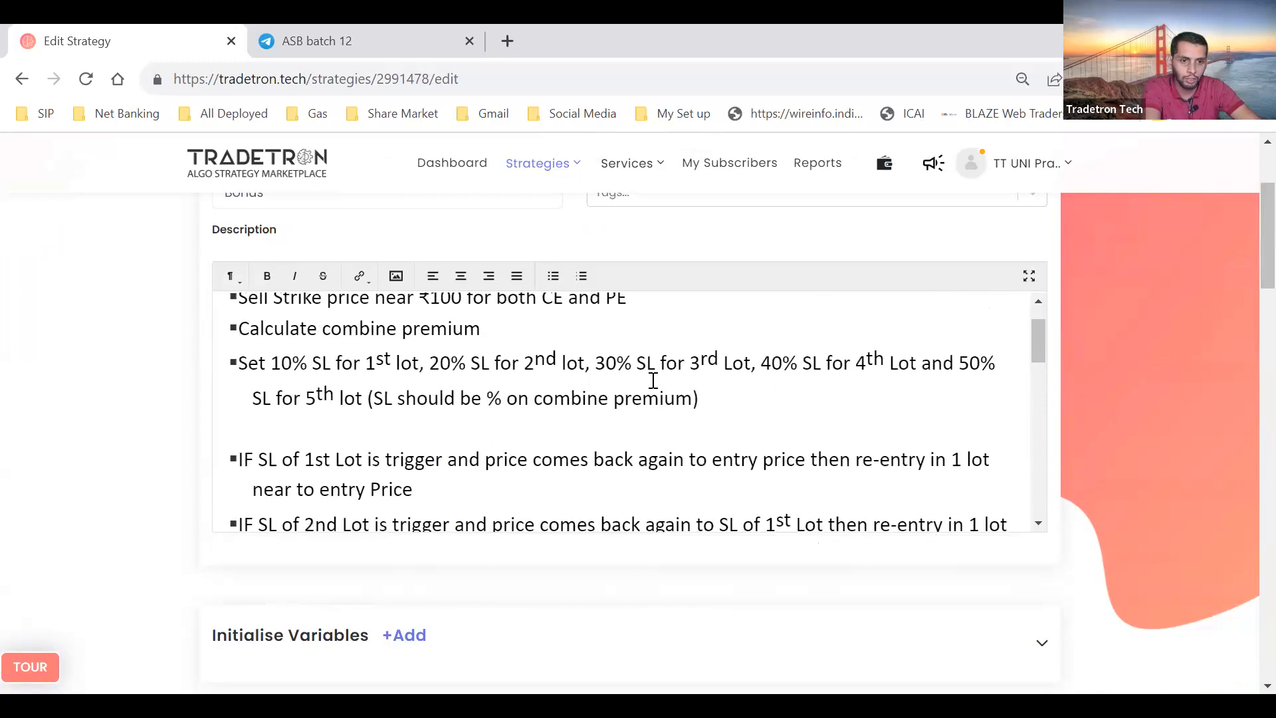
scroll(642, 500, up, 2)
scroll(642, 500, down, 8)
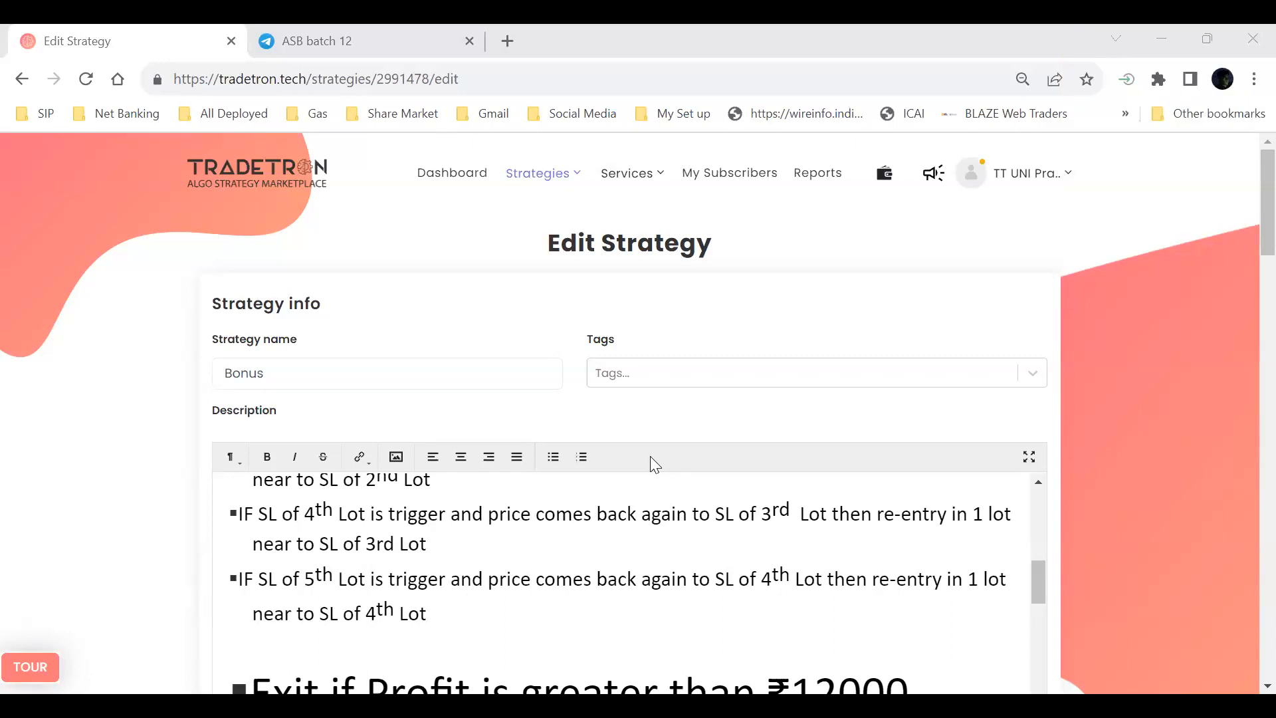
Look over the form below the description: initialise variables, Set 1 entry, repair, overnight protection and universal exit
scroll(750, 381, down, 5)
scroll(880, 433, down, 10)
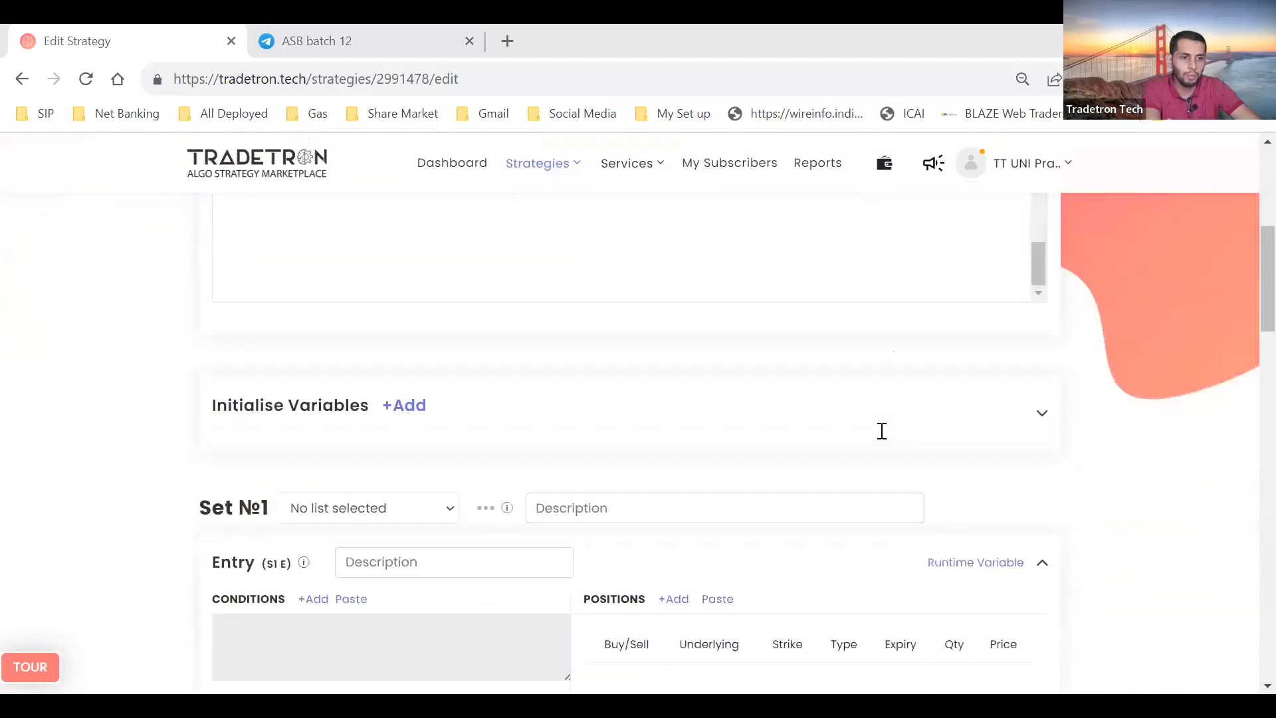
scroll(882, 430, down, 5)
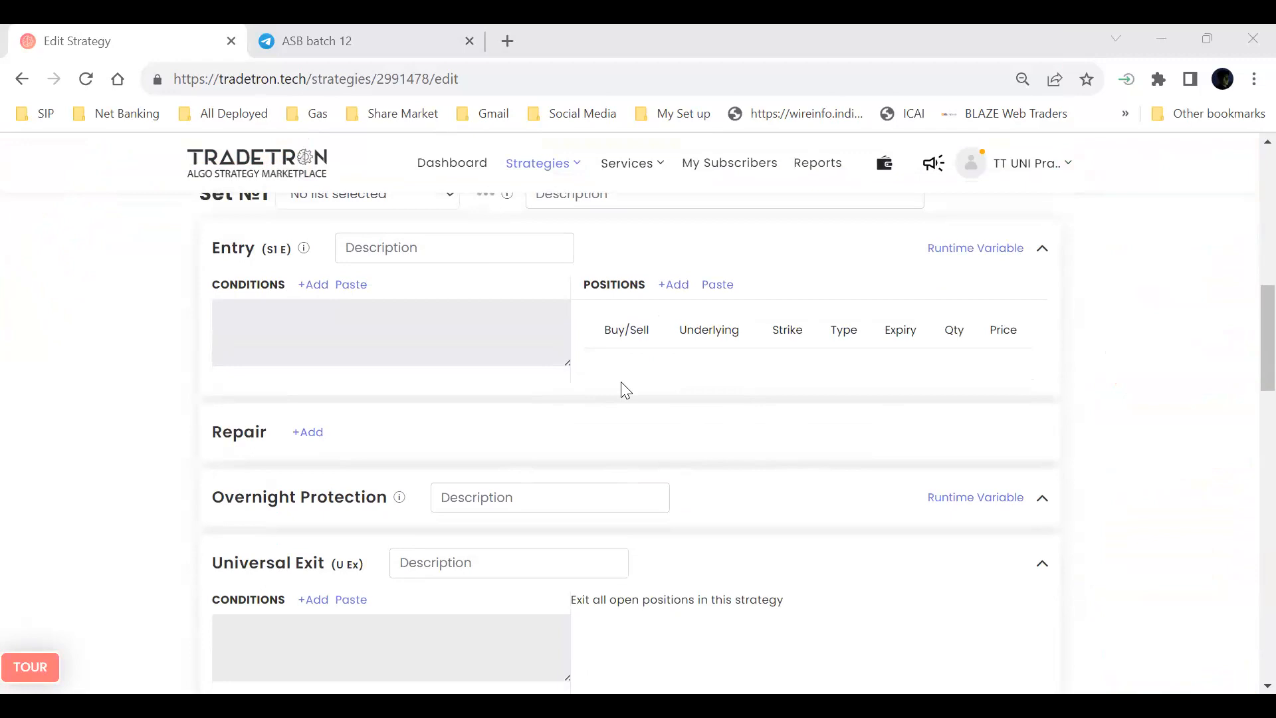
scroll(507, 435, up, 1)
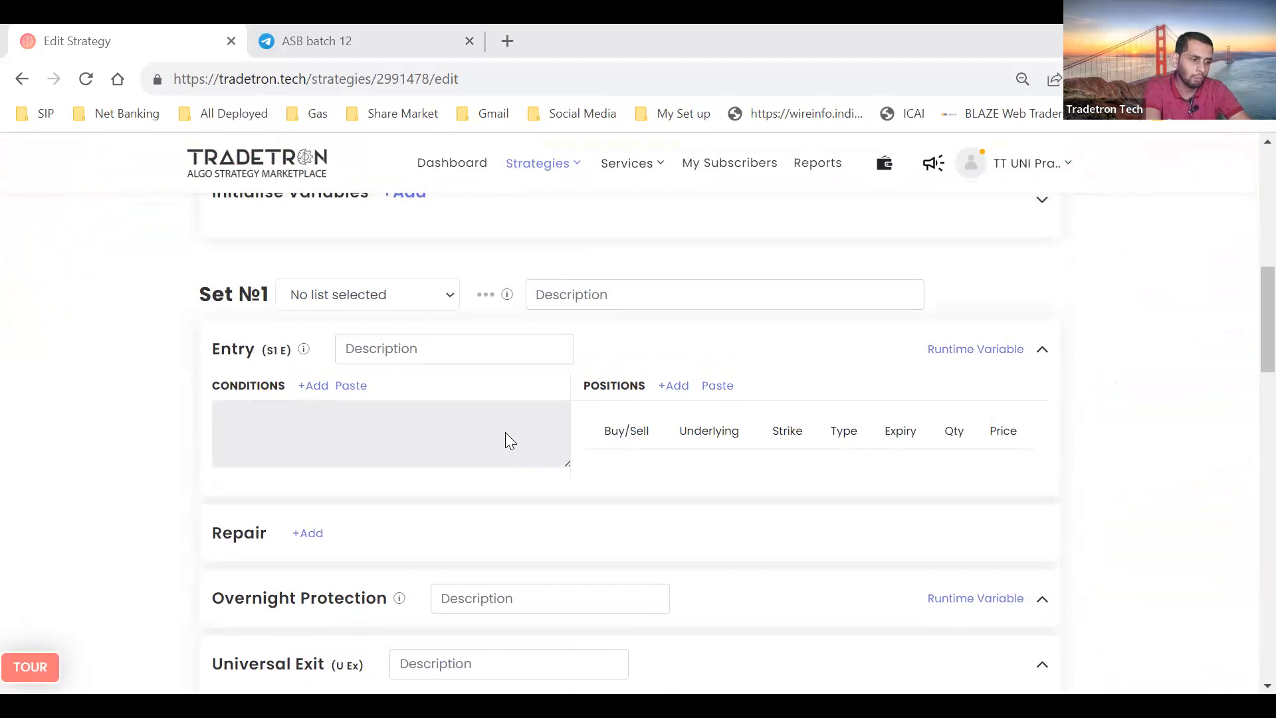
scroll(507, 438, down, 1)
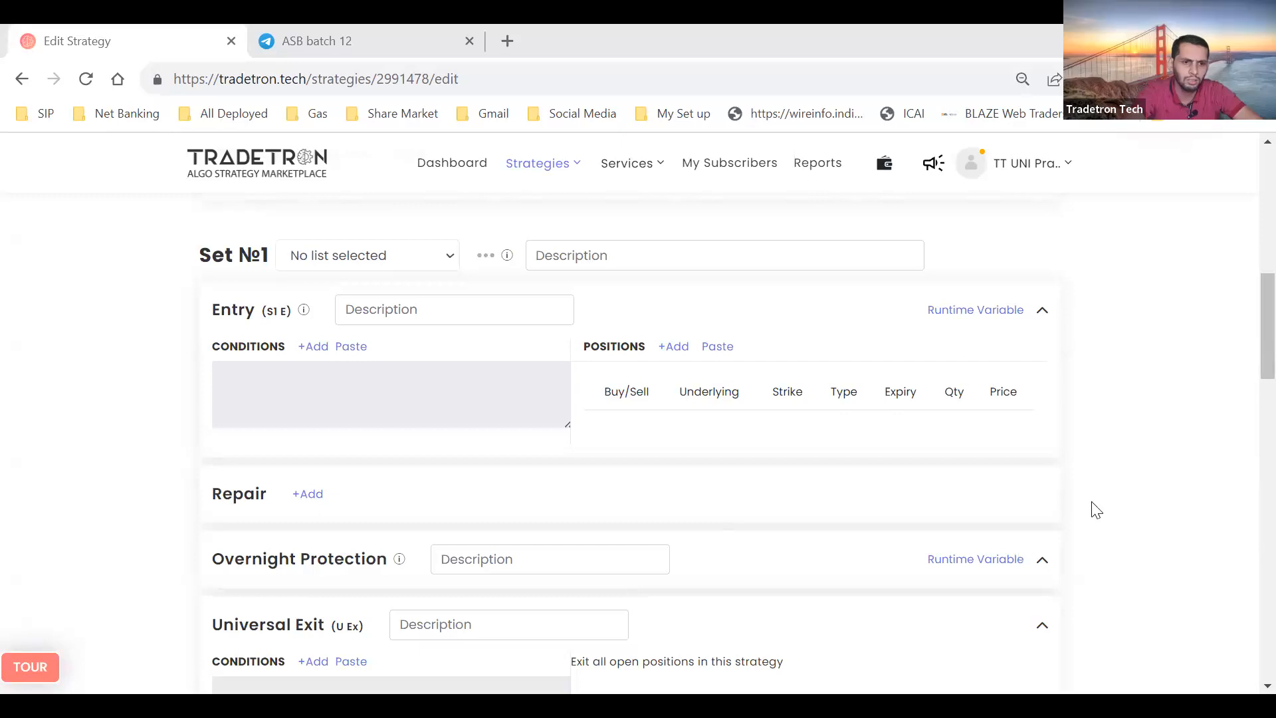
scroll(1095, 509, down, 1)
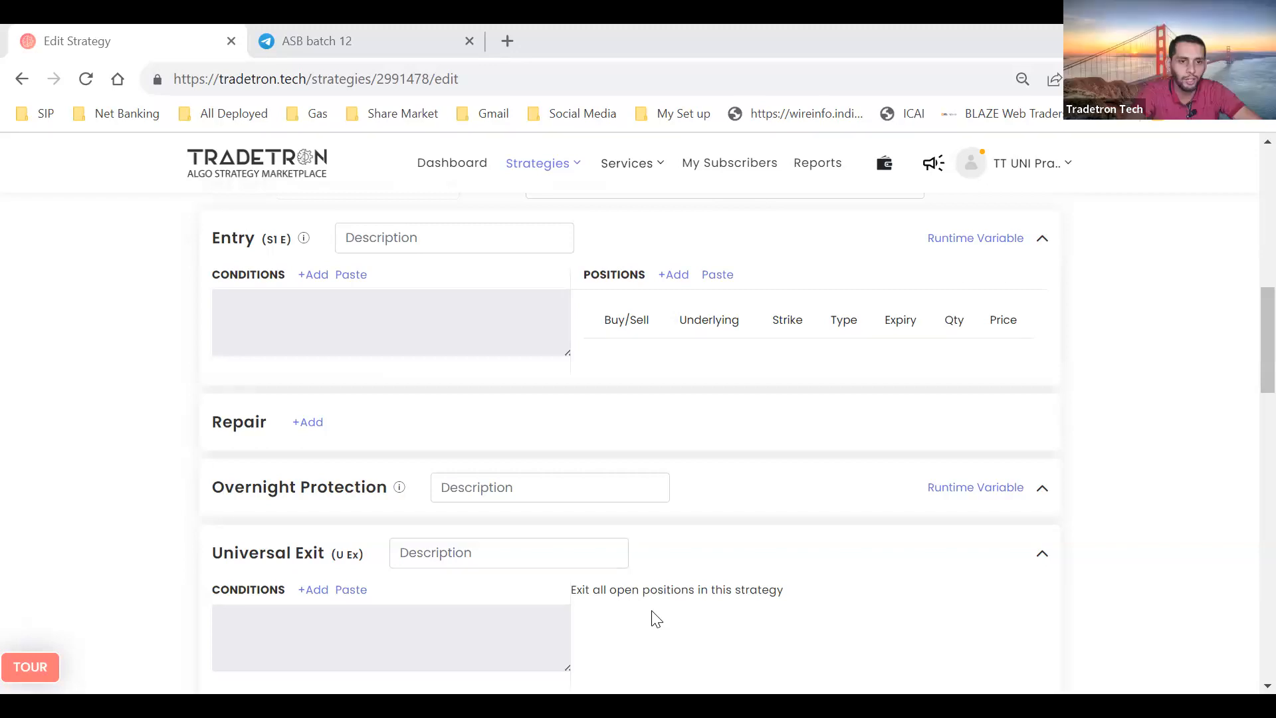
scroll(657, 419, up, 1)
scroll(656, 420, up, 2)
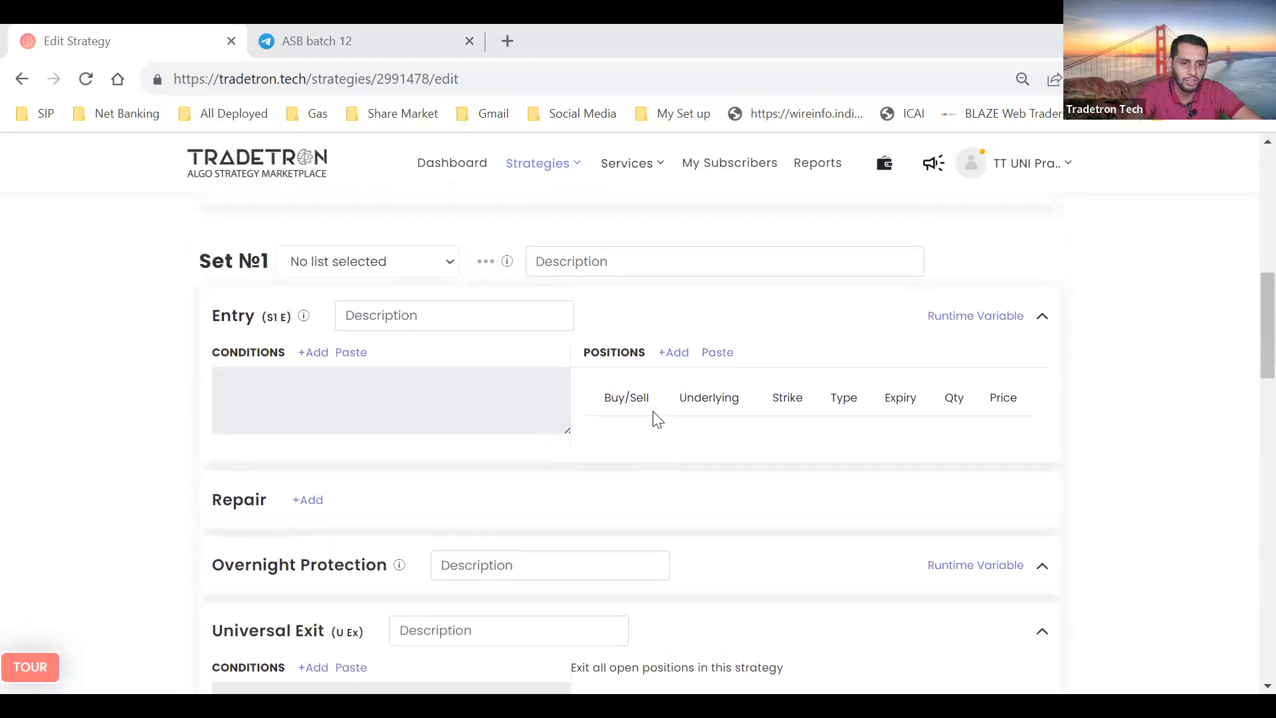
scroll(657, 419, up, 5)
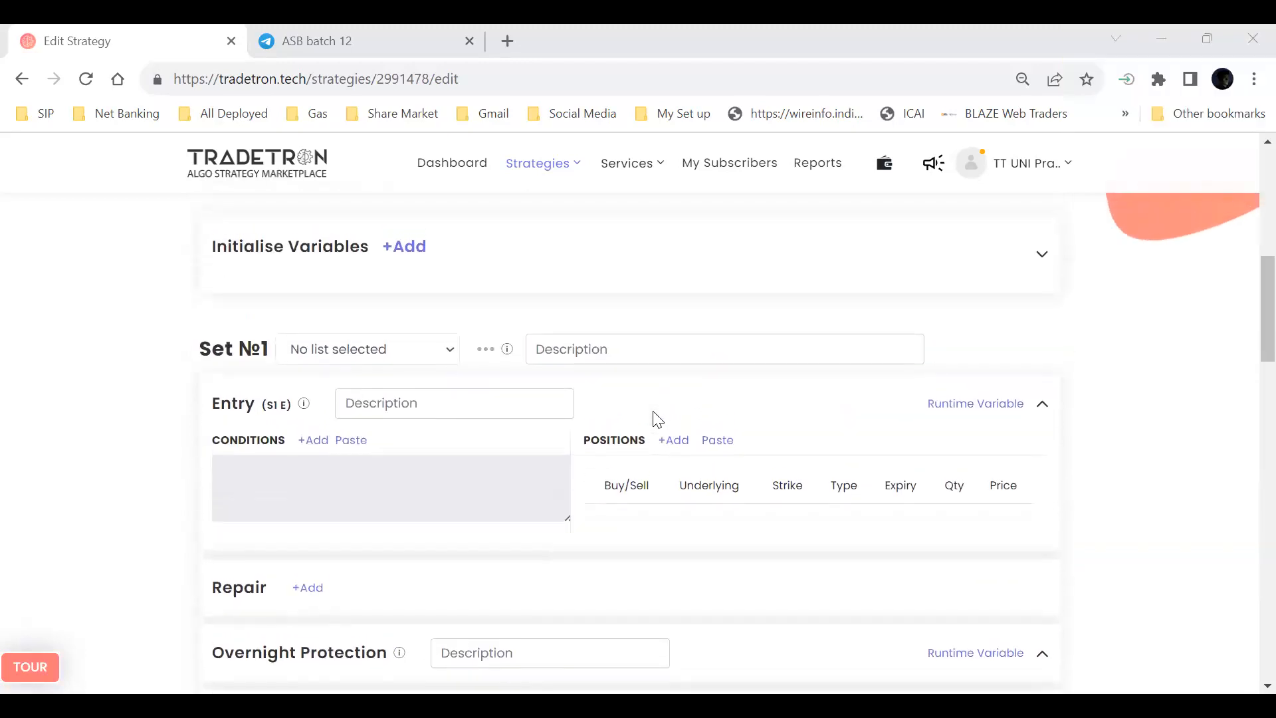
scroll(657, 419, down, 7)
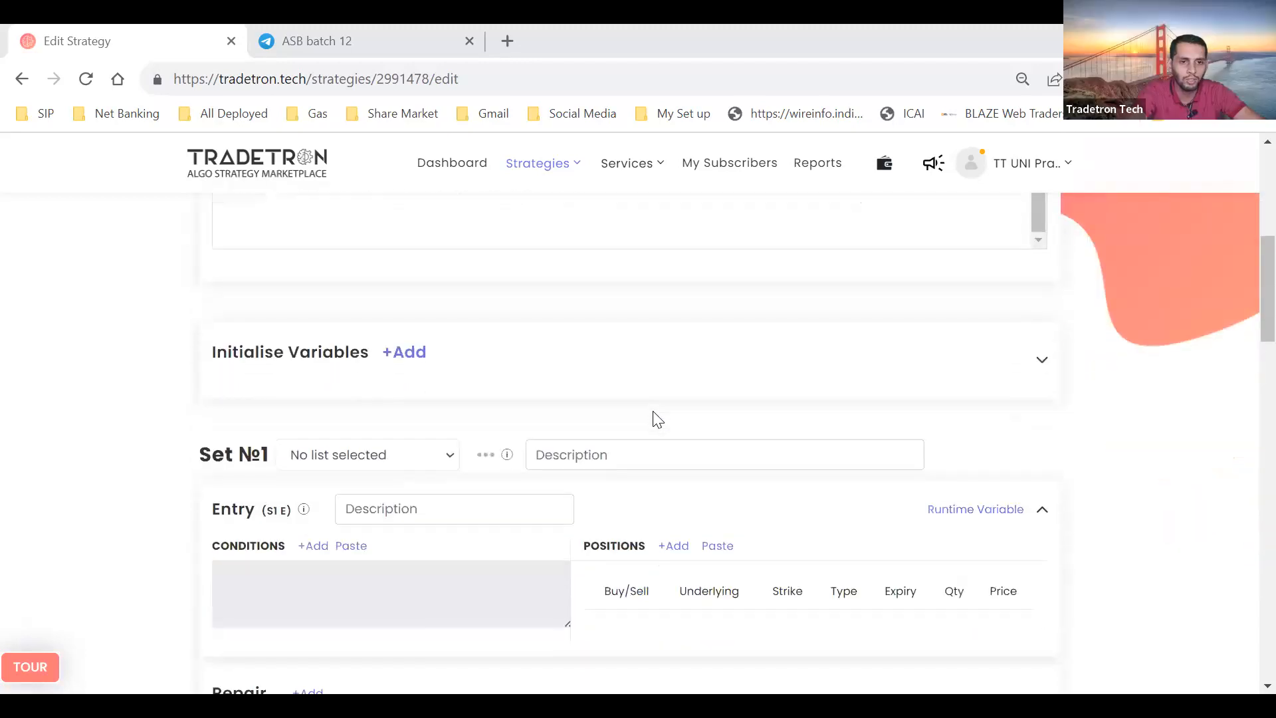
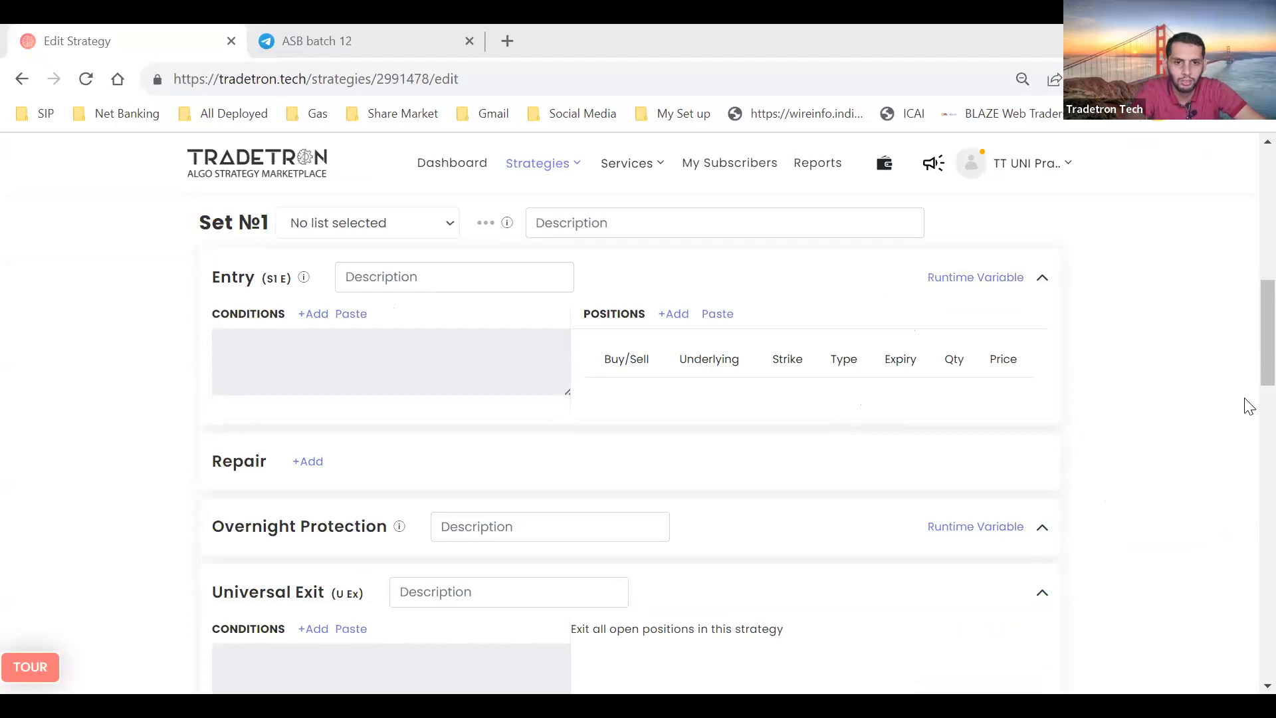
Start an entry condition for Set 1 with the Time keyword for NSE followed by the >= operator
click(314, 315)
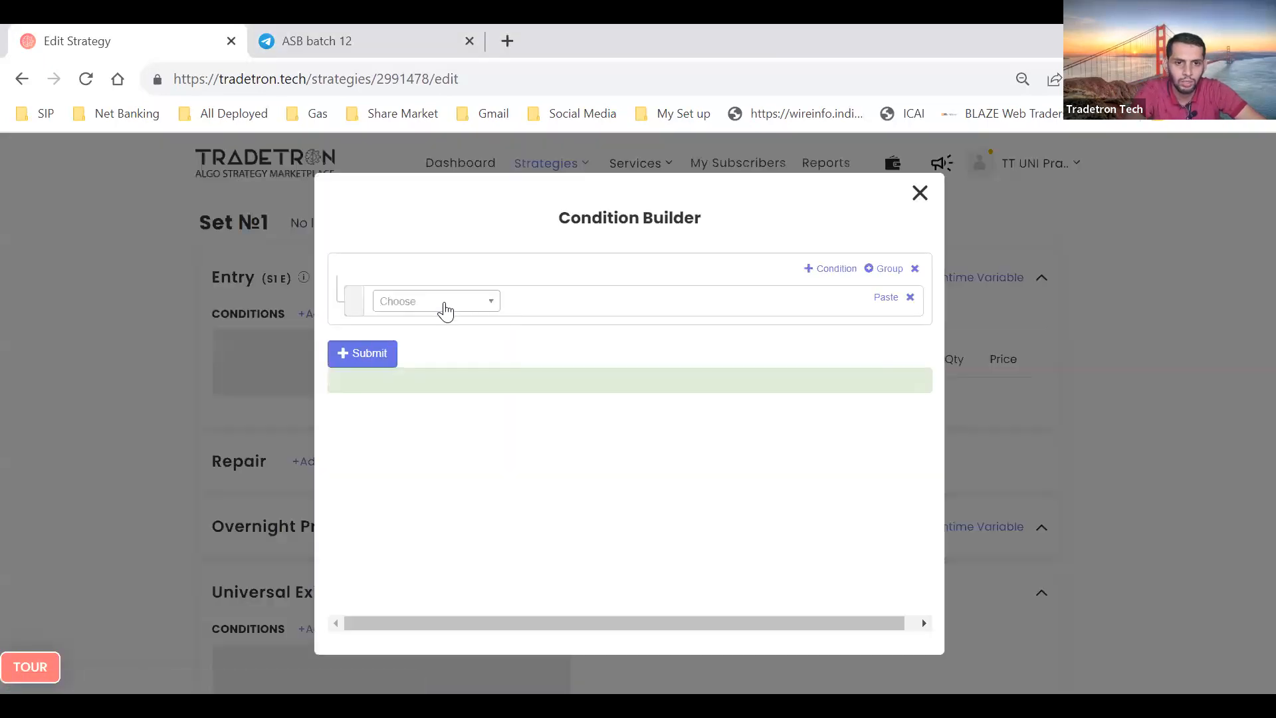
click(445, 311)
text(time)
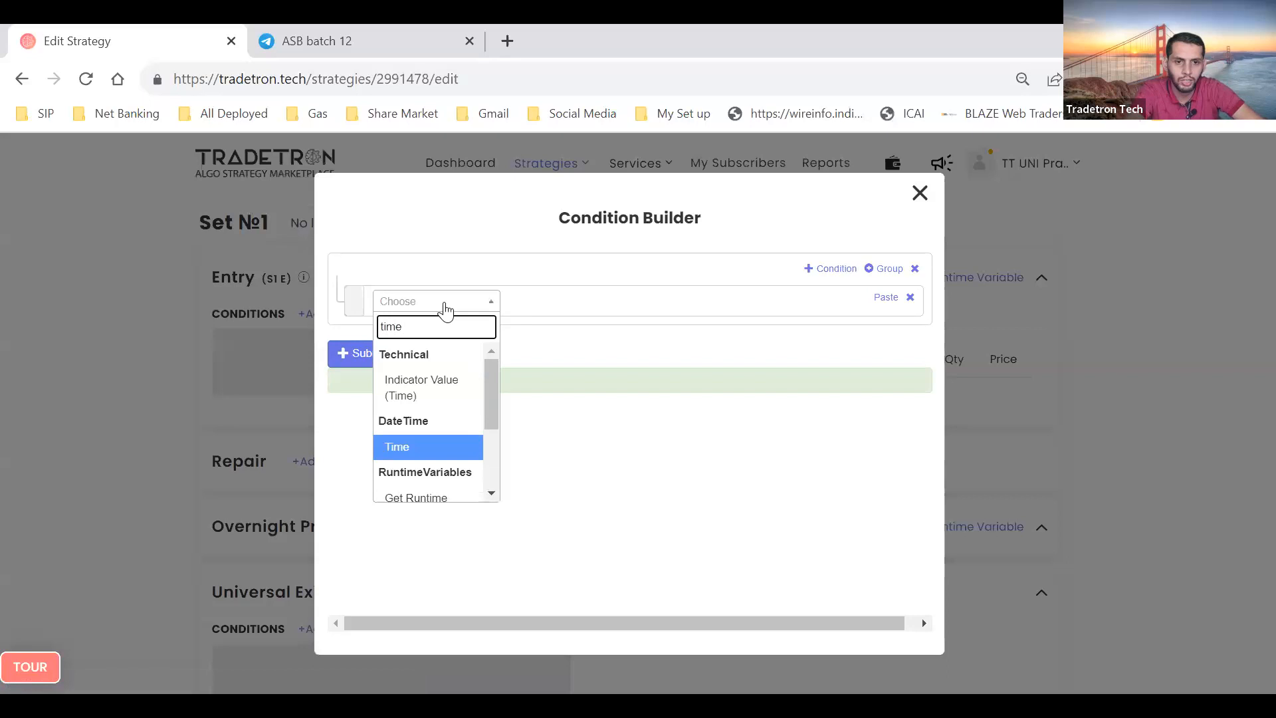
key(Return)
click(685, 564)
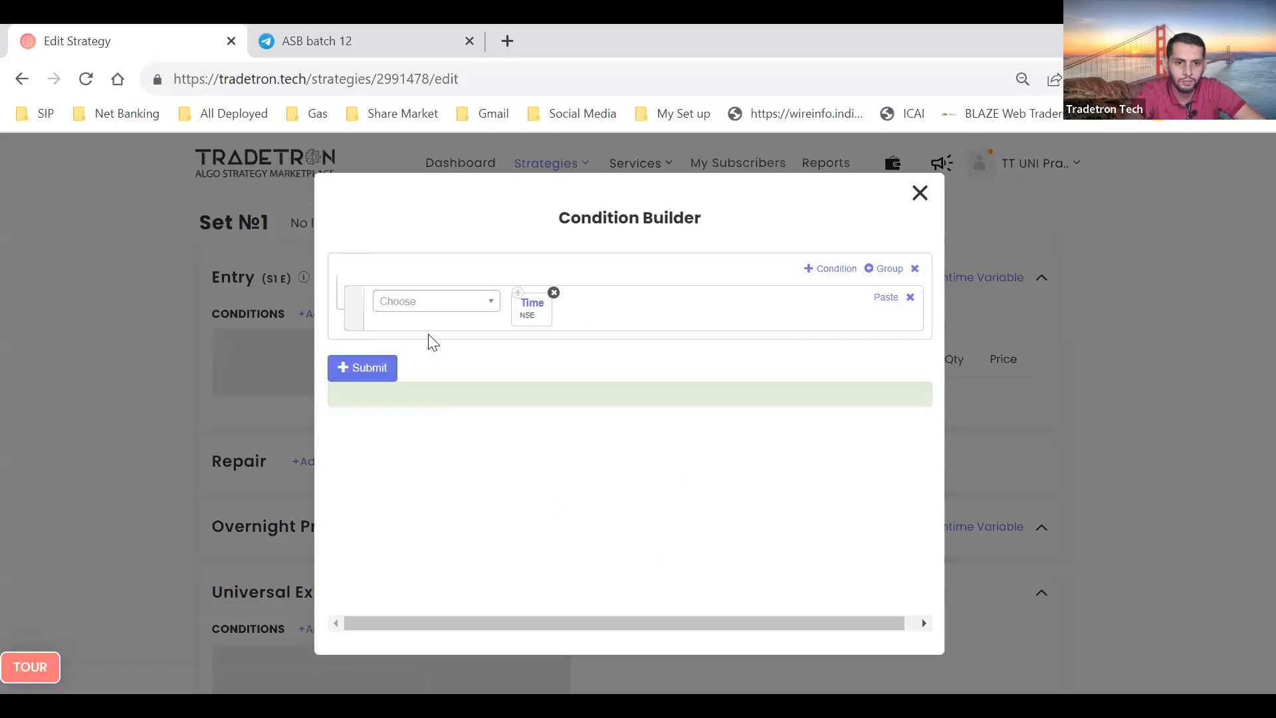
click(472, 308)
text(>=)
key(Return)
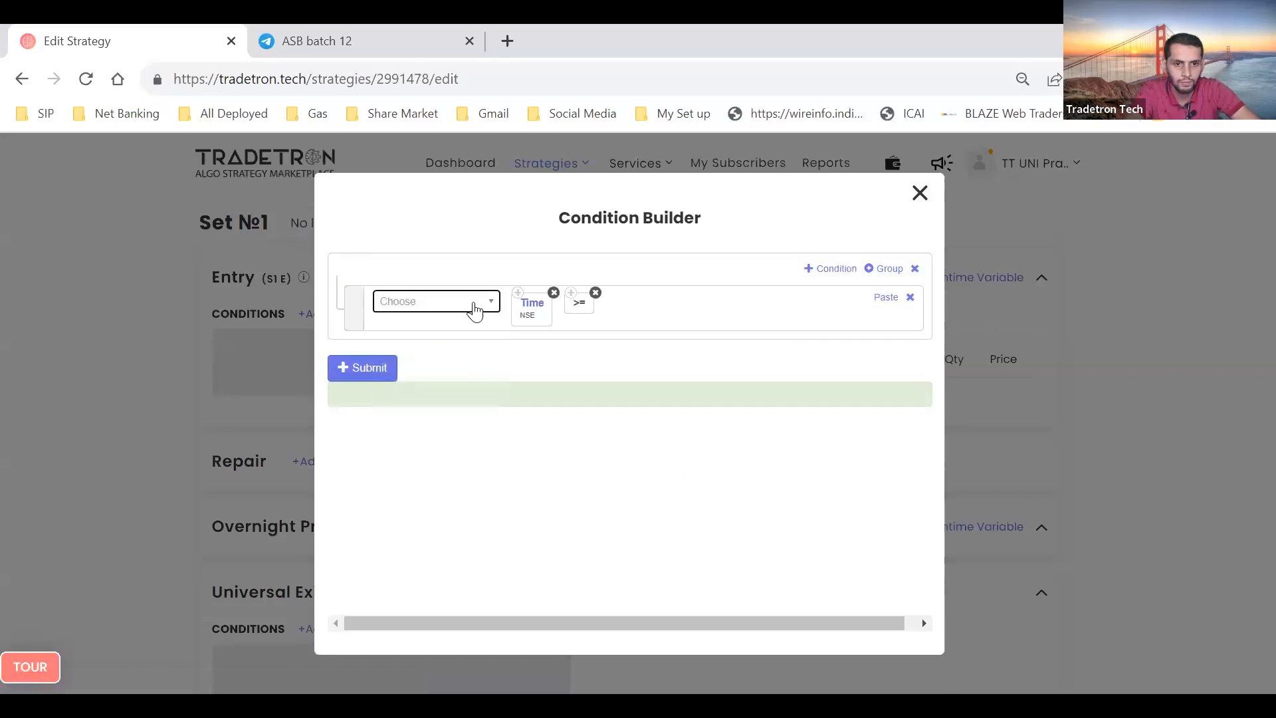
Complete the time condition with a Number keyword of 0916
click(474, 311)
text(number)
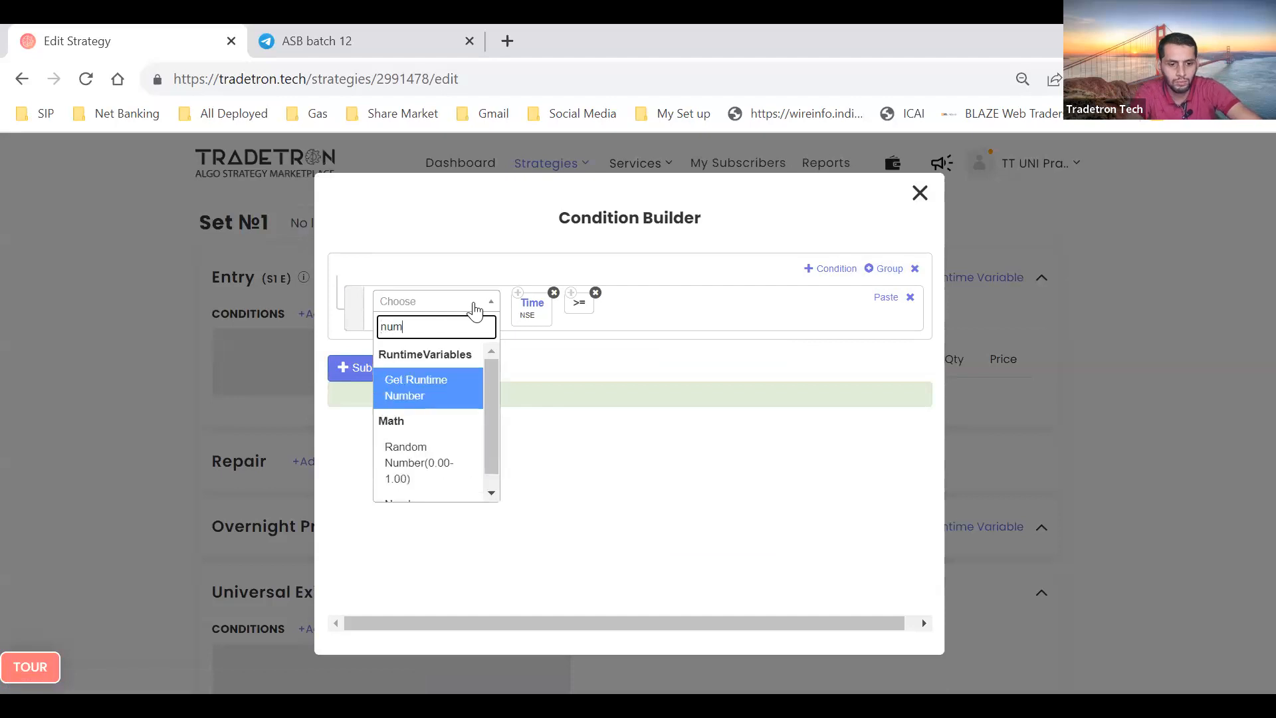
key(Down)
key(Down)
key(Return)
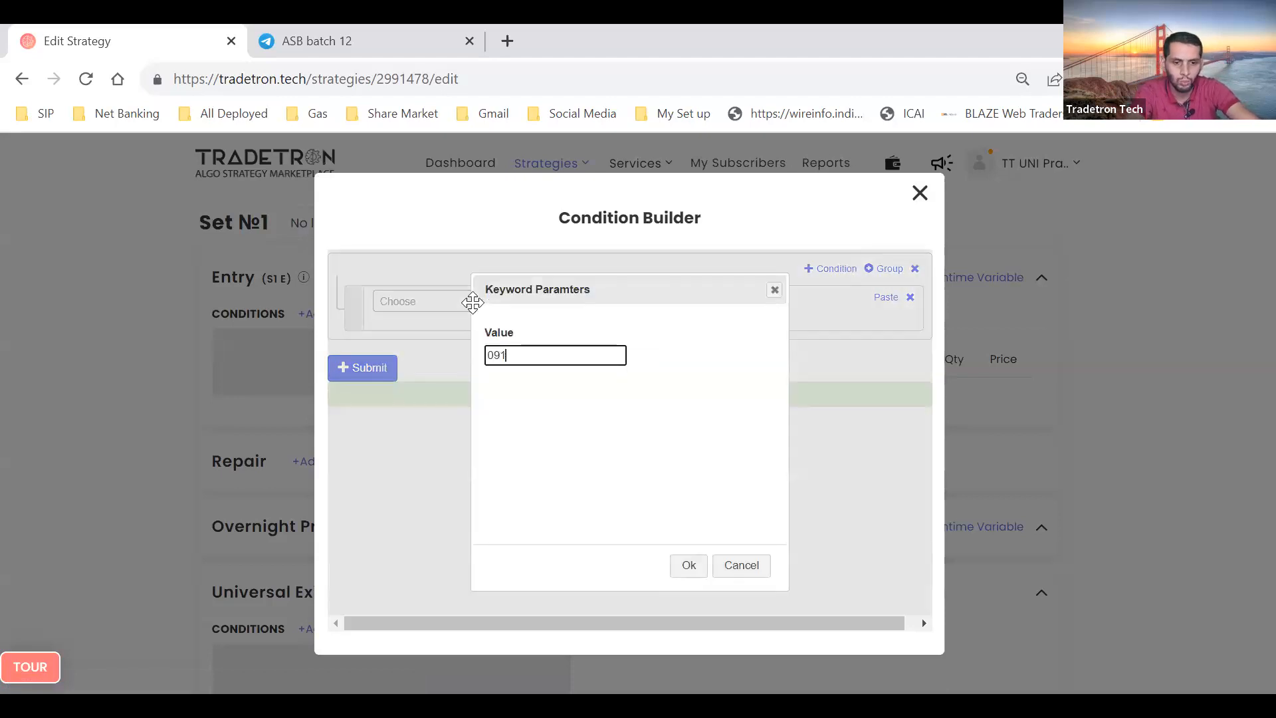
key(Return)
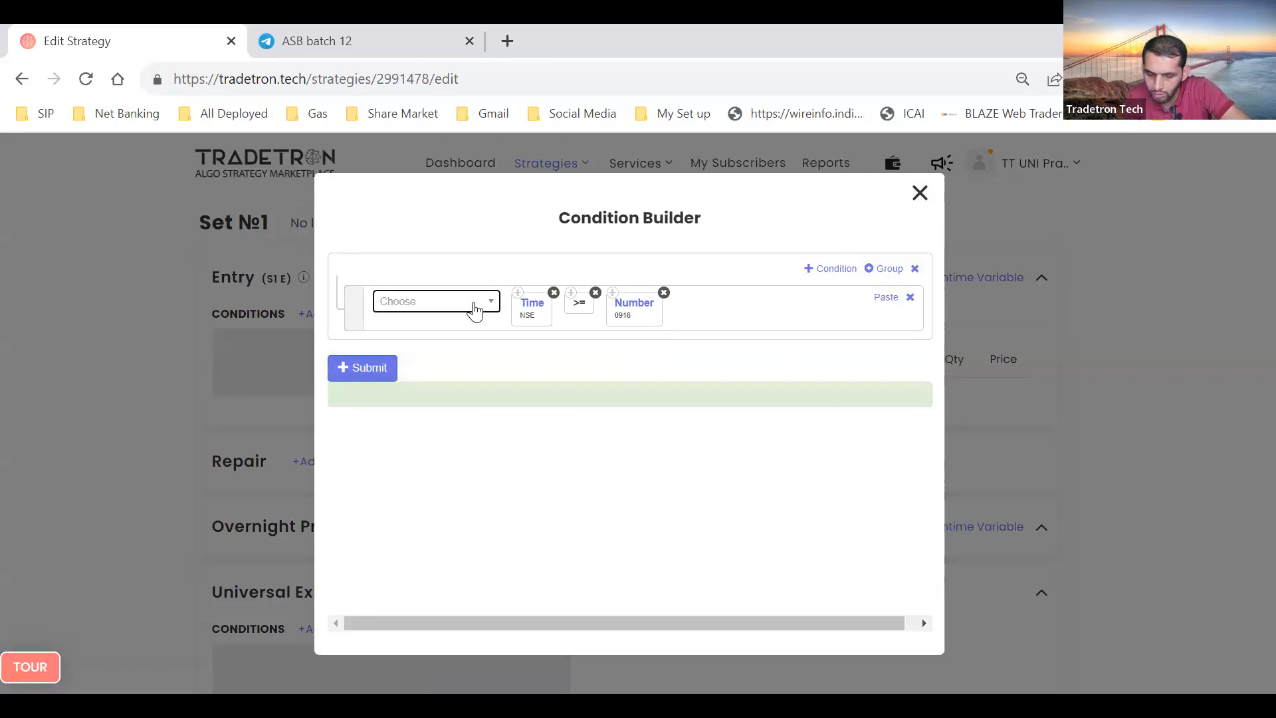
Add a second entry condition joined with AND and choose the Positions Detail keyword for it
click(839, 269)
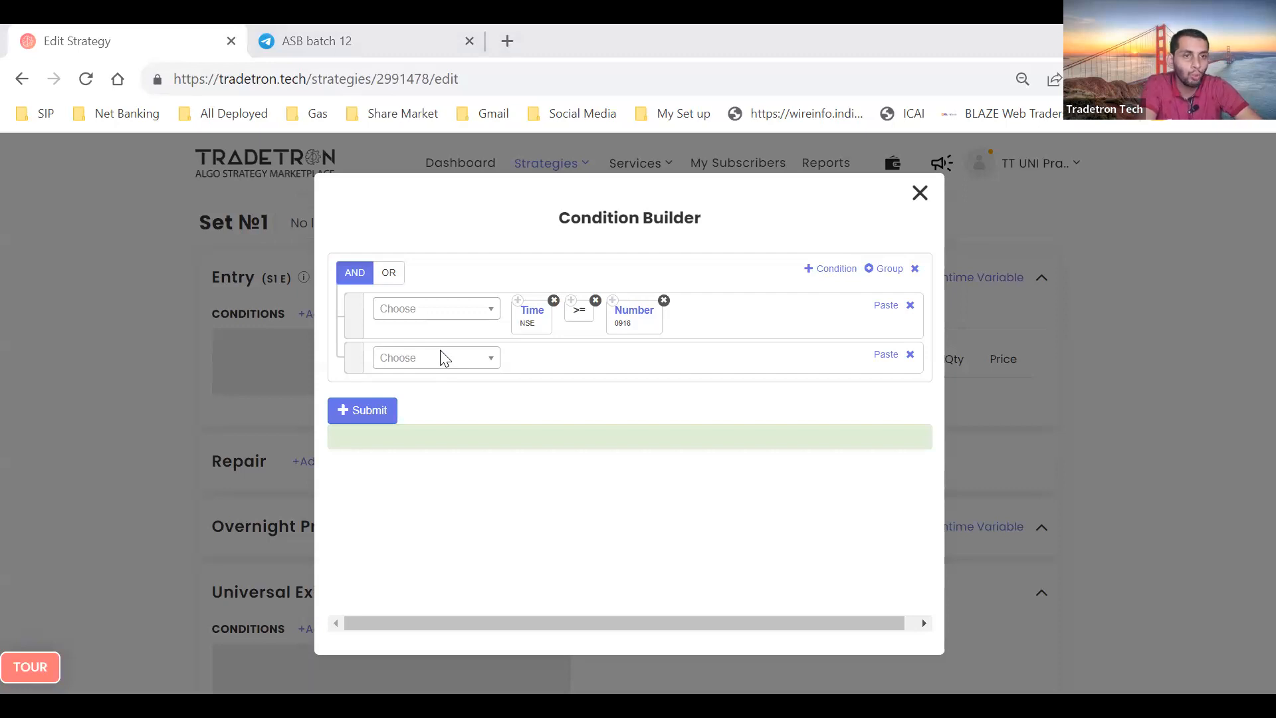
key(alt+Tab)
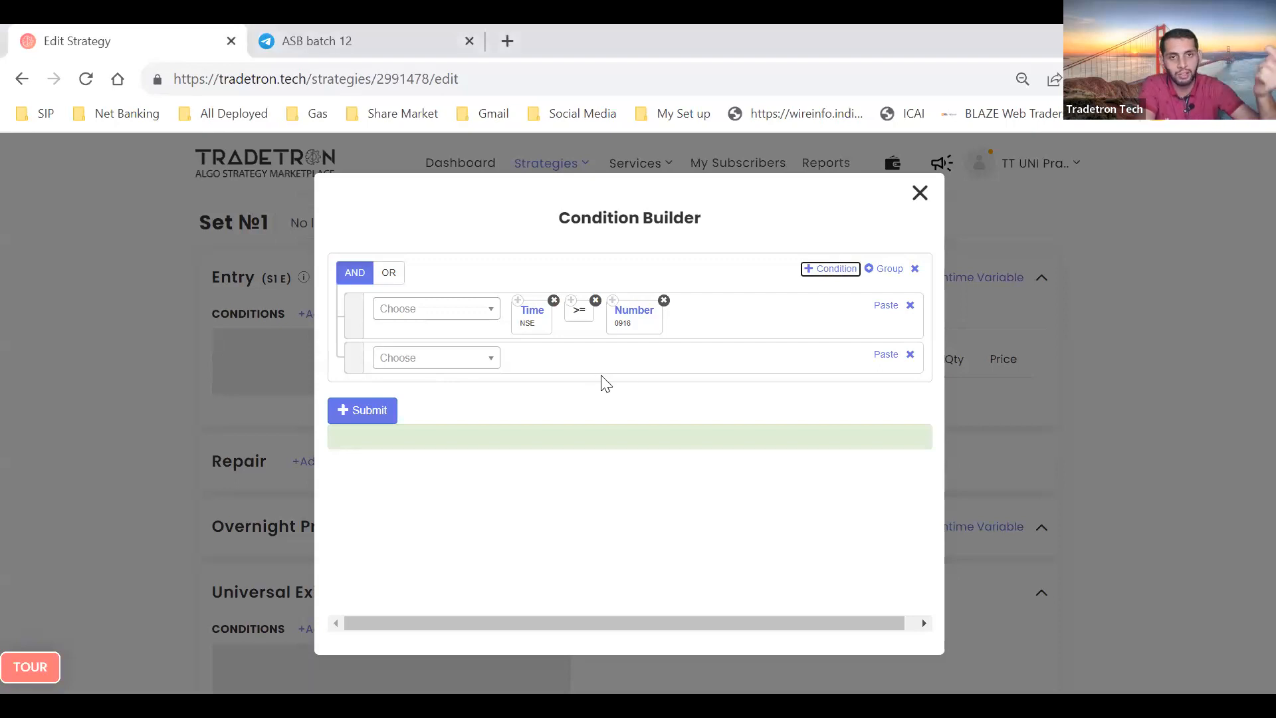
click(471, 360)
text(po)
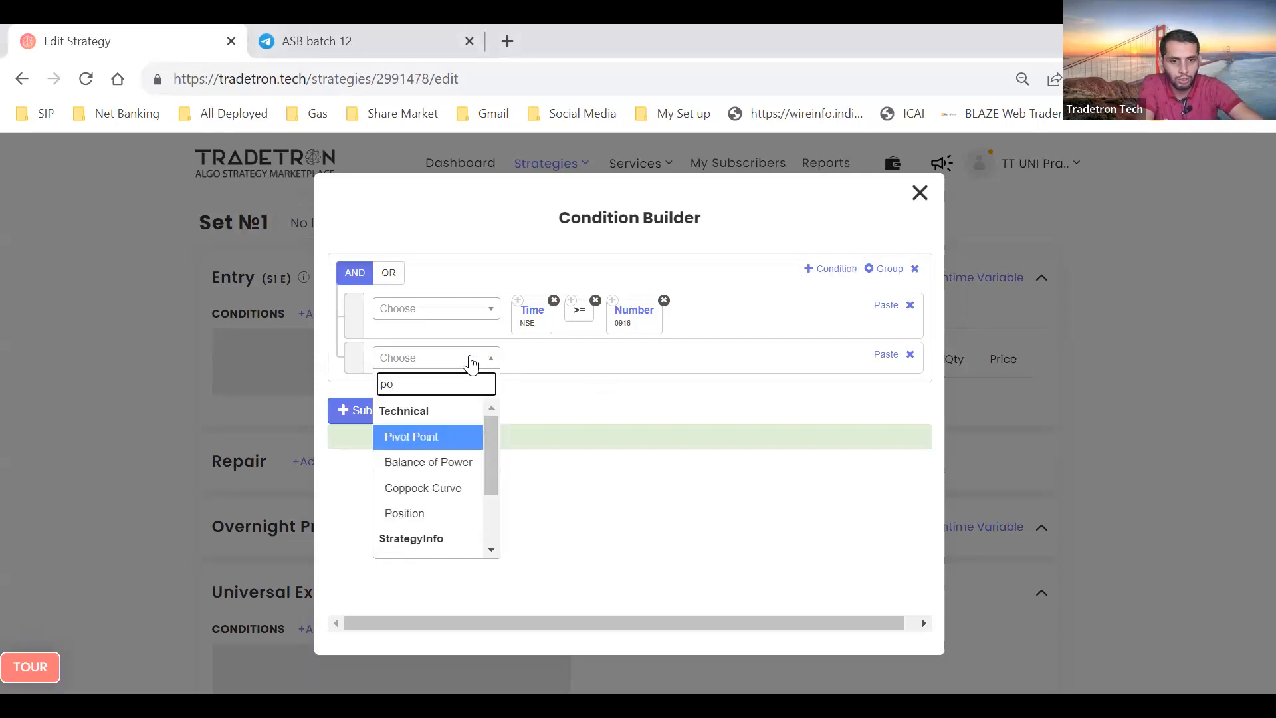
text(sit)
key(Down)
key(Down)
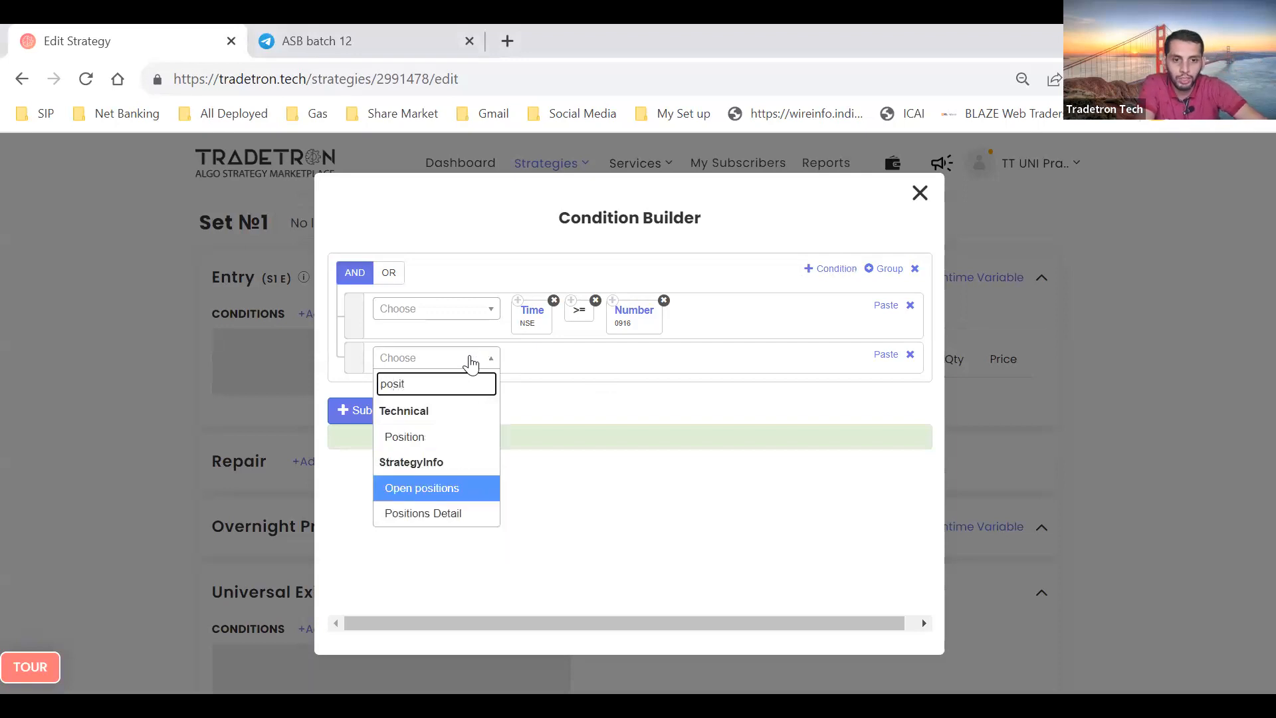
key(Return)
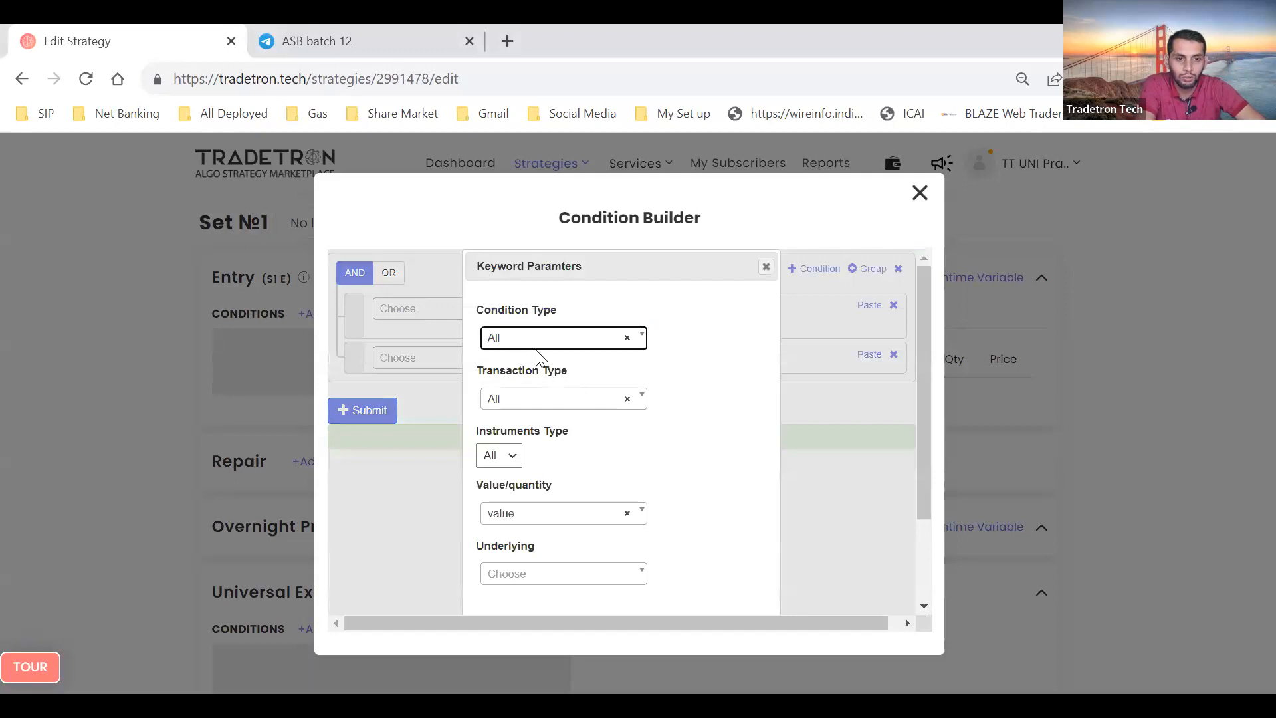
Set the Positions Detail parameters to transaction type S, instruments type CE and quantity instead of value
click(525, 404)
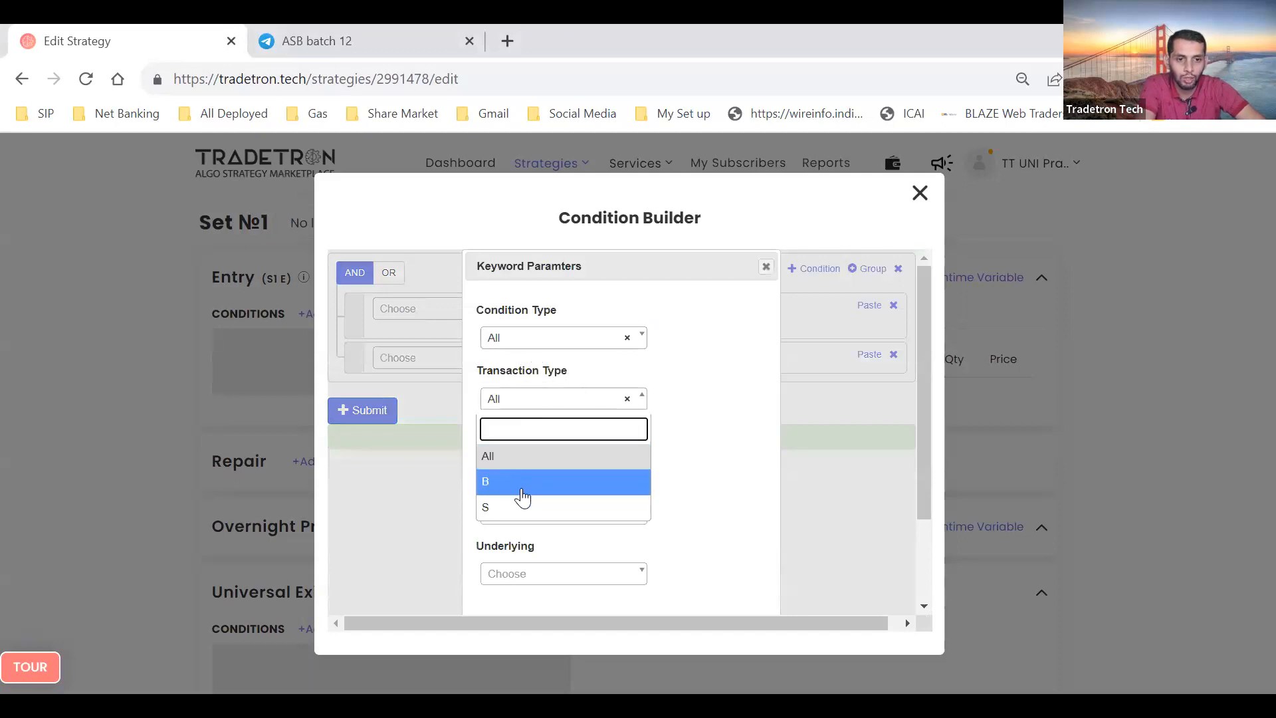
click(526, 507)
scroll(577, 400, down, 1)
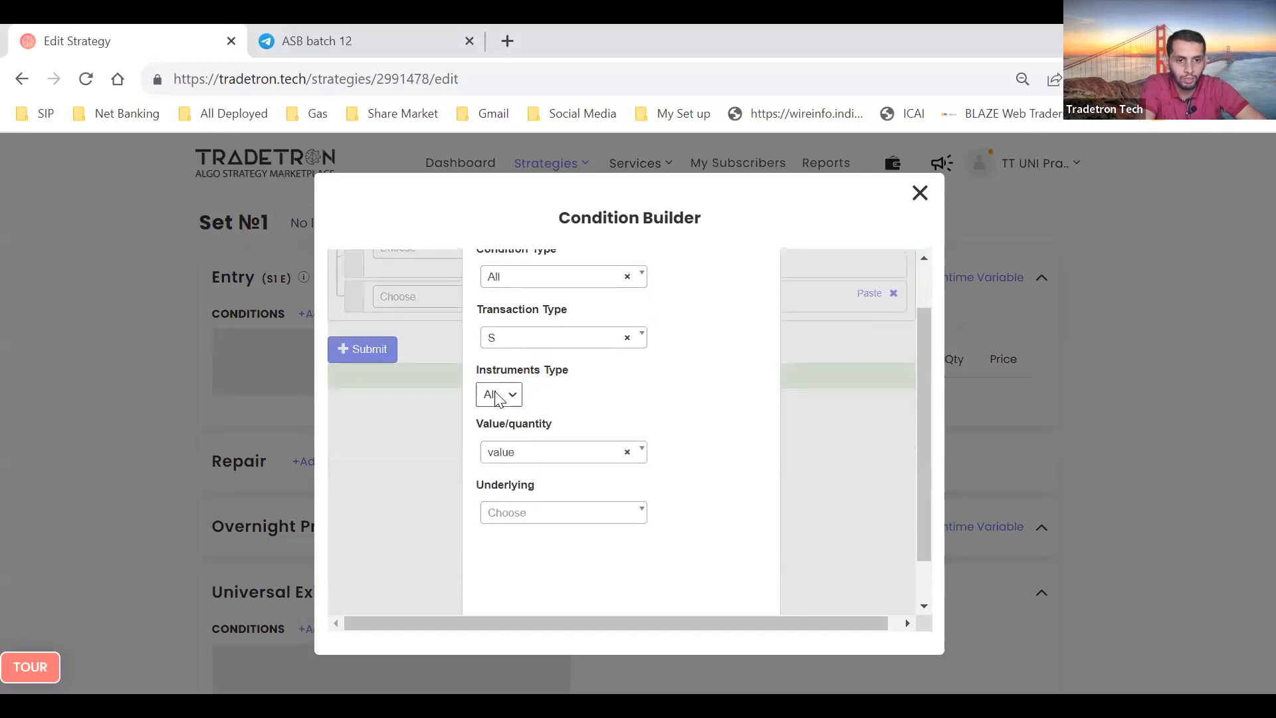
click(497, 397)
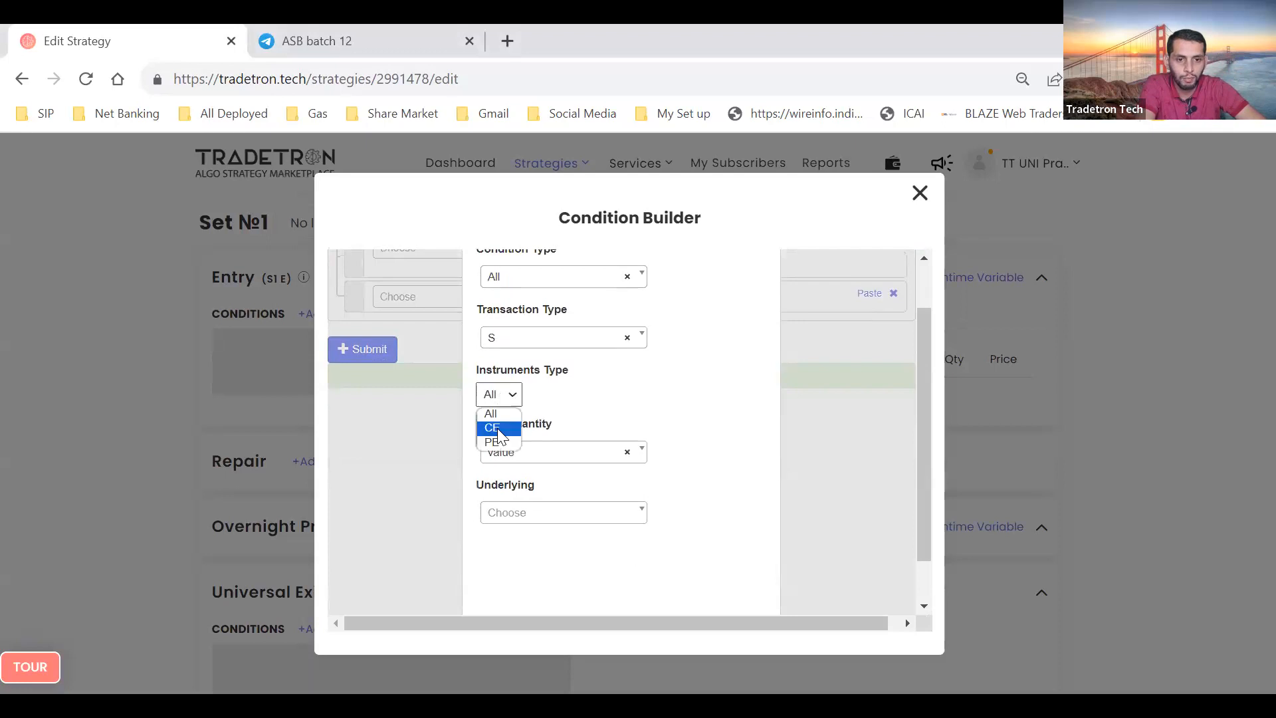
click(498, 435)
click(527, 456)
key(Down)
key(Return)
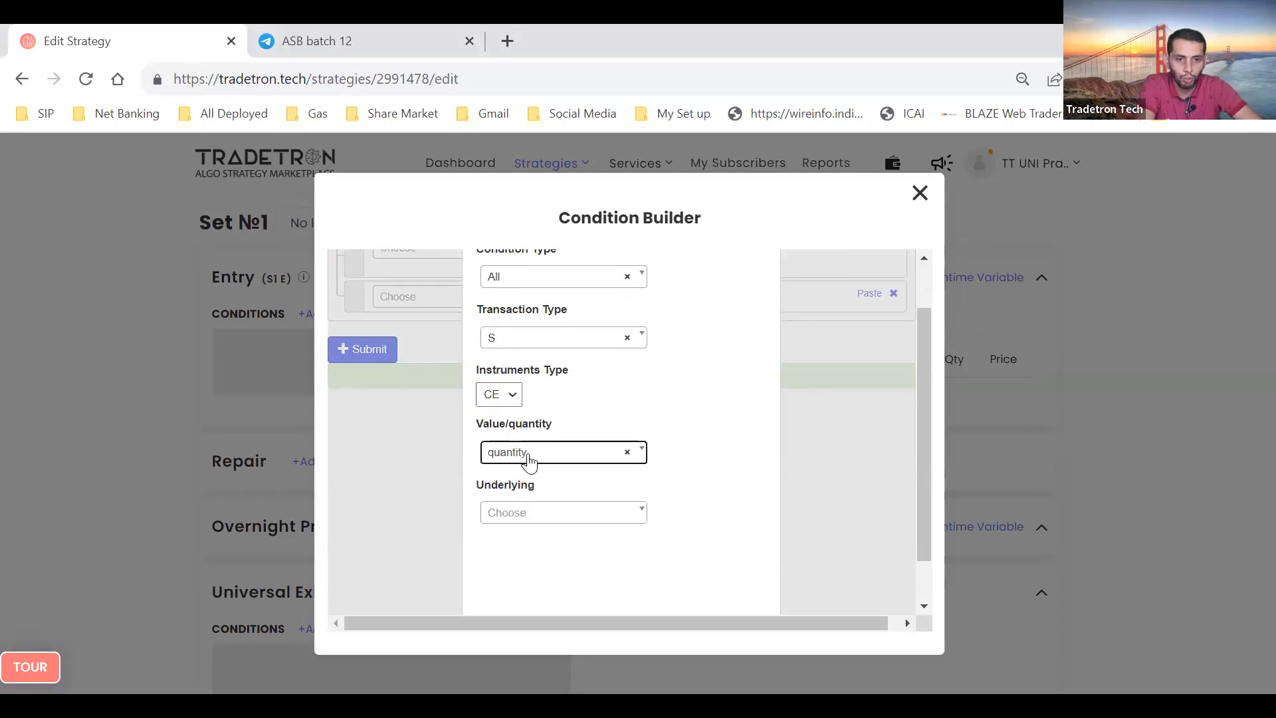
click(529, 531)
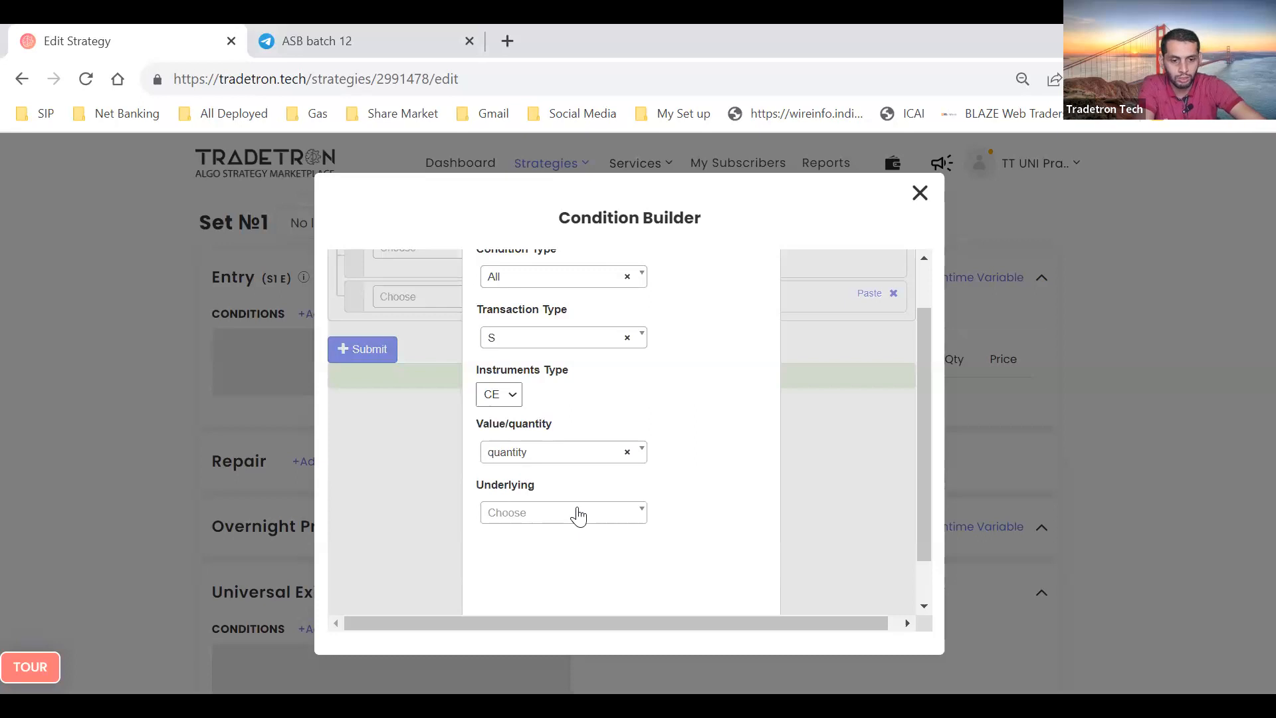
Set the Positions Detail underlying to NIFTY BANK, keep condition type All, and accept the keyword parameters
click(579, 517)
text(nifty)
key(Down)
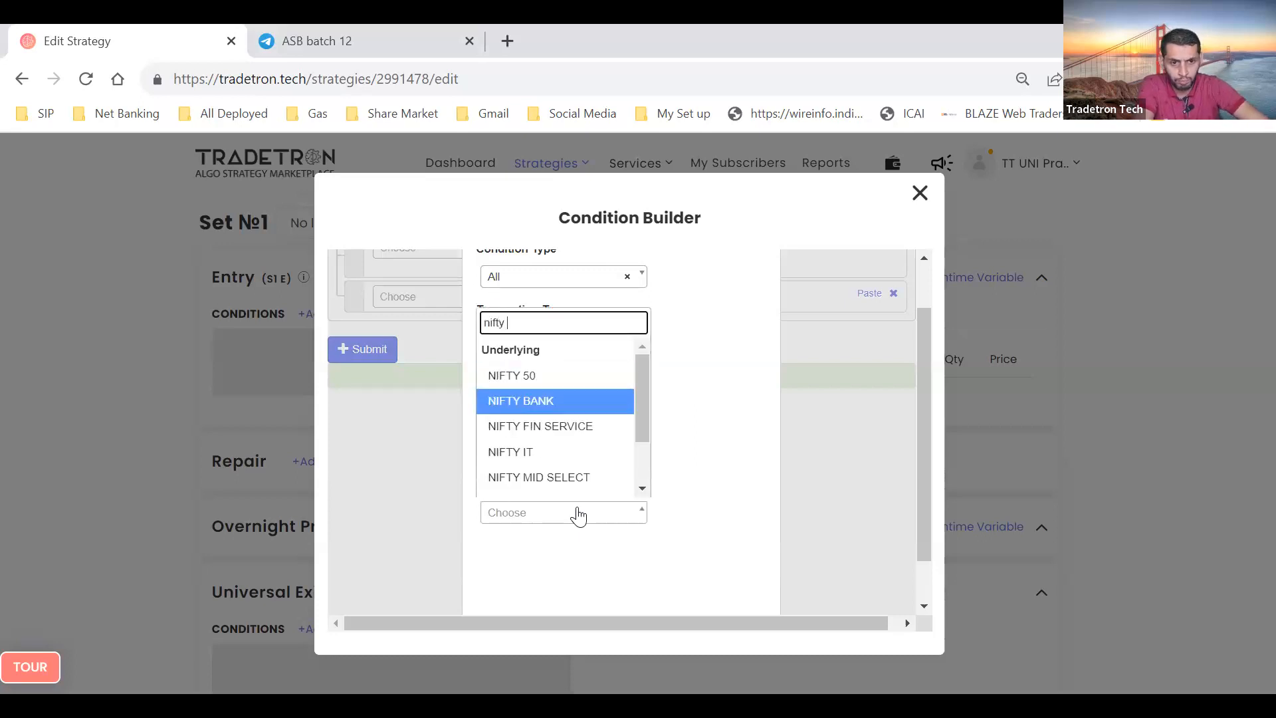
key(Return)
scroll(576, 516, down, 1)
scroll(717, 403, up, 3)
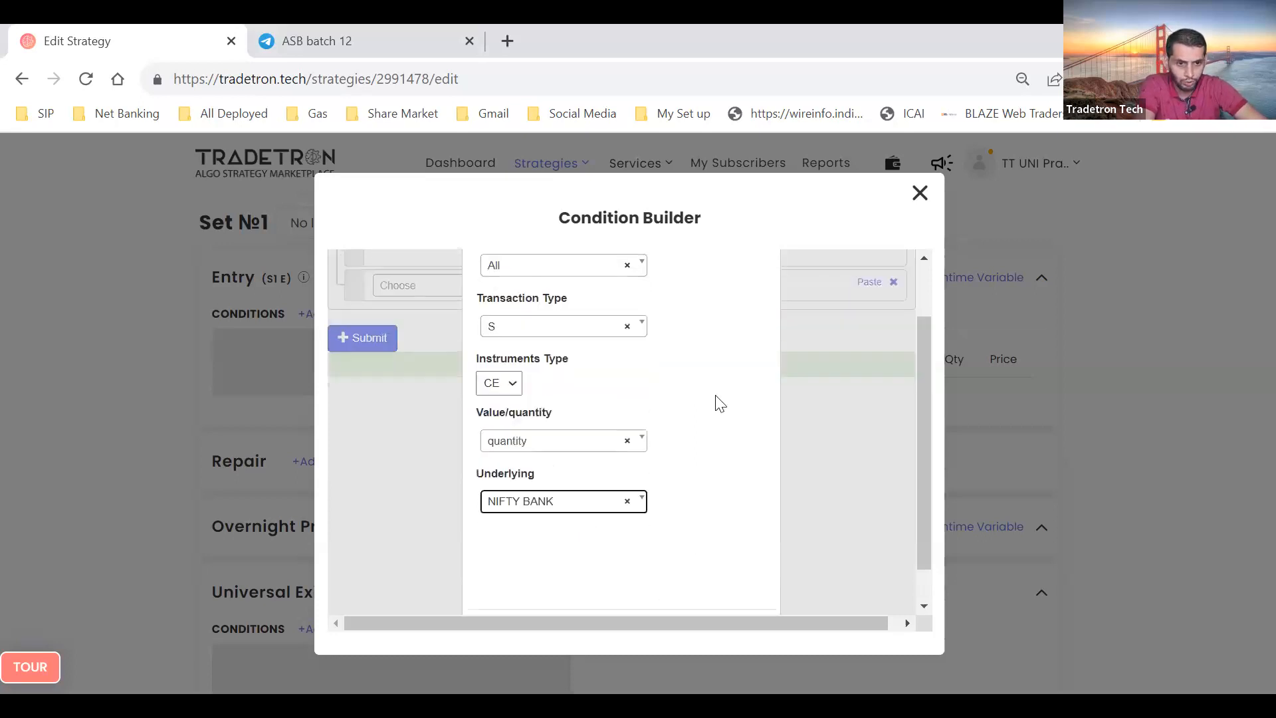
click(528, 340)
click(528, 341)
scroll(809, 491, down, 1)
scroll(810, 492, down, 1)
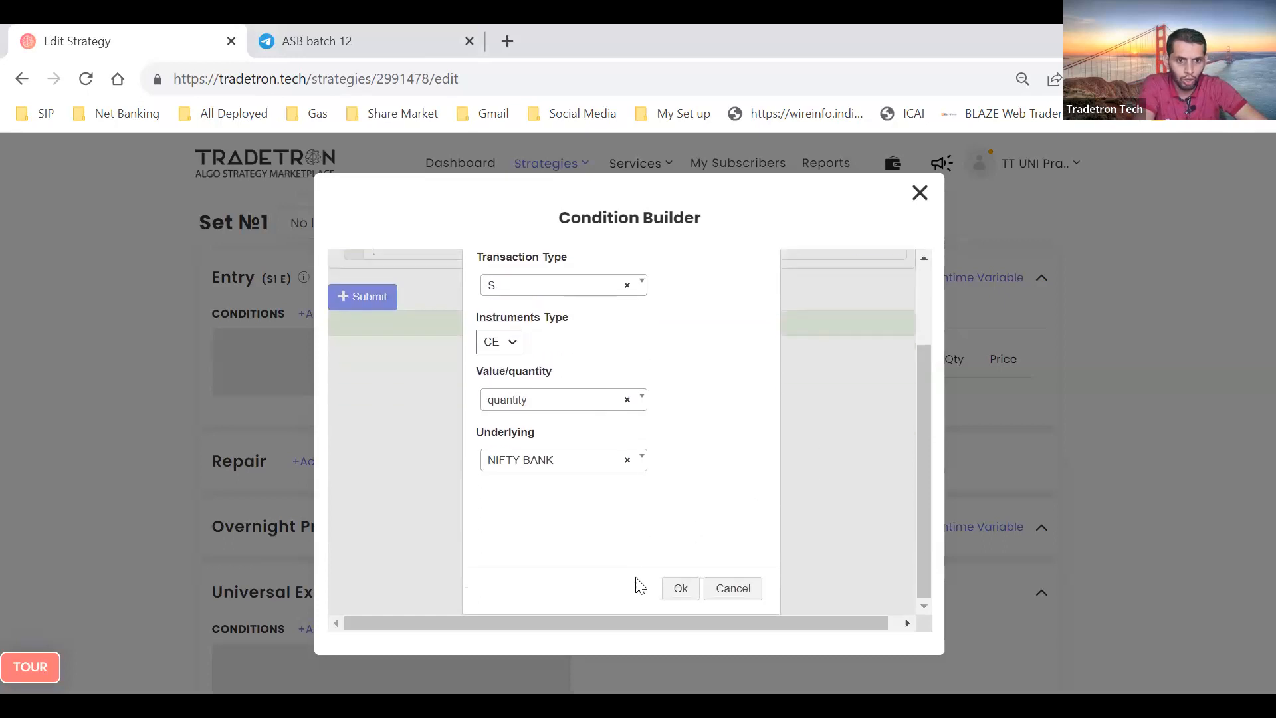
click(685, 591)
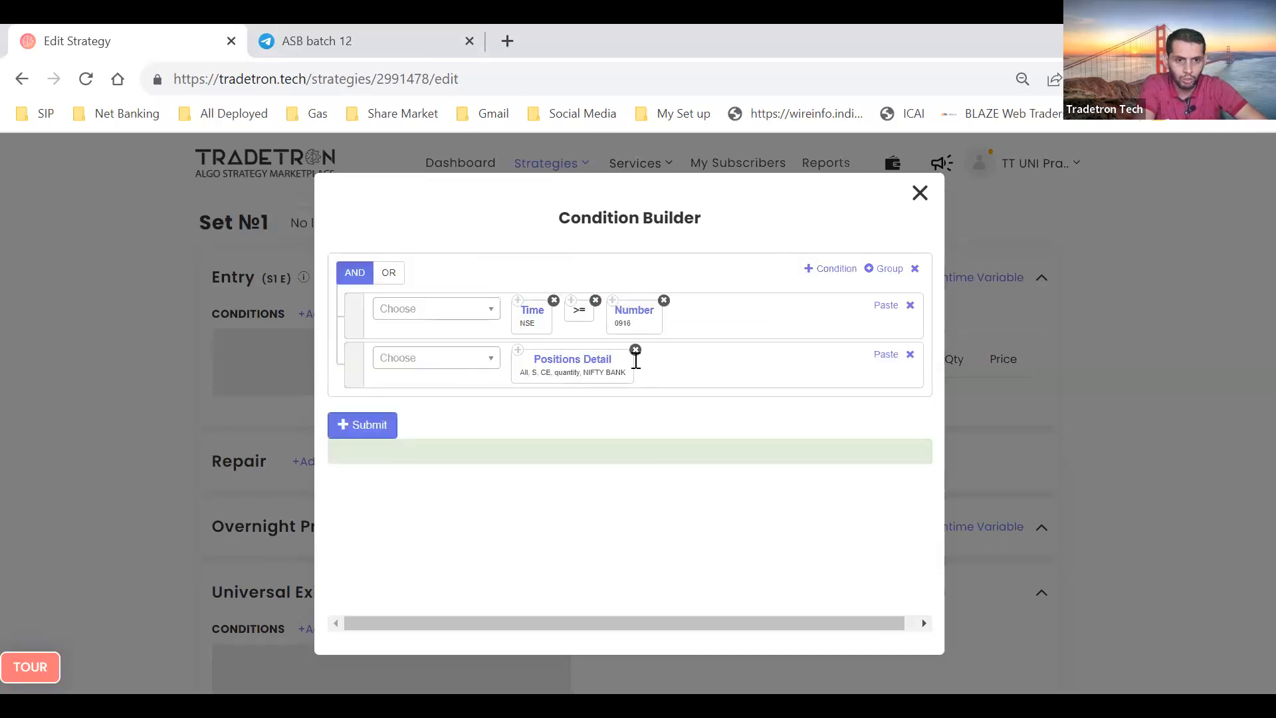
Add the == operator after Positions Detail in the second condition
click(466, 362)
text(=)
key(Down)
key(Down)
key(Down)
key(Up)
key(Return)
Complete the second condition by comparing the CE sell quantity with a Number keyword of 0
click(468, 363)
text(number)
key(Down)
key(Down)
key(Return)
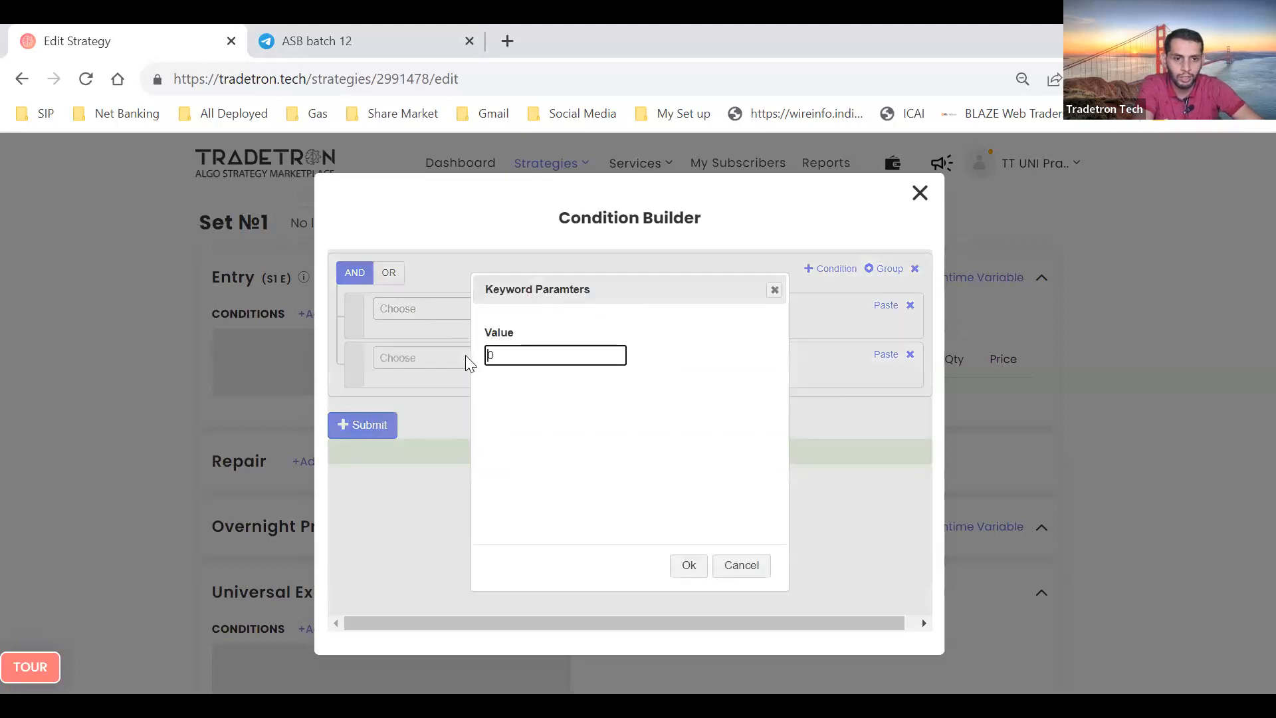
key(Return)
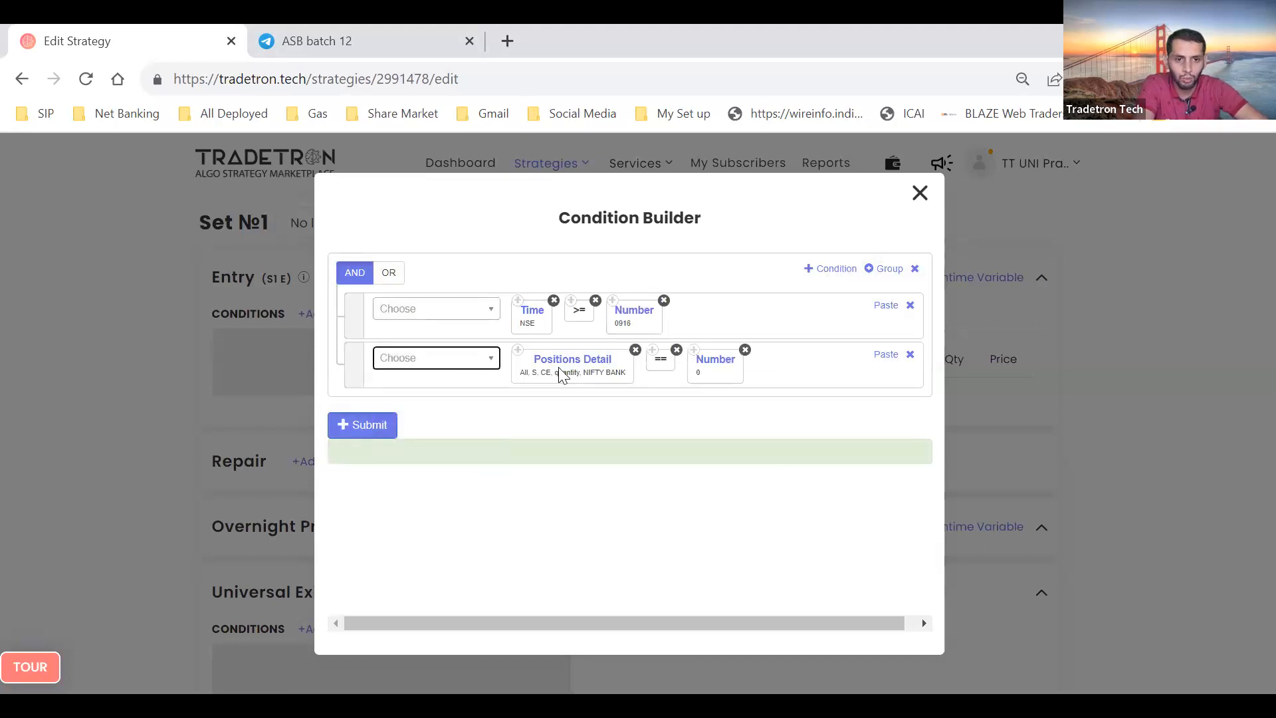
Add a third entry condition and paste a copy of the CE Positions Detail block into it
click(833, 269)
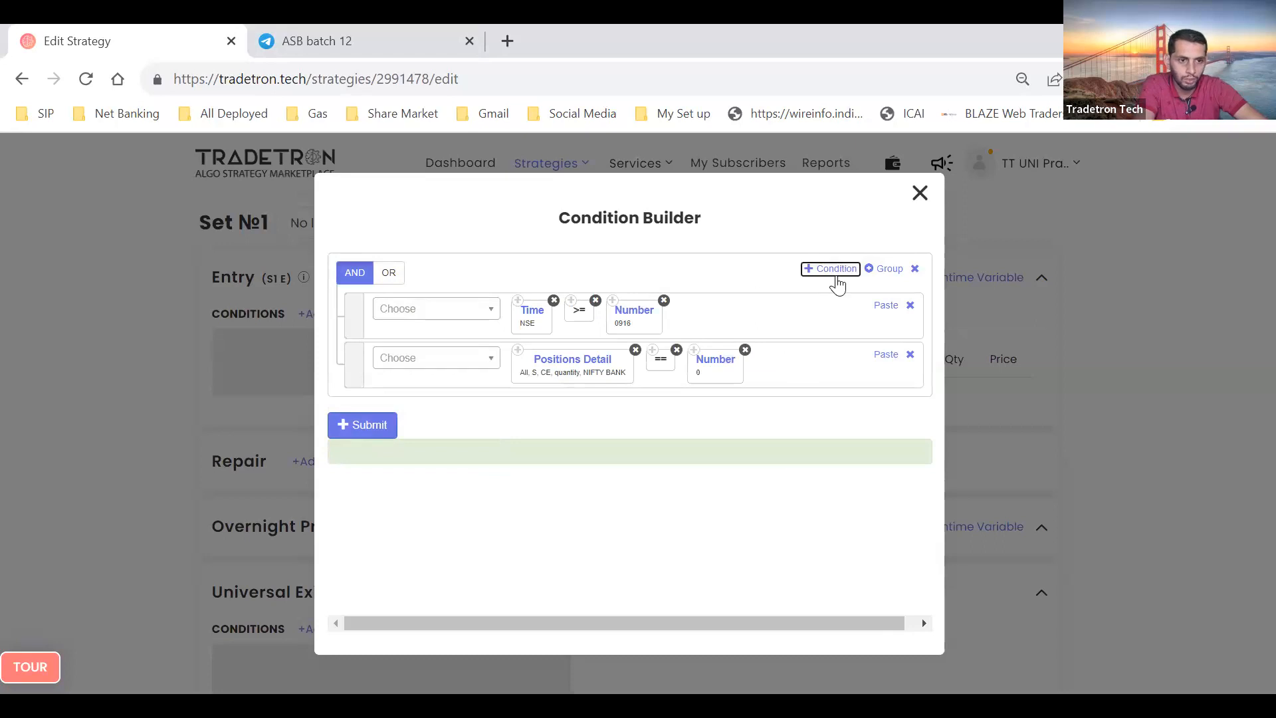
click(516, 354)
click(863, 407)
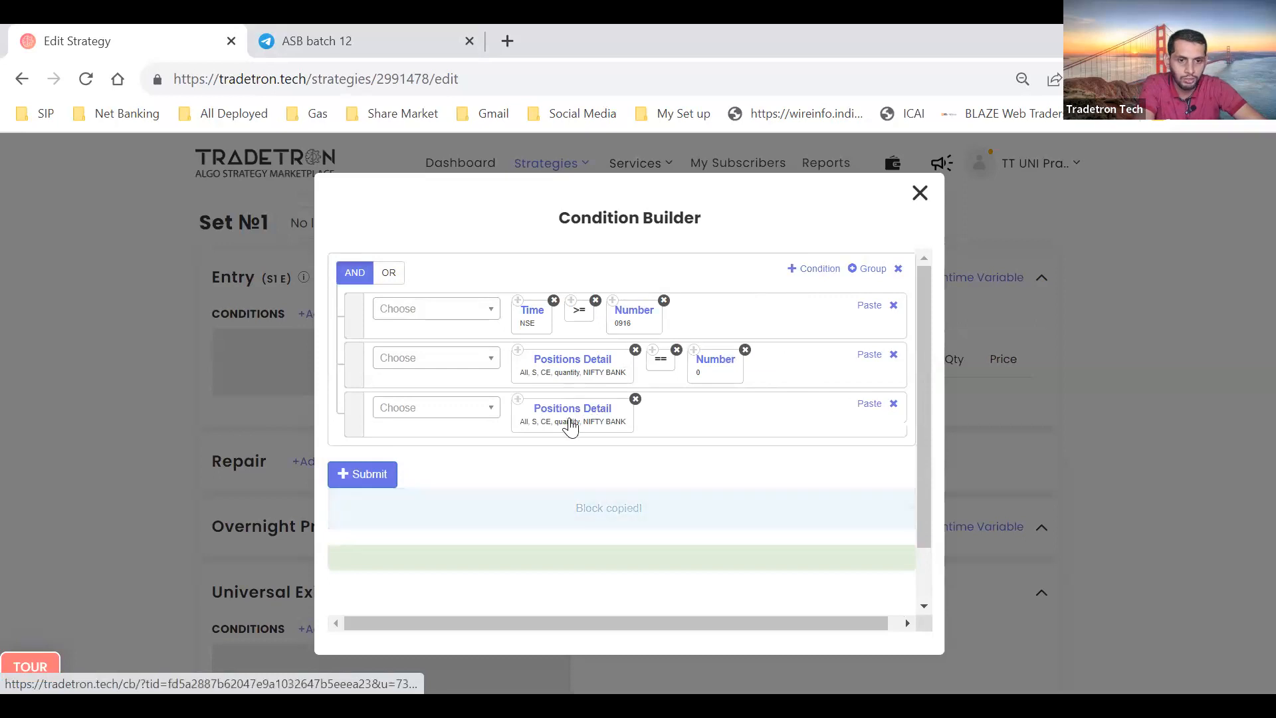
Set the instruments type of the third condition's Positions Detail block to PE and accept the keyword parameters
click(570, 420)
click(505, 460)
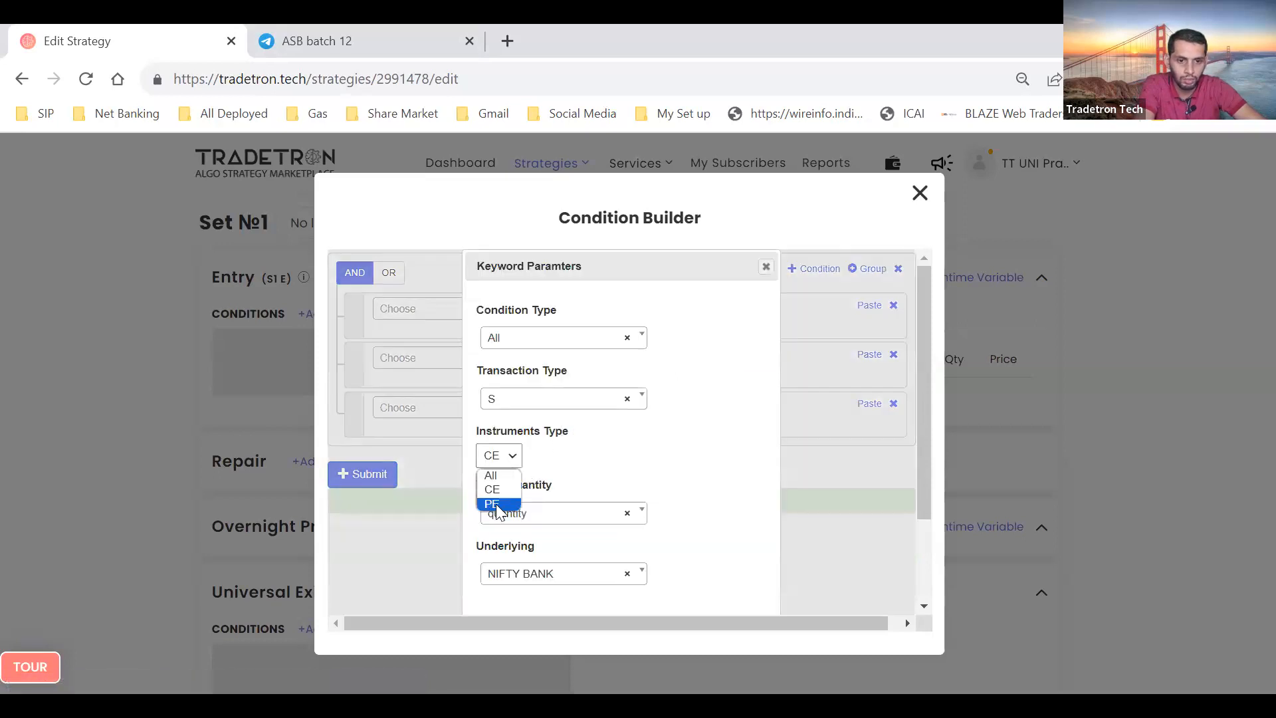
click(497, 505)
scroll(584, 541, down, 2)
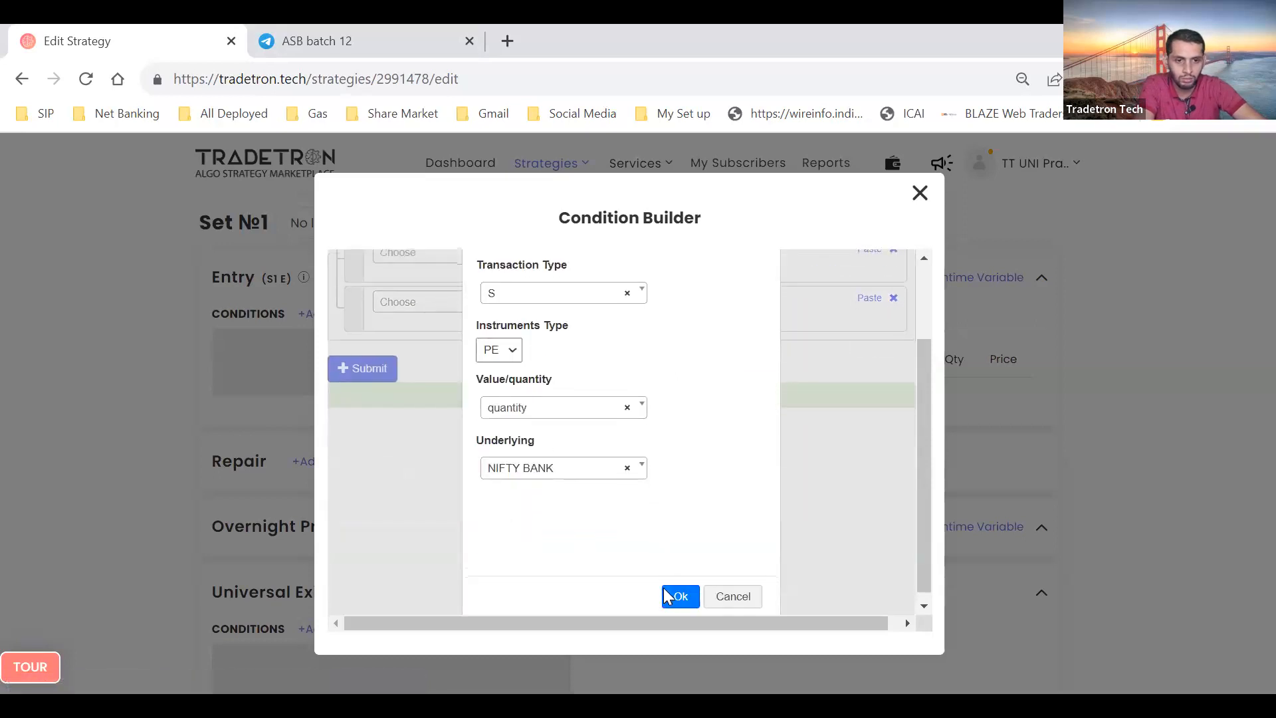
click(675, 595)
Complete the third condition with pasted copies of the == operator and the Number 0 block
click(652, 342)
click(860, 396)
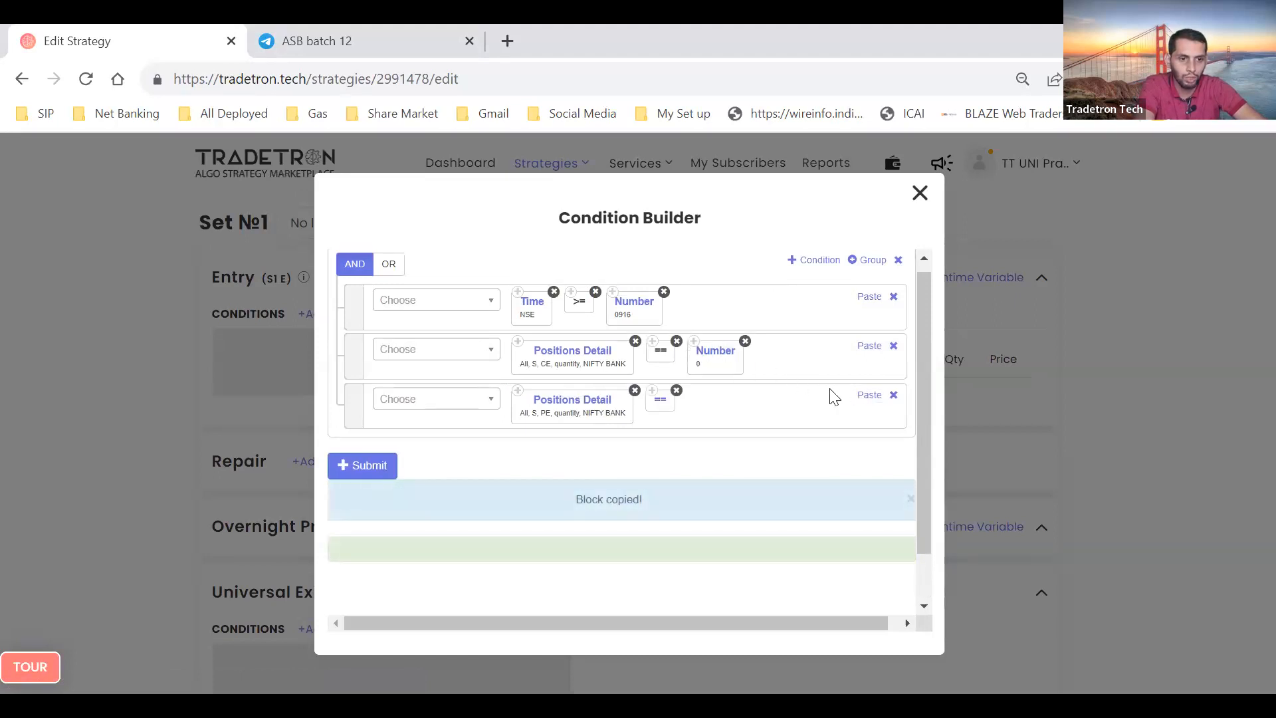
click(863, 397)
Submit the three entry conditions of Set 1 and close the Condition Builder
click(389, 465)
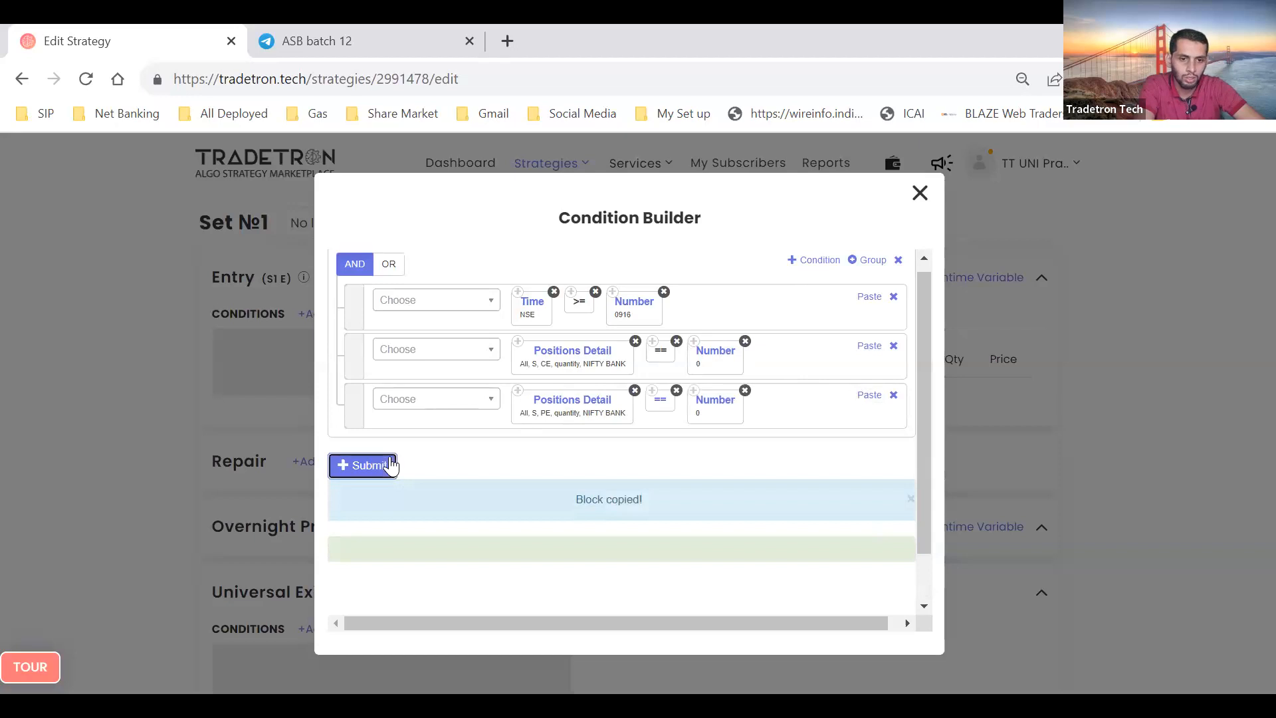
scroll(655, 512, down, 1)
scroll(658, 512, up, 1)
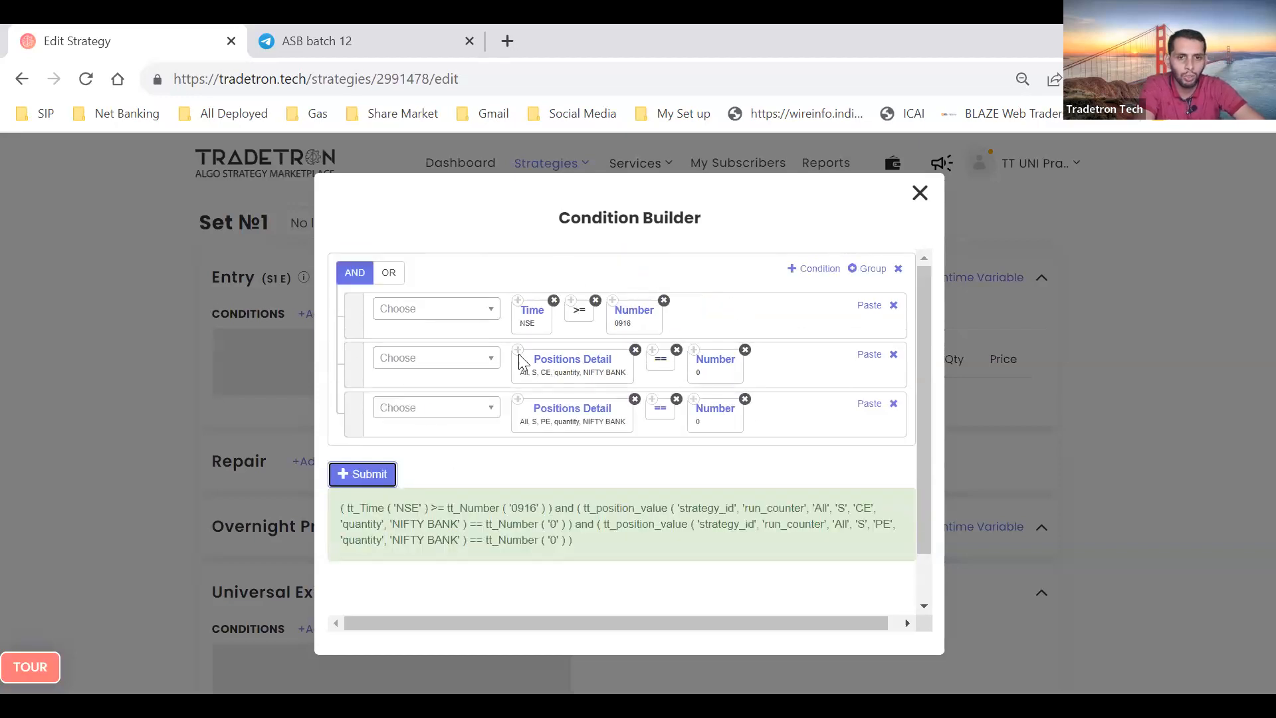
scroll(636, 484, down, 1)
scroll(637, 484, up, 1)
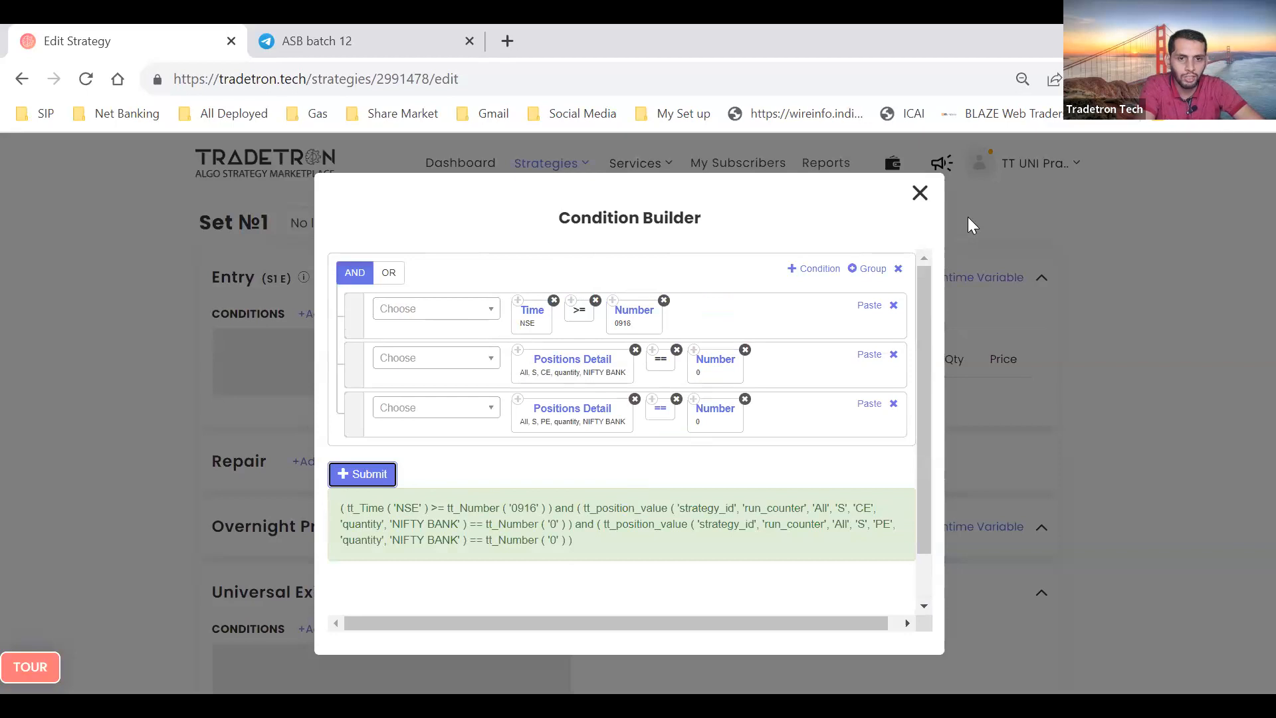
click(919, 193)
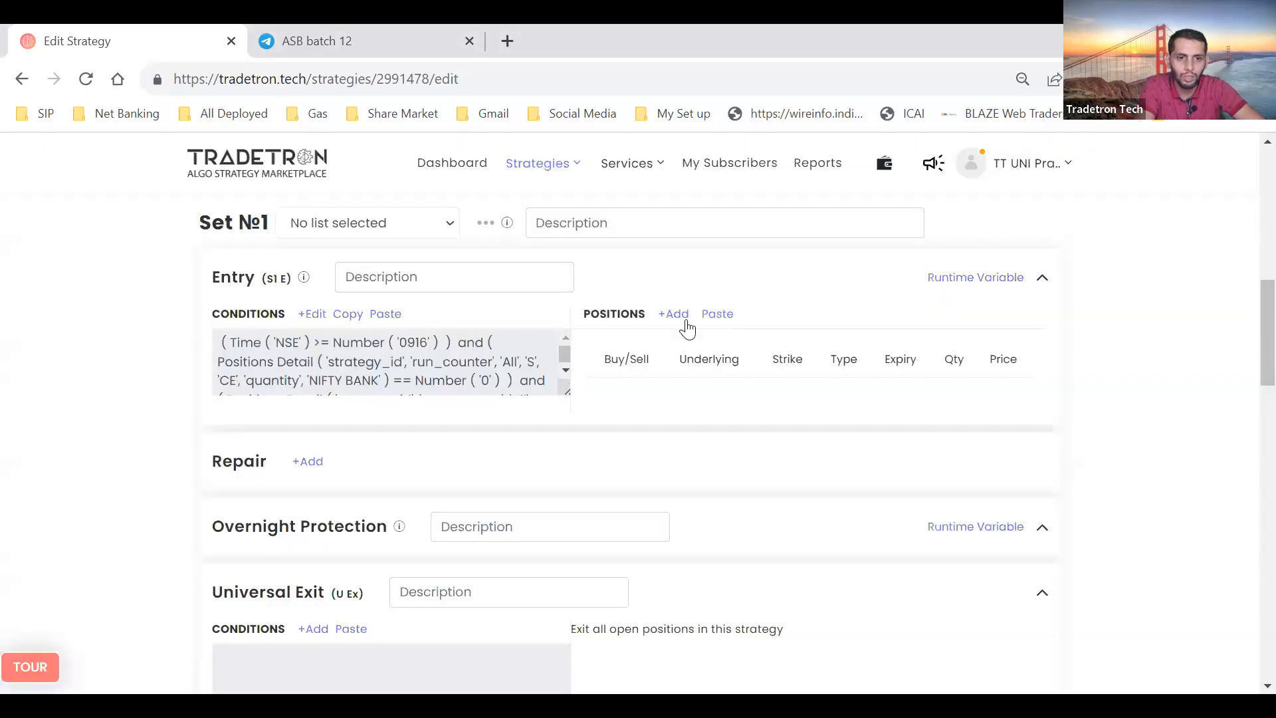
Start a new sell position for the Set 1 entry and set its exchange to NFO
click(675, 315)
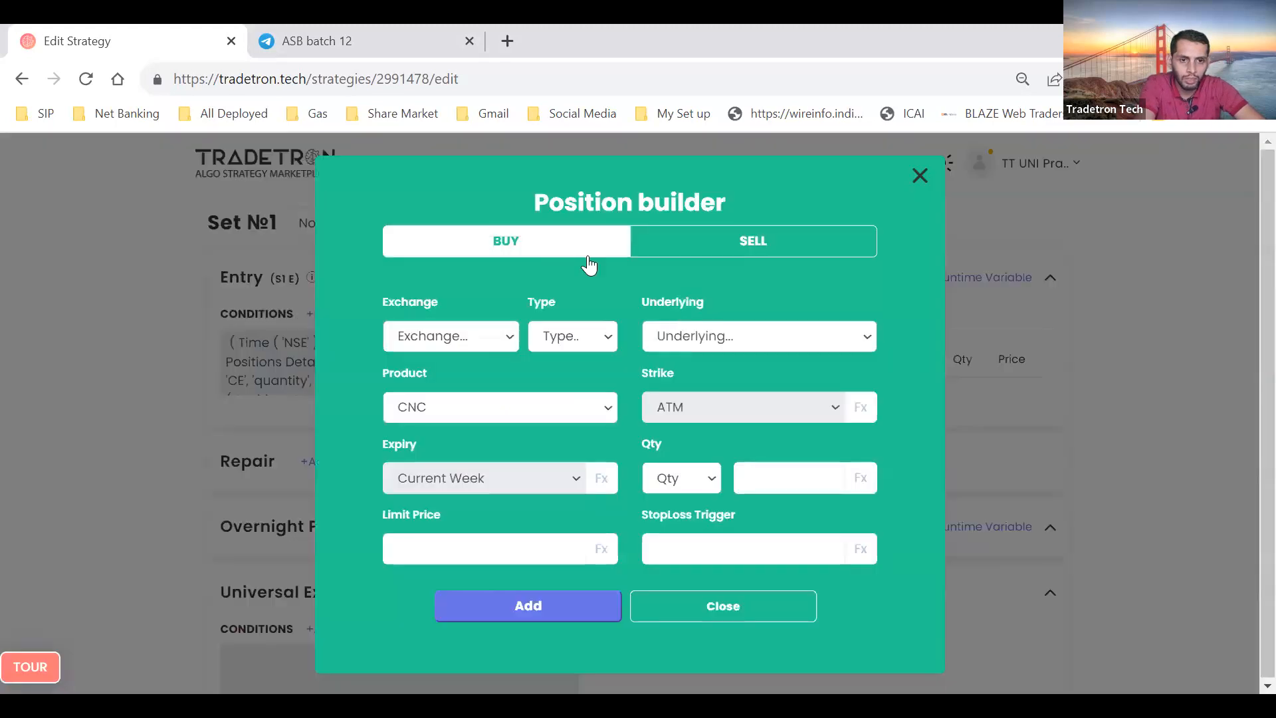
click(749, 249)
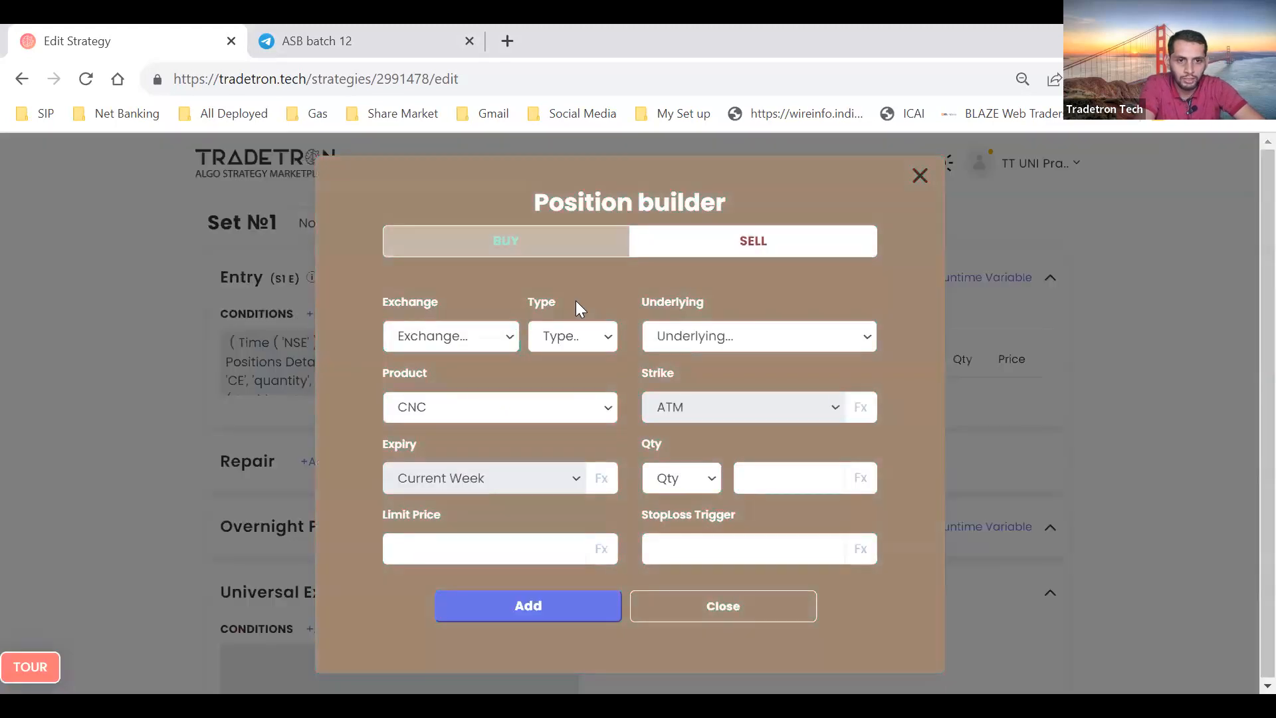
click(512, 326)
key(Down)
key(Down)
key(Down)
key(Return)
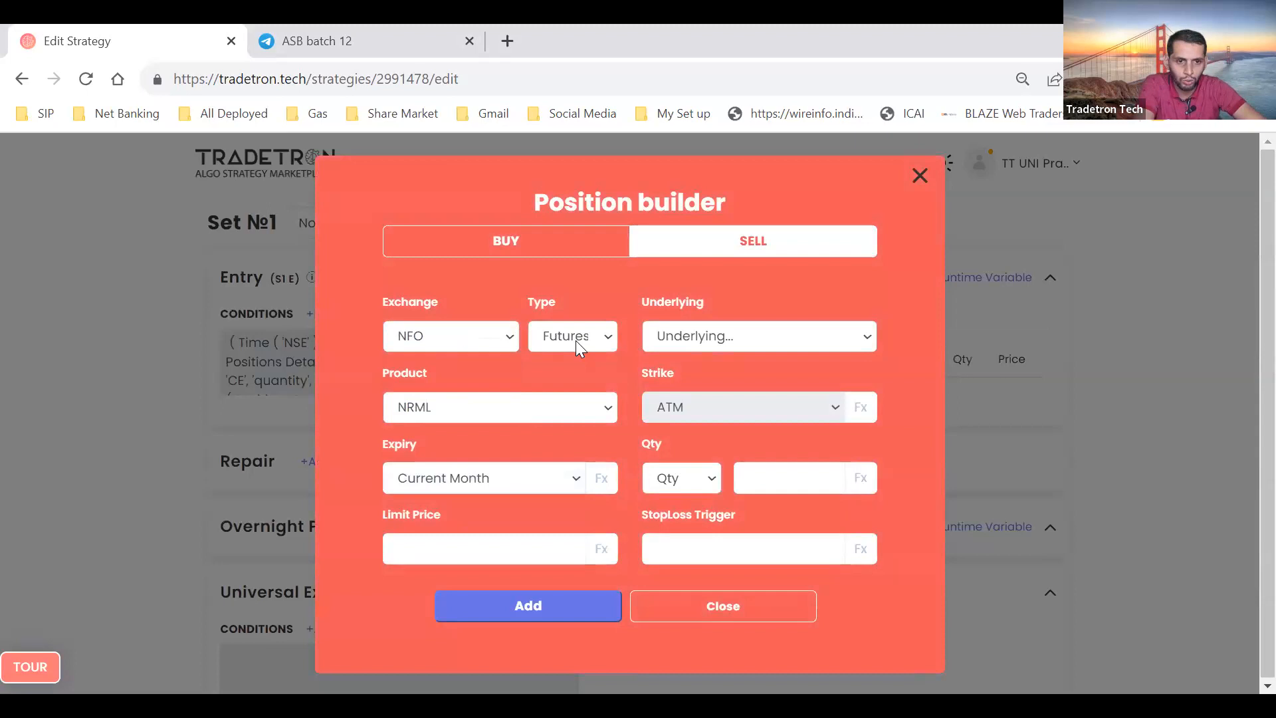
Set the sell position's type to Call and its underlying to NIFTY BANK
click(575, 340)
click(567, 391)
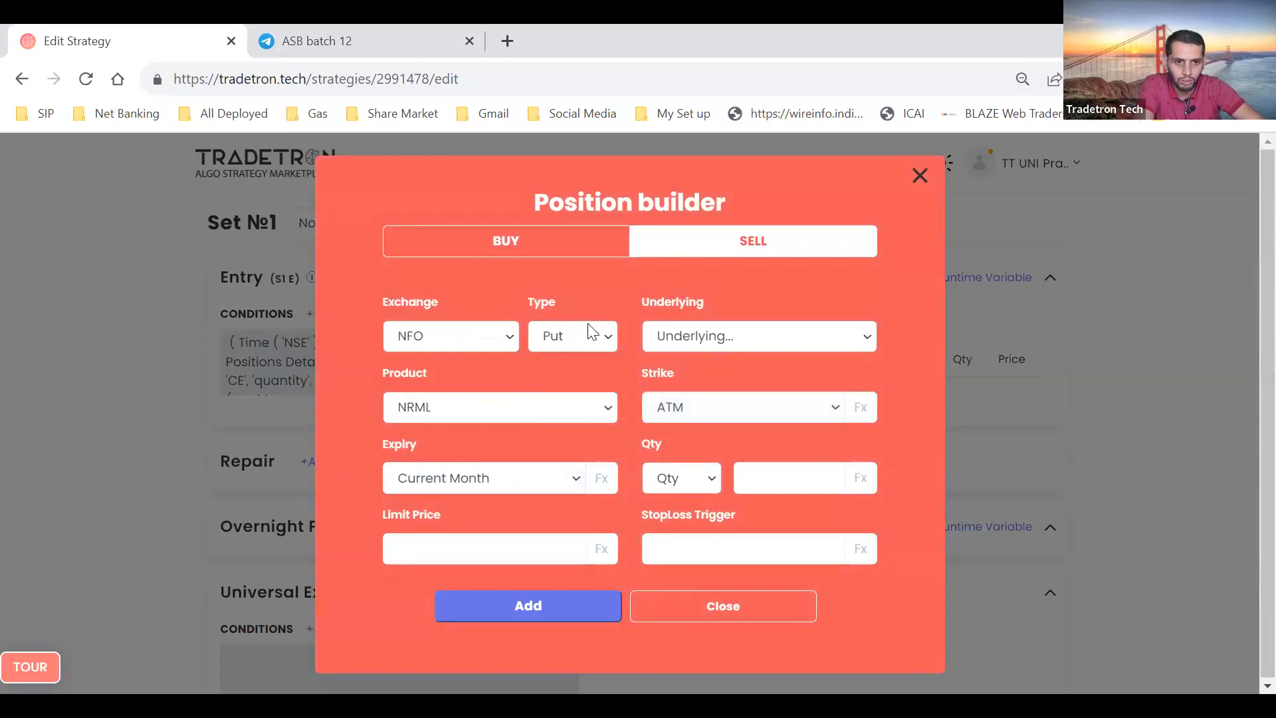
key(alt+Down)
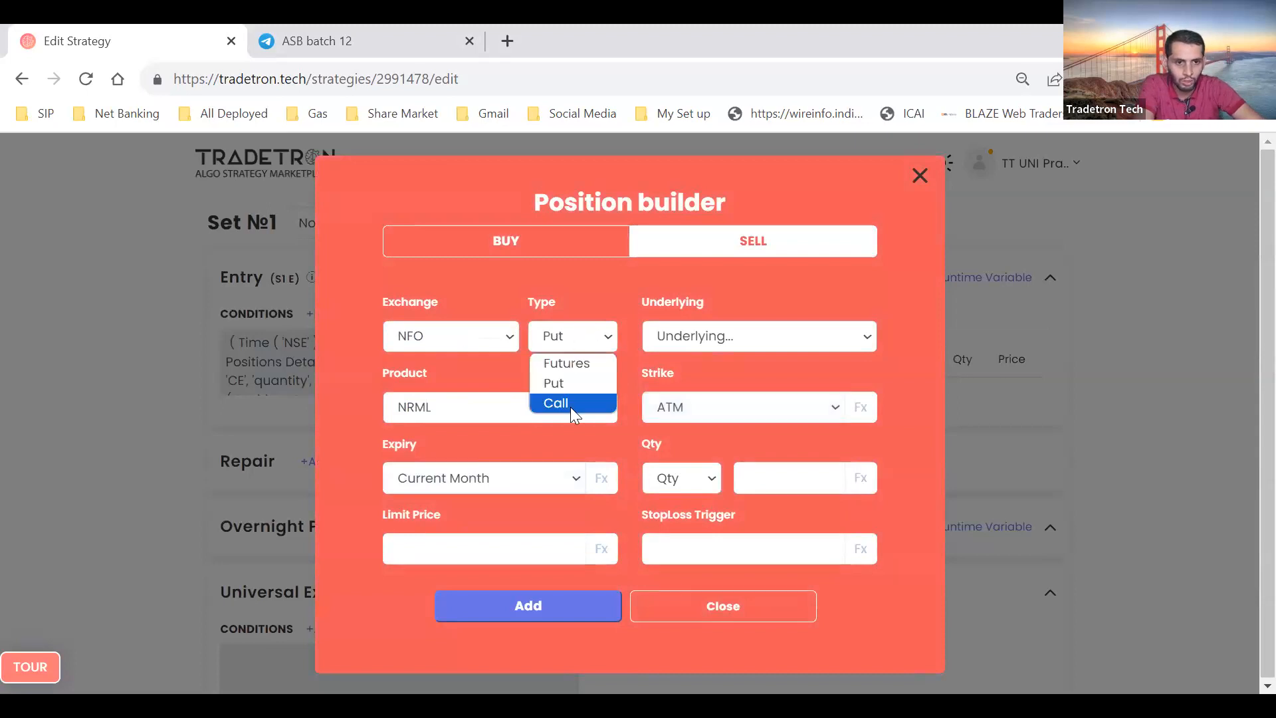
click(765, 337)
text(nifty b)
key(Return)
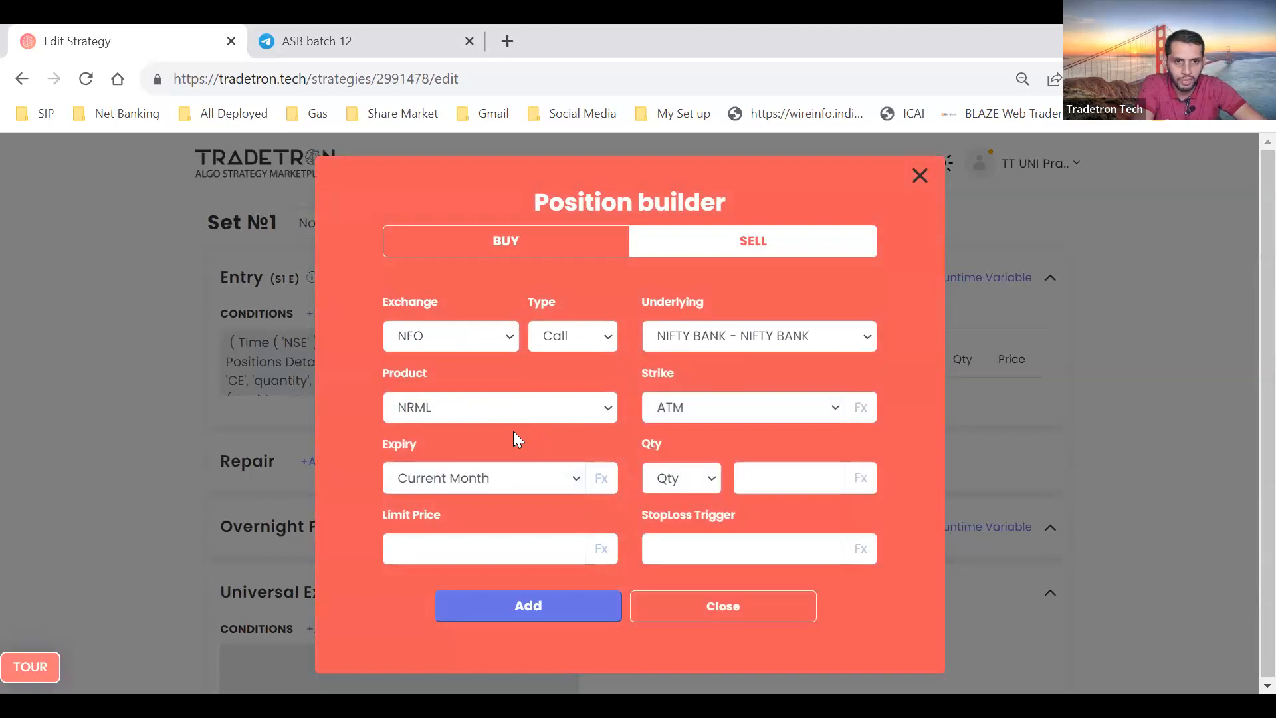
Set the Call position's product to MIS and its expiry to Current Week
click(573, 405)
click(488, 453)
click(486, 475)
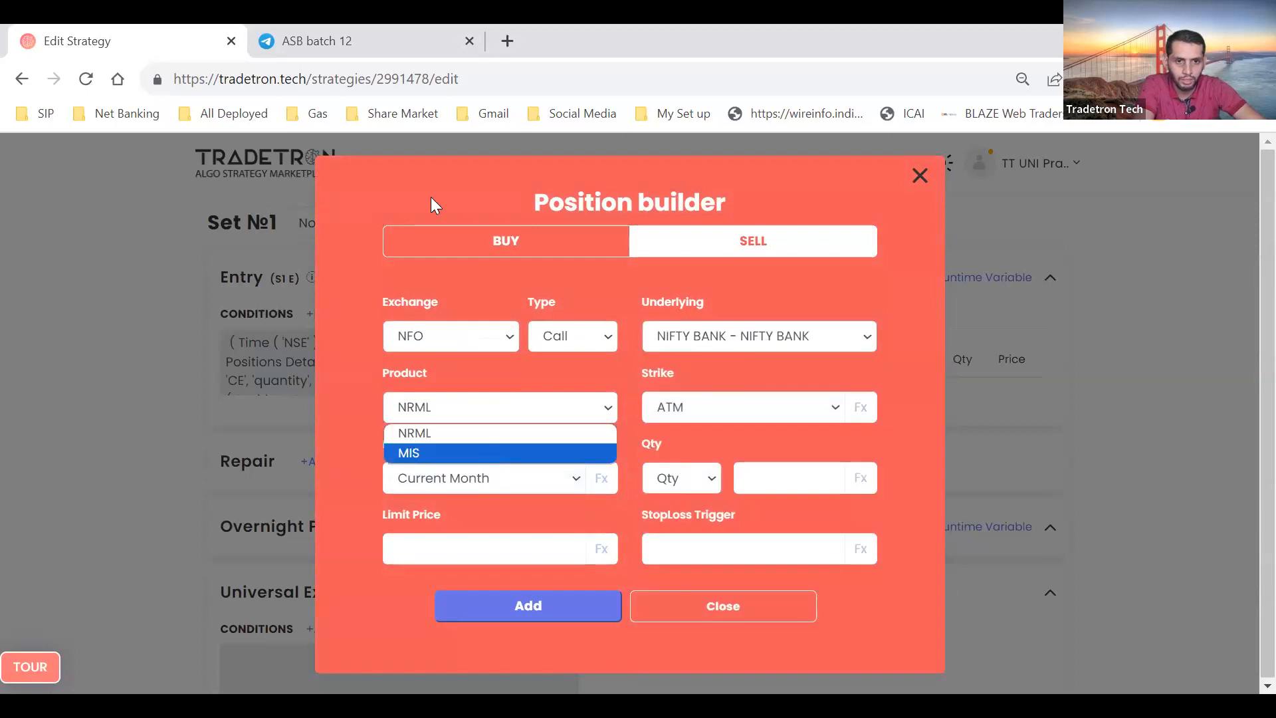
click(432, 211)
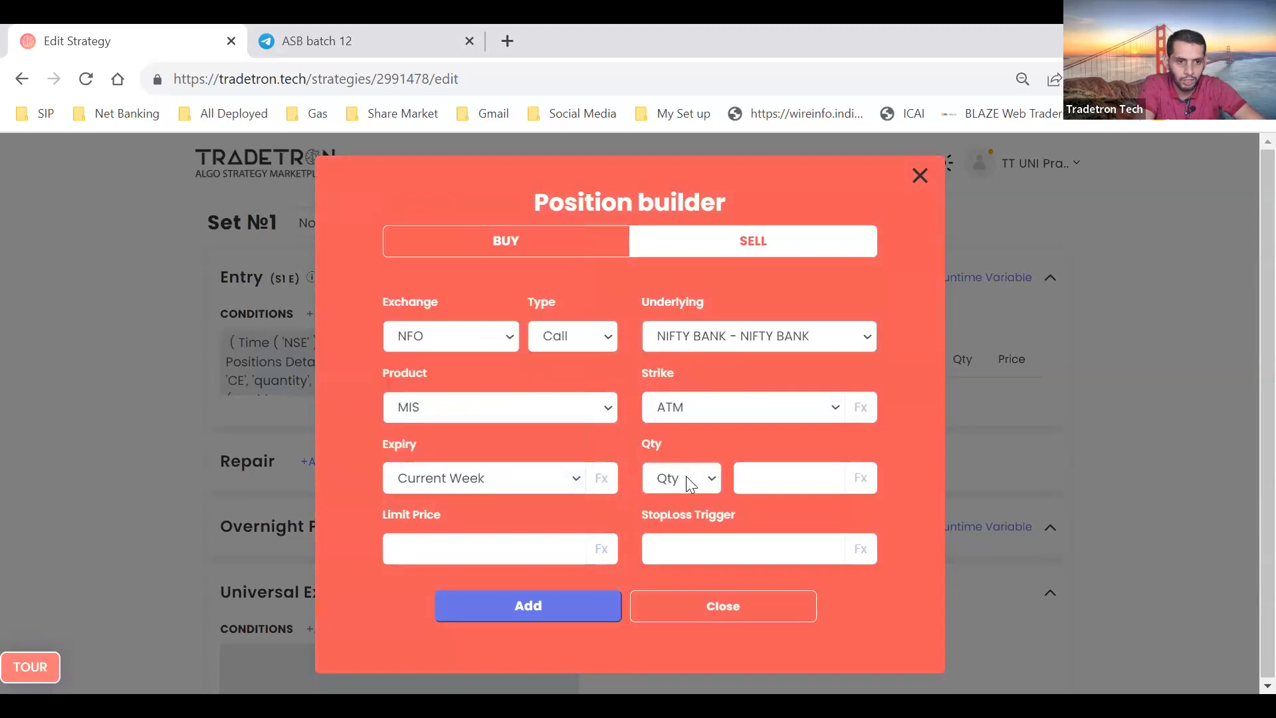
Measure the Call position's quantity in Lots and set it to 1
click(686, 476)
click(685, 547)
click(782, 473)
text(1)
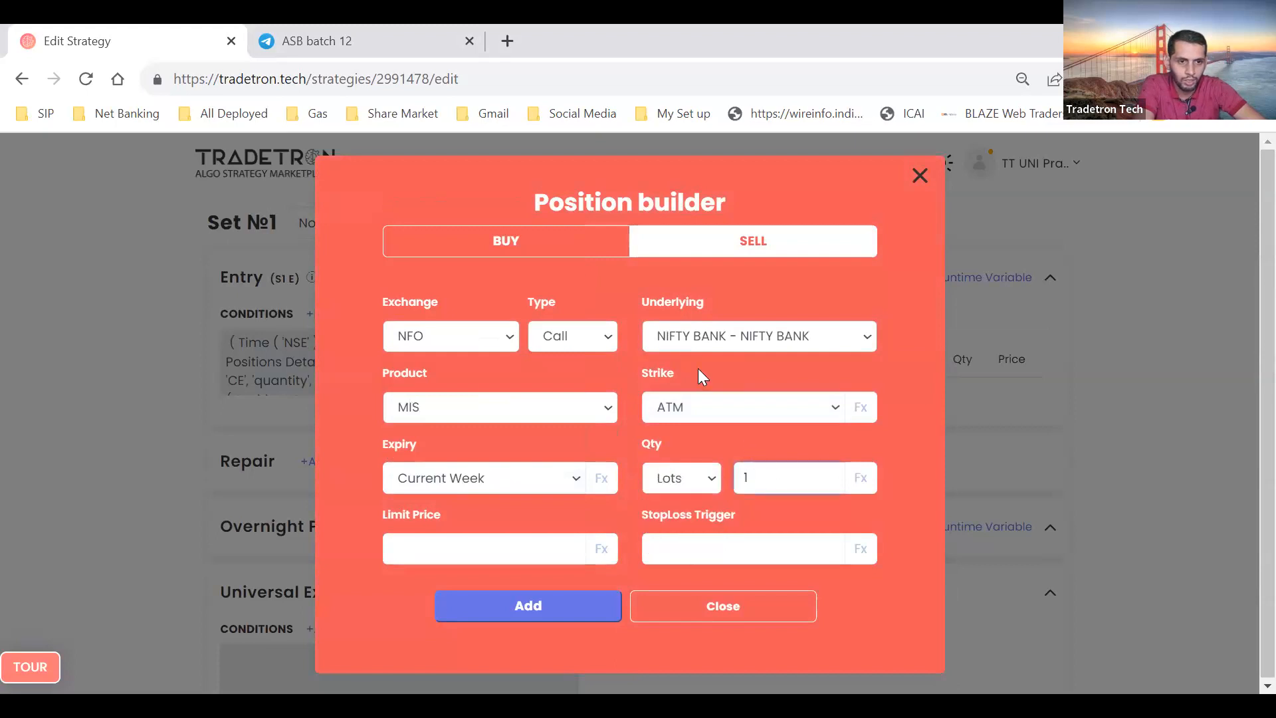
Set the Call position's strike to Fx and add the Find Strike keyword in its formula
click(713, 408)
key(f)
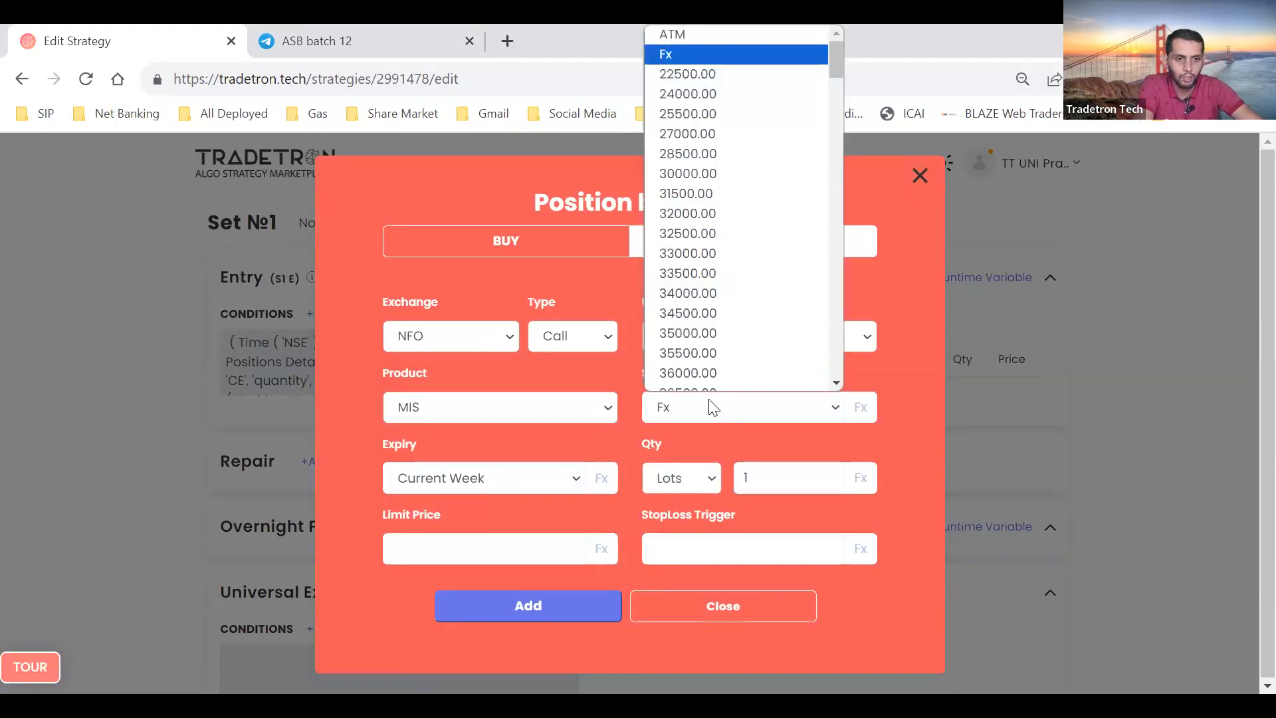
key(Return)
click(858, 409)
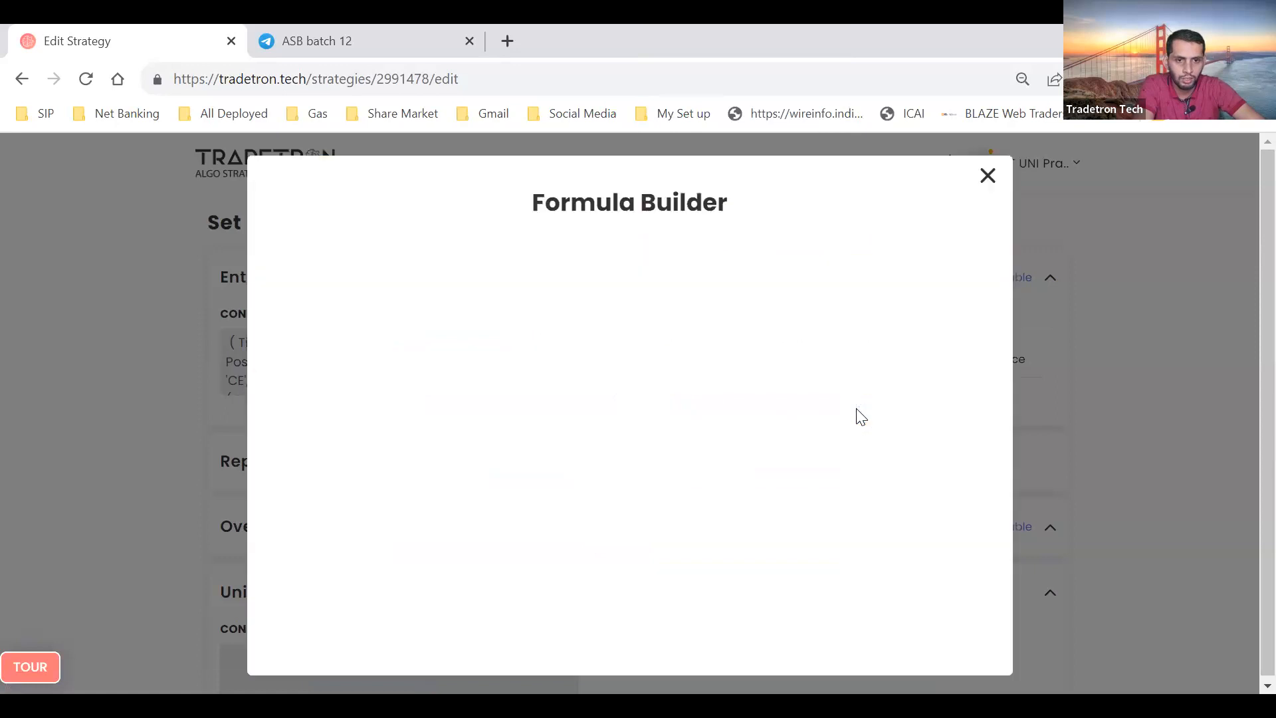
click(390, 295)
text(fi)
key(Return)
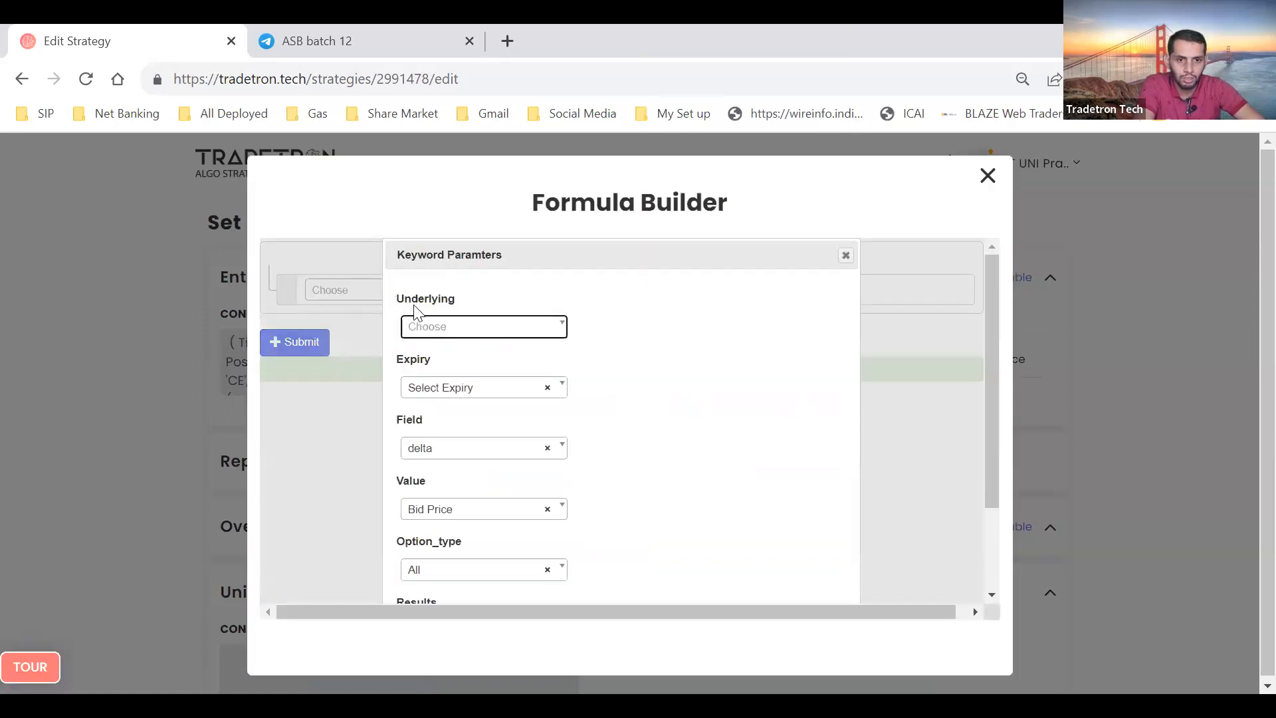
Set the Find Strike underlying to NIFTY BANK and its field to ltp
click(443, 329)
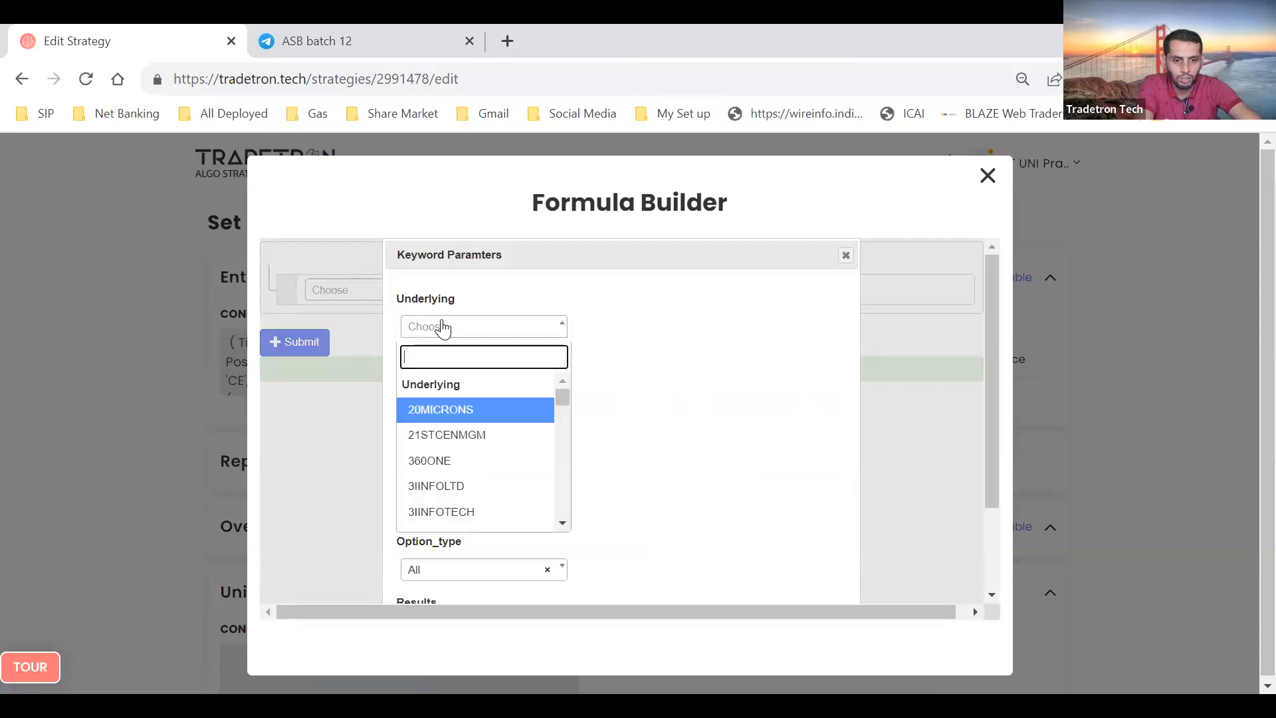
text(nifty)
key(Down)
key(Return)
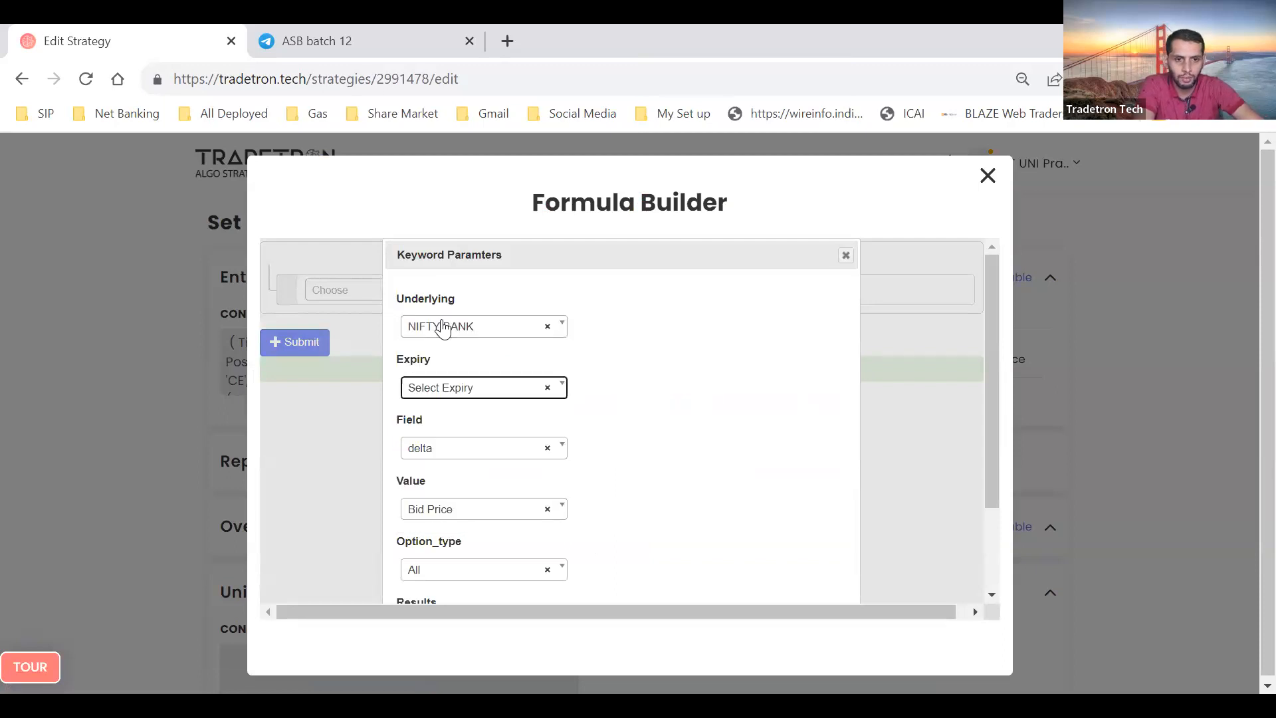
click(451, 451)
click(469, 423)
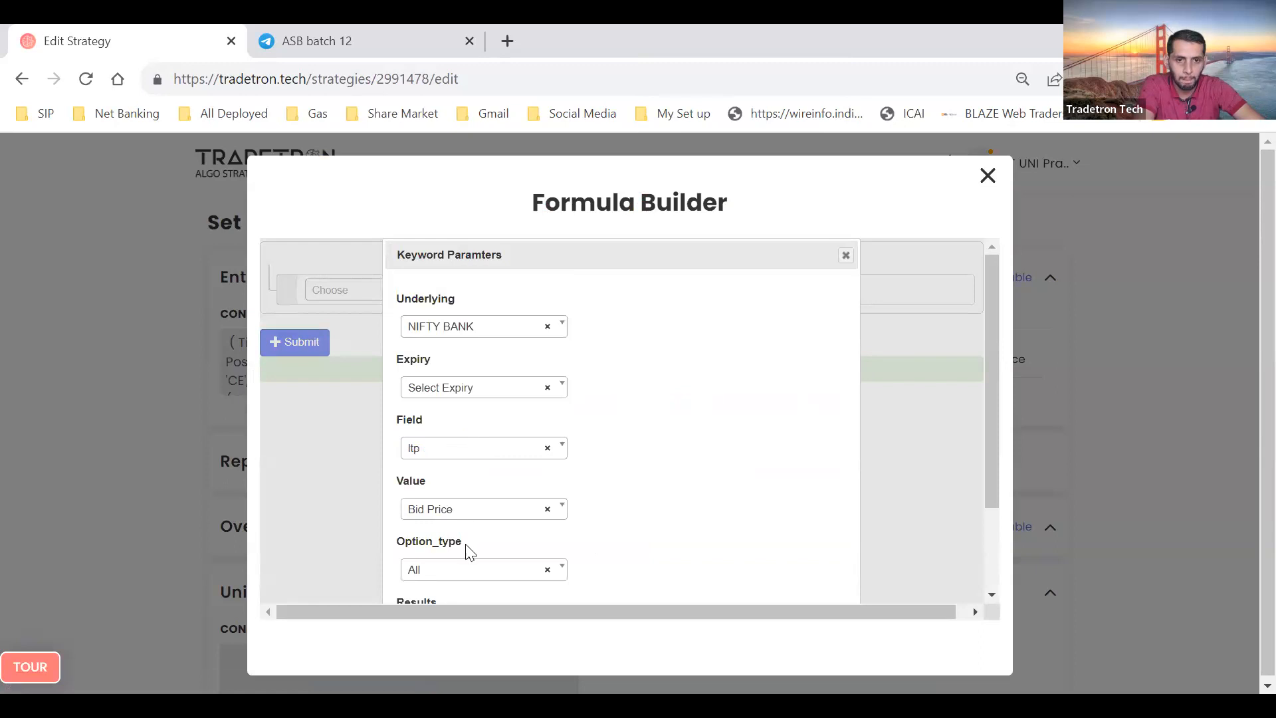
Set the Find Strike value parameter to the Number keyword
click(489, 515)
scroll(503, 492, down, 3)
scroll(504, 492, down, 4)
click(470, 516)
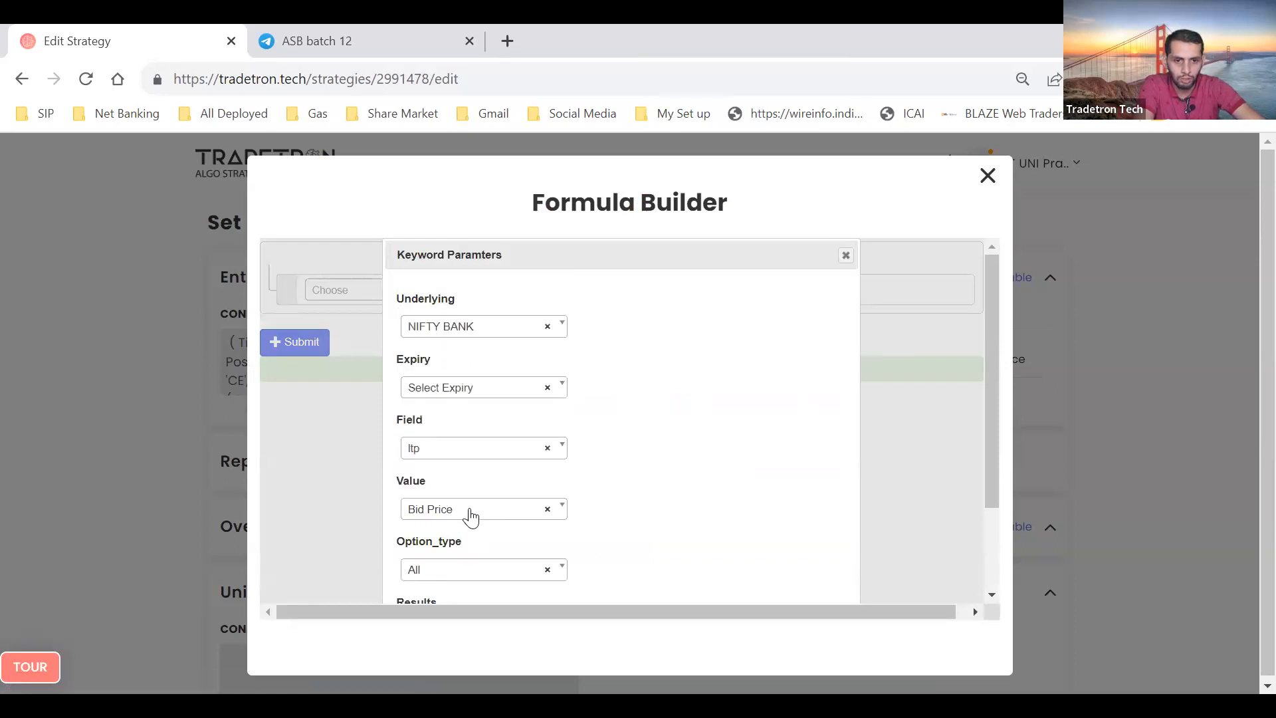
click(470, 517)
text(nu)
key(Down)
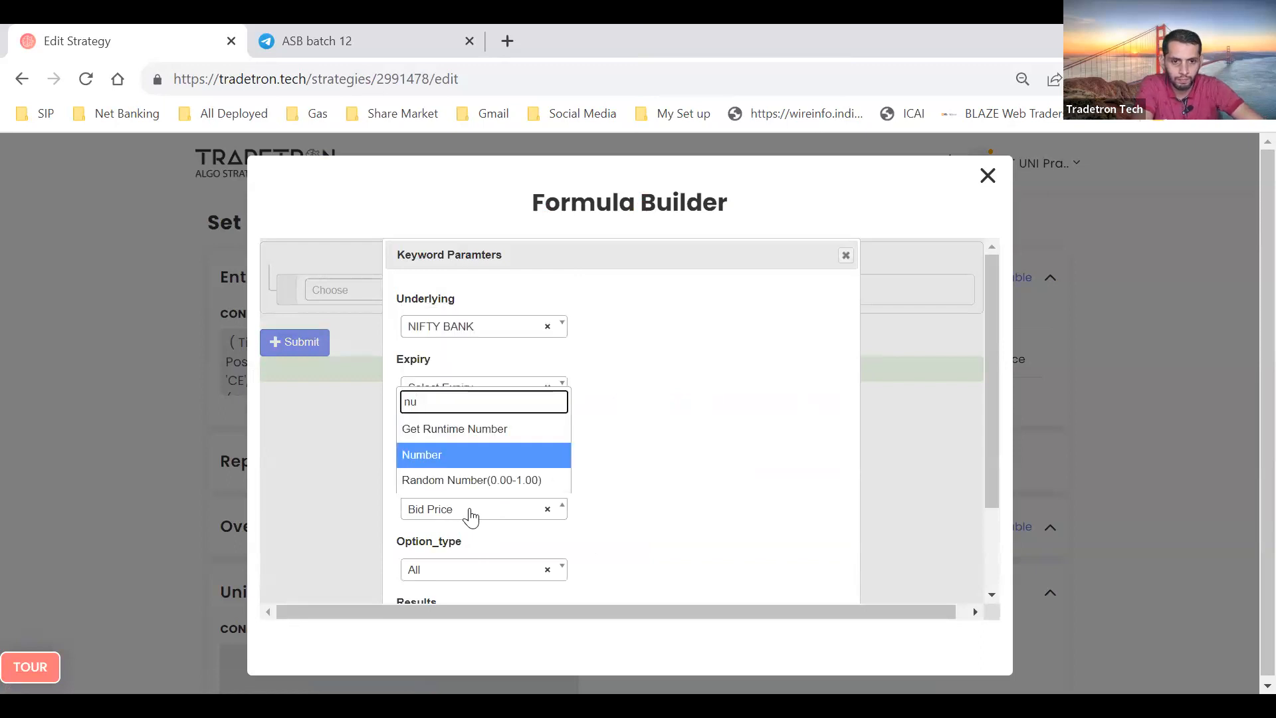
key(Return)
Set the Find Strike option type to CE and accept the keyword parameters with results left at any
scroll(471, 516, down, 2)
click(444, 457)
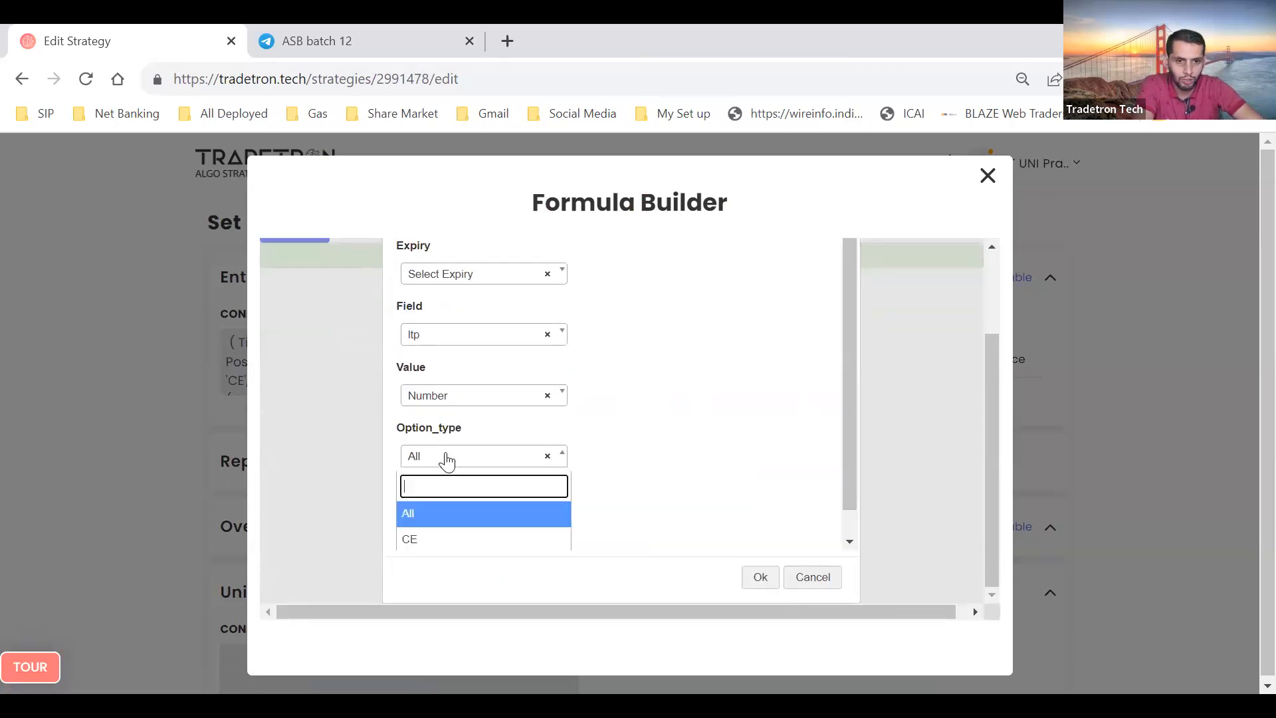
click(442, 538)
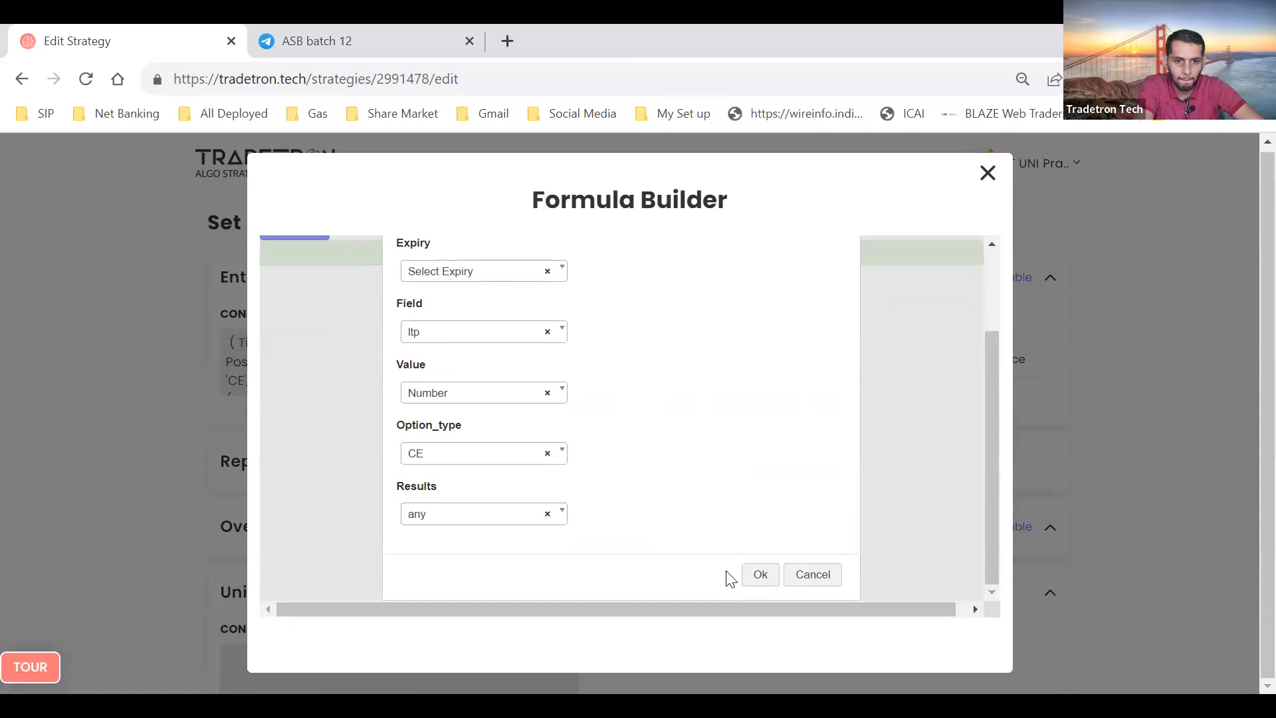
click(762, 577)
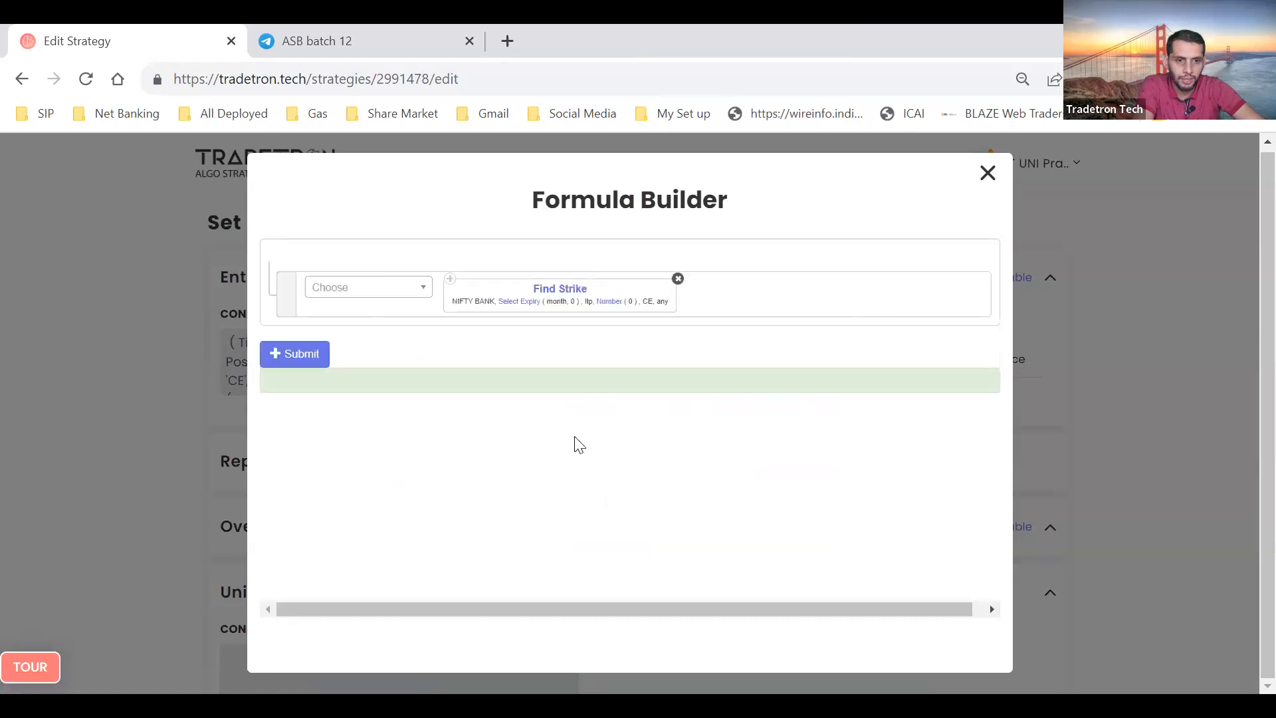
Set the Find Strike expiry type to week with offset 0 and its Number value to 100
click(517, 302)
click(503, 355)
click(513, 433)
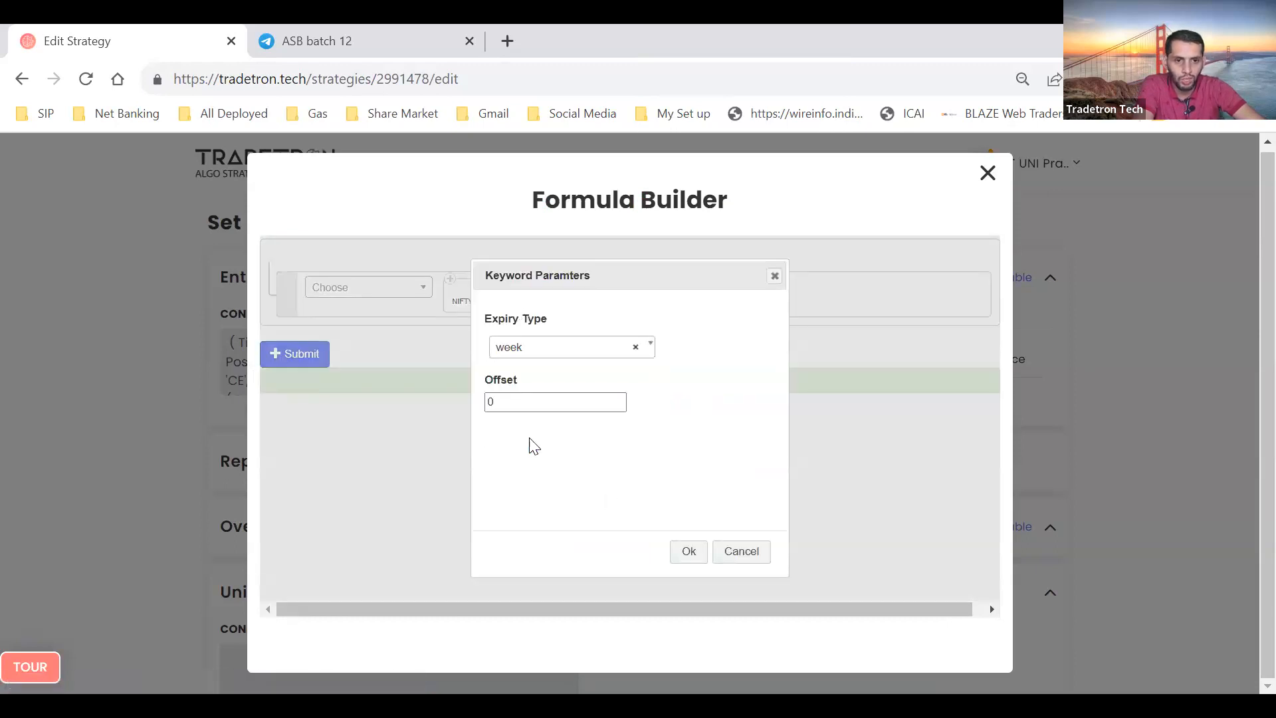
click(693, 556)
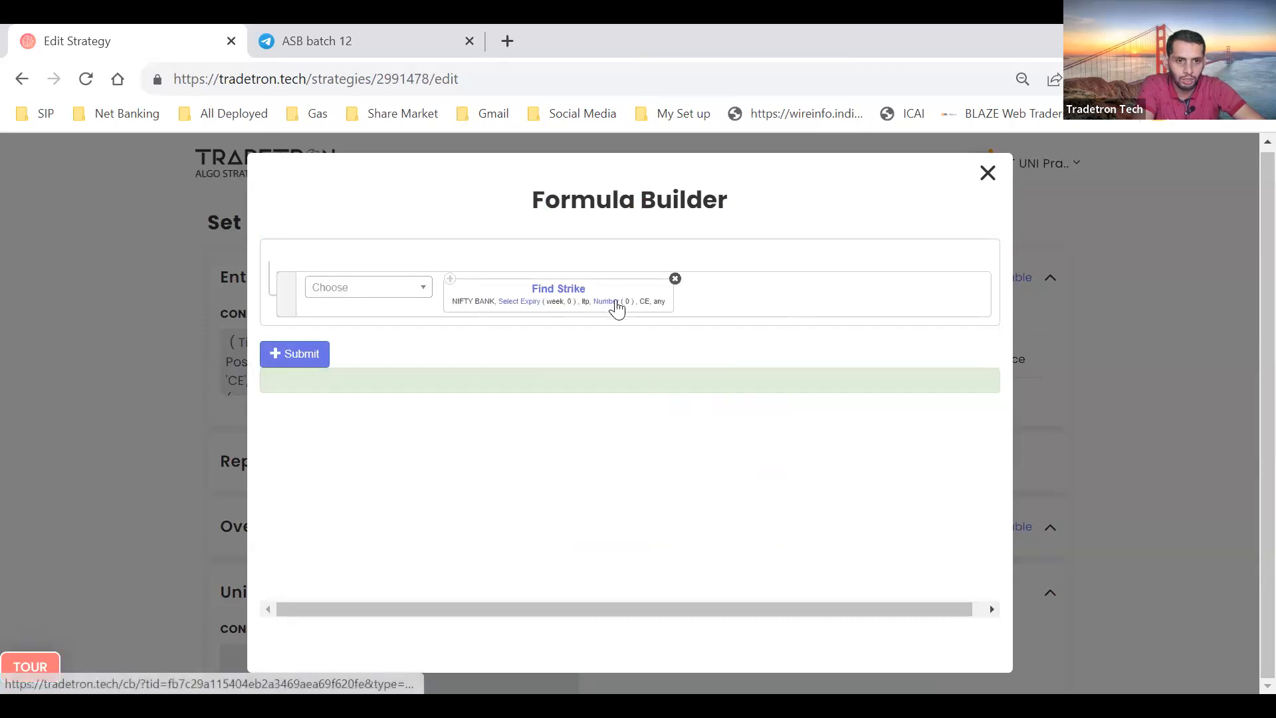
click(617, 308)
text(100)
key(Return)
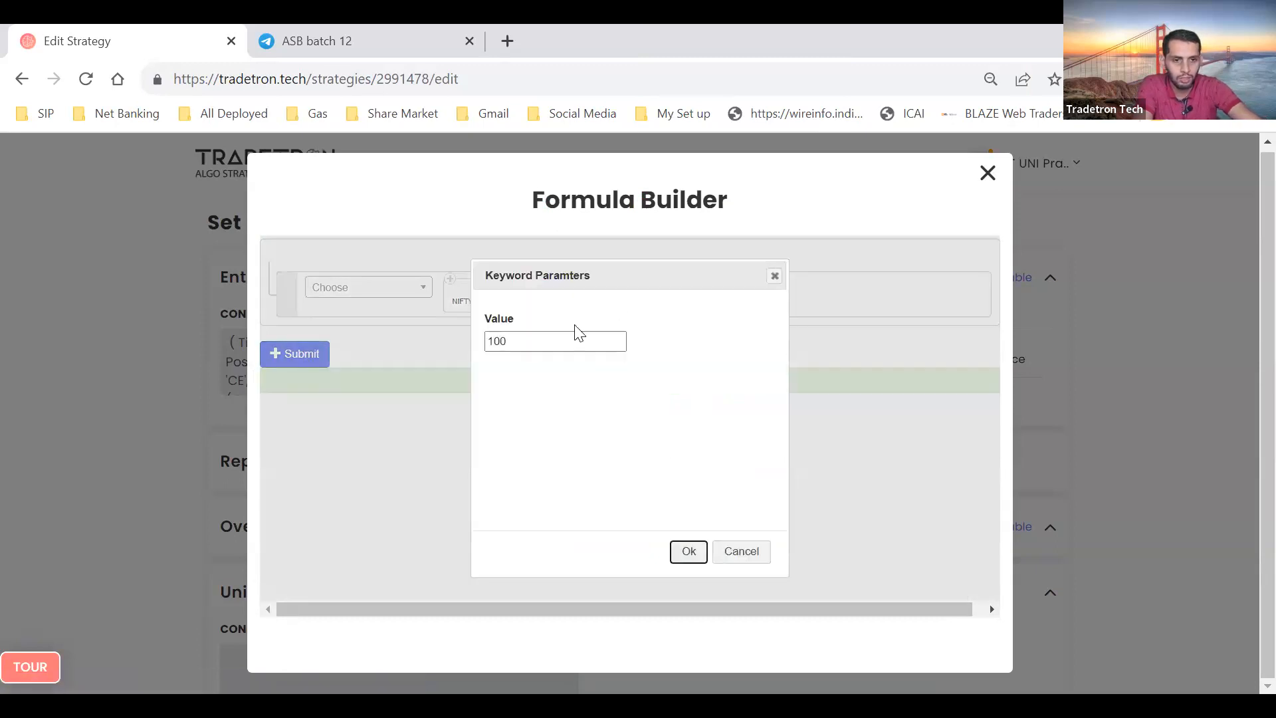
Submit the strike formula, add the NIFTY BANK Call sell leg to the entry positions, and close the Position builder
click(287, 359)
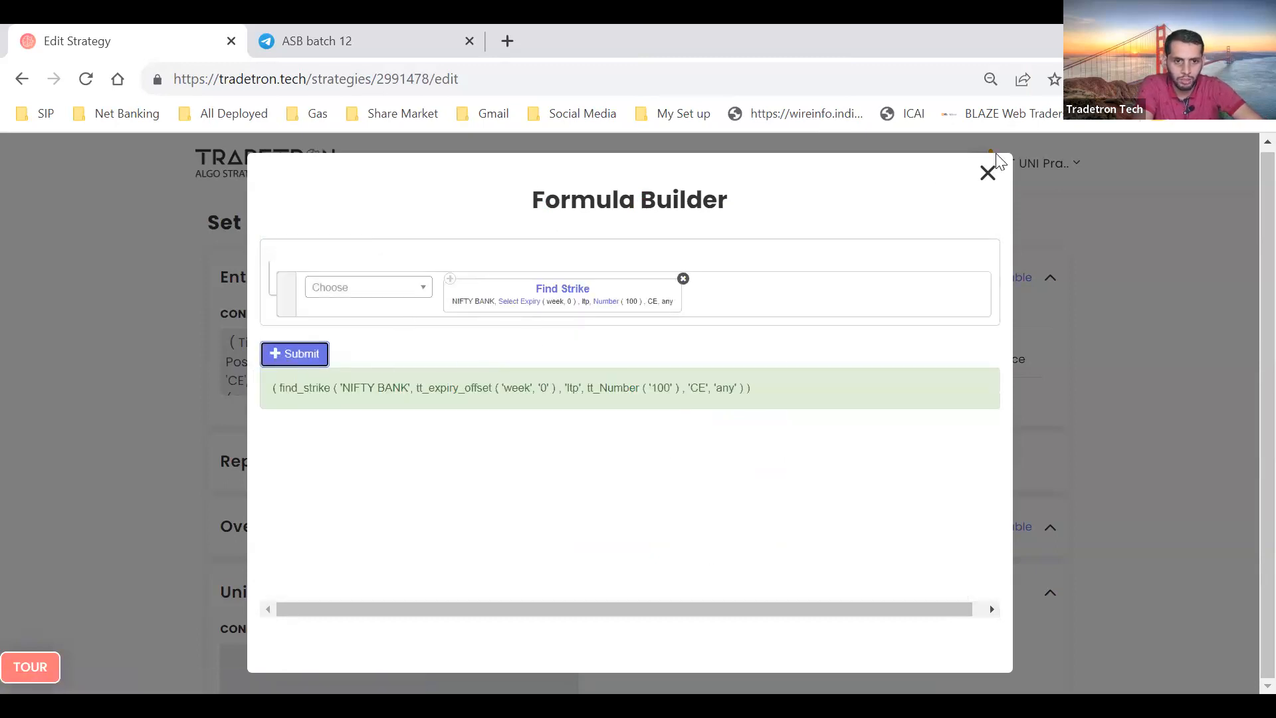
click(987, 174)
click(510, 618)
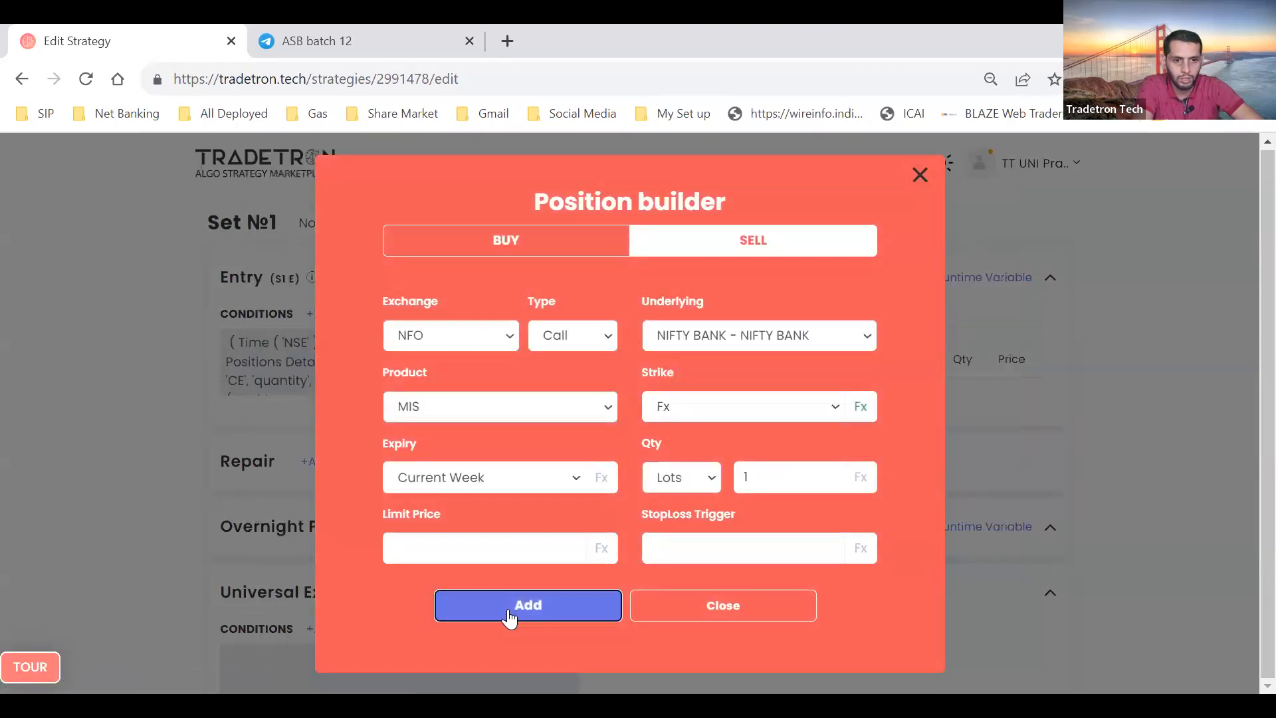
click(921, 175)
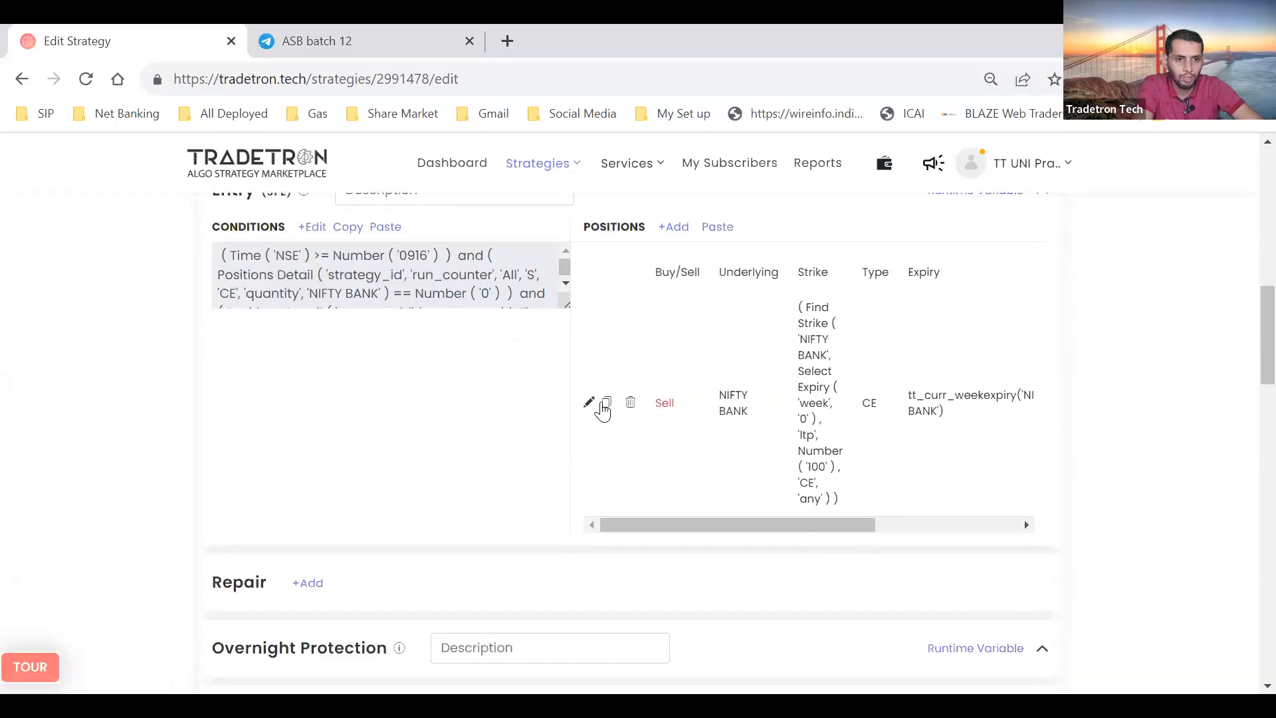
Copy the NIFTY BANK Call sell leg and paste it as a second entry position in Set 1
click(607, 404)
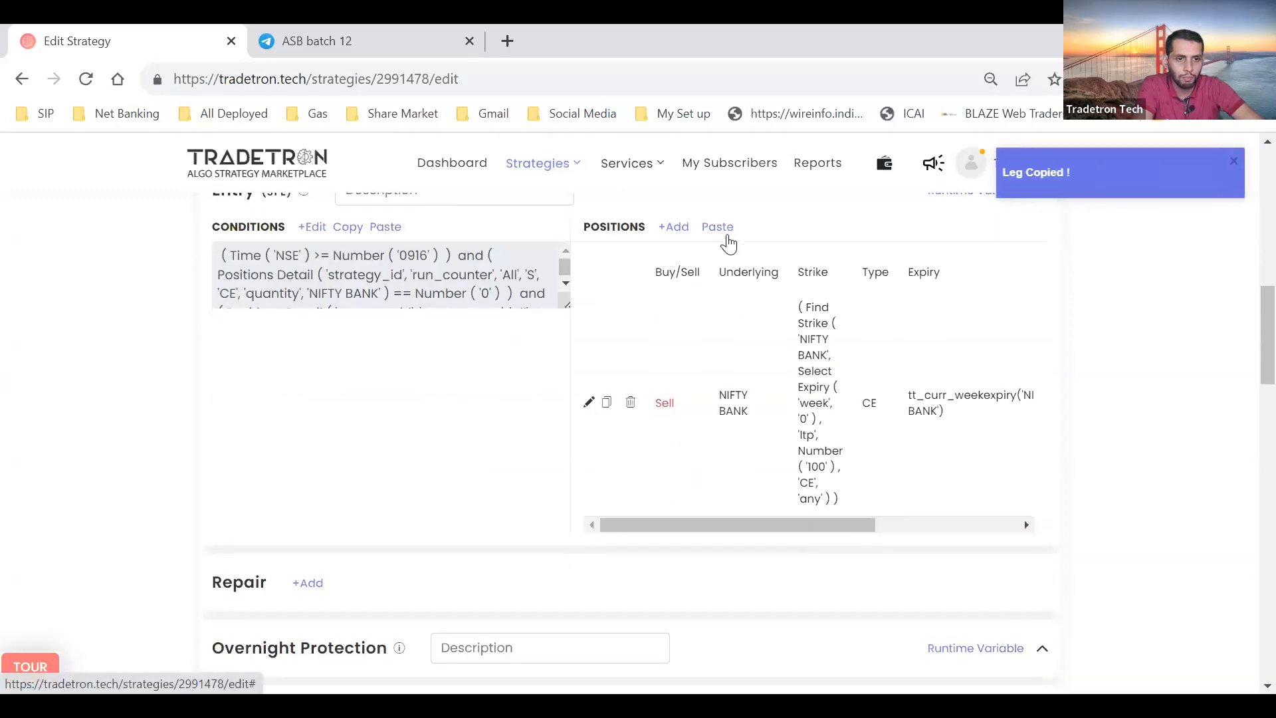
click(718, 227)
scroll(658, 386, down, 2)
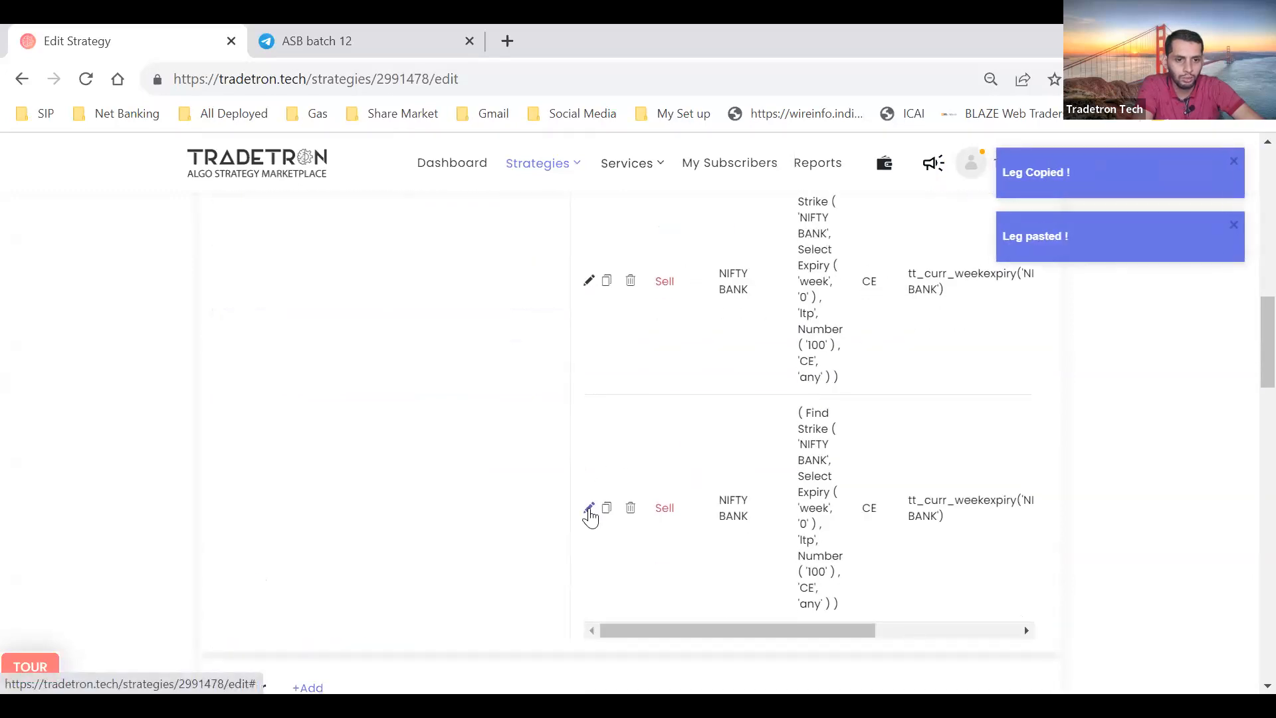
Change the pasted second entry leg to type Put with NIFTY BANK as underlying and Current Week as expiry
click(589, 509)
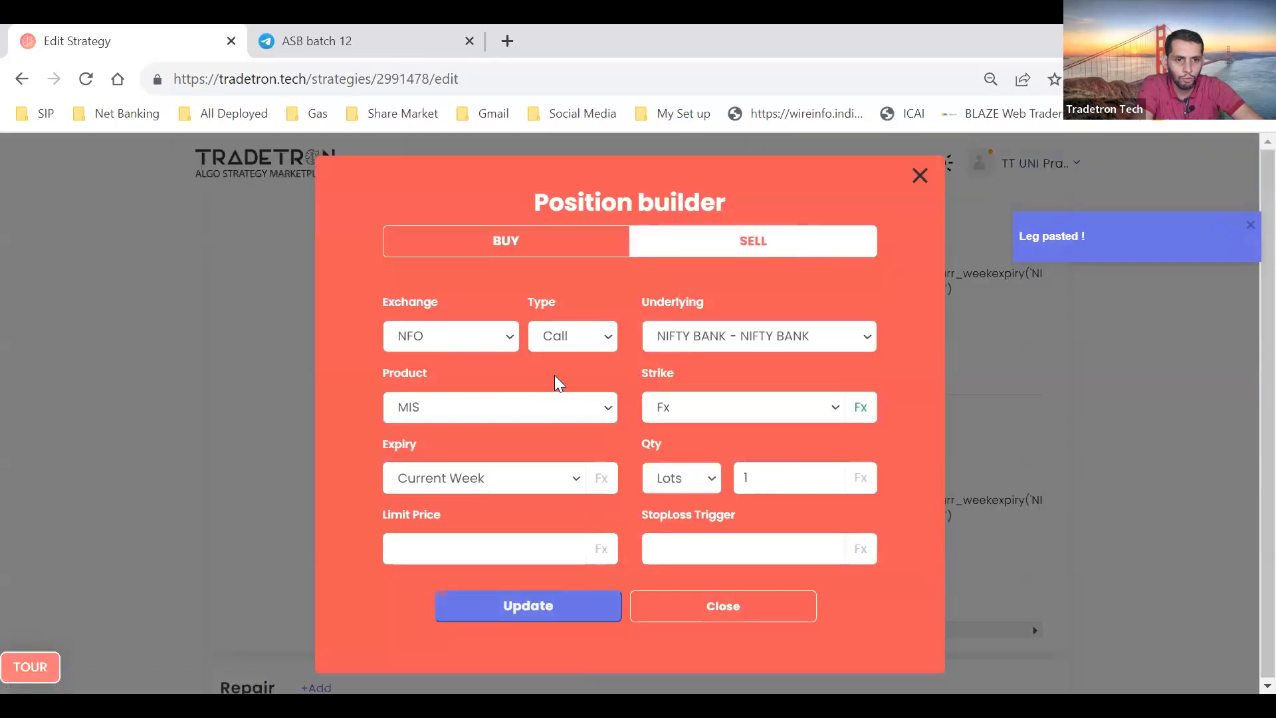
click(573, 335)
click(557, 384)
click(704, 338)
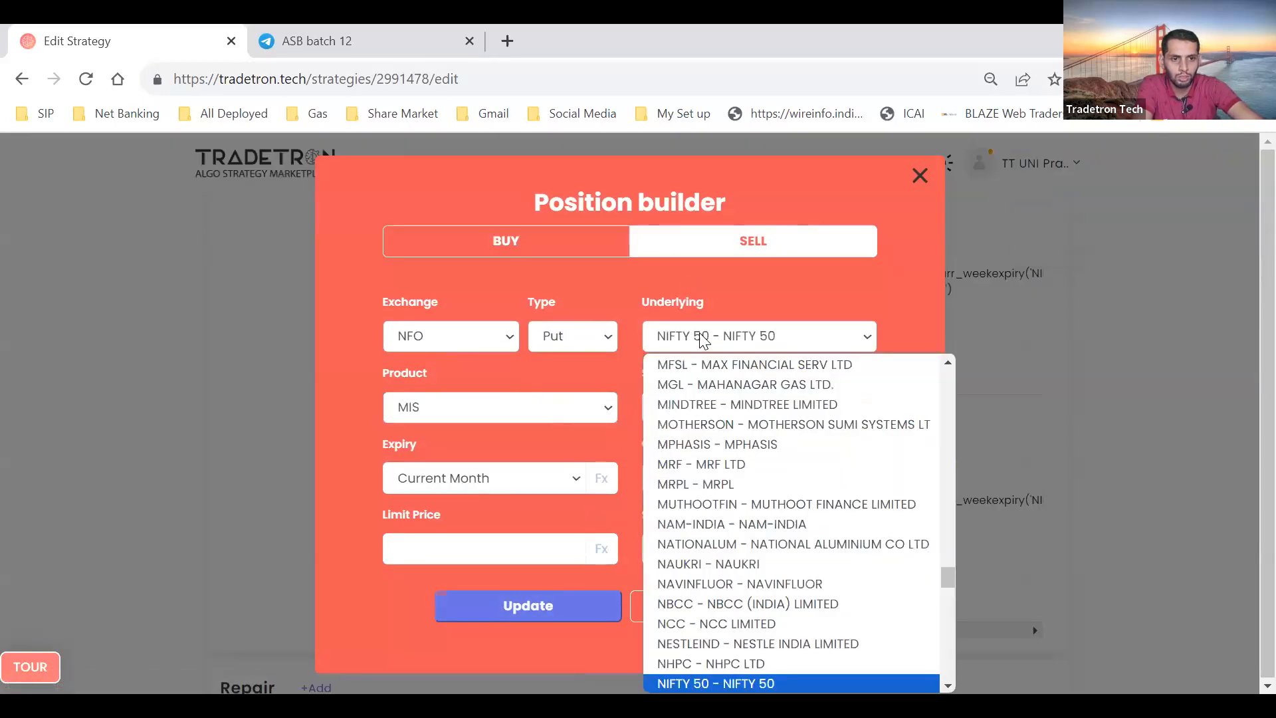
key(Down)
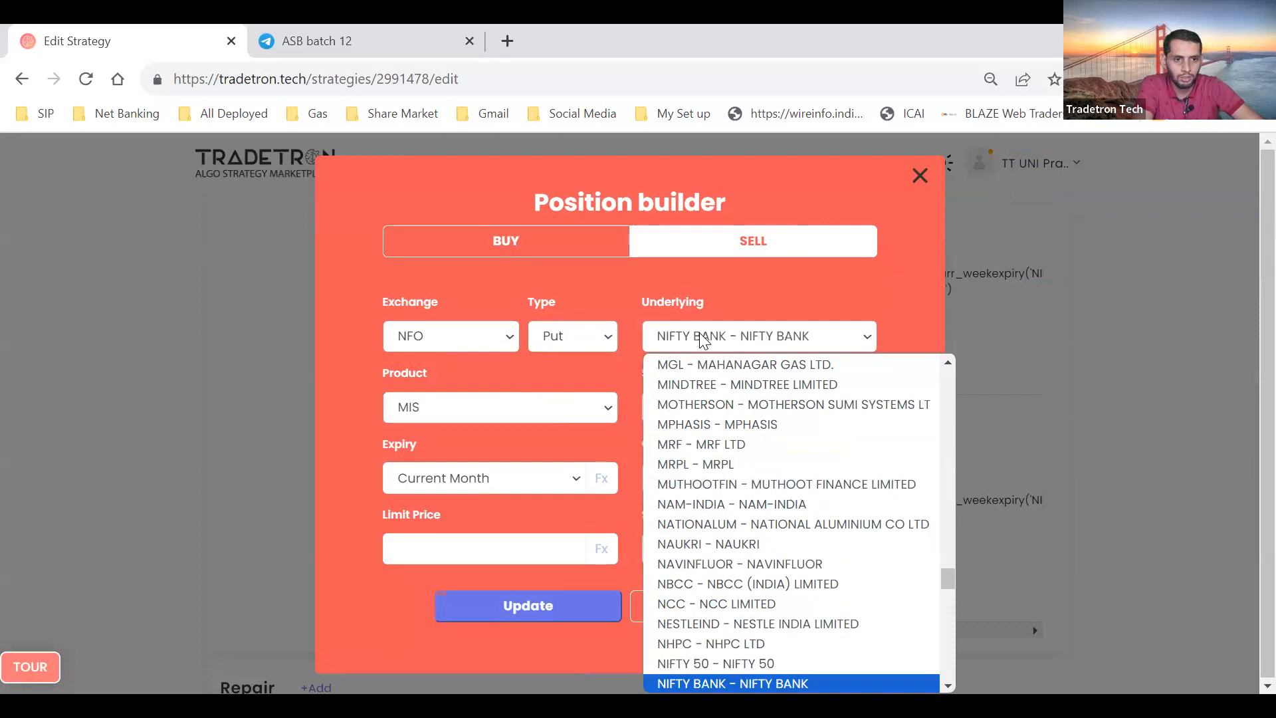
key(Return)
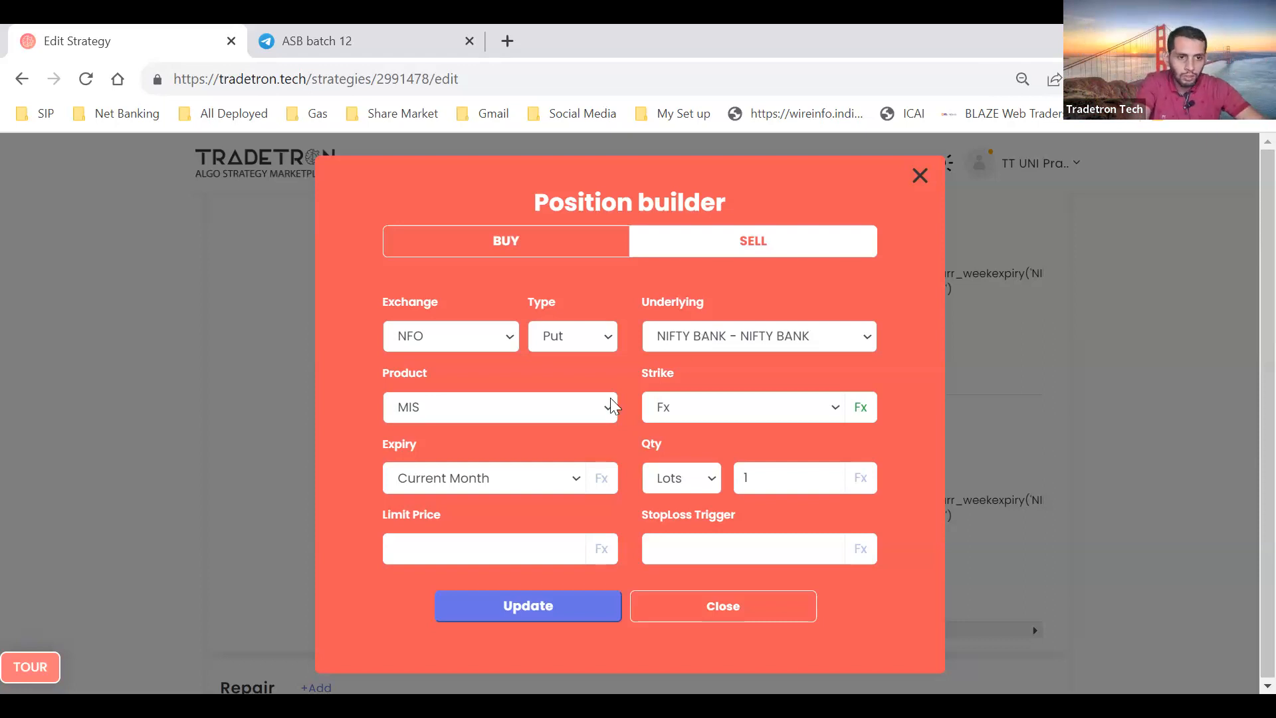
click(512, 476)
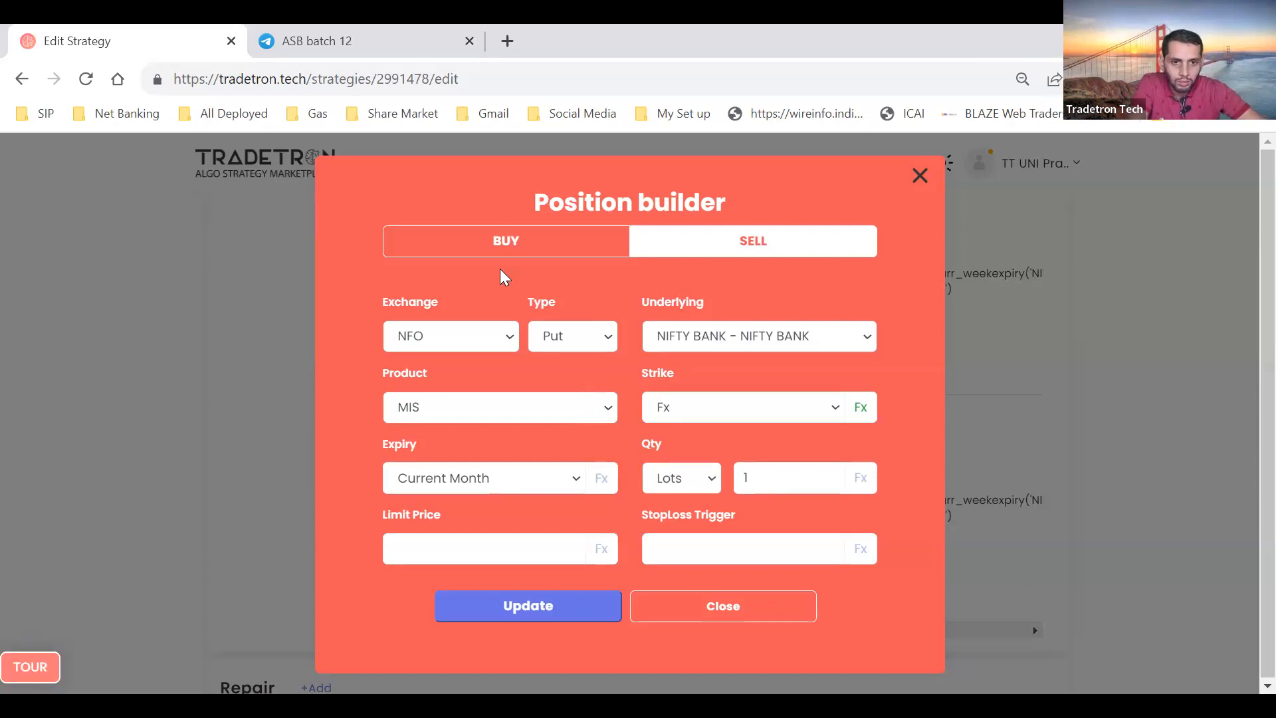
click(479, 211)
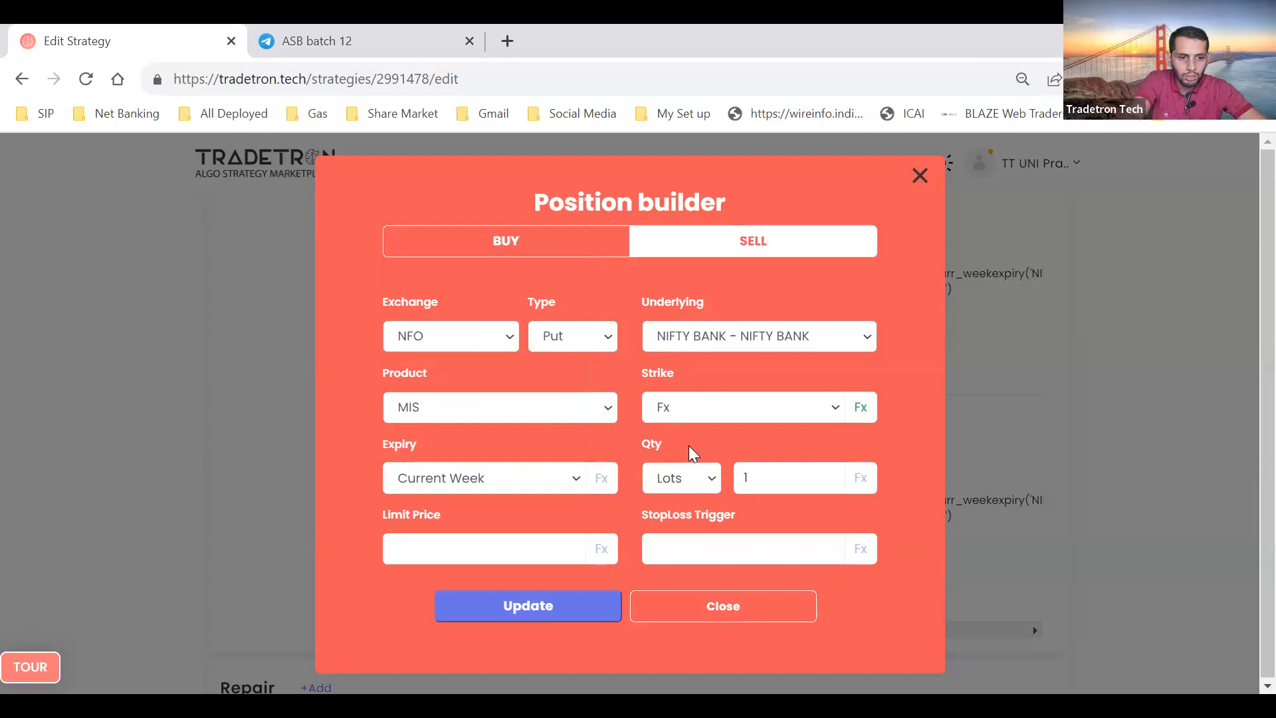
Set the option type to PE in the Put leg's Find Strike formula and accept the keyword parameters
click(864, 411)
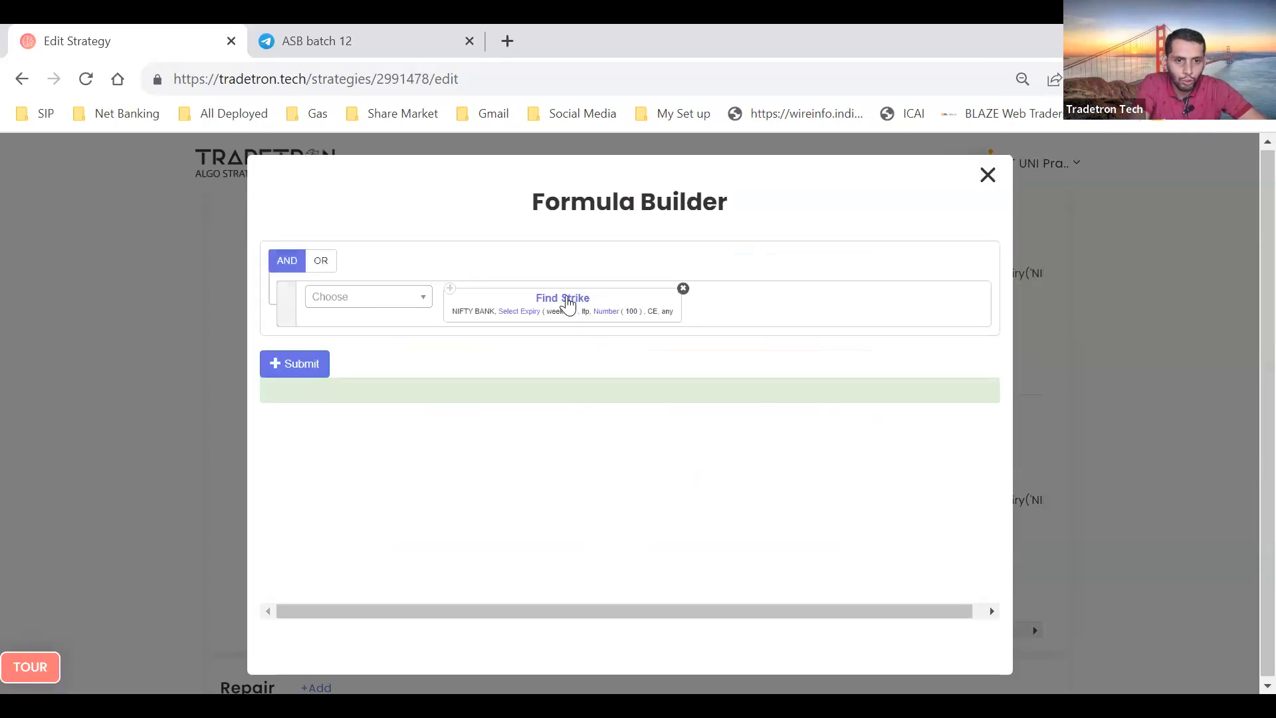
click(567, 304)
scroll(459, 456, down, 2)
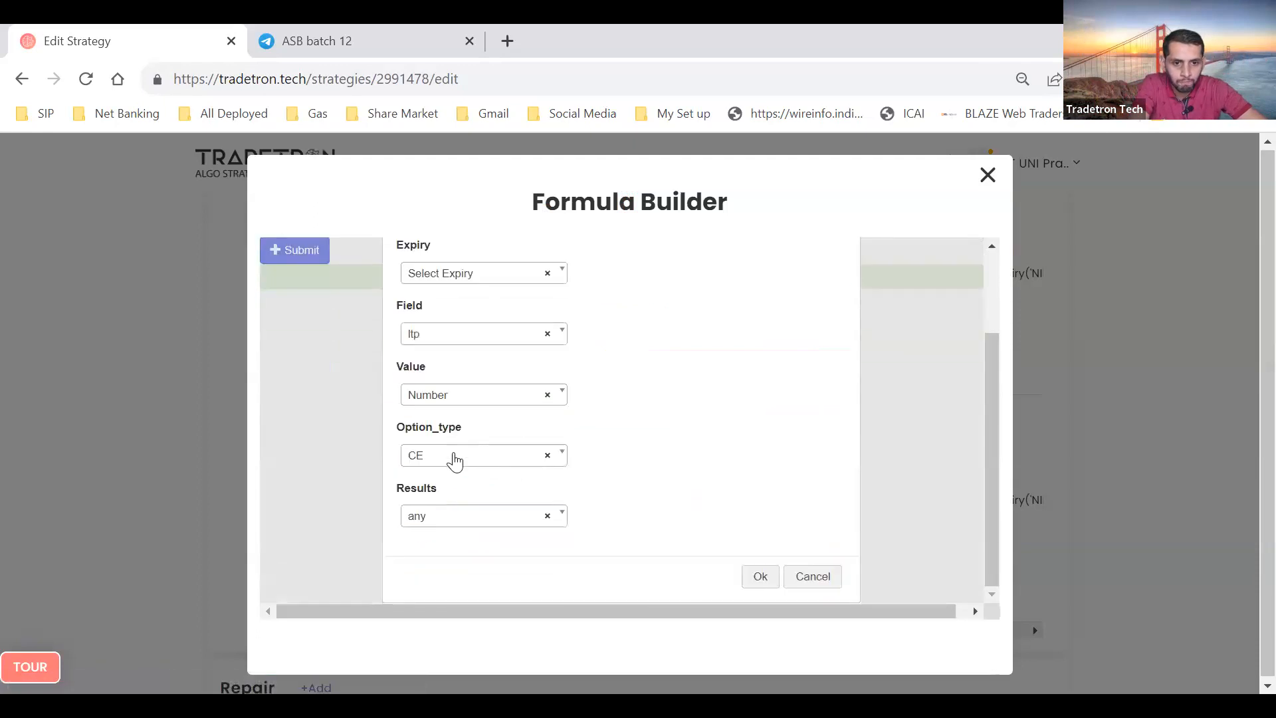
click(455, 460)
scroll(456, 482, down, 1)
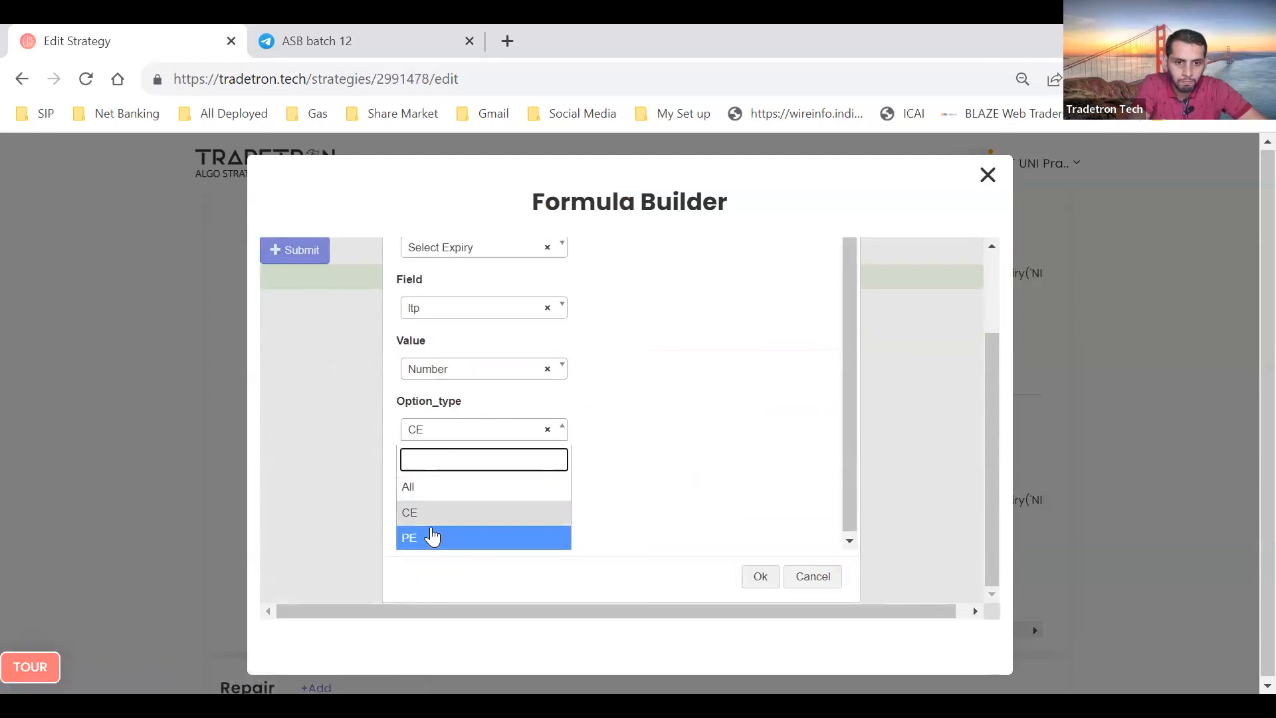
click(432, 537)
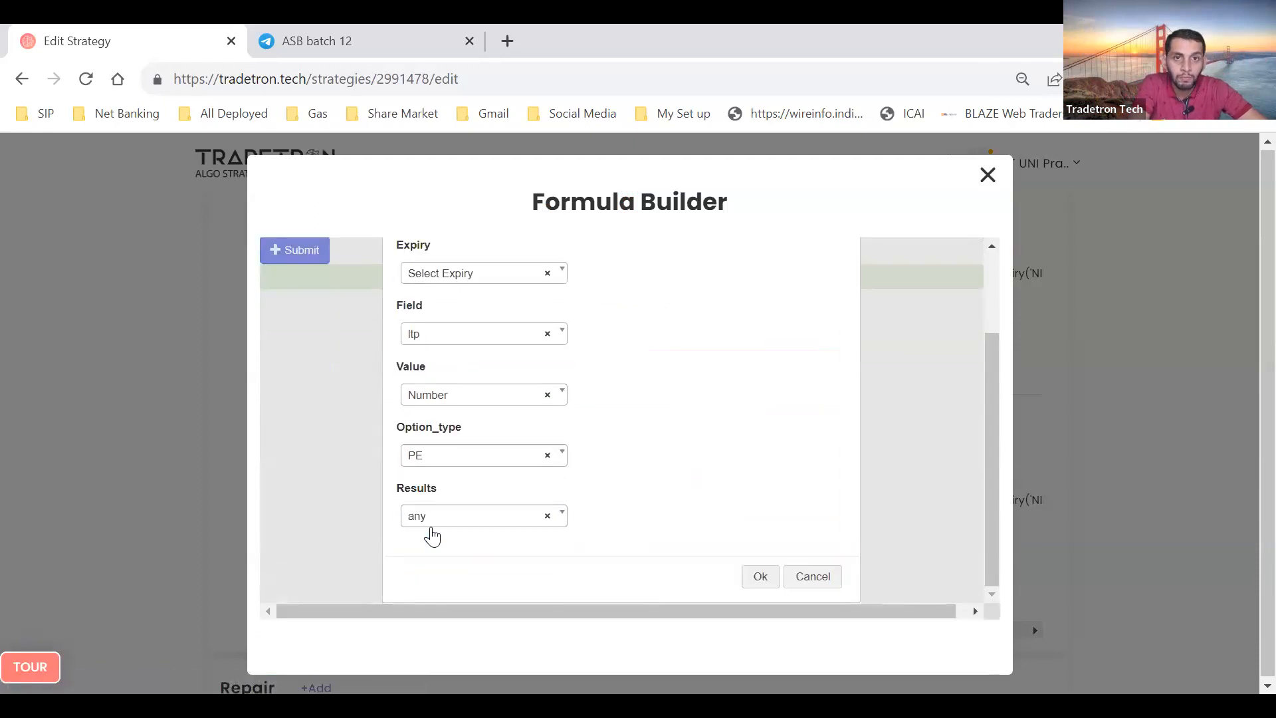
click(761, 577)
Submit the PE strike formula, update the NIFTY BANK Put sell position, and close the Position builder
click(294, 371)
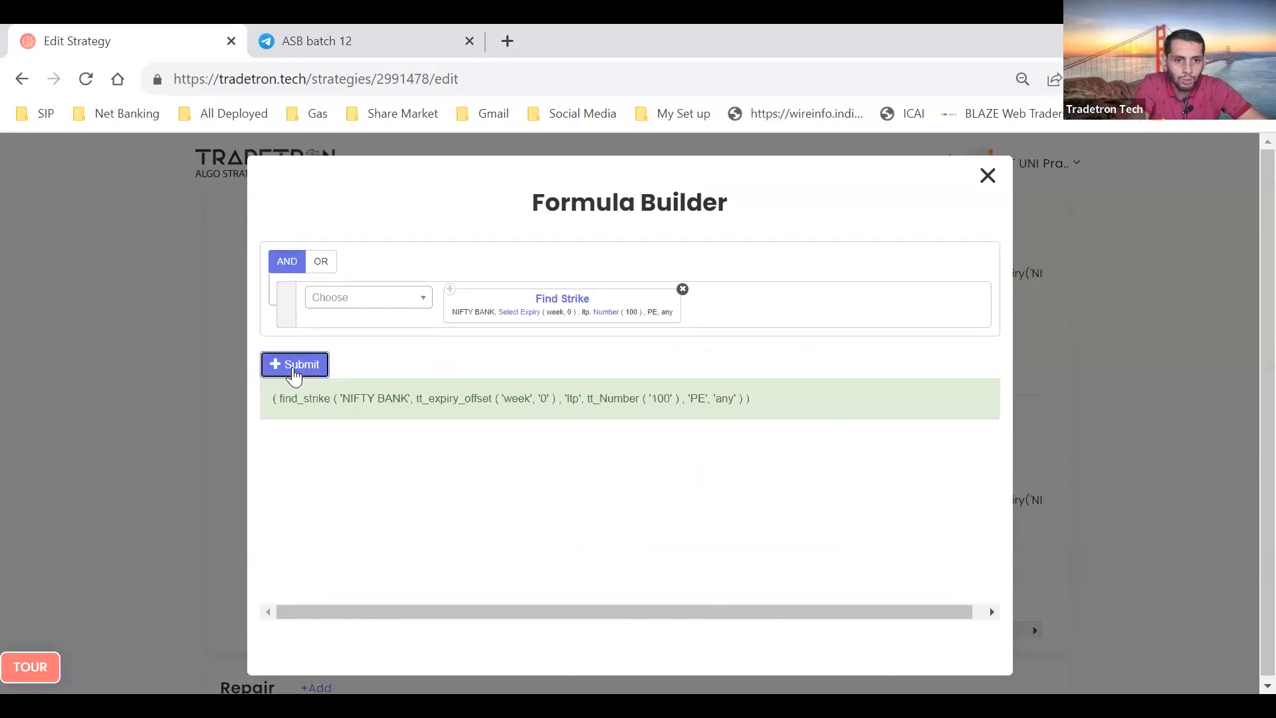
click(986, 190)
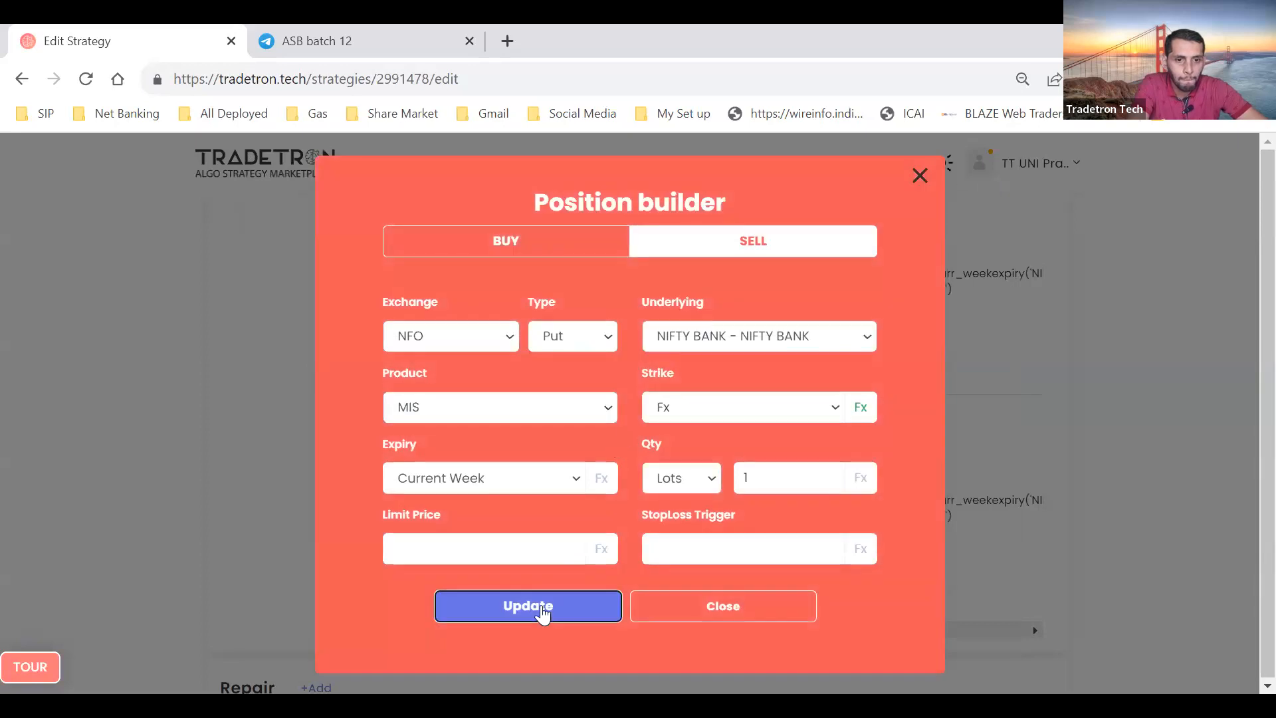
click(542, 613)
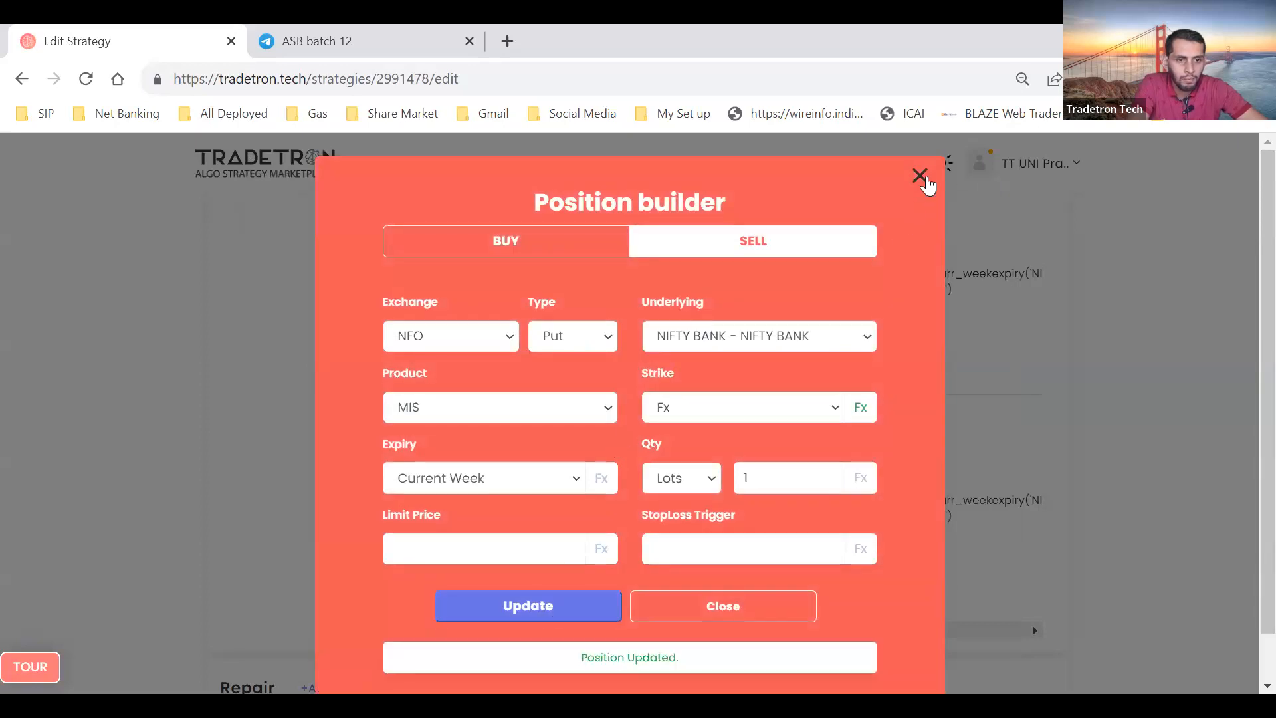
click(920, 176)
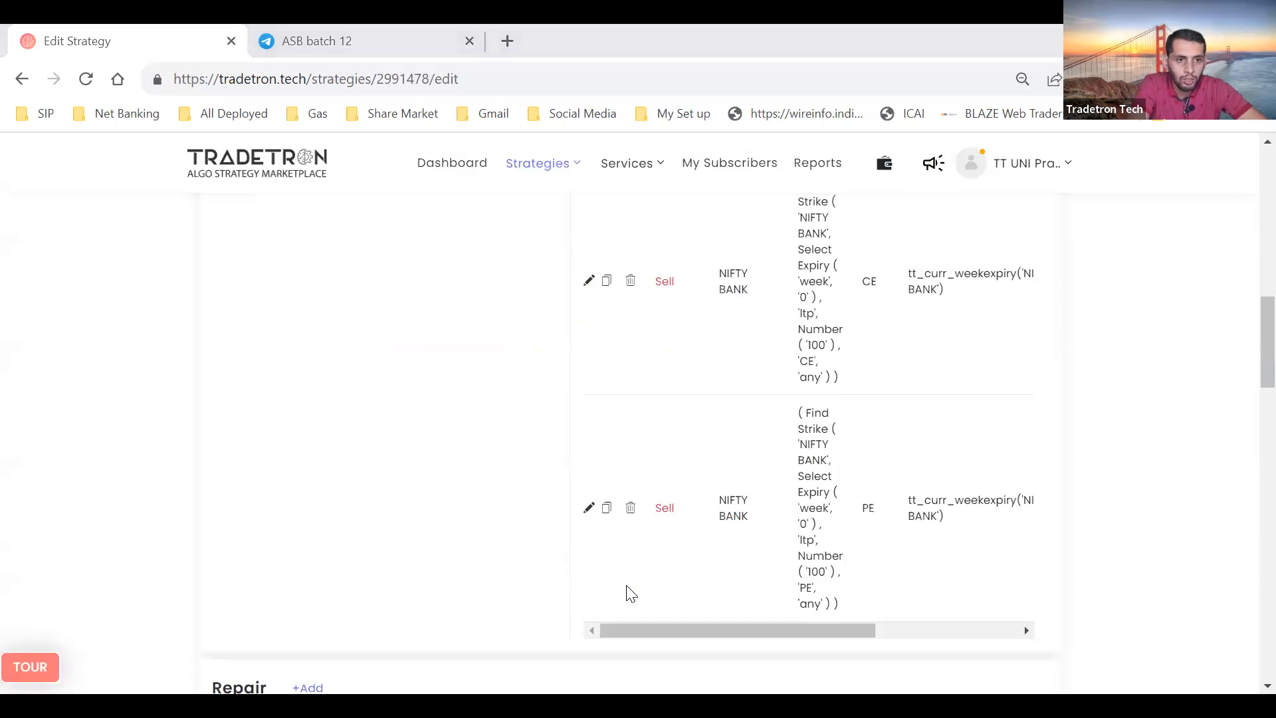
Set the quantity of the NIFTY BANK Call sell leg to 5 lots and update the position
click(589, 281)
click(767, 487)
key(BackSpace)
text(\)
key(BackSpace)
text(5)
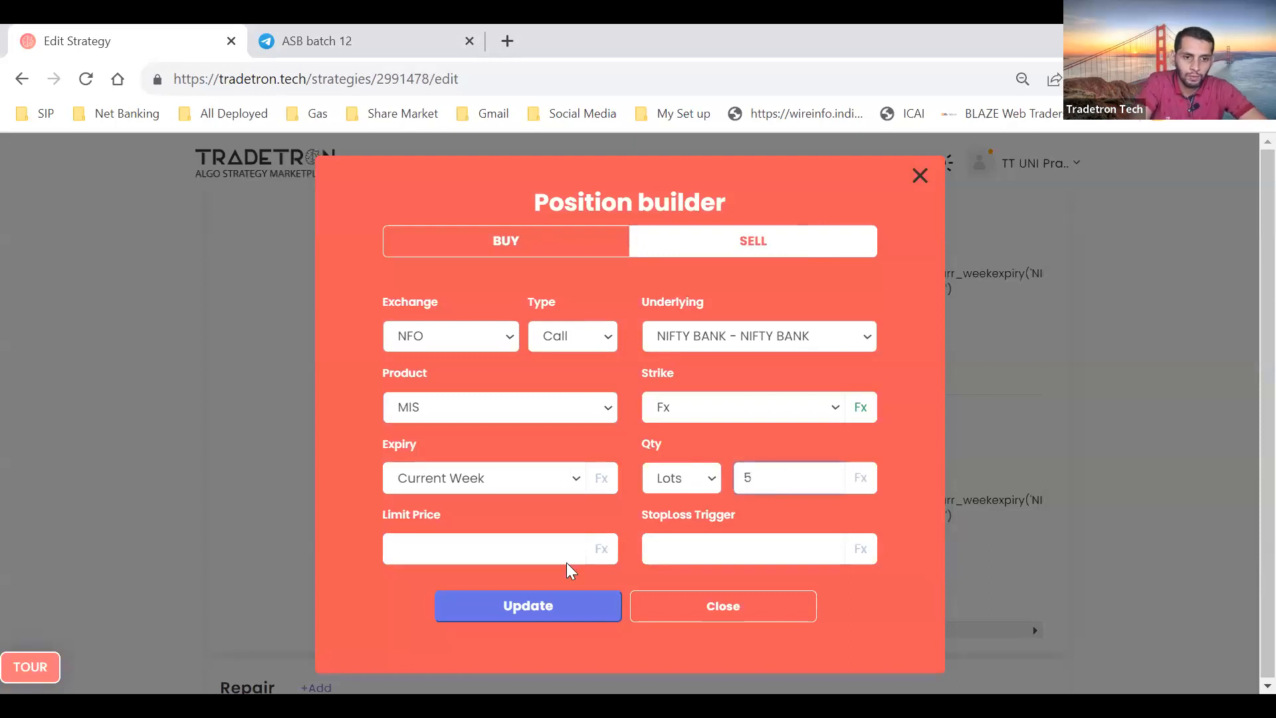
click(496, 610)
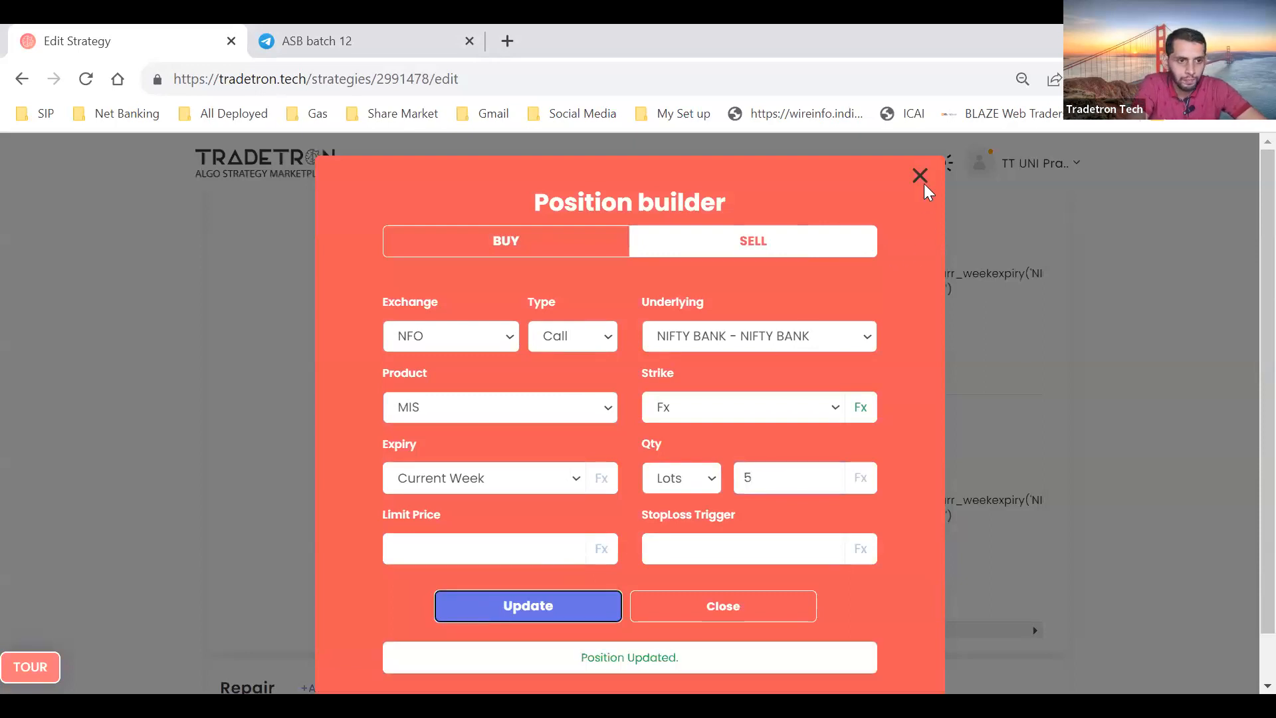
click(920, 165)
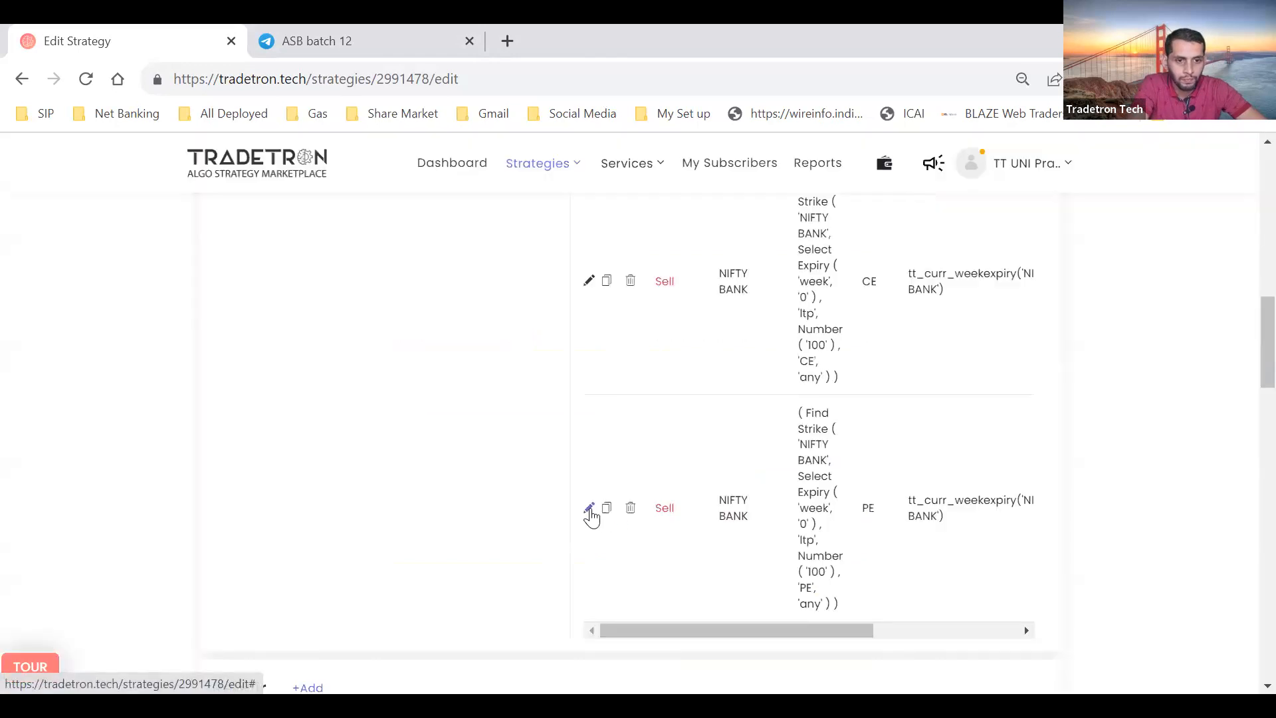
Set the quantity of the NIFTY BANK Put sell leg to 5 lots and update the position
click(588, 510)
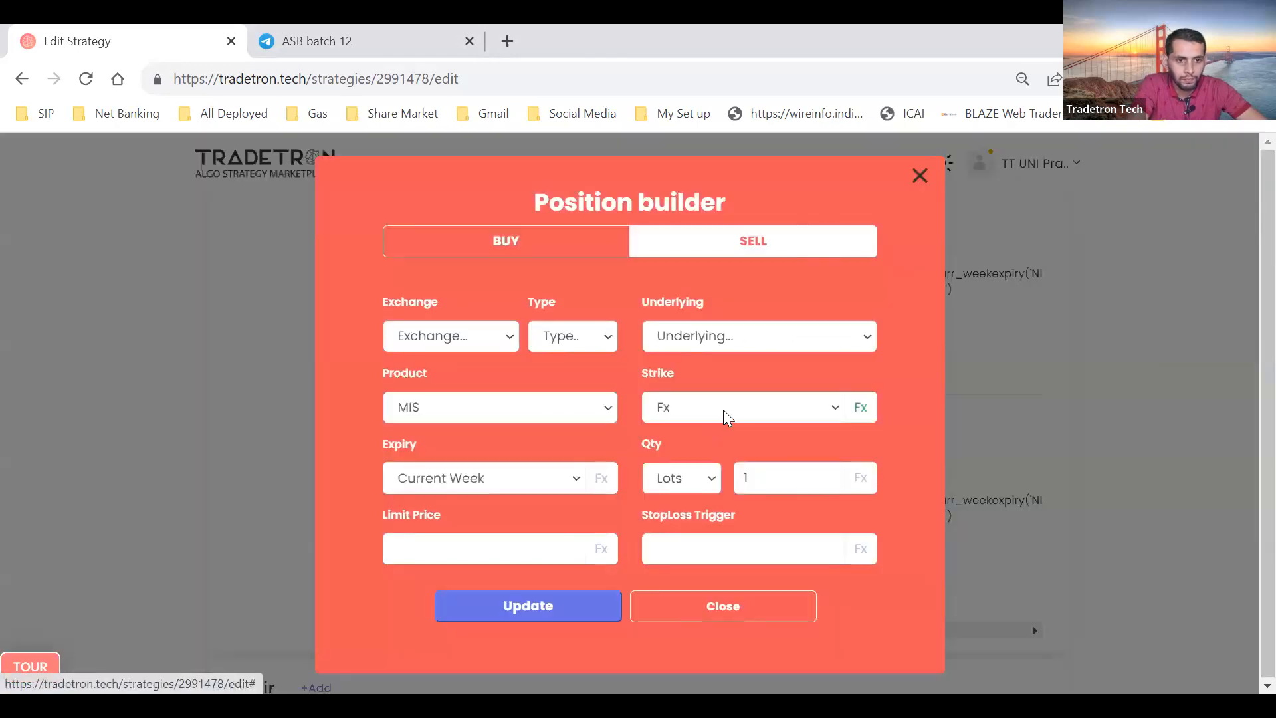
click(762, 482)
text(5)
key(BackSpace)
key(BackSpace)
text(5)
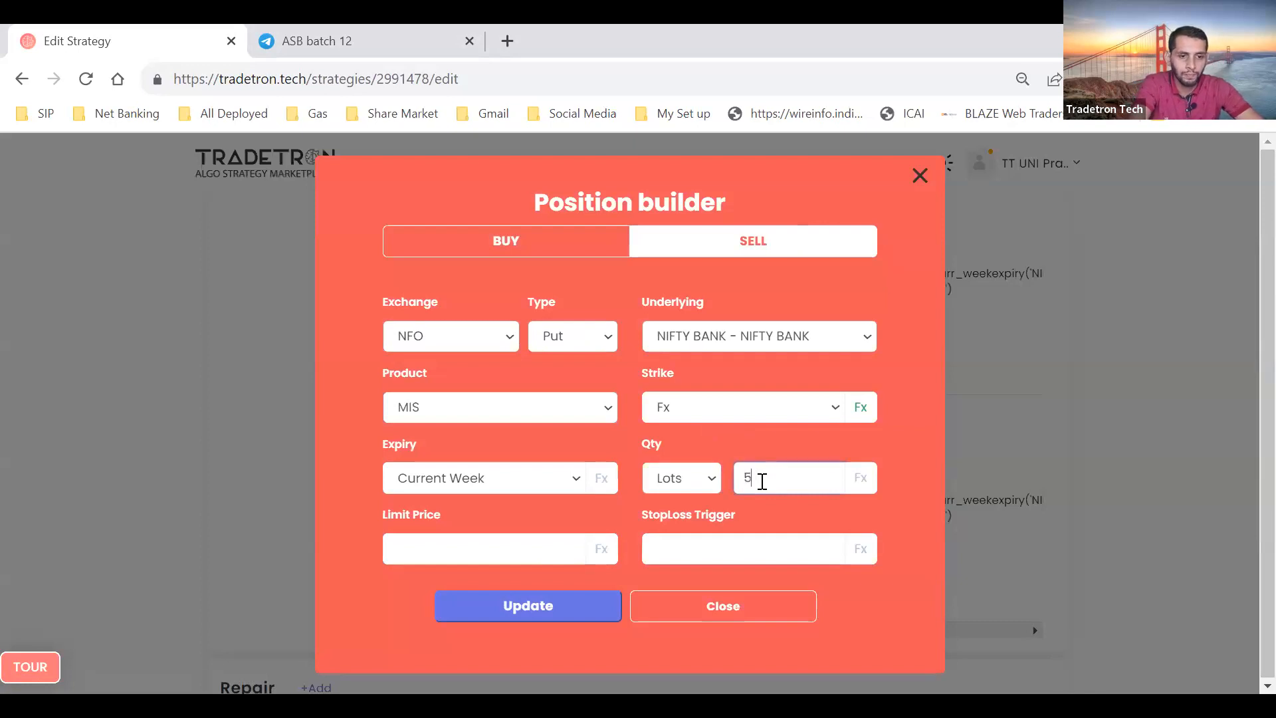
click(482, 605)
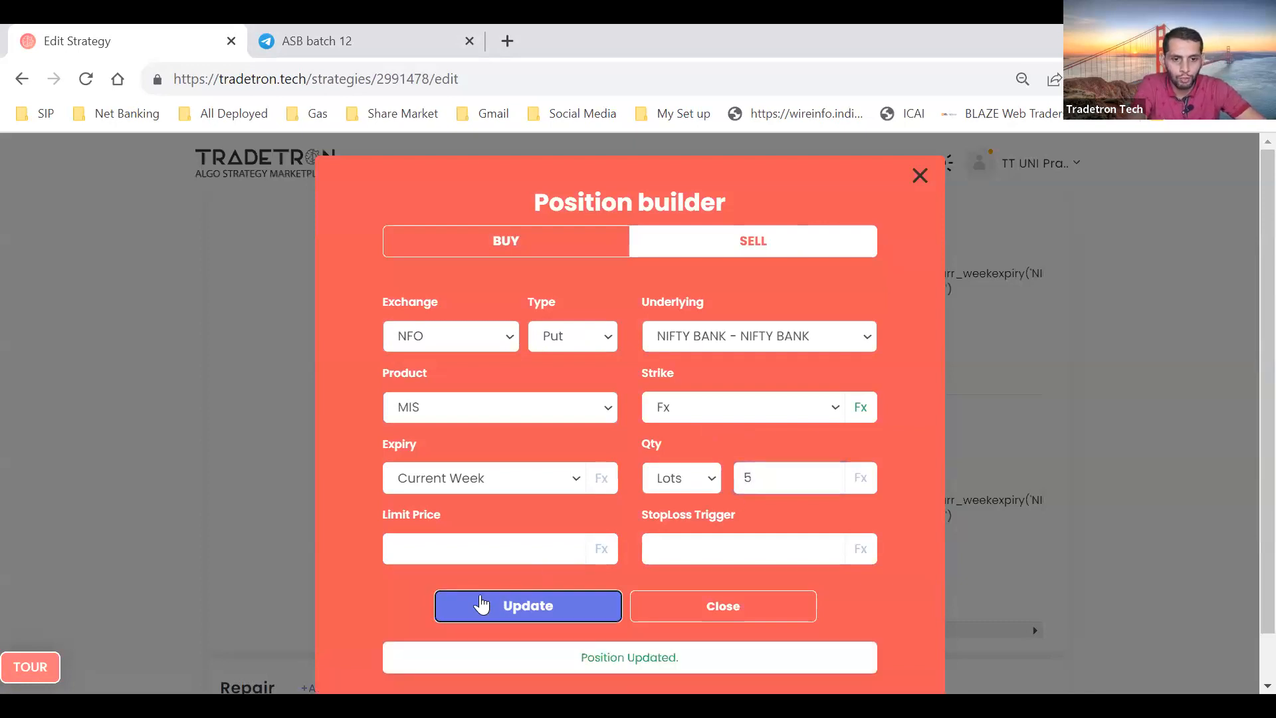
click(920, 176)
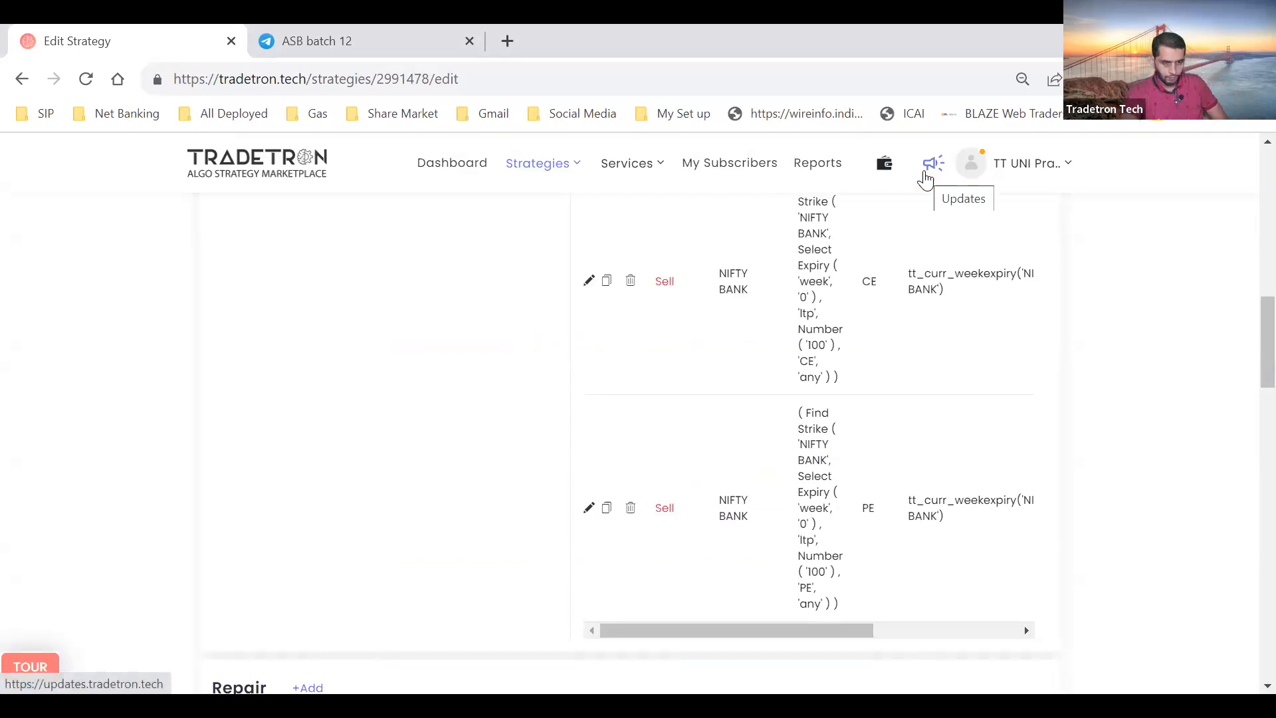
Review Set 1's entry conditions and its Call and Put sell positions
scroll(827, 420, up, 3)
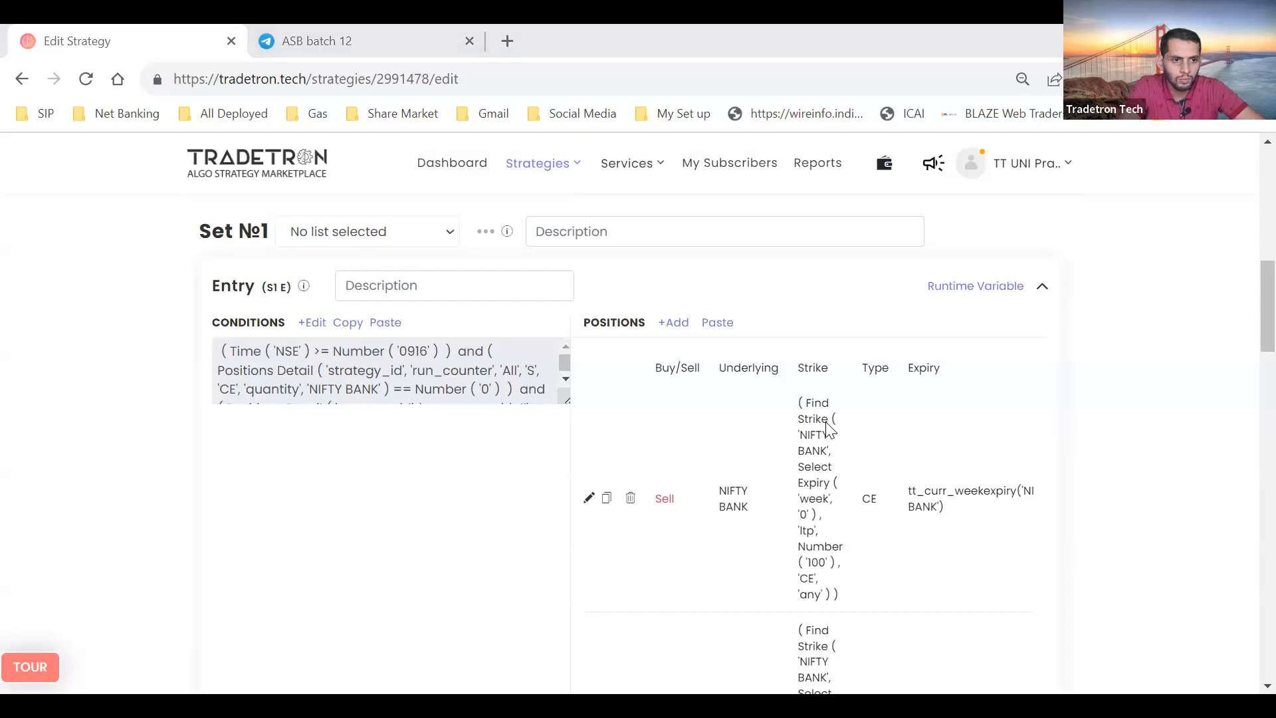
scroll(921, 360, down, 8)
scroll(921, 360, up, 7)
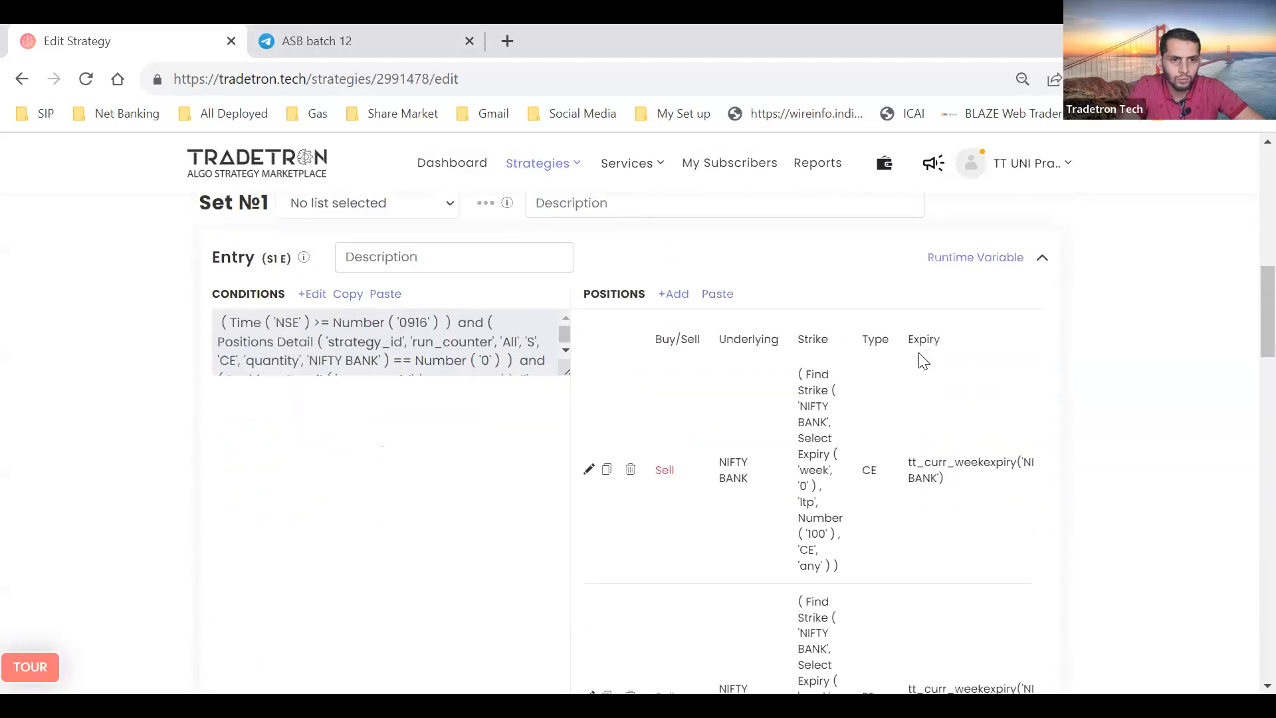
scroll(921, 360, up, 4)
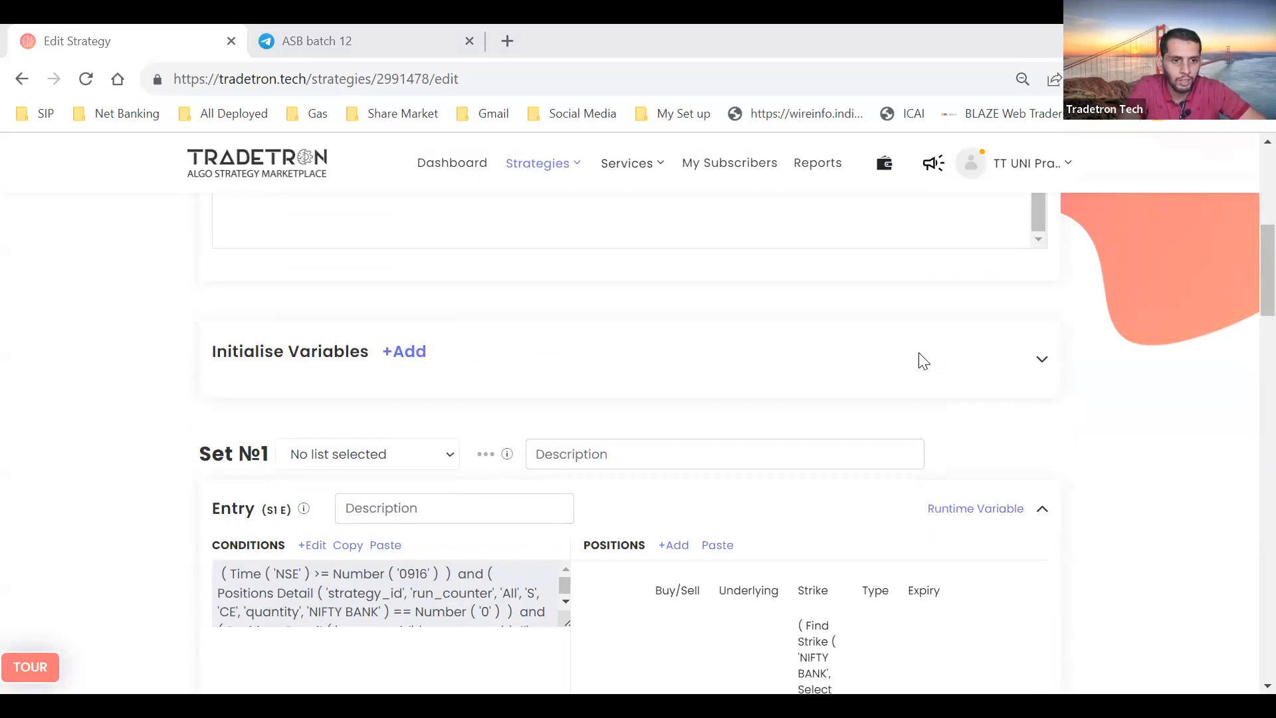
scroll(800, 461, down, 8)
scroll(800, 461, up, 3)
scroll(951, 436, up, 6)
scroll(951, 436, down, 4)
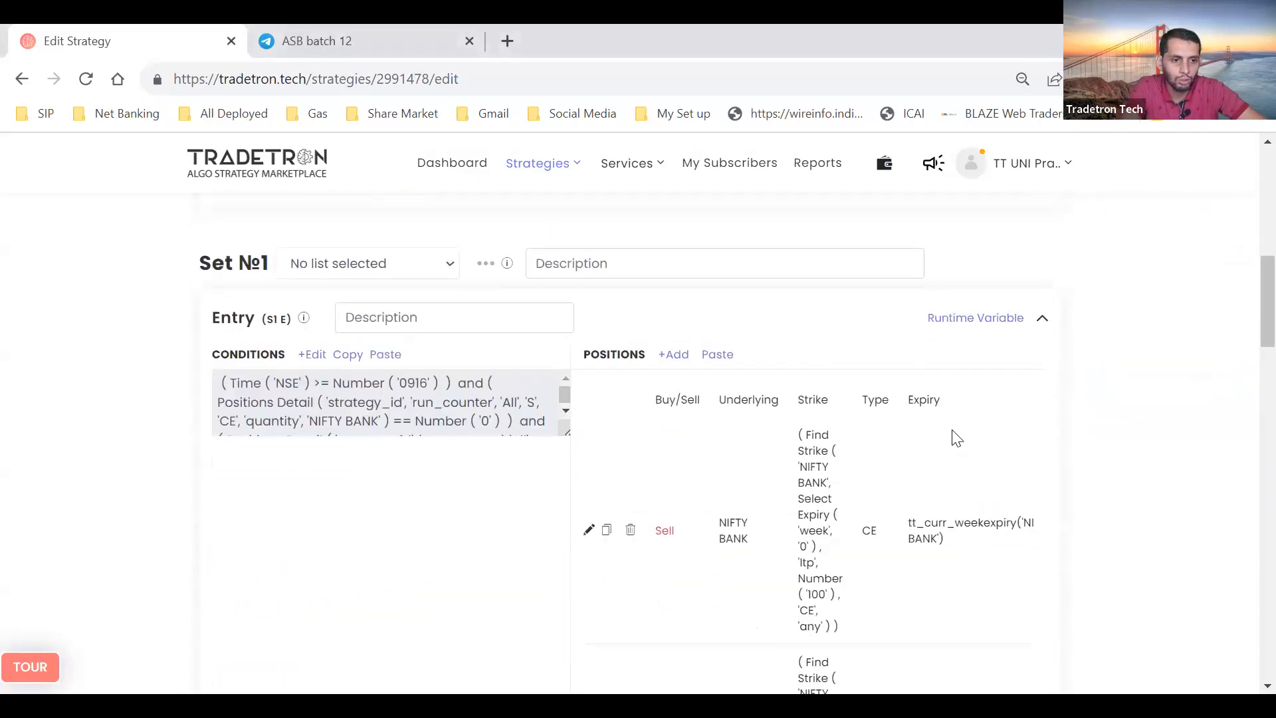
Start a runtime variable for Set 1's entry and name it Combine_Premium
click(976, 322)
click(413, 407)
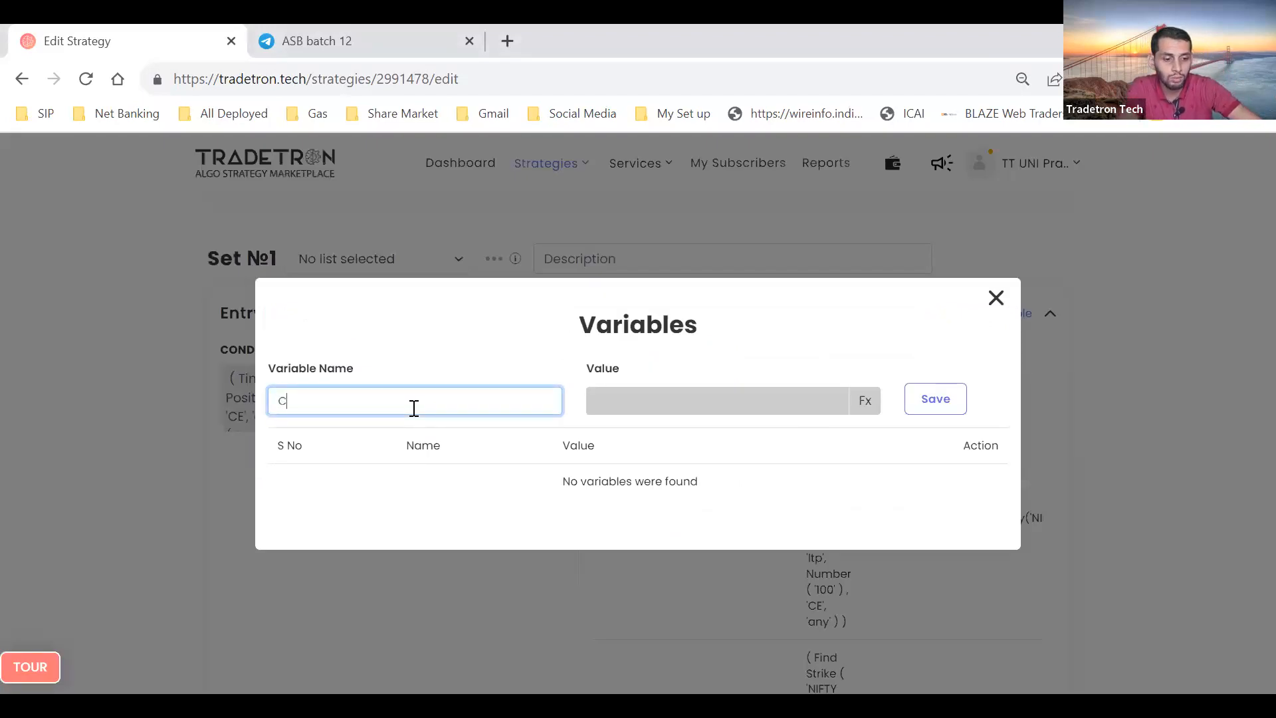
text(Combime)
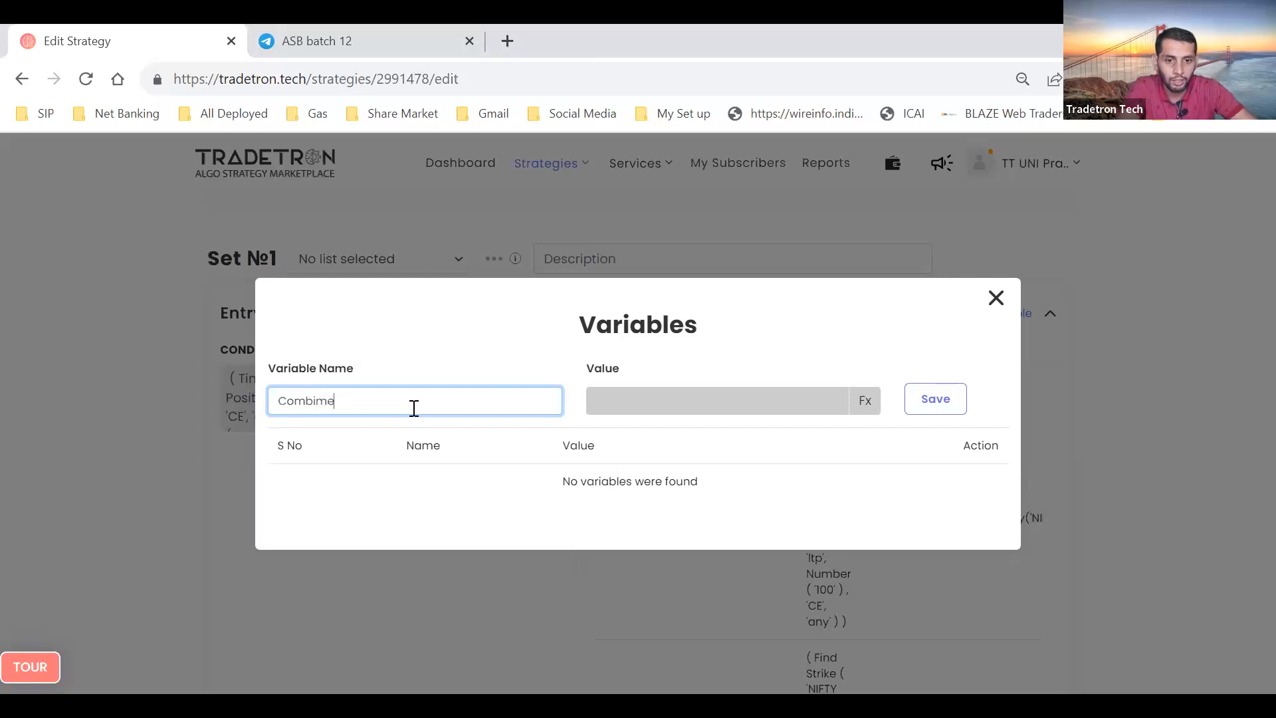
key(BackSpace)
key(BackSpace)
text(ne)
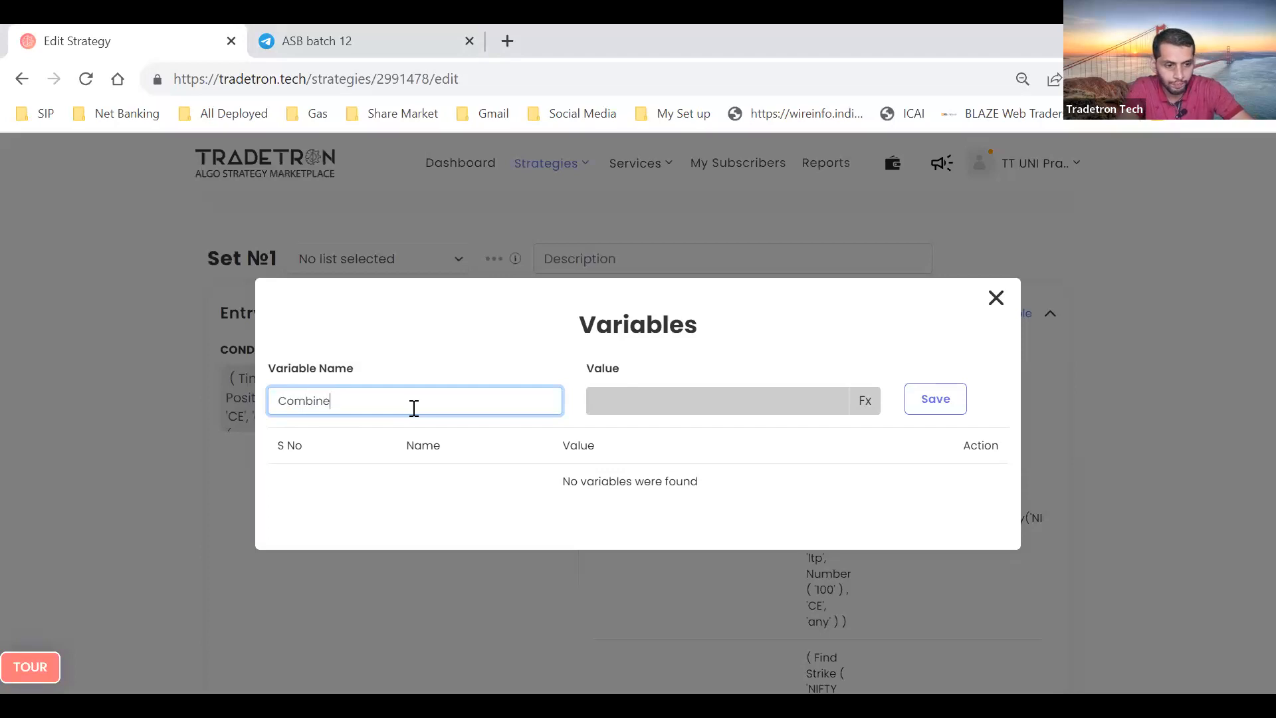
text(_)
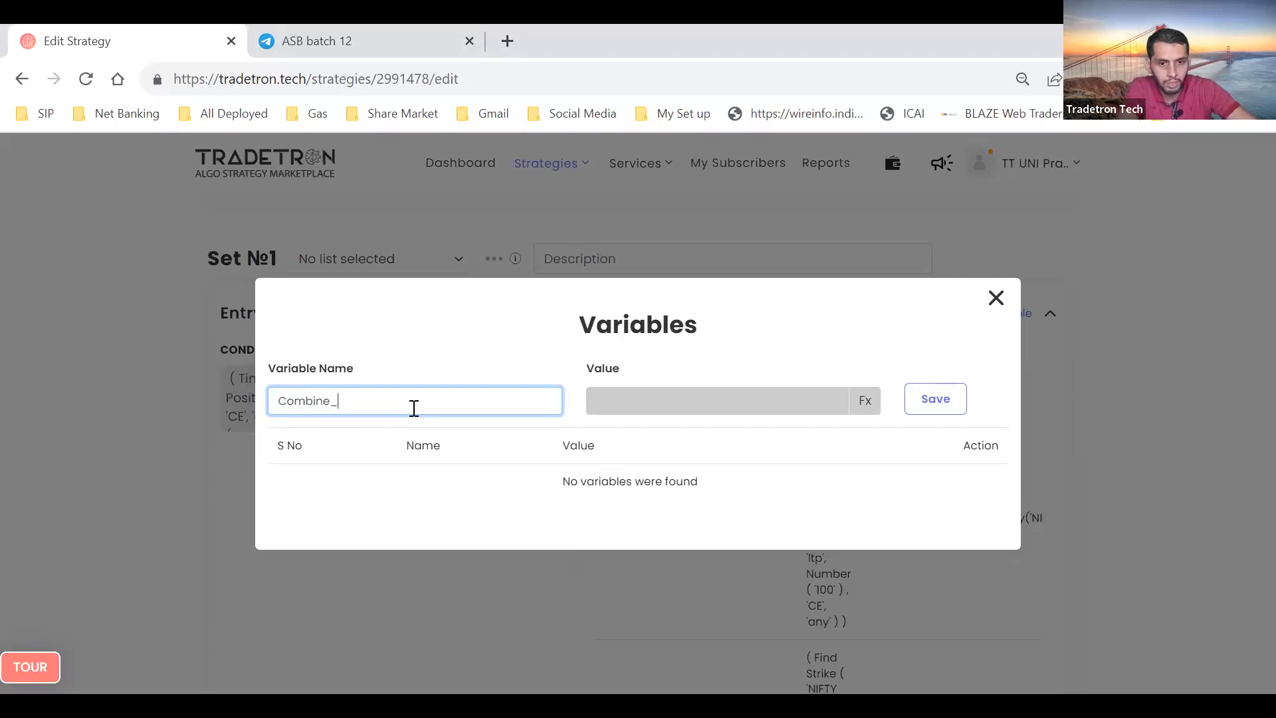
text(Premium)
click(392, 522)
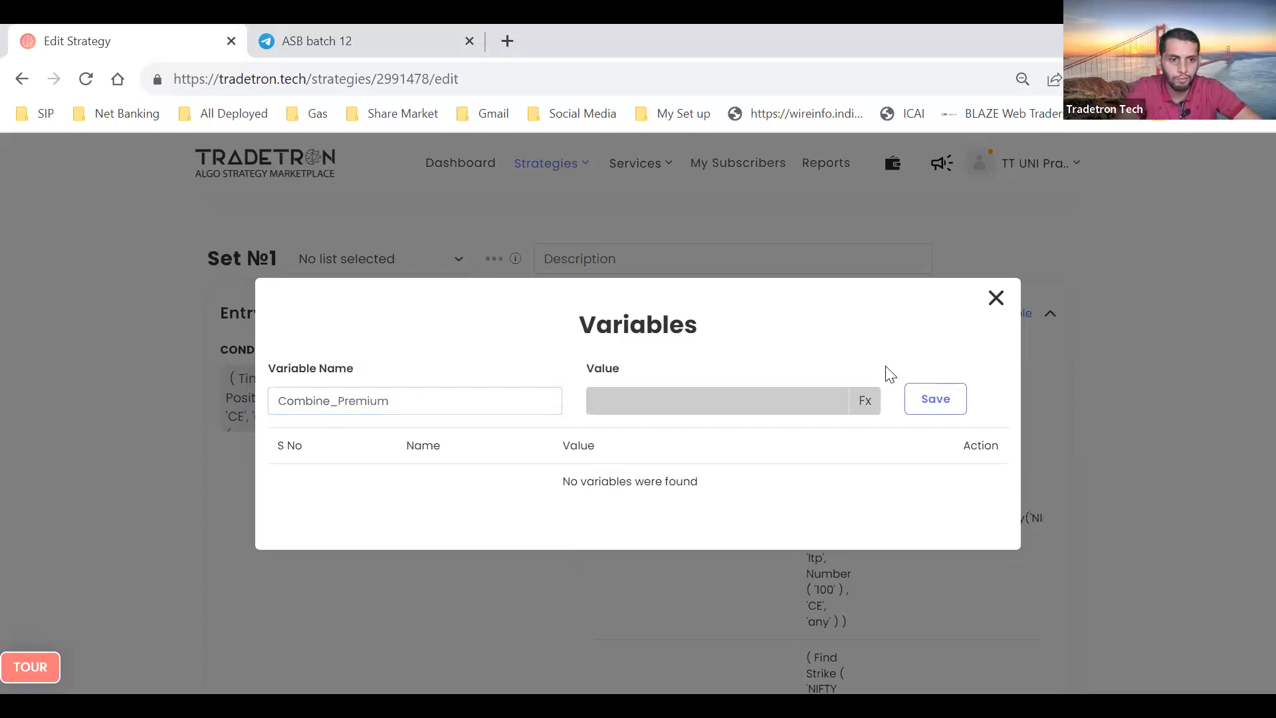
Open the formula for the Combine_Premium variable's value and add the math keyword to it
click(870, 404)
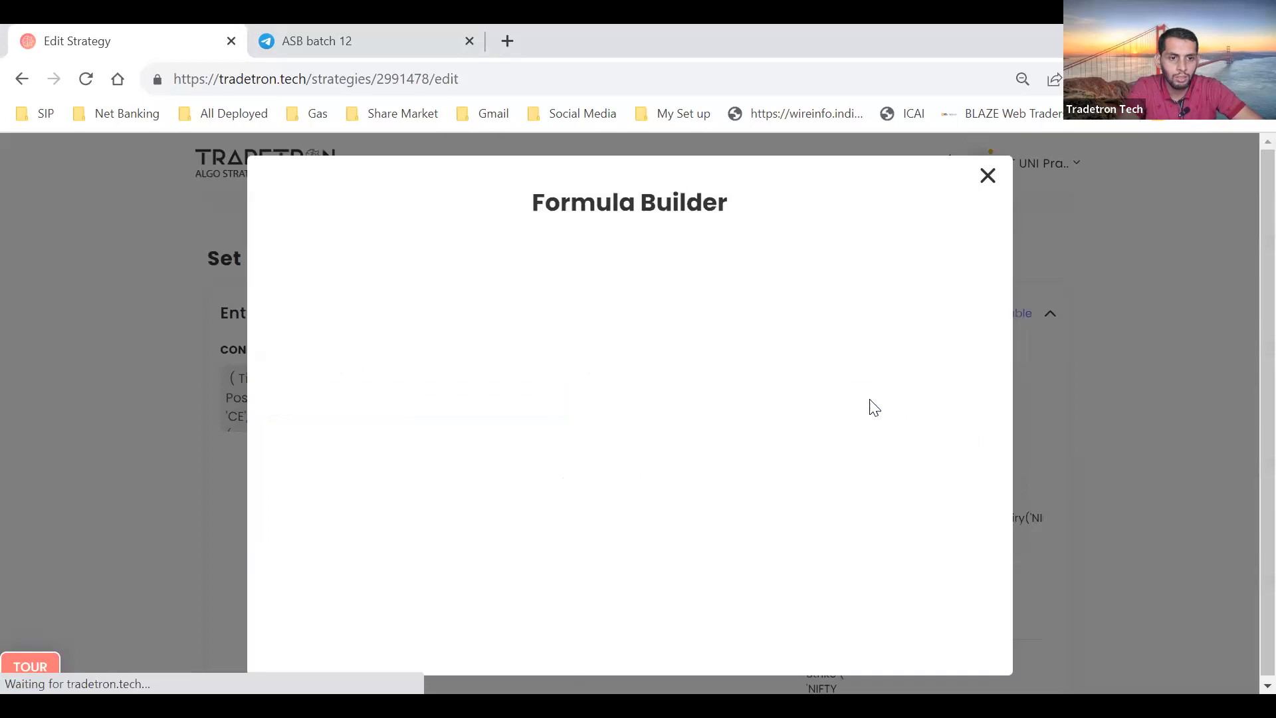
click(410, 292)
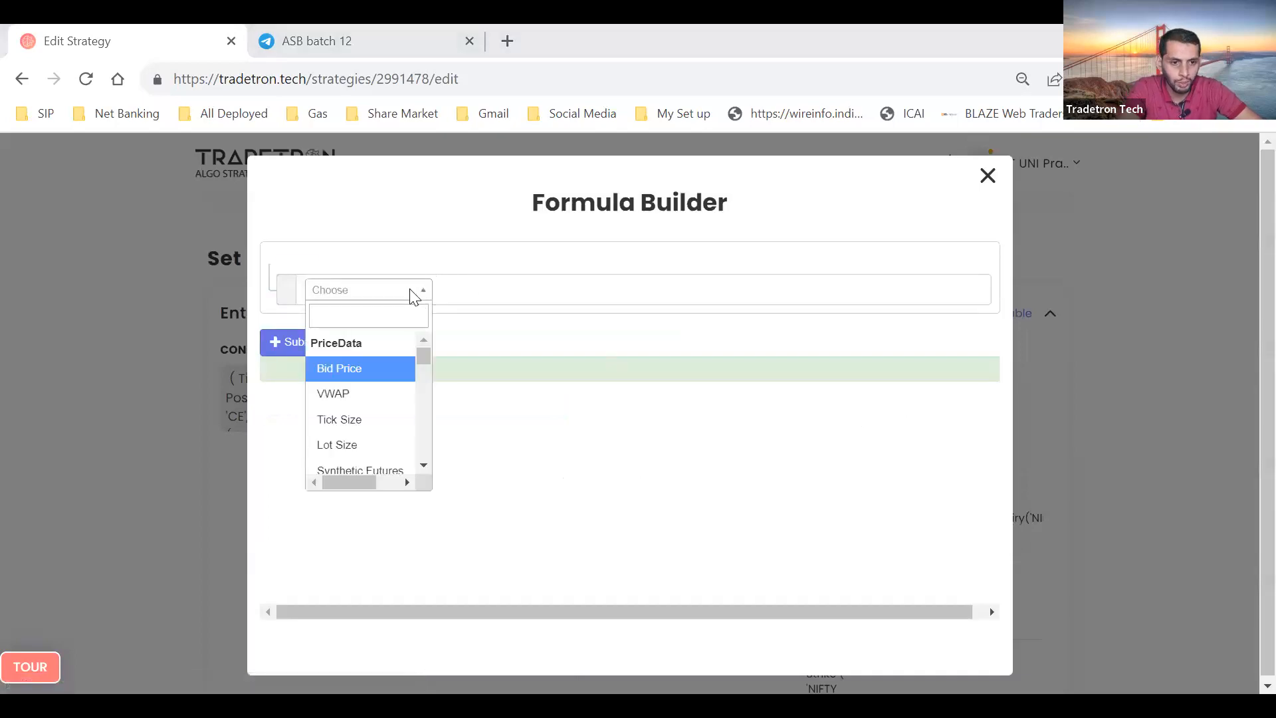
text(math)
key(Return)
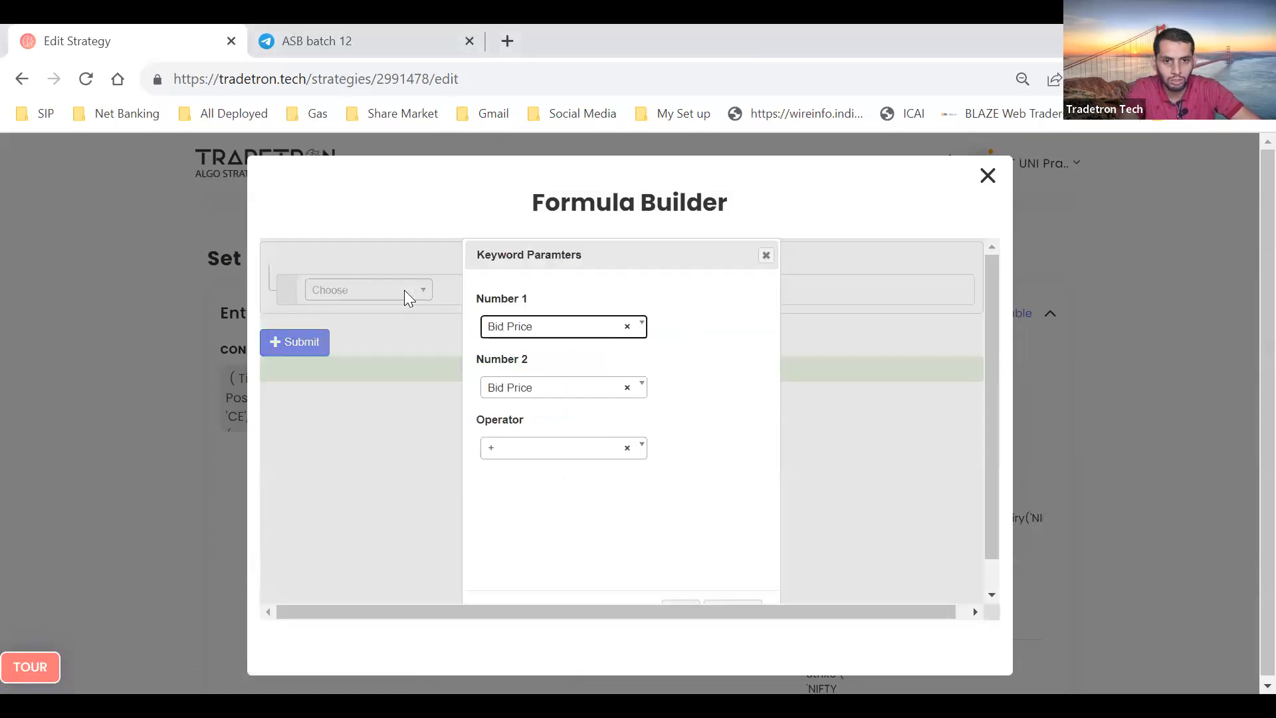
Set both numbers of the math operation to Traded Instrument with the + operator and confirm the keyword parameters
click(537, 338)
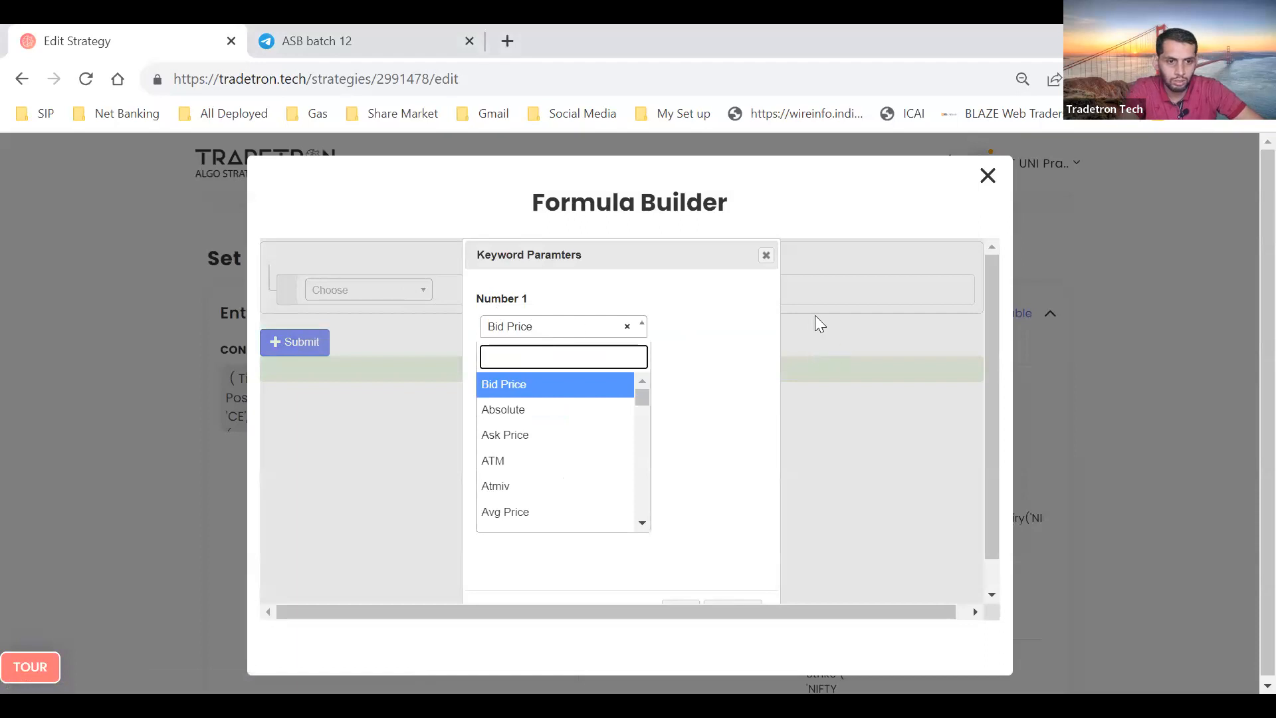
click(815, 315)
click(559, 329)
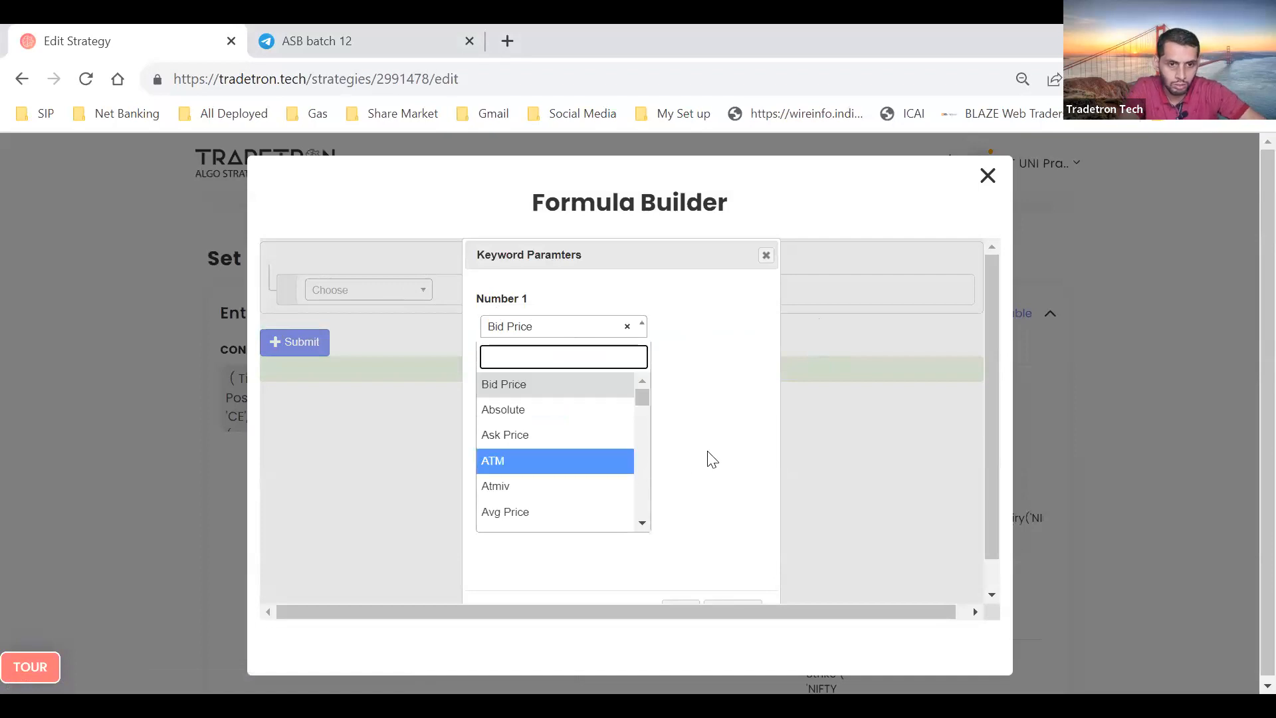
click(708, 458)
click(573, 329)
text(t)
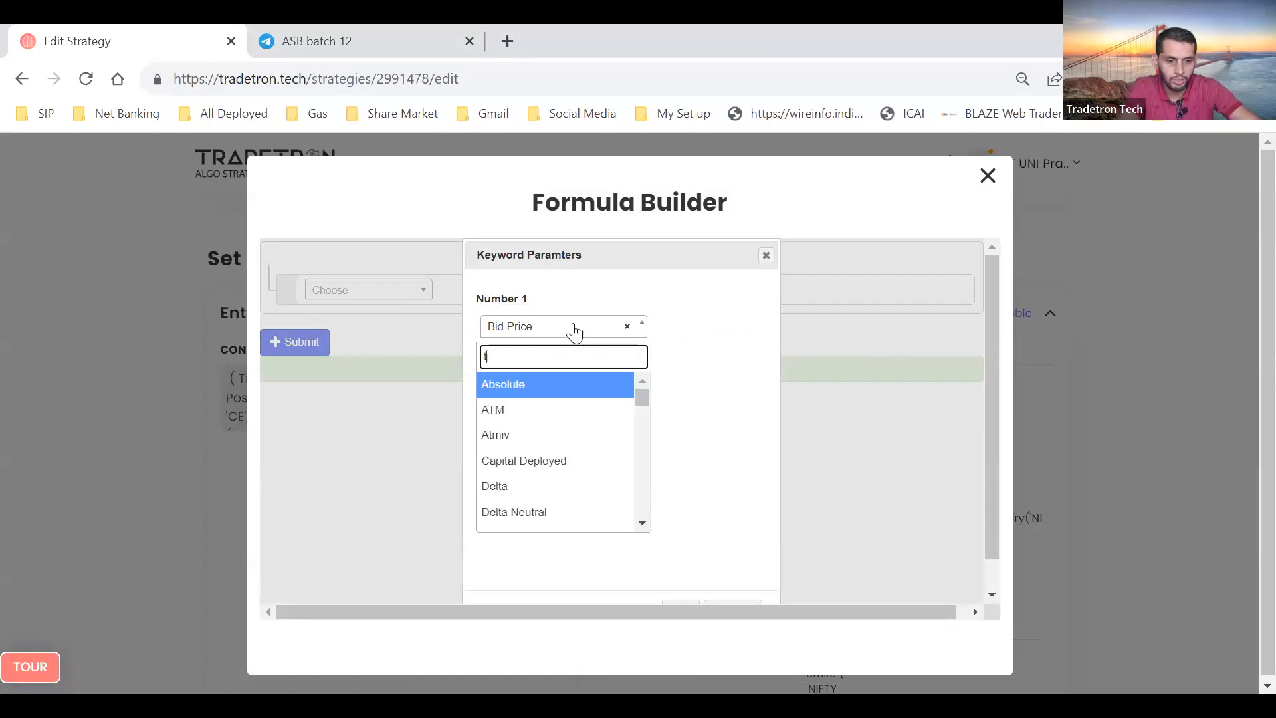
text(rade)
key(Return)
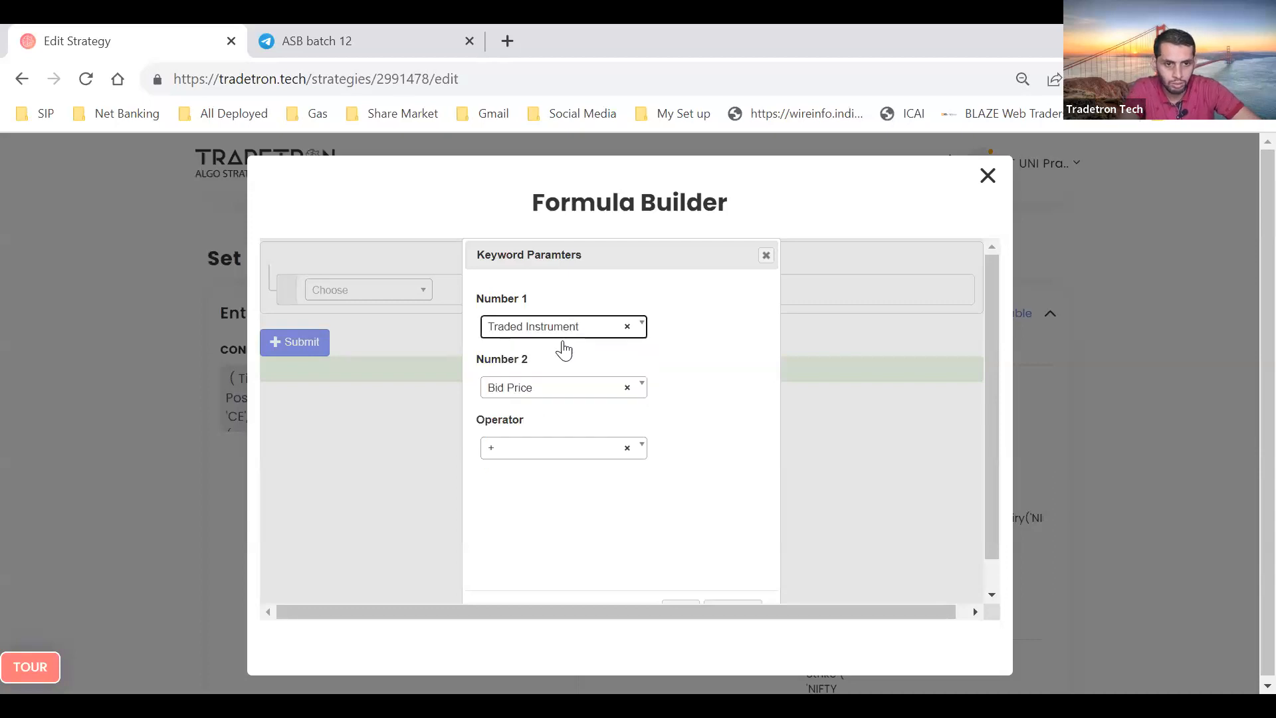
click(535, 395)
text(trade)
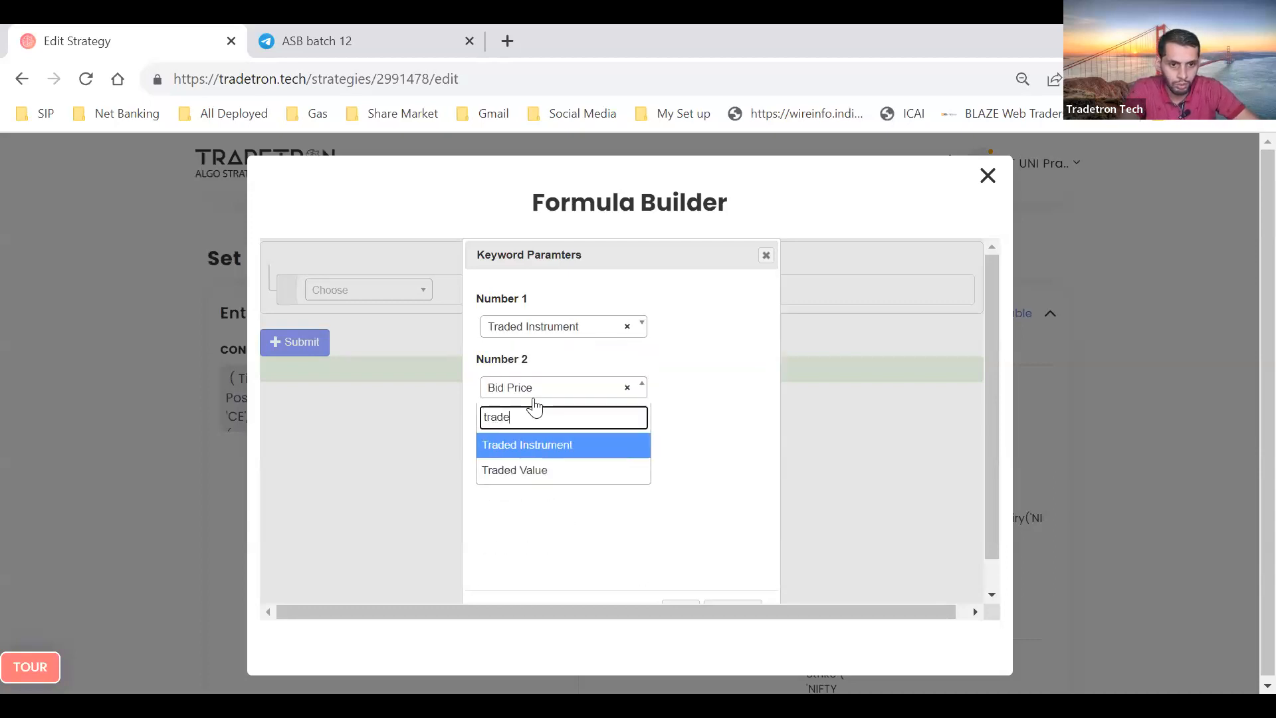
key(Return)
scroll(525, 475, down, 1)
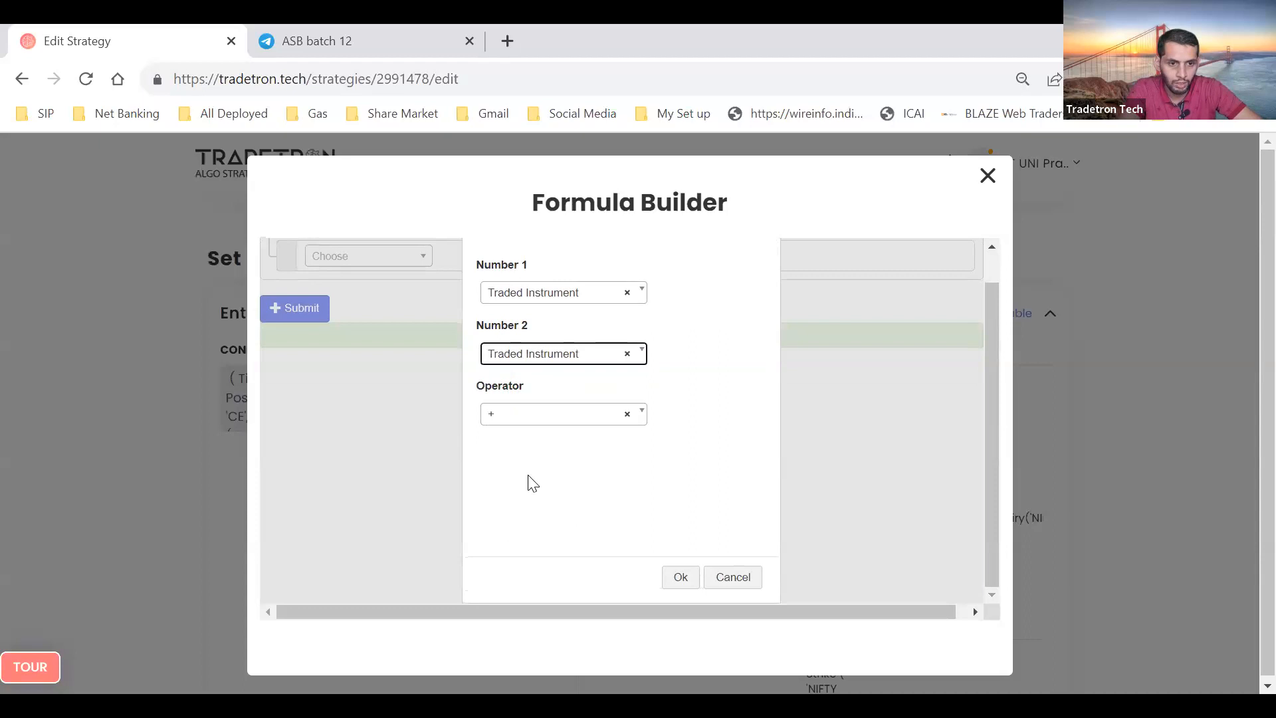
click(679, 587)
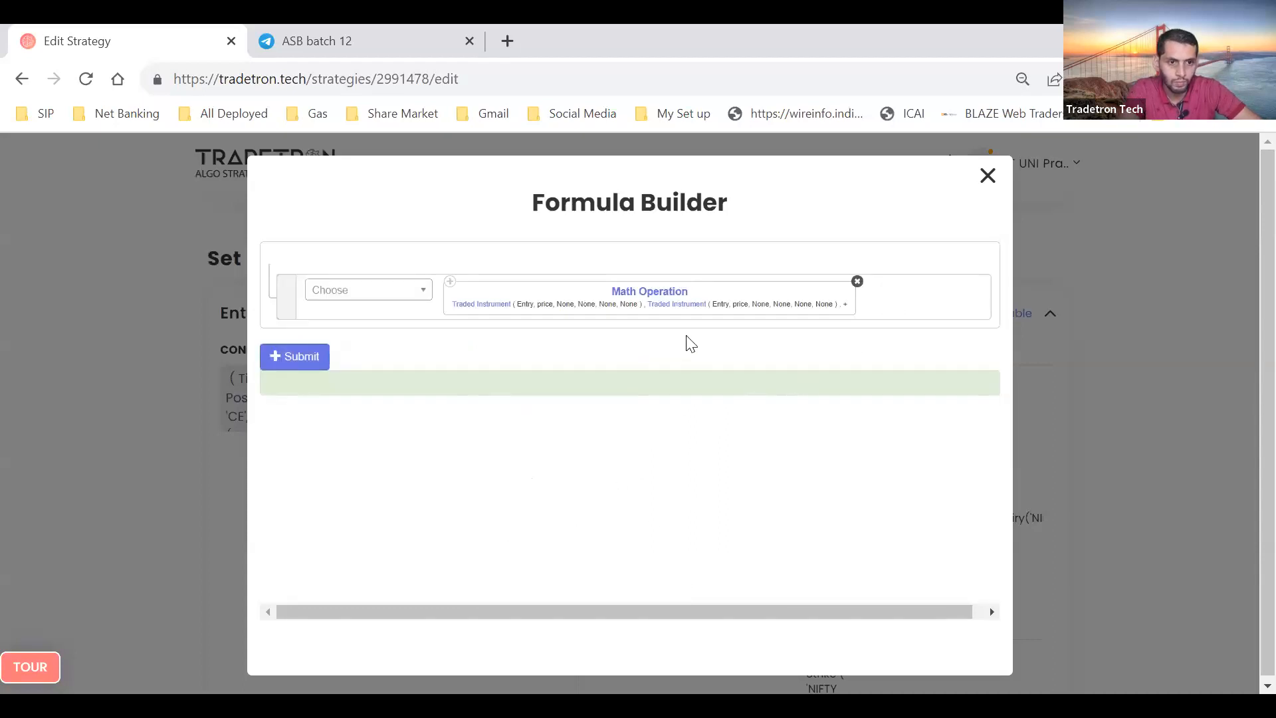
Configure the first Traded Instrument with underlying NIFTY BANK, set number 1, condition number 1 and leg number 1
click(473, 315)
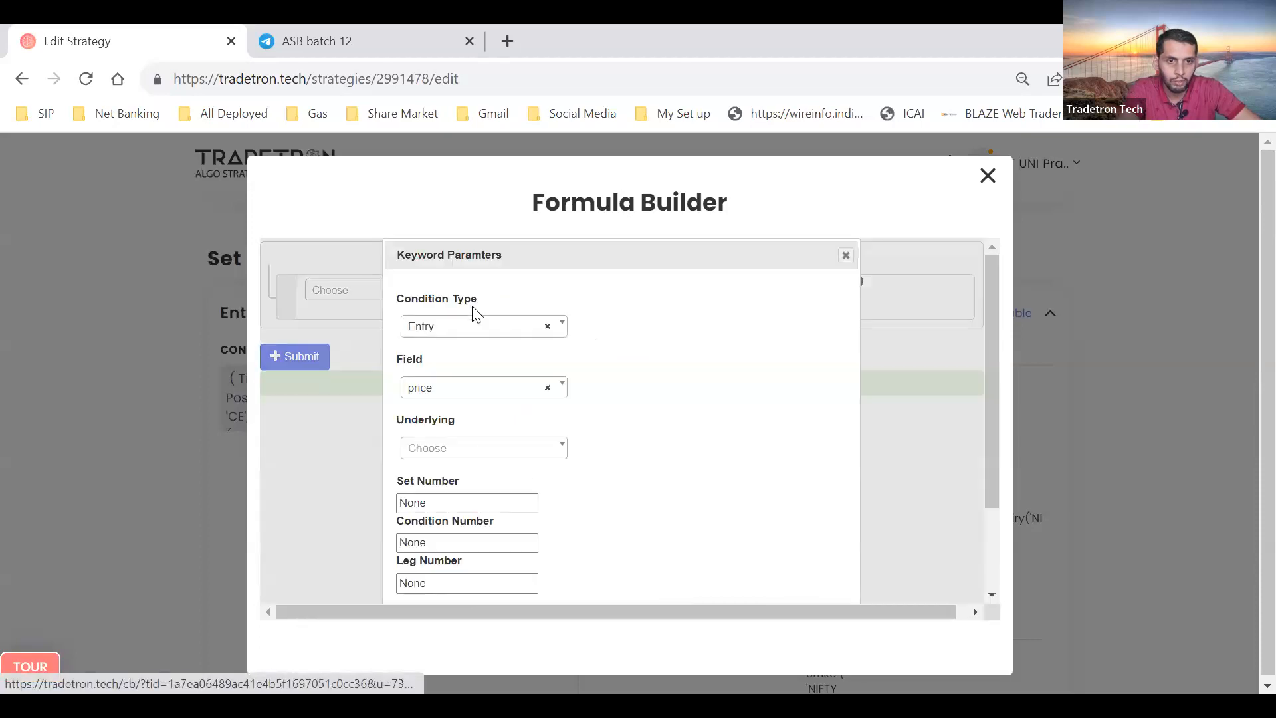
scroll(437, 422, down, 1)
click(439, 415)
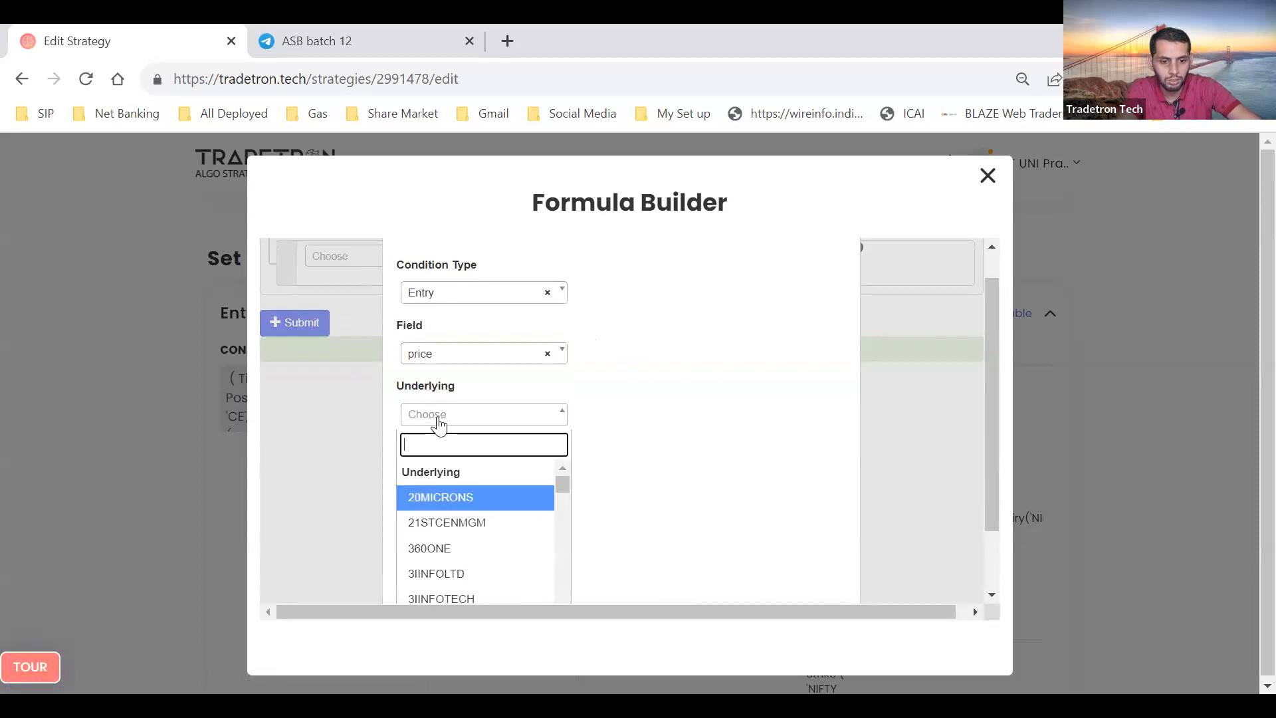
text(nifty)
key(Down)
key(Return)
key(Tab)
text(1)
key(Tab)
text(1)
key(Tab)
text(1)
scroll(441, 425, down, 2)
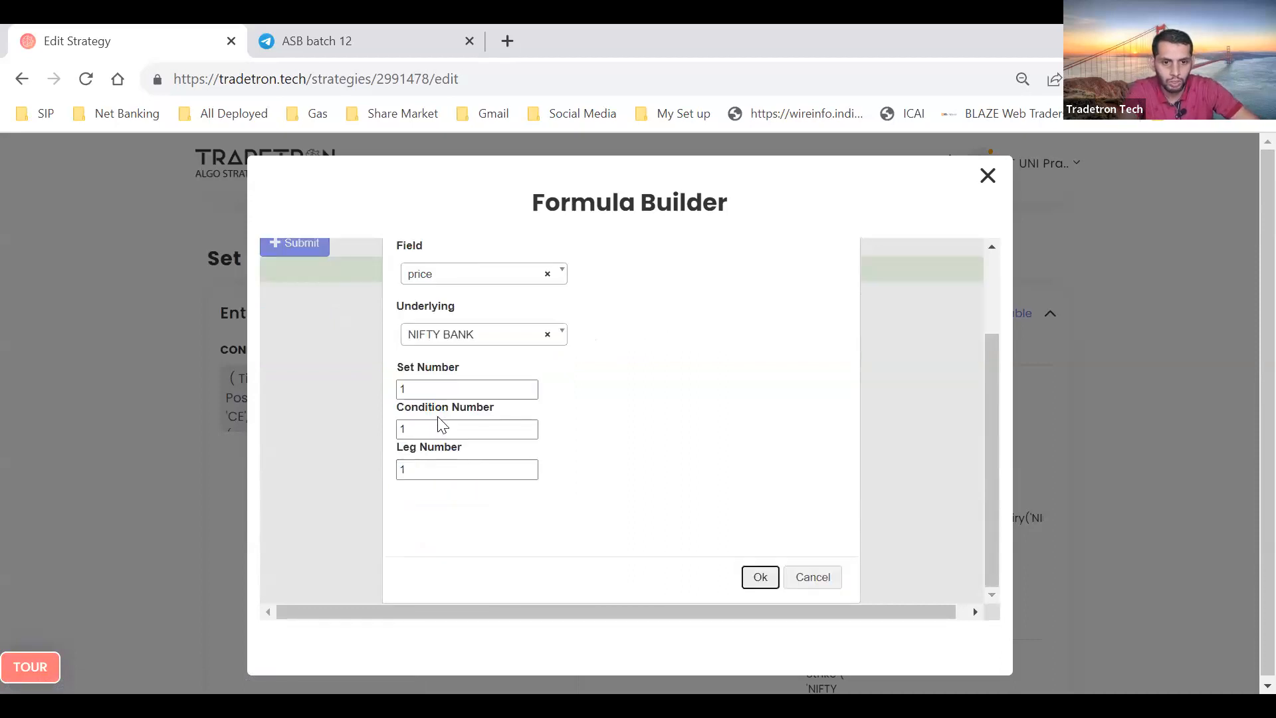
key(Return)
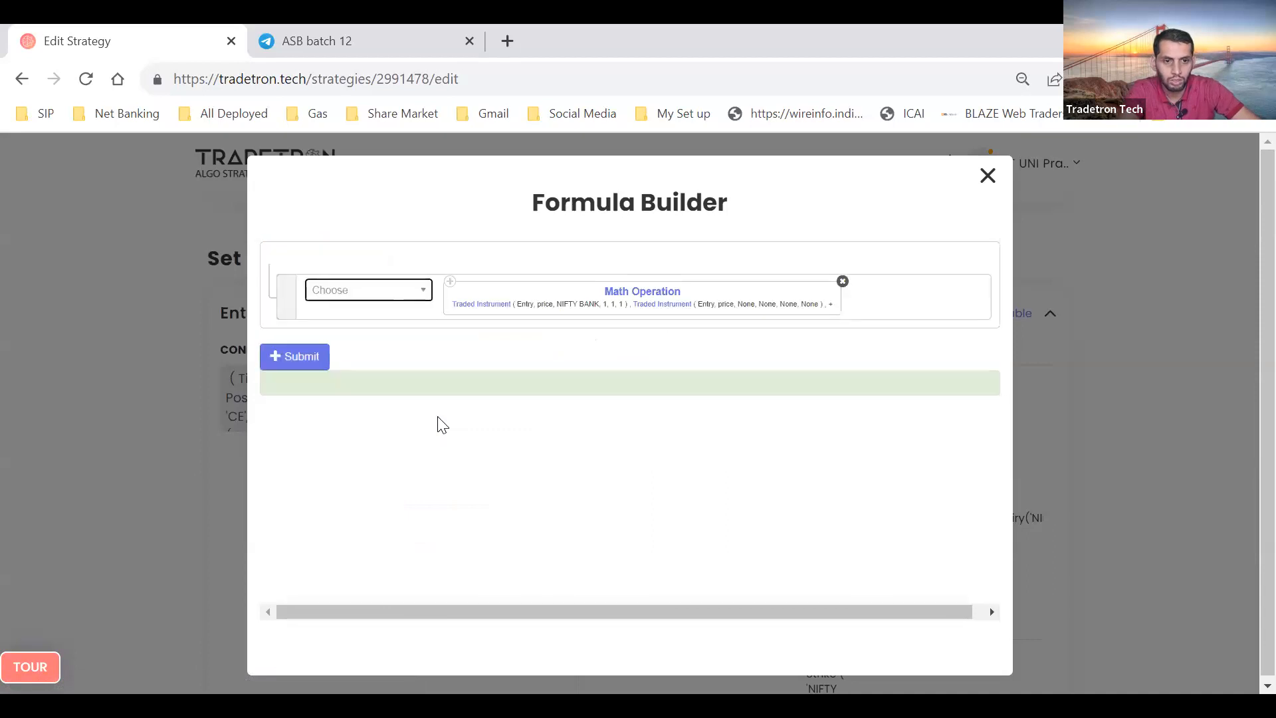
Configure the second Traded Instrument with underlying NIFTY BANK, set number 1, condition number 1 and leg number 2
click(670, 309)
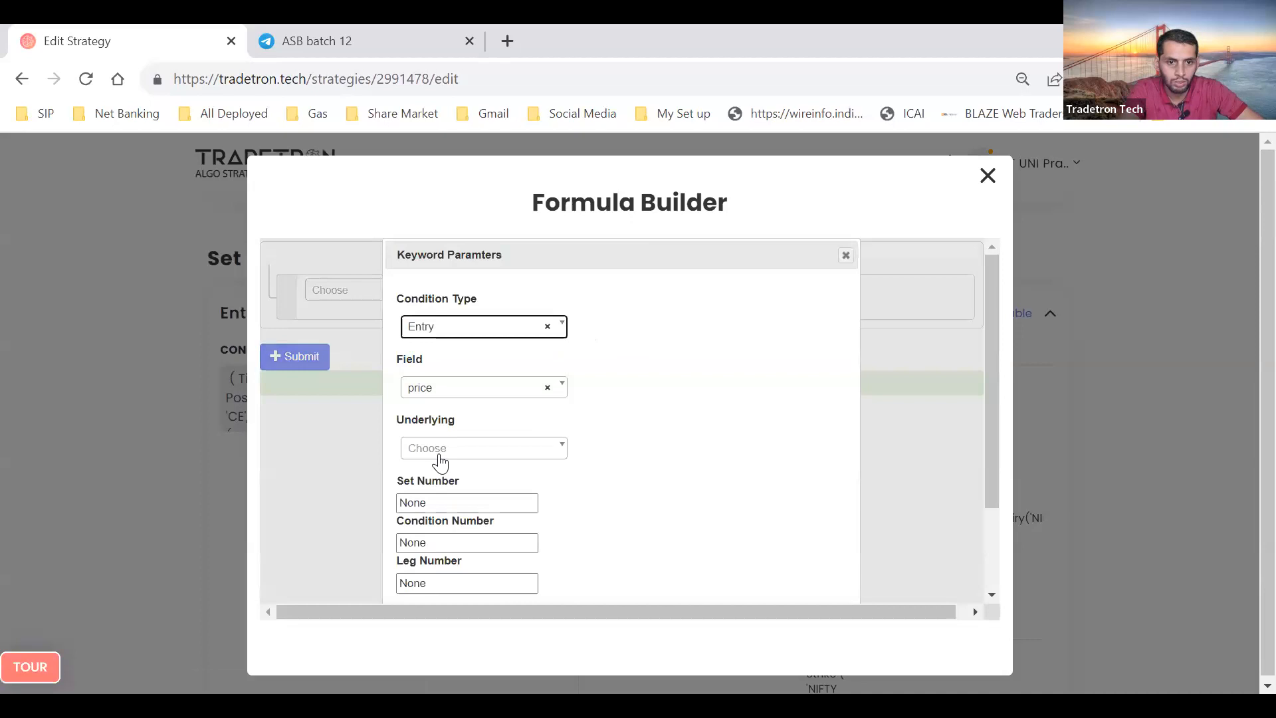
click(440, 450)
text(nifty)
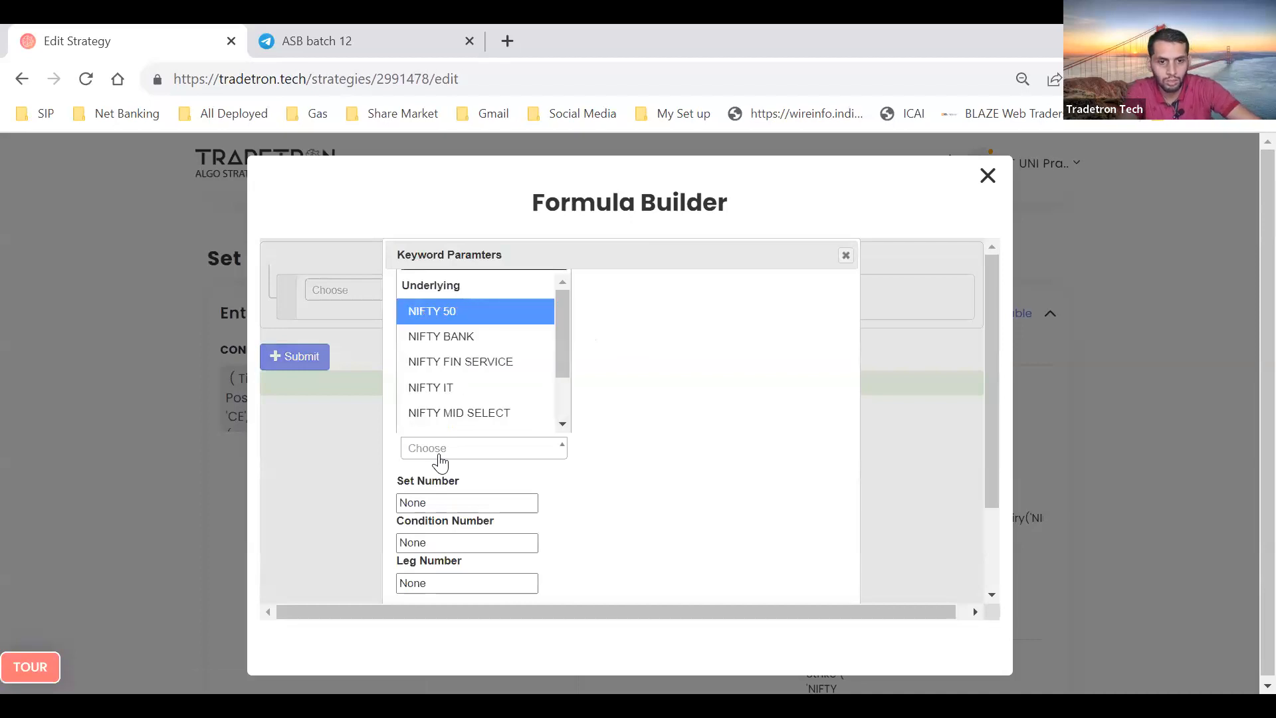
key(Down)
key(Return)
key(Tab)
text(1)
key(Tab)
text(1)
key(Tab)
text(1)
scroll(442, 464, down, 2)
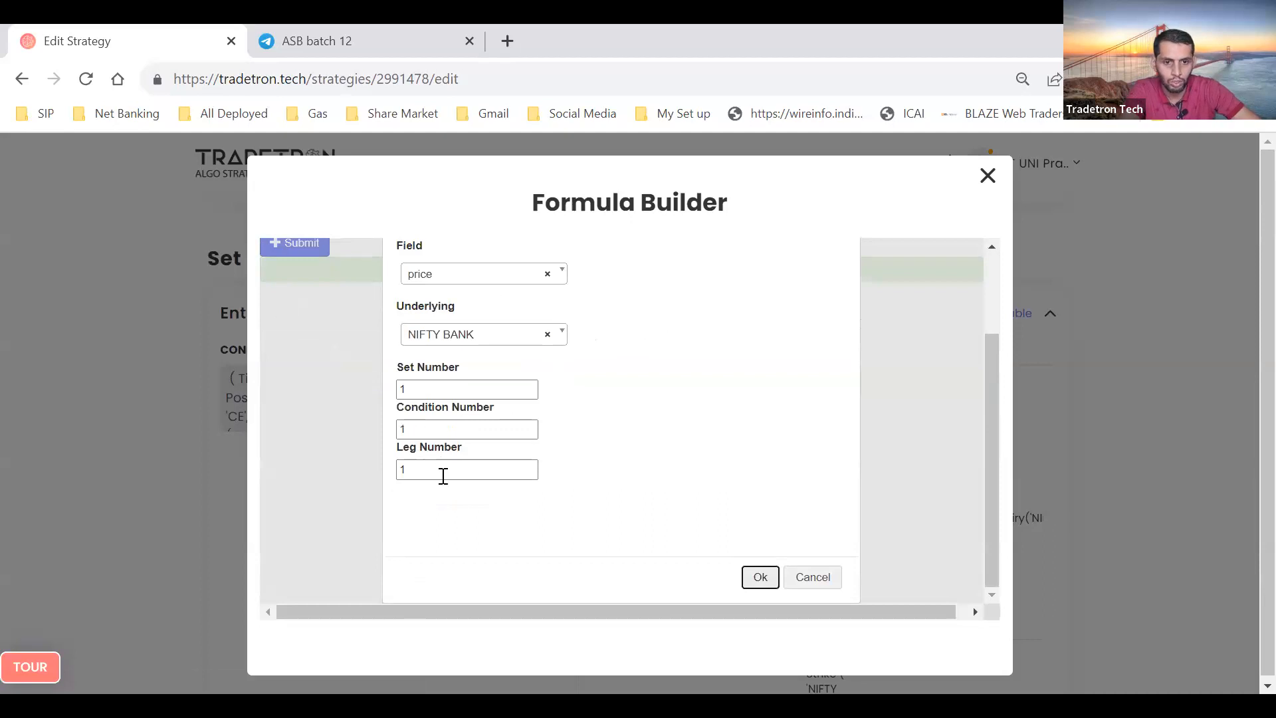
click(444, 476)
key(Tab)
key(Return)
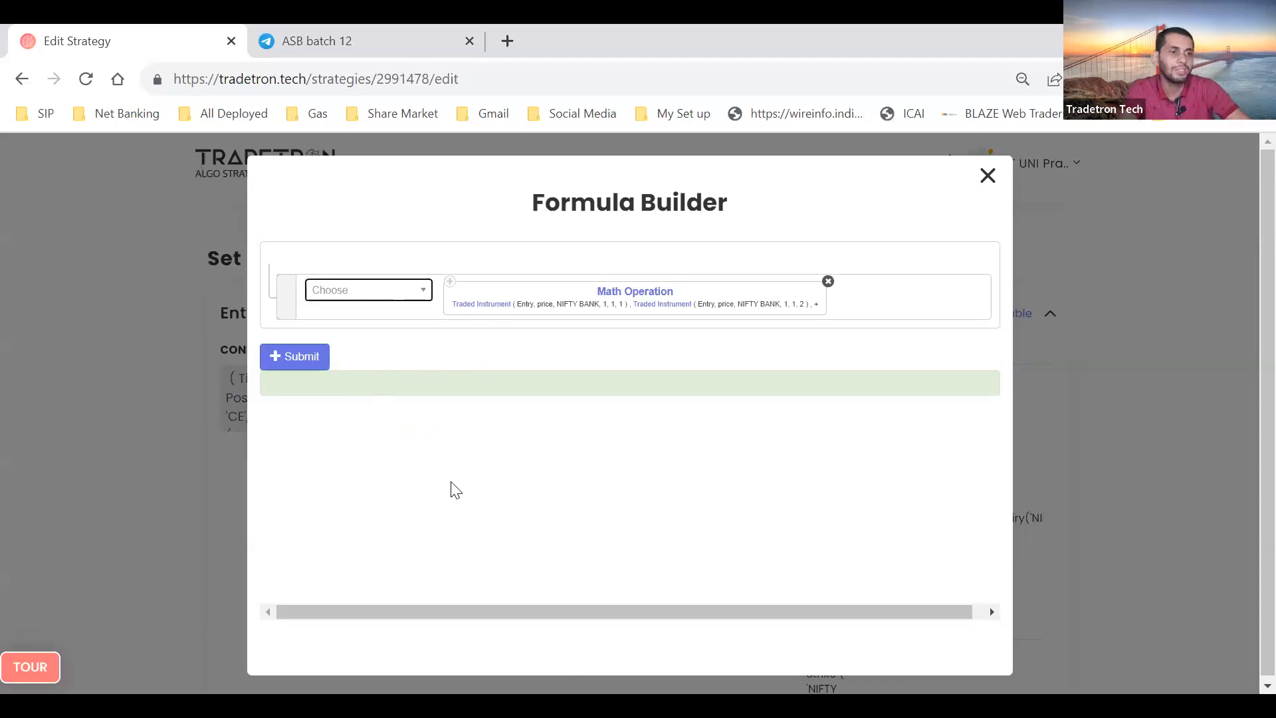
Multiply the math operation by the number 0.10, submit the formula and close the formula builder
click(360, 299)
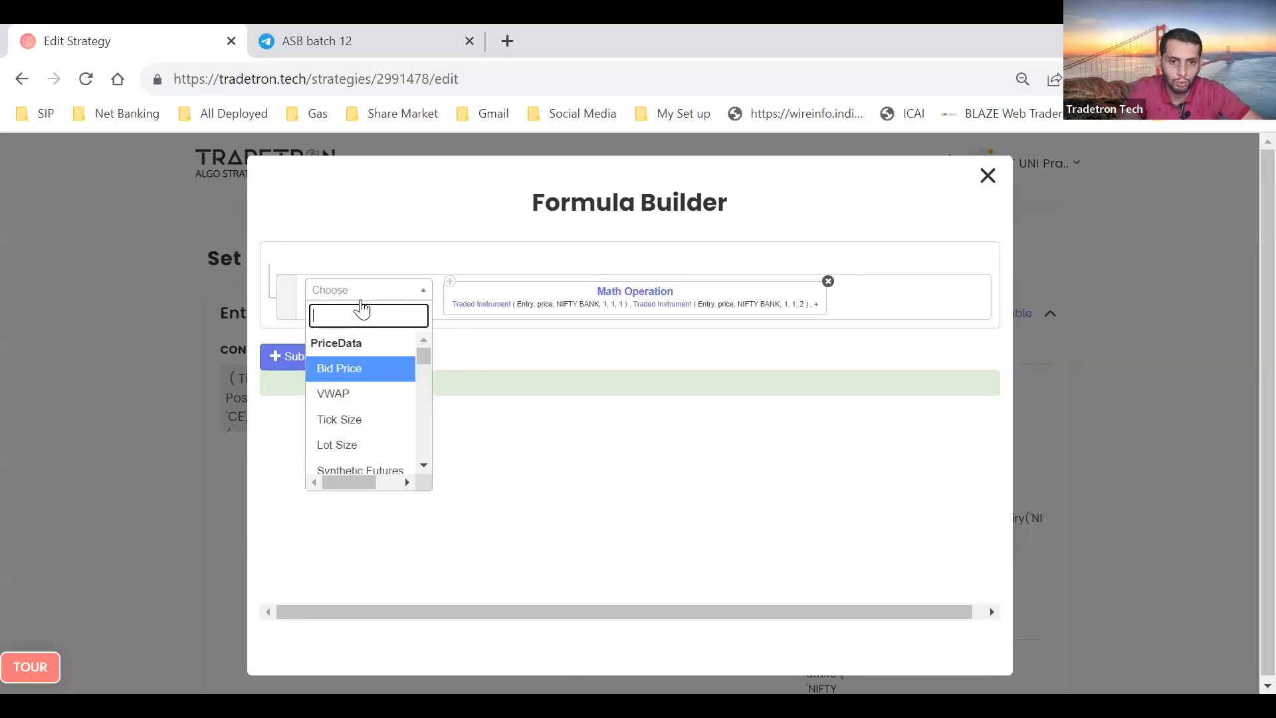
text(>)
key(Return)
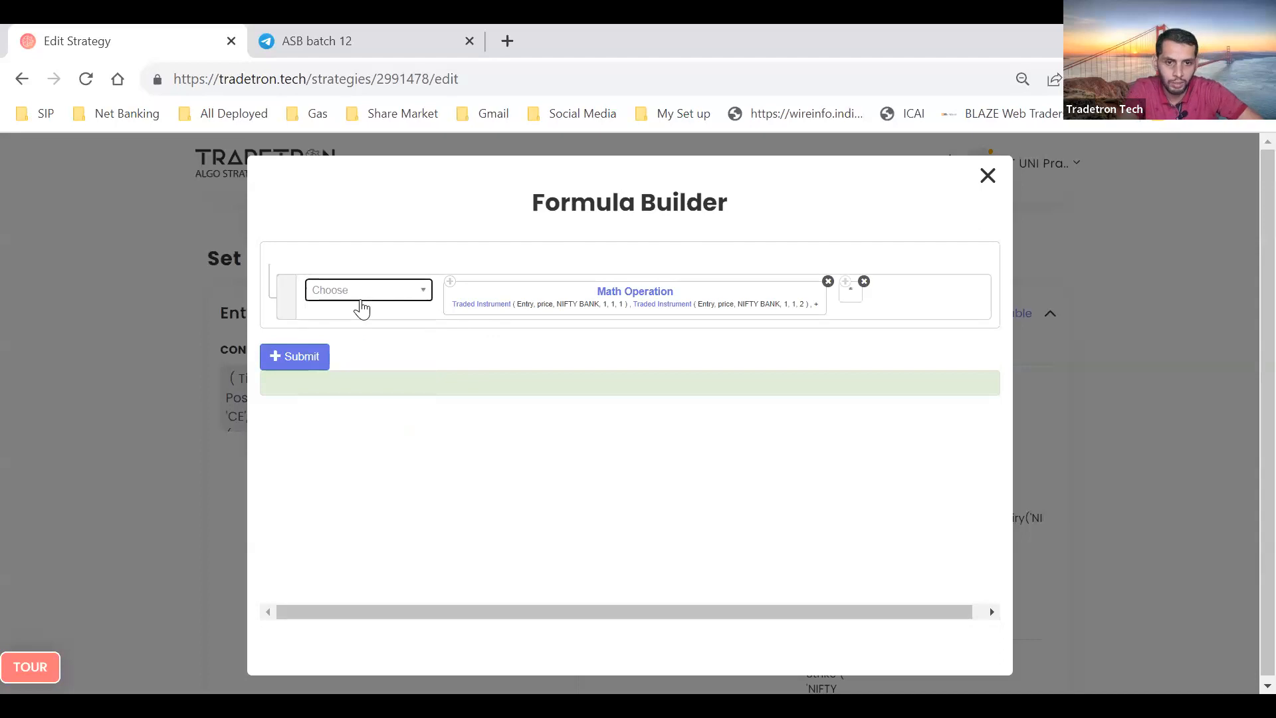
click(380, 296)
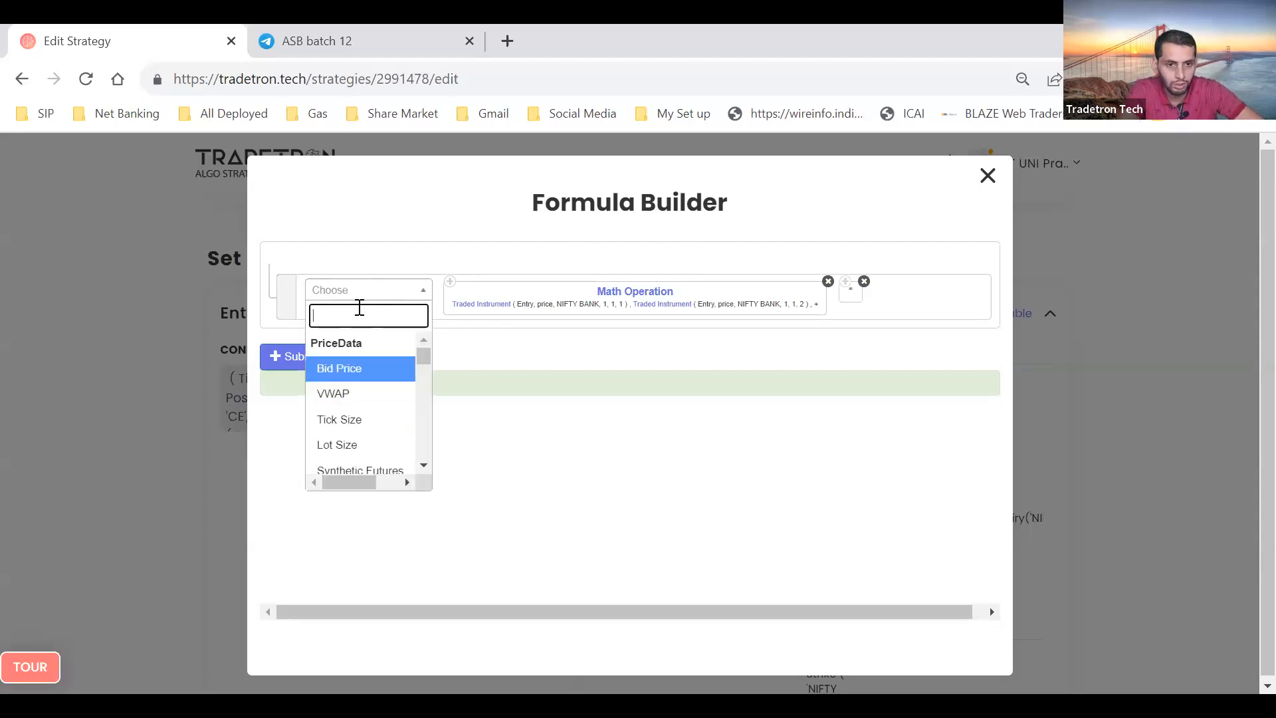
text(number)
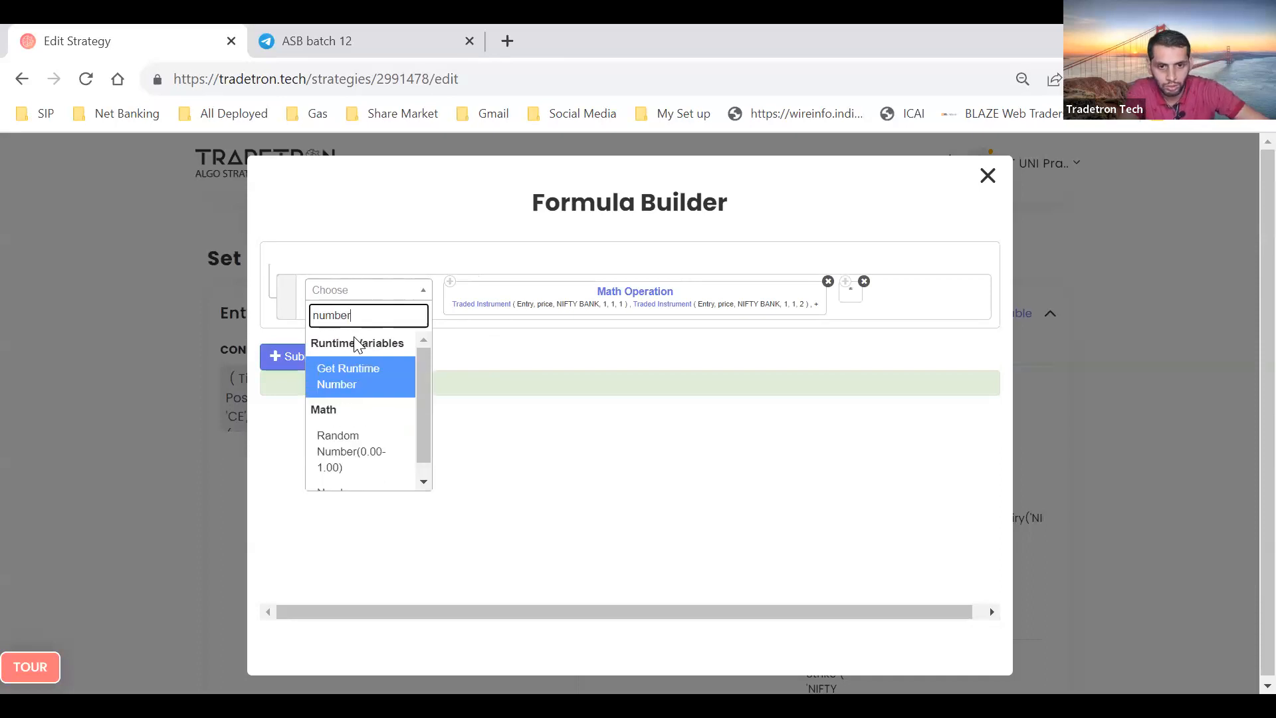
key(Down)
key(Down)
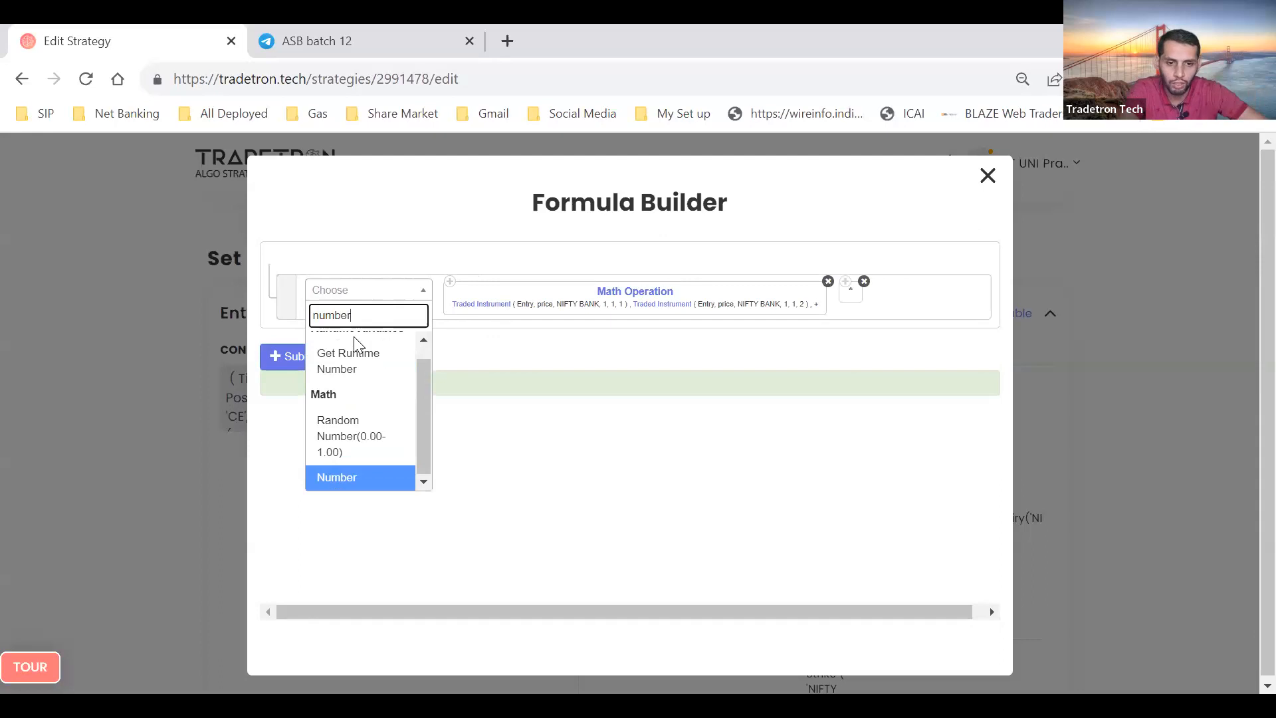
click(352, 476)
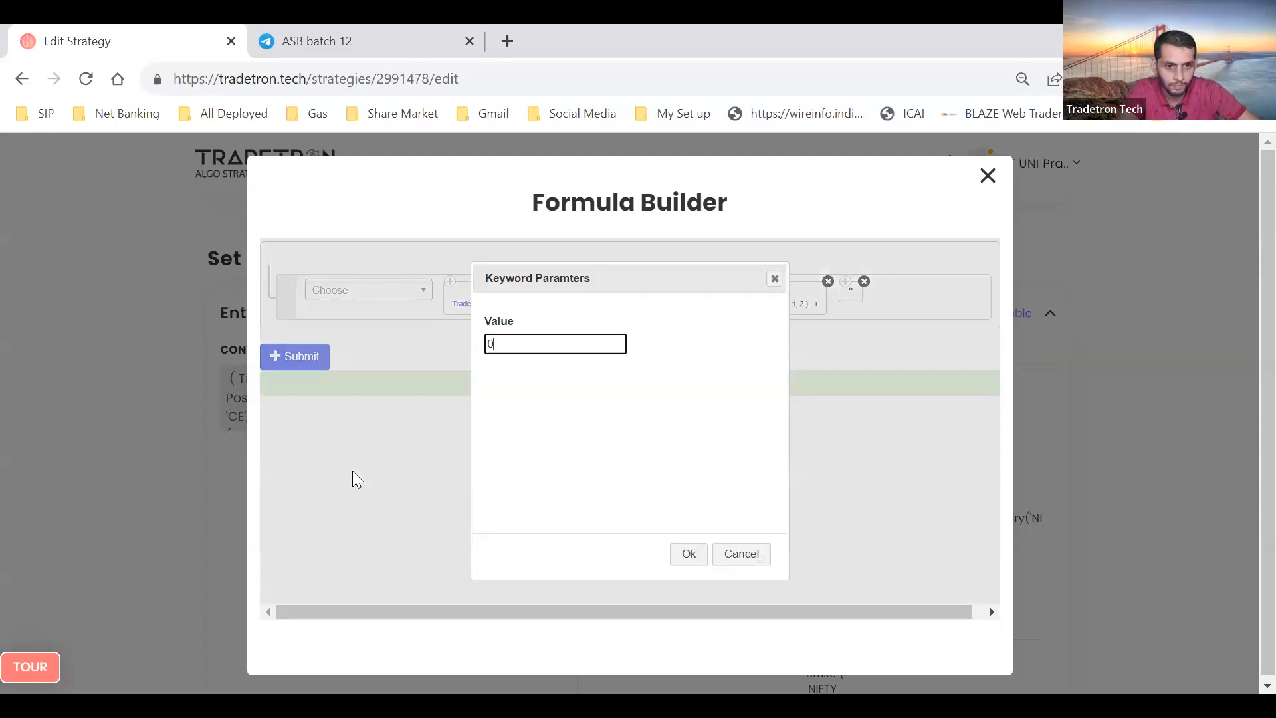
text(0.10)
key(Return)
click(293, 358)
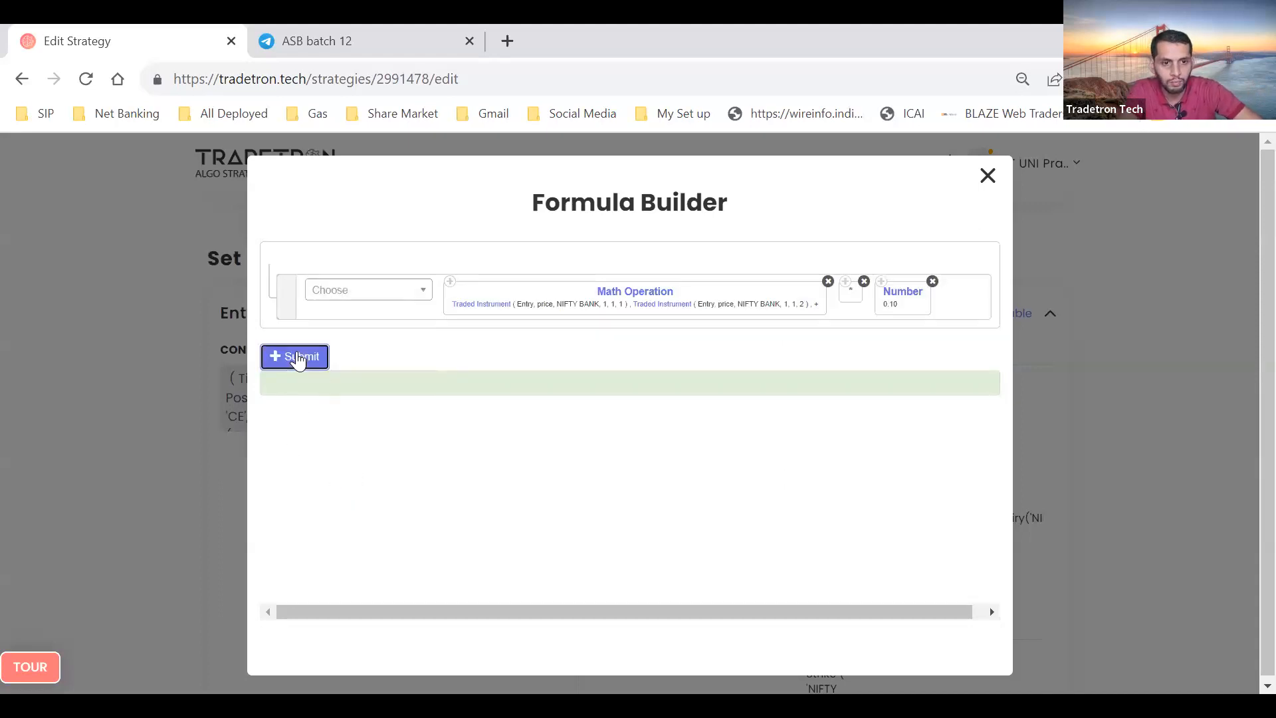
click(988, 175)
Extend the runtime variable's name to Combine_Premium_SL and save the variable
click(469, 391)
text(_SL)
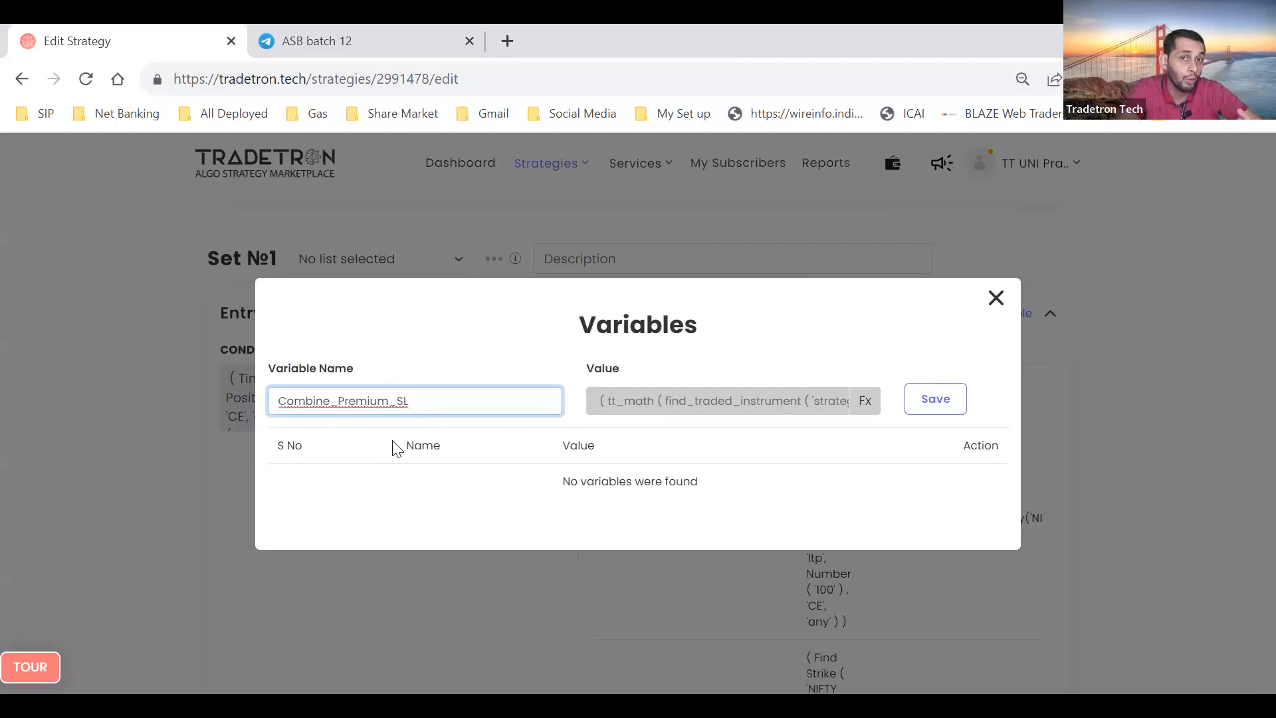
click(964, 400)
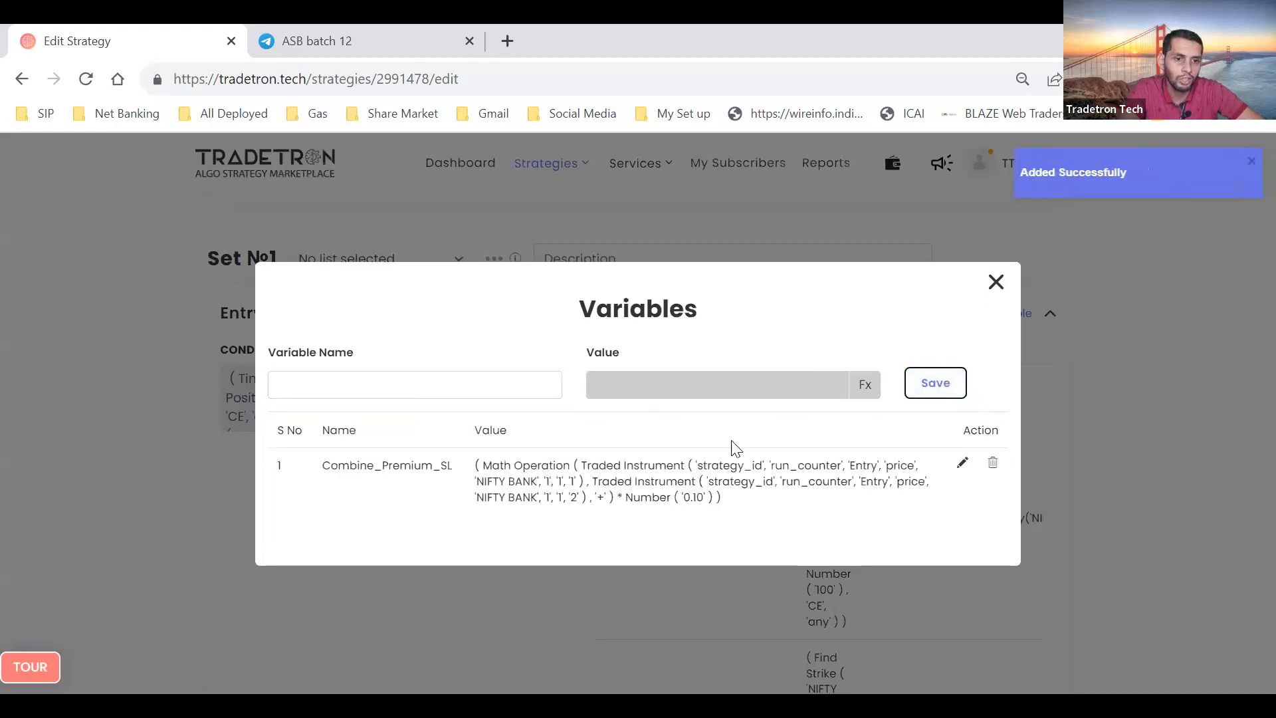
Open the Combine_Premium_SL formula for editing and handwrite the worked example [100 + 100] x 0.10 = 20 below it
click(963, 467)
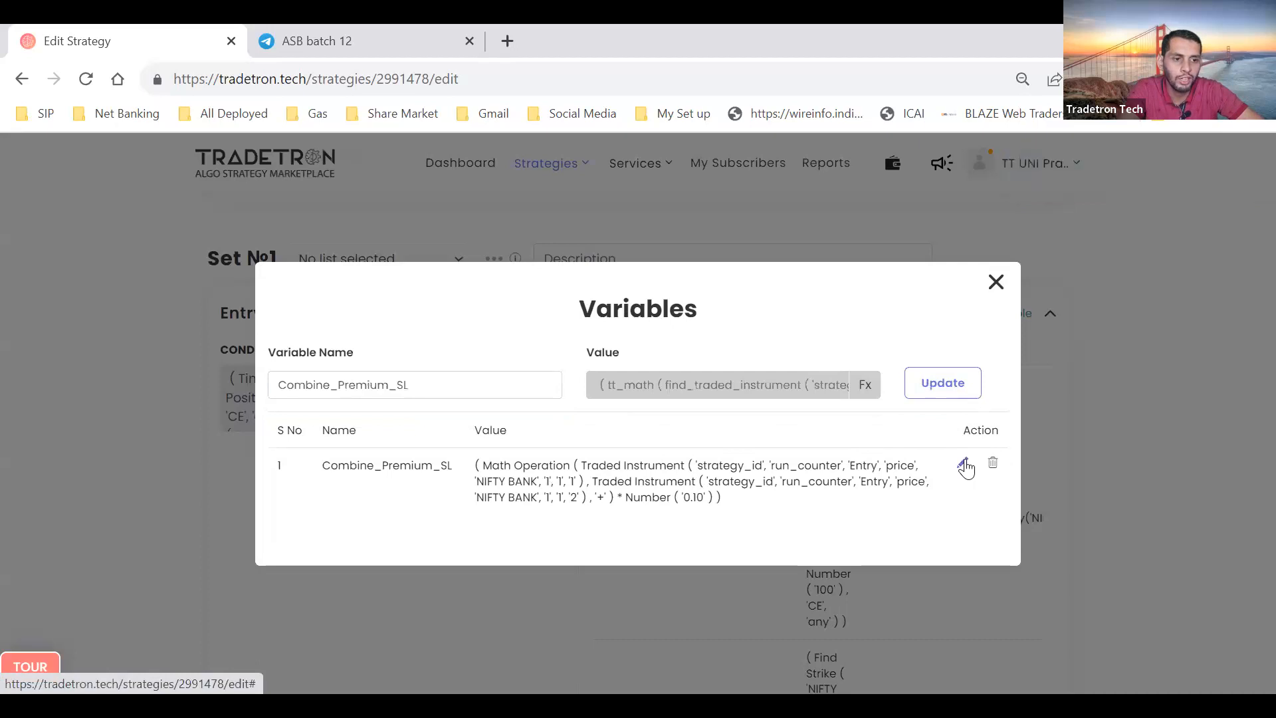
click(866, 391)
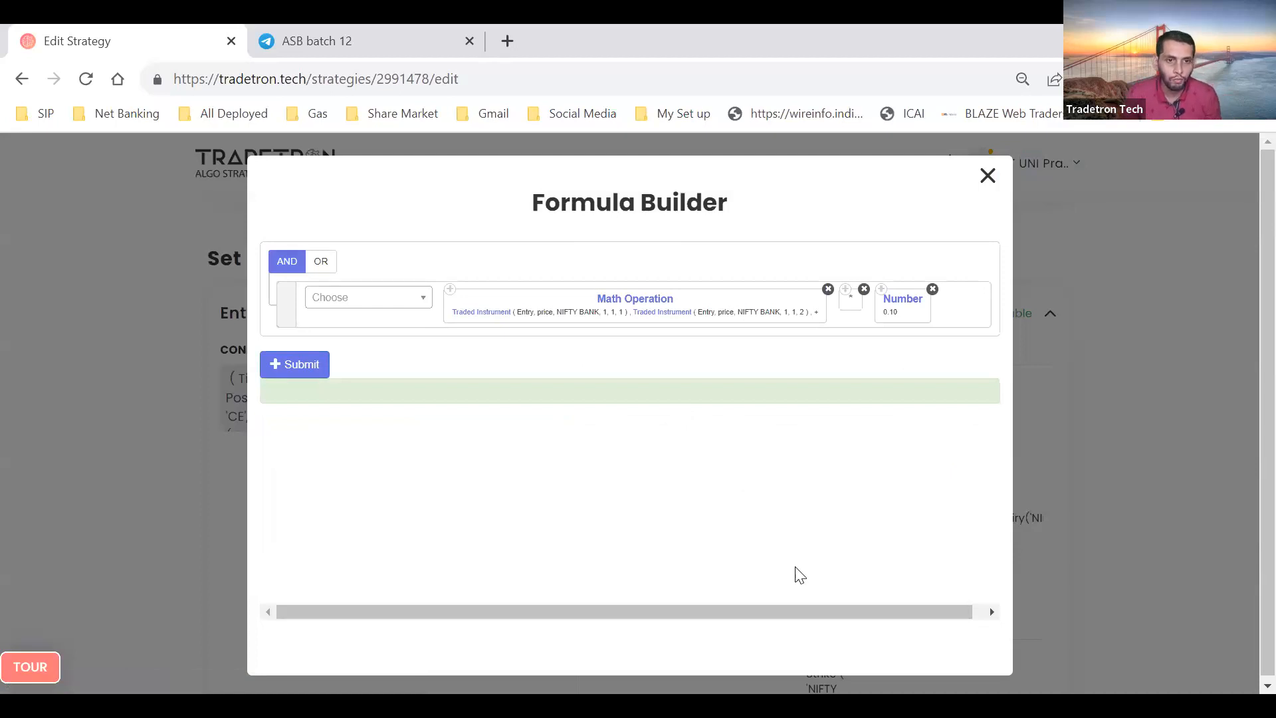
drag(489, 334, 490, 351)
drag(505, 336, 504, 337)
drag(528, 337, 574, 339)
mouse_move(566, 331)
mouse_down()
mouse_move(565, 349)
mouse_move(596, 344)
mouse_up()
drag(606, 332, 621, 353)
mouse_move(493, 322)
mouse_down()
mouse_move(503, 366)
mouse_move(553, 408)
mouse_move(579, 393)
mouse_up()
mouse_move(673, 335)
mouse_down()
mouse_move(689, 342)
mouse_move(676, 347)
mouse_move(704, 327)
mouse_up()
drag(722, 333, 734, 338)
drag(744, 323, 743, 324)
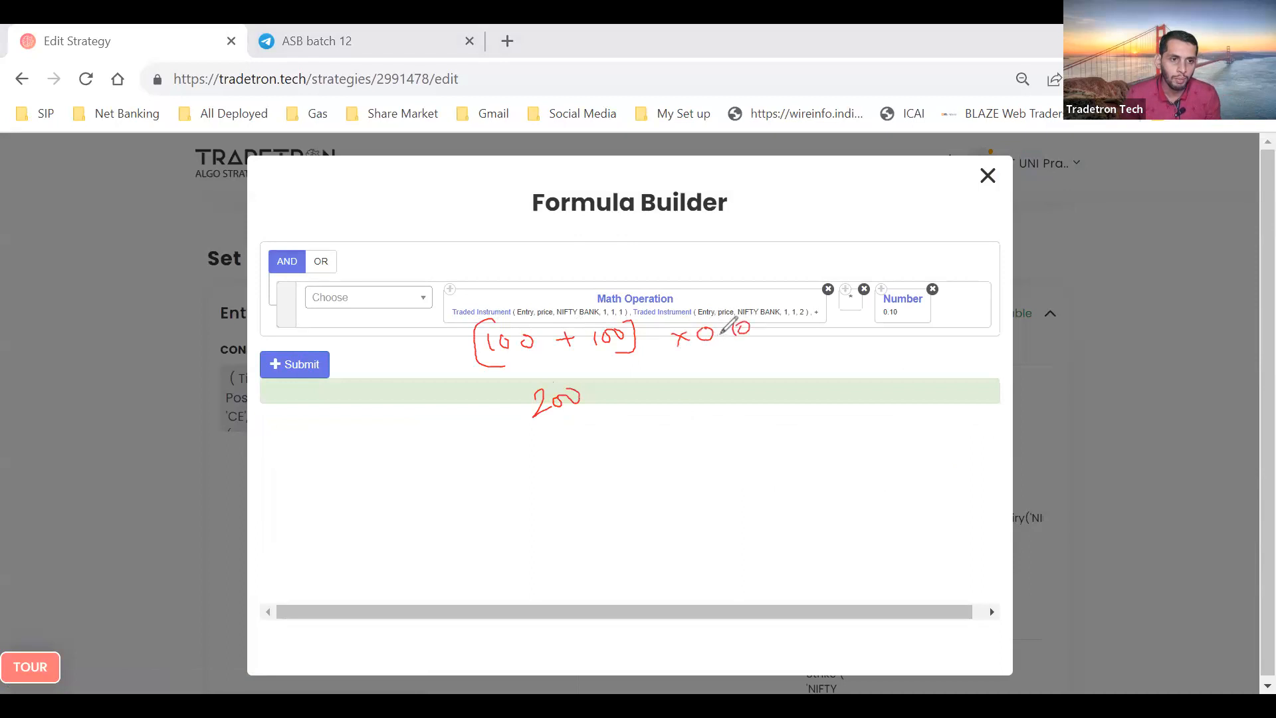
mouse_move(621, 387)
mouse_down()
mouse_move(640, 390)
mouse_move(624, 399)
mouse_up()
drag(673, 380, 713, 381)
drag(773, 391, 791, 388)
mouse_move(773, 399)
mouse_down()
mouse_move(871, 392)
mouse_move(881, 376)
mouse_up()
mouse_move(871, 360)
mouse_down()
mouse_move(864, 407)
mouse_move(911, 372)
mouse_up()
mouse_move(879, 415)
mouse_down()
mouse_move(878, 437)
mouse_move(865, 421)
mouse_up()
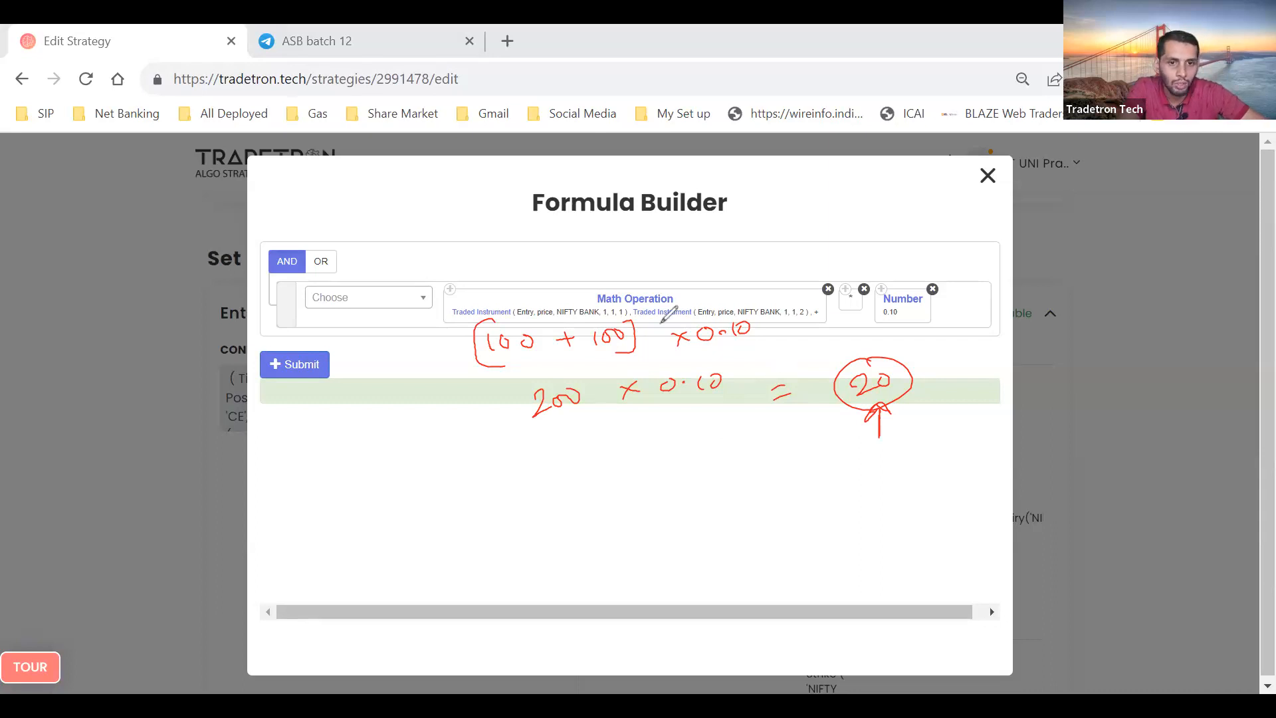
Erase the handwritten annotations and close the formula builder and the variables dialog without updating
key(e)
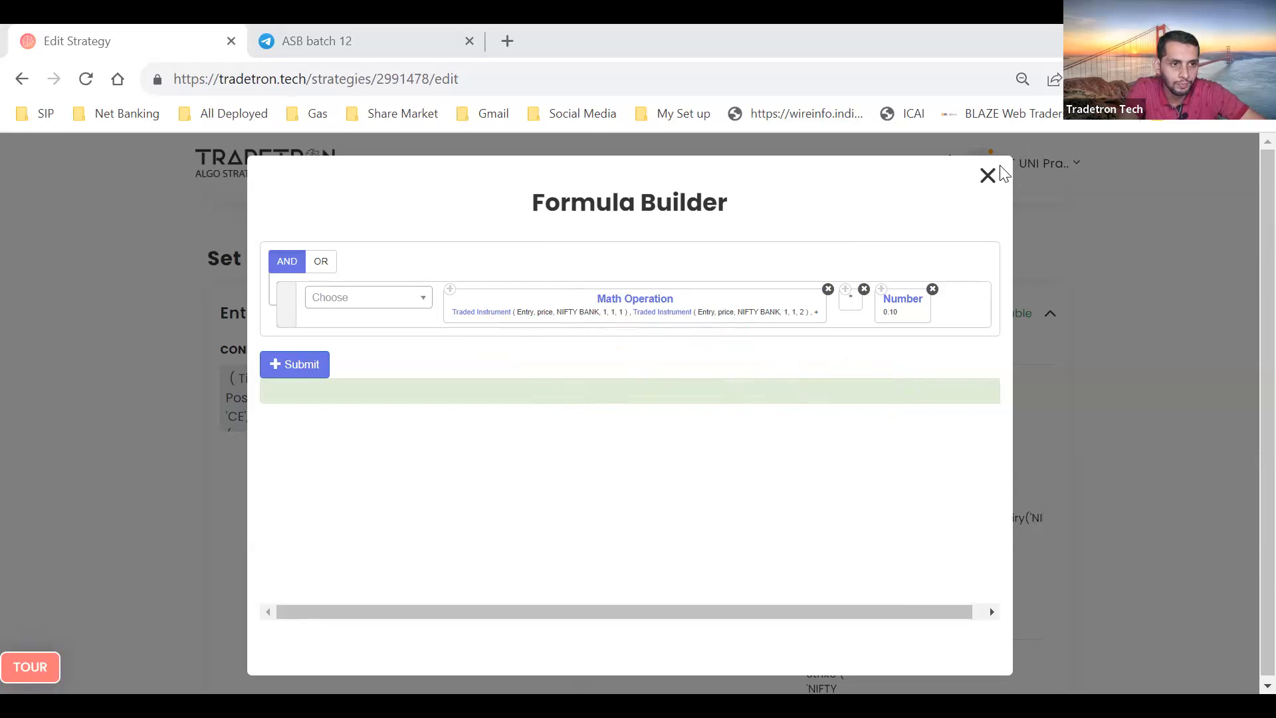
click(993, 186)
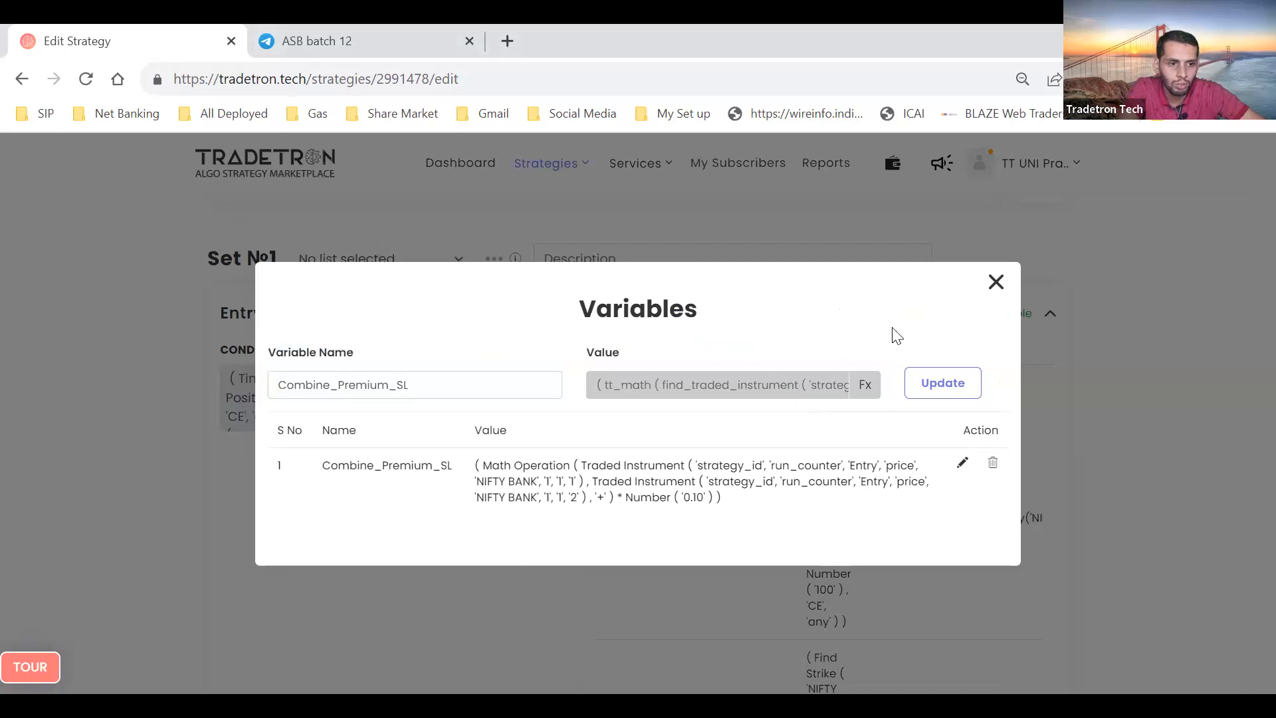
click(996, 284)
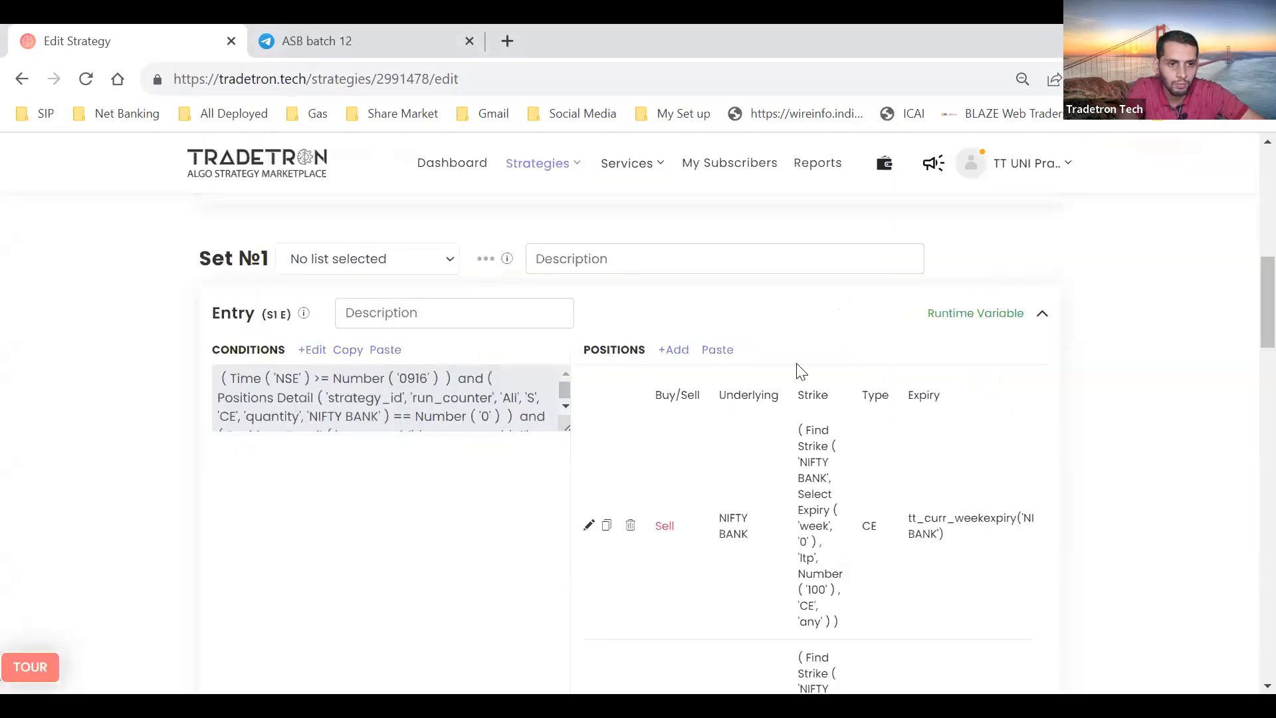
Start another runtime variable for Set 1's entry and name it SL_CE
click(960, 323)
click(498, 394)
text(SL)
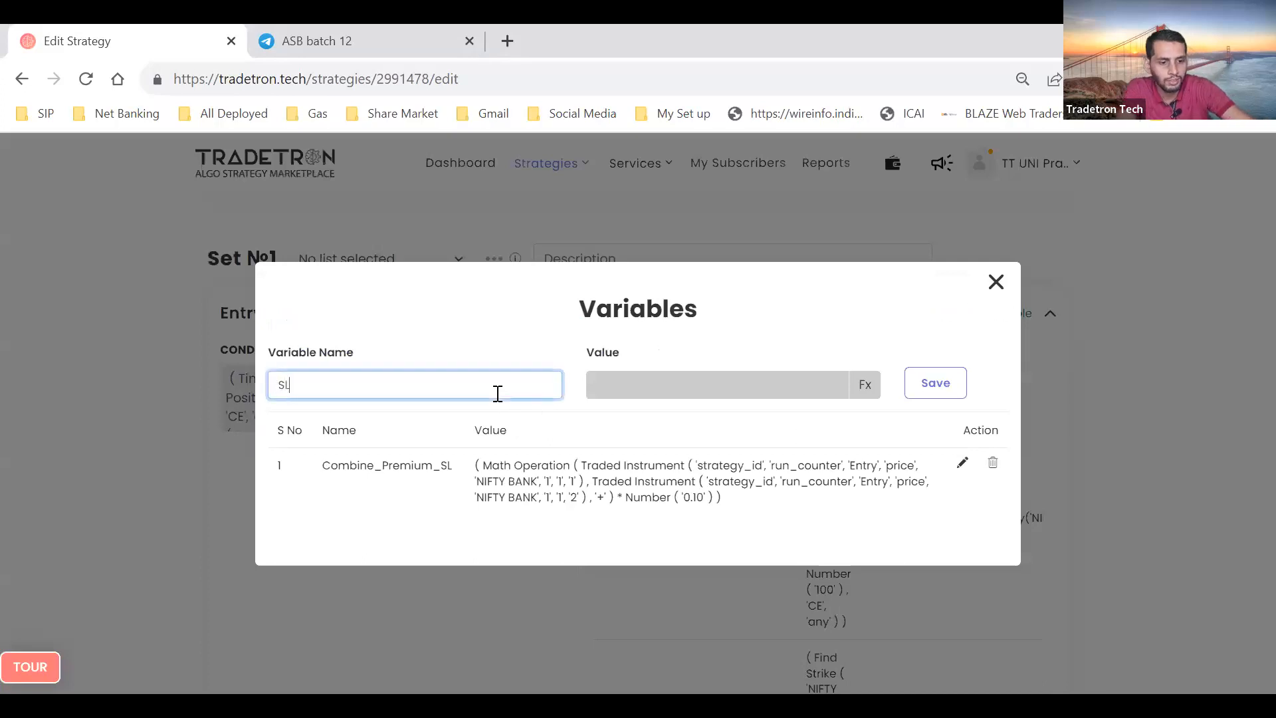
text(_CE)
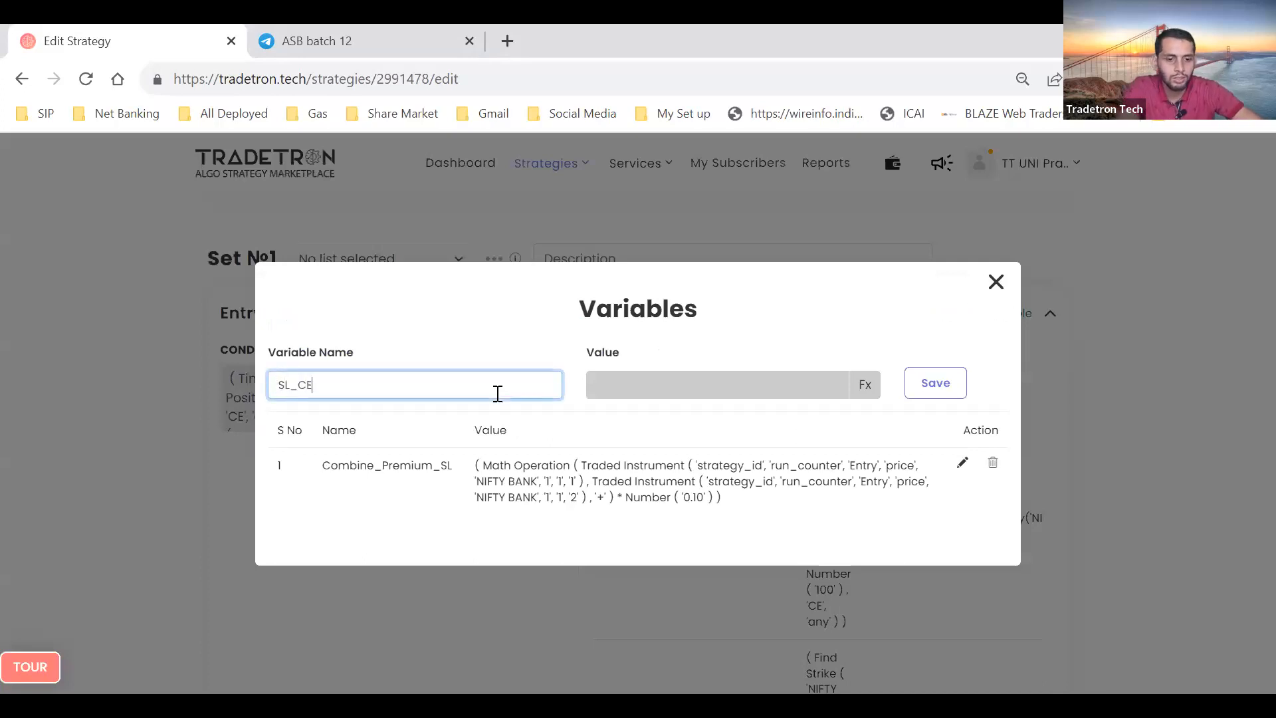
Build the SL_CE variable's formula with the Number keyword at value 0 and submit it
click(865, 386)
click(404, 288)
text(number)
key(Down)
key(Return)
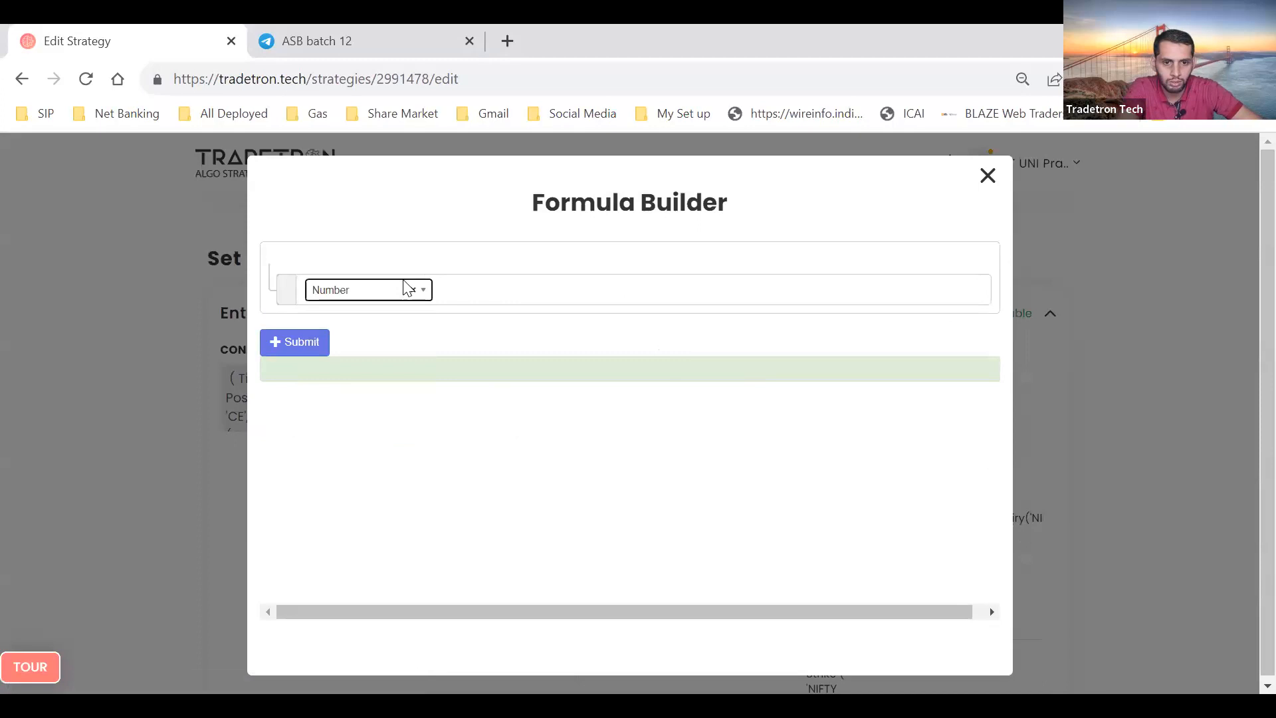
key(Return)
click(285, 358)
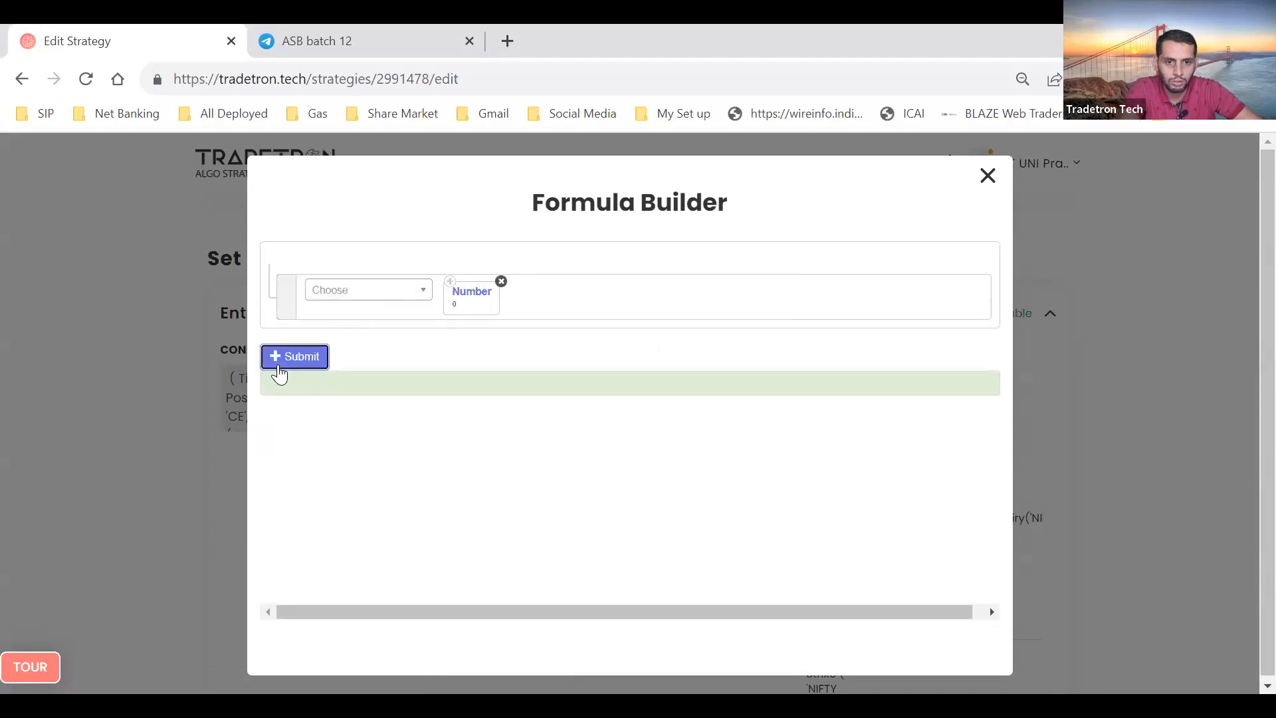
Save the SL_CE variable for Set 1's entry and name another runtime variable SL_PE
click(994, 172)
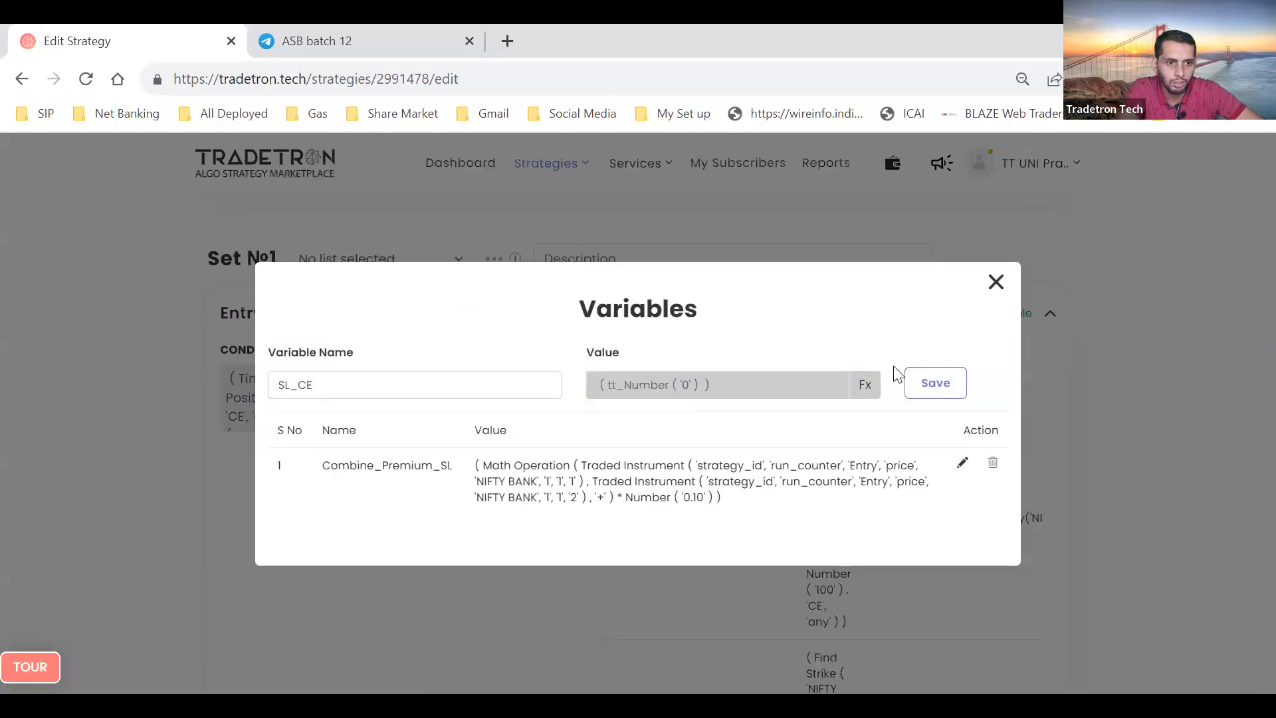
click(928, 375)
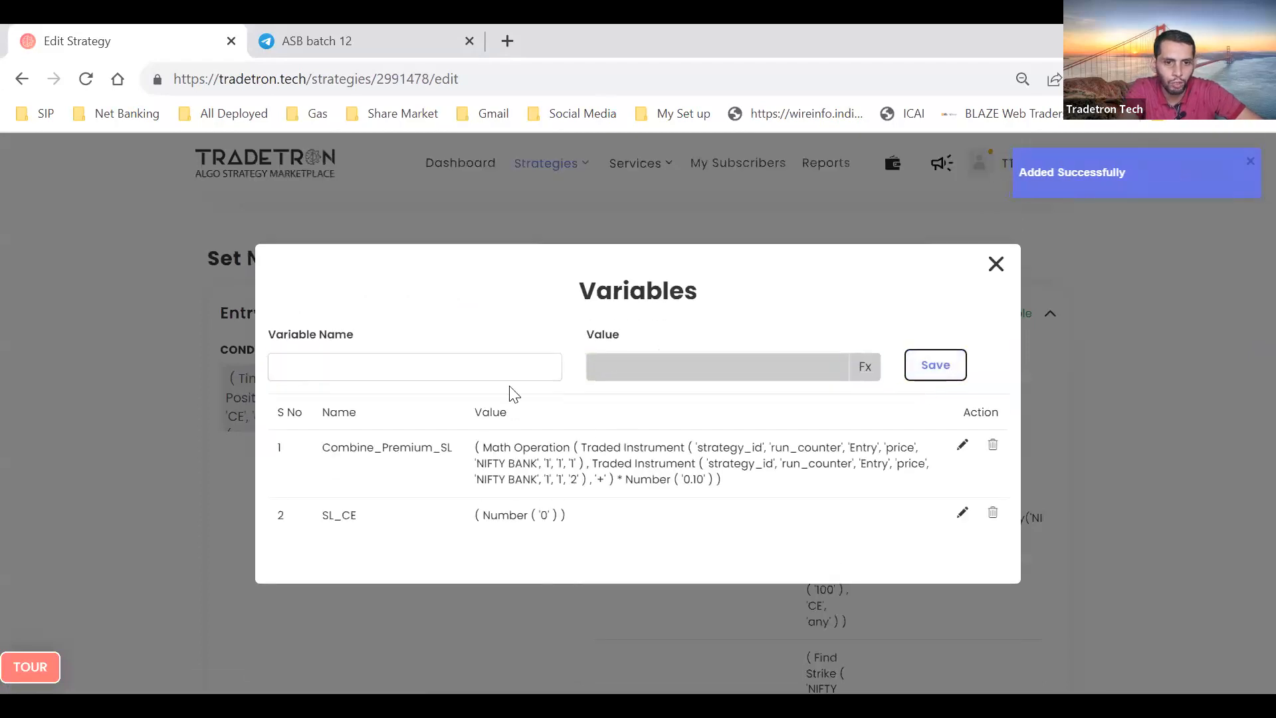
click(547, 365)
text(S)
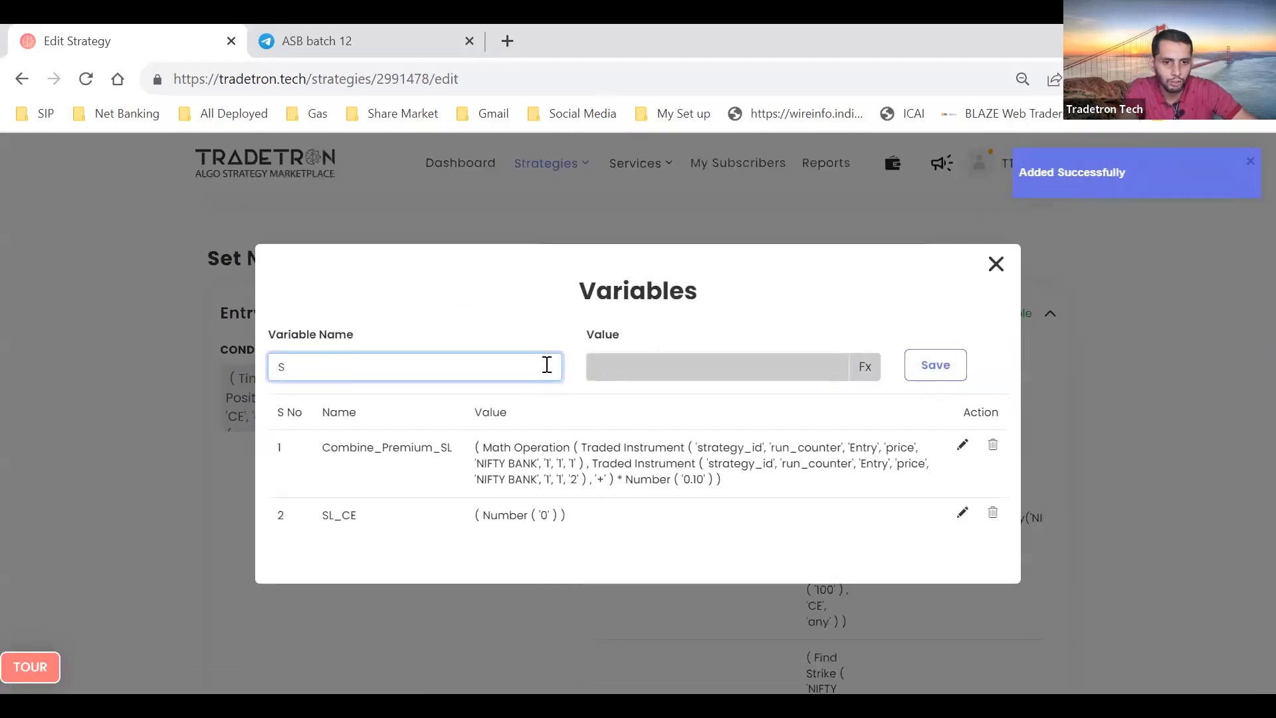
text(L)
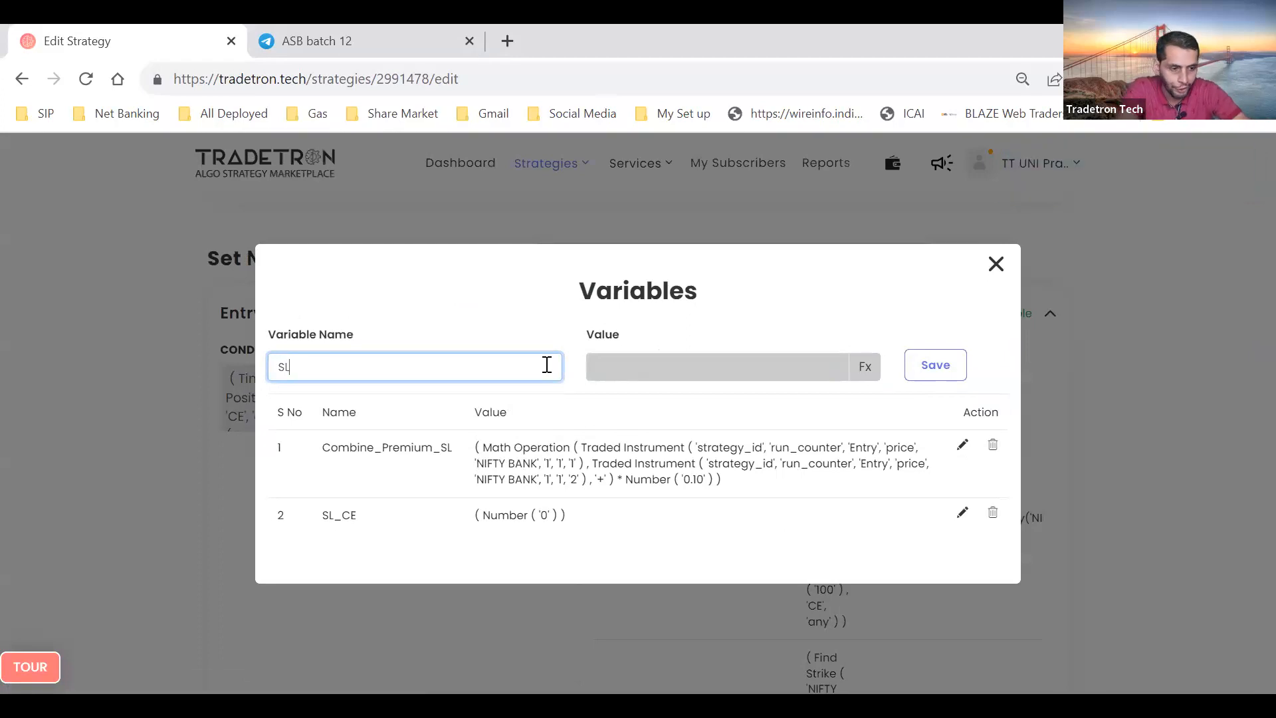
text(_PE)
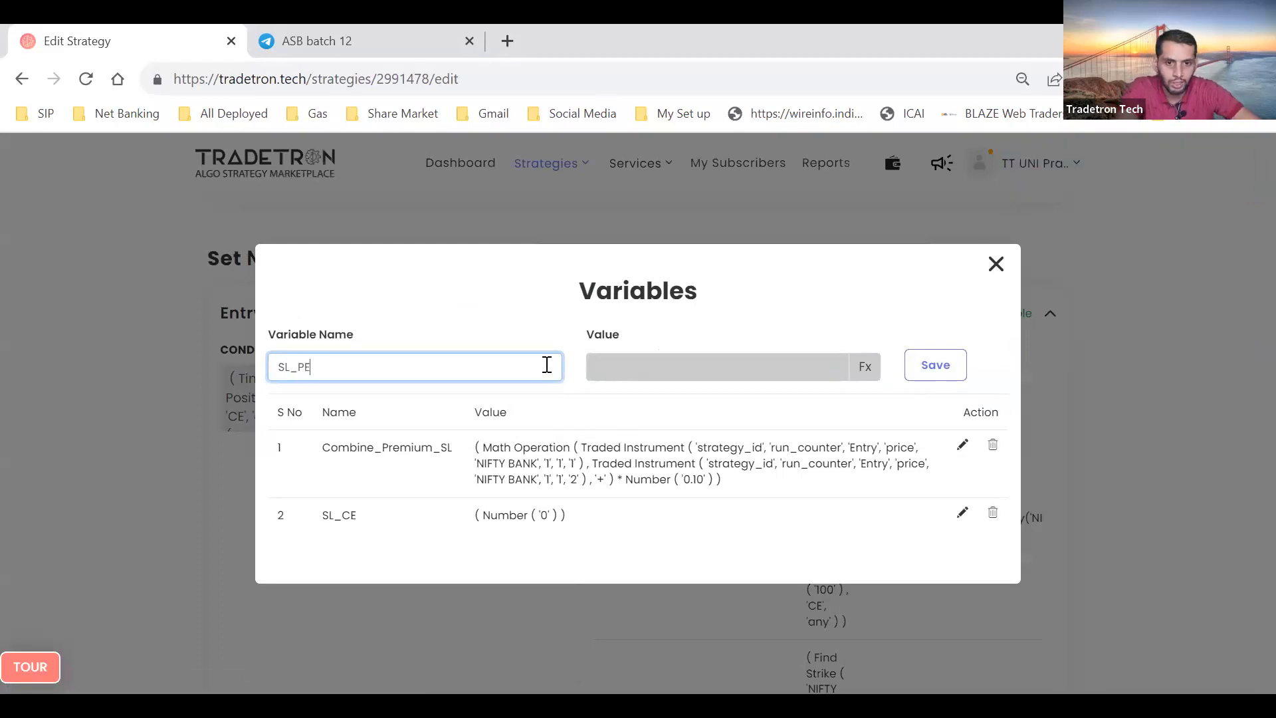
Build SL_PE's formula with the Number keyword at value 0, save the variable and close the variables dialog
click(865, 366)
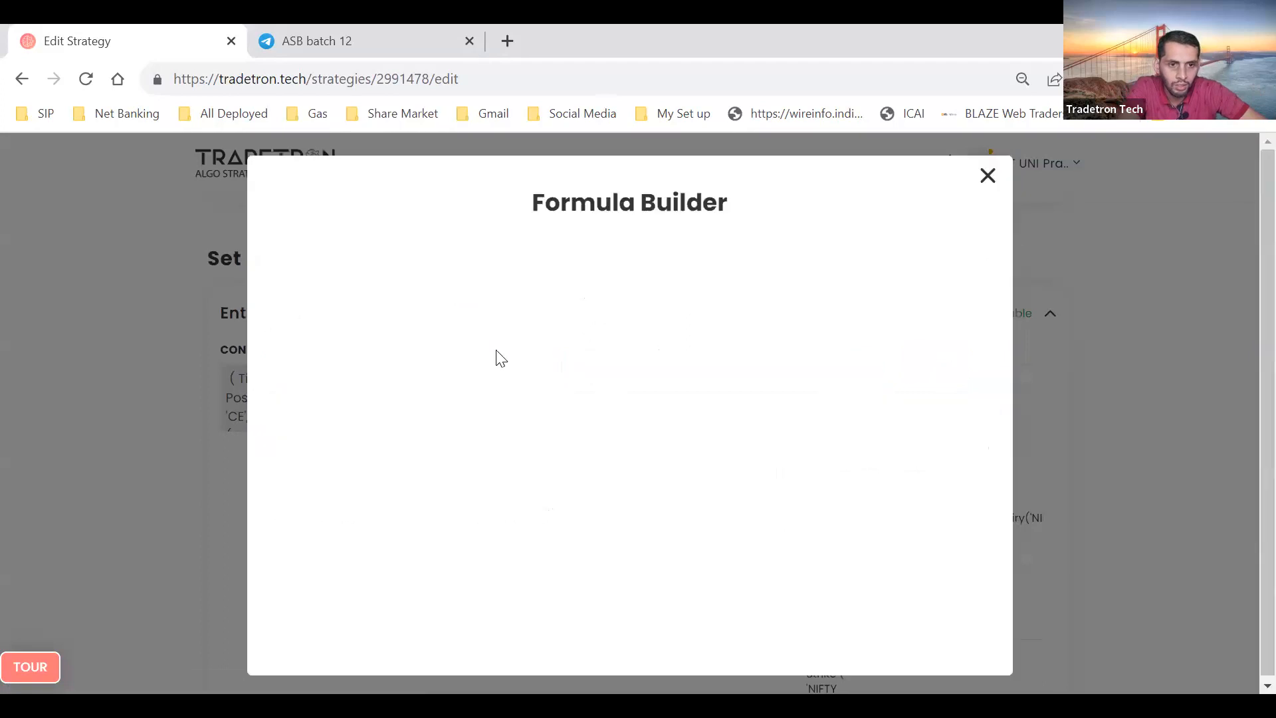
click(372, 296)
text(number)
key(Down)
key(Down)
key(Return)
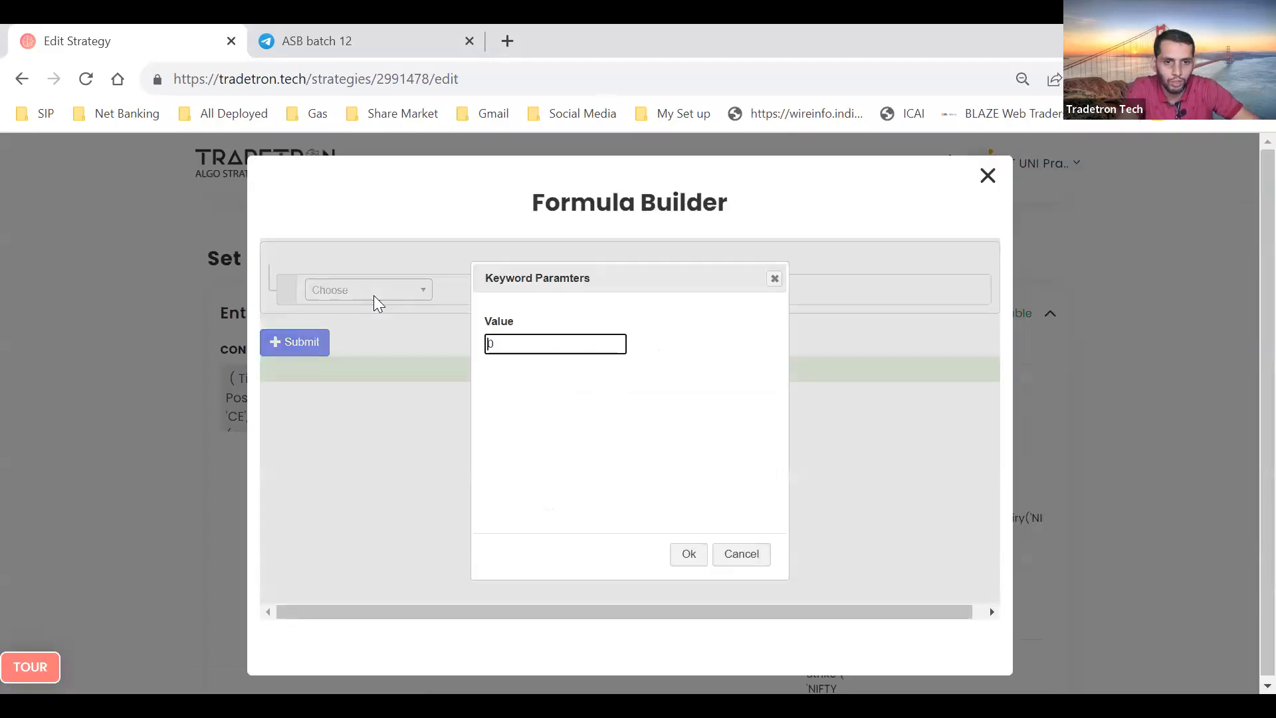
key(Return)
click(299, 358)
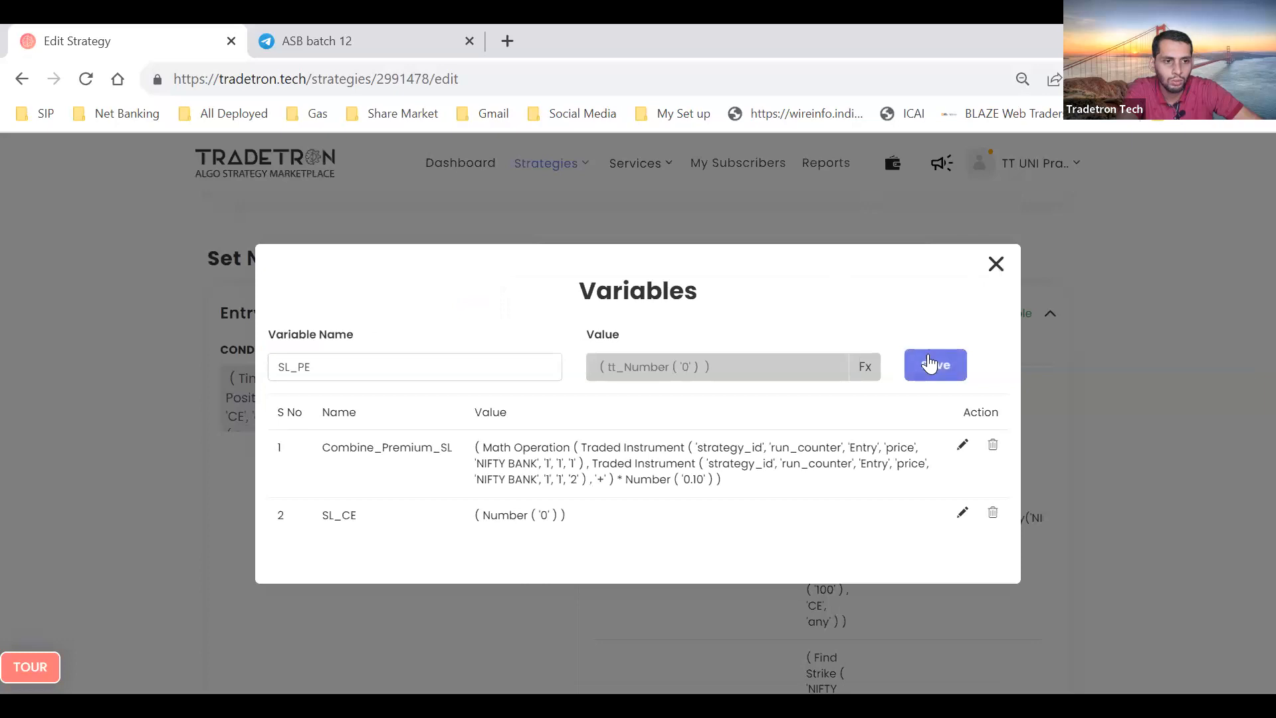
click(929, 364)
click(996, 263)
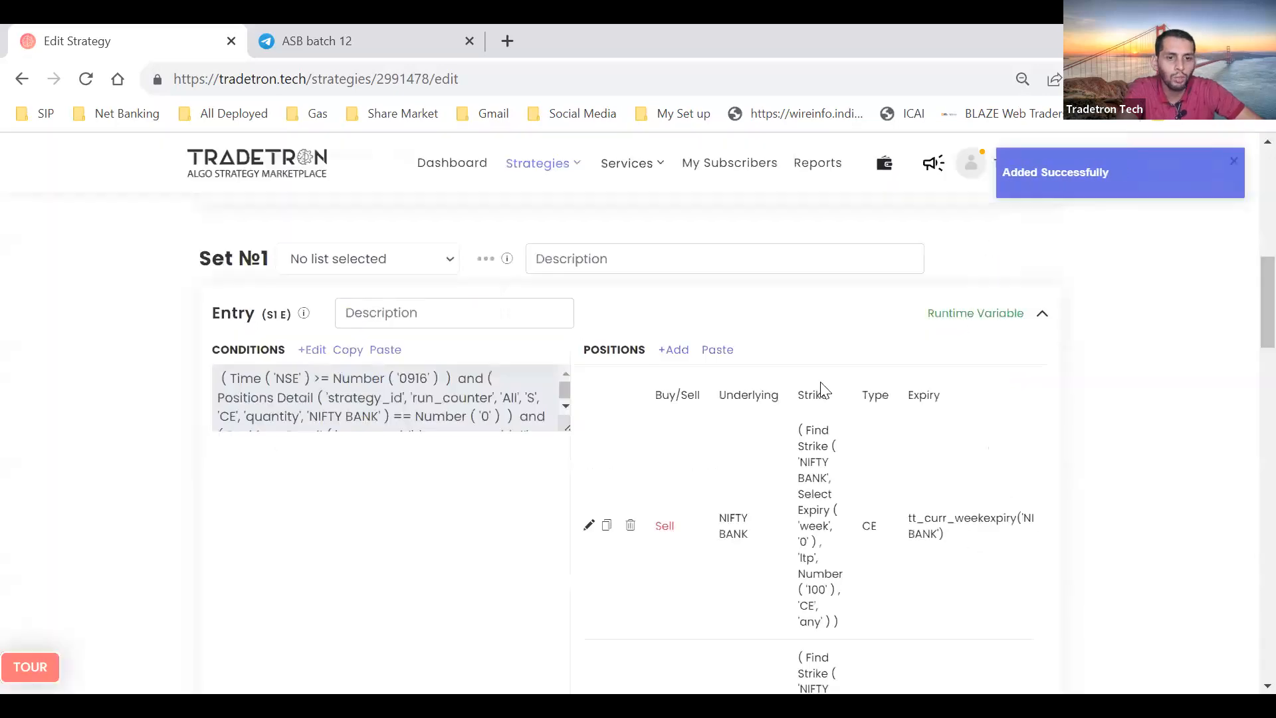
Review Set 1's entry conditions, its CE and PE sell positions, and the list of its saved runtime variables
scroll(675, 422, up, 6)
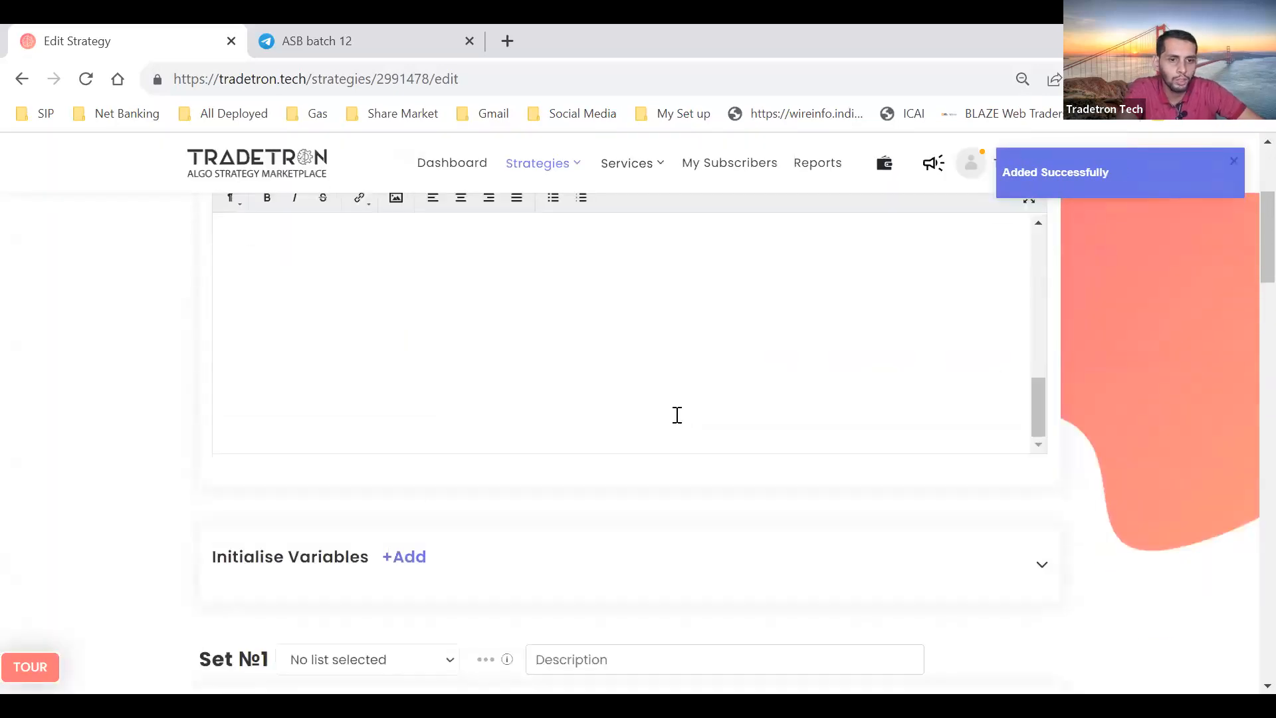
scroll(677, 415, down, 6)
scroll(530, 331, up, 6)
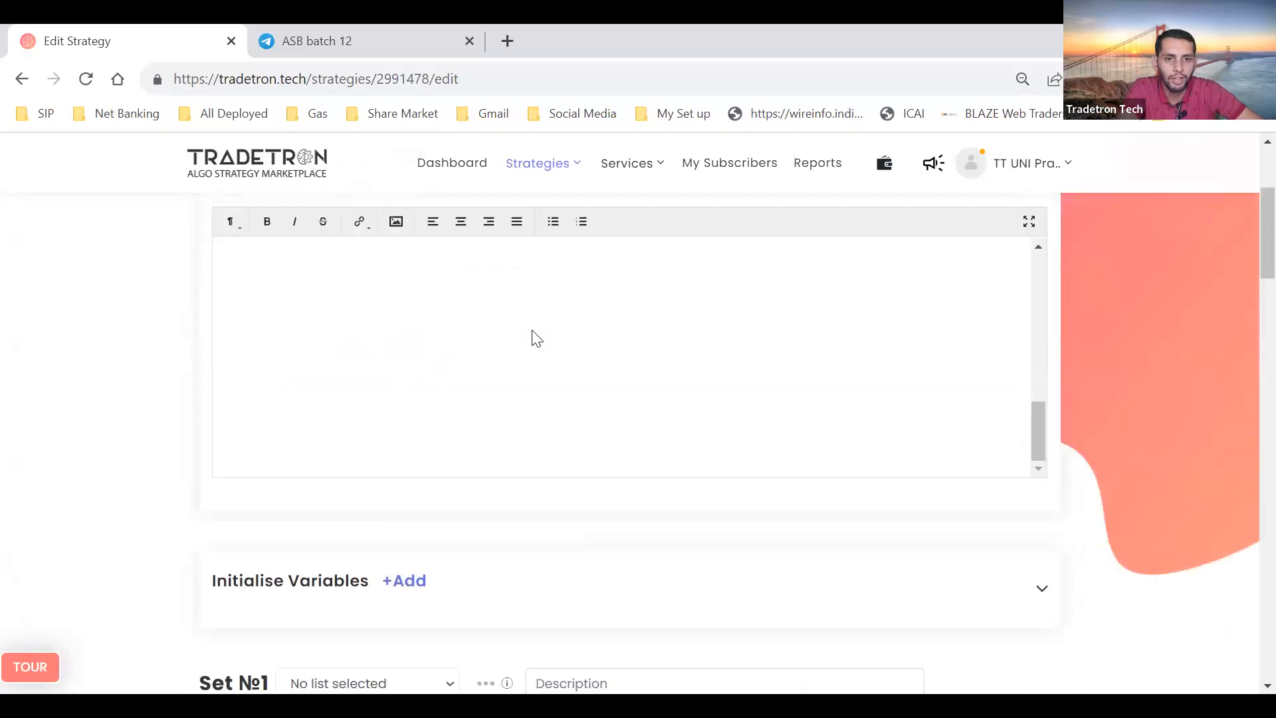
scroll(550, 379, up, 3)
scroll(552, 380, down, 3)
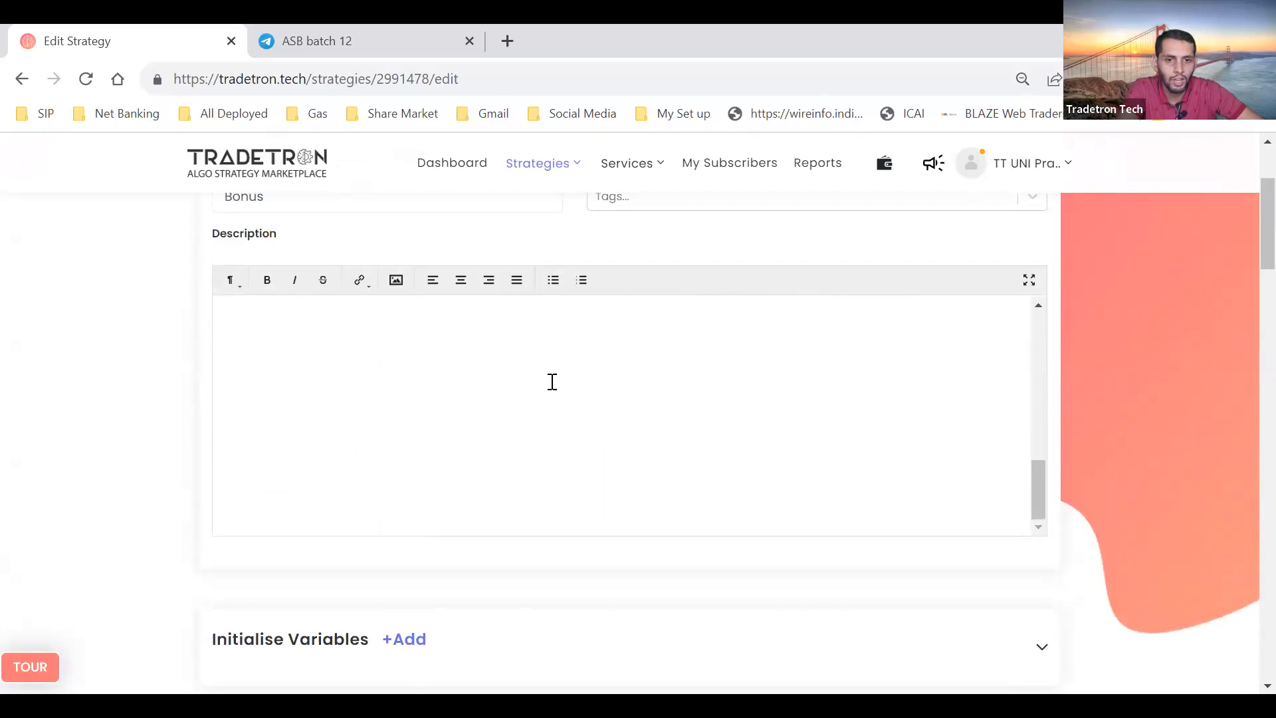
scroll(552, 381, down, 9)
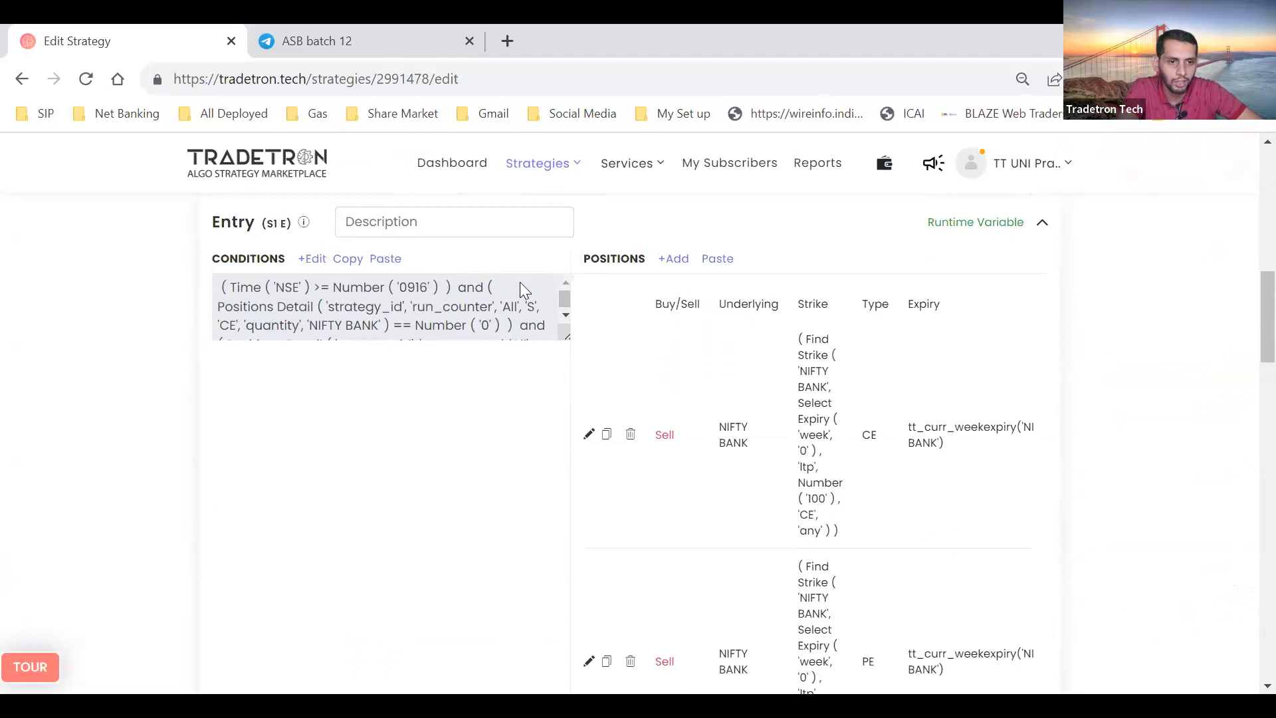
scroll(584, 507, down, 2)
scroll(764, 487, up, 1)
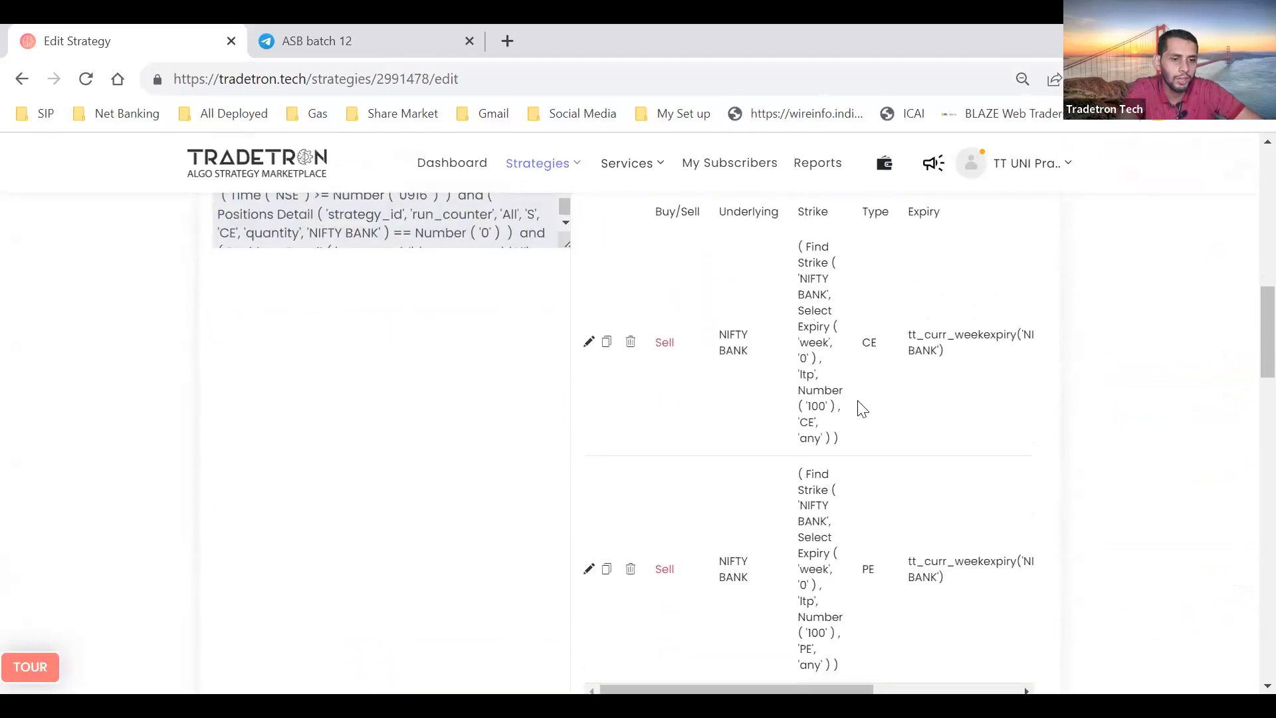
scroll(862, 409, down, 2)
scroll(851, 371, up, 3)
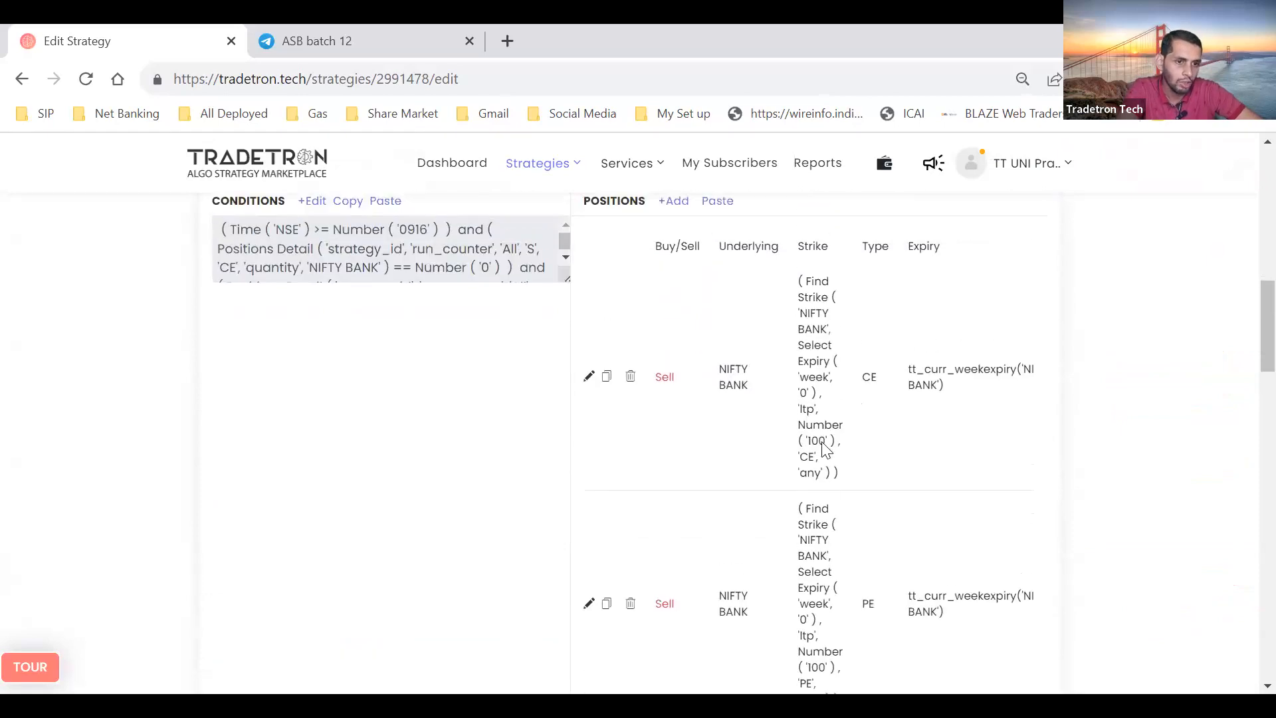
scroll(877, 576, down, 3)
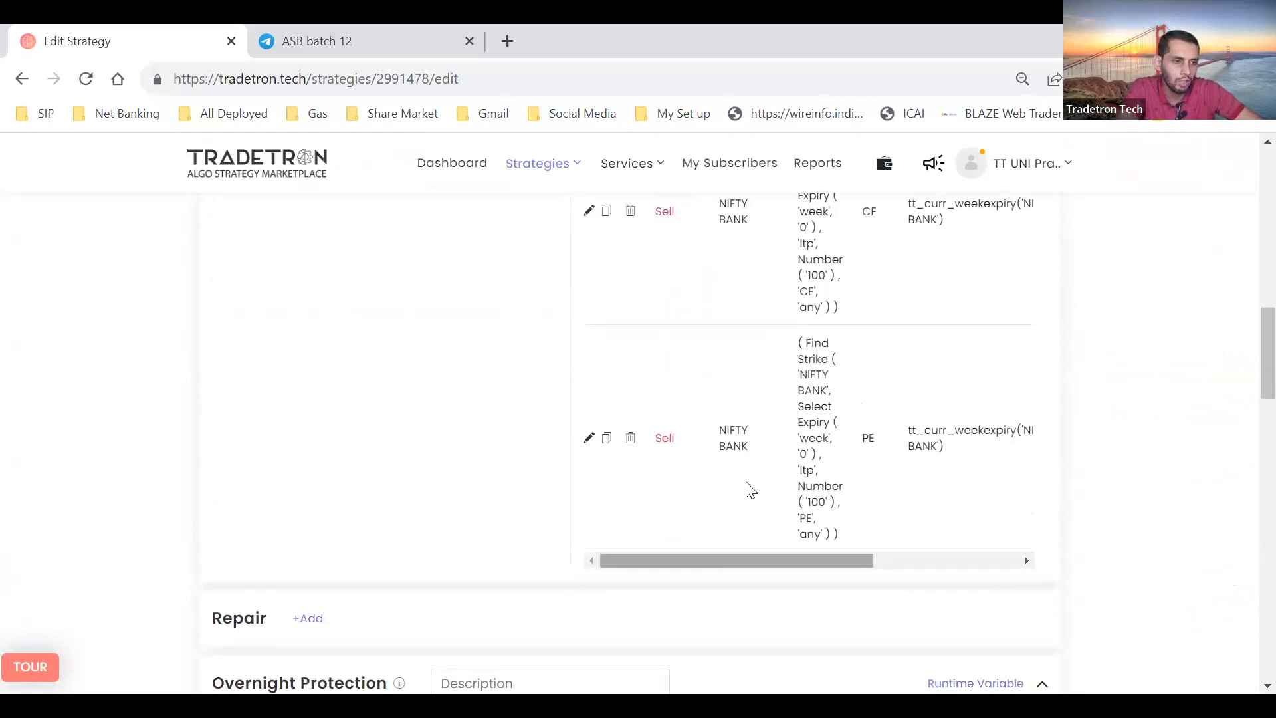
scroll(805, 452, up, 5)
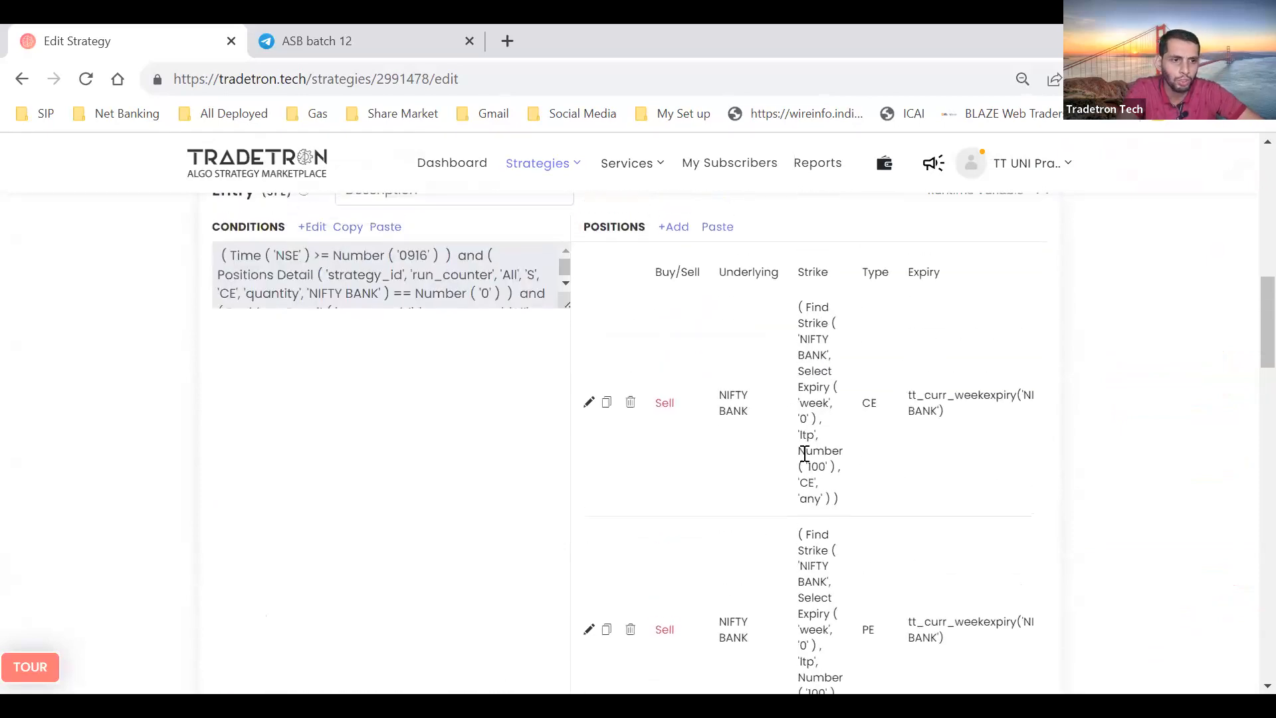
scroll(971, 347, up, 1)
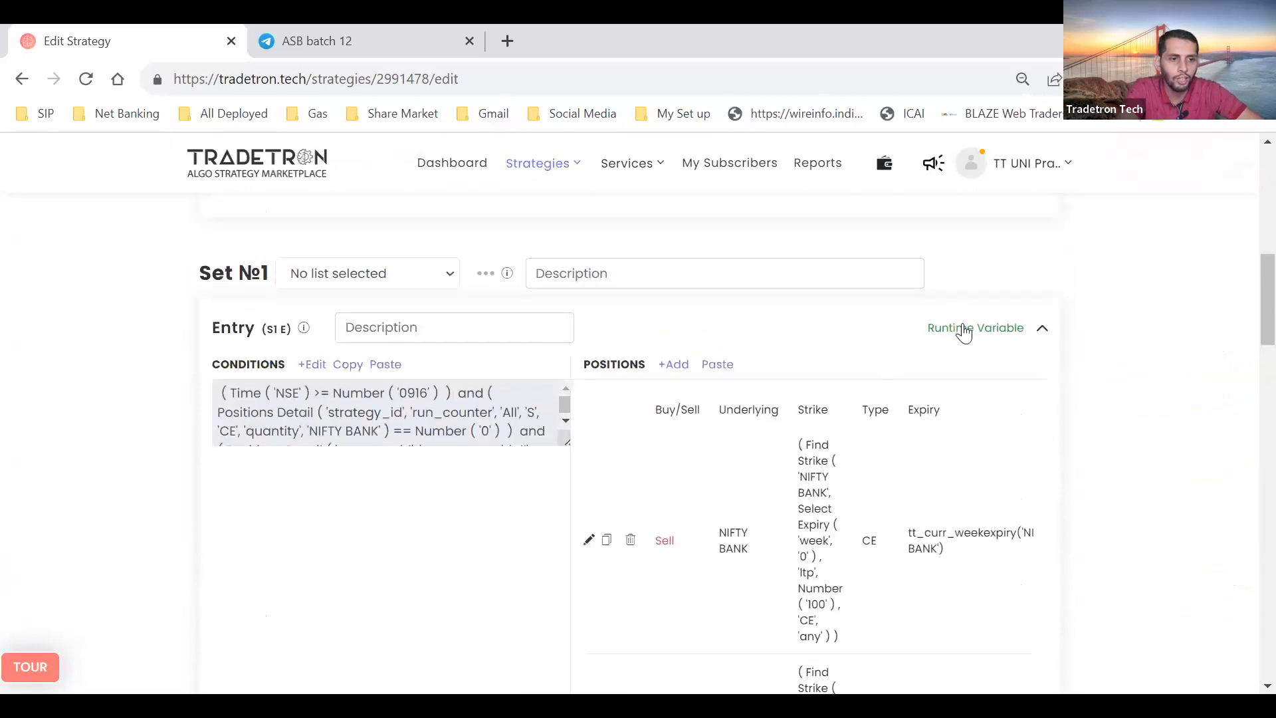
click(964, 329)
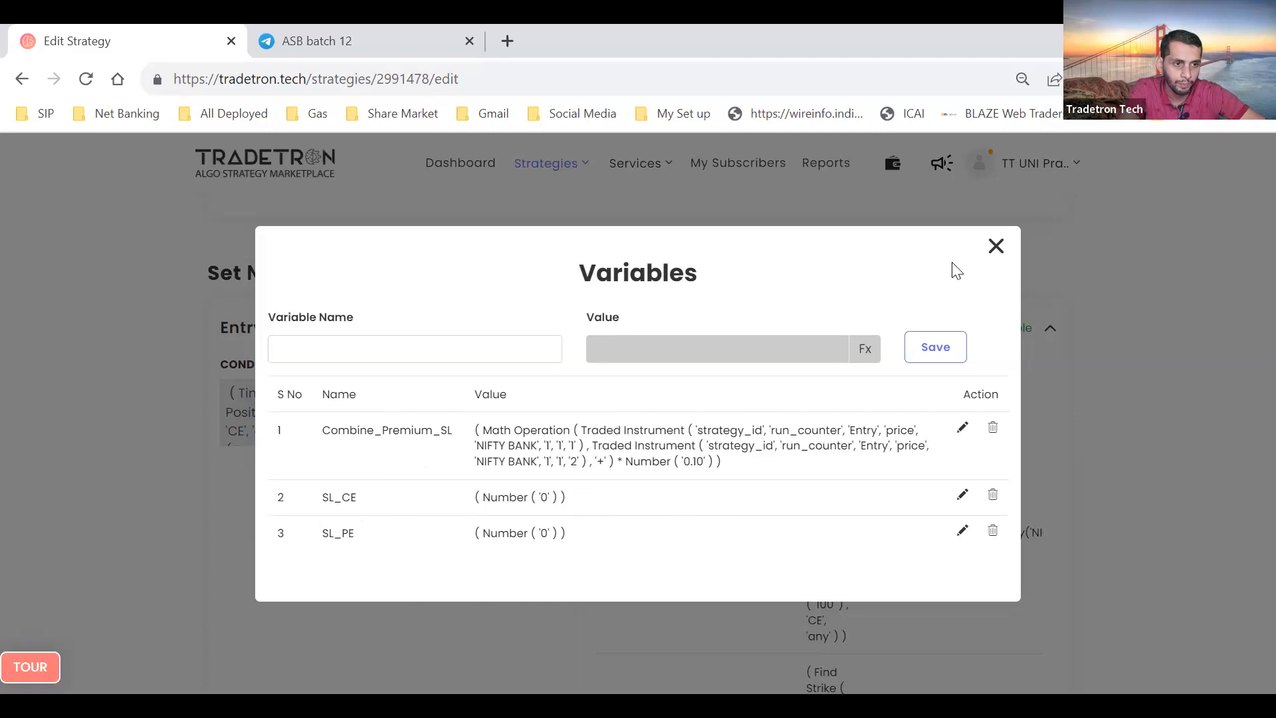
click(997, 247)
Add a repair block to Set 1 and set its type to Repair Continuous
scroll(630, 415, down, 10)
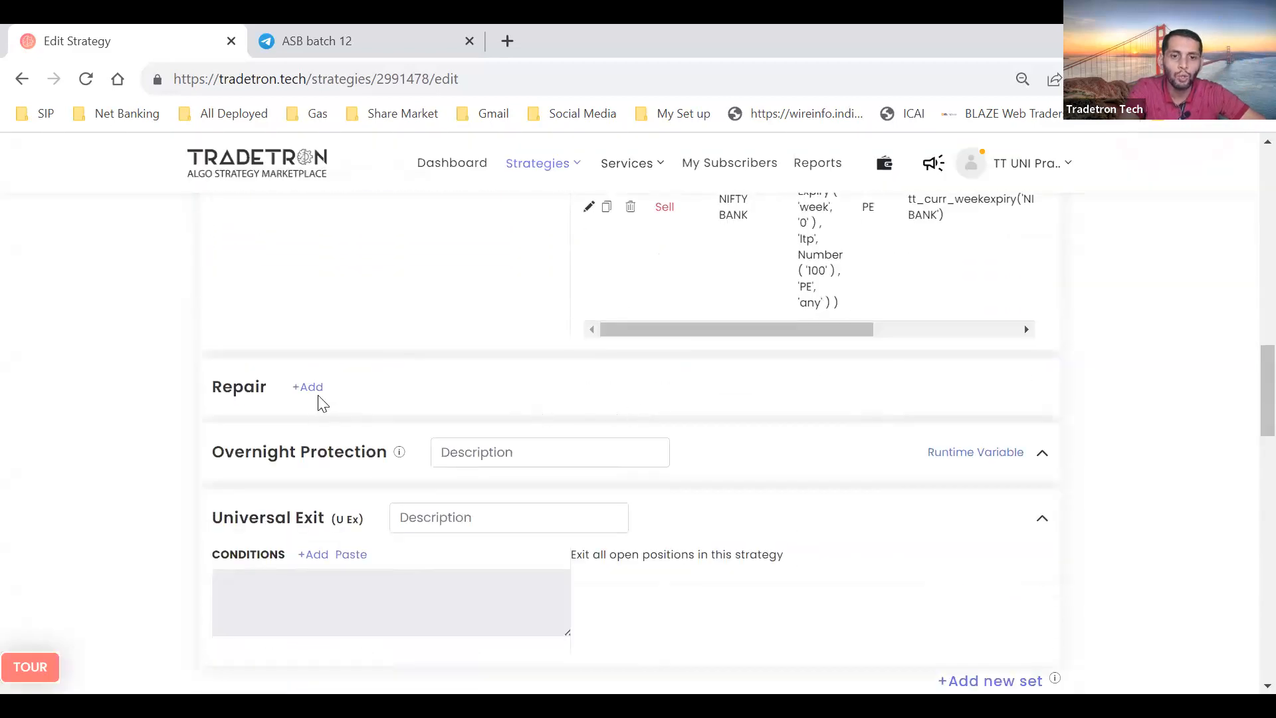
click(307, 388)
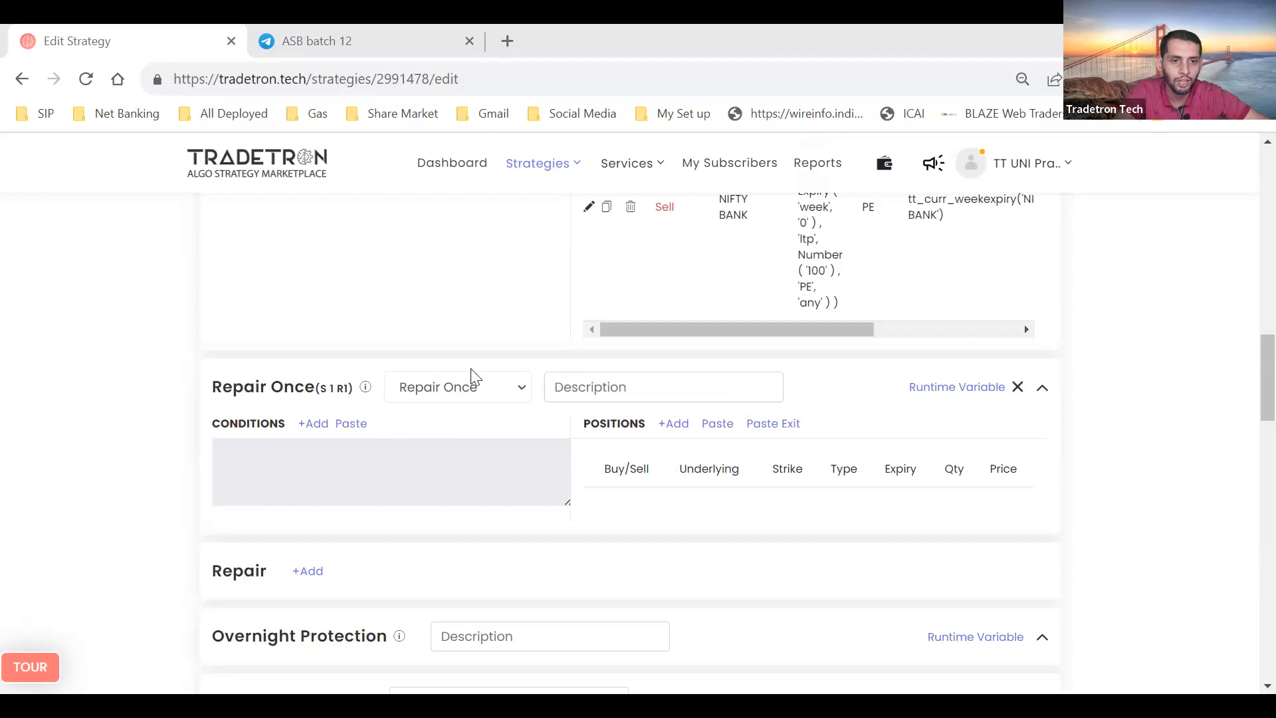
click(472, 392)
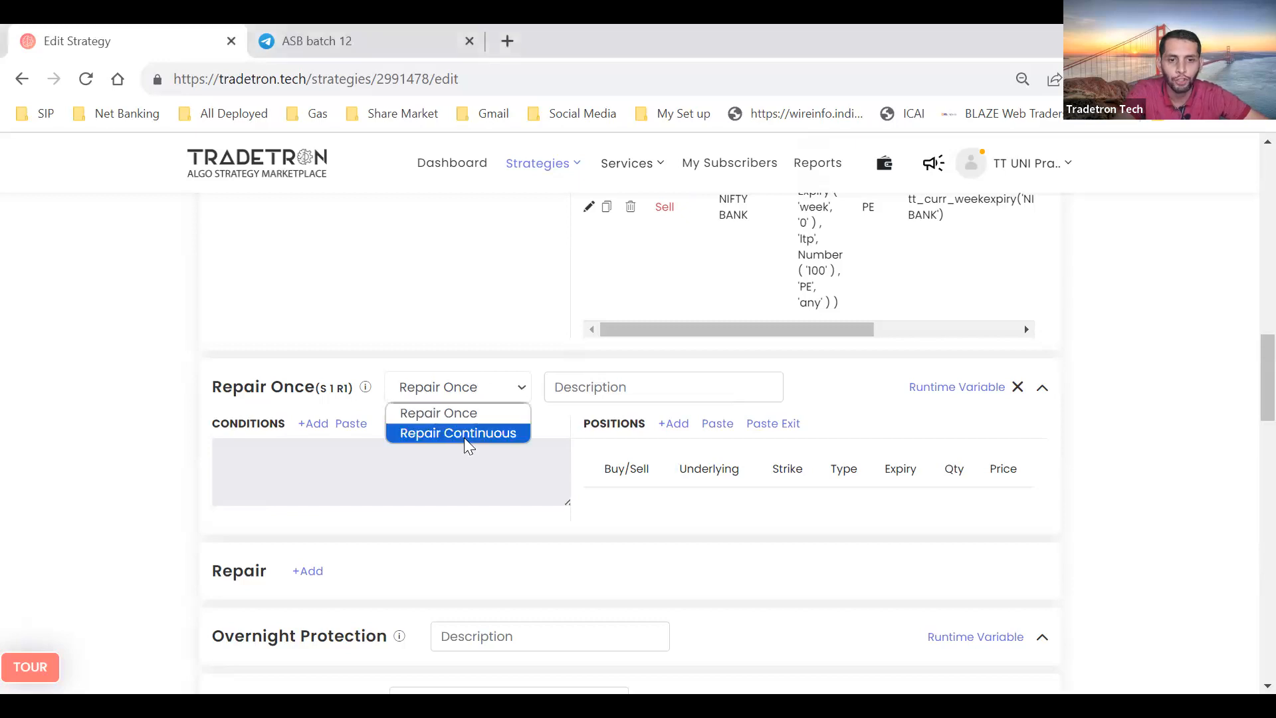
click(464, 437)
Add a second repair block to Set 1 and make it Repair Continuous as well
scroll(464, 437, down, 1)
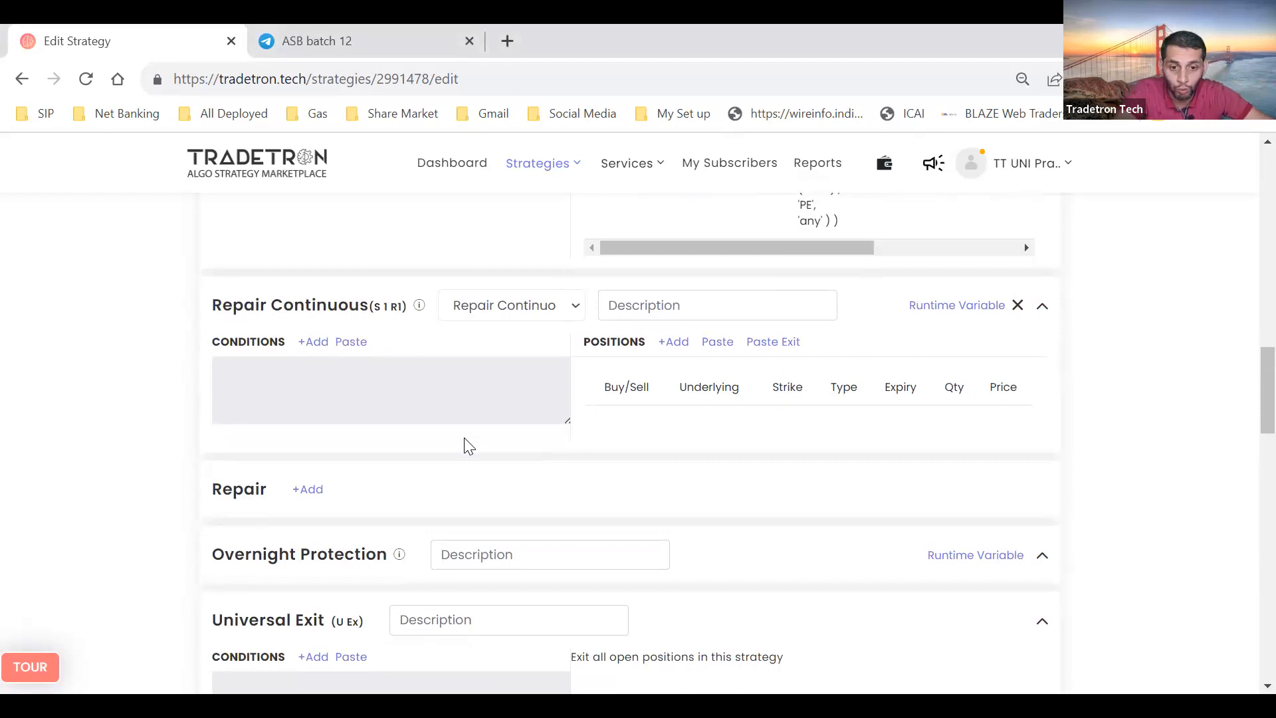
click(319, 495)
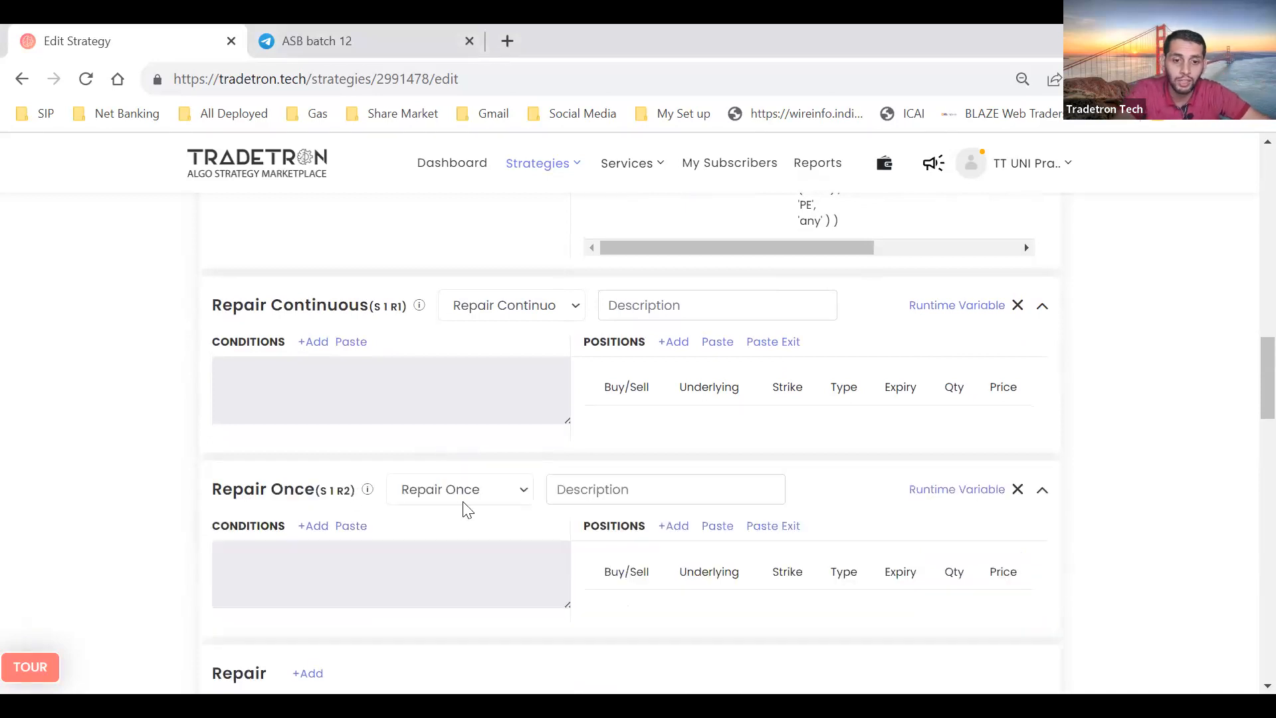
click(460, 463)
click(443, 510)
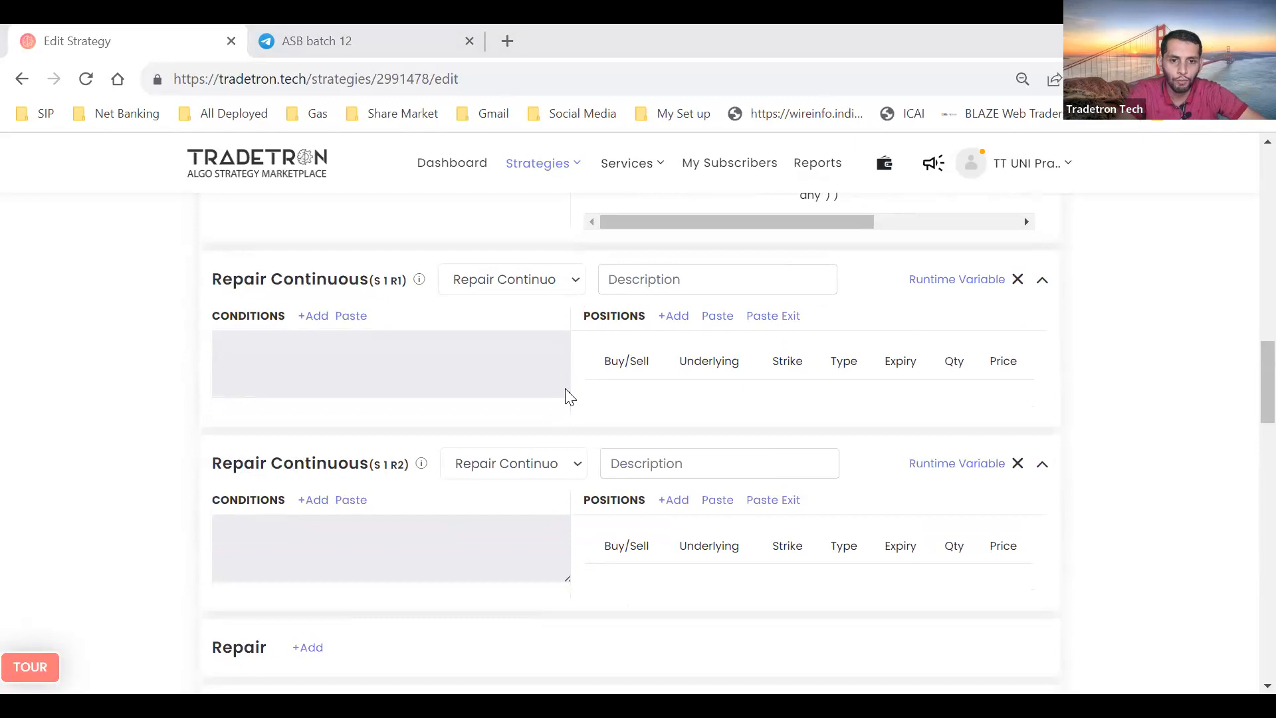
Start the first repair's condition with the LTP keyword, using Traded Instrument Name as its instrument
click(313, 315)
click(457, 304)
text(ltp)
key(Return)
click(569, 364)
click(578, 523)
click(689, 566)
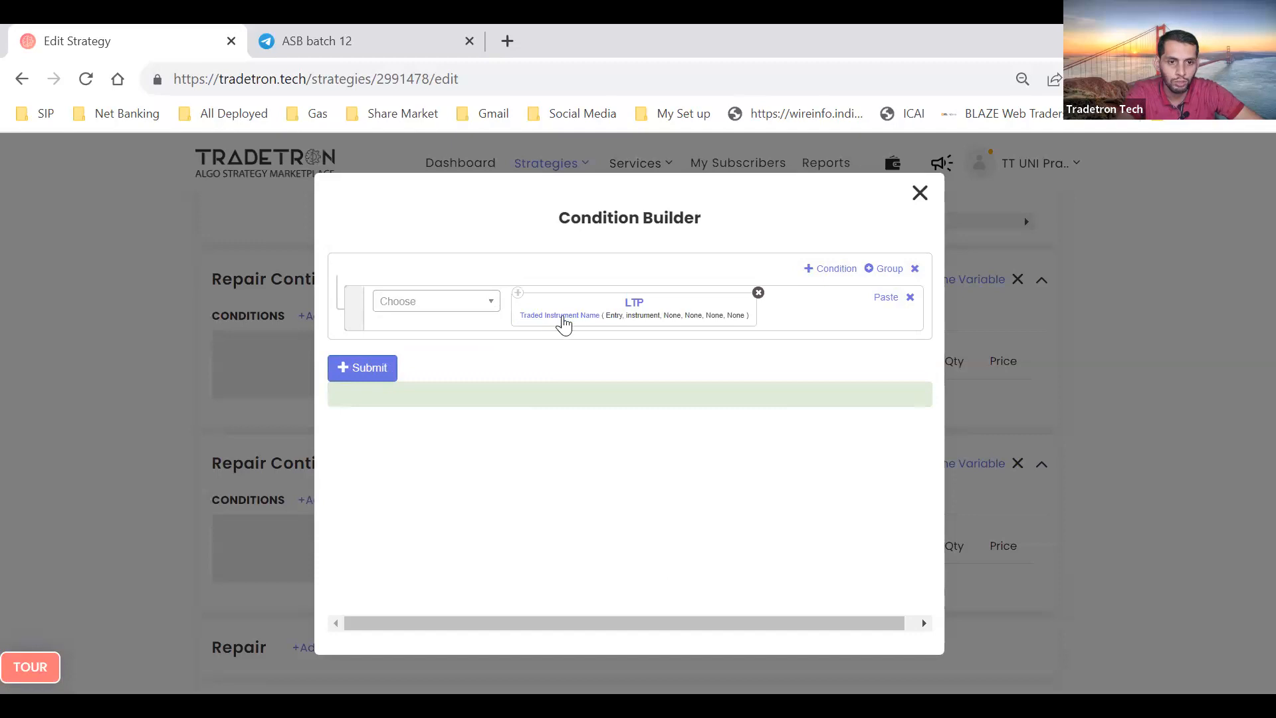
Set the Traded Instrument Name parameters to underlying NIFTY BANK, set number 1, condition number 1 and leg number 1
click(570, 320)
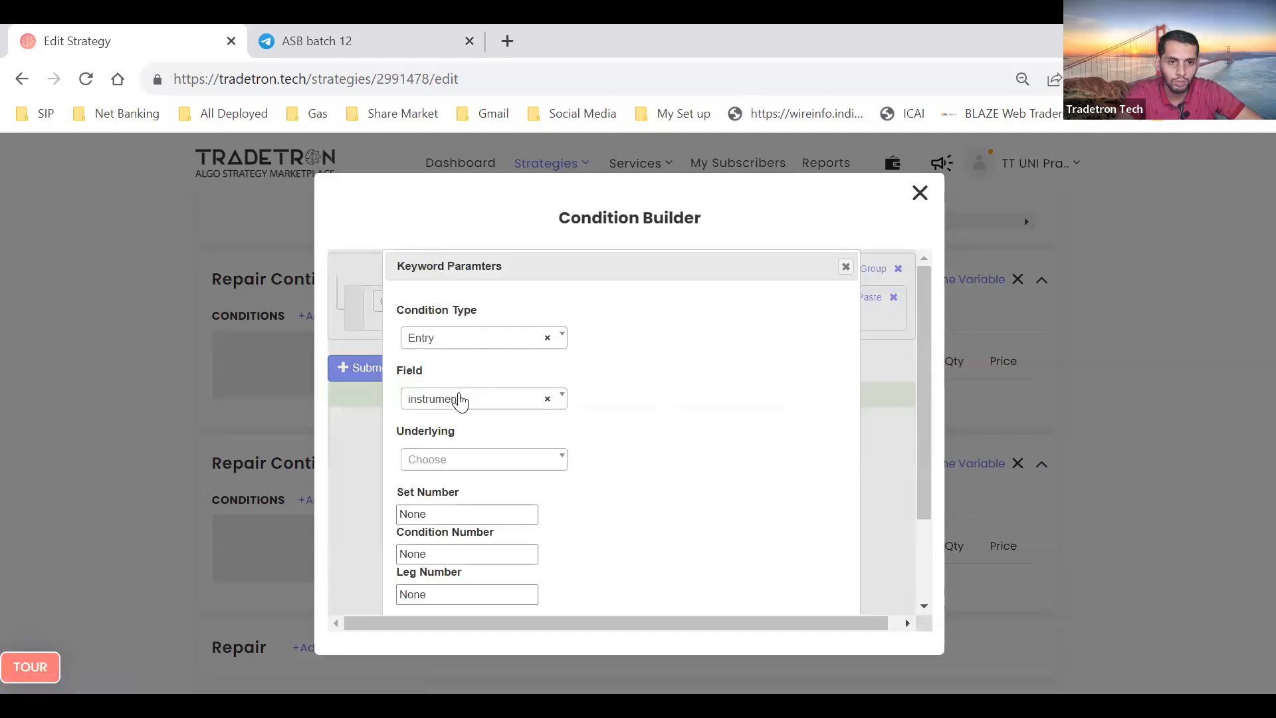
click(460, 461)
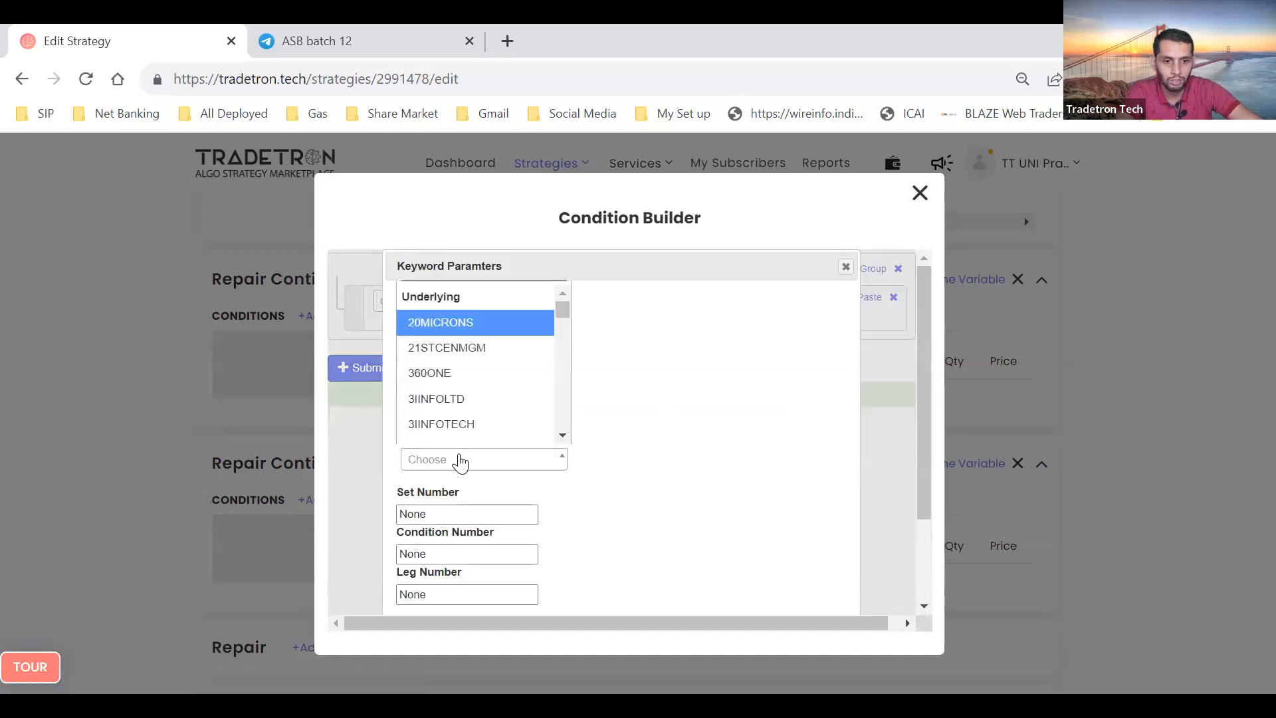
key(Down)
key(Return)
key(Tab)
text(1)
key(Tab)
text(1)
key(Tab)
text(1)
scroll(462, 459, down, 2)
key(Return)
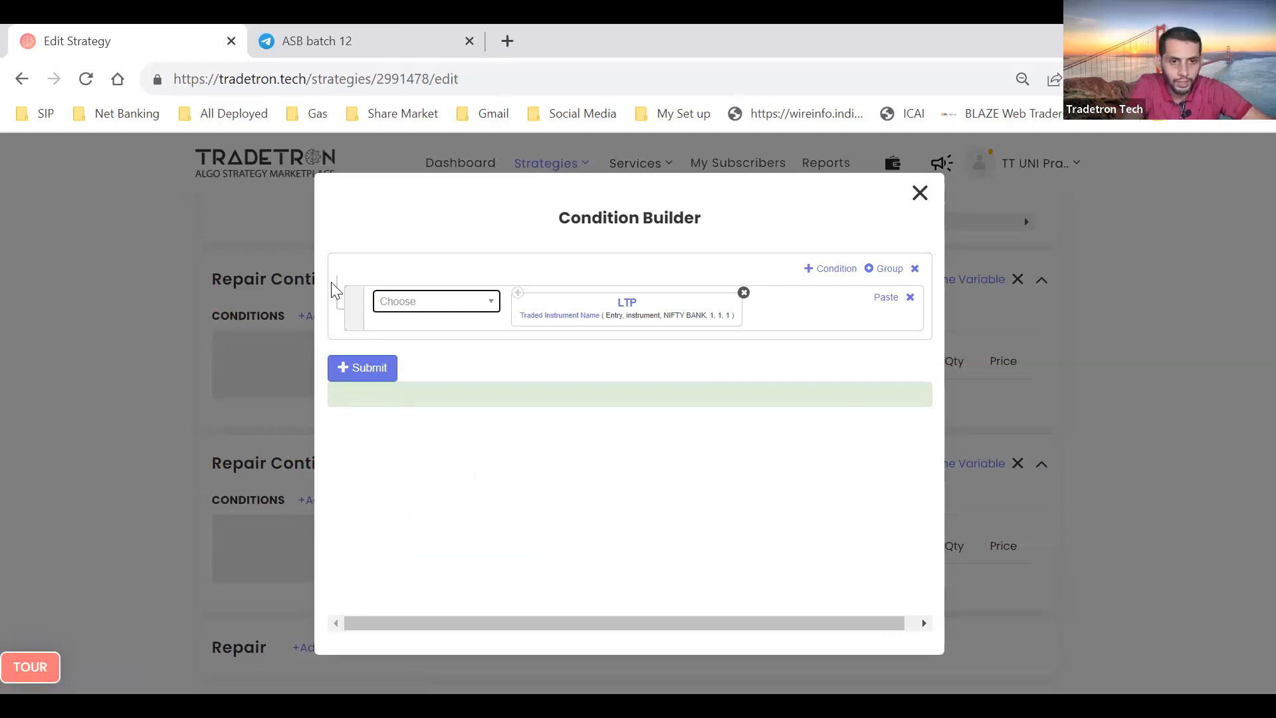
Append the >= operator after the LTP keyword in the first repair's condition
click(432, 303)
text(>)
key(Down)
key(Return)
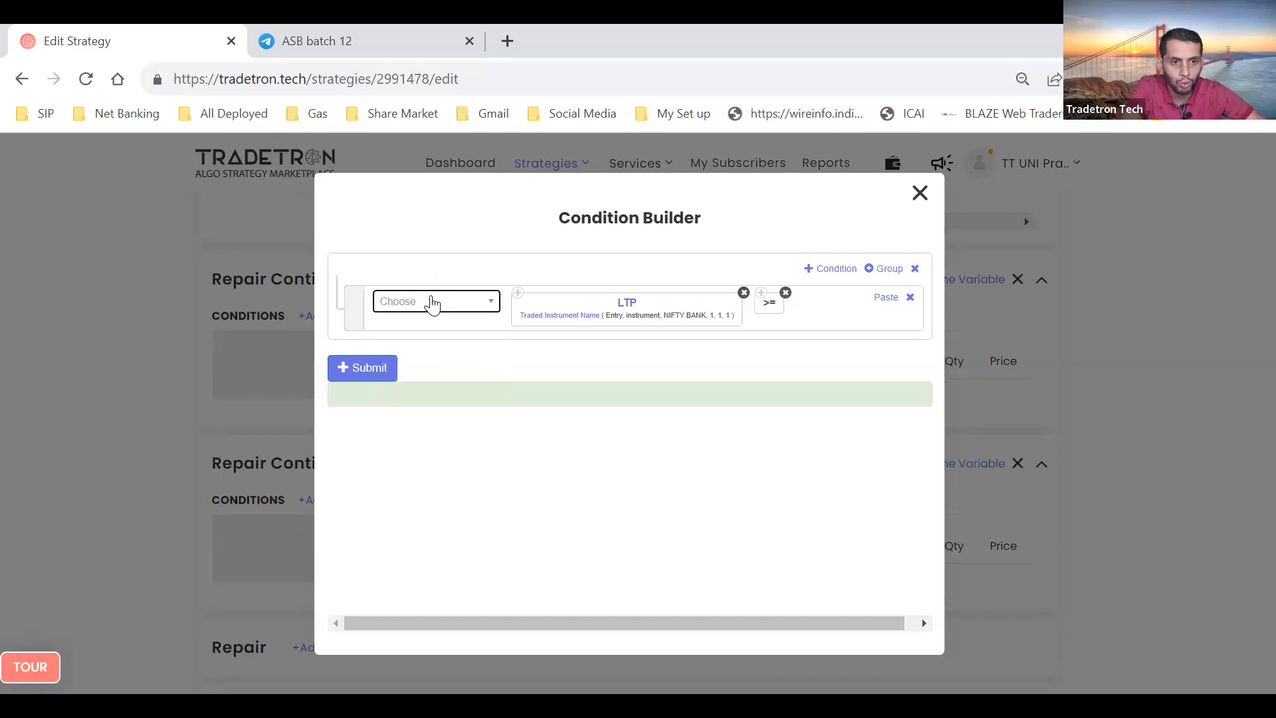
Add the Traded Instrument keyword after the >= operator in the first repair's condition
click(432, 303)
text(re)
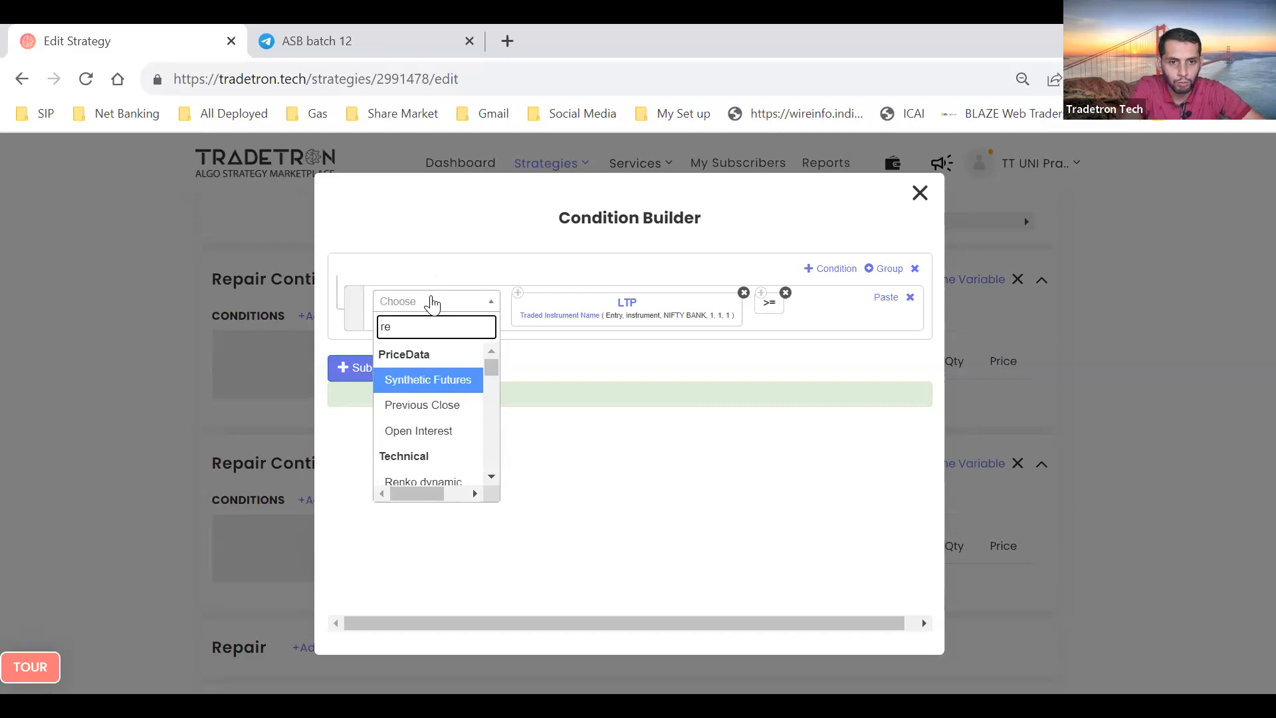
key(BackSpace)
key(BackSpace)
text(TRADED)
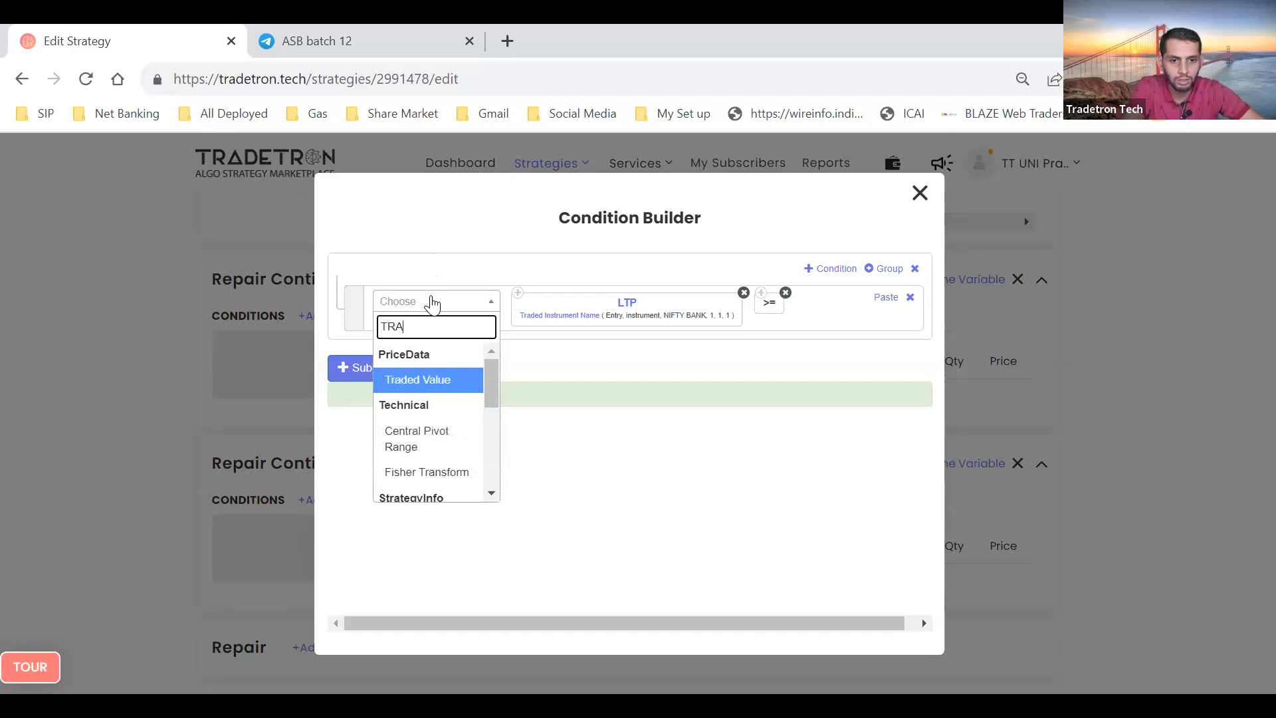
key(Down)
key(Down)
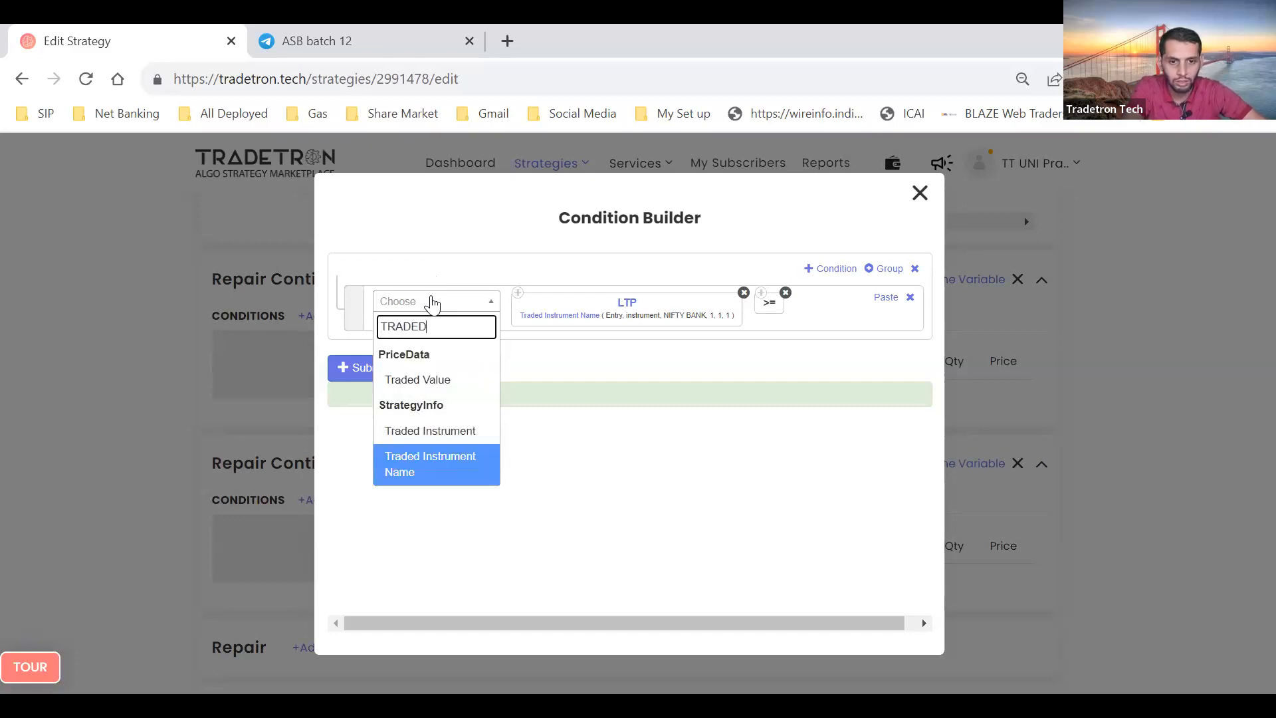
key(Up)
key(Return)
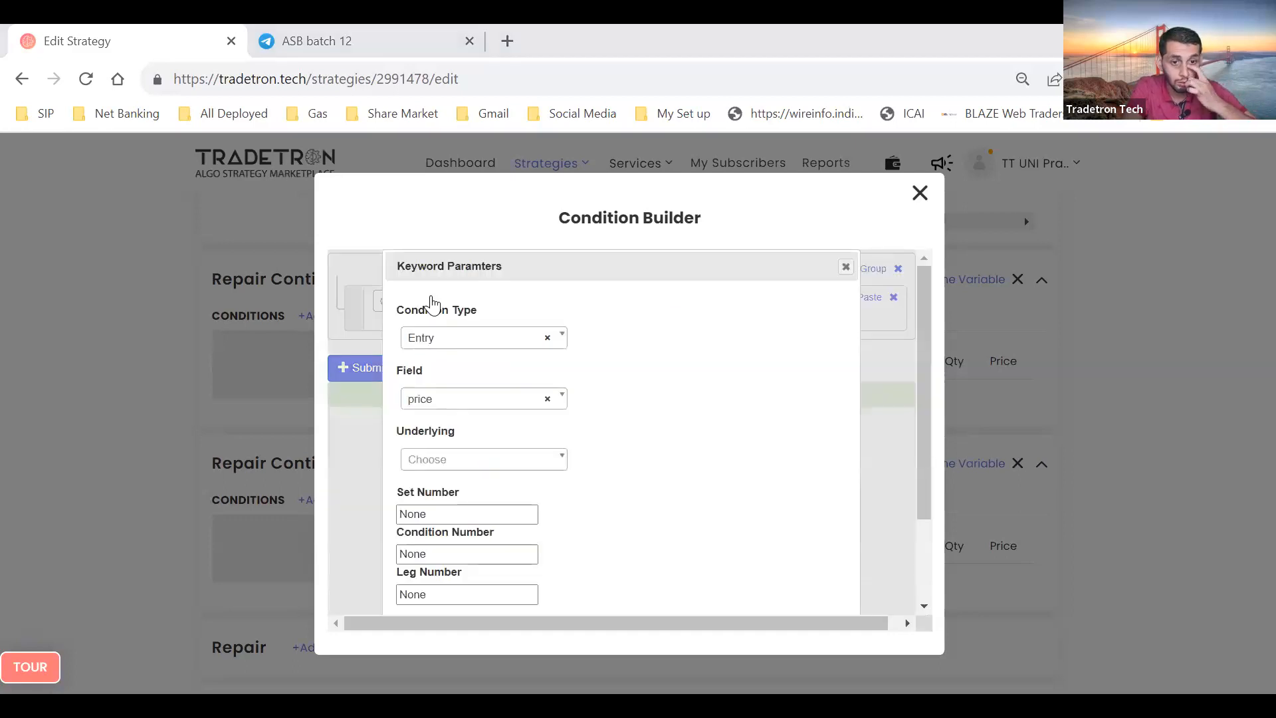
Set the Traded Instrument parameters to Entry, price, underlying NIFTY BANK, set number 1, condition number 1 and leg number 1
click(433, 305)
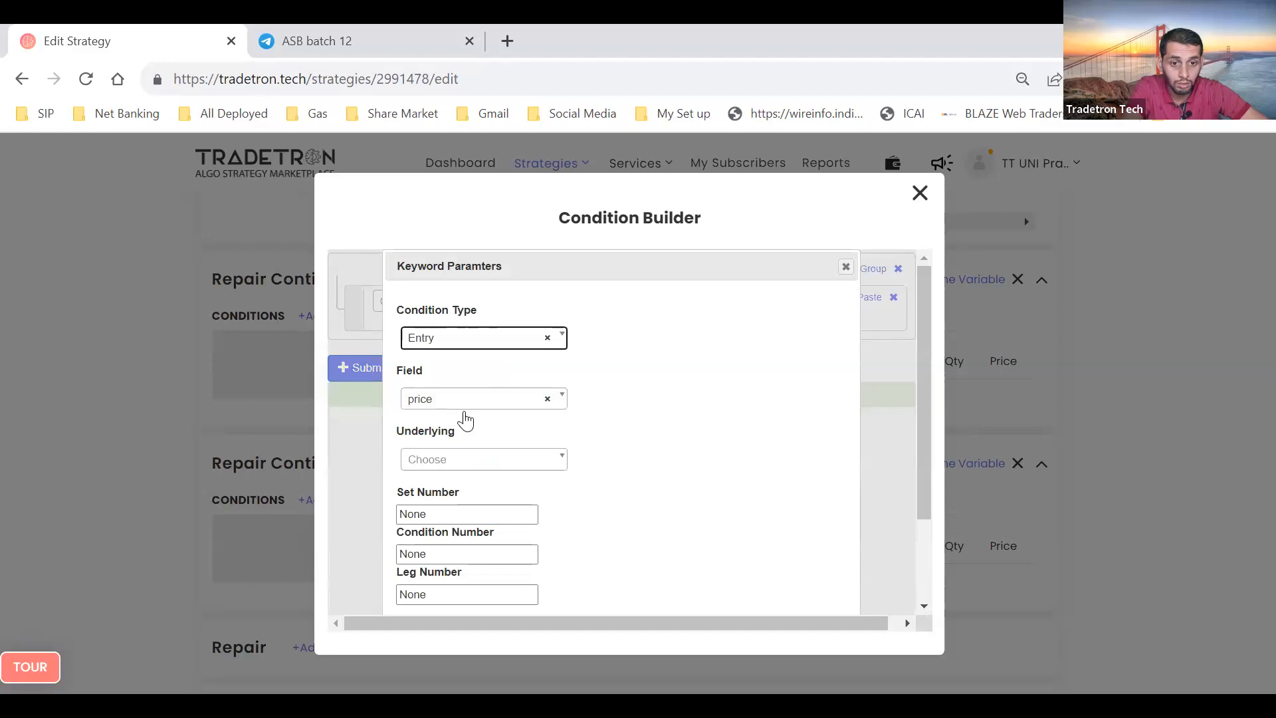
click(466, 464)
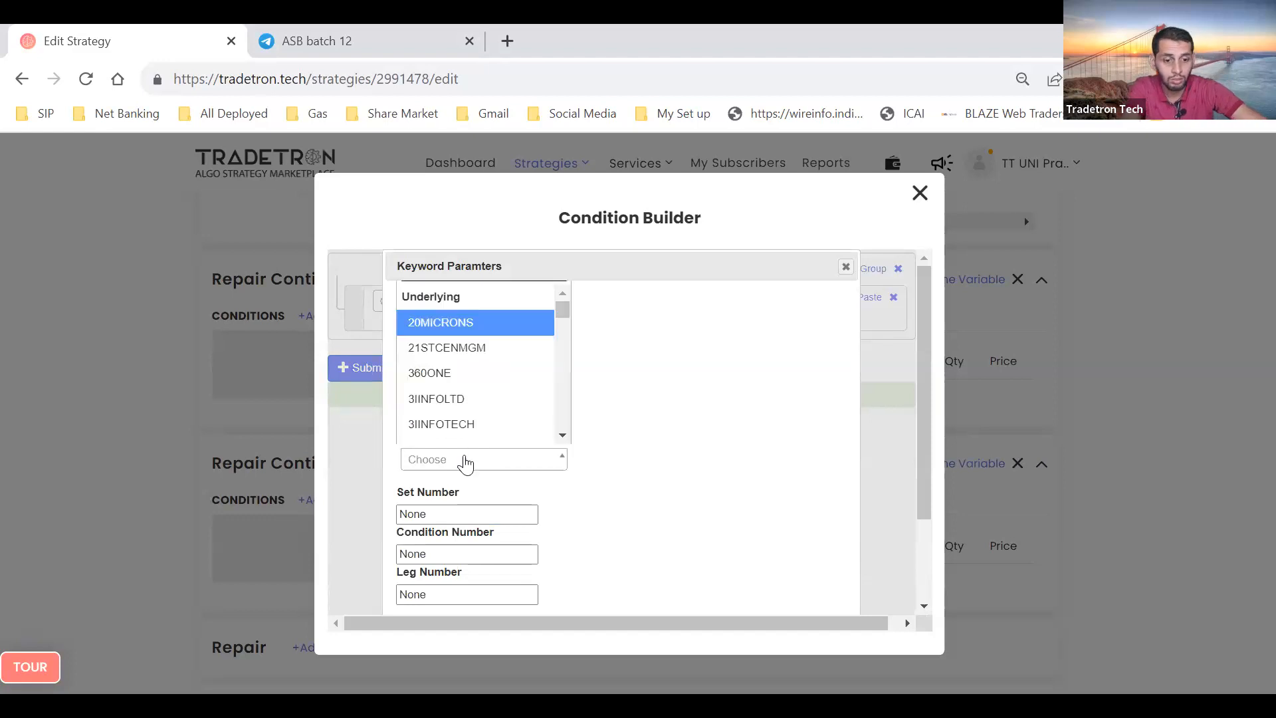
text(nifty)
key(Down)
key(Return)
key(Tab)
text(1)
key(Tab)
text(1)
key(Tab)
text(11)
key(Return)
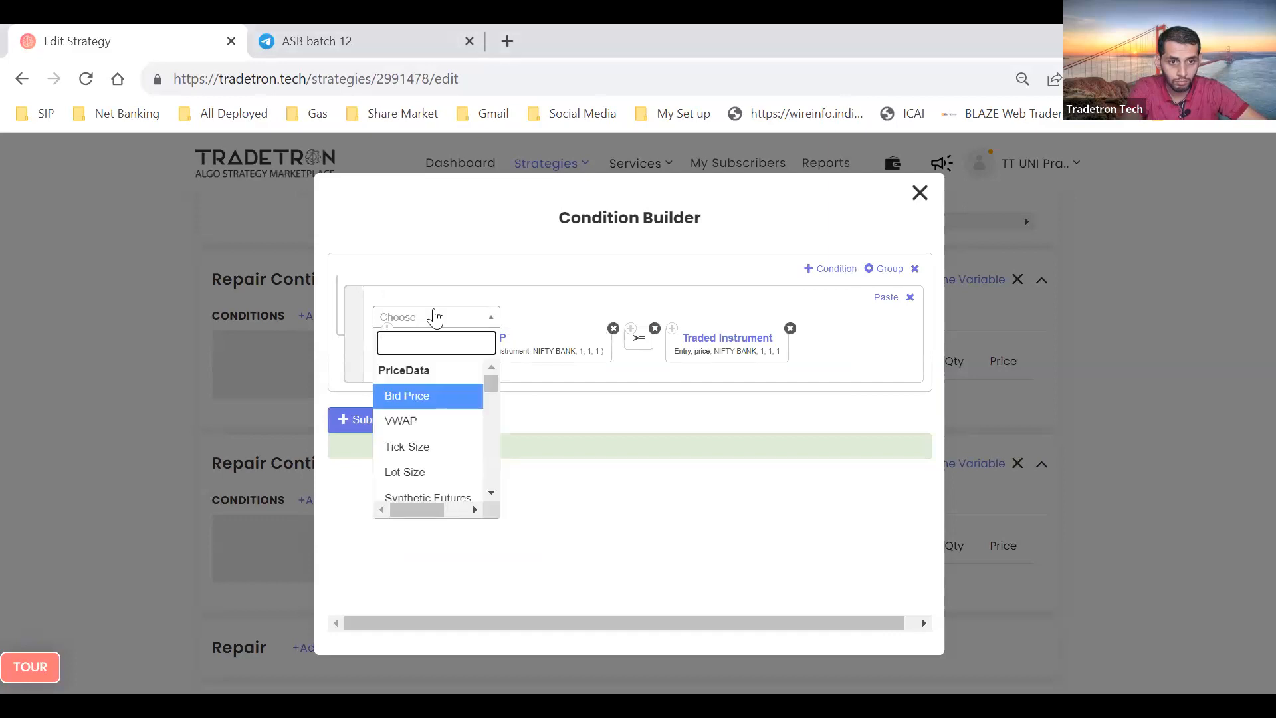
Append the + comparison operator after the Traded Instrument keyword
text(+)
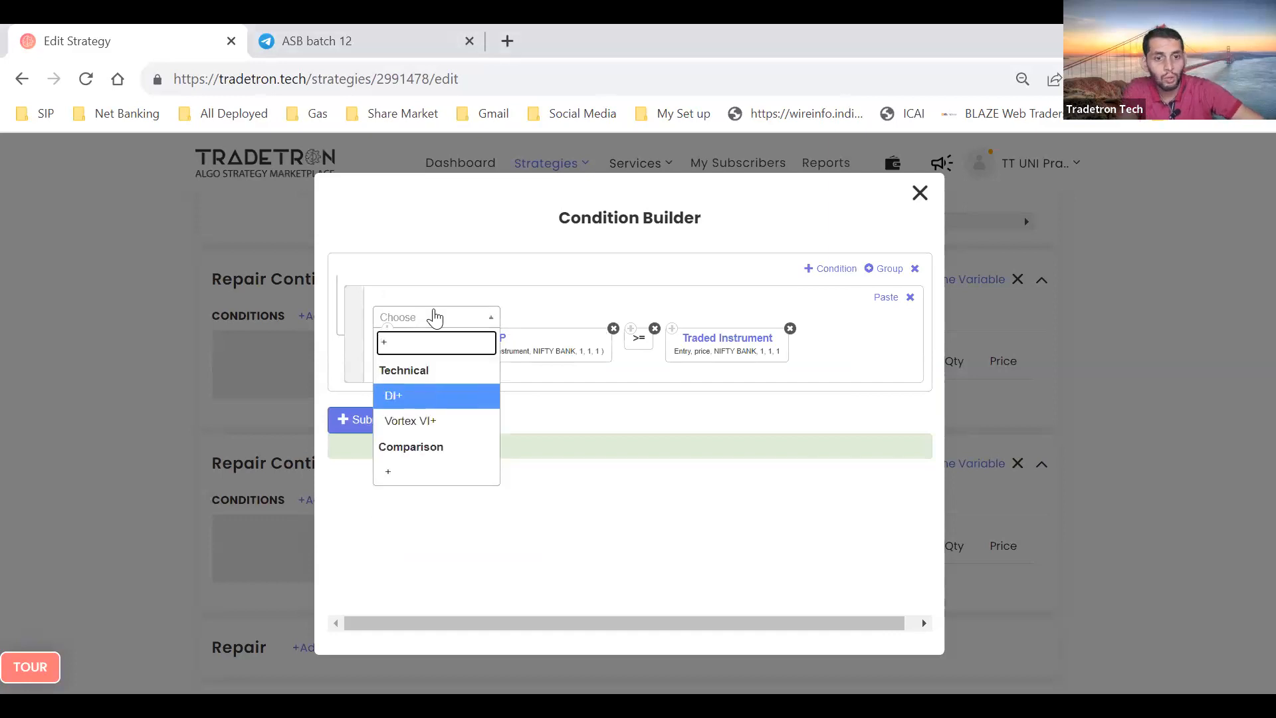
key(Down)
key(Down)
key(Return)
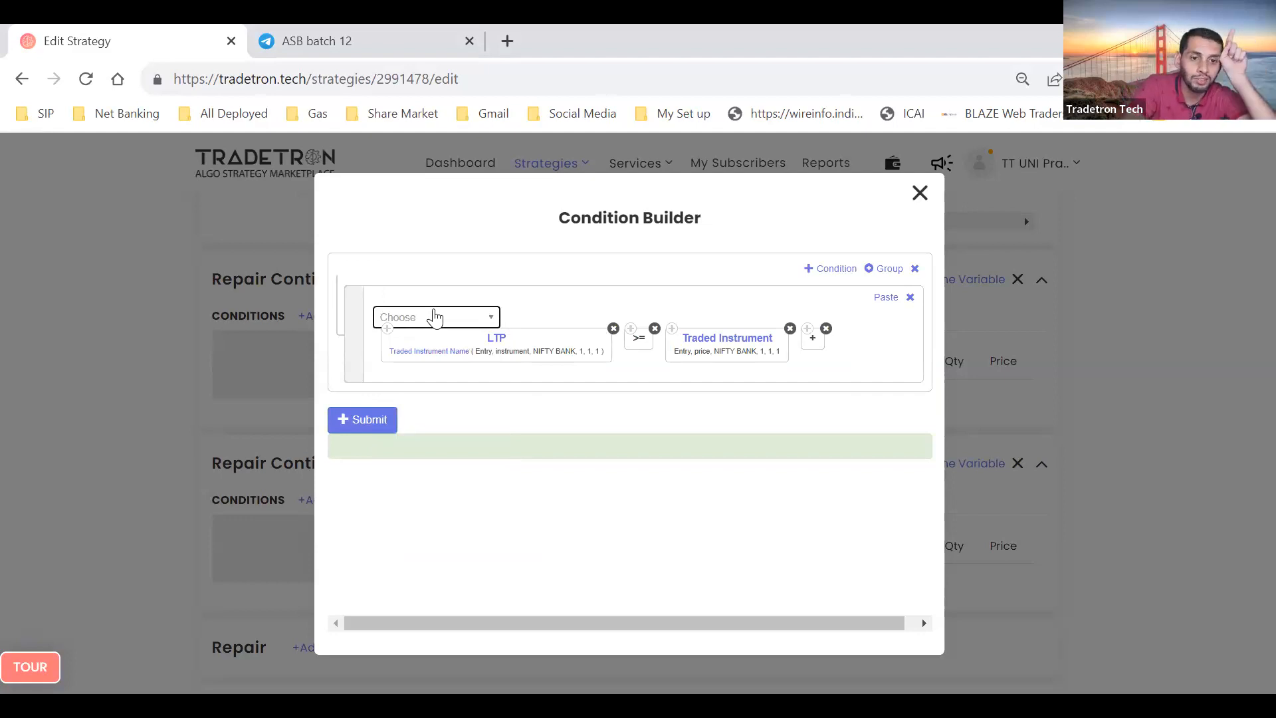
Try to append a Get Runtime keyword after the + operator, leaving its variable name empty
click(436, 318)
text(GAP)
key(BackSpace)
key(BackSpace)
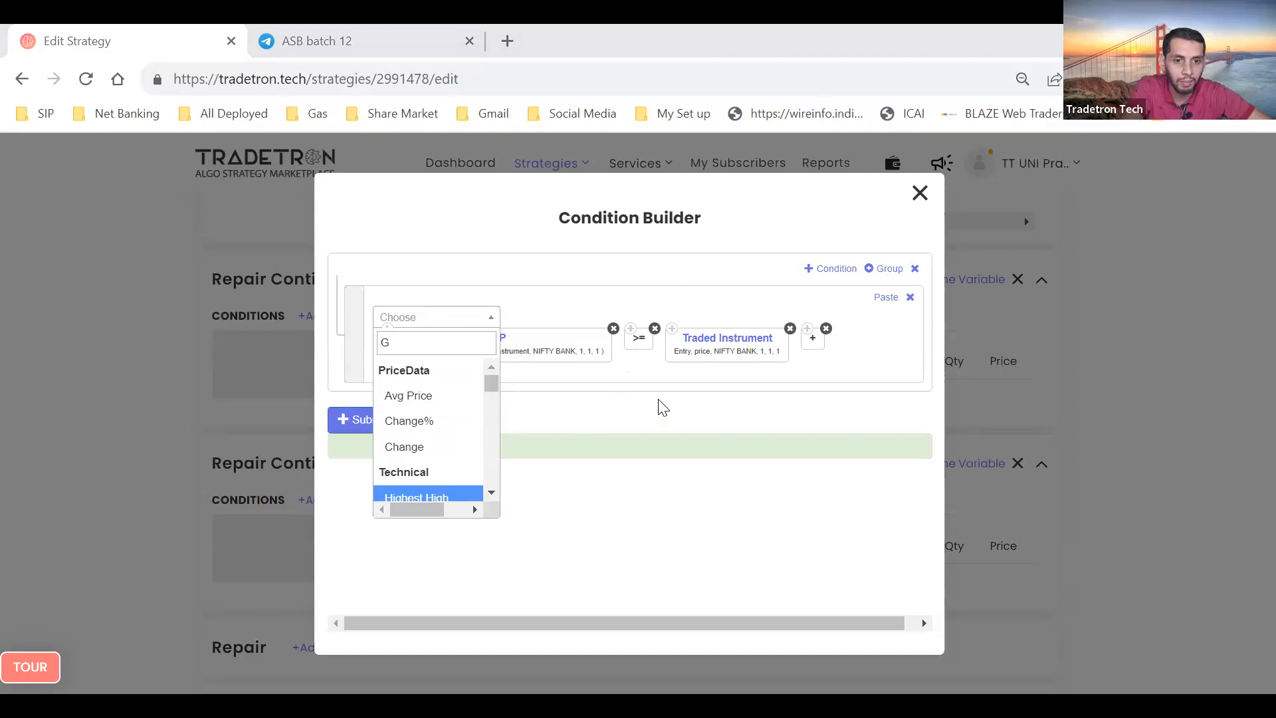
click(441, 322)
click(477, 320)
text(GET)
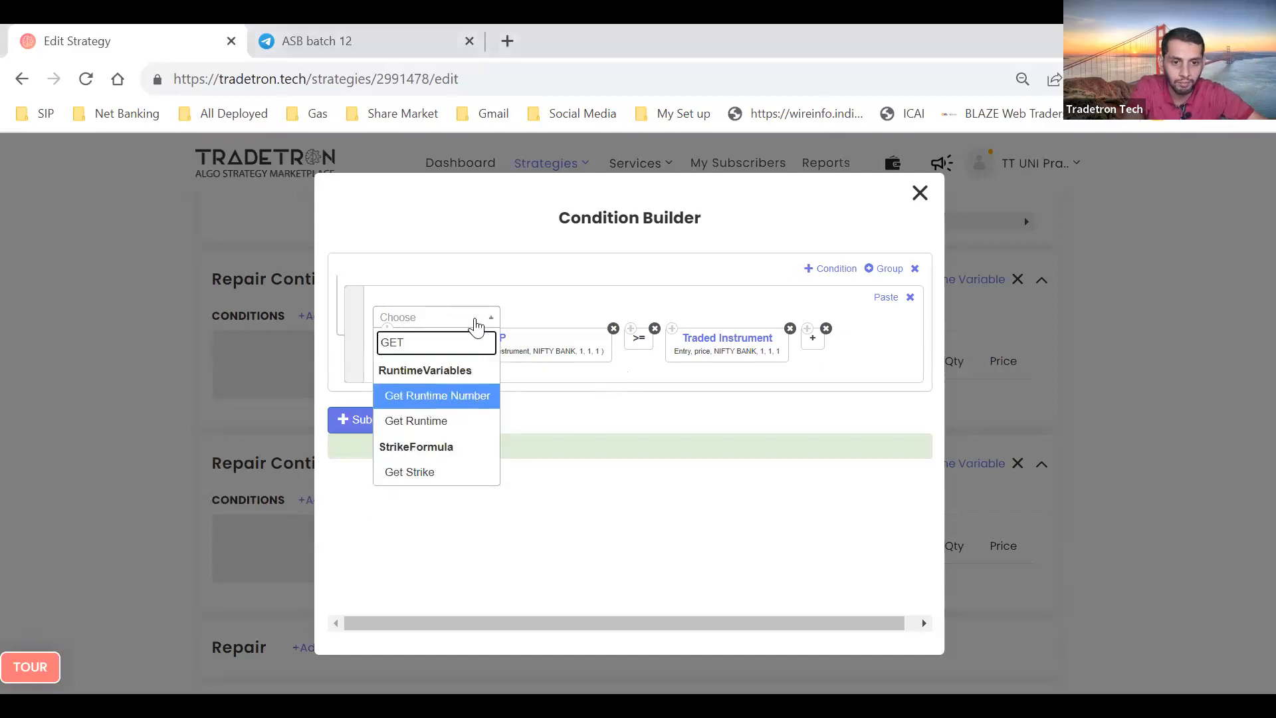
key(Down)
key(Return)
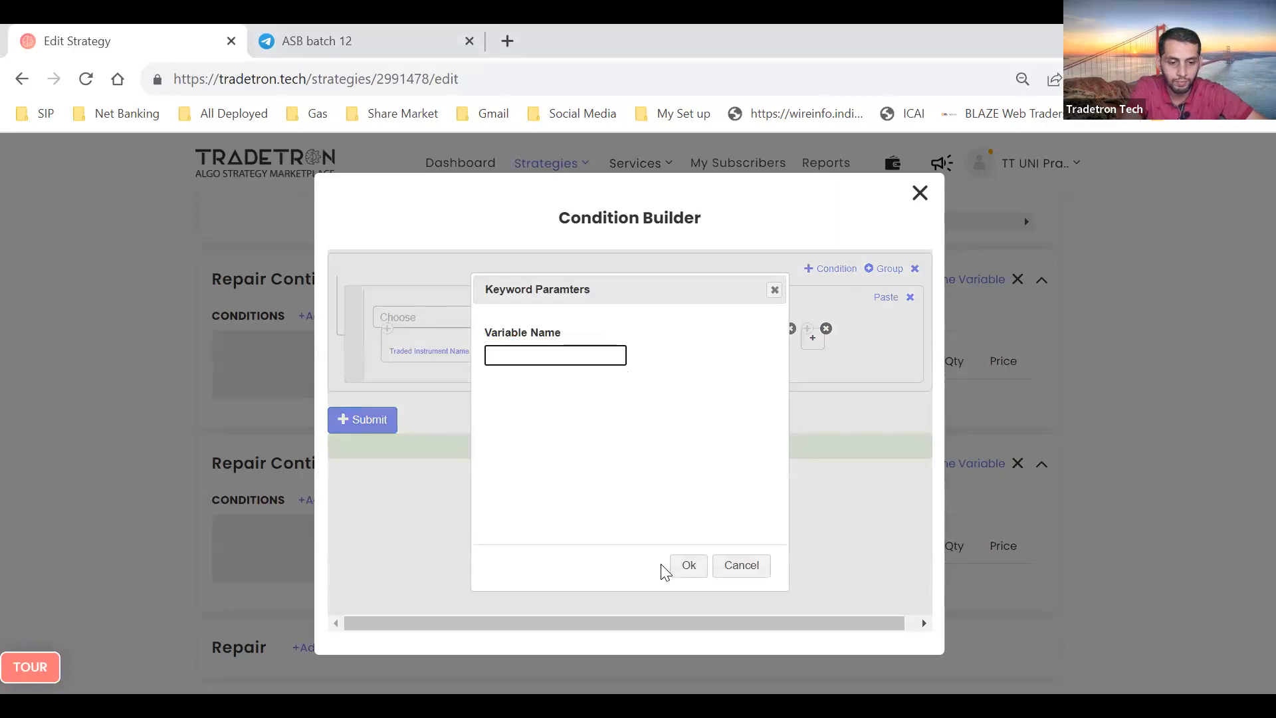
click(688, 567)
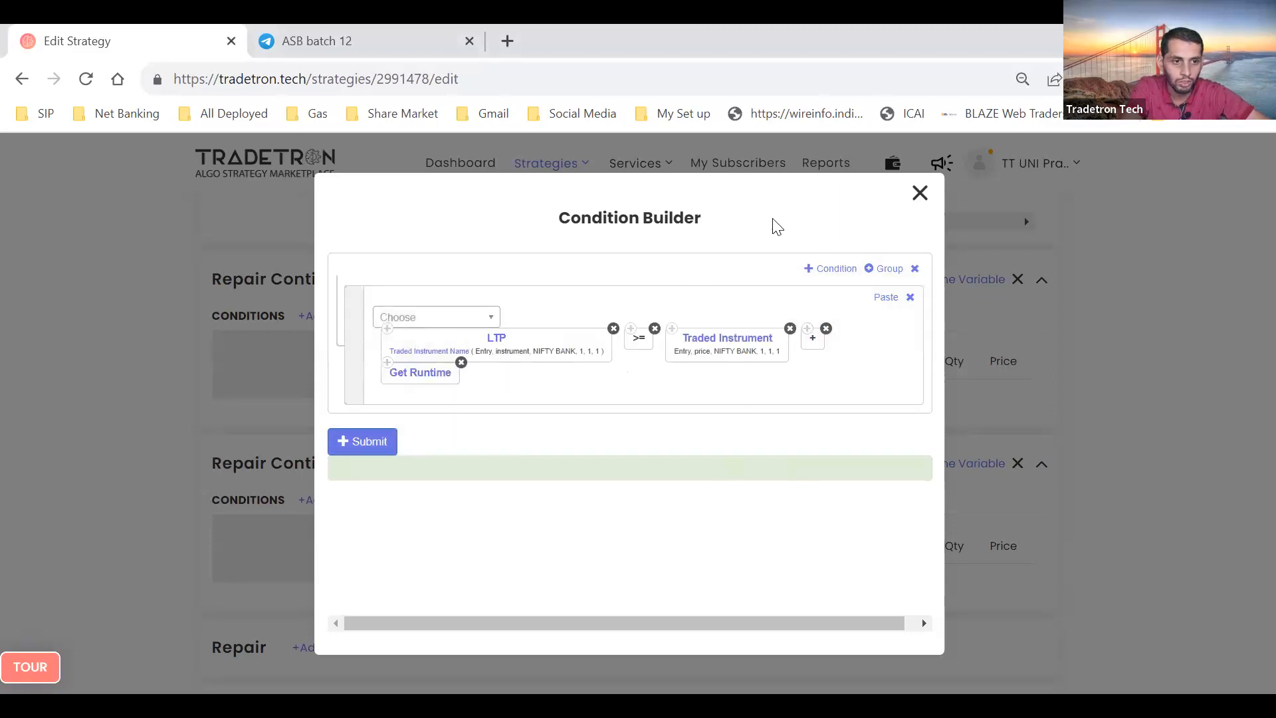
Submit the partial repair condition and copy the name Combine_Premium_SL from the Set 1 Entry runtime variables
click(380, 447)
click(921, 195)
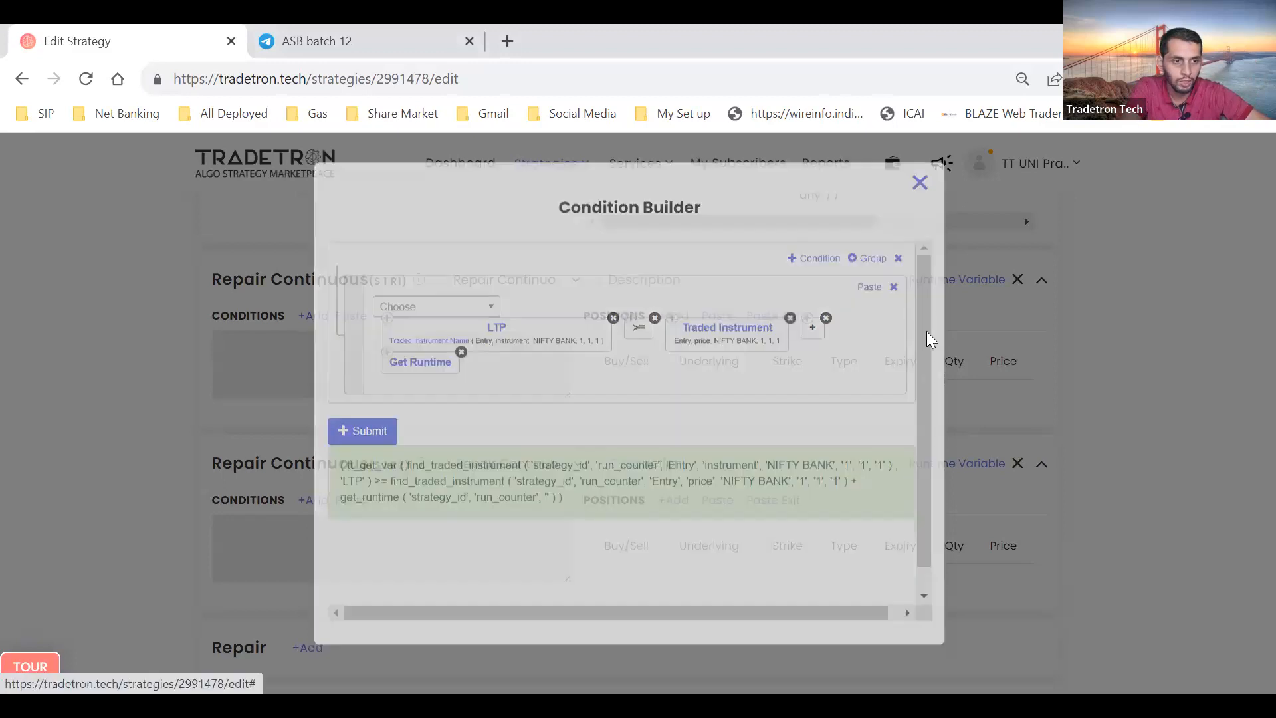
scroll(977, 292, up, 6)
scroll(977, 292, up, 3)
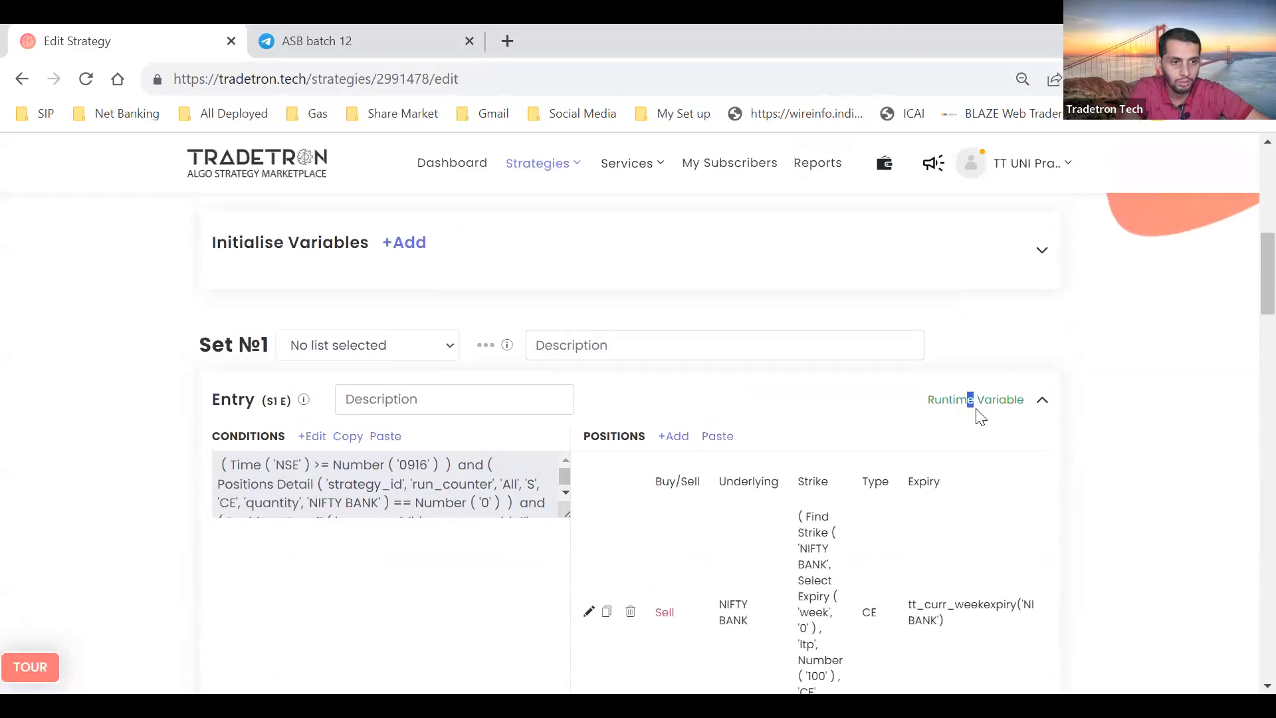
click(987, 412)
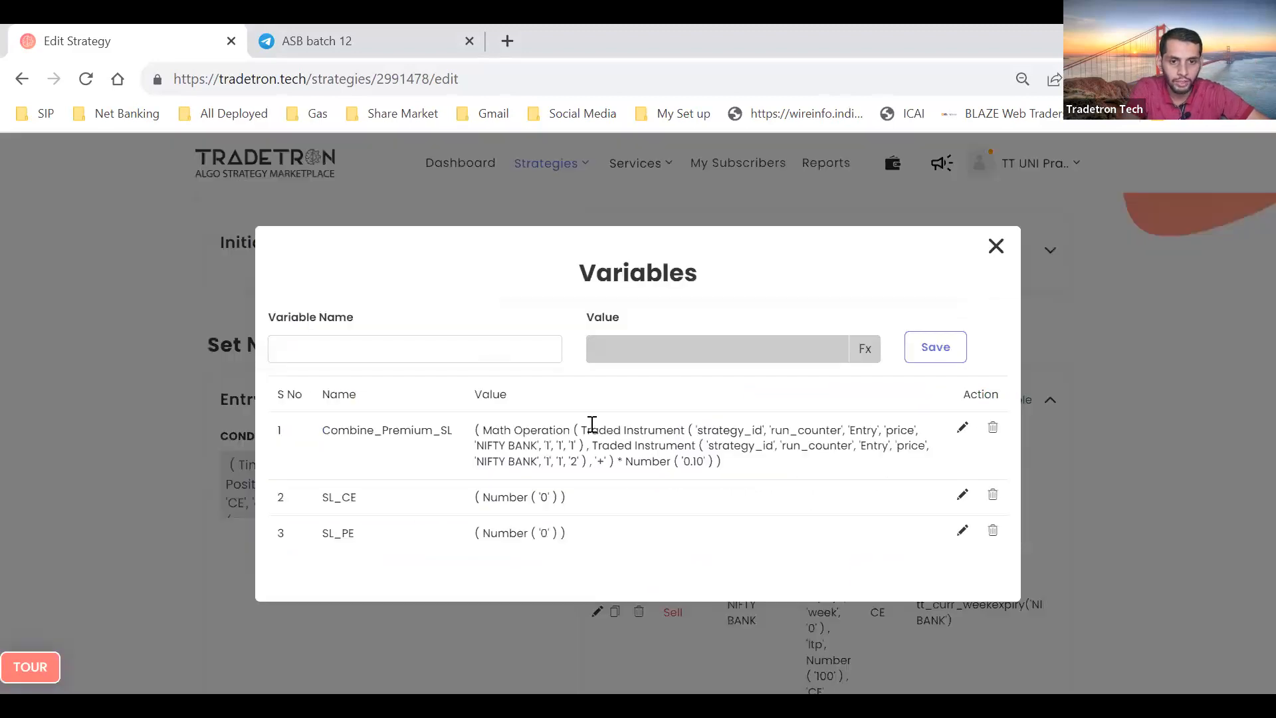
drag(323, 443, 456, 447)
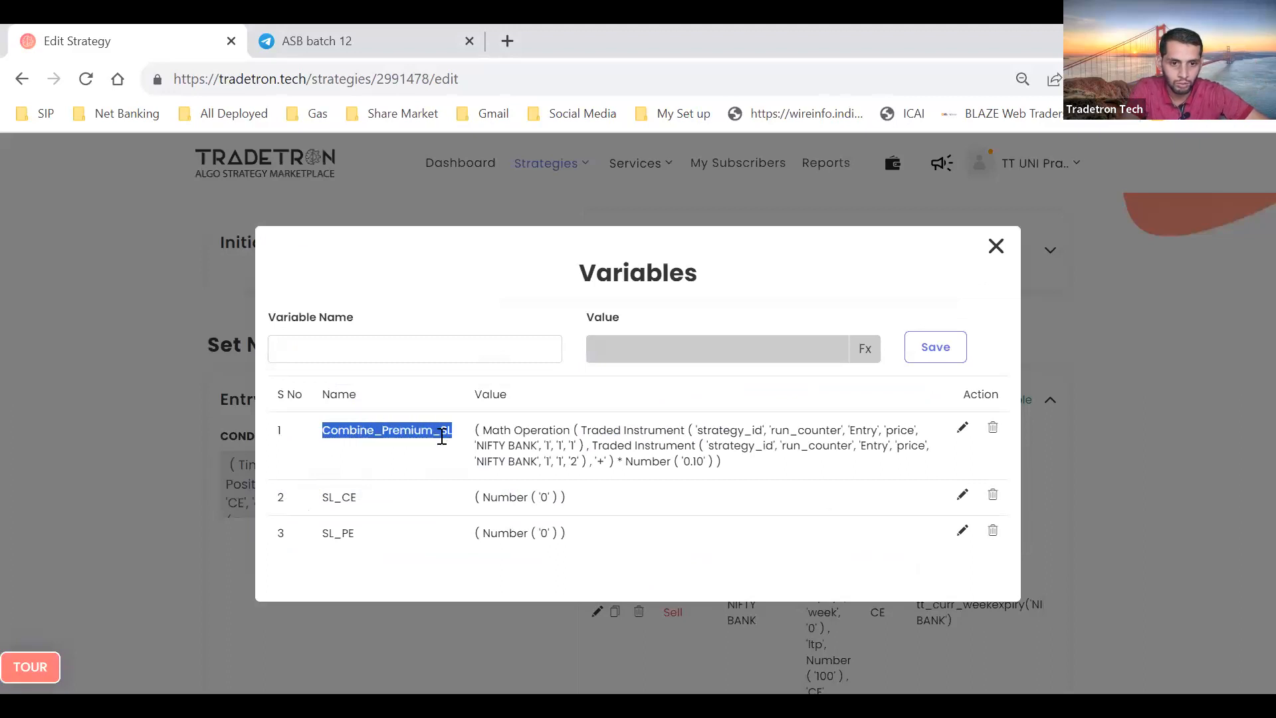
right_click(442, 437)
click(474, 453)
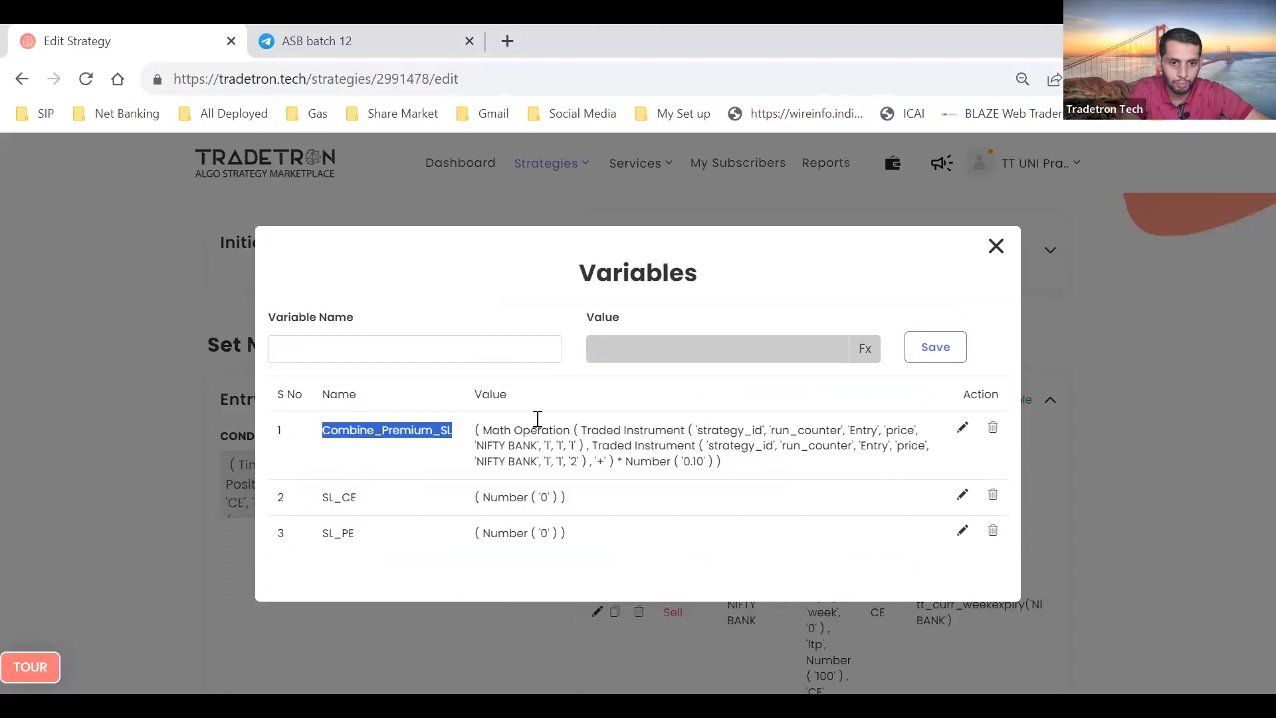
click(996, 246)
Reopen the first Repair Continuous condition and remove its unnamed Get Runtime keyword
scroll(545, 471, down, 15)
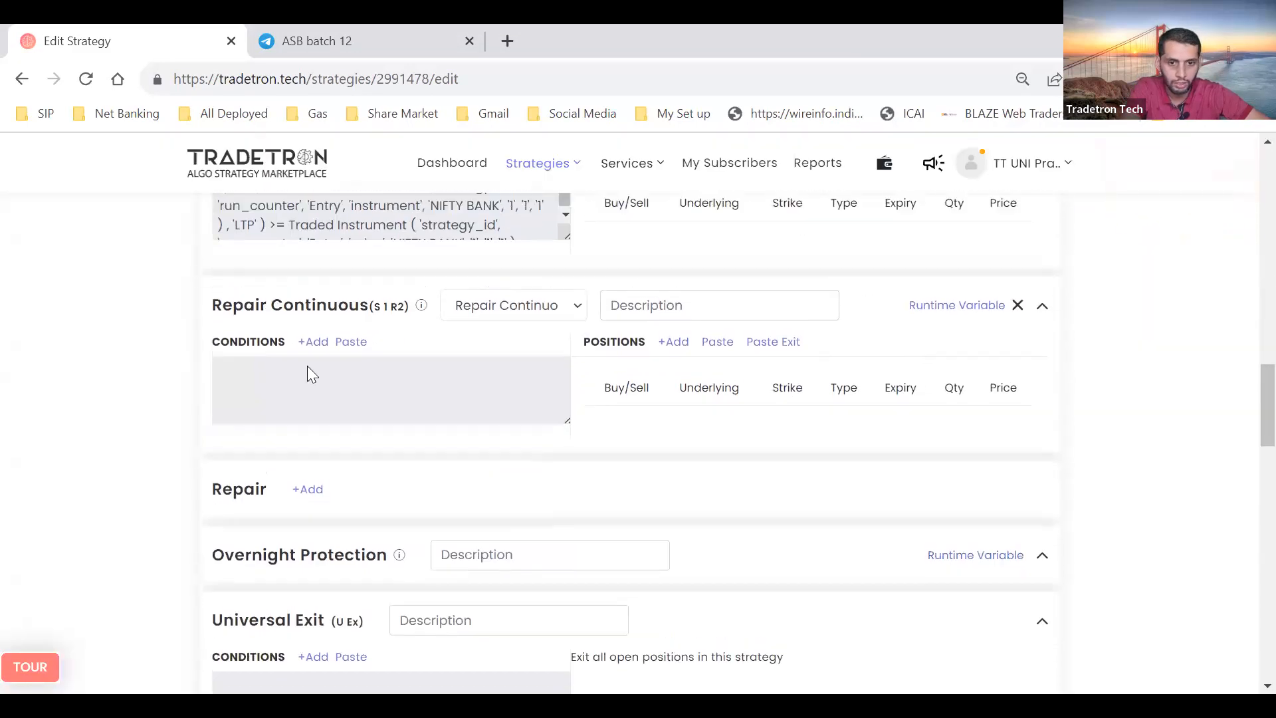
scroll(307, 366, up, 2)
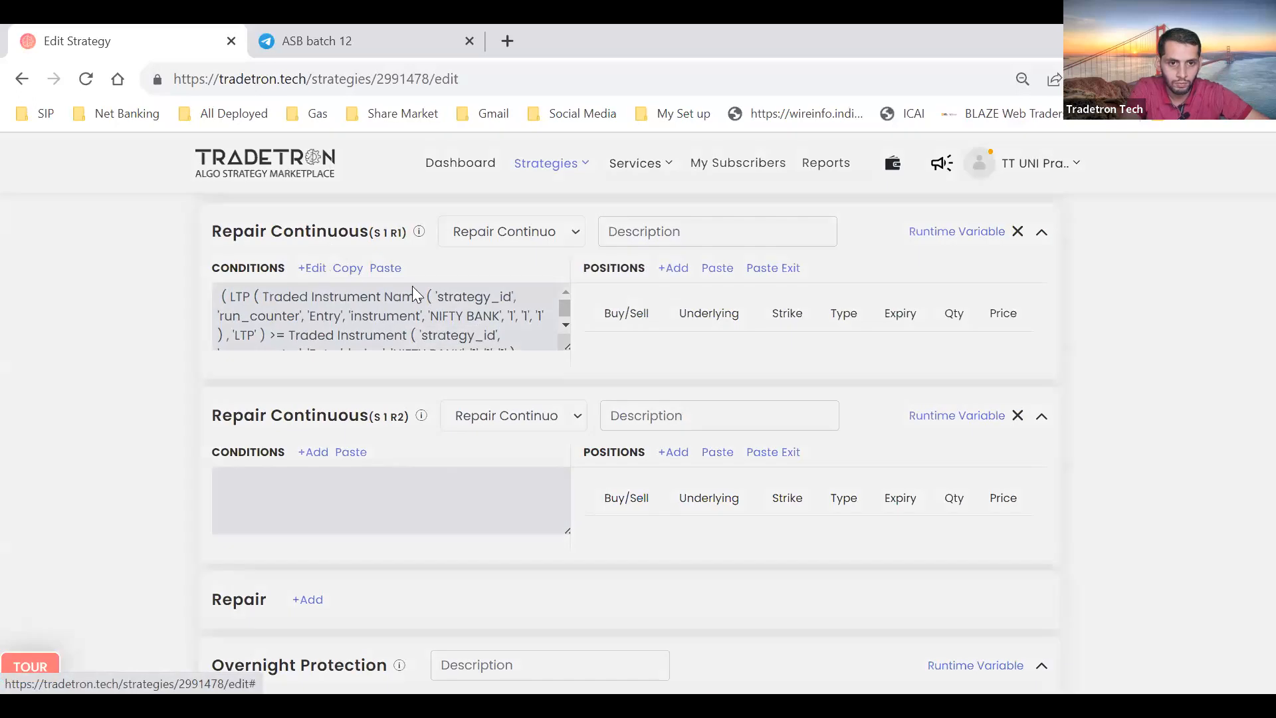
click(412, 286)
drag(441, 393, 470, 370)
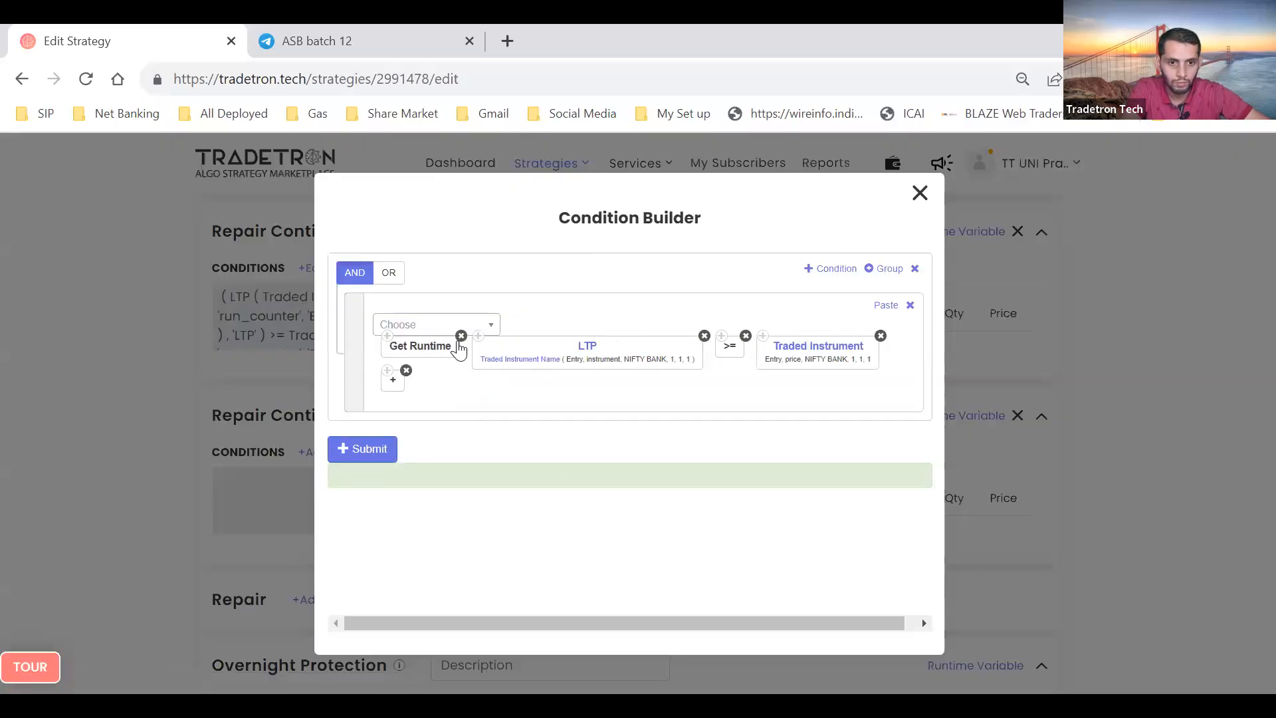
click(460, 337)
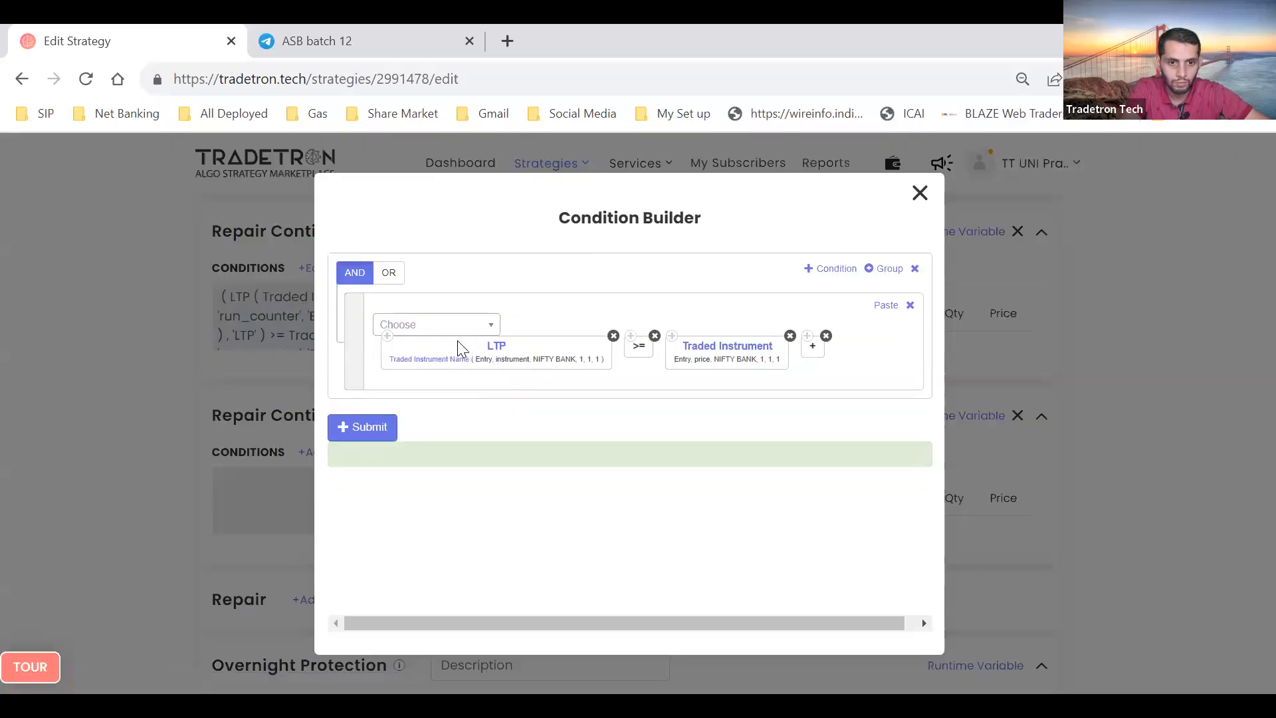
Append a Get Runtime Number keyword with the variable name Combine_Premium_SL to the first repair's condition
click(497, 326)
text(GET)
key(Down)
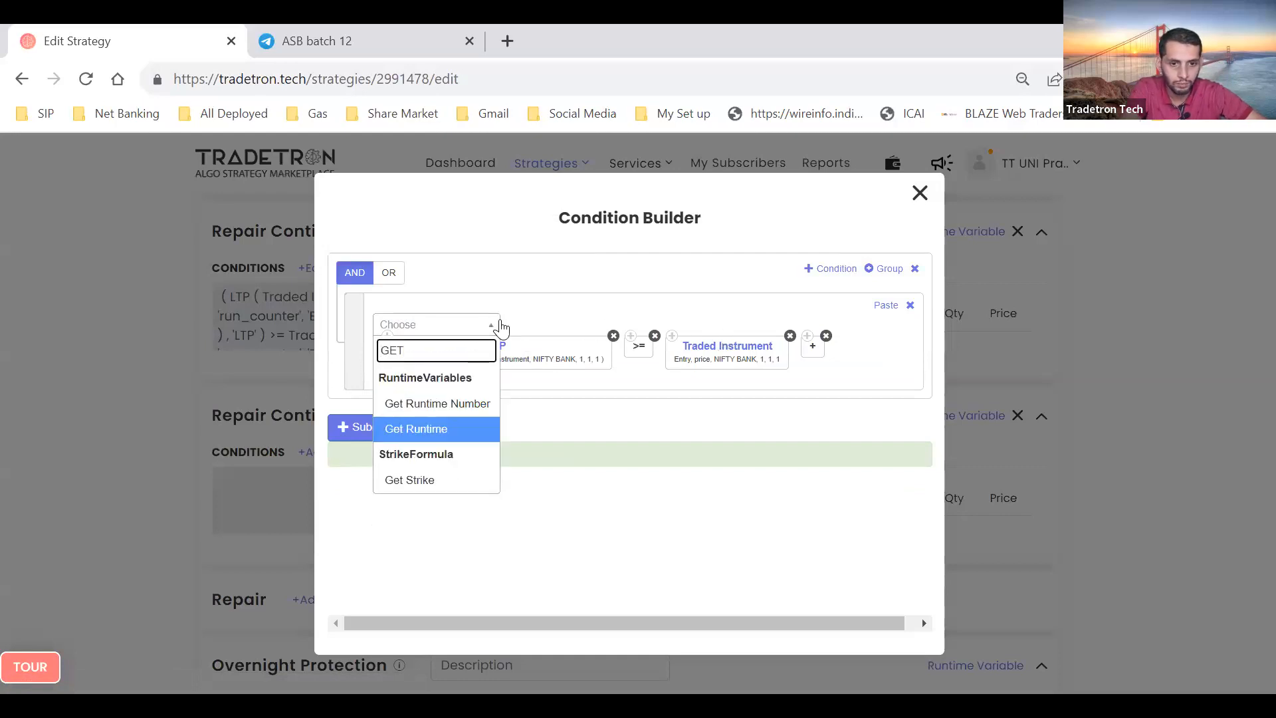
key(Return)
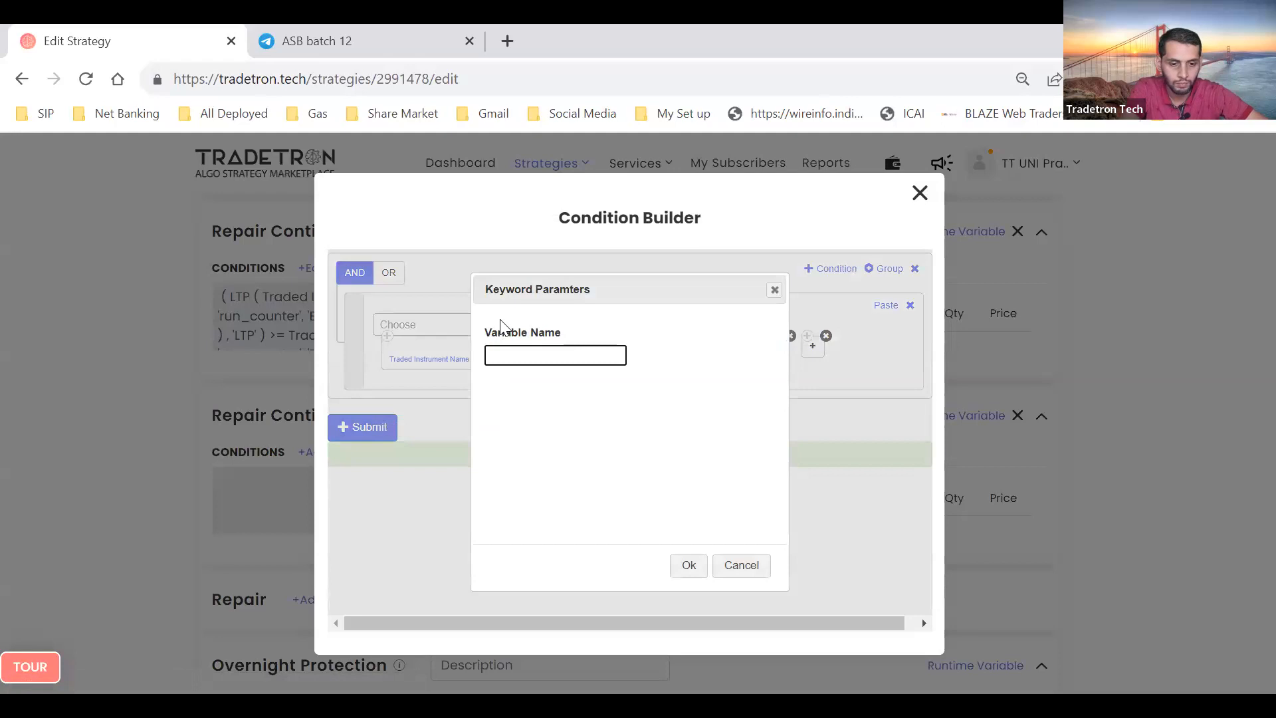
text(Combine_Premium_SL)
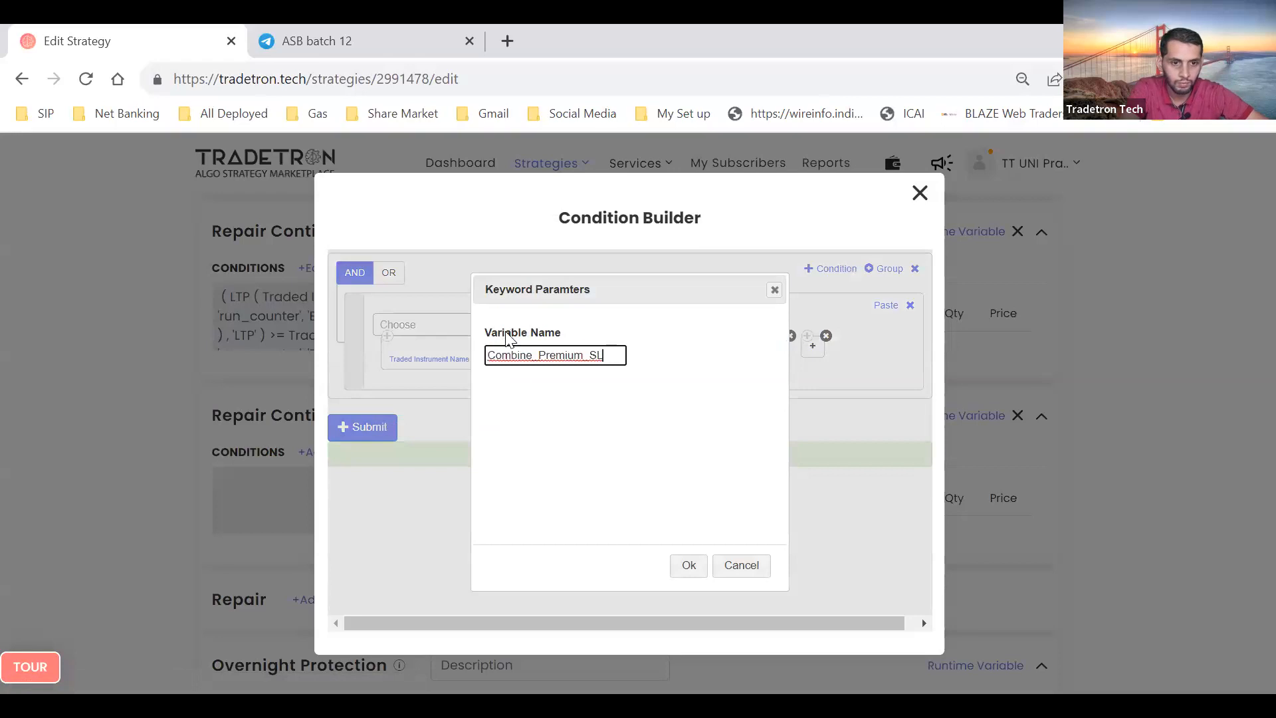
click(692, 567)
Multiply the Combine_Premium_SL runtime number by adding the * operator and a Number keyword with value 1
click(451, 330)
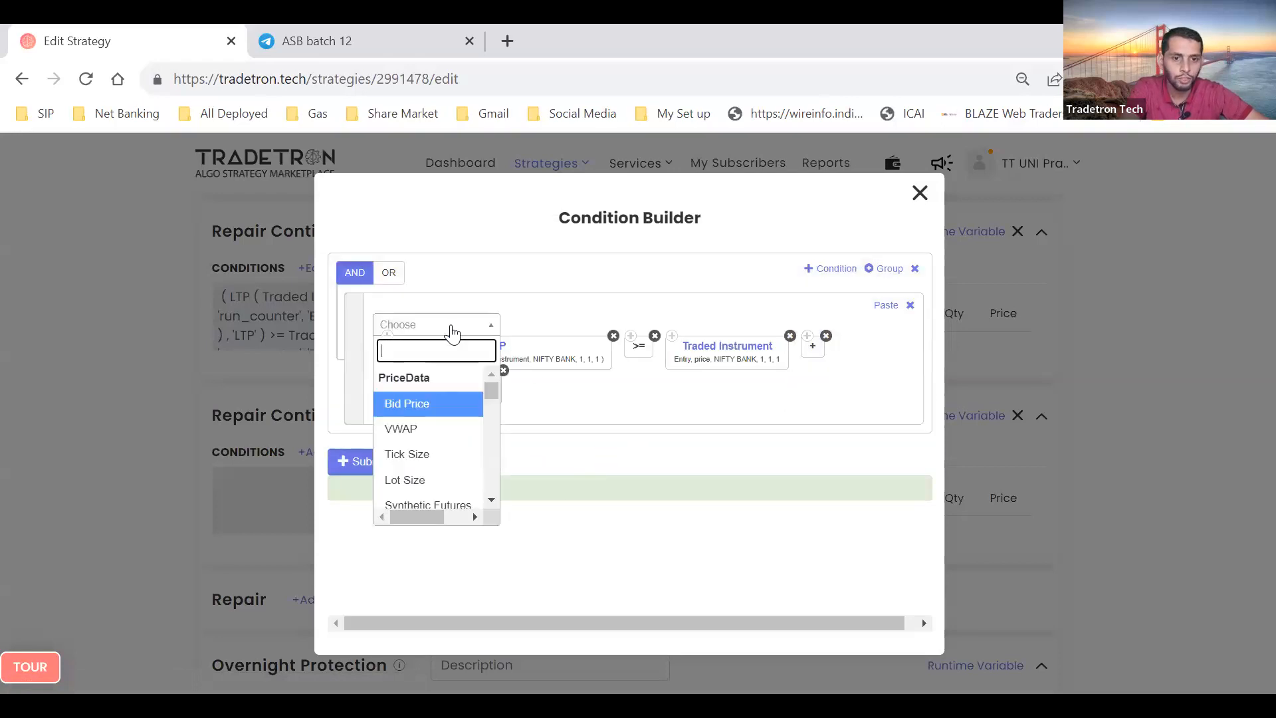
text(*)
key(Return)
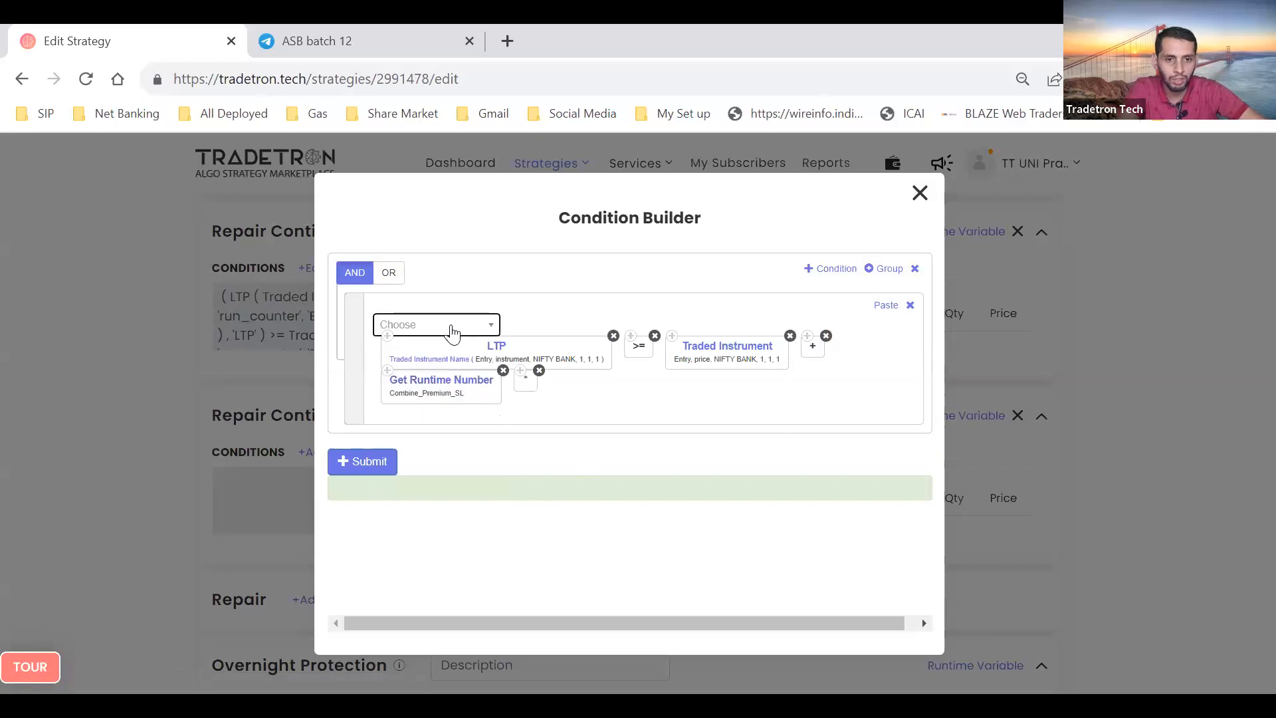
click(452, 330)
text(NUMBER)
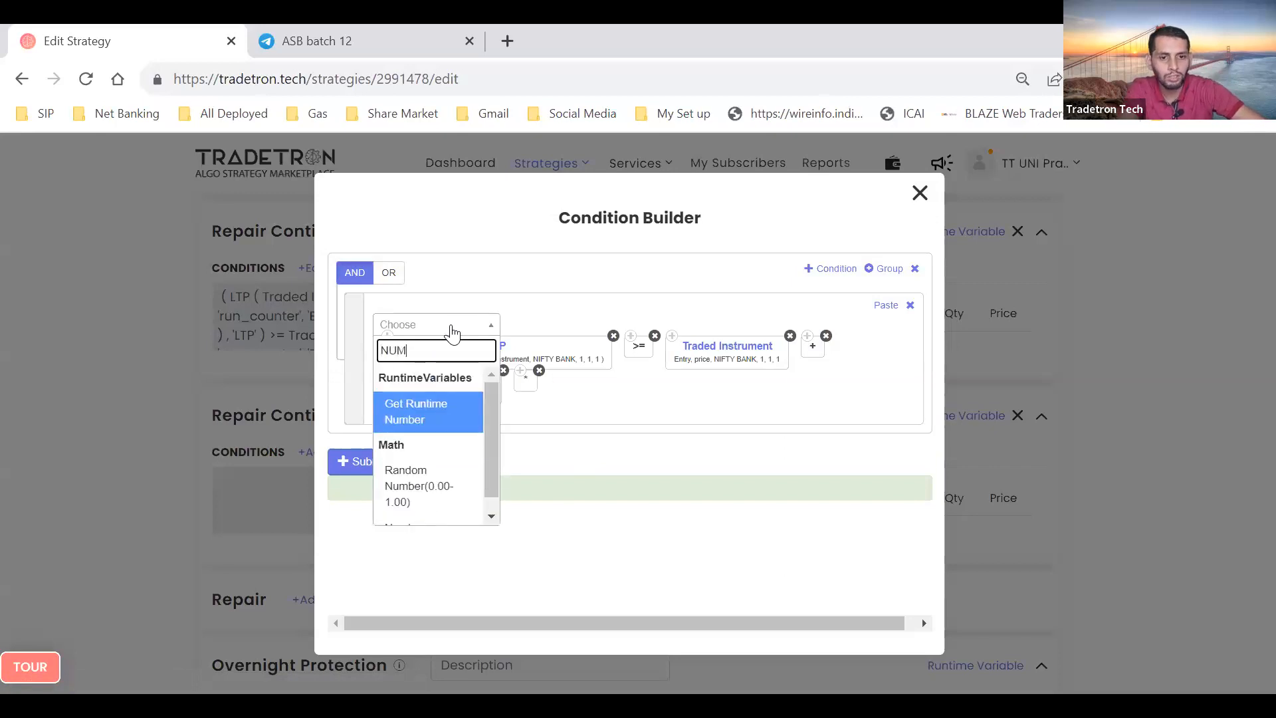
key(Down)
key(Down)
key(Return)
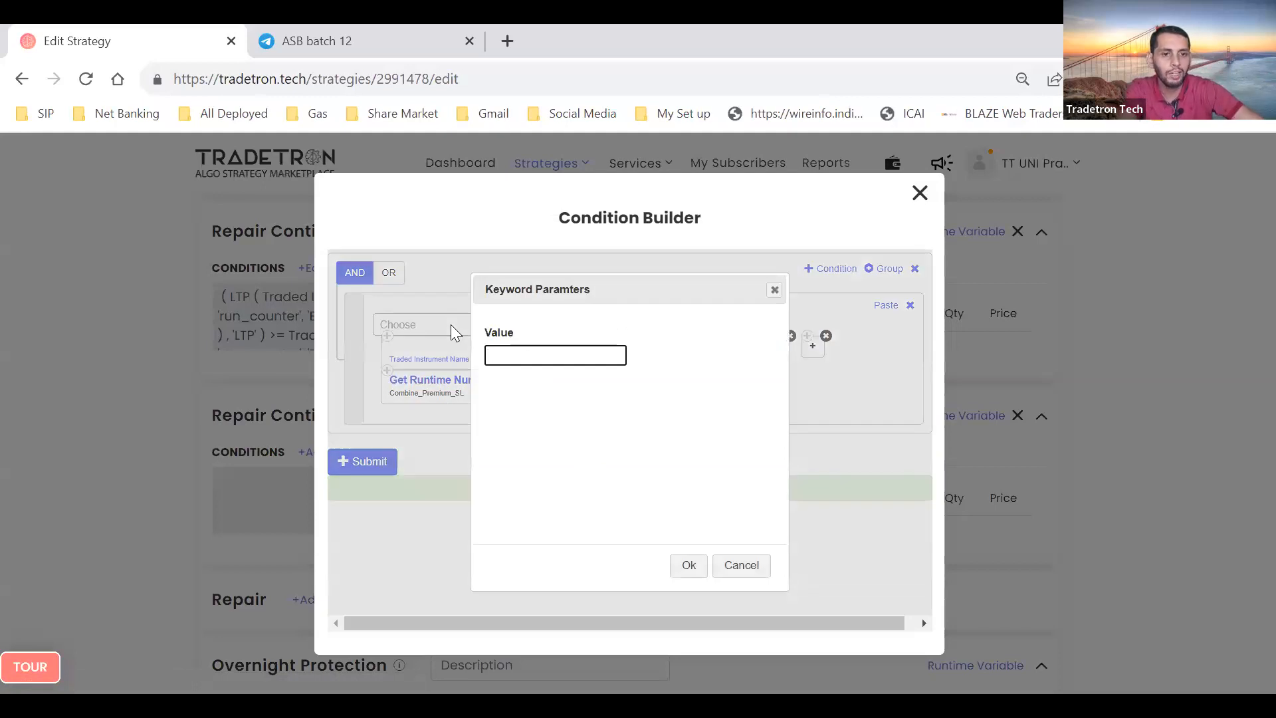
key(BackSpace)
text(1)
key(Return)
click(620, 462)
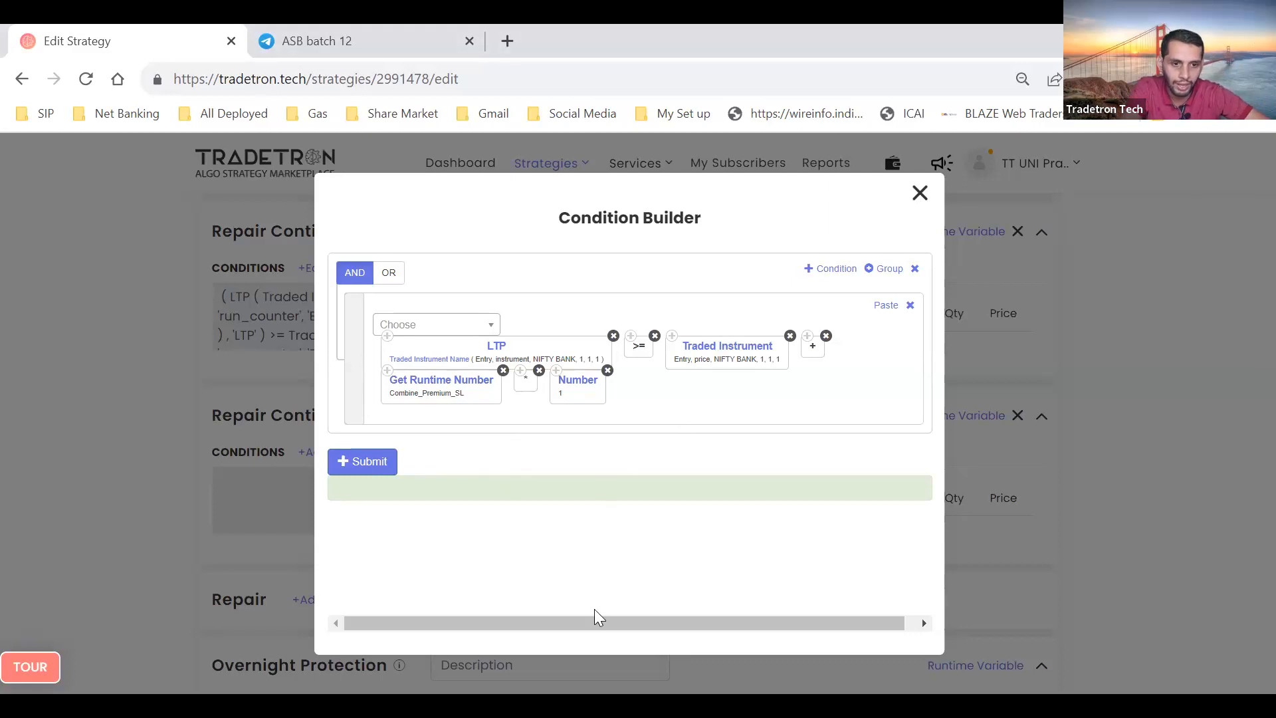
click(557, 395)
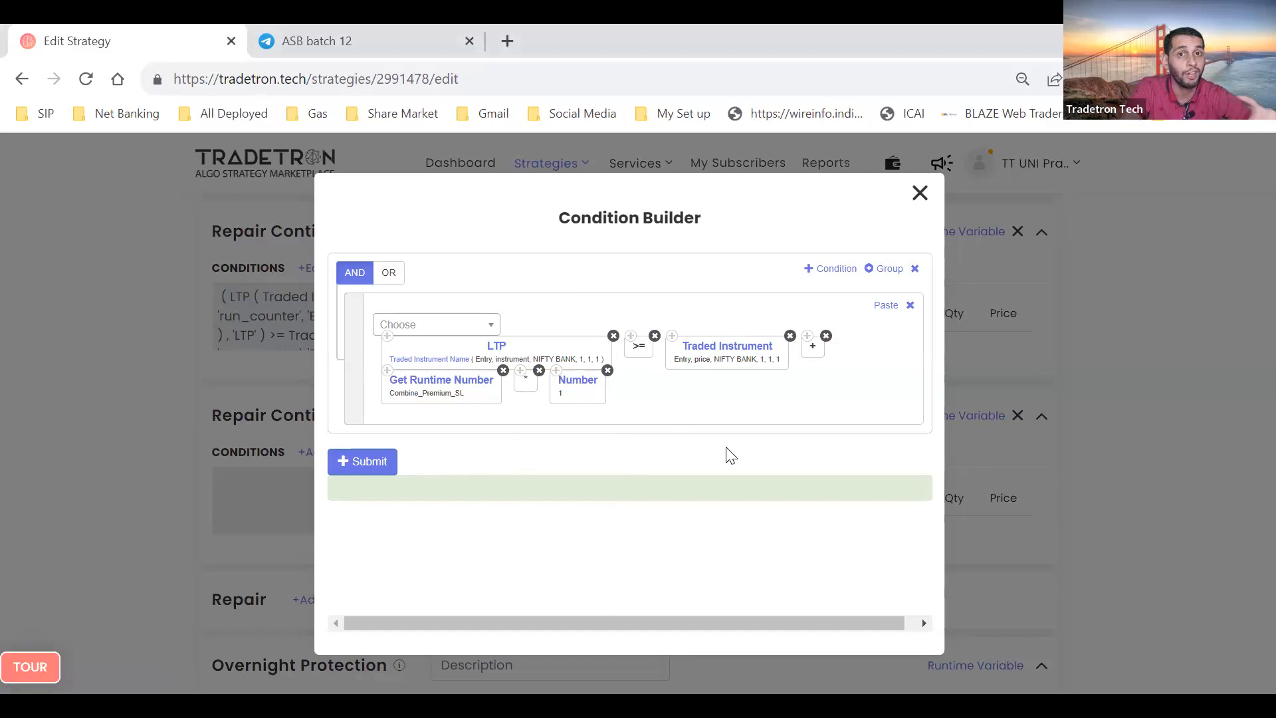
Add a second AND condition to the first repair with the Net Quantity keyword, using Traded Instrument Name as its instrument
click(839, 269)
click(436, 444)
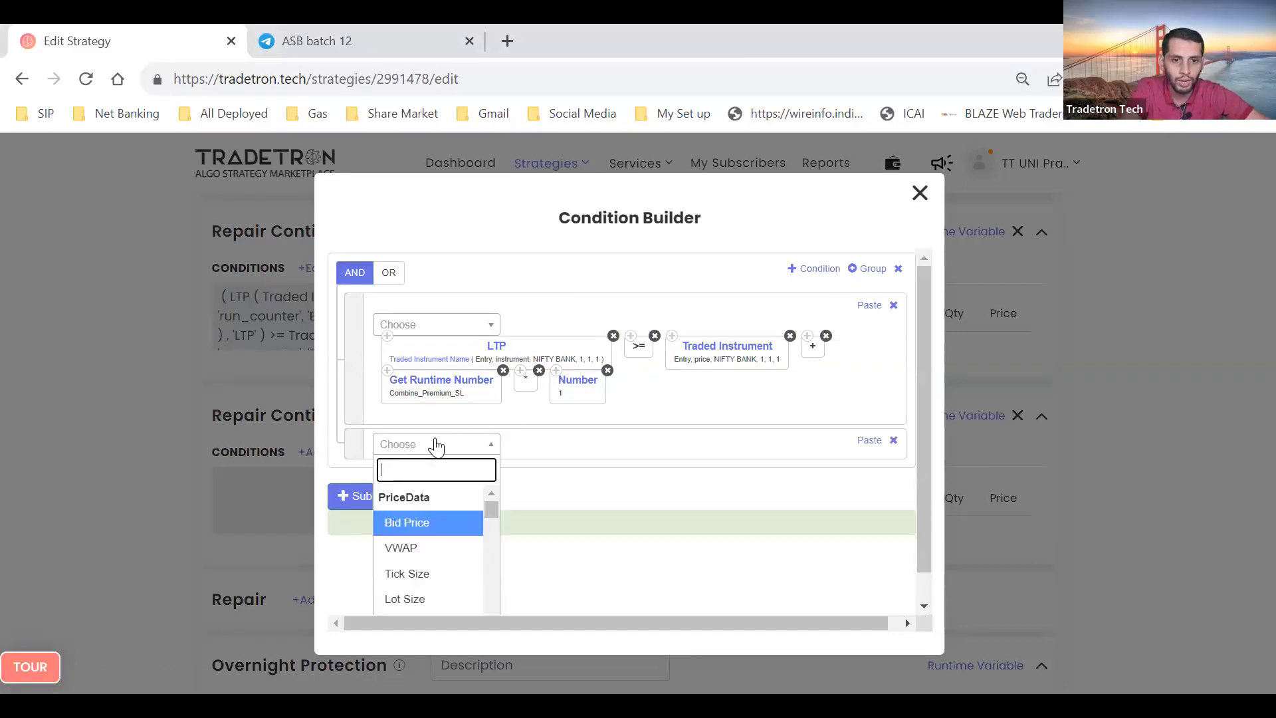
text(NET)
key(Return)
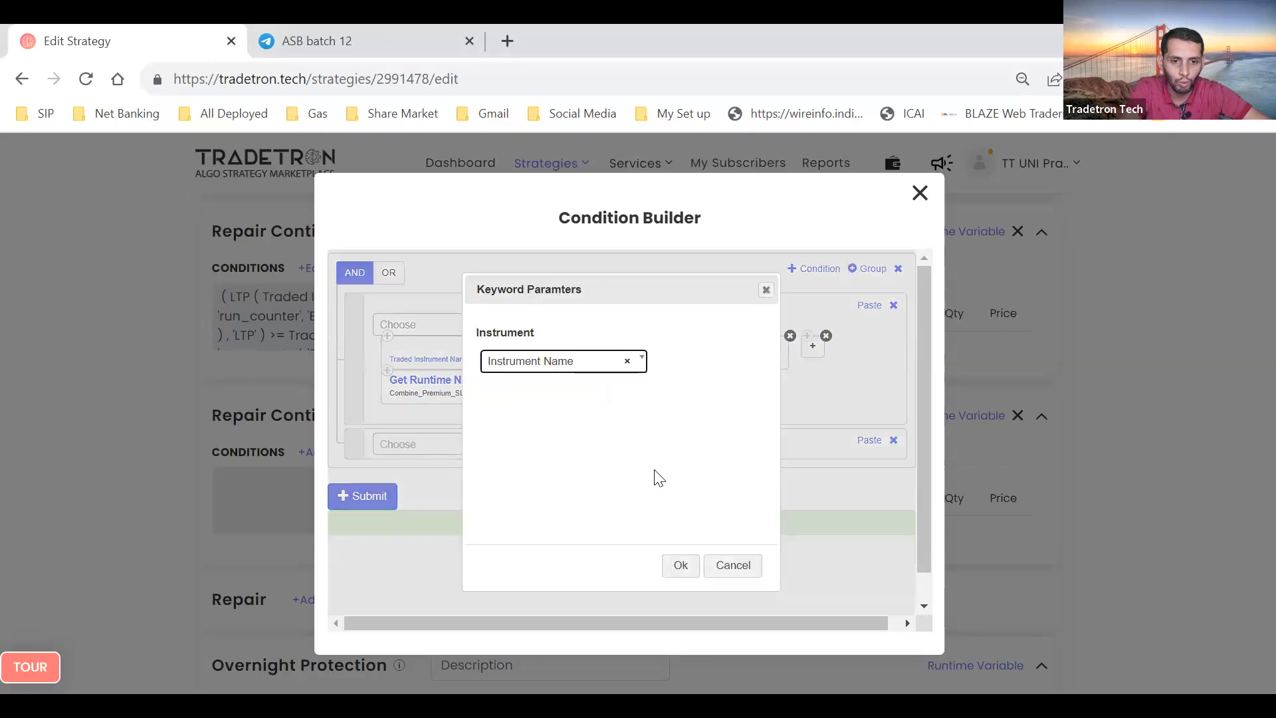
click(551, 364)
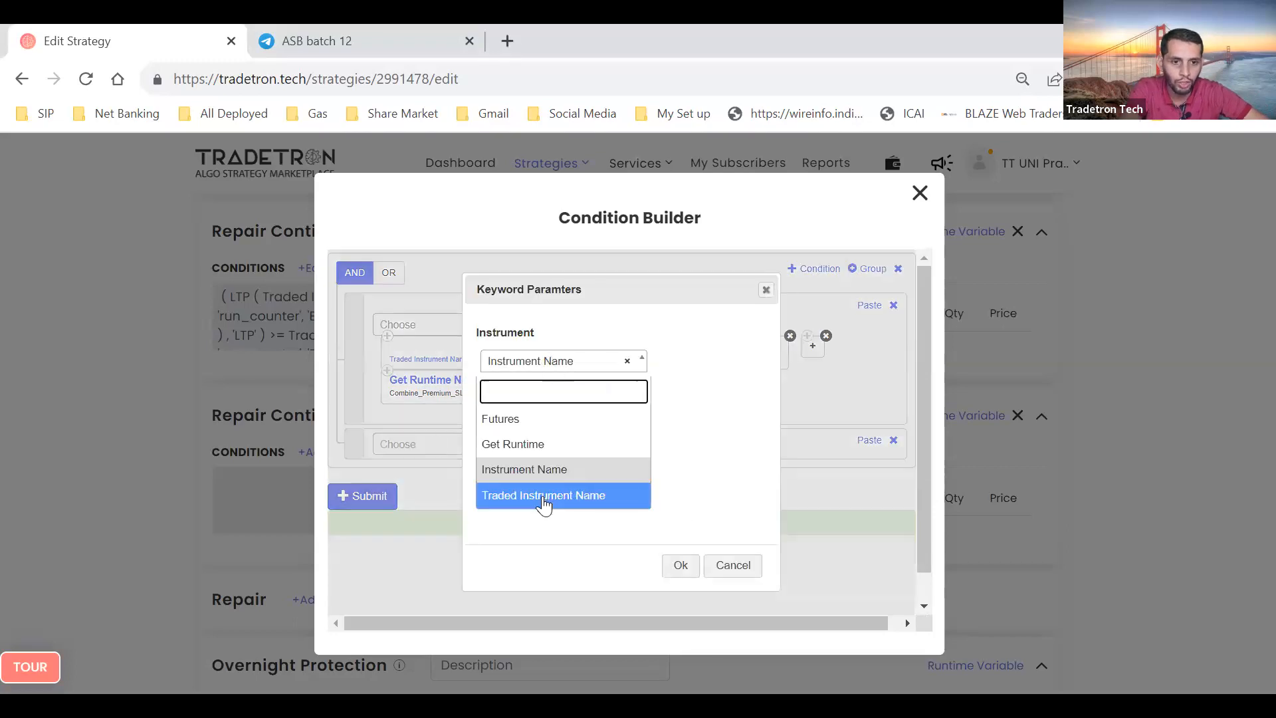
click(542, 498)
click(681, 565)
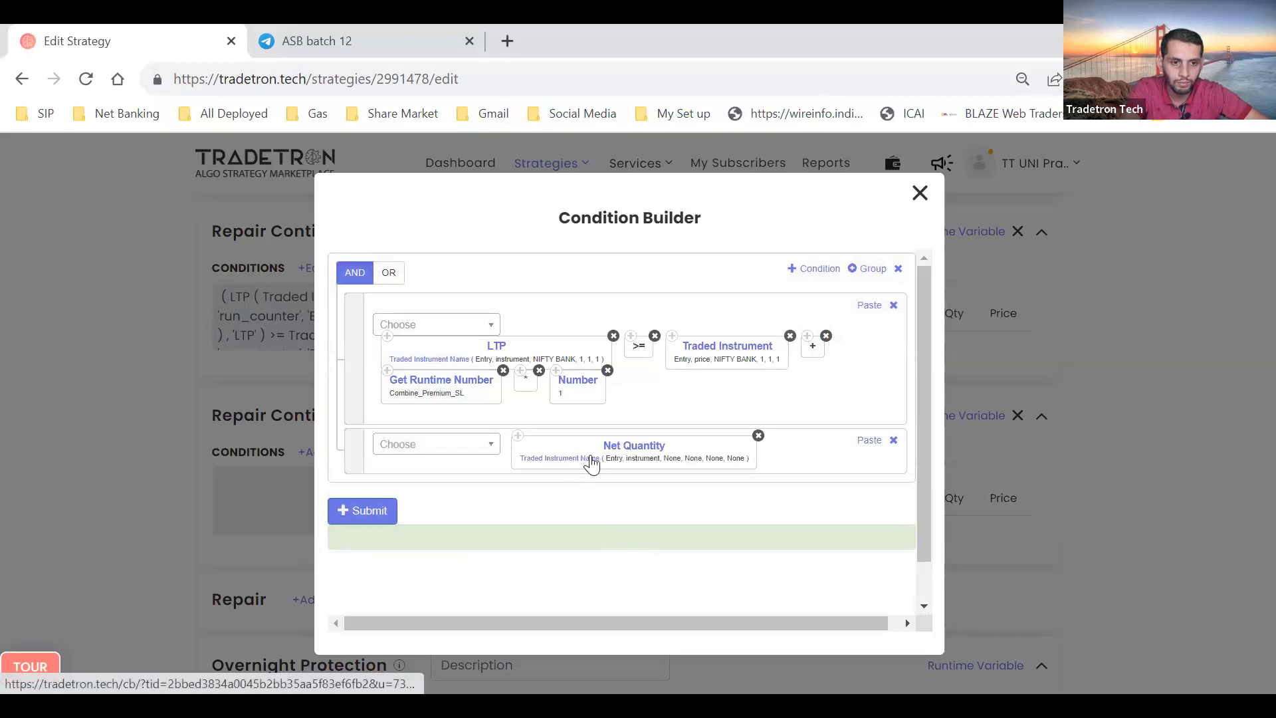
Set the Net Quantity's traded instrument to underlying NIFTY BANK with set number 1, condition number 1 and leg number 1
click(591, 463)
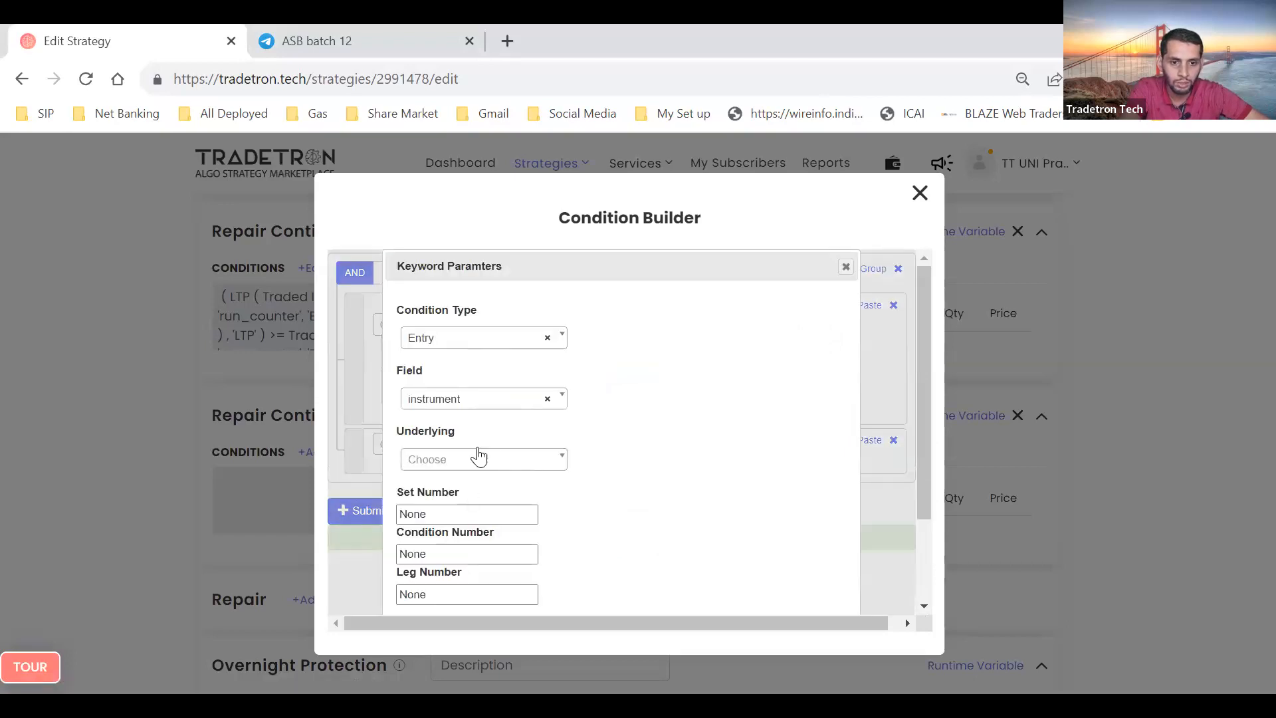
click(483, 460)
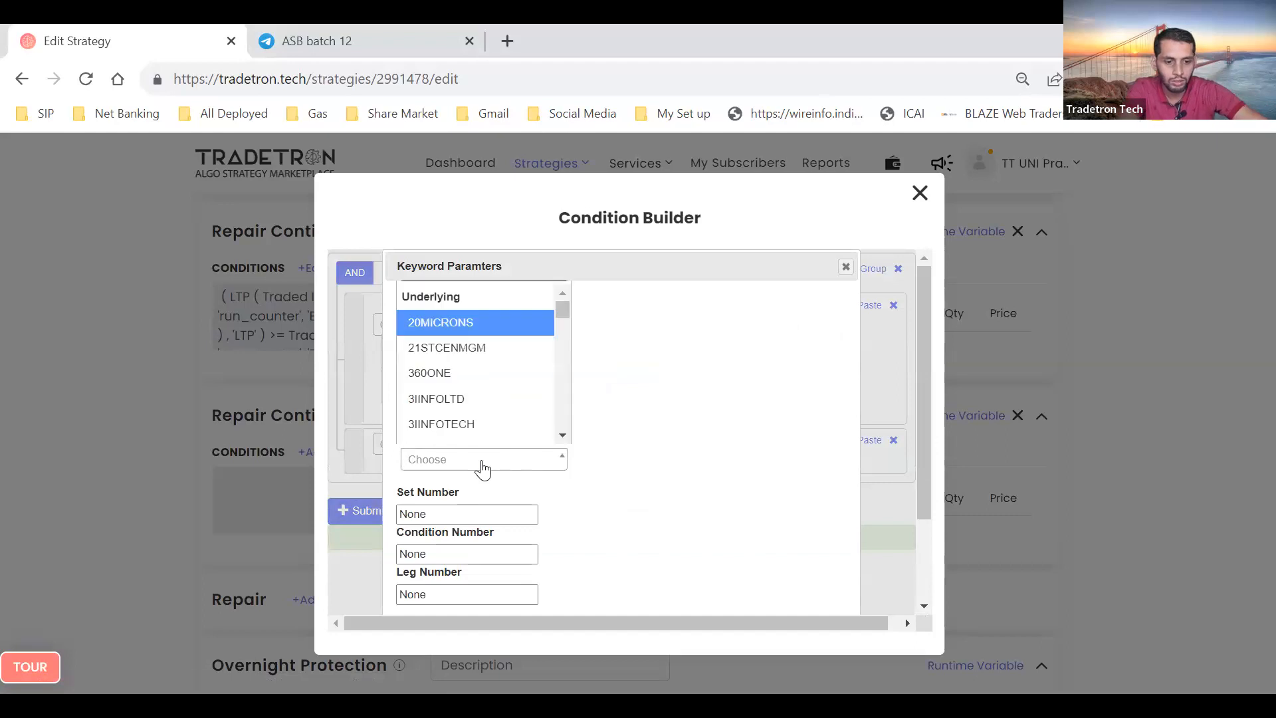
key(Return)
key(Tab)
text(1)
key(Tab)
text(1)
key(Tab)
text(1)
key(Return)
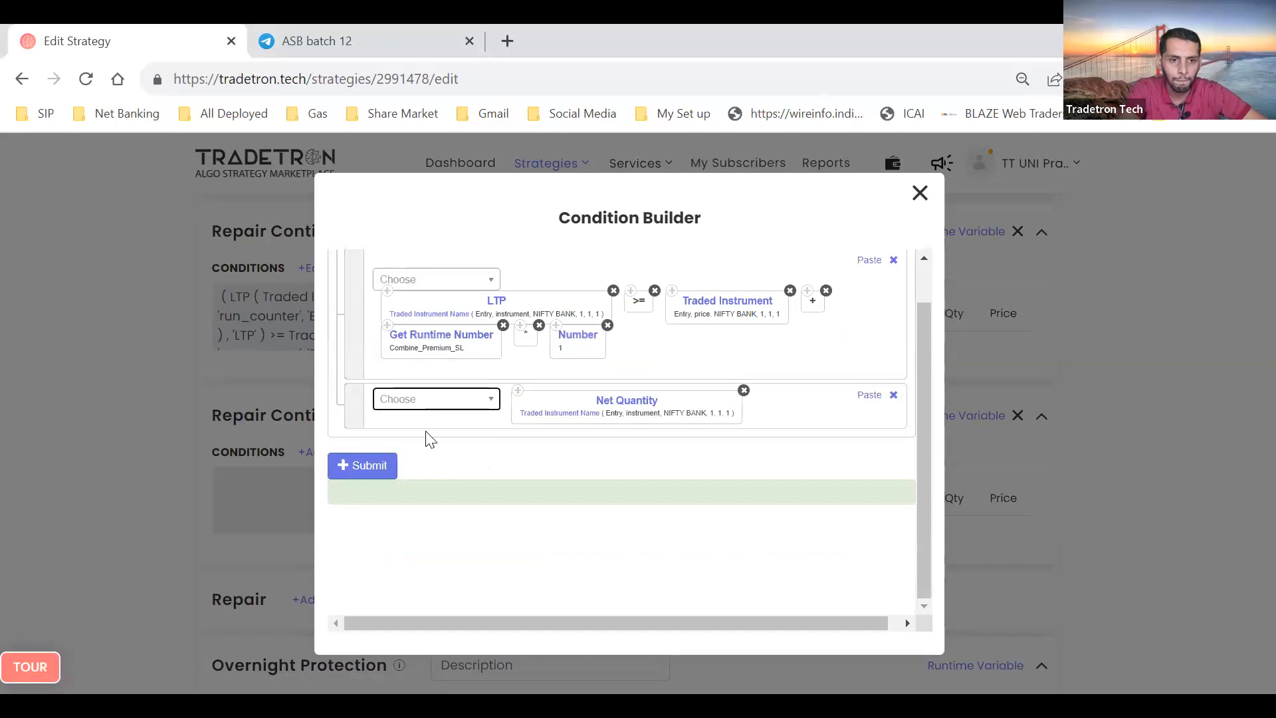
Append the equals comparison operator after Net Quantity in the second condition
click(465, 400)
text(=)
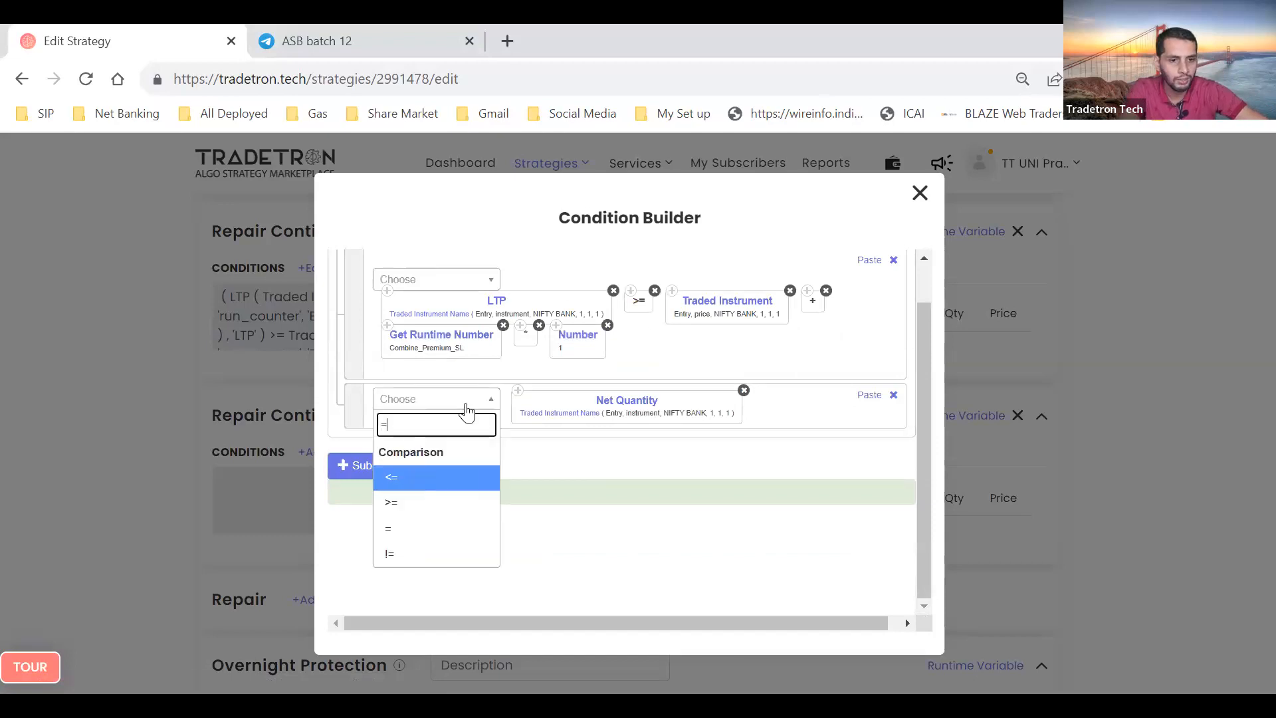
key(Down)
key(Down)
key(Return)
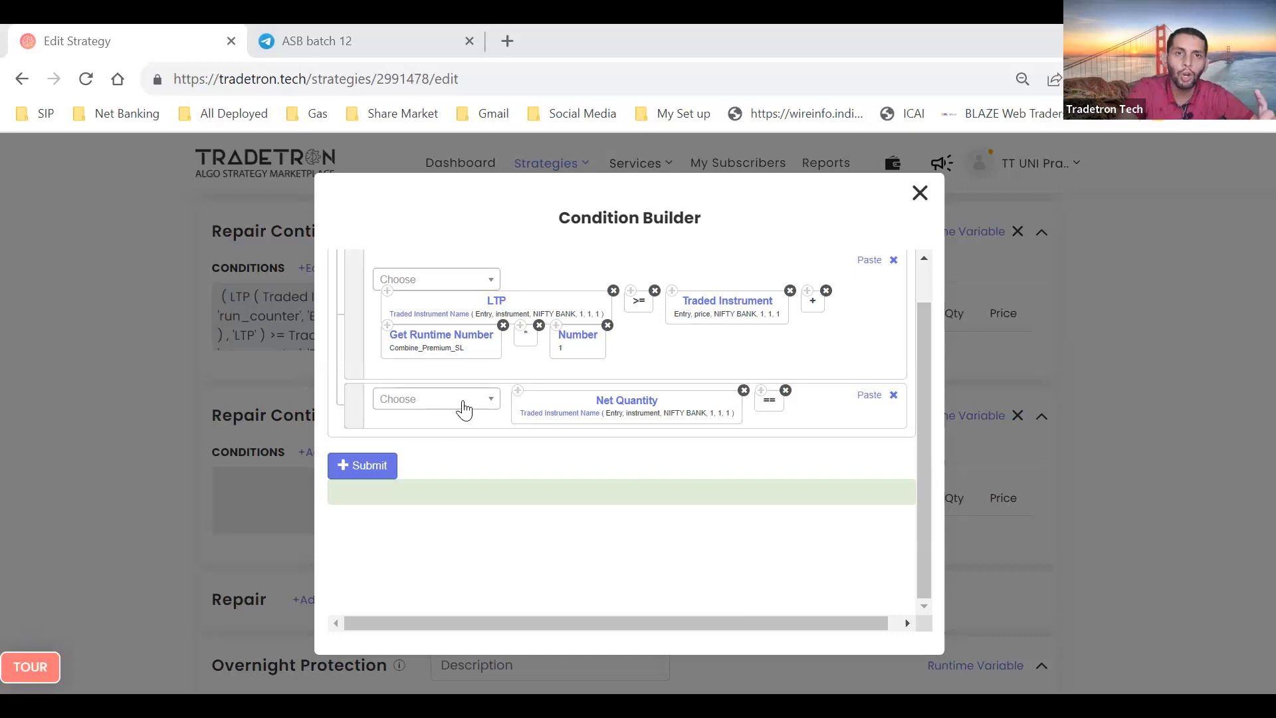
Add a Number keyword with value -75 as the comparison value for Net Quantity
click(464, 409)
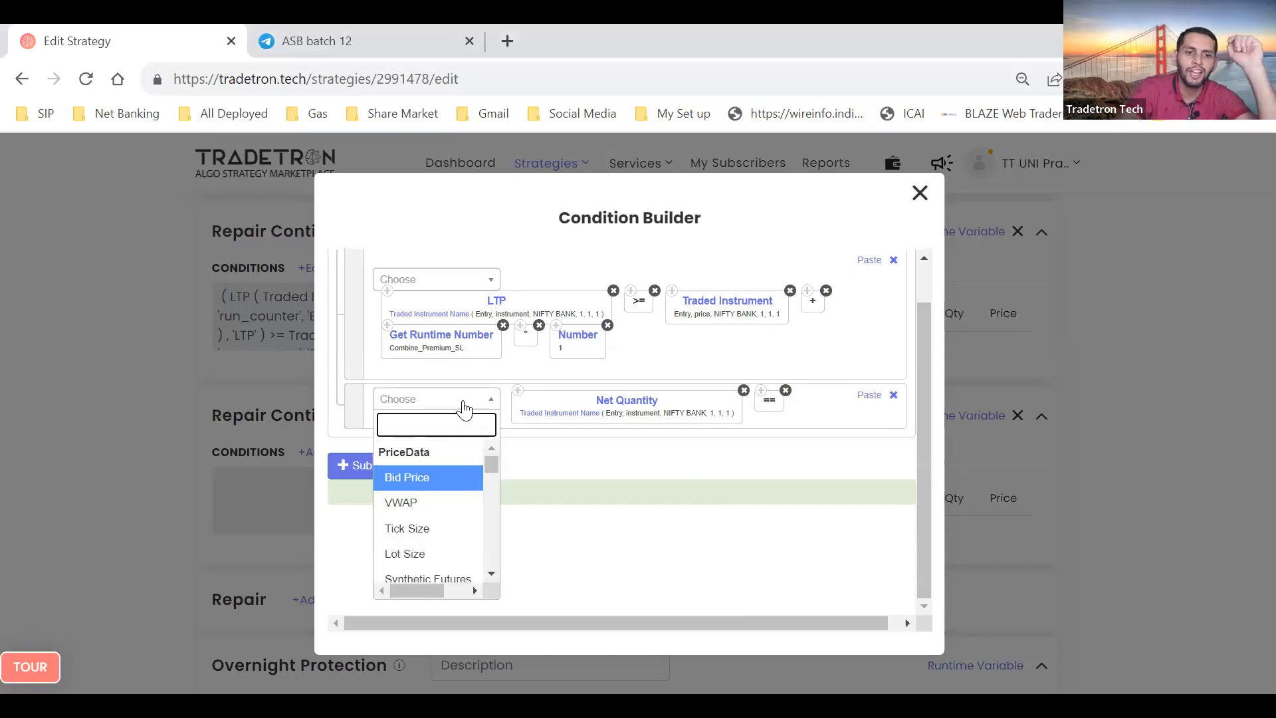
right_click(465, 400)
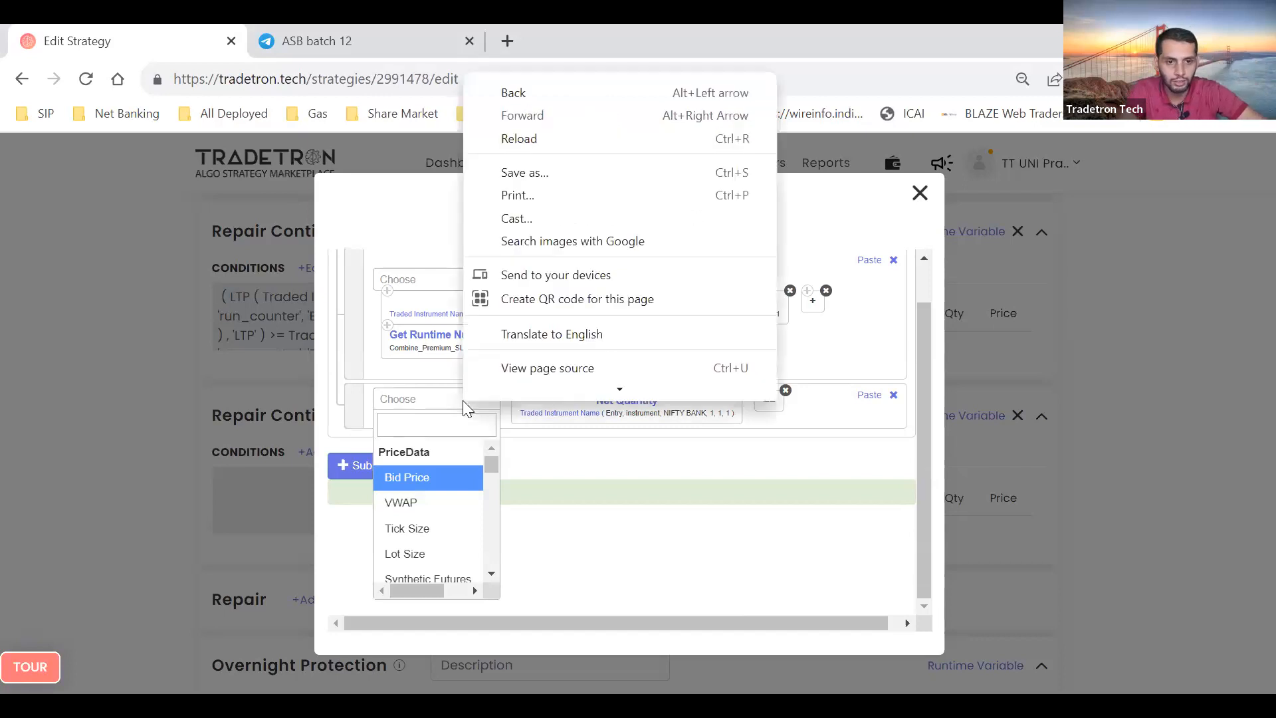
click(612, 473)
drag(611, 474, 416, 407)
click(416, 406)
text(NUMBER)
key(Down)
key(Down)
key(Return)
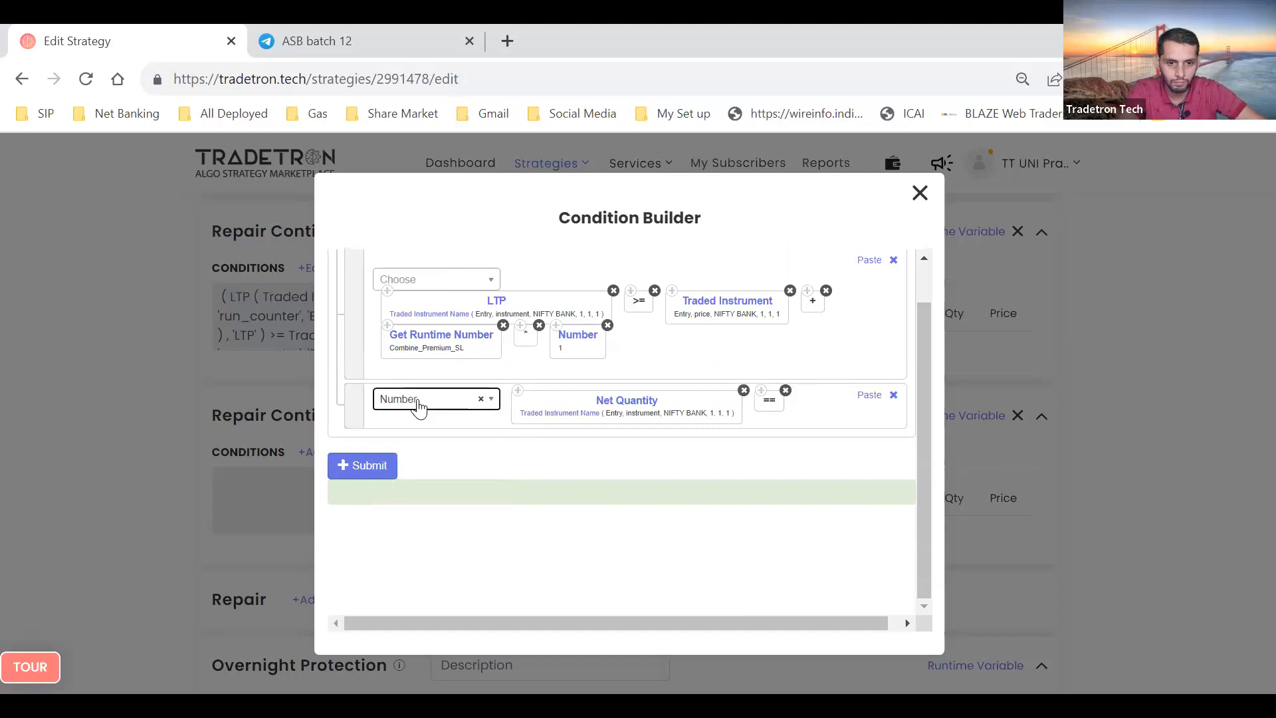
key(BackSpace)
text(-75)
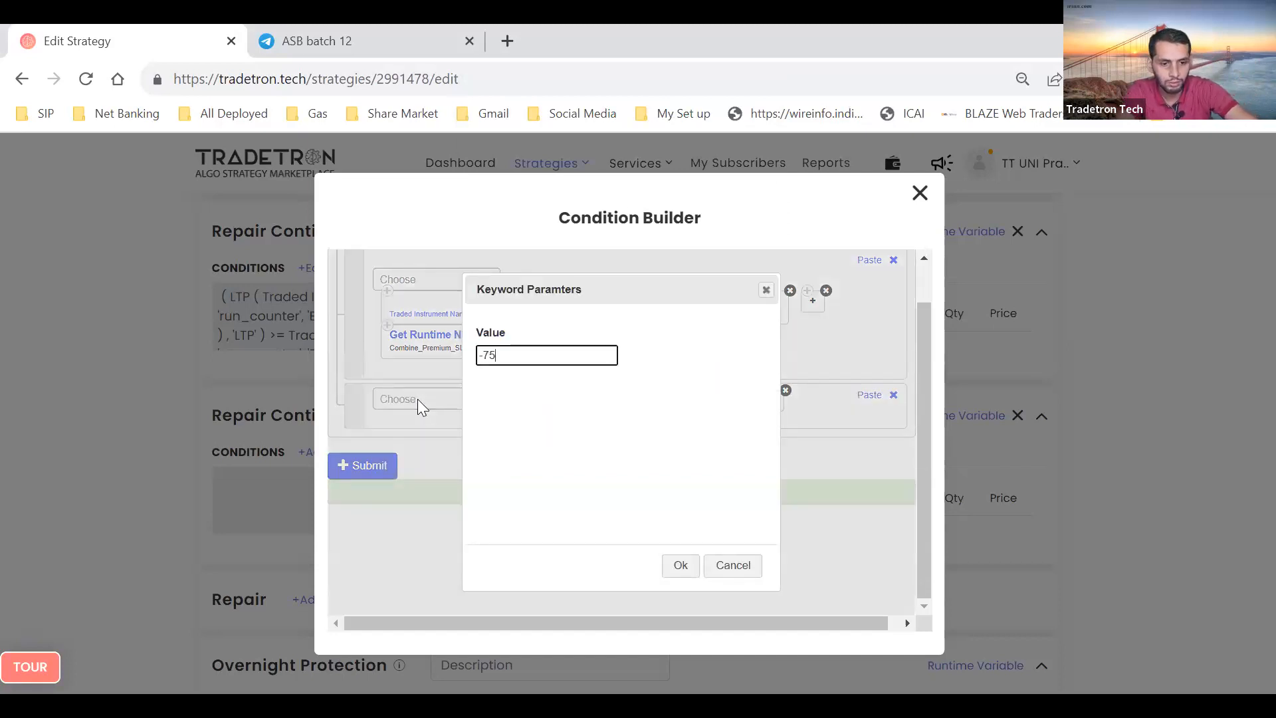
key(Return)
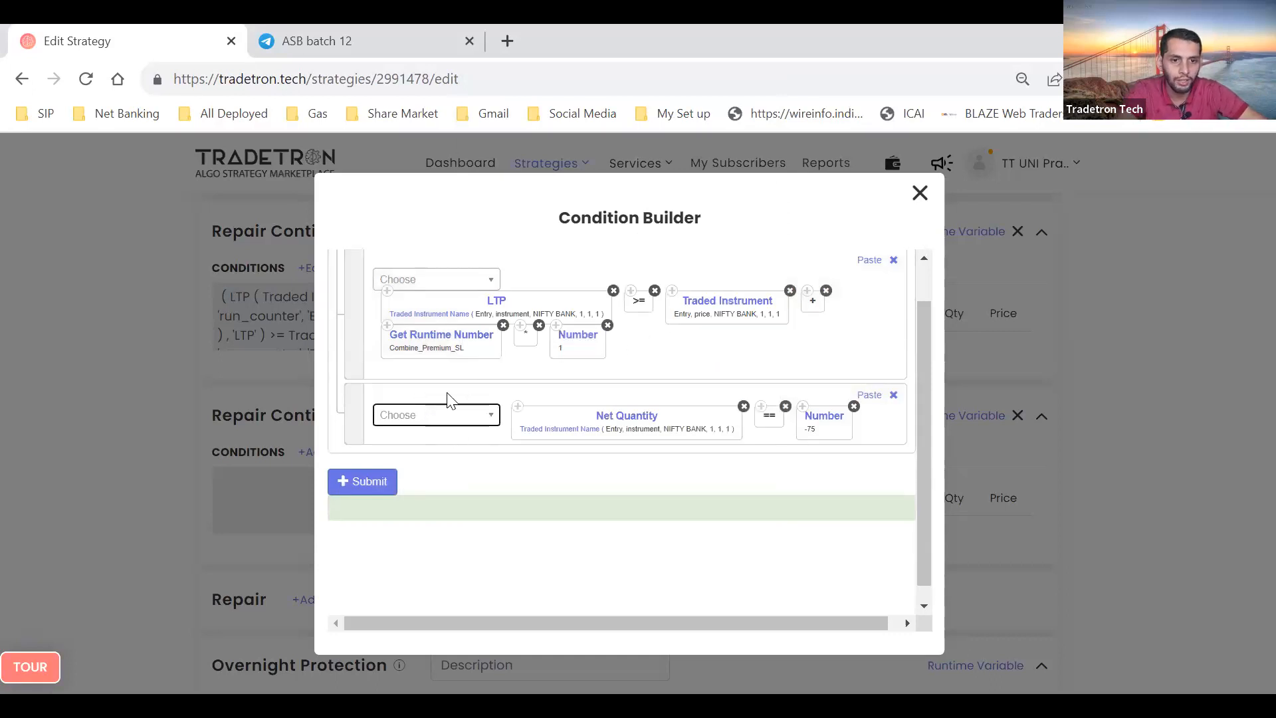
Append the * operator and the Multiplier keyword to the Net Quantity condition
click(448, 415)
text(*)
key(Return)
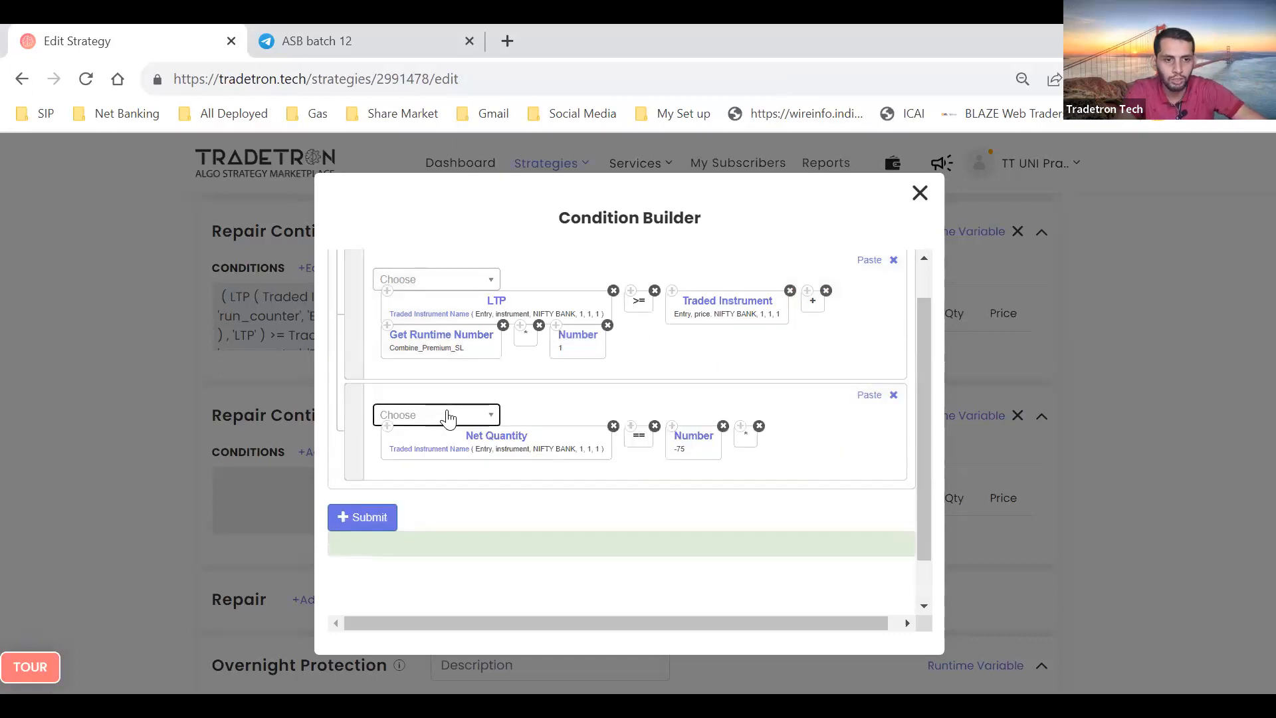
click(448, 415)
text(MU)
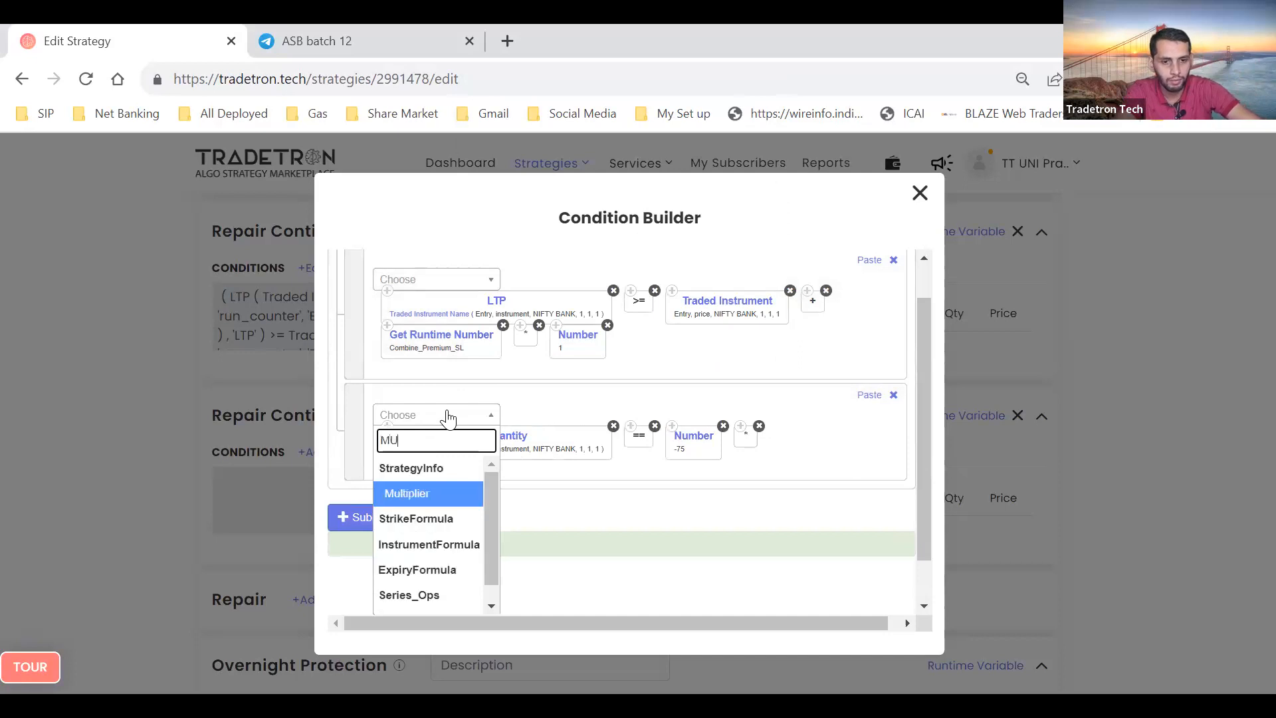
key(Return)
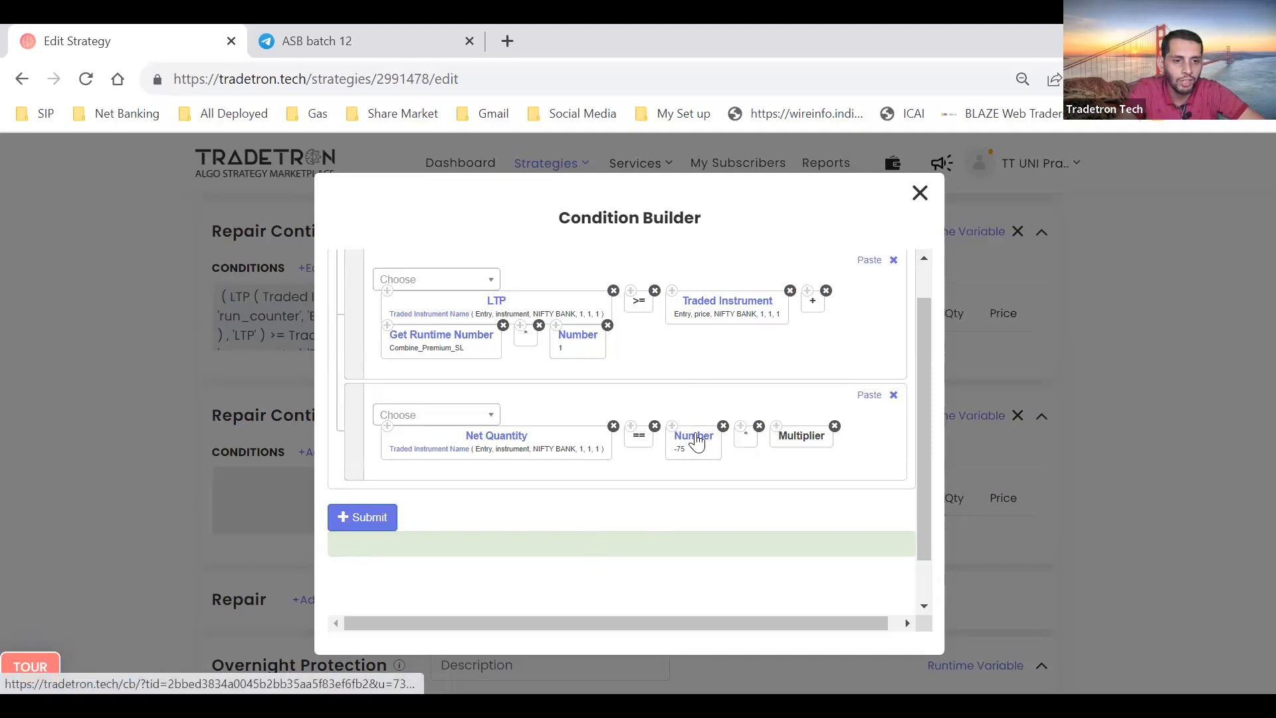
Remove the Number keyword from the Net Quantity condition and add a Lot Size keyword in its place
click(722, 427)
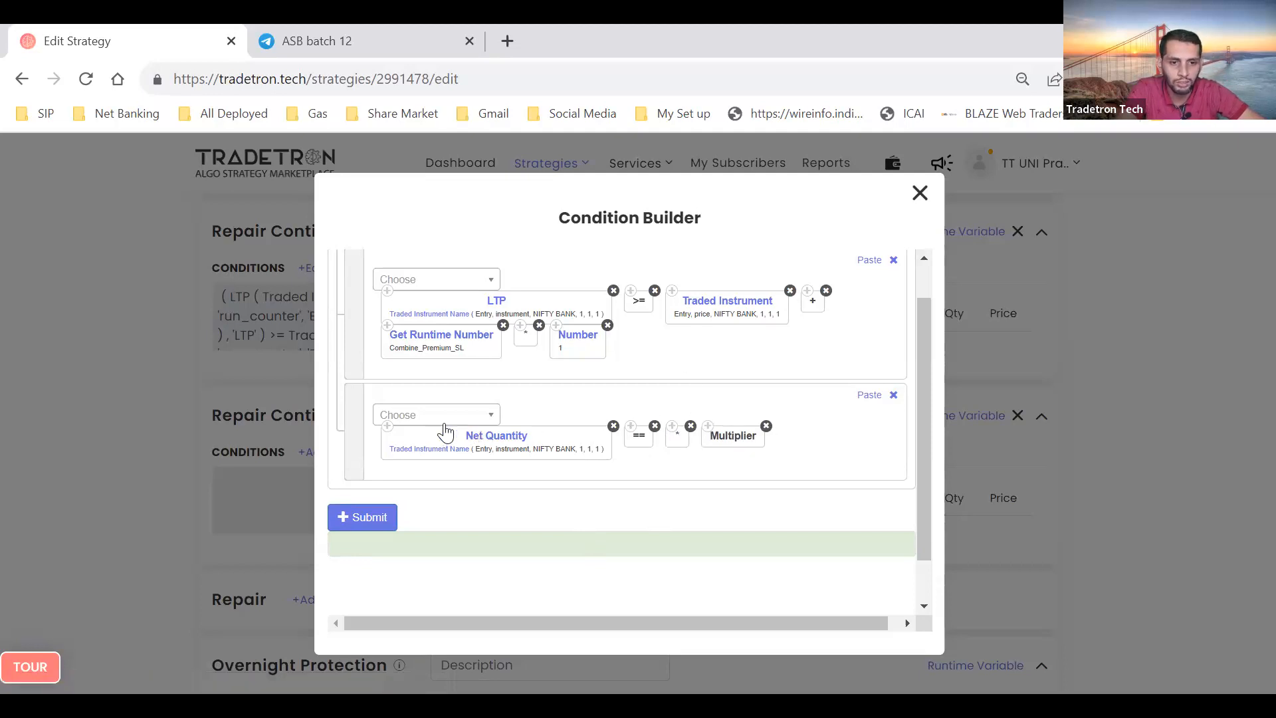
click(444, 425)
text(Lot)
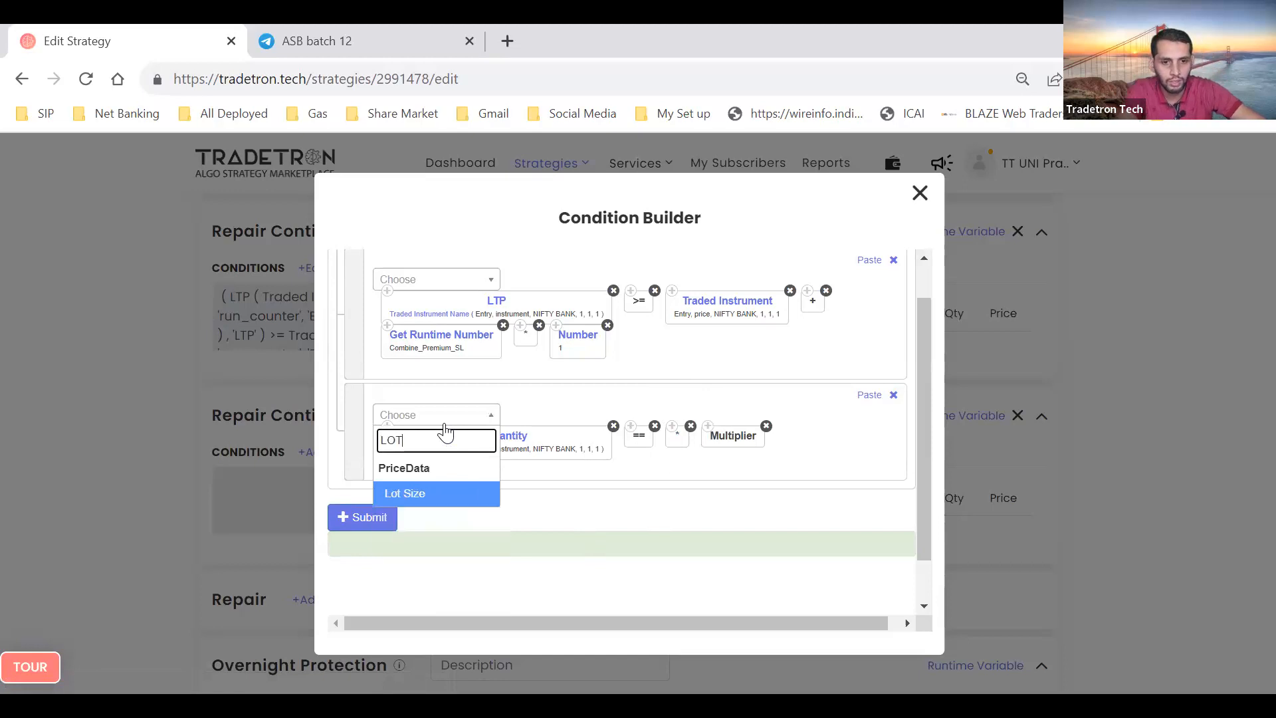
key(Return)
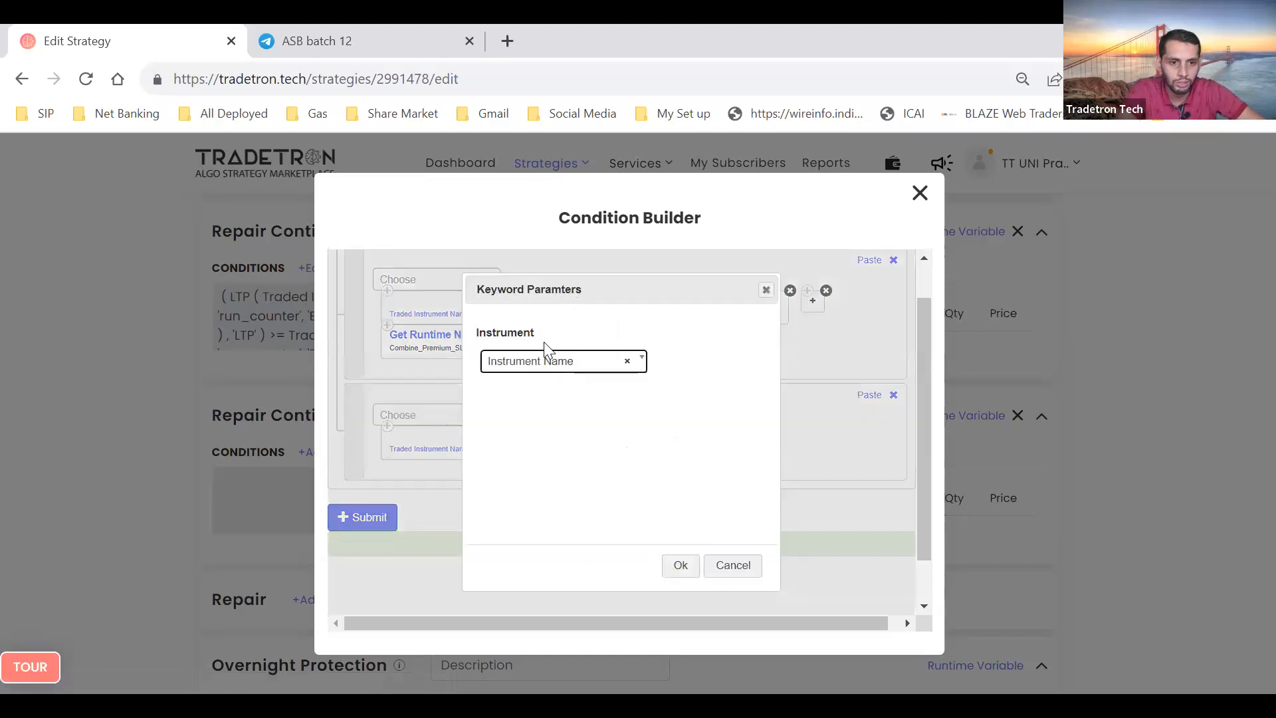
Set the Lot Size keyword's instrument to Traded Instrument Name and choose NIFTY BANK as its underlying
click(544, 363)
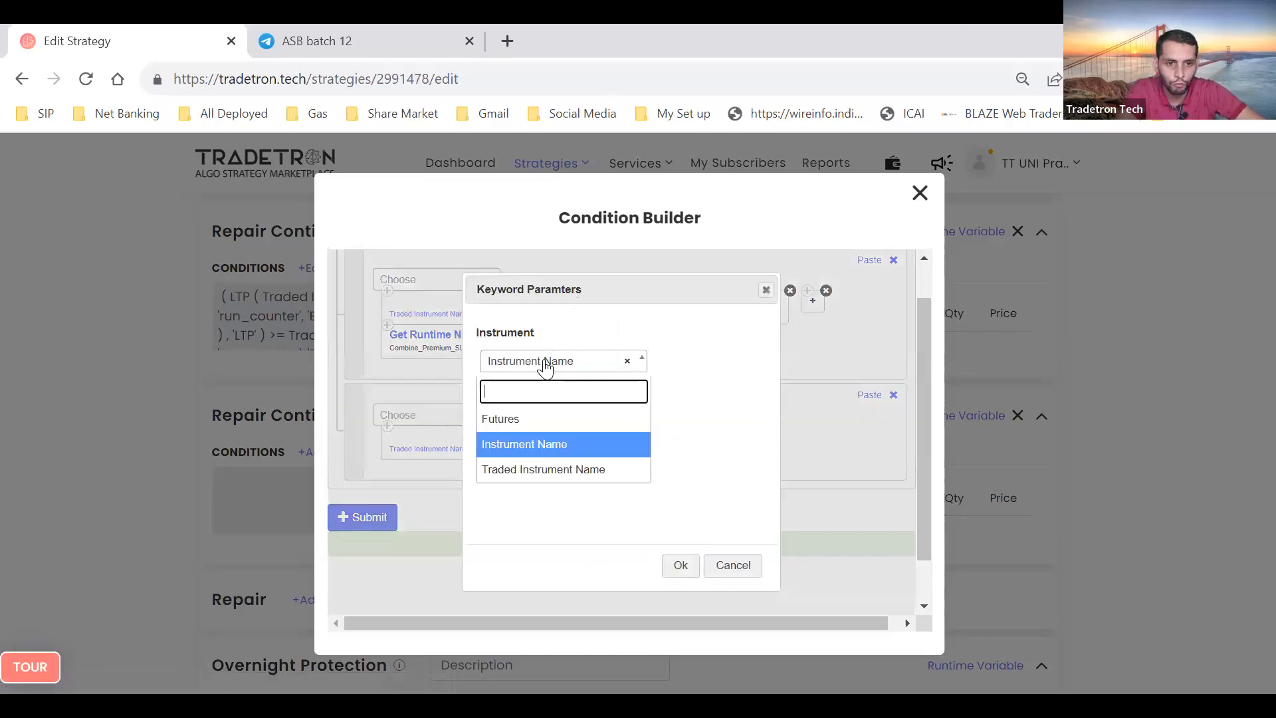
click(537, 473)
click(684, 573)
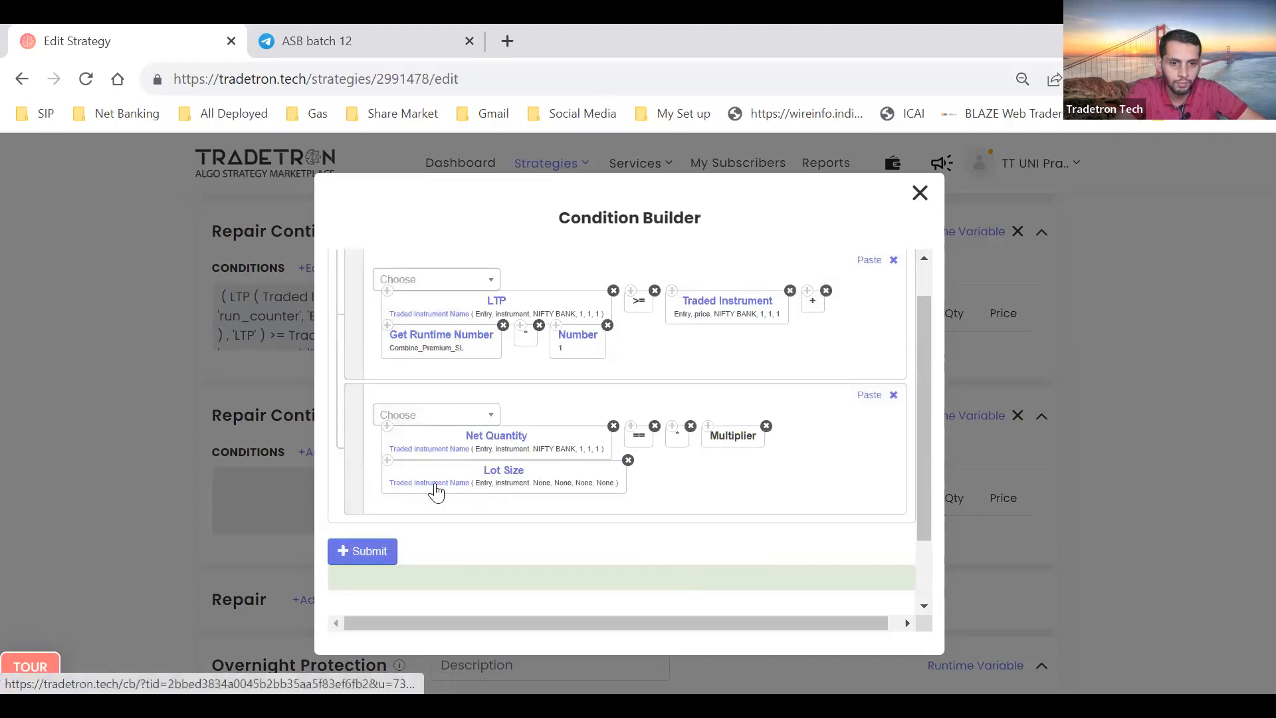
click(437, 491)
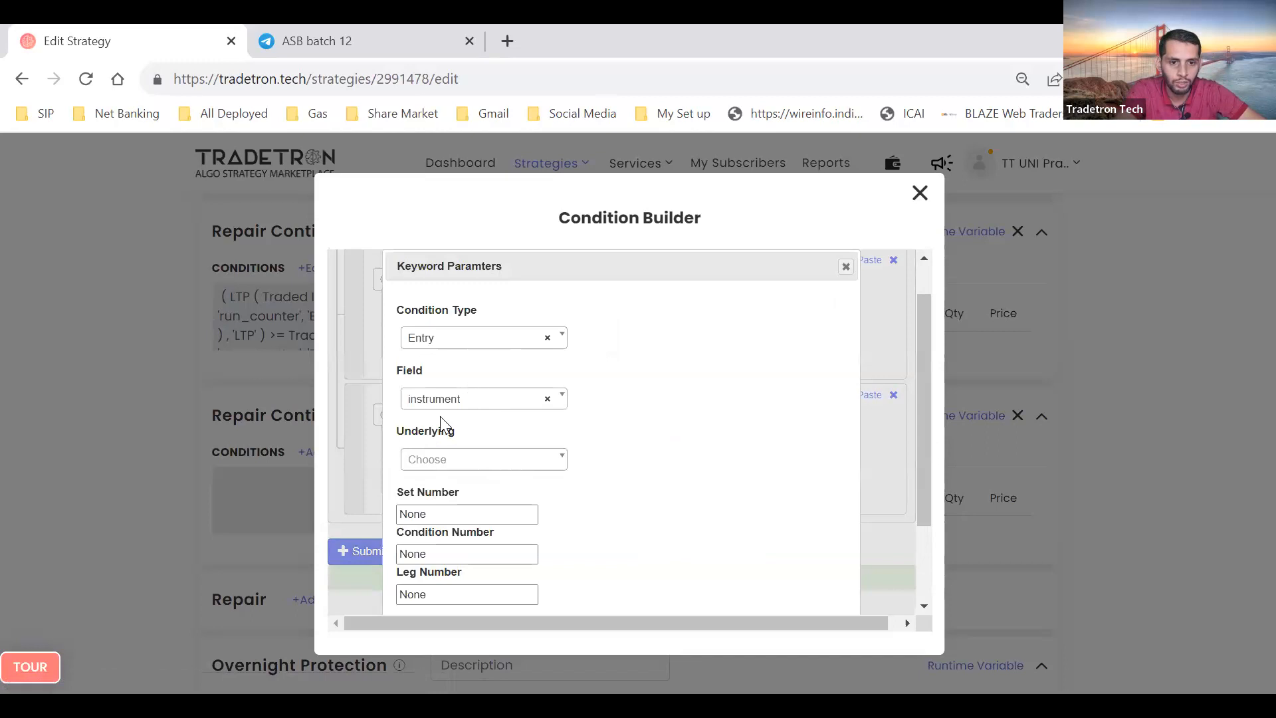
click(445, 460)
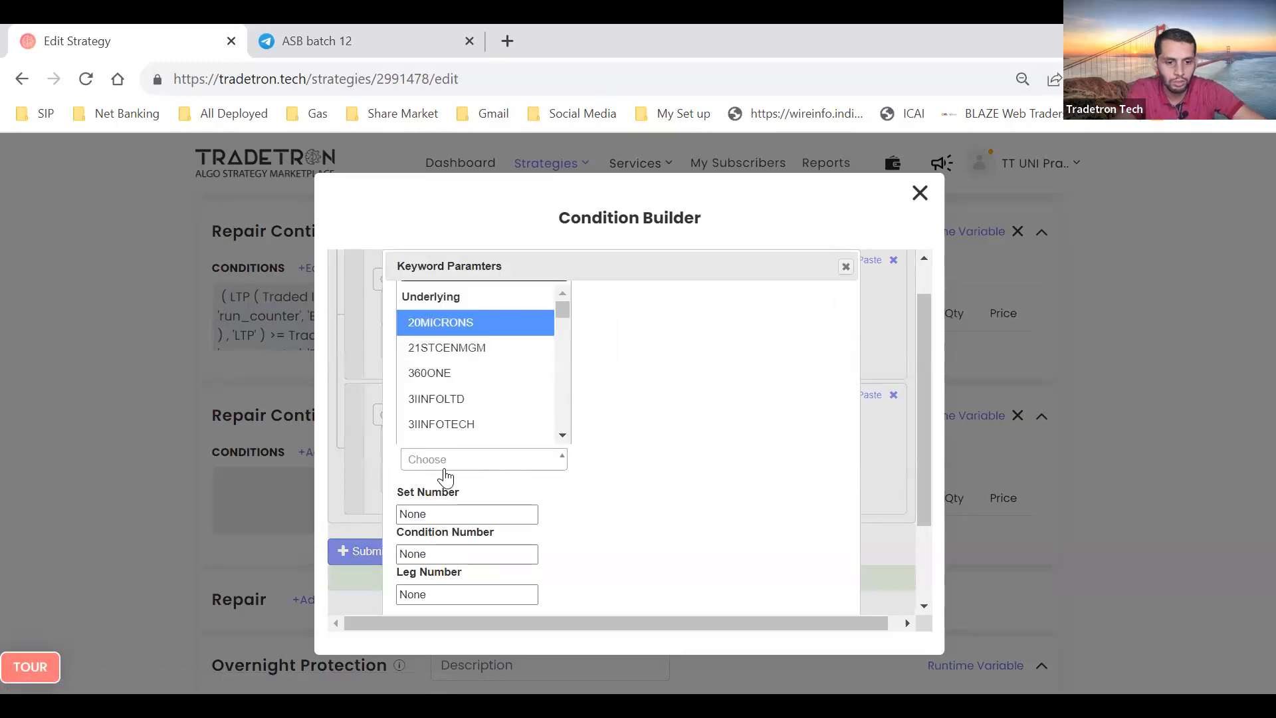
text(nifty bank)
key(Return)
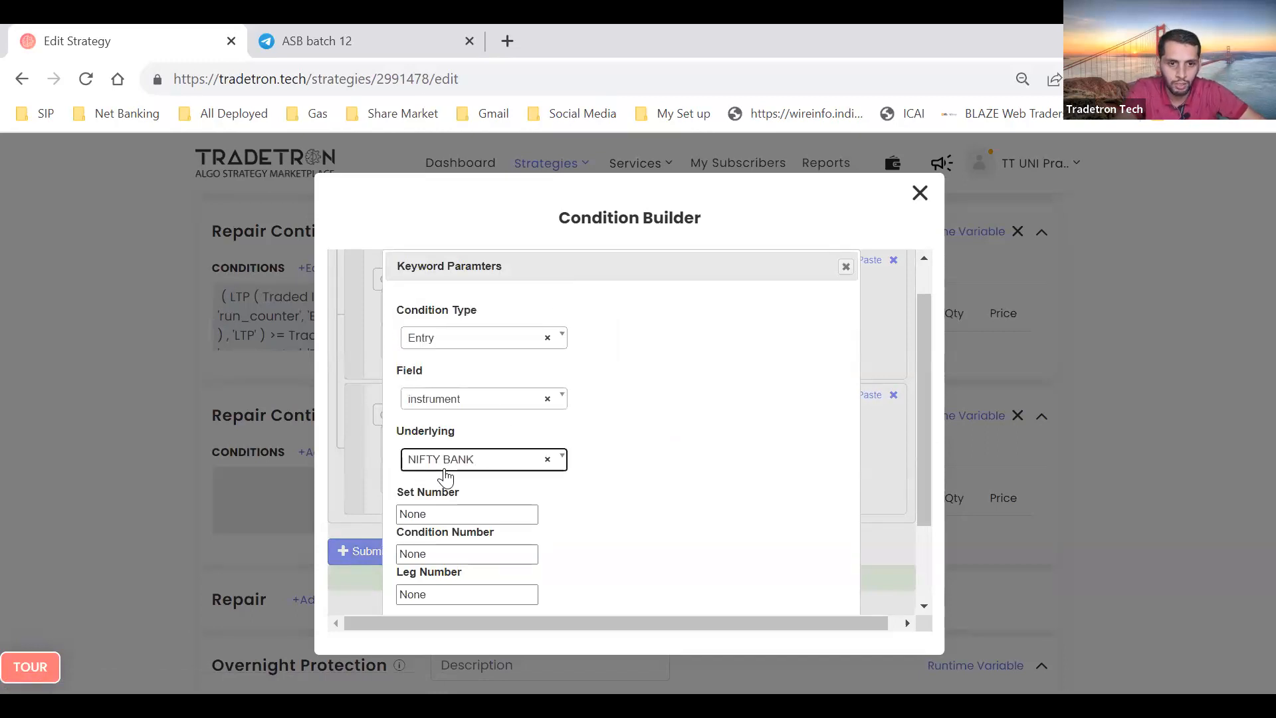
Set the set number, condition number and leg number of Lot Size's traded instrument to 1
click(450, 481)
key(BackSpace)
key(Tab)
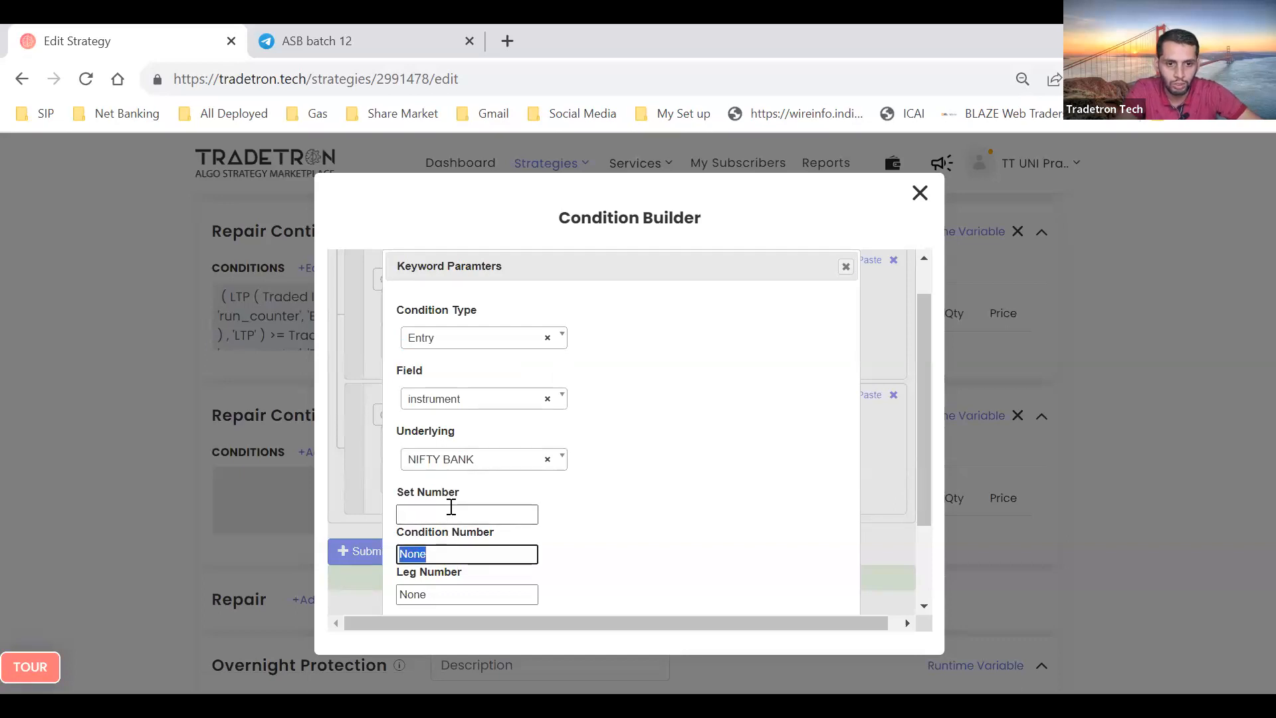
click(451, 507)
text(1)
key(Tab)
text(1)
key(Tab)
text(1)
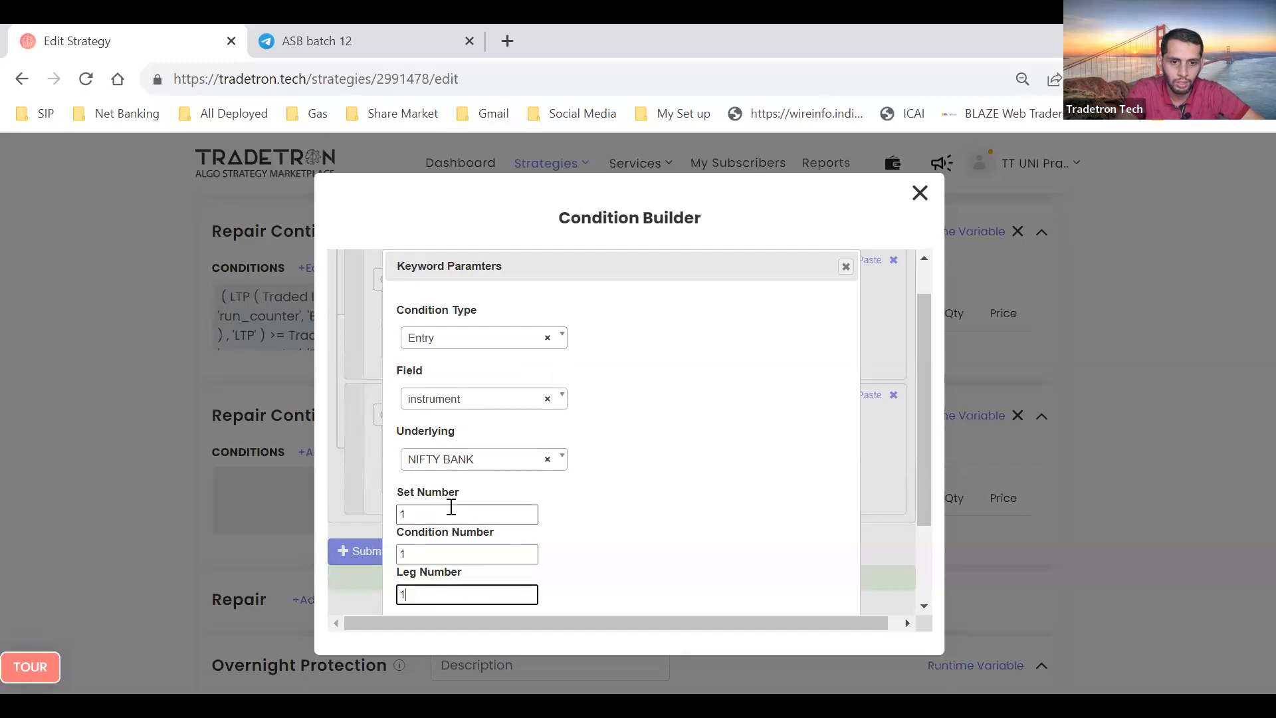
key(Tab)
key(Return)
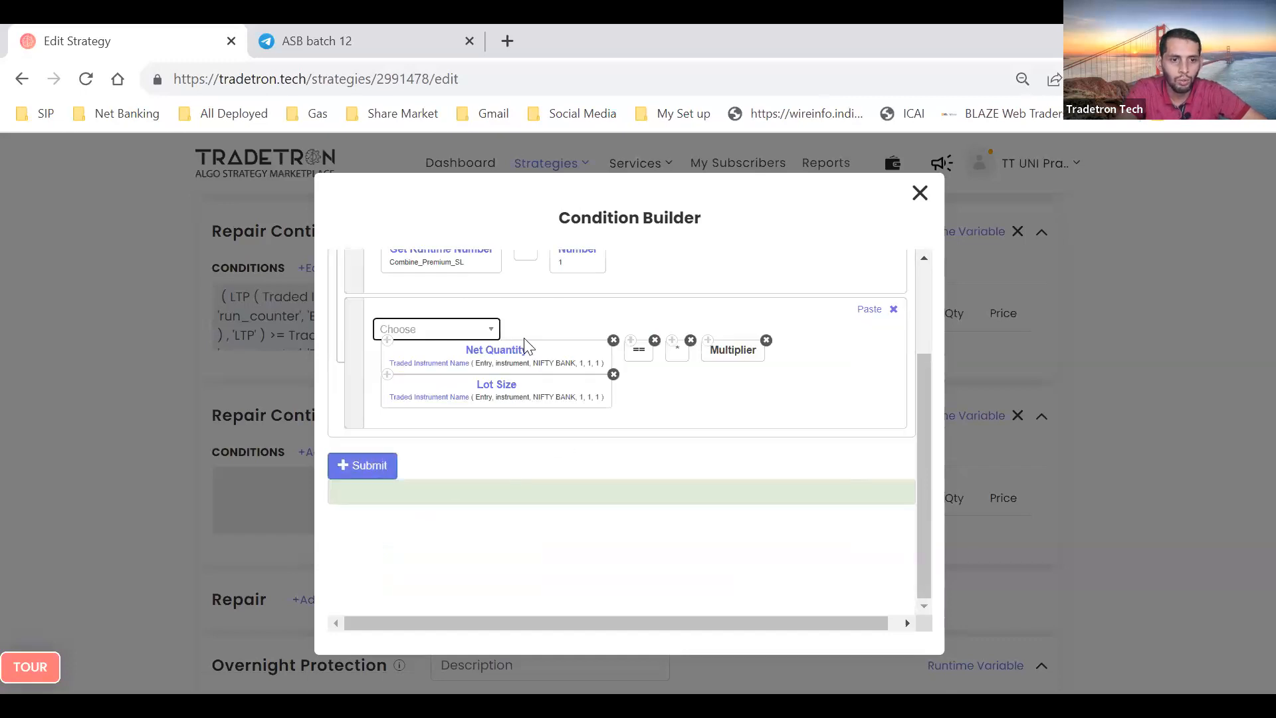
Extend the Lot Size expression with a copy of the * operator and a Number keyword of -5
click(672, 343)
click(868, 311)
click(492, 330)
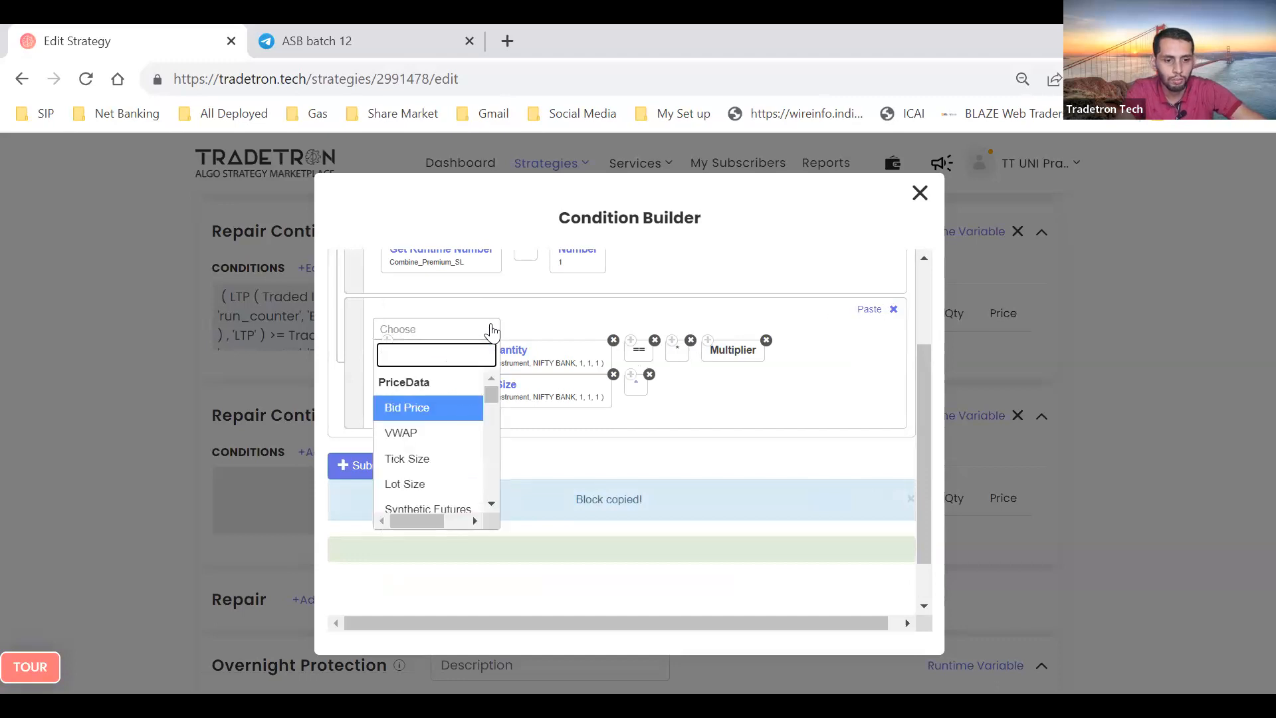
text(NUMB)
key(Down)
key(Down)
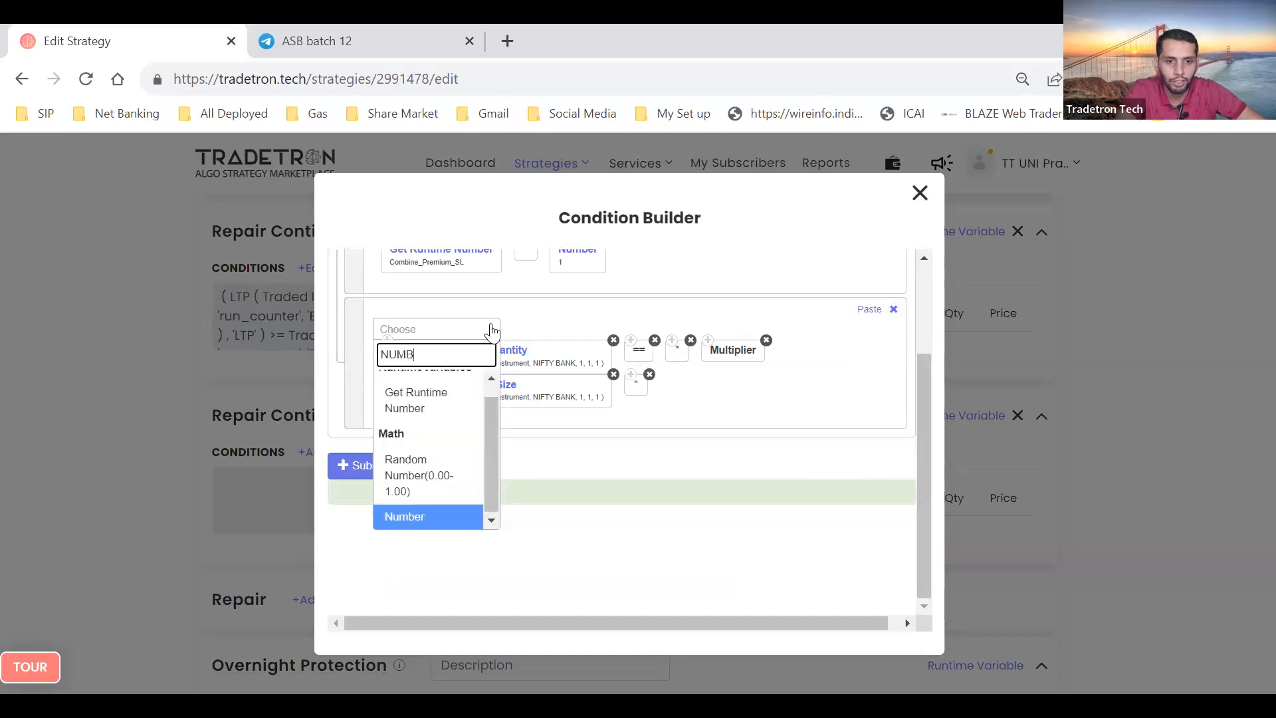
key(Return)
key(BackSpace)
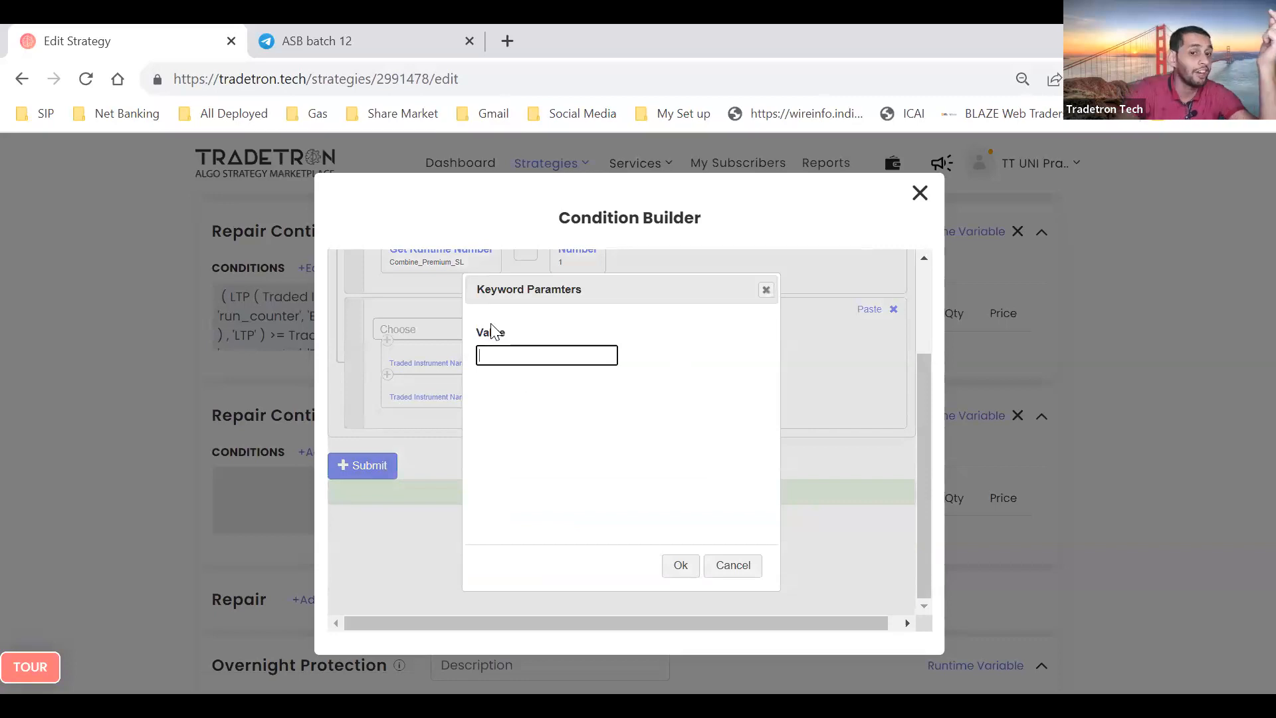
text(-5)
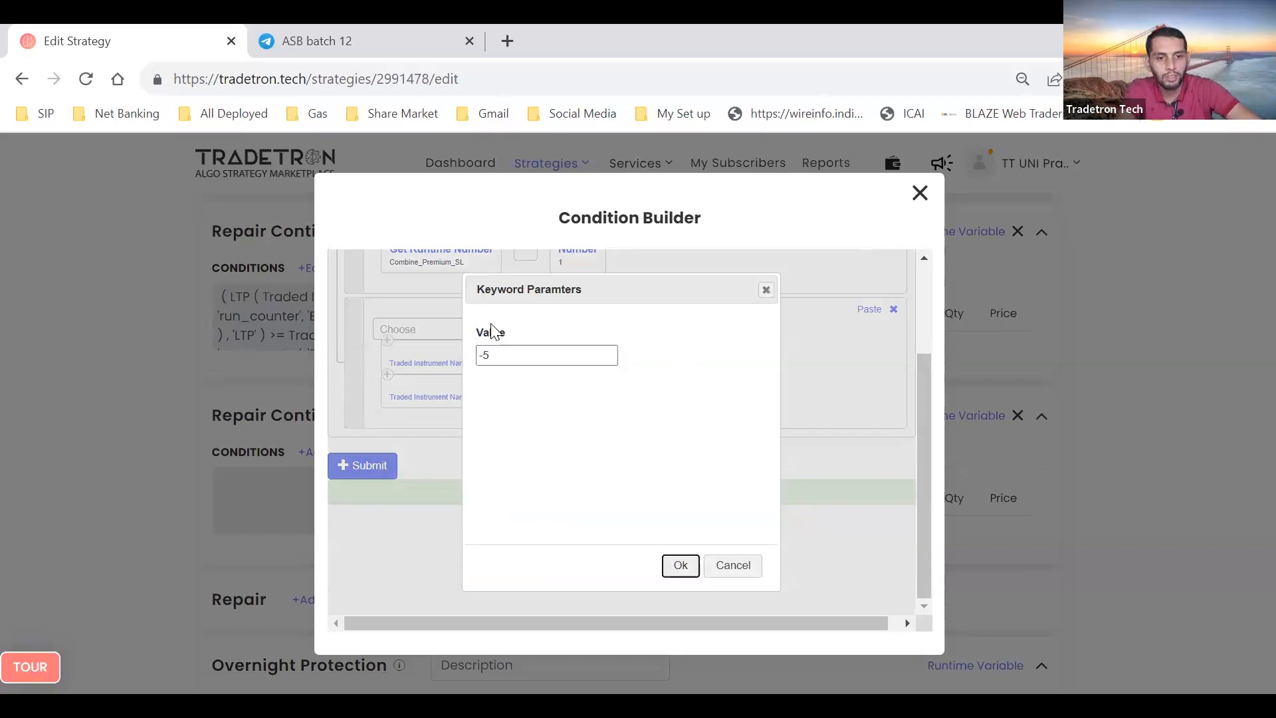
key(Return)
Append copies of the * operator and the Multiplier keyword after the number -5
click(671, 355)
click(868, 309)
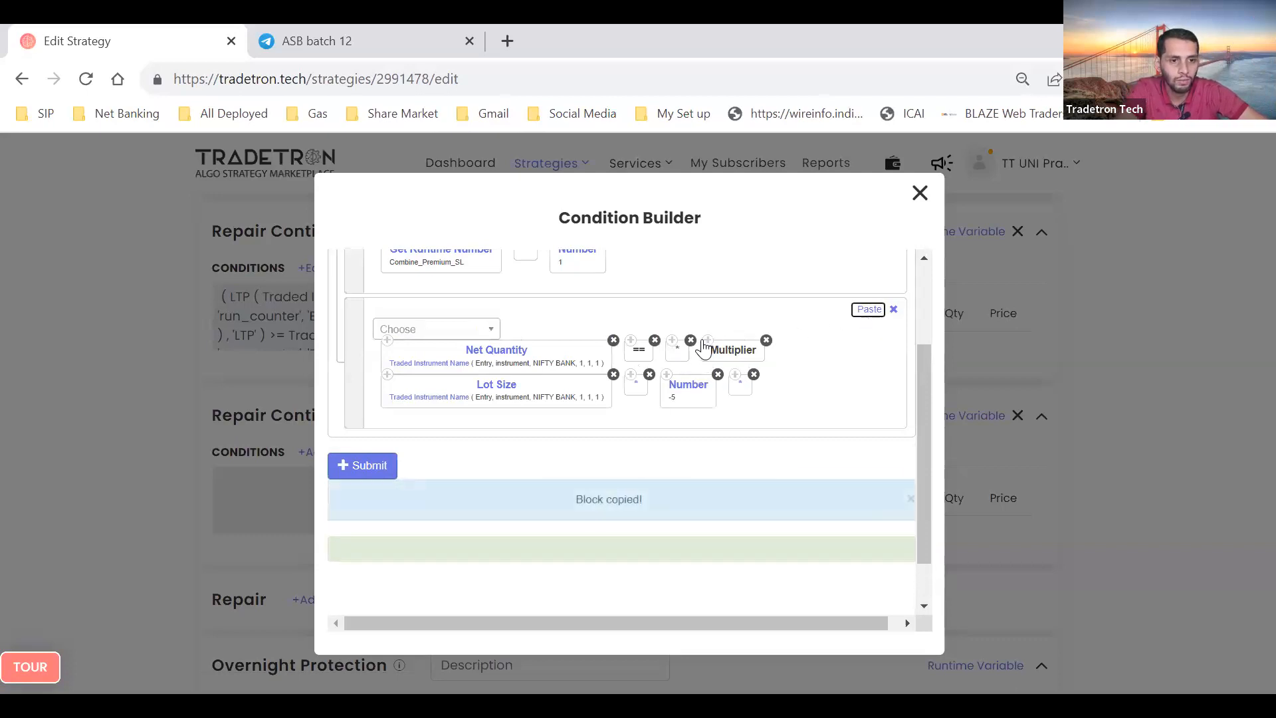
click(868, 310)
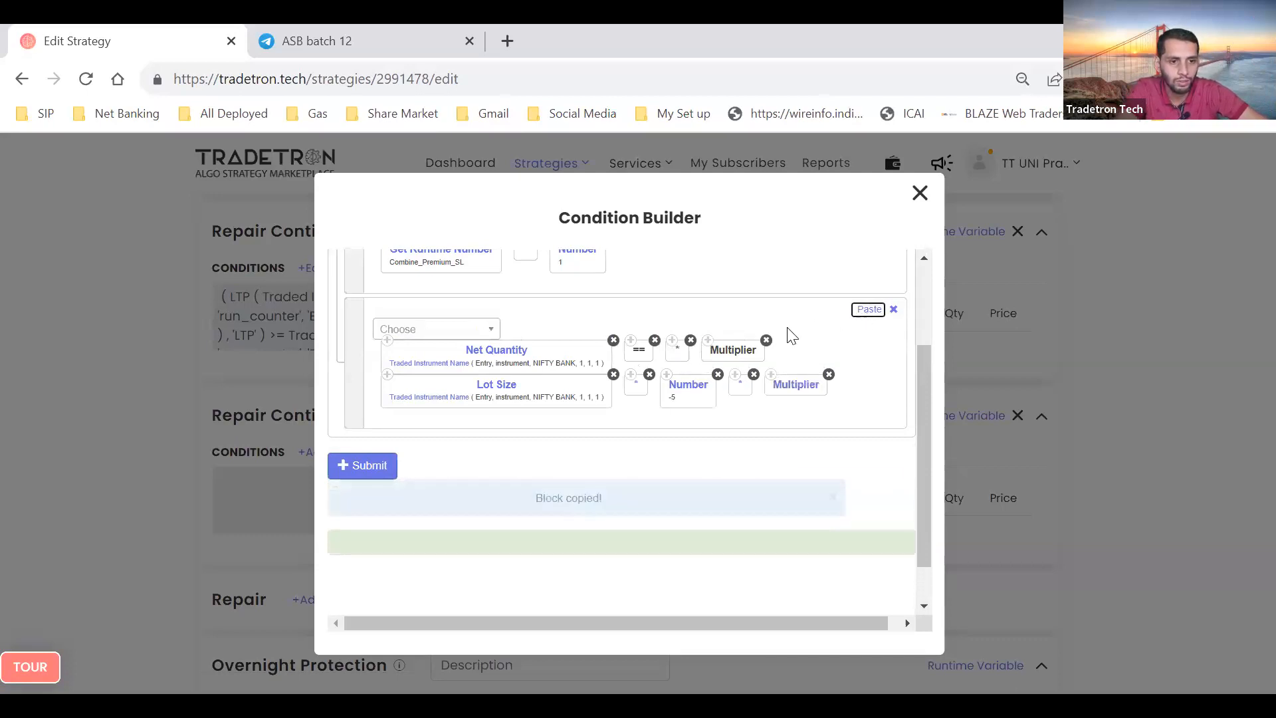
Delete the leftover Multiplier and * operator directly after the == sign, and submit the condition
click(766, 341)
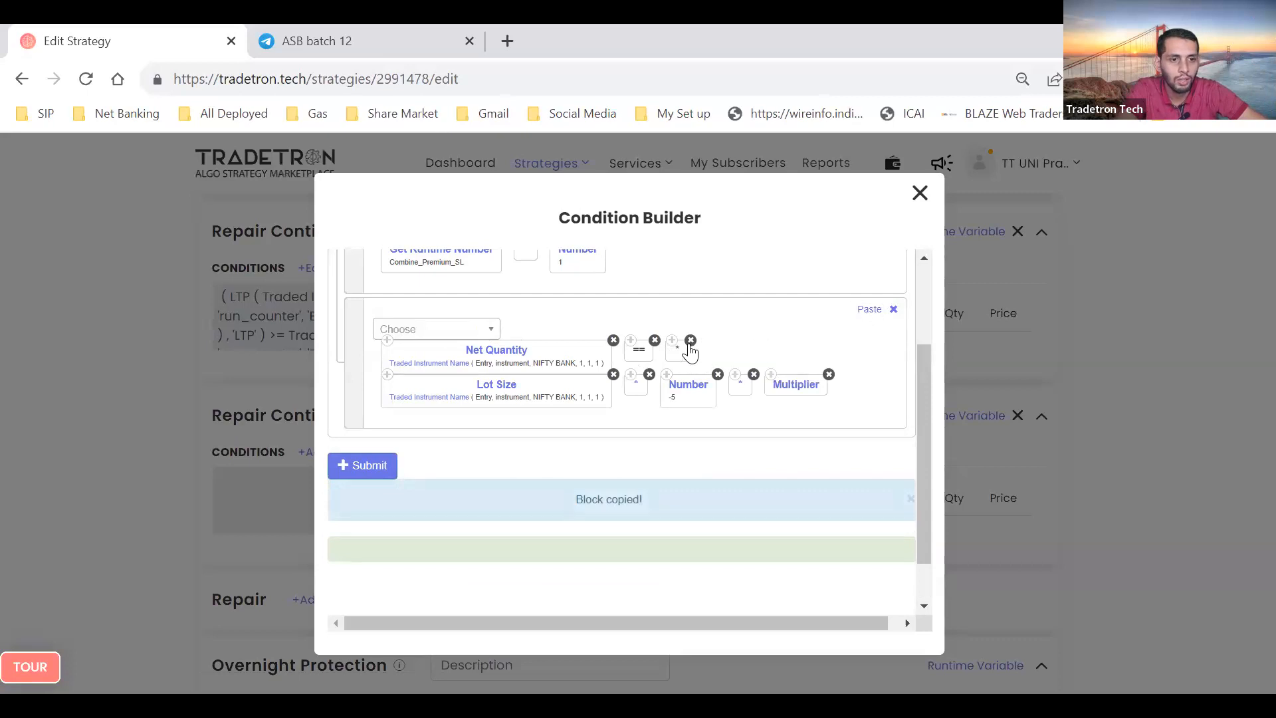
click(691, 340)
click(370, 471)
click(591, 473)
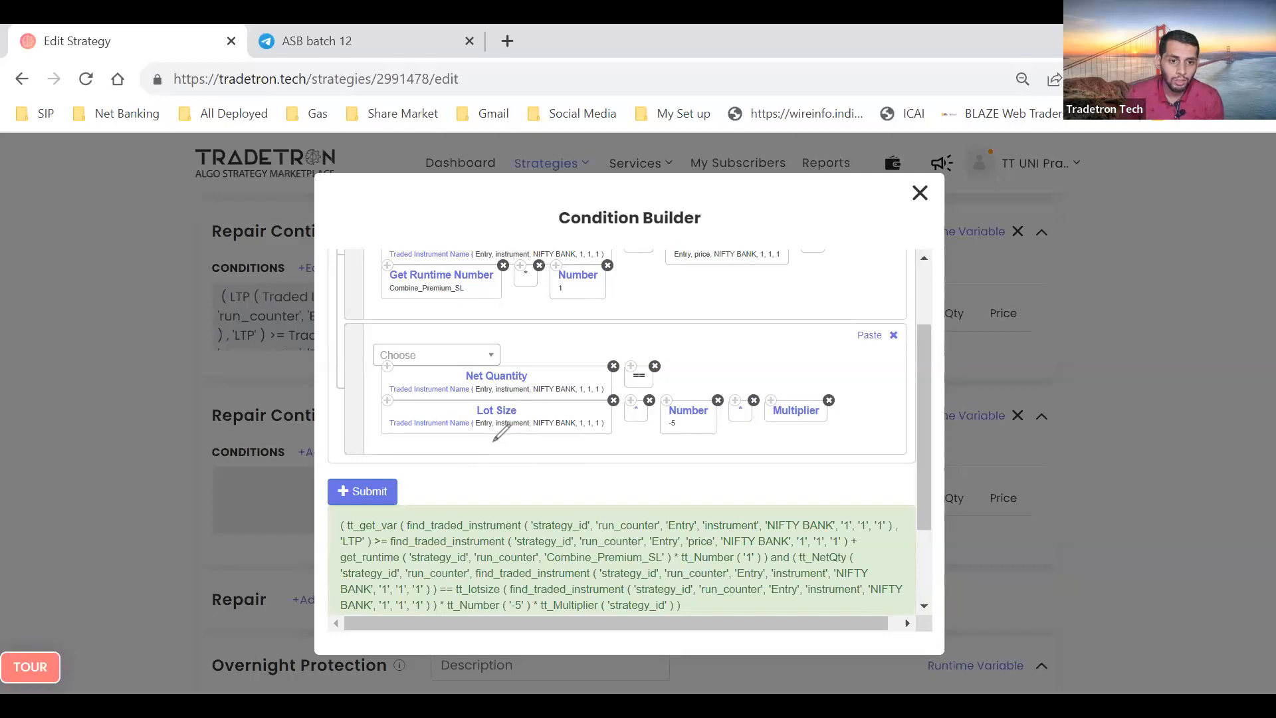
Handwrite the calculation 15 × (-5) = -75 with an arrow beneath the Lot Size row, and erase the annotations
mouse_move(480, 441)
mouse_down()
mouse_move(479, 458)
mouse_move(492, 440)
mouse_move(492, 456)
mouse_move(534, 455)
mouse_up()
mouse_move(534, 443)
mouse_down()
mouse_move(519, 456)
mouse_move(573, 443)
mouse_up()
drag(602, 436, 585, 451)
drag(529, 485, 540, 486)
drag(529, 493, 571, 476)
drag(573, 473, 579, 487)
drag(610, 469, 595, 484)
drag(599, 436, 591, 478)
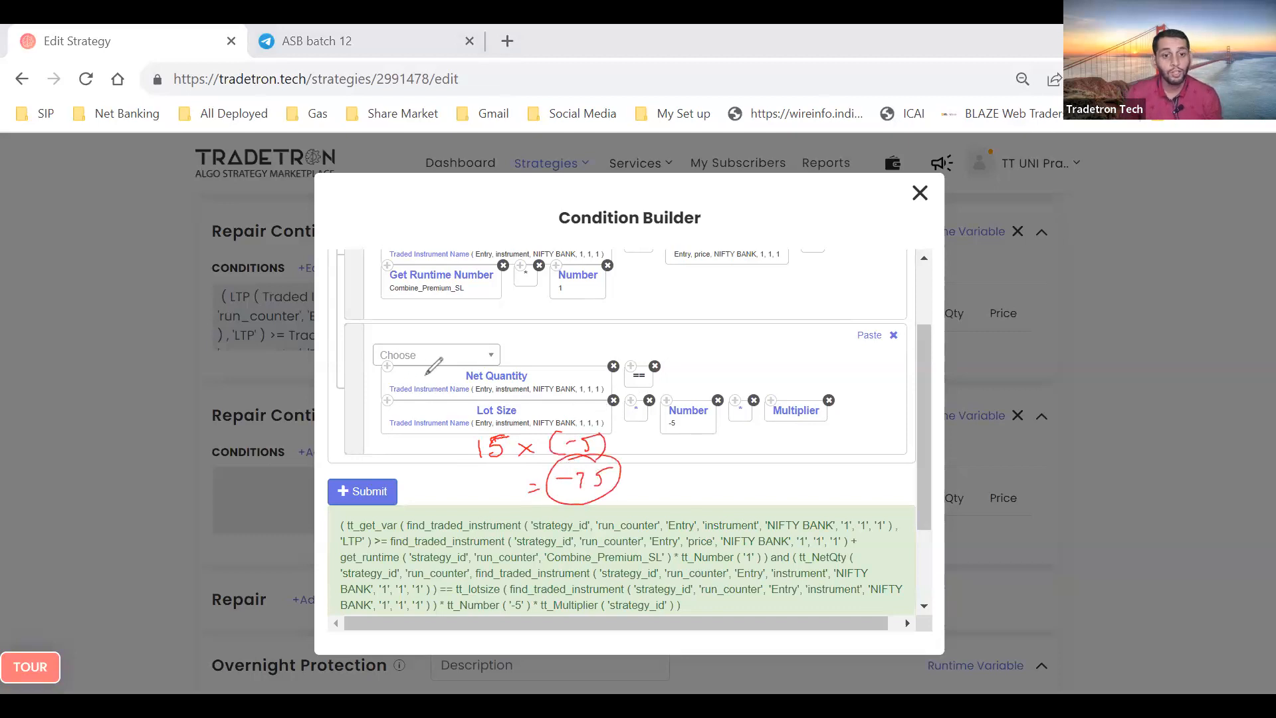
drag(408, 435, 421, 446)
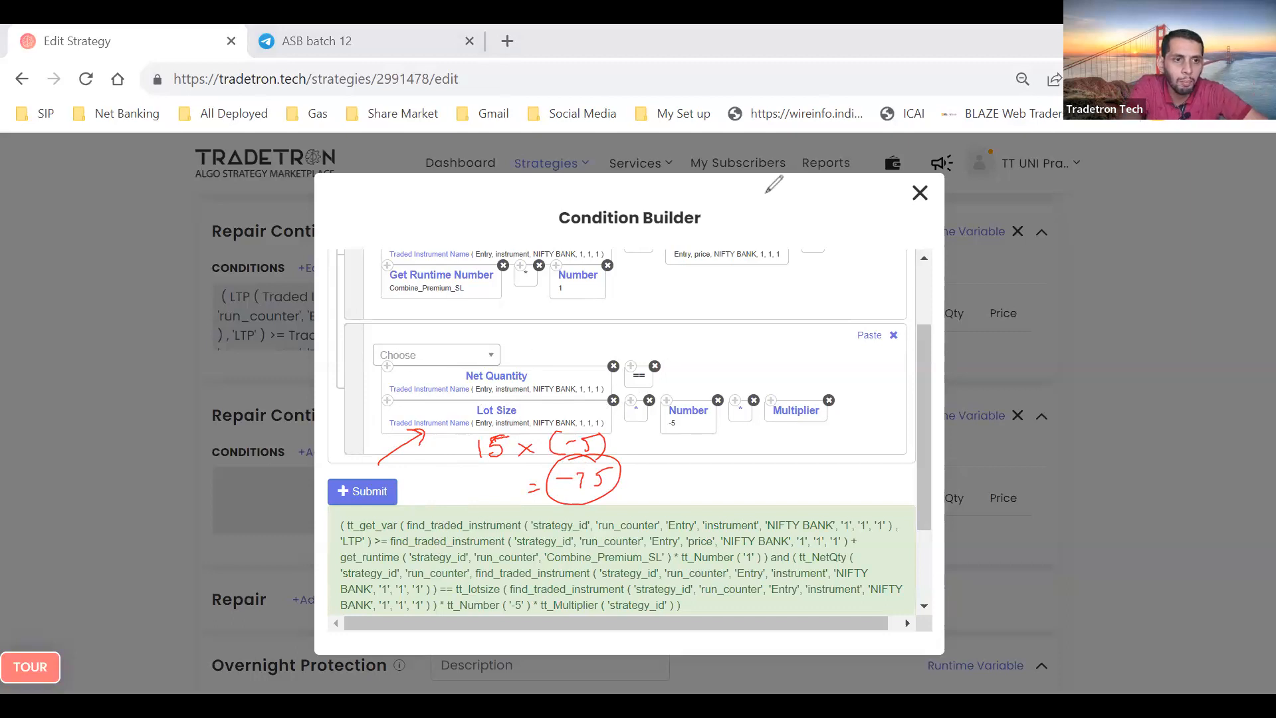
key(e)
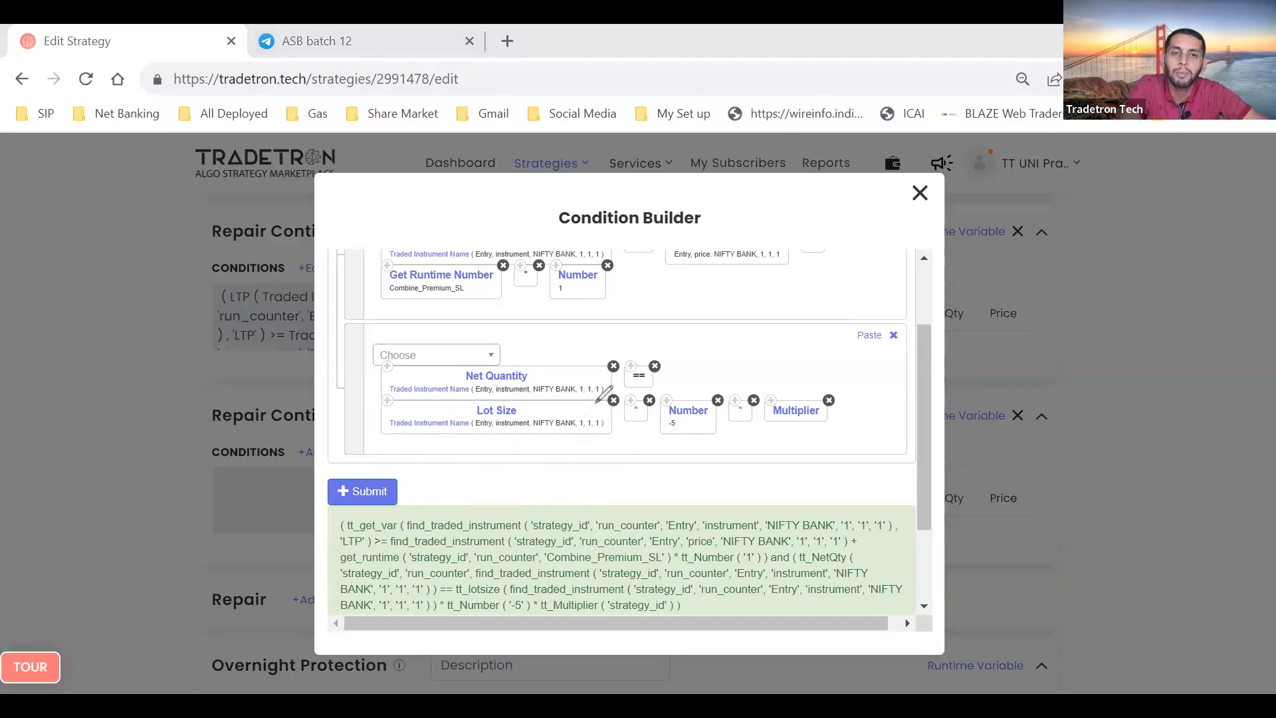
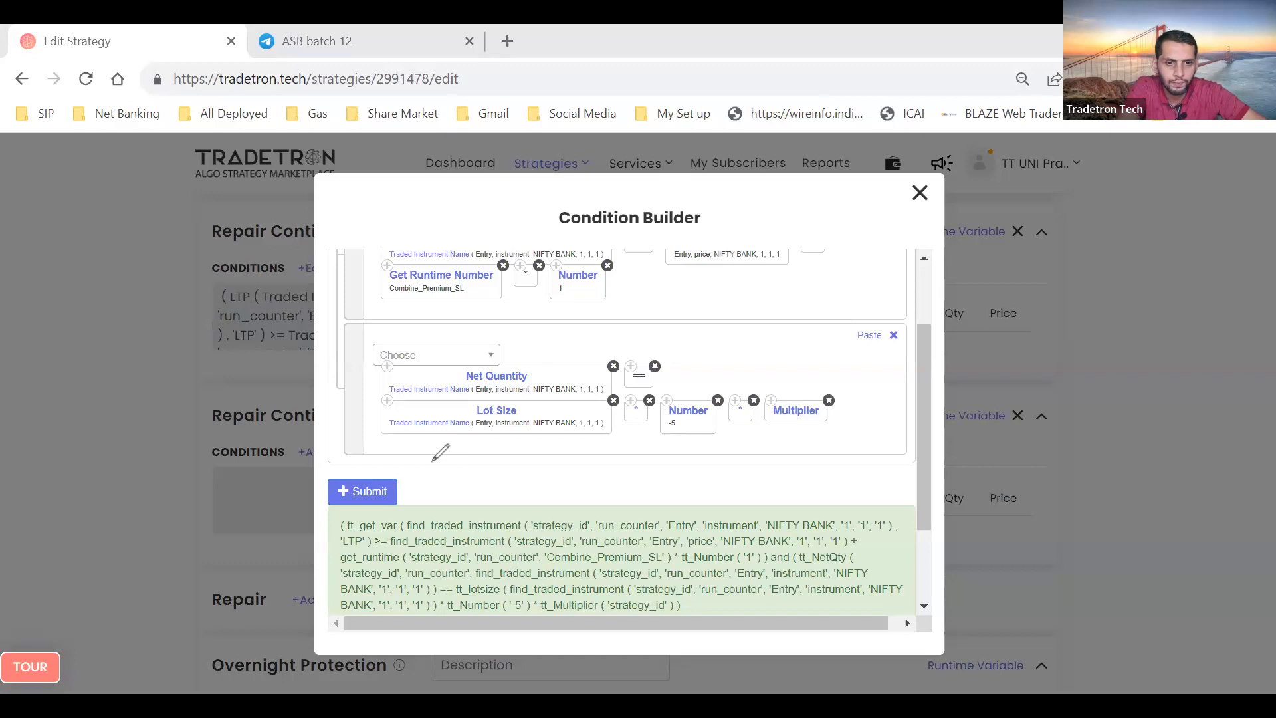
Submit the condition expression again and add a blank third condition to the AND group
click(363, 491)
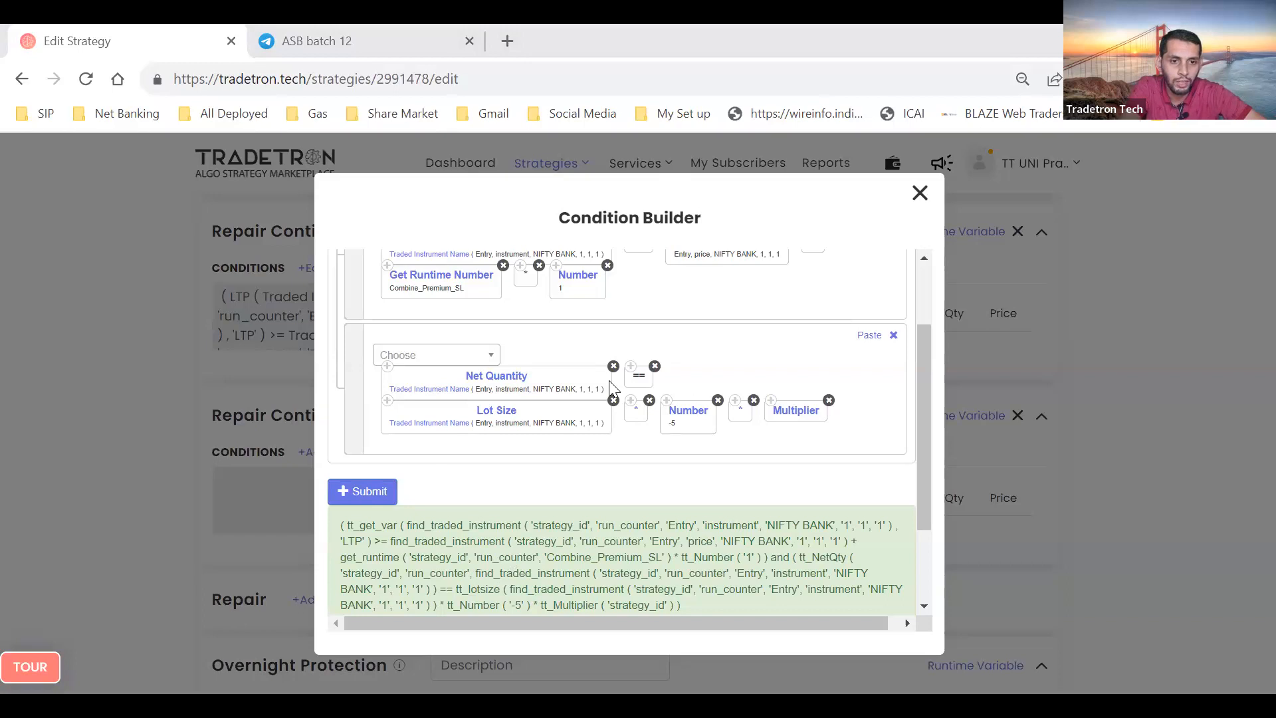
scroll(741, 370, up, 1)
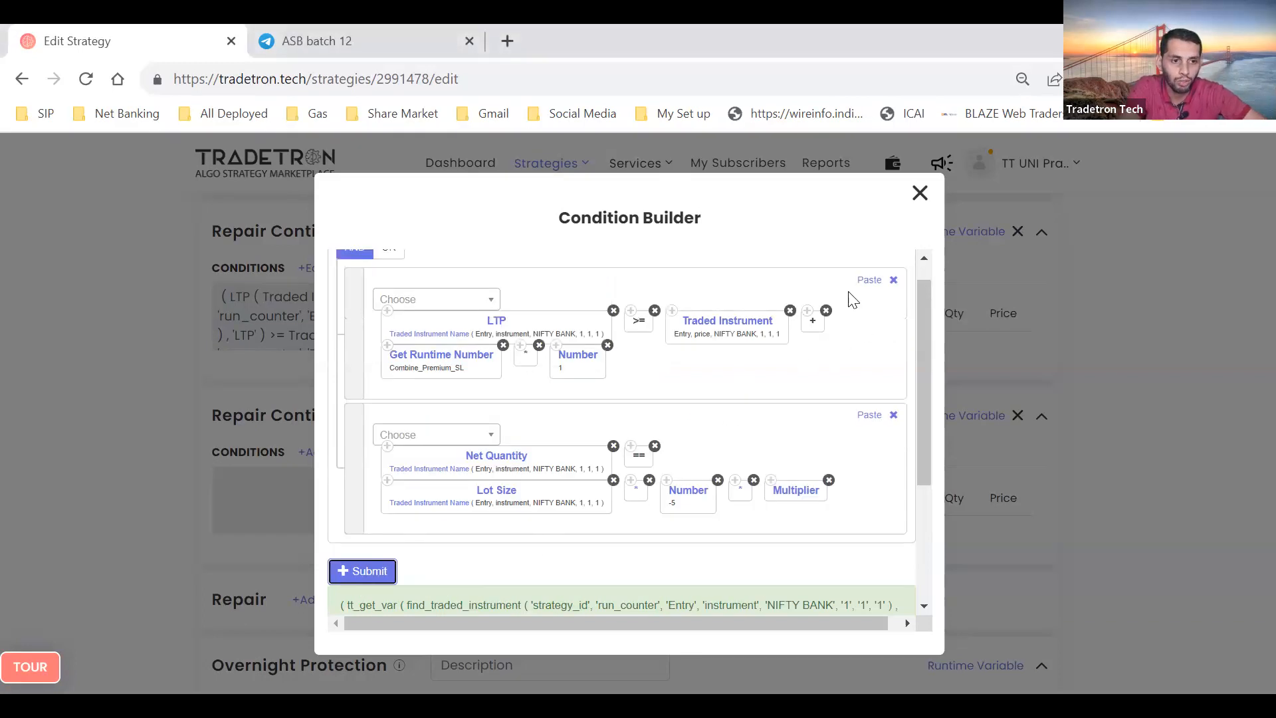
scroll(851, 299, up, 1)
click(813, 268)
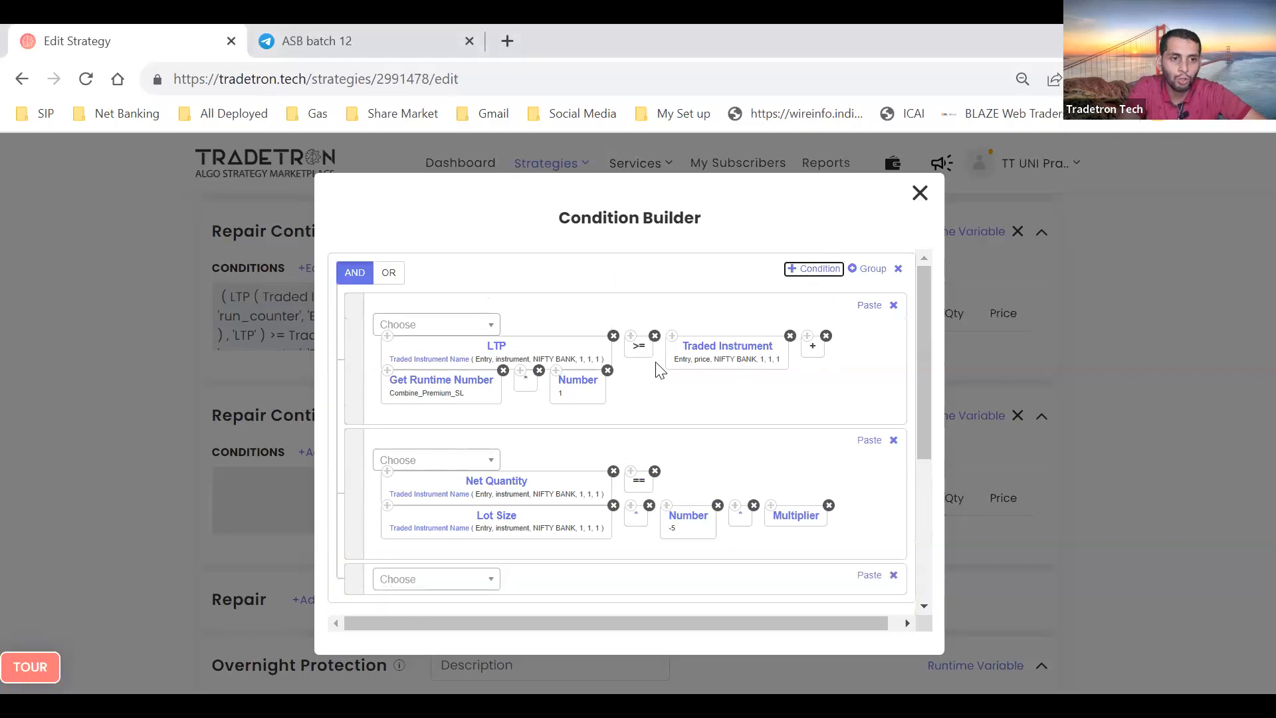
scroll(658, 368, down, 2)
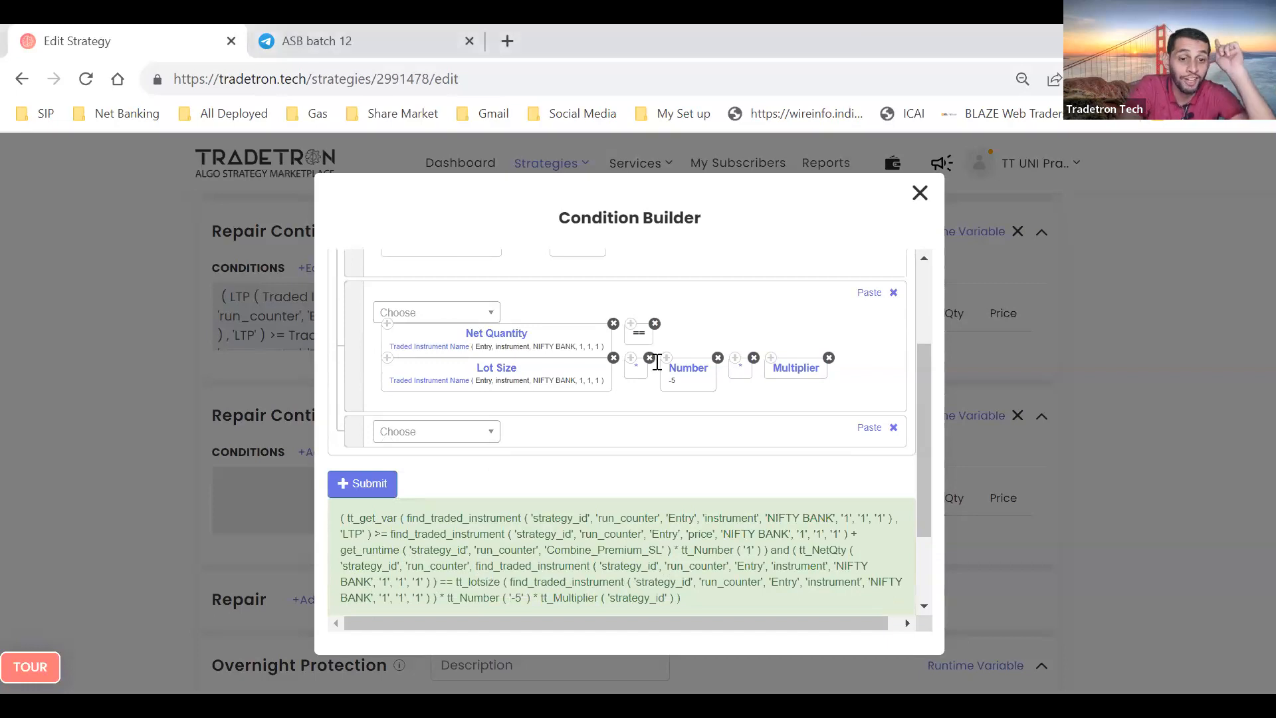
scroll(657, 361, up, 1)
scroll(658, 362, up, 1)
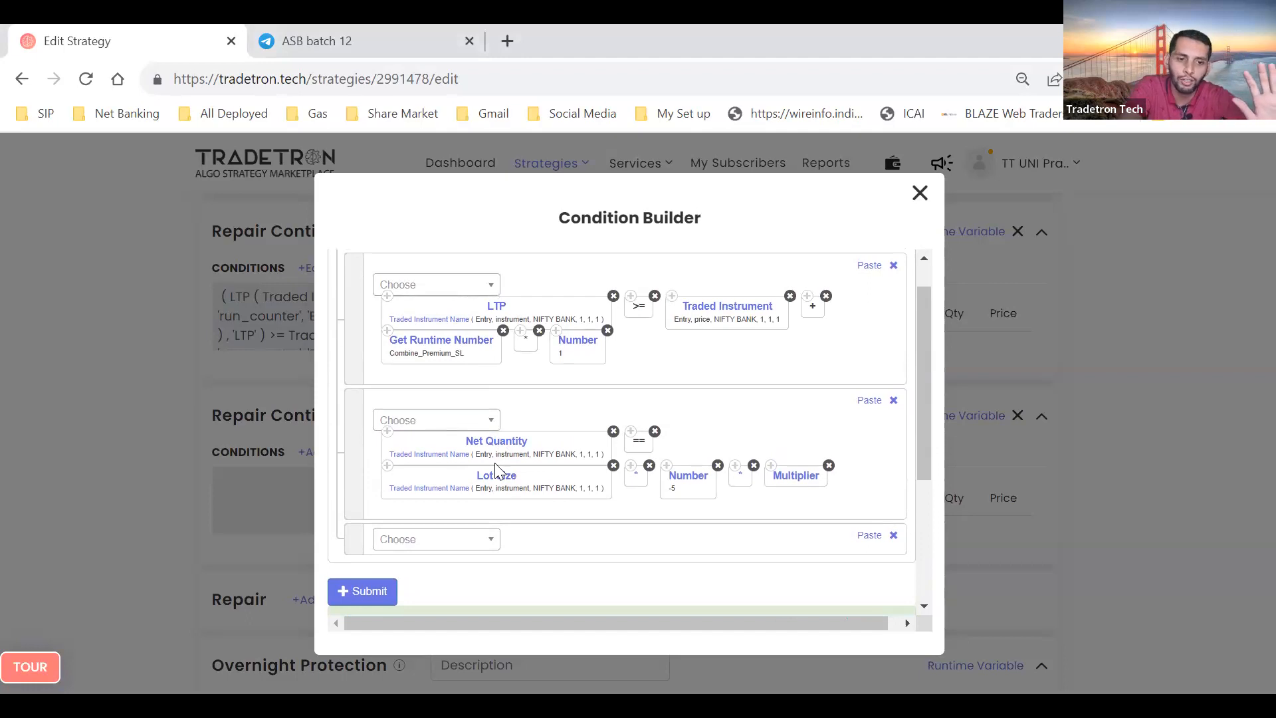
click(464, 546)
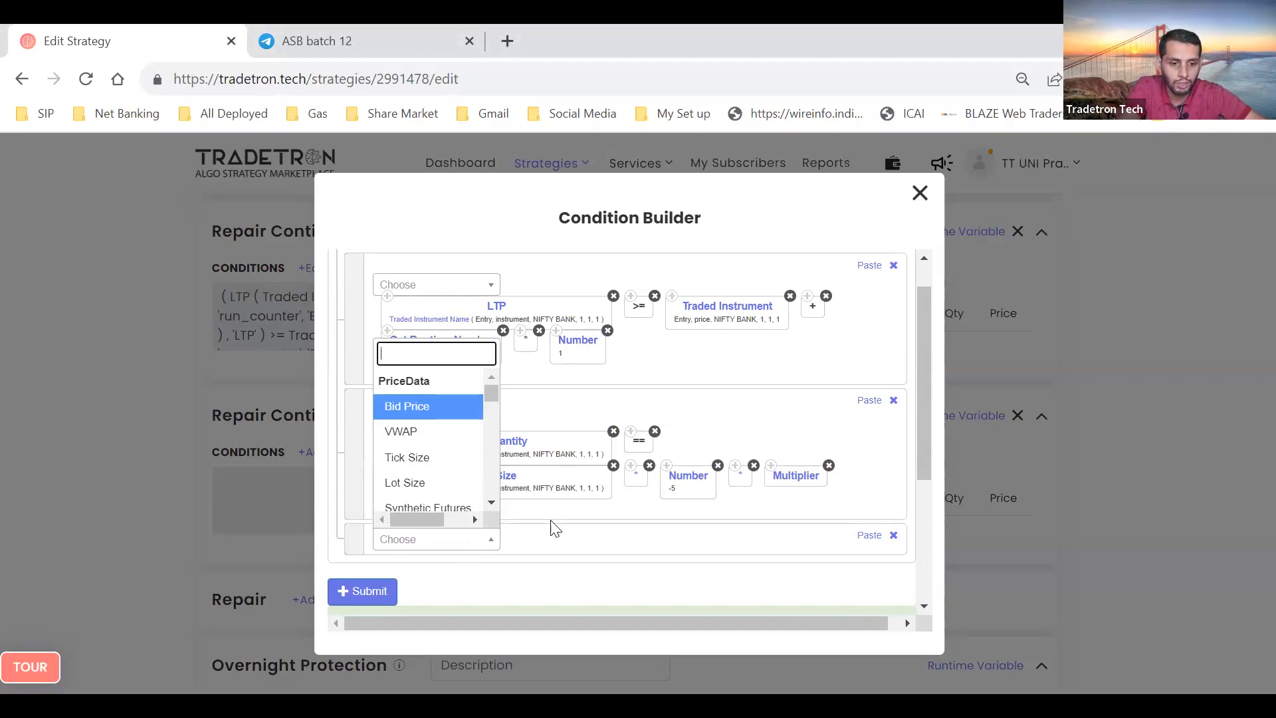
text(GET)
key(Down)
key(Return)
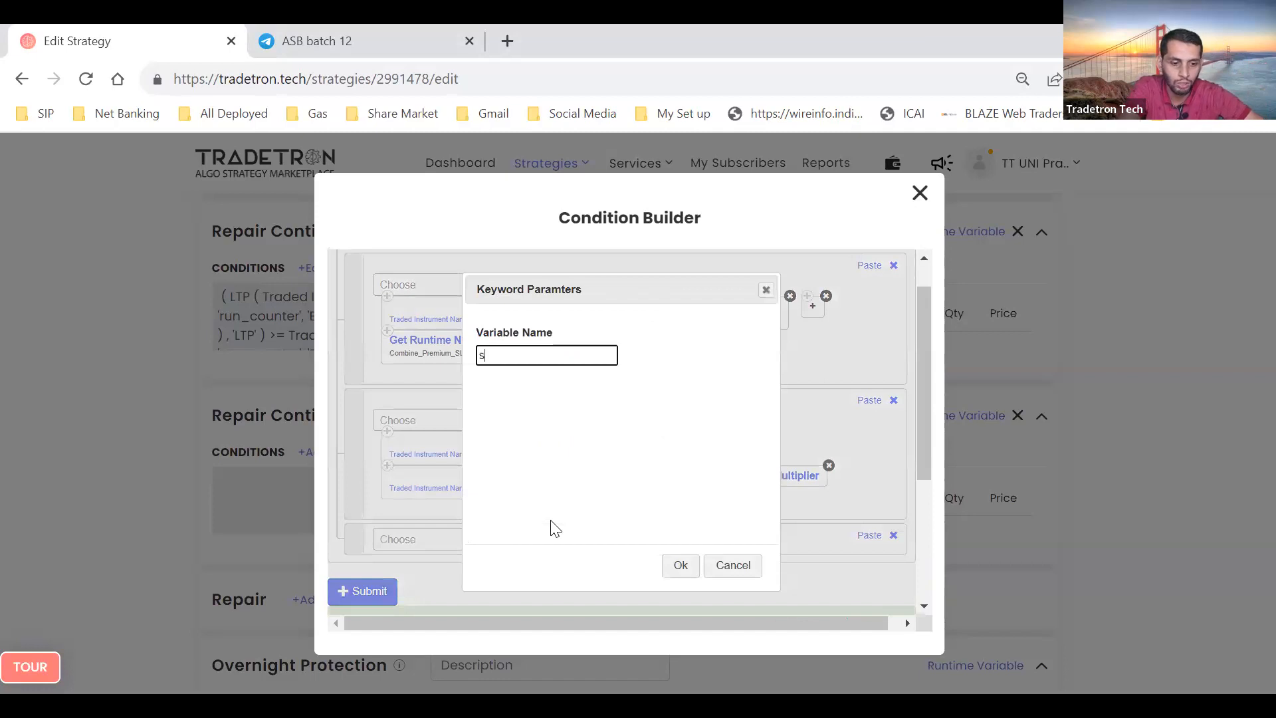
text(sl)
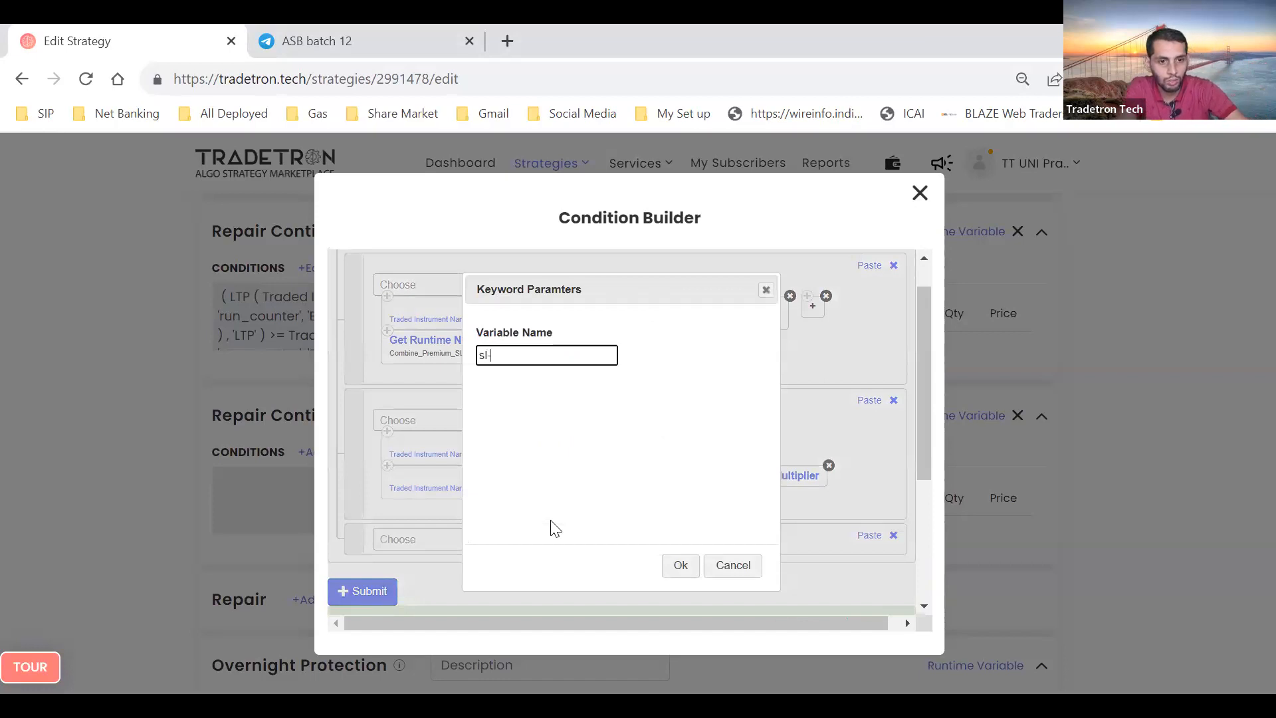
key(BackSpace)
key(BackSpace)
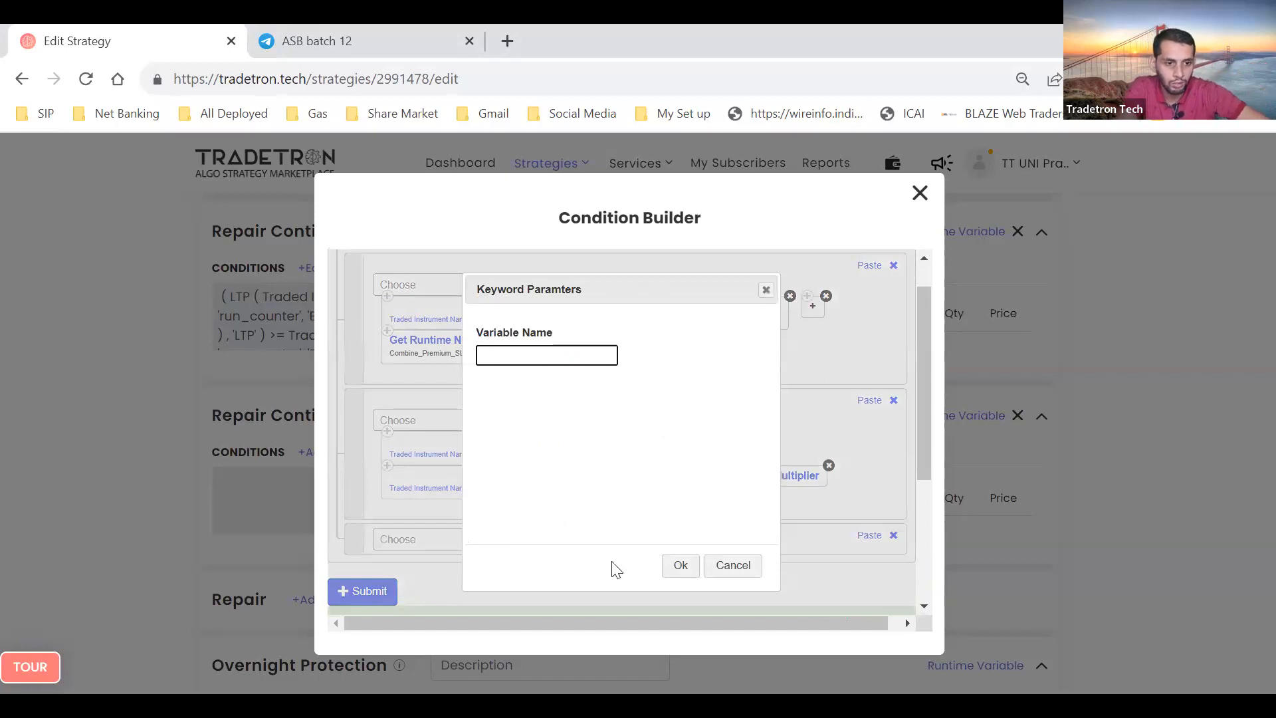
click(738, 570)
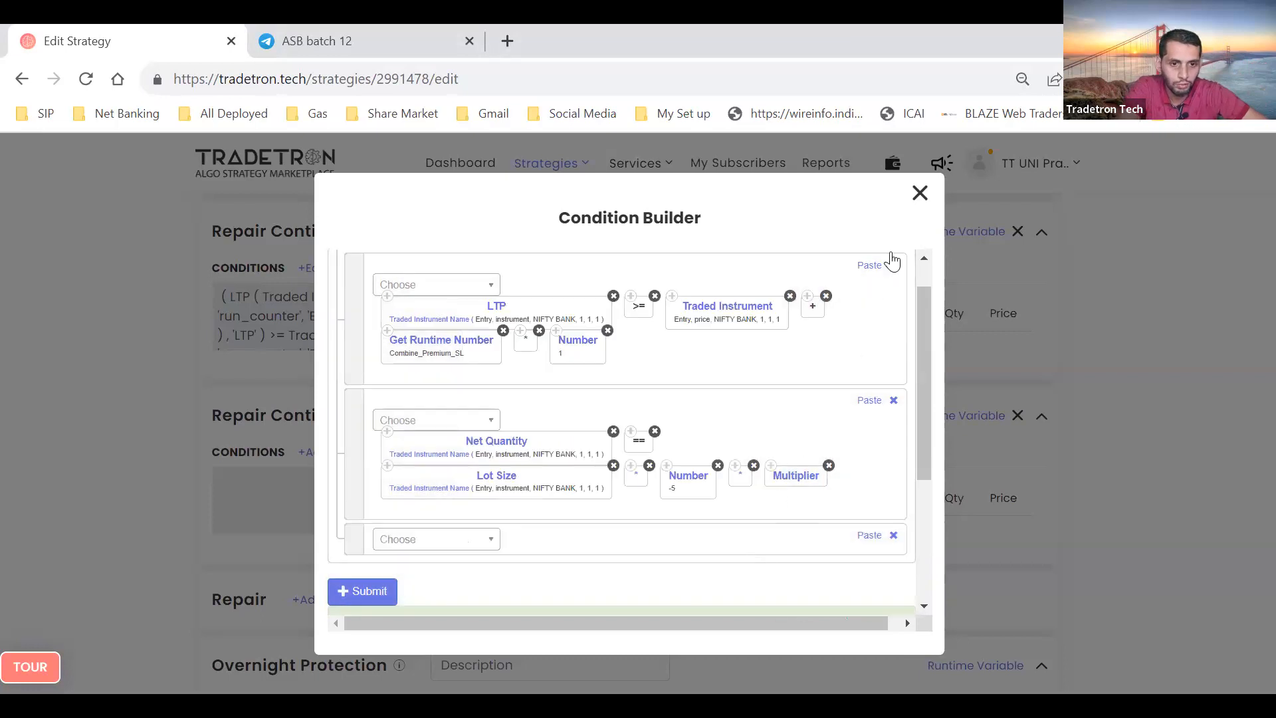
Close the condition builder and look up the SL_CE variable name in the runtime variables of Set 1's Entry
click(920, 194)
scroll(919, 239, up, 7)
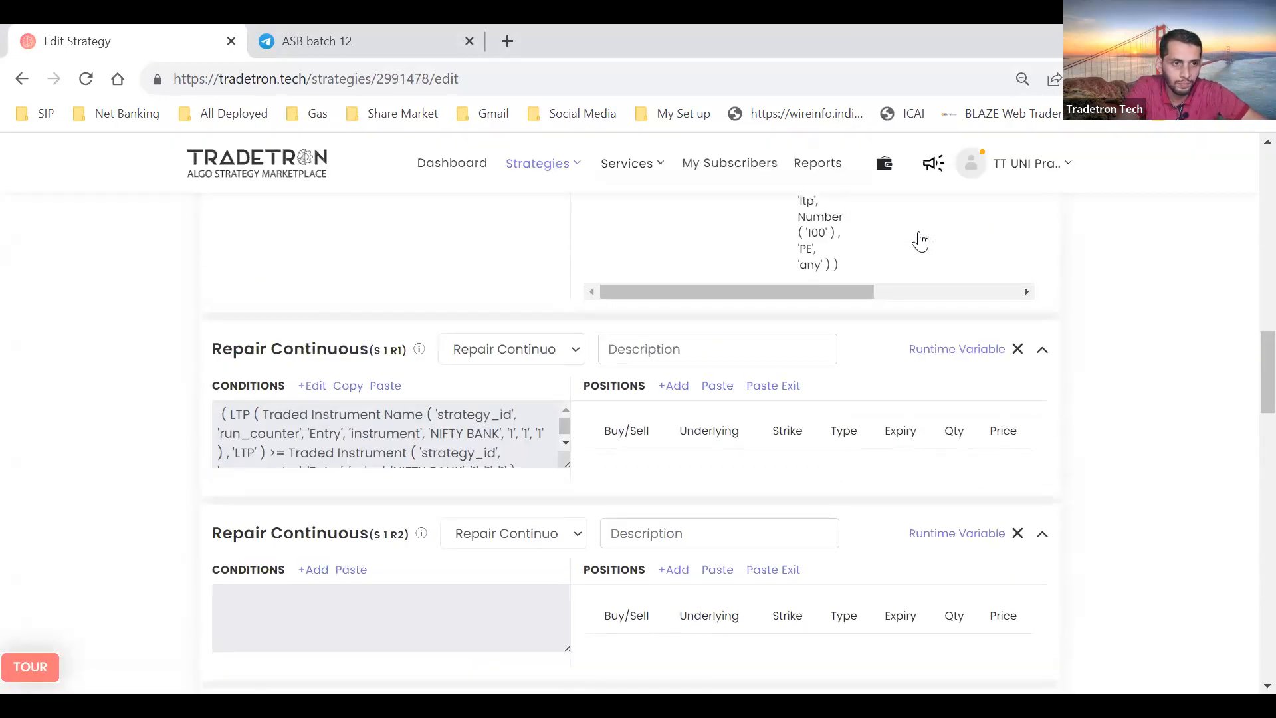
scroll(919, 241, up, 3)
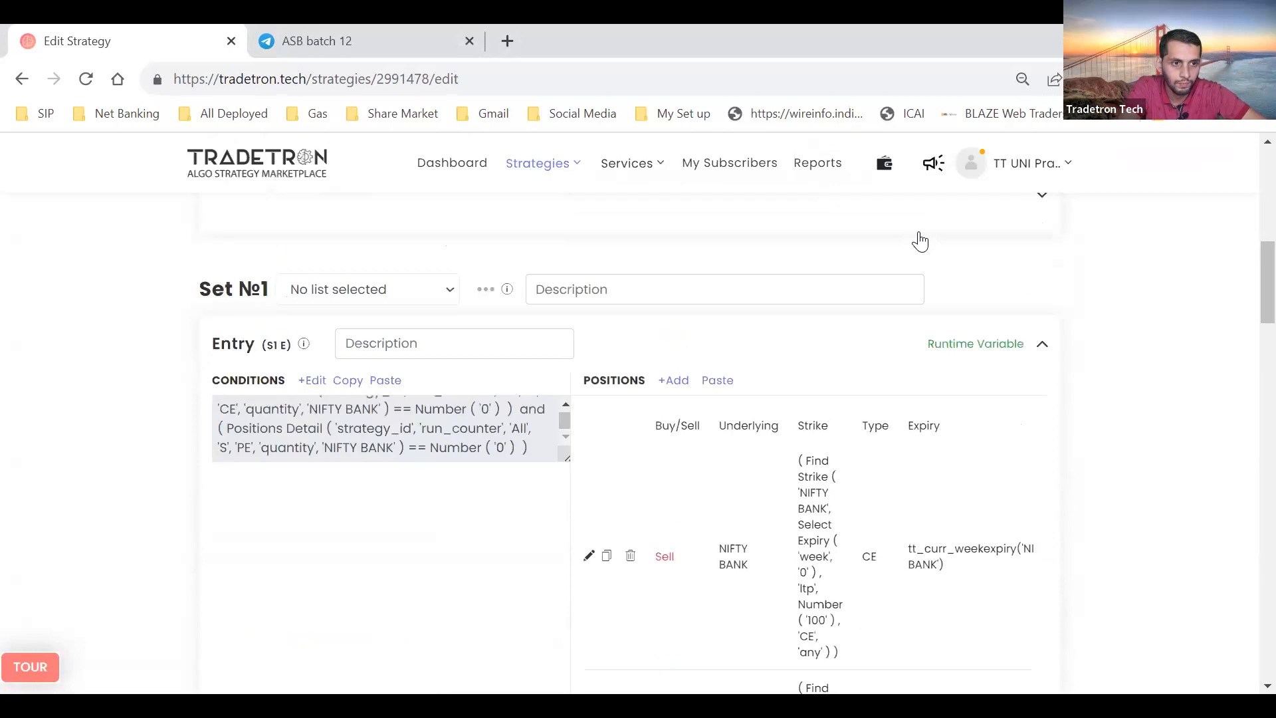
click(1002, 348)
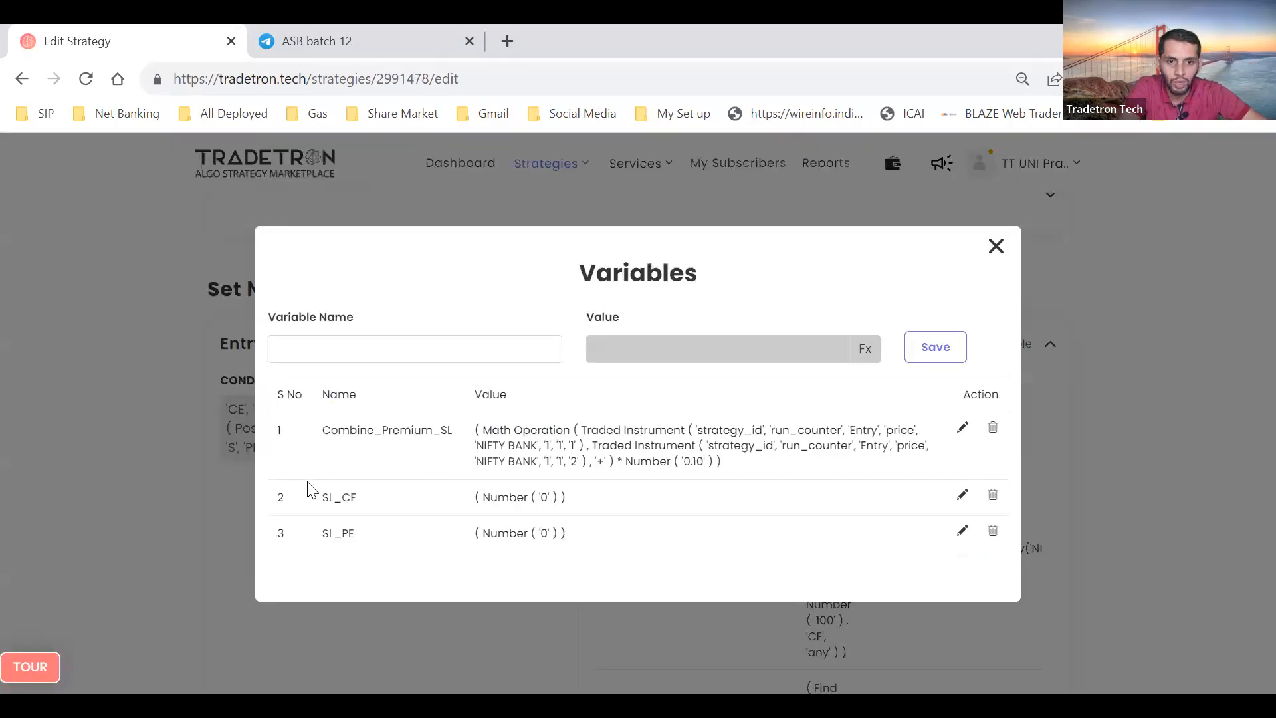
double_click(339, 499)
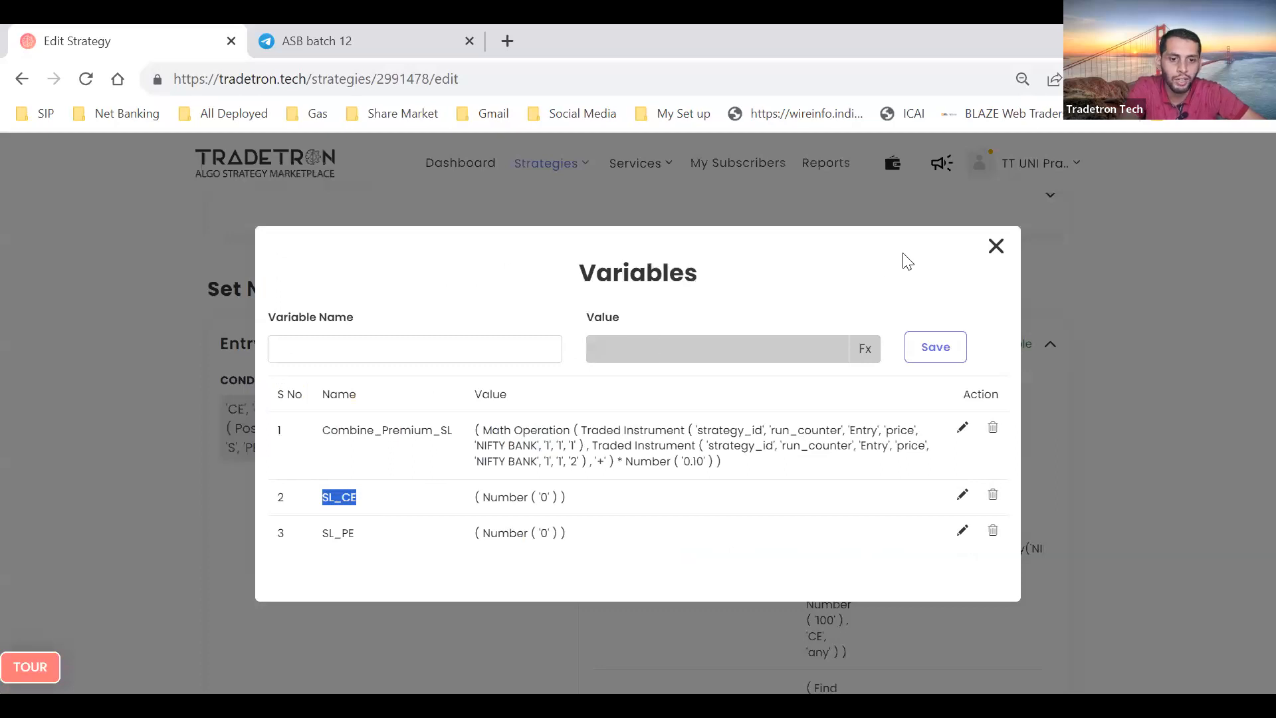
click(997, 252)
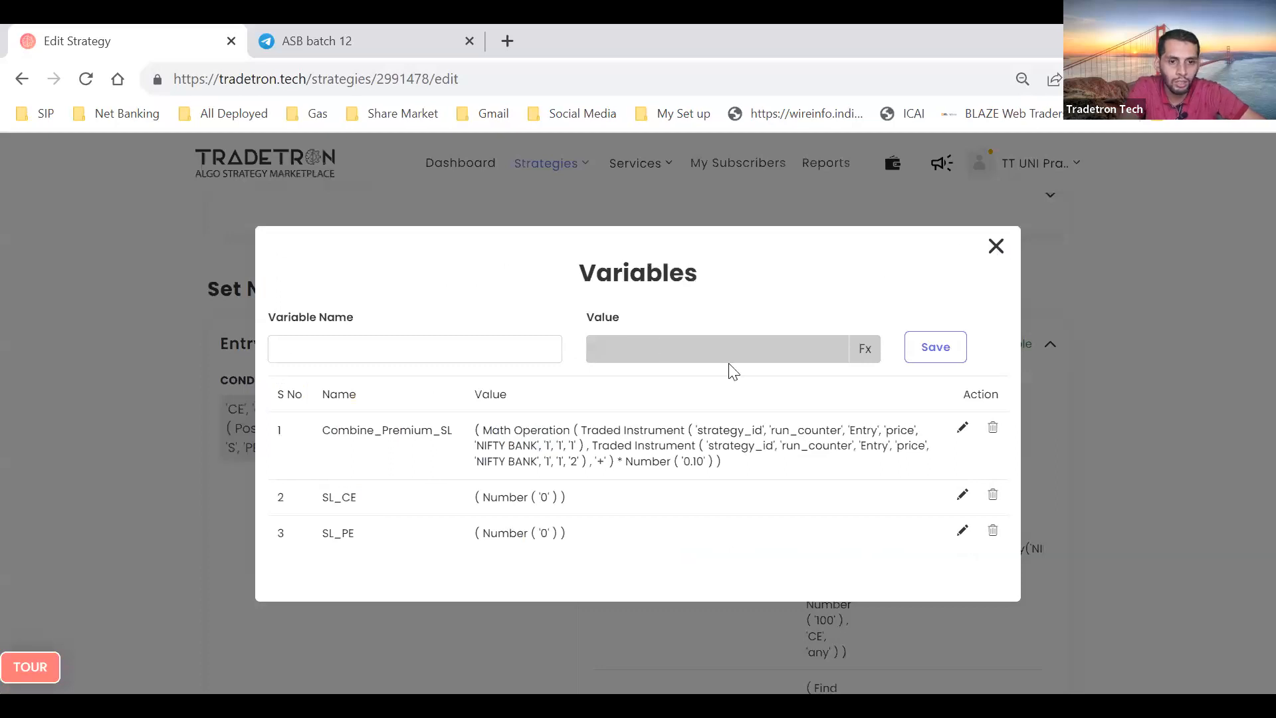
Reopen the condition builder of Repair Continuous S 1 R1 and add a blank third condition to the AND group
scroll(485, 484, down, 8)
scroll(486, 484, down, 3)
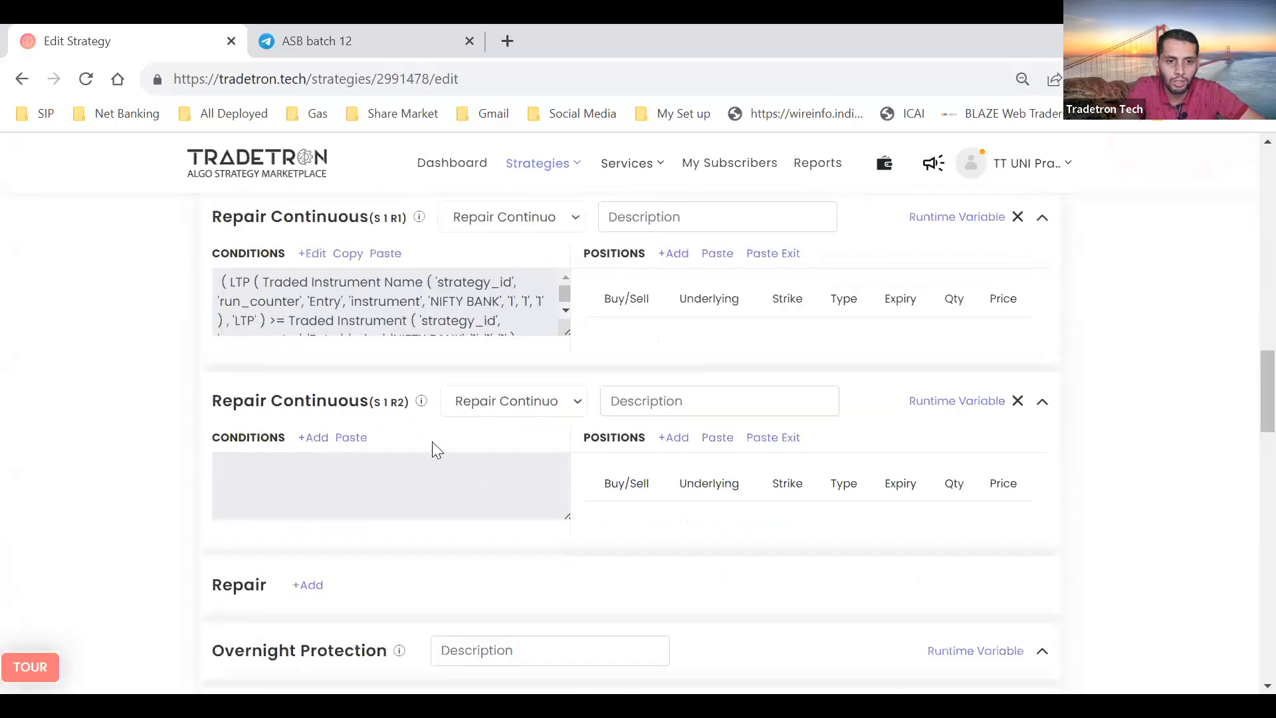
click(321, 247)
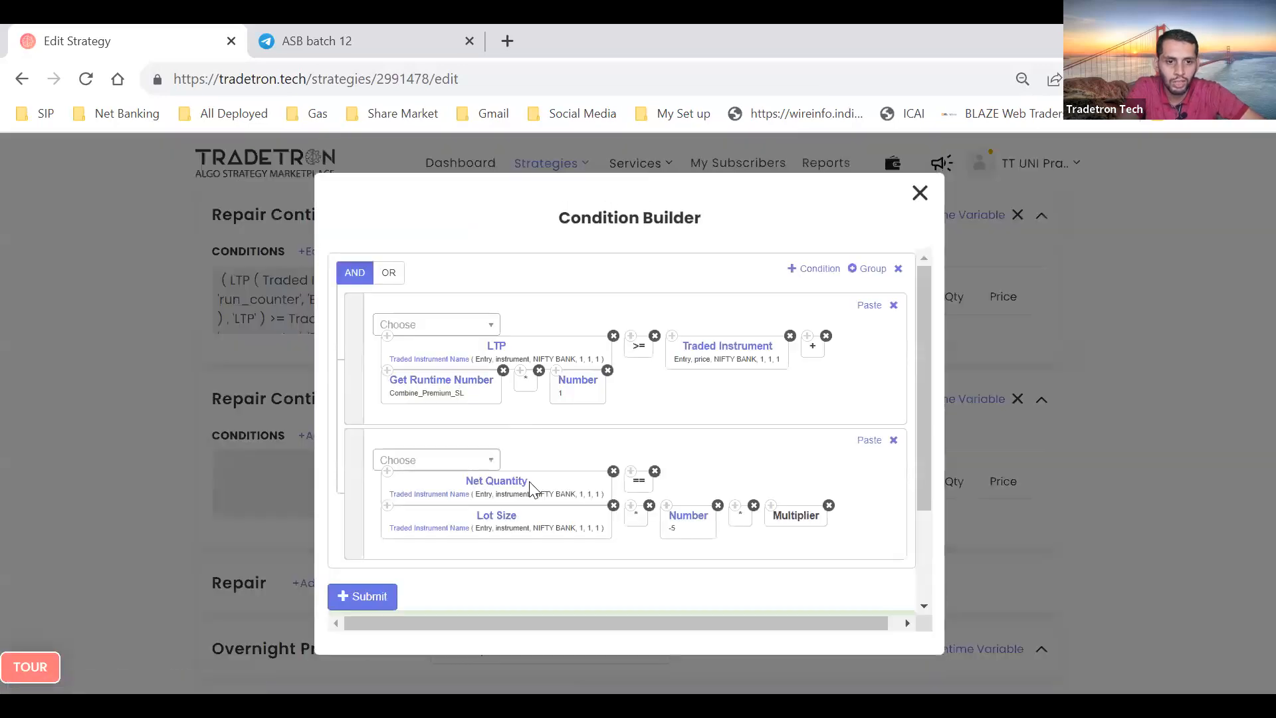
click(812, 269)
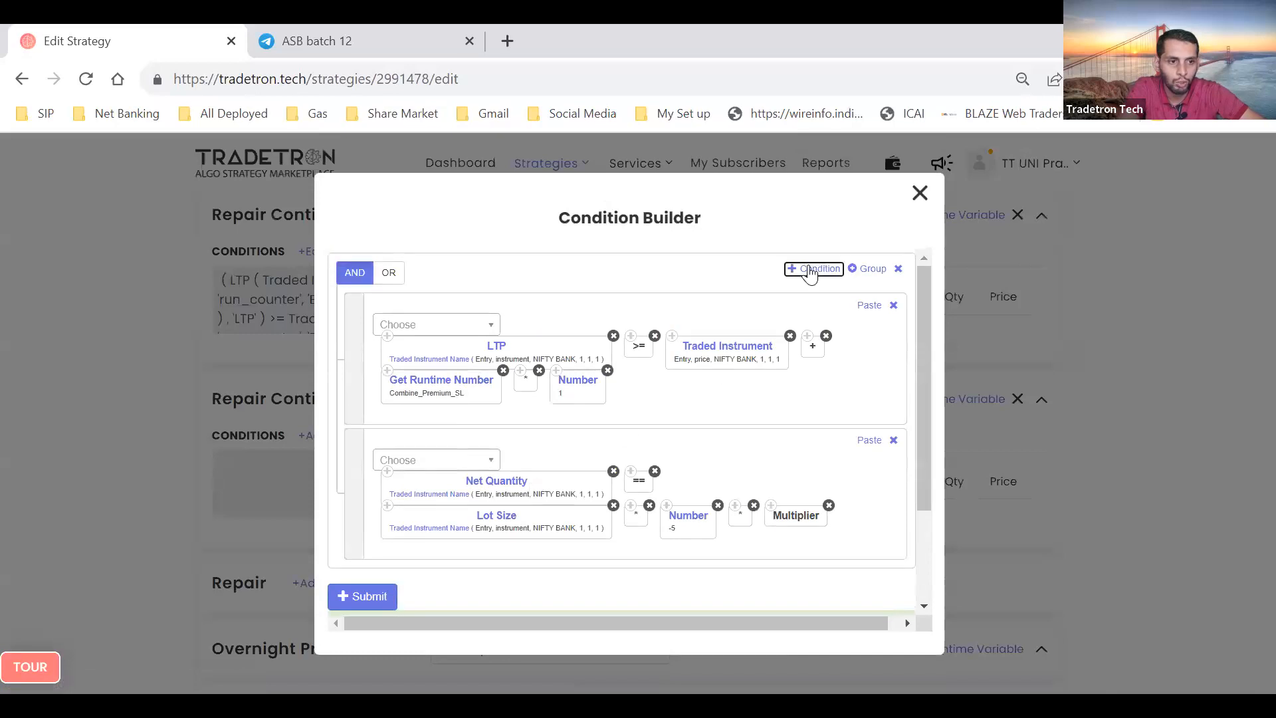
Insert the Get Runtime keyword with variable name SL_CE into the blank third condition
scroll(662, 376, down, 2)
click(473, 458)
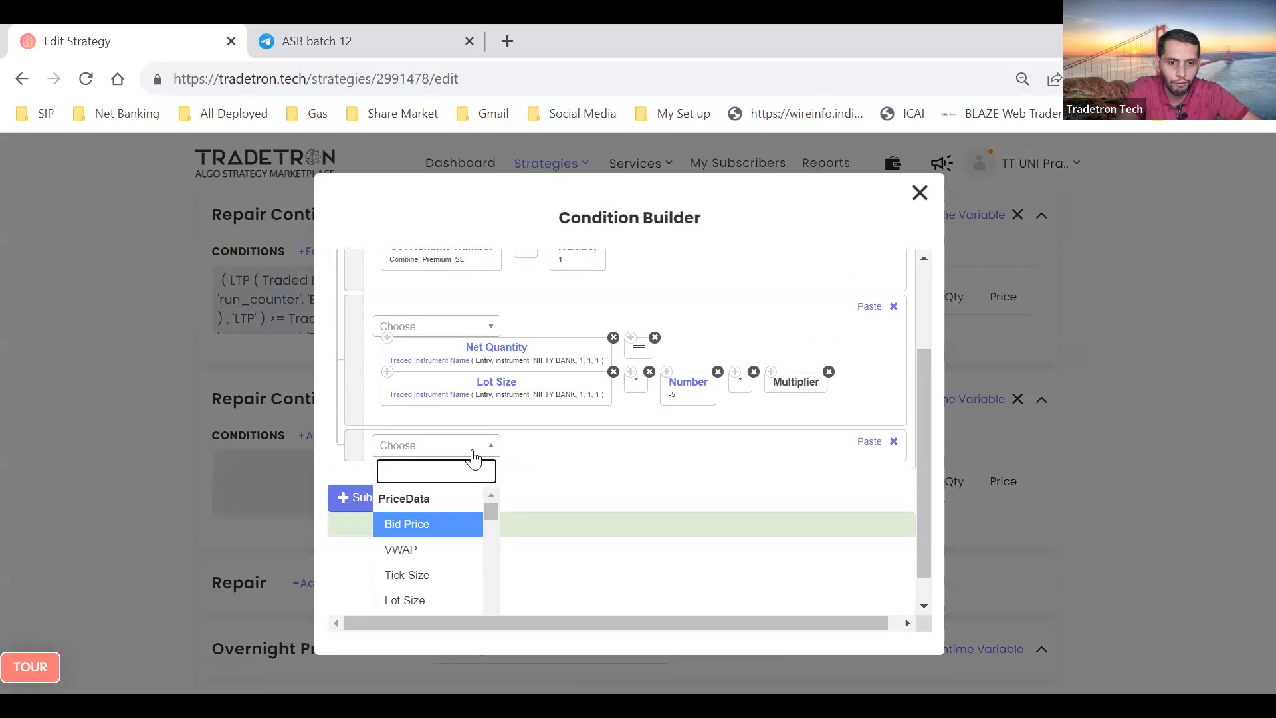
text(GET)
key(Down)
key(Return)
text(SL_CE)
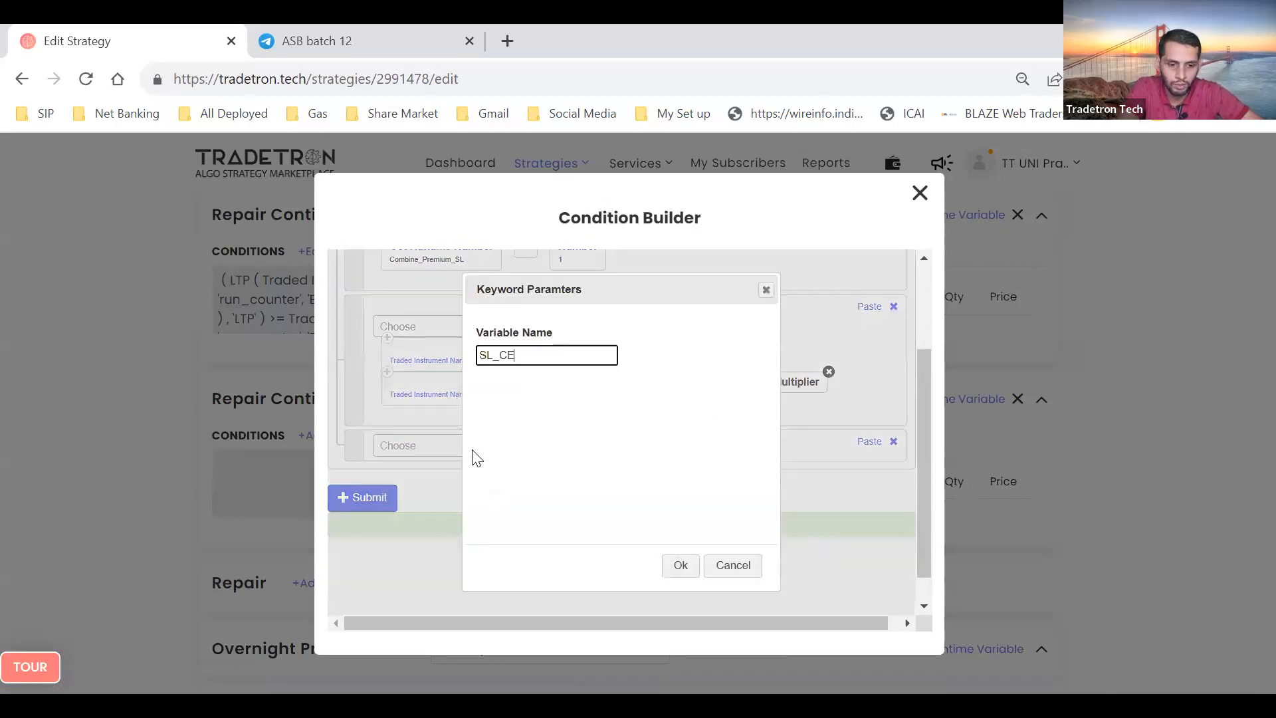
click(683, 567)
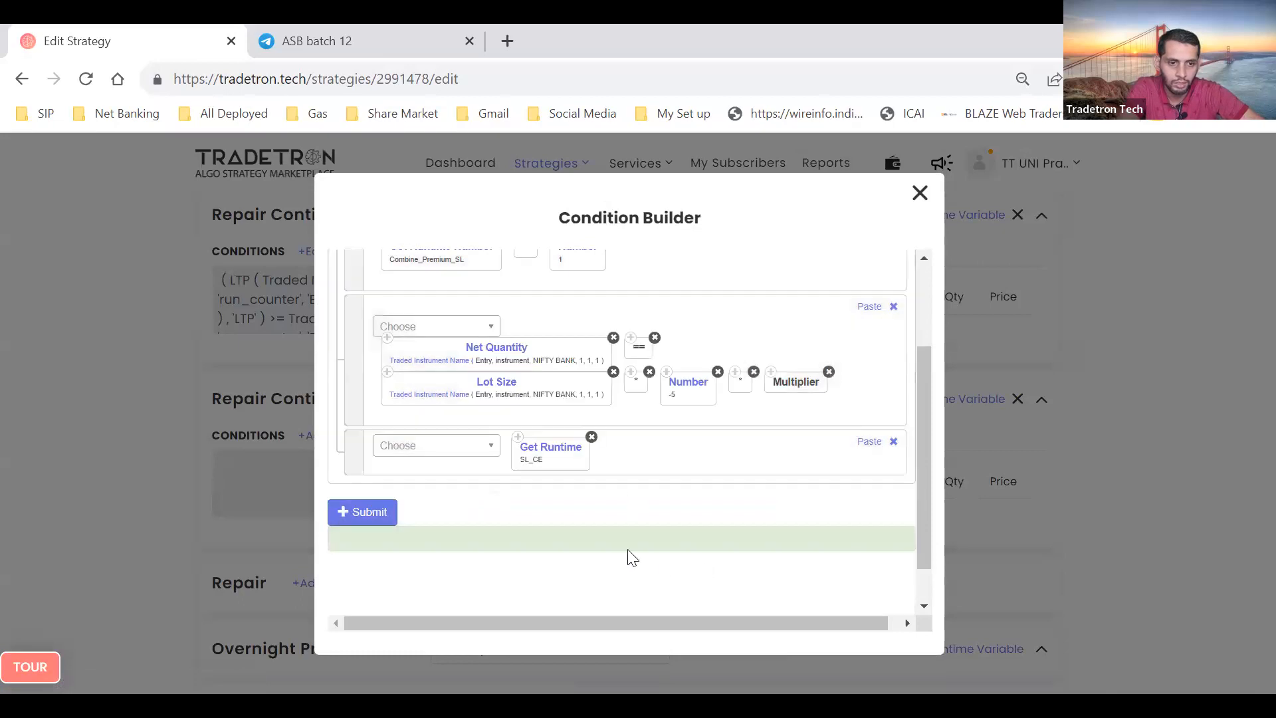
Complete the SL_CE condition by adding the == operator and the Number keyword with value 0
click(462, 452)
text(=)
key(Down)
key(Down)
key(Return)
click(458, 451)
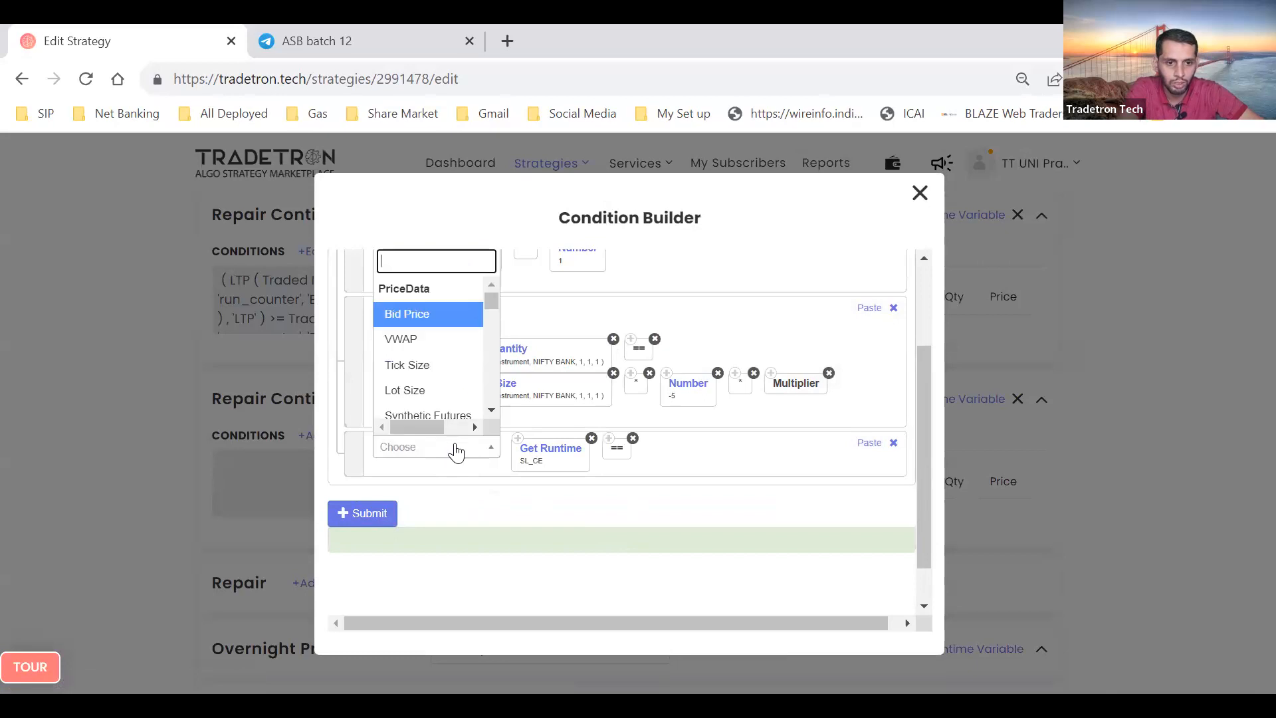
text(NUMB)
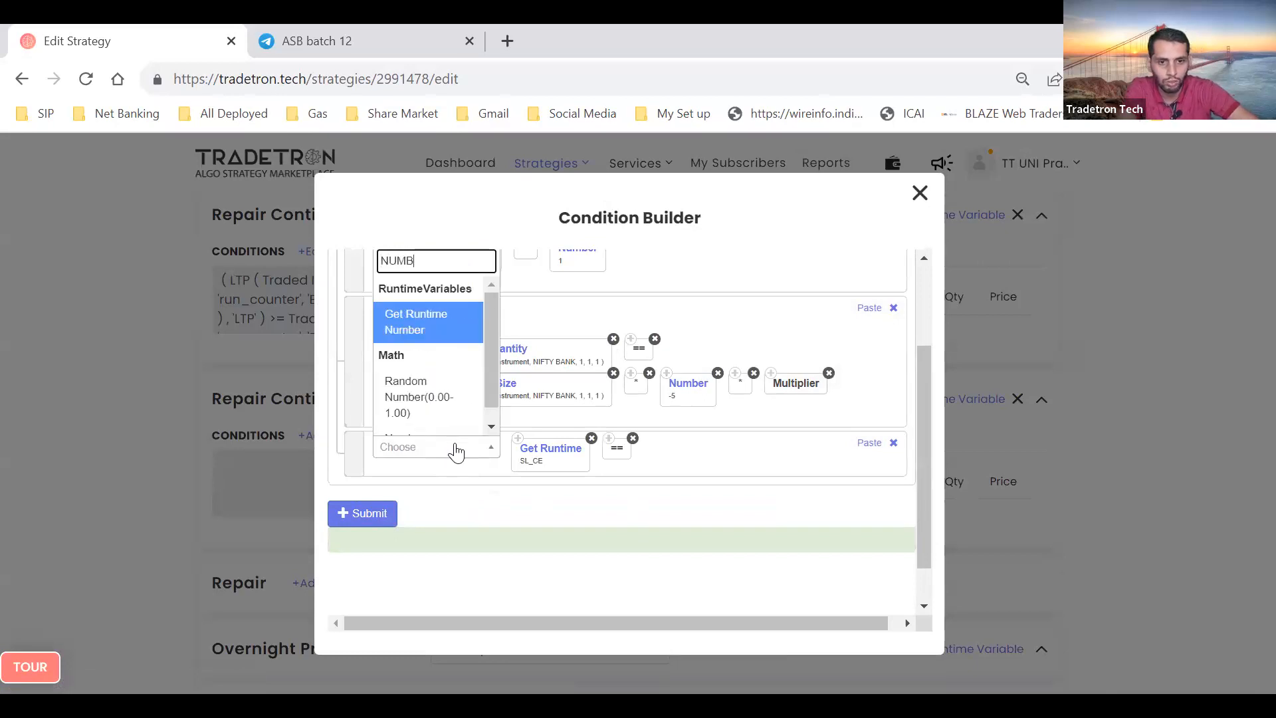
key(Down)
key(Down)
key(Return)
text(0)
key(Return)
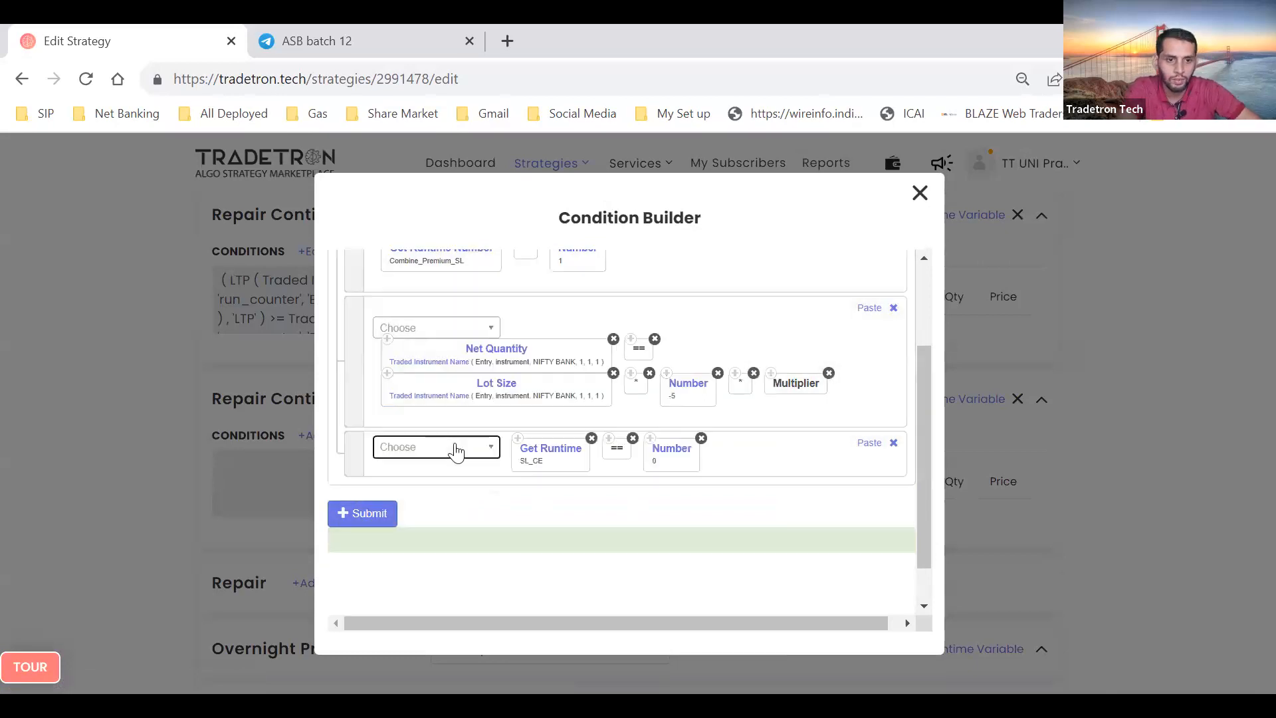
Submit the three-part stop-loss condition of Repair Continuous S 1 R1 and close the condition builder
click(773, 262)
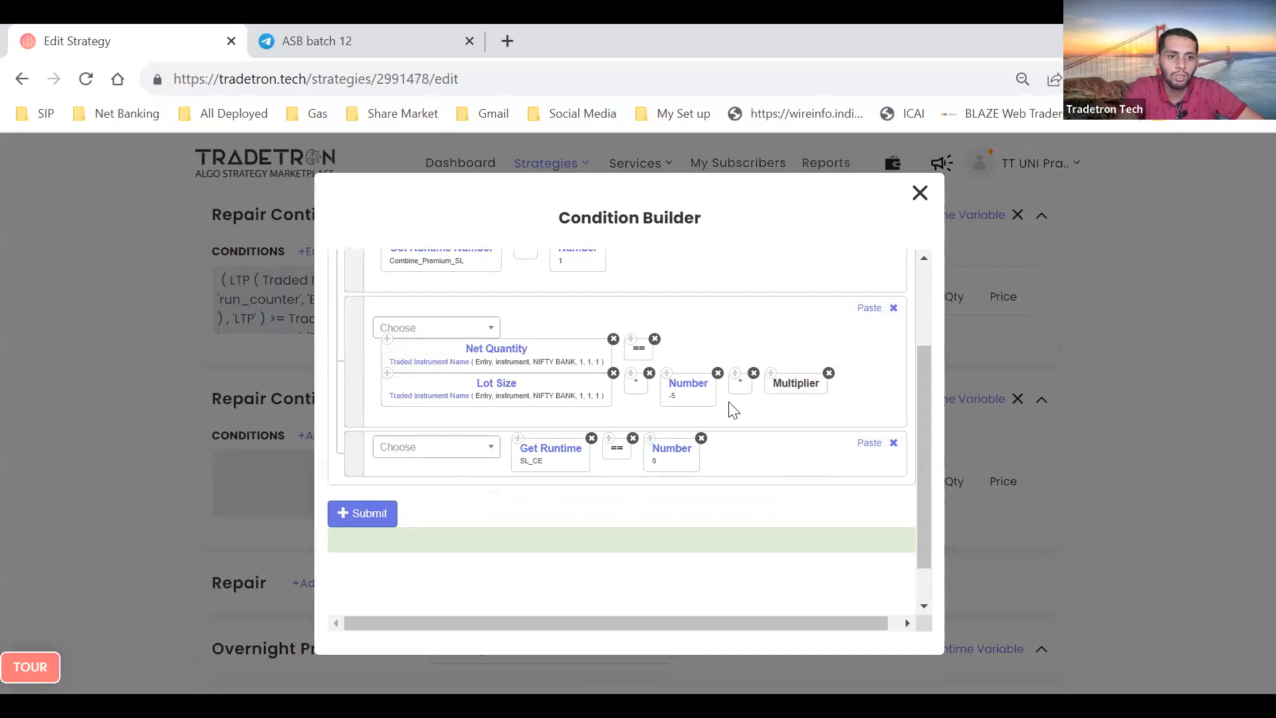
scroll(732, 412, down, 1)
click(380, 480)
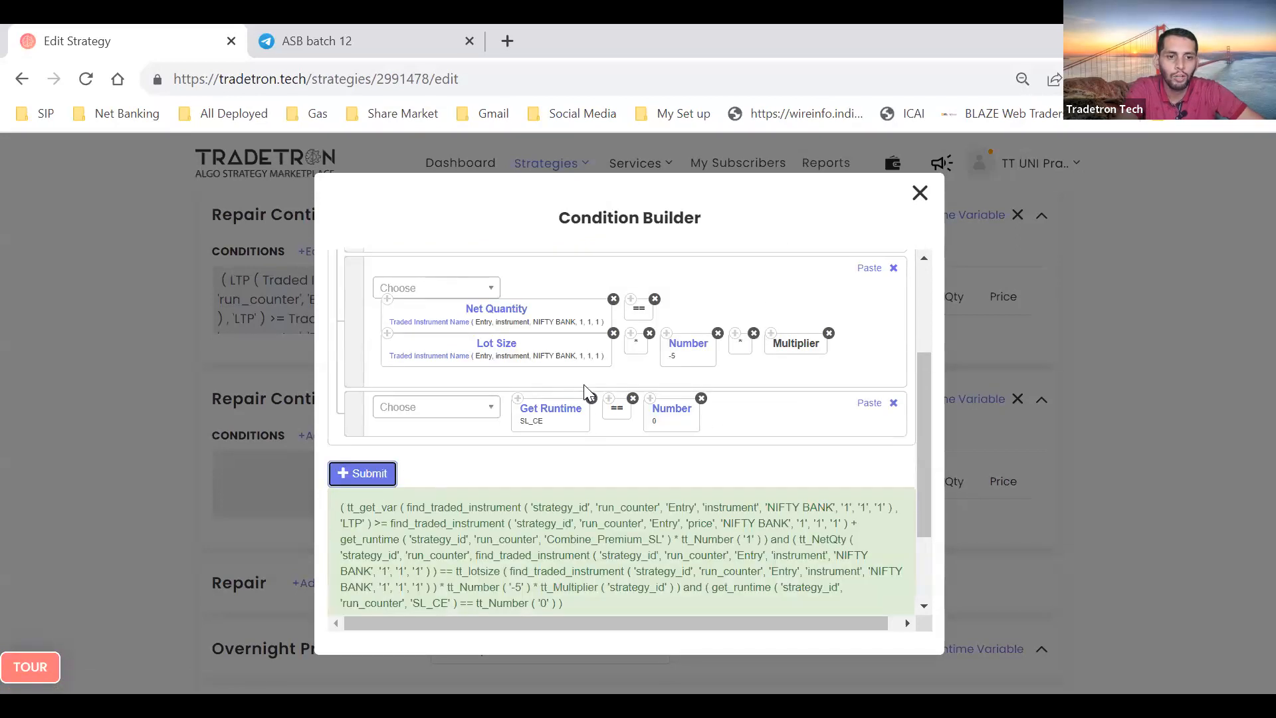
scroll(588, 394, up, 3)
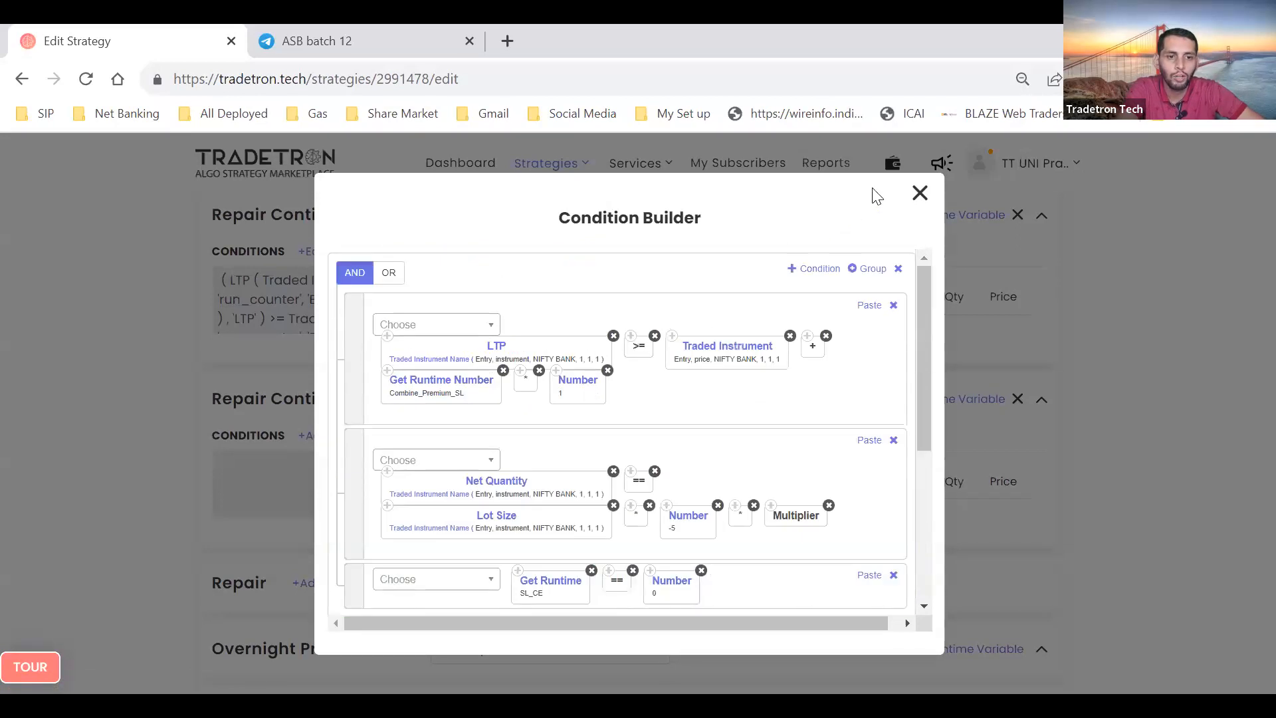
click(921, 193)
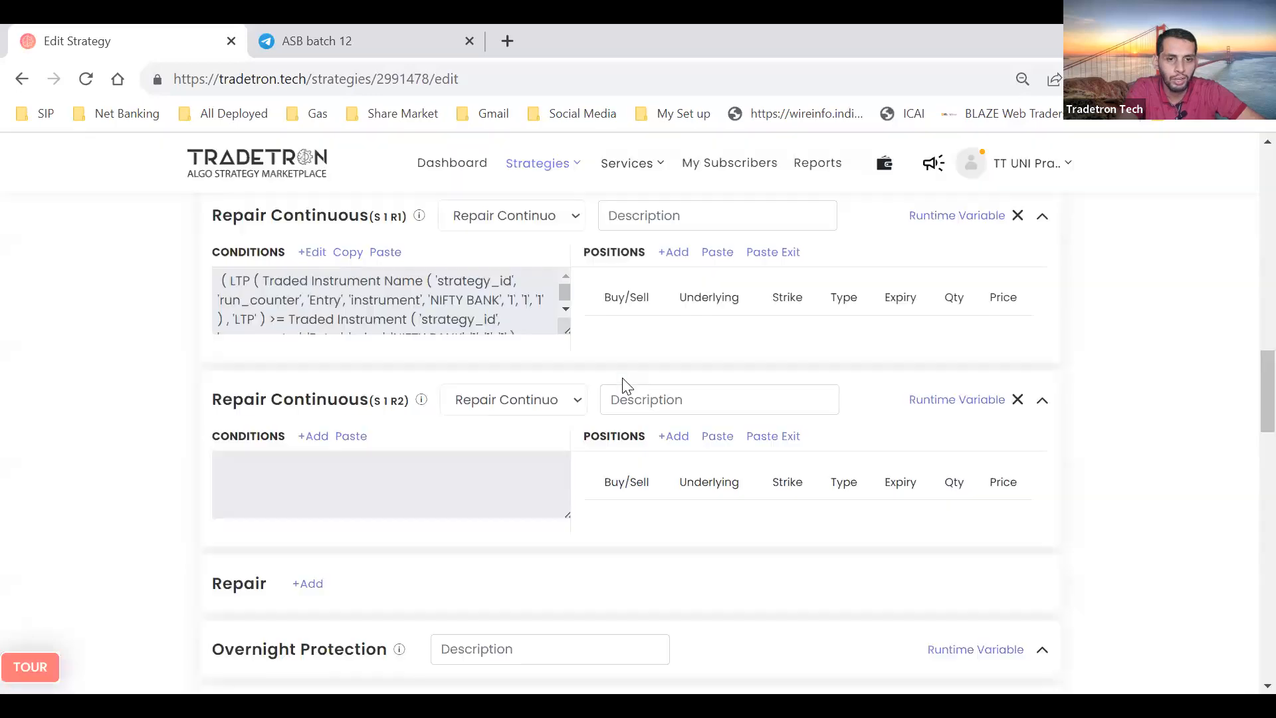
Copy the NIFTY BANK CE sell leg from Entry and paste it as an exit leg into Repair Continuous S 1 R1
scroll(622, 385, up, 4)
scroll(627, 386, up, 3)
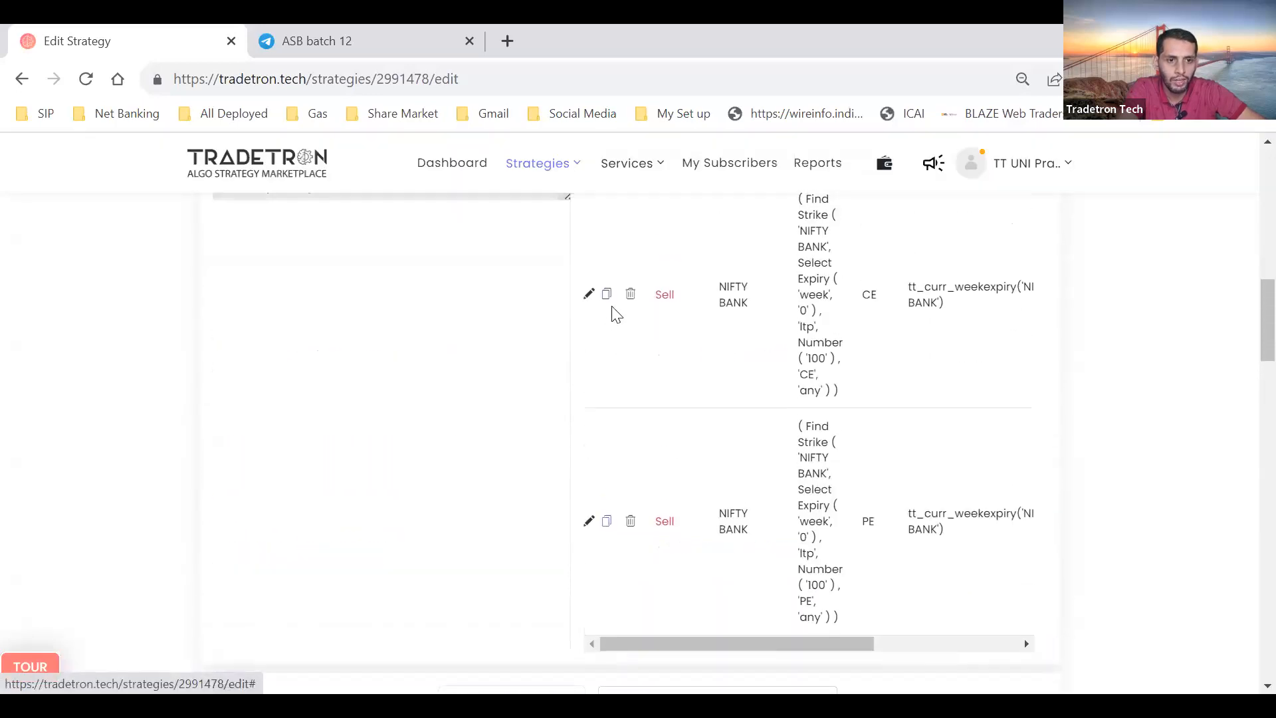
scroll(621, 476, down, 6)
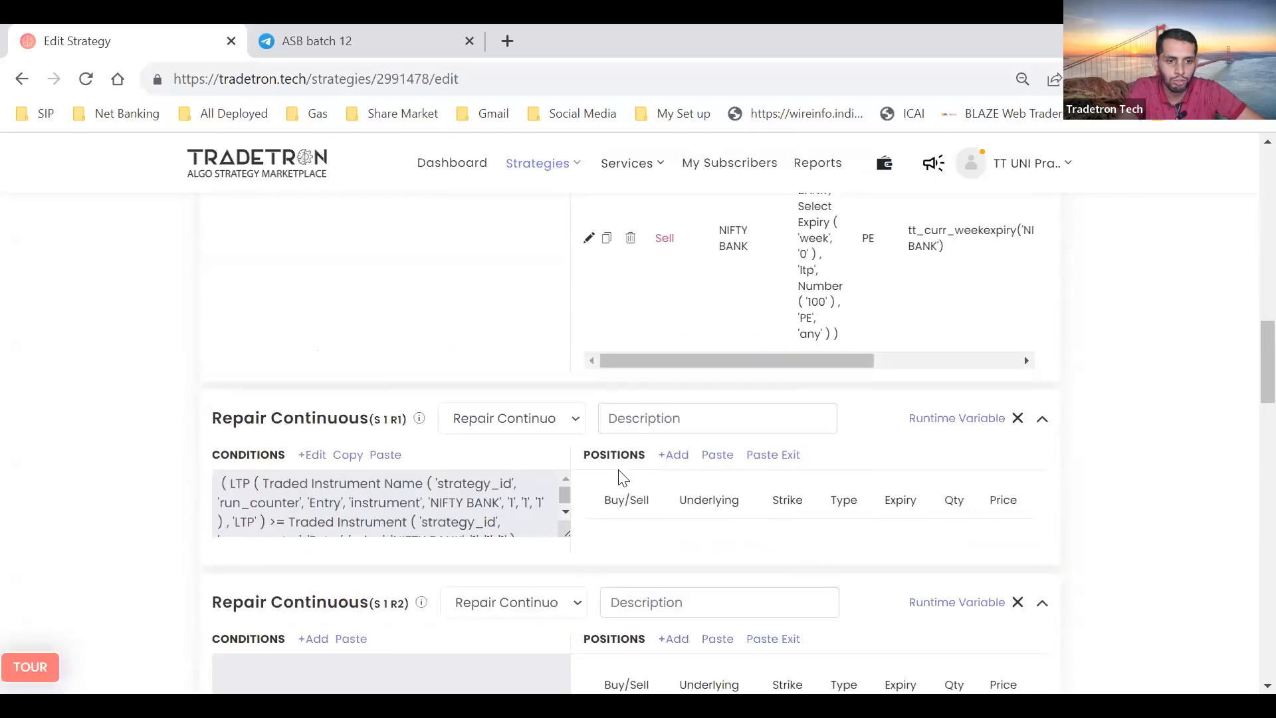
click(759, 328)
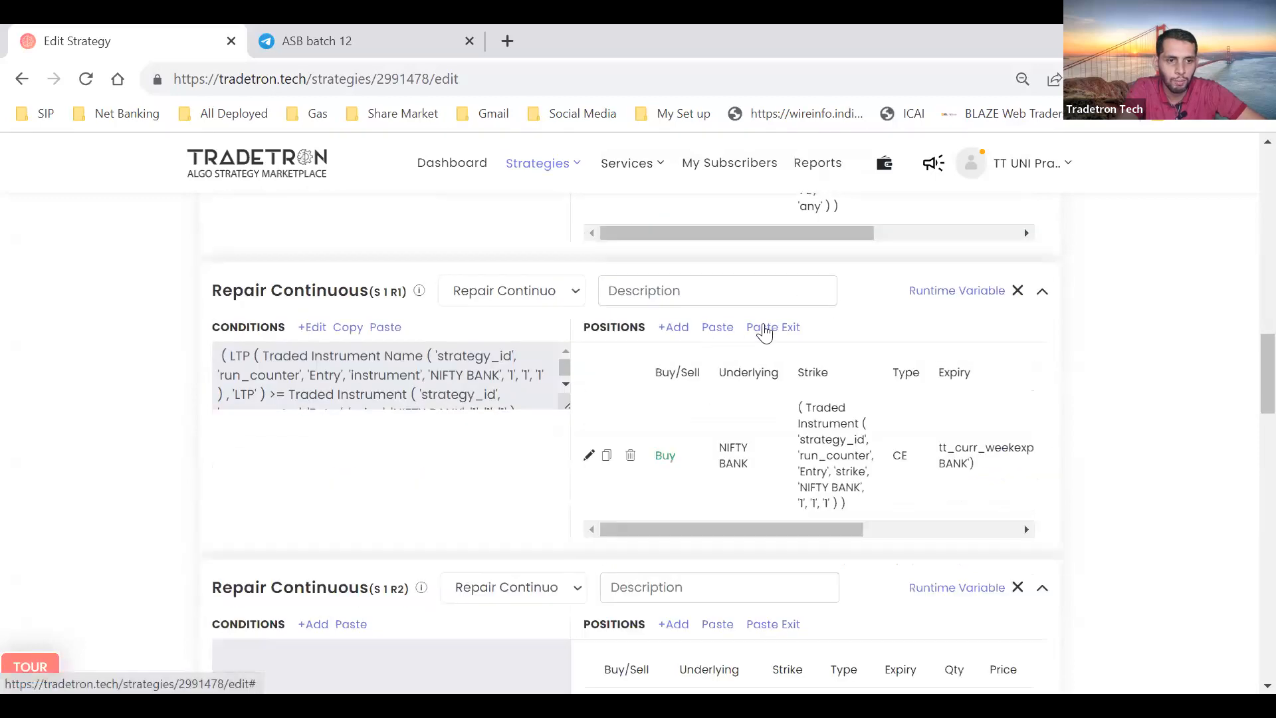
Check the pasted exit leg's settings in the position builder and compare them with the lot quantities of the Entry legs
click(589, 456)
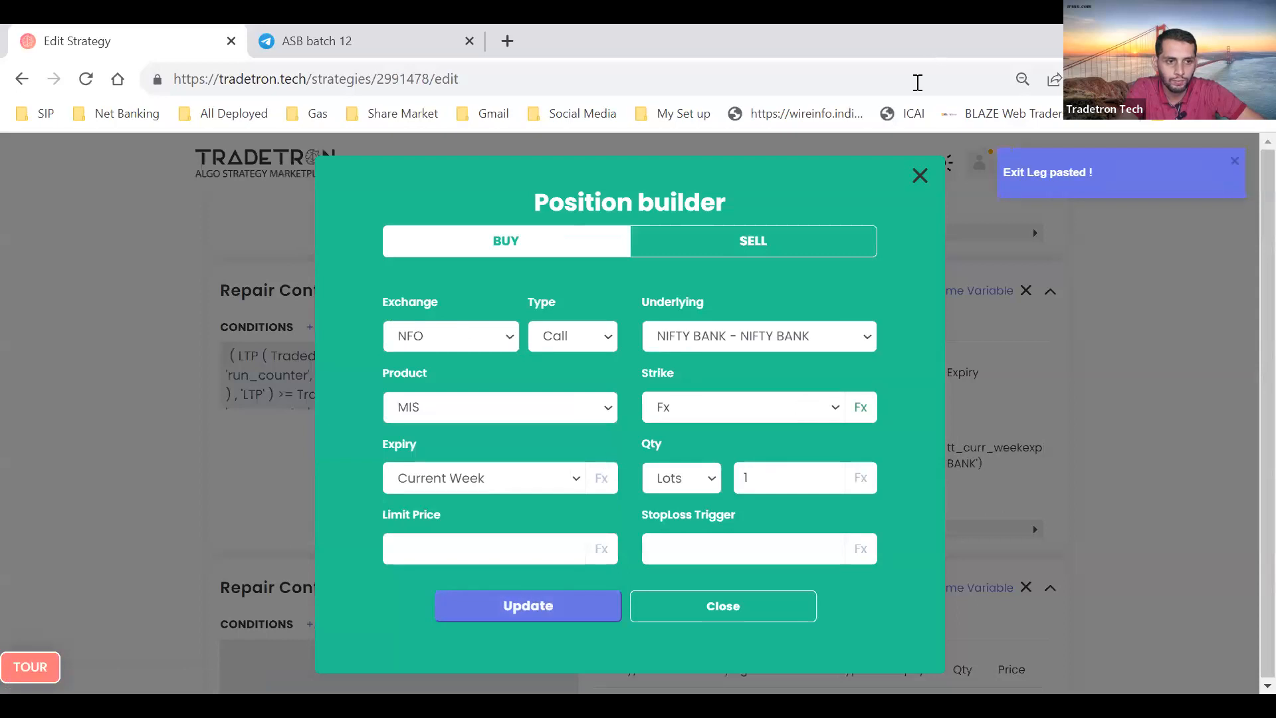
click(920, 175)
scroll(715, 280, up, 5)
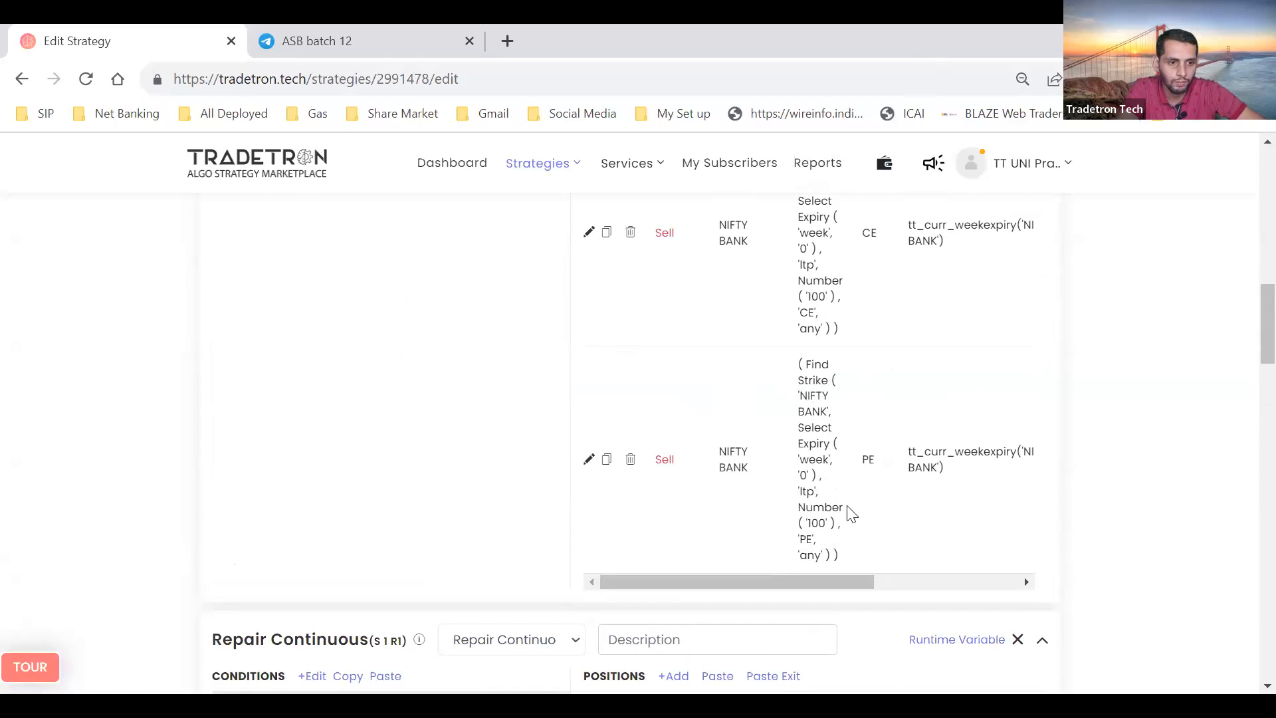
scroll(851, 513, right, 3)
scroll(851, 514, down, 8)
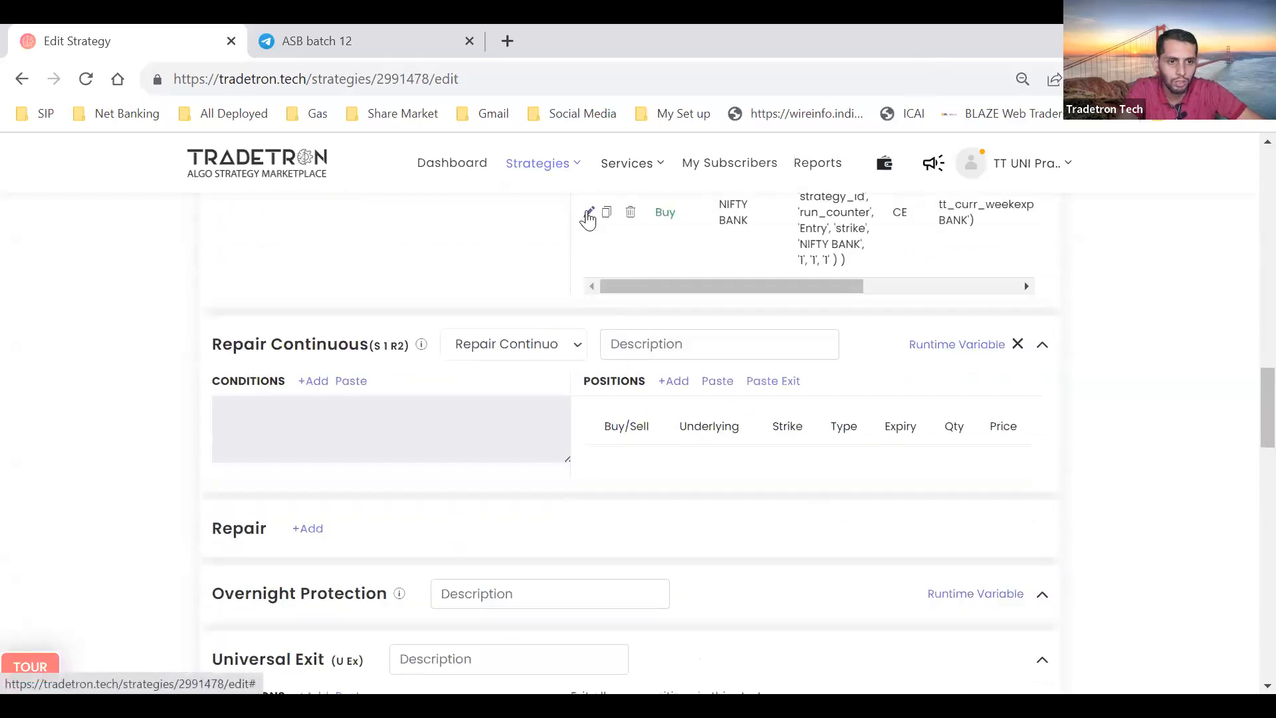
Reopen the pasted Call buy leg in S 1 R1, update it with 1 lot, and close the position builder
click(589, 214)
click(527, 605)
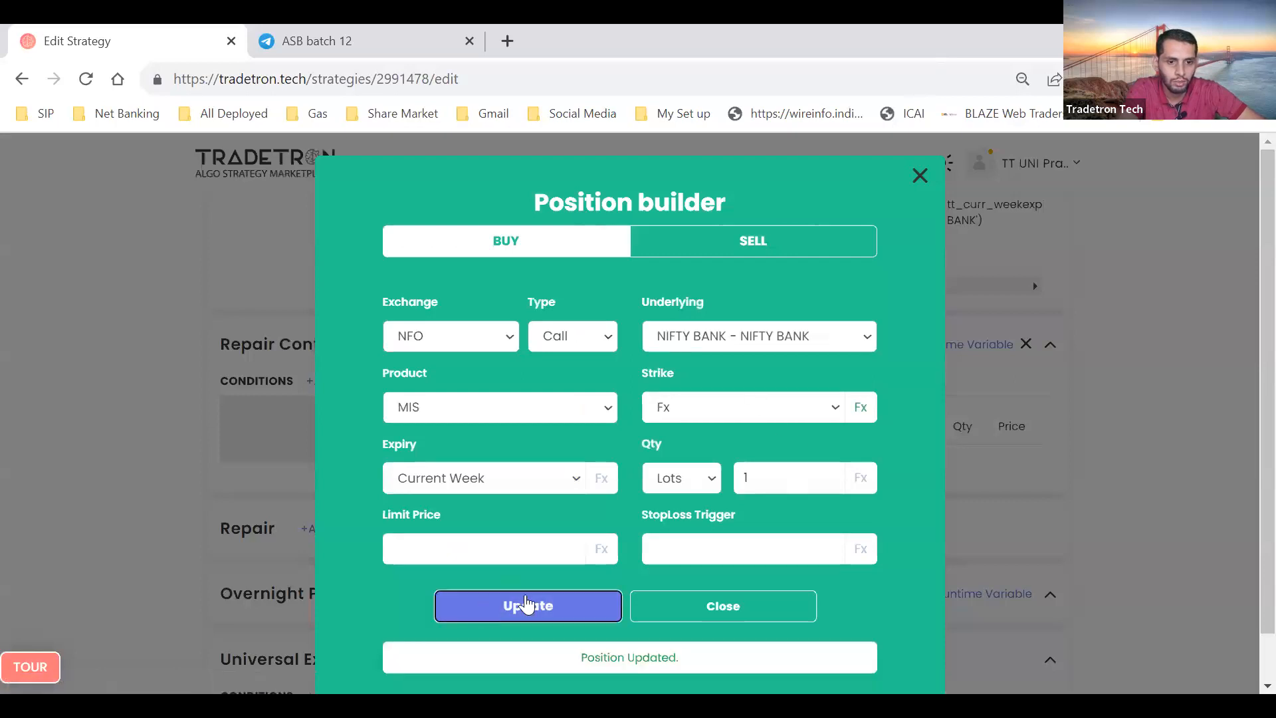
scroll(707, 531, down, 1)
scroll(708, 532, up, 1)
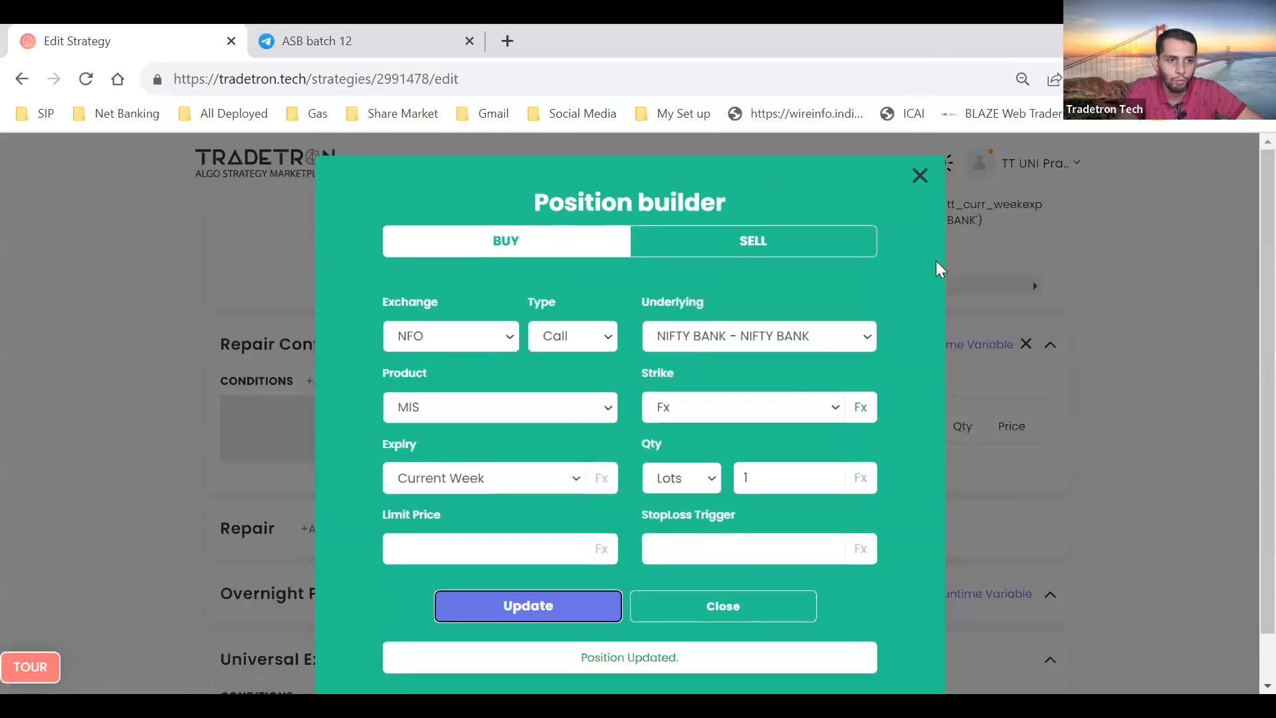
click(919, 178)
Open the runtime variables of Repair Continuous S 1 R1 and name a new variable SL_CE
scroll(864, 372, up, 2)
scroll(864, 373, up, 2)
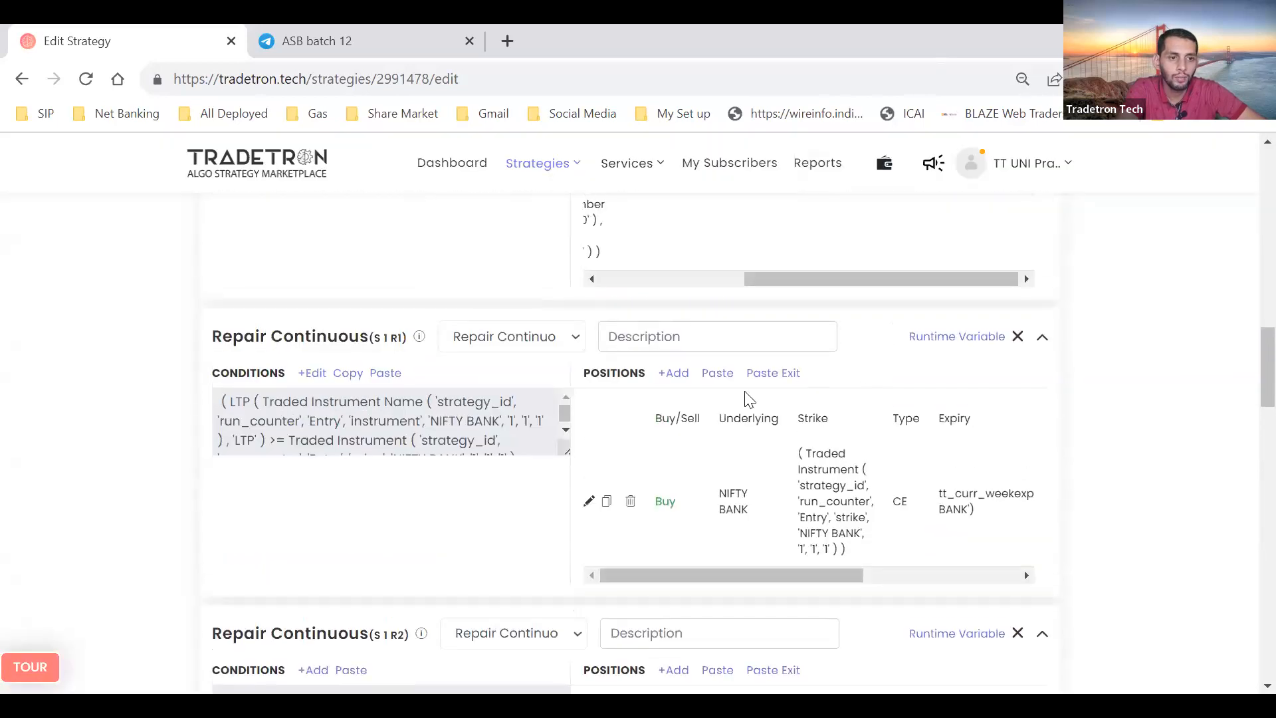
click(959, 337)
click(353, 388)
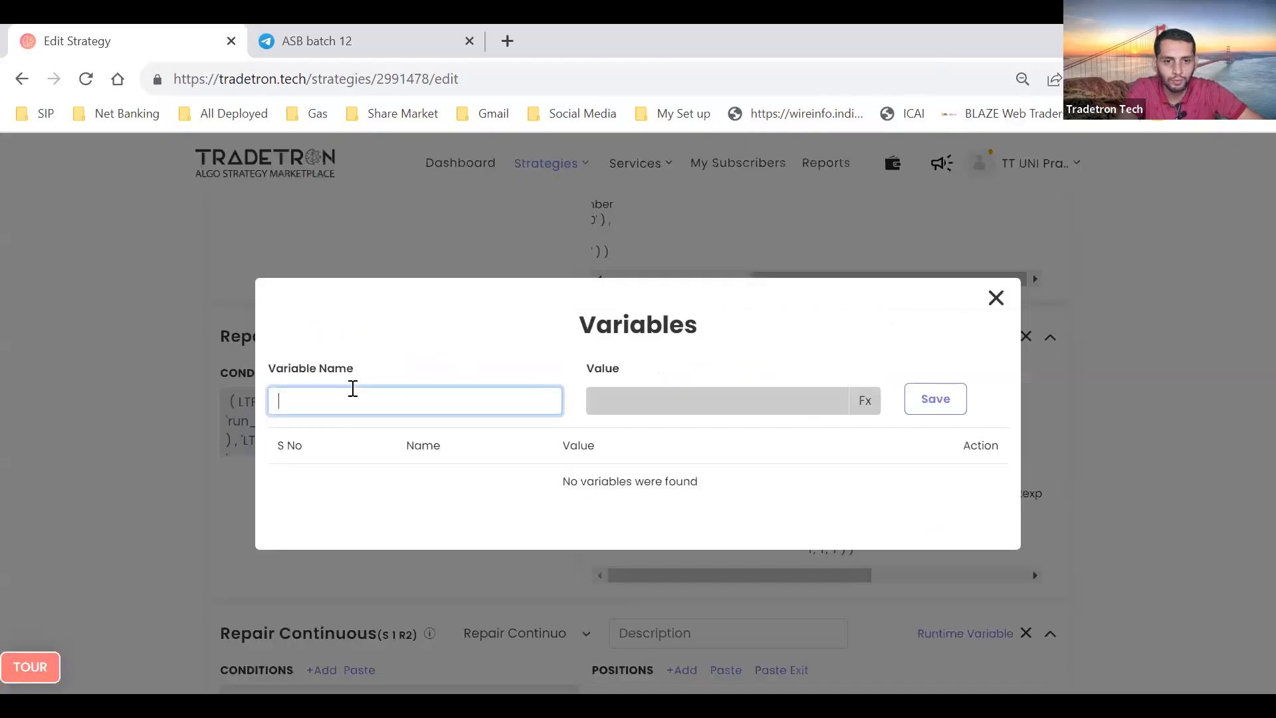
Set the SL_CE variable's value to the Number keyword with value 1, save it, and close the variables dialog
click(871, 400)
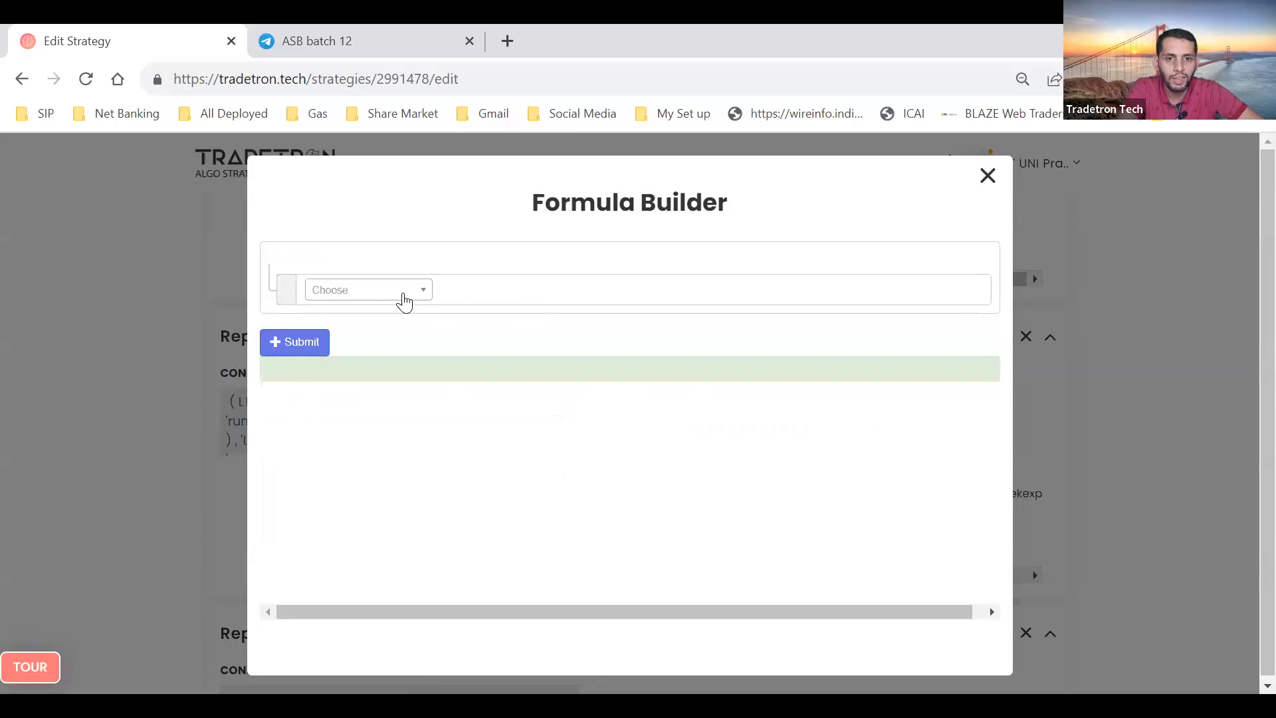
click(402, 297)
text(NUMBER)
key(Down)
key(Down)
key(Return)
key(BackSpace)
text(1)
key(Return)
click(293, 366)
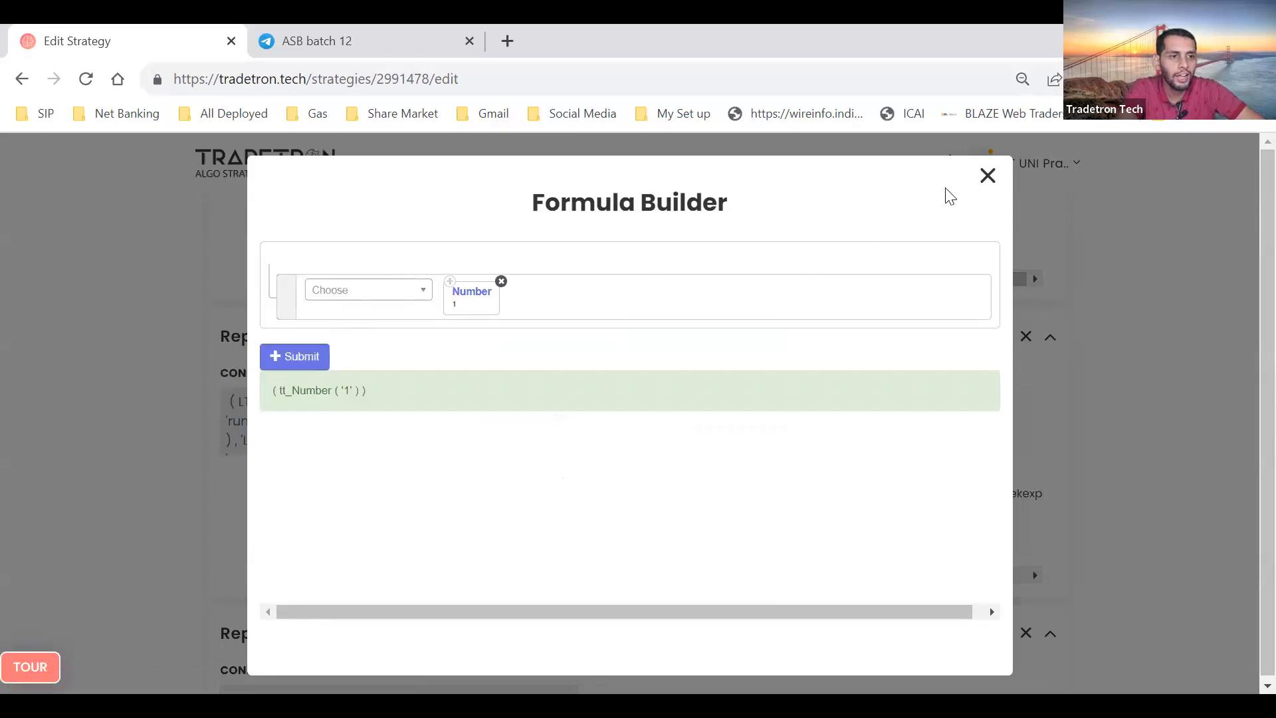
click(946, 401)
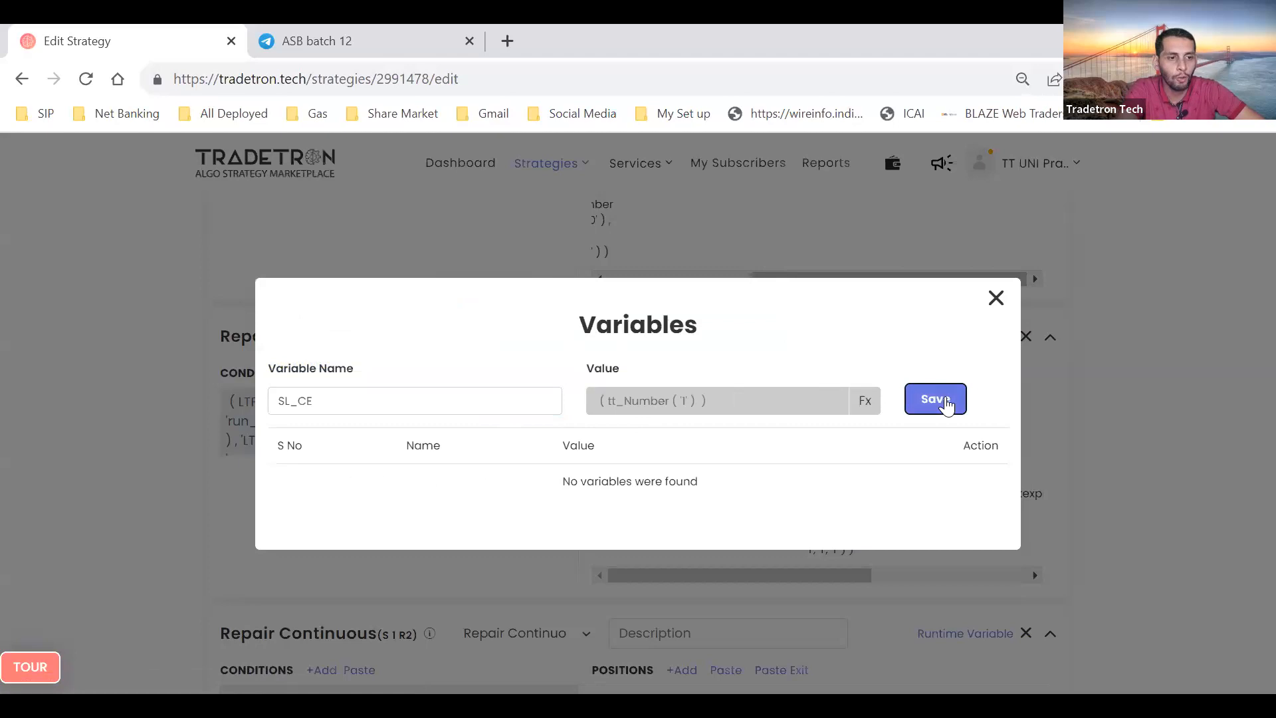
click(998, 307)
Handwrite CE = 0 and PE = 0 over the strategy's Description area, with an arrow leading on from the first 0
scroll(684, 435, up, 18)
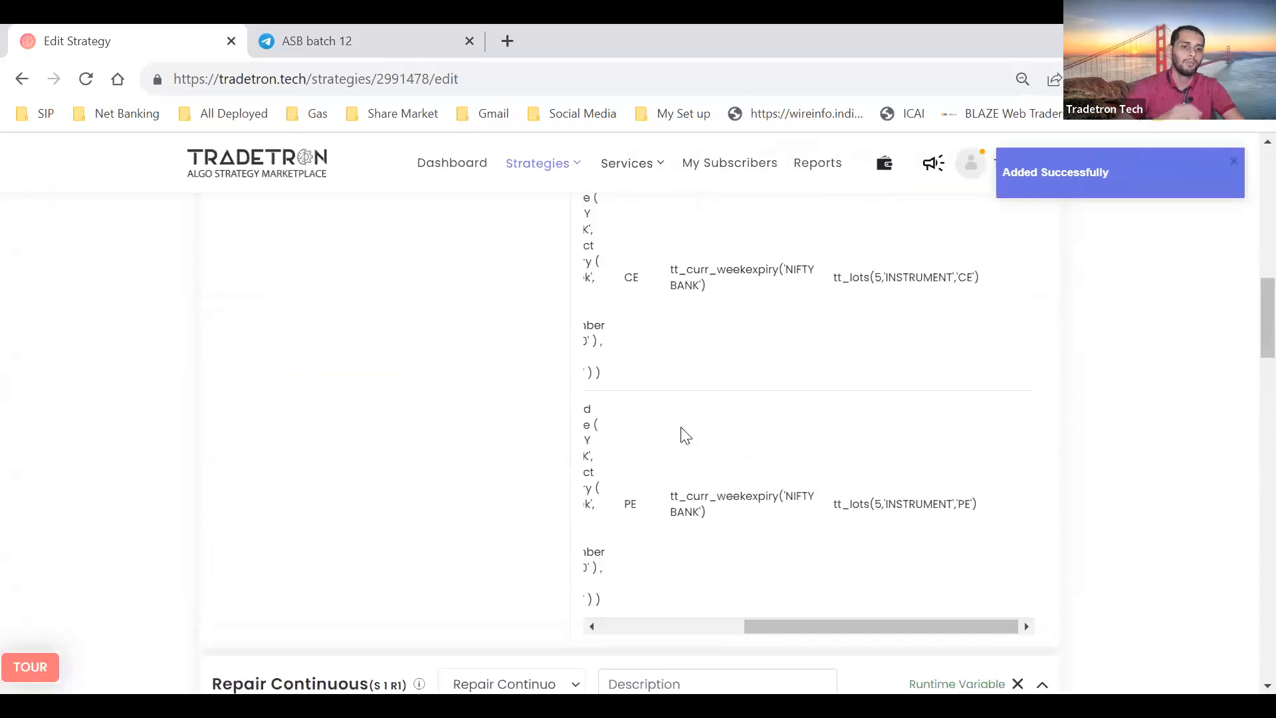
scroll(683, 428, up, 1)
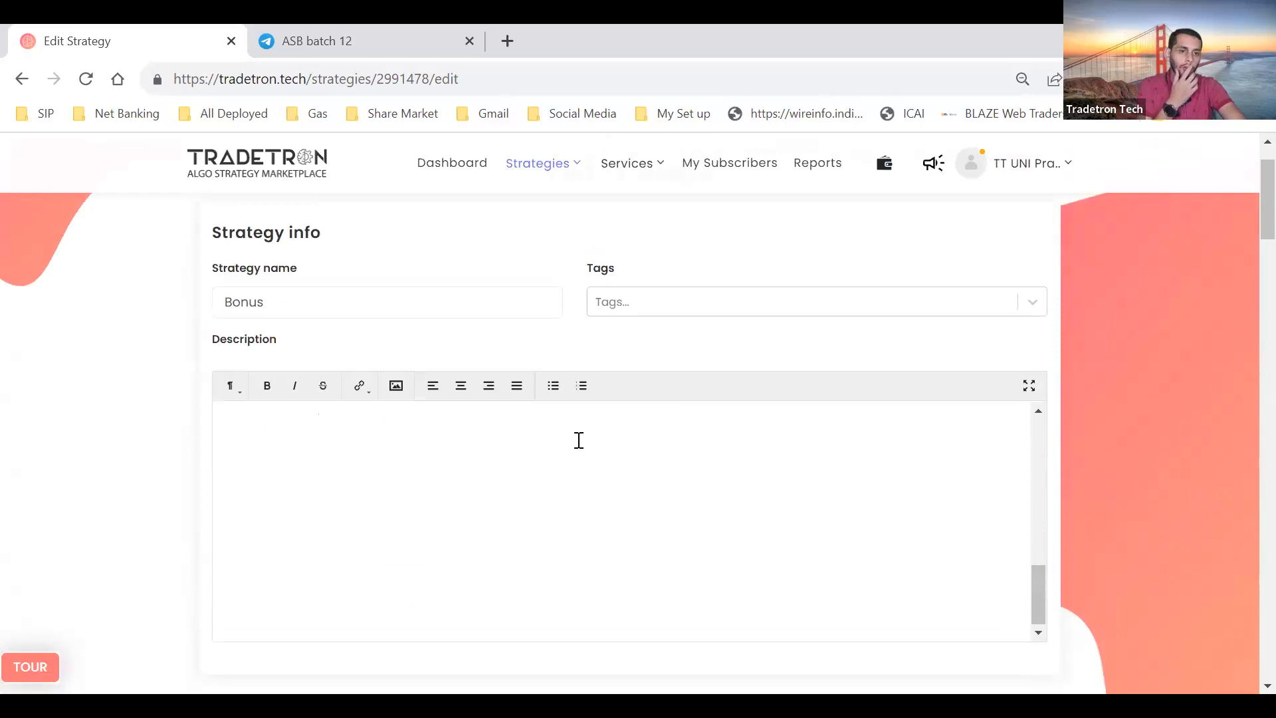
scroll(547, 448, down, 3)
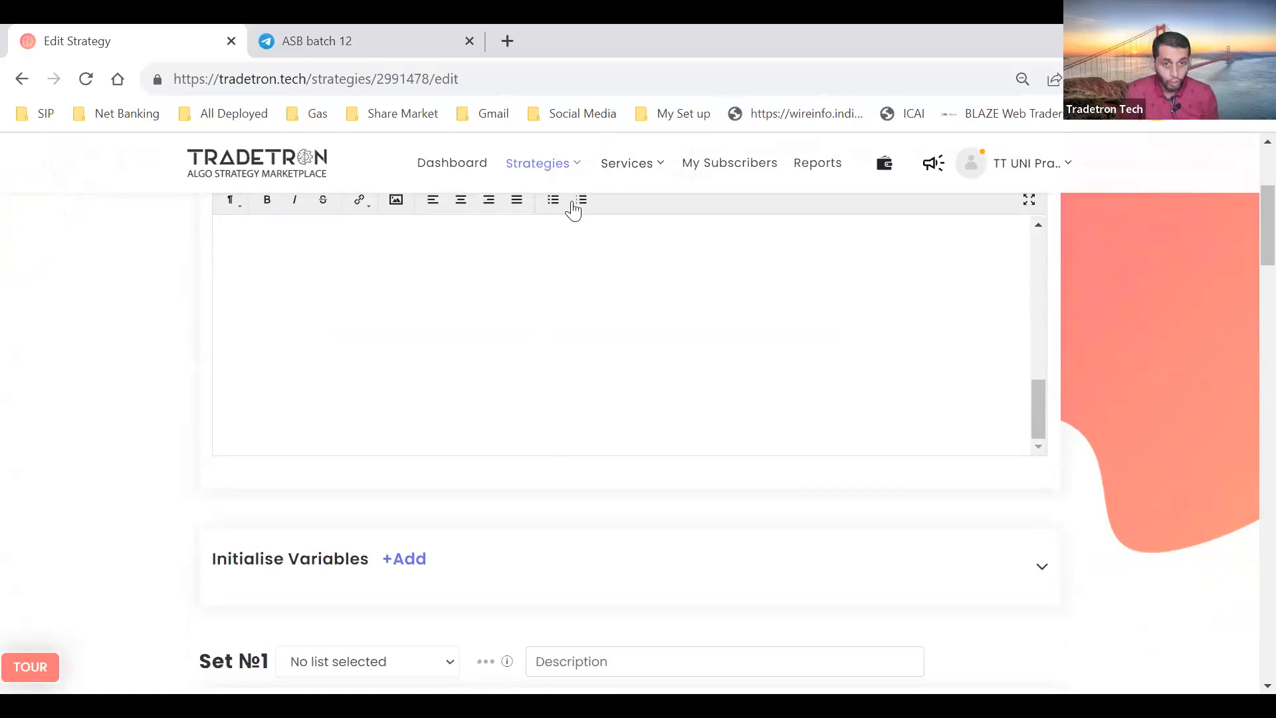
mouse_move(425, 242)
mouse_down()
mouse_move(456, 233)
mouse_move(435, 292)
mouse_move(467, 293)
mouse_move(447, 251)
mouse_move(536, 241)
mouse_up()
mouse_move(516, 254)
mouse_down()
mouse_move(536, 250)
mouse_move(532, 278)
mouse_up()
drag(522, 293, 538, 285)
mouse_move(593, 235)
mouse_down()
mouse_move(595, 279)
mouse_move(609, 239)
mouse_move(641, 249)
mouse_up()
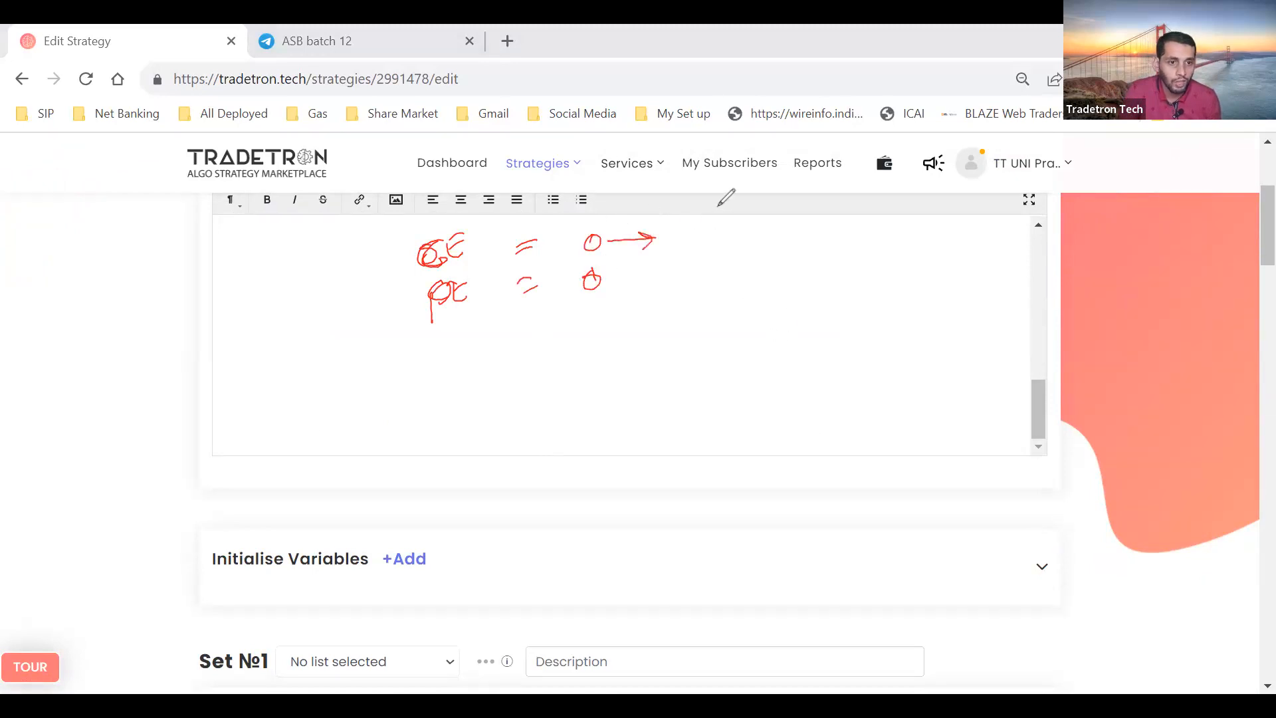
Draw circled numbers 1 to 5 linked by arrows, and add a return arrow from 5 back to 4
mouse_move(724, 198)
mouse_down()
mouse_move(706, 223)
mouse_move(719, 208)
mouse_move(819, 230)
mouse_move(868, 222)
mouse_move(866, 197)
mouse_move(923, 225)
mouse_up()
mouse_move(914, 217)
mouse_down()
mouse_move(915, 234)
mouse_move(951, 220)
mouse_move(969, 244)
mouse_move(997, 333)
mouse_move(989, 383)
mouse_up()
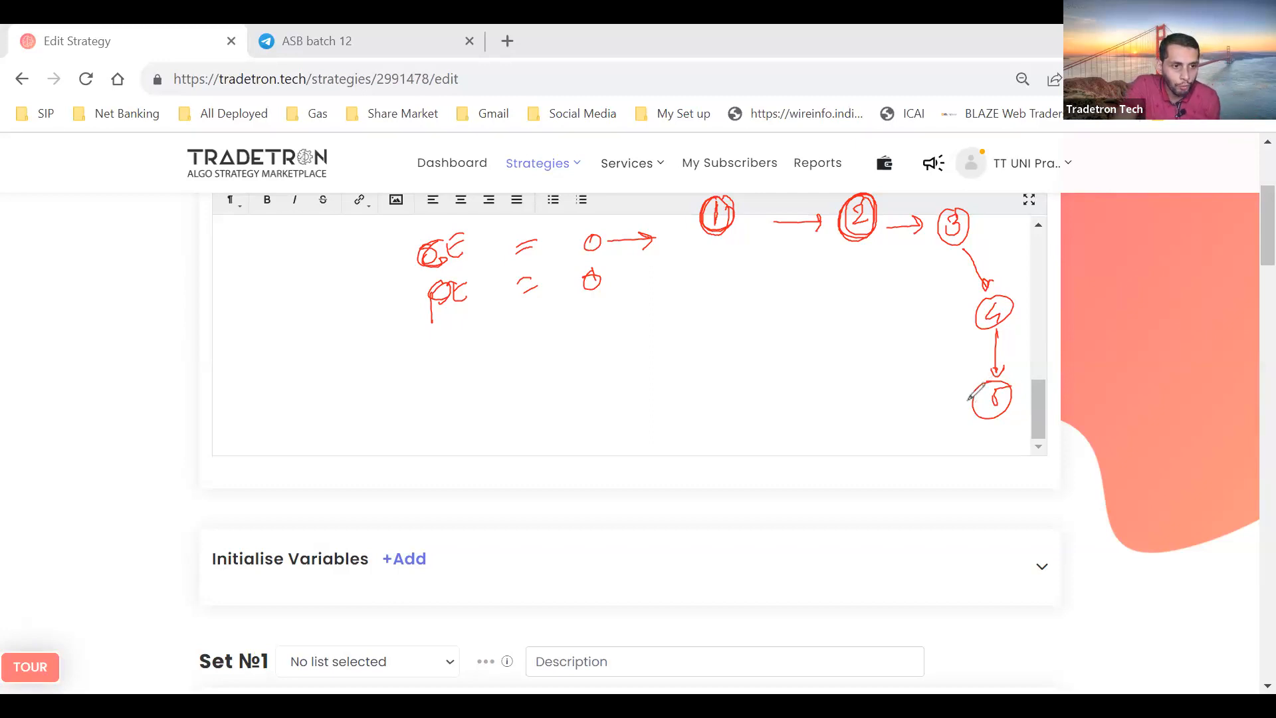
drag(963, 342, 977, 346)
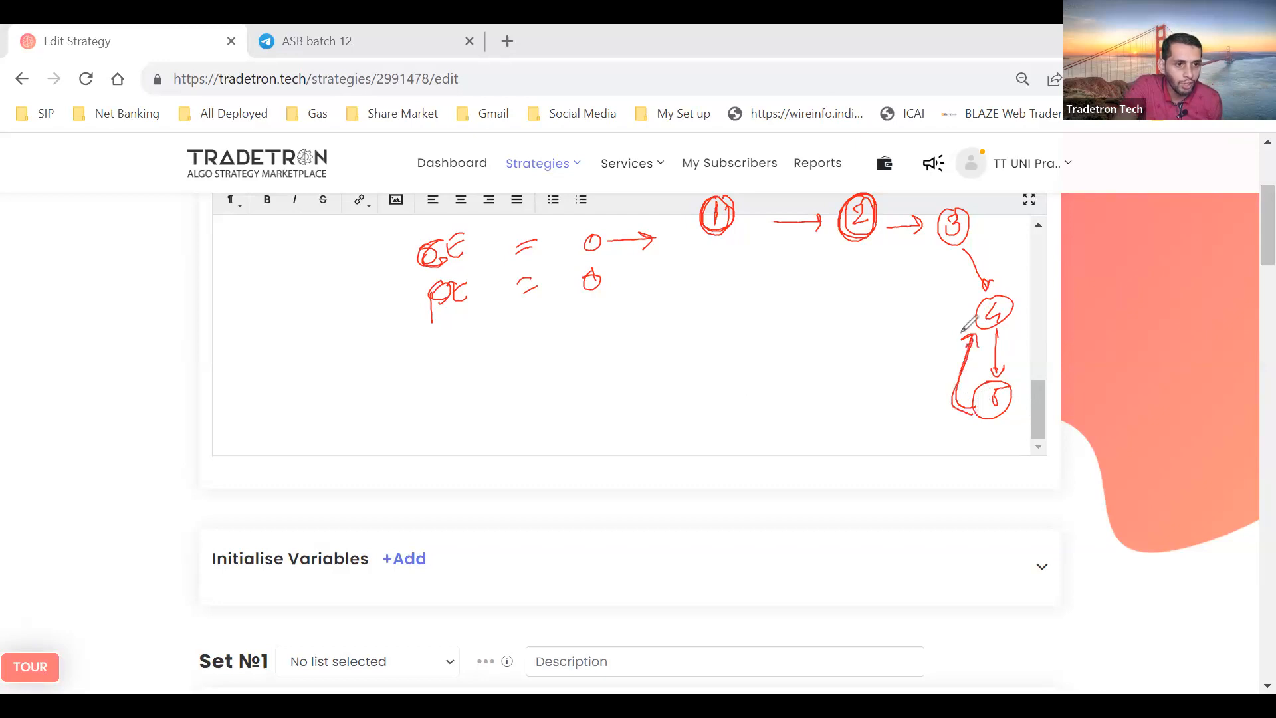
drag(1000, 379, 991, 399)
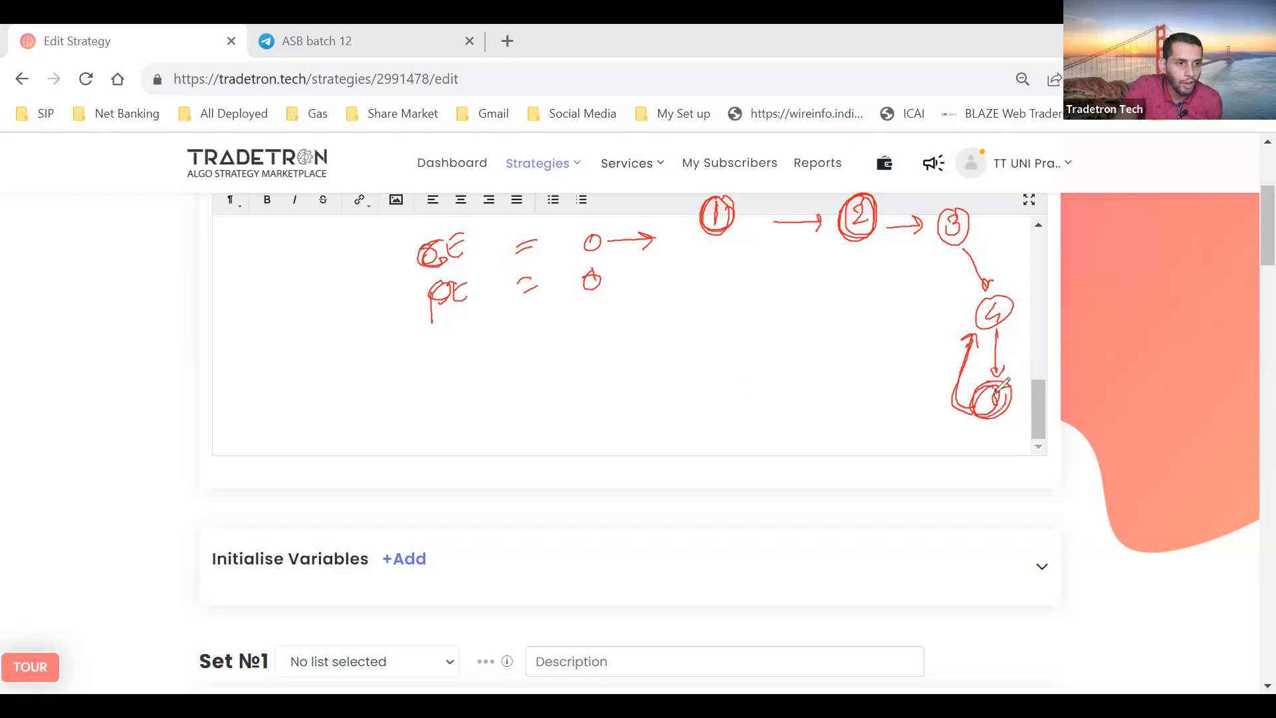
Draw another circled 4 with an arrow to 3, a curve linking 3 back to 0, and a circled 1 beneath the PE row
mouse_move(937, 305)
mouse_down()
mouse_move(934, 332)
mouse_move(944, 322)
mouse_up()
drag(909, 259, 930, 256)
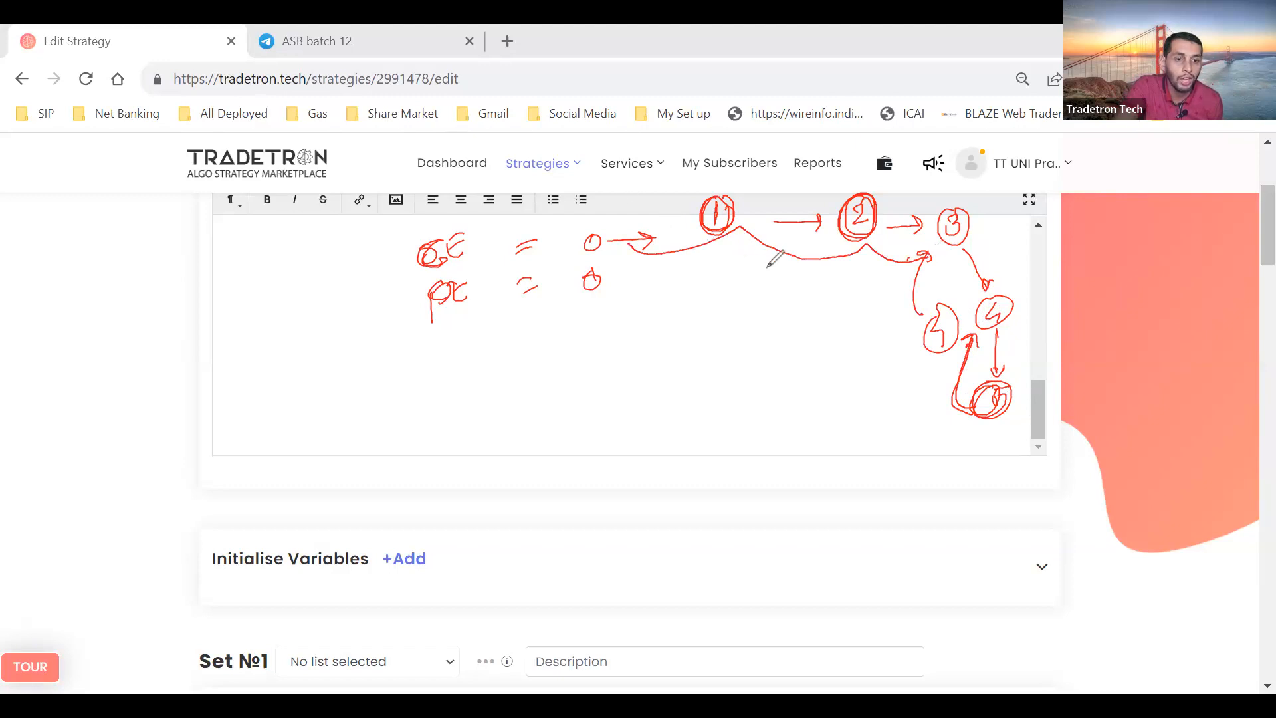
mouse_move(489, 396)
mouse_down()
mouse_move(473, 408)
mouse_move(518, 426)
mouse_move(527, 458)
mouse_move(513, 380)
mouse_move(537, 399)
mouse_up()
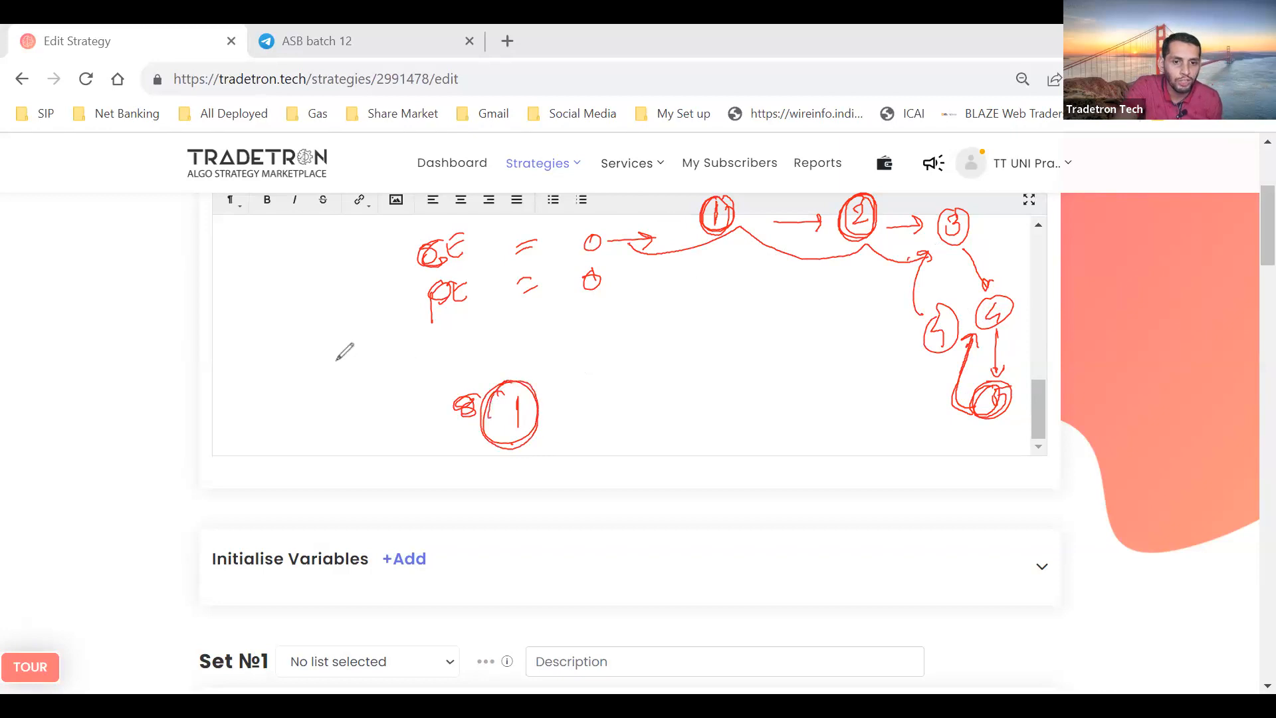
Draw a circled 0 beside the circled 1 in the Description area and link the two with looping arrows
drag(322, 364, 319, 407)
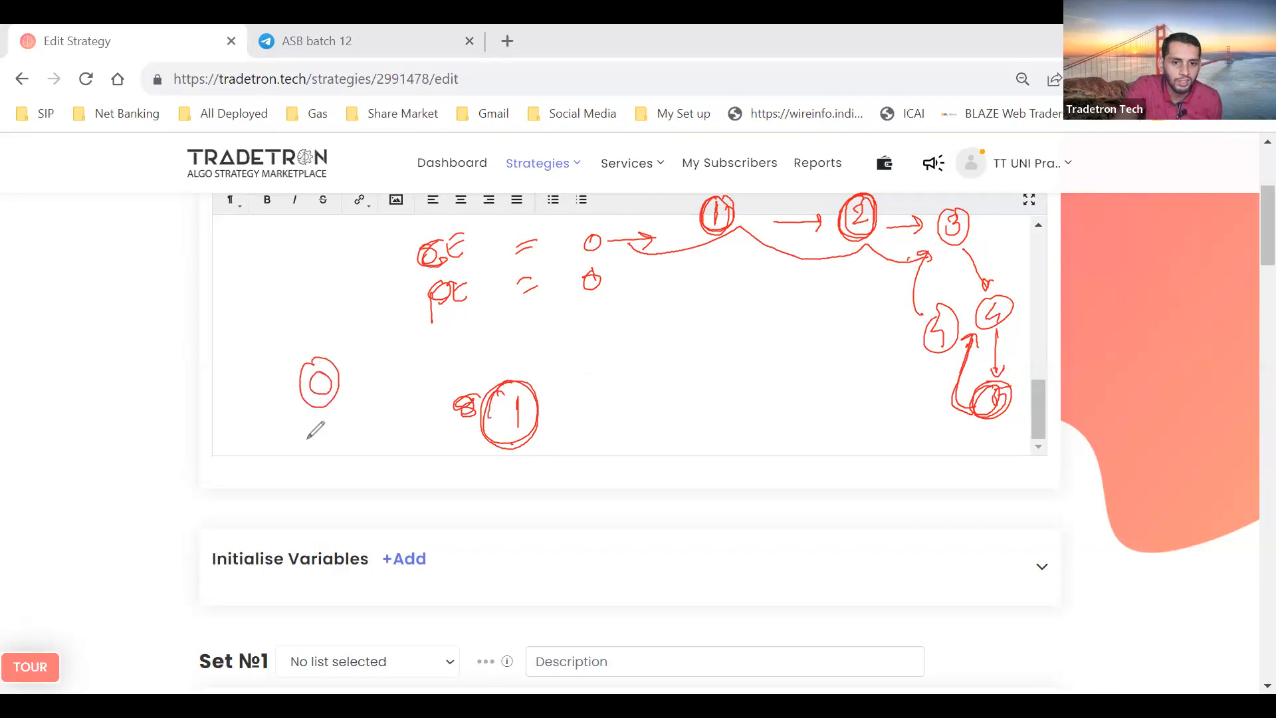
mouse_move(336, 487)
mouse_down()
mouse_move(512, 445)
mouse_move(302, 426)
mouse_up()
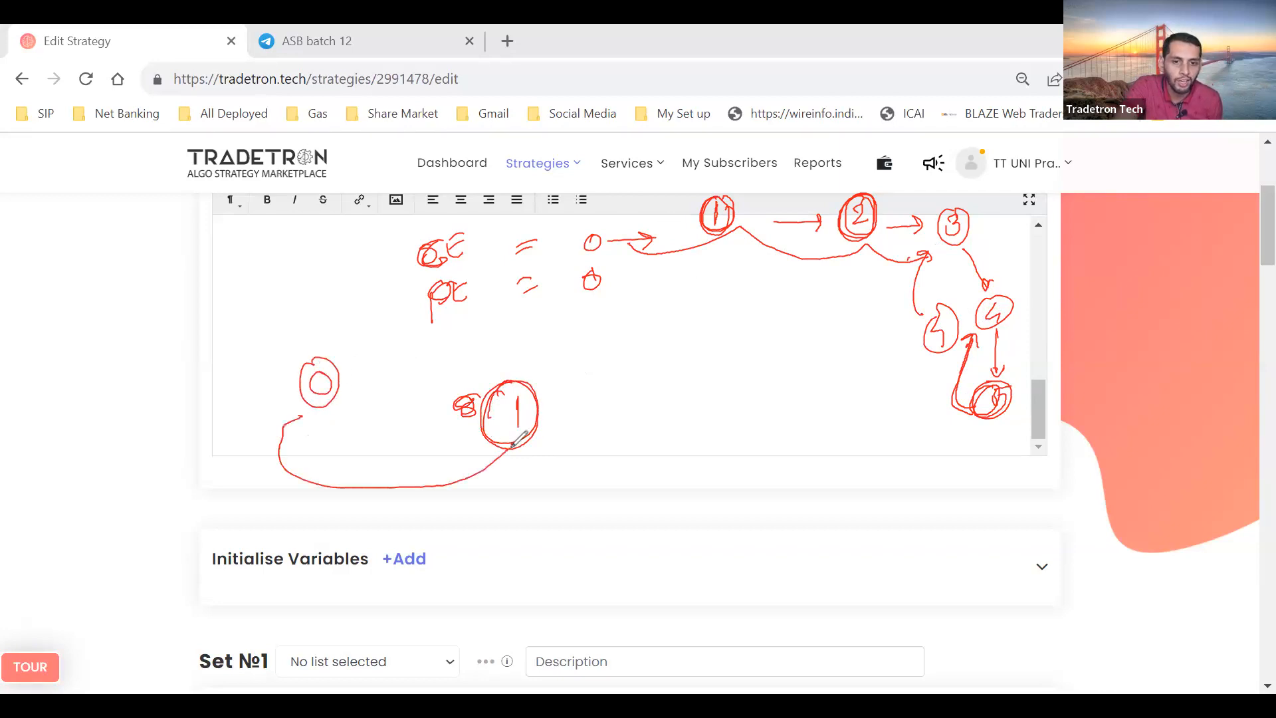
mouse_move(326, 363)
mouse_down()
mouse_move(309, 402)
mouse_move(444, 400)
mouse_up()
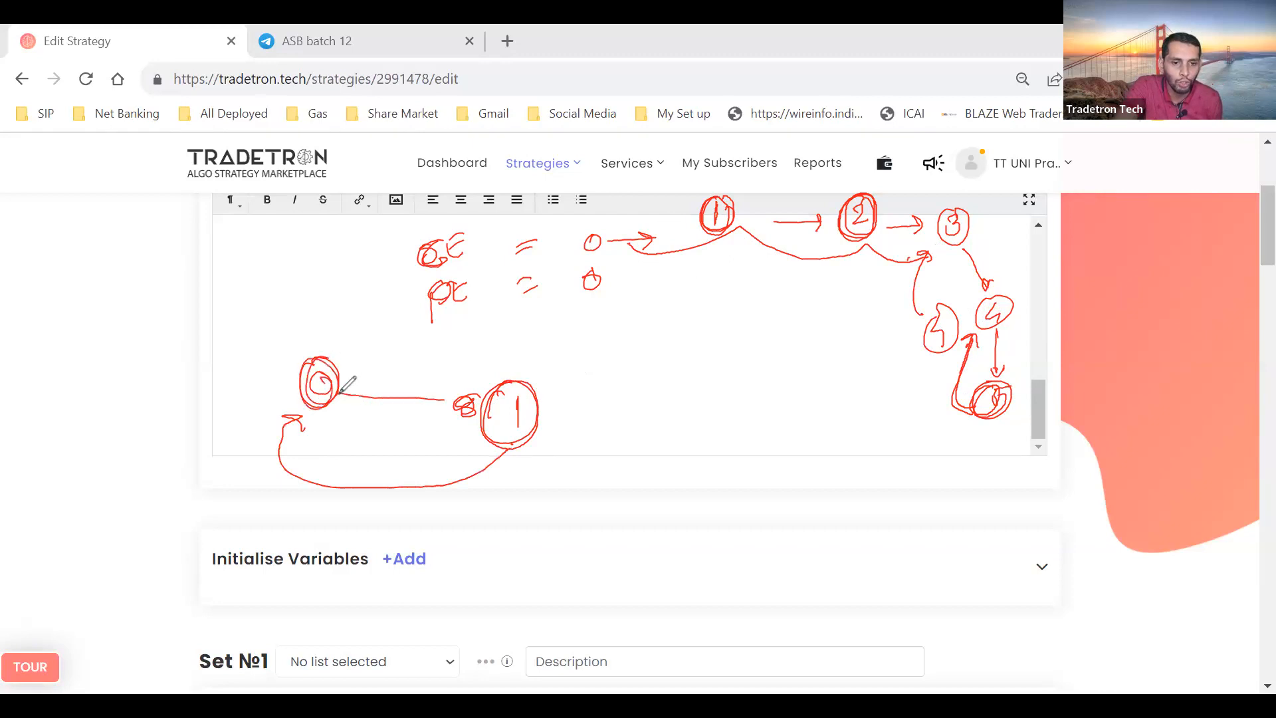
mouse_move(361, 384)
mouse_down()
mouse_move(492, 392)
mouse_move(284, 425)
mouse_up()
mouse_move(492, 422)
mouse_down()
mouse_move(327, 460)
mouse_move(422, 426)
mouse_up()
drag(349, 371, 399, 359)
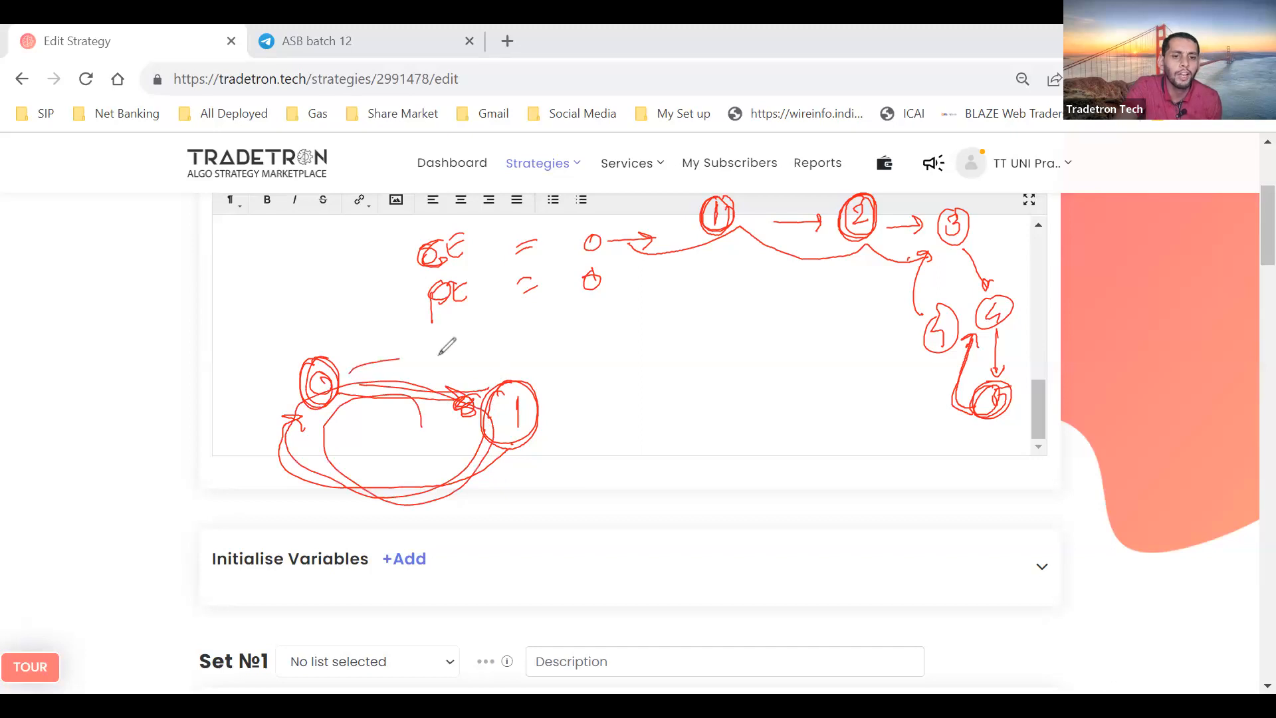
Retrace the loop between the circled 0 and 1 with extra arrows, and erase all the handwriting
mouse_move(513, 389)
mouse_down()
mouse_move(485, 432)
mouse_move(512, 388)
mouse_up()
drag(508, 438, 305, 416)
mouse_move(326, 369)
mouse_down()
mouse_move(519, 365)
mouse_move(513, 415)
mouse_up()
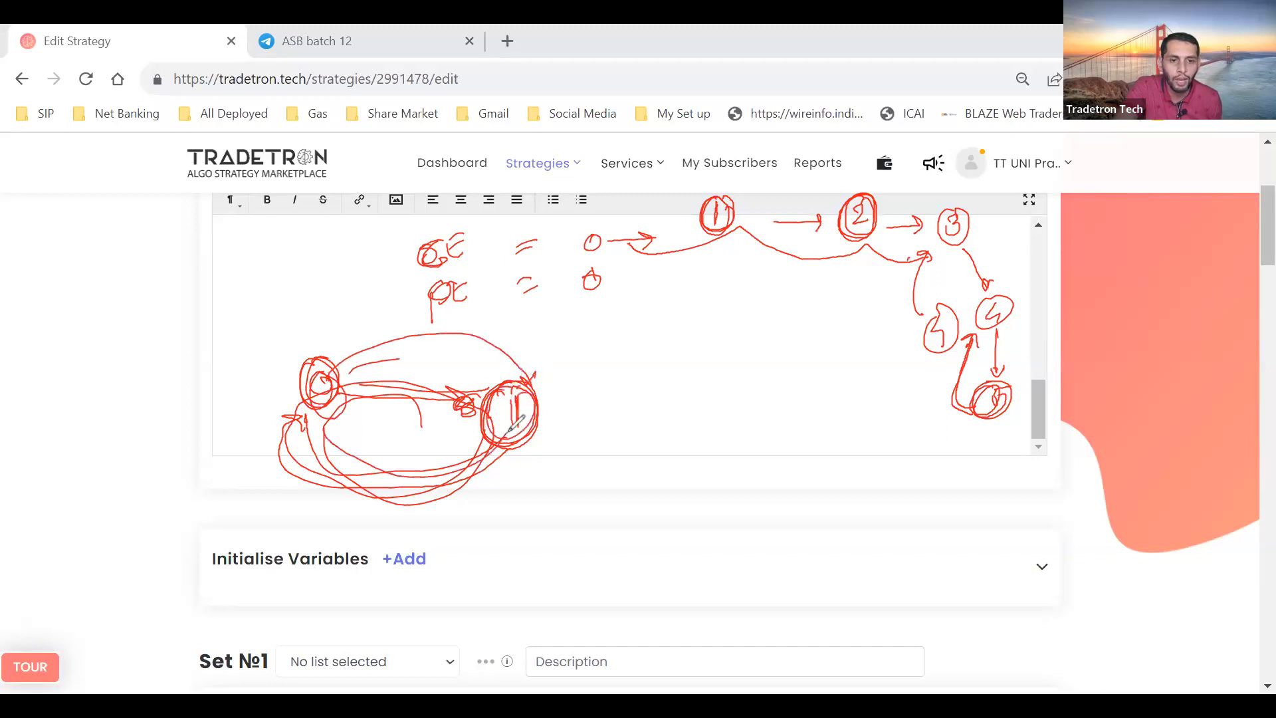
drag(355, 447, 324, 423)
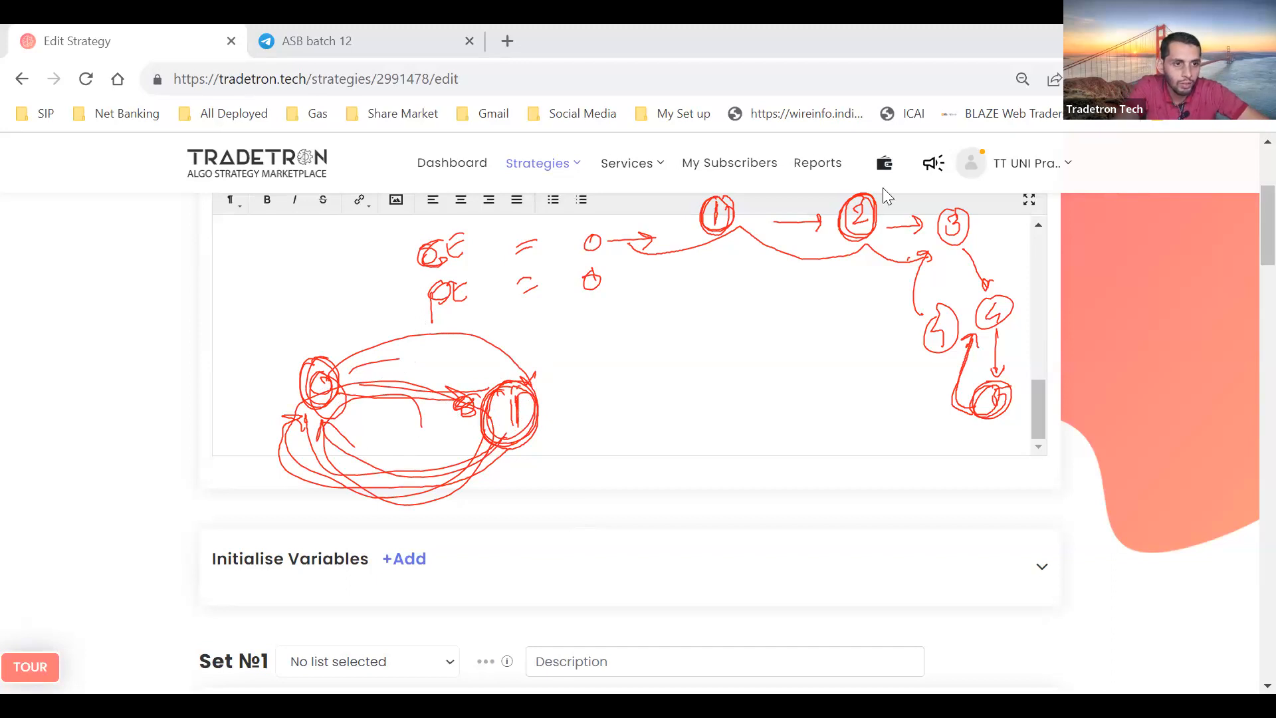
key(e)
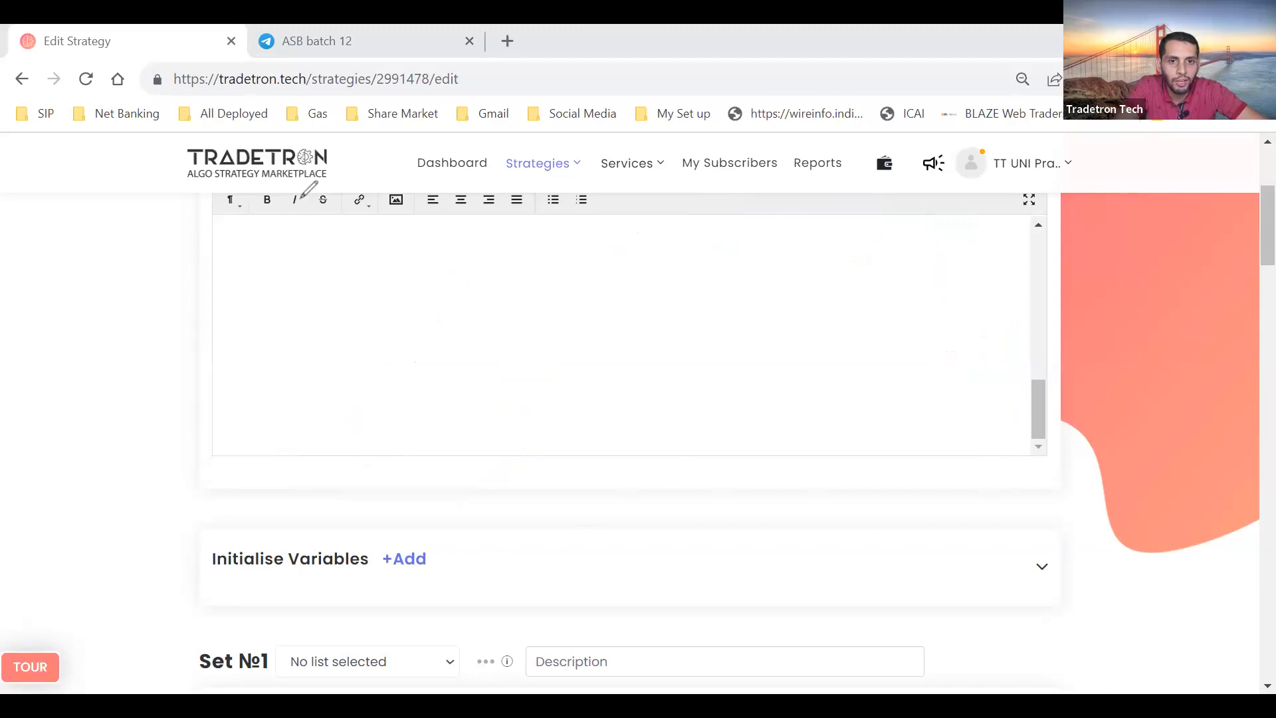
Review the condition, Buy CE position leg and SL_CE runtime variable of Repair Continuous S 1 R1
scroll(124, 358, down, 15)
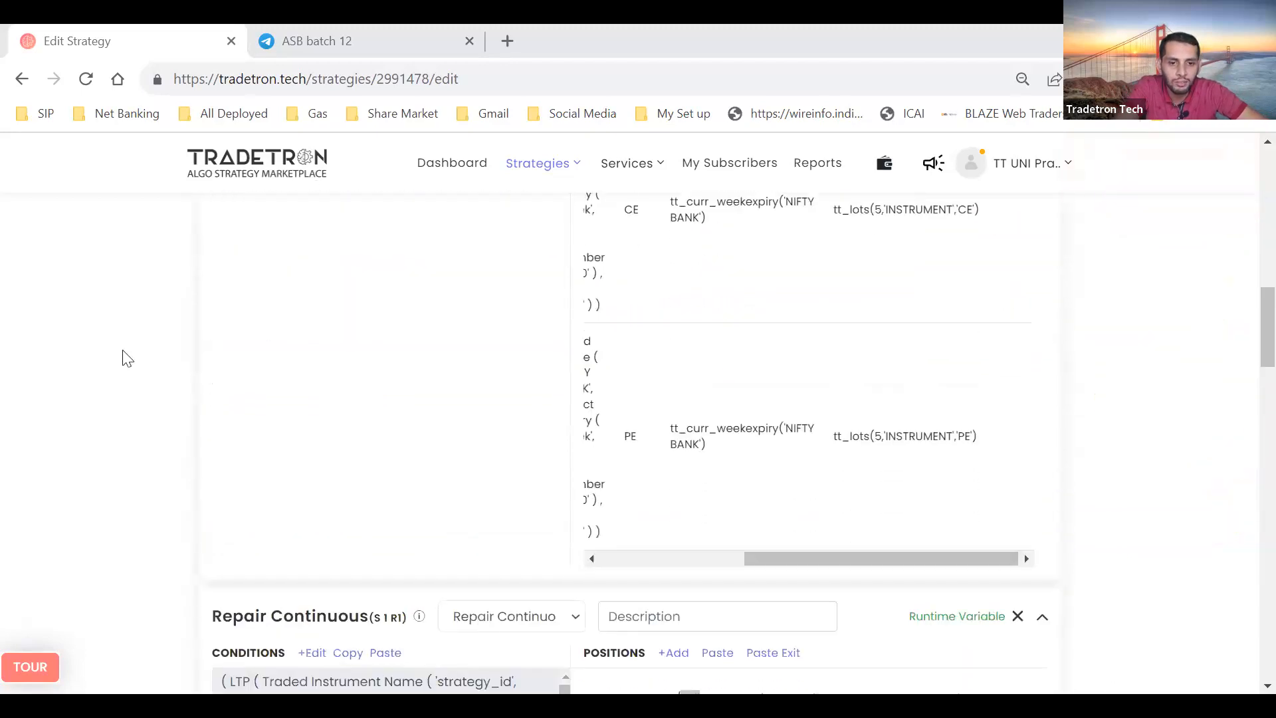
scroll(124, 353, down, 4)
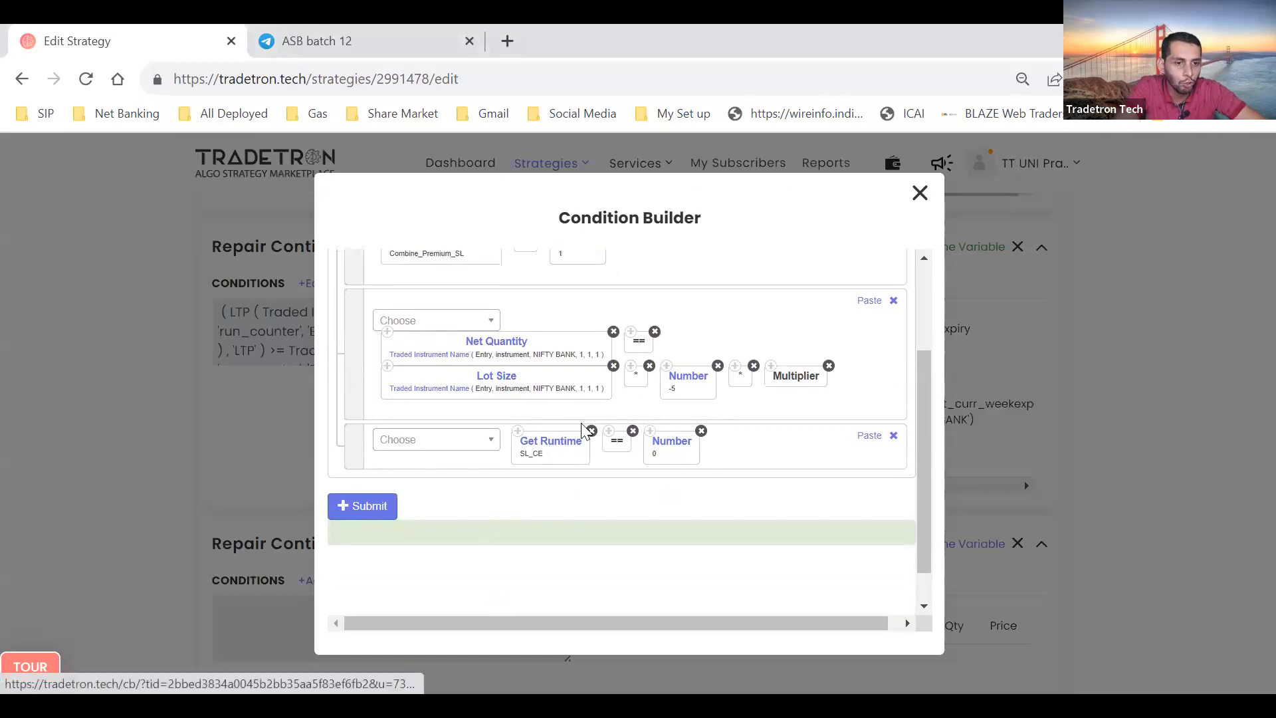
scroll(584, 441, up, 3)
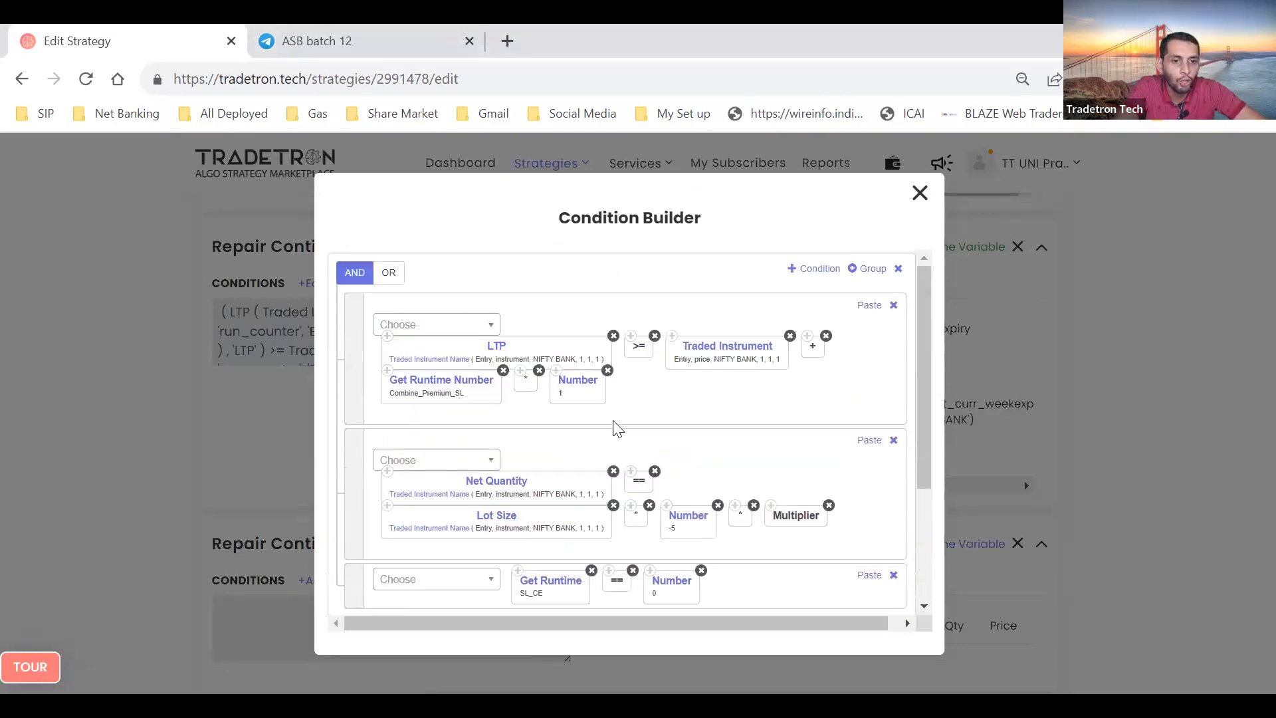
click(919, 193)
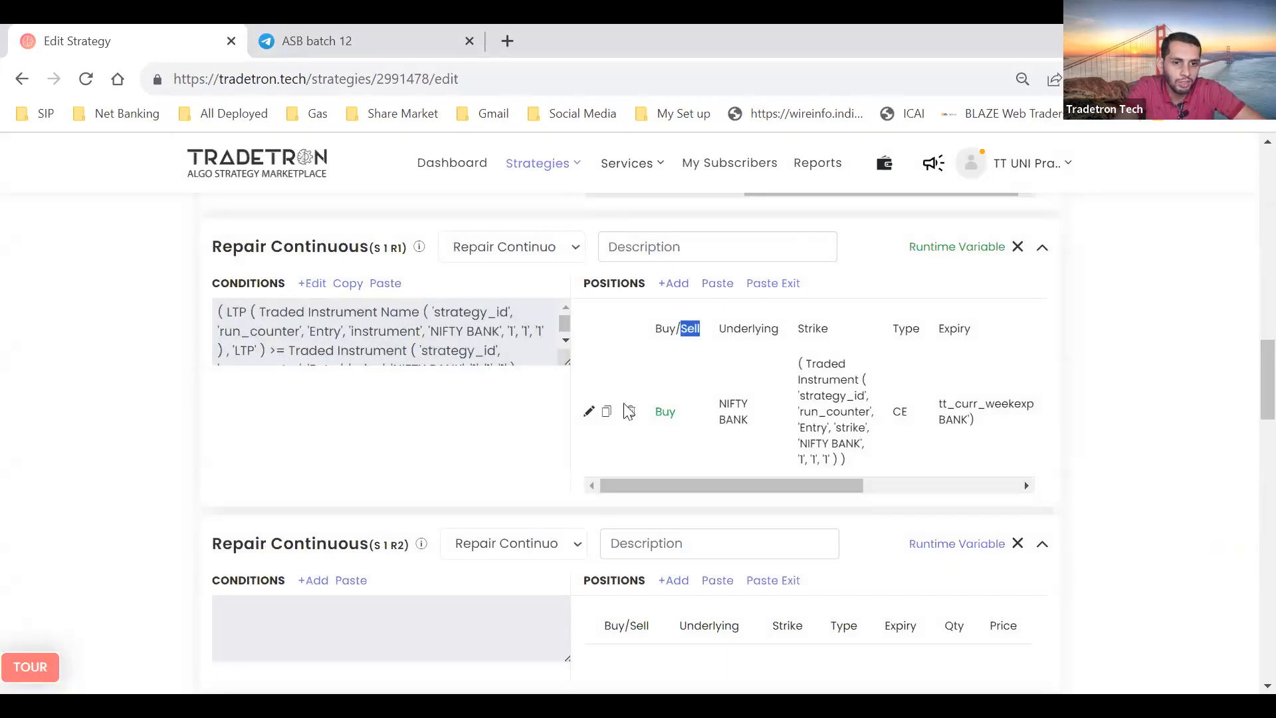
click(663, 419)
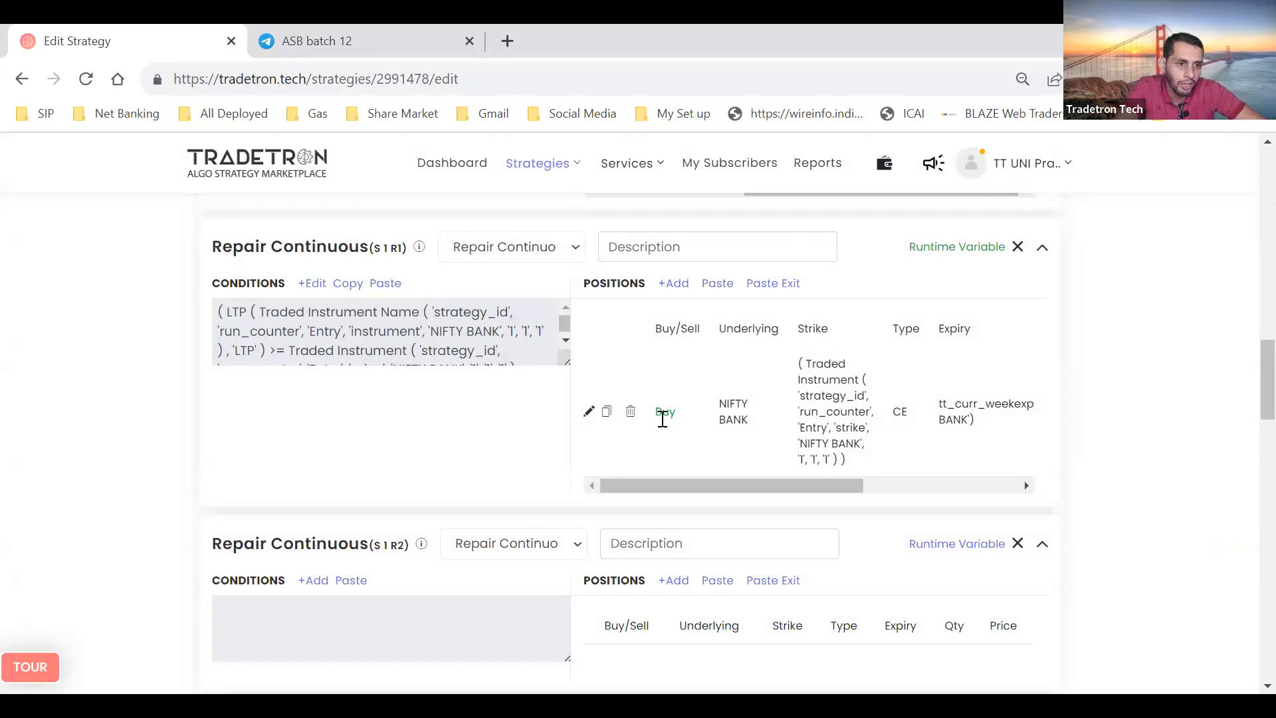
click(964, 245)
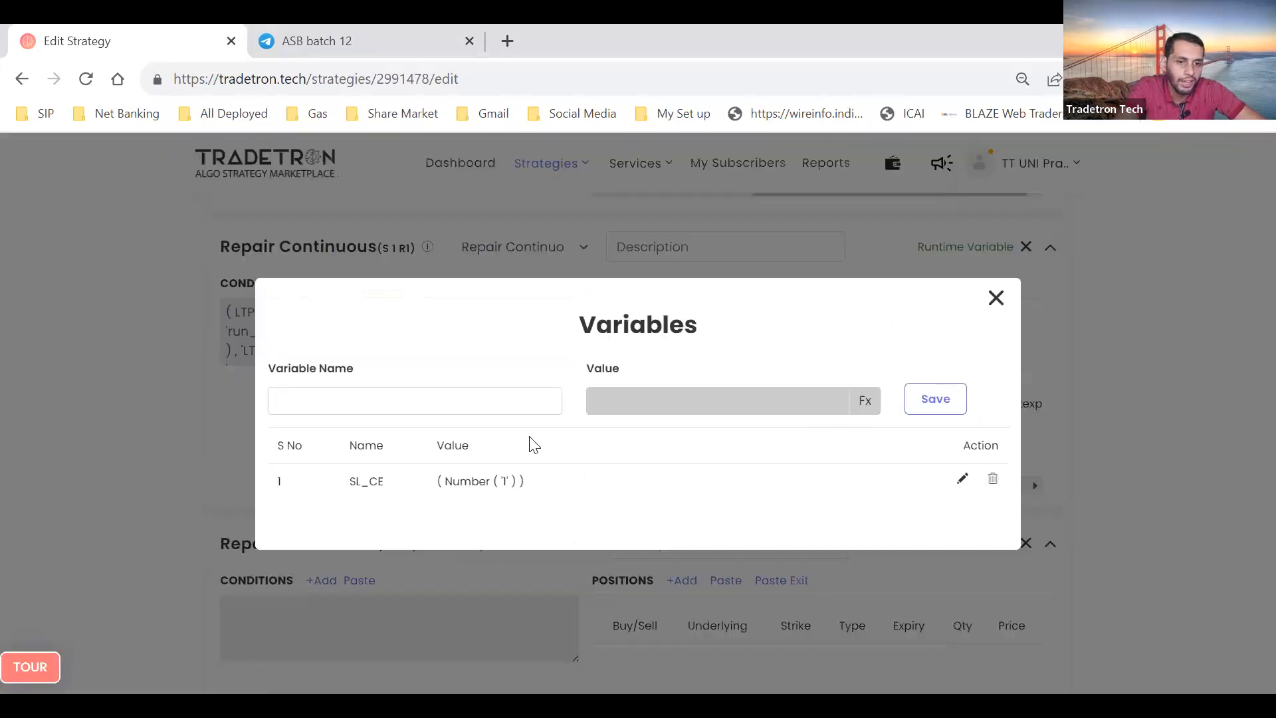
click(996, 299)
Copy the condition of Repair Continuous S 1 R1 into Repair Continuous S 1 R2
scroll(441, 490, down, 3)
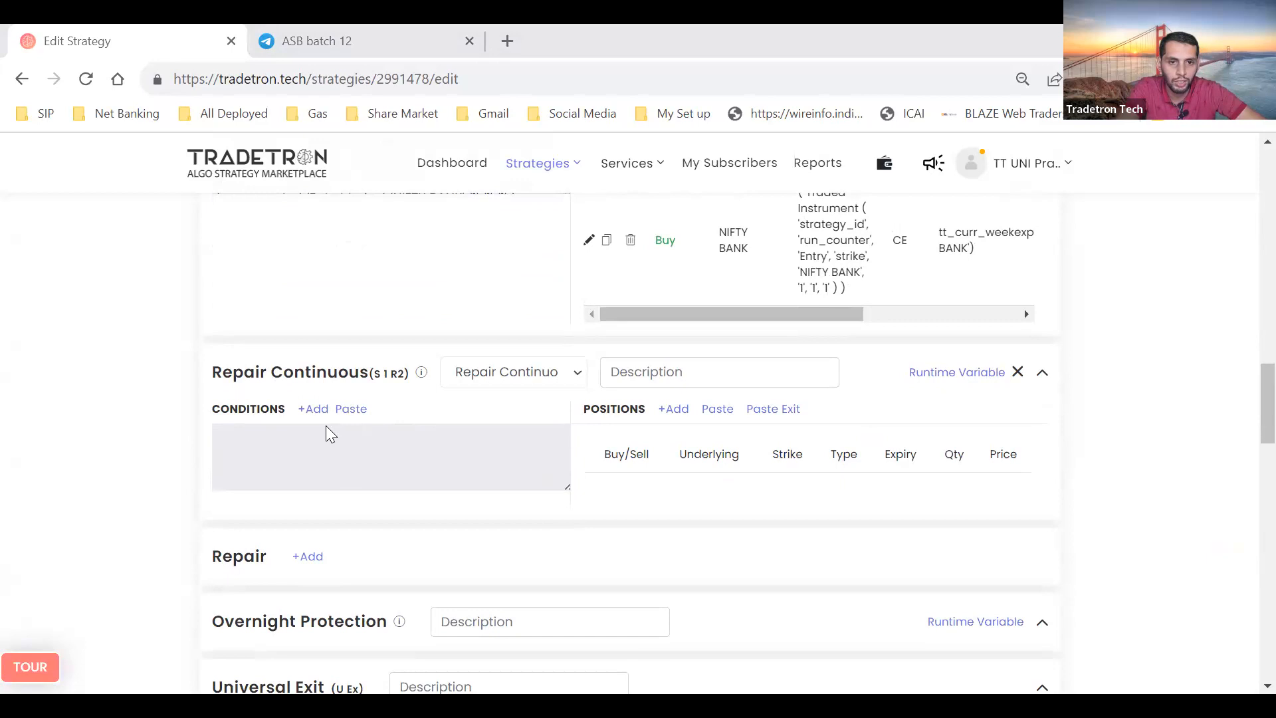
scroll(325, 425, up, 2)
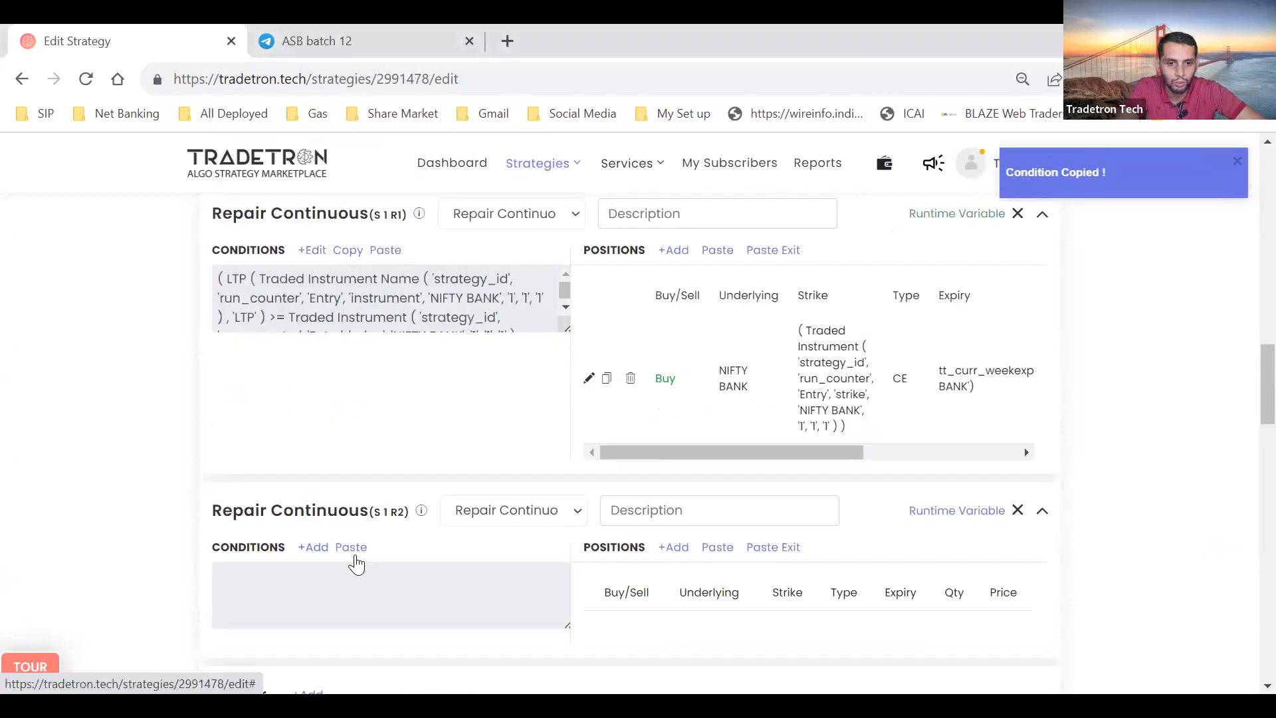
click(351, 548)
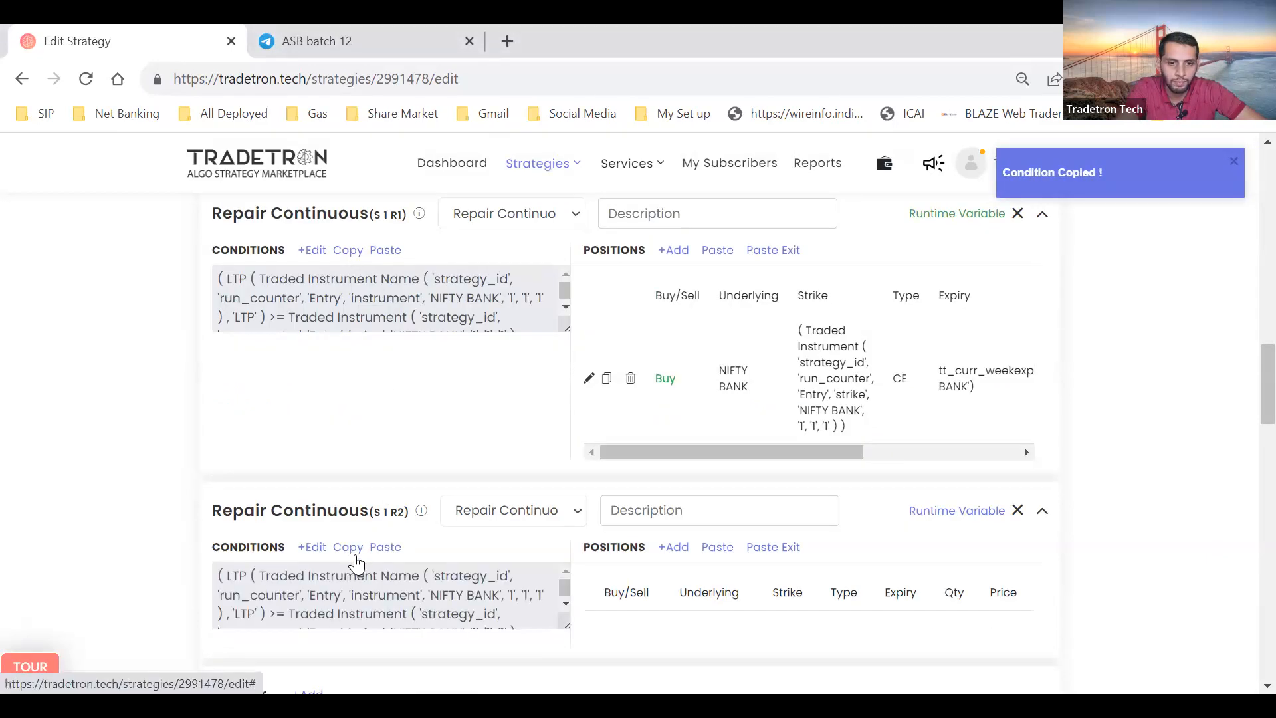
In the S 1 R2 condition, replace the >= operator between LTP and Traded Instrument with <=
click(316, 552)
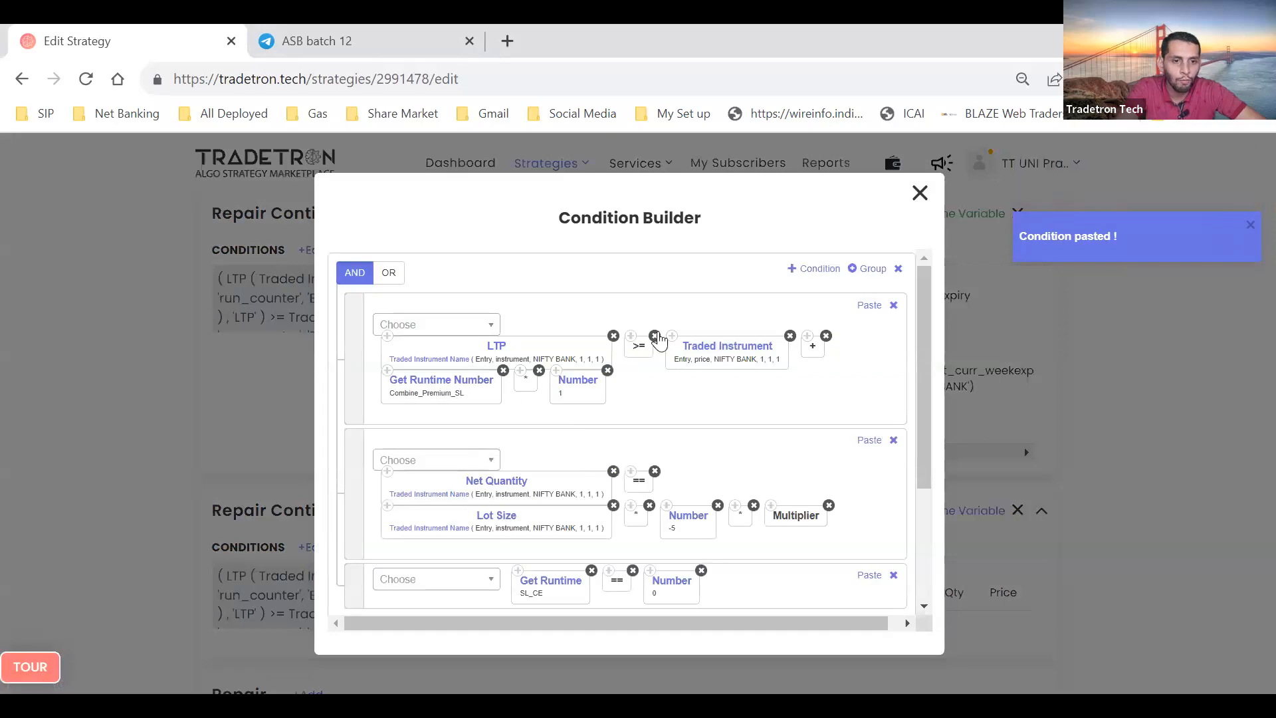
click(655, 336)
click(458, 325)
text(<)
key(Down)
key(Return)
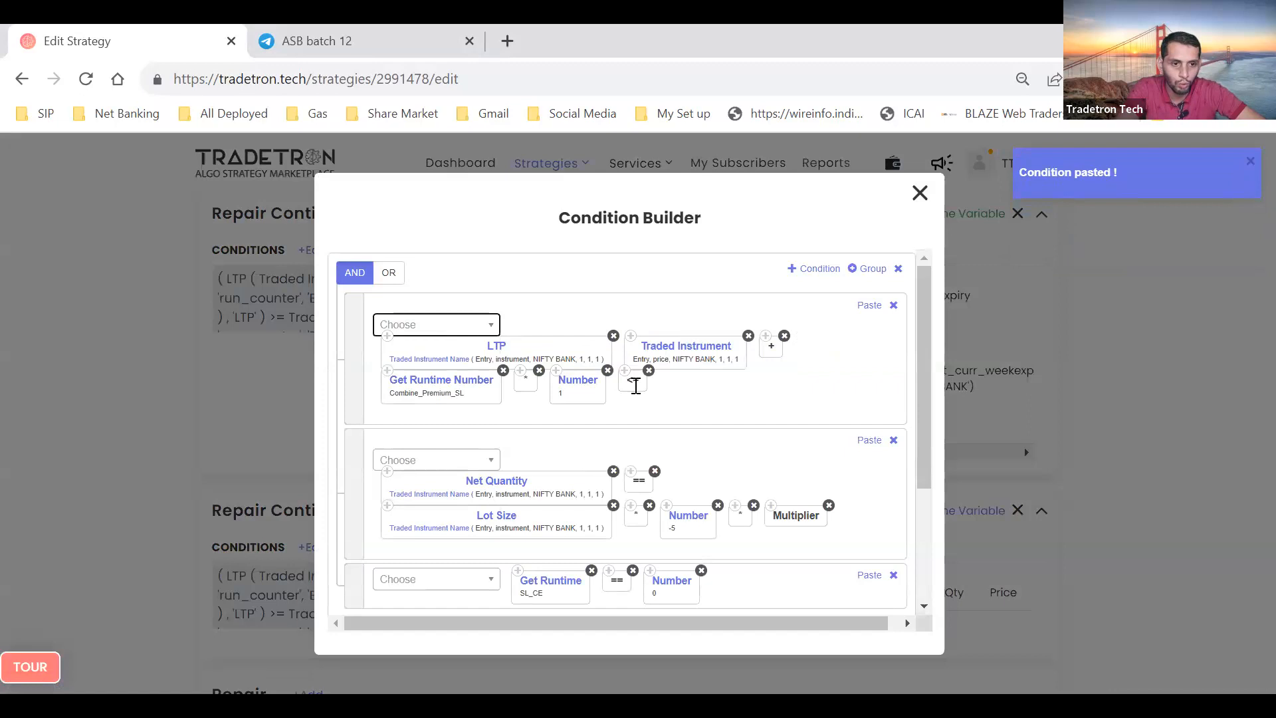
drag(637, 394, 723, 372)
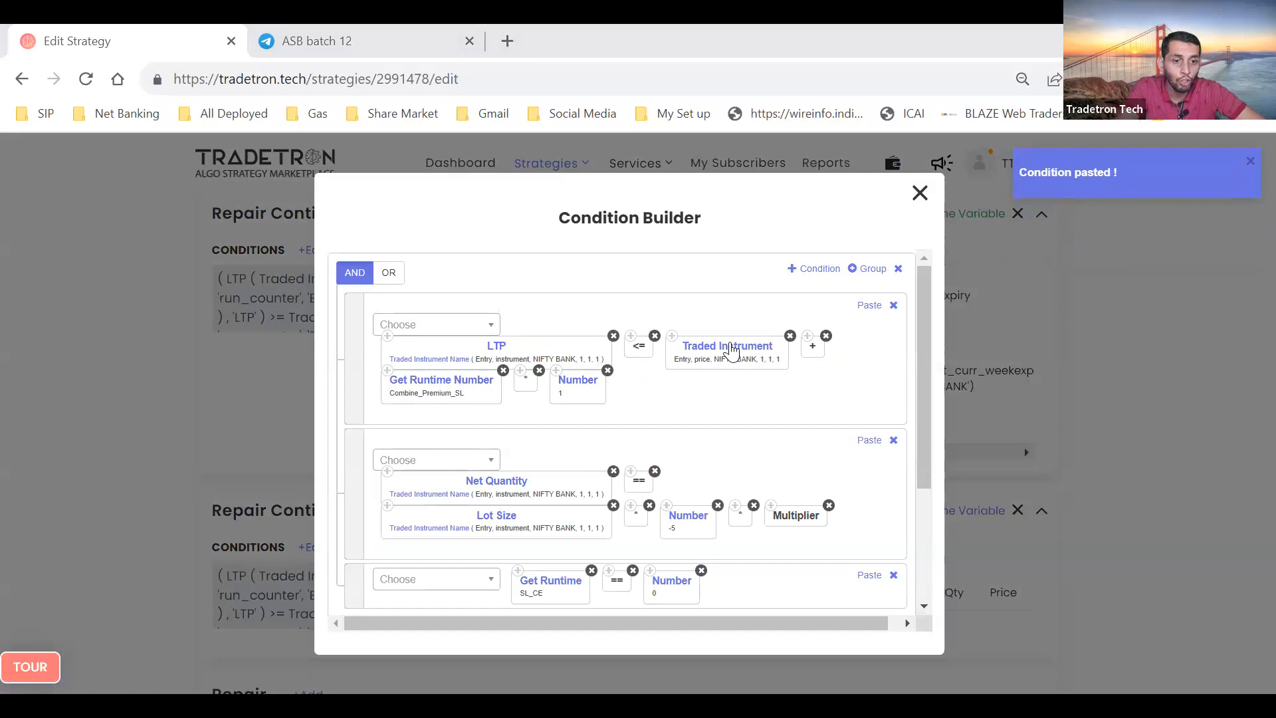
Set the condition type of the price Traded Instrument keyword to Repair Continuous in the LTP comparison
click(731, 350)
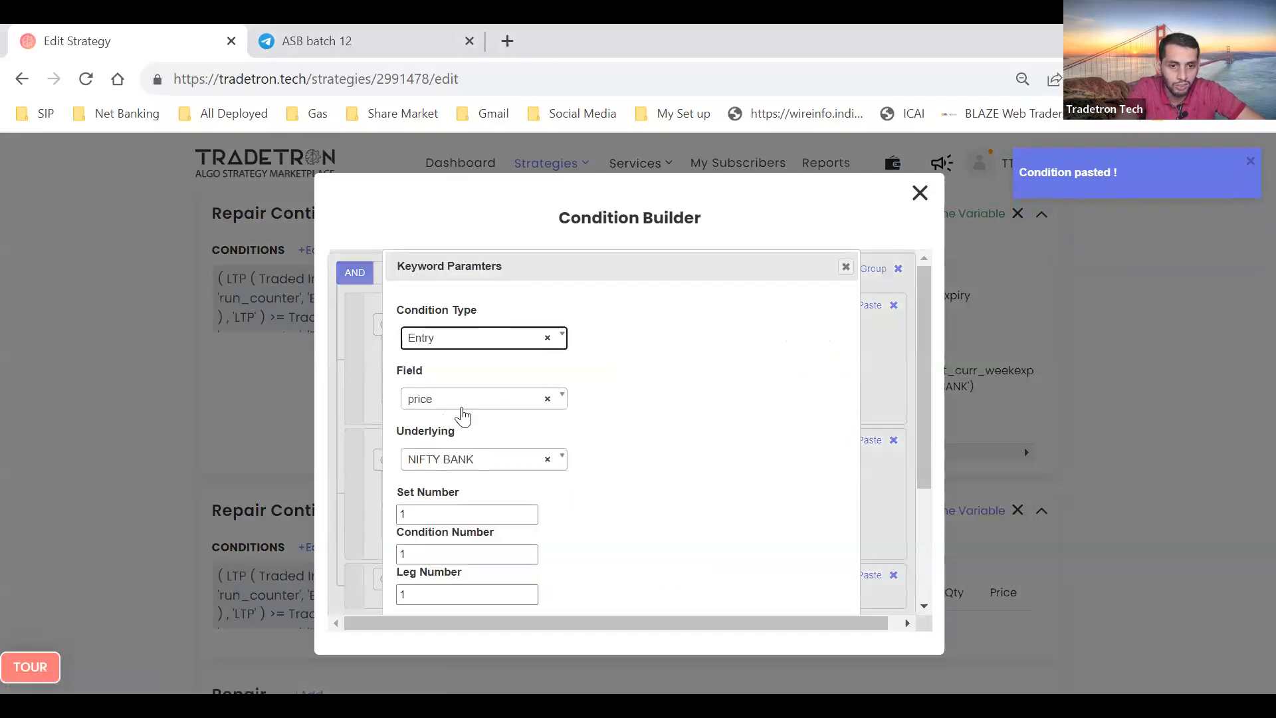
click(474, 351)
click(475, 457)
scroll(475, 459, down, 1)
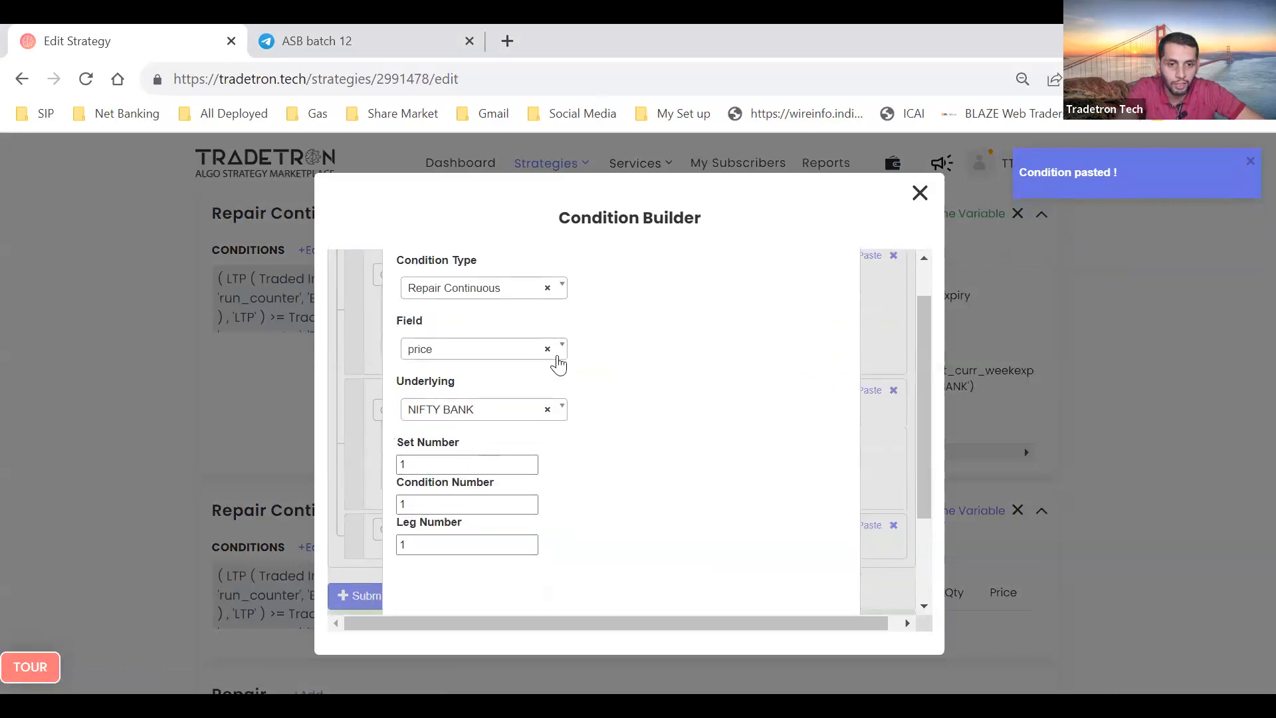
scroll(496, 513, down, 3)
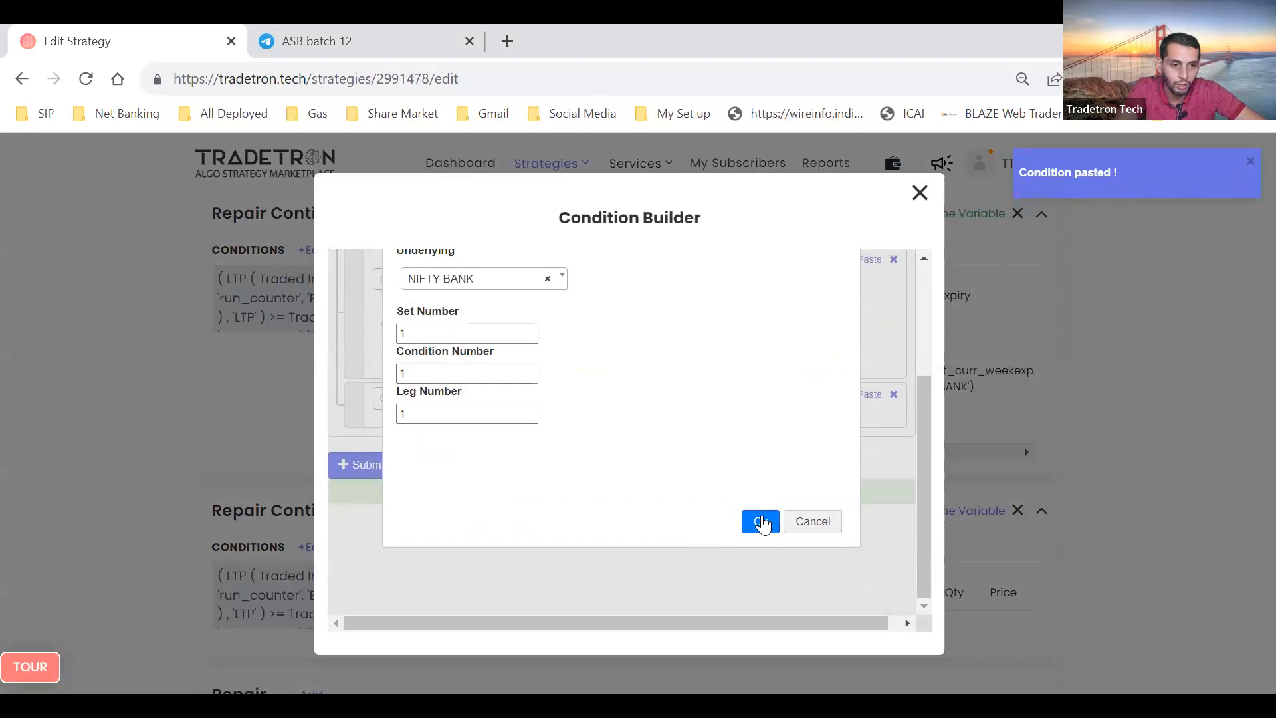
click(758, 521)
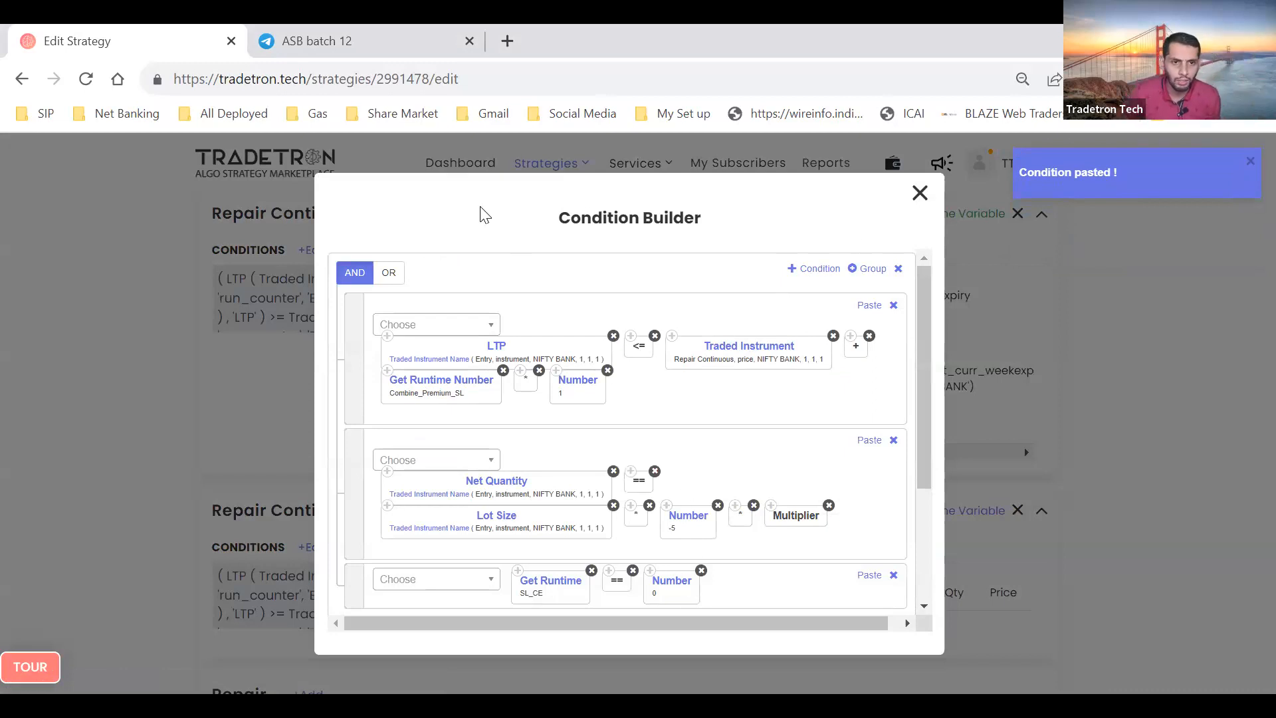
Handwrite a circled 120 above Traded Instrument and a circled 100 above LTP
drag(722, 321, 723, 331)
mouse_move(729, 321)
mouse_down()
mouse_move(742, 330)
mouse_move(750, 316)
mouse_up()
mouse_move(737, 297)
mouse_down()
mouse_move(706, 327)
mouse_move(735, 297)
mouse_up()
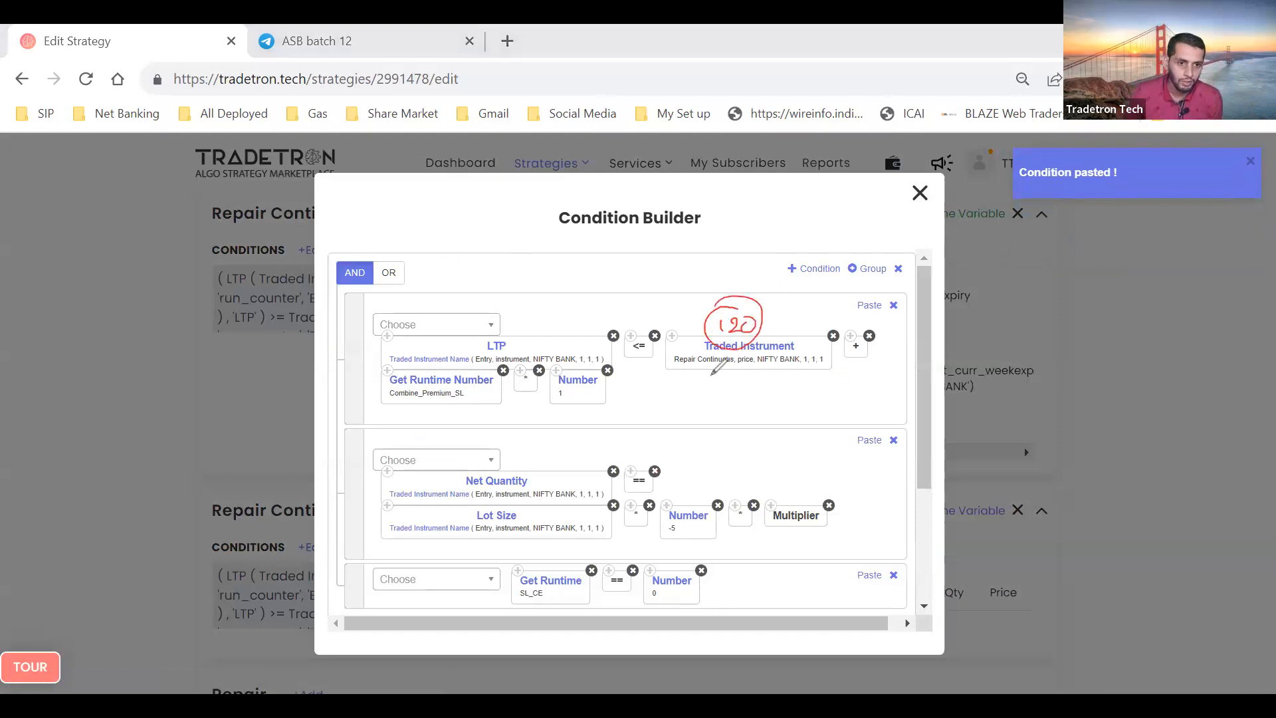
mouse_move(527, 308)
mouse_down()
mouse_move(528, 327)
mouse_move(558, 299)
mouse_up()
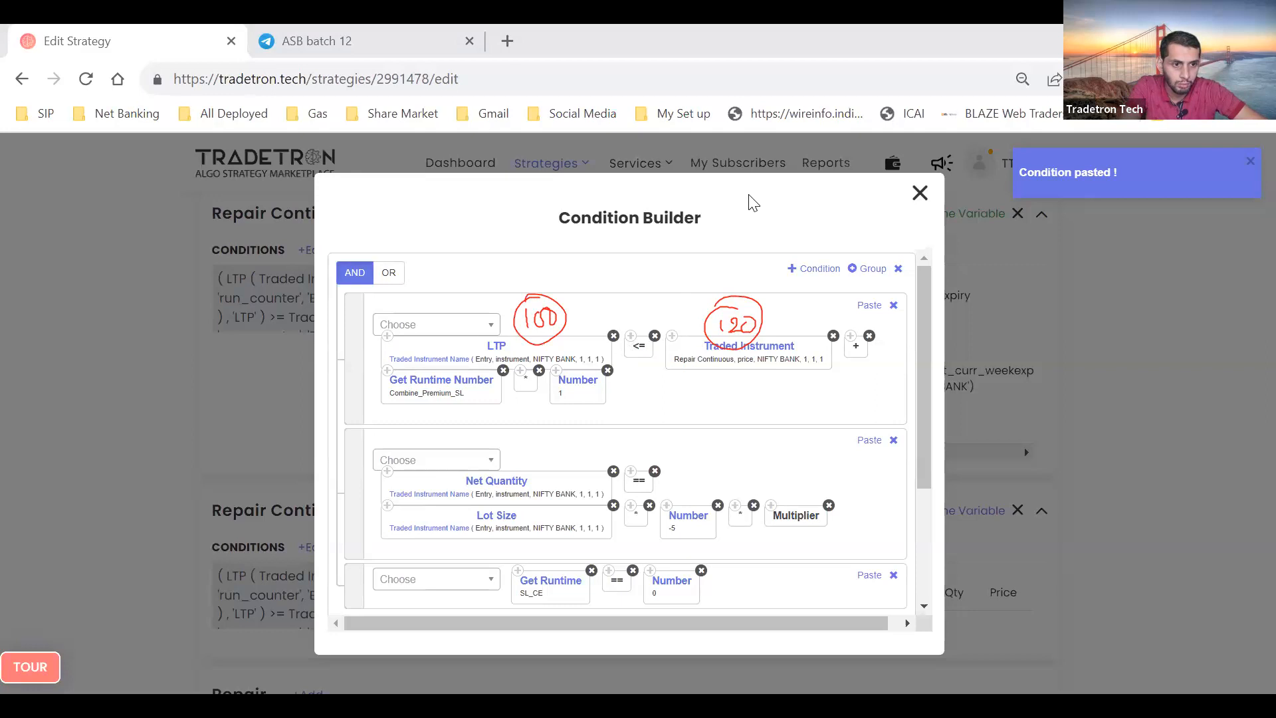
Delete the Net Quantity condition and set the number compared with the SL_CE runtime to 1
scroll(731, 471, down, 2)
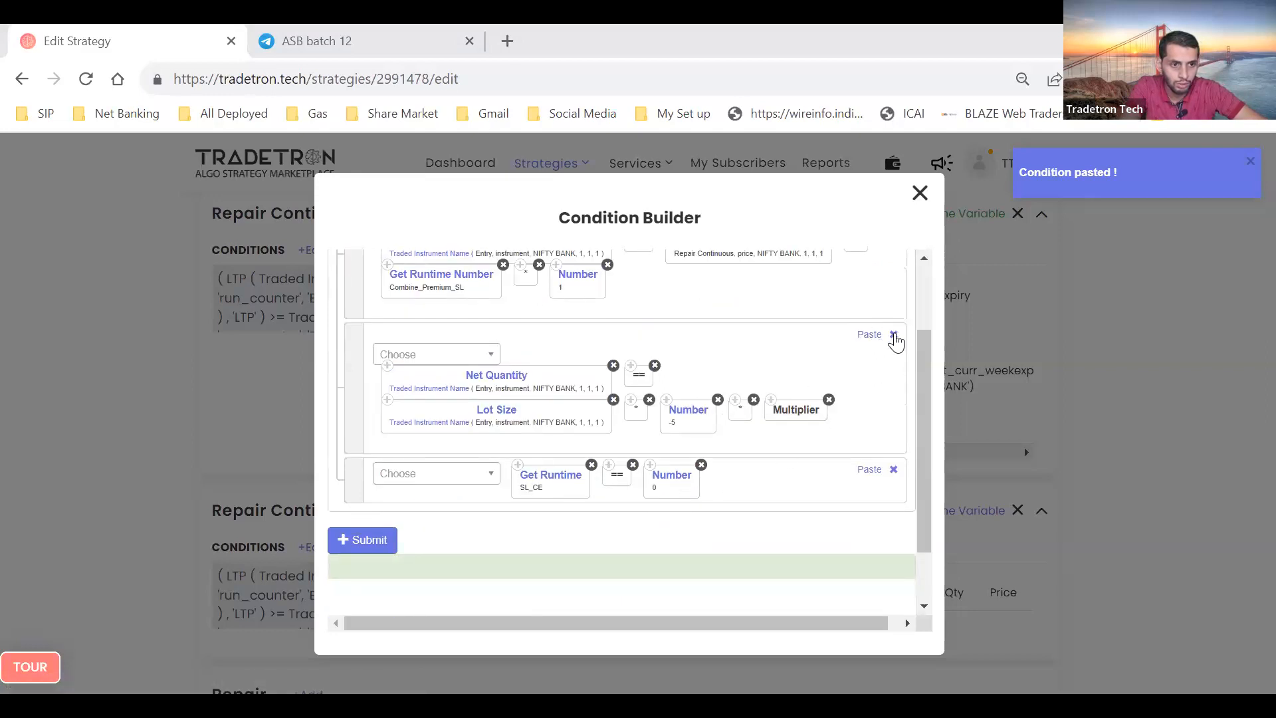
click(894, 335)
scroll(734, 425, up, 1)
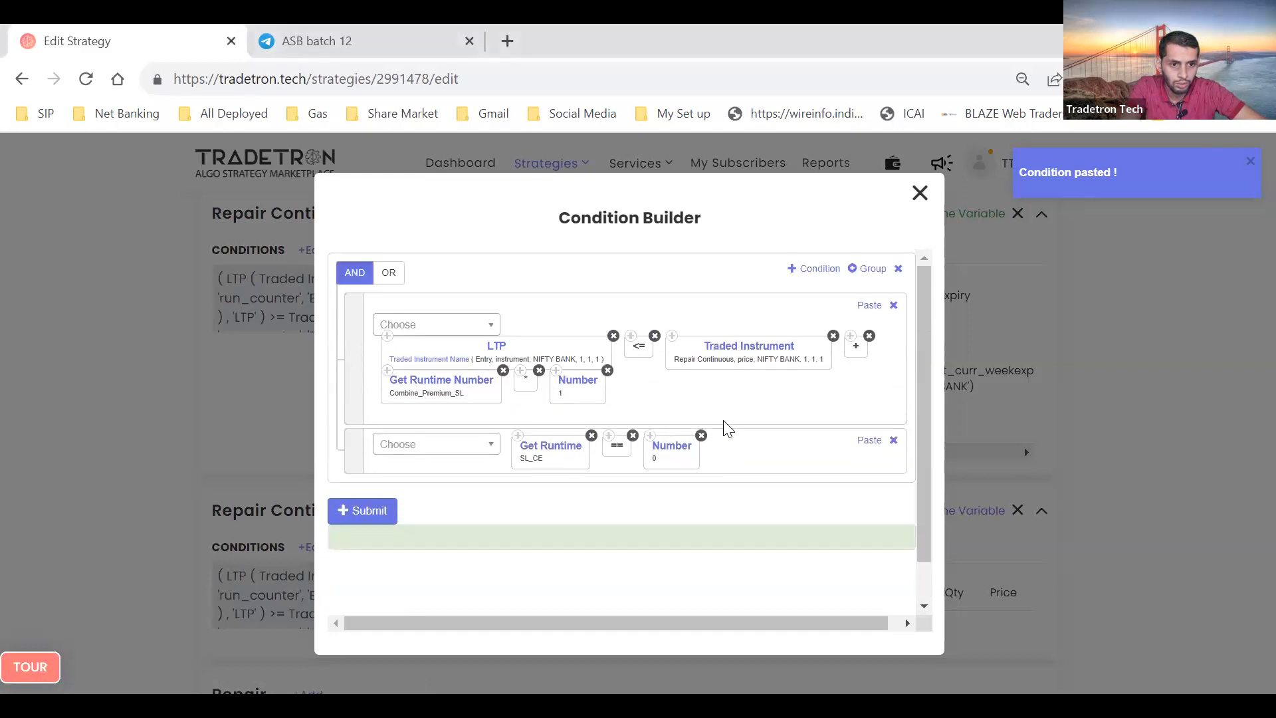
click(685, 456)
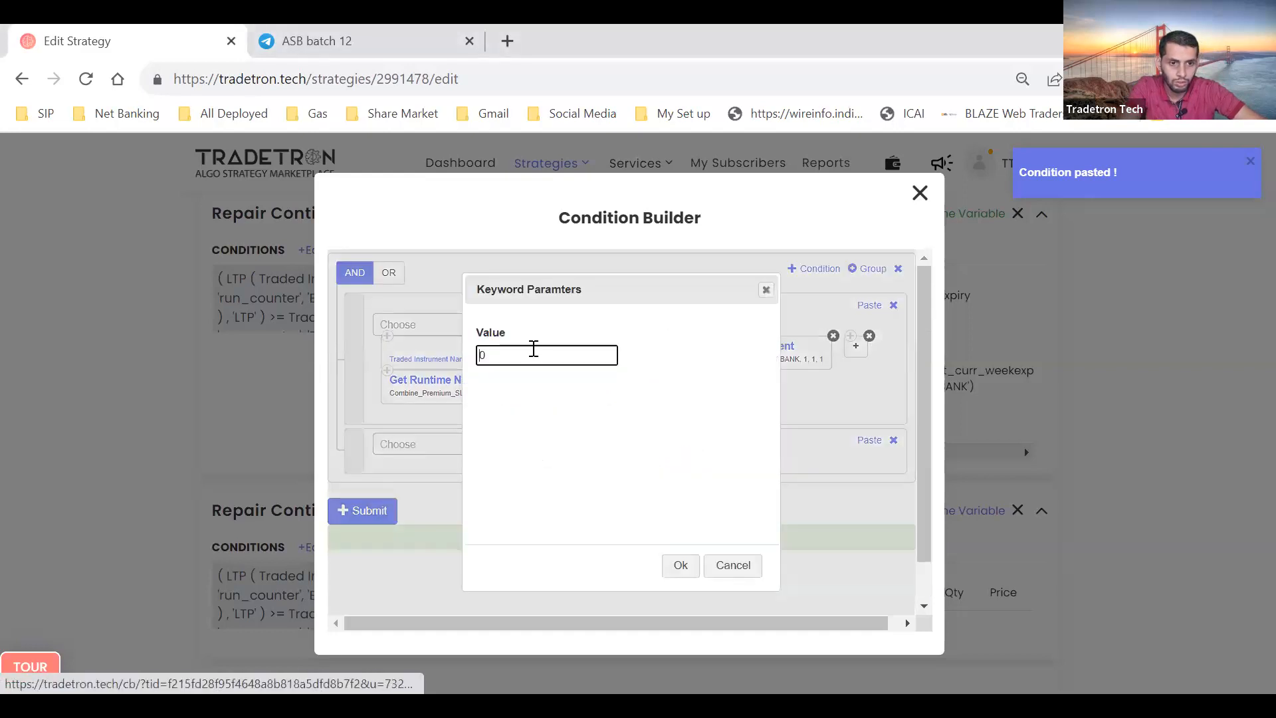
text(1)
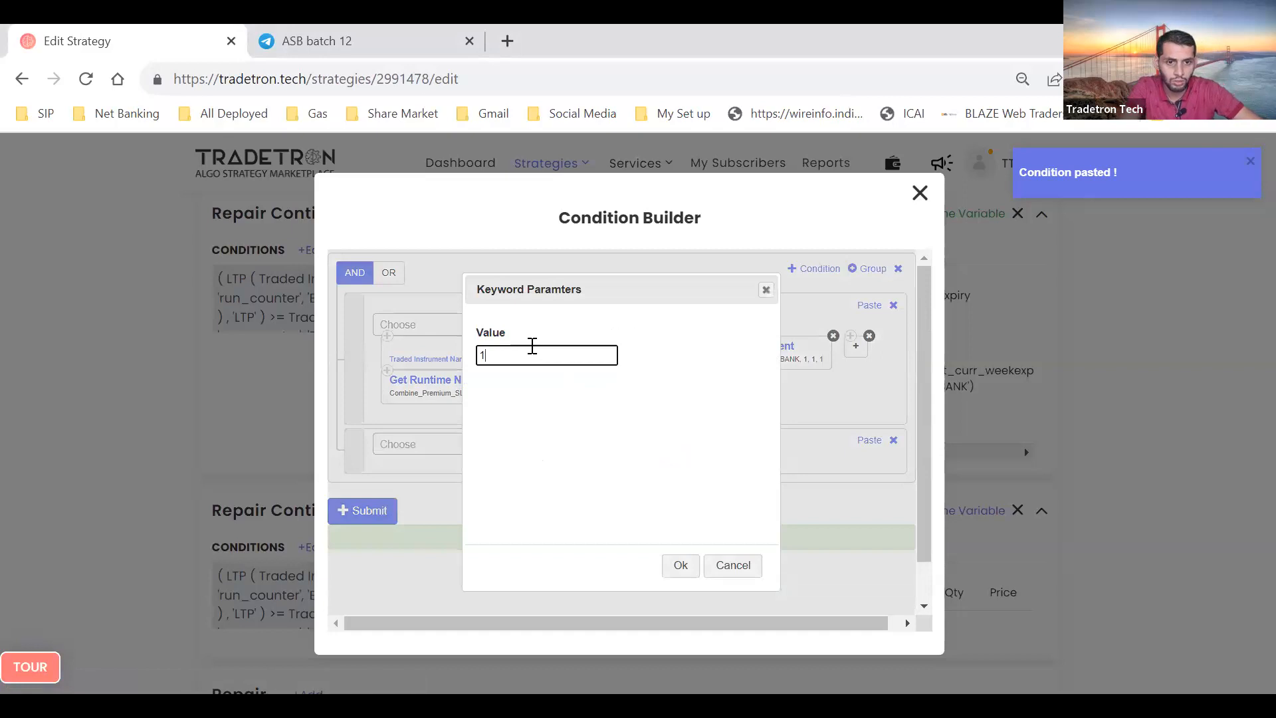
click(678, 565)
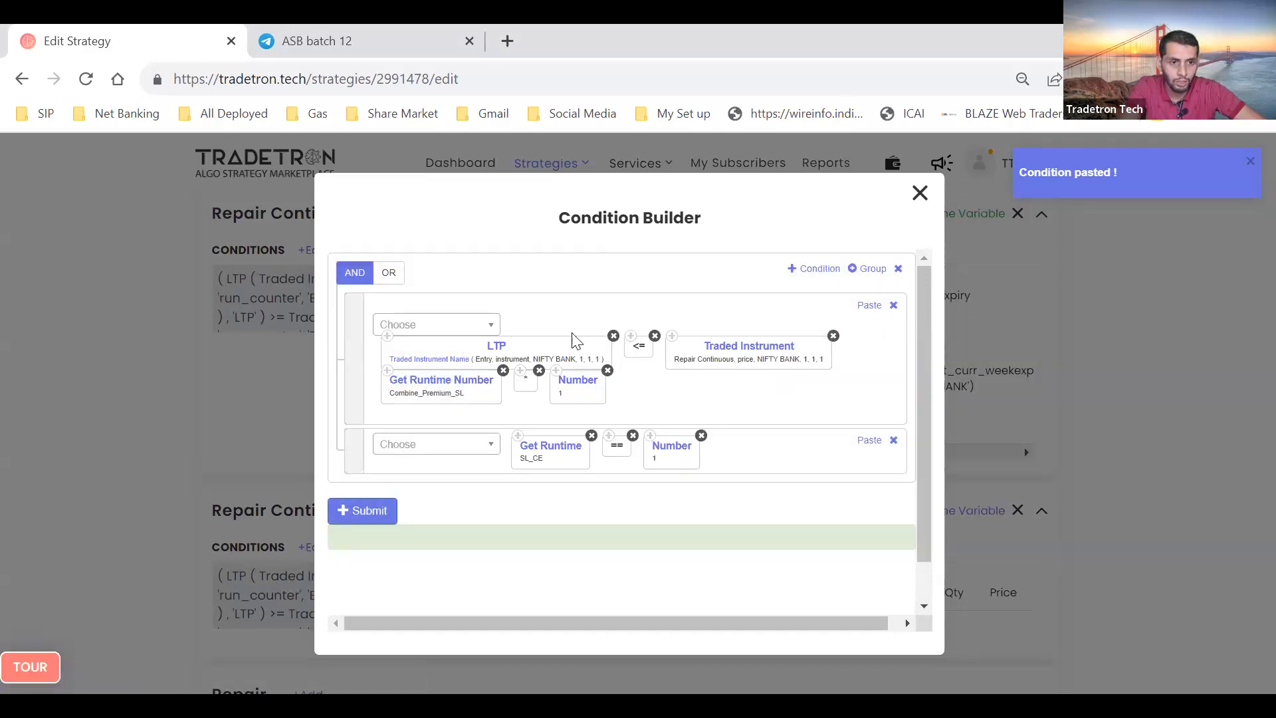
Remove the plus operator, the Combine_Premium_SL runtime number and its multiplication by 1 from the LTP comparison
click(467, 331)
text(_)
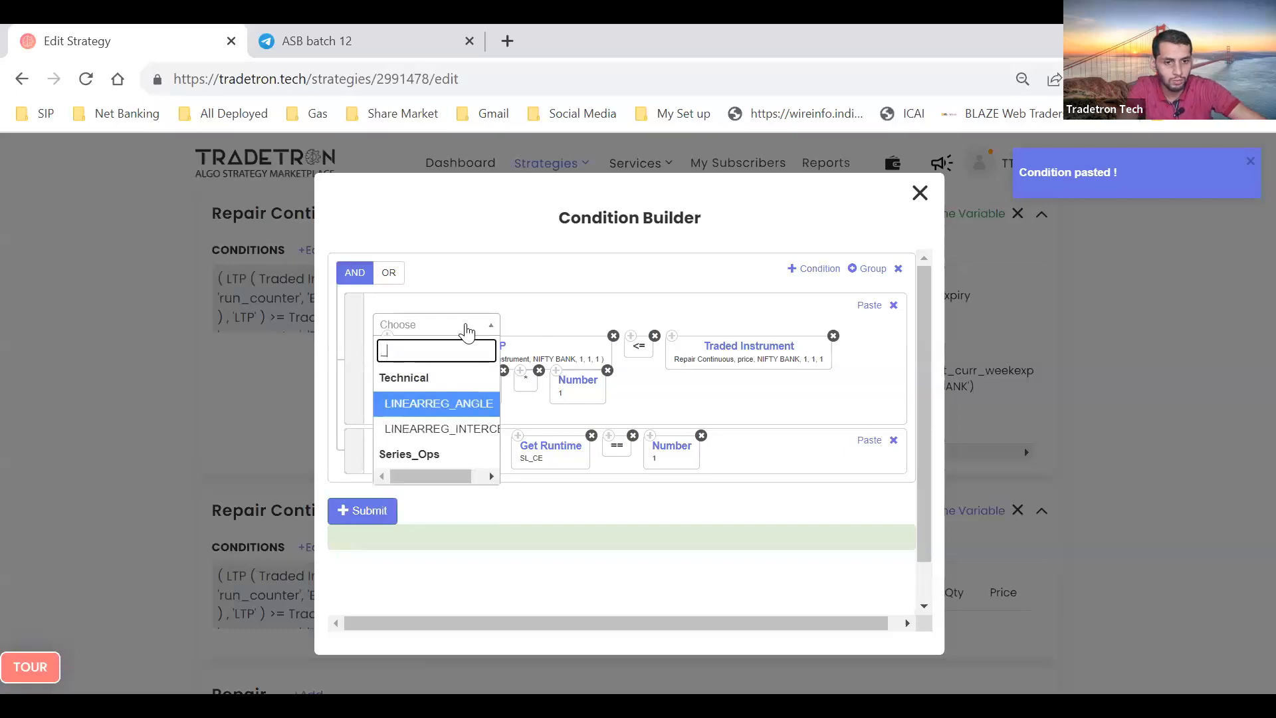
click(612, 374)
click(608, 370)
click(539, 371)
click(503, 371)
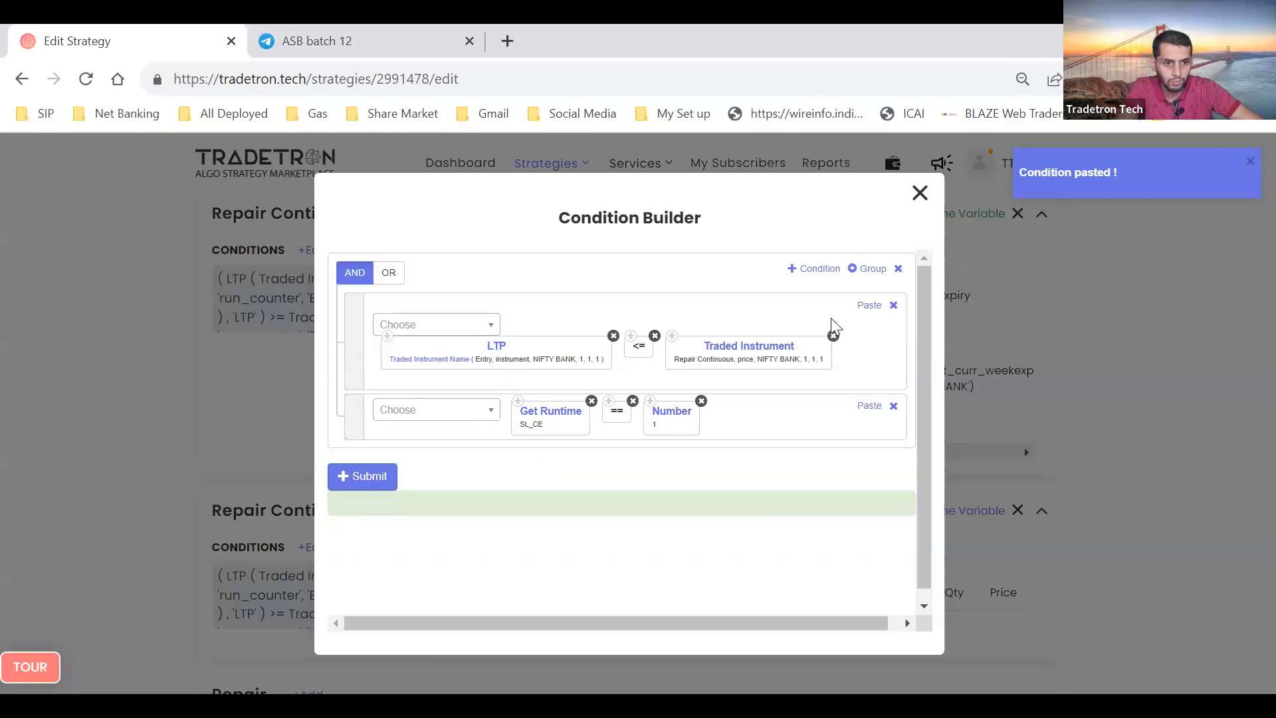
Append a minus operator after Traded Instrument in the LTP comparison
click(475, 326)
text(-)
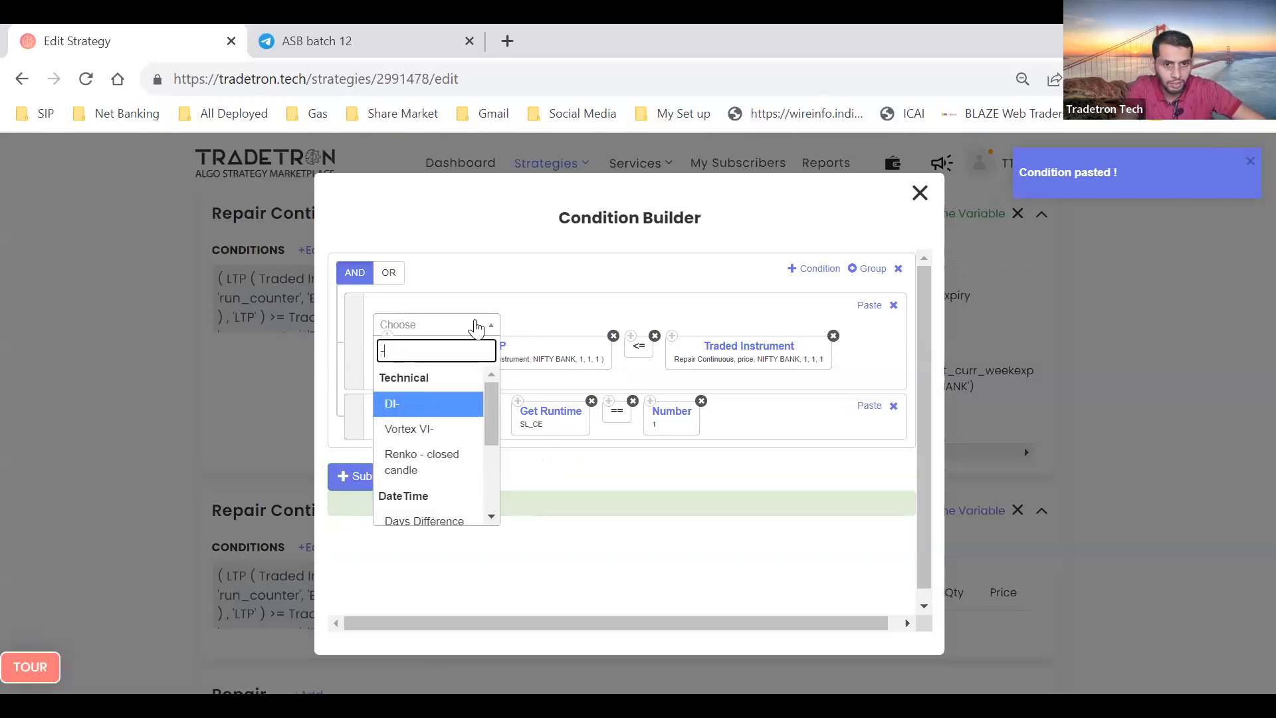
key(Down)
key(Down)
key(Down)
key(Down)
key(Down)
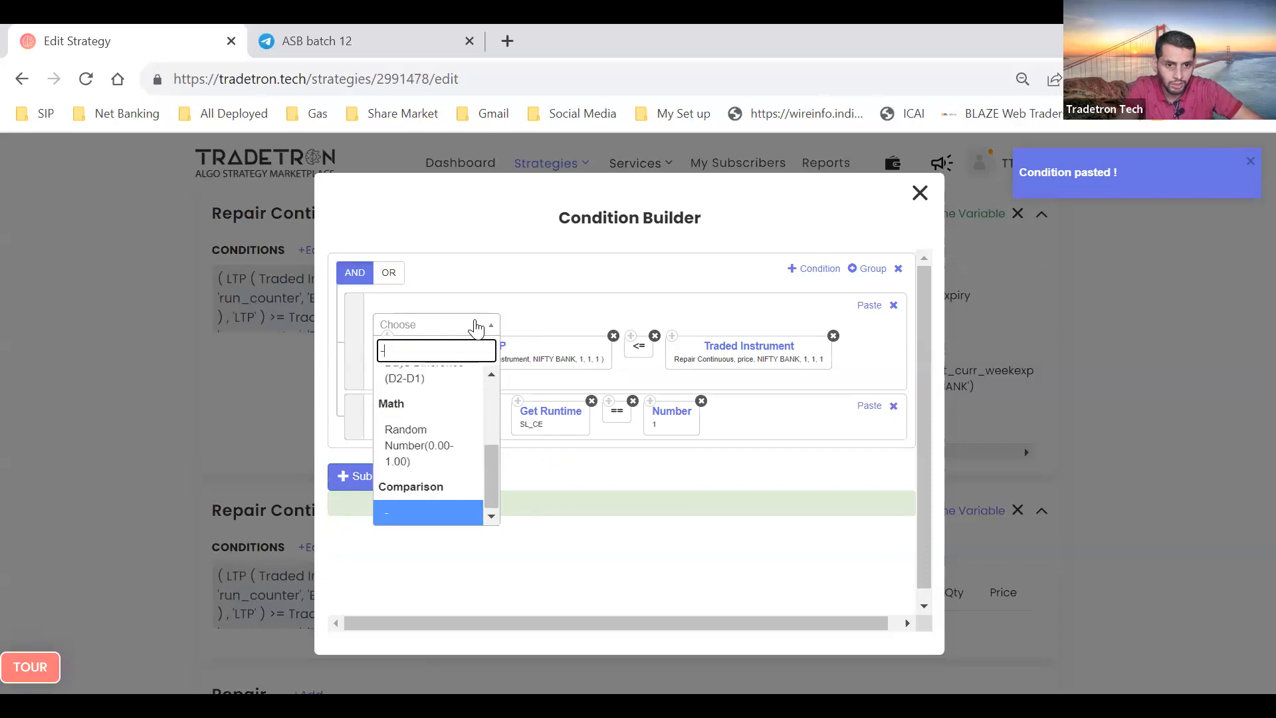
key(Return)
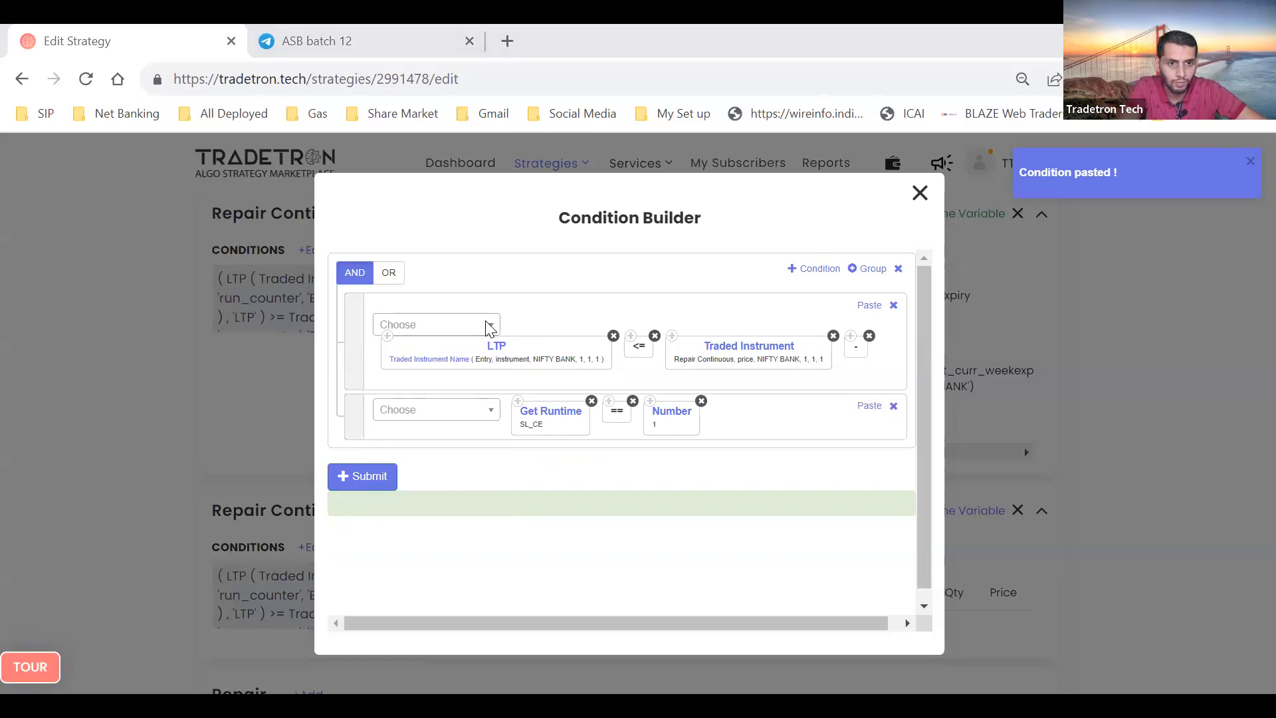
click(443, 324)
text(GET)
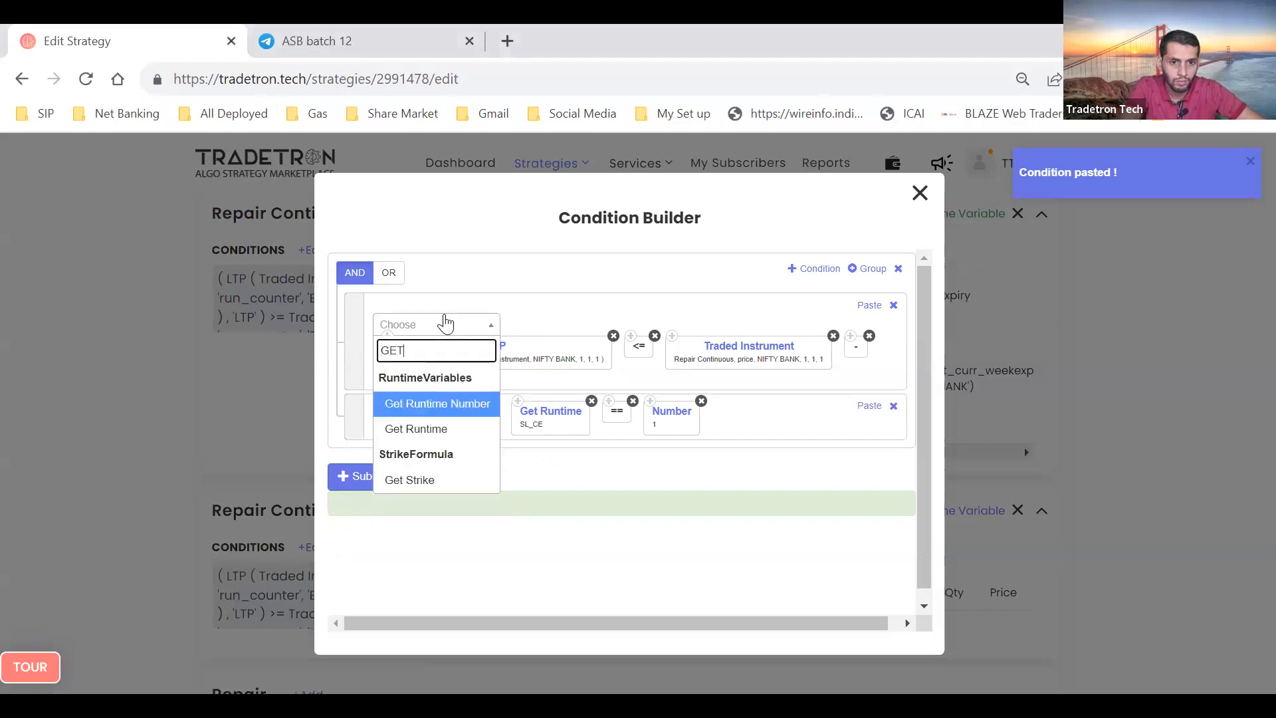
key(Down)
key(Up)
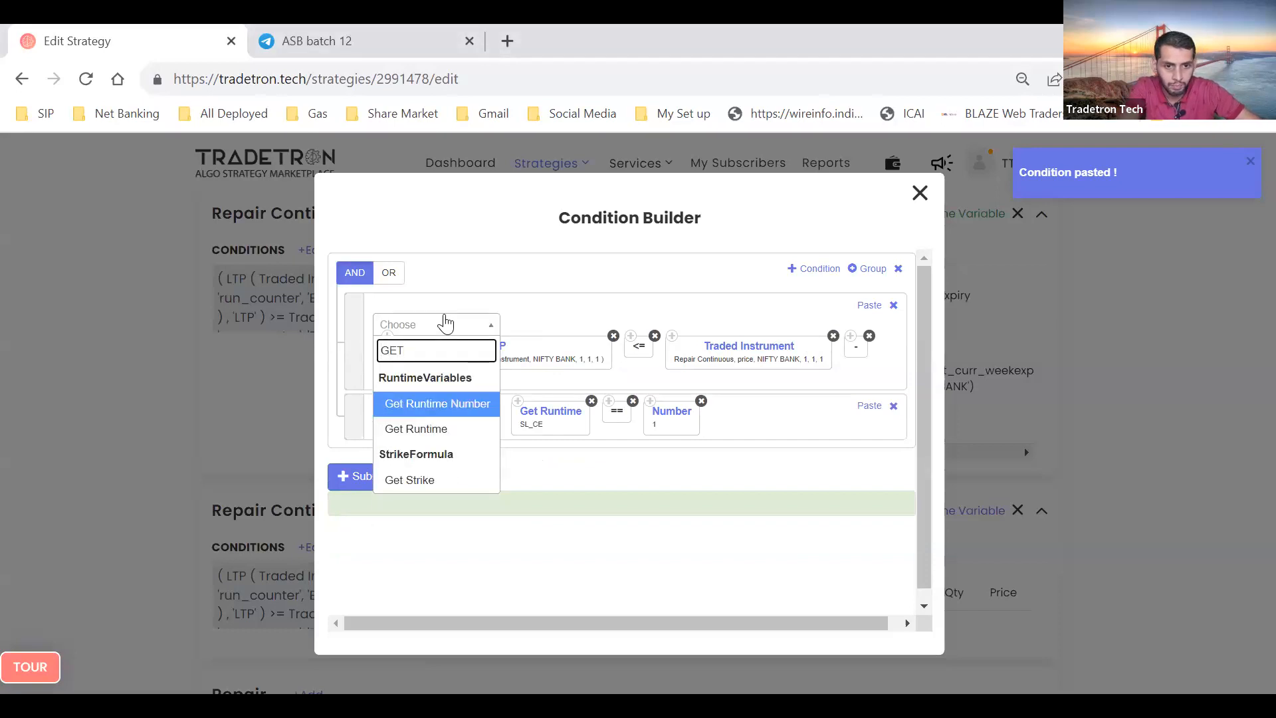
key(Return)
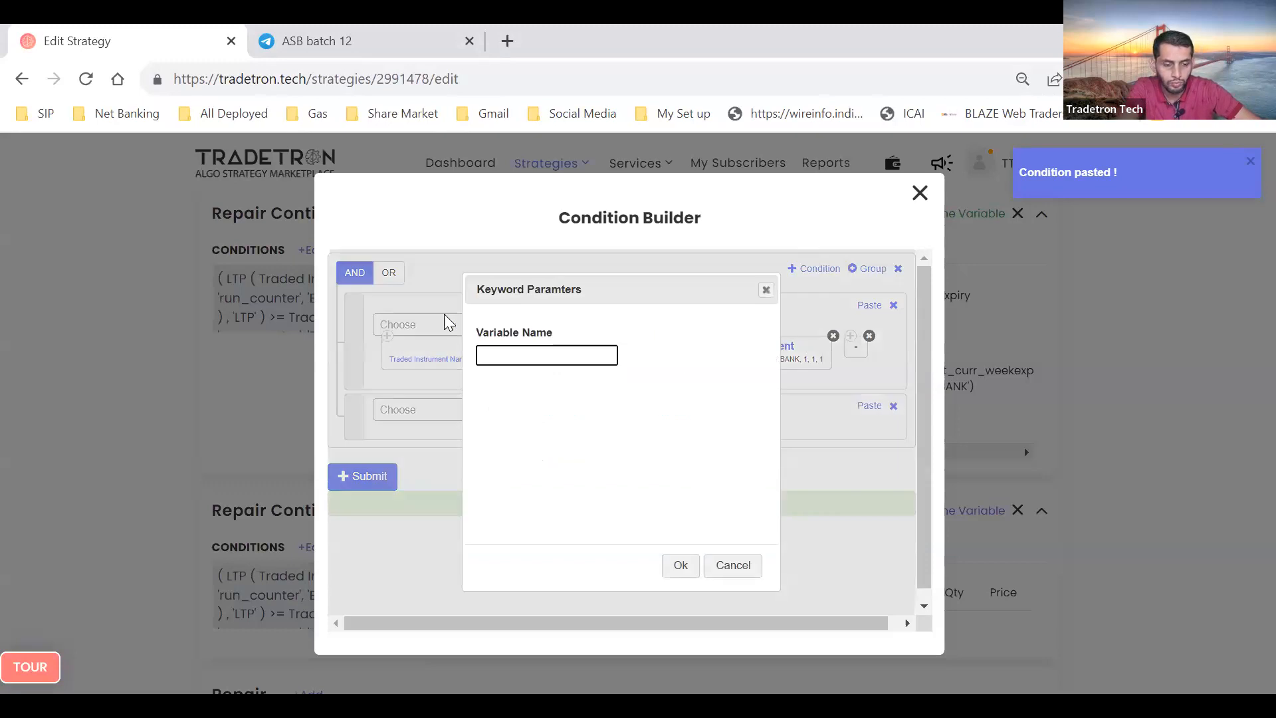
text(RL_CE)
key(BackSpace)
key(BackSpace)
key(BackSpace)
key(BackSpace)
key(BackSpace)
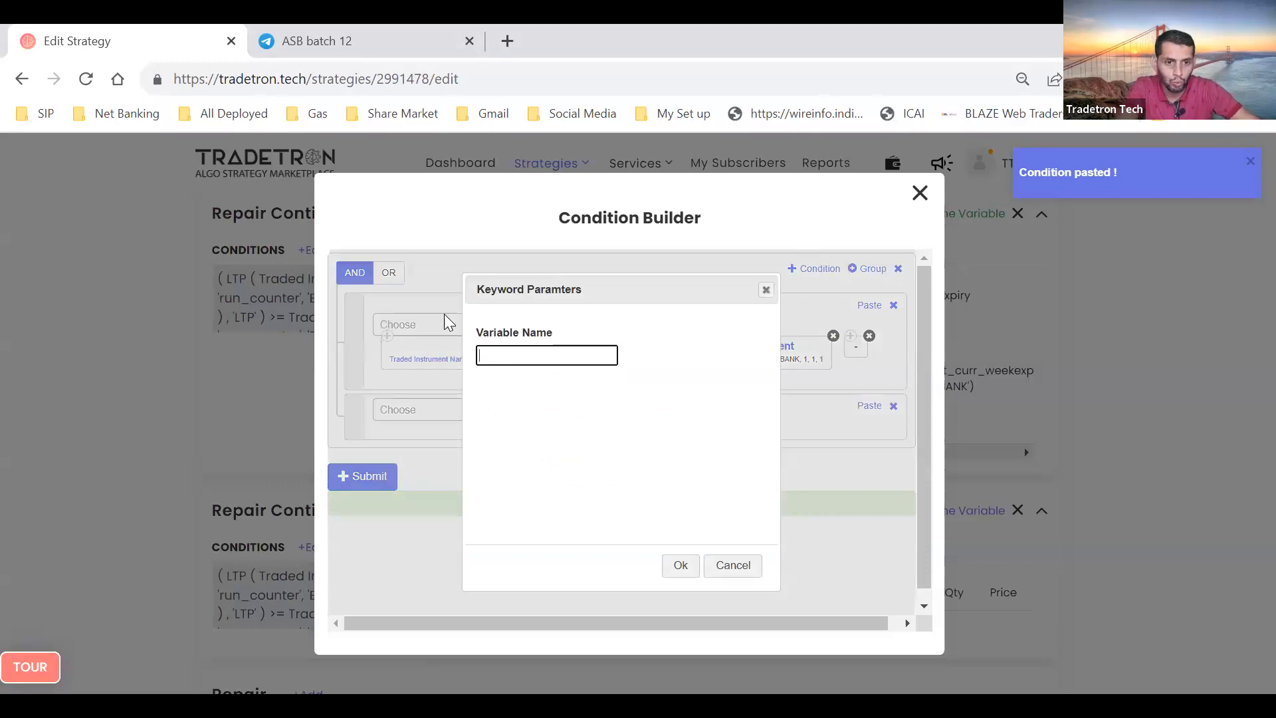
click(733, 565)
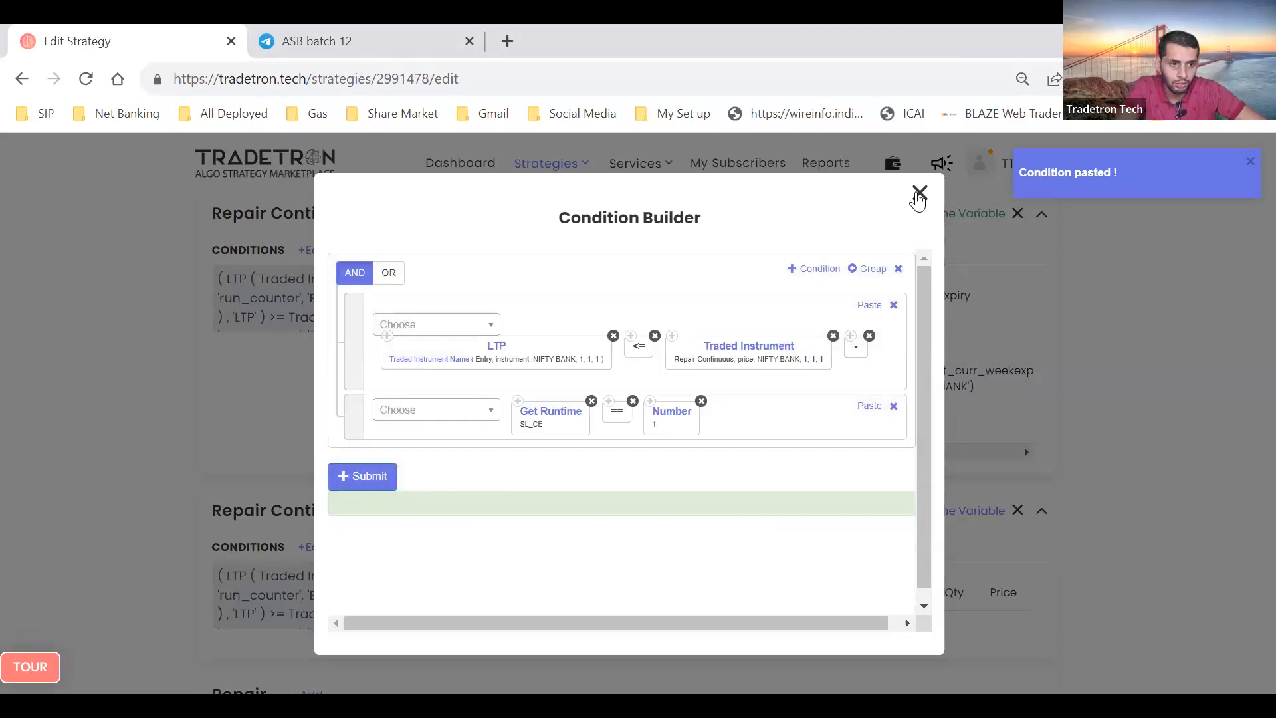
click(919, 194)
Replace the second Repair Continuous conditions with a copy of the first set's and remove the multiplication by 1 after Combine_Premium_SL
click(359, 251)
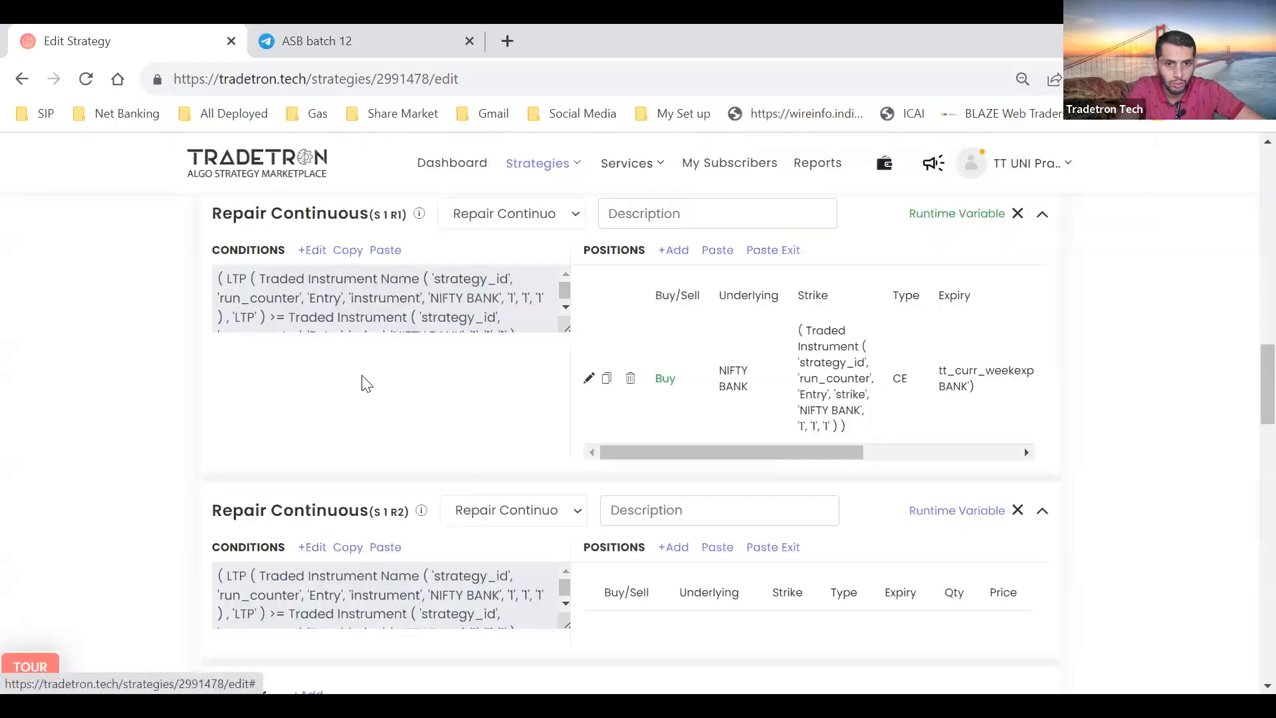
click(385, 552)
click(313, 547)
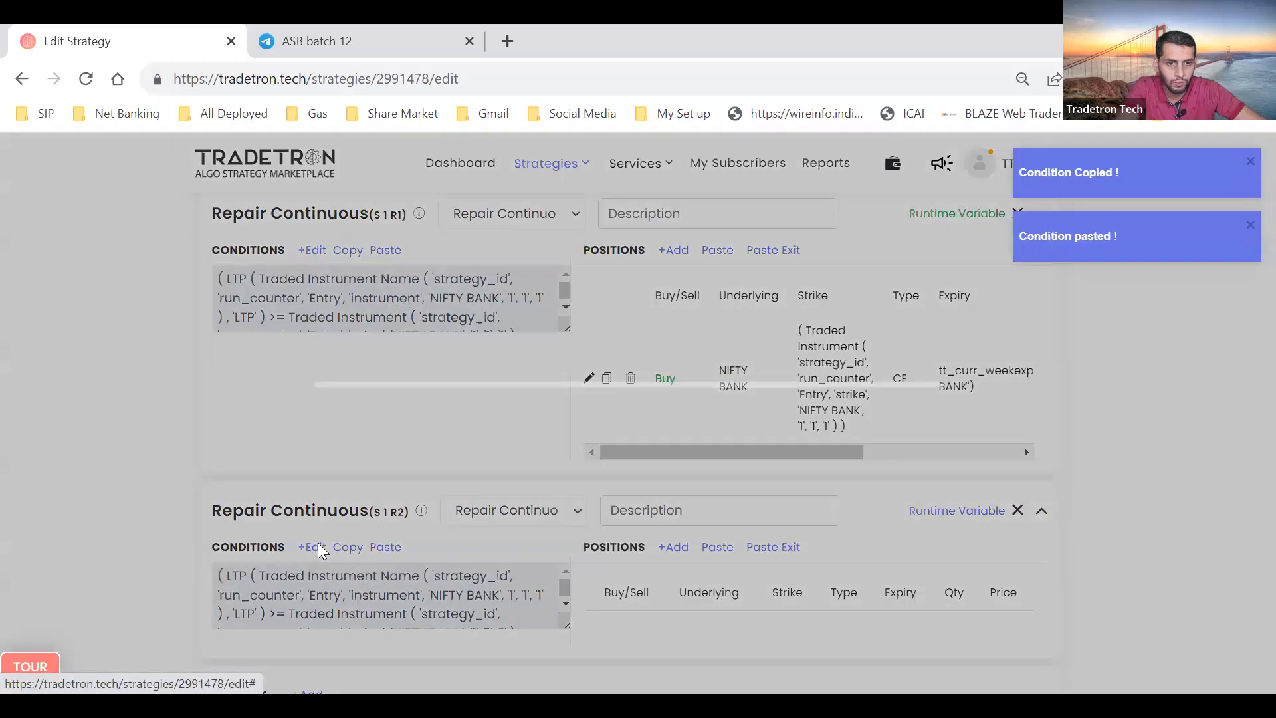
click(607, 370)
click(539, 371)
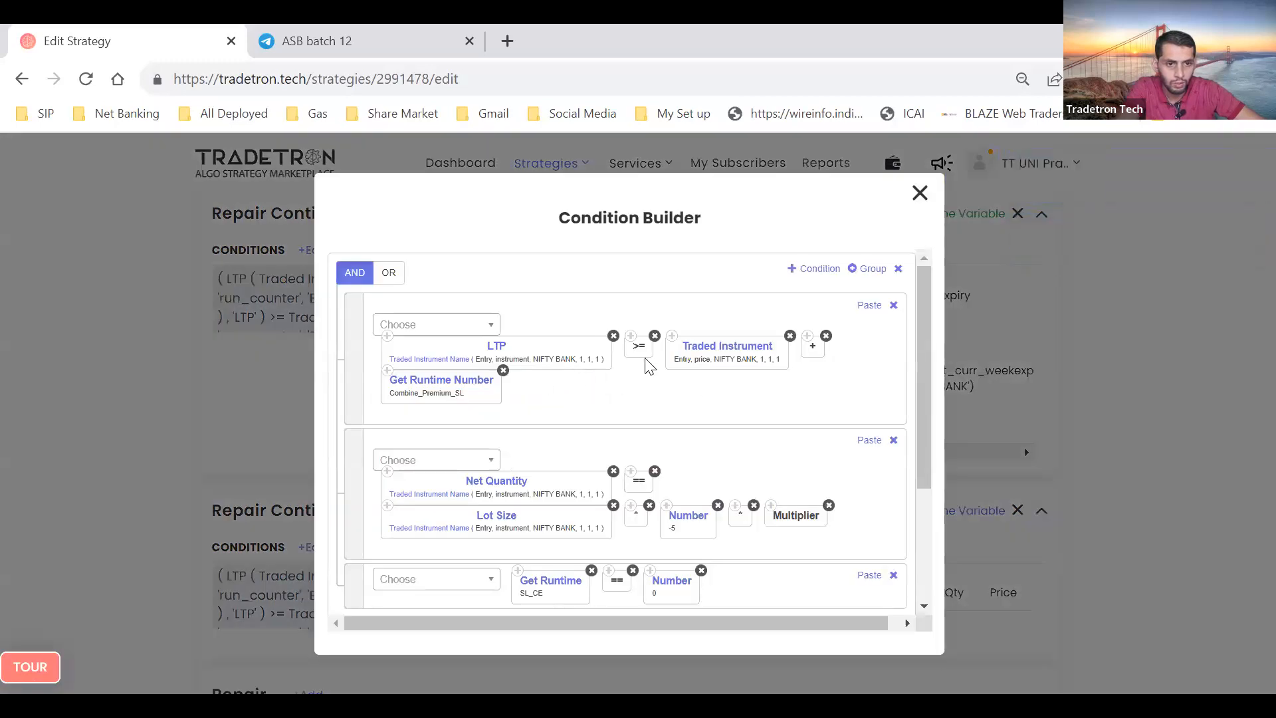
Replace the plus operator between Traded Instrument and the Combine_Premium_SL runtime number with a minus operator
click(826, 337)
click(486, 326)
text(_)
key(Down)
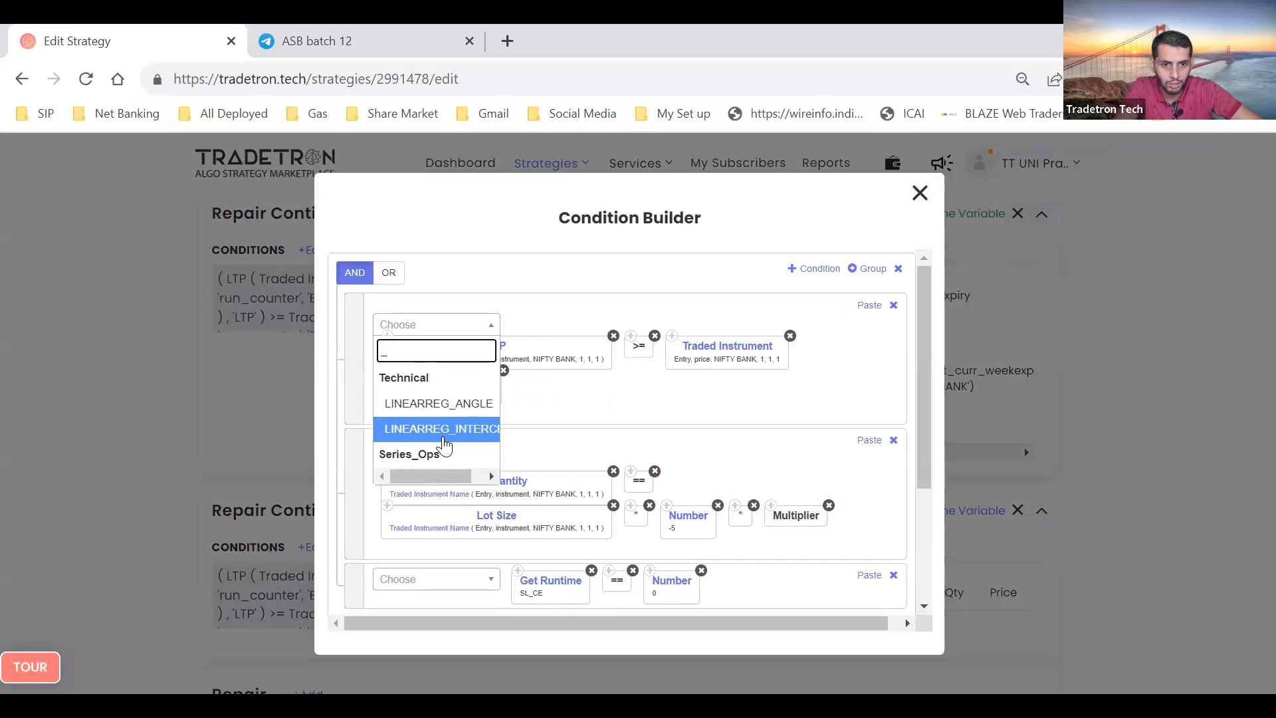
key(BackSpace)
text(-)
scroll(425, 466, down, 2)
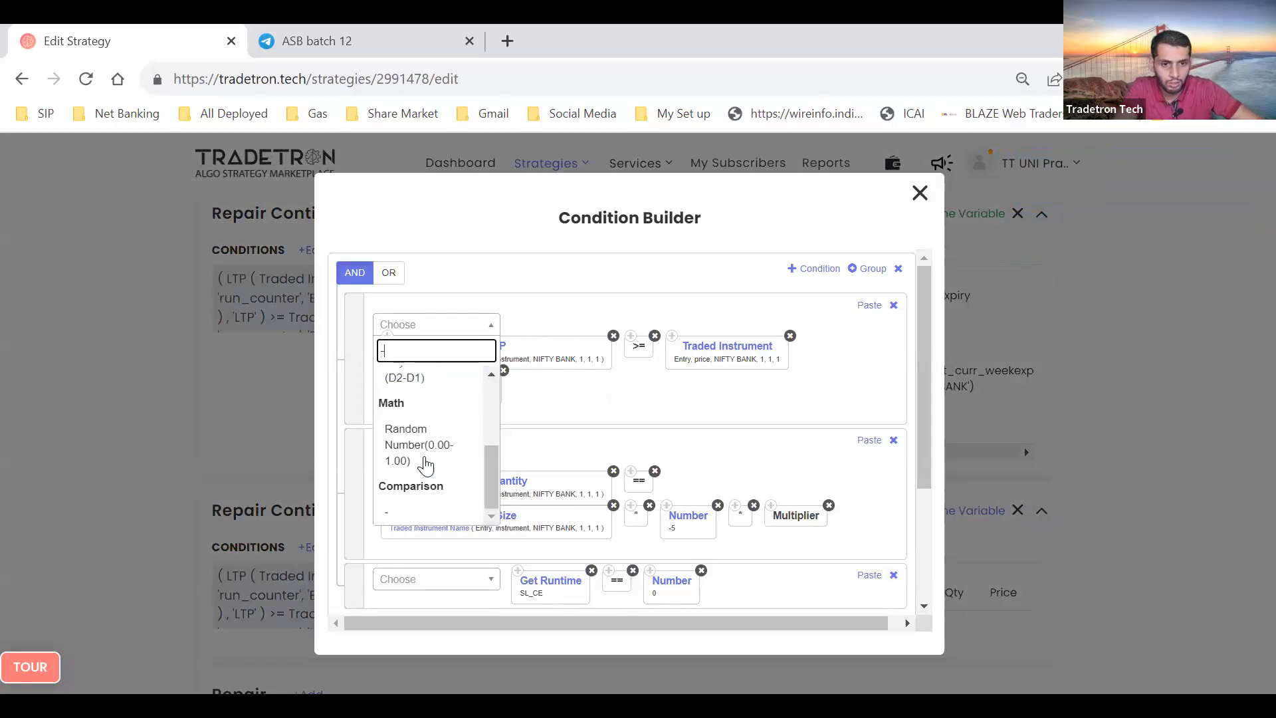
click(399, 510)
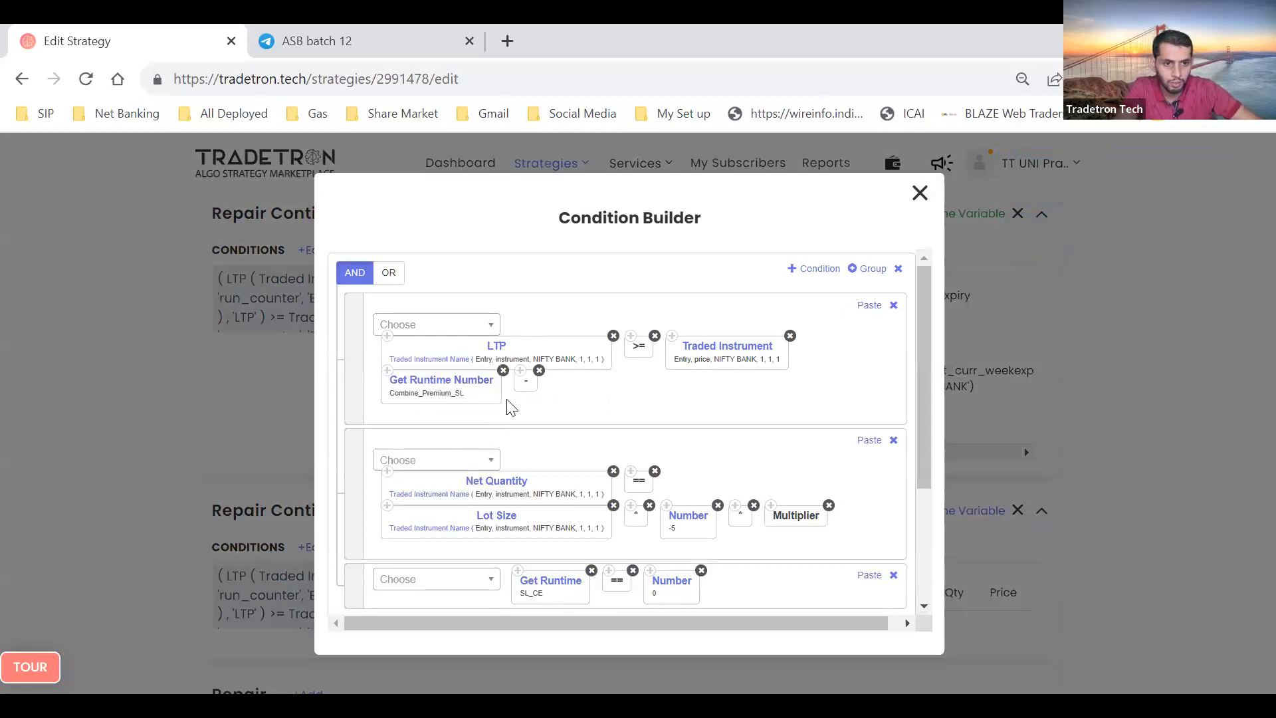
drag(522, 388, 818, 370)
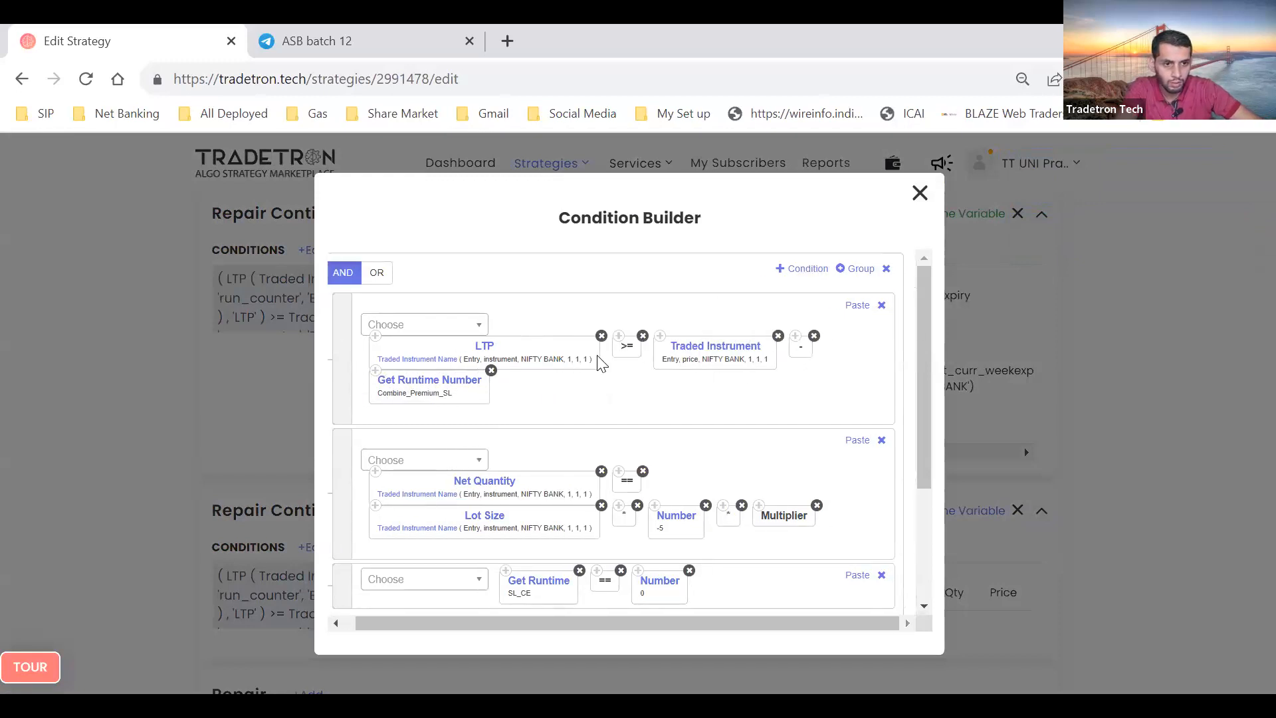
Replace the >= operator between LTP and Traded Instrument with <=
click(642, 335)
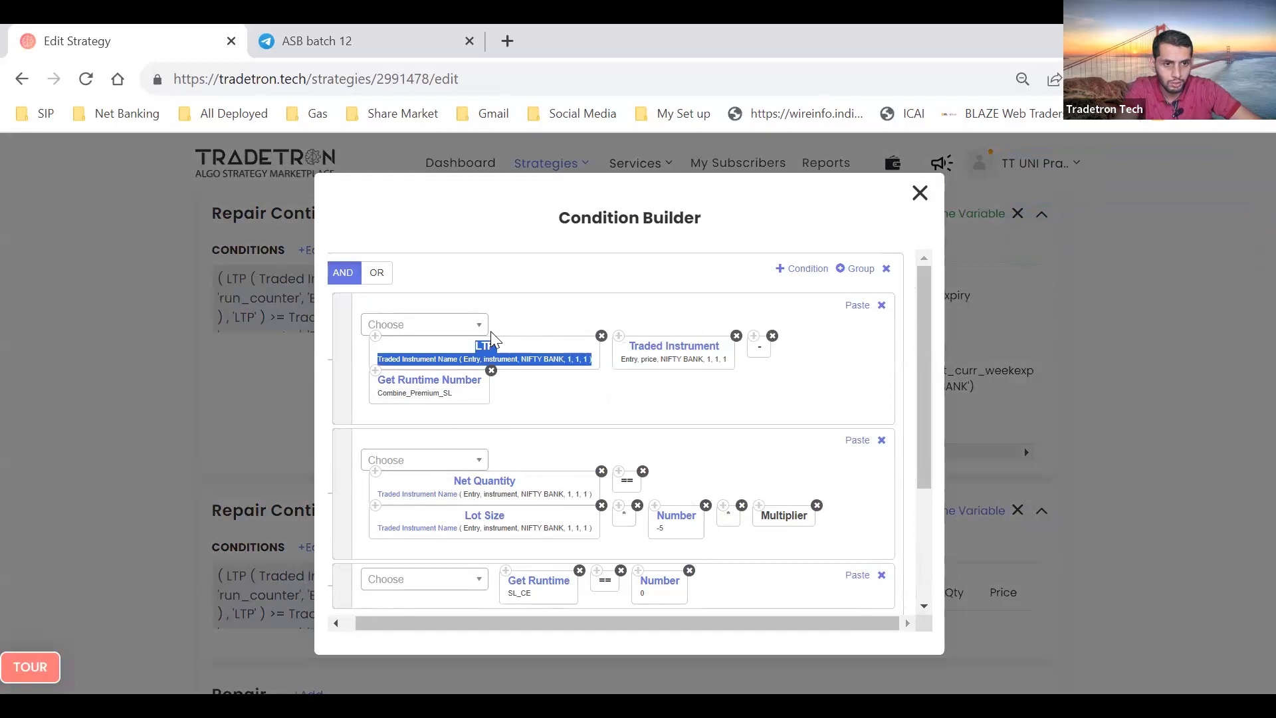
click(437, 326)
text(<)
key(Down)
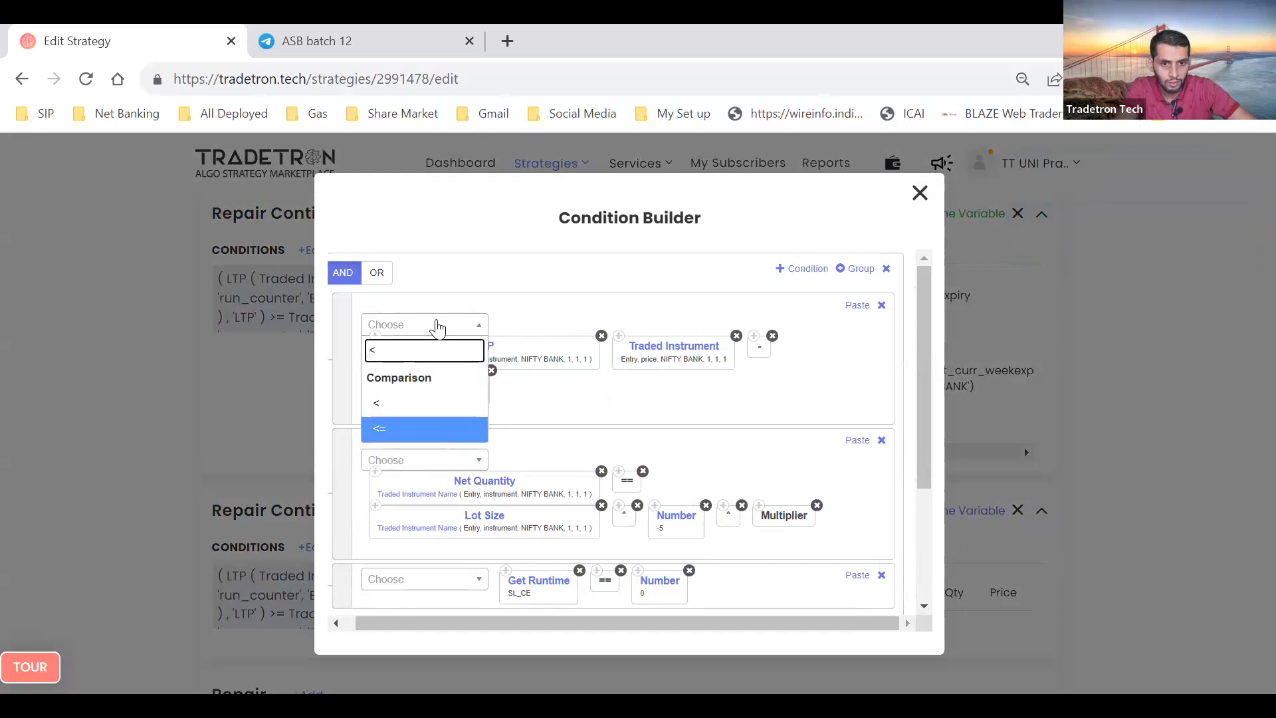
key(Return)
drag(516, 389, 635, 363)
Set the number multiplied by Lot Size in the Net Quantity condition to -4
scroll(601, 385, down, 2)
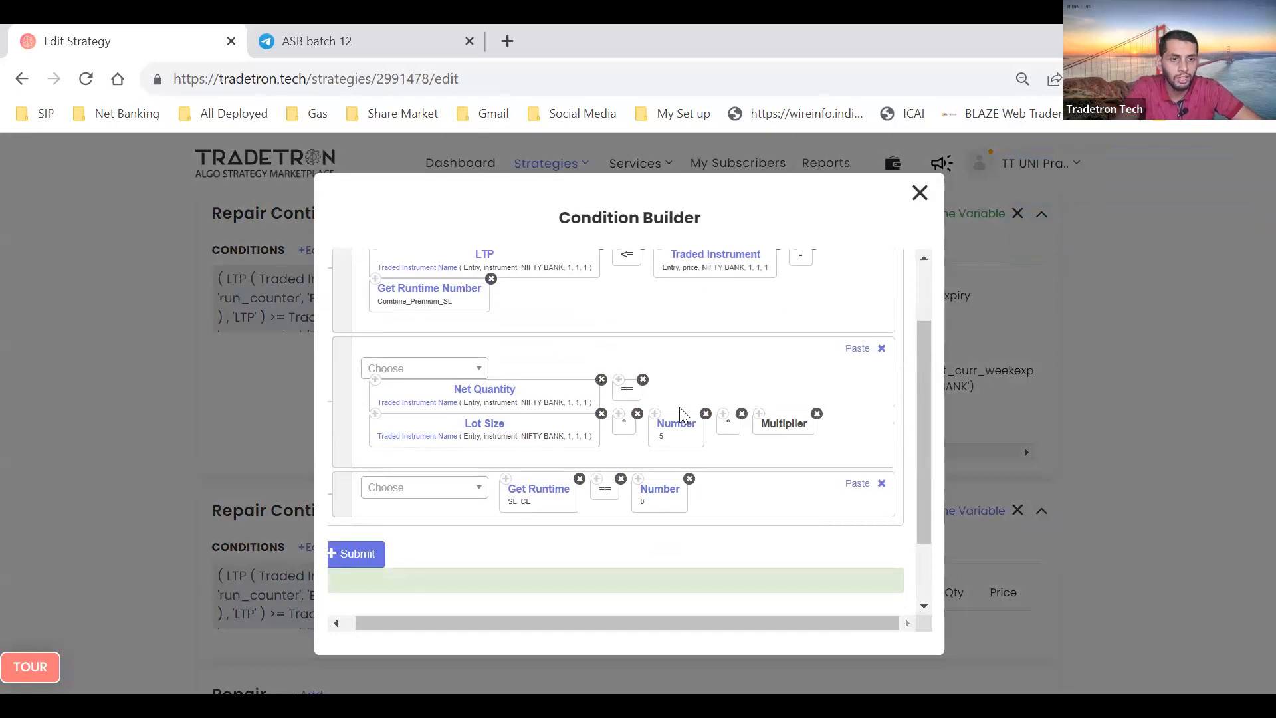
click(677, 429)
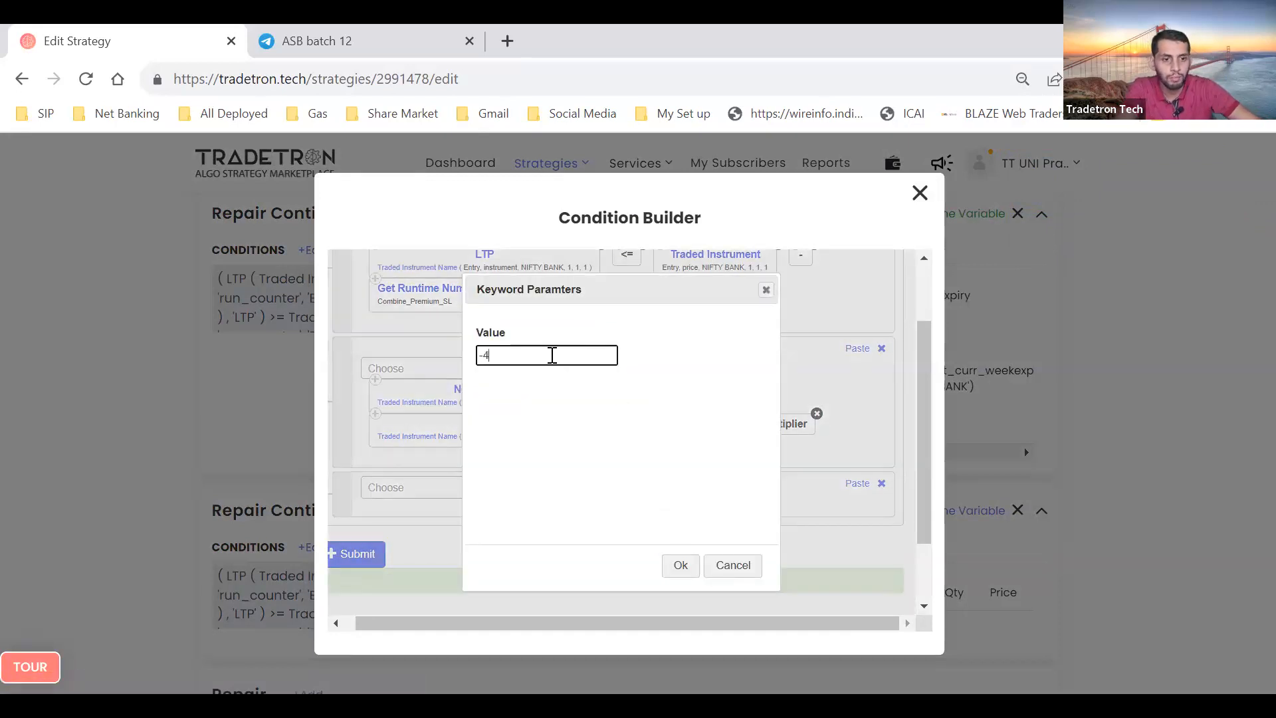
key(Return)
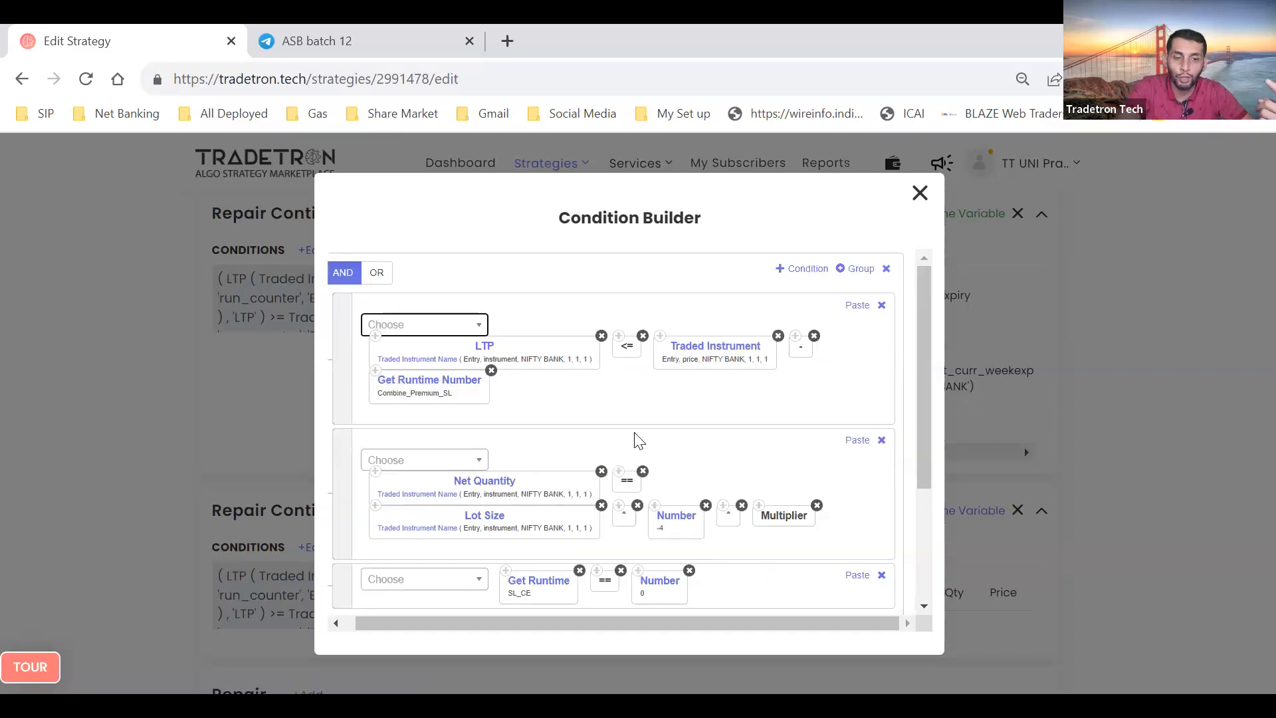
scroll(638, 441, down, 1)
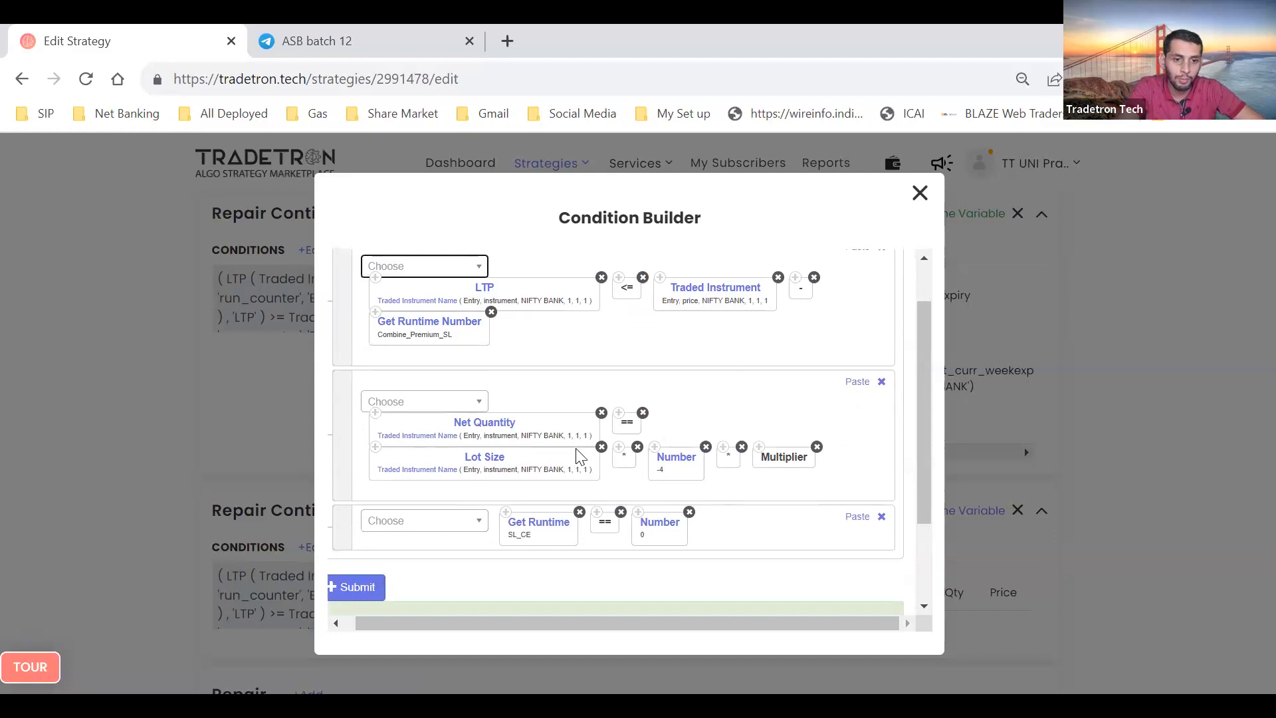
scroll(591, 458, down, 1)
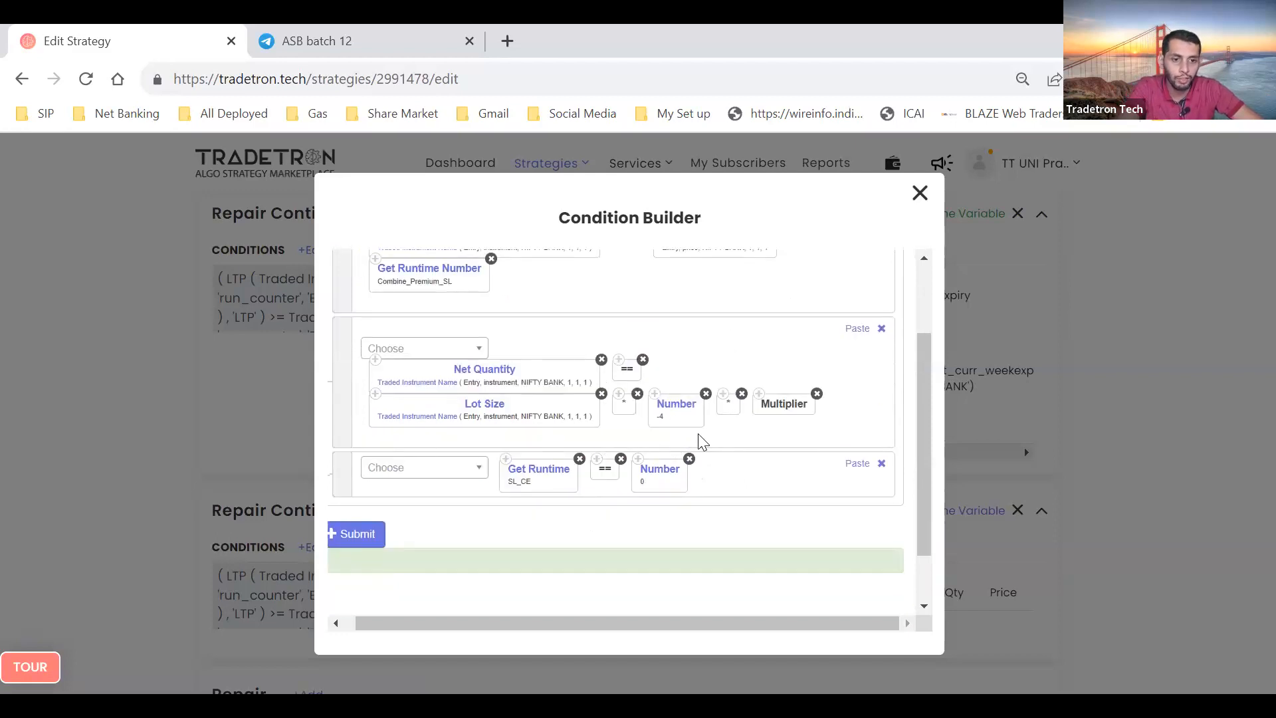
Set the number compared with the SL_CE runtime to 1, then submit the conditions and close the Condition Builder
click(645, 477)
click(531, 357)
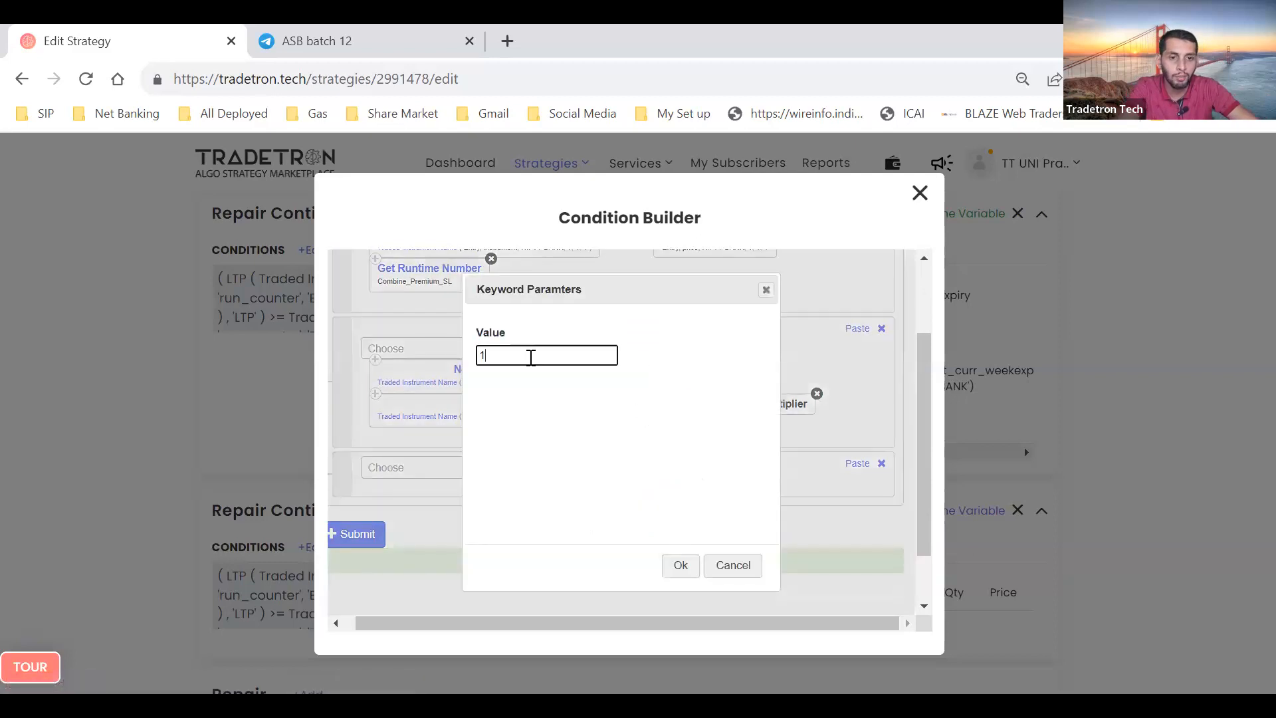
key(Return)
scroll(598, 432, down, 3)
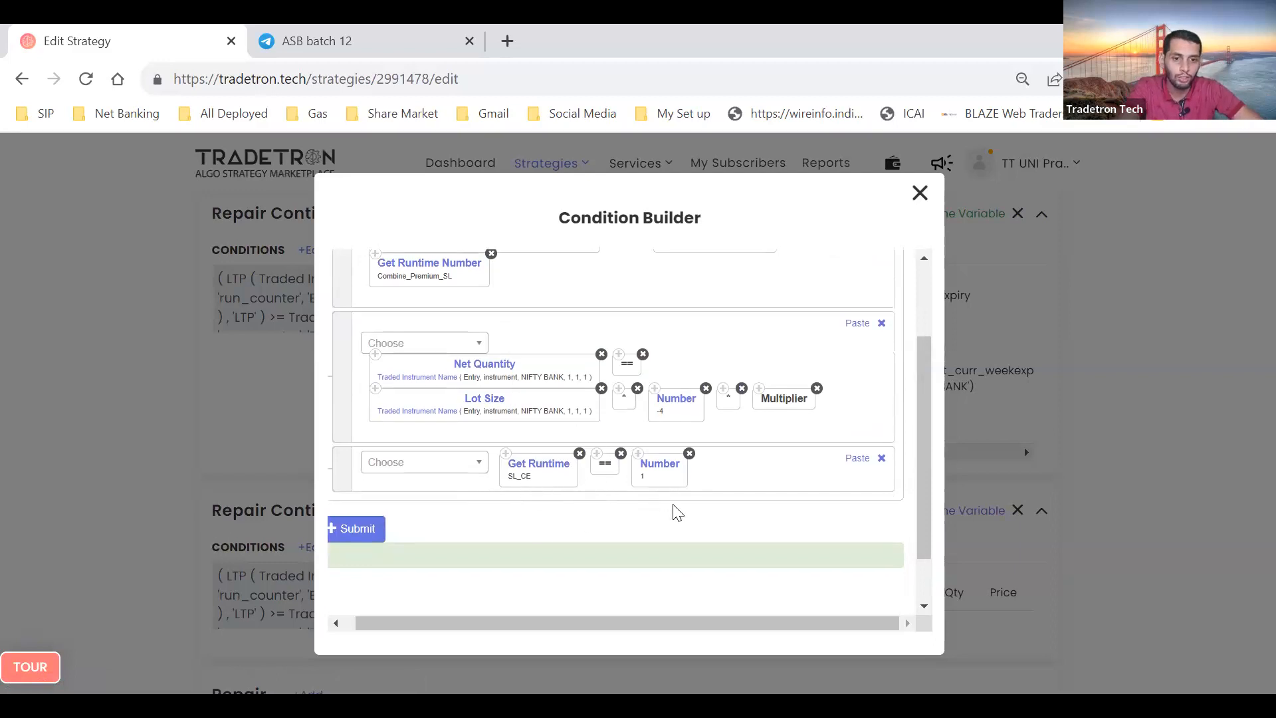
click(356, 532)
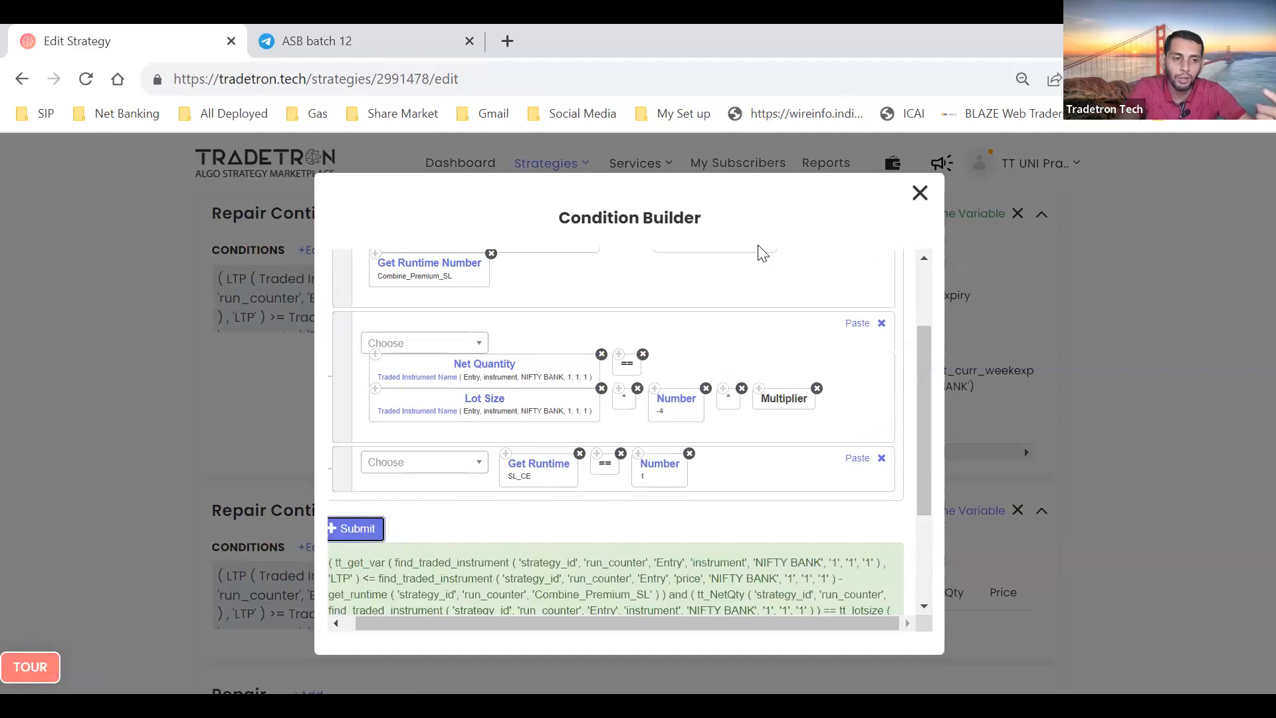
click(919, 193)
Copy the NIFTY BANK CE buy leg from the first Repair Continuous set into the second set's positions
scroll(749, 373, down, 2)
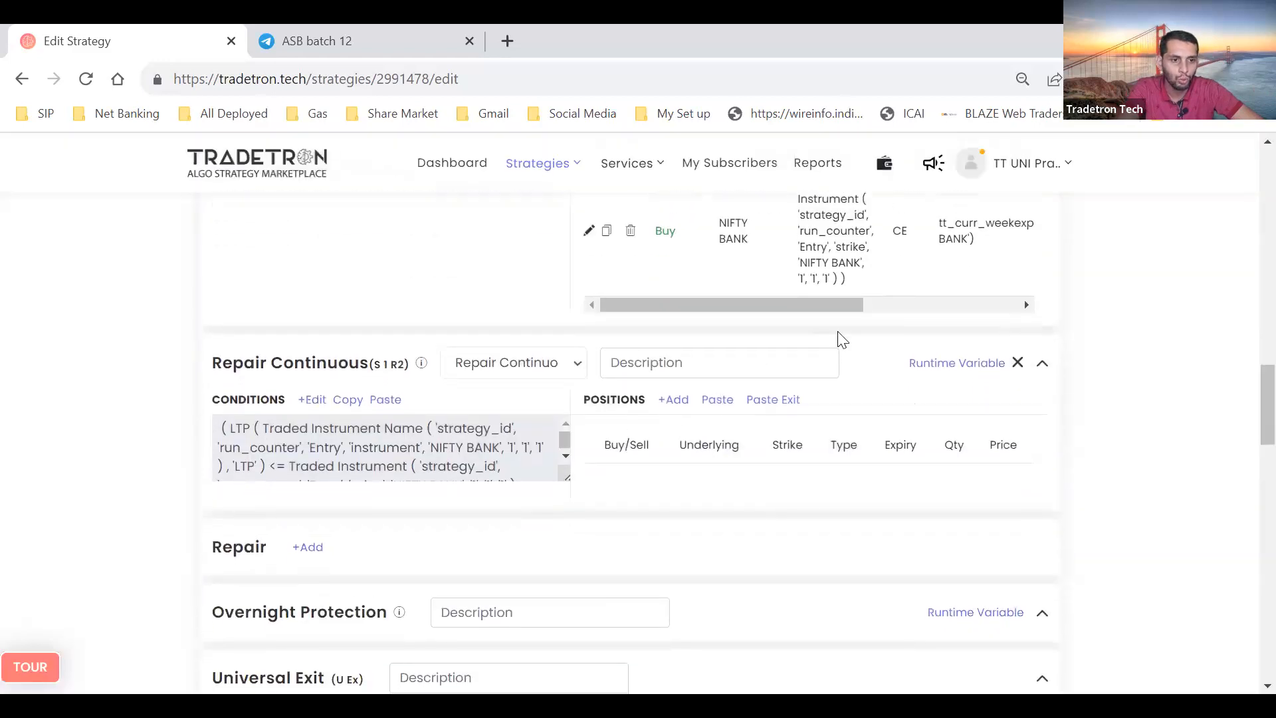
scroll(714, 380, up, 3)
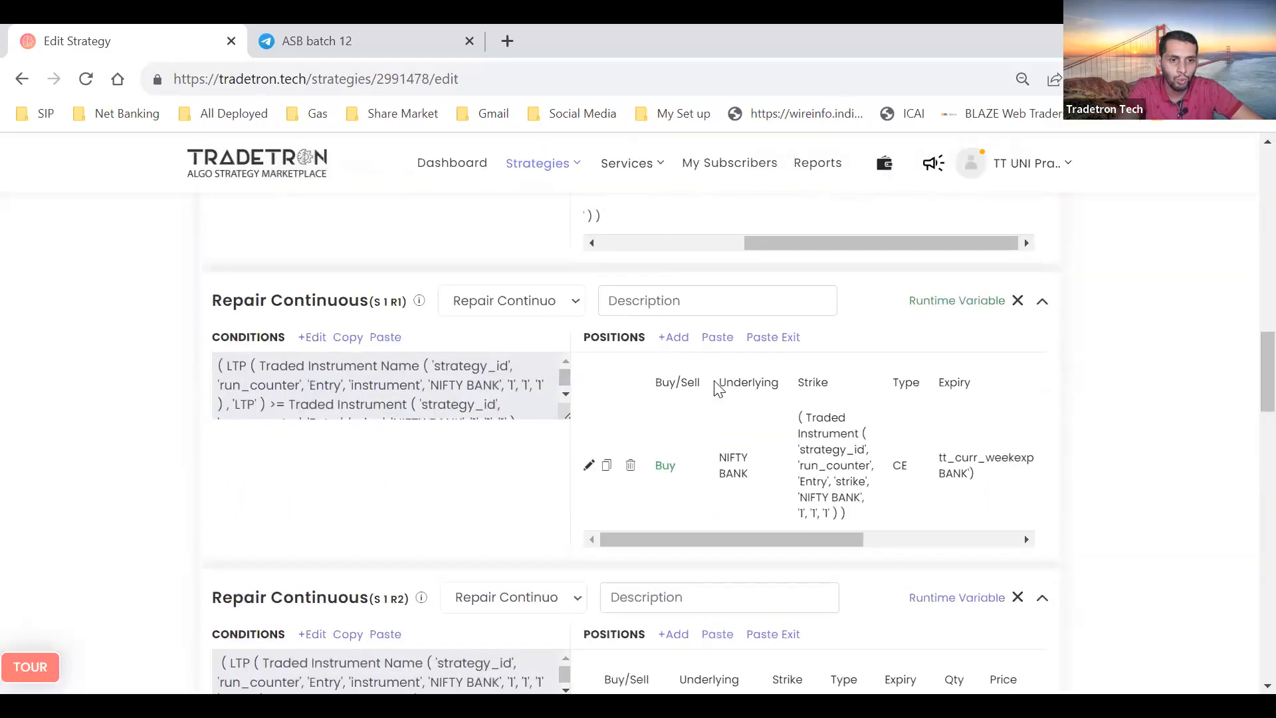
click(607, 481)
scroll(607, 480, down, 4)
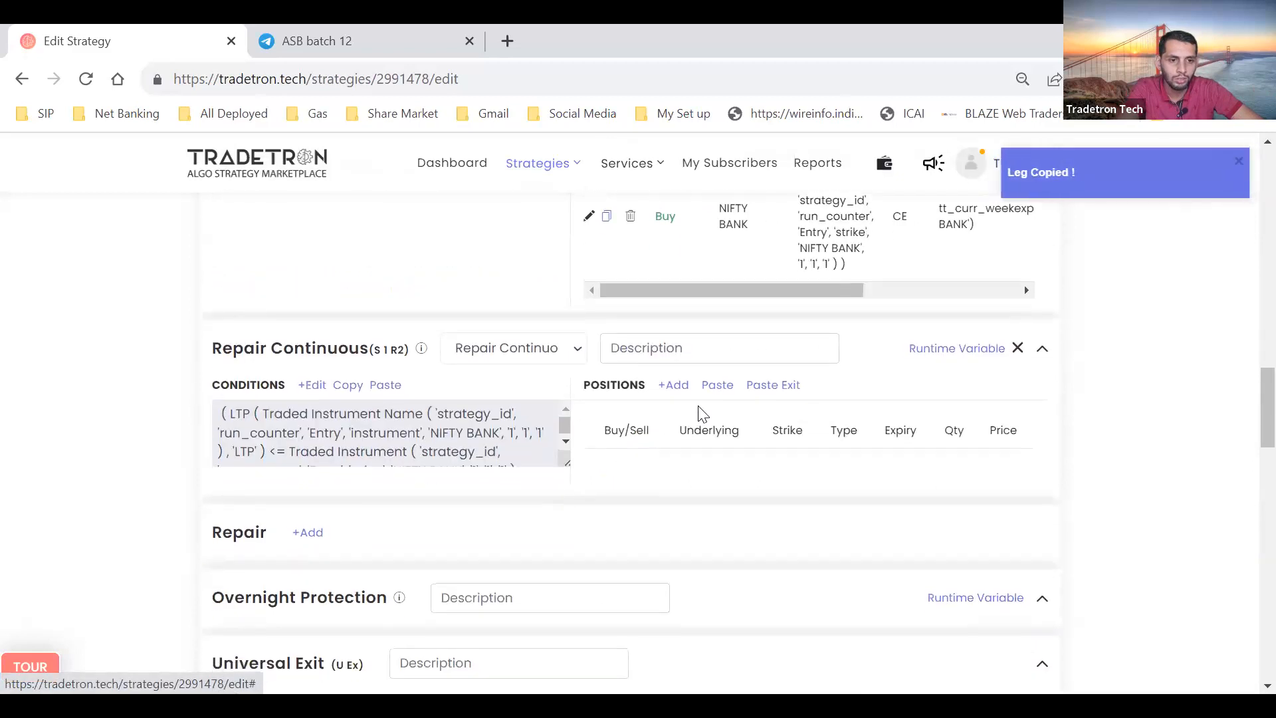
click(724, 391)
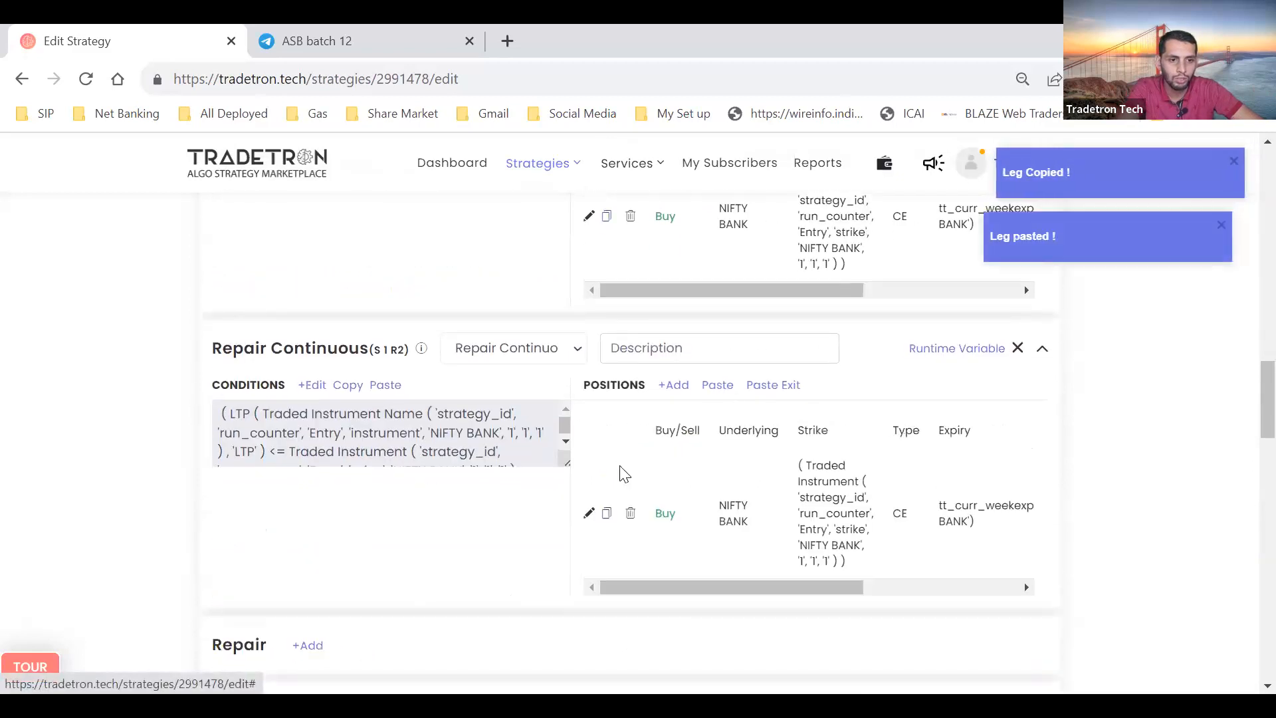
Change the pasted NIFTY BANK CE leg in the second Repair Continuous set to Sell and update the position
click(588, 515)
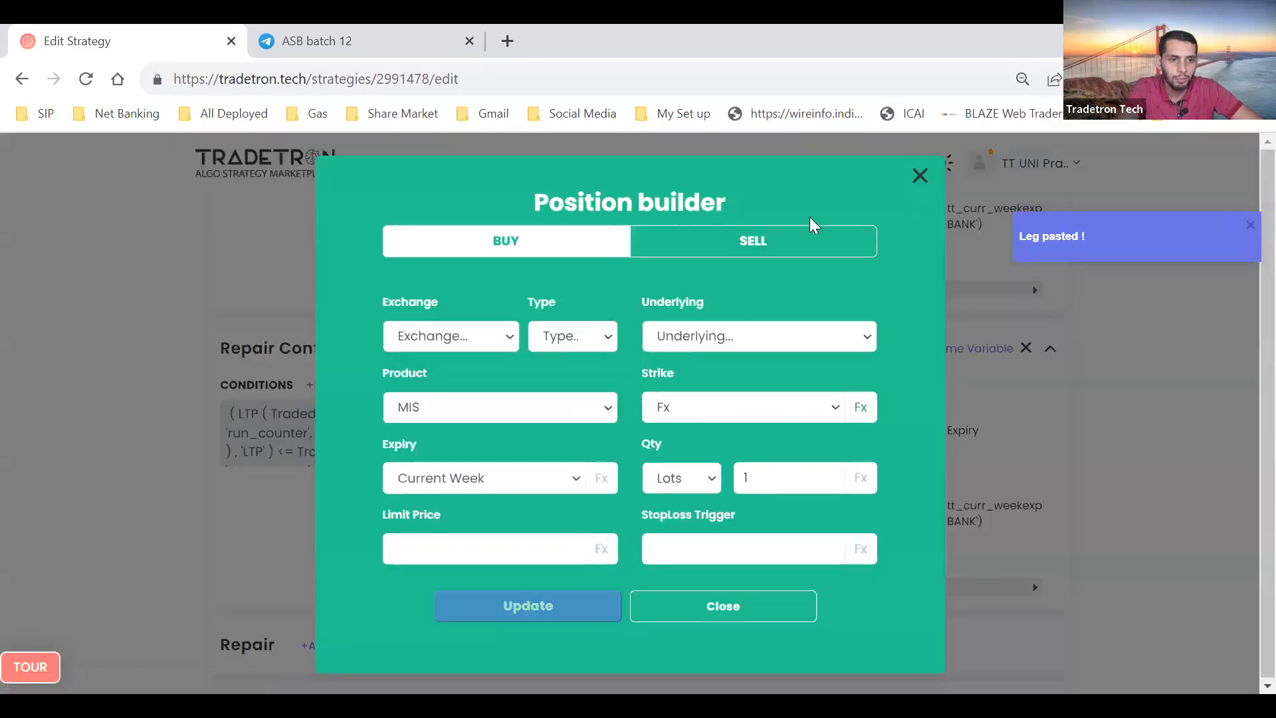
click(803, 247)
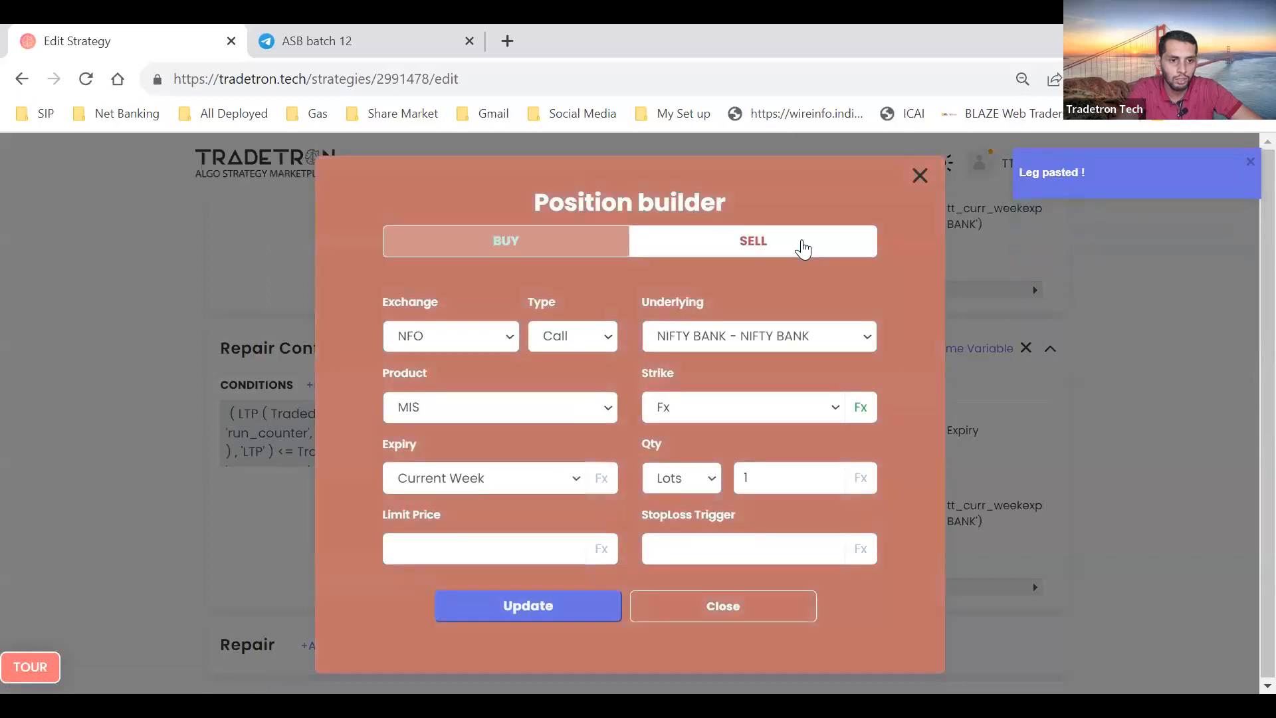
click(749, 408)
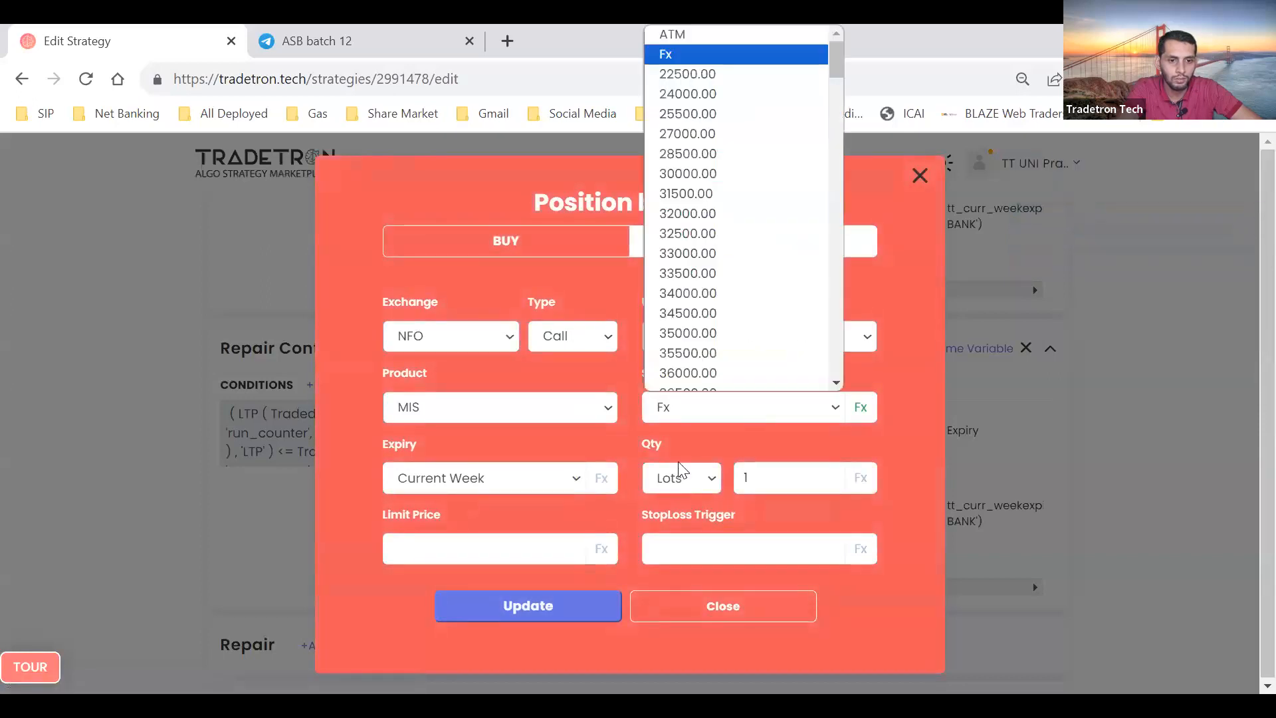
key(Return)
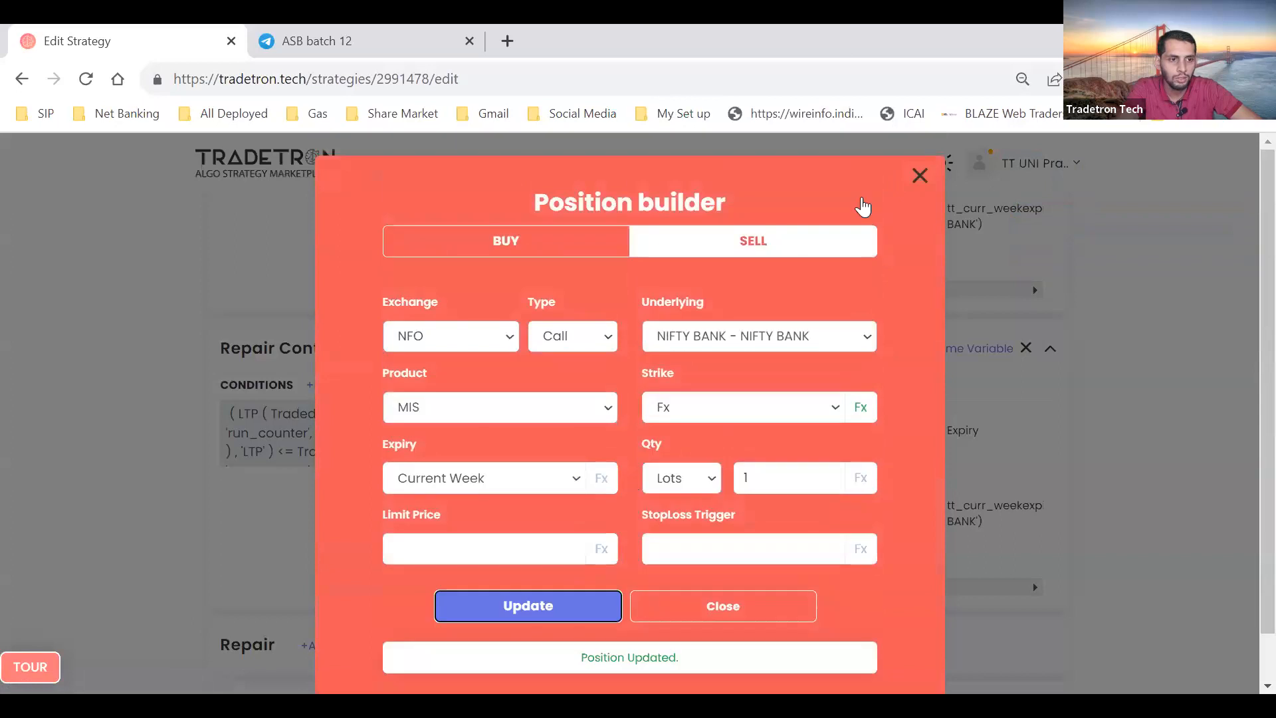
Open the runtime variables of the second Repair Continuous set and enter SL_CE as the variable name
scroll(857, 408, up, 1)
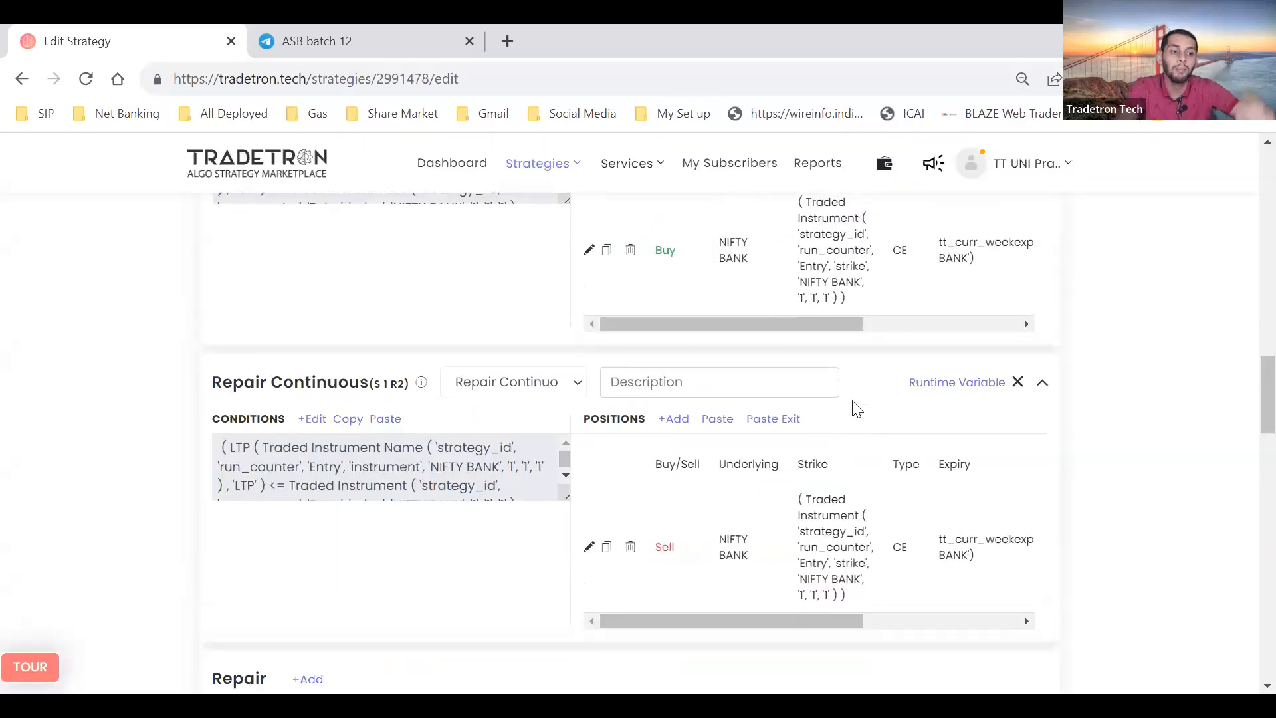
scroll(755, 307, up, 2)
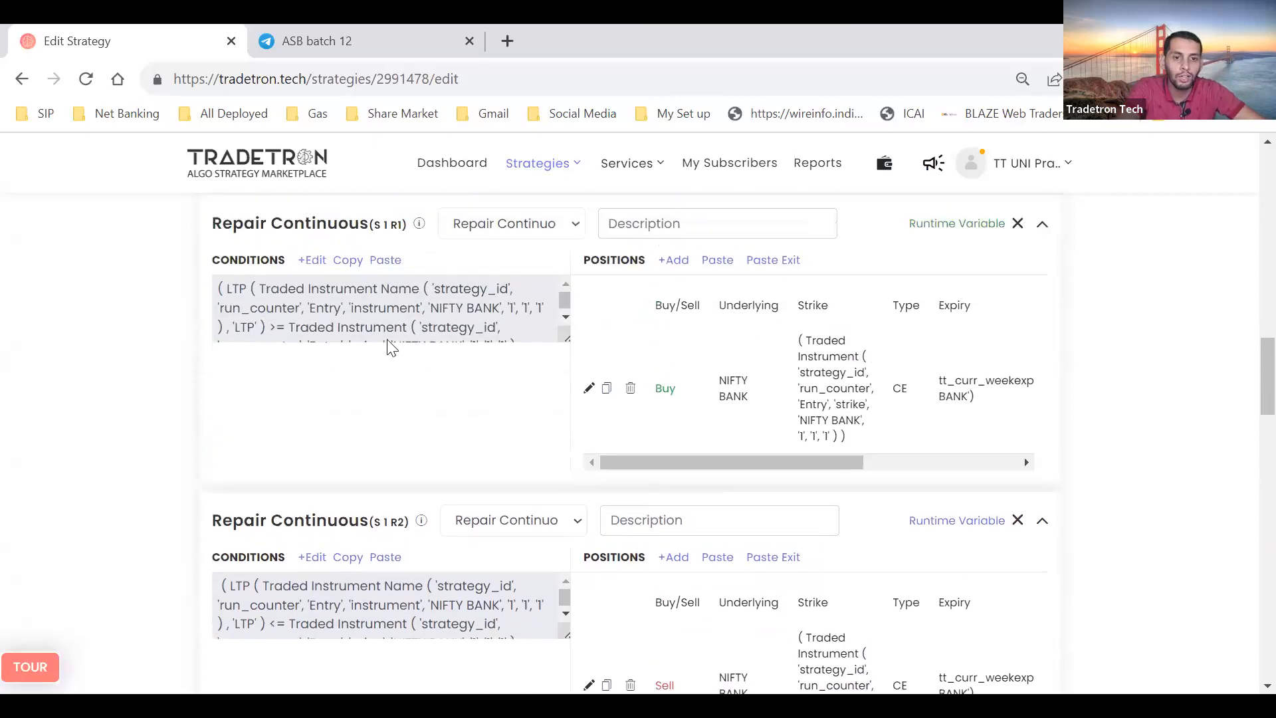
scroll(324, 367, up, 1)
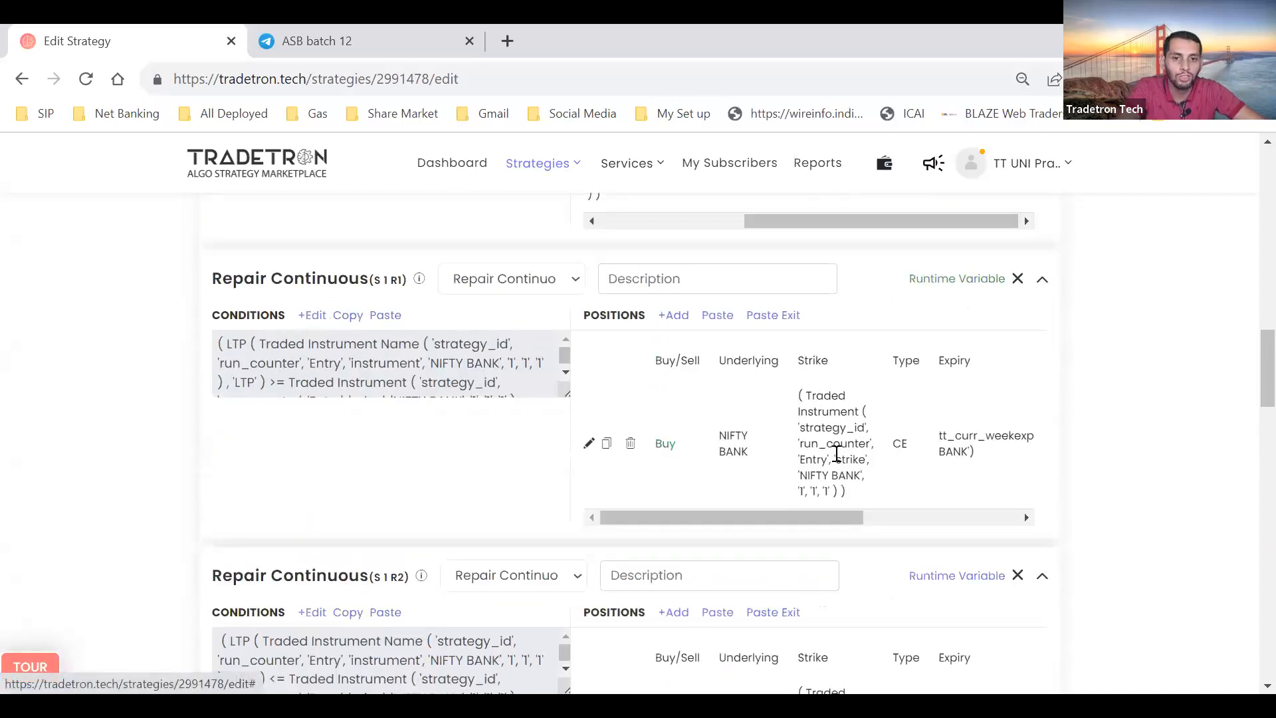
scroll(930, 492, down, 1)
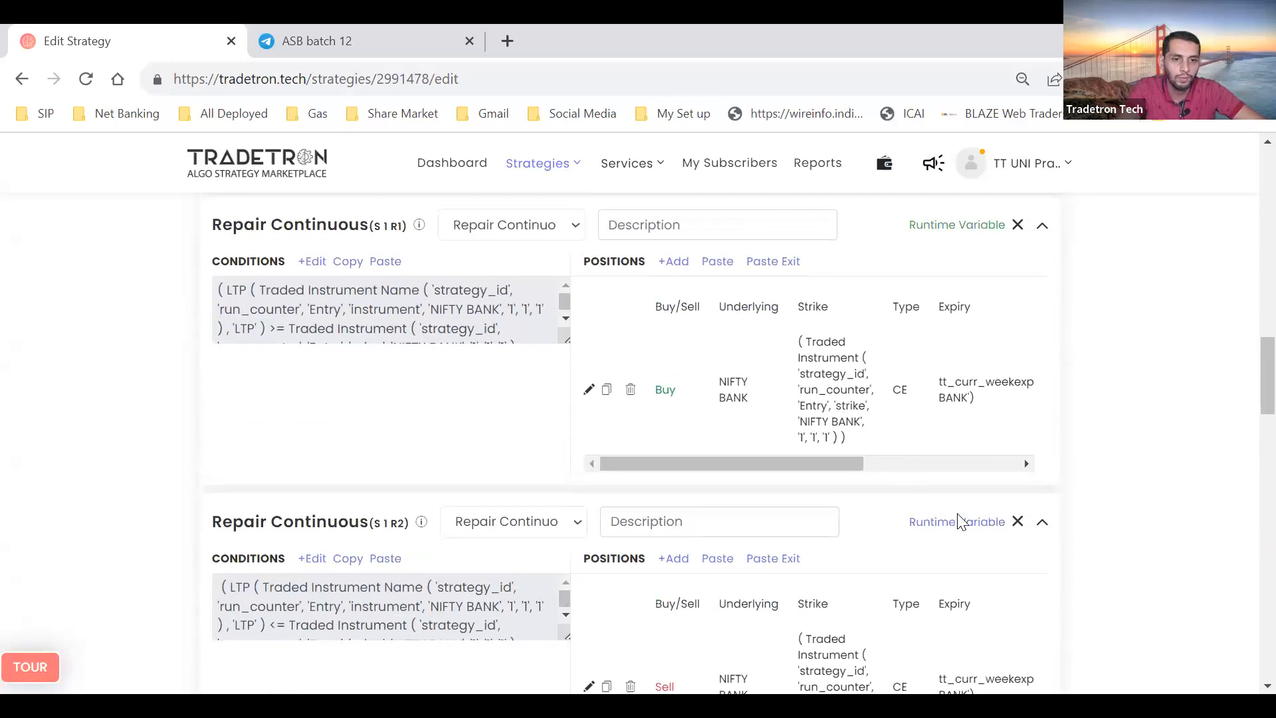
click(957, 521)
click(518, 401)
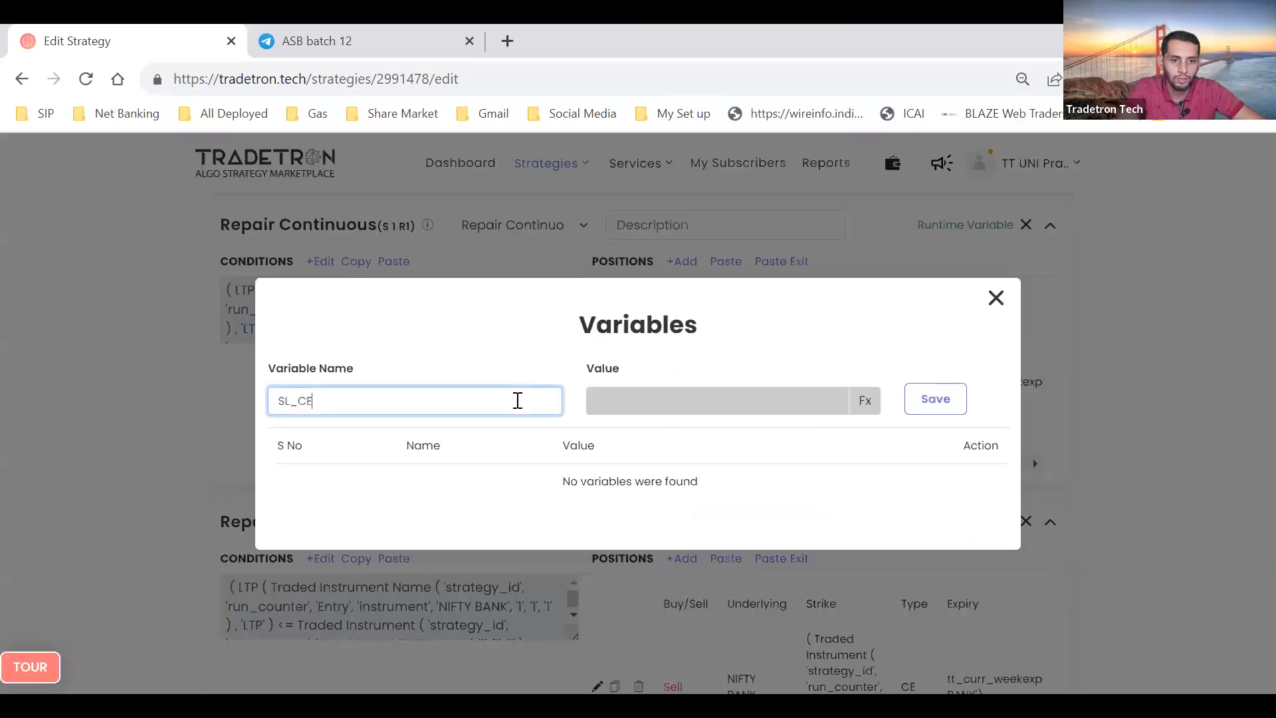
click(857, 401)
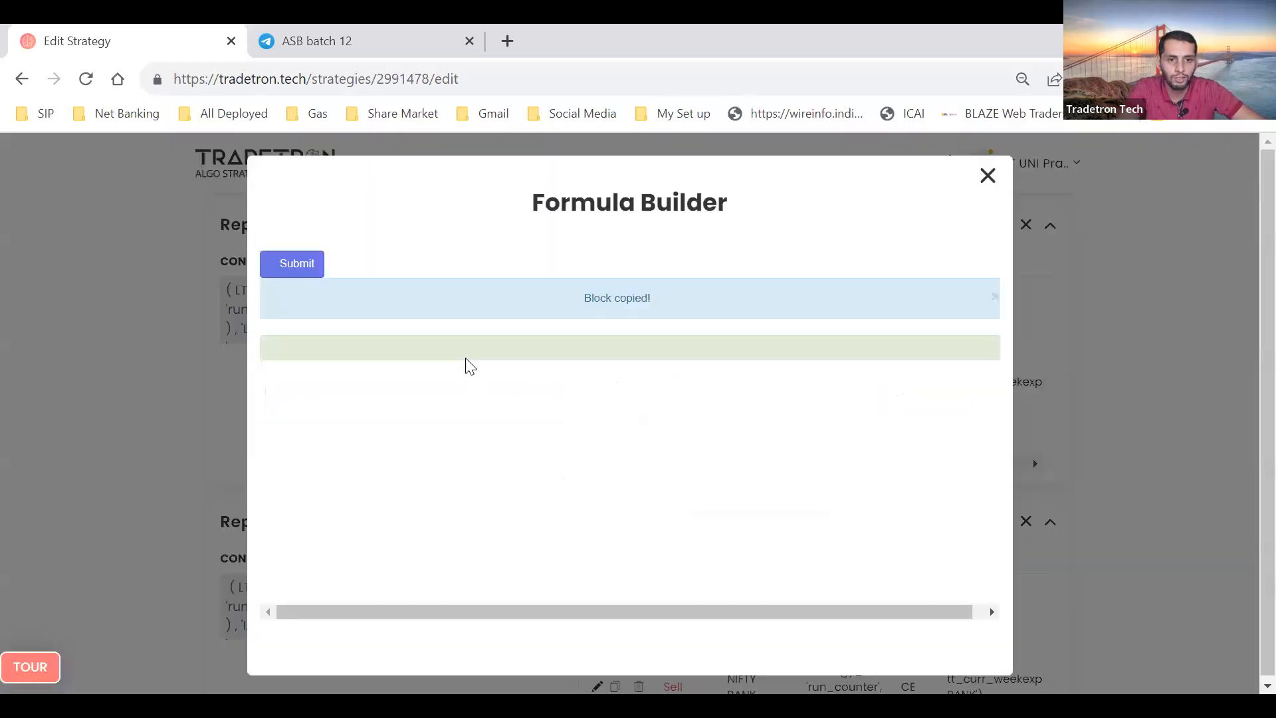
click(403, 291)
text(NUMBER)
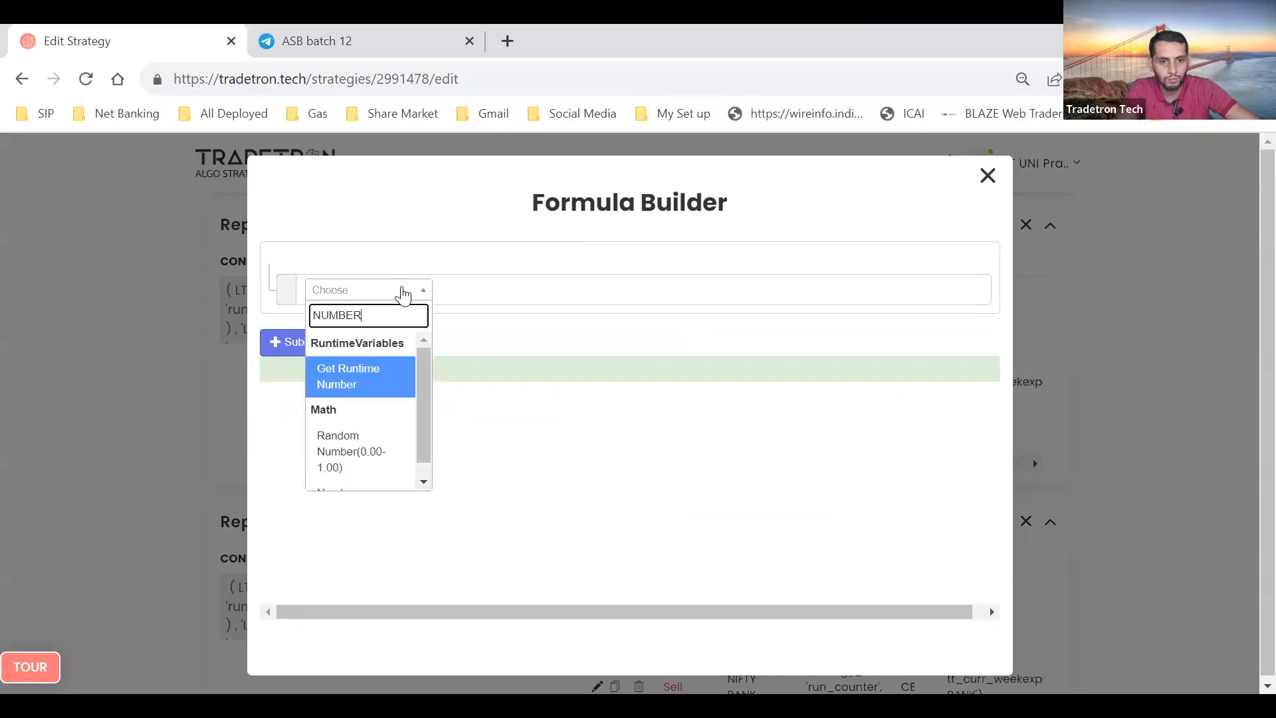
key(Down)
key(Down)
key(Return)
text(0)
key(Tab)
key(Return)
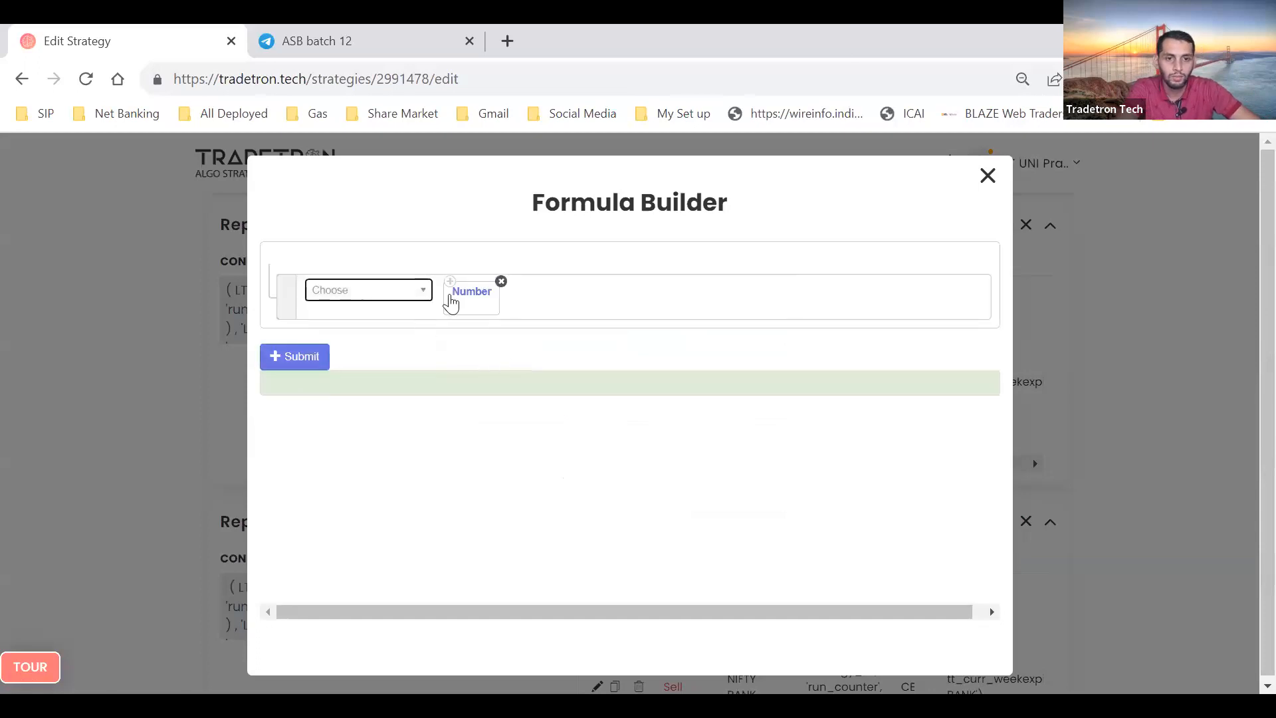
click(500, 282)
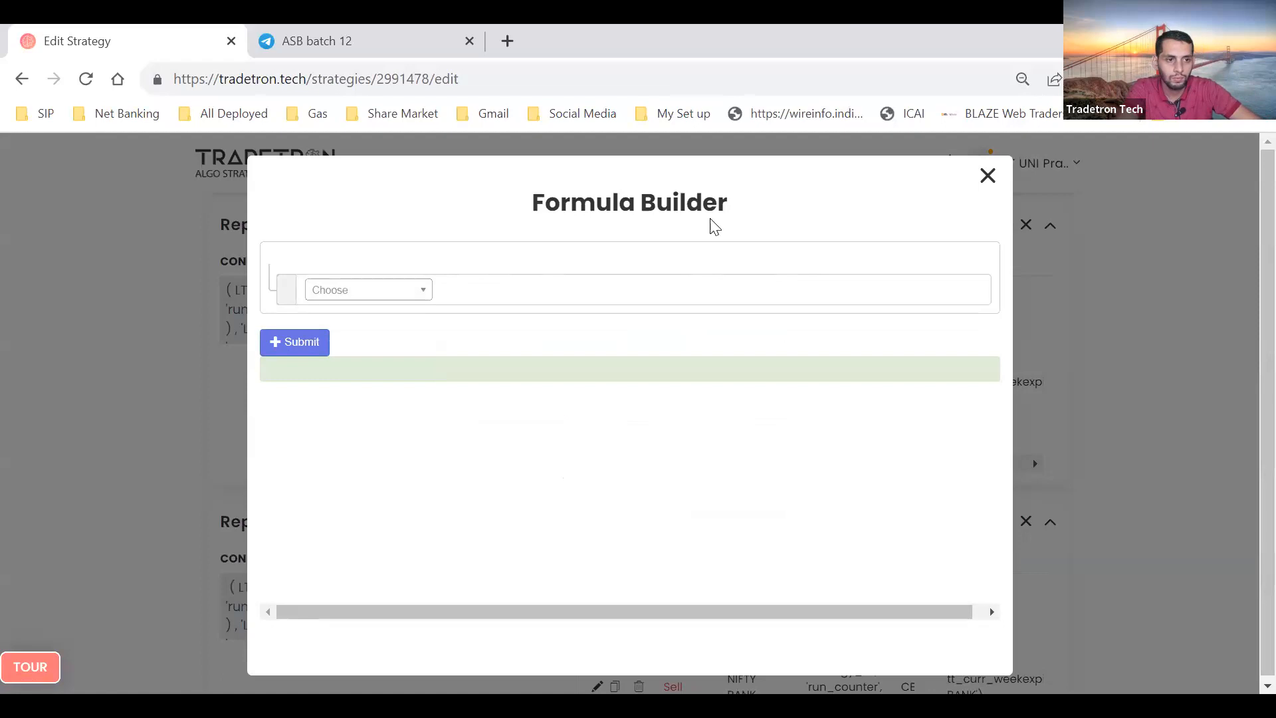
click(987, 176)
Set the SL_CE variable's value to the Number keyword with value 0, save it and close the Variables window
click(864, 400)
click(388, 290)
text(N)
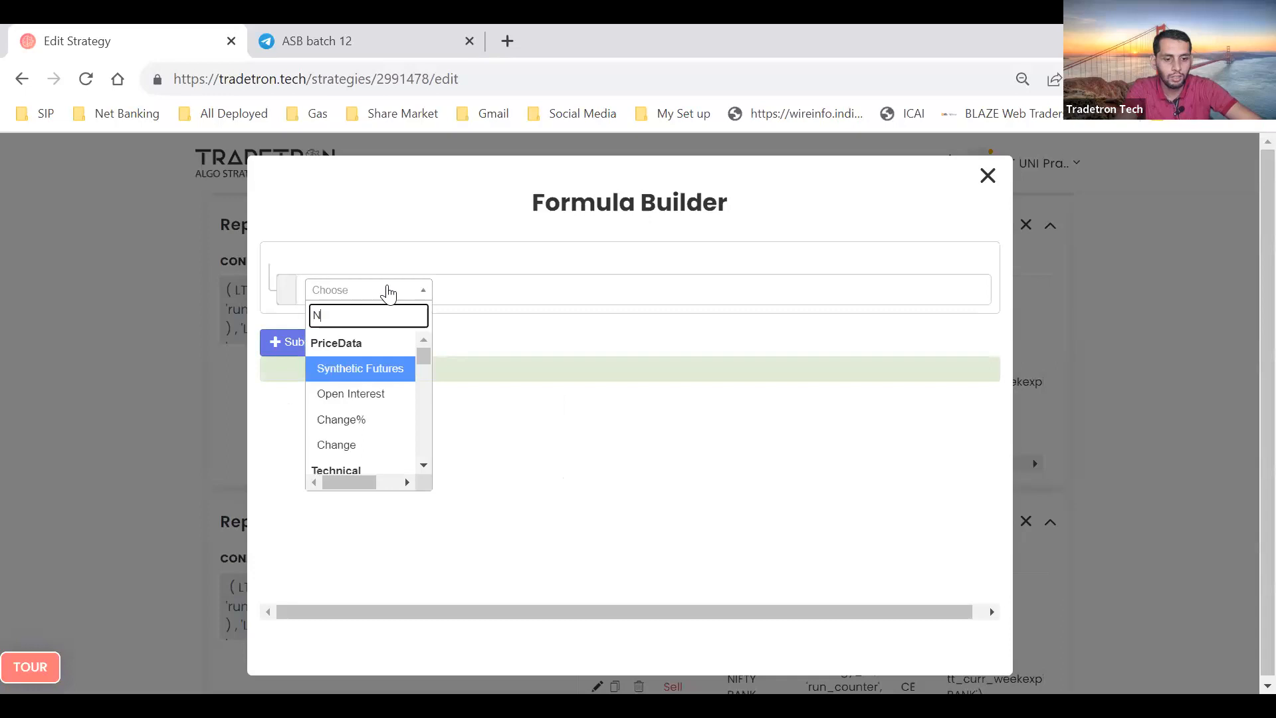
text(umber)
key(Down)
key(Down)
key(Return)
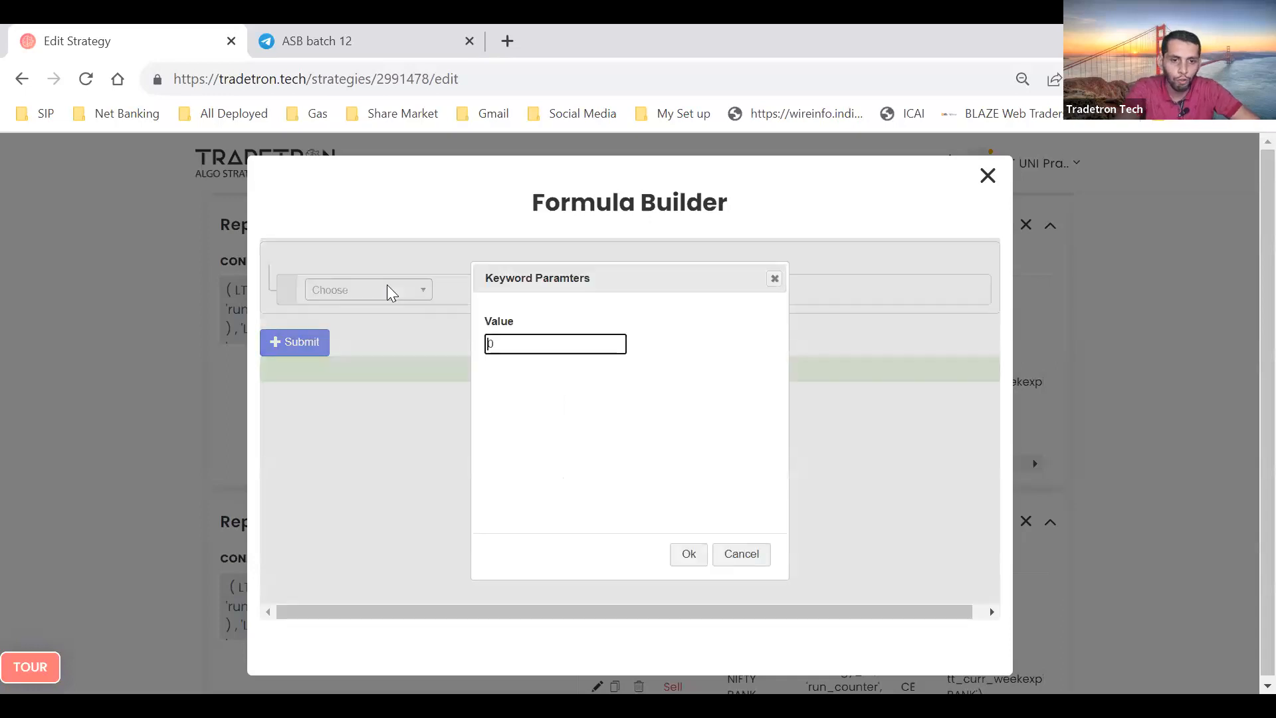
key(Return)
click(296, 357)
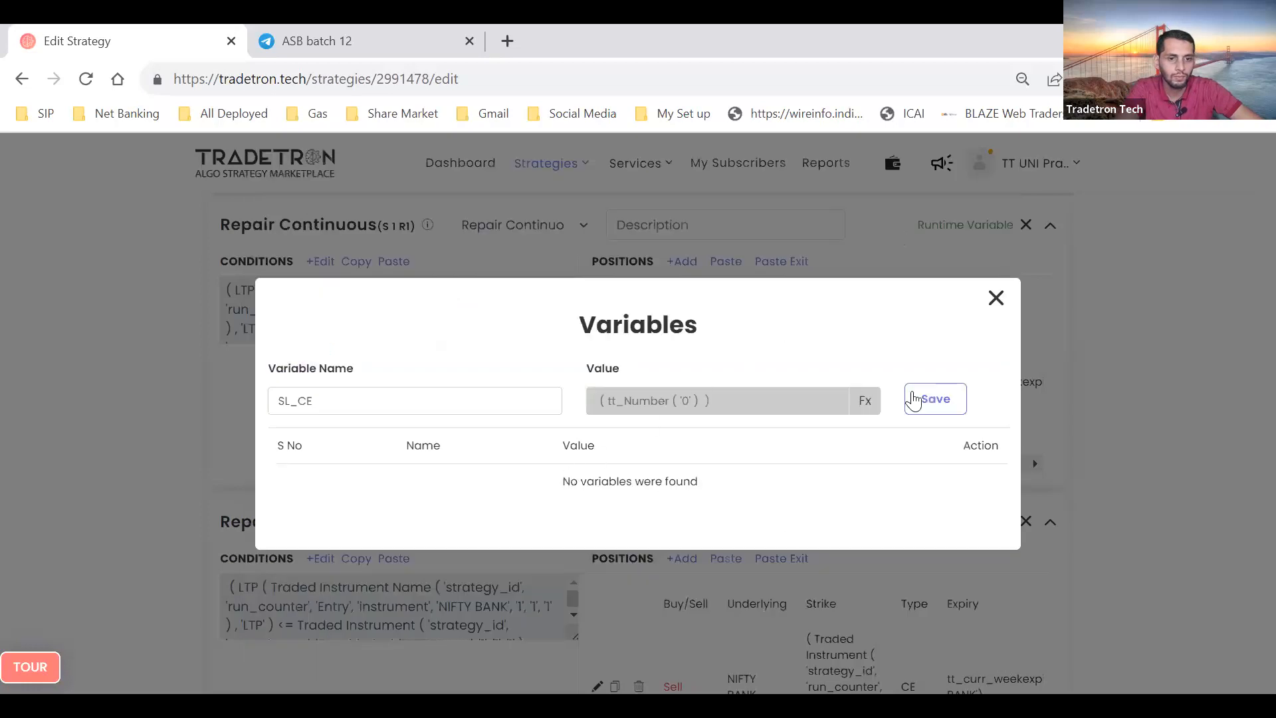
click(929, 410)
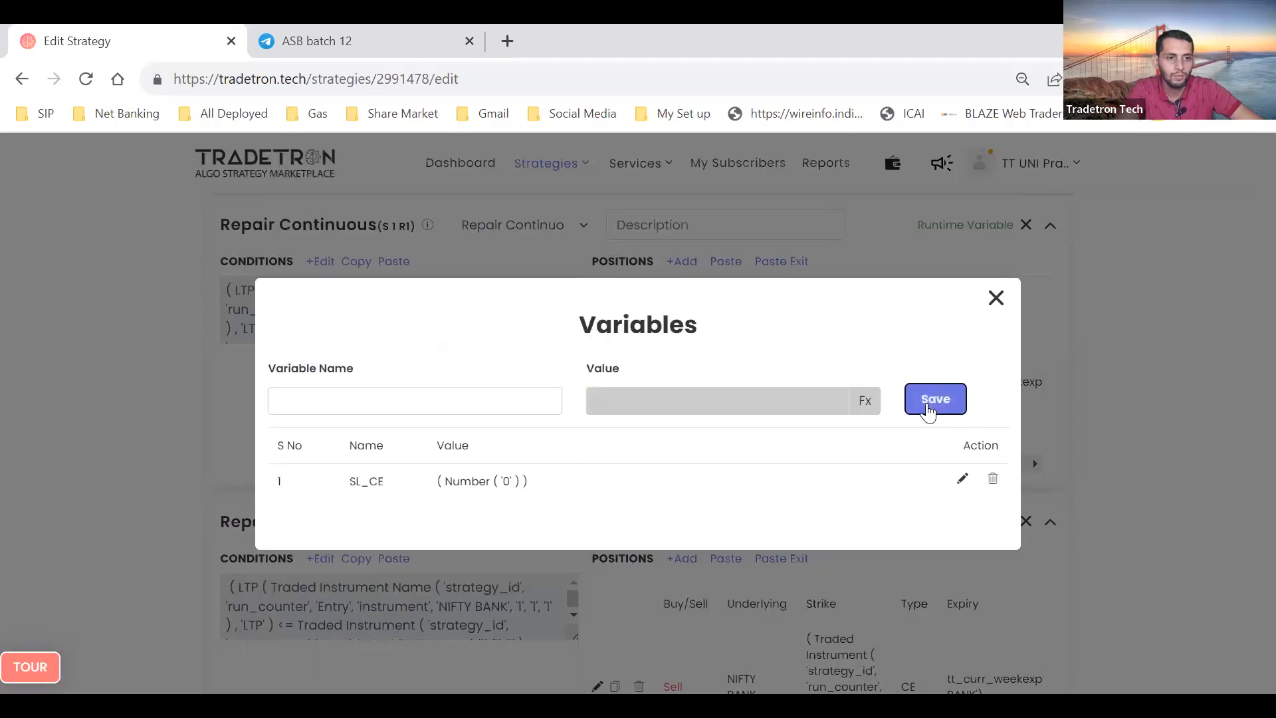
click(996, 298)
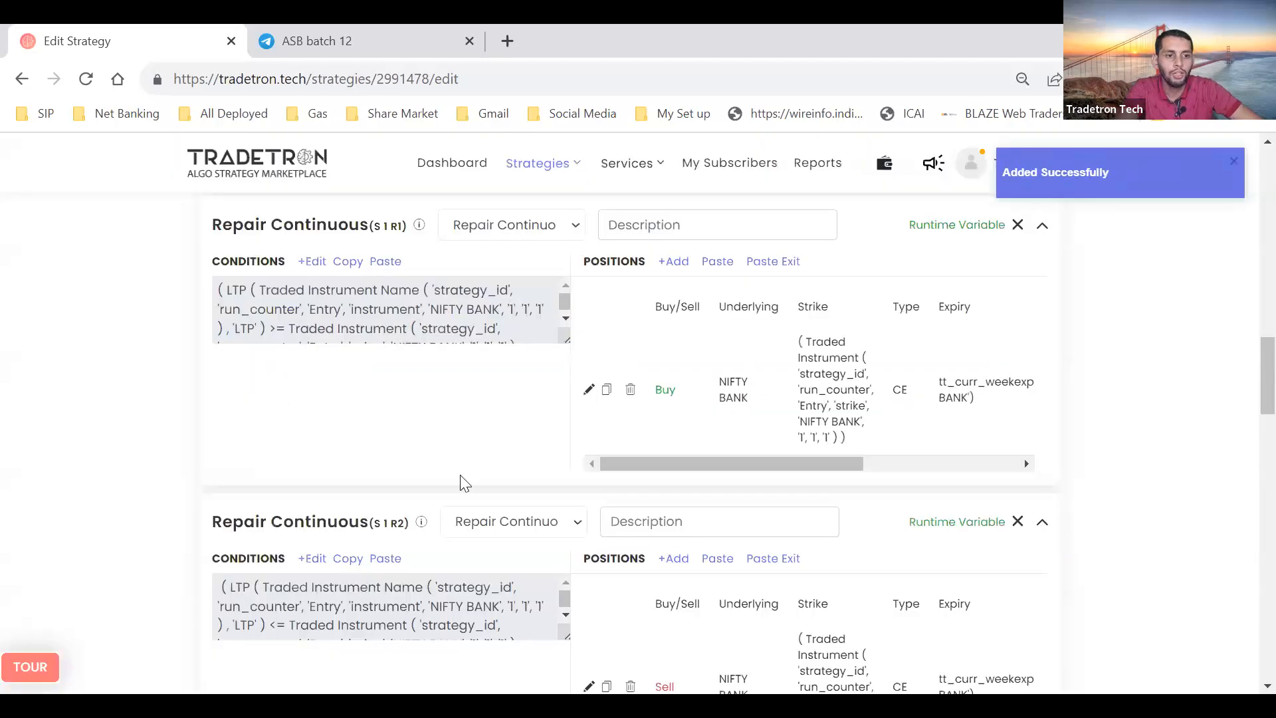
scroll(464, 483, up, 1)
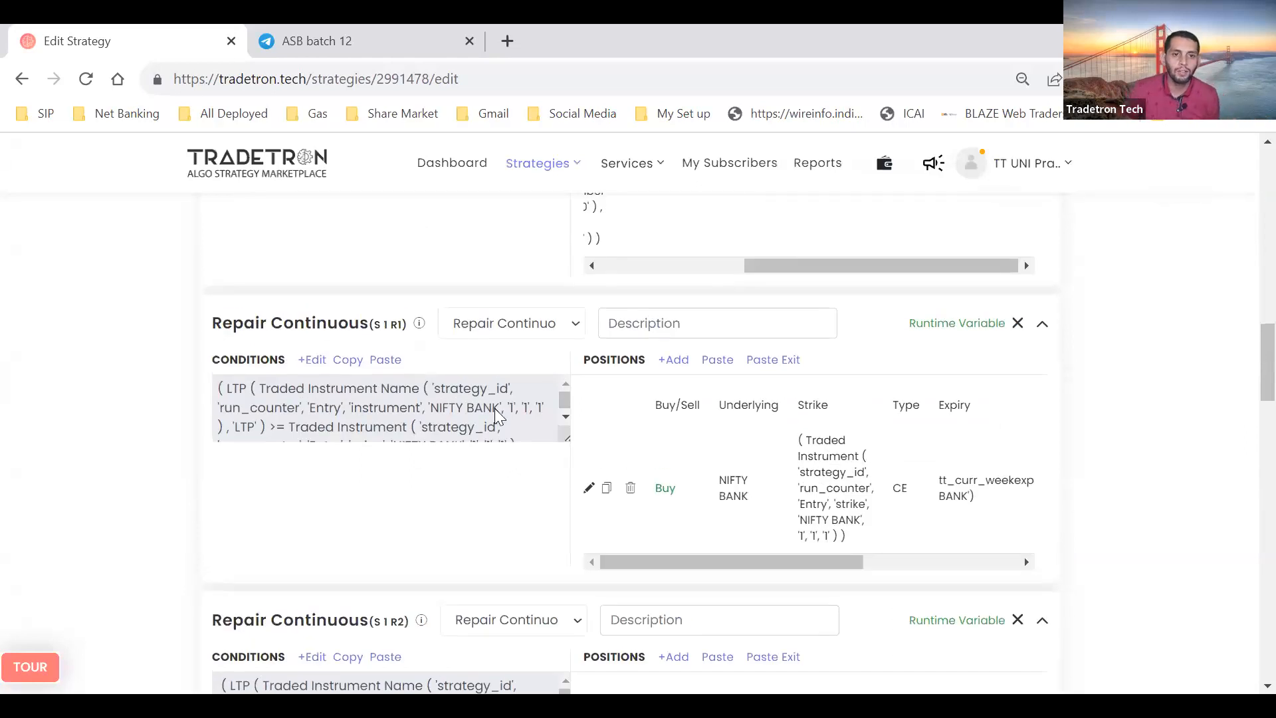
drag(376, 496, 377, 513)
drag(393, 496, 414, 500)
mouse_move(358, 543)
mouse_down()
mouse_move(366, 590)
mouse_move(393, 625)
mouse_up()
mouse_move(402, 608)
mouse_down()
mouse_move(413, 621)
mouse_move(417, 606)
mouse_up()
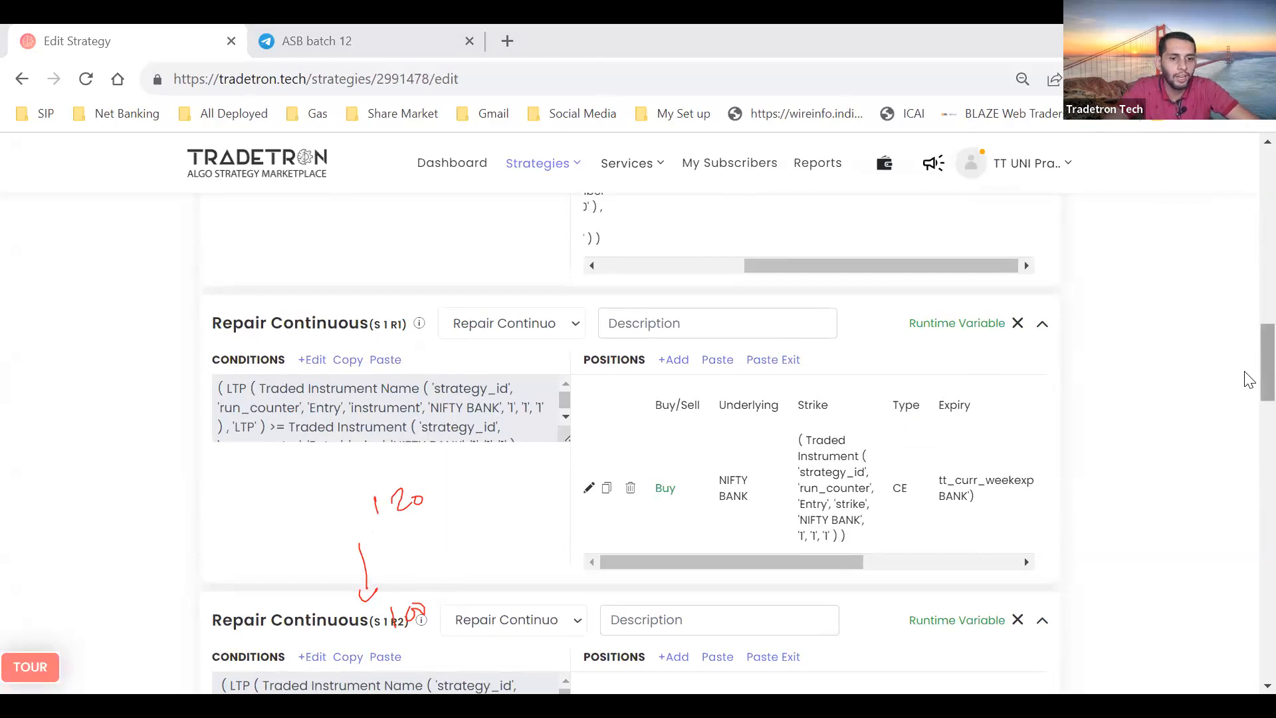
scroll(1248, 379, down, 3)
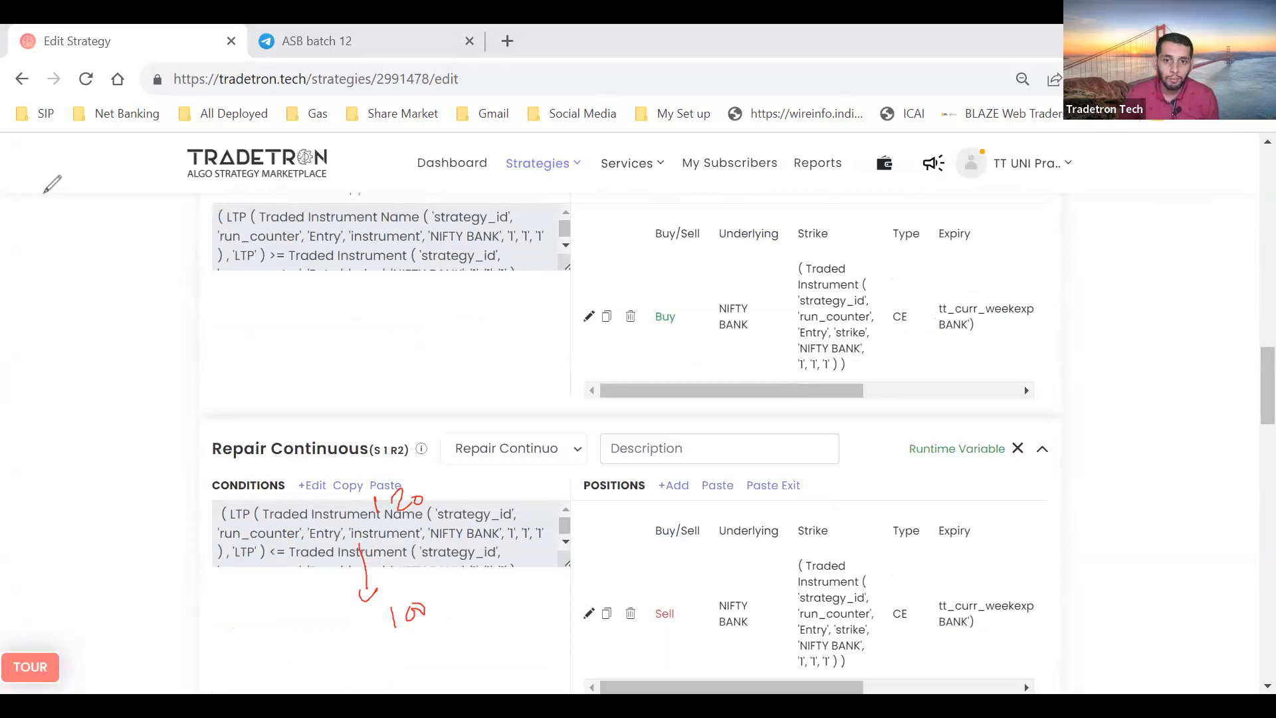
mouse_move(45, 169)
mouse_down()
mouse_move(46, 190)
mouse_move(78, 175)
mouse_up()
mouse_move(66, 156)
mouse_down()
mouse_move(41, 164)
mouse_move(66, 156)
mouse_up()
mouse_move(160, 263)
mouse_down()
mouse_move(181, 286)
mouse_move(216, 278)
mouse_up()
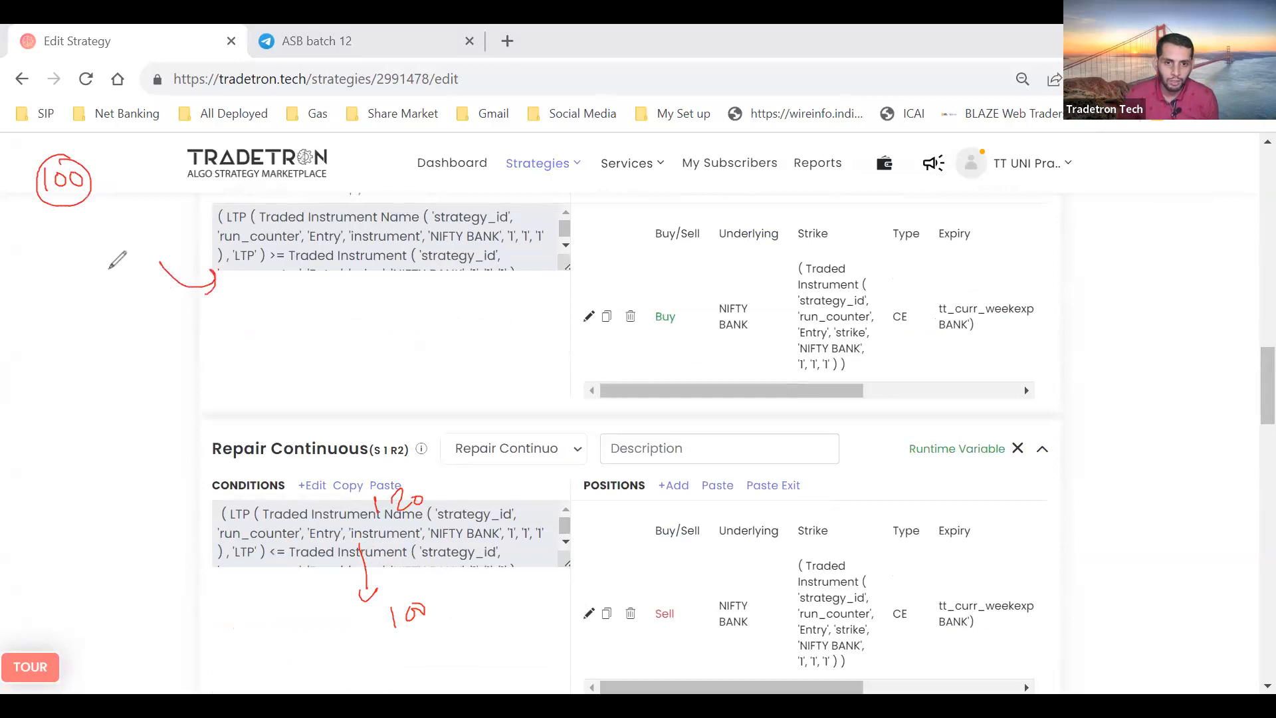
mouse_move(320, 285)
mouse_down()
mouse_move(318, 307)
mouse_move(338, 307)
mouse_up()
drag(345, 286, 332, 273)
mouse_move(713, 298)
mouse_down()
mouse_move(712, 287)
mouse_move(739, 303)
mouse_up()
drag(753, 288, 751, 291)
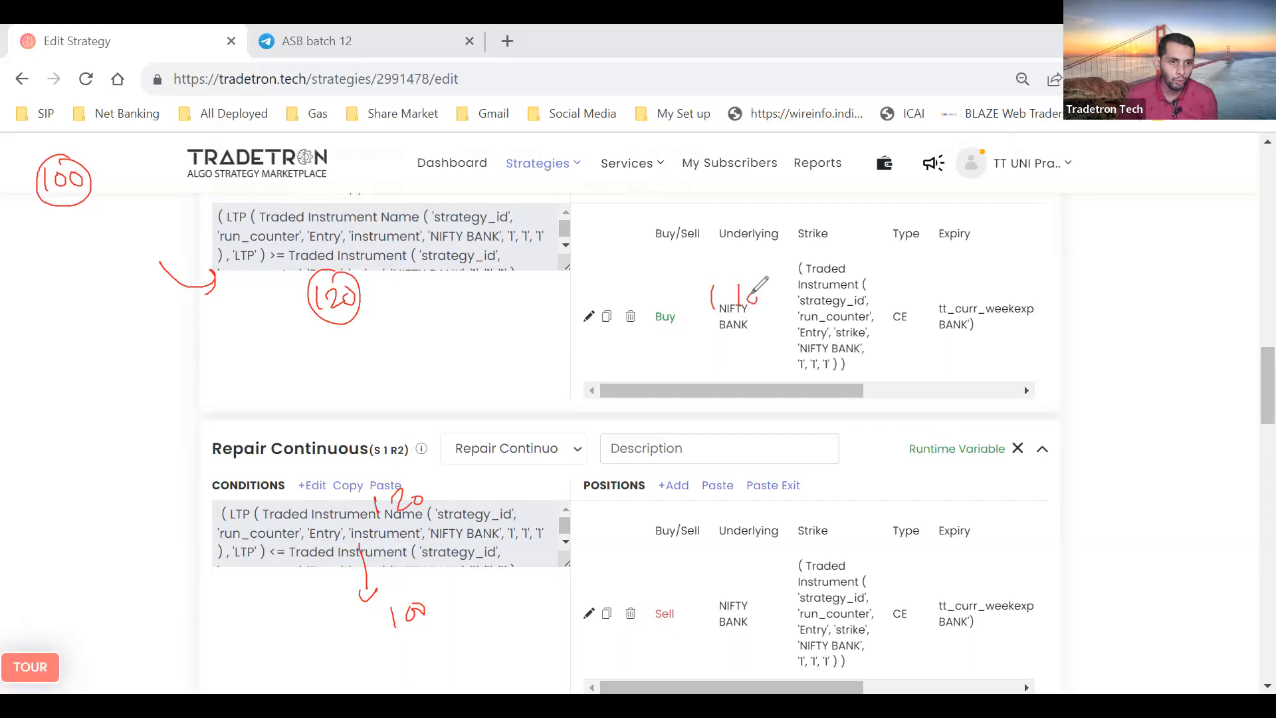
mouse_move(965, 253)
mouse_down()
mouse_move(949, 267)
mouse_move(1009, 256)
mouse_up()
drag(997, 265, 1010, 264)
drag(1022, 253, 1024, 271)
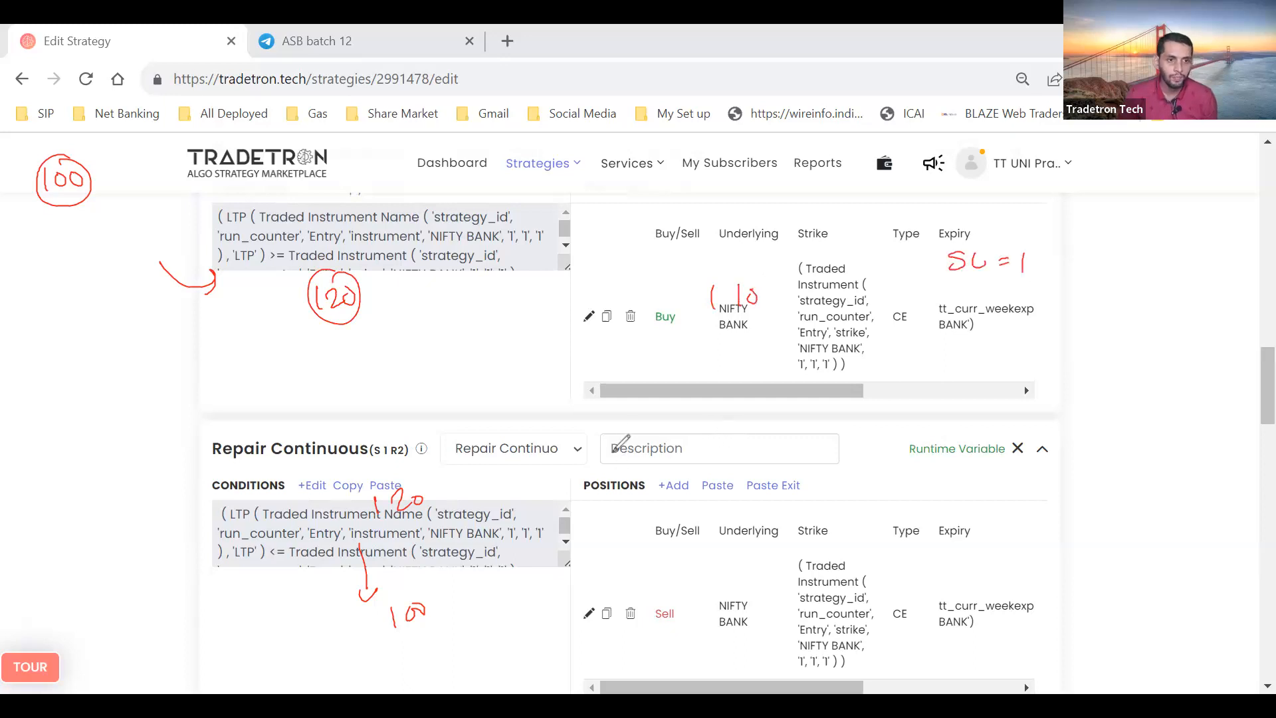
drag(452, 272, 432, 293)
mouse_move(460, 270)
mouse_down()
mouse_move(473, 290)
mouse_move(526, 285)
mouse_up()
drag(539, 274, 492, 321)
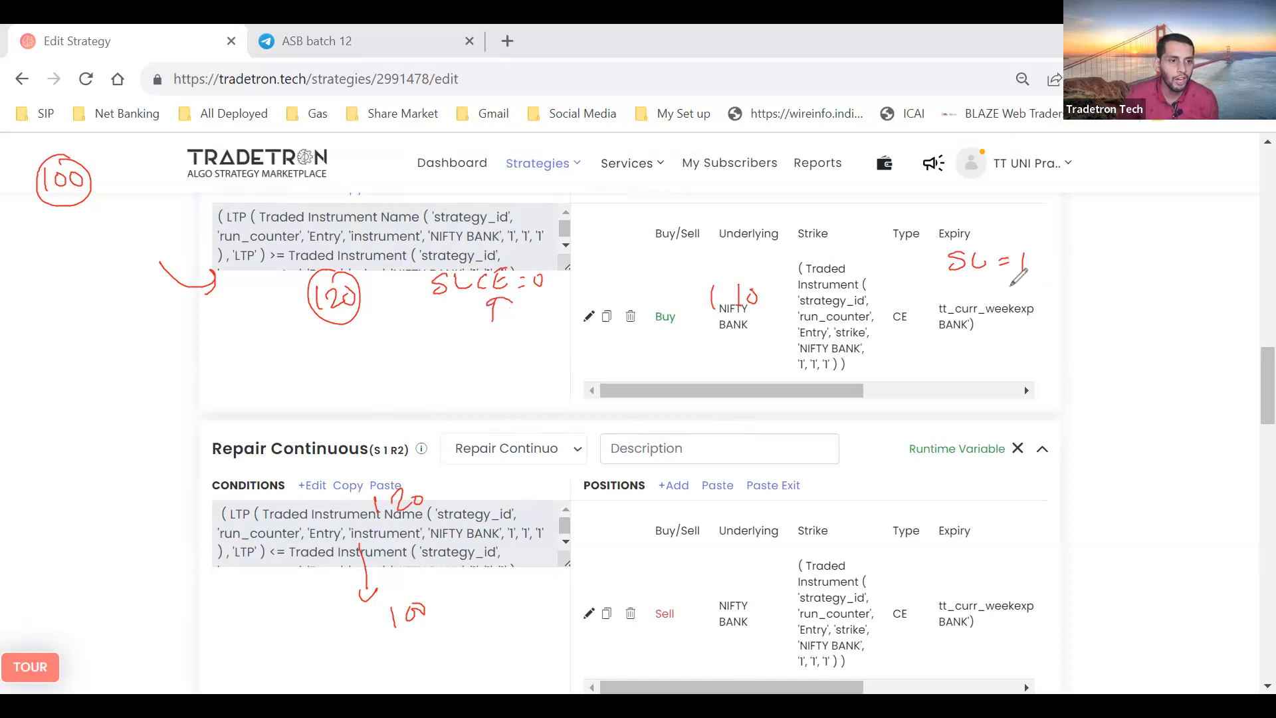
drag(983, 229, 1019, 304)
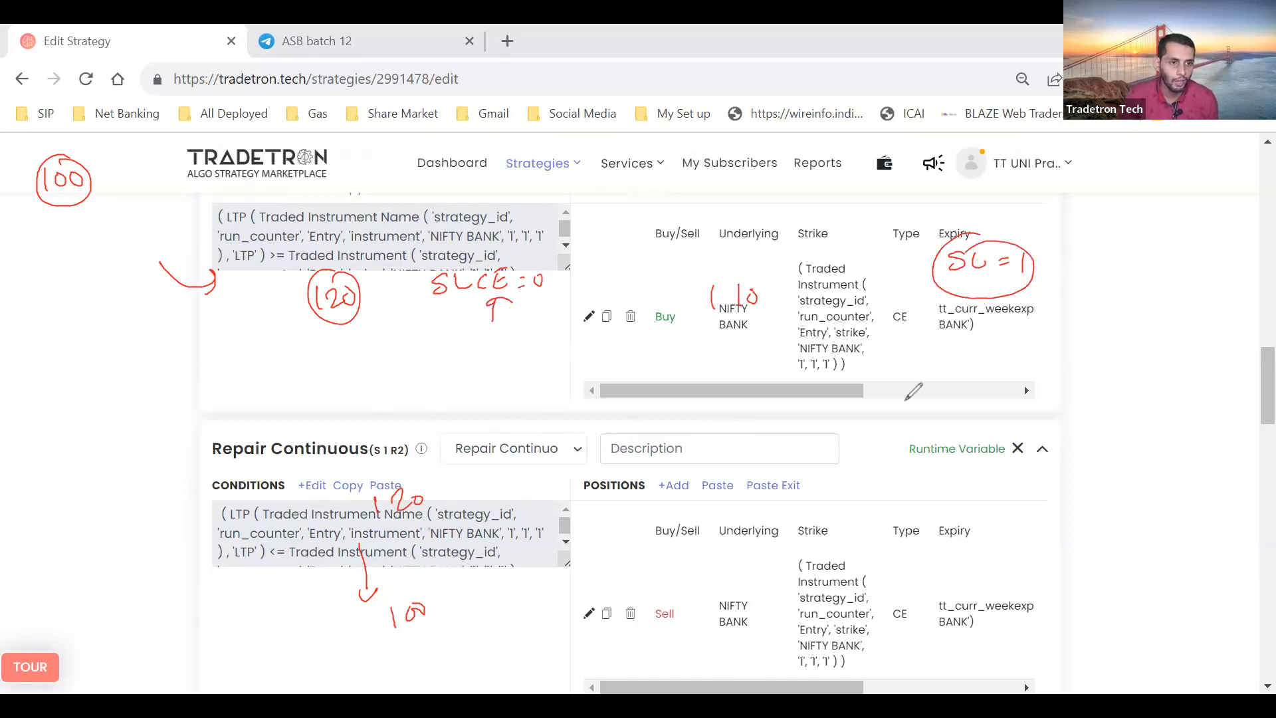
drag(969, 282, 991, 294)
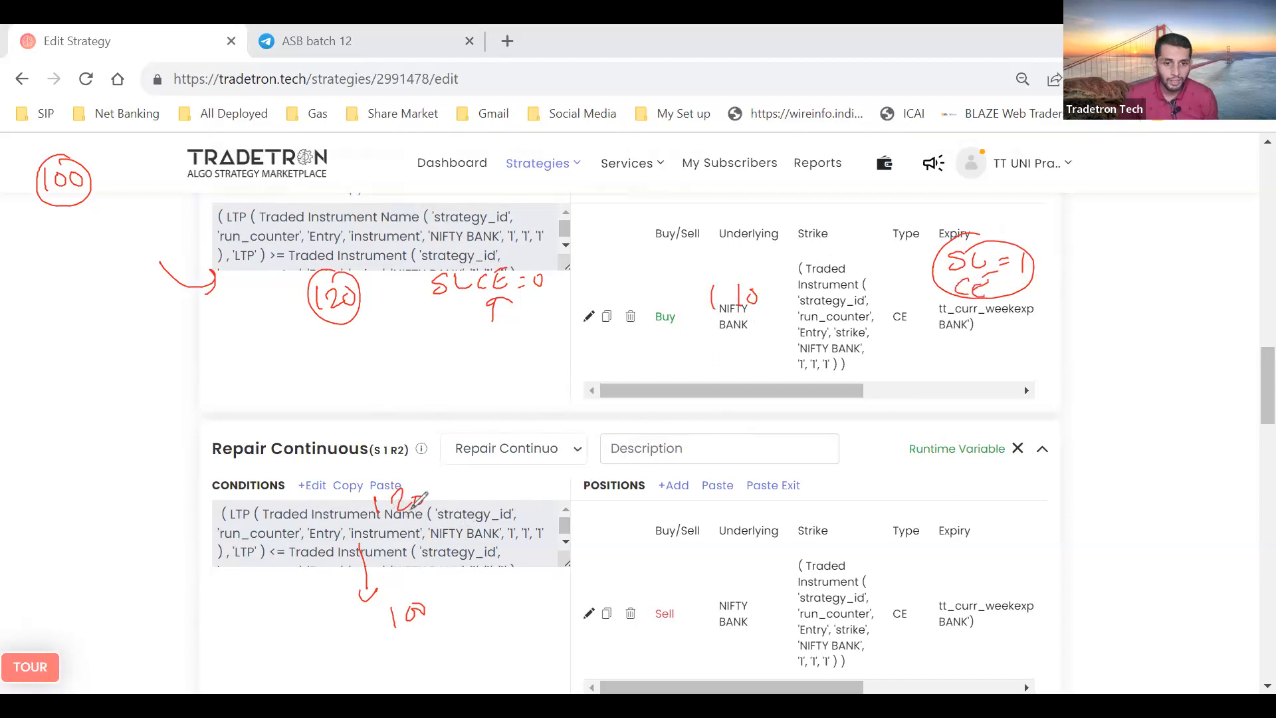
drag(458, 474, 446, 494)
mouse_move(465, 473)
mouse_down()
mouse_move(468, 493)
mouse_move(529, 488)
mouse_up()
drag(531, 476, 531, 483)
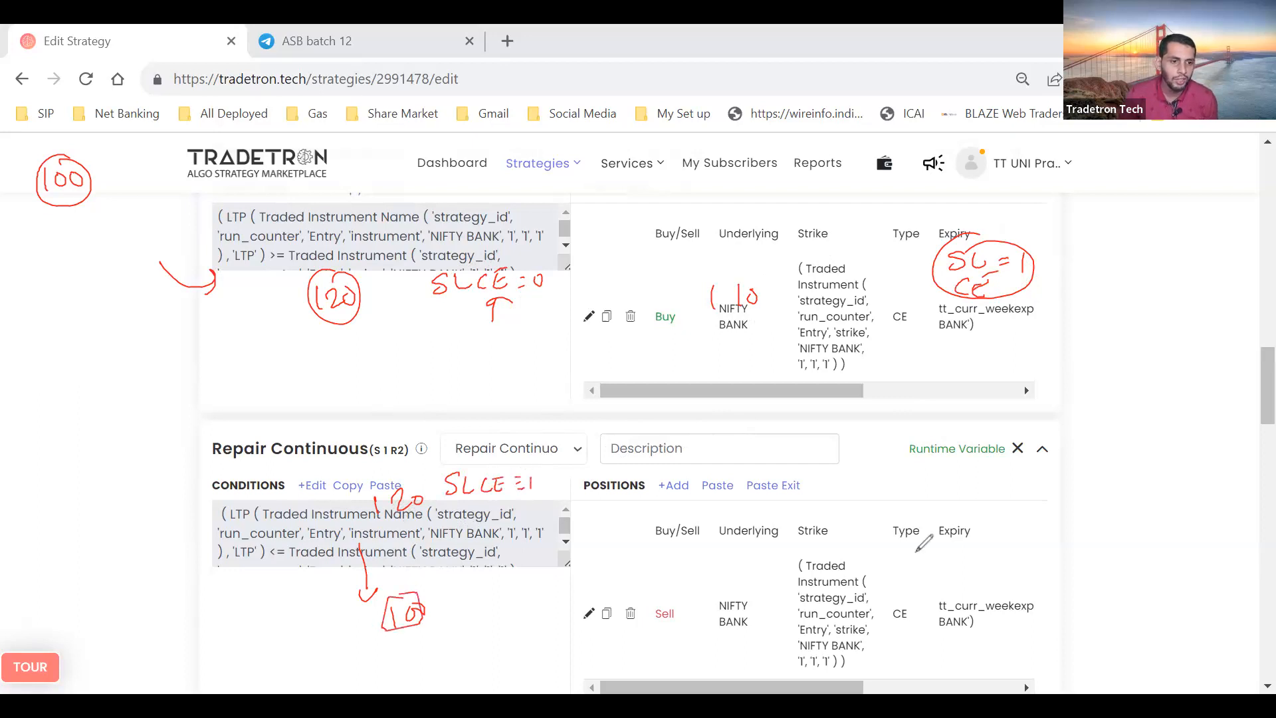
drag(967, 431, 994, 444)
drag(990, 487, 977, 500)
mouse_move(999, 486)
mouse_down()
mouse_move(1009, 499)
mouse_move(1027, 489)
mouse_up()
mouse_move(1041, 487)
mouse_down()
mouse_move(1053, 487)
mouse_move(1031, 496)
mouse_up()
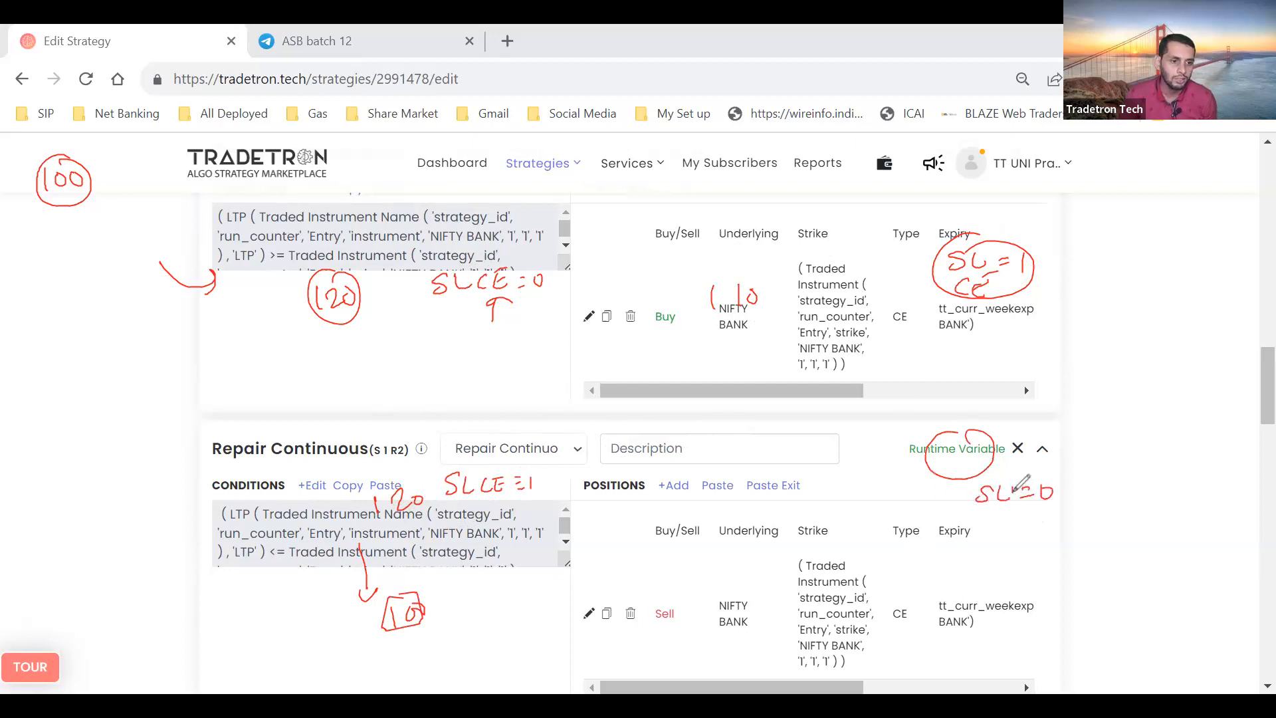
drag(988, 517, 1021, 521)
mouse_move(1010, 492)
mouse_down()
mouse_move(915, 399)
mouse_move(540, 307)
mouse_up()
mouse_move(558, 298)
mouse_down()
mouse_move(568, 314)
mouse_move(920, 291)
mouse_up()
drag(884, 280, 894, 297)
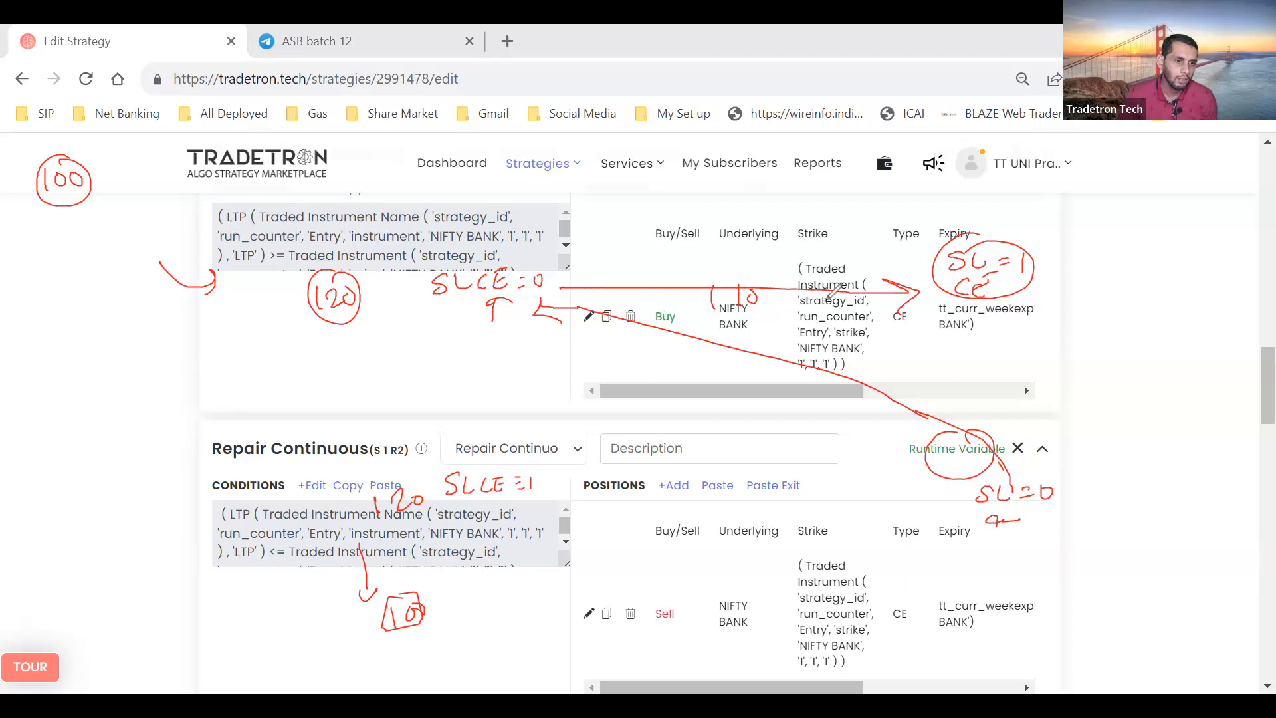
mouse_move(1003, 241)
mouse_down()
mouse_move(955, 283)
mouse_move(540, 431)
mouse_move(480, 467)
mouse_move(914, 485)
mouse_move(887, 496)
mouse_up()
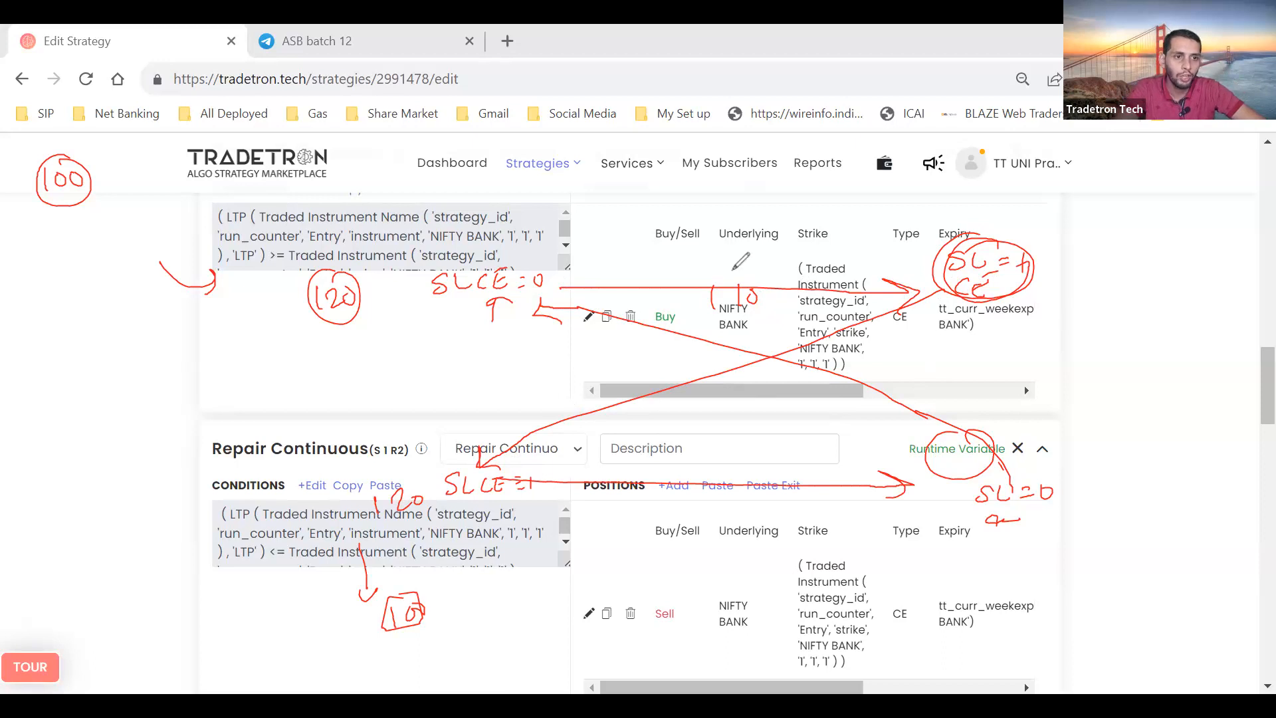
click(592, 582)
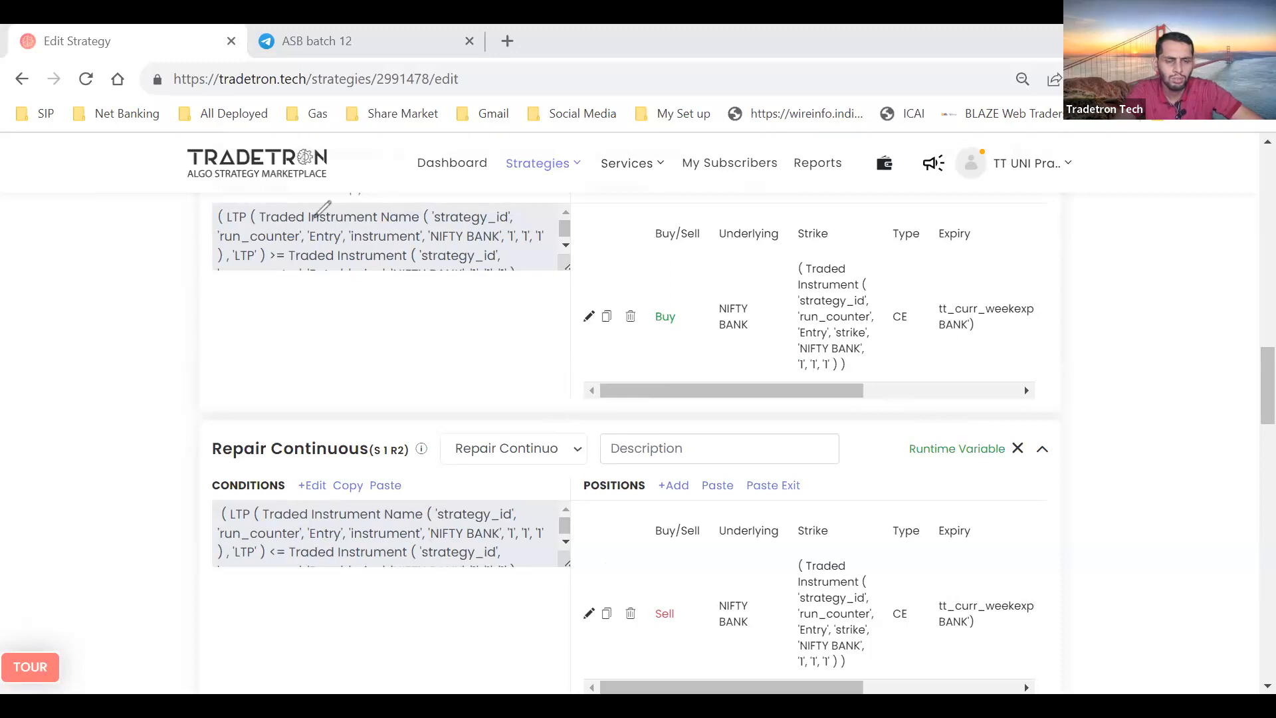
Review the sold CE and PE entry legs and the stop-loss conditions of the first Repair Continuous set without changing them
scroll(372, 323, up, 6)
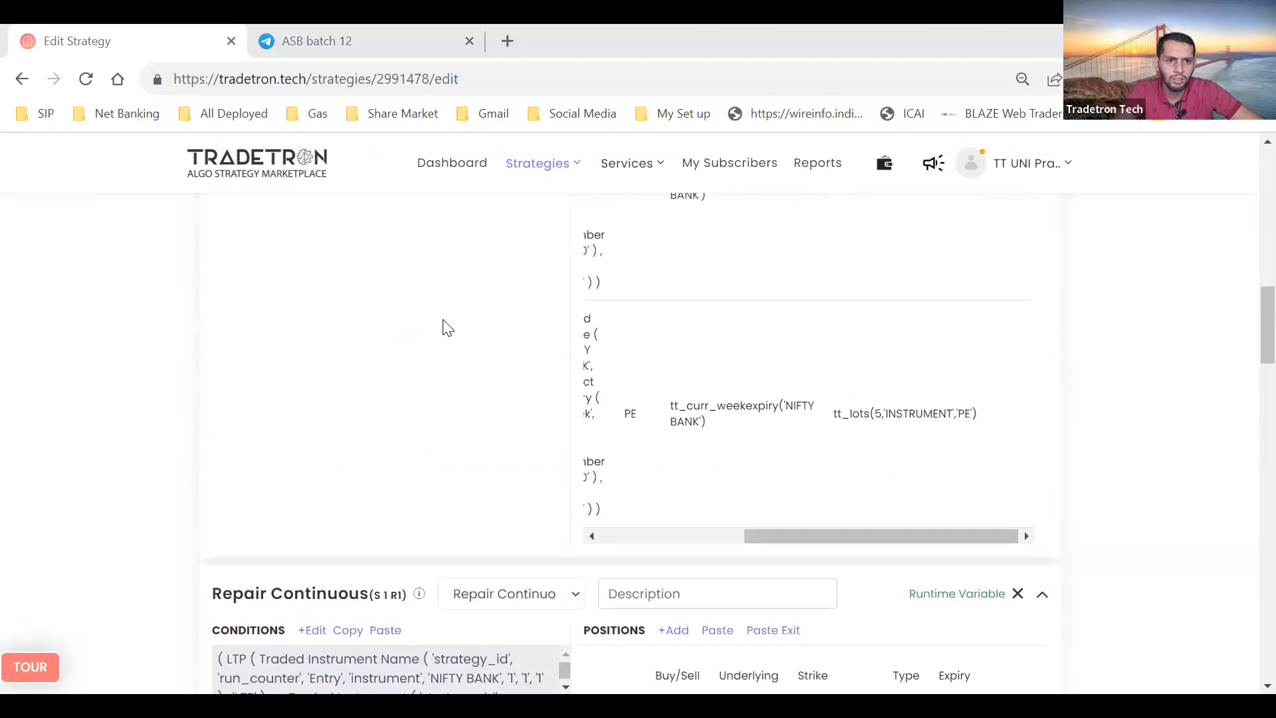
scroll(701, 398, left, 3)
scroll(515, 432, down, 4)
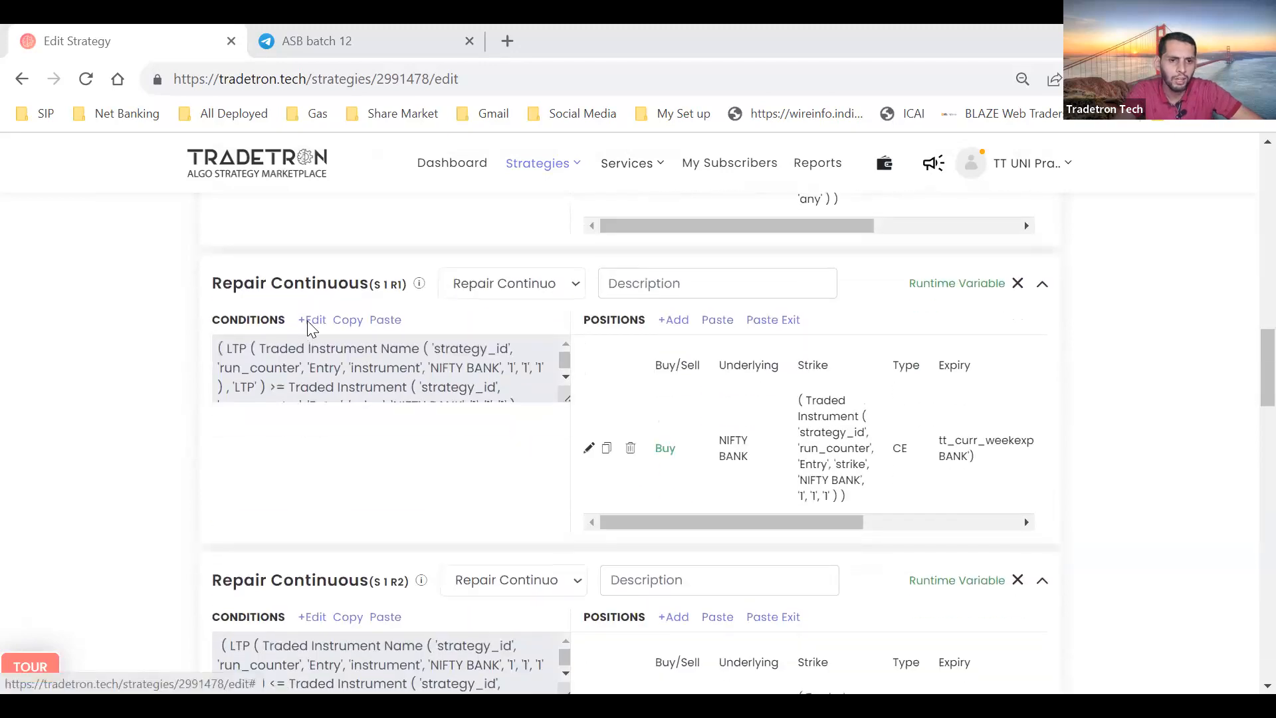
click(309, 320)
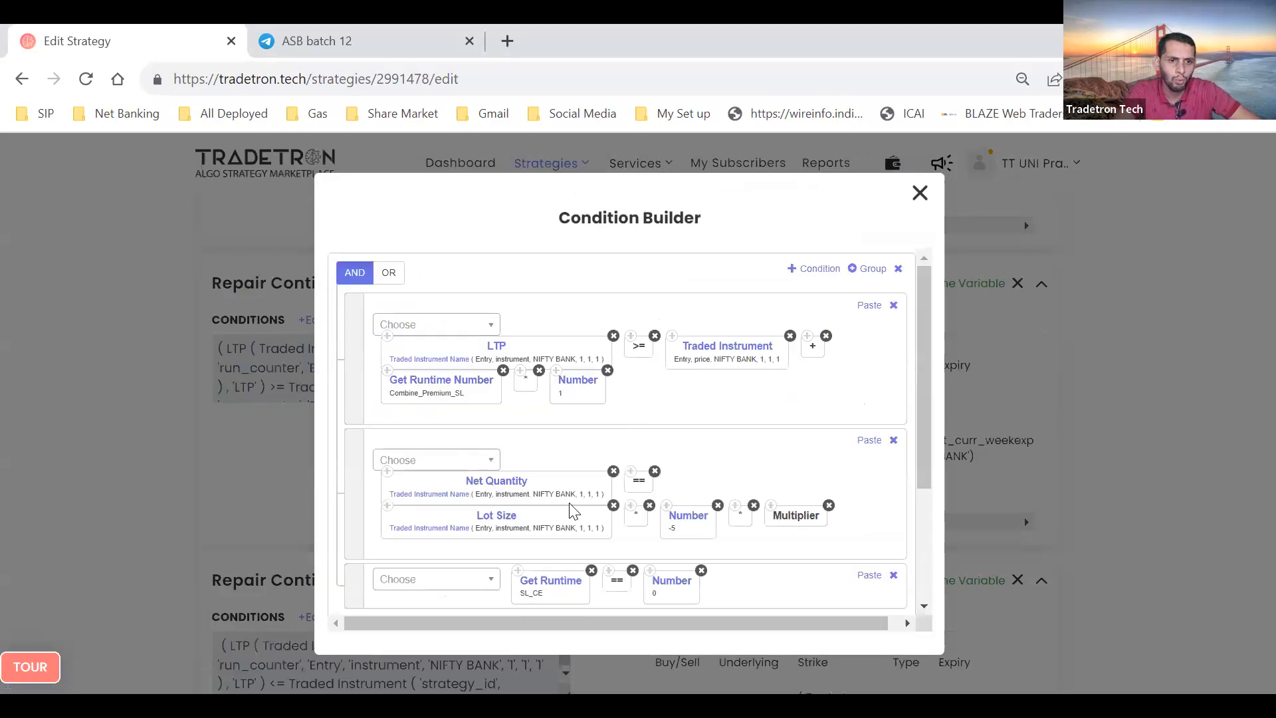
scroll(654, 492, down, 2)
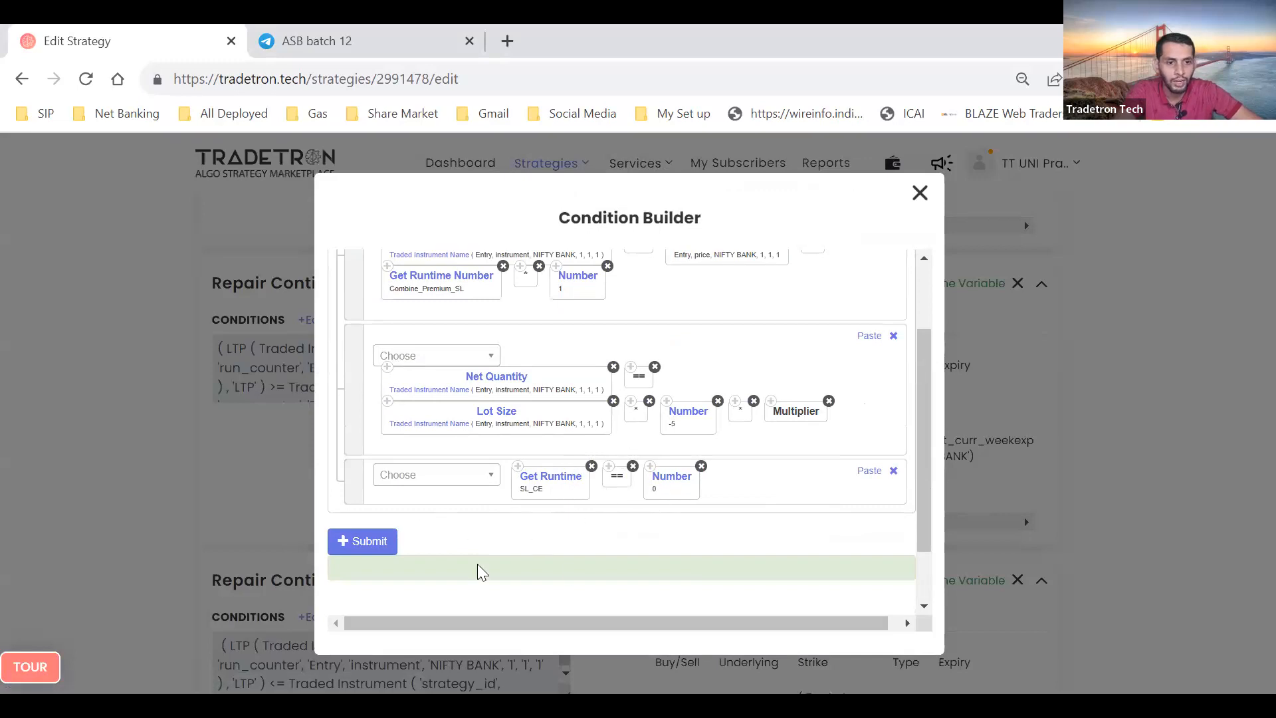
click(920, 194)
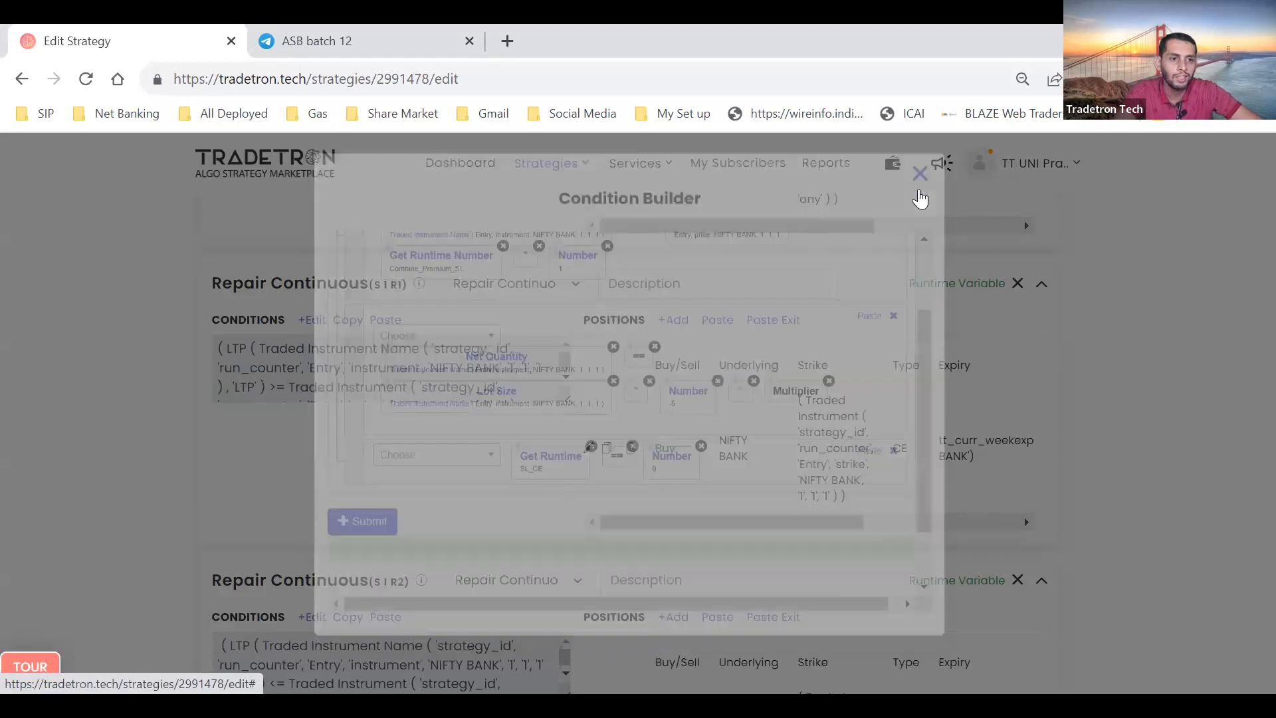
scroll(920, 197, up, 4)
scroll(779, 478, up, 1)
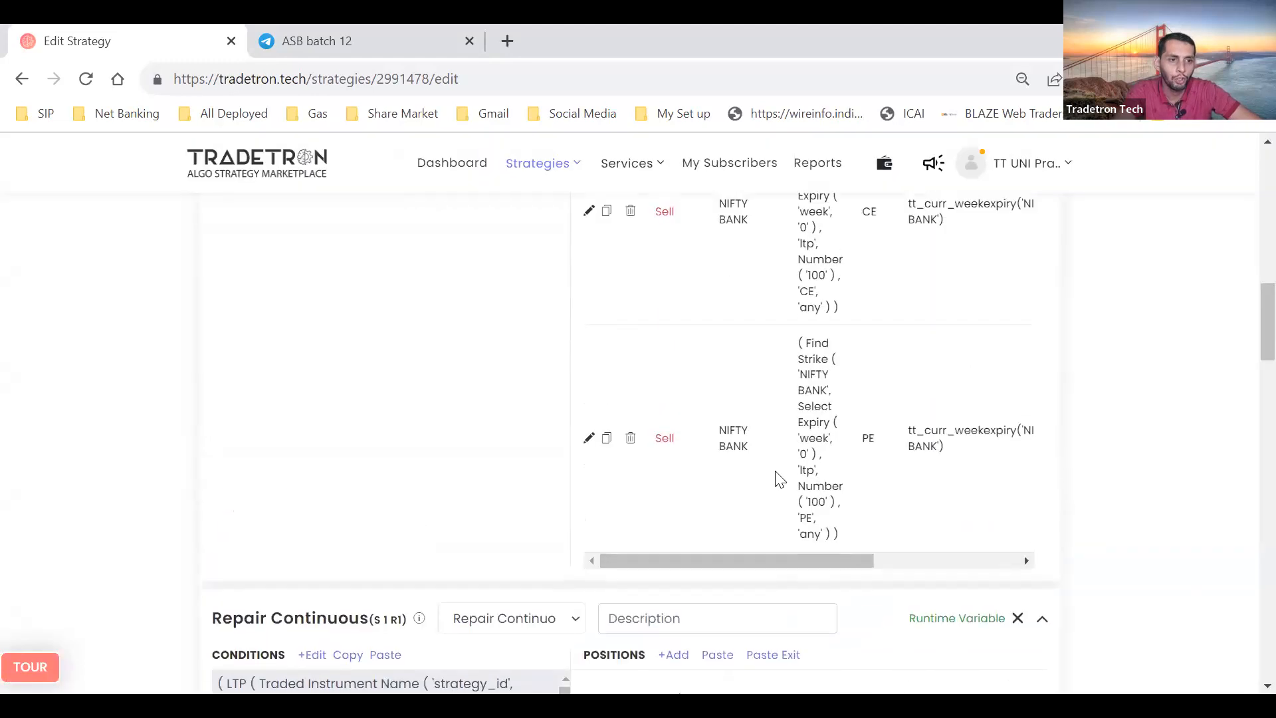
scroll(734, 497, down, 4)
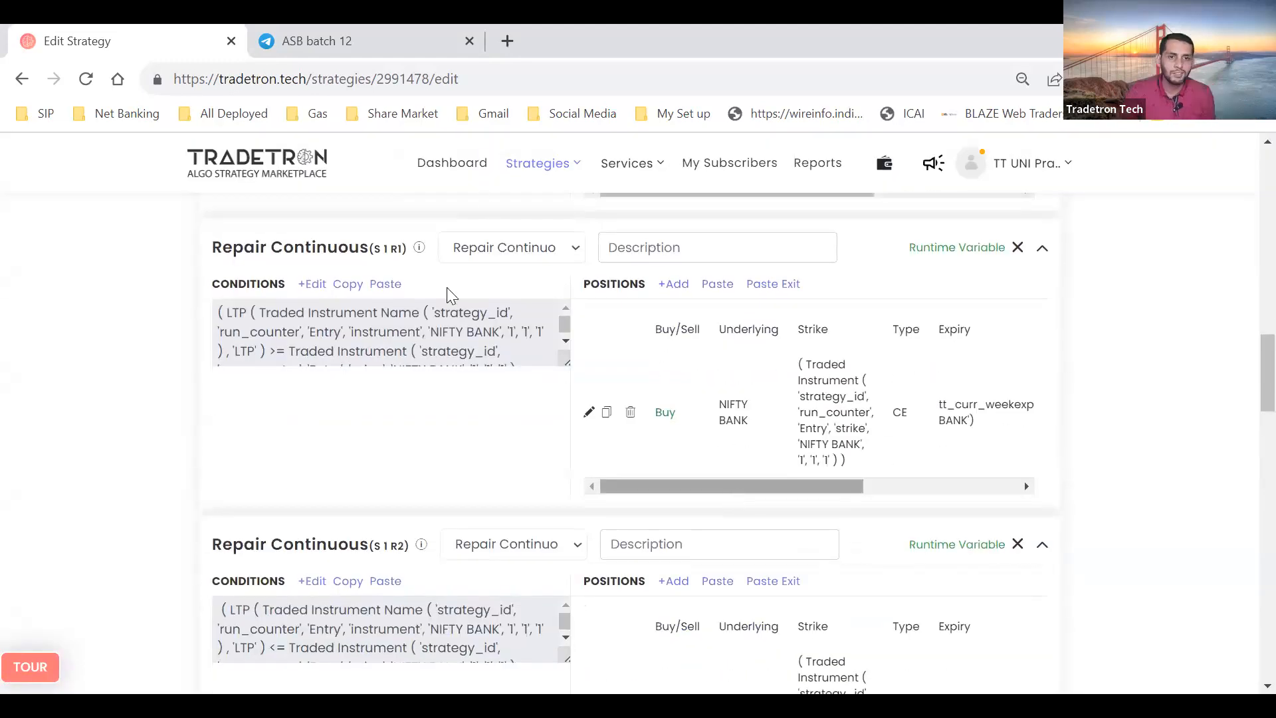
Review the first Repair Continuous set's remaining conditions through the SL_CE check, along with the CE positions of both sets
scroll(382, 334, down, 2)
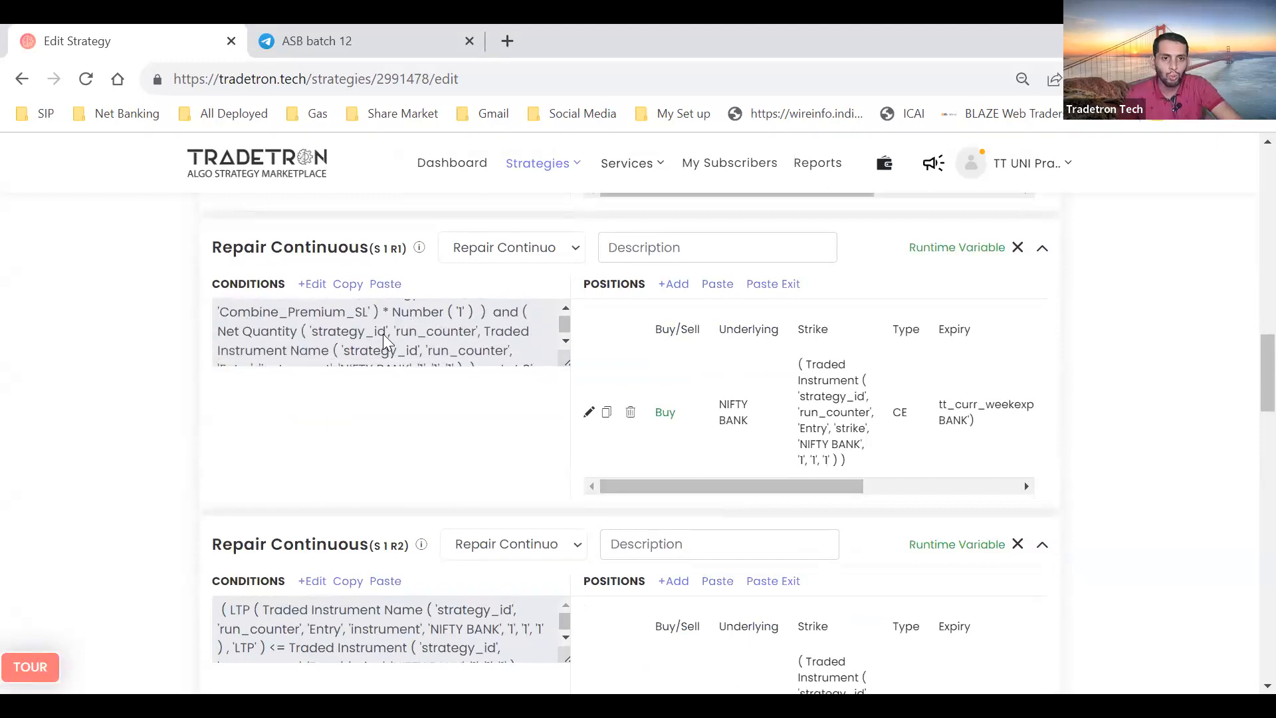
scroll(383, 334, down, 2)
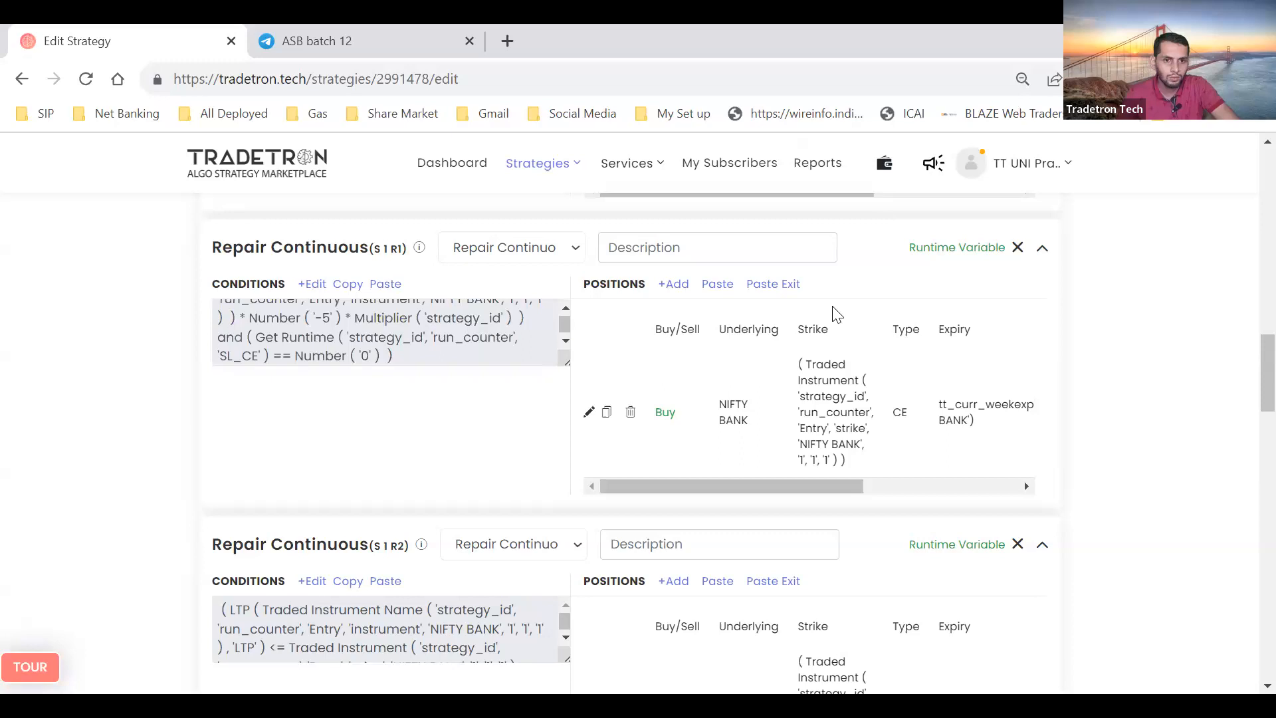
scroll(836, 314, down, 1)
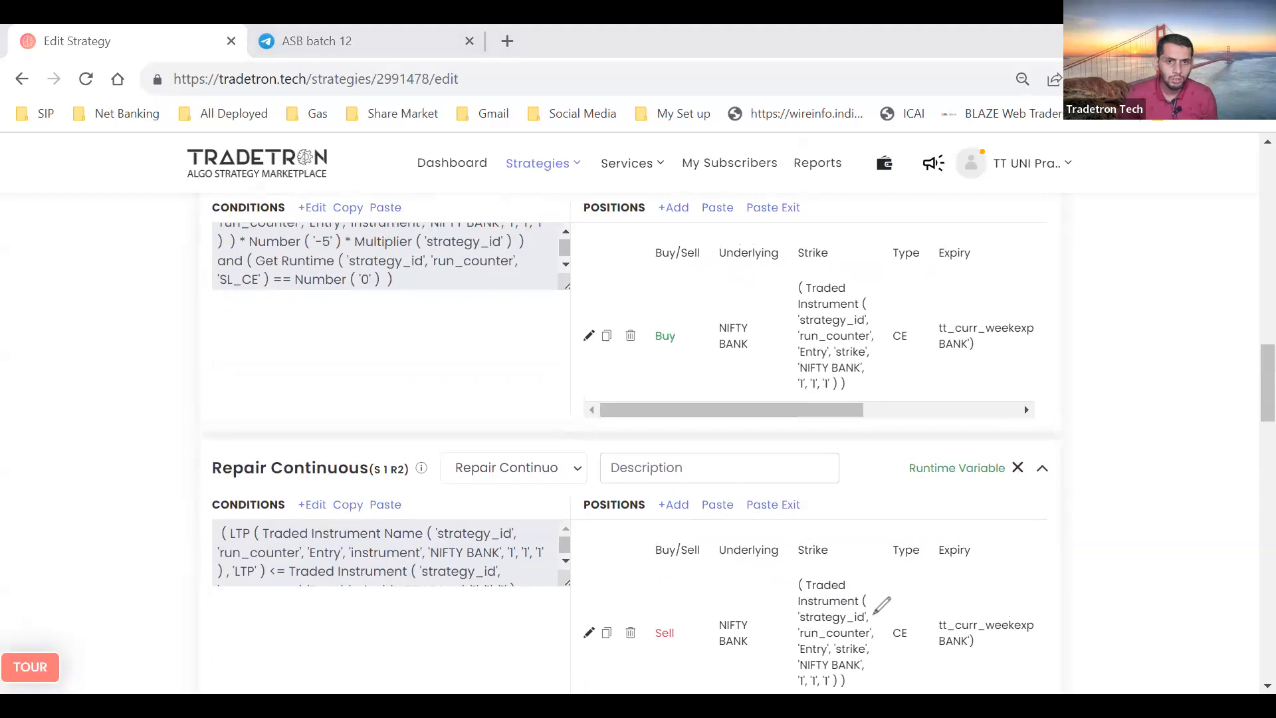
mouse_move(336, 307)
mouse_down()
mouse_move(353, 313)
mouse_move(373, 293)
mouse_move(388, 308)
mouse_move(455, 297)
mouse_up()
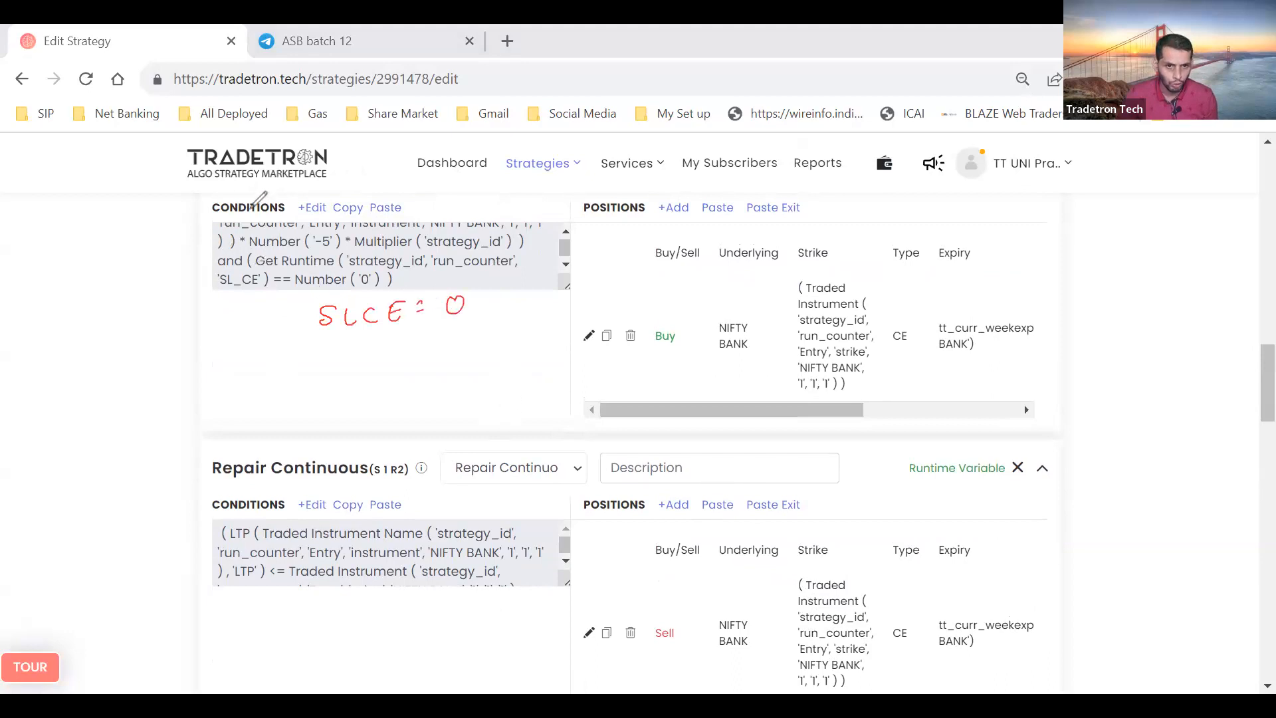
mouse_move(315, 198)
mouse_down()
mouse_move(270, 202)
mouse_move(319, 284)
mouse_move(477, 203)
mouse_move(314, 197)
mouse_move(243, 209)
mouse_up()
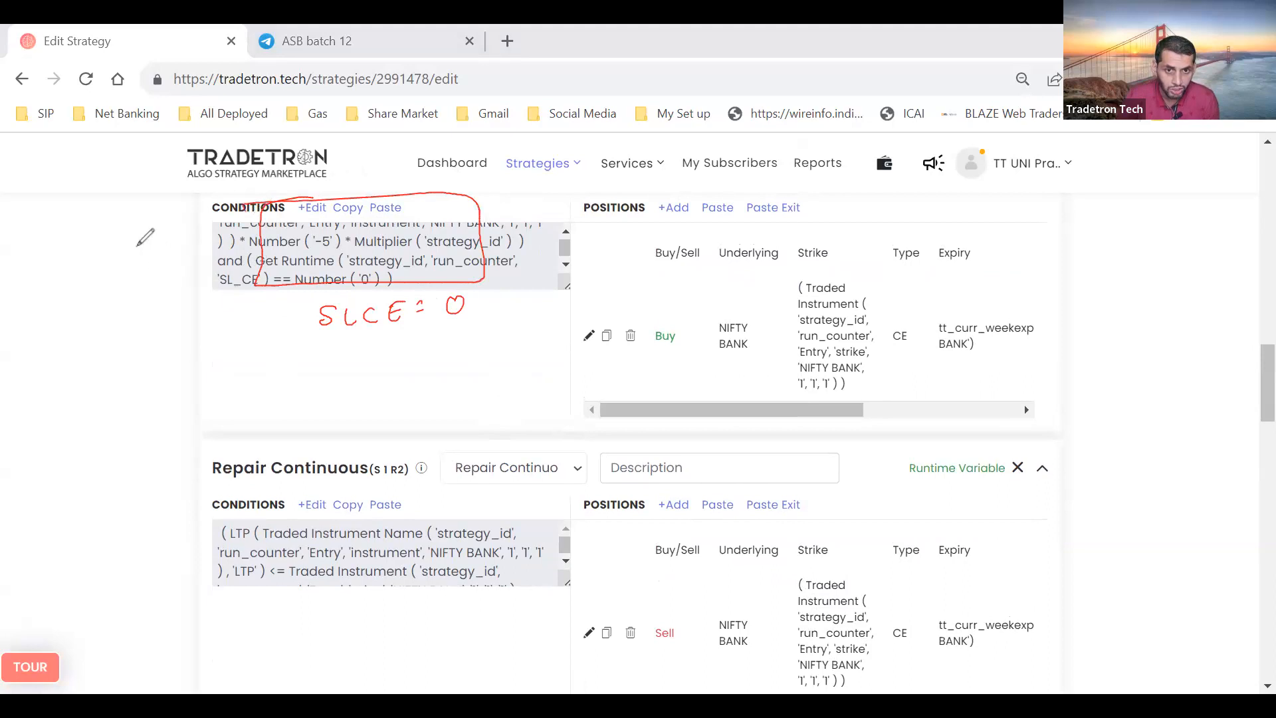
drag(139, 232, 159, 263)
drag(174, 234, 175, 258)
drag(166, 212, 174, 216)
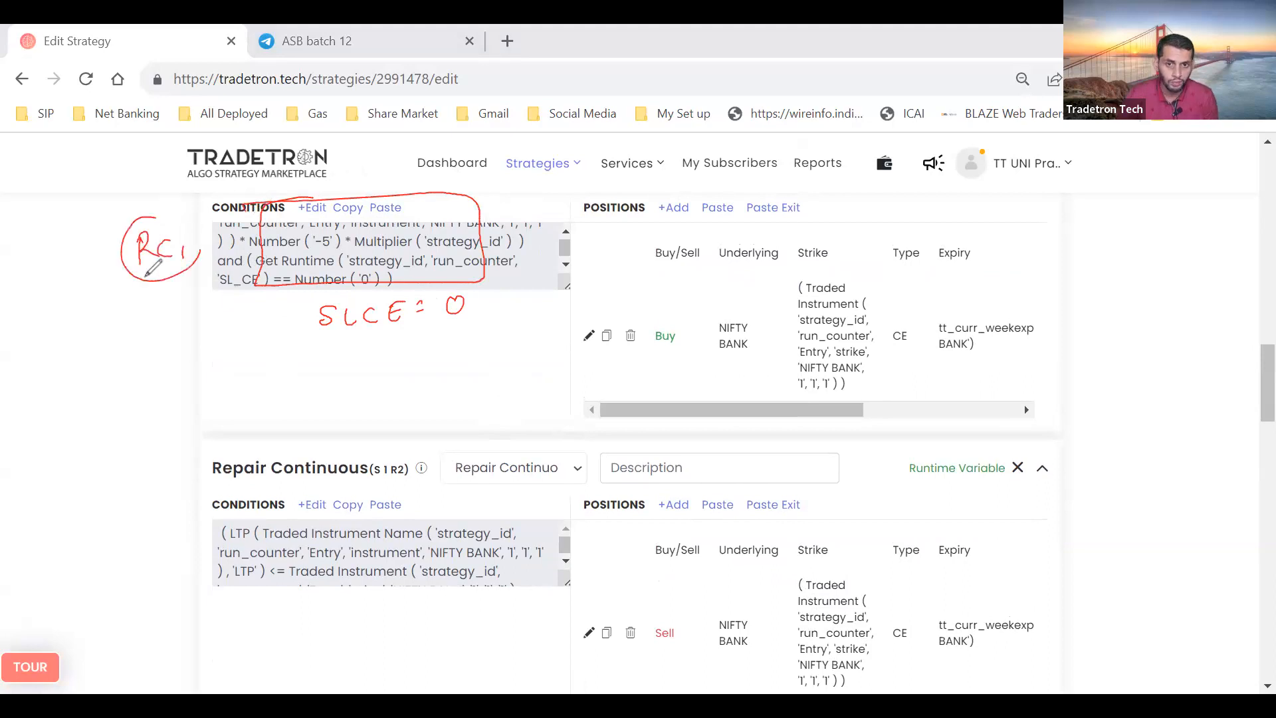
mouse_move(157, 505)
mouse_down()
mouse_move(157, 542)
mouse_move(189, 536)
mouse_up()
click(189, 522)
drag(202, 523, 211, 538)
drag(167, 491, 226, 525)
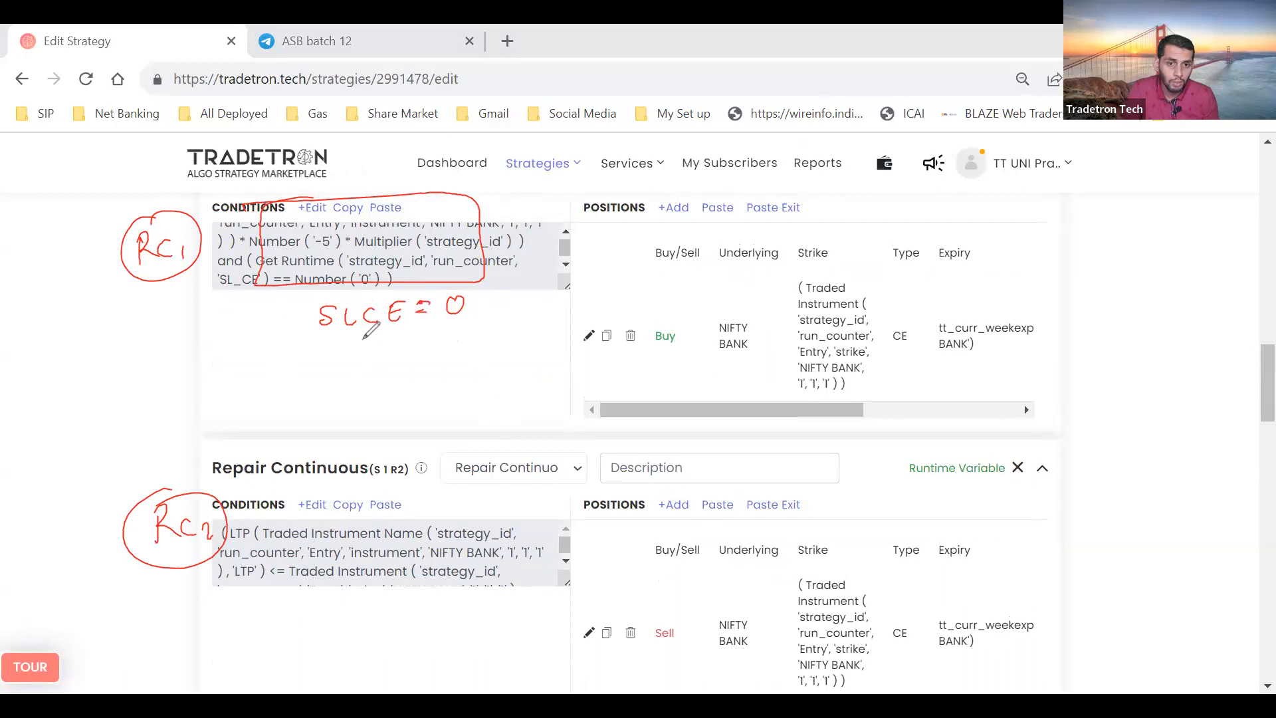
mouse_move(364, 345)
mouse_down()
mouse_move(471, 334)
mouse_move(448, 374)
mouse_move(340, 392)
mouse_move(419, 394)
mouse_move(472, 376)
mouse_up()
mouse_move(305, 299)
mouse_down()
mouse_move(505, 399)
mouse_move(496, 296)
mouse_move(319, 287)
mouse_up()
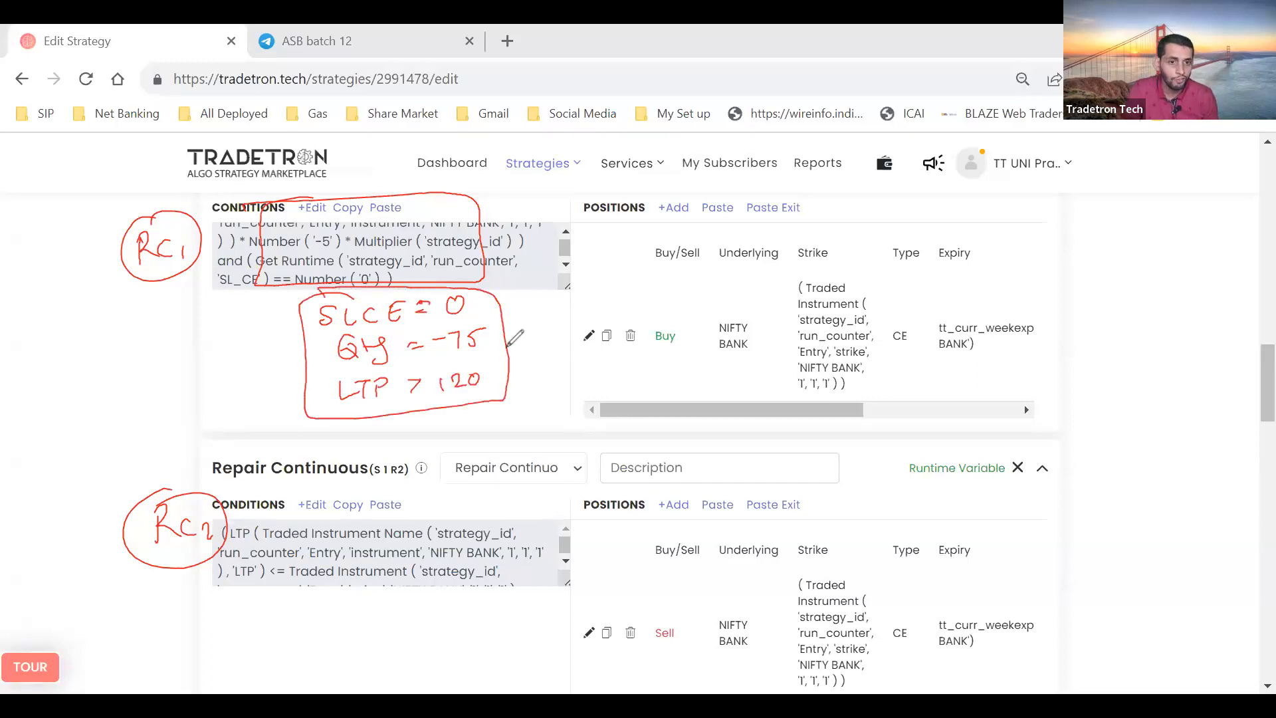
drag(506, 346, 674, 322)
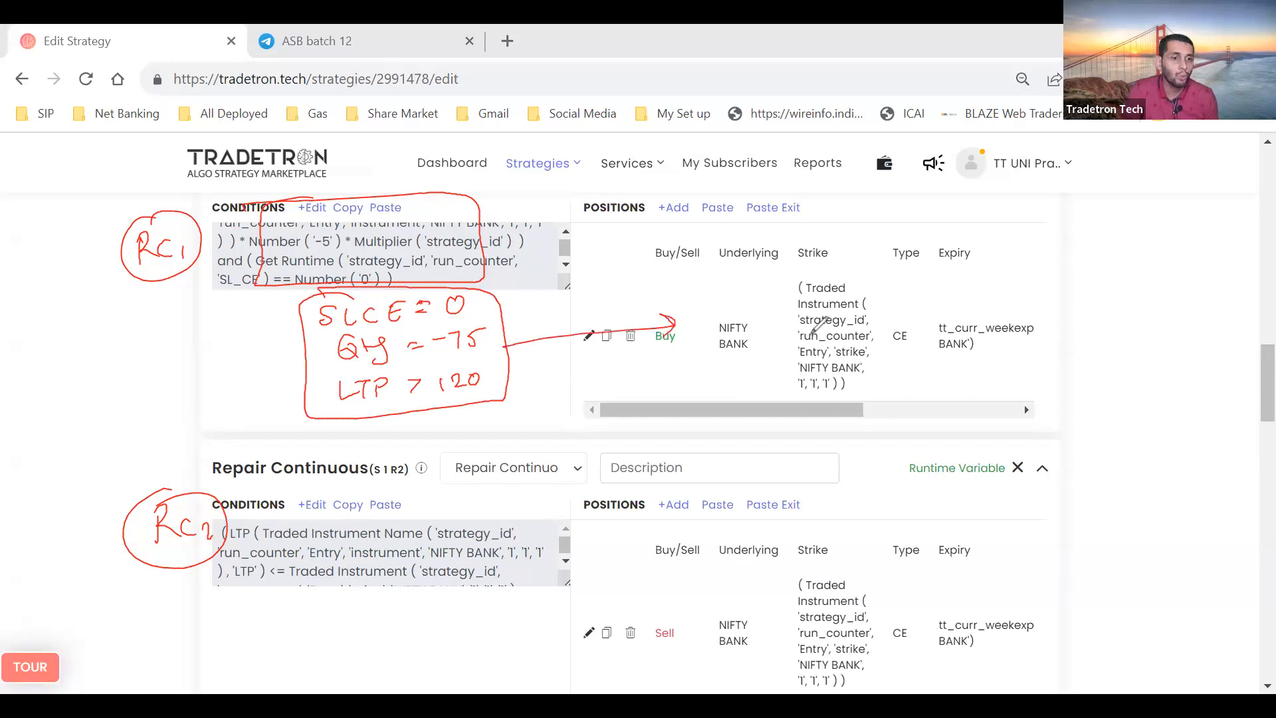
mouse_move(673, 317)
mouse_down()
mouse_move(634, 352)
mouse_move(671, 321)
mouse_move(631, 336)
mouse_up()
mouse_move(931, 281)
mouse_down()
mouse_move(917, 304)
mouse_move(956, 304)
mouse_move(967, 286)
mouse_move(1054, 289)
mouse_move(1039, 335)
mouse_up()
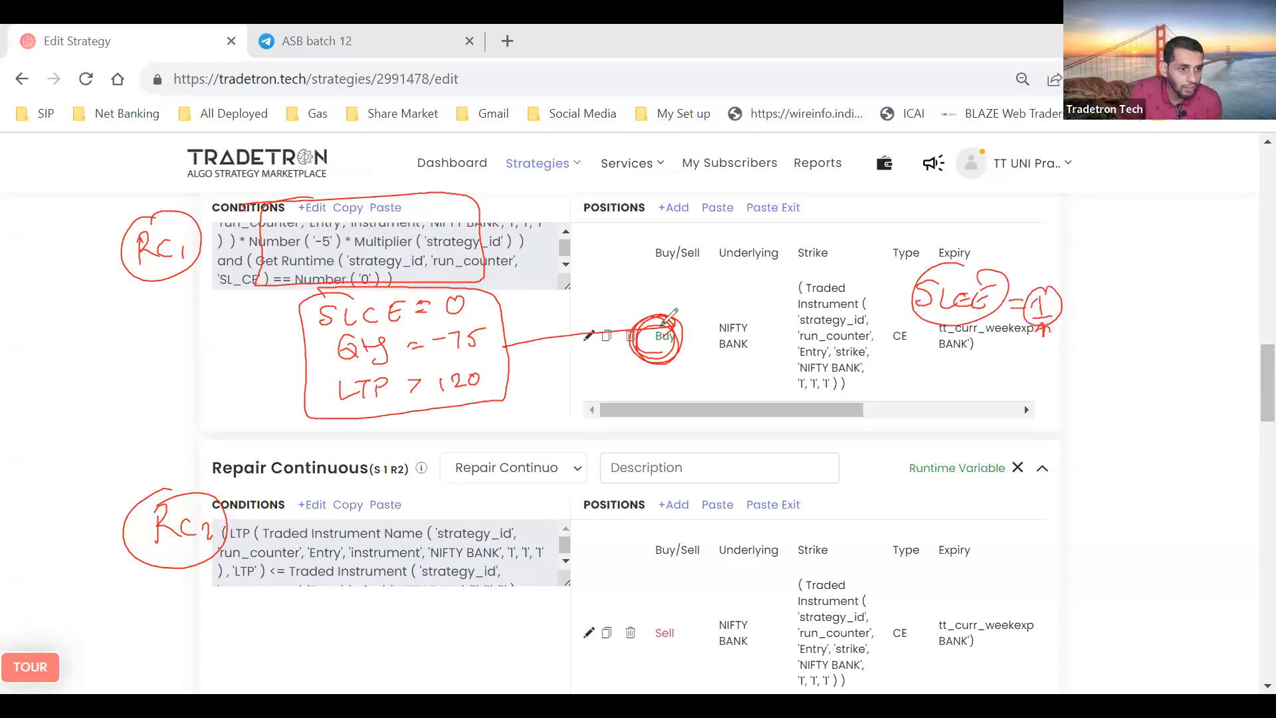
mouse_move(254, 305)
mouse_down()
mouse_move(239, 333)
mouse_move(262, 328)
mouse_move(233, 340)
mouse_move(318, 319)
mouse_move(307, 326)
mouse_up()
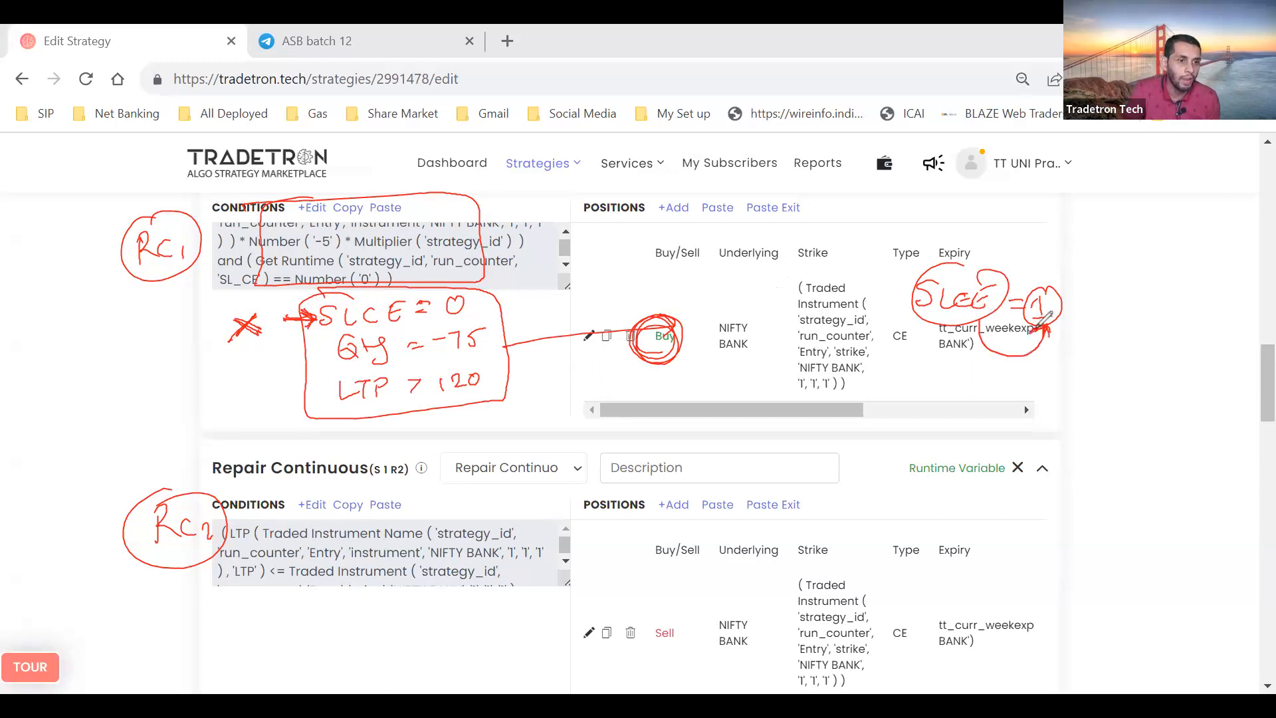
mouse_move(1042, 319)
mouse_down()
mouse_move(1040, 291)
mouse_move(1027, 311)
mouse_up()
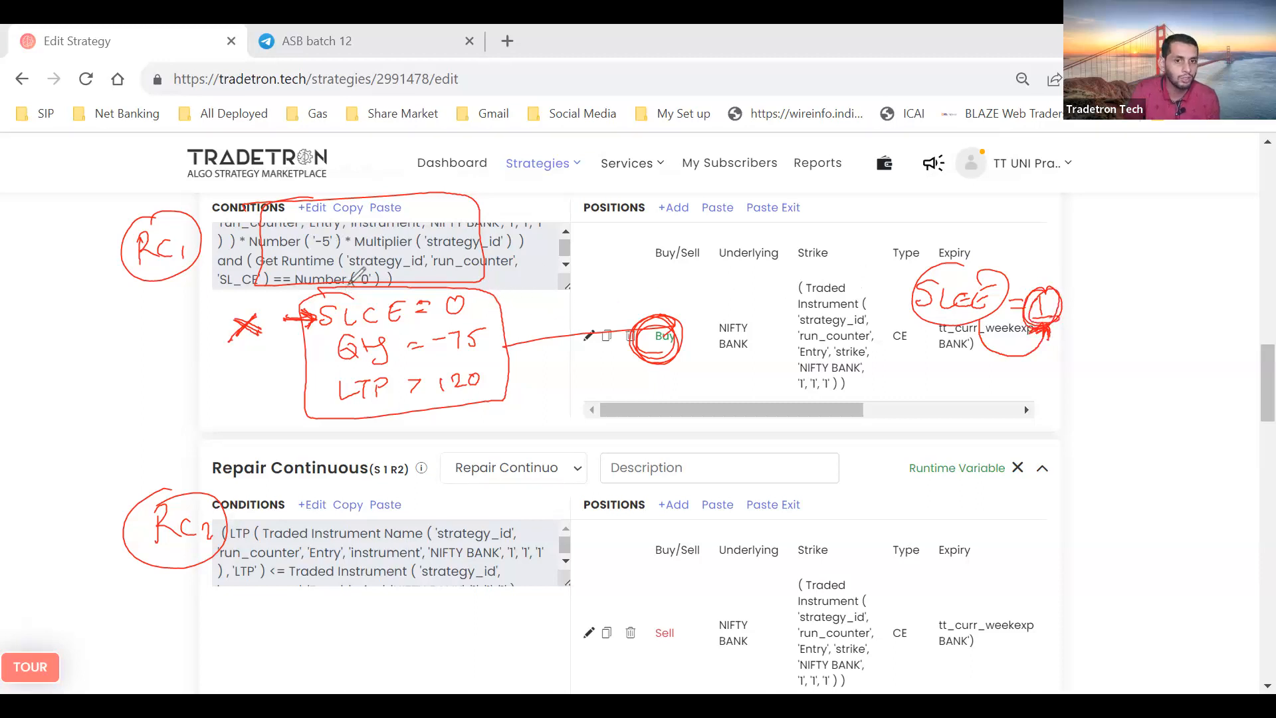
drag(487, 300, 476, 310)
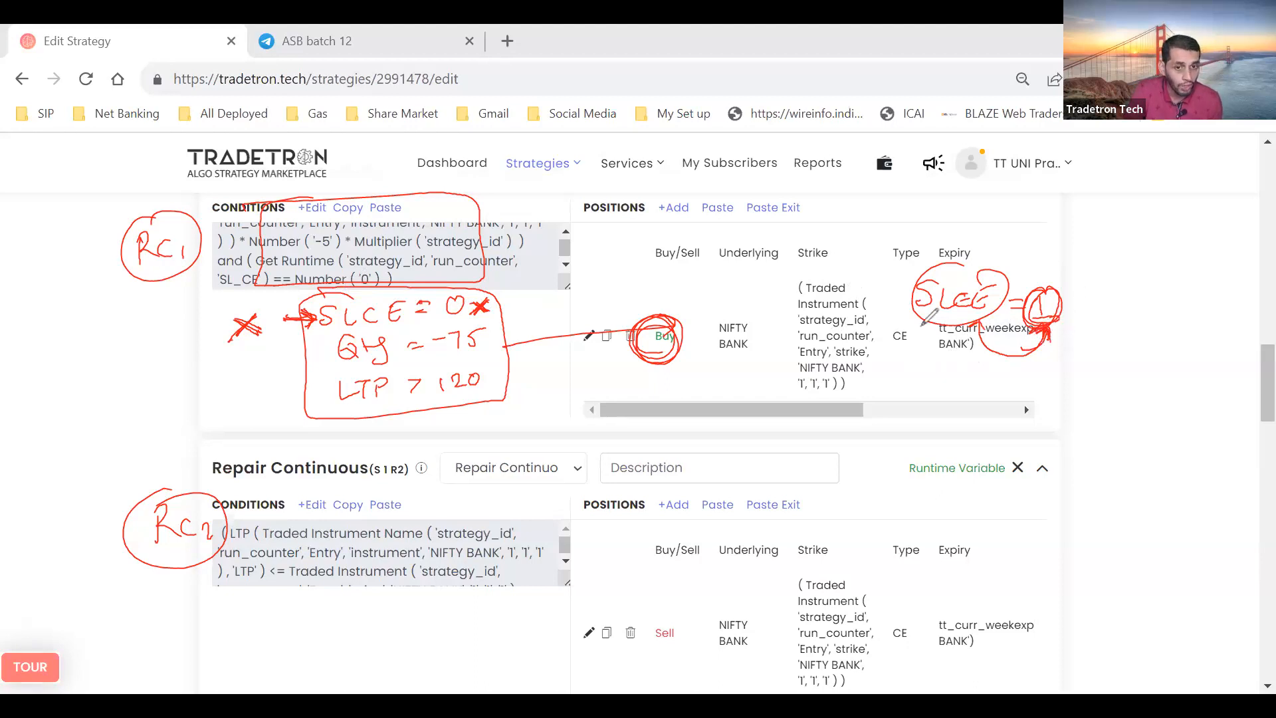
mouse_move(1049, 367)
mouse_down()
mouse_move(1109, 359)
mouse_move(1085, 358)
mouse_up()
drag(1091, 339, 1072, 372)
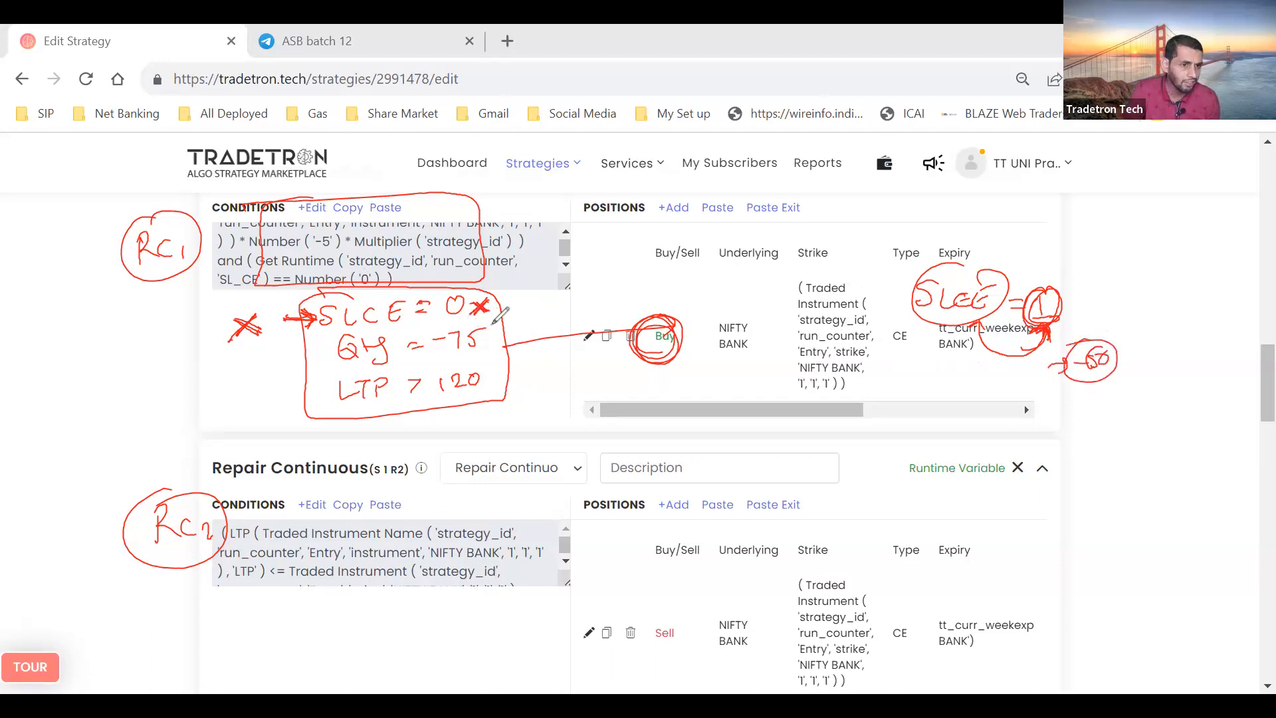
mouse_move(493, 333)
mouse_down()
mouse_move(505, 344)
mouse_move(493, 346)
mouse_up()
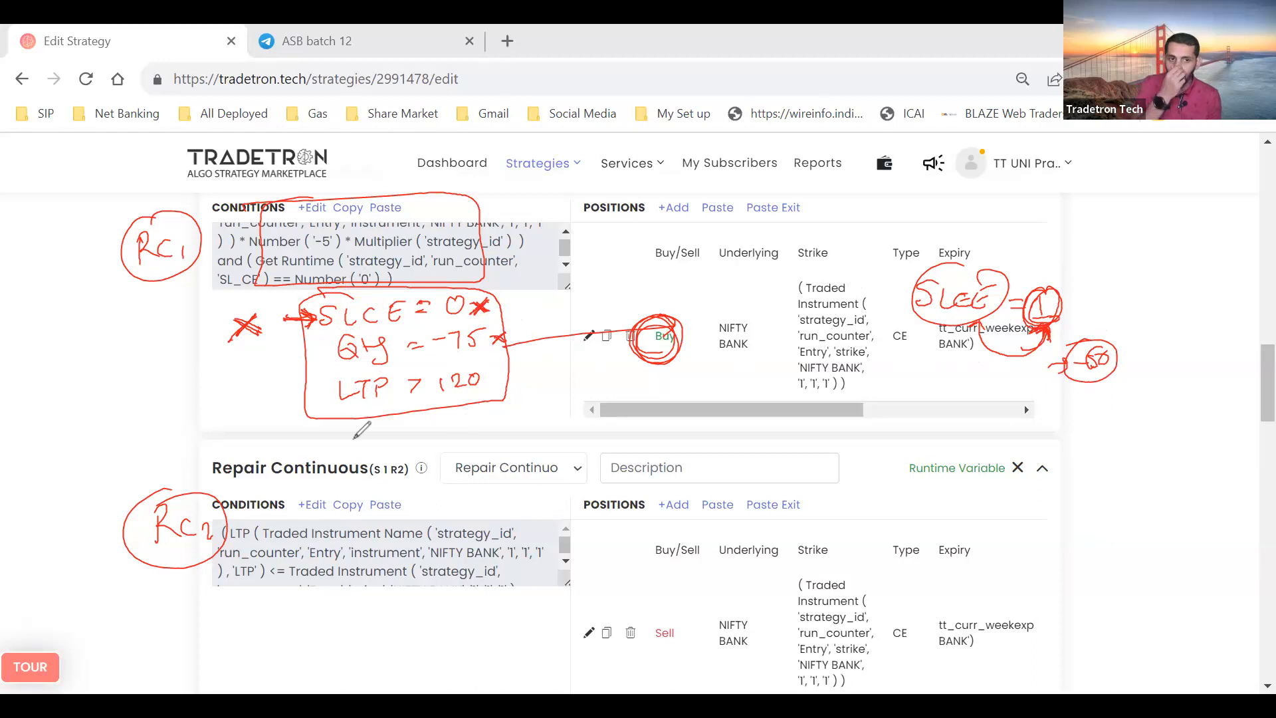
mouse_move(930, 329)
mouse_down()
mouse_move(573, 505)
mouse_move(582, 483)
mouse_up()
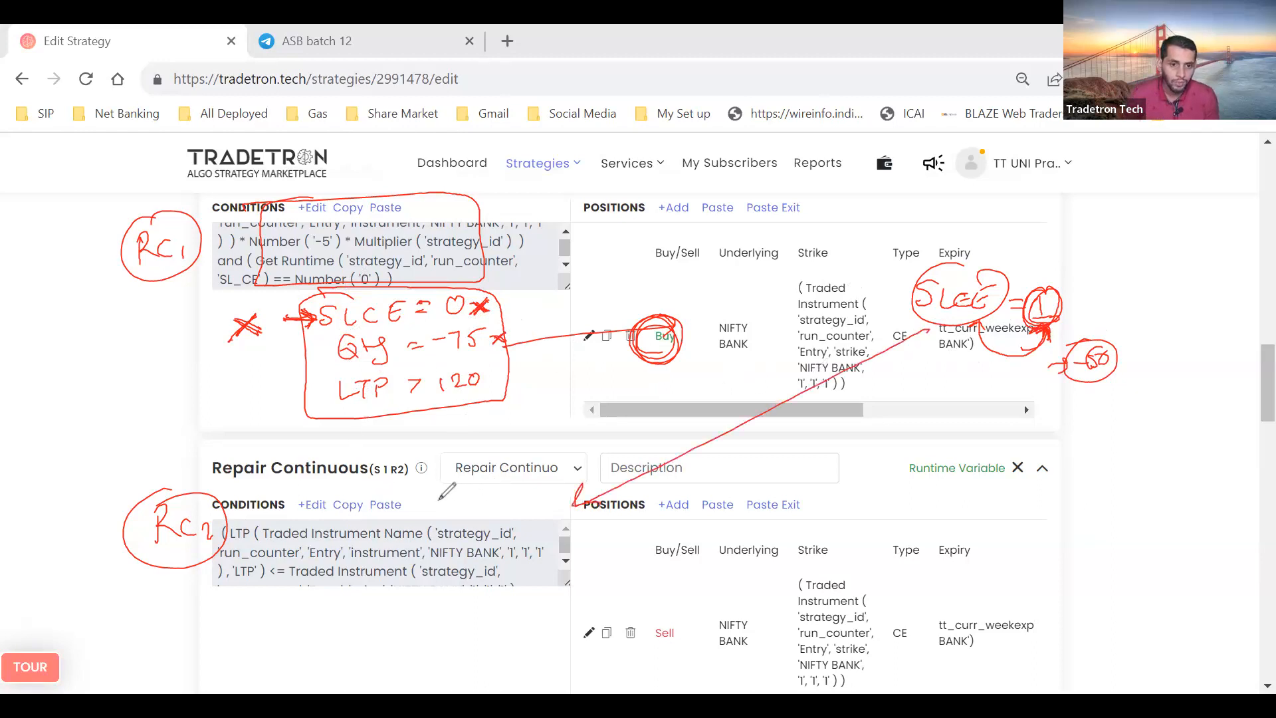
mouse_move(439, 488)
mouse_down()
mouse_move(426, 503)
mouse_move(507, 485)
mouse_up()
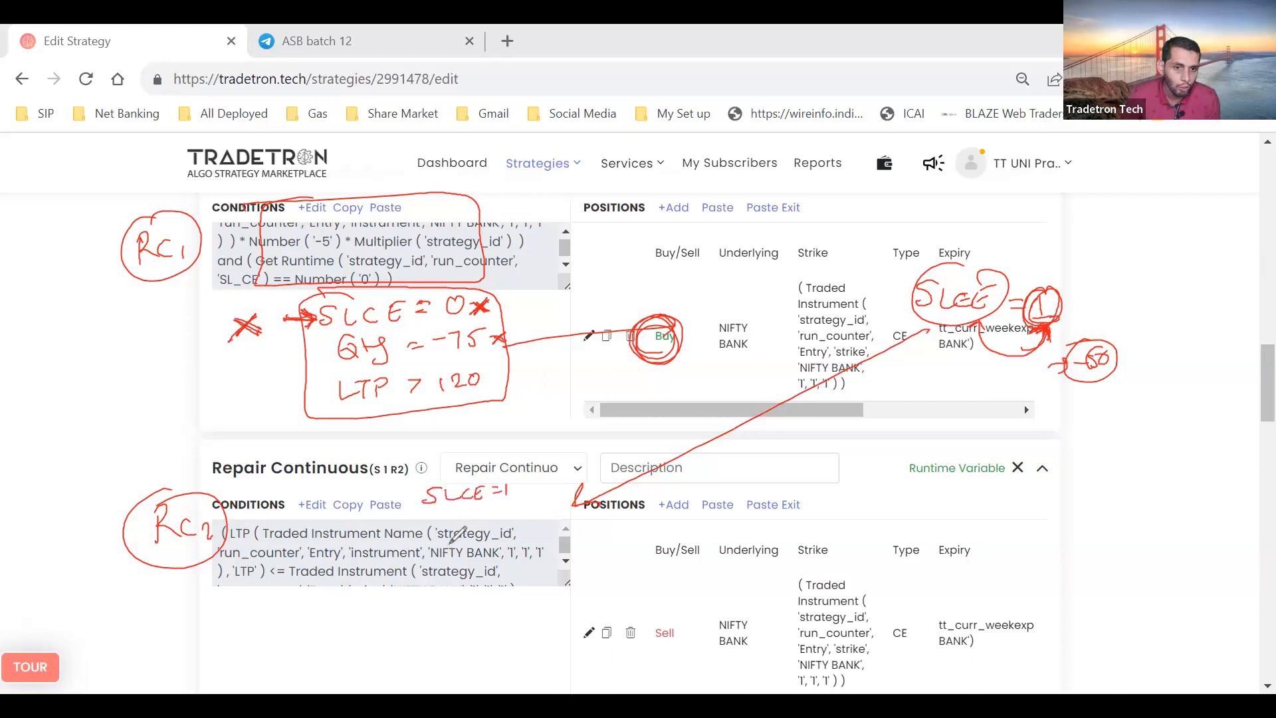
drag(407, 487, 417, 539)
drag(525, 494, 554, 487)
mouse_move(1037, 292)
mouse_down()
mouse_move(1034, 321)
mouse_move(1047, 319)
mouse_up()
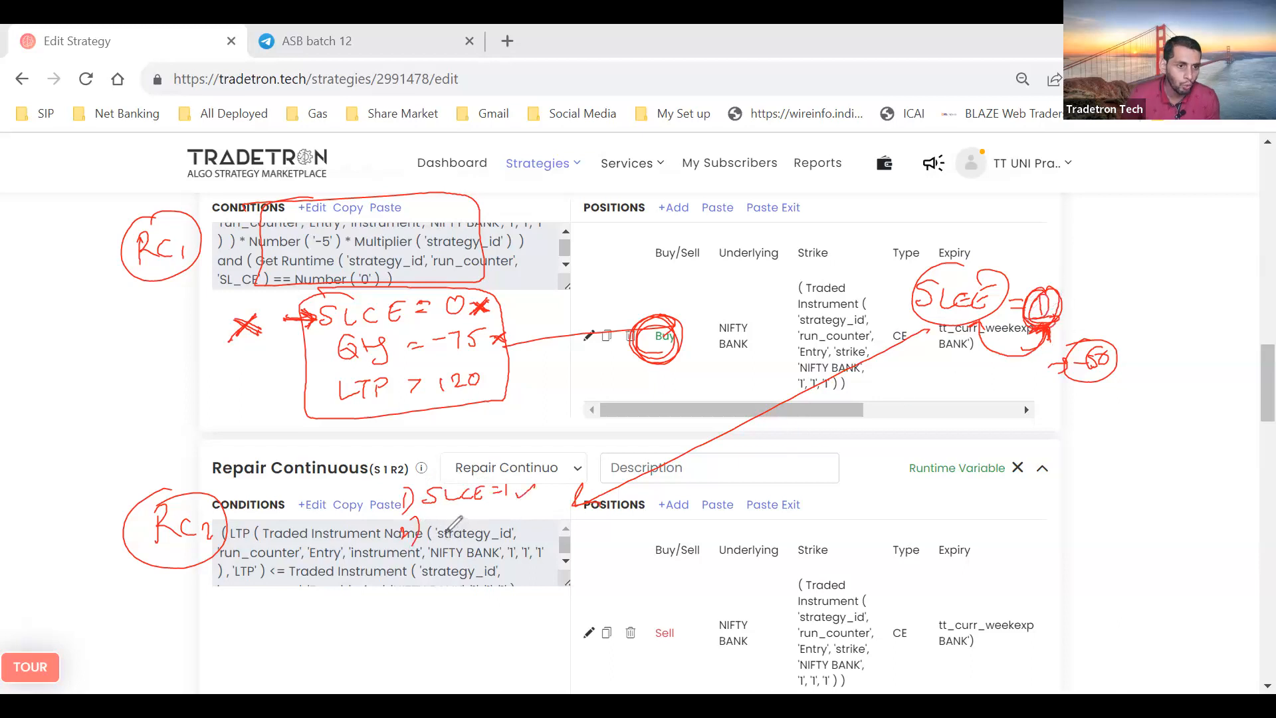
drag(432, 525, 542, 525)
drag(459, 492, 455, 495)
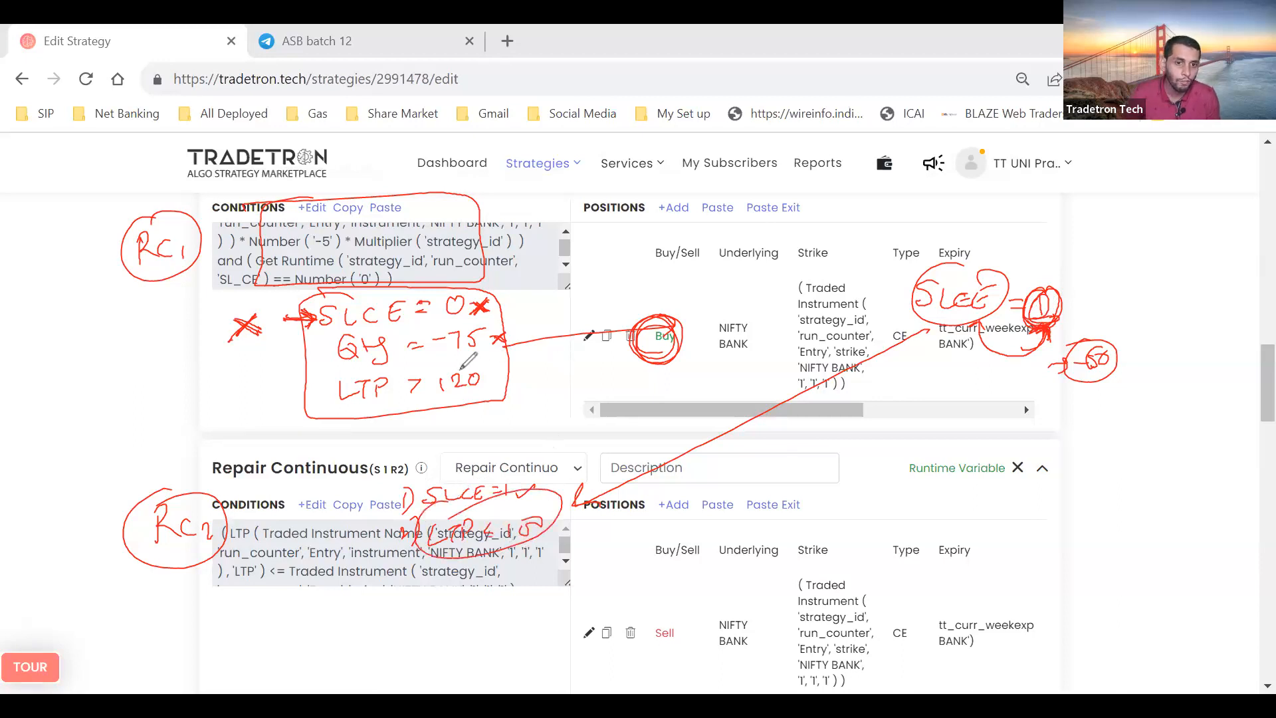
mouse_move(459, 368)
mouse_down()
mouse_move(504, 494)
mouse_move(573, 485)
mouse_move(578, 507)
mouse_up()
drag(569, 522, 565, 542)
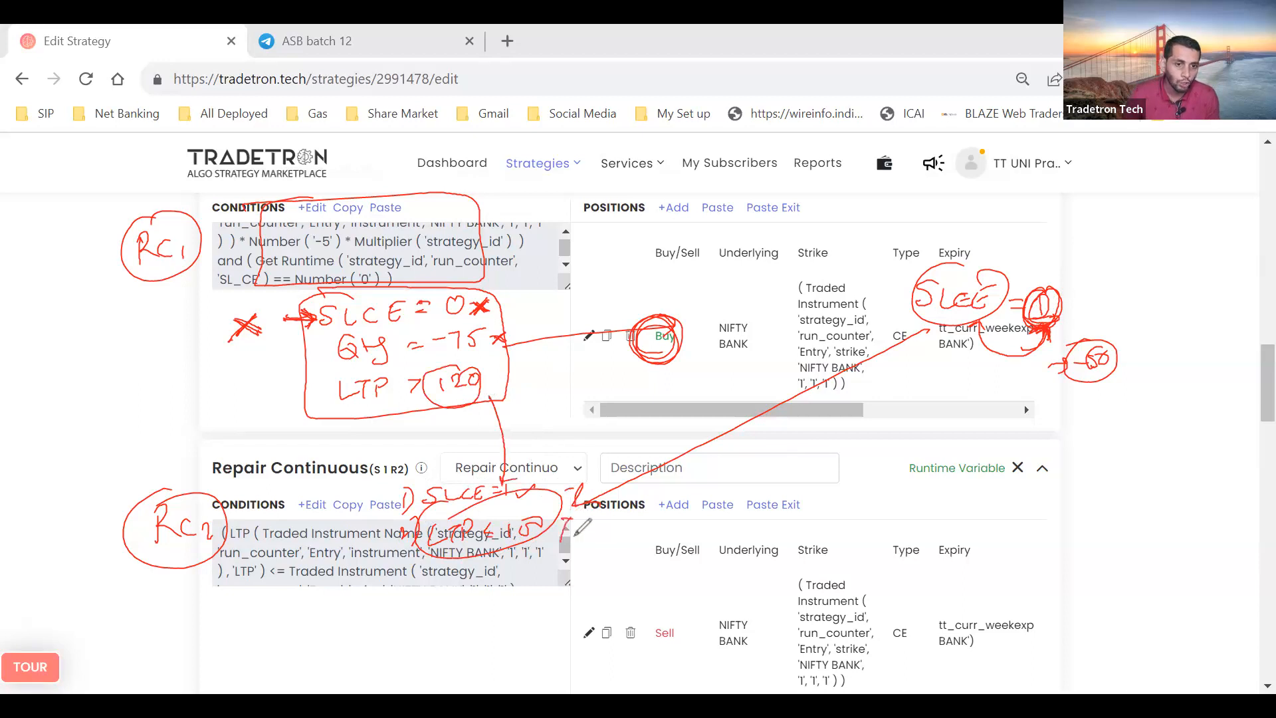
mouse_move(414, 577)
mouse_down()
mouse_move(542, 562)
mouse_move(525, 571)
mouse_move(548, 565)
mouse_move(532, 579)
mouse_move(560, 578)
mouse_move(609, 551)
mouse_move(655, 588)
mouse_move(710, 583)
mouse_move(688, 571)
mouse_up()
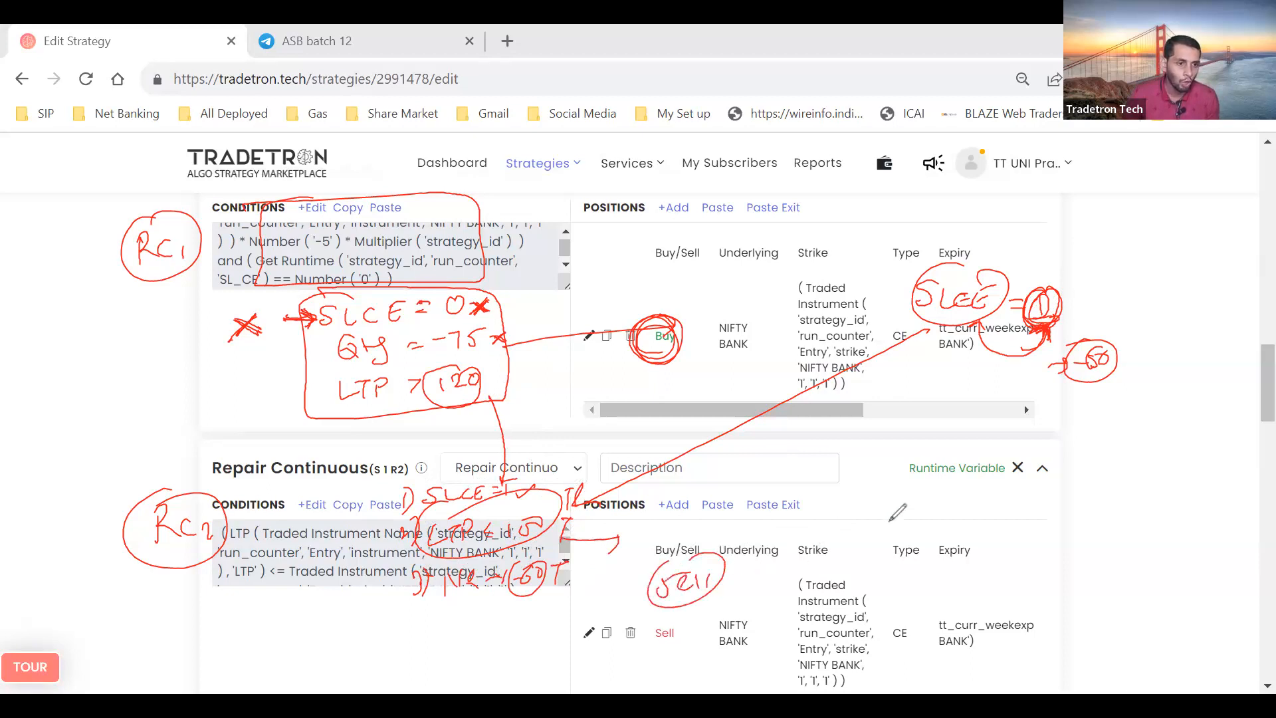
mouse_move(1029, 570)
mouse_down()
mouse_move(1159, 573)
mouse_move(1131, 544)
mouse_up()
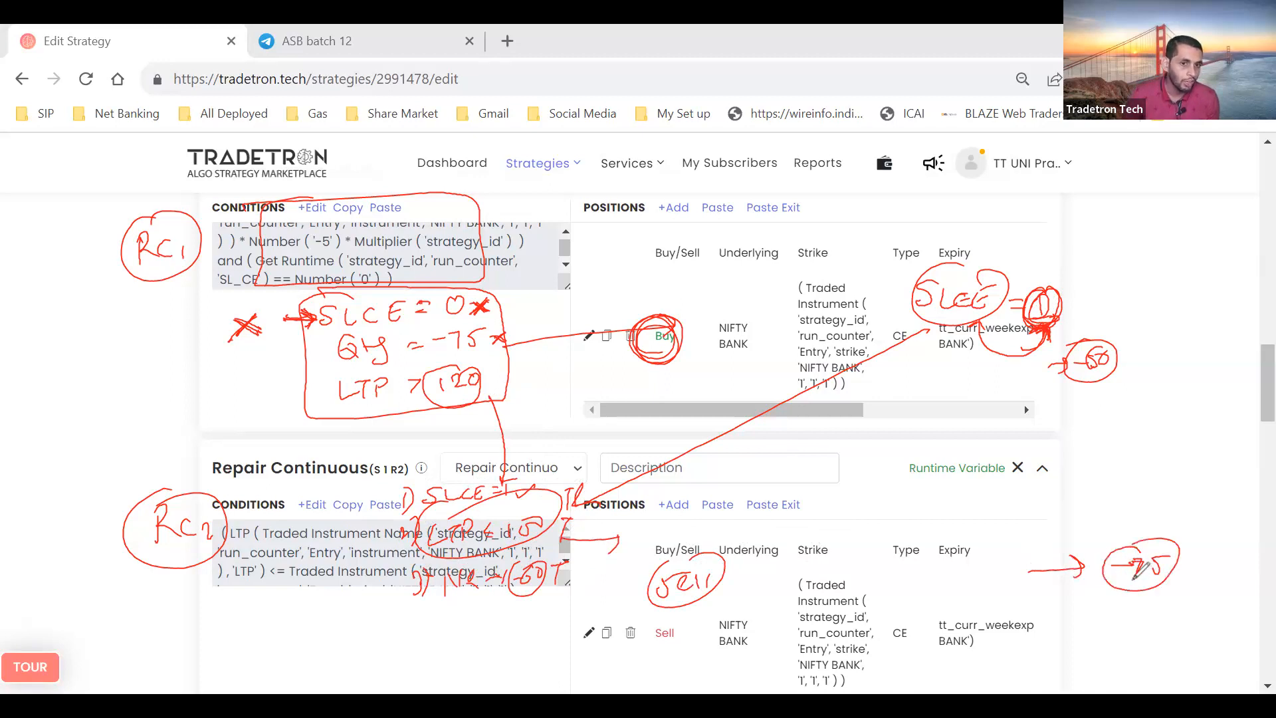
drag(1017, 543, 1061, 541)
mouse_move(1097, 511)
mouse_down()
mouse_move(1082, 530)
mouse_move(1128, 520)
mouse_up()
drag(1142, 515, 1143, 530)
mouse_move(1153, 515)
mouse_down()
mouse_move(1164, 529)
mouse_move(1193, 510)
mouse_up()
drag(1186, 518, 1209, 509)
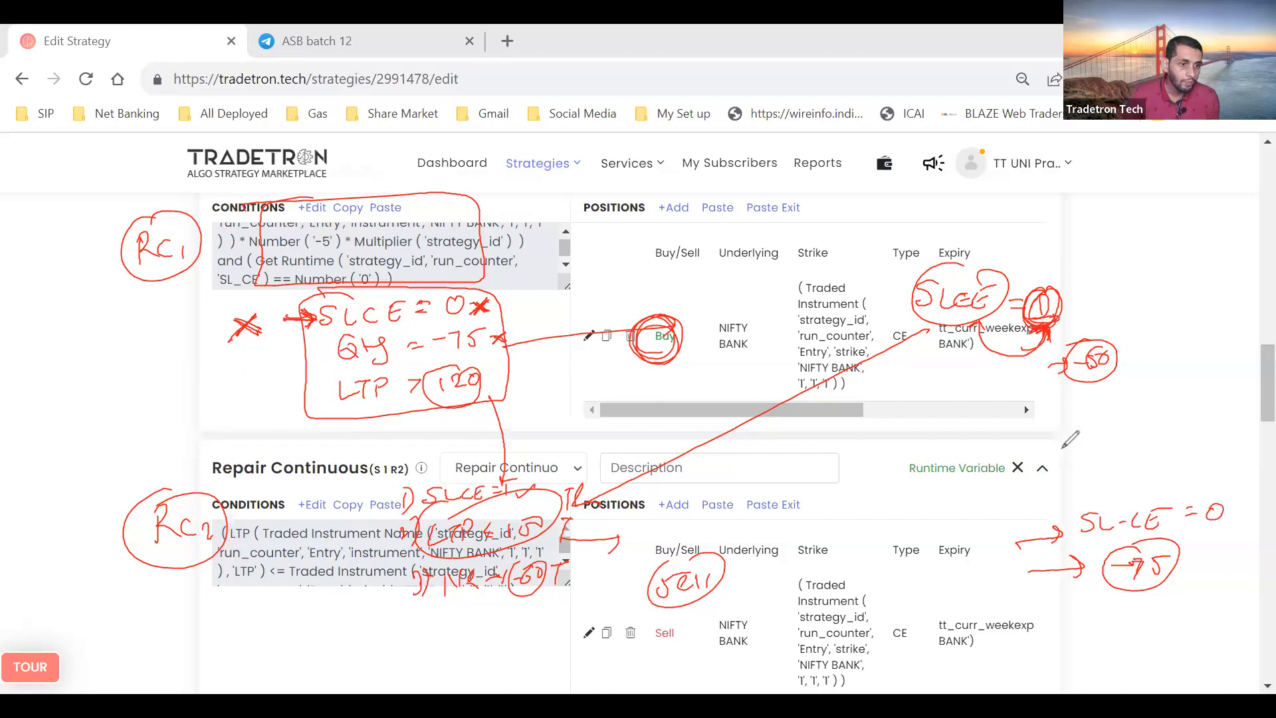
mouse_move(1098, 506)
mouse_down()
mouse_move(570, 349)
mouse_move(496, 309)
mouse_up()
mouse_move(1105, 562)
mouse_down()
mouse_move(734, 379)
mouse_move(465, 329)
mouse_up()
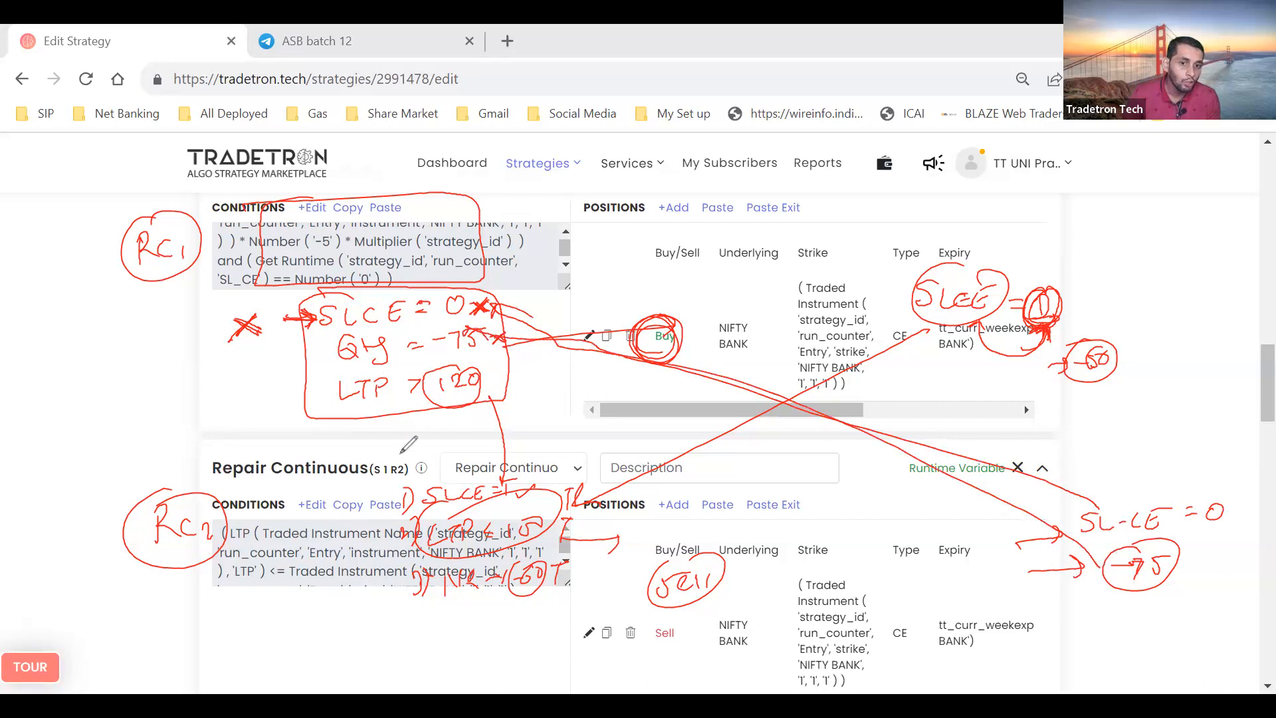
click(67, 583)
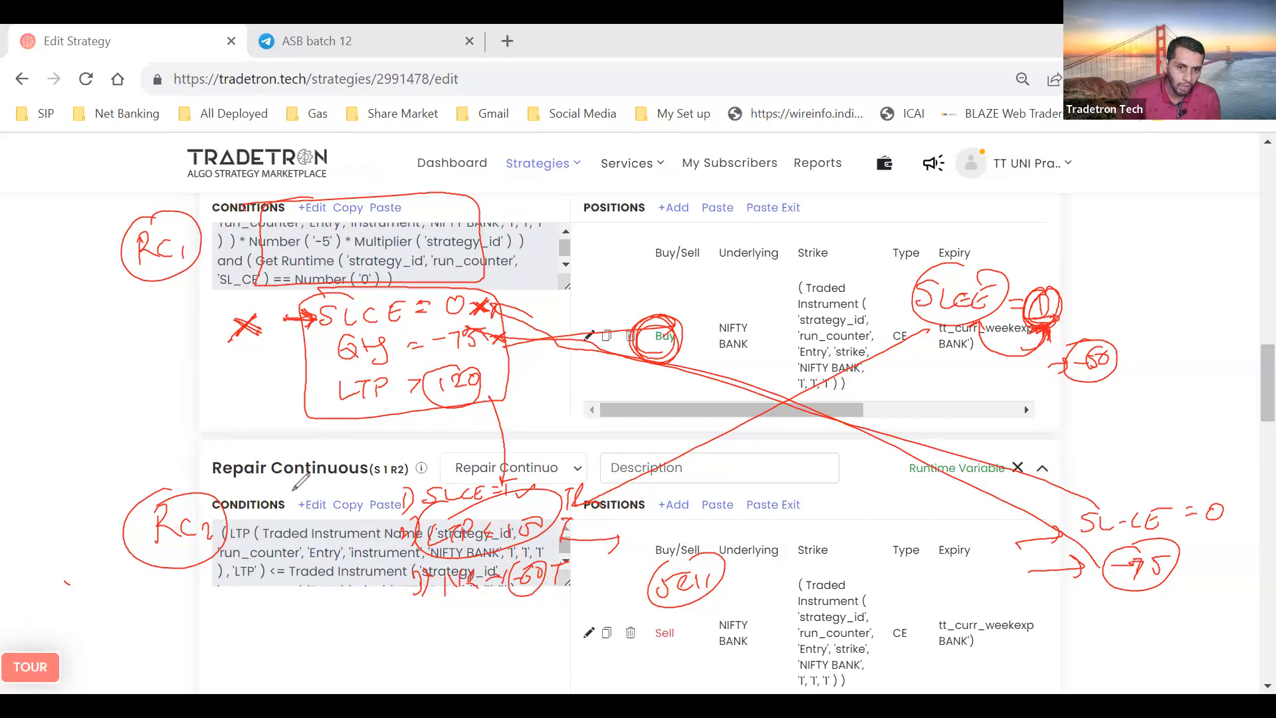
drag(337, 450, 324, 448)
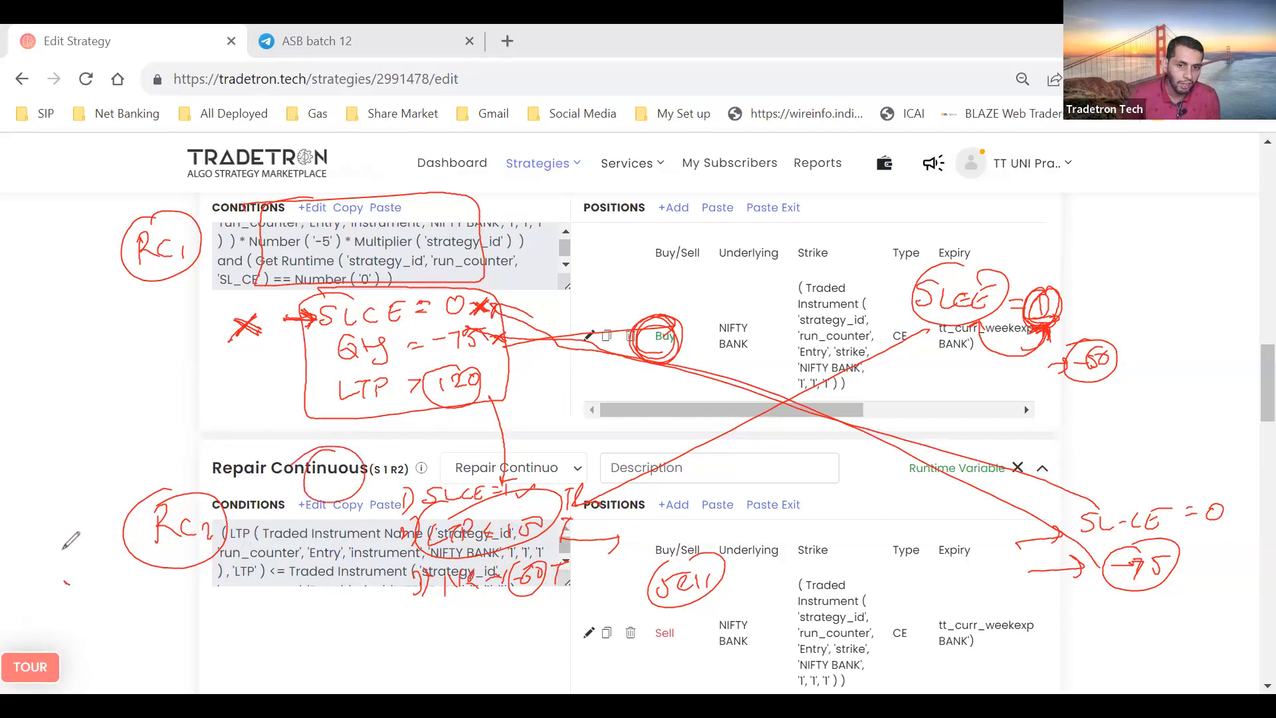
mouse_move(51, 547)
mouse_down()
mouse_move(66, 581)
mouse_move(83, 572)
mouse_move(40, 532)
mouse_up()
mouse_move(473, 501)
mouse_down()
mouse_move(495, 560)
mouse_move(458, 550)
mouse_up()
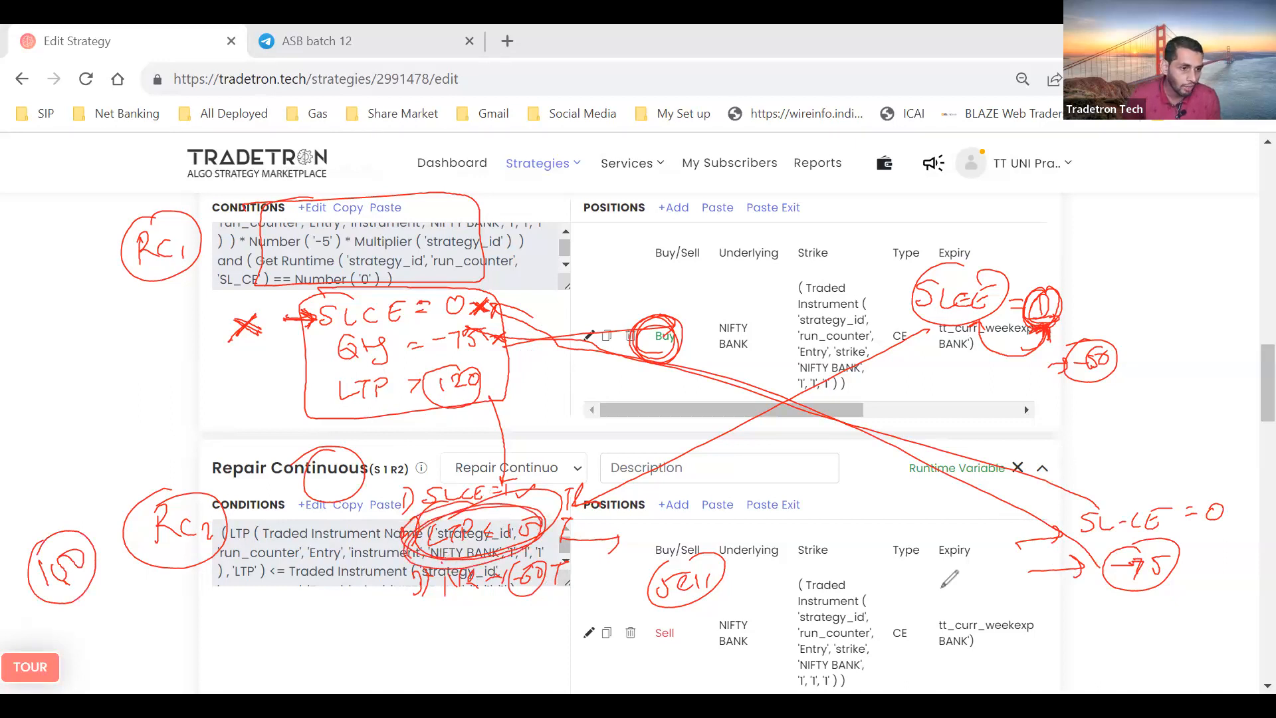
drag(512, 301, 535, 300)
drag(524, 301, 534, 328)
drag(523, 328, 523, 342)
drag(525, 284, 507, 287)
mouse_move(69, 529)
mouse_down()
mouse_move(171, 469)
mouse_move(330, 411)
mouse_up()
drag(312, 402, 311, 428)
mouse_move(464, 370)
mouse_down()
mouse_move(427, 394)
mouse_move(473, 364)
mouse_up()
mouse_move(266, 203)
mouse_down()
mouse_move(198, 207)
mouse_move(229, 250)
mouse_up()
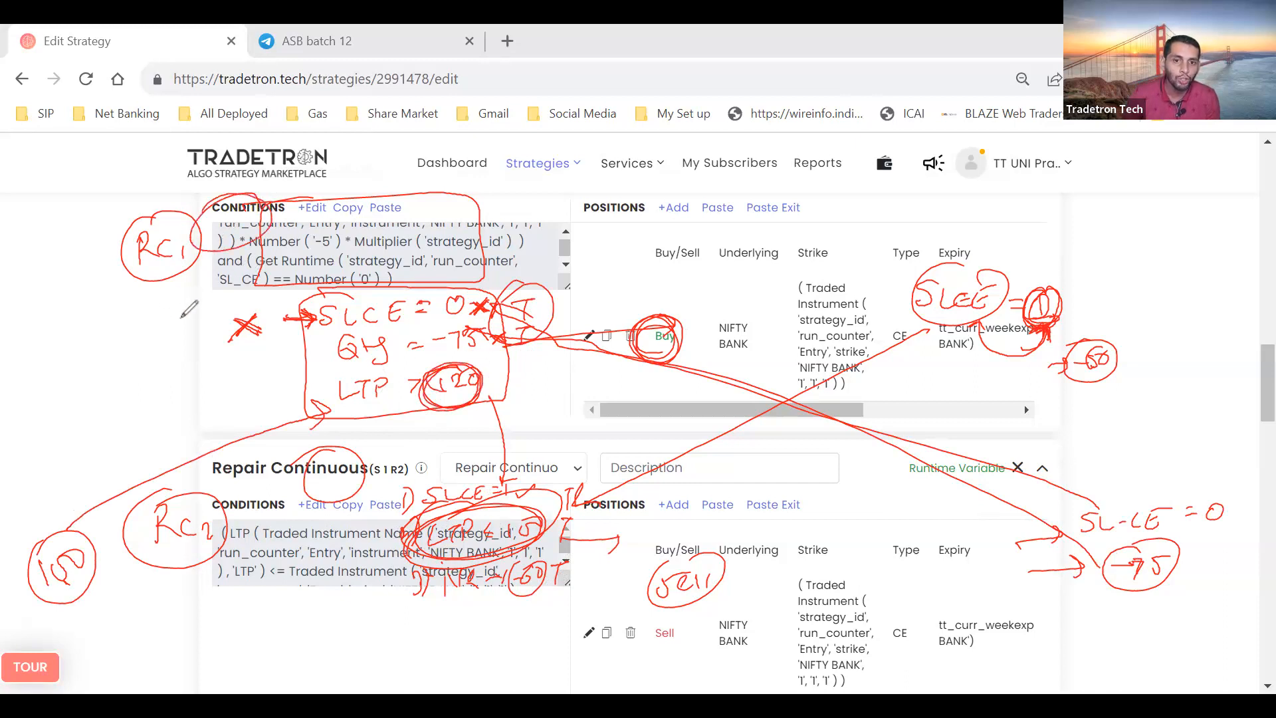
drag(498, 341, 709, 344)
drag(687, 336, 688, 356)
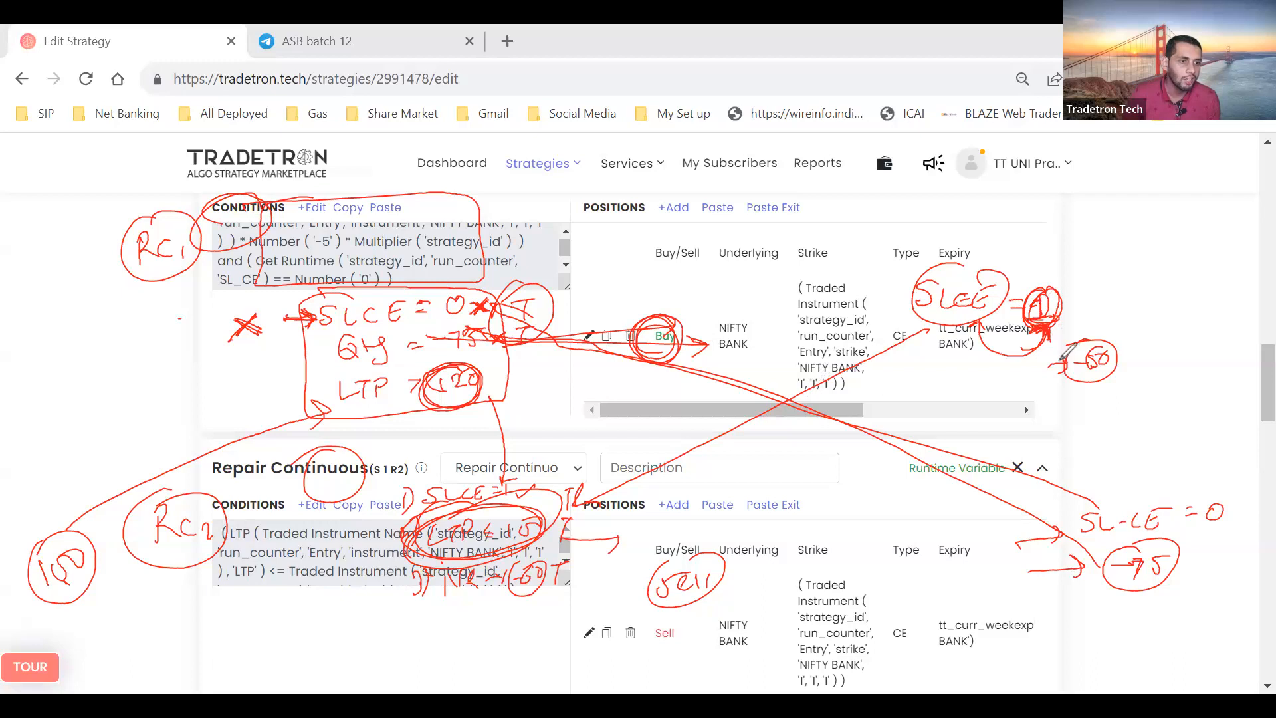
mouse_move(1048, 366)
mouse_down()
mouse_move(1112, 353)
mouse_move(1053, 374)
mouse_up()
drag(919, 358, 917, 364)
drag(920, 370, 575, 522)
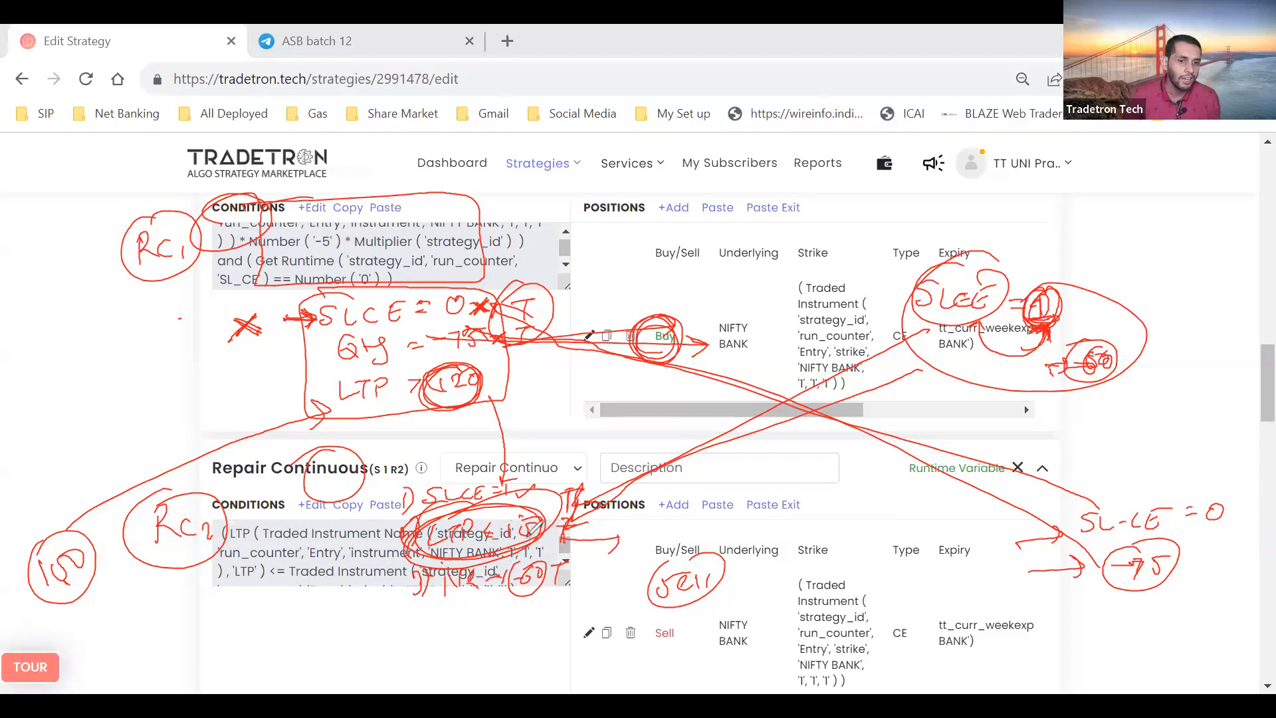
mouse_move(276, 557)
mouse_down()
mouse_move(272, 588)
mouse_move(299, 575)
mouse_move(365, 584)
mouse_up()
mouse_move(566, 532)
mouse_down()
mouse_move(665, 535)
mouse_move(721, 557)
mouse_up()
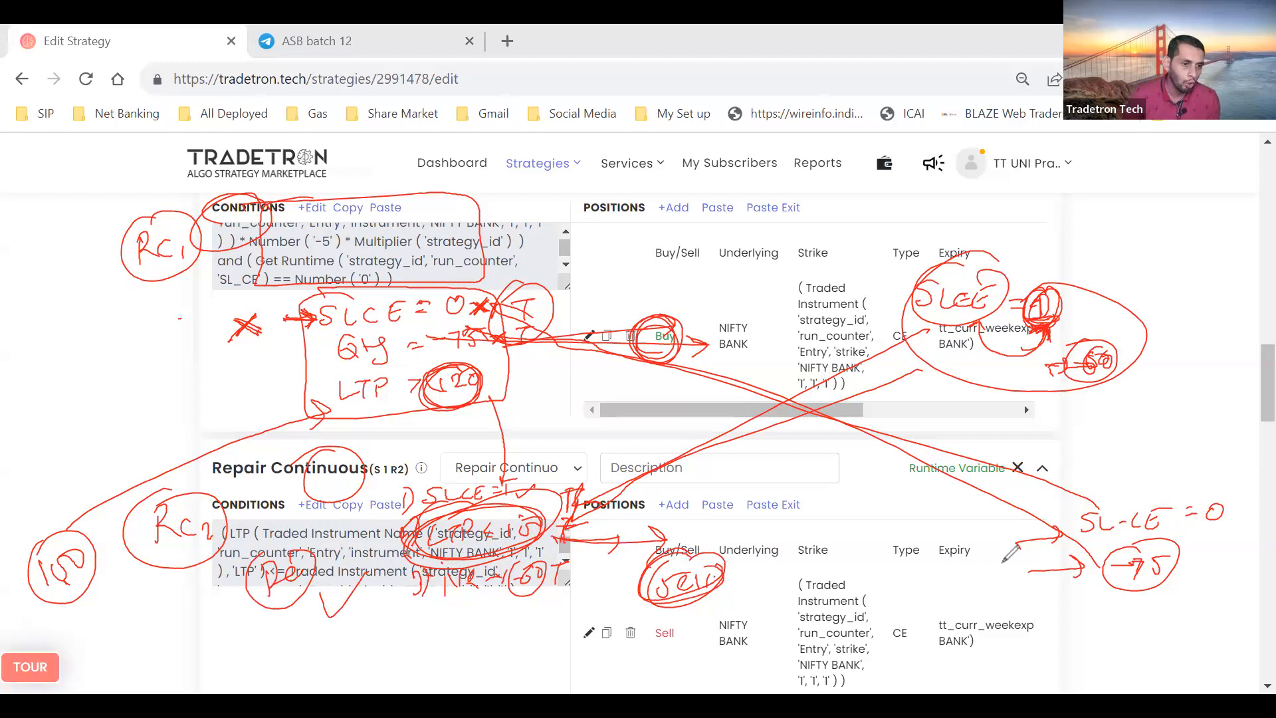
mouse_move(1132, 507)
mouse_down()
mouse_move(1115, 536)
mouse_move(1169, 593)
mouse_move(1095, 526)
mouse_move(562, 289)
mouse_up()
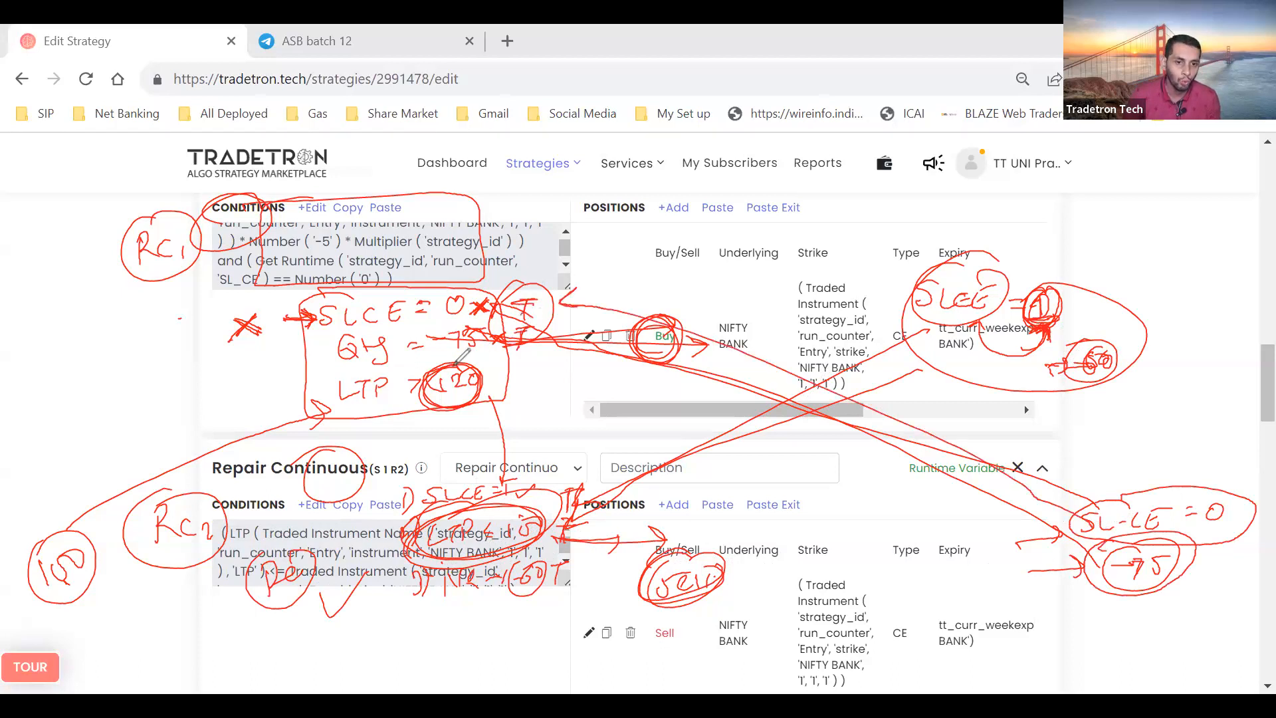
mouse_move(459, 352)
mouse_down()
mouse_move(491, 381)
mouse_move(662, 386)
mouse_up()
mouse_move(946, 362)
mouse_down()
mouse_move(781, 456)
mouse_move(893, 541)
mouse_move(795, 420)
mouse_move(947, 354)
mouse_move(578, 525)
mouse_move(691, 372)
mouse_move(851, 392)
mouse_move(955, 355)
mouse_move(765, 356)
mouse_move(926, 347)
mouse_up()
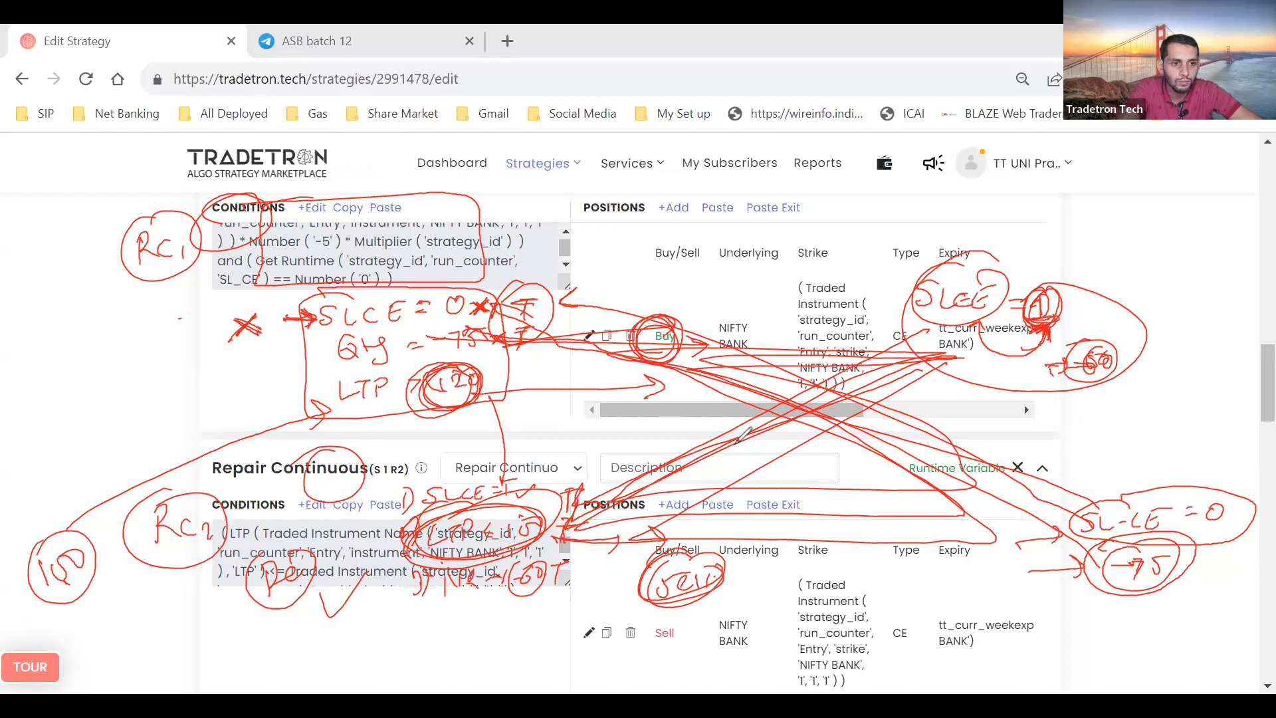
key(e)
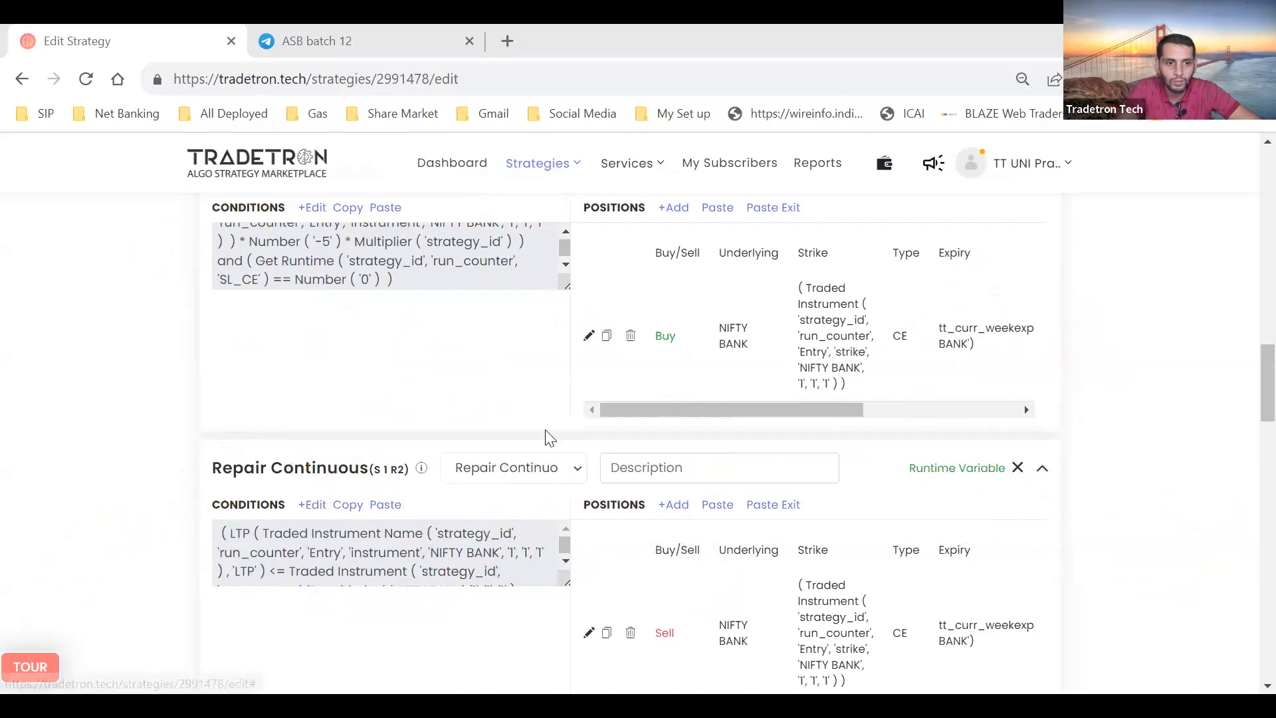
Review the second Repair Continuous set's LTP, Net Quantity and SL_CE conditions, leaving them unchanged
click(311, 504)
scroll(593, 498, down, 2)
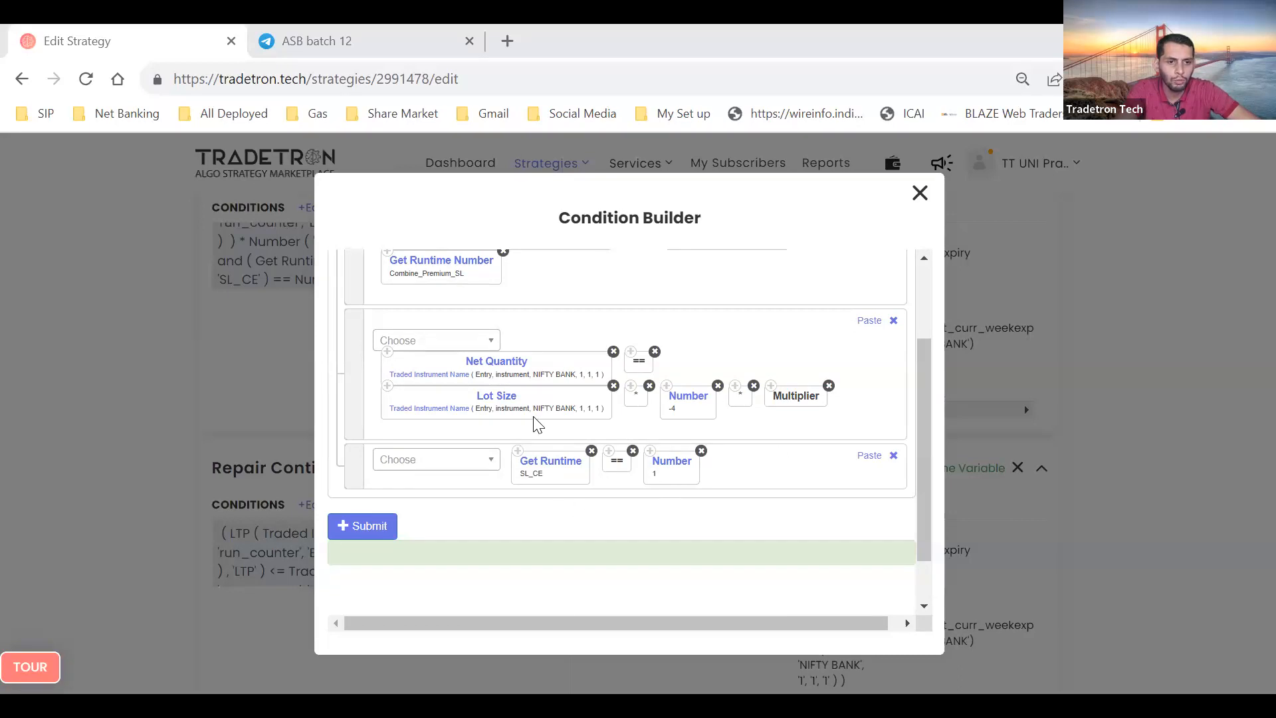
scroll(537, 426, up, 1)
scroll(465, 399, up, 1)
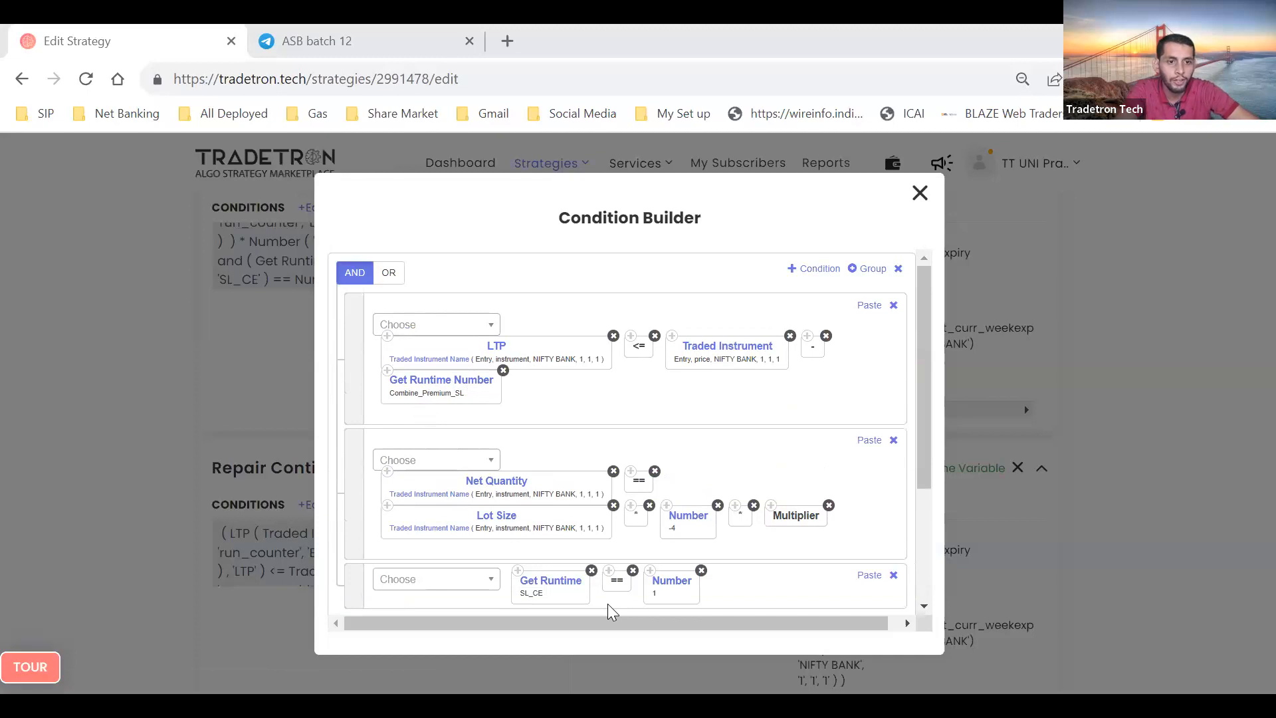
scroll(543, 451, down, 2)
scroll(542, 451, up, 2)
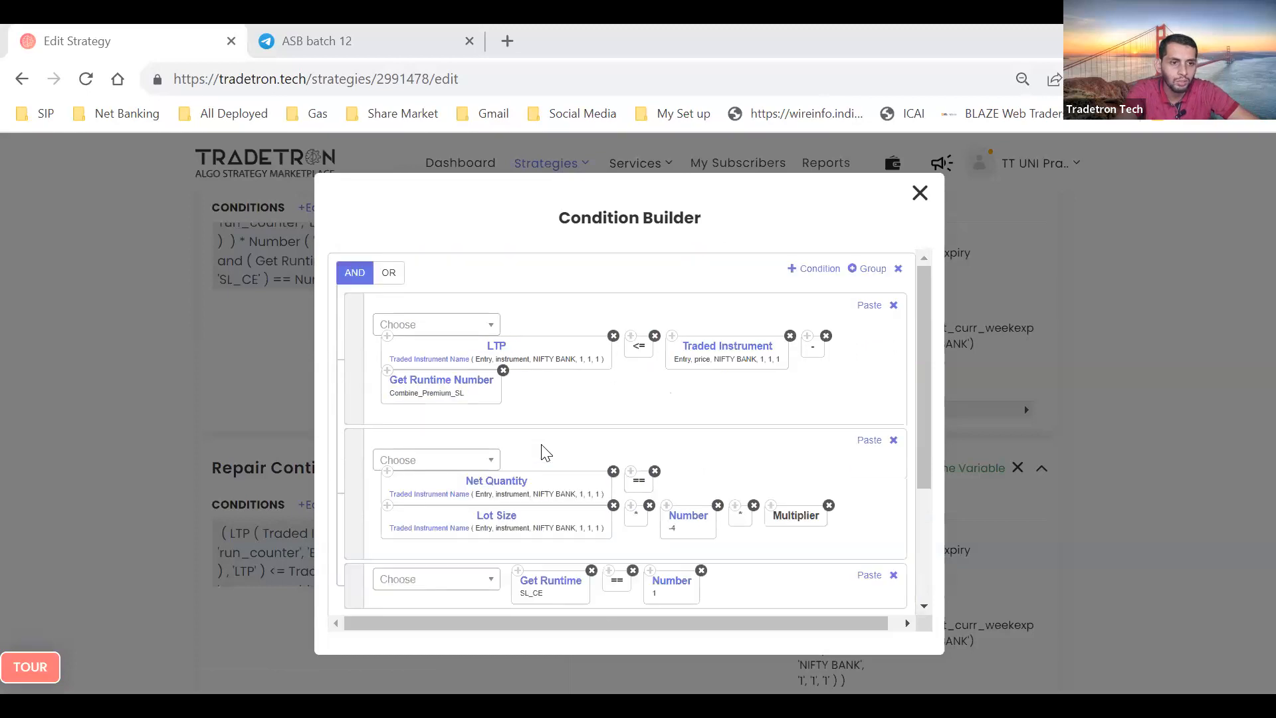
click(920, 193)
Copy the first Repair Continuous set's conditions and add a third repair set of type Repair Continuous
scroll(470, 484, down, 3)
scroll(470, 484, up, 4)
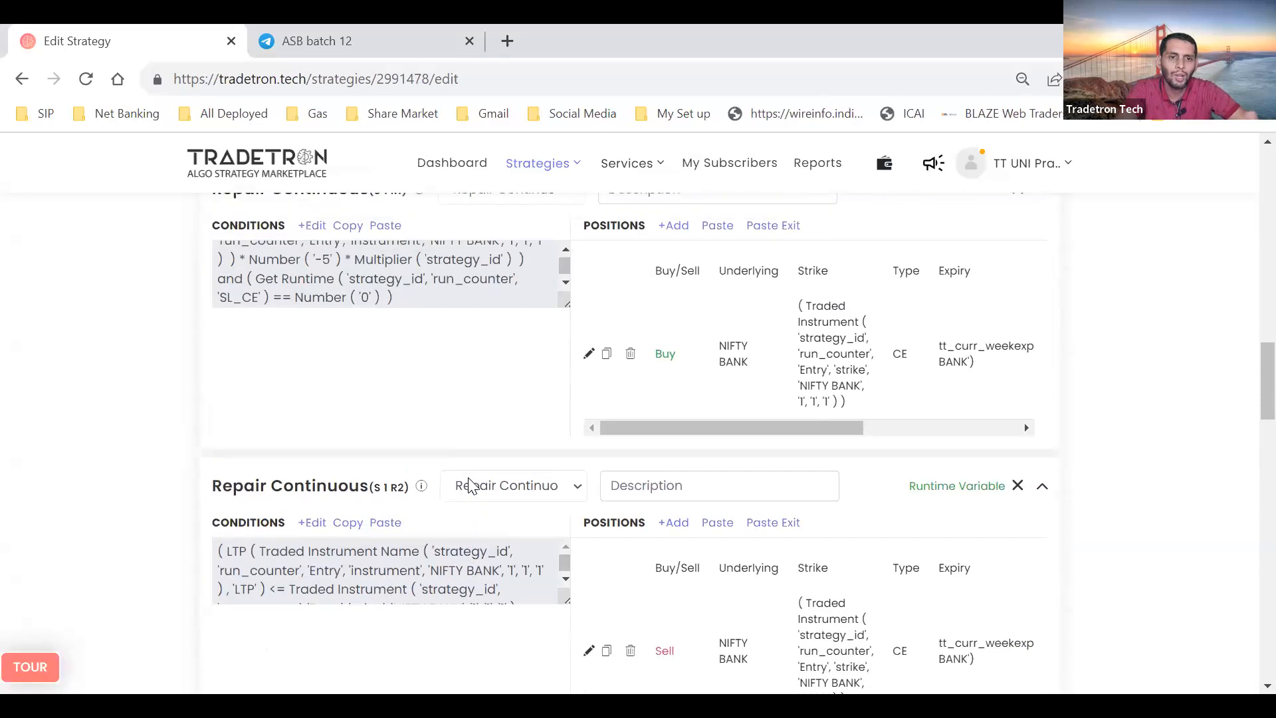
scroll(470, 484, up, 2)
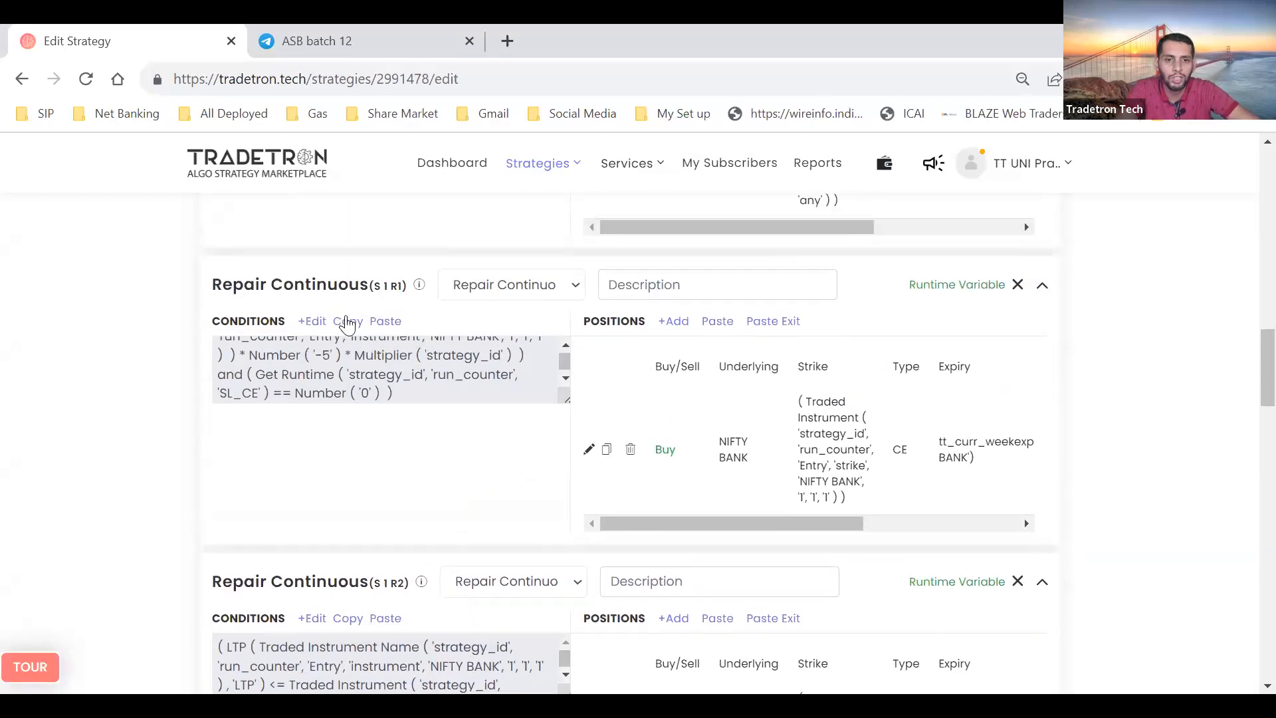
click(350, 322)
scroll(401, 459, down, 8)
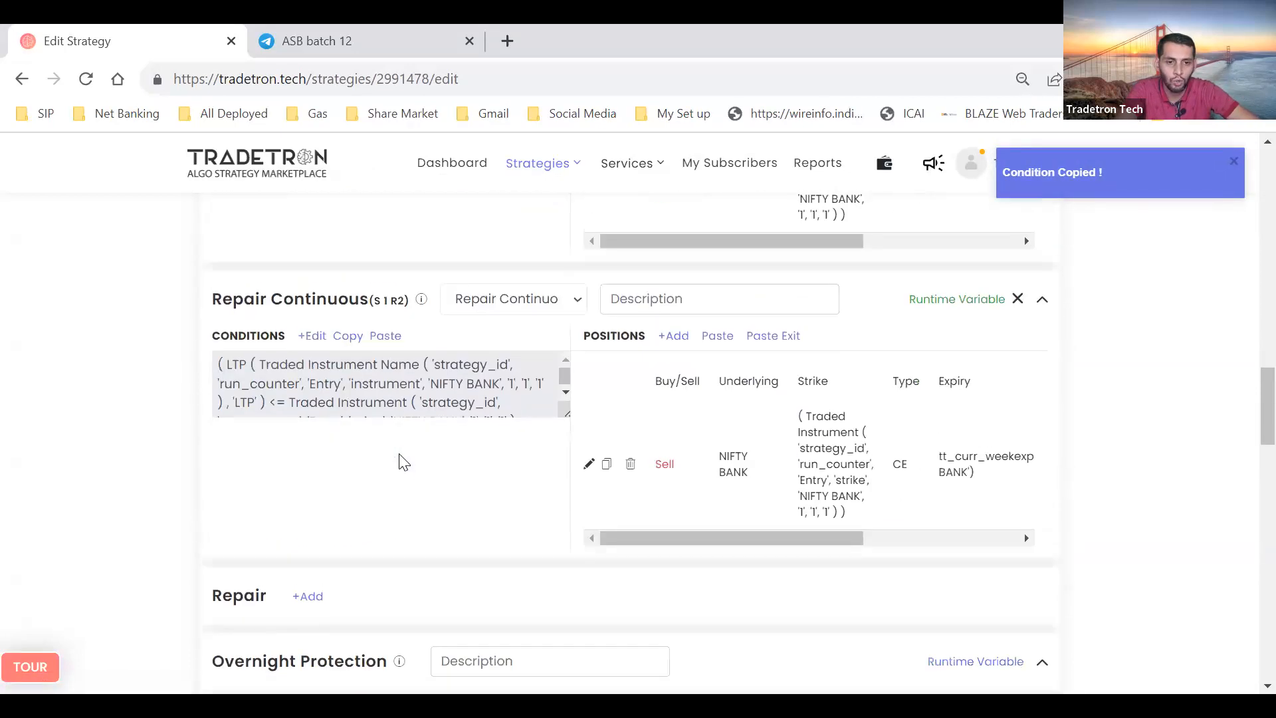
click(309, 391)
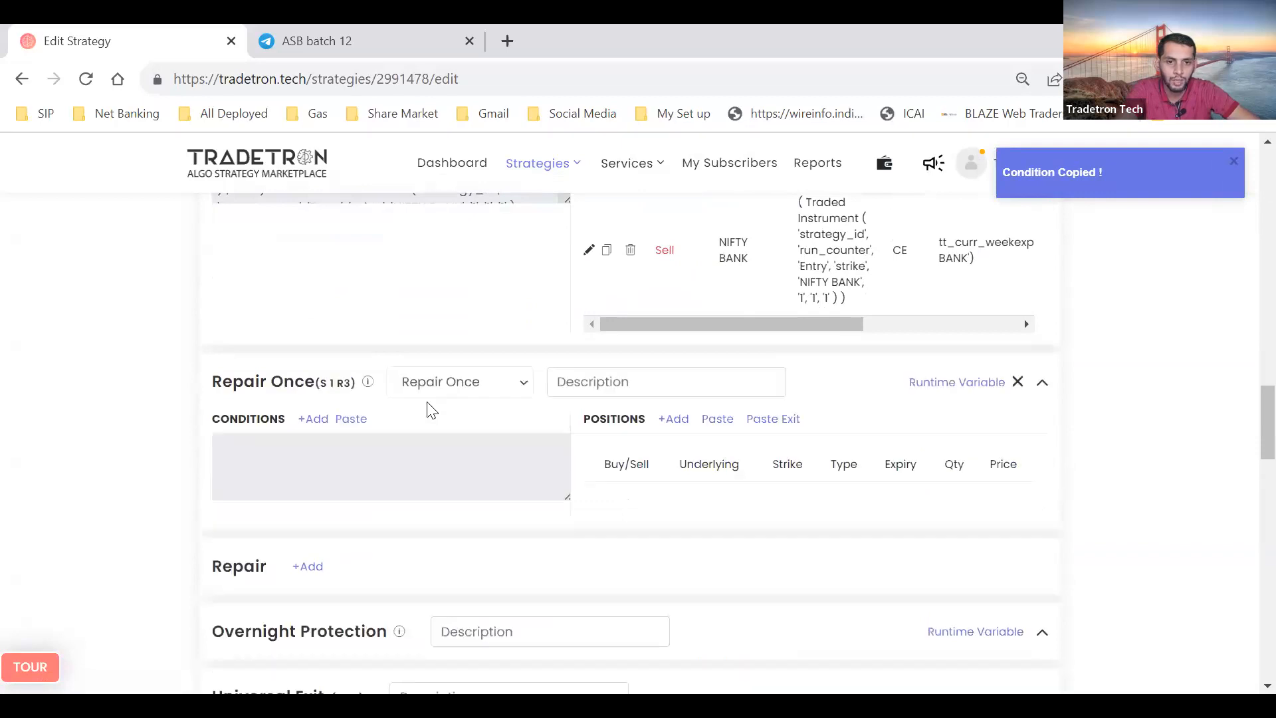
click(456, 389)
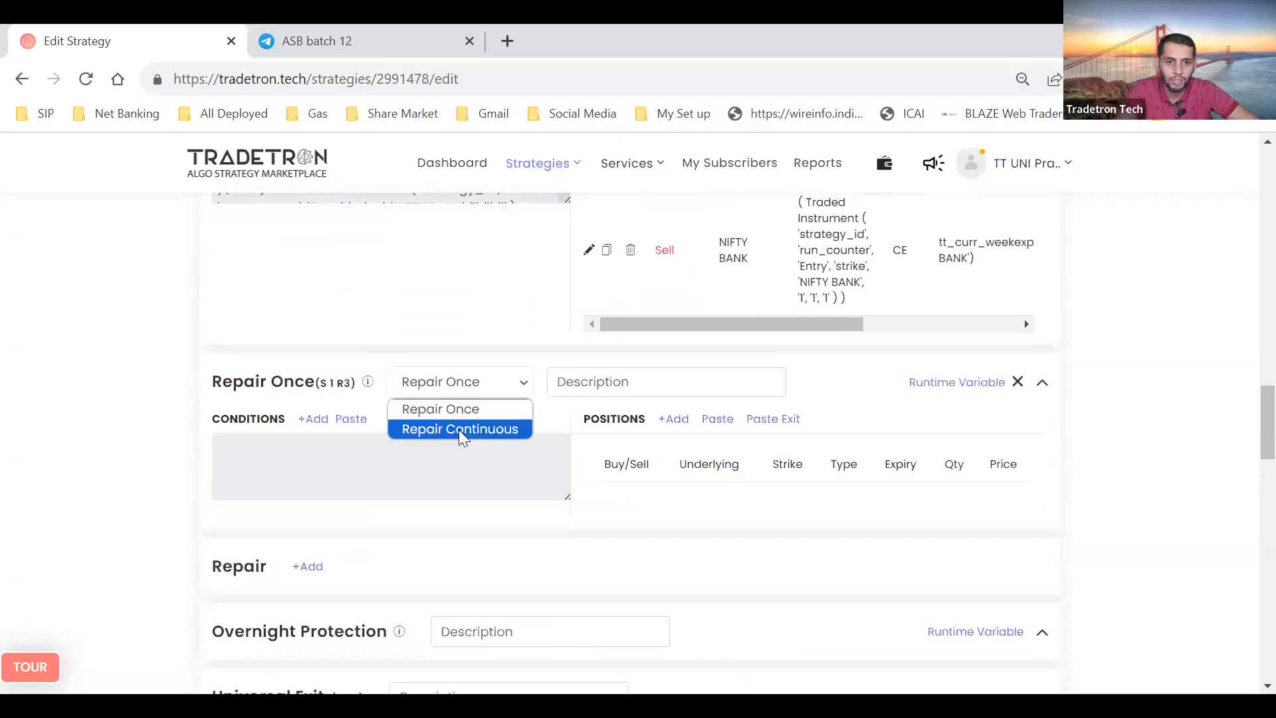
click(460, 430)
Add a fourth, fifth and sixth repair set, each of type Repair Continuous
scroll(459, 435, down, 2)
click(309, 439)
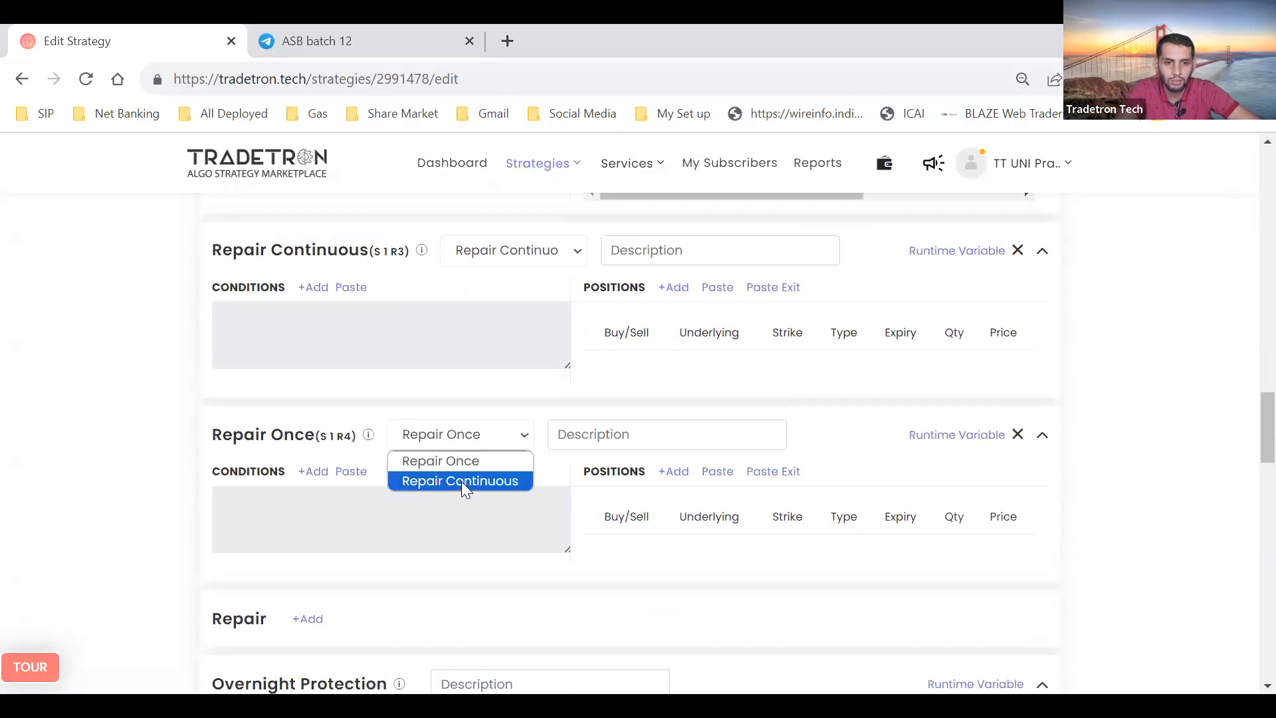
click(465, 484)
scroll(398, 399, down, 4)
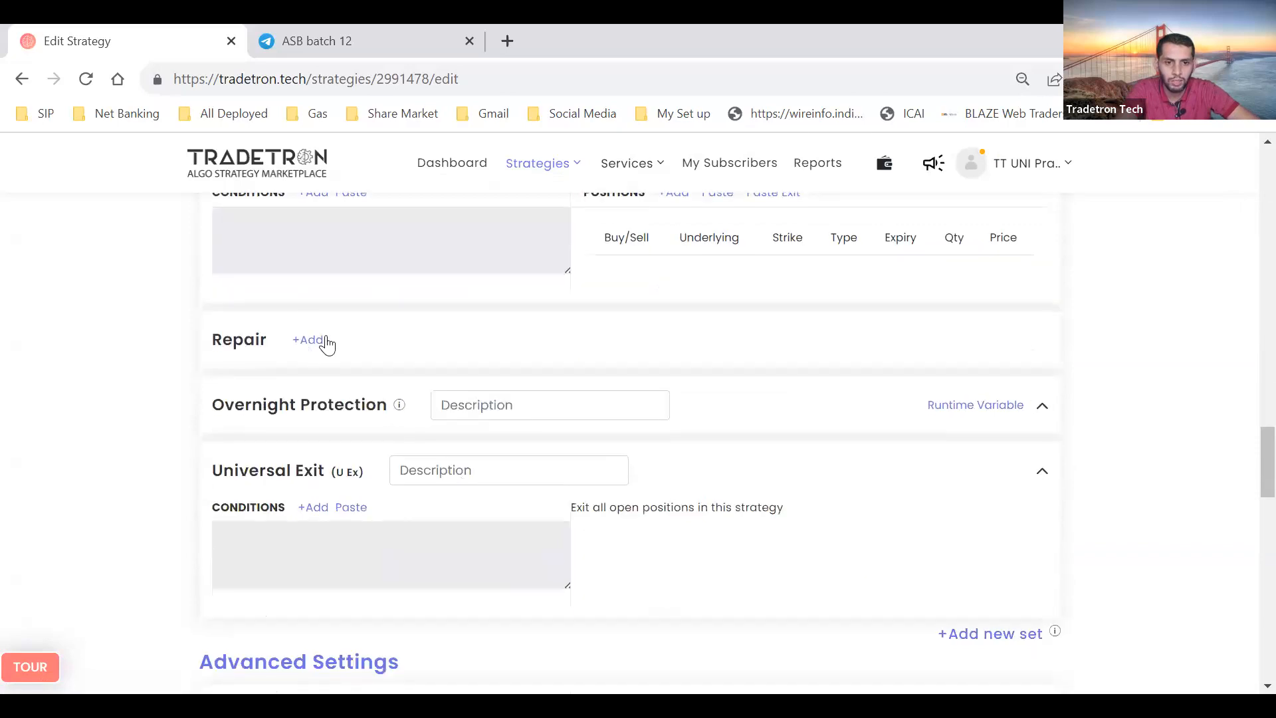
click(309, 340)
click(450, 346)
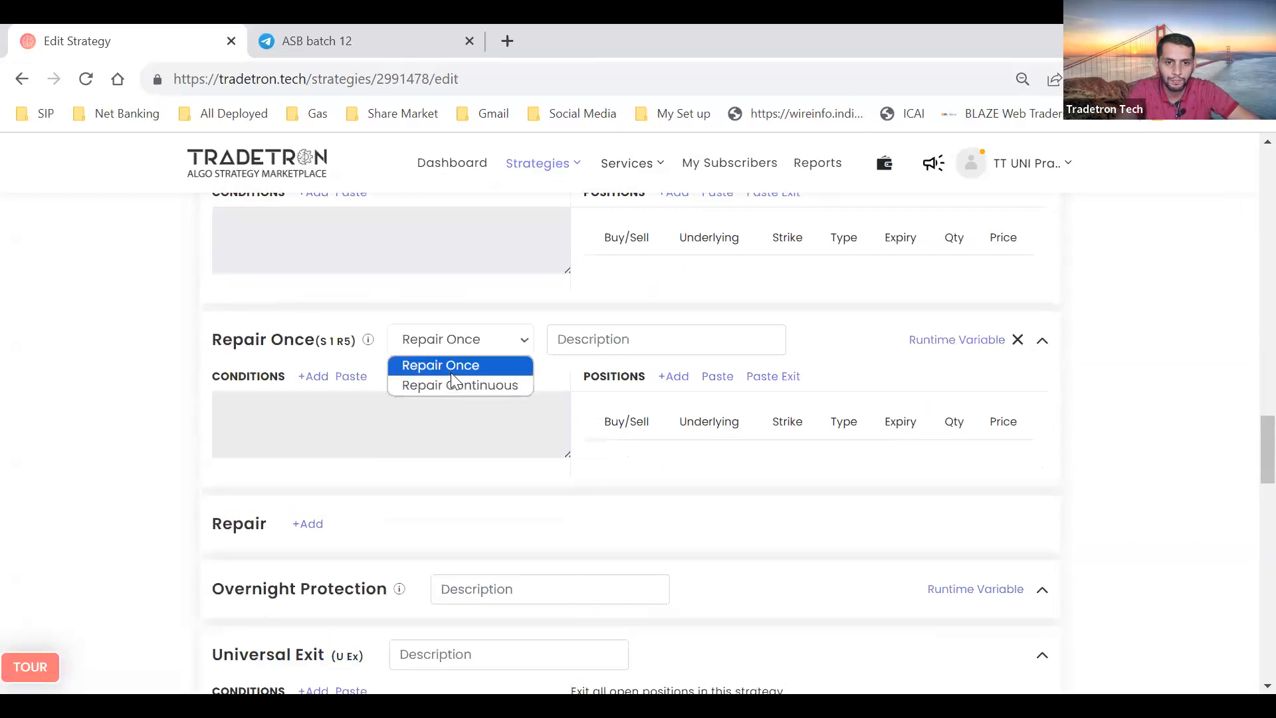
click(451, 372)
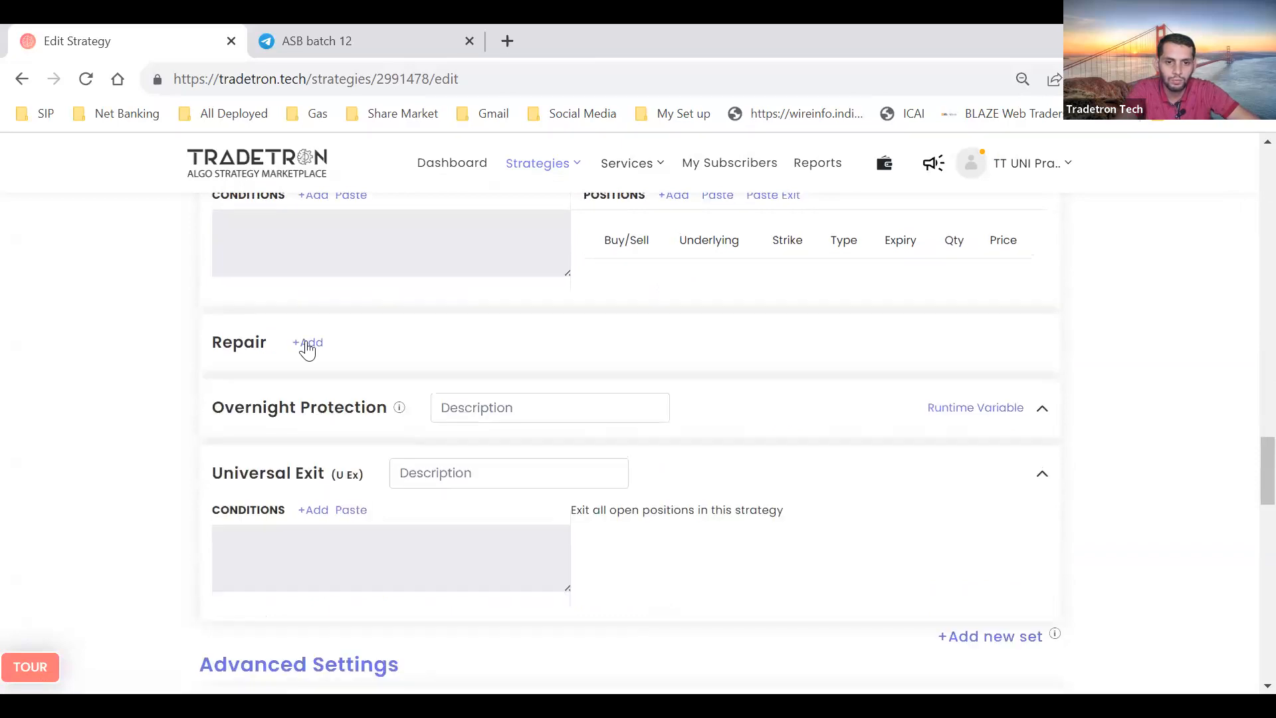
click(308, 343)
click(458, 359)
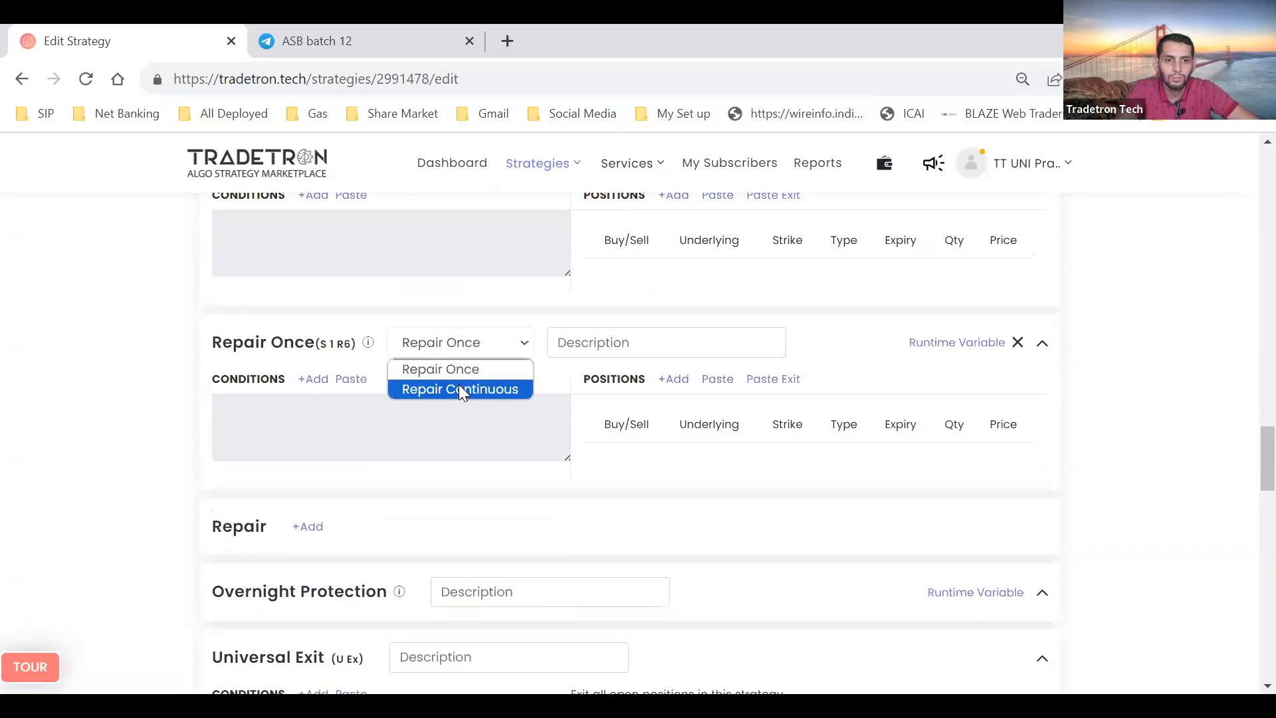
click(458, 384)
Paste the copied conditions into the third Repair Continuous set and set its Combine_Premium_SL multiplier number to 2
scroll(458, 385, down, 8)
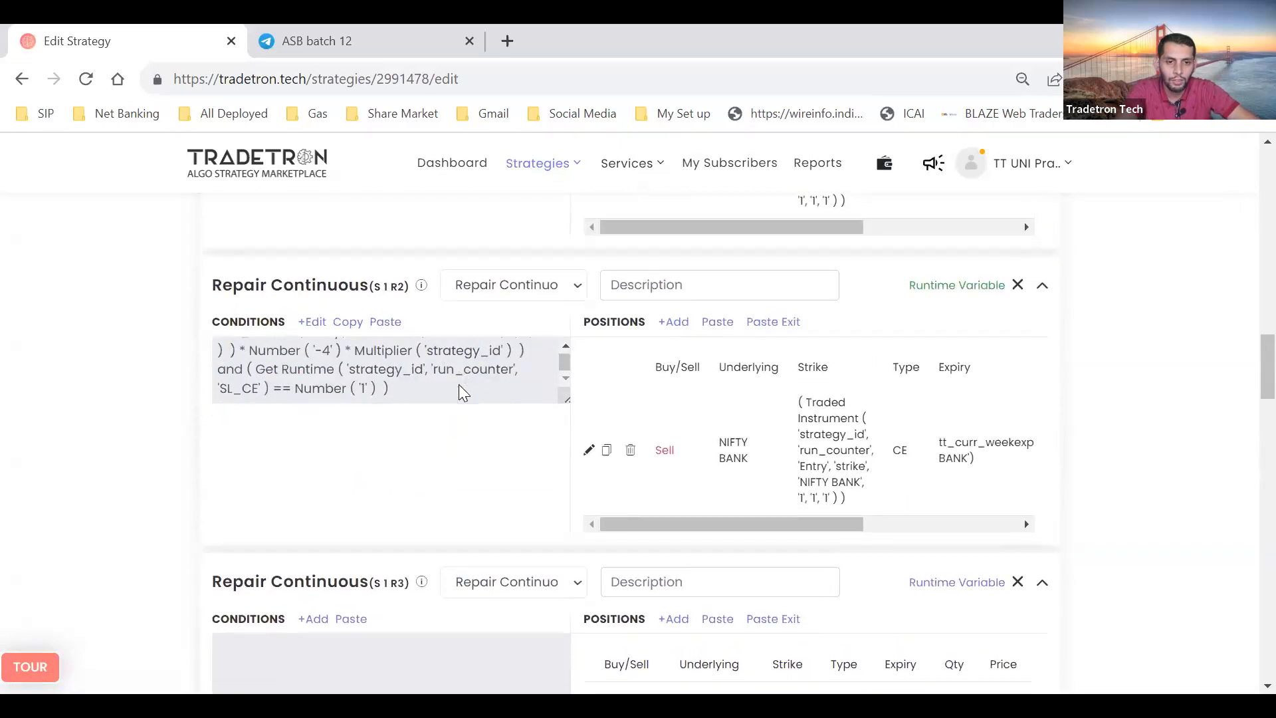
click(346, 315)
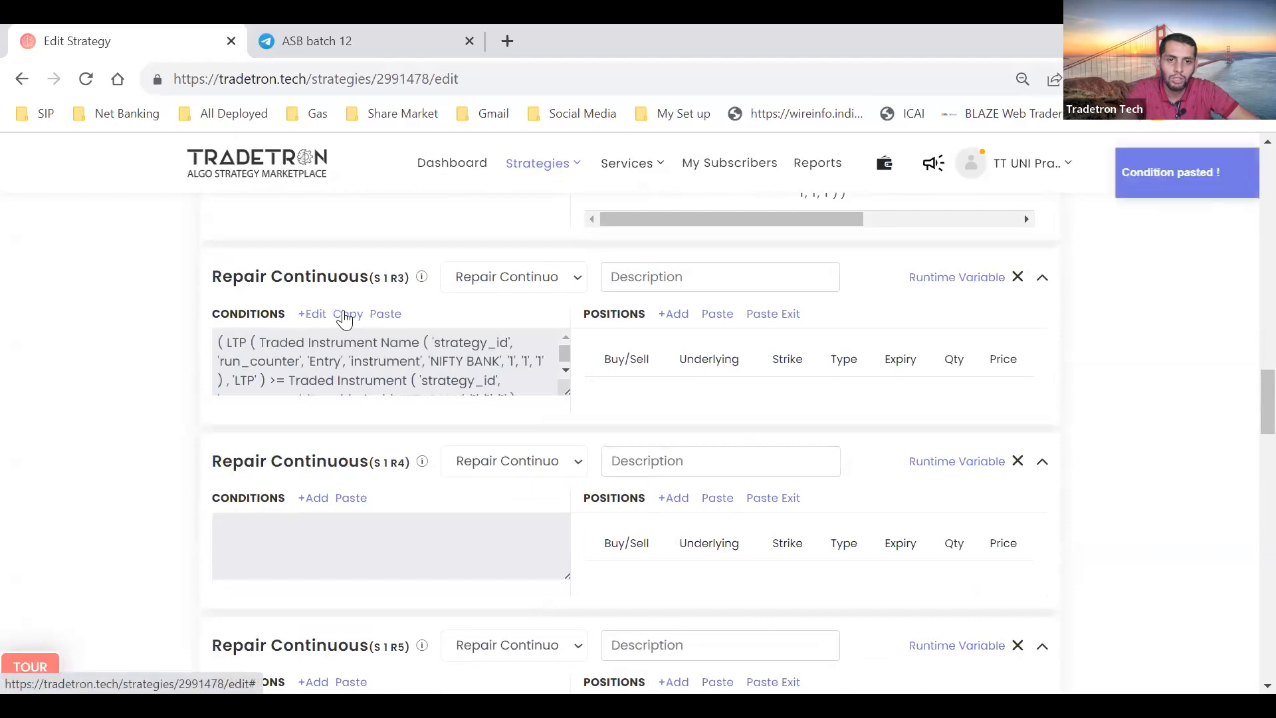
click(325, 314)
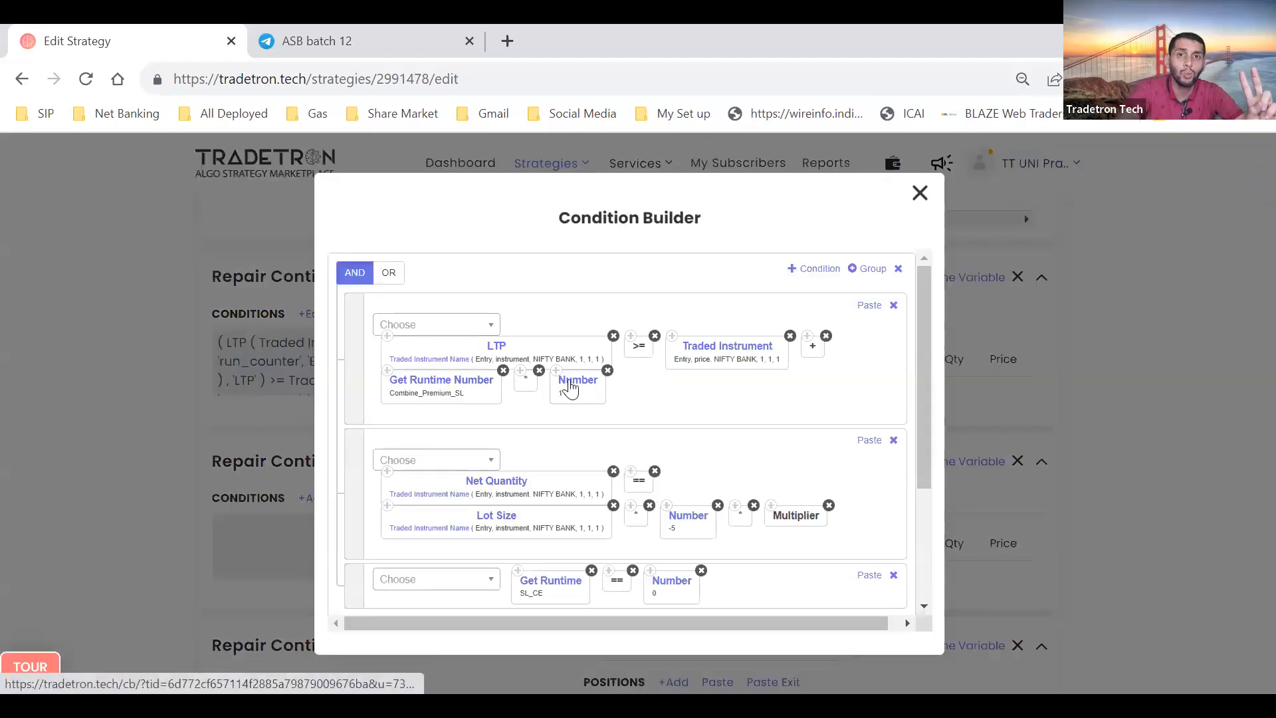
click(573, 386)
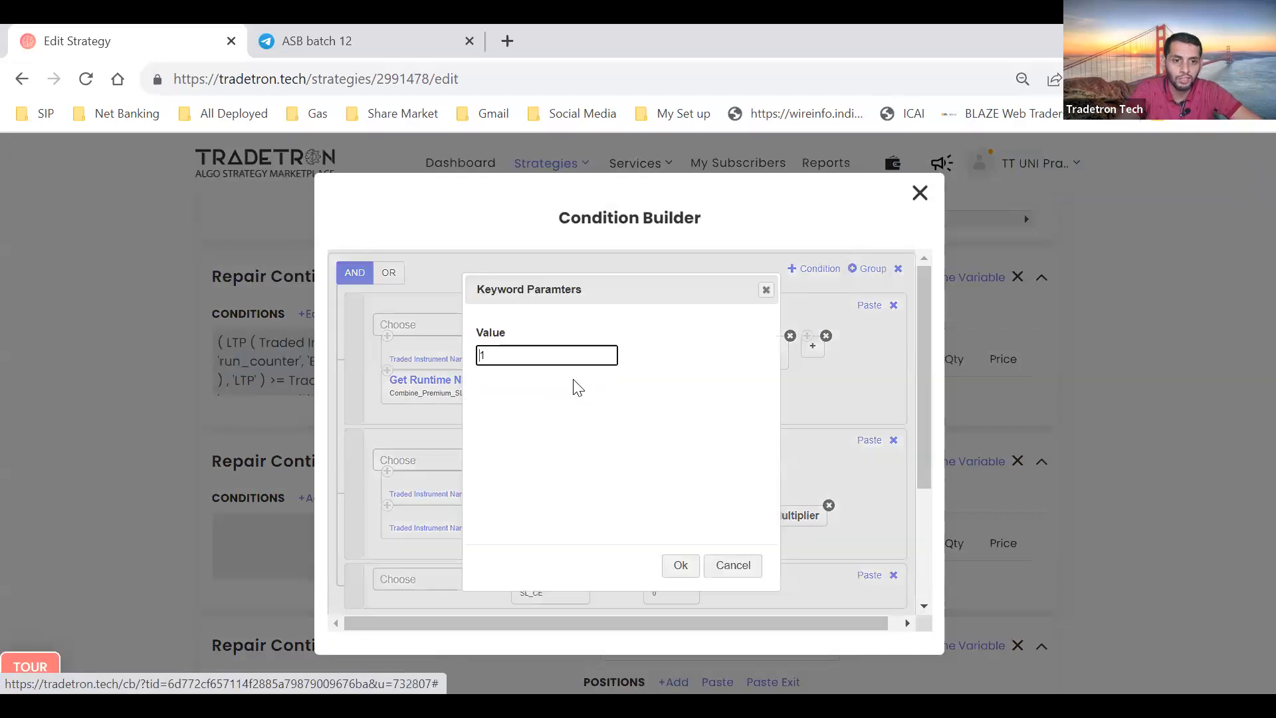
key(BackSpace)
text(2)
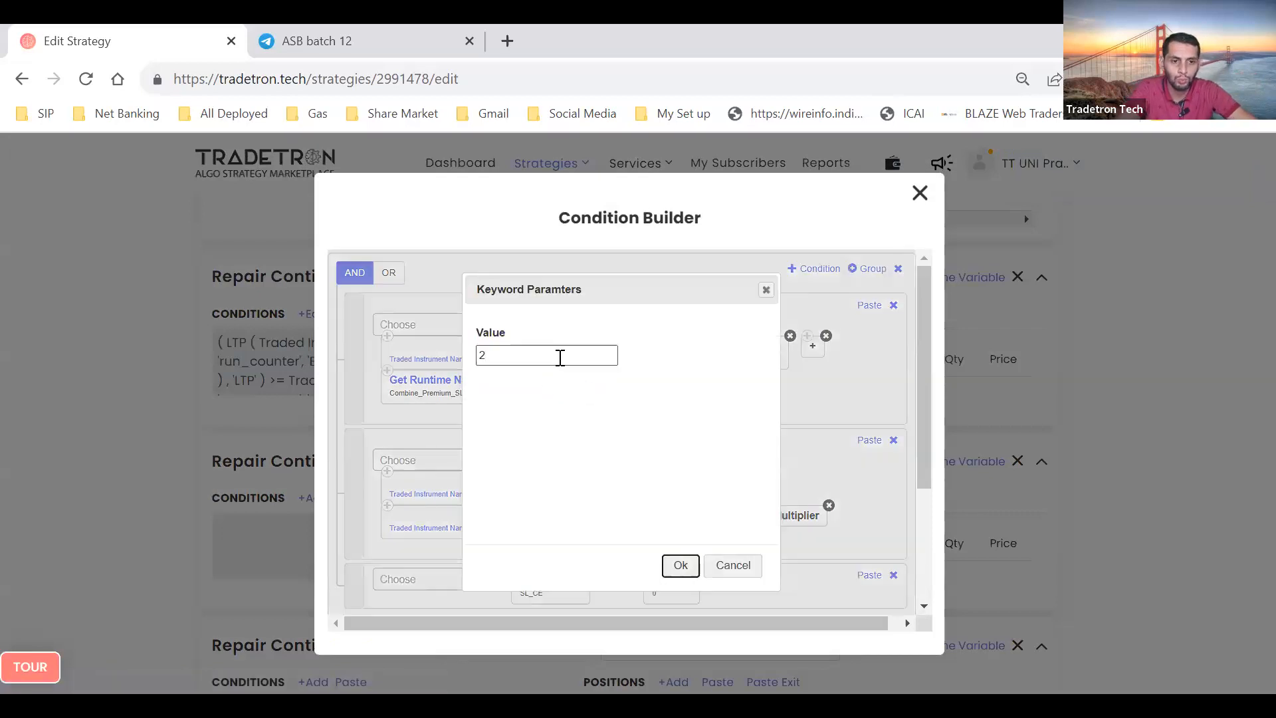
key(Return)
Set the Lot Size multiplier number in the third set's Net Quantity condition to -4
scroll(675, 422, down, 1)
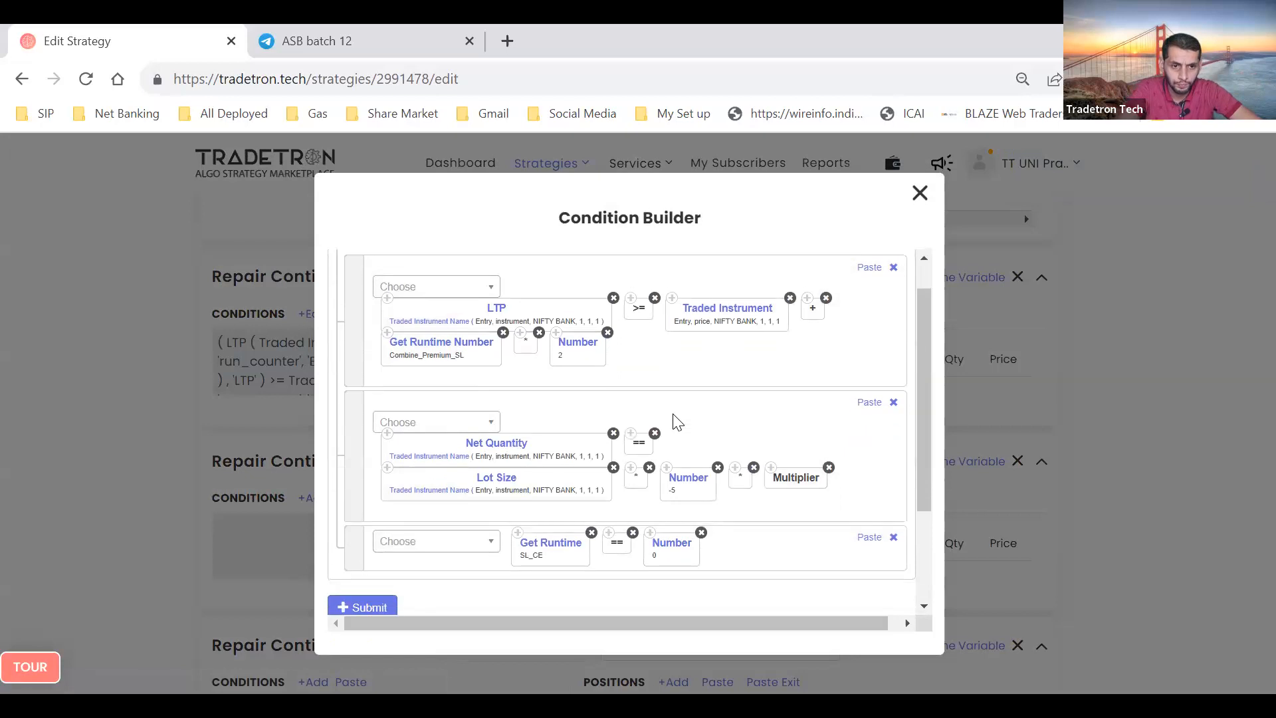
scroll(641, 376, down, 2)
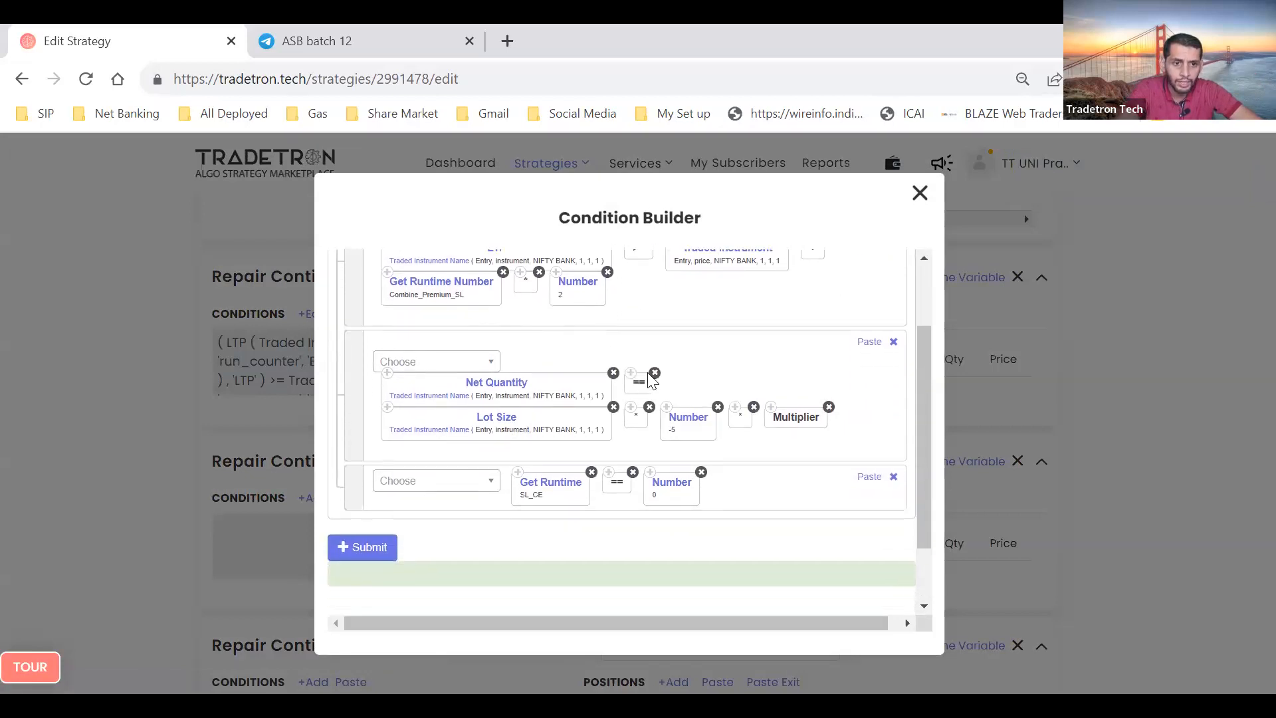
click(692, 417)
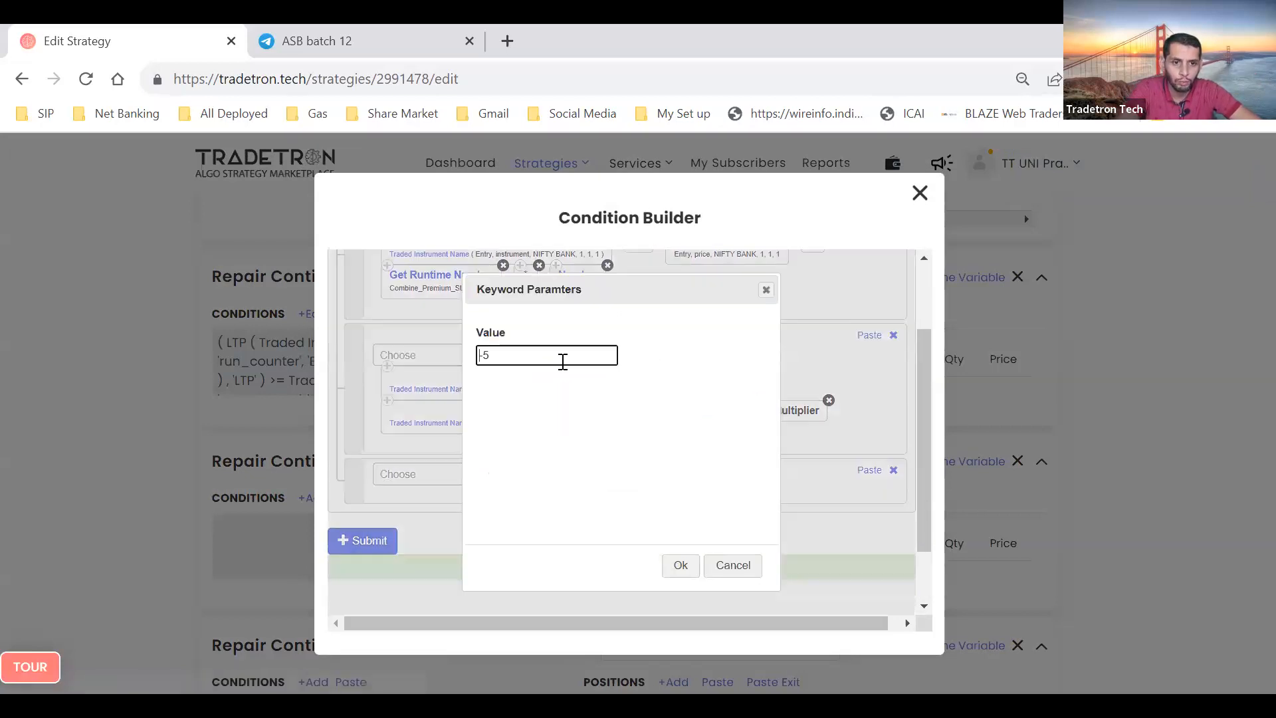
key(BackSpace)
text(3)
key(Tab)
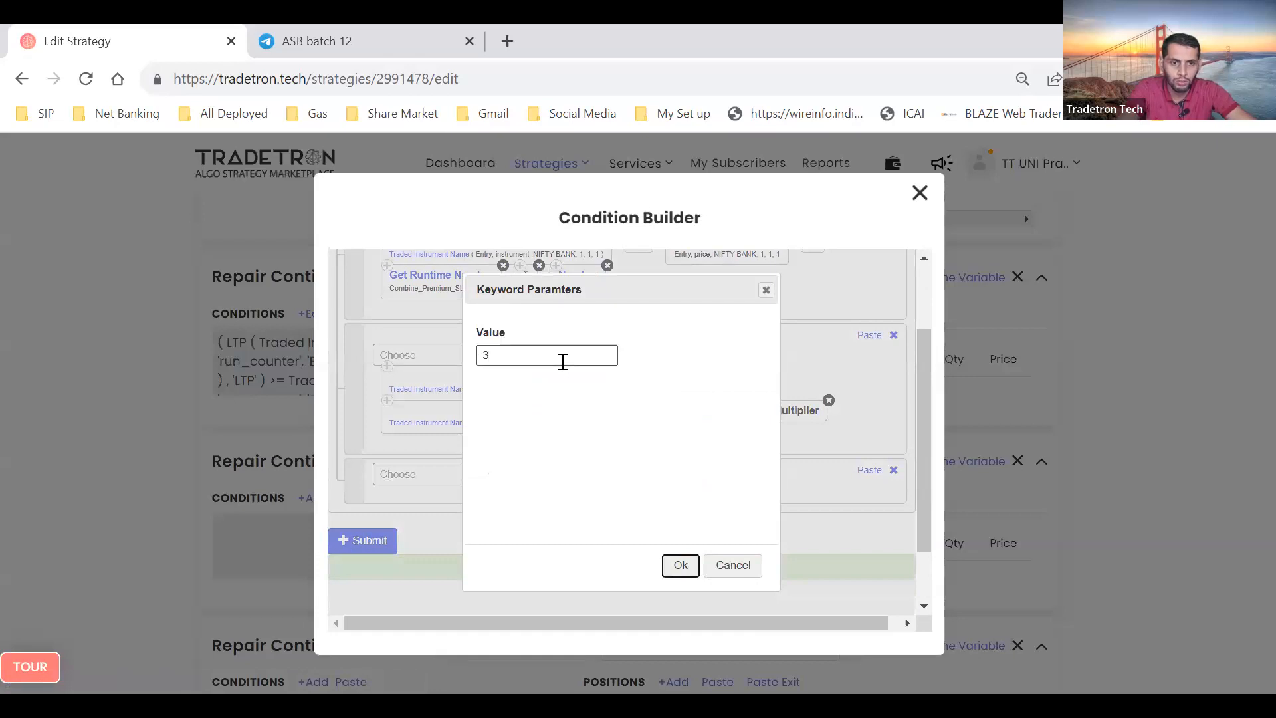
click(563, 362)
text(4)
key(Tab)
key(Return)
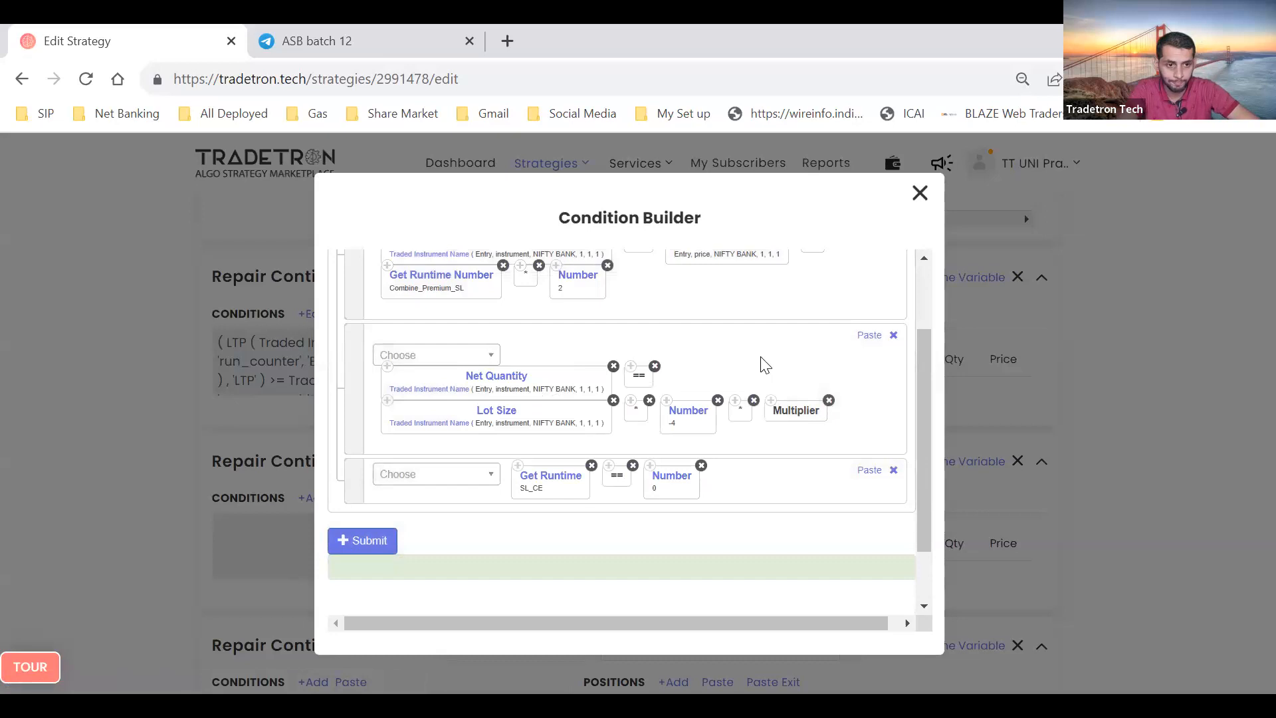
Set the third set's SL_CE comparison to Number 1, submit the conditions and close the Condition Builder
scroll(660, 391, down, 1)
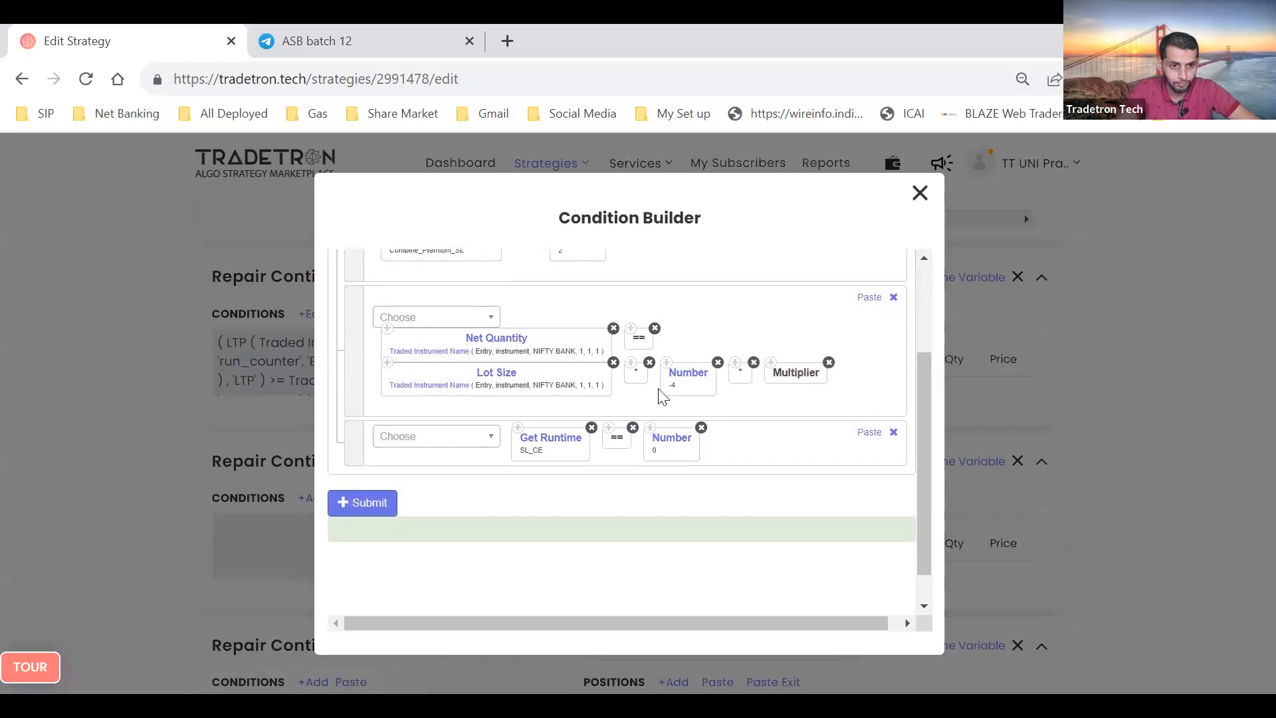
click(672, 439)
key(BackSpace)
text(1)
key(Tab)
key(Return)
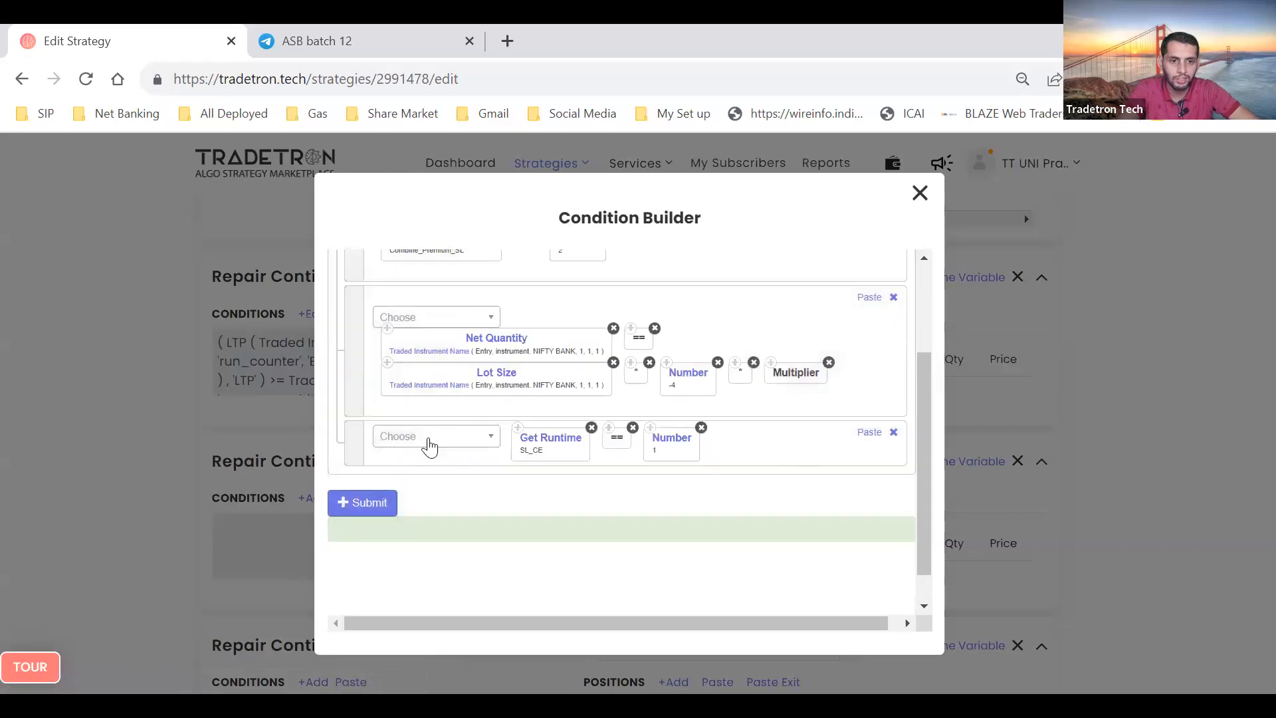
click(341, 509)
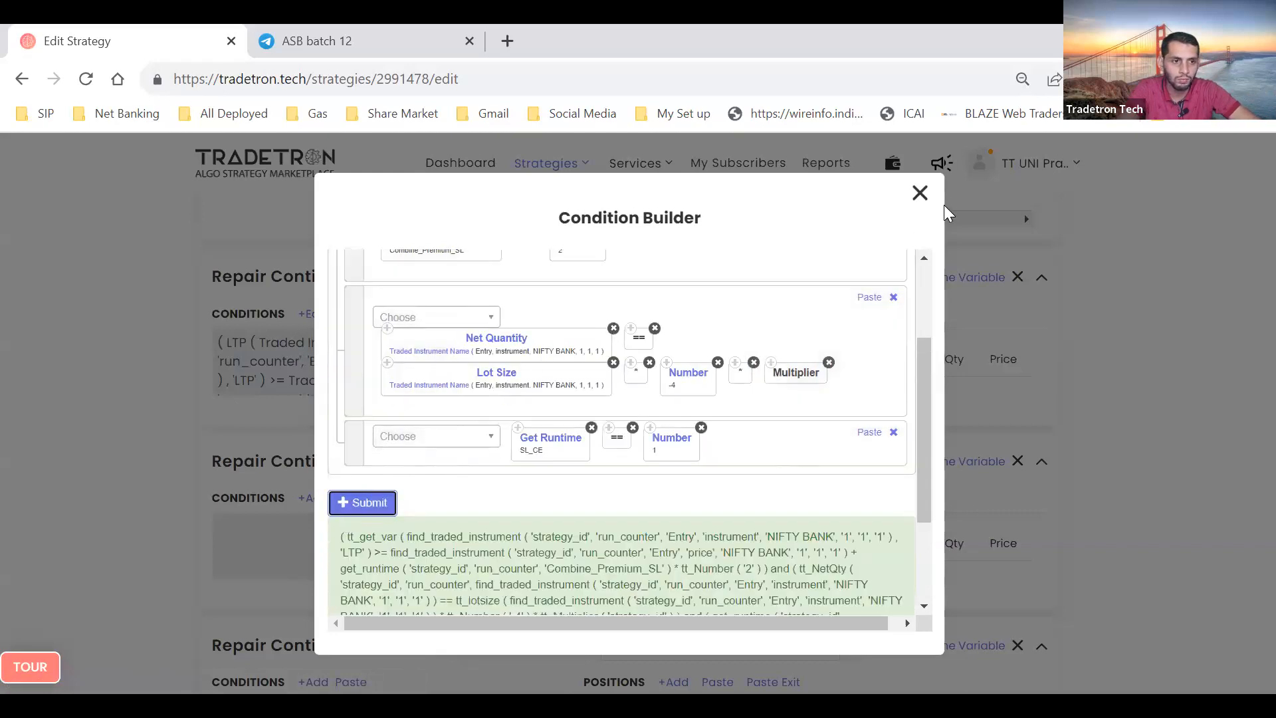
click(920, 192)
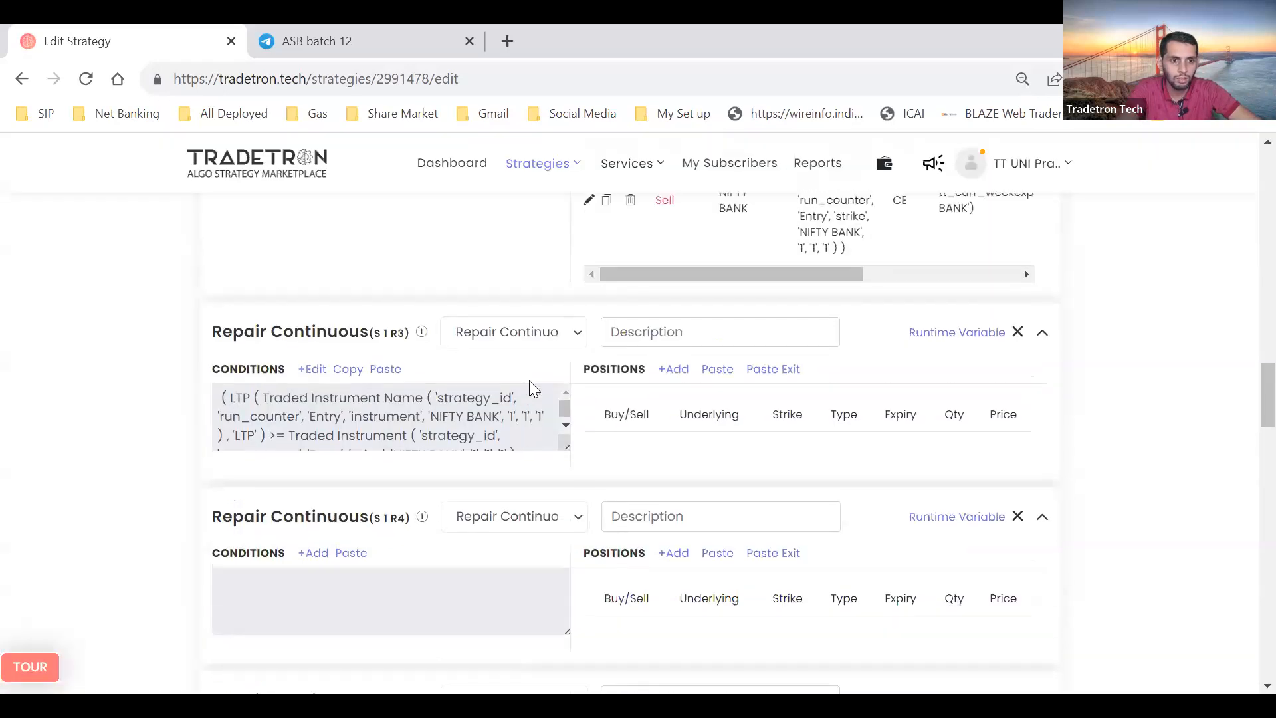
Open the runtime variables of the third Repair Continuous set and enter SL_CE as the variable name
scroll(536, 535, down, 4)
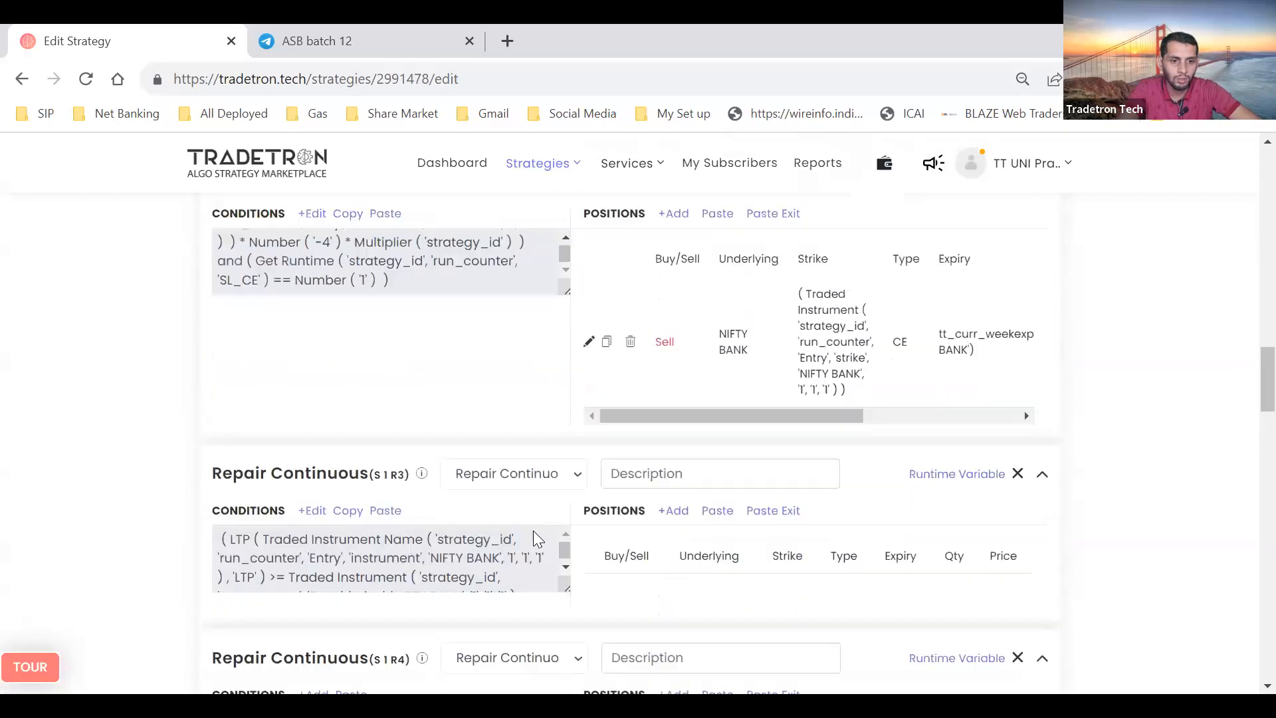
click(948, 319)
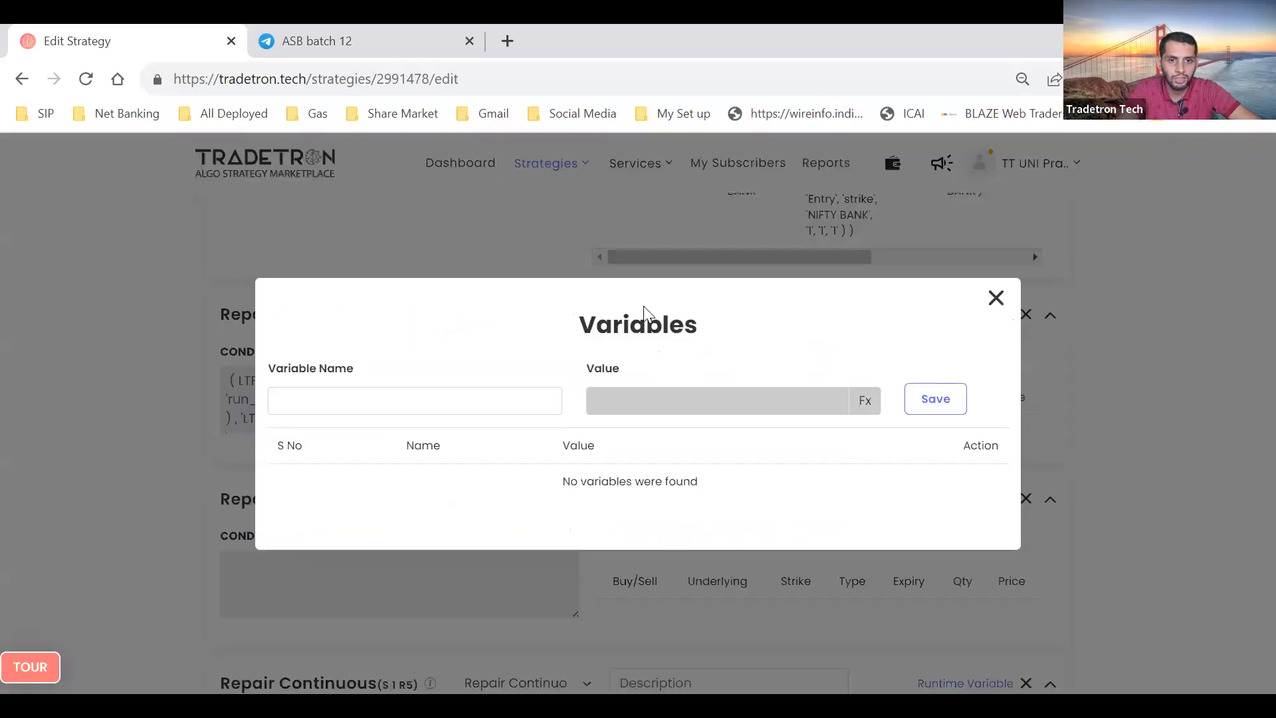
click(442, 388)
text(SL_CE)
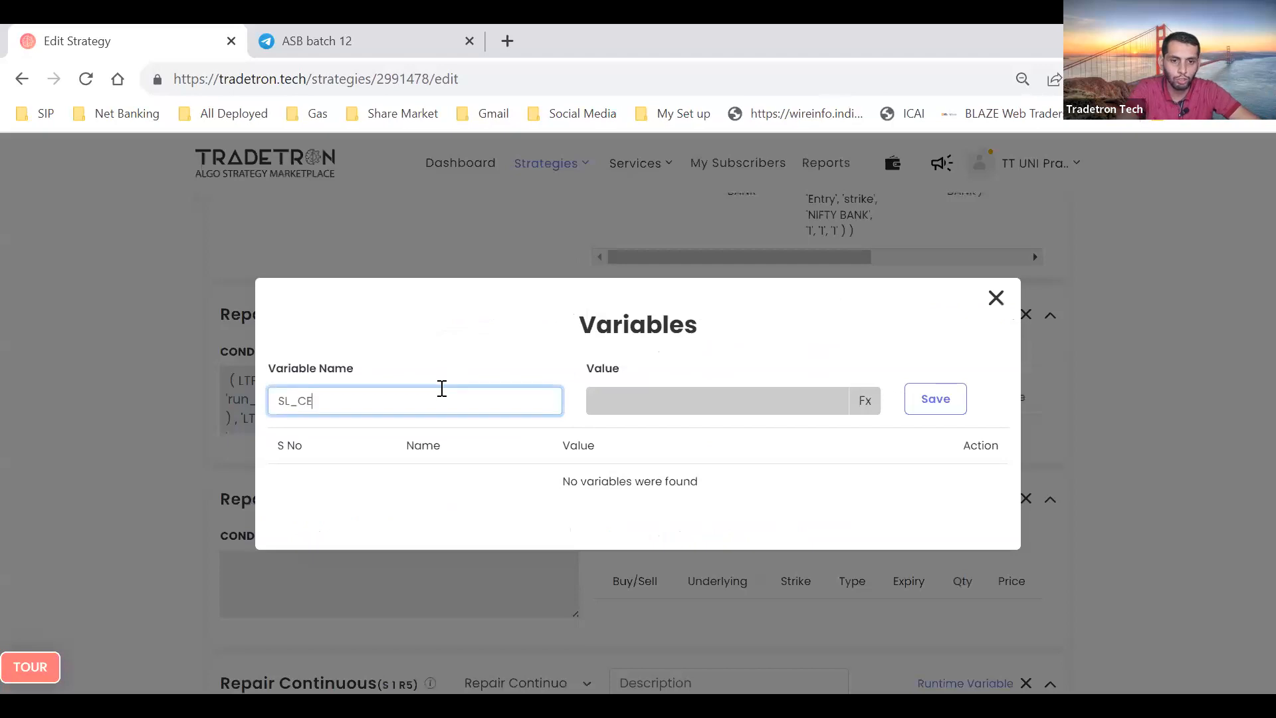
Set the third set's SL_CE value to the Number keyword with value 2 and save the variable
click(857, 402)
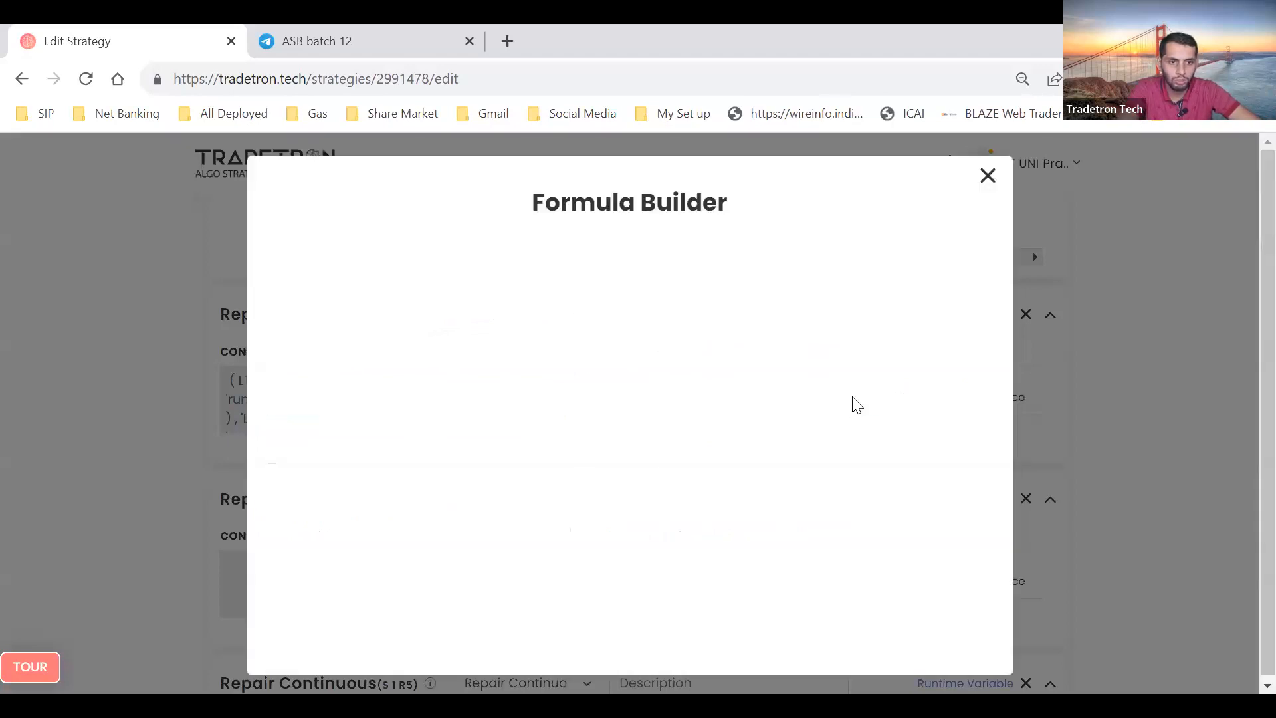
click(413, 293)
text(NUMBER)
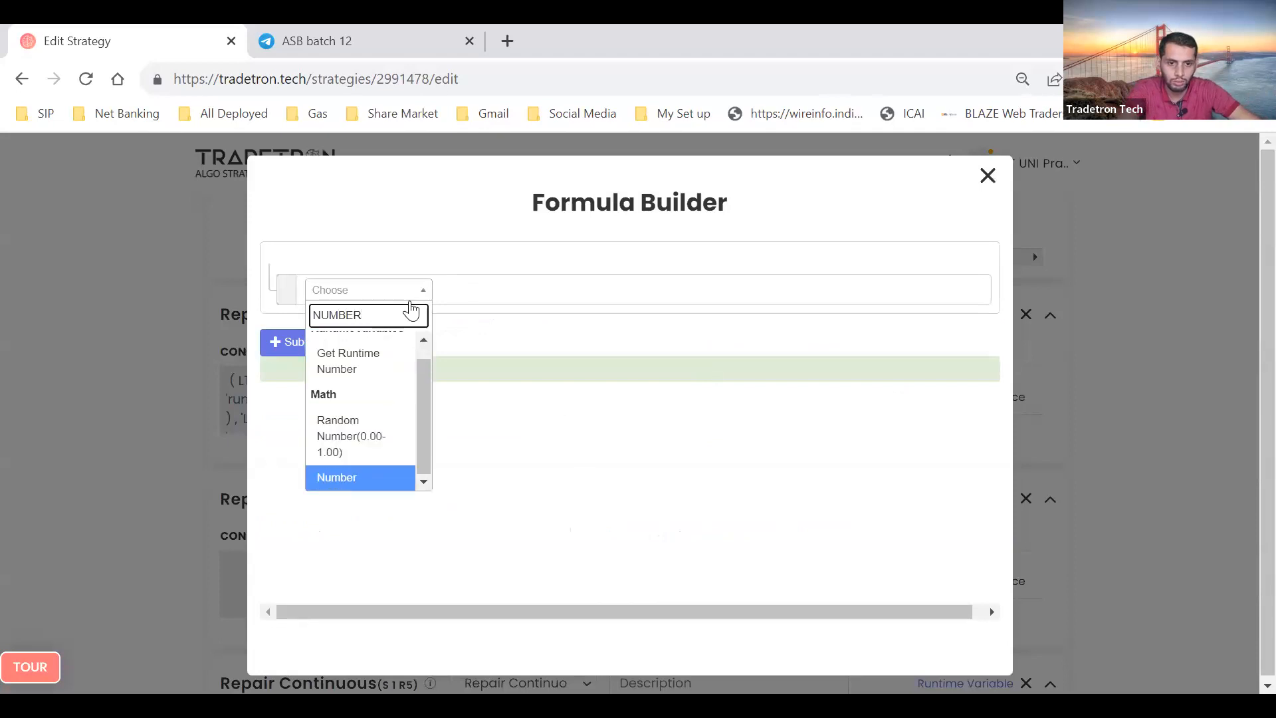
key(Return)
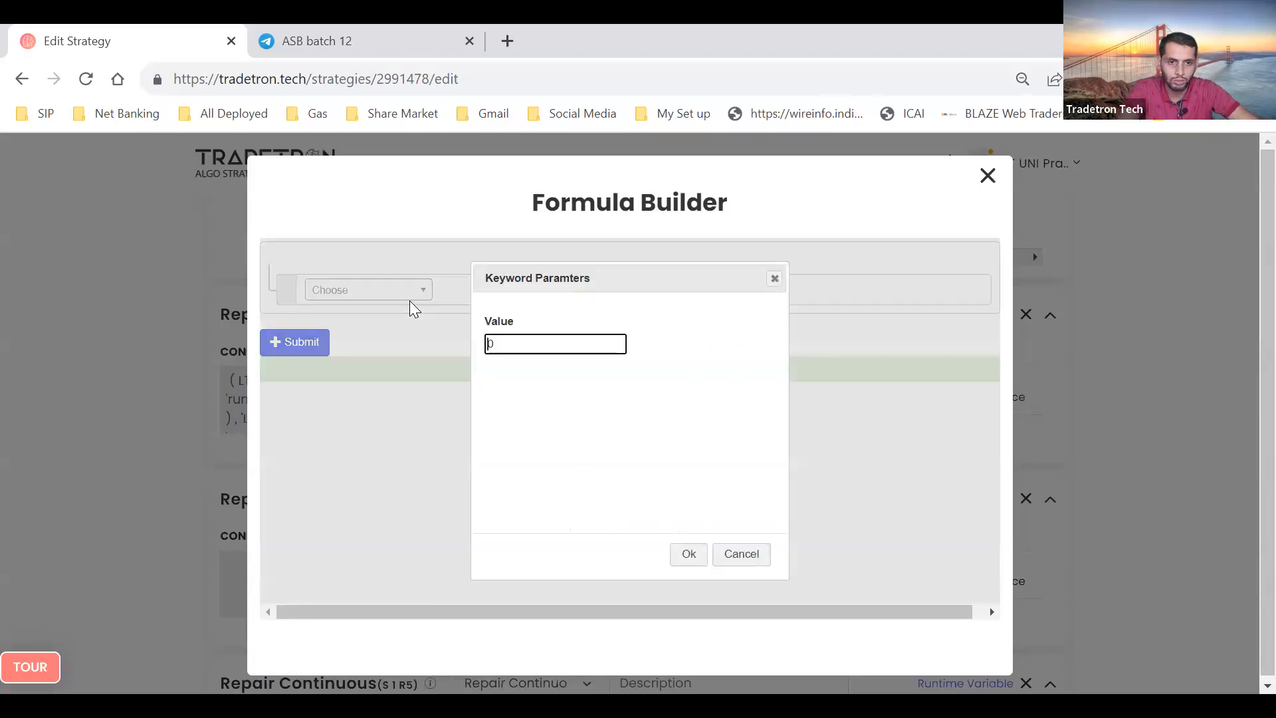
text(2)
key(Return)
click(290, 359)
click(991, 188)
click(989, 178)
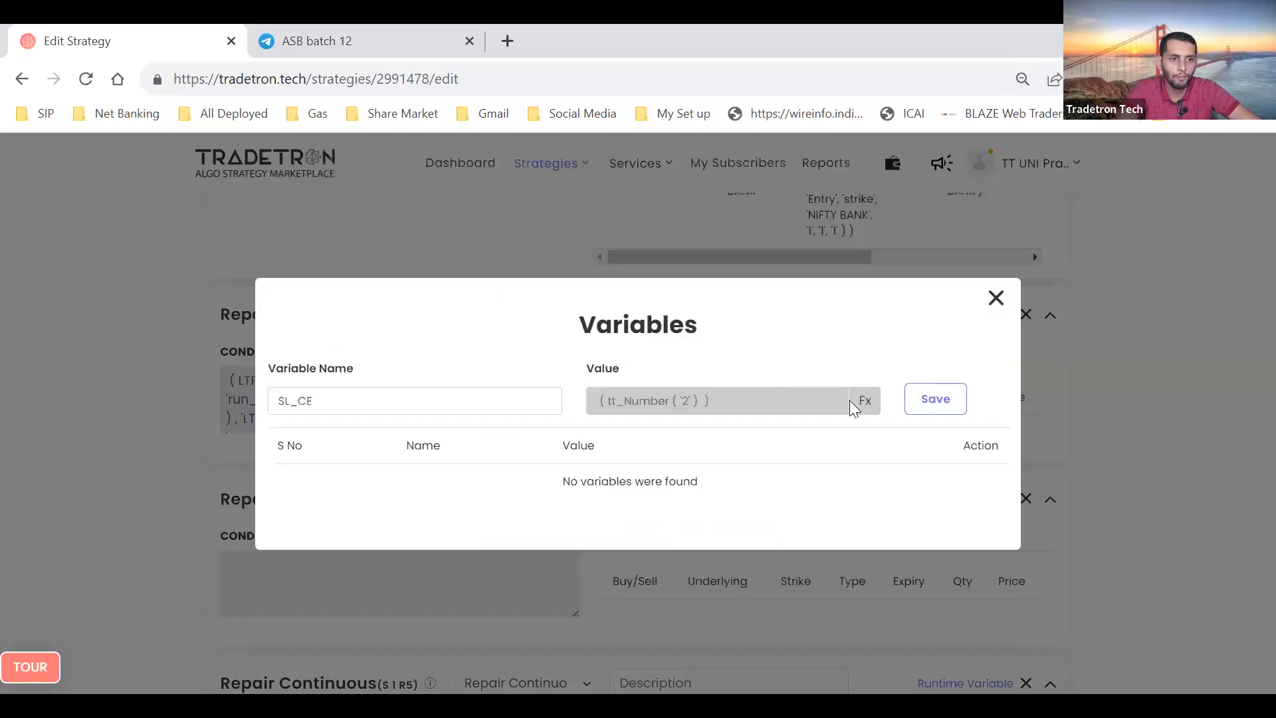
click(936, 399)
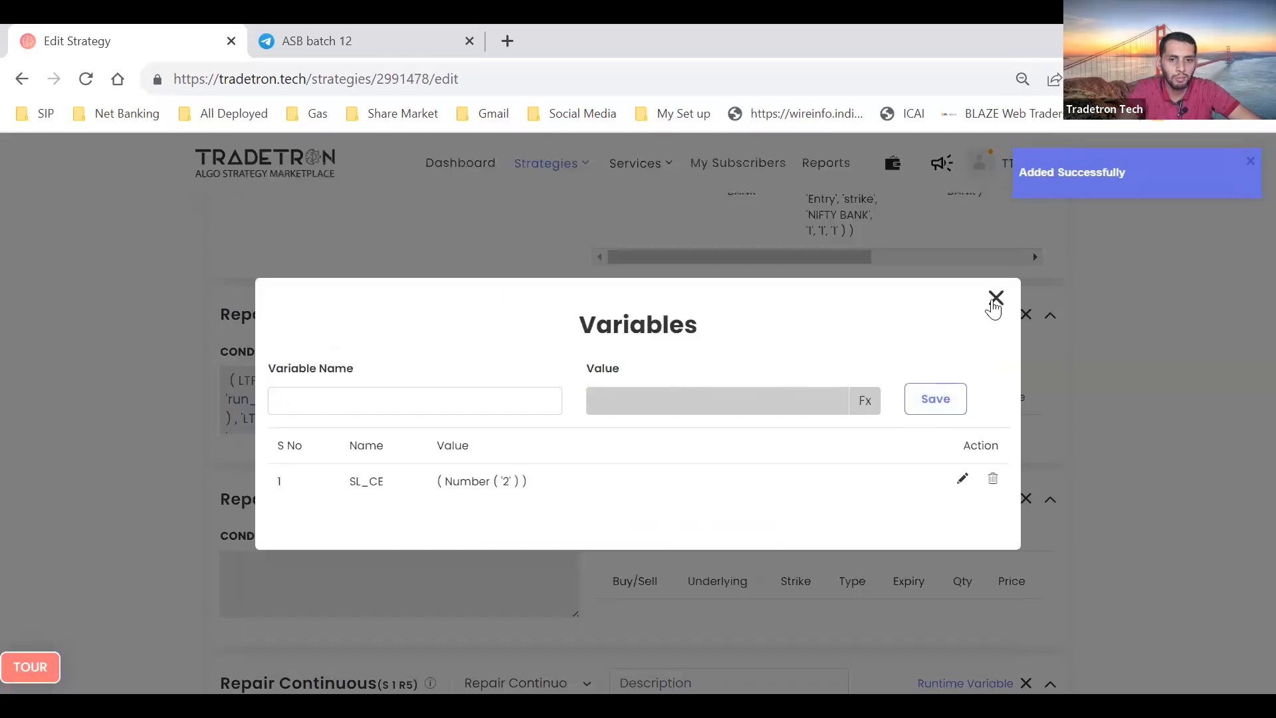
Close the Variables dialog and copy the second Repair Continuous set's conditions into the fourth set
click(995, 299)
scroll(337, 406, up, 3)
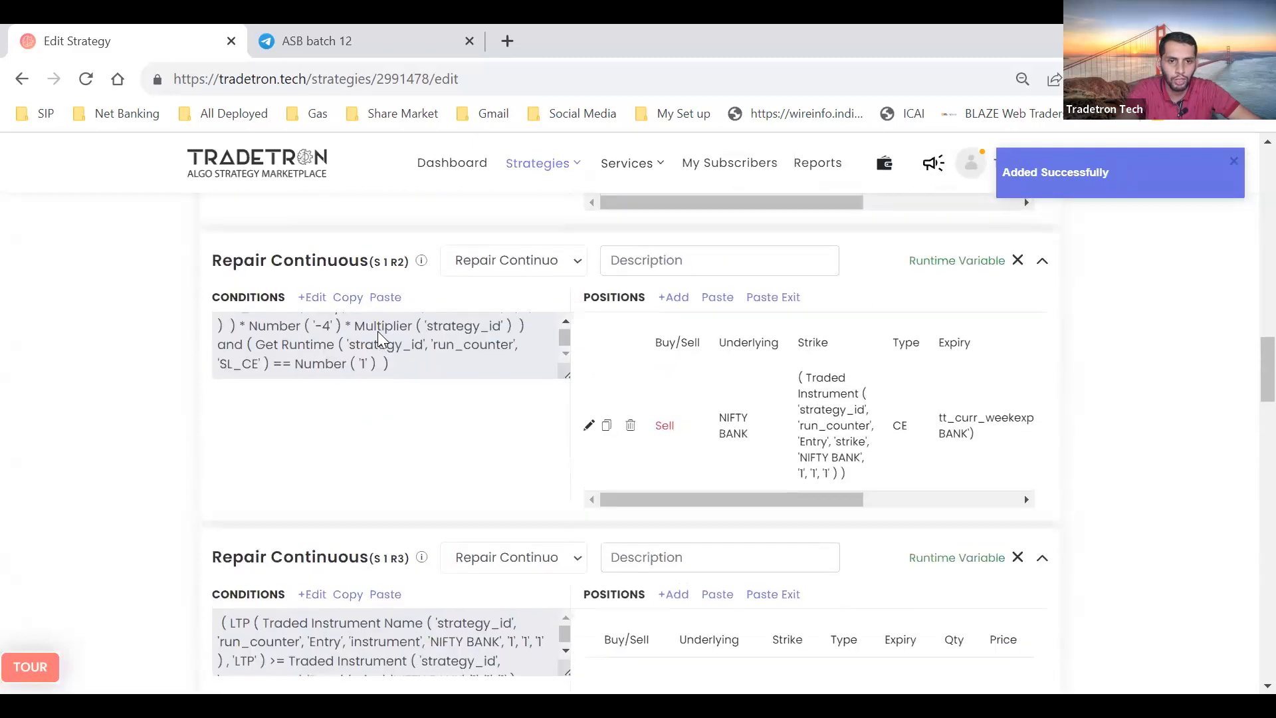
click(349, 300)
scroll(397, 462, down, 3)
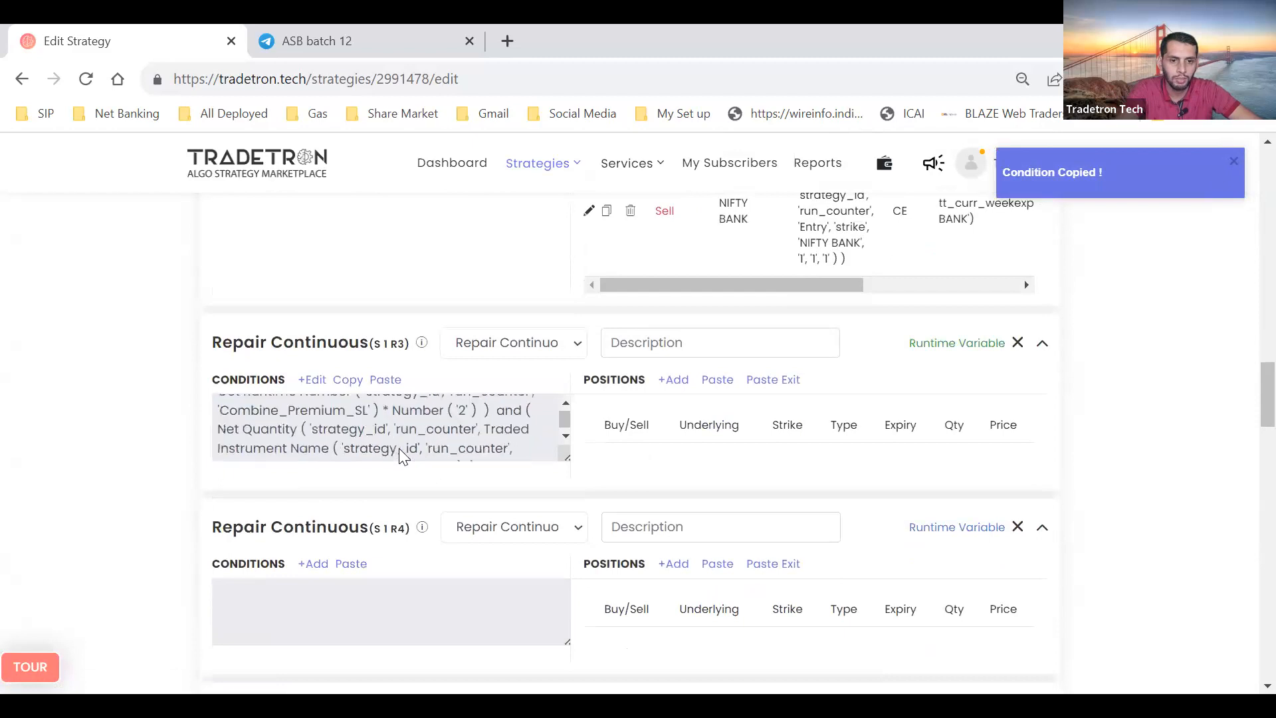
click(351, 565)
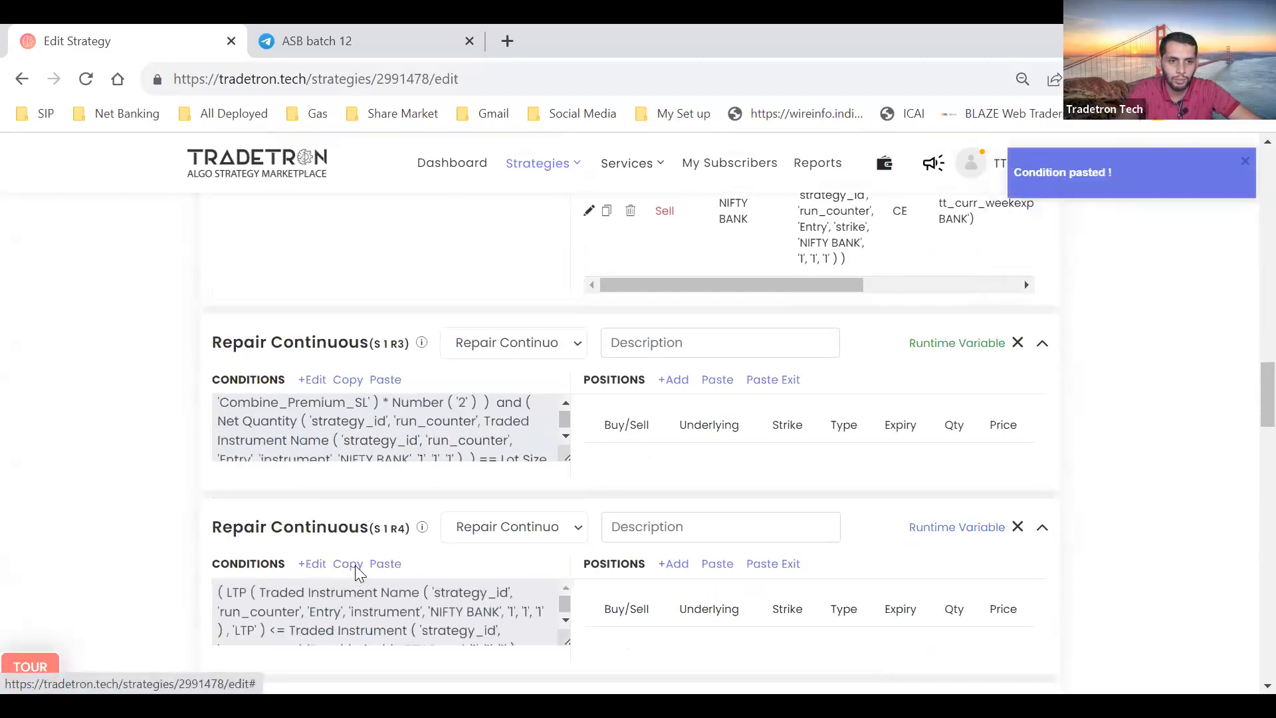
Copy the NIFTY BANK CE Buy leg from the first Repair Continuous set into the third set's positions
scroll(606, 285, up, 5)
click(607, 281)
scroll(635, 392, down, 5)
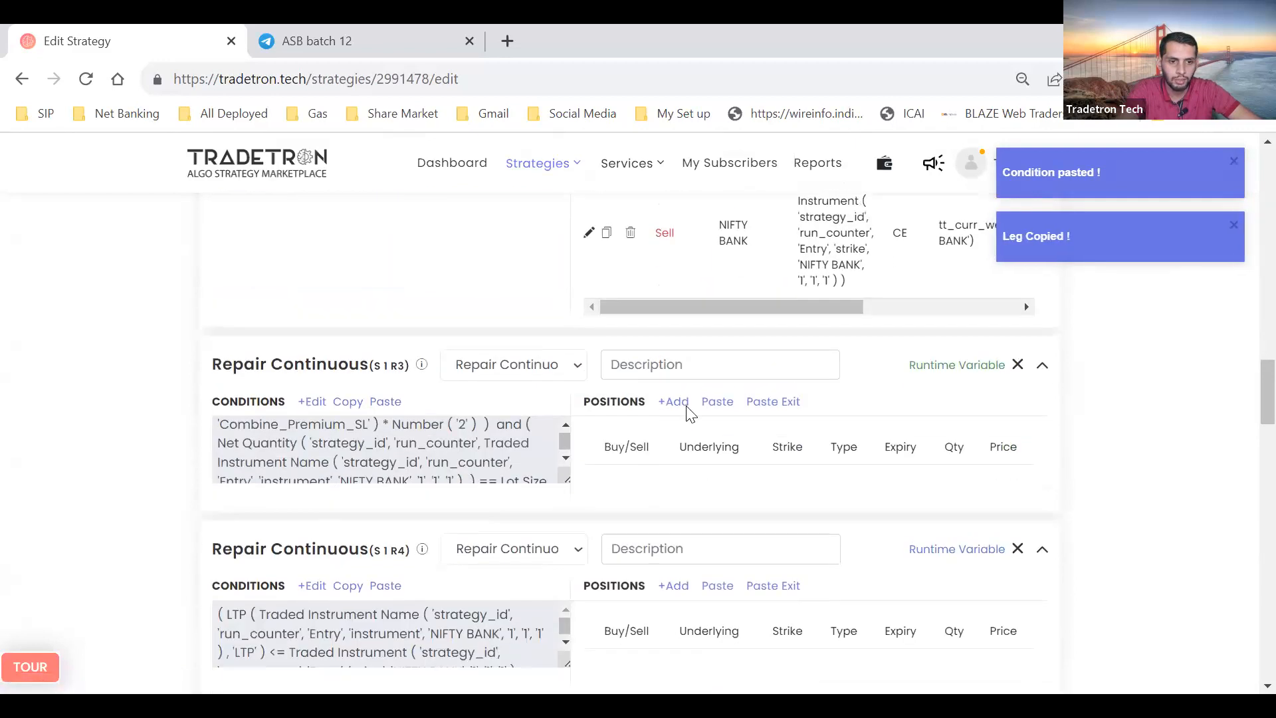
click(717, 402)
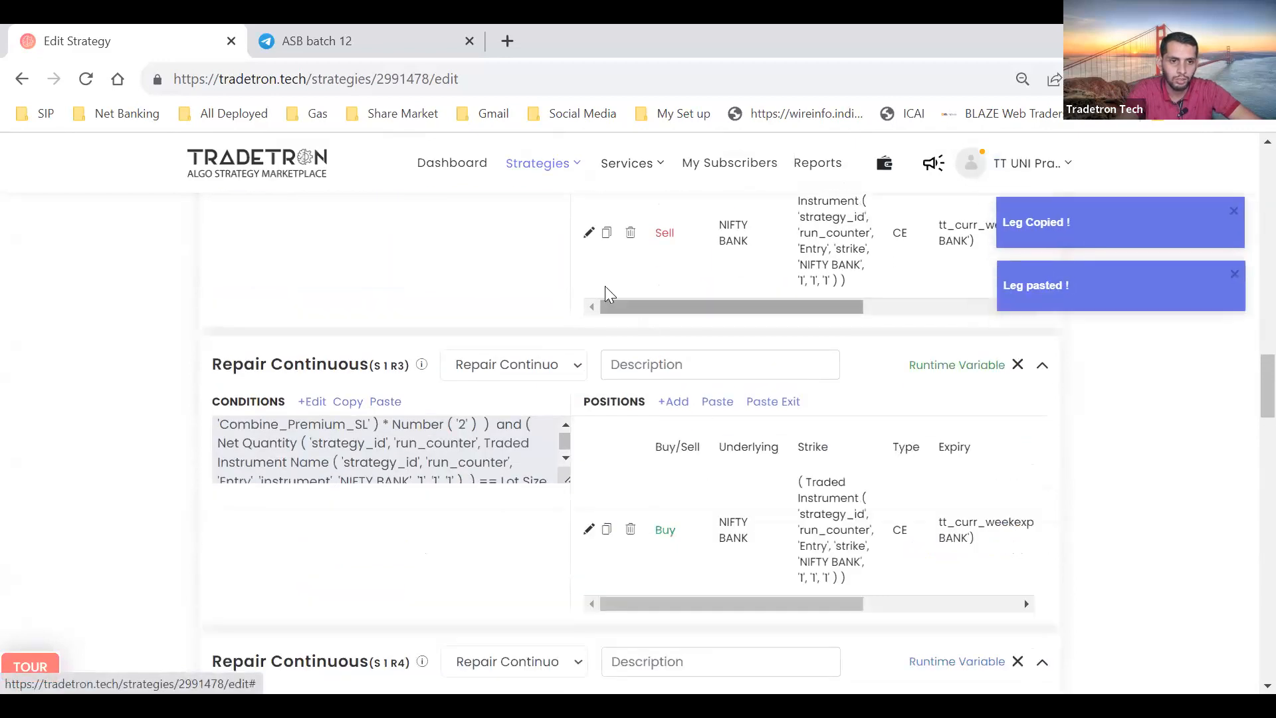
Copy the NIFTY BANK CE Sell leg from the second Repair Continuous set into the fourth set's positions
double_click(607, 234)
scroll(641, 365, down, 3)
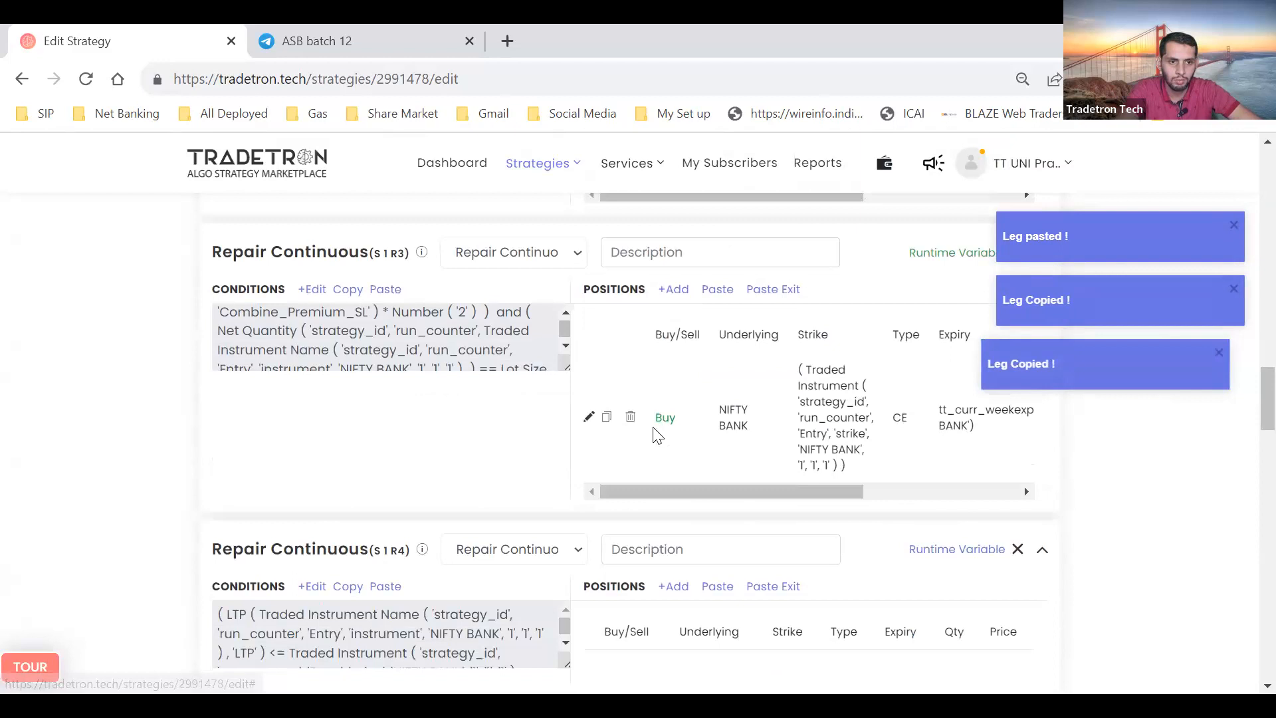
click(717, 499)
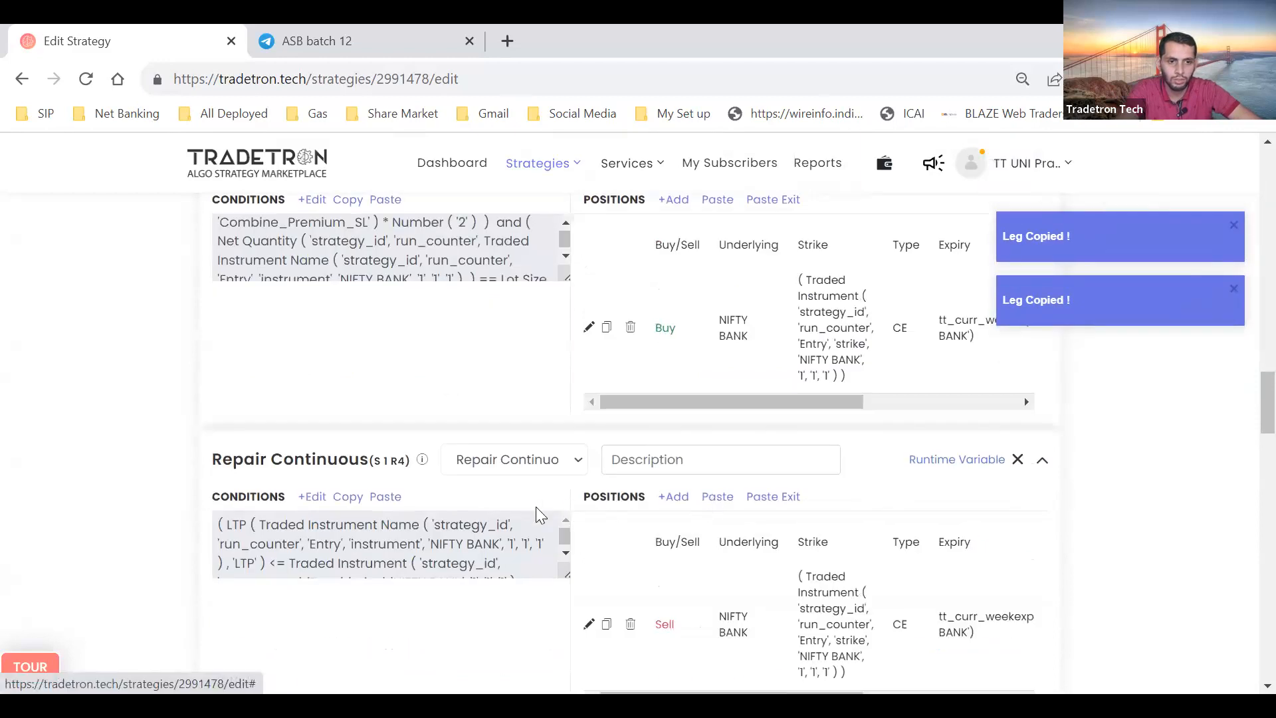
Edit the fourth set's conditions and set the Lot Size multiplier number in its Net Quantity condition to -3
click(323, 497)
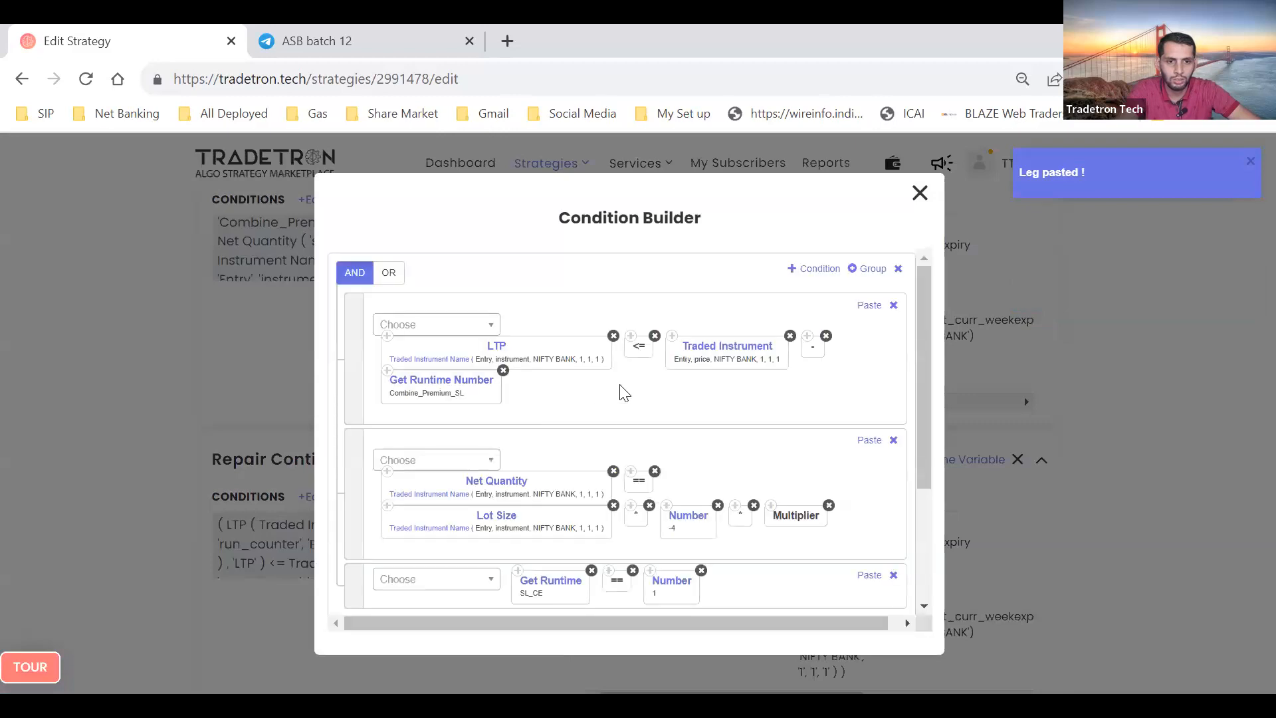
scroll(625, 410, down, 1)
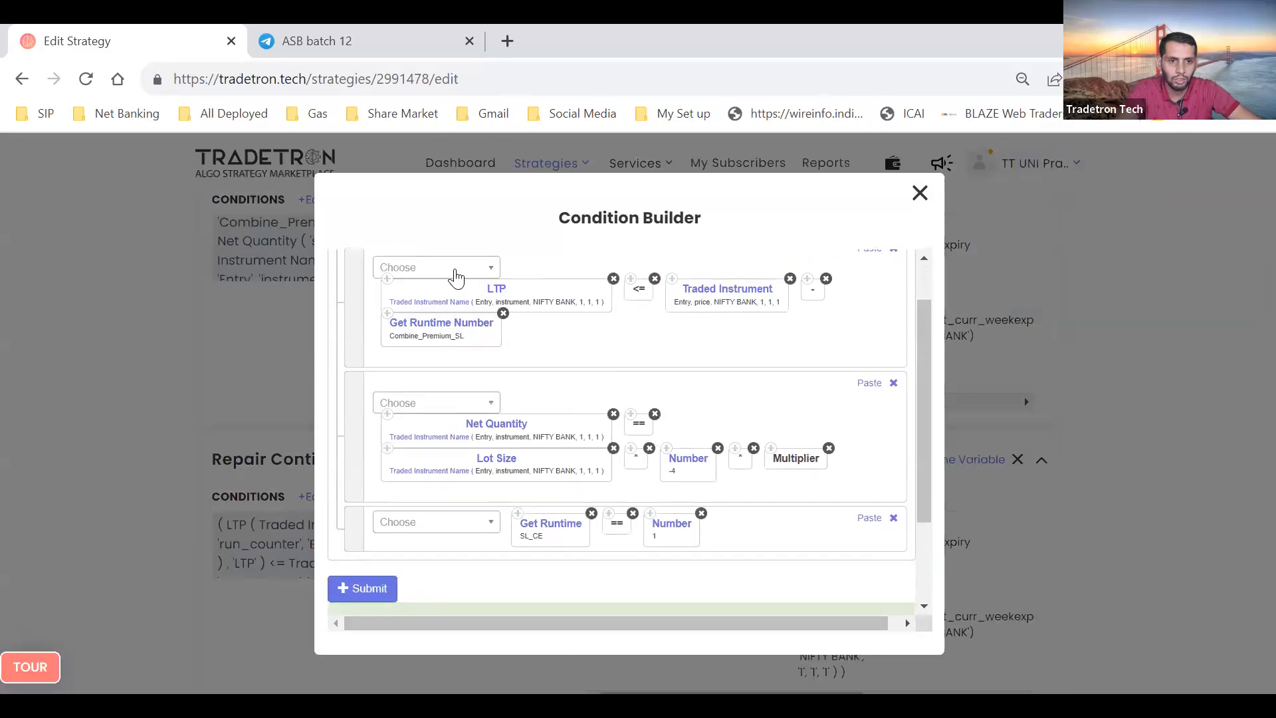
click(457, 269)
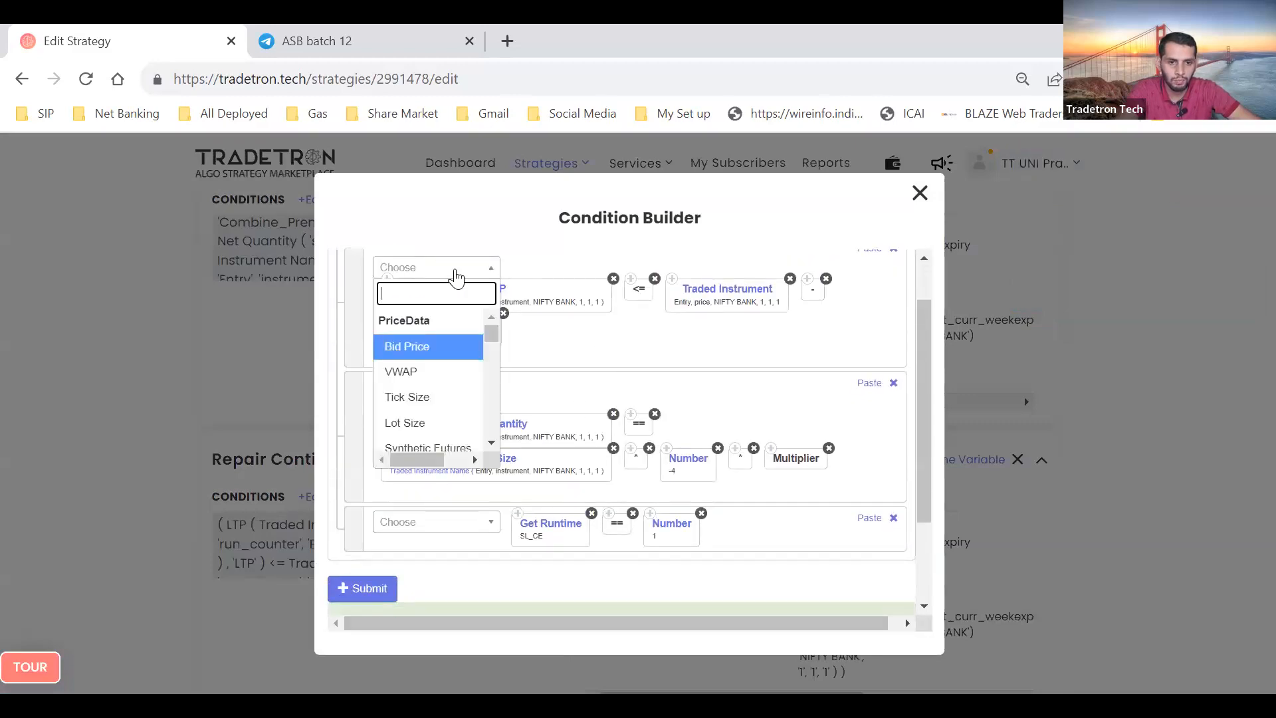
click(640, 352)
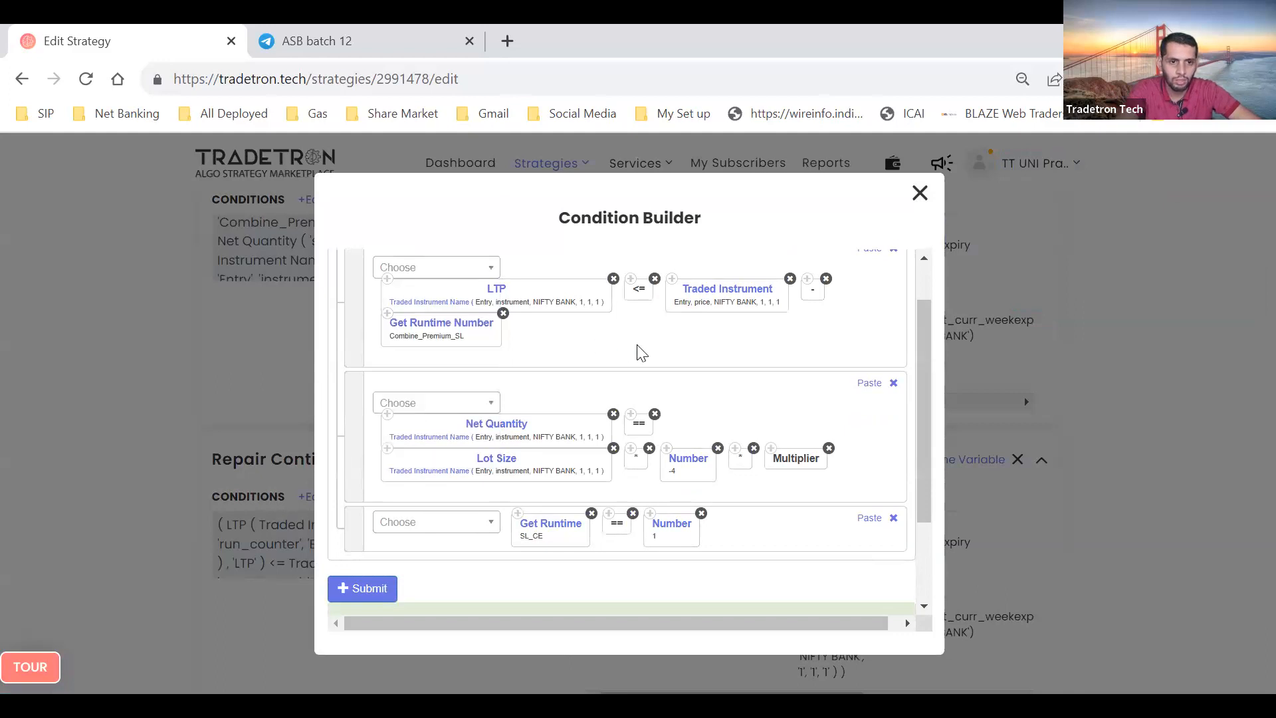
scroll(664, 366, down, 2)
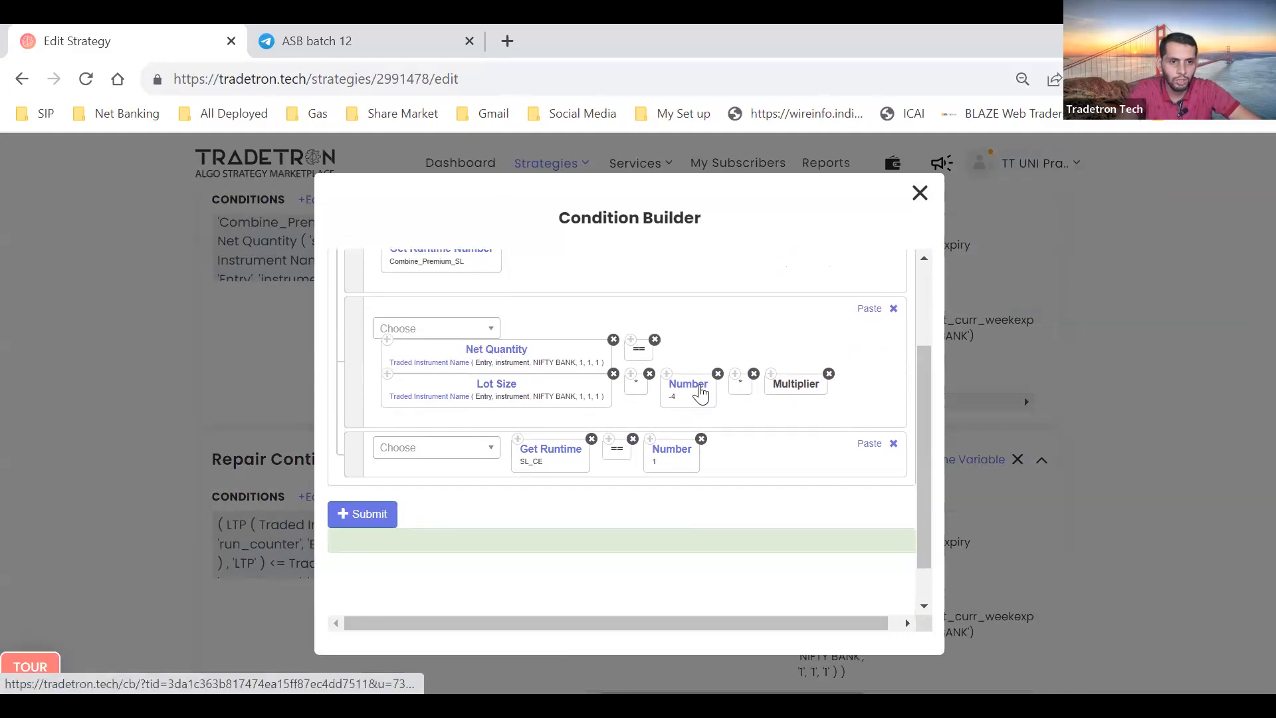
click(703, 392)
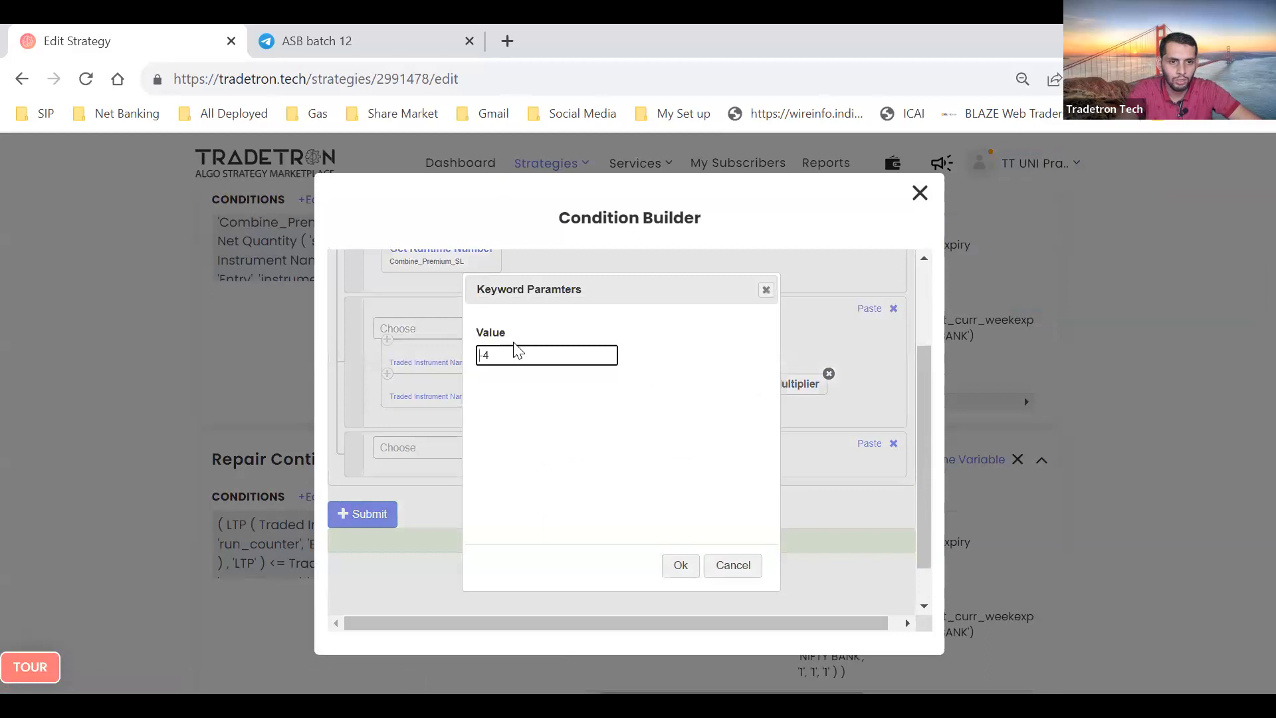
key(BackSpace)
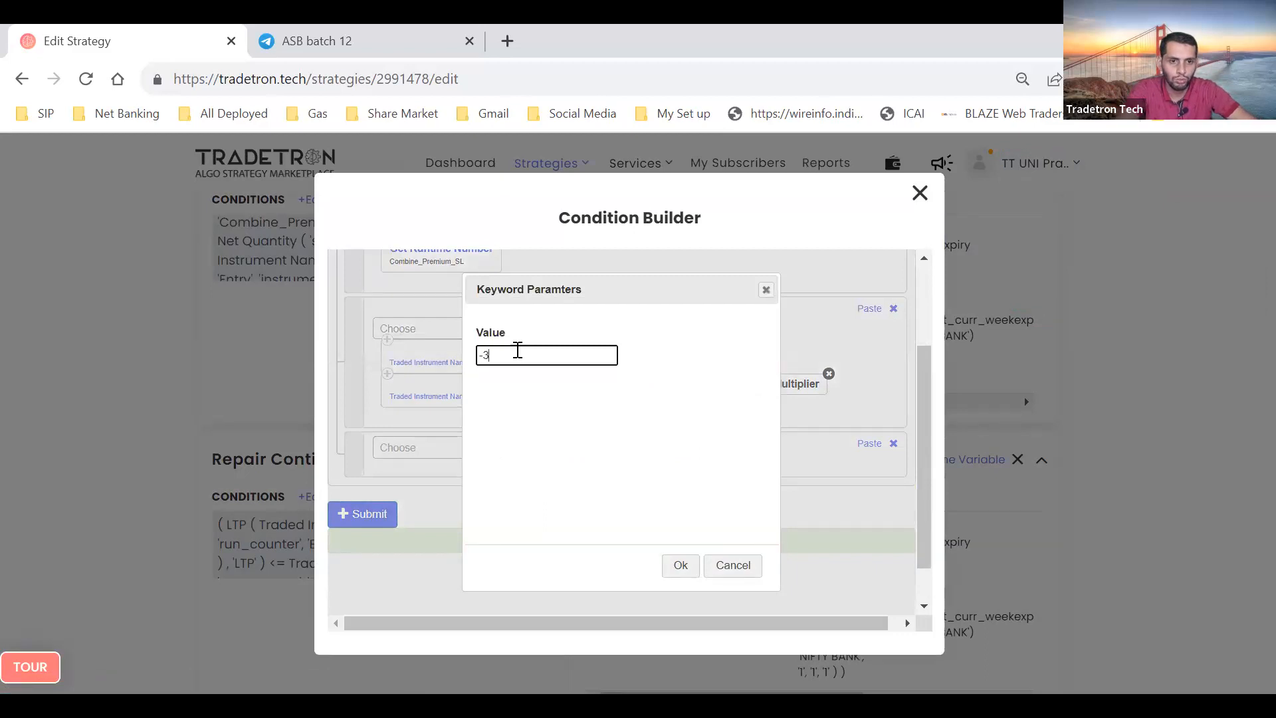
text(3)
key(Return)
scroll(788, 420, down, 1)
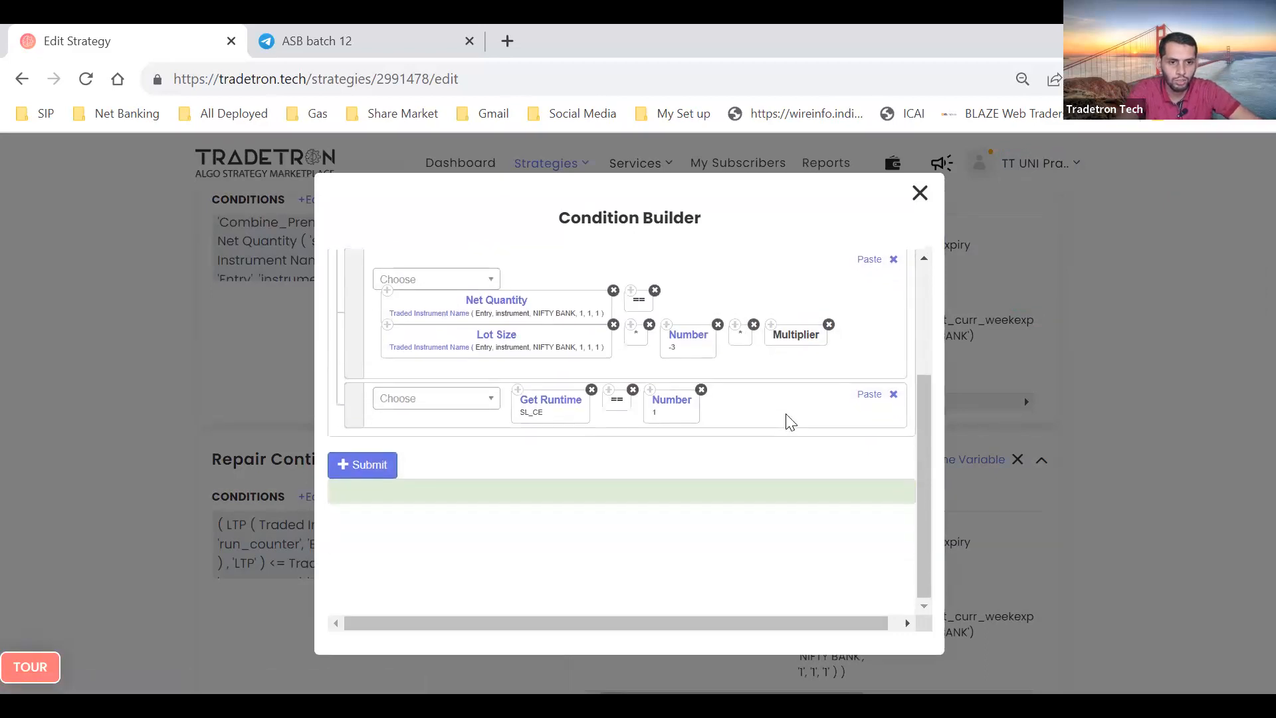
Set the fourth set's SL_CE comparison to Number 2, submit the conditions and close the Condition Builder
click(672, 399)
key(BackSpace)
text(2)
key(Return)
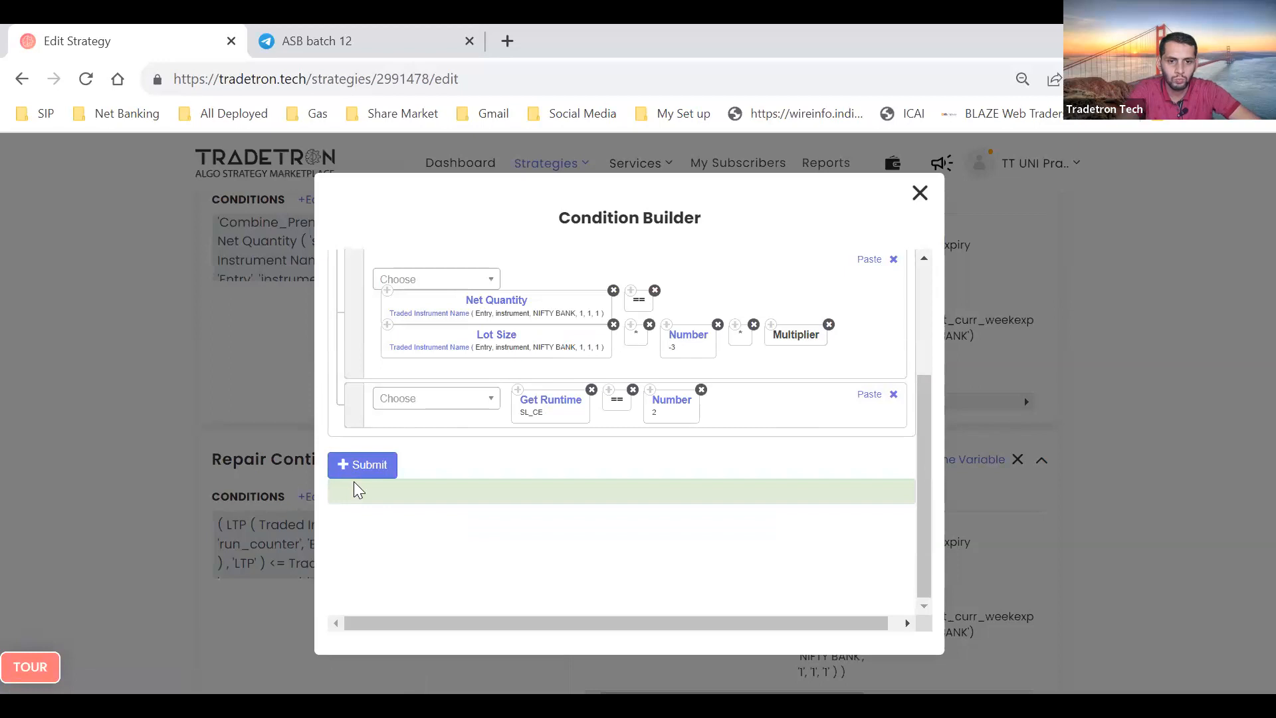
click(369, 469)
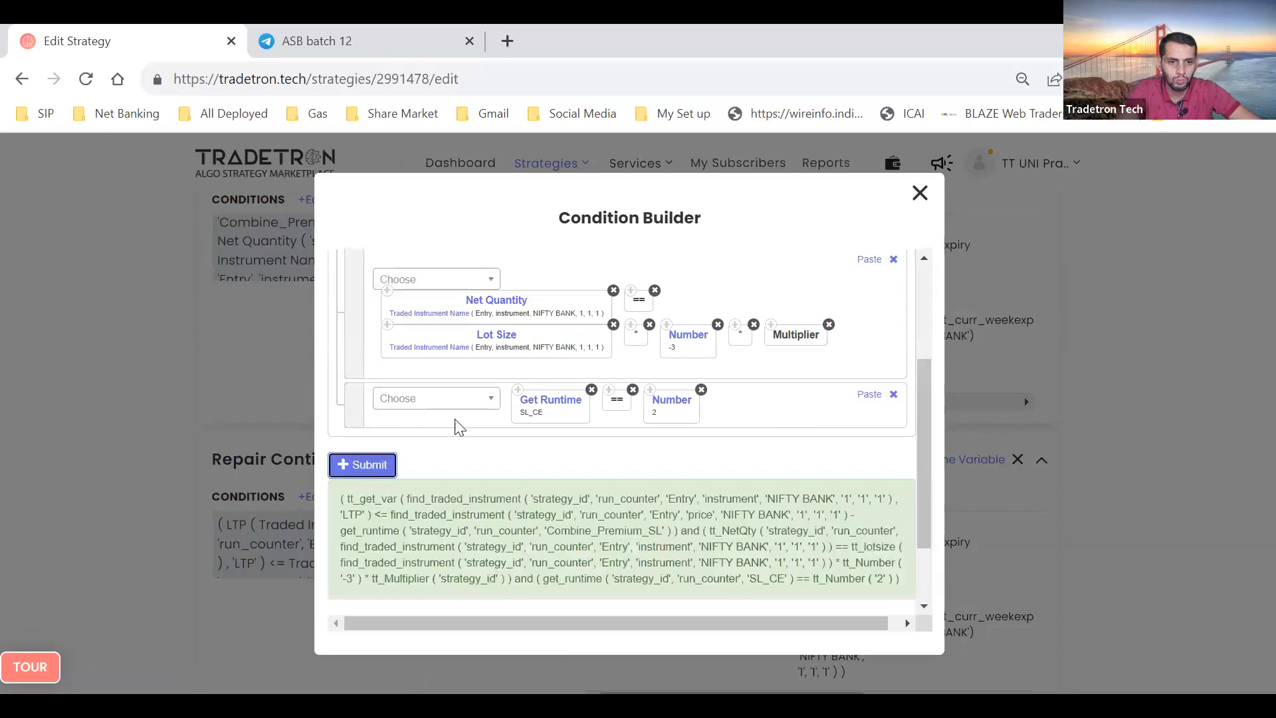
click(920, 193)
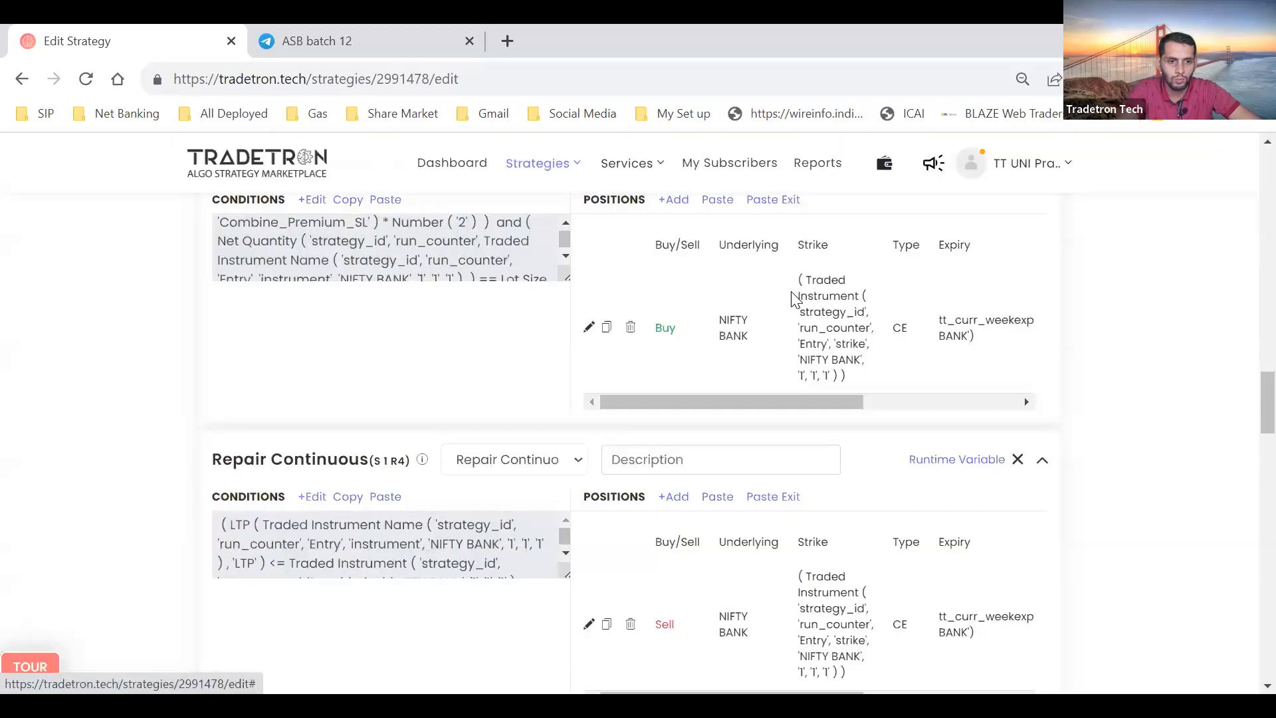
Open the runtime variables of the fourth Repair Continuous set and enter SL_CE as the variable name
scroll(976, 336, down, 2)
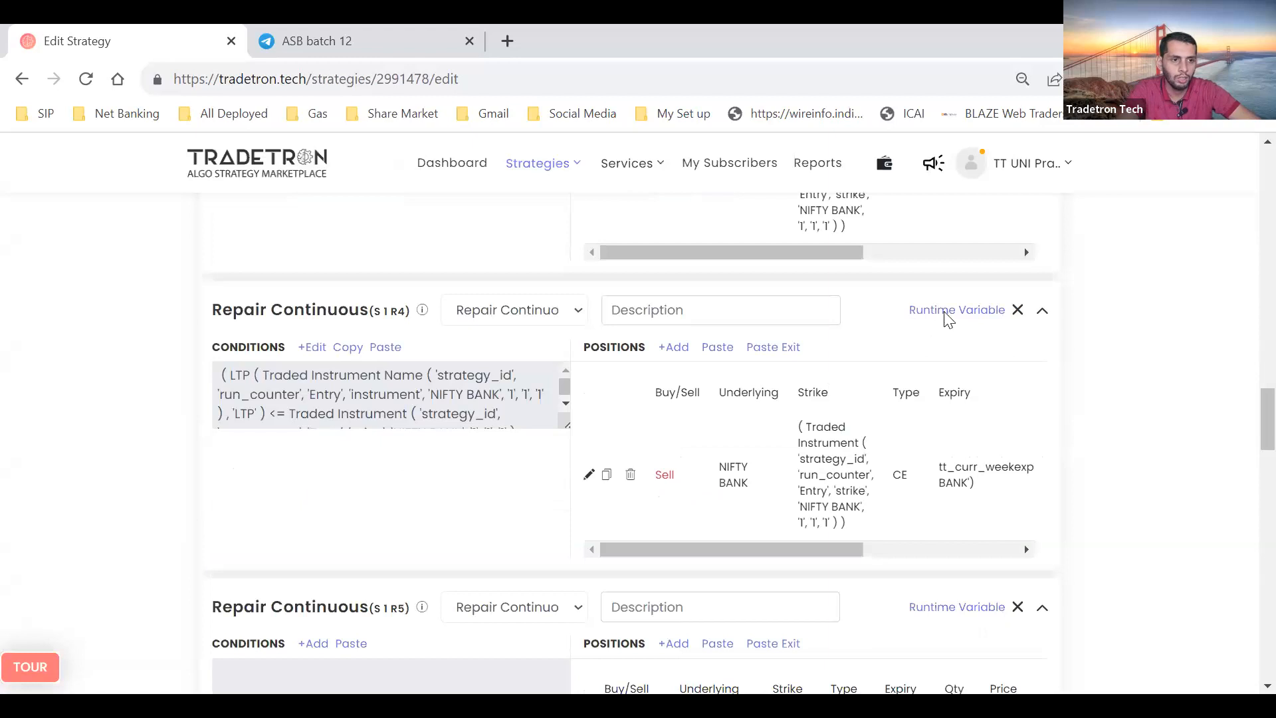
click(945, 312)
click(447, 407)
text(SL_CE)
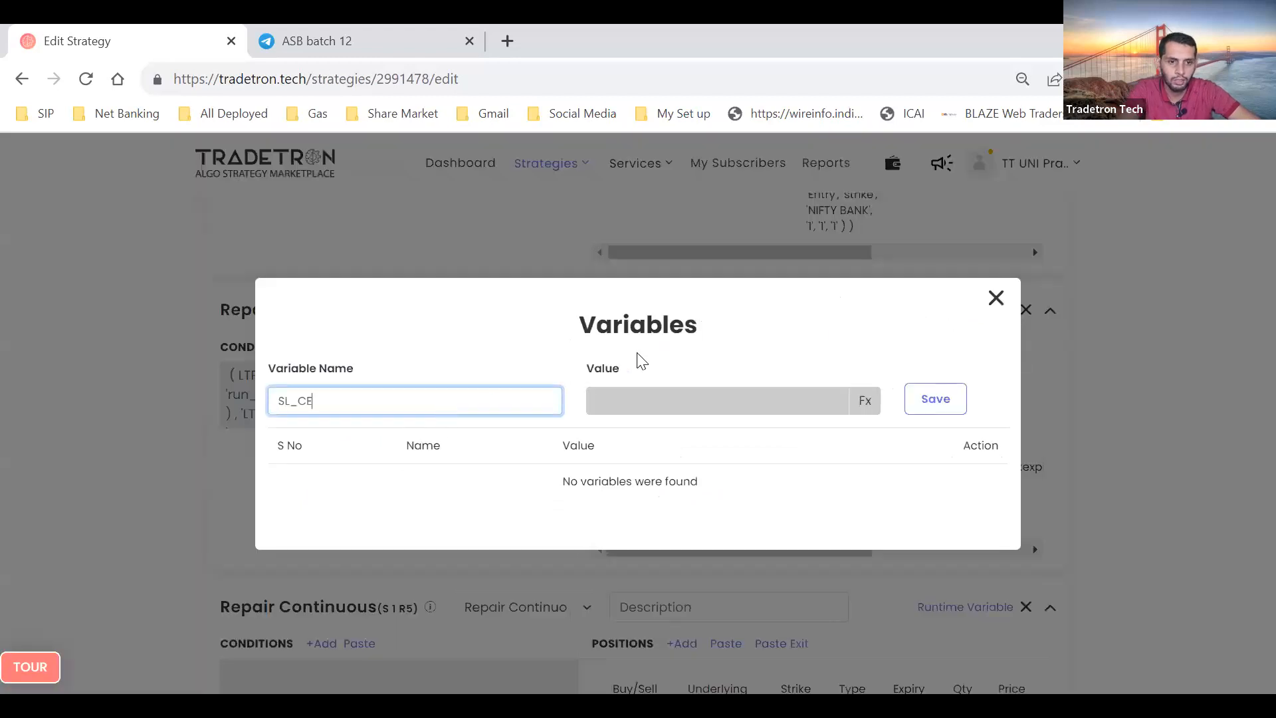
click(864, 399)
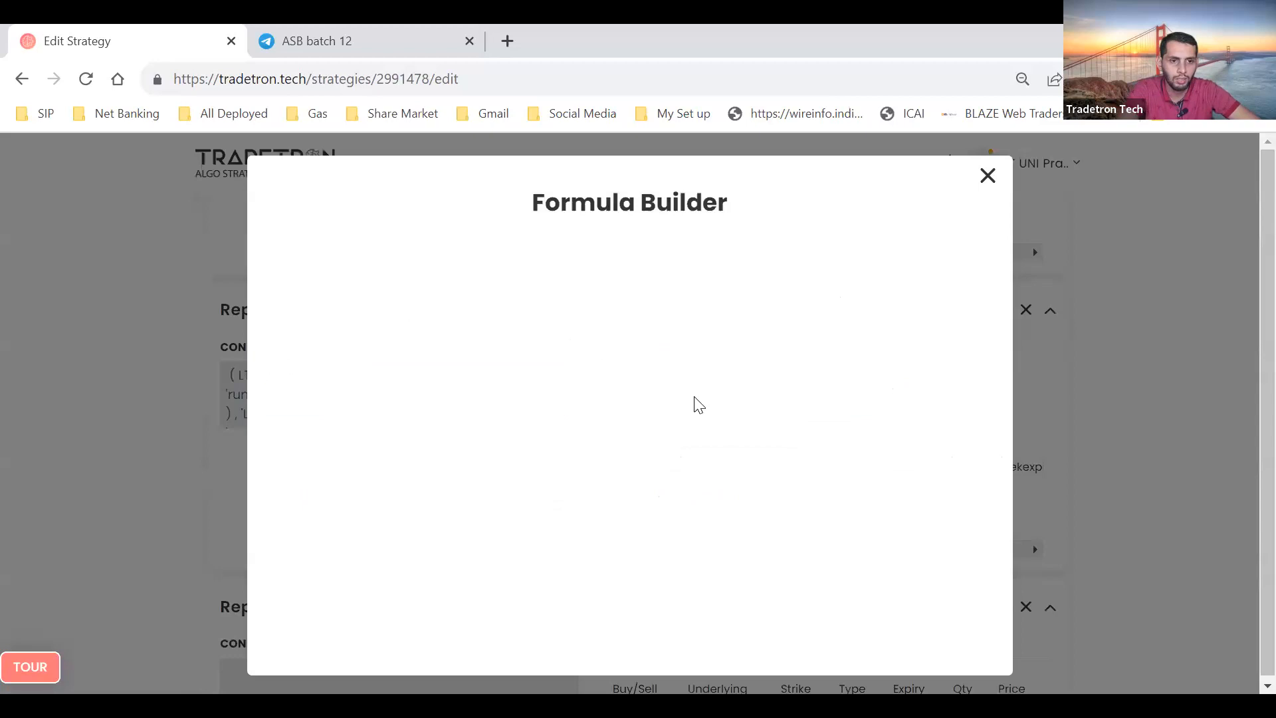
click(365, 290)
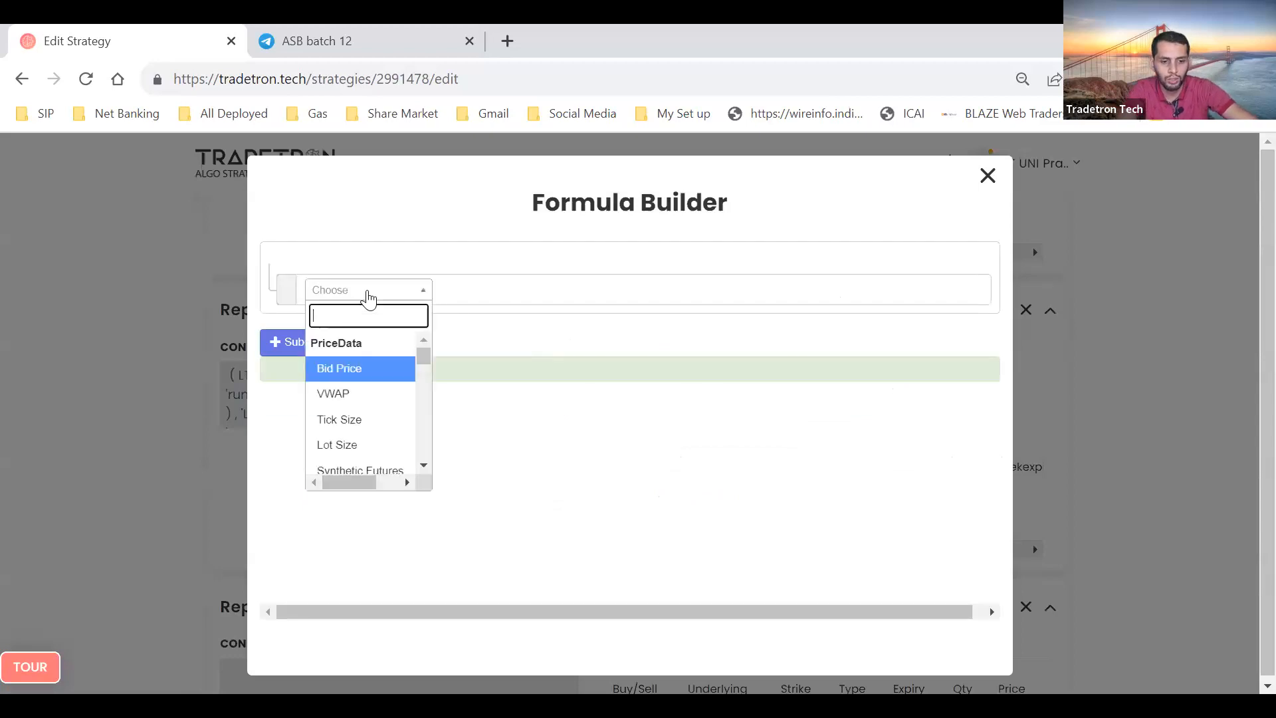
text(GET)
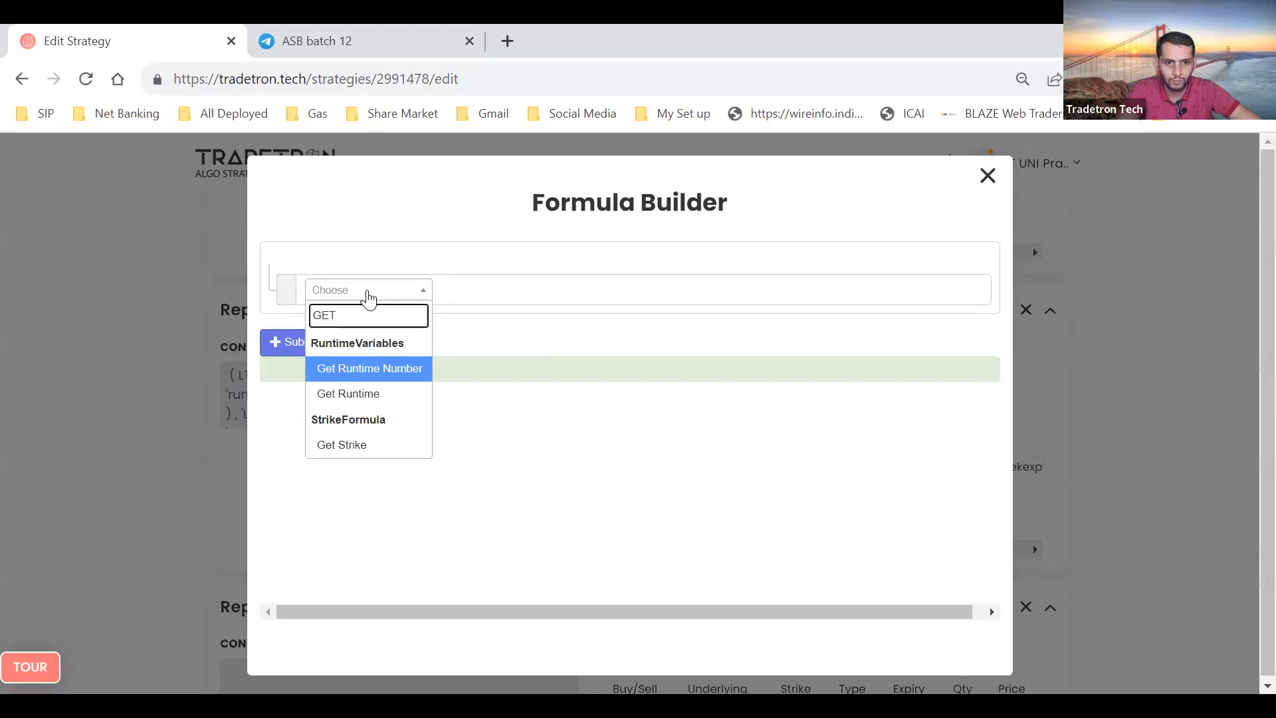
key(Return)
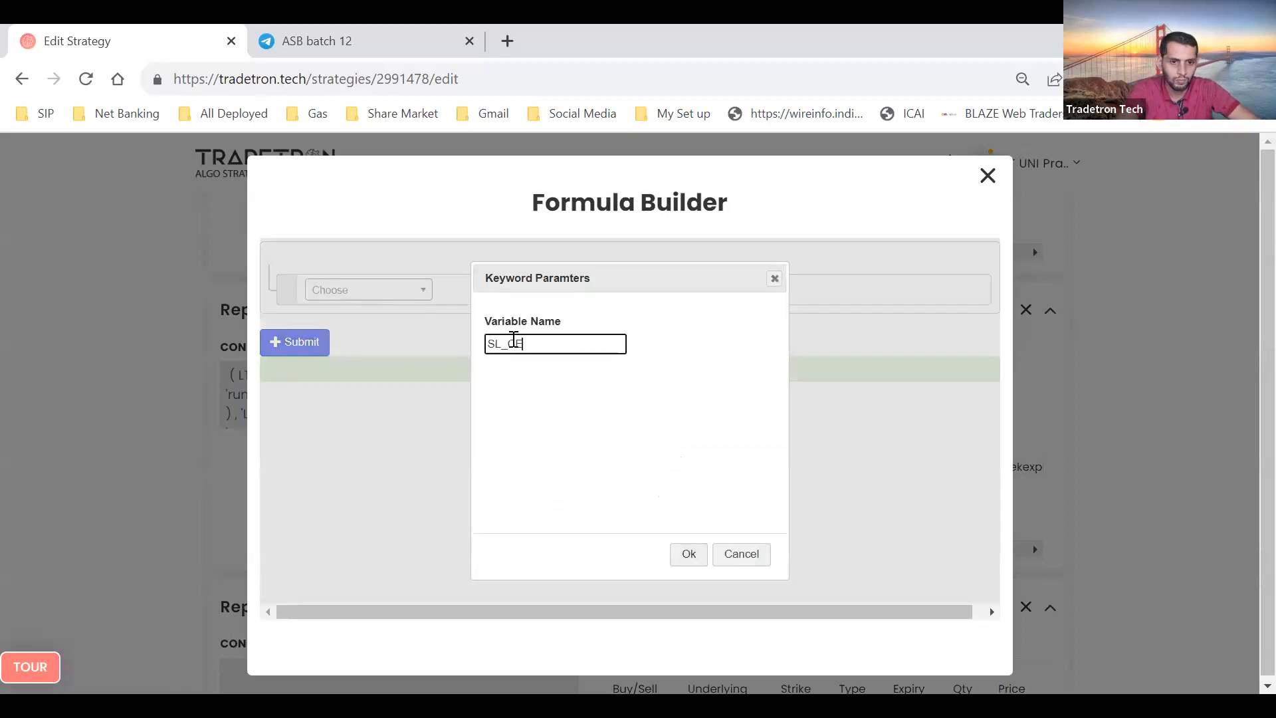
key(Return)
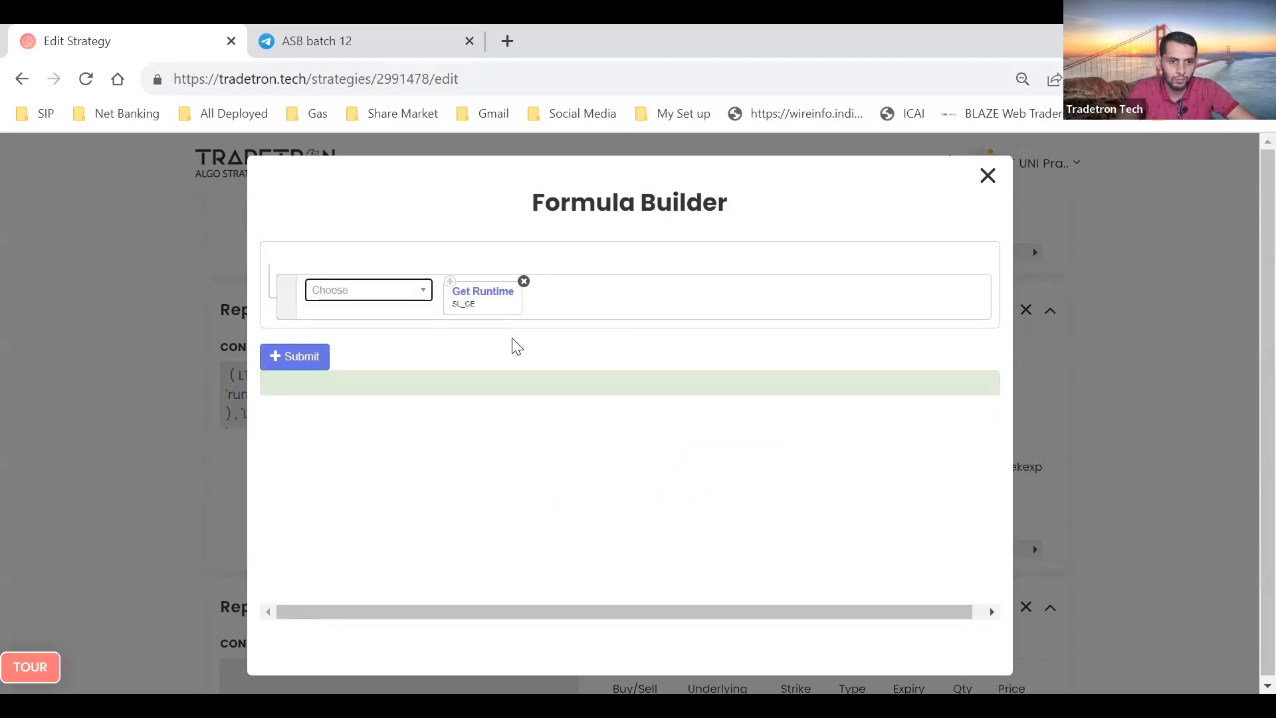
click(501, 301)
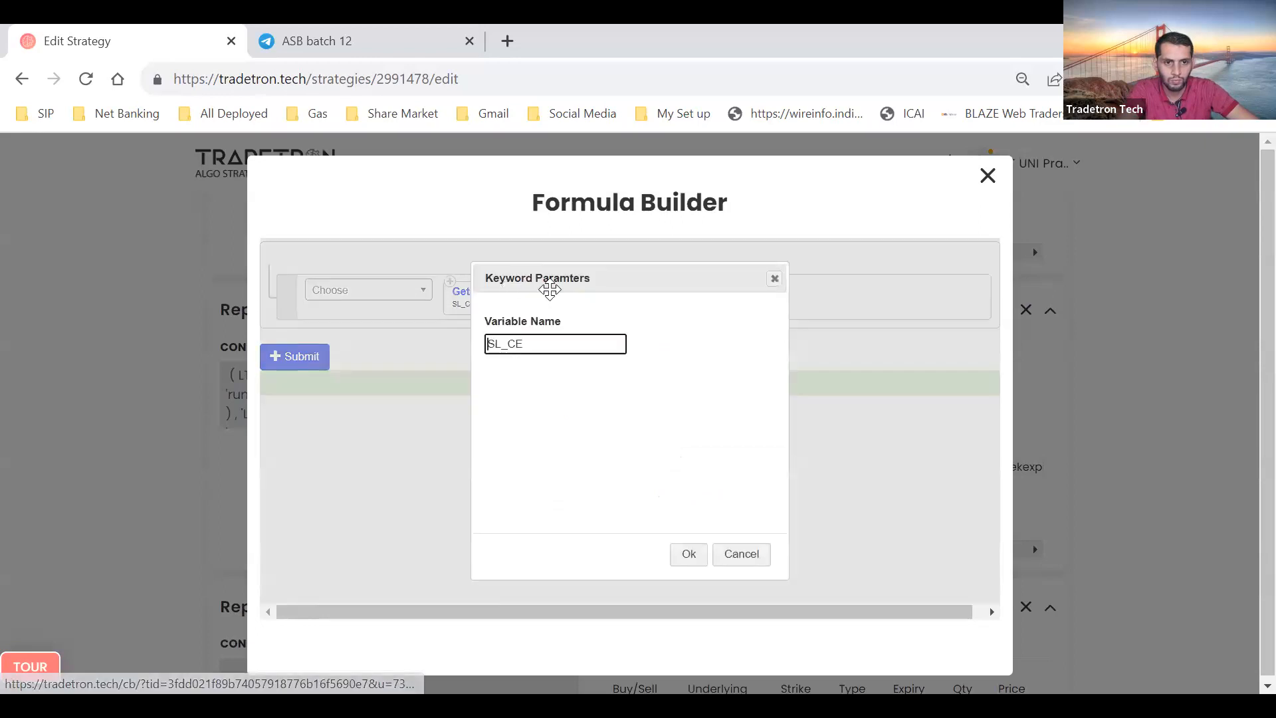
click(740, 556)
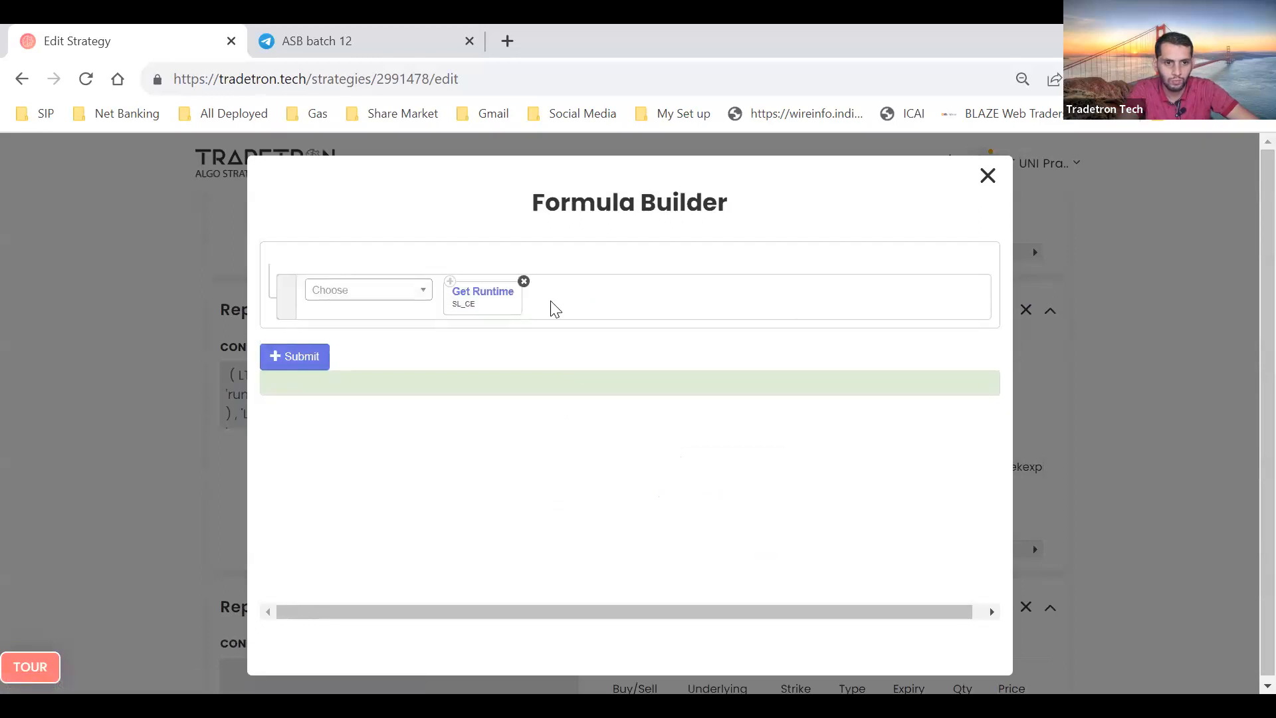
click(525, 282)
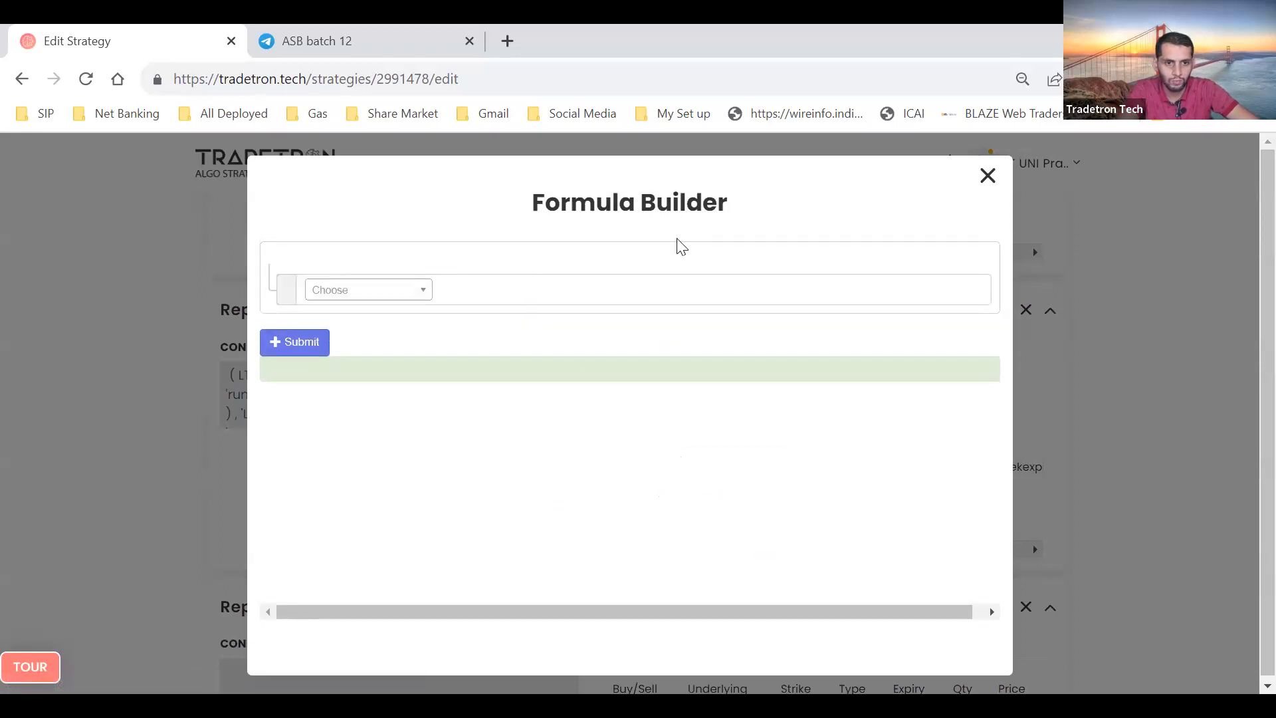
click(988, 176)
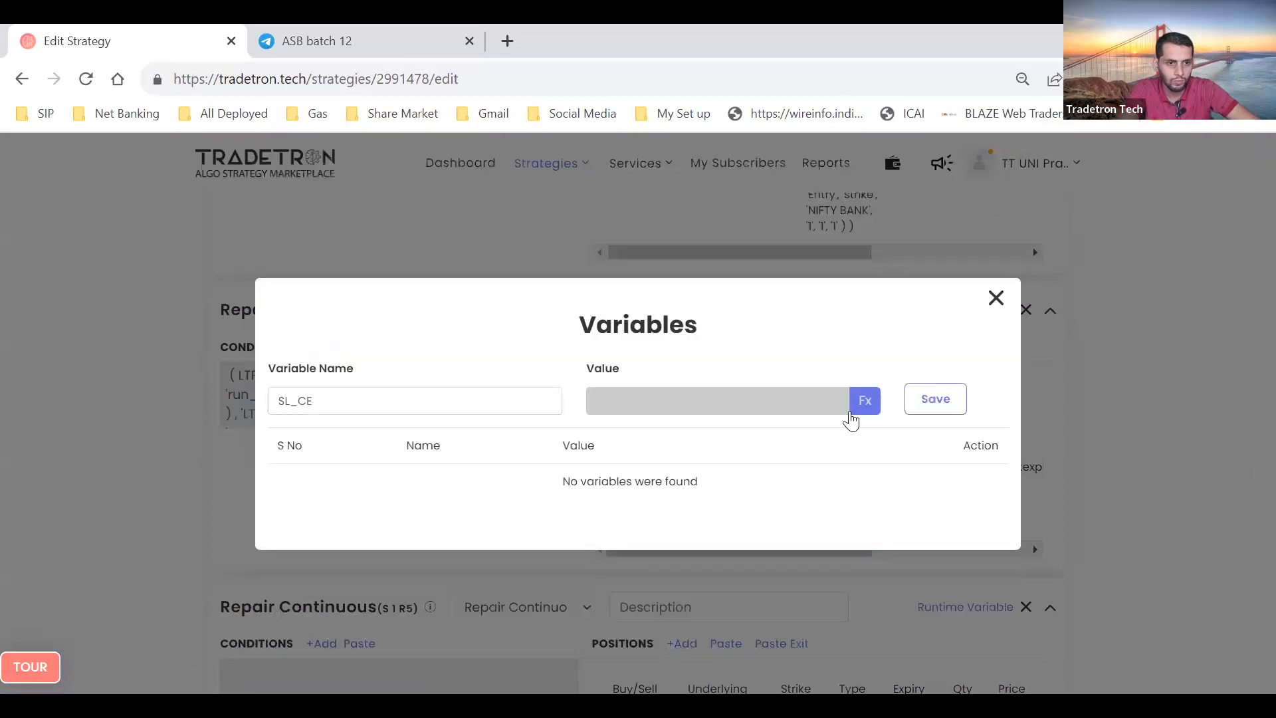
Set the fourth set's SL_CE value to the Number keyword with value 1, save the variable and close the dialog
click(323, 299)
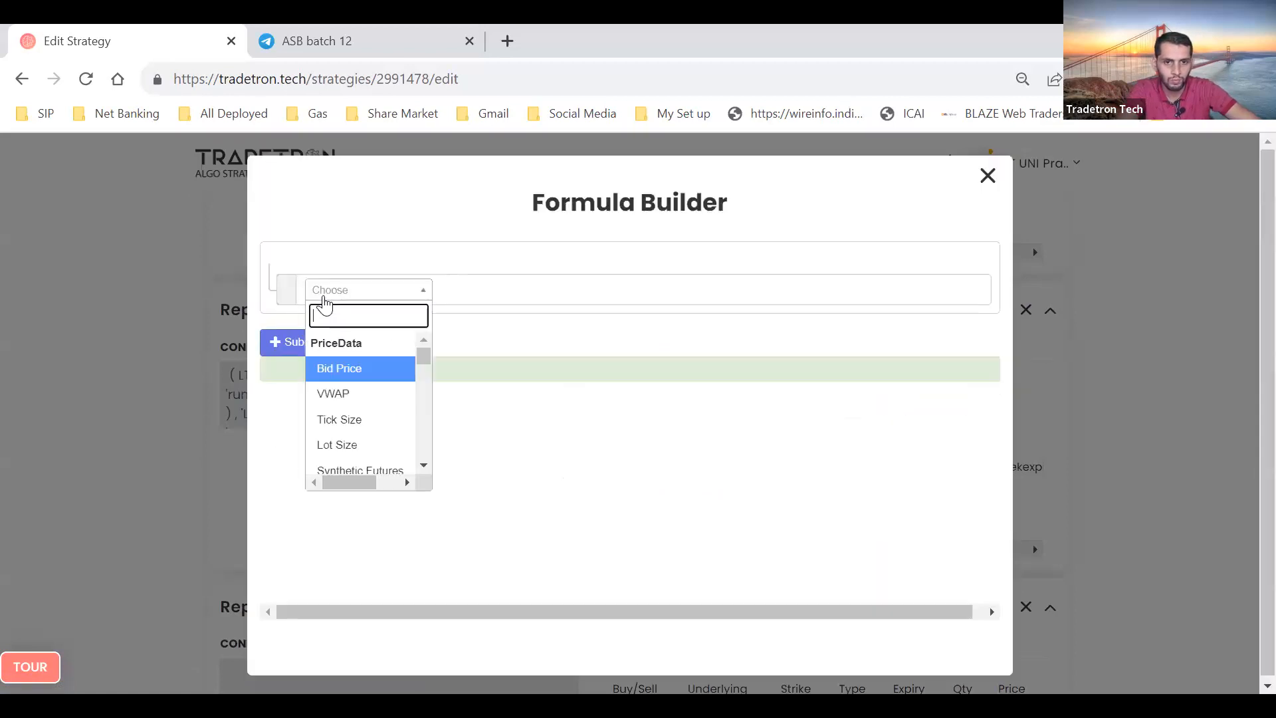
text(NUMBER)
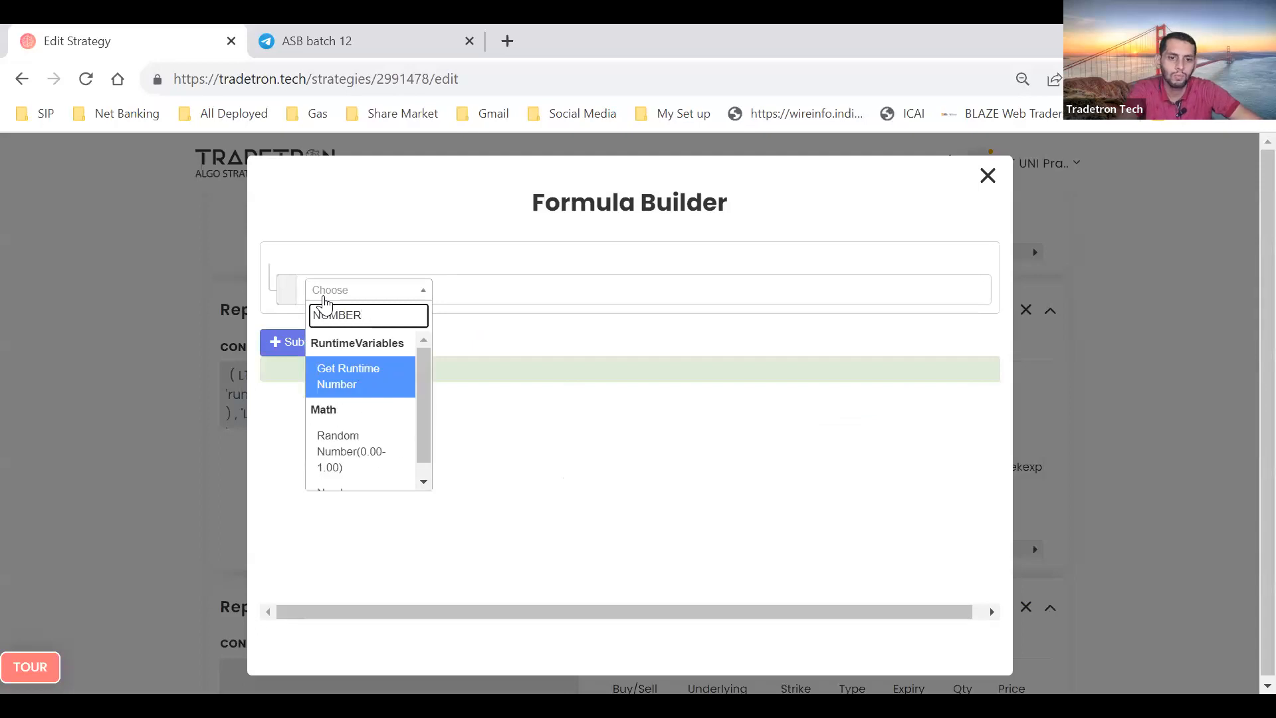
key(Down)
key(Down)
key(Return)
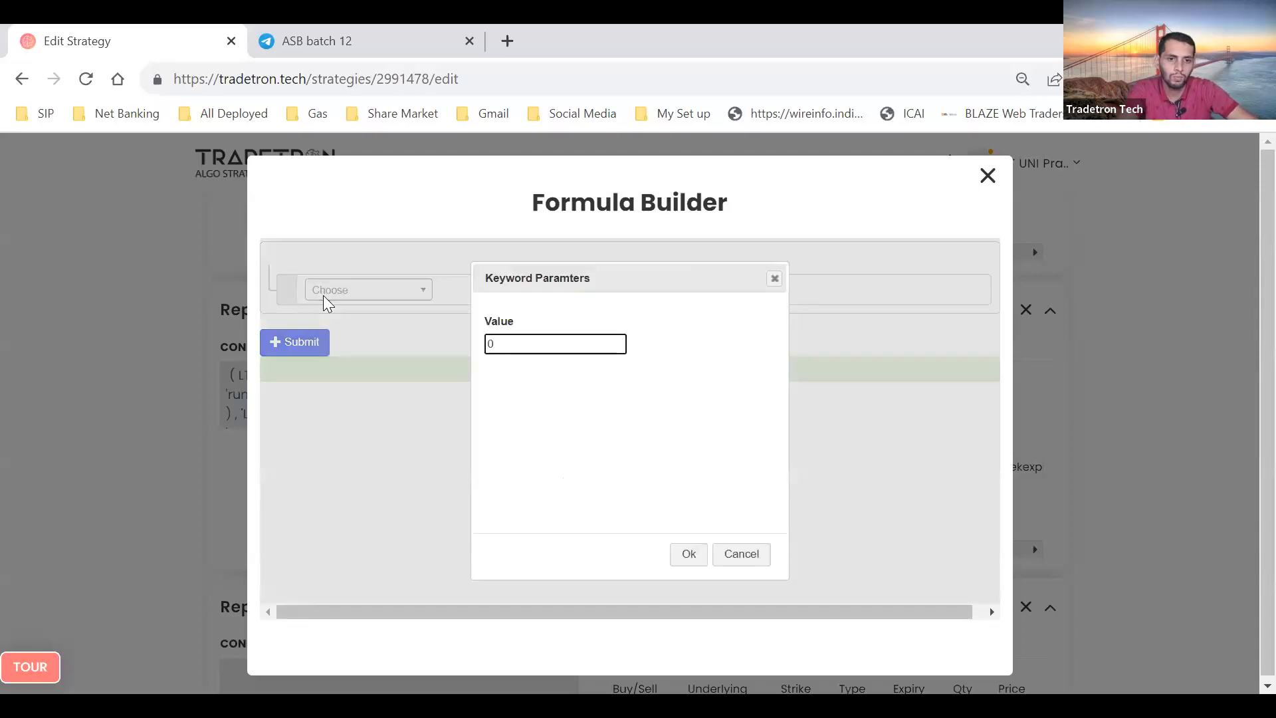
key(BackSpace)
text(1)
key(Return)
click(299, 358)
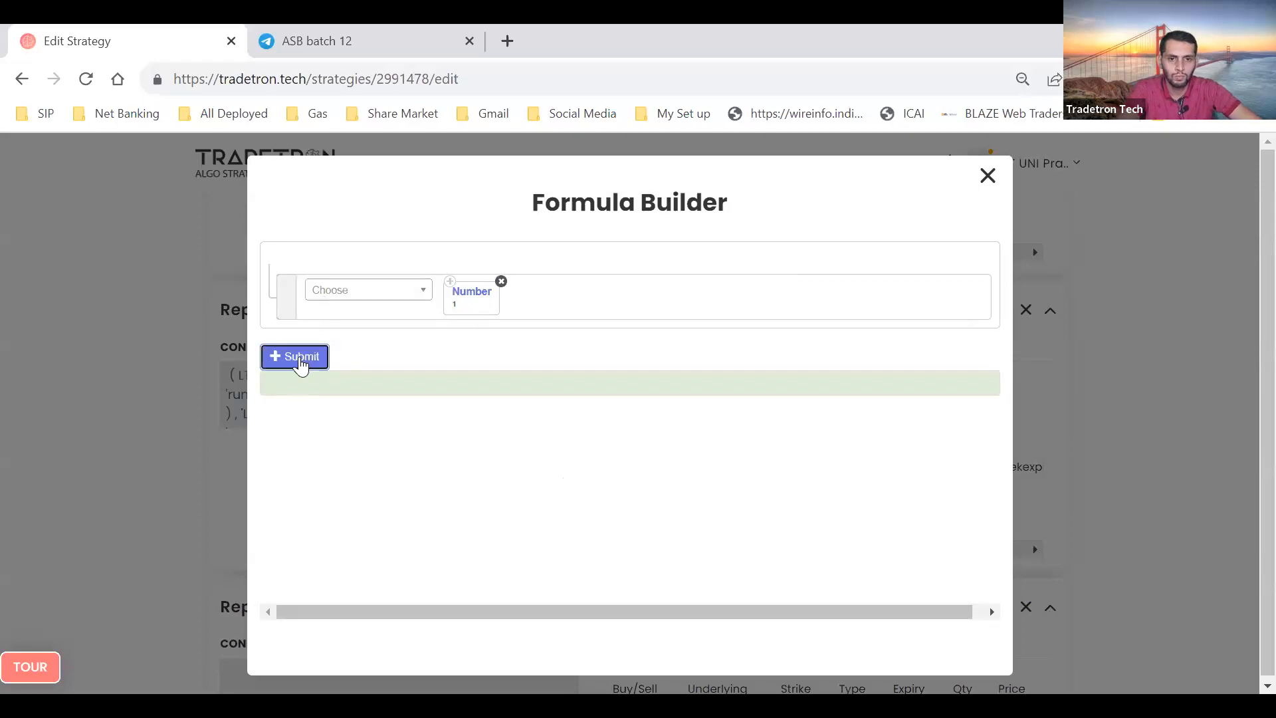
click(988, 175)
click(951, 402)
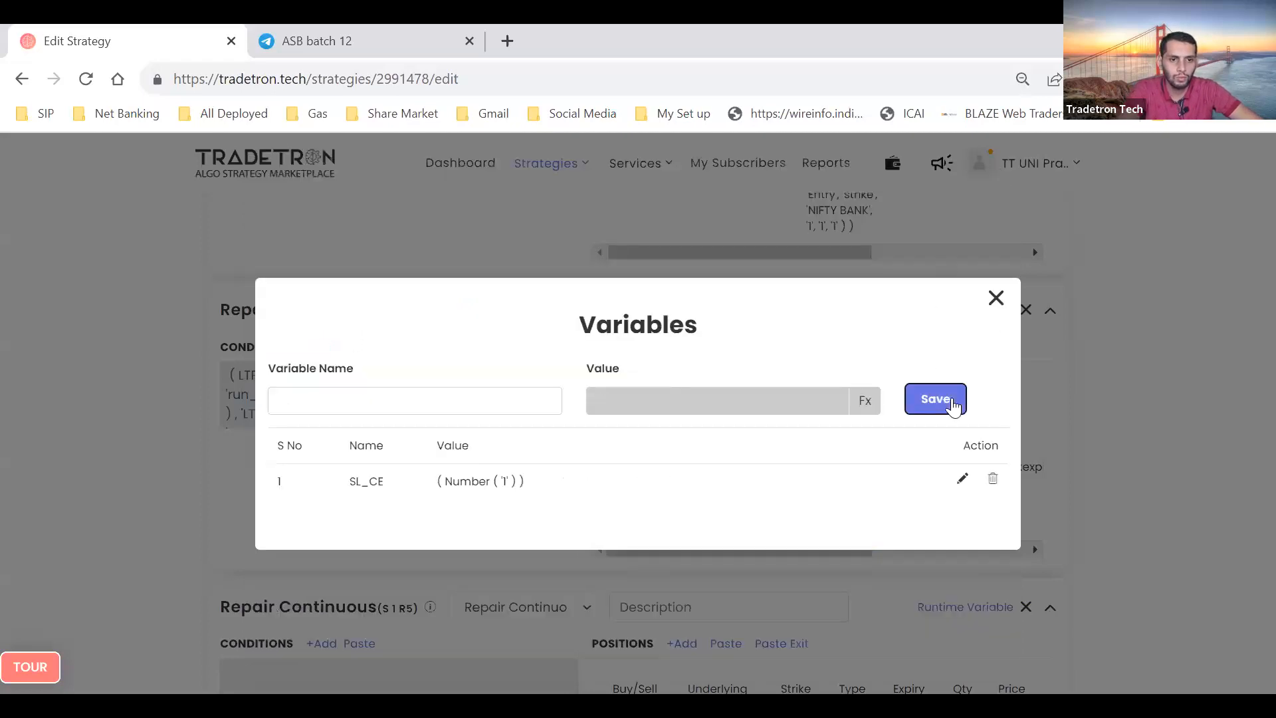
click(997, 298)
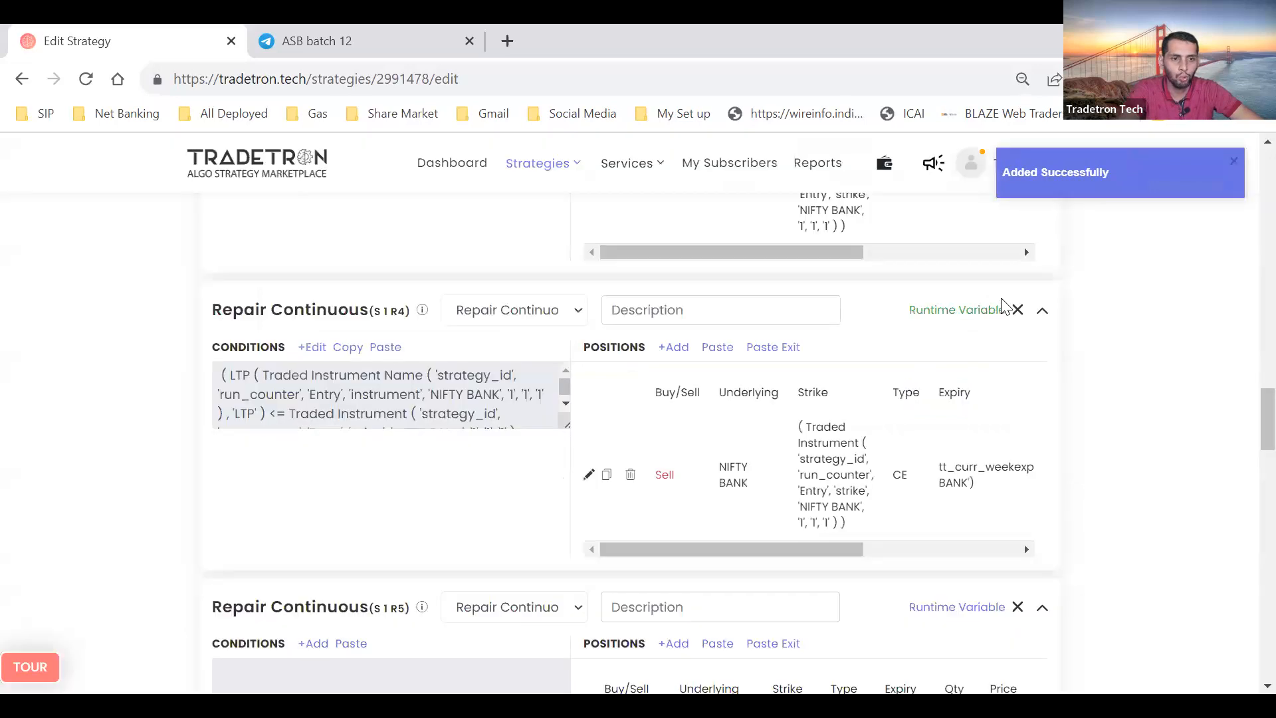
Copy the third Repair Continuous set's conditions into the fifth set and check the pasted conditions in the Condition Builder
scroll(759, 443, down, 3)
scroll(759, 443, up, 5)
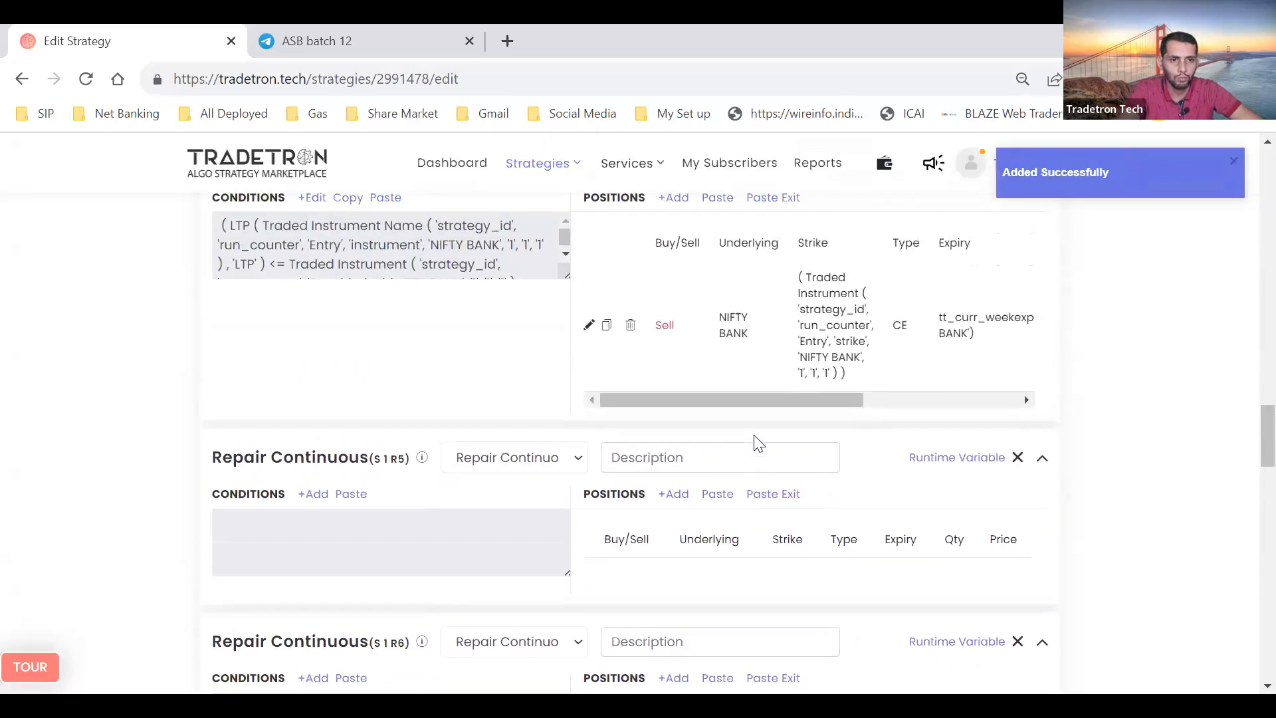
scroll(759, 444, up, 2)
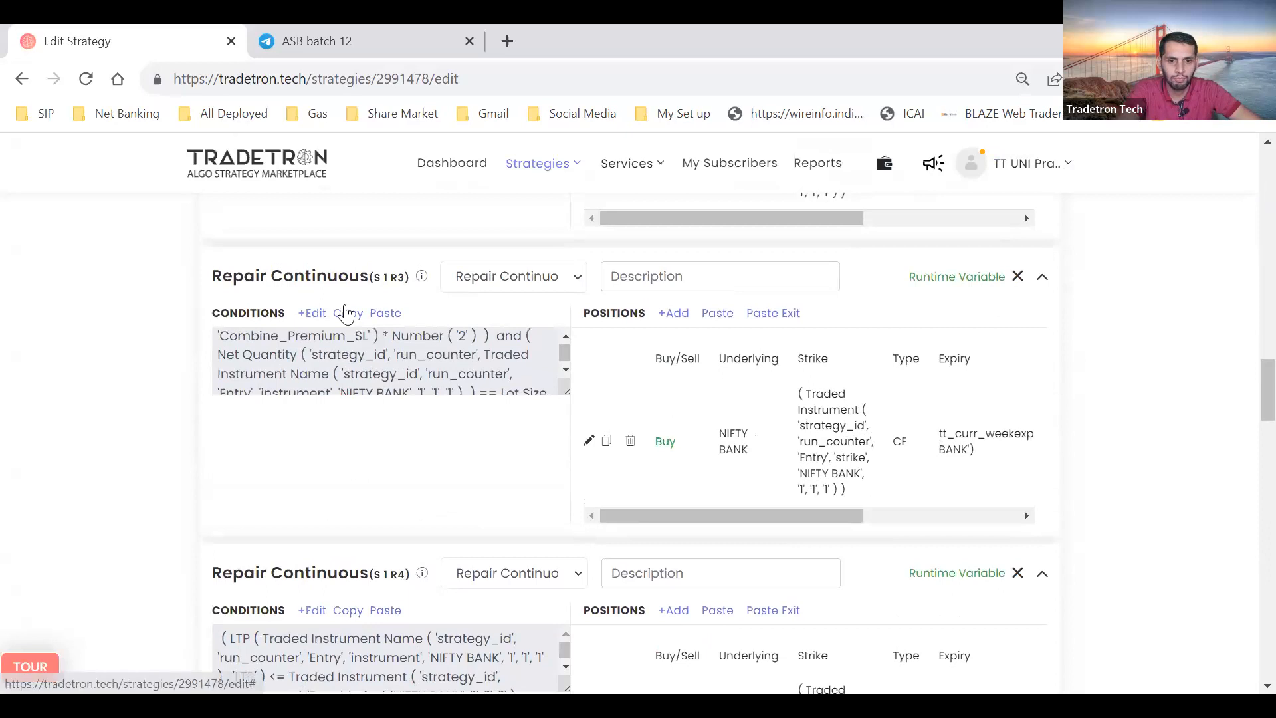
click(351, 317)
scroll(352, 481, down, 6)
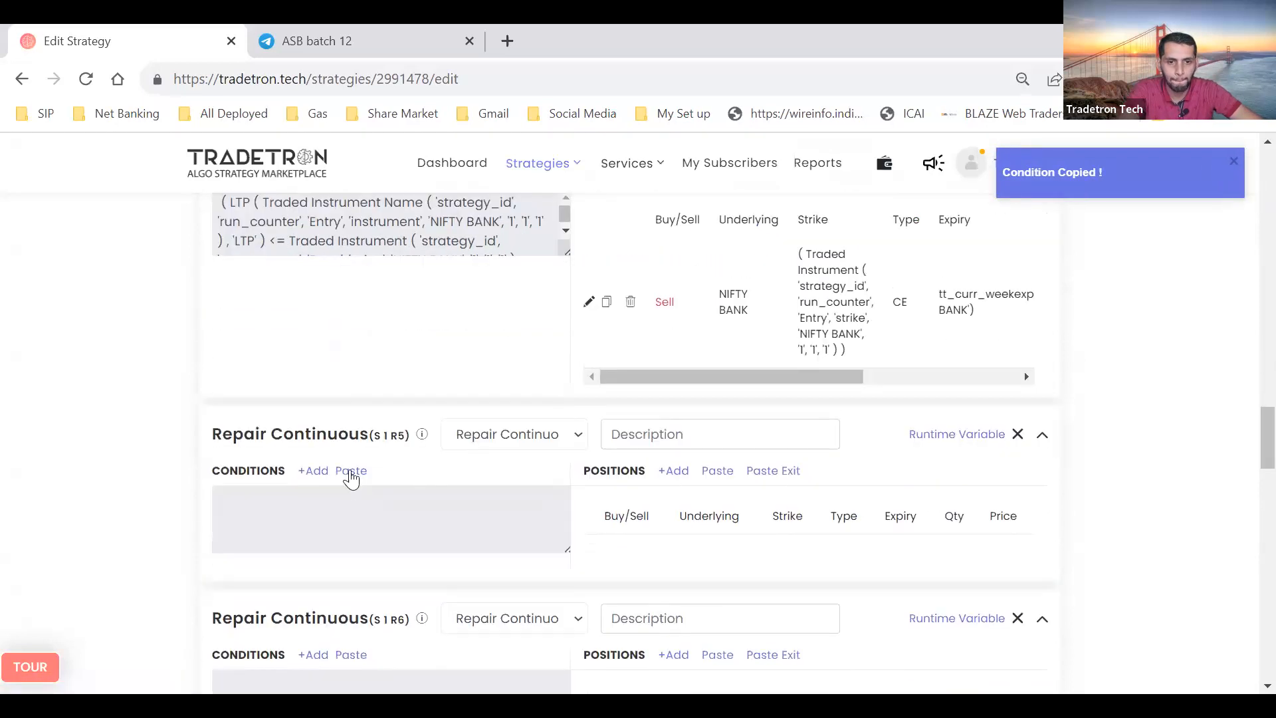
click(350, 472)
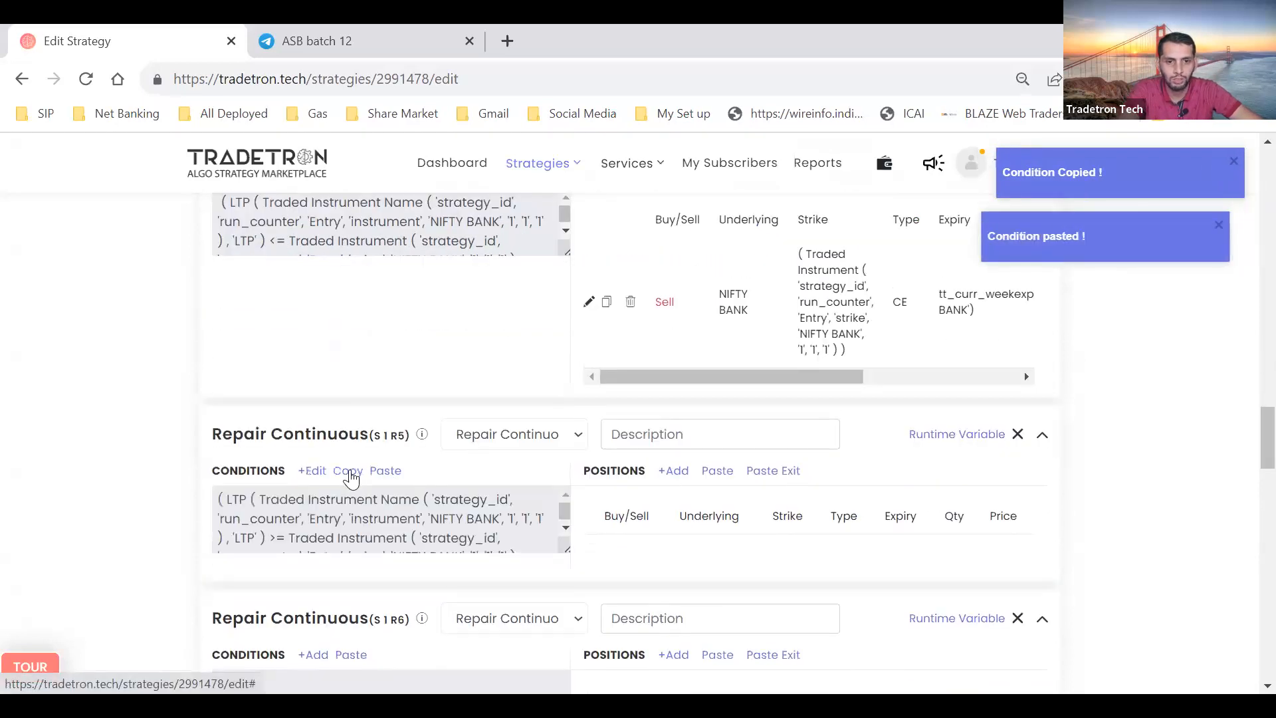
click(319, 469)
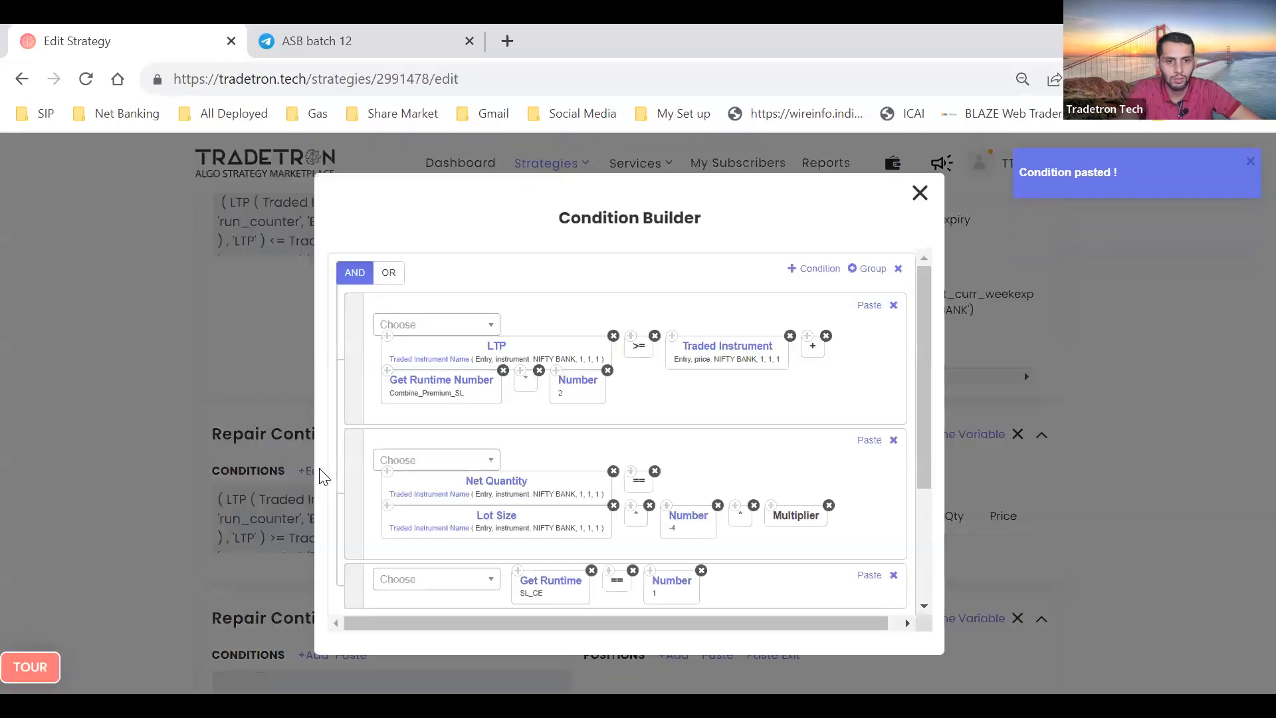
click(916, 196)
Examine the premium multiplier, Net Quantity and SL_CE conditions of the first three Repair Continuous sets, opening the third and first in the Condition Builder
scroll(566, 310, down, 5)
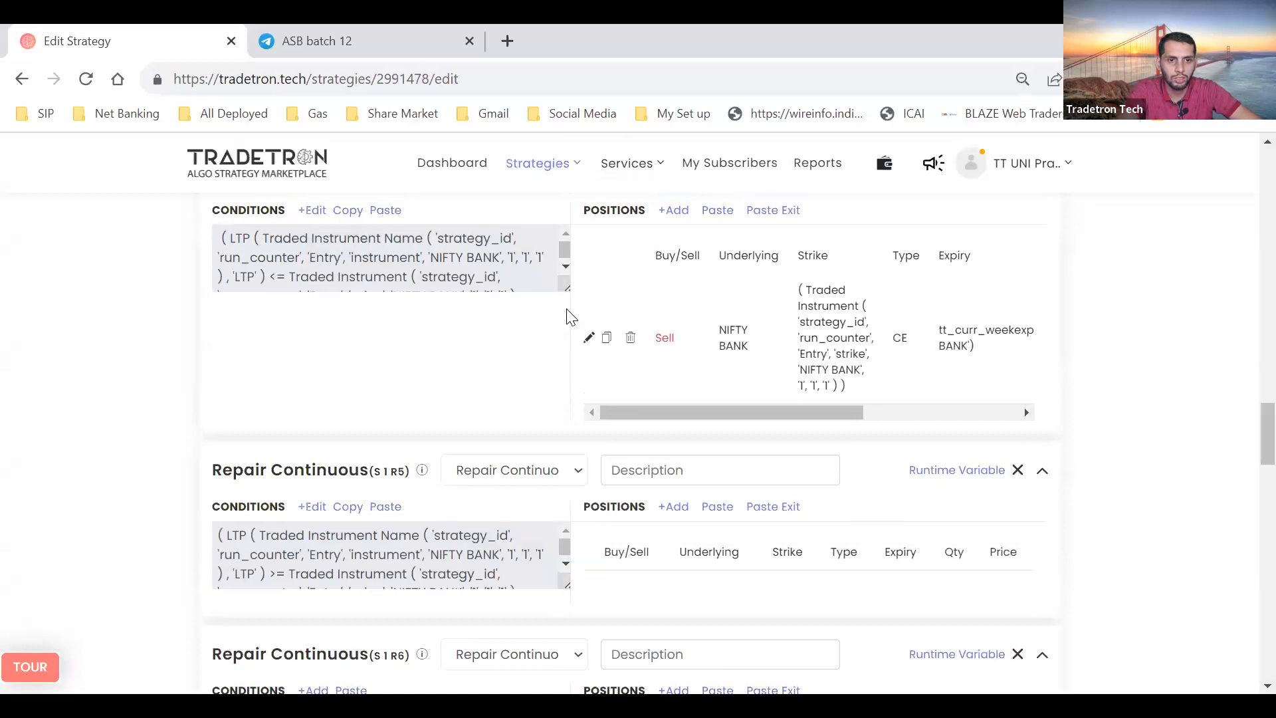
scroll(379, 342, up, 5)
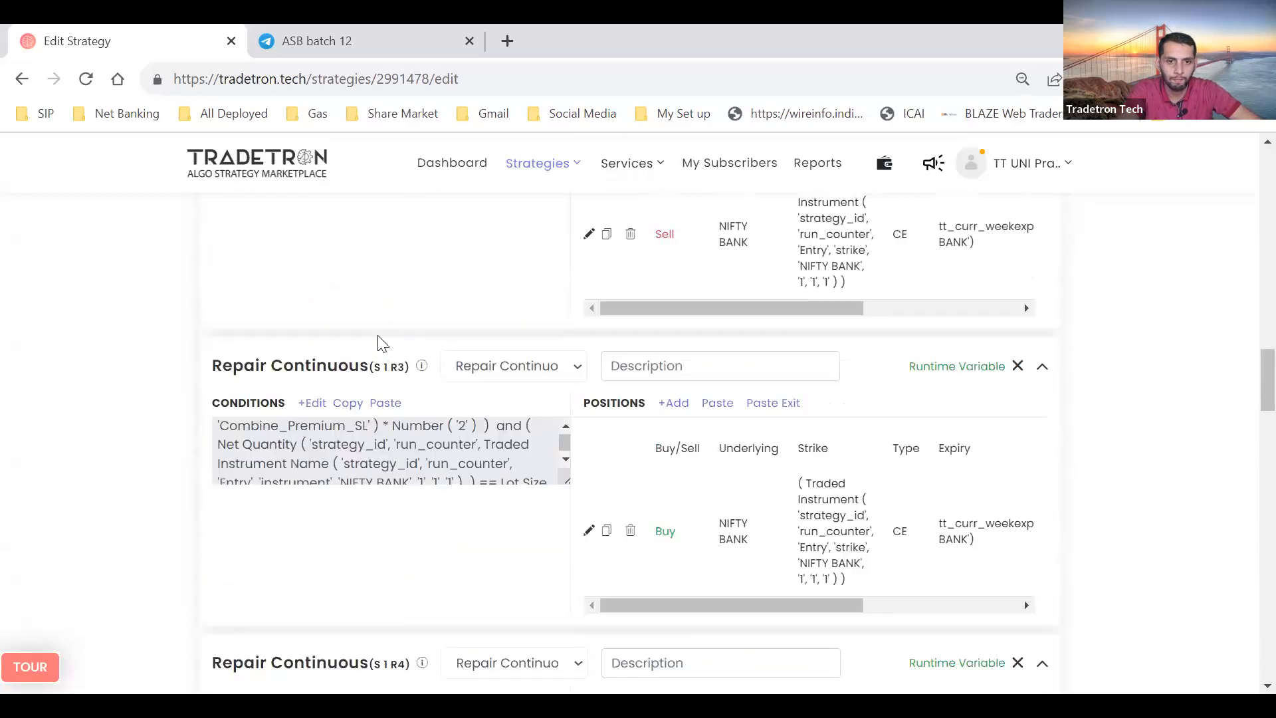
scroll(476, 383, up, 3)
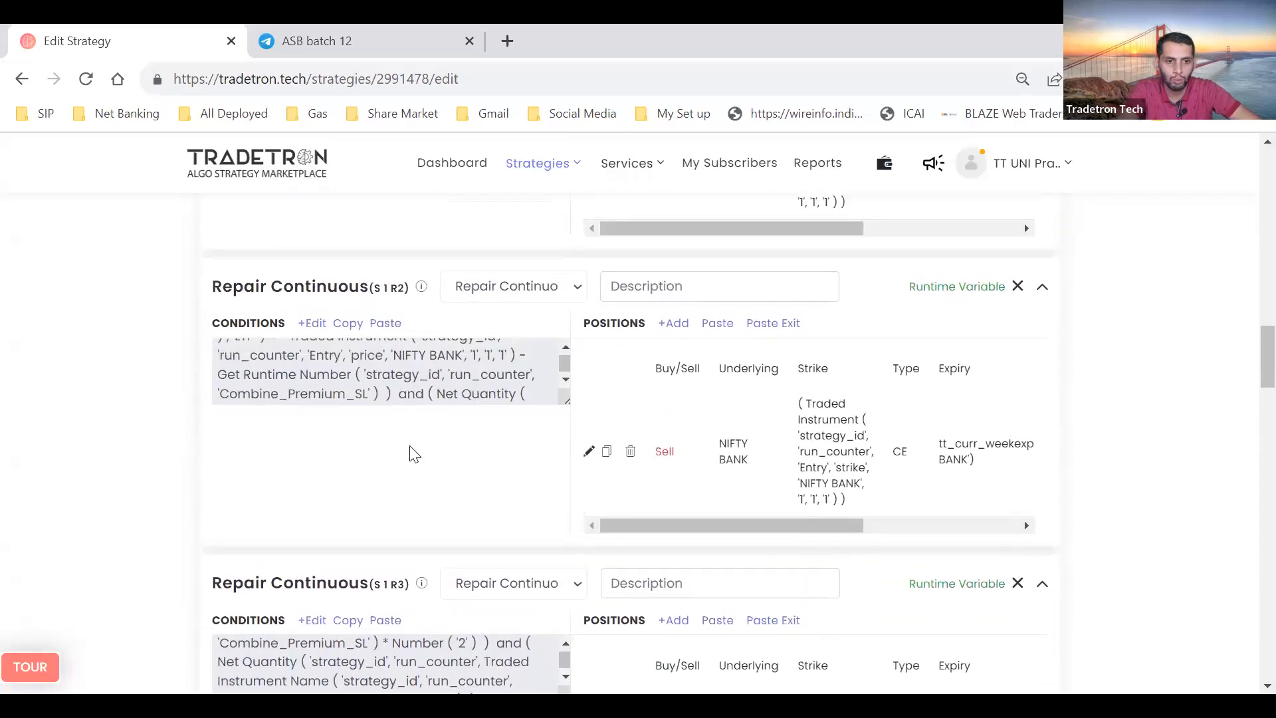
scroll(409, 447, up, 3)
scroll(412, 454, up, 4)
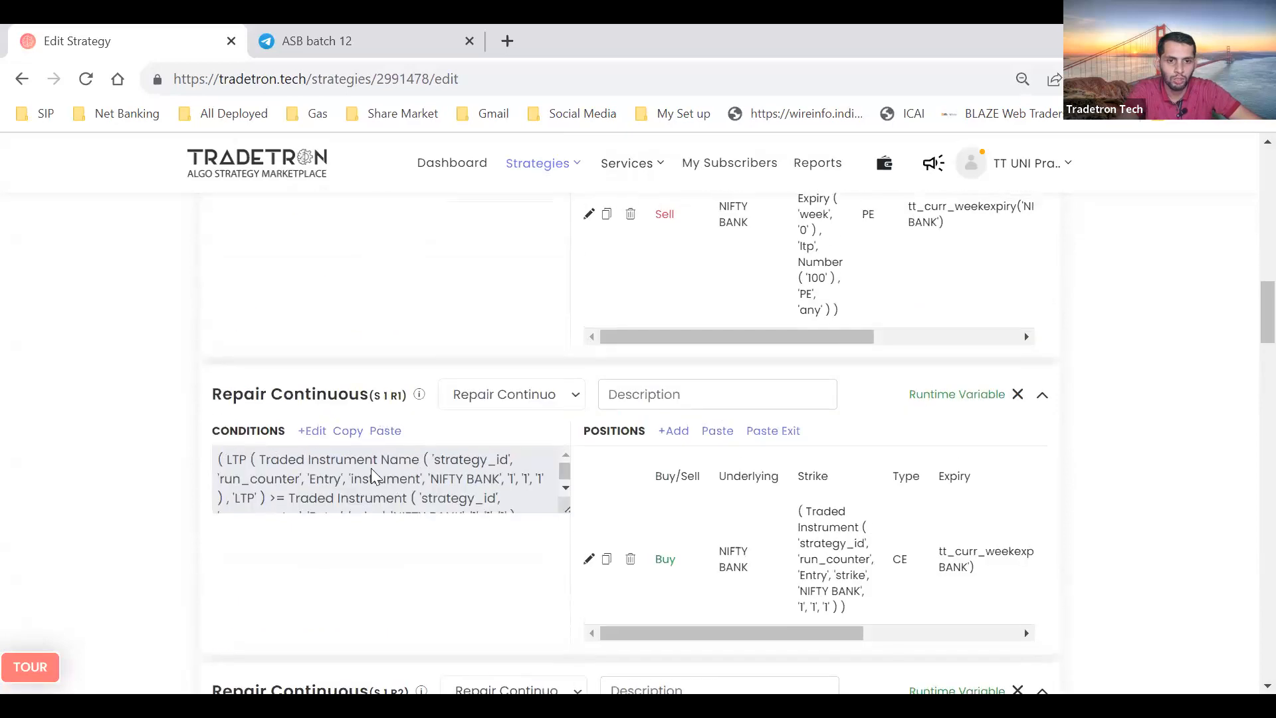
scroll(407, 498, down, 3)
scroll(430, 541, down, 7)
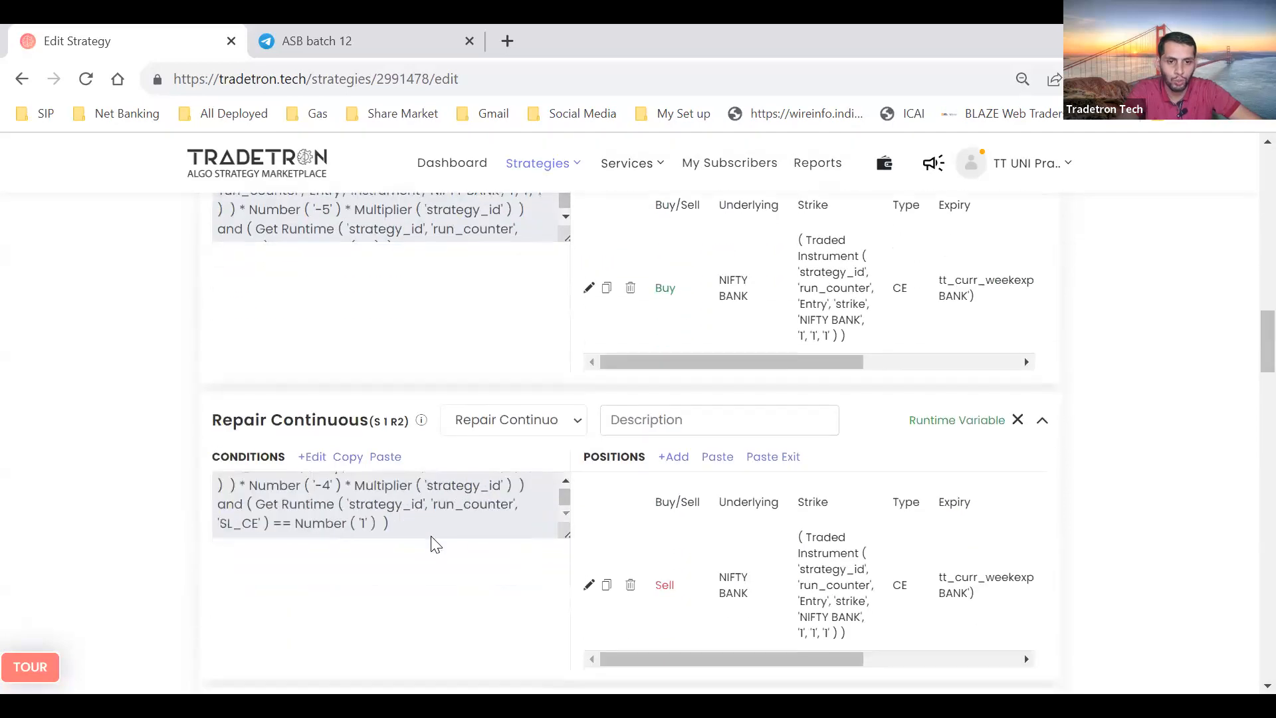
scroll(433, 542, down, 3)
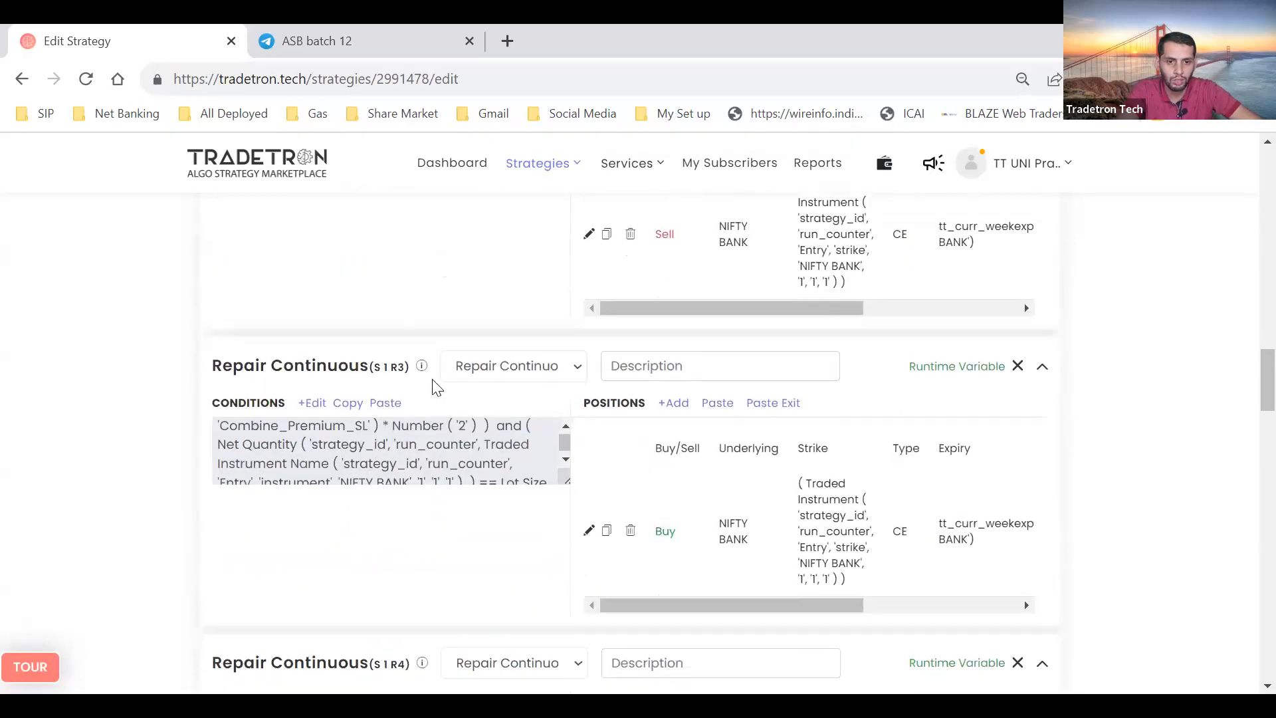
click(311, 403)
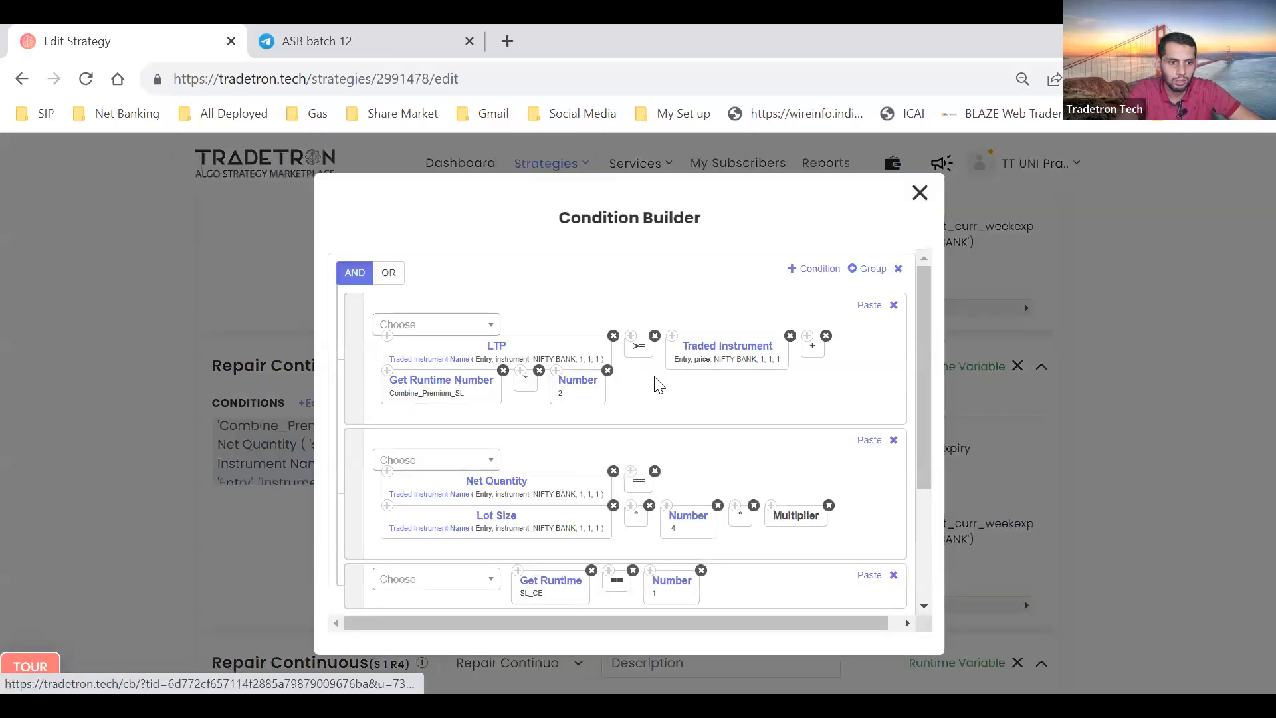
click(919, 194)
scroll(446, 412, down, 2)
scroll(444, 412, up, 10)
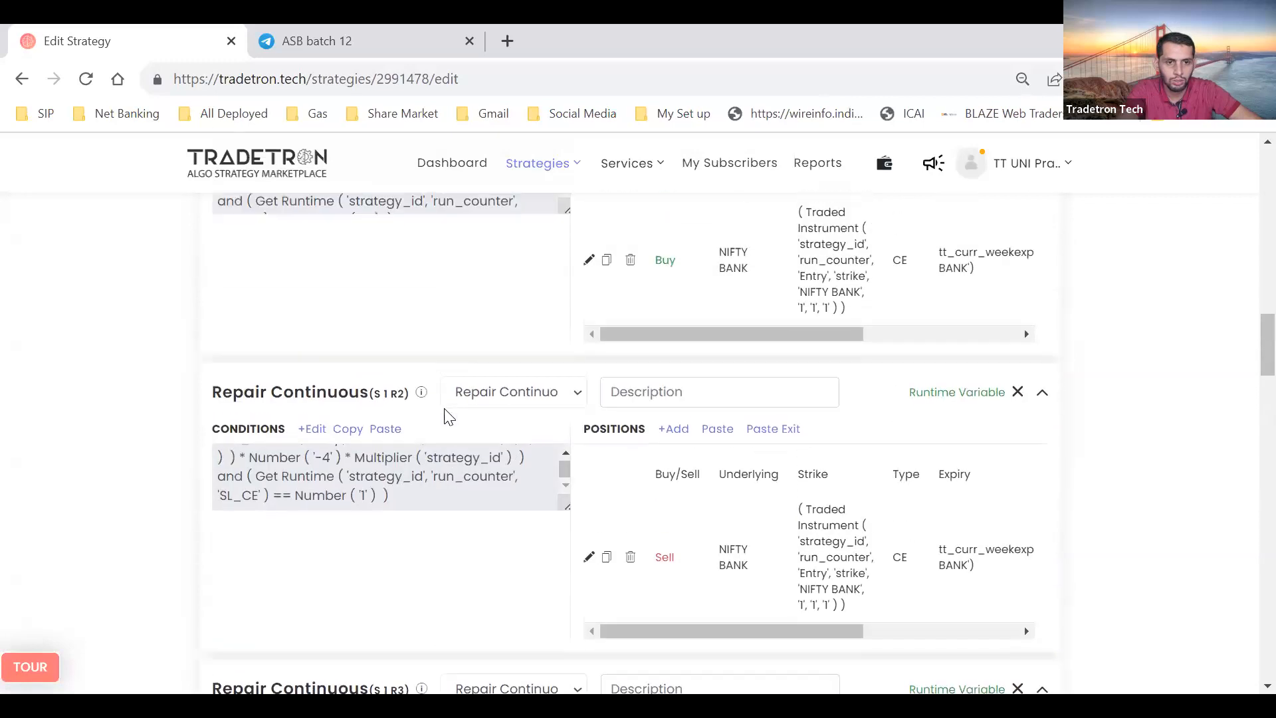
click(326, 376)
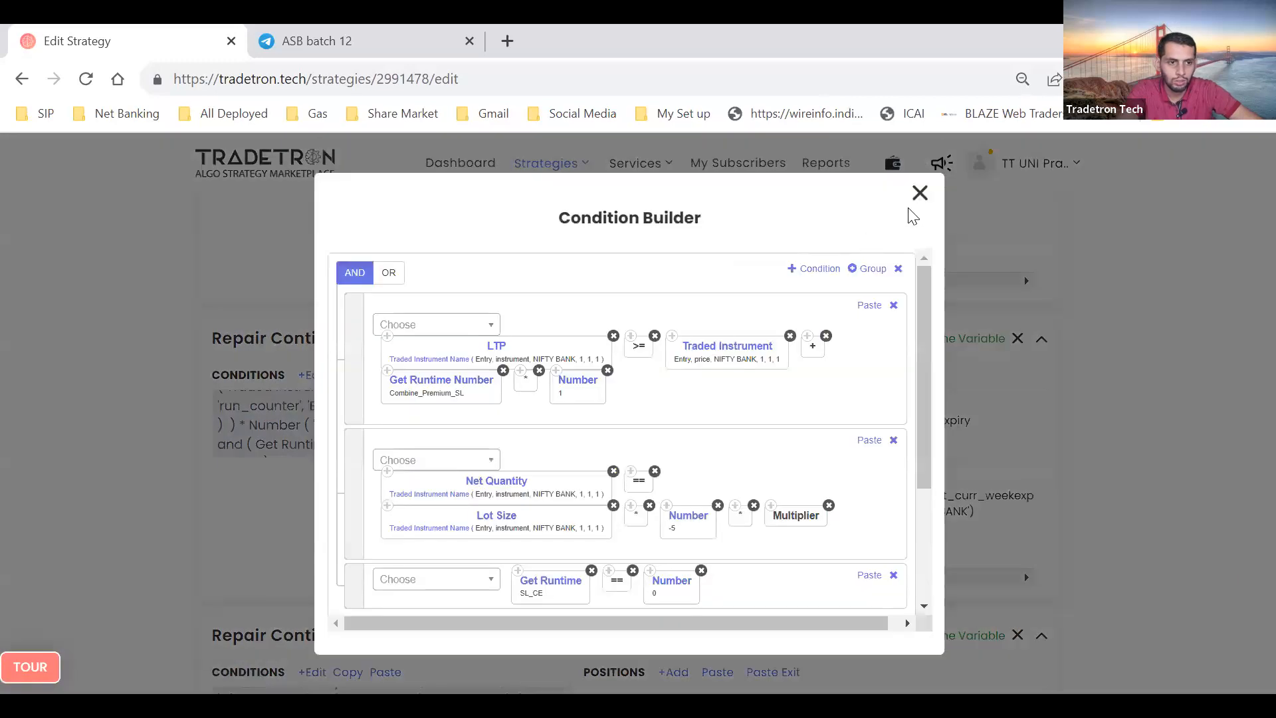
click(919, 194)
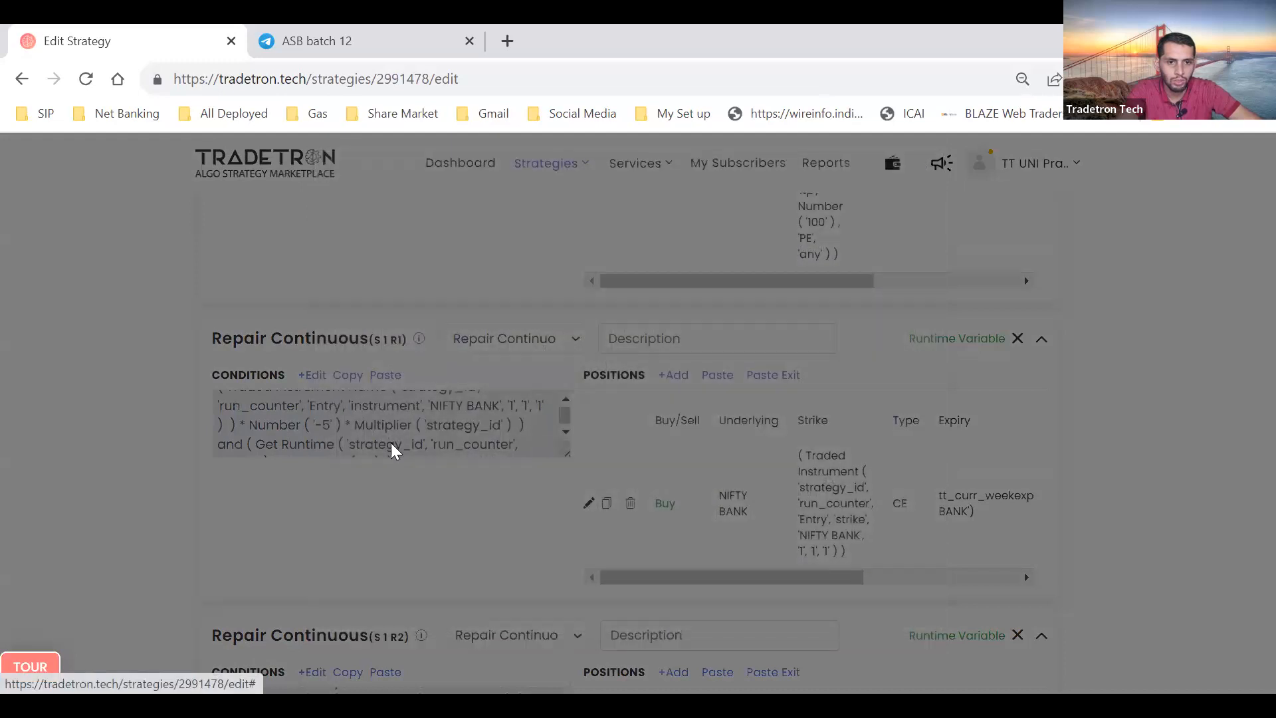
In the Repair Continuous S1 R2 condition, set the Traded Instrument price's condition type to Repair Continuous and submit
scroll(332, 459, down, 5)
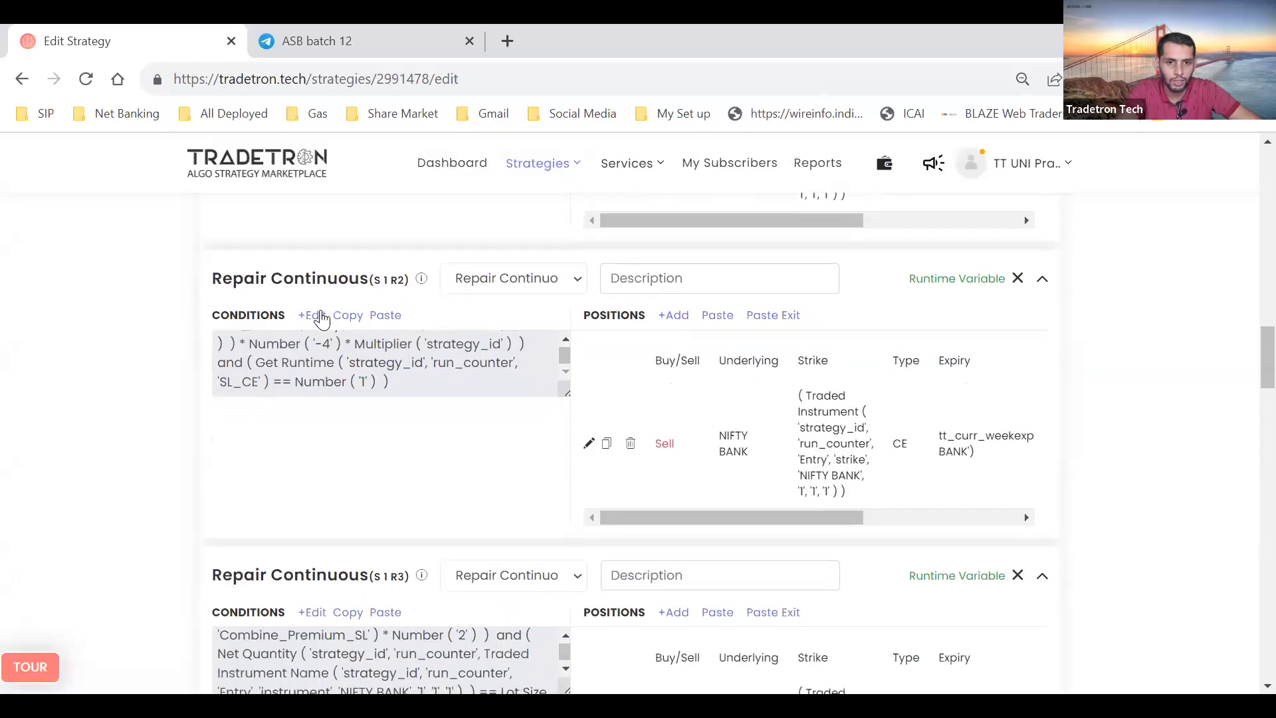
click(312, 316)
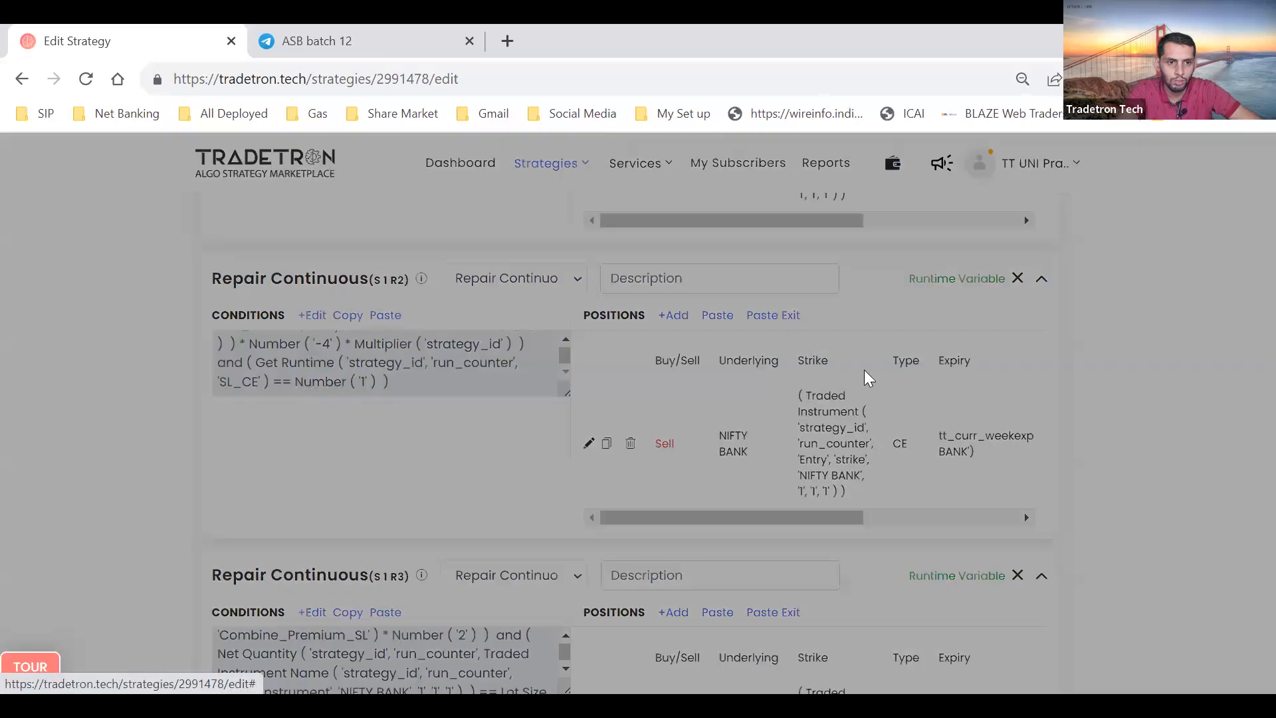
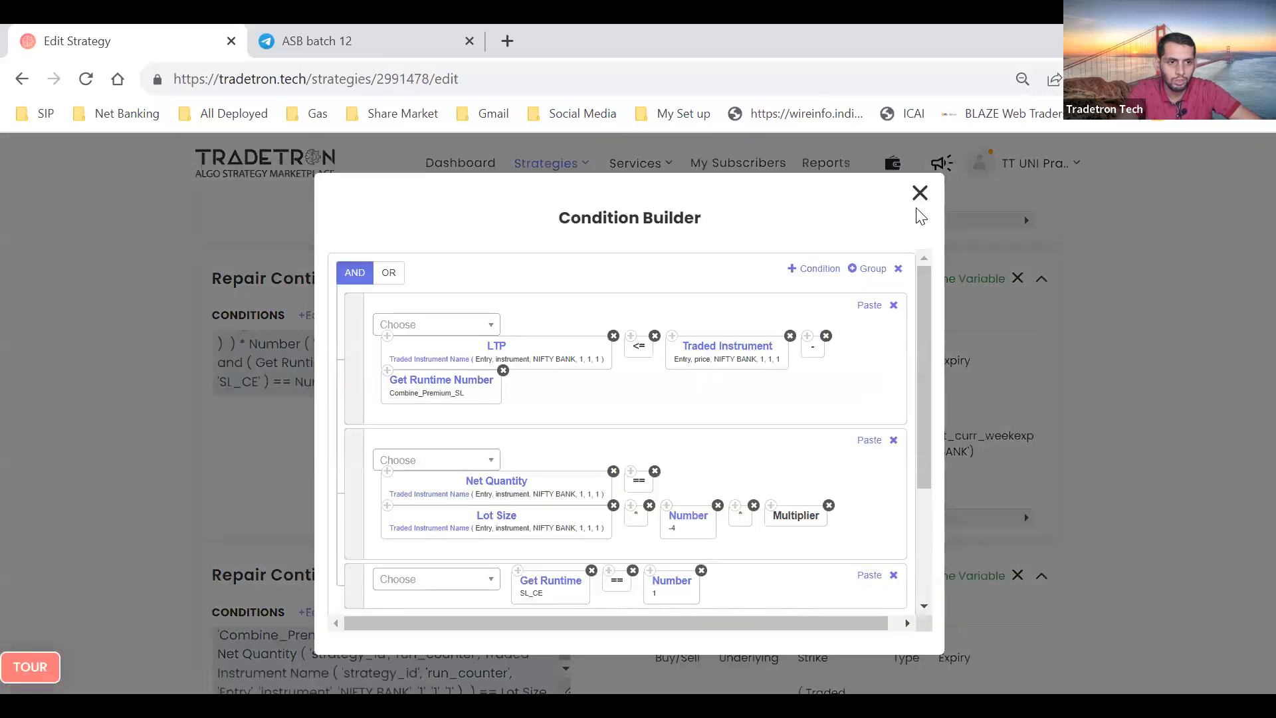
click(705, 357)
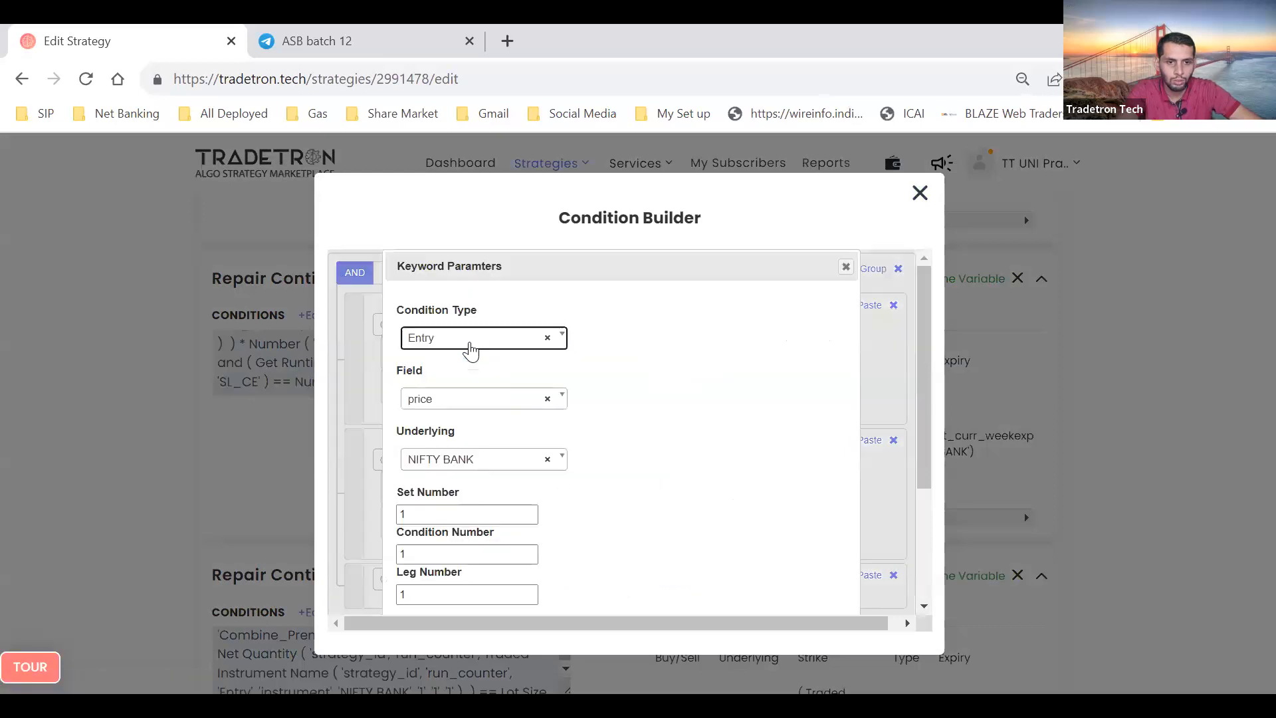
click(471, 341)
click(466, 444)
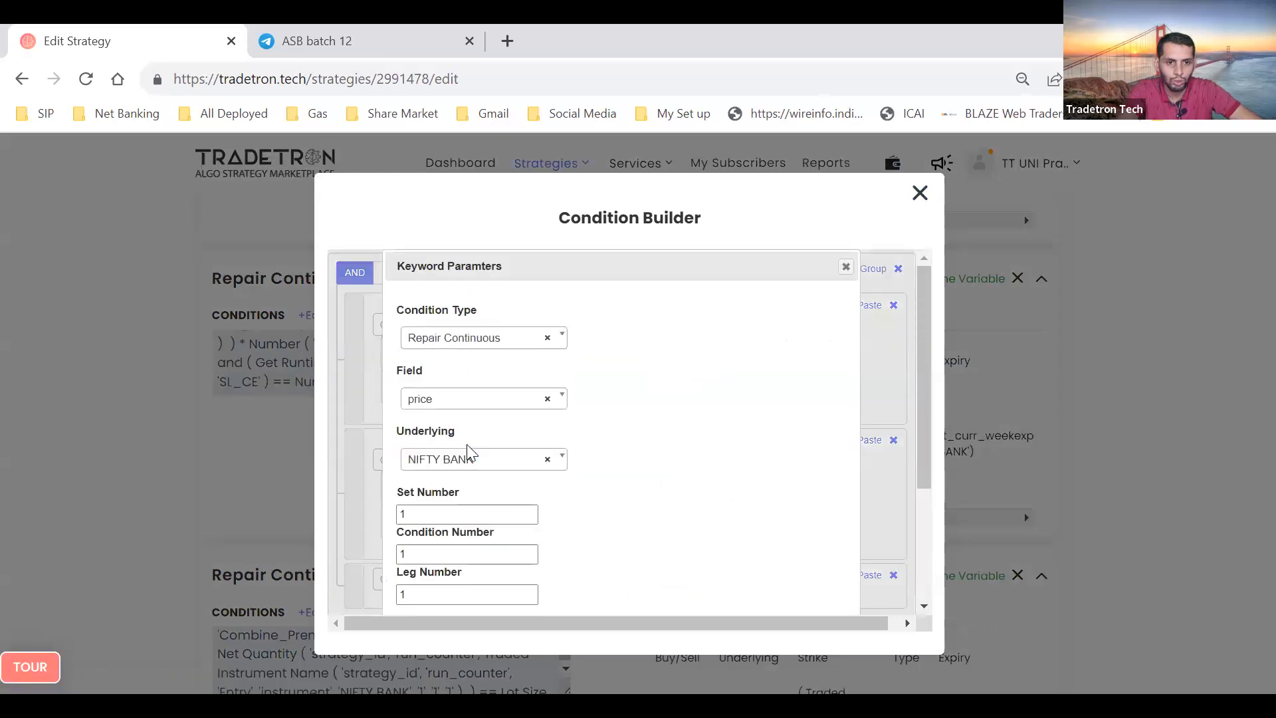
scroll(467, 444, down, 2)
click(758, 572)
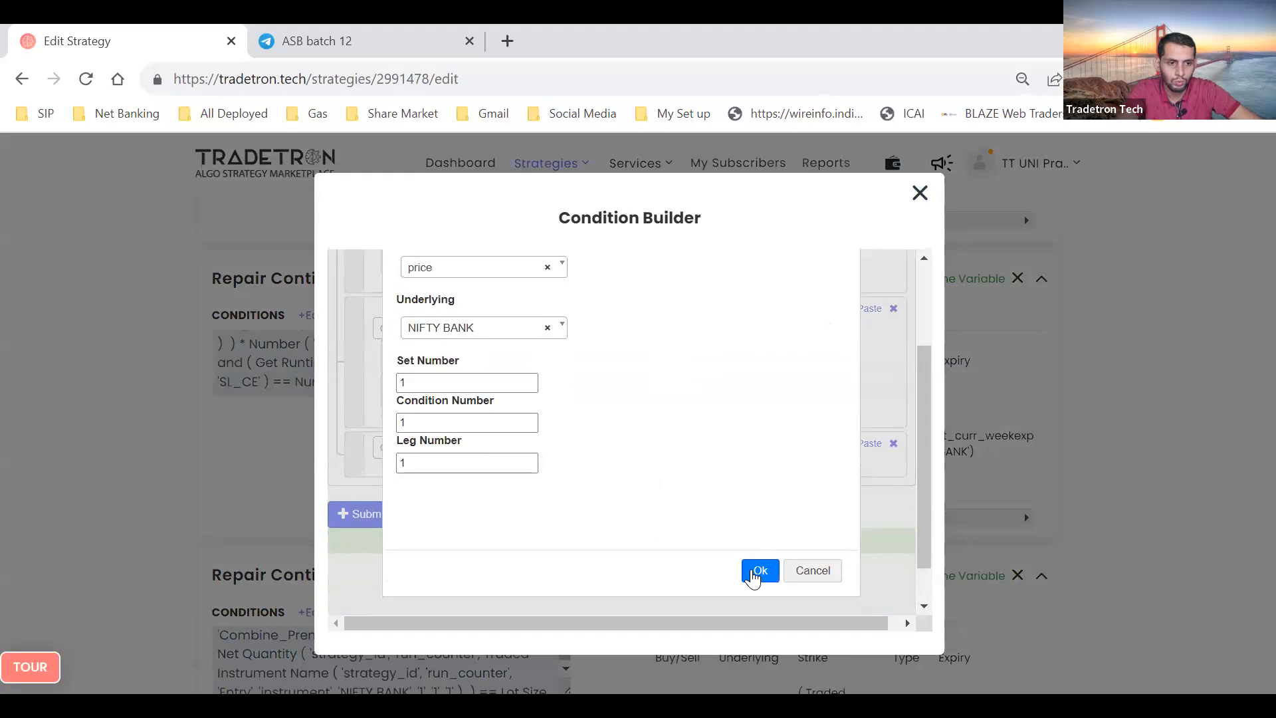
click(376, 517)
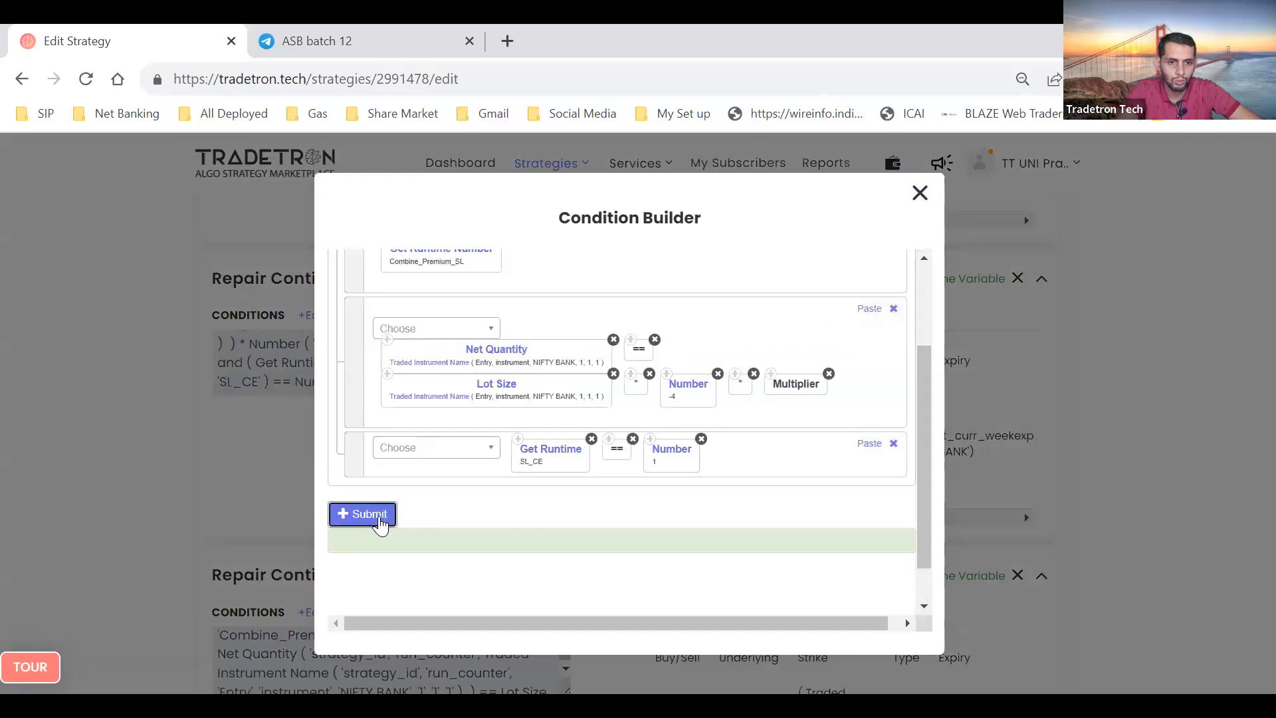
click(920, 194)
In the Repair Continuous S1 R4 condition, set the Traded Instrument price's condition type to Repair Continuous
scroll(521, 423, down, 1)
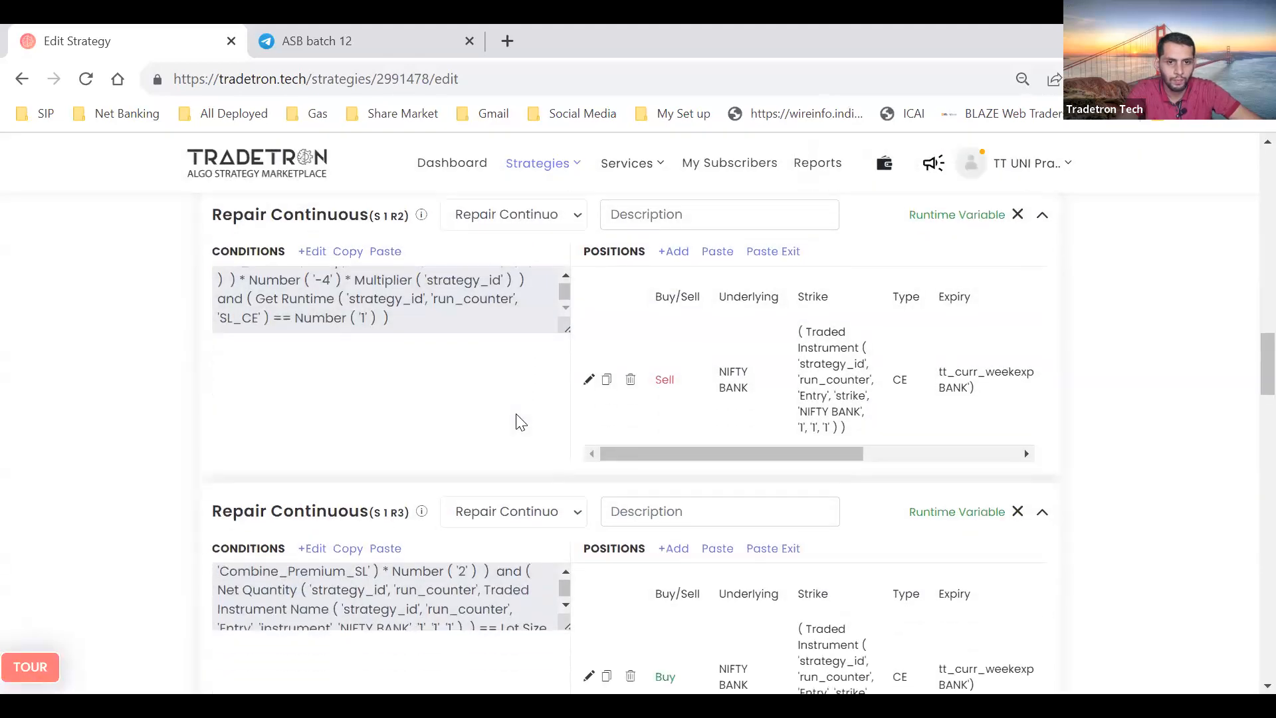
scroll(370, 393, down, 7)
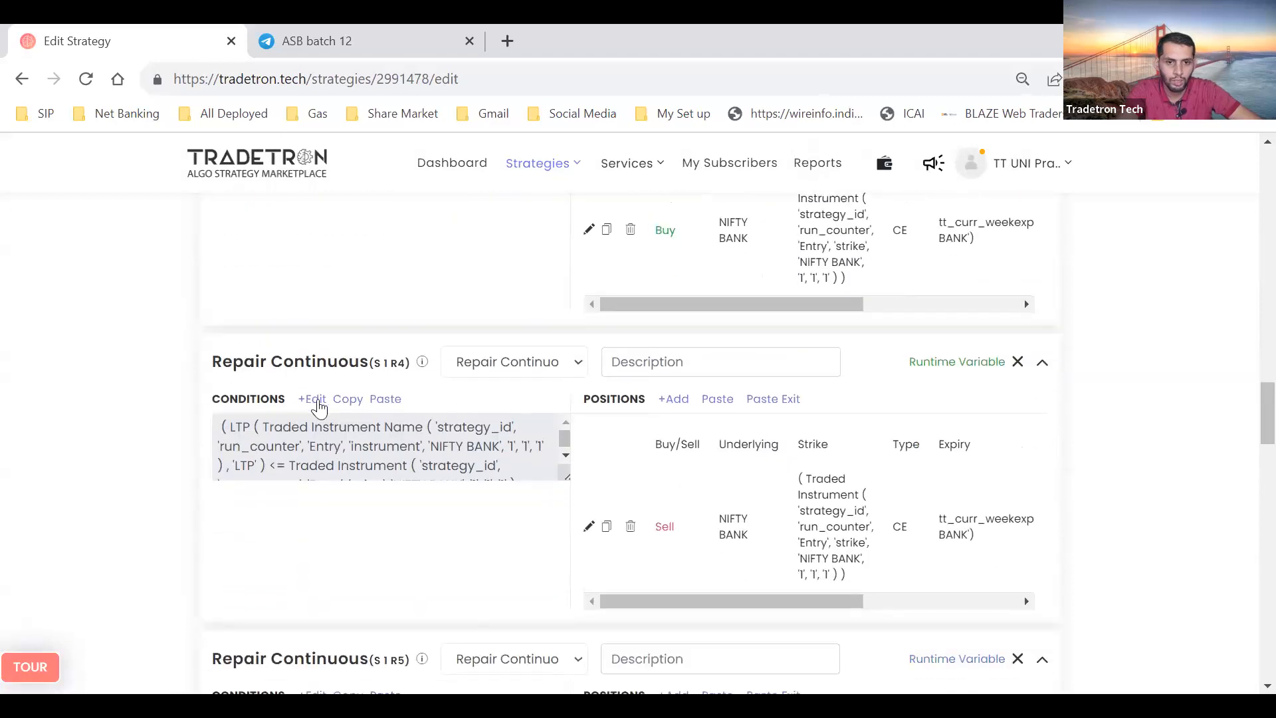
click(317, 402)
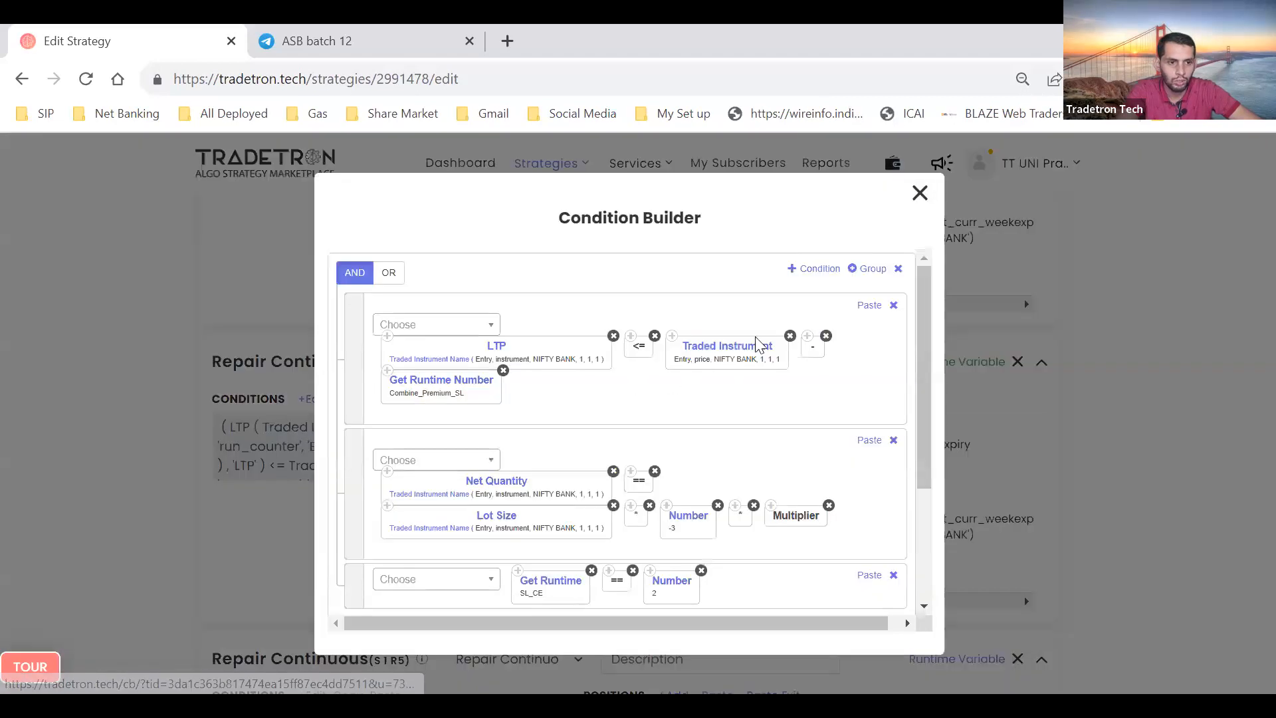
click(754, 347)
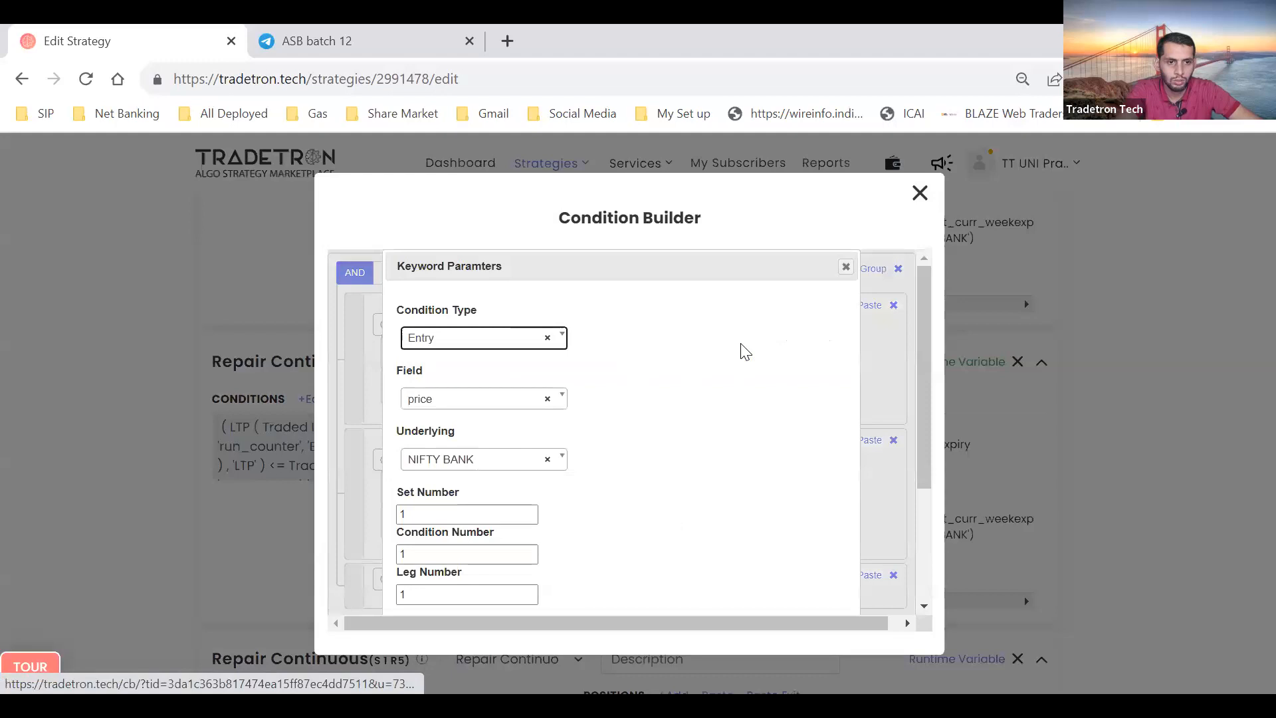
click(487, 341)
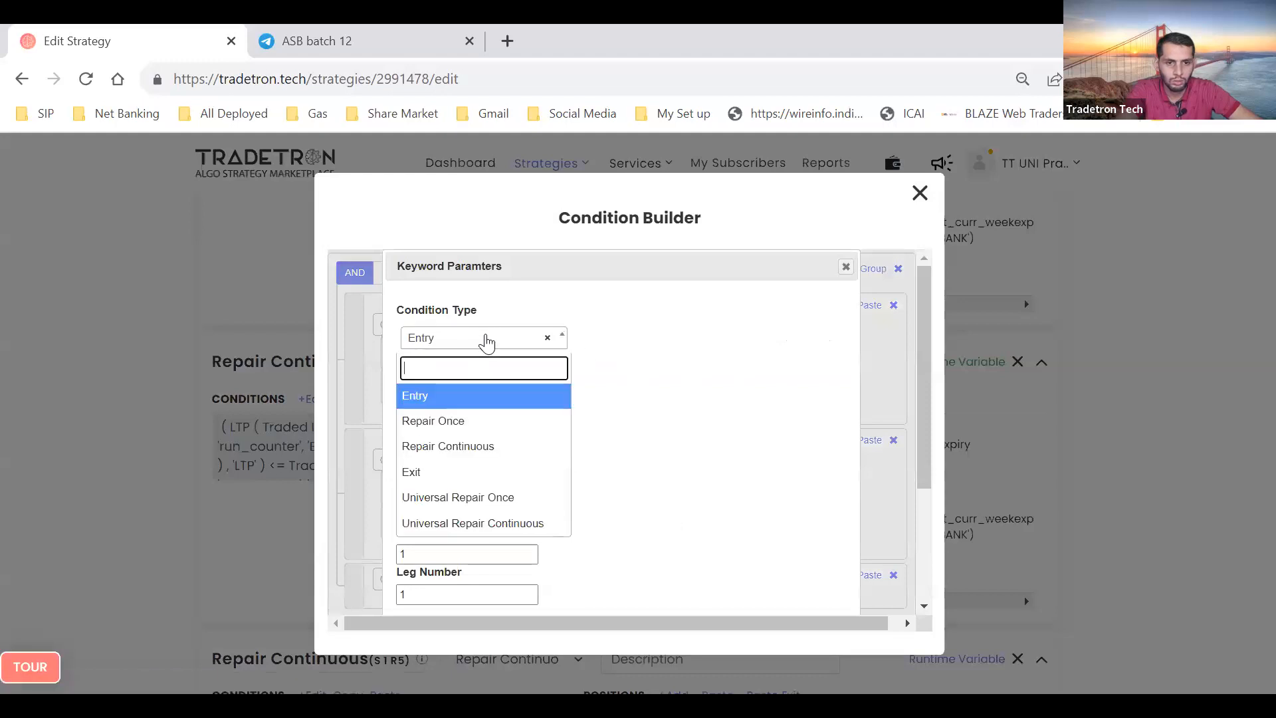
click(465, 448)
Set that Traded Instrument keyword's condition number to 3 and submit the S1 R4 condition
click(452, 555)
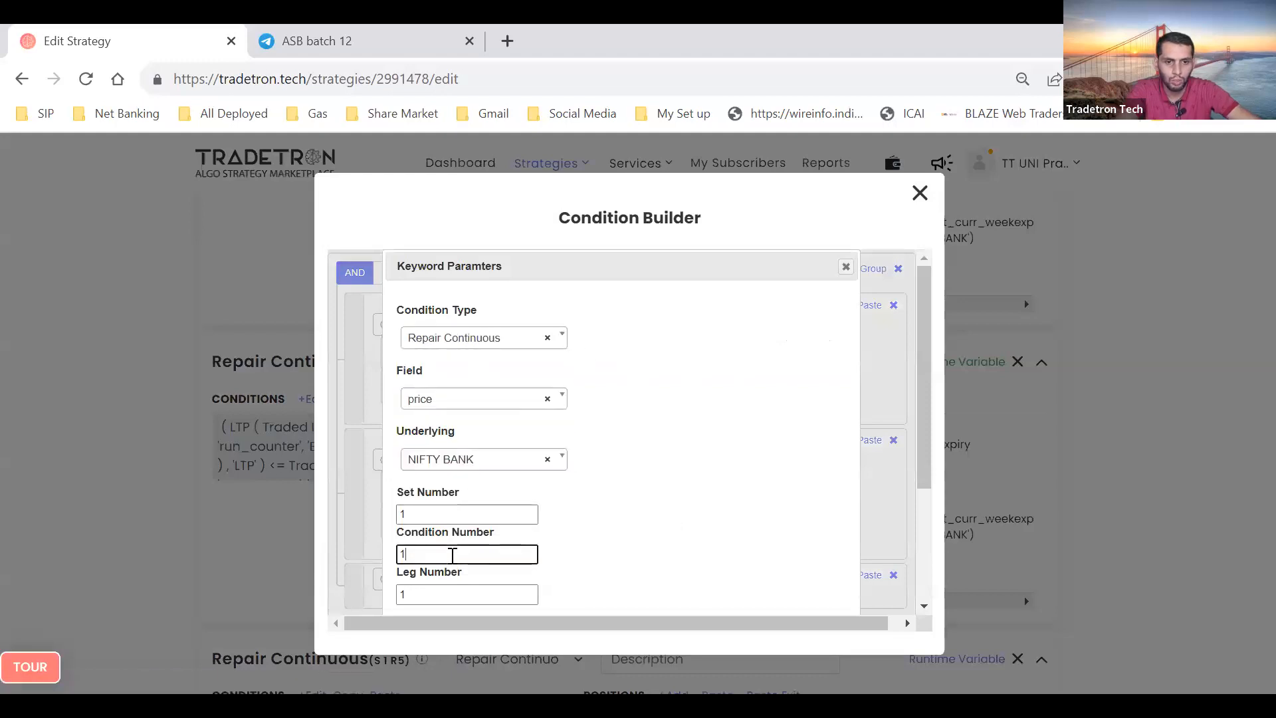
text(2)
key(Tab)
click(452, 556)
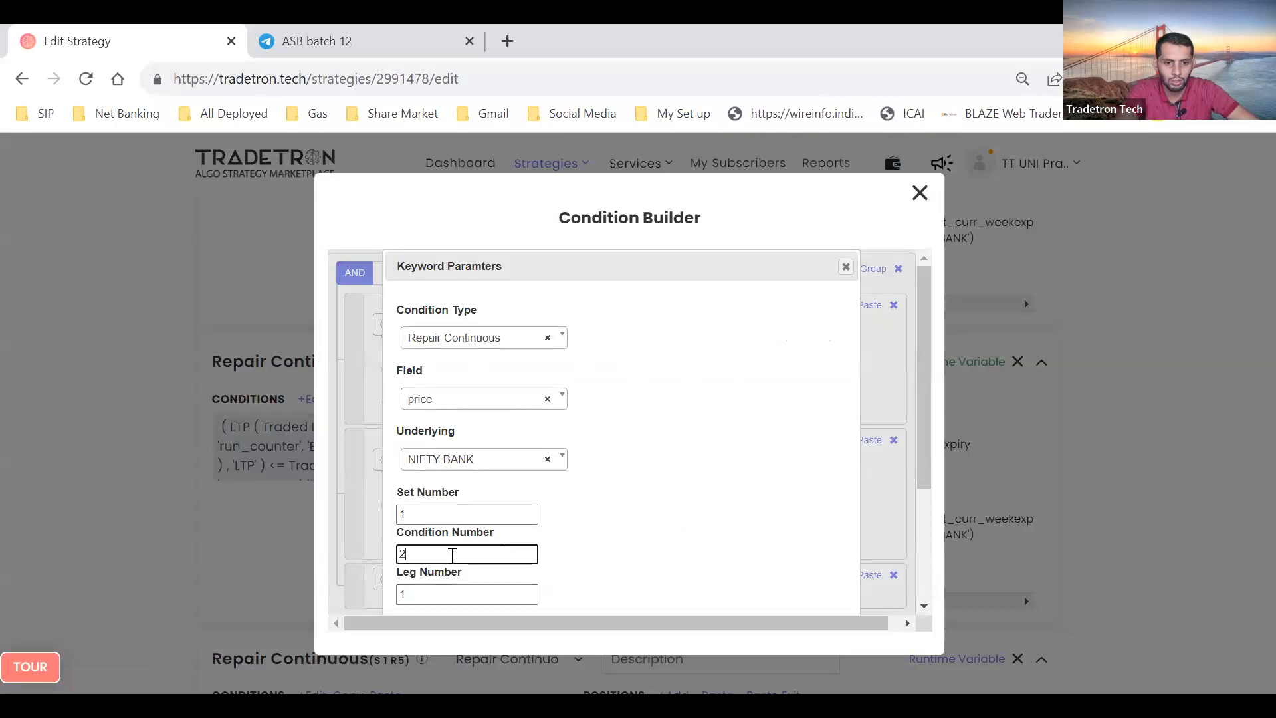
key(Tab)
key(Tab)
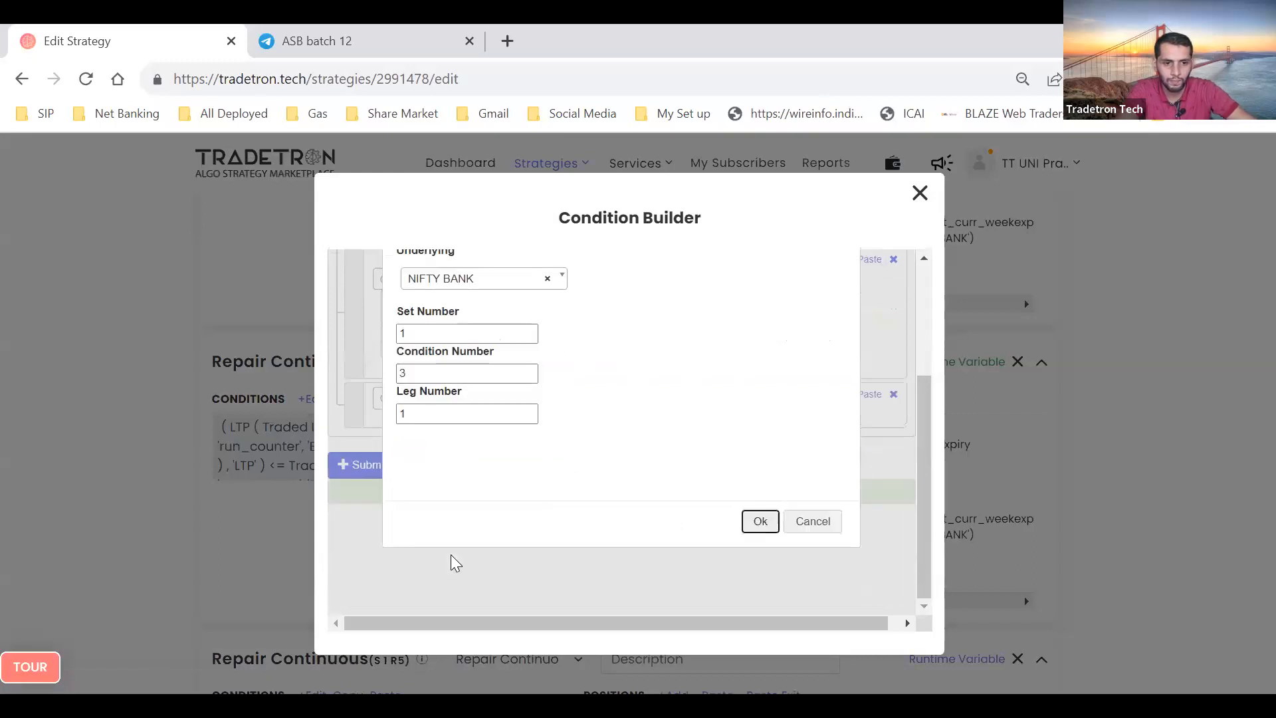
key(Return)
click(377, 471)
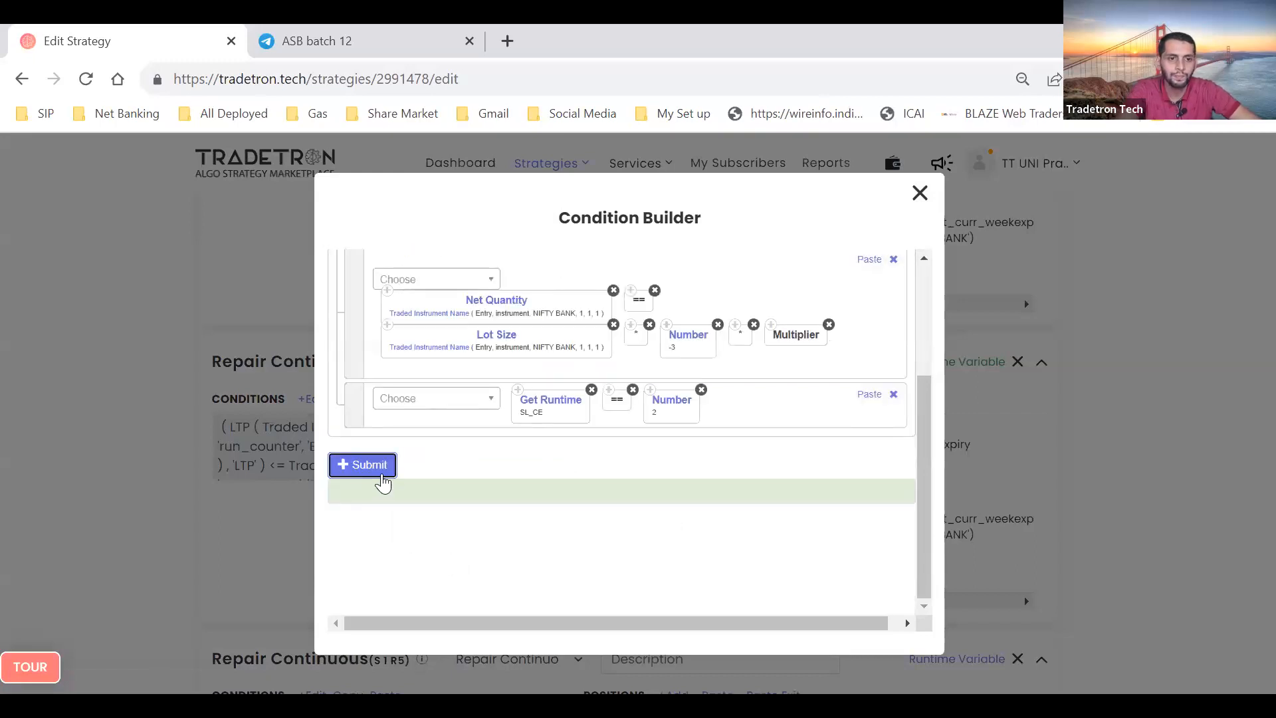
click(920, 193)
In the Repair Continuous S1 R5 condition, set the number multiplying Combine_Premium_SL to 3
scroll(454, 461, down, 3)
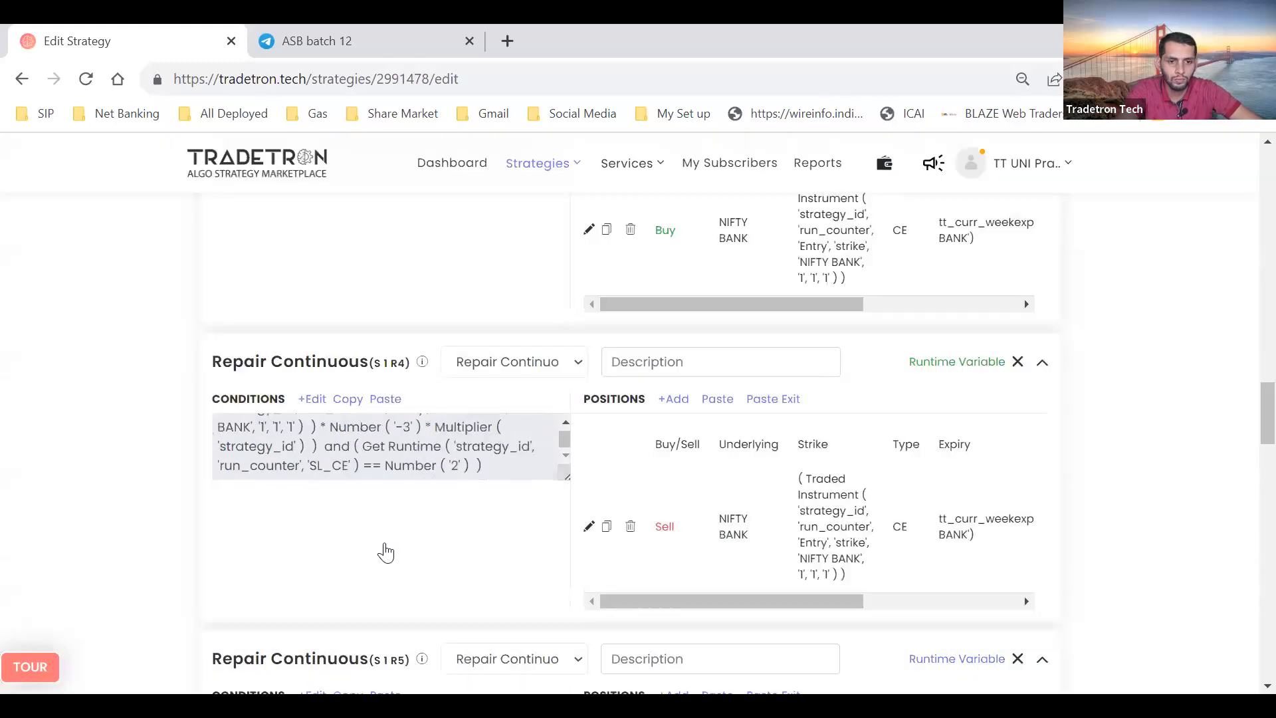
scroll(385, 552, down, 6)
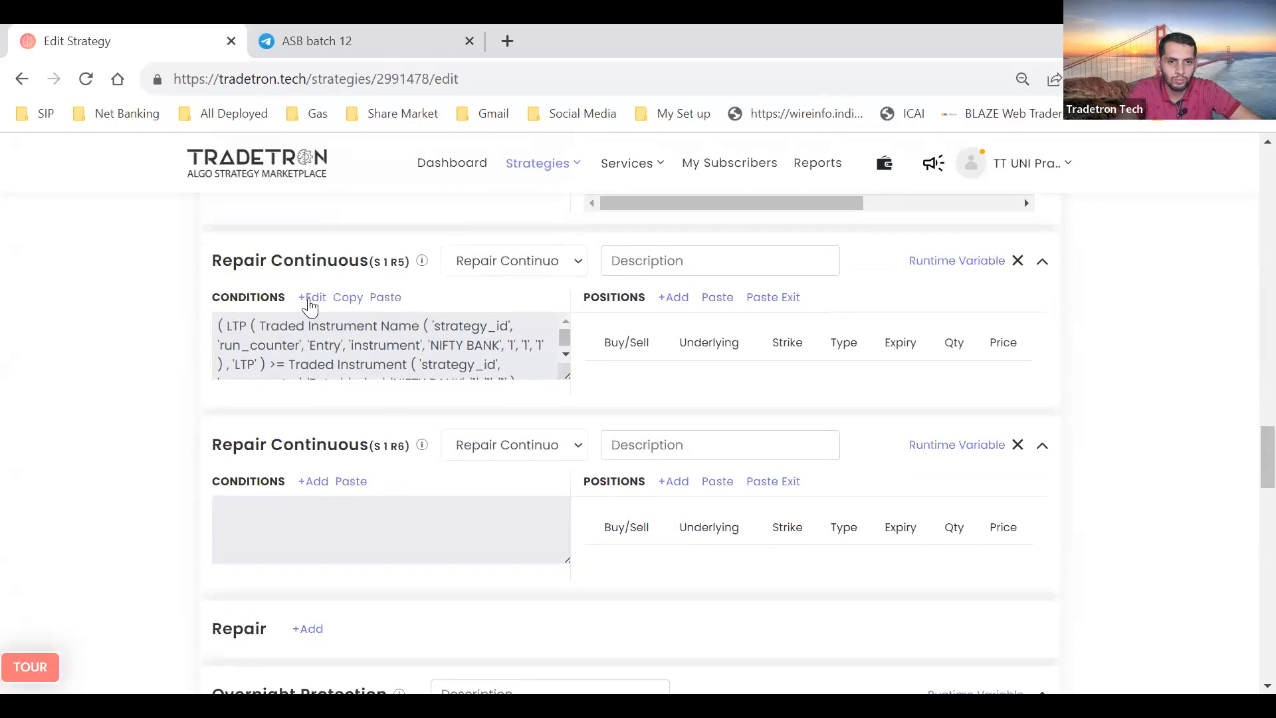
click(311, 298)
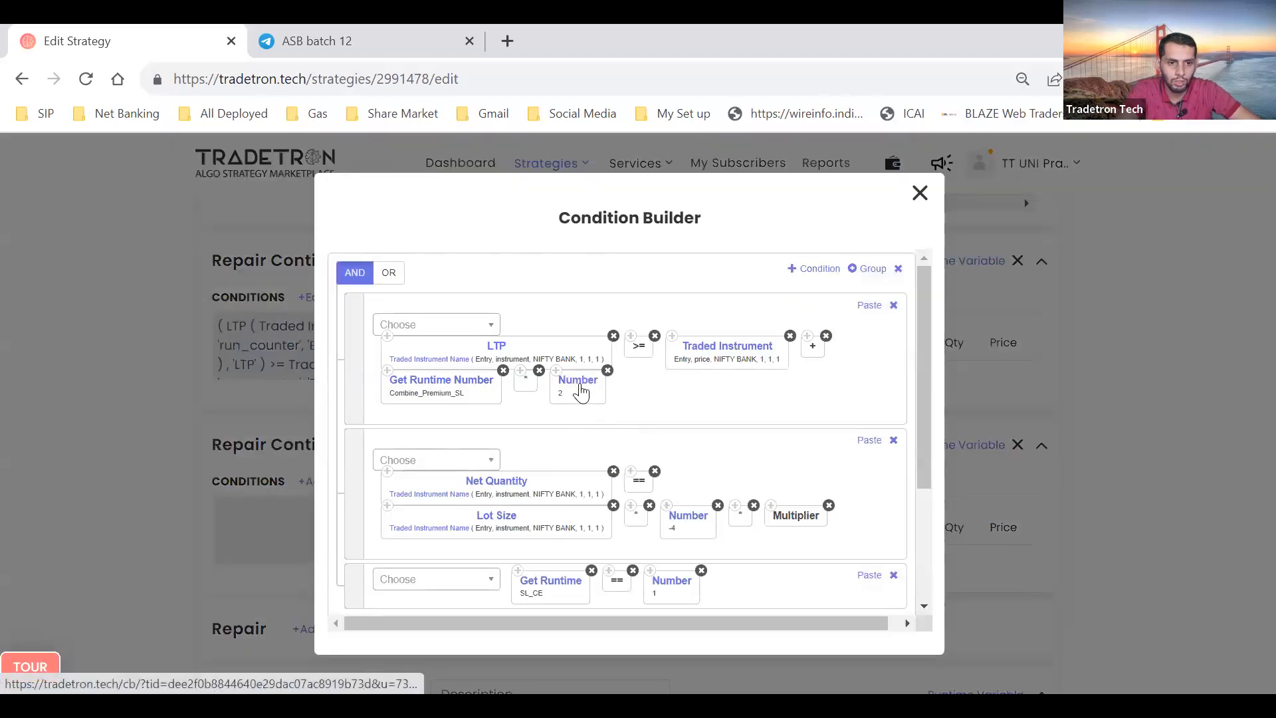
click(582, 389)
key(BackSpace)
text(3Q)
key(Tab)
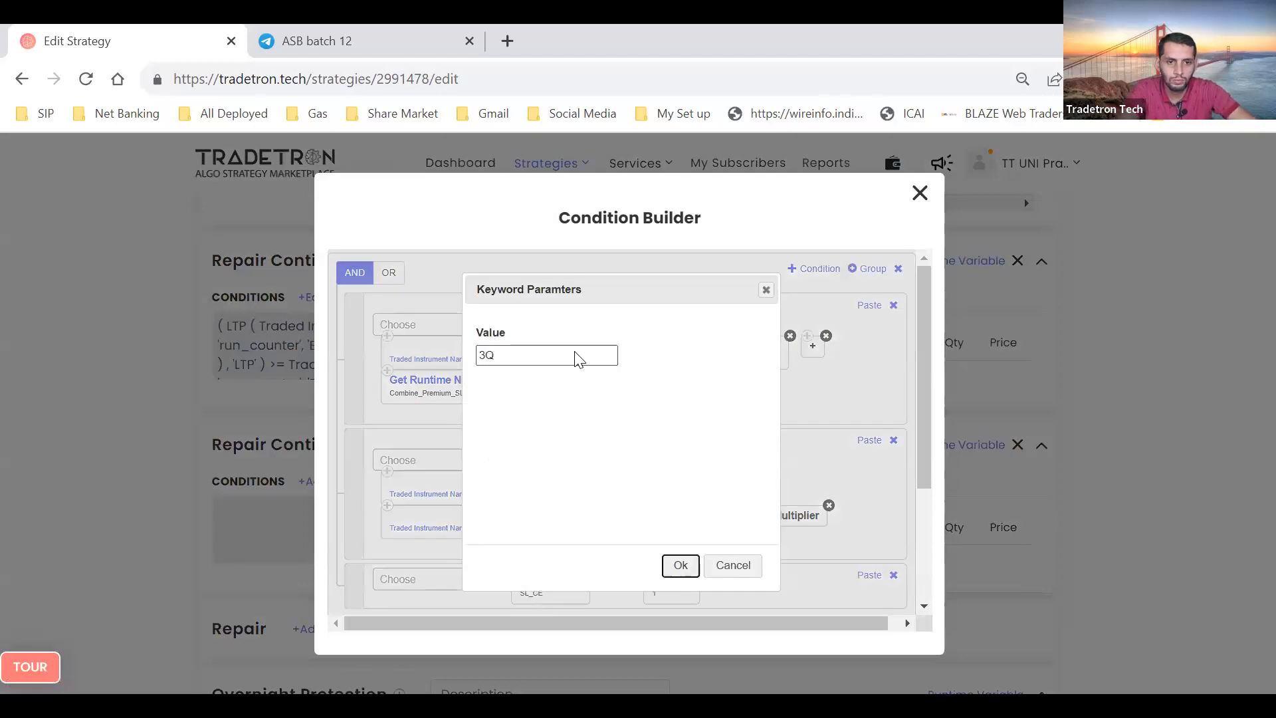
click(575, 359)
key(BackSpace)
key(Tab)
key(Return)
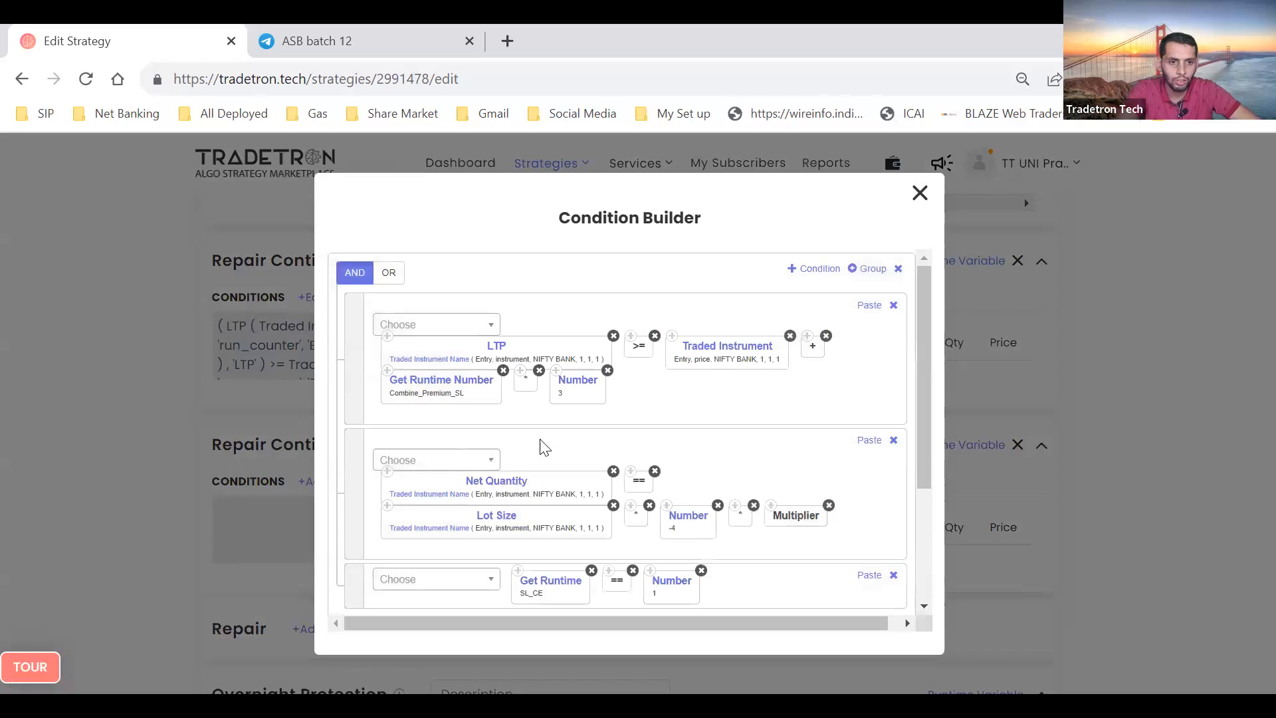
Set the number multiplying the Lot Size in the S1 R5 net quantity check to -3
scroll(624, 439, down, 2)
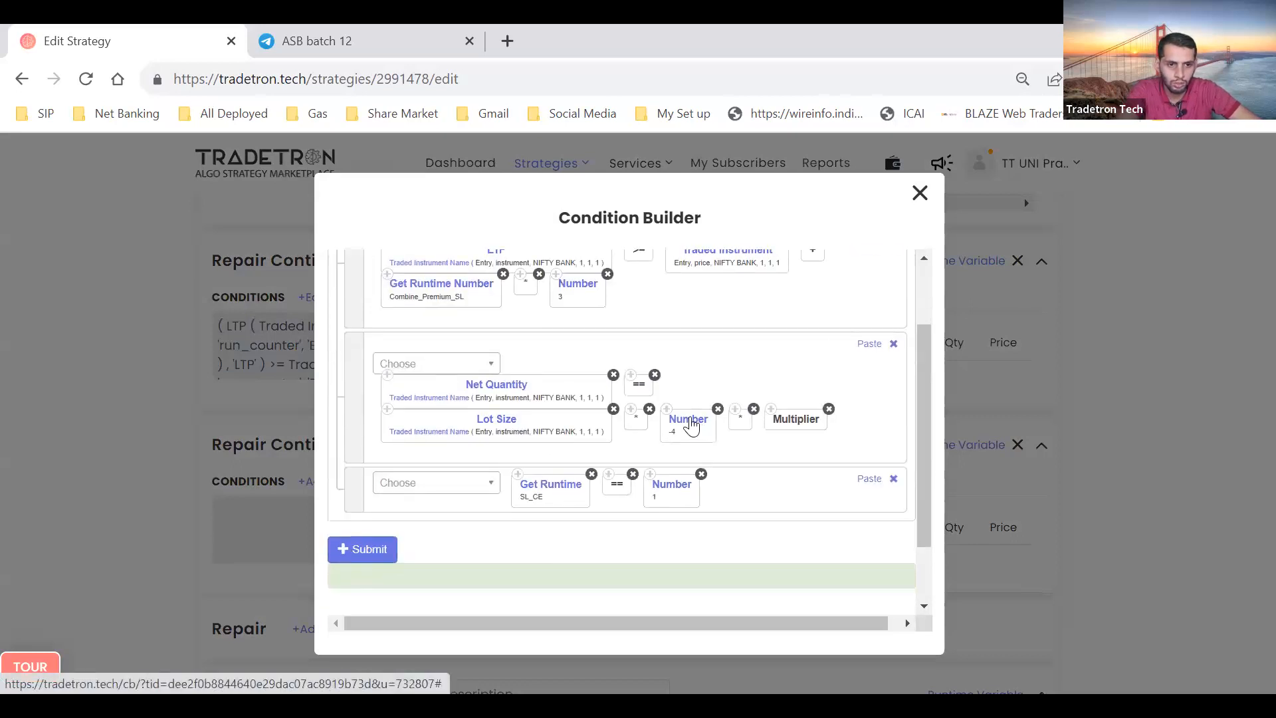
click(691, 423)
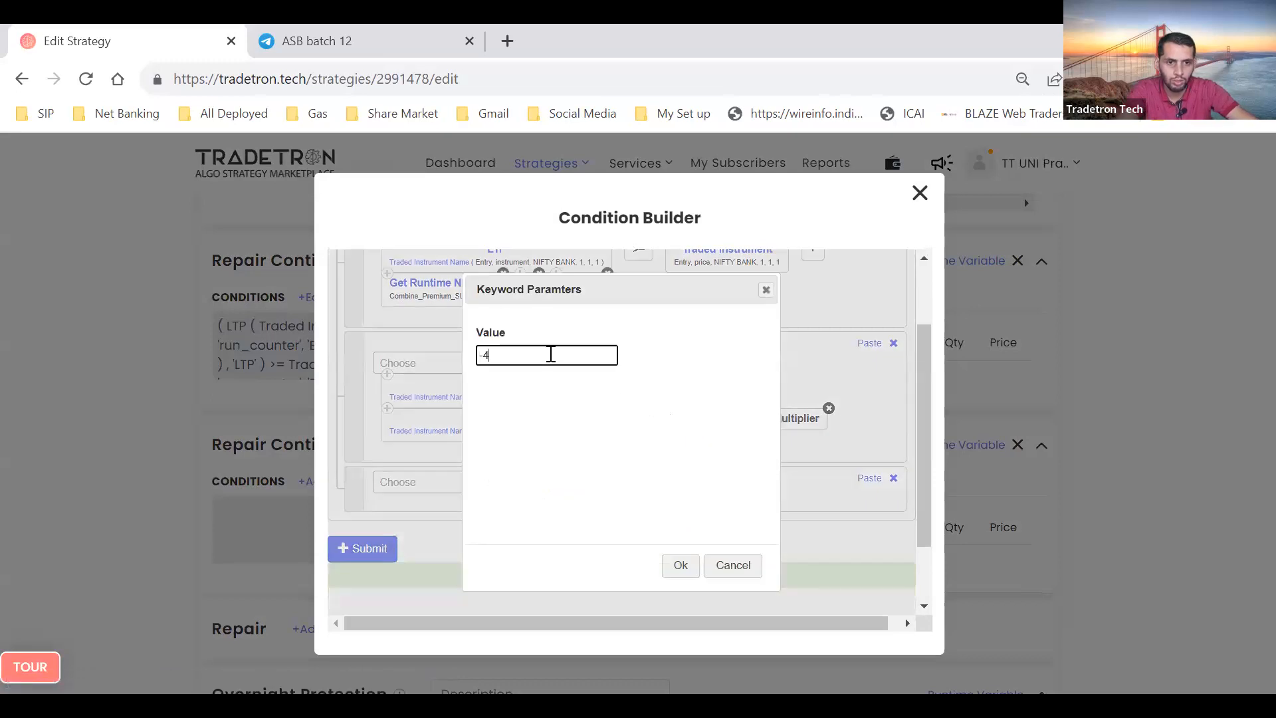
key(Return)
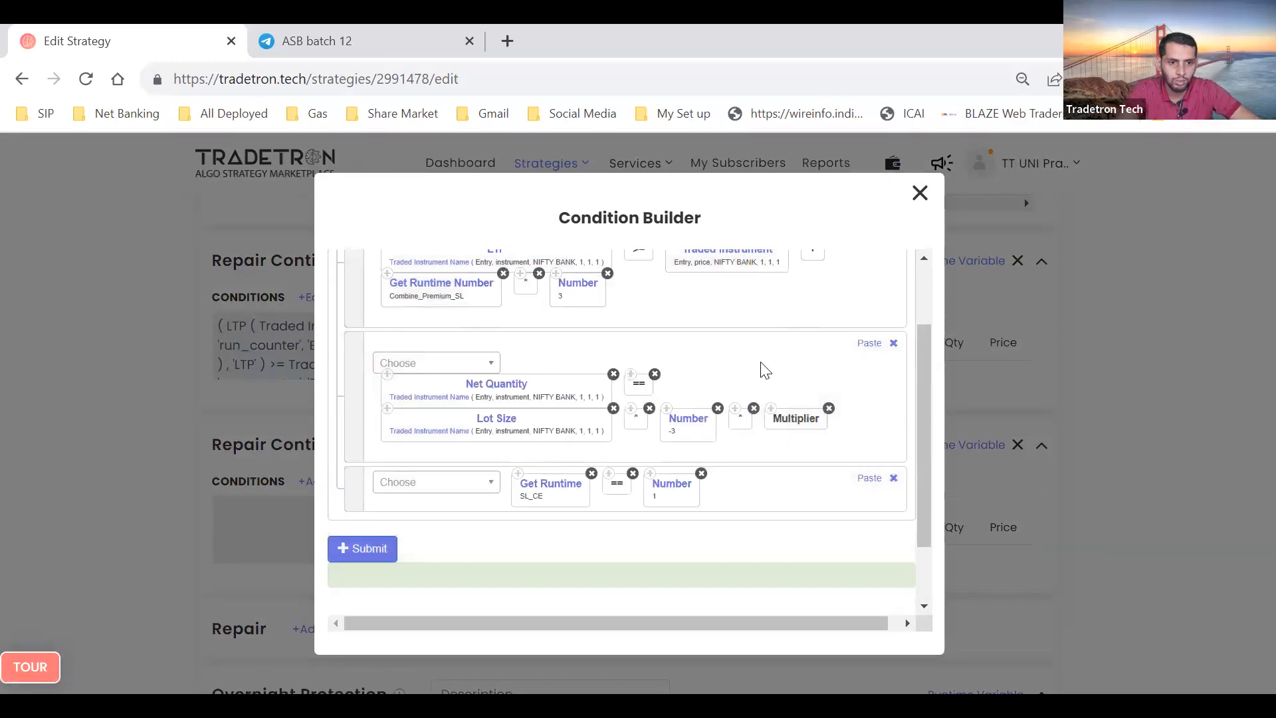
Set the number compared with the SL_CE runtime value to 2 and submit the S1 R5 condition
scroll(695, 376, down, 1)
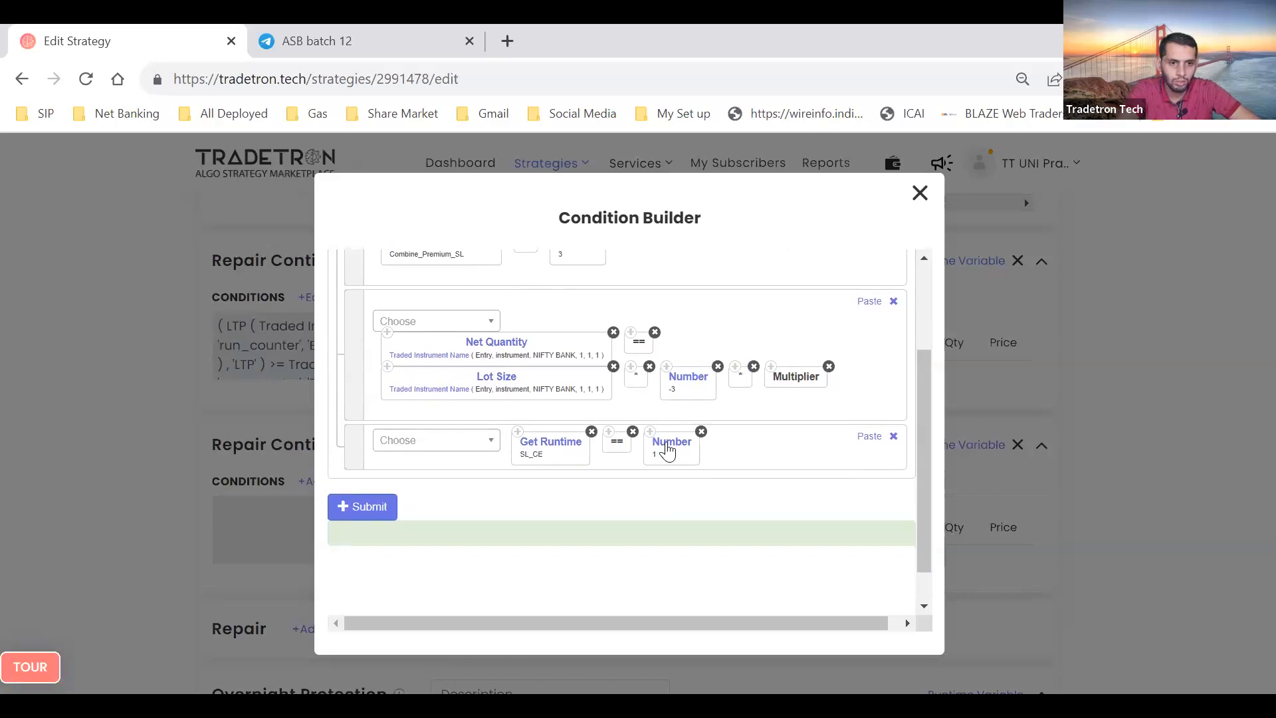
click(664, 446)
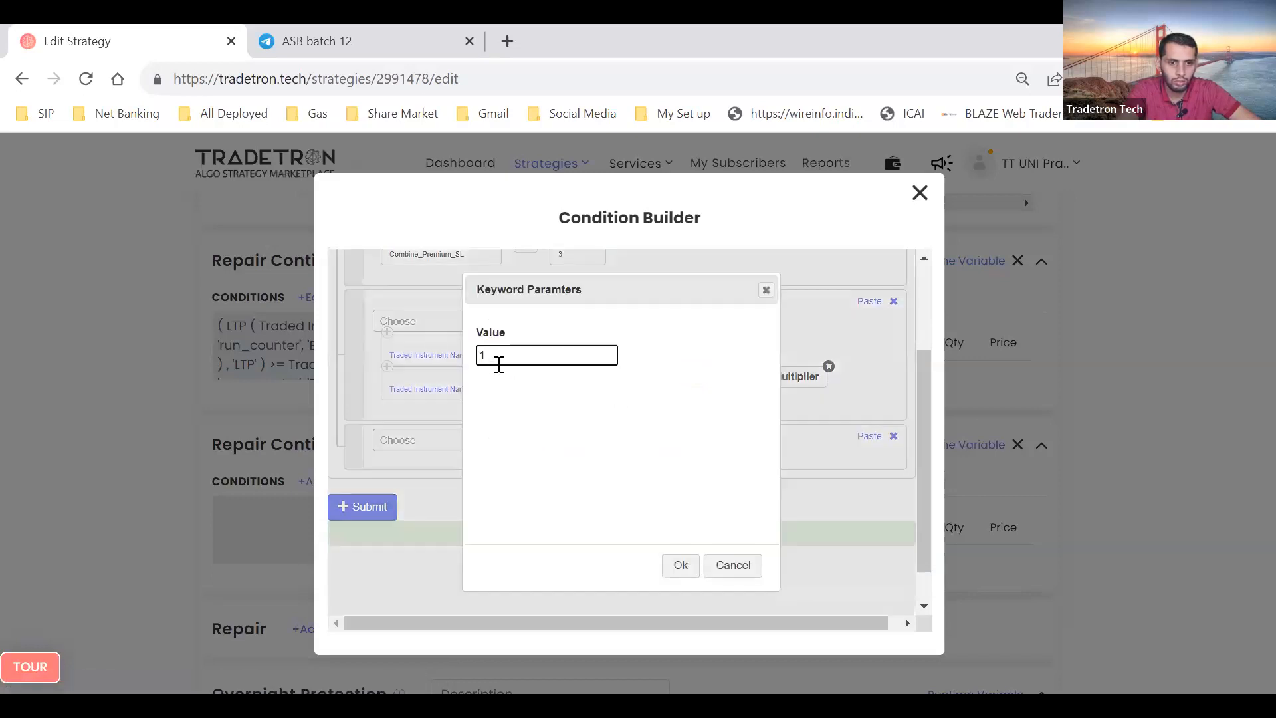
text(2)
key(Return)
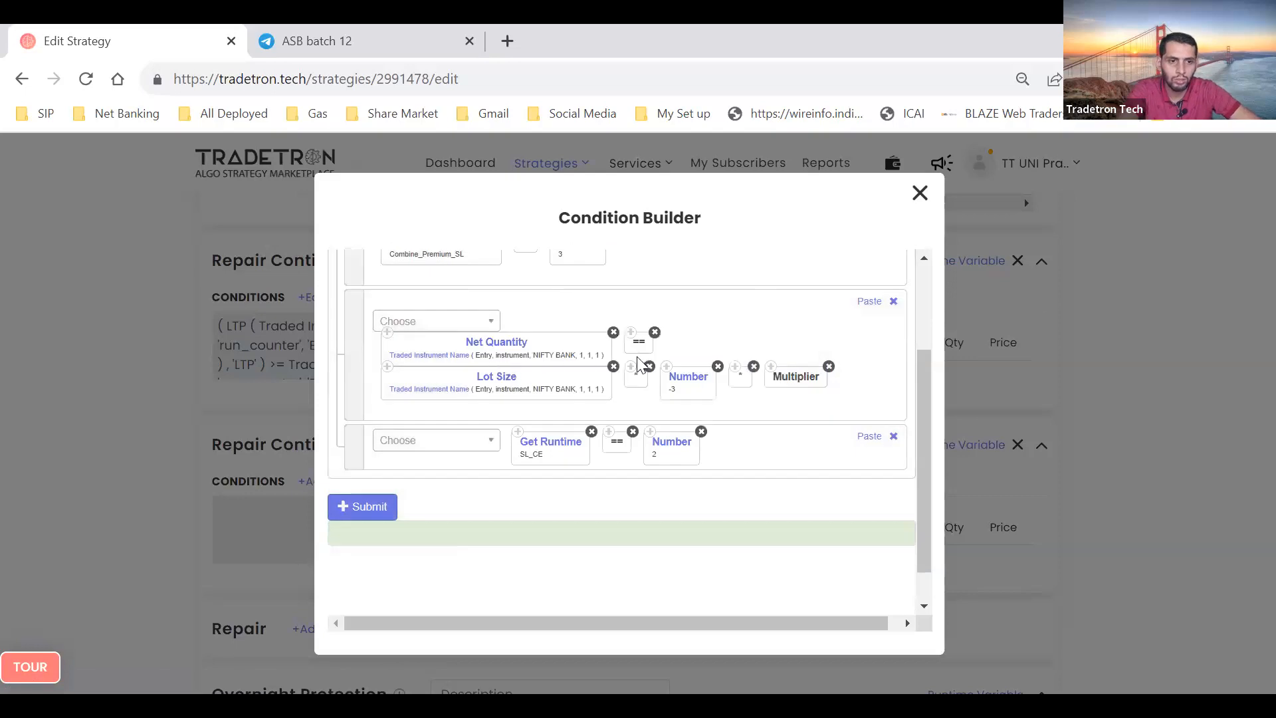
scroll(638, 363, up, 3)
scroll(648, 368, down, 4)
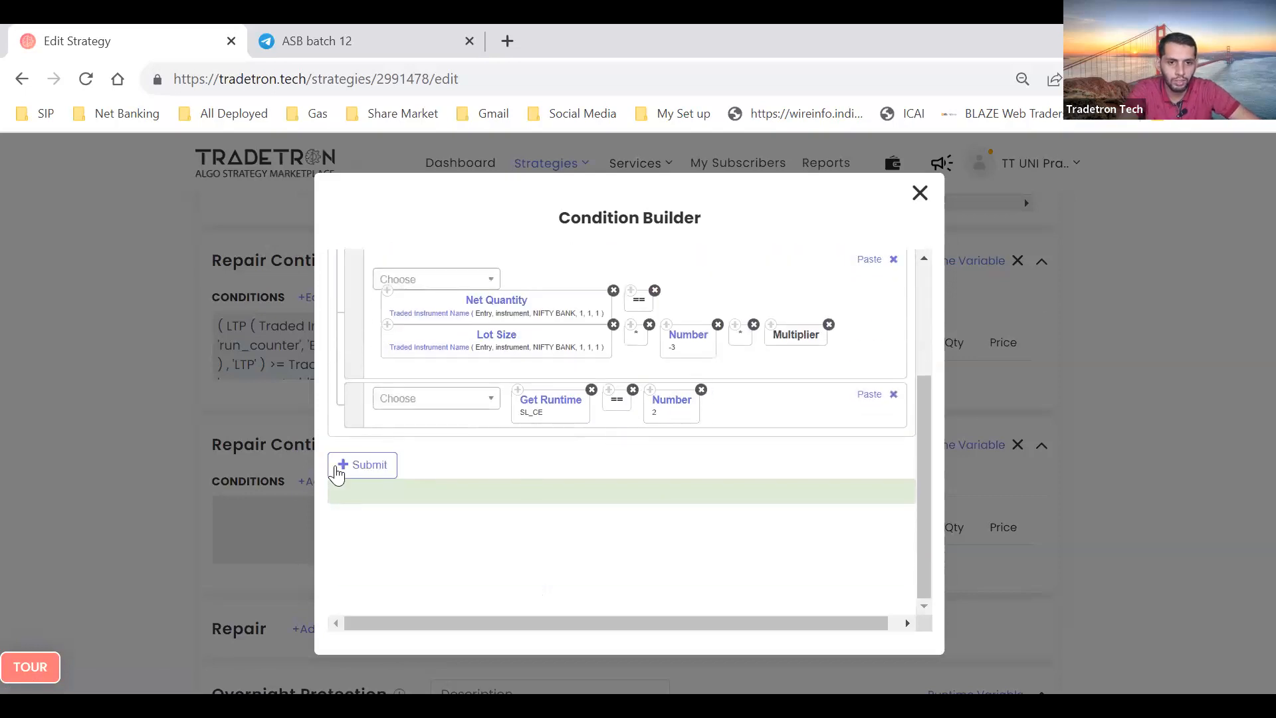
click(359, 465)
scroll(717, 368, up, 3)
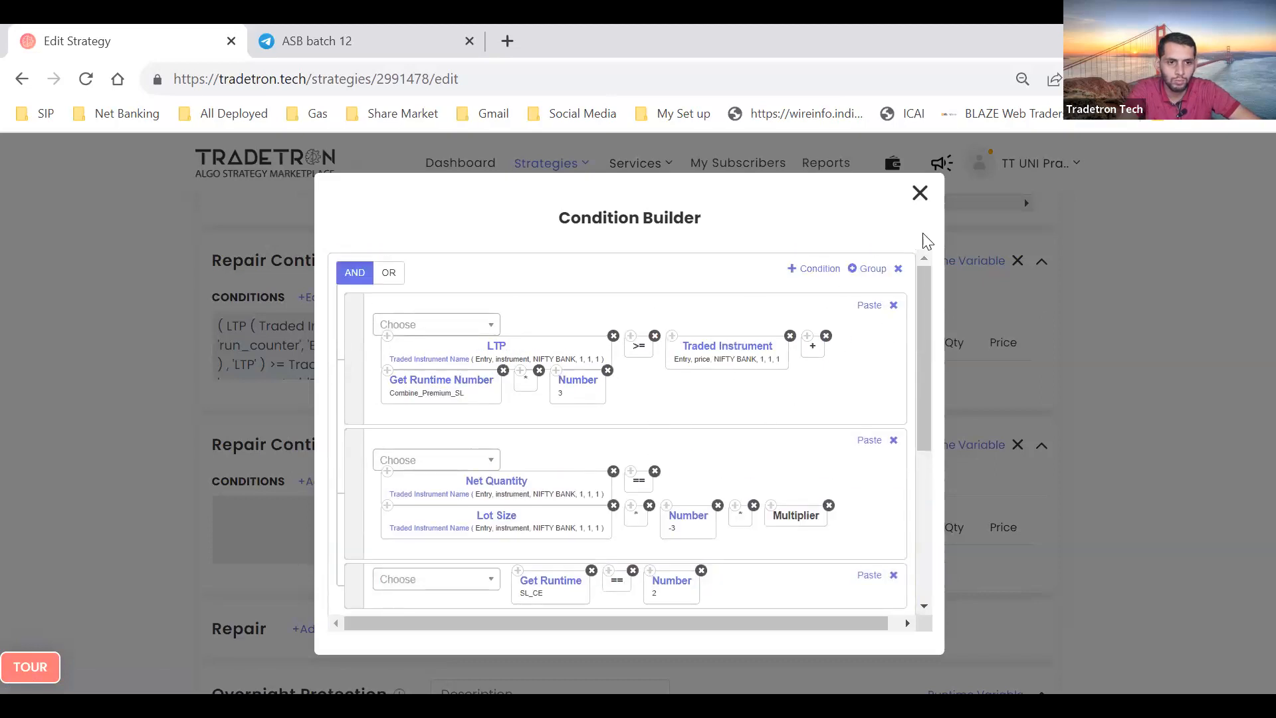
click(920, 192)
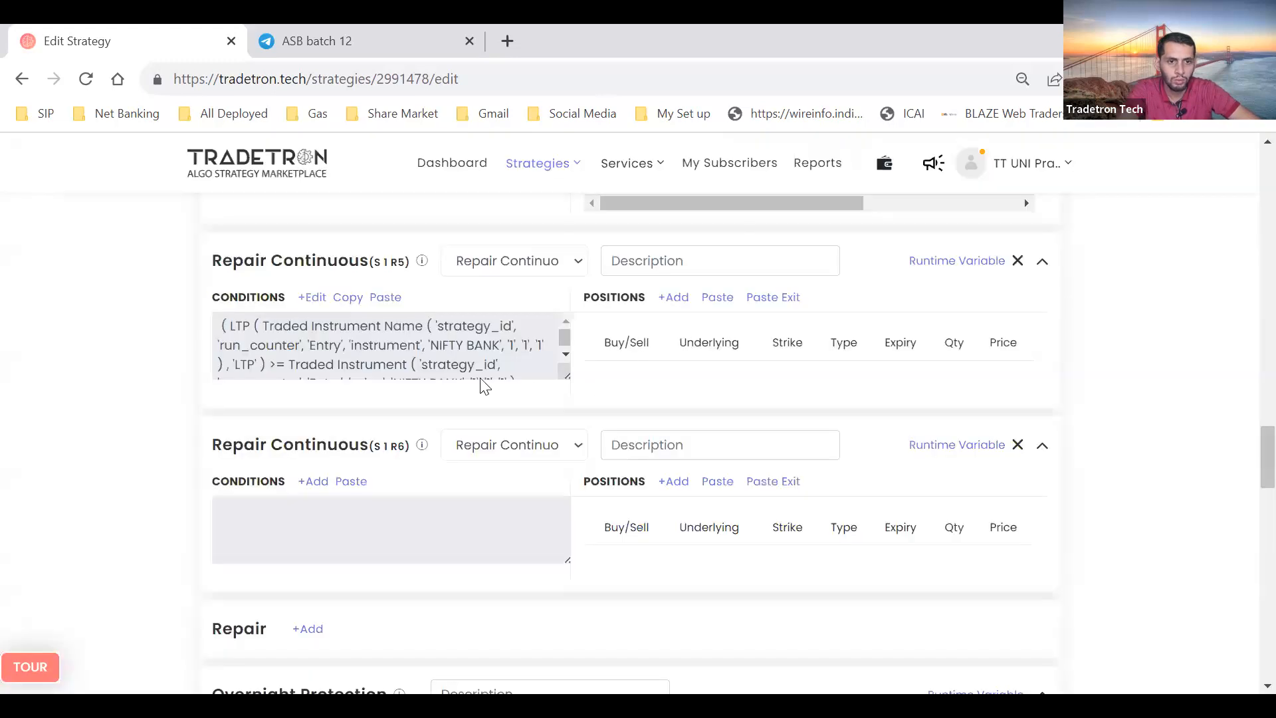
Copy the NIFTY BANK CE Buy leg from Repair Continuous S1 R3 and paste it into the S1 R5 positions
scroll(482, 382, up, 2)
scroll(637, 292, up, 5)
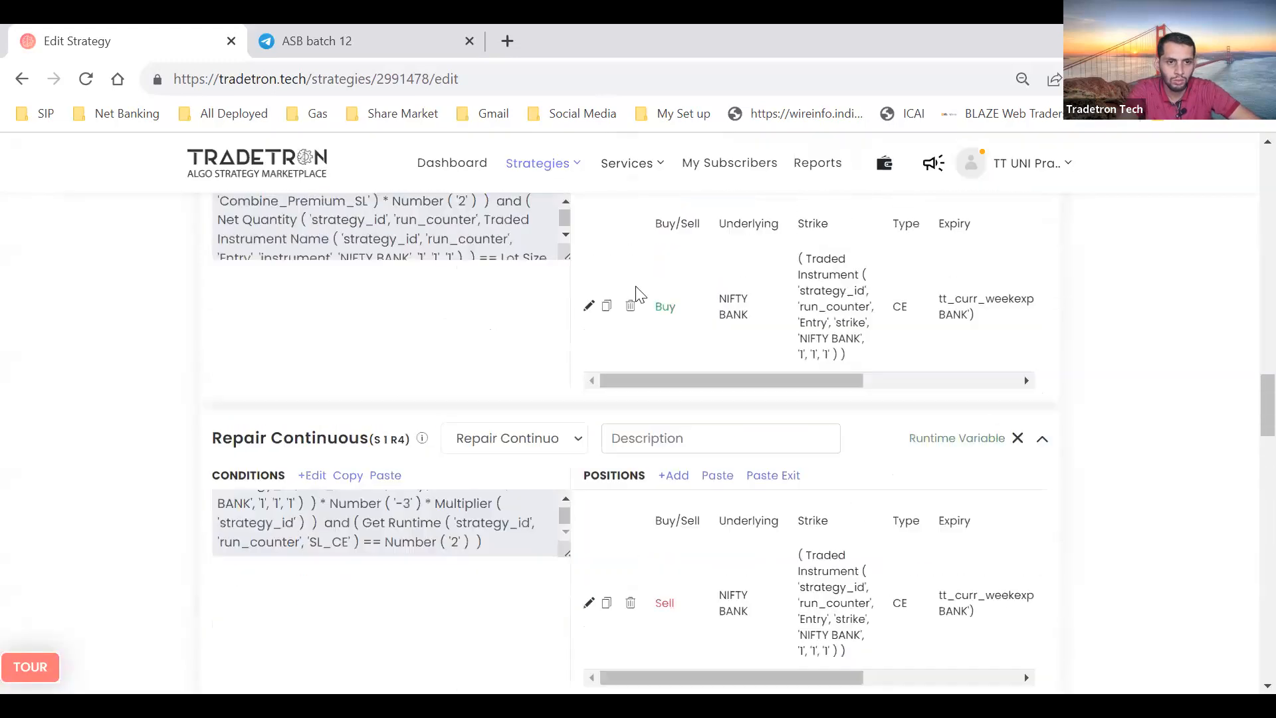
scroll(636, 292, up, 2)
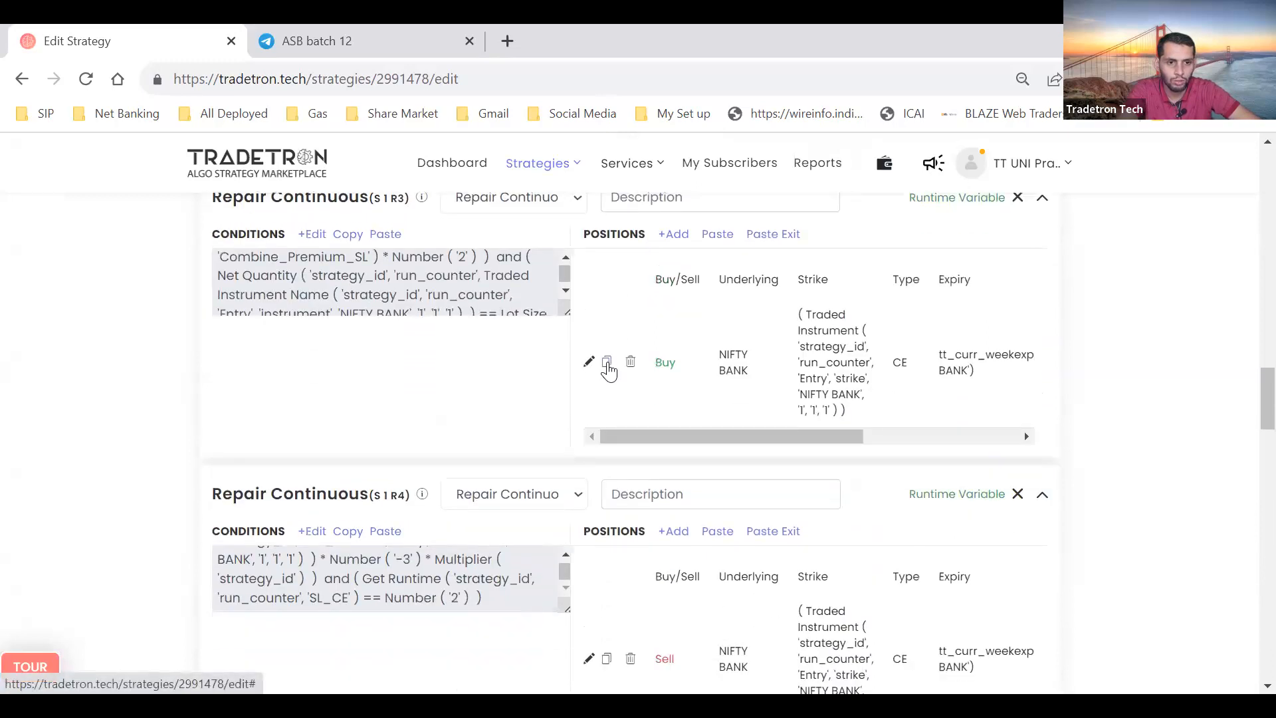
scroll(607, 365, down, 5)
click(607, 358)
scroll(638, 386, down, 2)
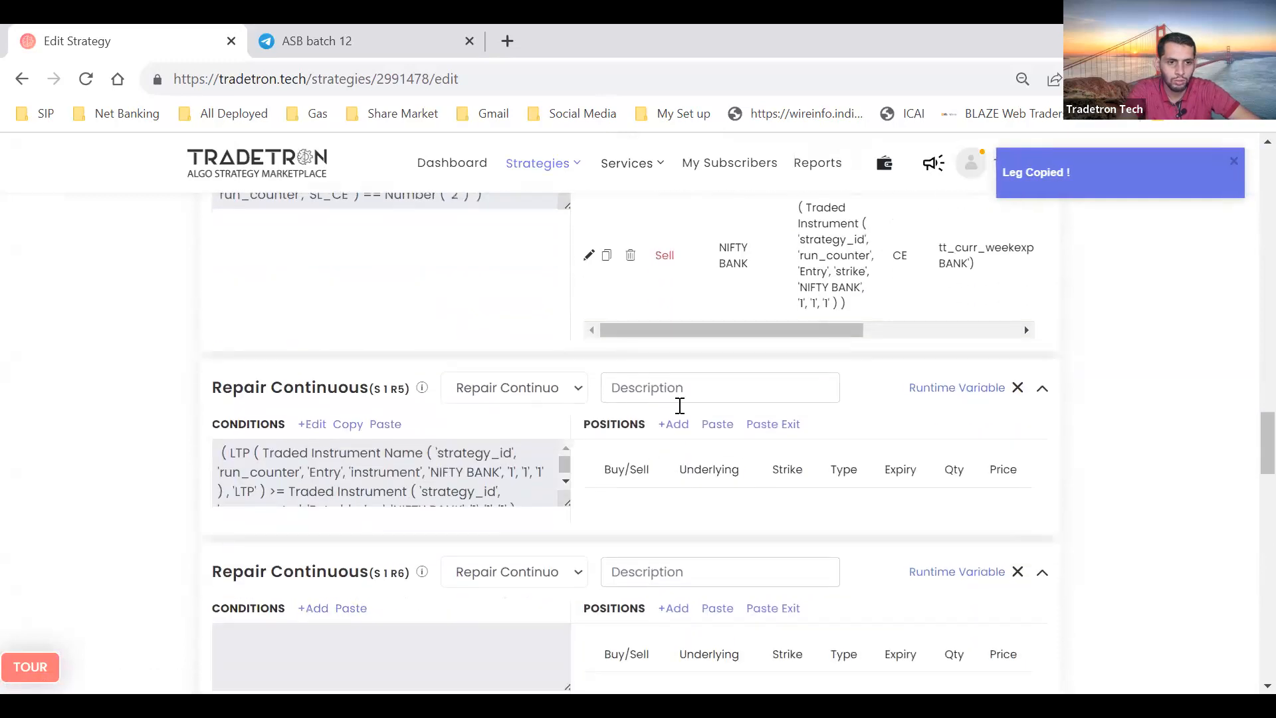
click(708, 425)
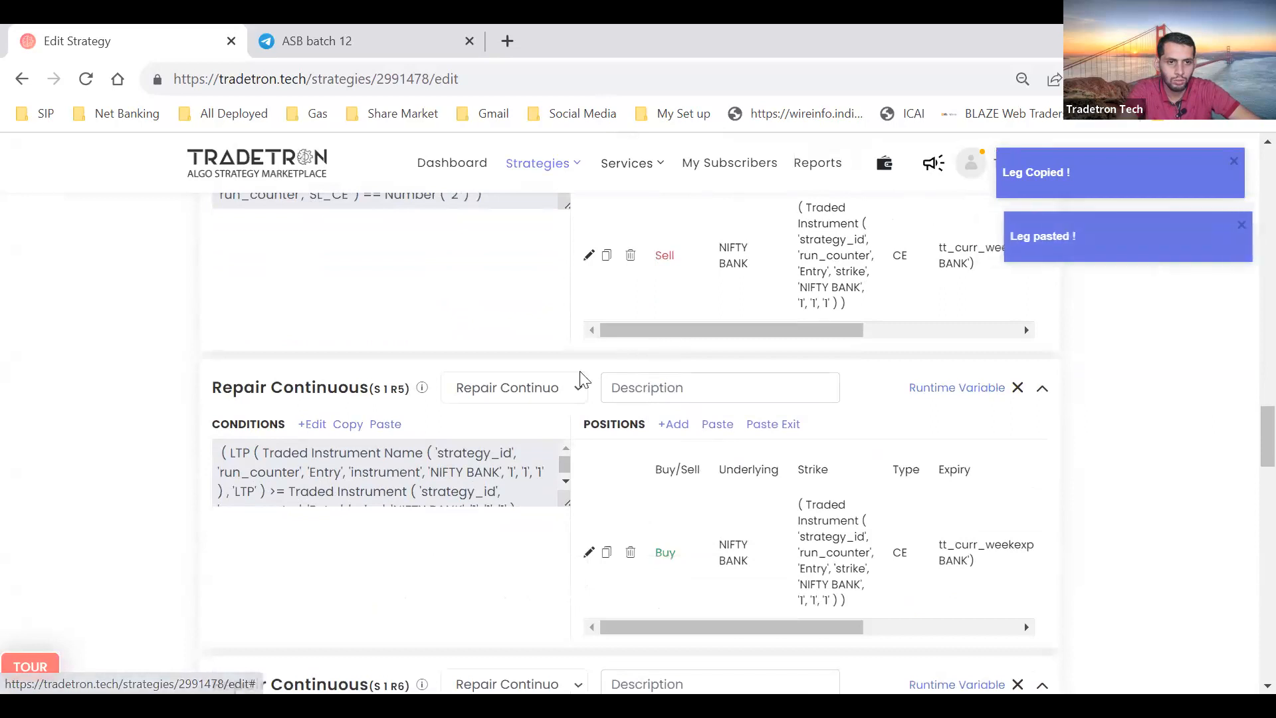
scroll(581, 377, up, 3)
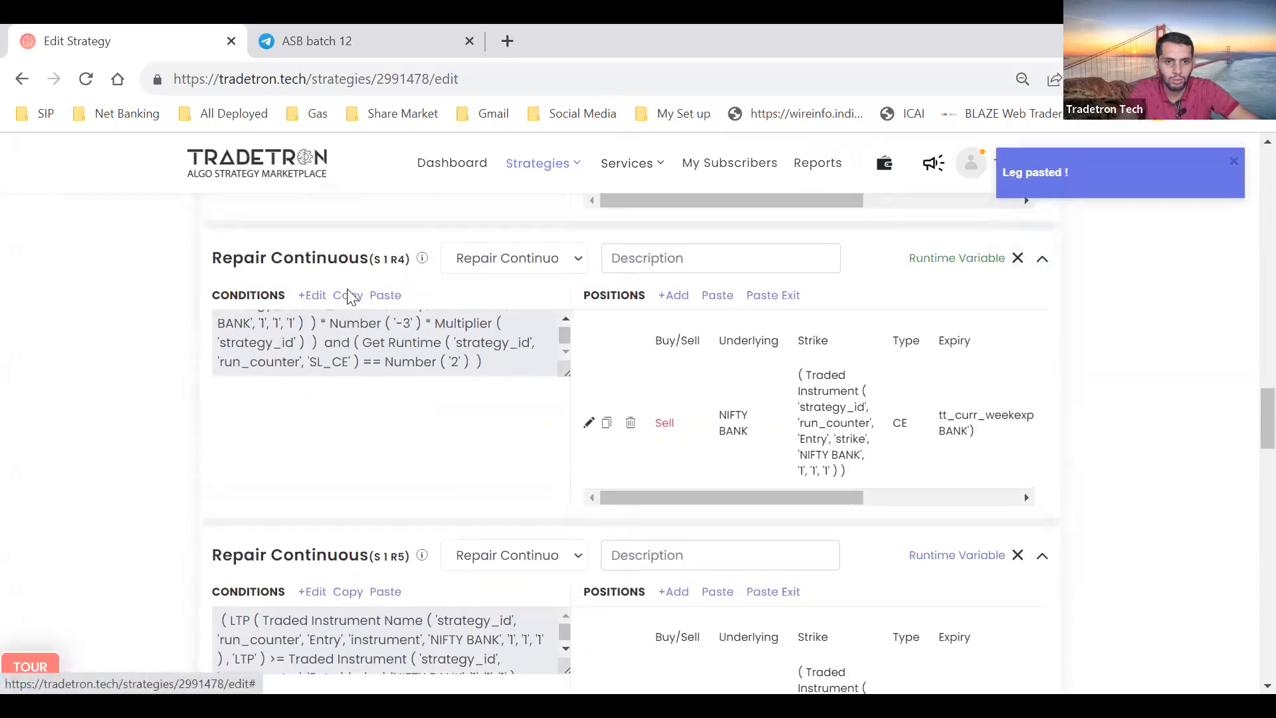
Copy the condition and NIFTY BANK CE Sell leg from Repair Continuous S1 R4 into Repair Continuous S1 R6
scroll(403, 470, down, 7)
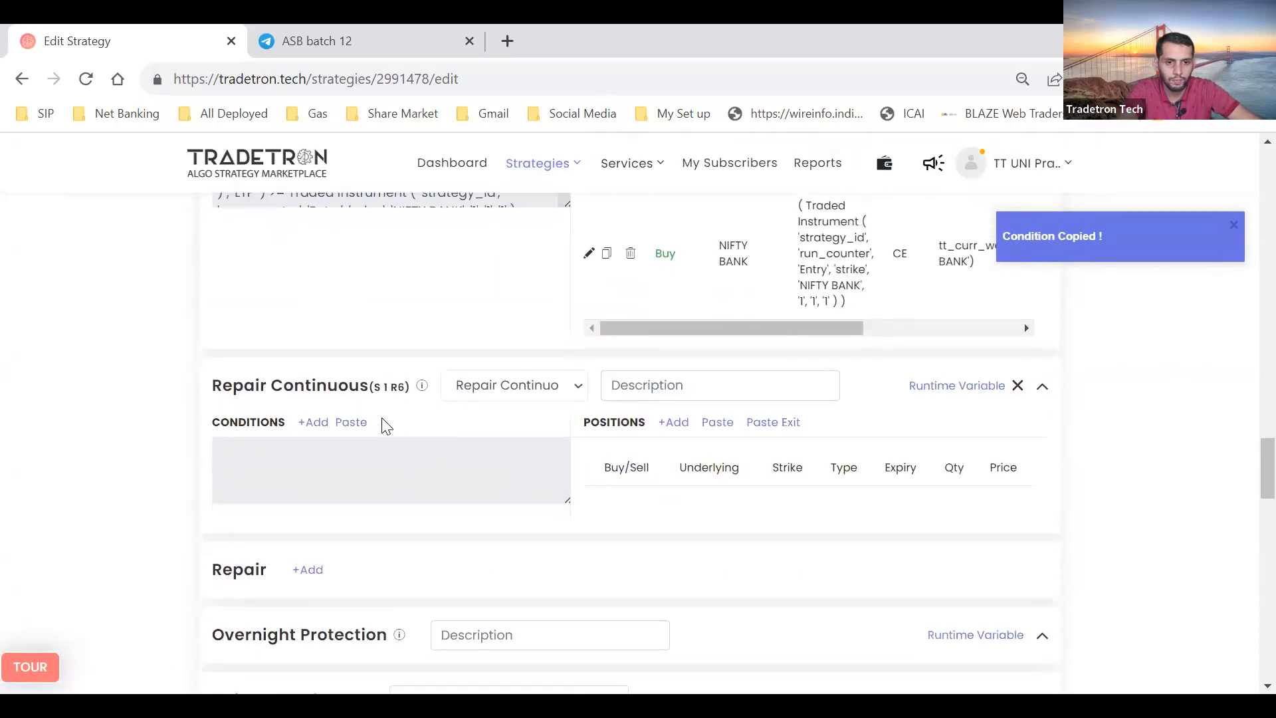
click(363, 423)
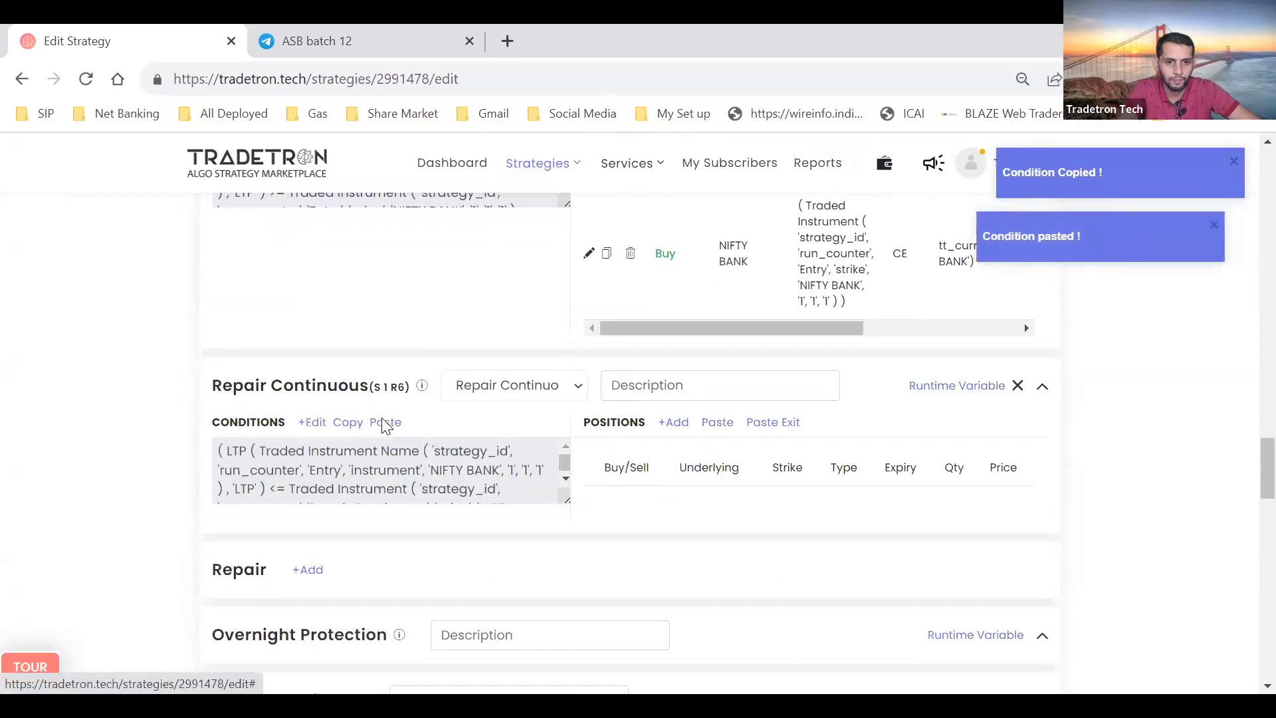
scroll(568, 351, up, 4)
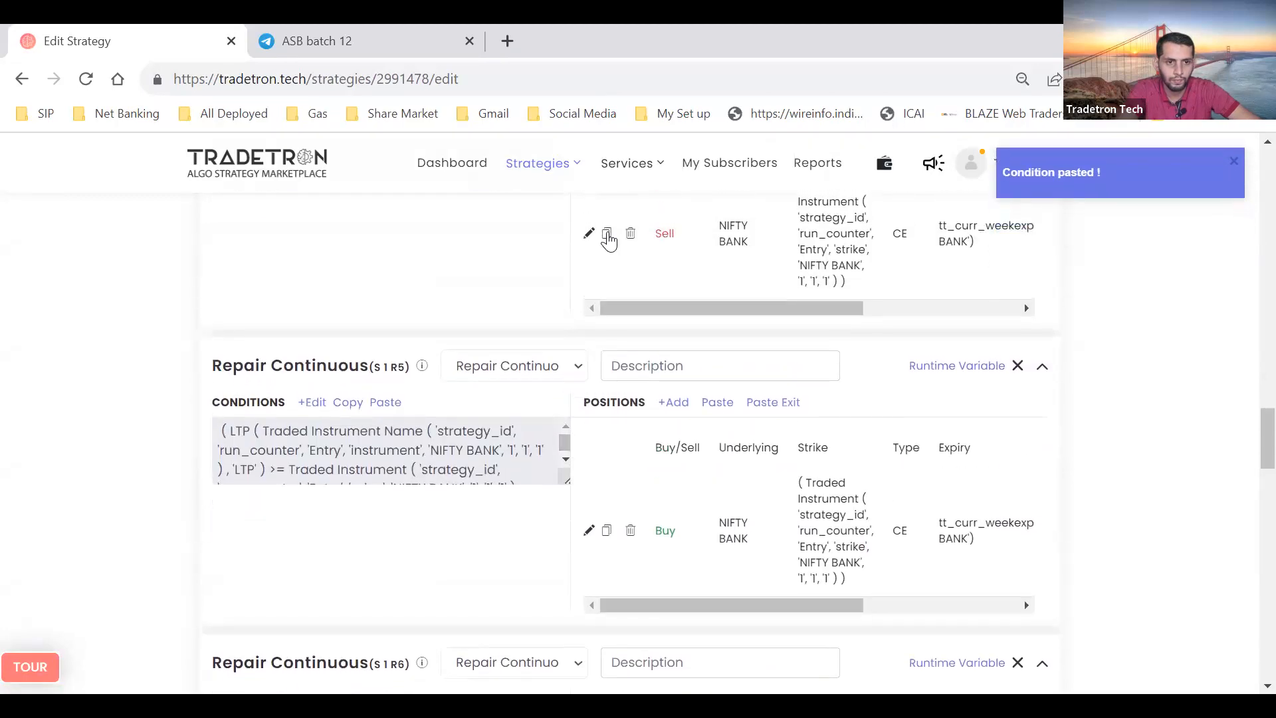
click(607, 234)
scroll(661, 447, down, 4)
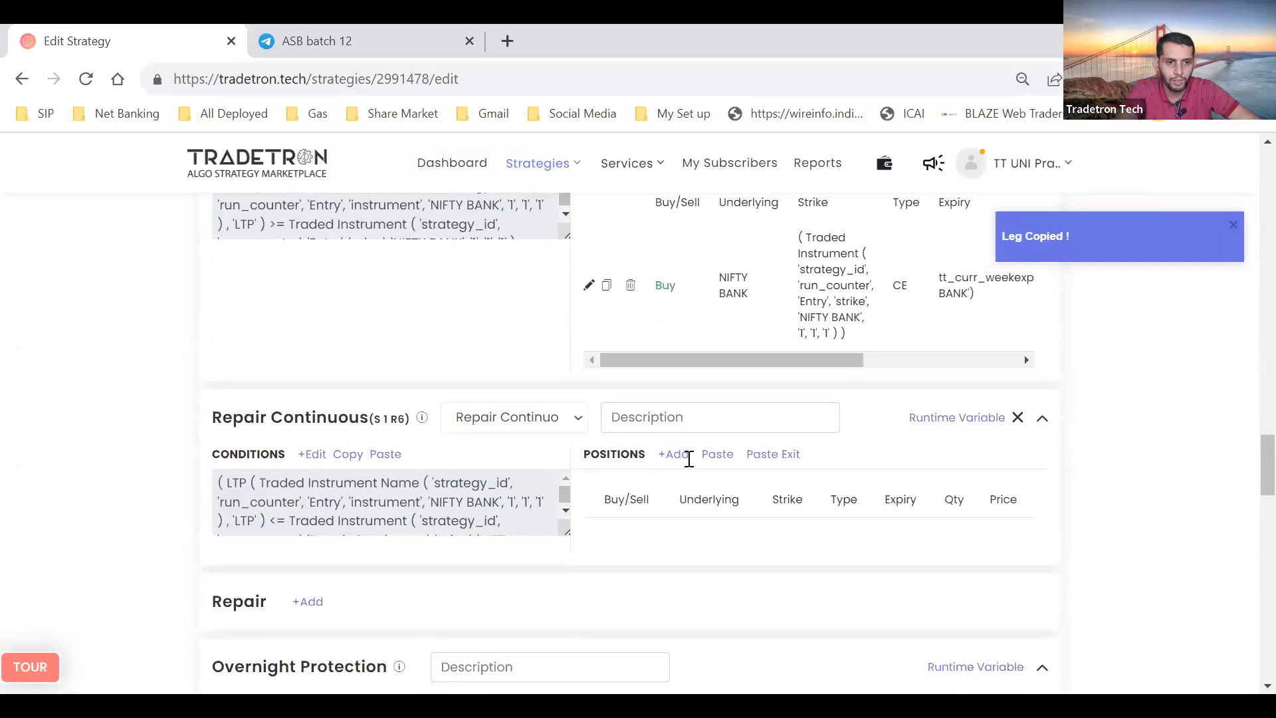
click(712, 454)
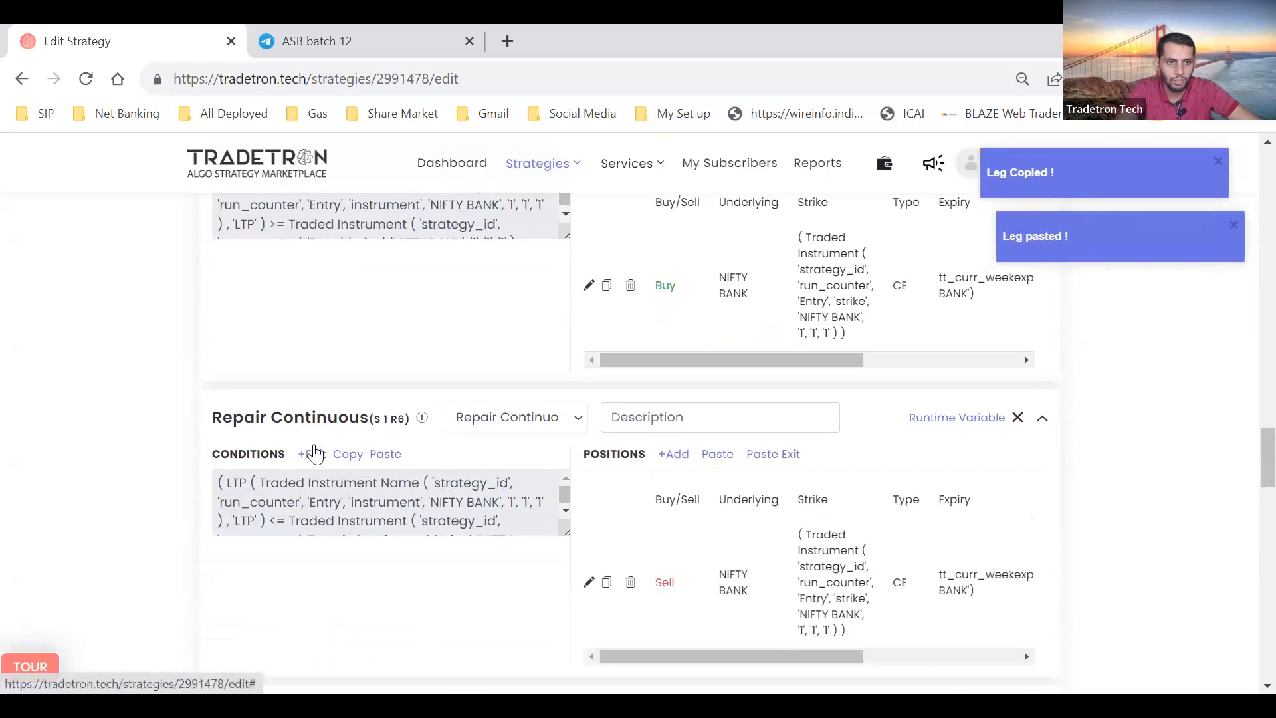
Start a runtime variable named SL_CE for Repair Continuous S1 R5
scroll(315, 454, up, 3)
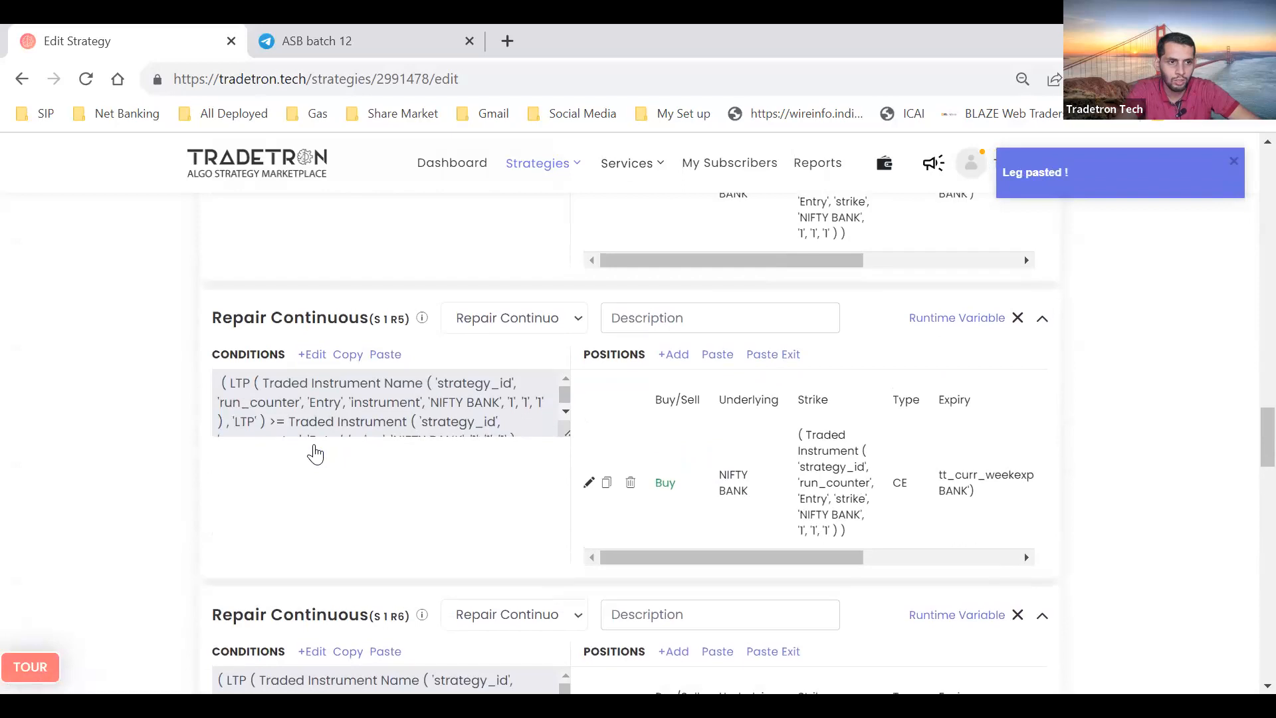
click(975, 323)
click(472, 411)
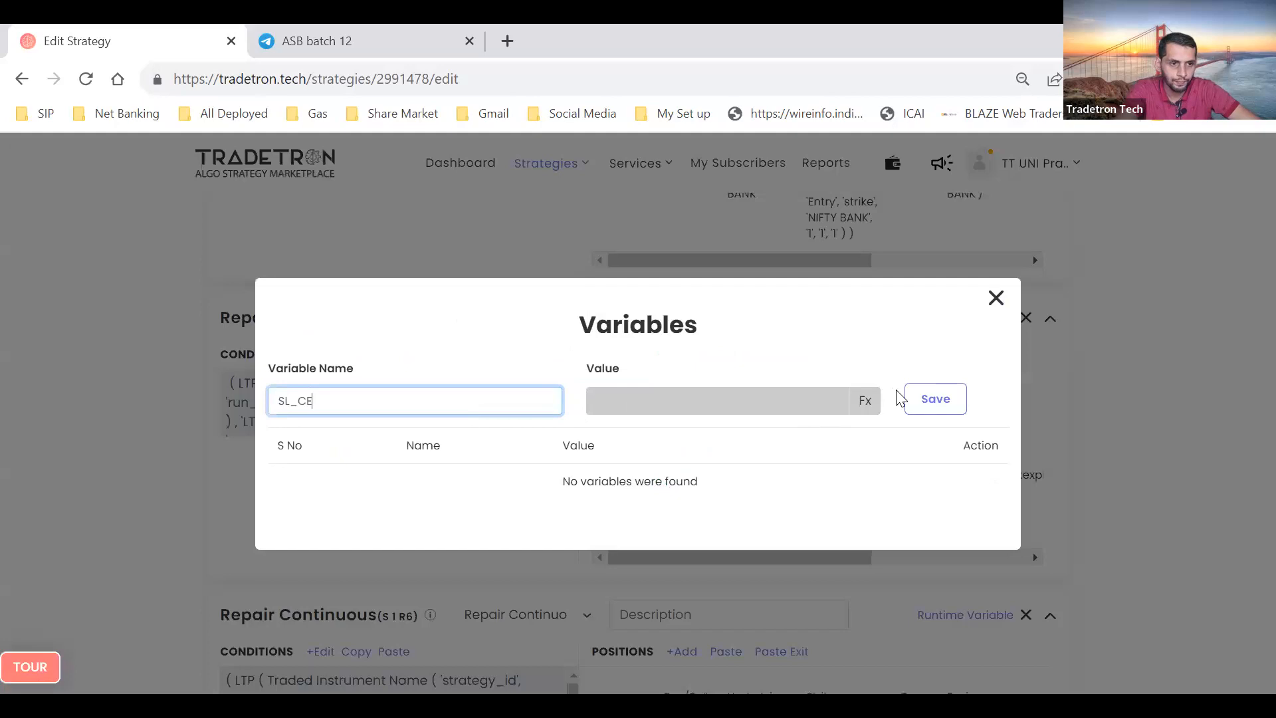
Set the value of the S1 R5 runtime variable SL_CE to Number 3 and save it
click(877, 400)
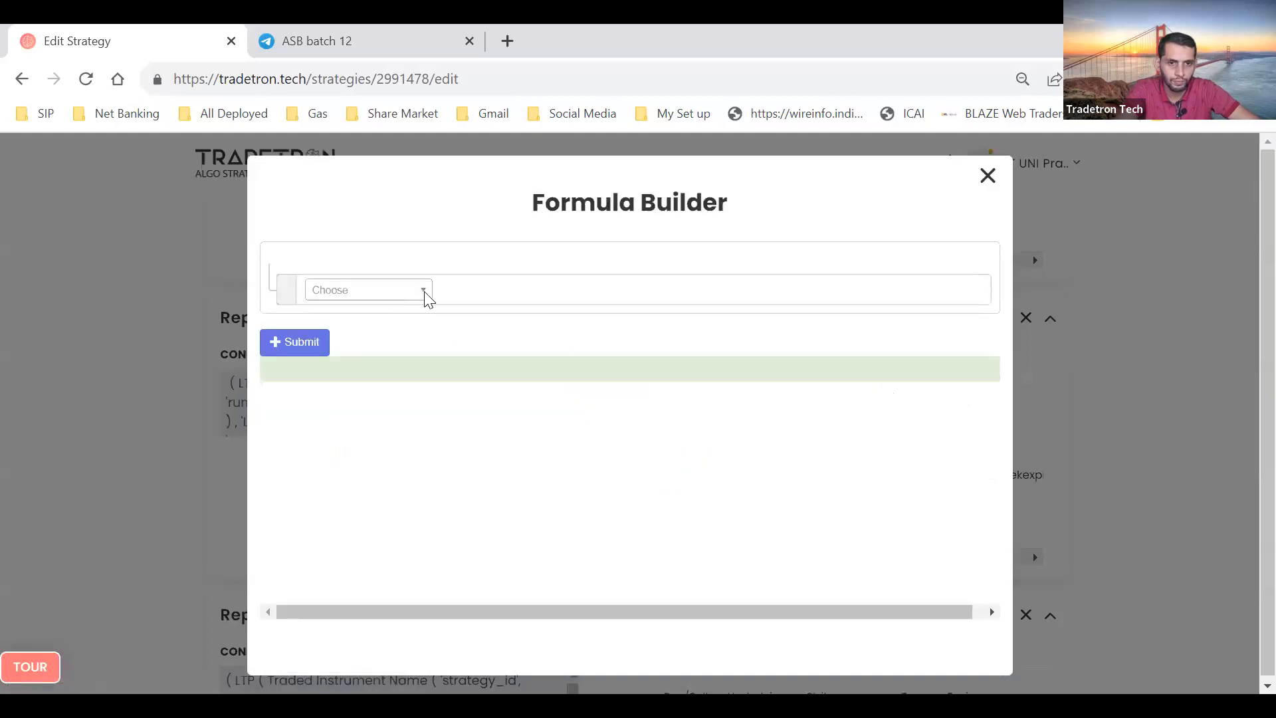
click(426, 298)
text(NUMBER)
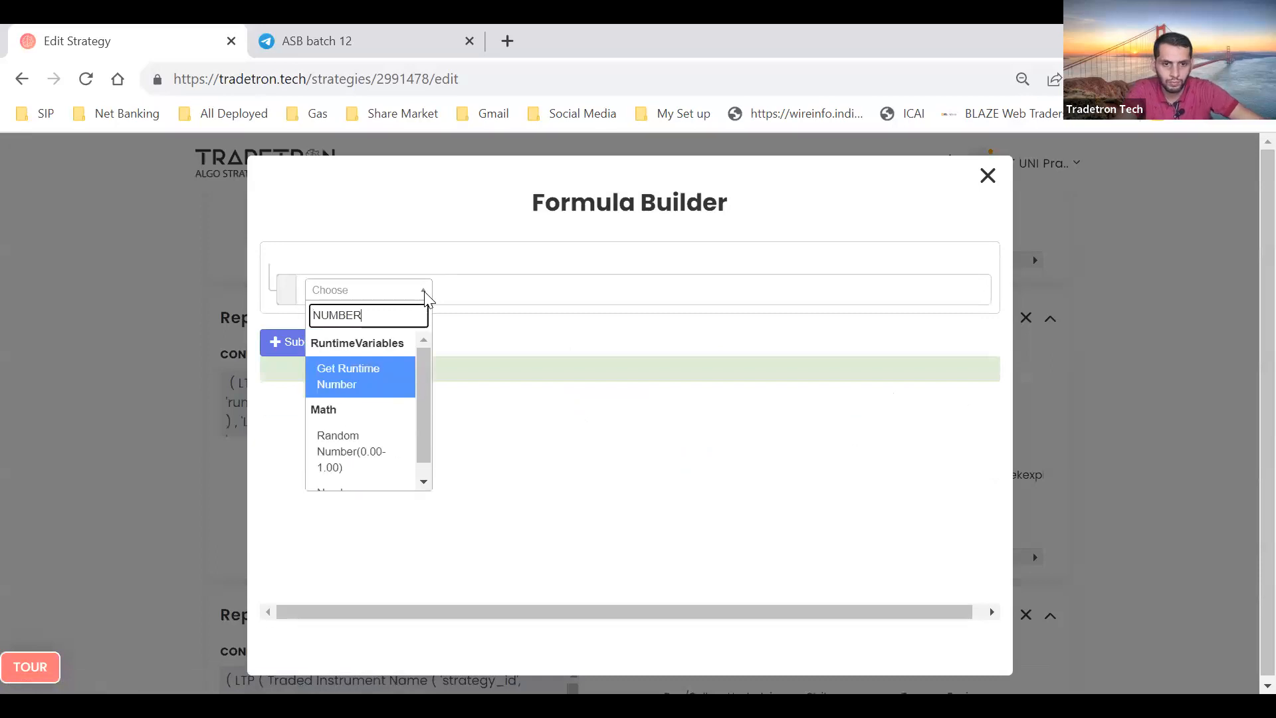
key(Down)
key(Down)
key(Return)
key(BackSpace)
text(3)
key(Return)
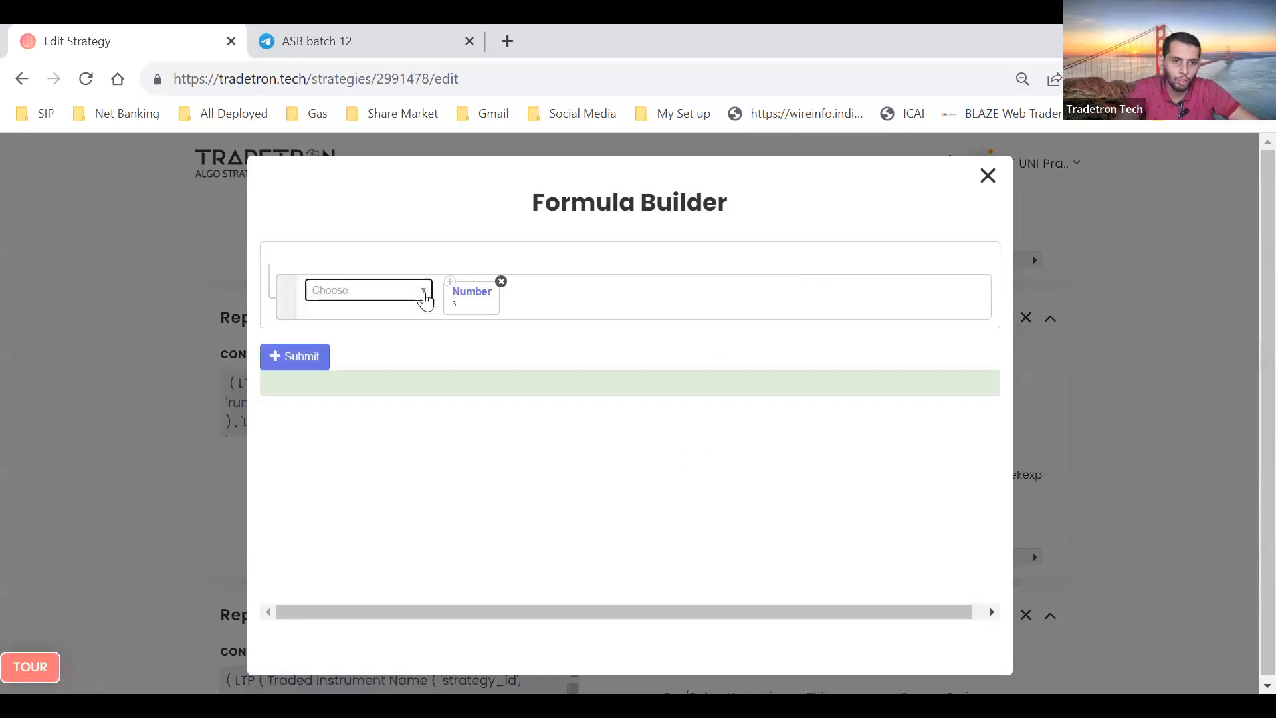
click(326, 357)
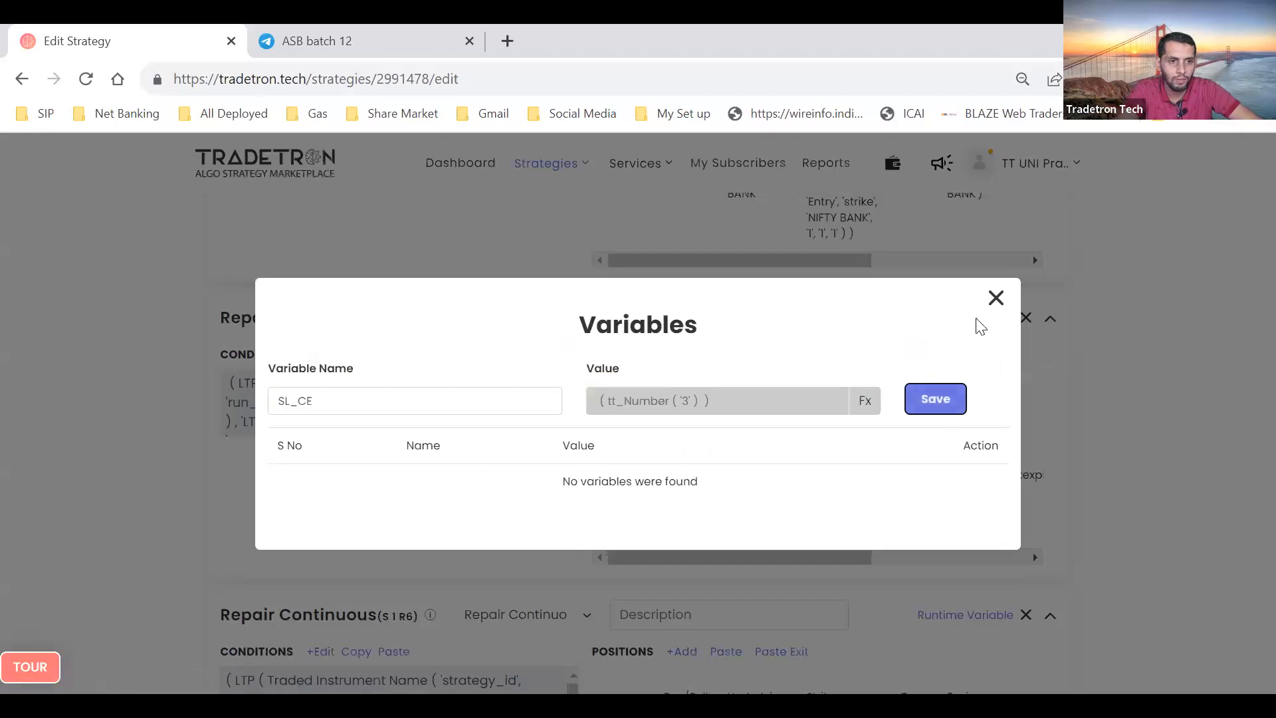
click(926, 409)
Start a runtime variable named SL_CE for Repair Continuous S1 R6
scroll(972, 367, down, 4)
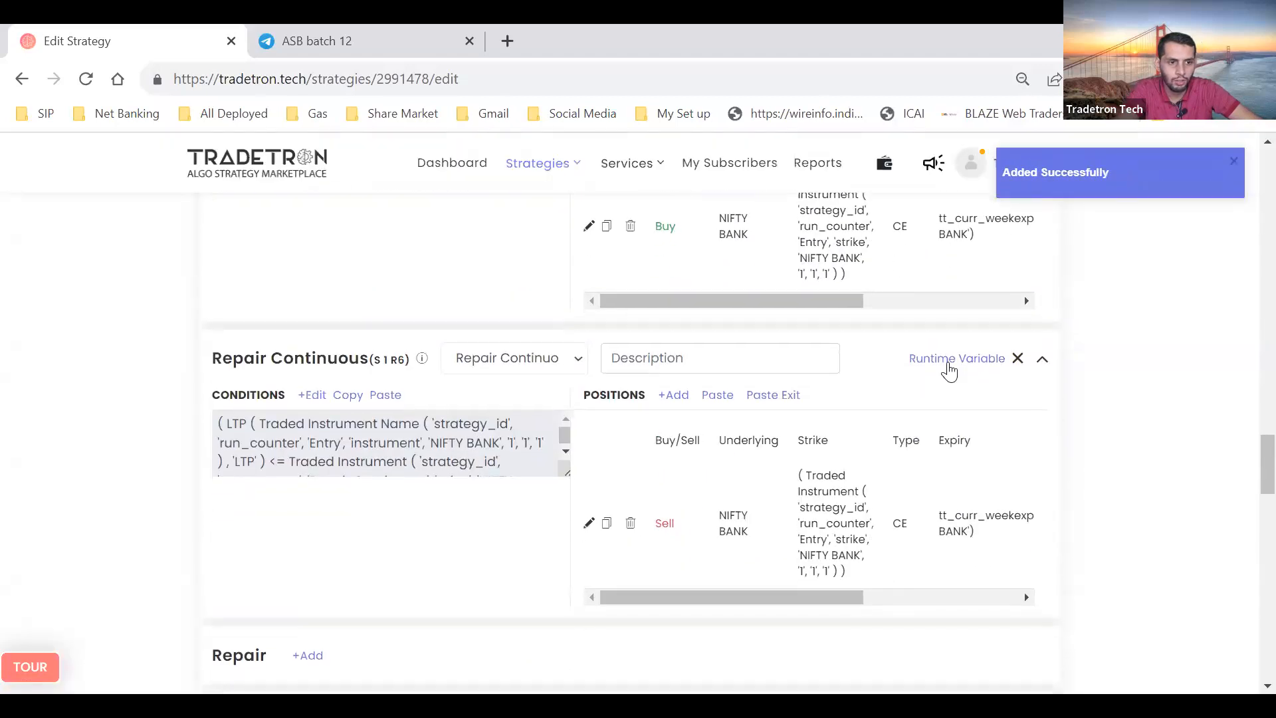
click(956, 365)
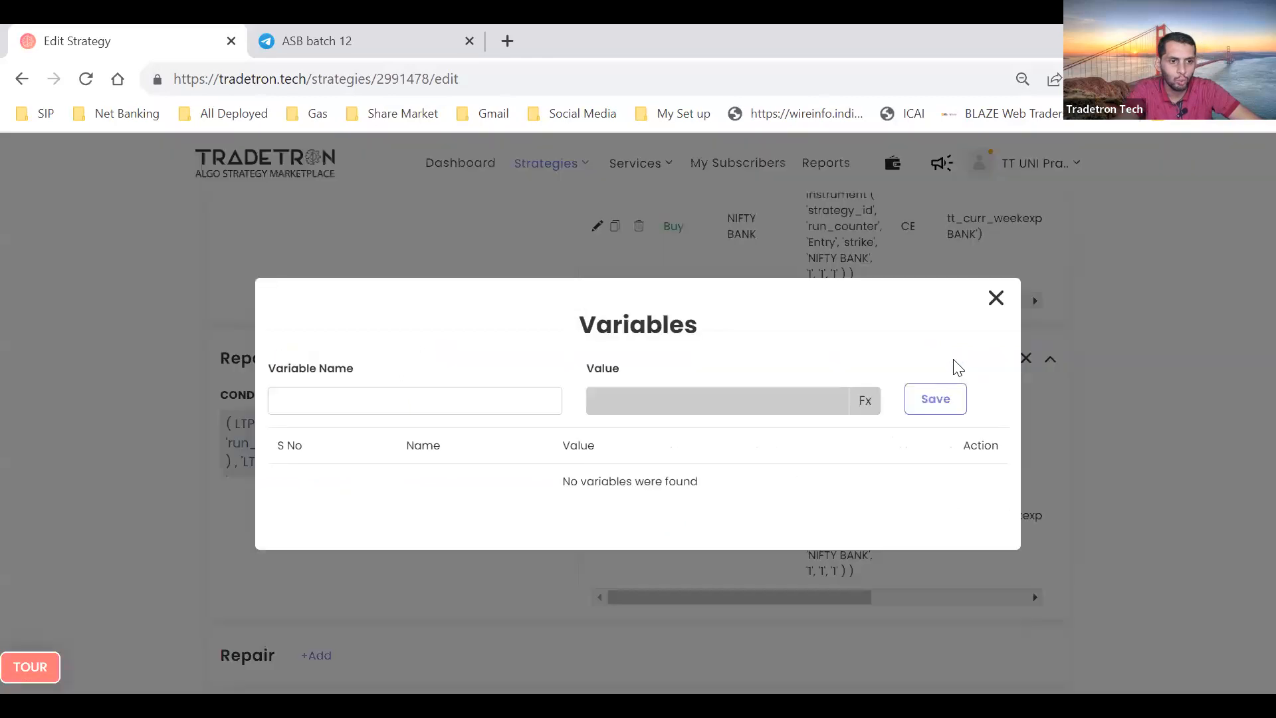
click(489, 396)
text(SL_CE)
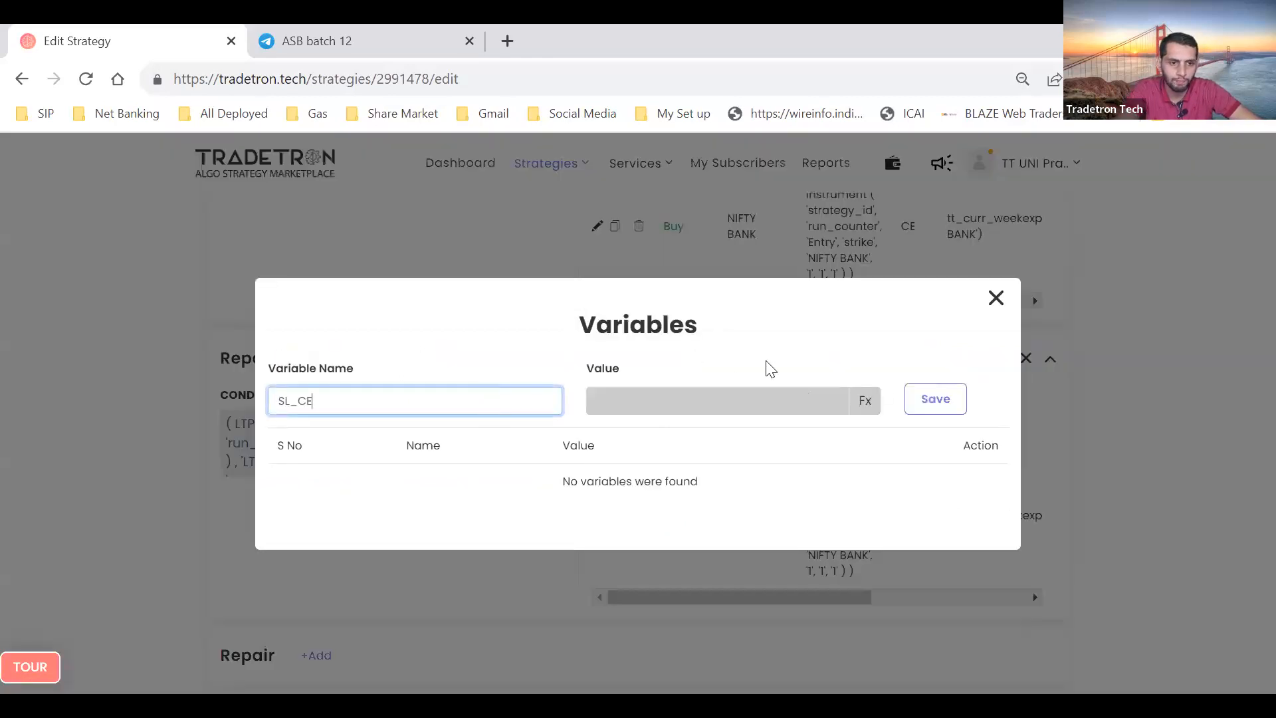
Set the value of the S1 R6 runtime variable SL_CE to Number 2 and save it
click(863, 403)
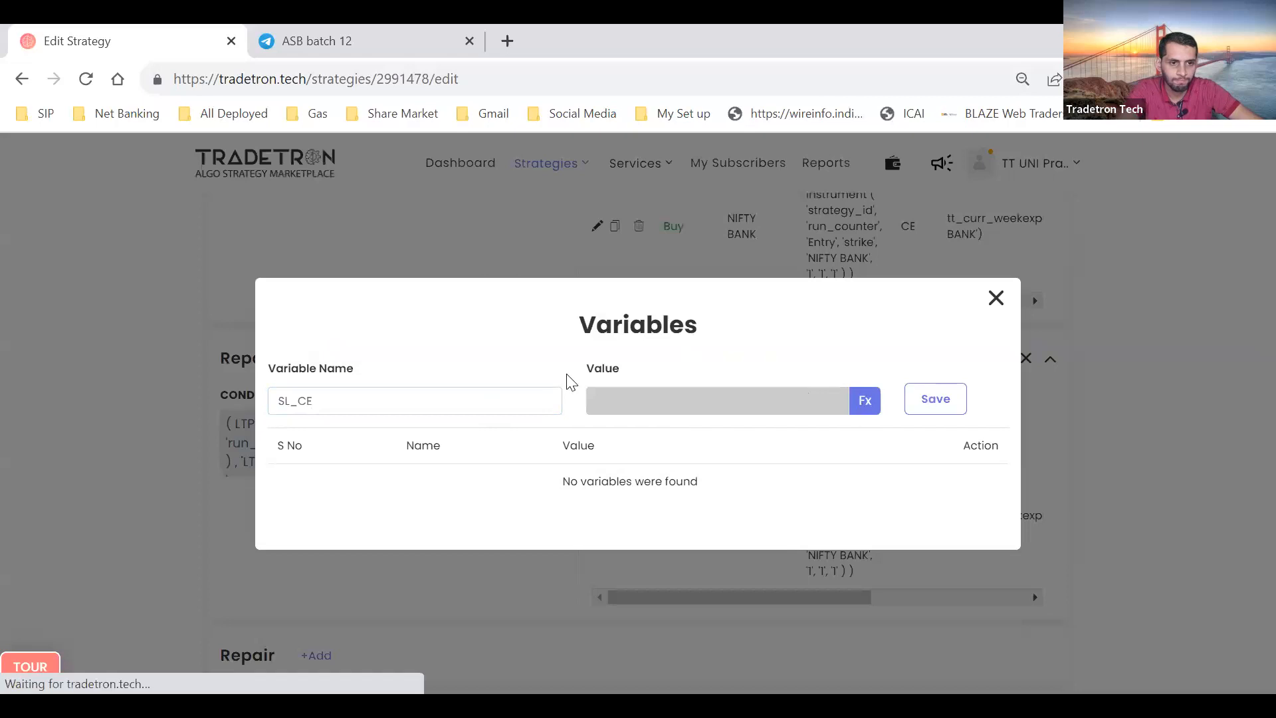
click(401, 301)
text(NUMBER)
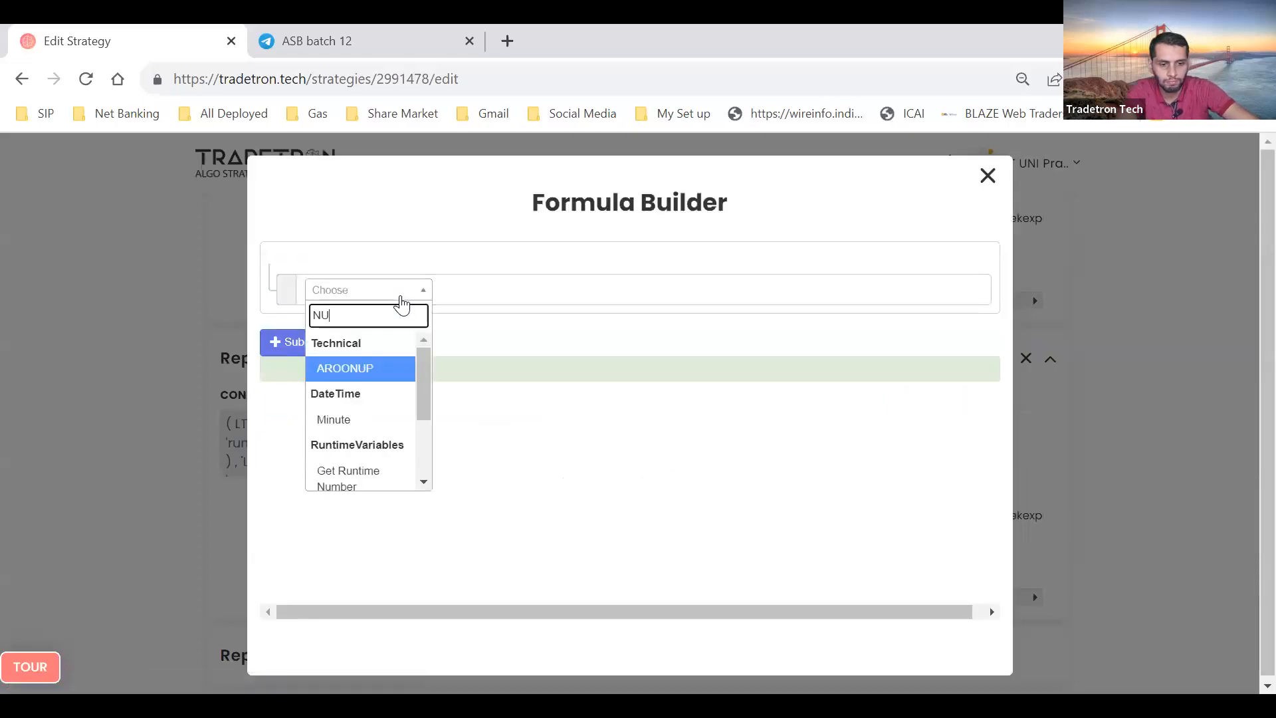
key(Down)
key(Down)
key(Return)
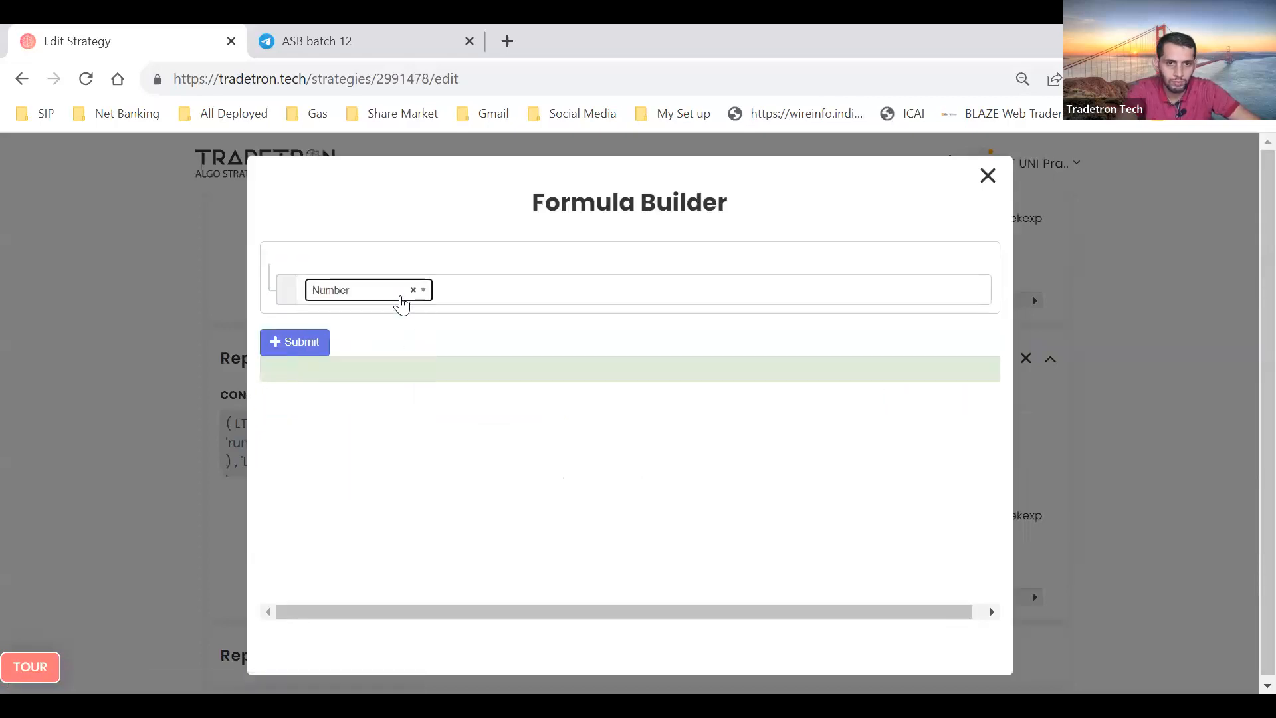
text(2)
key(Return)
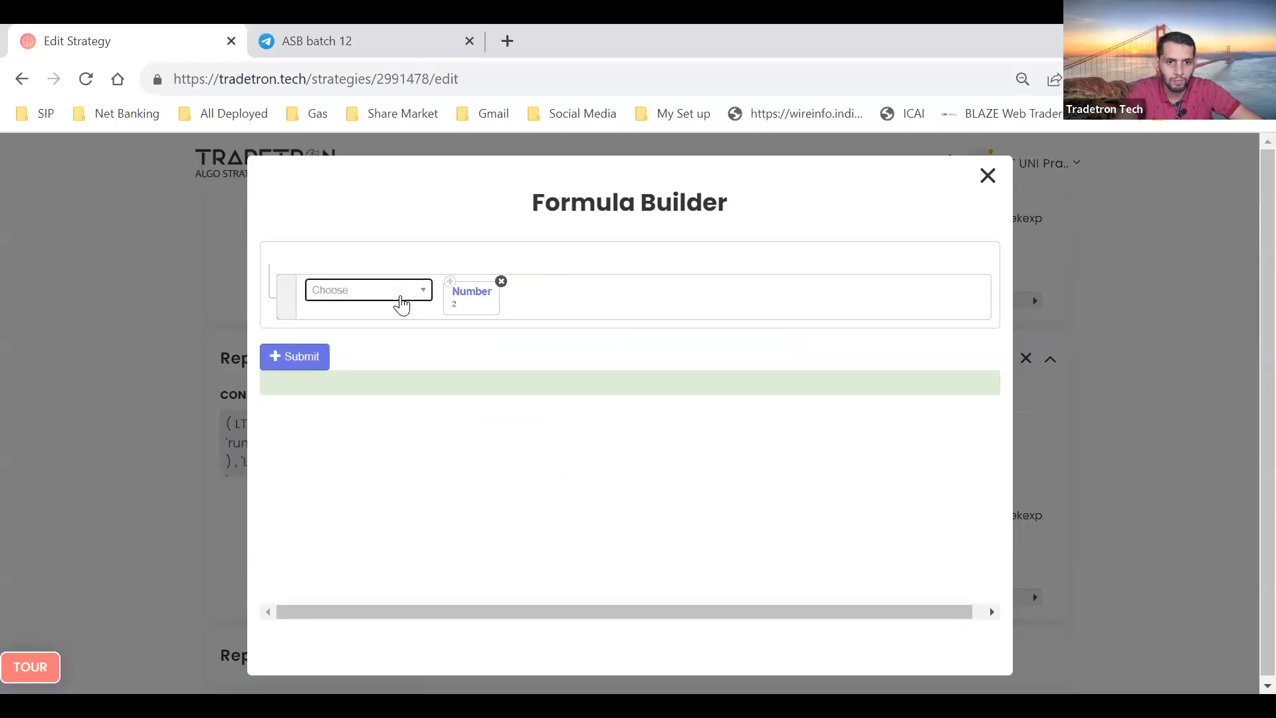
click(296, 356)
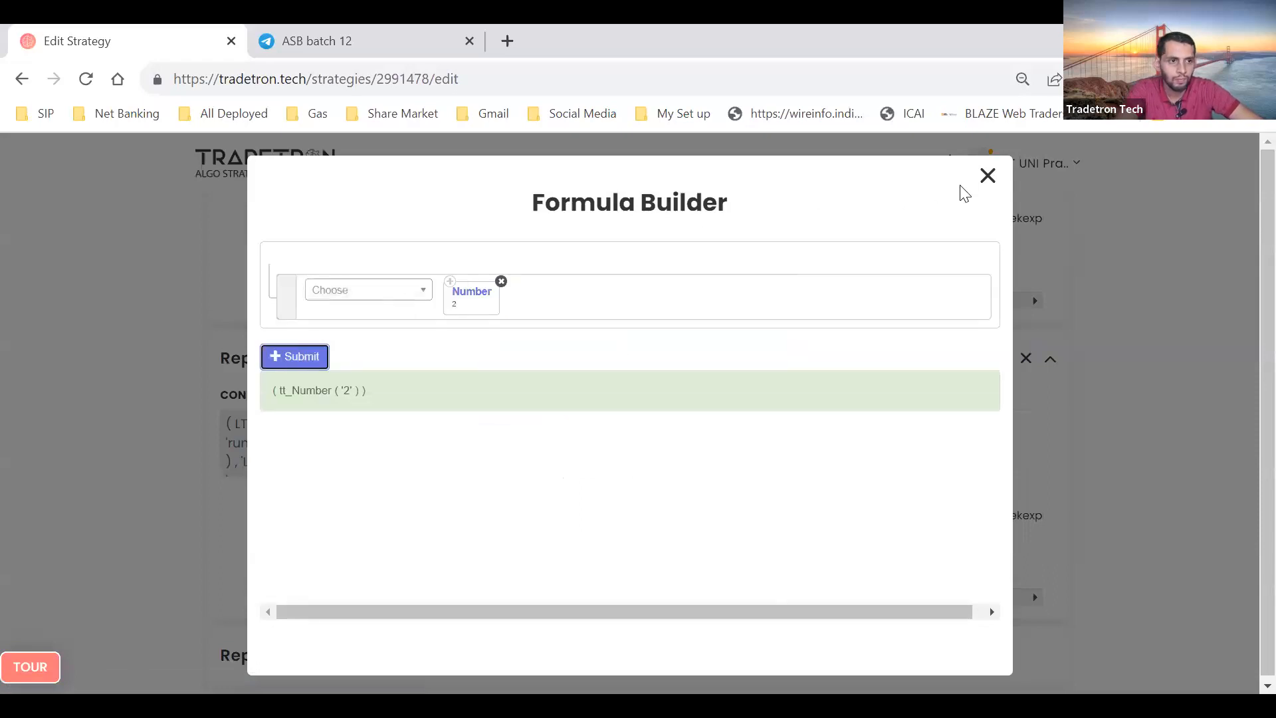
click(988, 175)
click(935, 399)
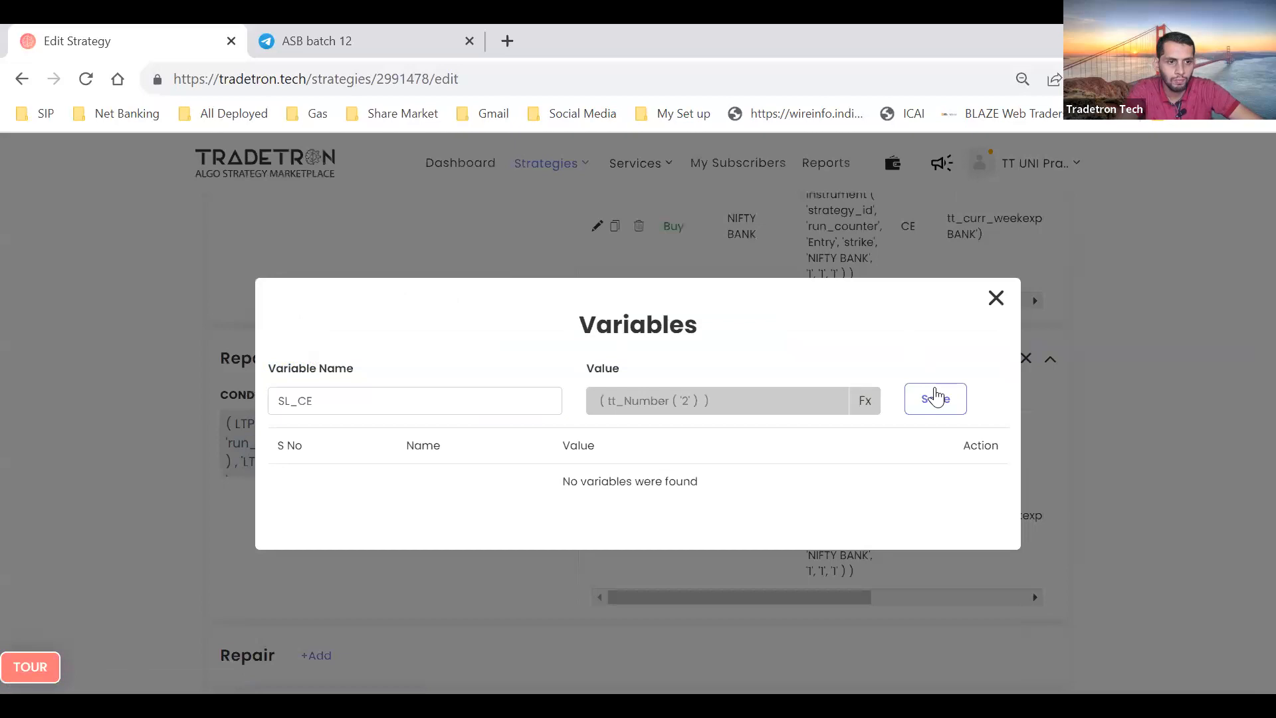
click(995, 300)
In the Repair Continuous S1 R6 condition, set the Traded Instrument's condition number to 5
scroll(432, 452, down, 1)
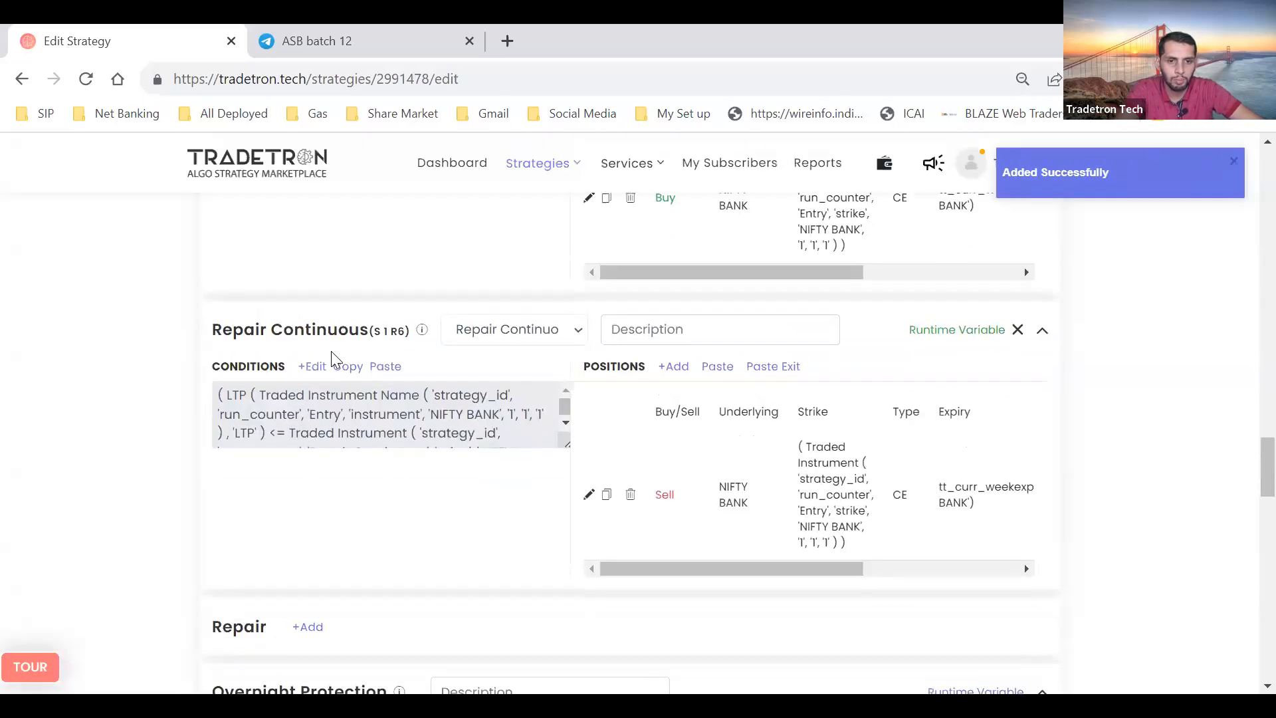
click(318, 363)
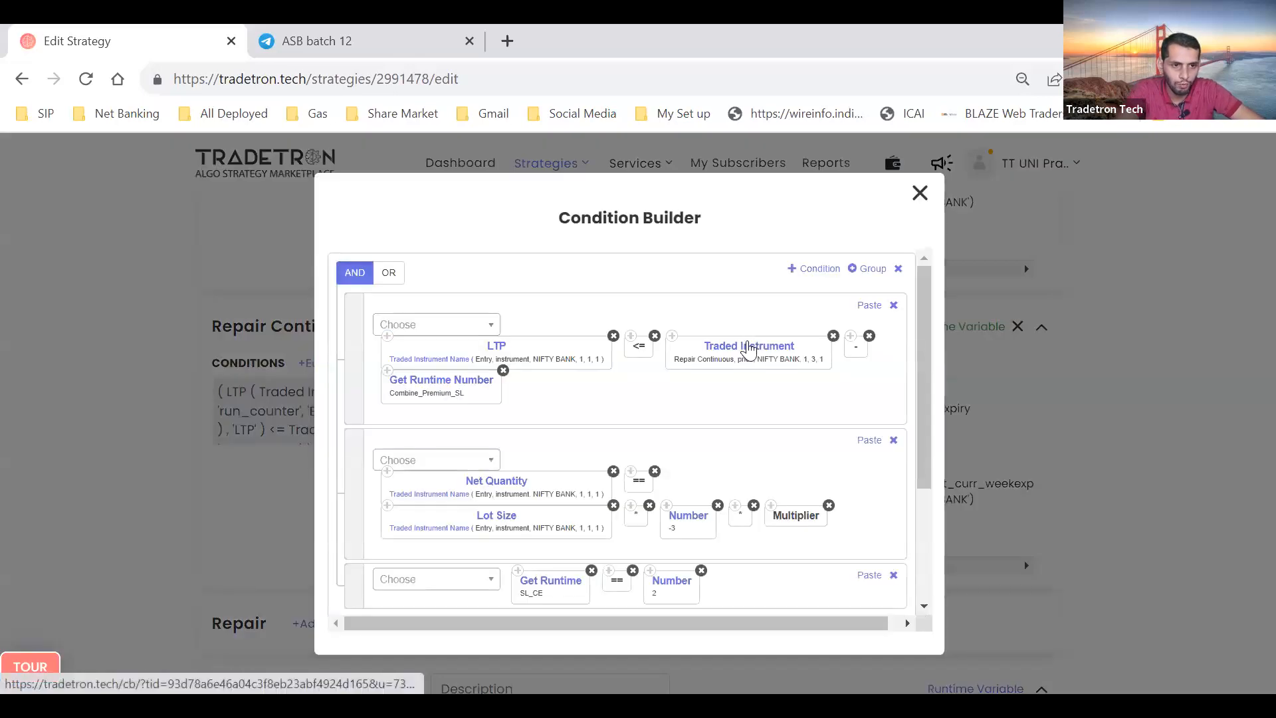
click(749, 350)
click(444, 558)
key(BackSpace)
text(5)
key(Tab)
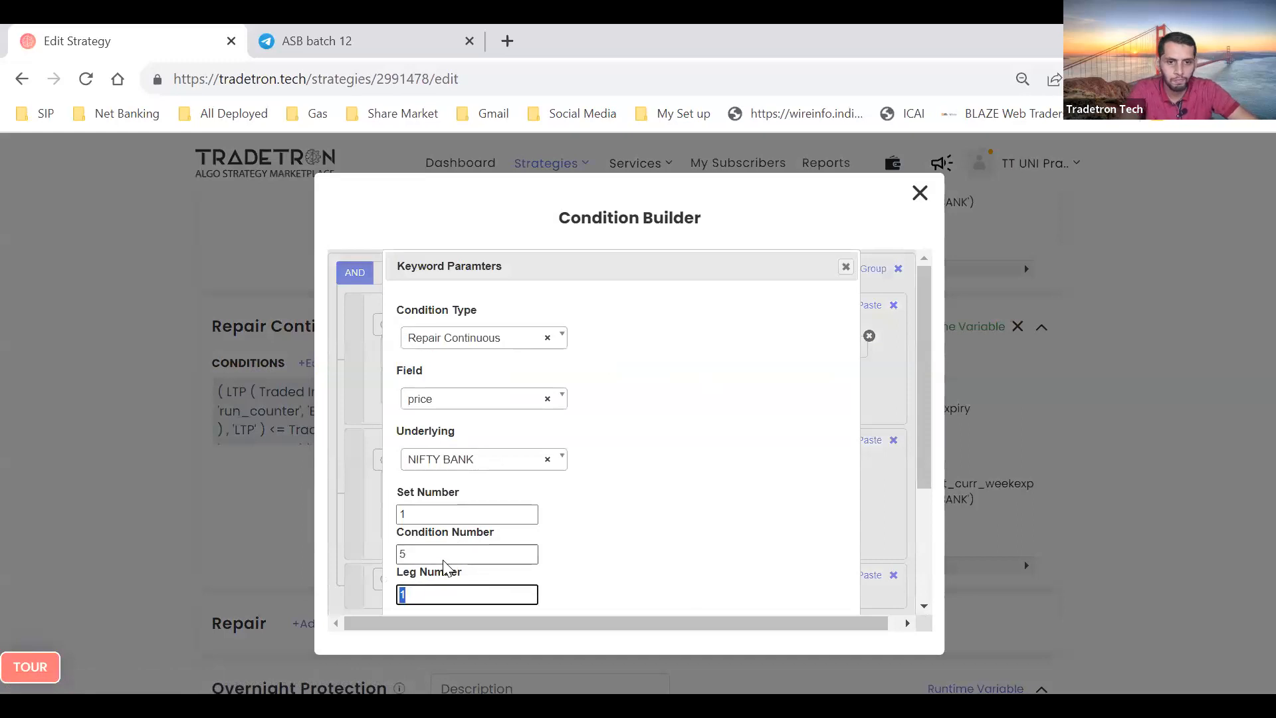
key(Return)
scroll(498, 536, up, 5)
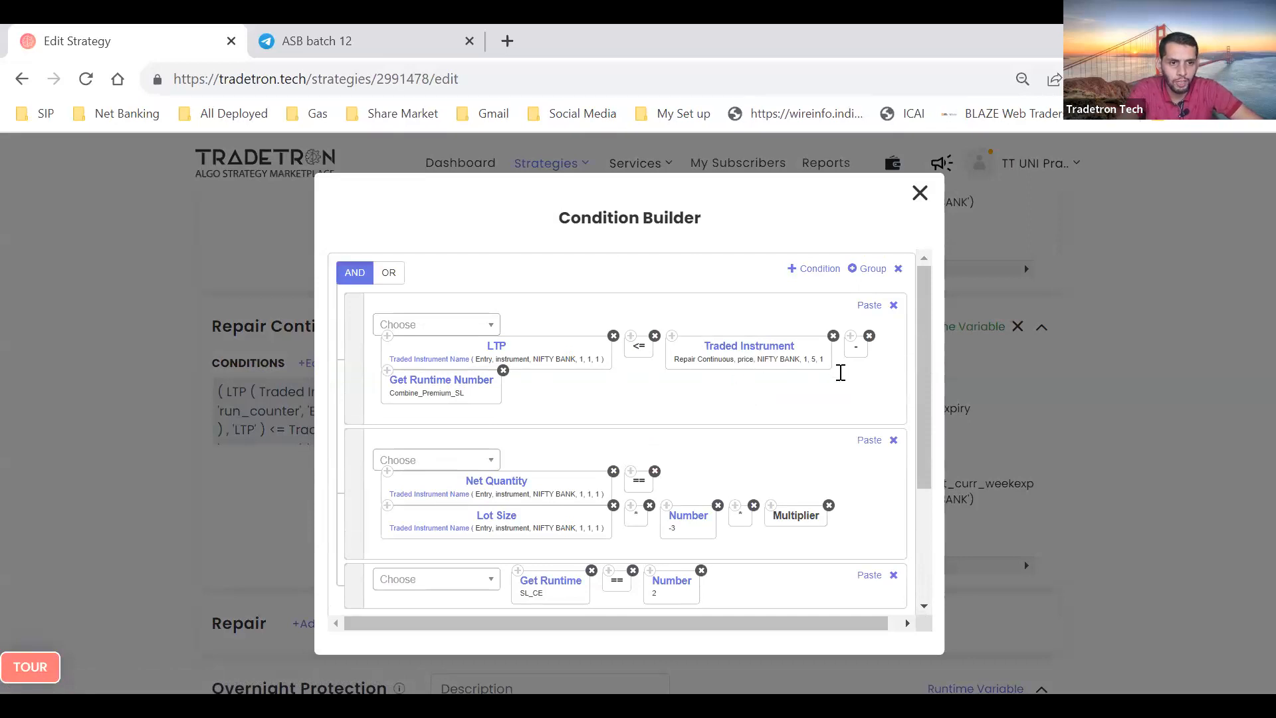
Set the number multiplying the Lot Size in the S1 R6 net quantity check to -2
scroll(841, 372, down, 1)
scroll(516, 461, down, 1)
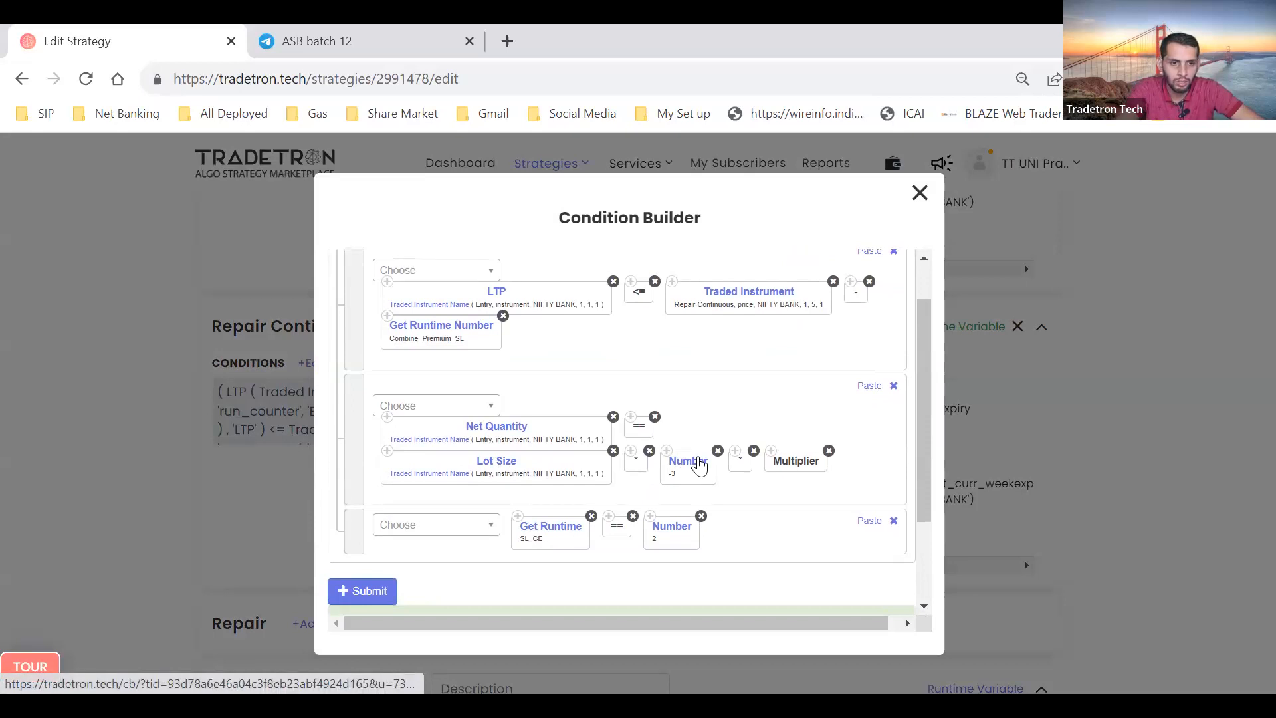
click(701, 465)
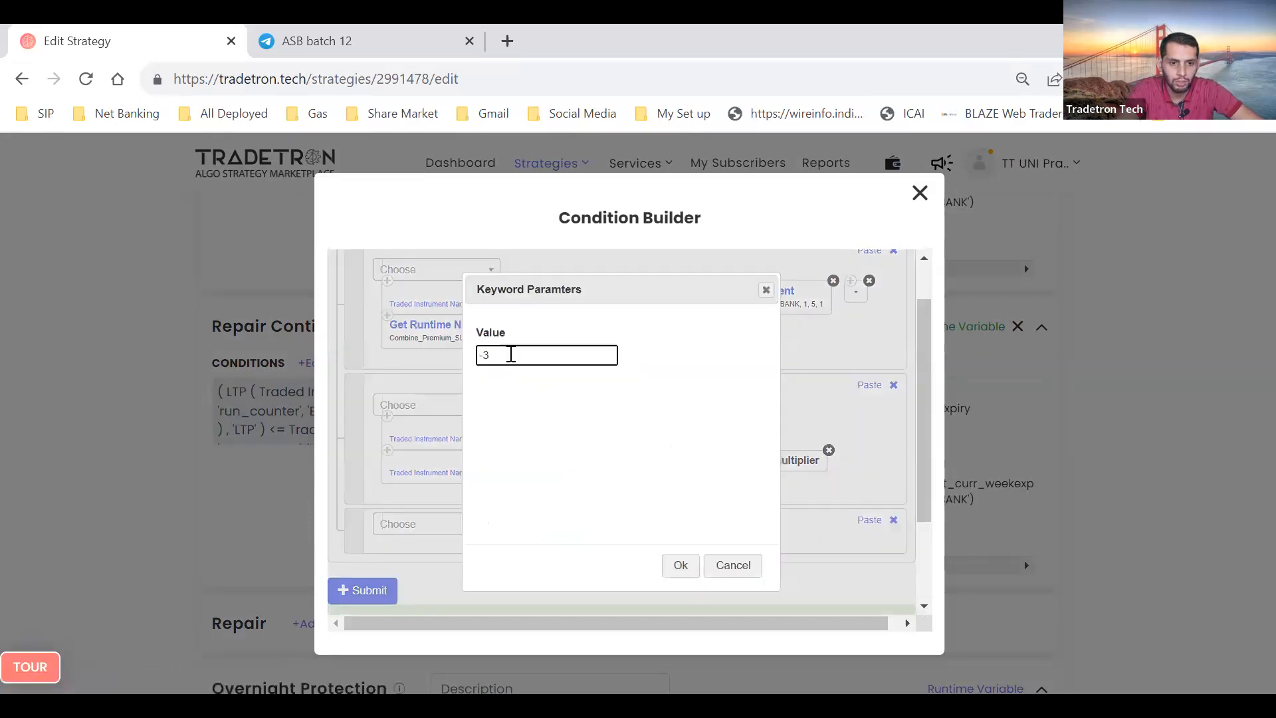
click(510, 354)
key(Tab)
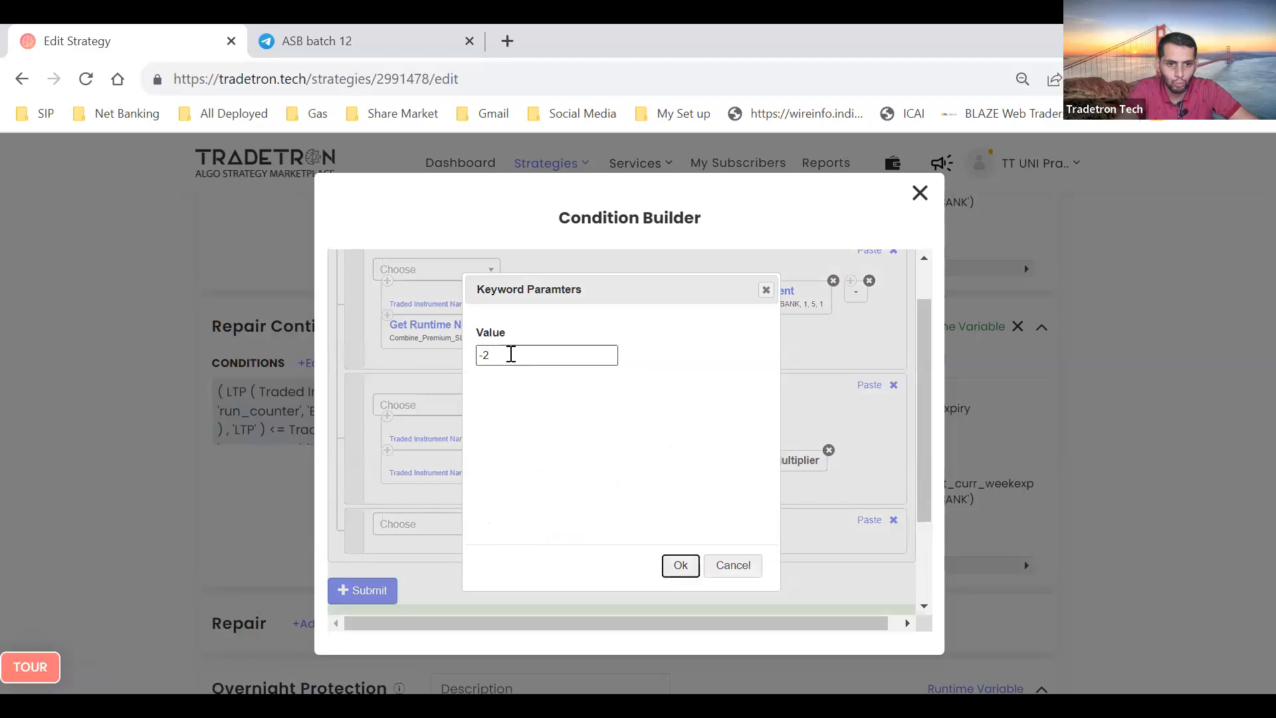
click(510, 354)
key(BackSpace)
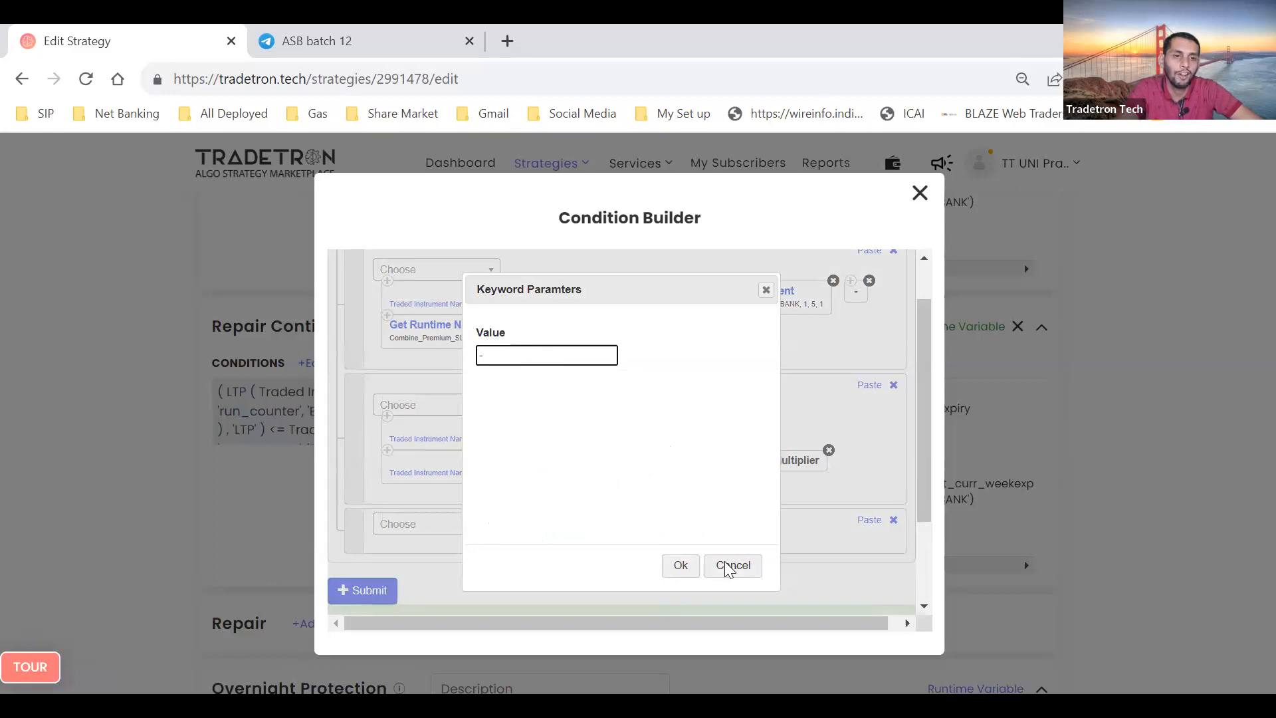
click(681, 565)
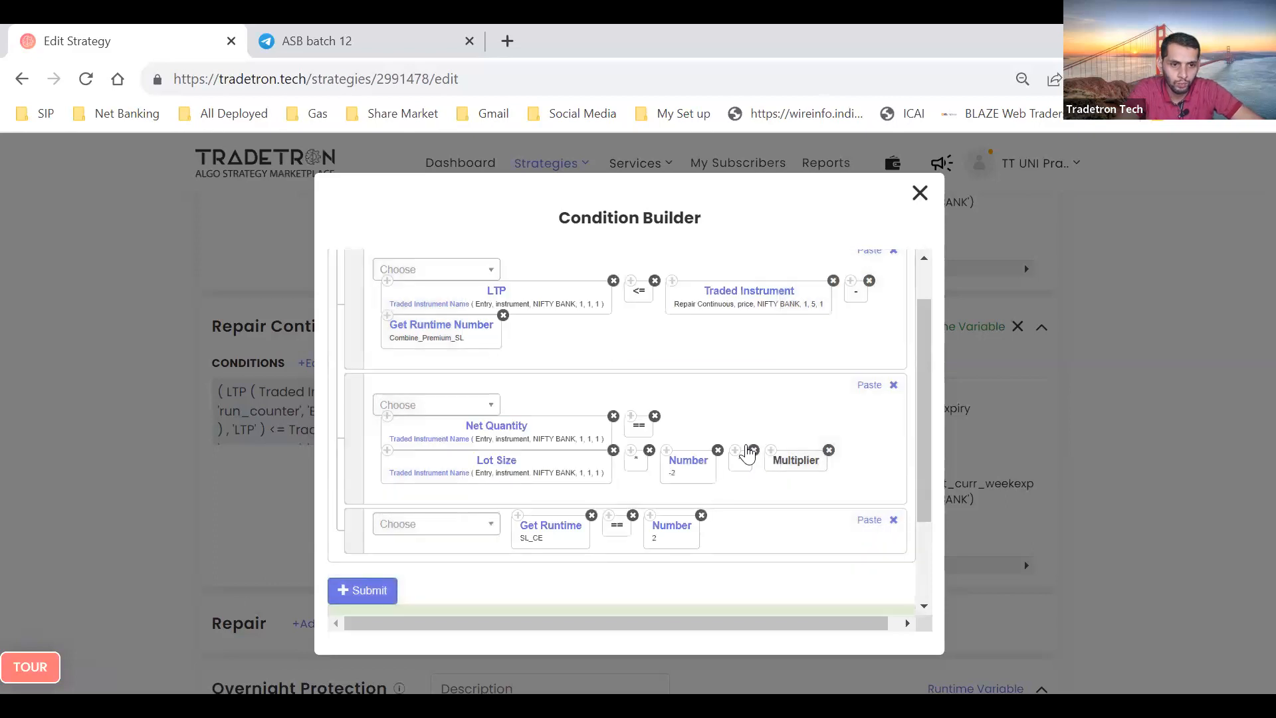
Set the number compared with the SL_CE runtime value to 3 and submit the S1 R6 condition
scroll(749, 452, up, 1)
scroll(748, 451, down, 2)
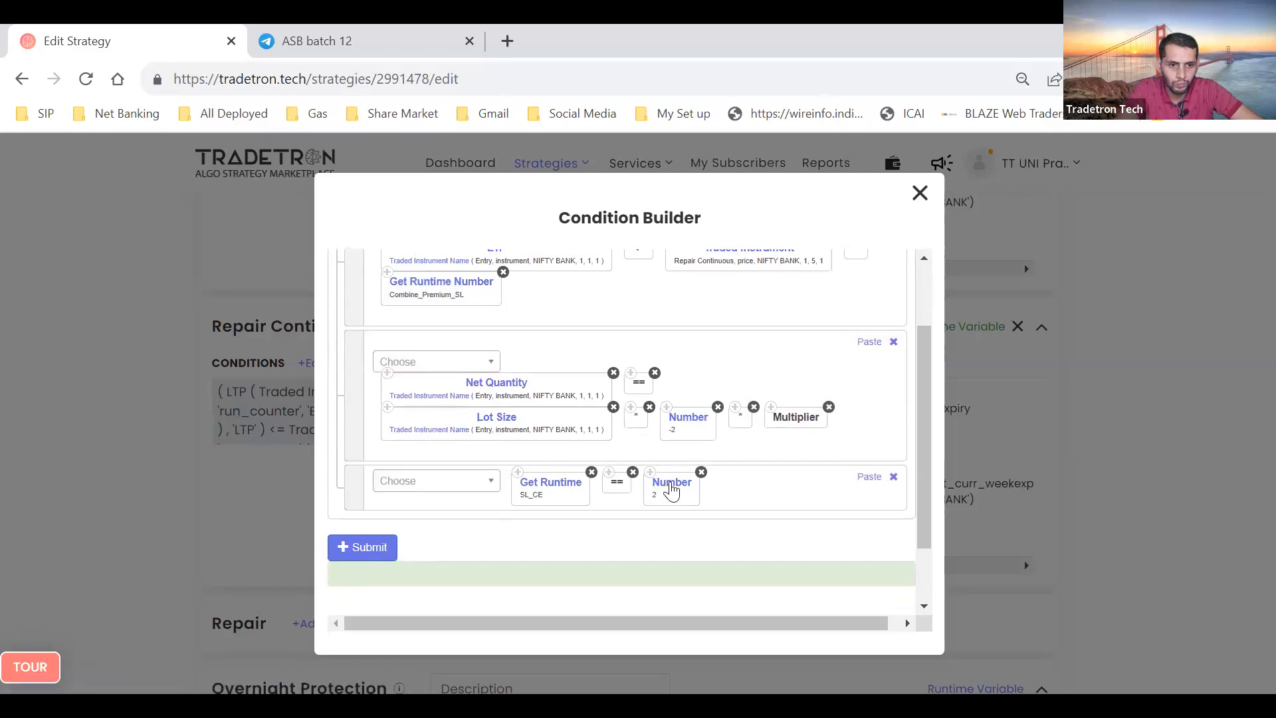
click(672, 490)
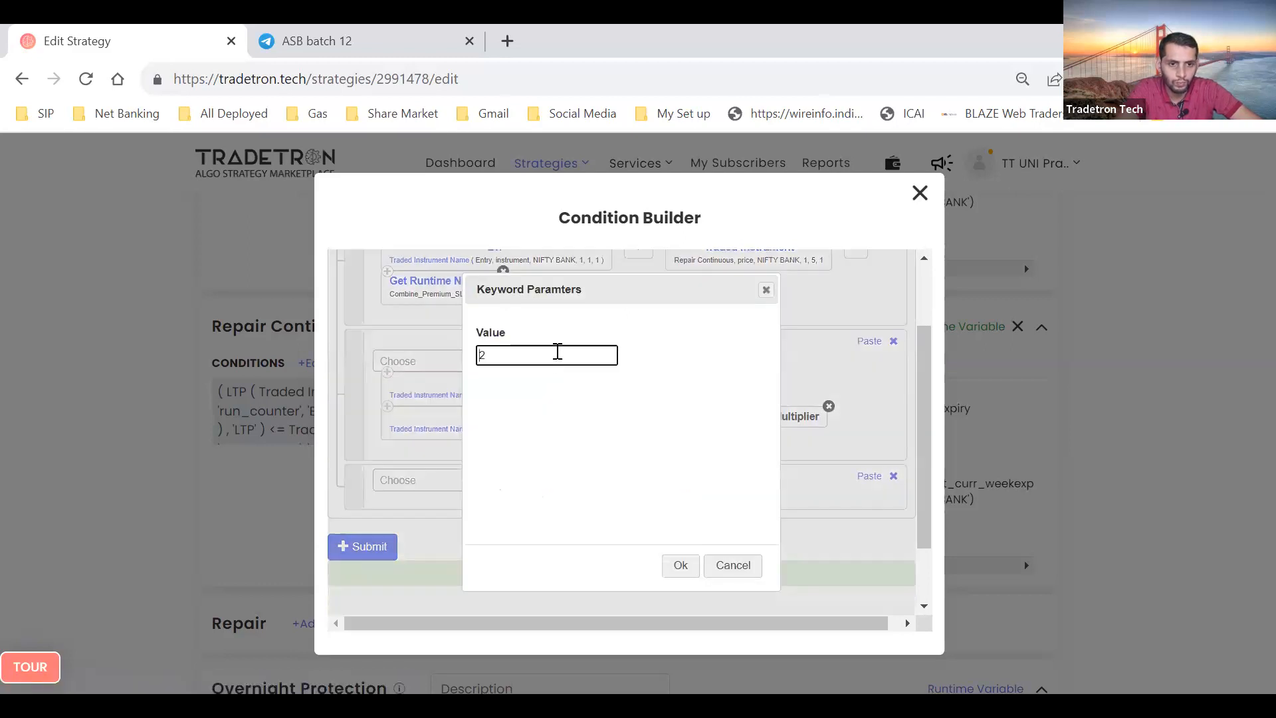
text(3)
key(Return)
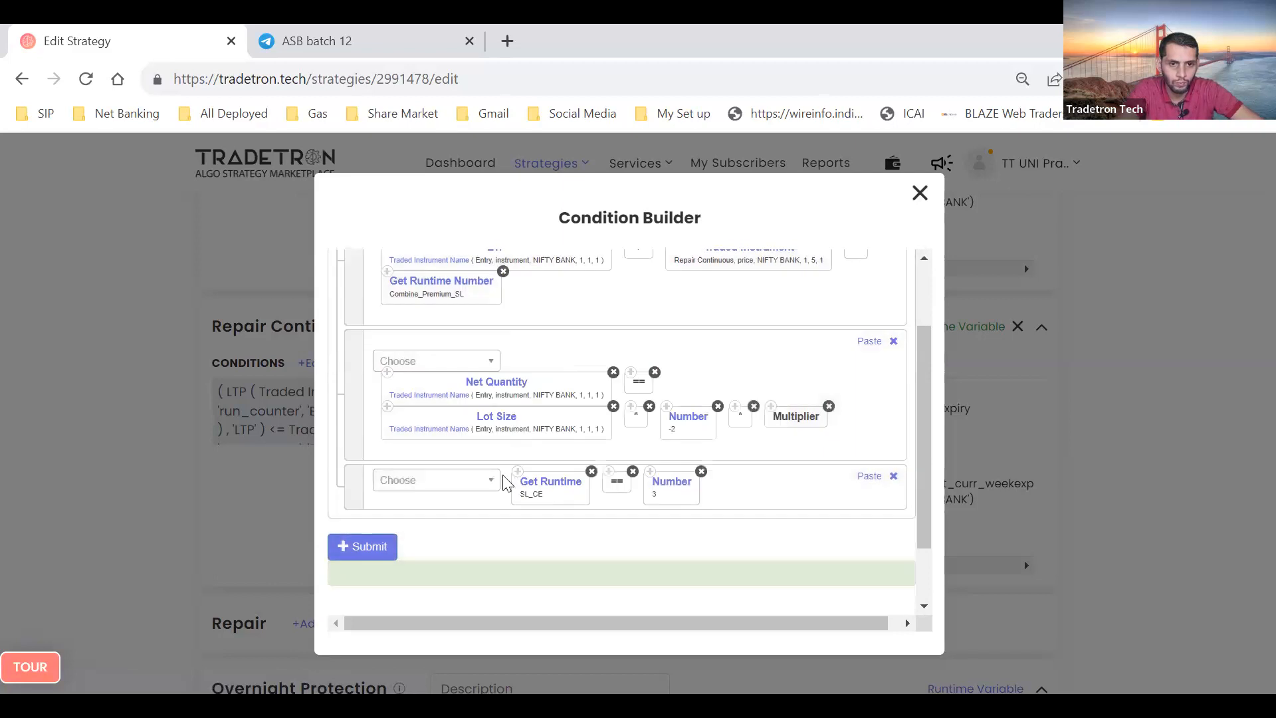
scroll(372, 502, down, 1)
click(364, 509)
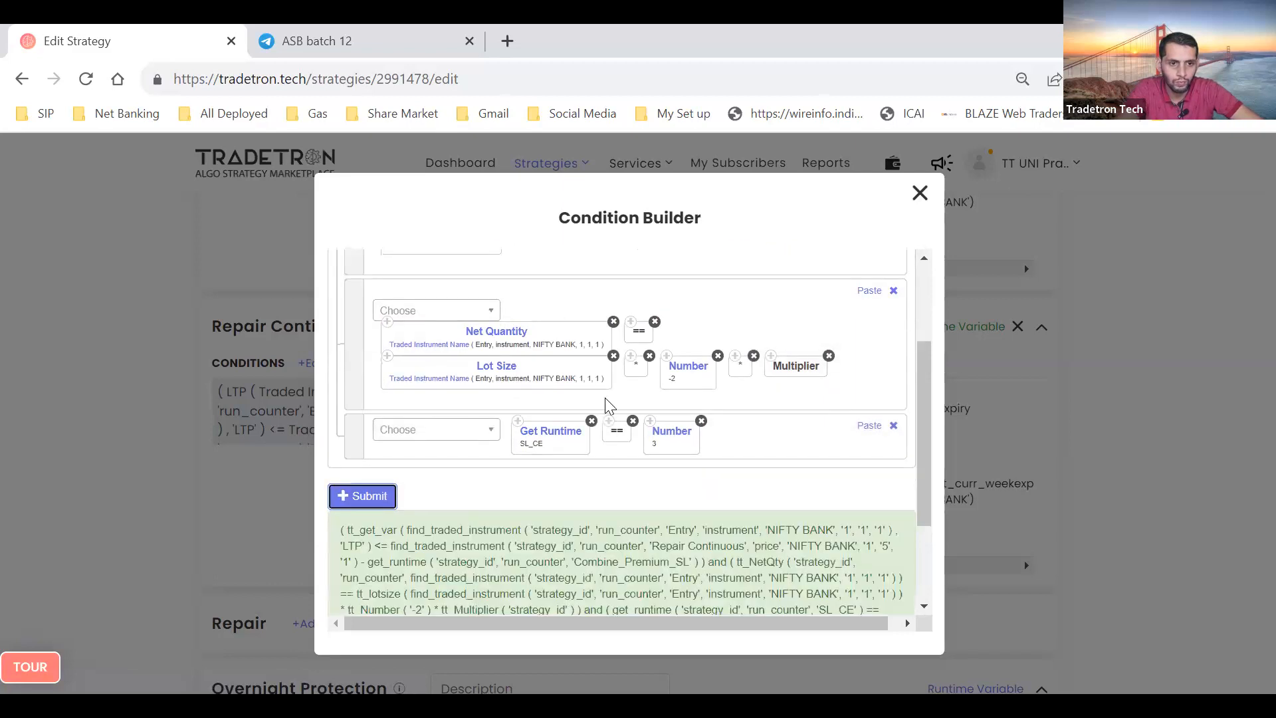
scroll(789, 312, up, 3)
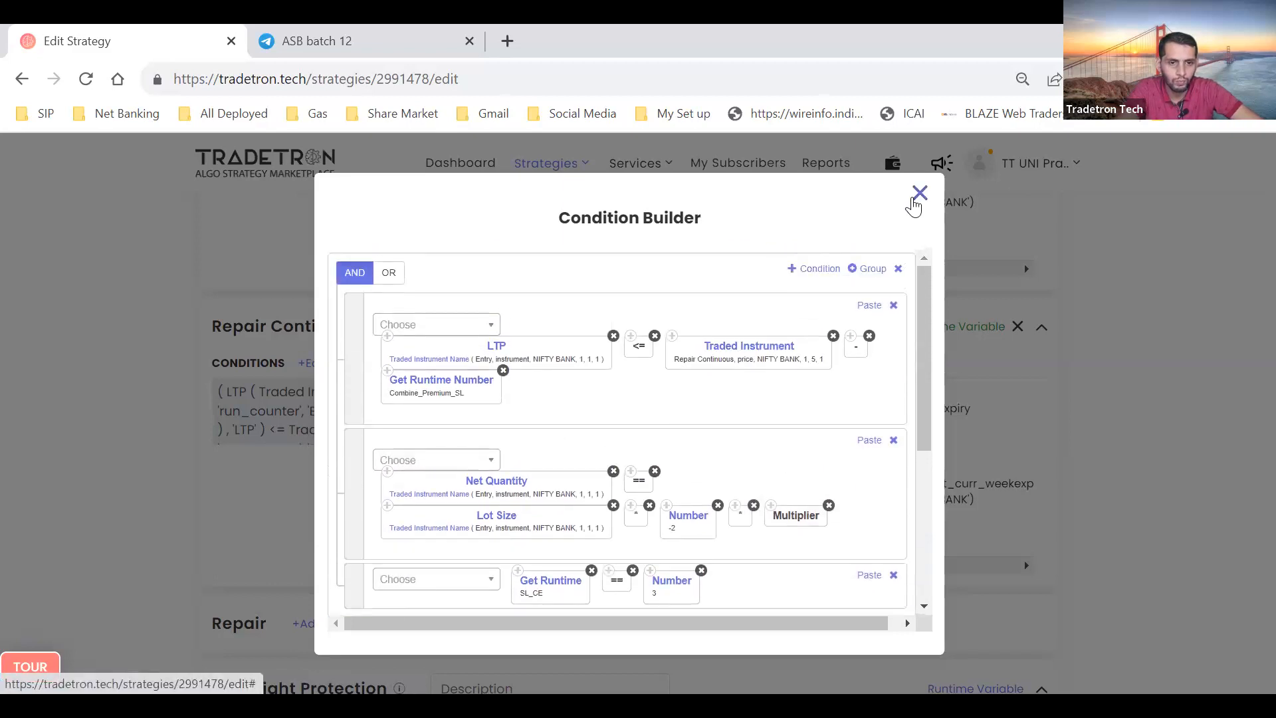
click(918, 196)
scroll(789, 298, down, 5)
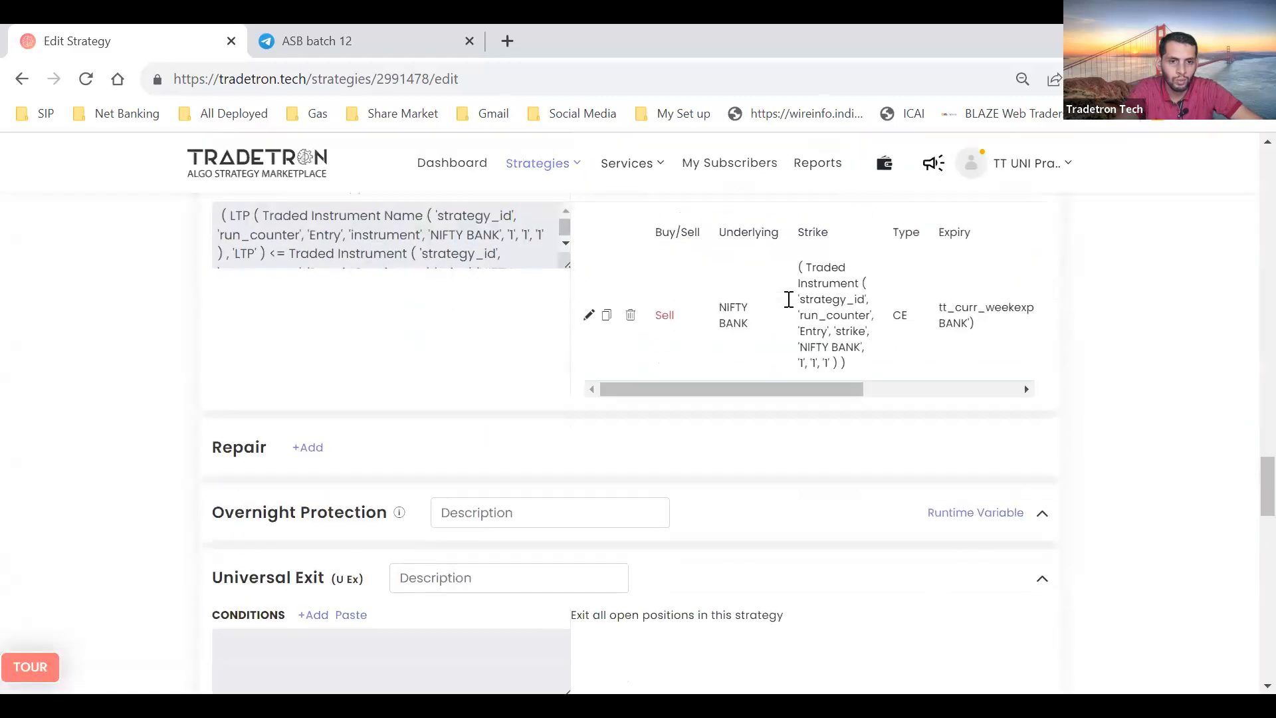
Add two new repairs, S1 R7 and S1 R8, below S1 R6 and set both to Repair Continuous
scroll(293, 481, up, 2)
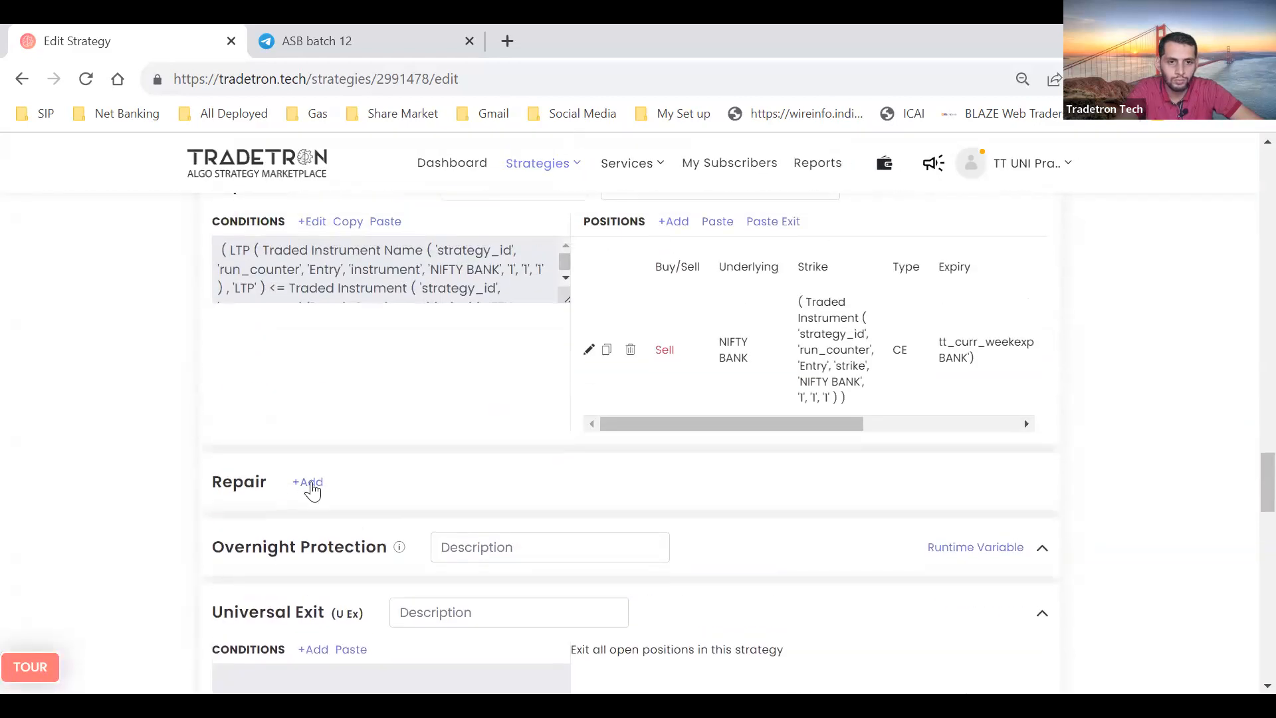
click(311, 484)
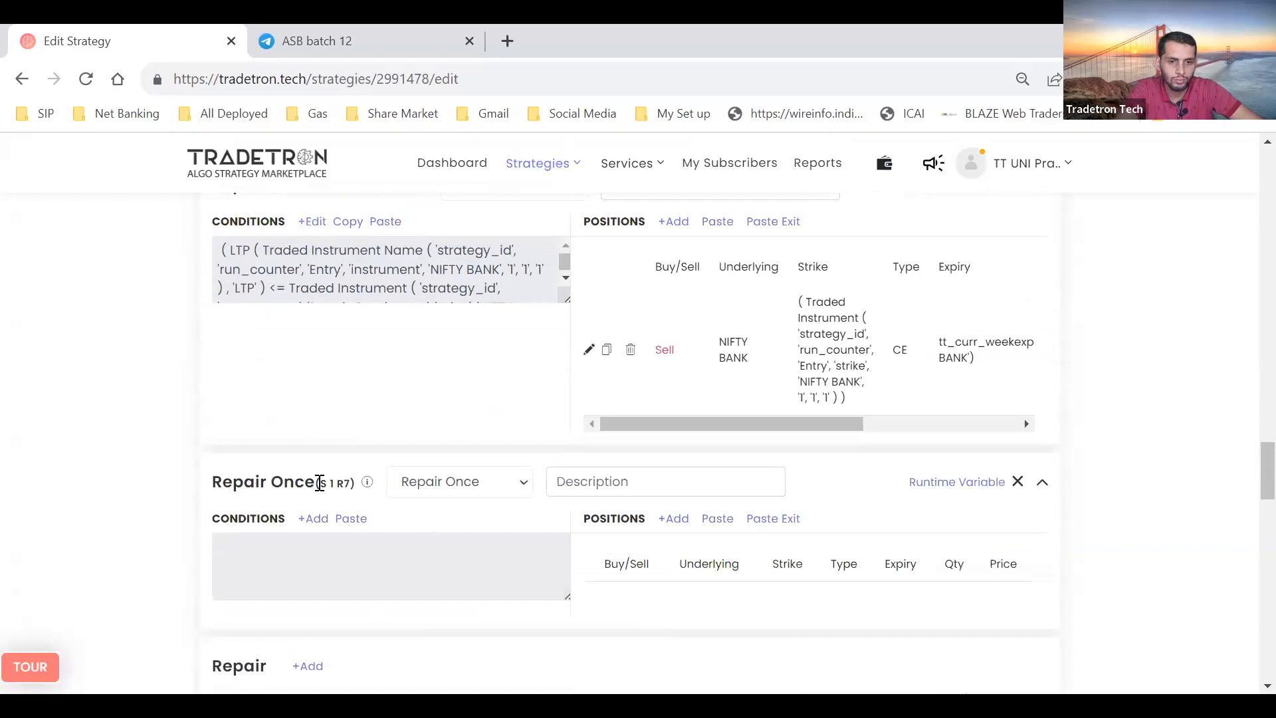
click(456, 491)
key(Return)
scroll(308, 503, down, 2)
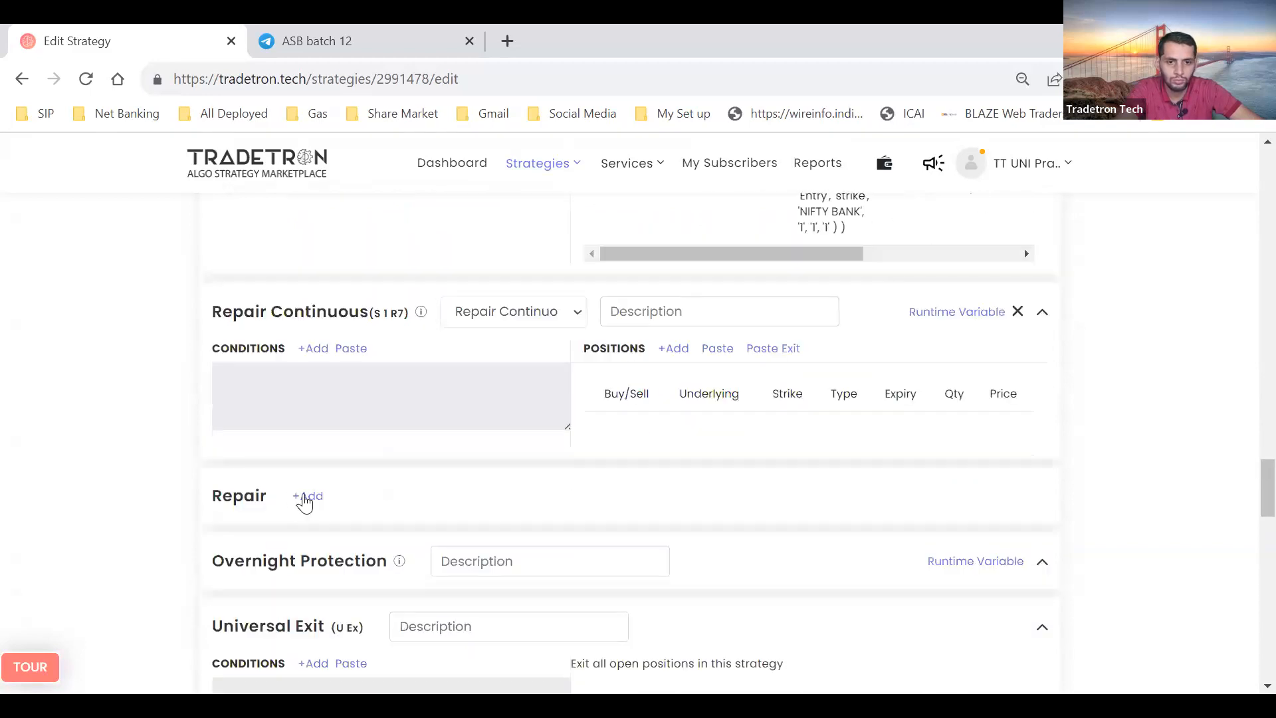
click(304, 502)
click(450, 497)
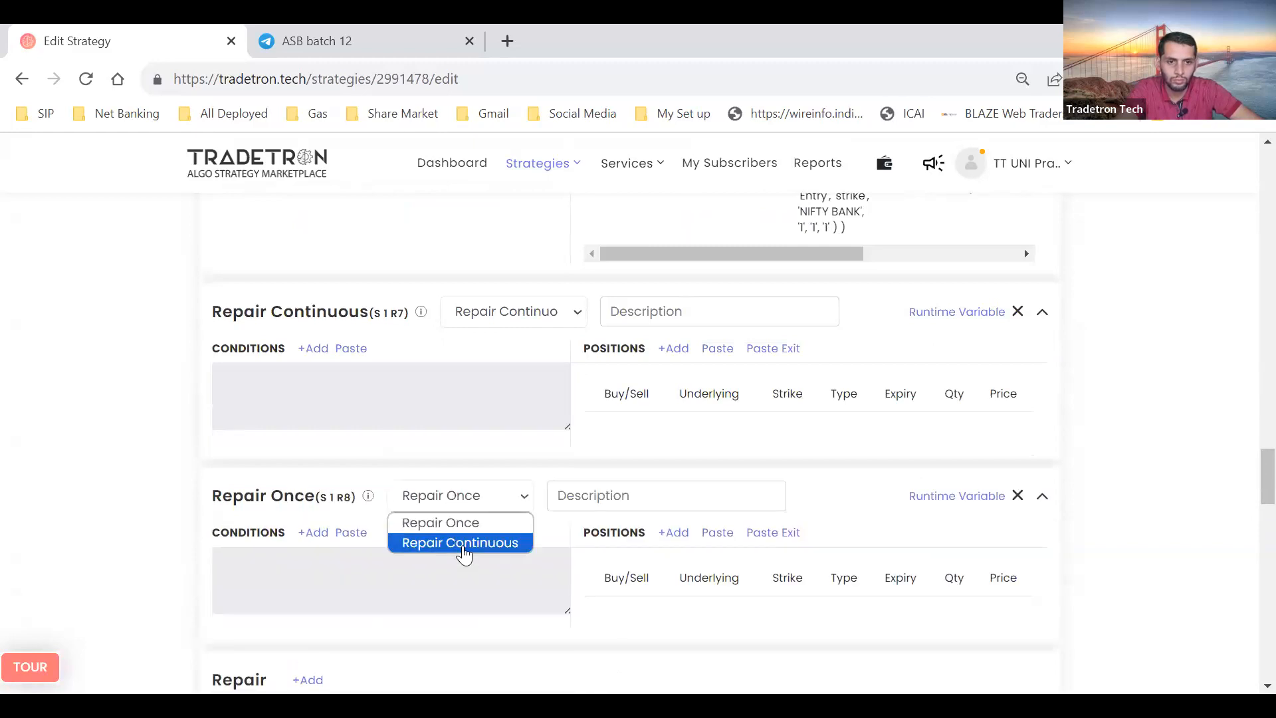
click(463, 542)
Copy the S1 R5 condition and paste it into the S1 R7 conditions
scroll(464, 551, up, 8)
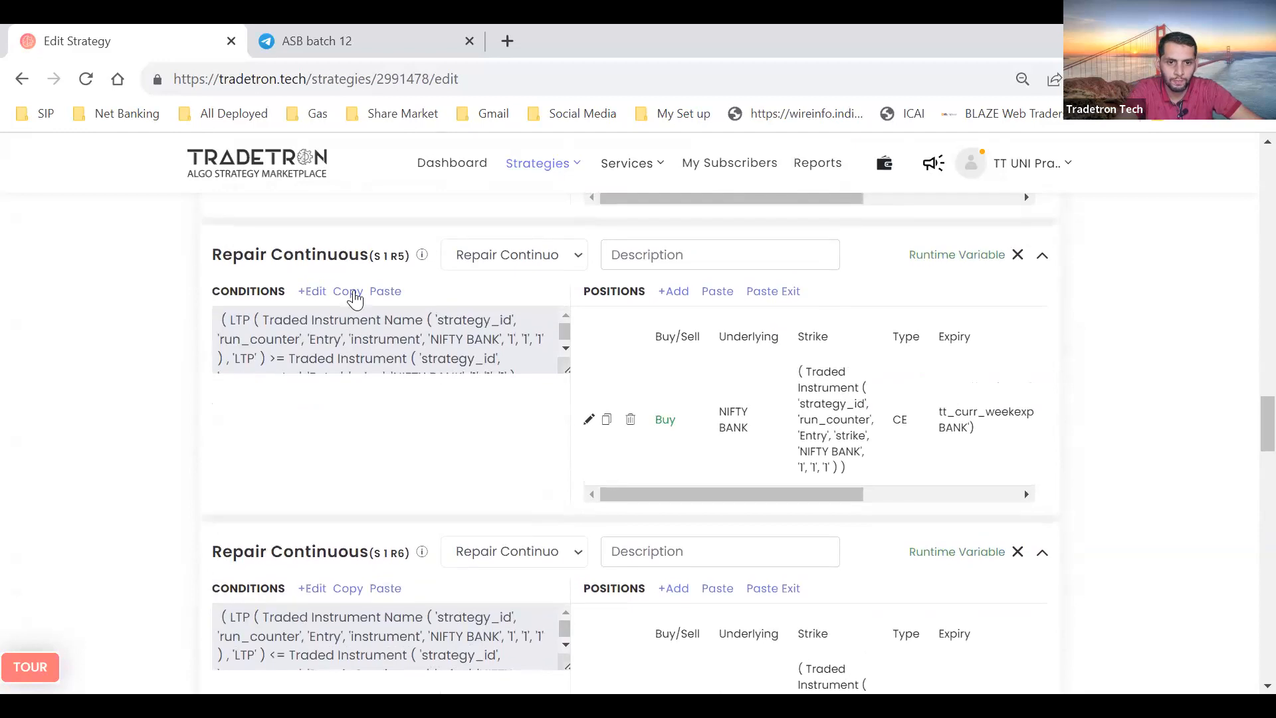
scroll(355, 299, down, 4)
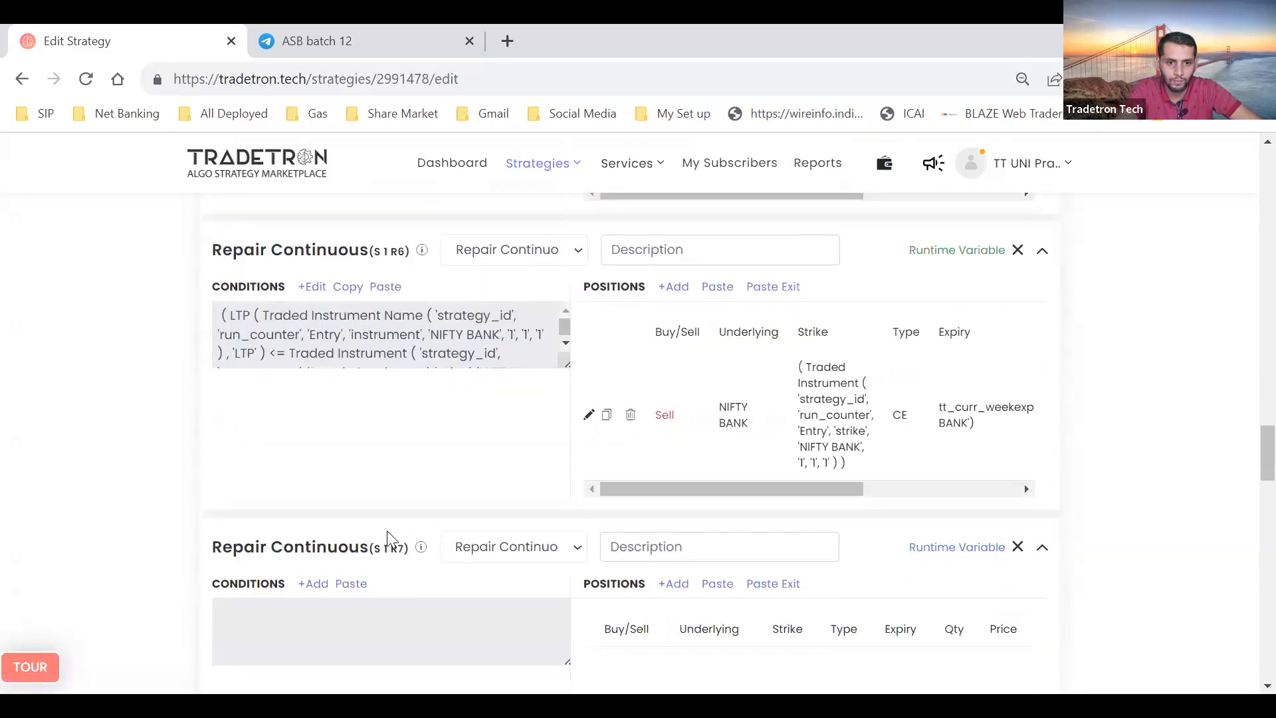
click(352, 305)
scroll(362, 312, down, 4)
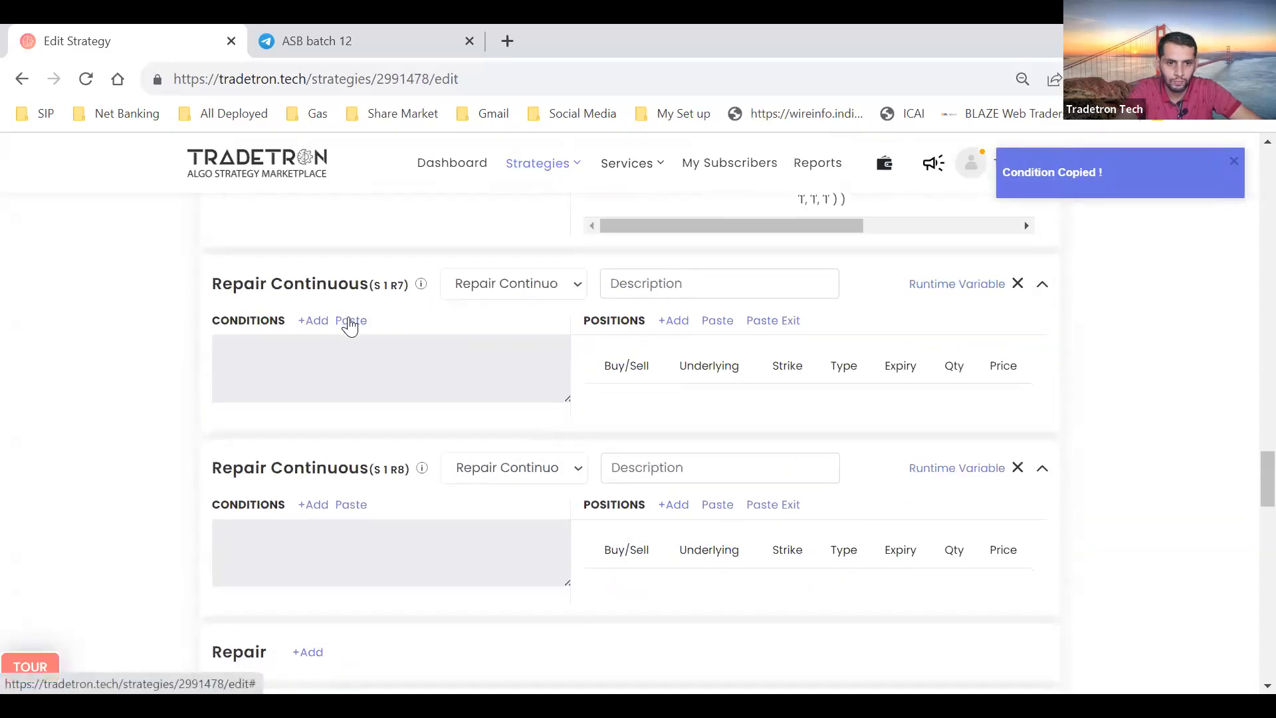
click(351, 321)
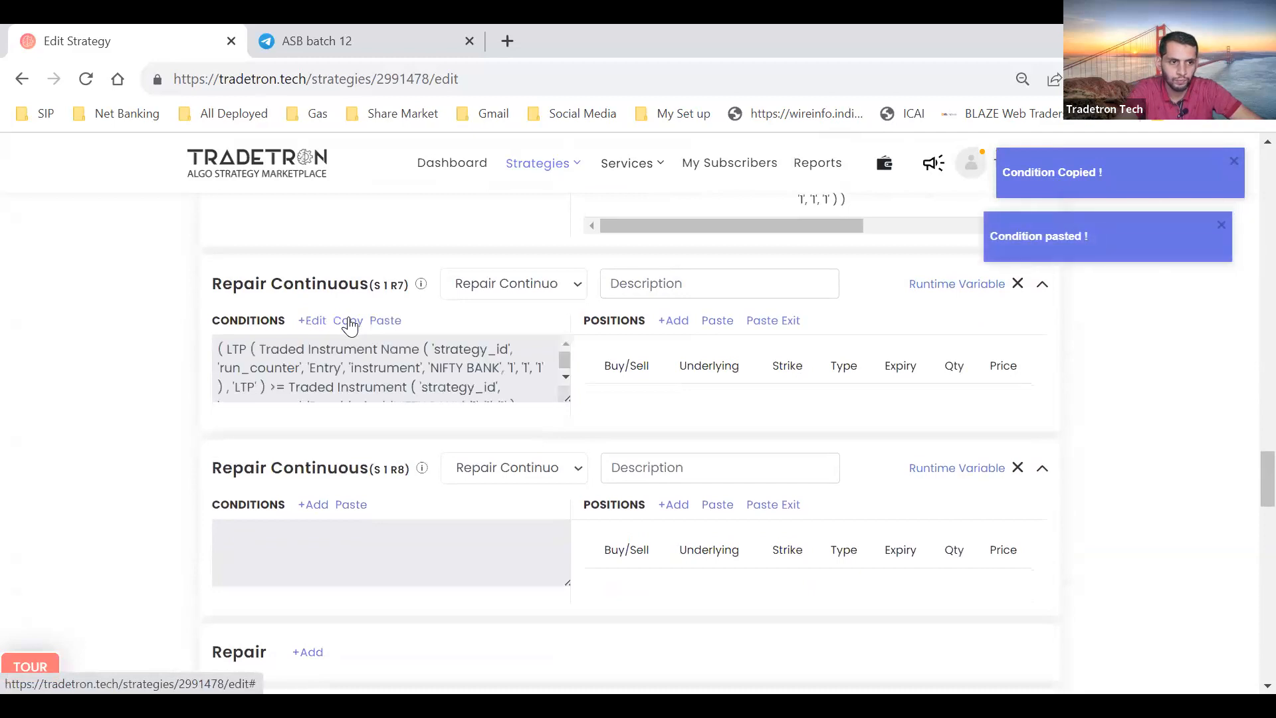
In the S1 R7 condition, set the number multiplying the Combine_Premium_SL runtime value to 4
click(312, 321)
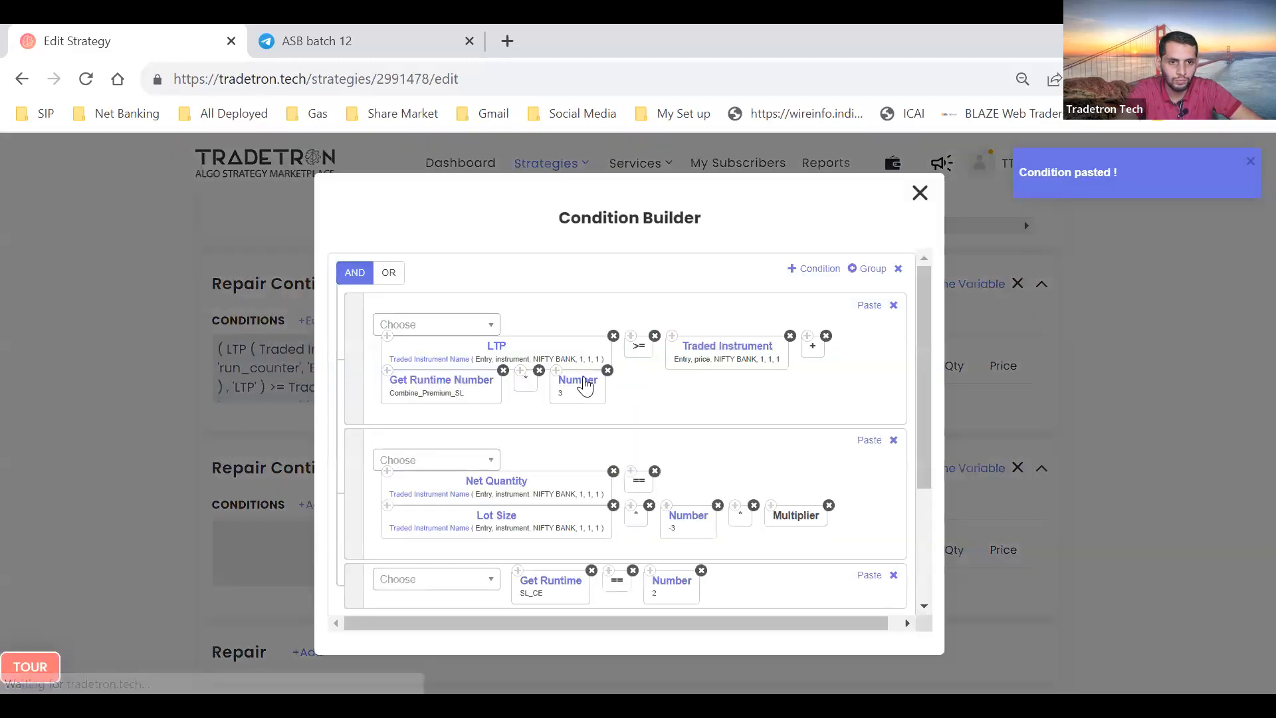
click(582, 383)
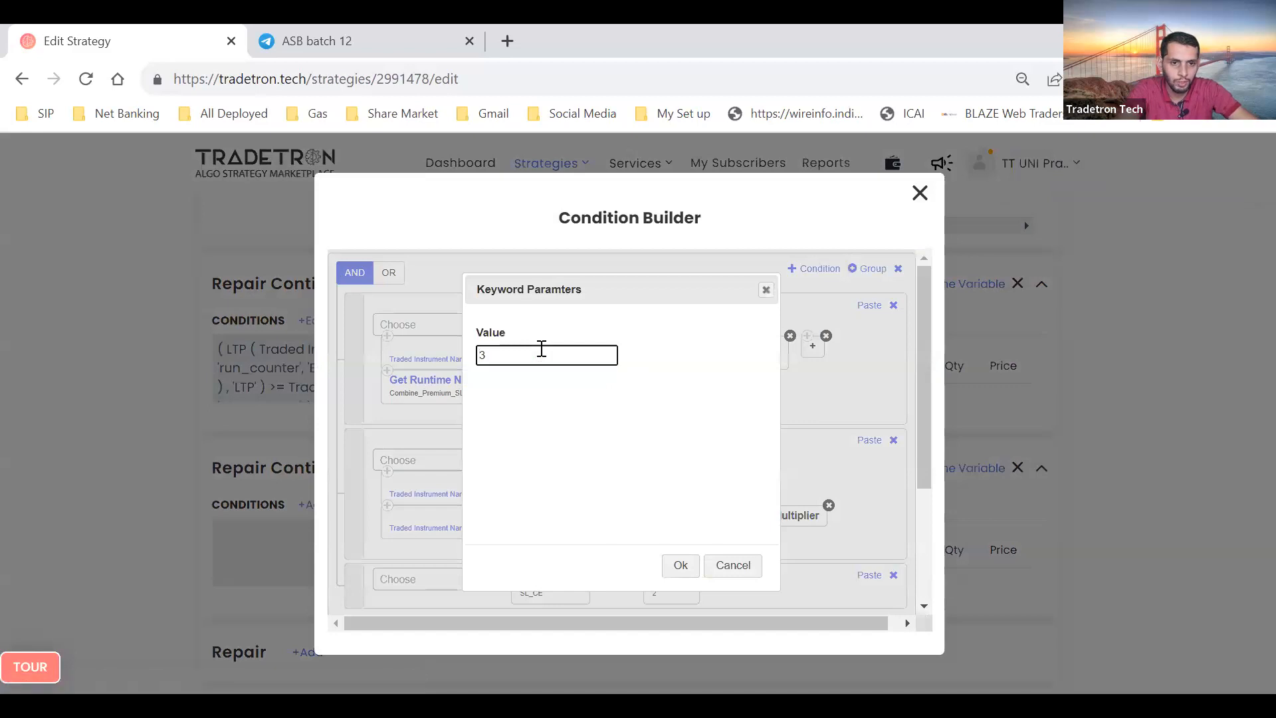
key(BackSpace)
text(4)
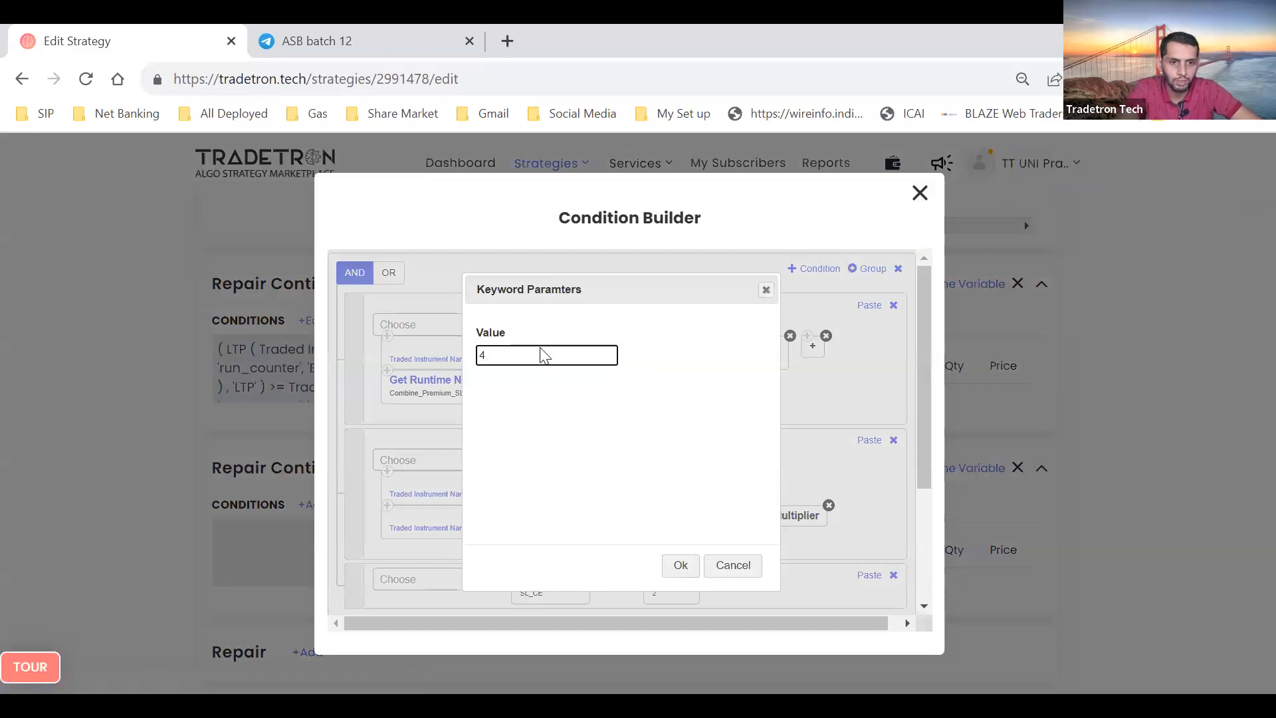
key(Return)
Set the number multiplying the Lot Size in the S1 R7 net quantity check to -2
scroll(570, 403, down, 2)
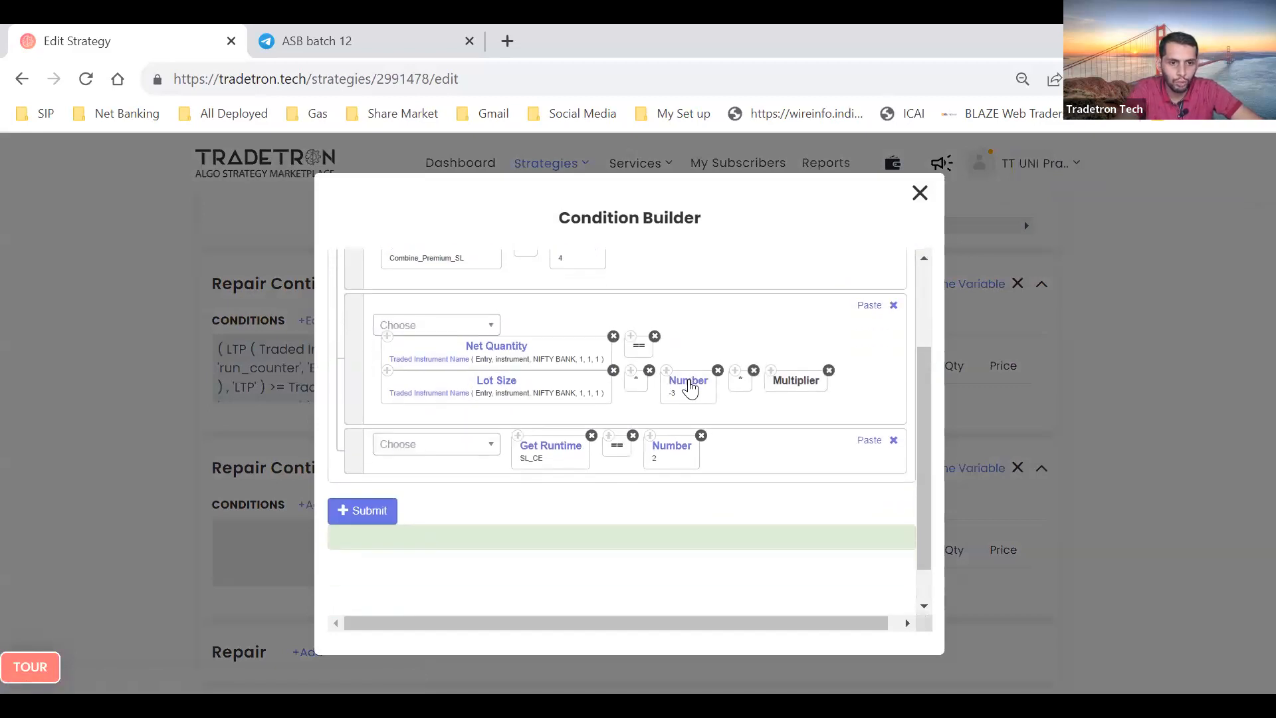
click(689, 384)
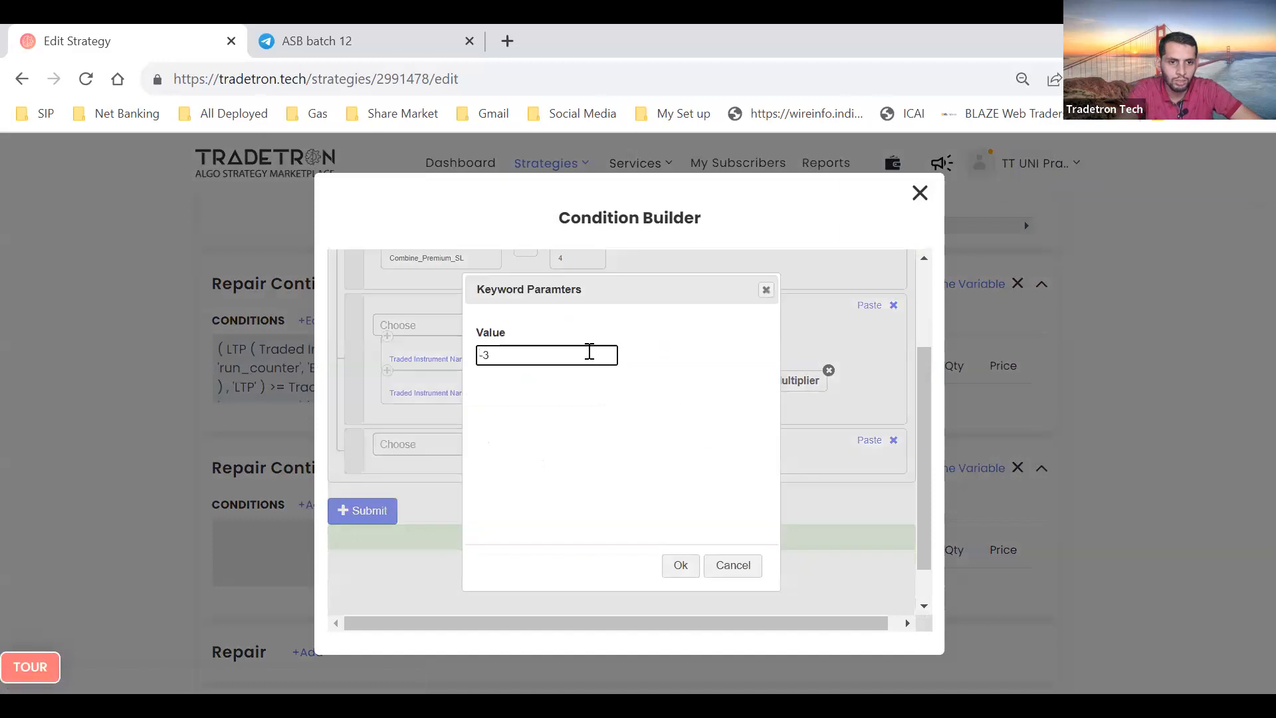
text(4)
key(BackSpace)
text(-)
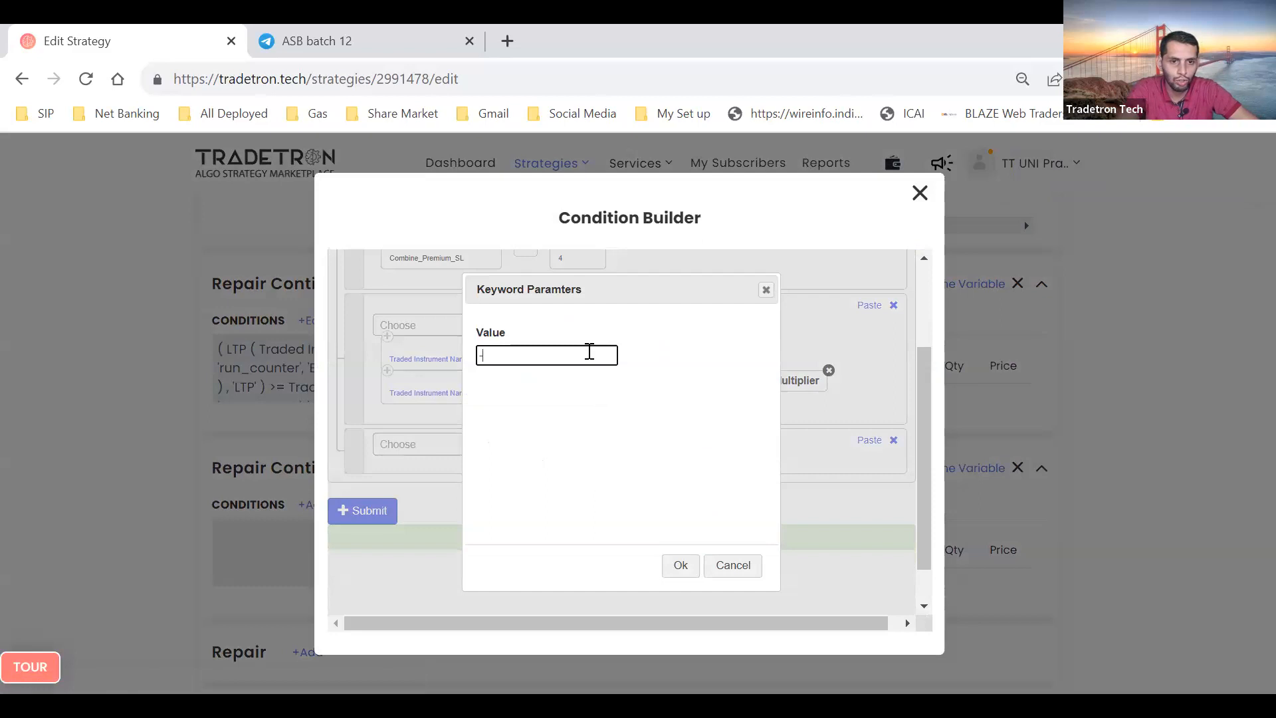
key(Return)
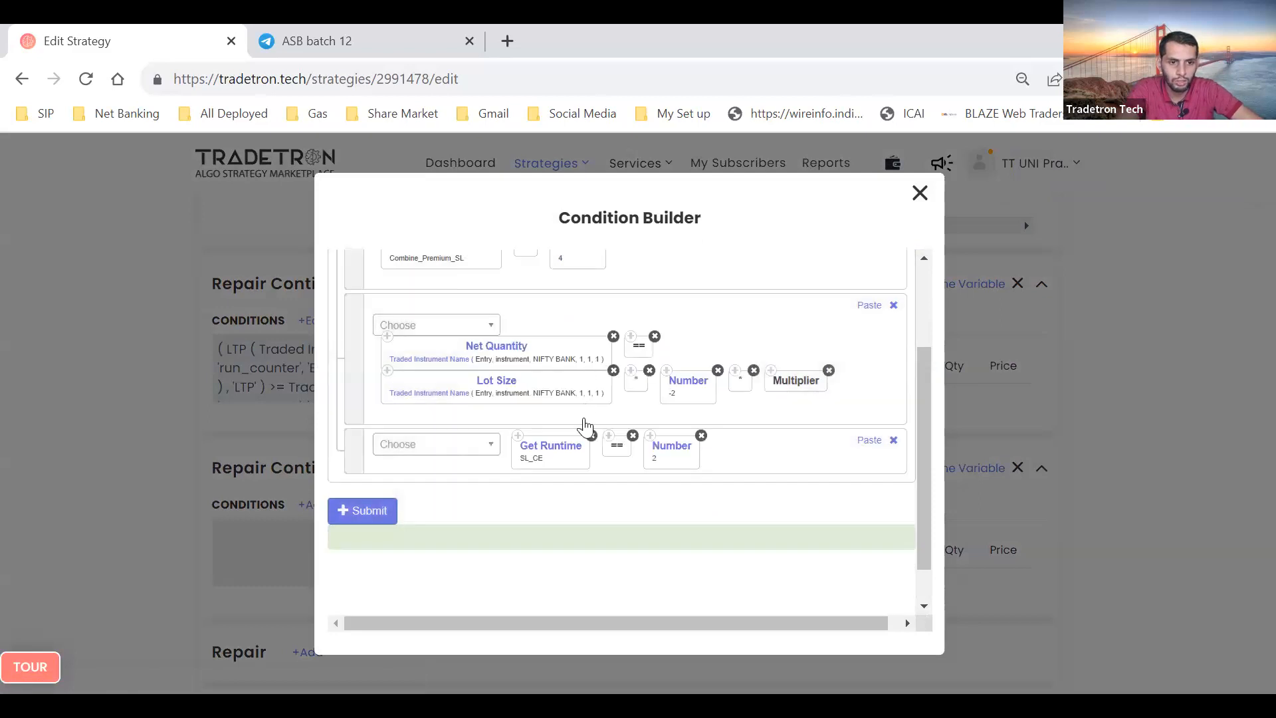
Set the number compared with the SL_CE runtime value to 3, then submit the S1 R7 condition and close the builder
scroll(584, 427, down, 1)
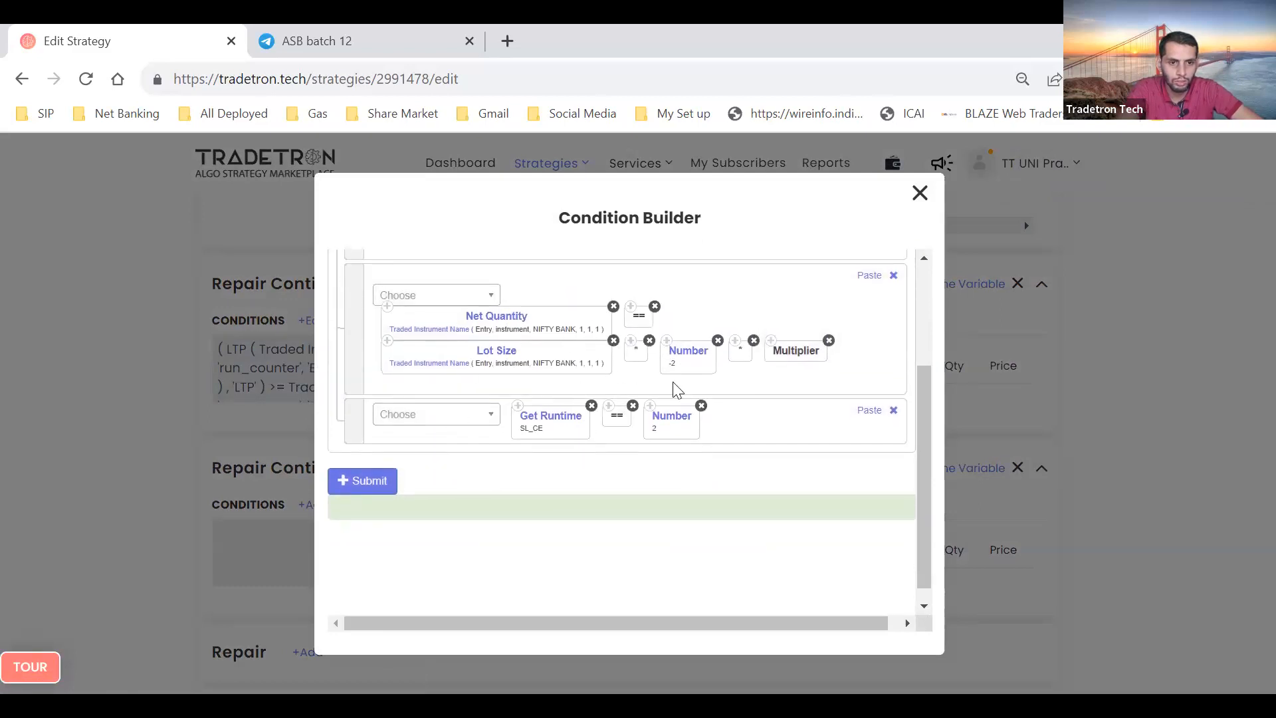
scroll(672, 476, down, 1)
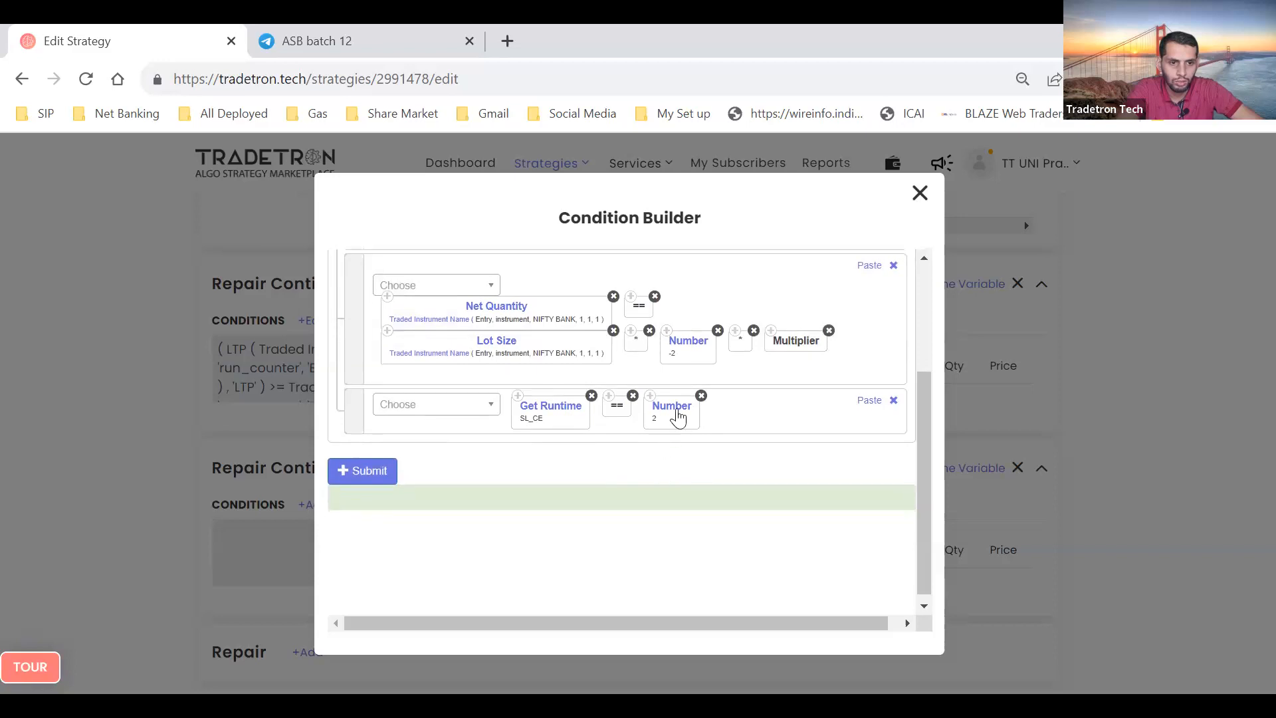
click(678, 416)
key(Delete)
text(4)
key(Tab)
click(563, 356)
key(BackSpace)
text(3)
key(Tab)
key(Return)
click(362, 472)
scroll(561, 379, up, 5)
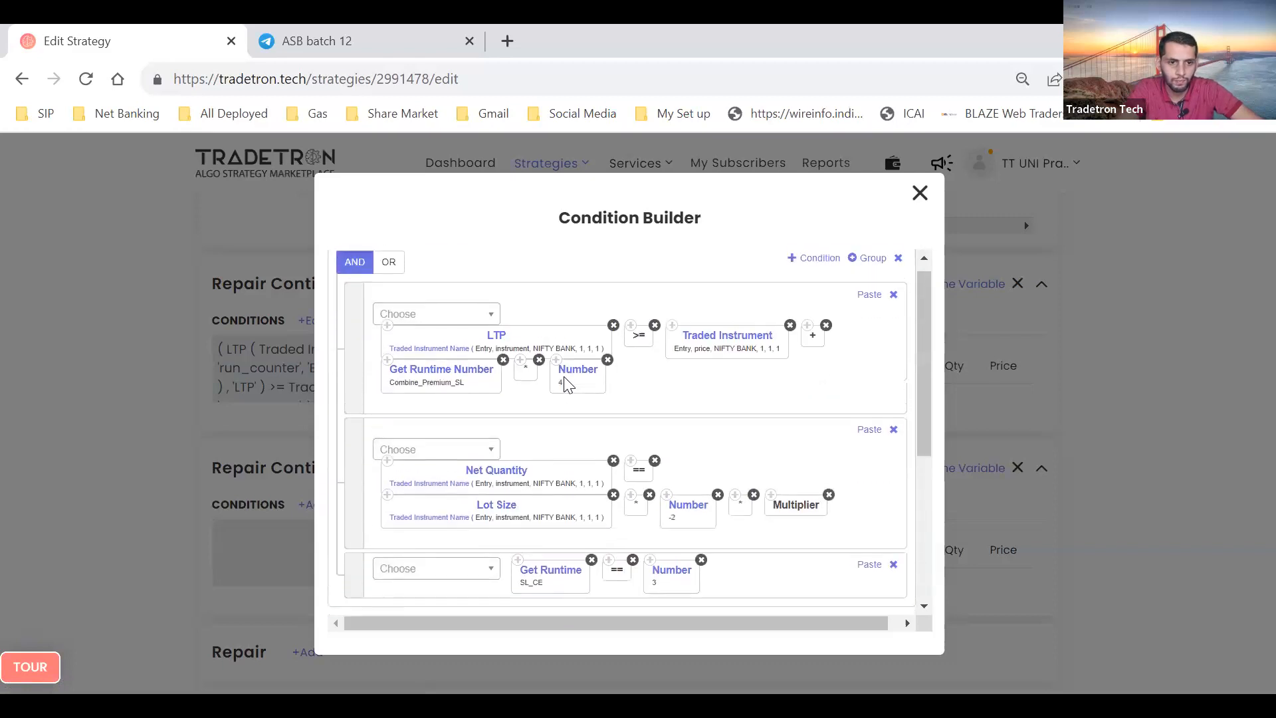
scroll(564, 384, up, 1)
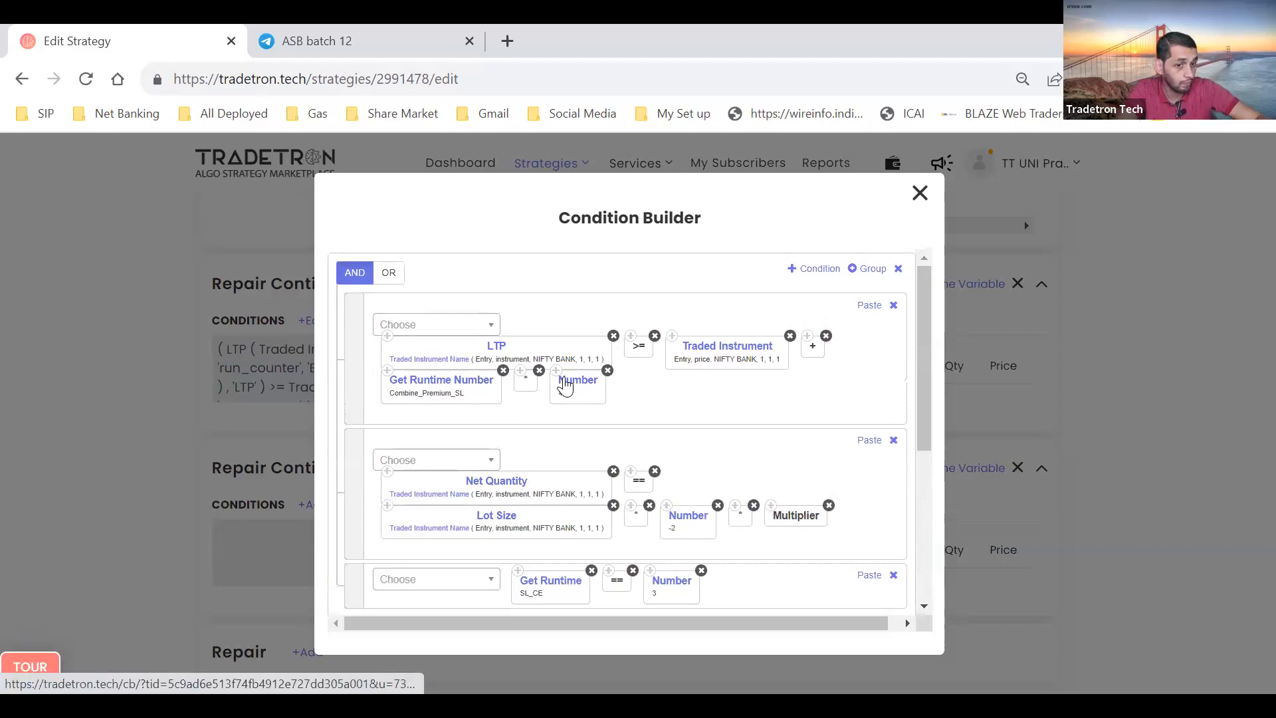
click(921, 200)
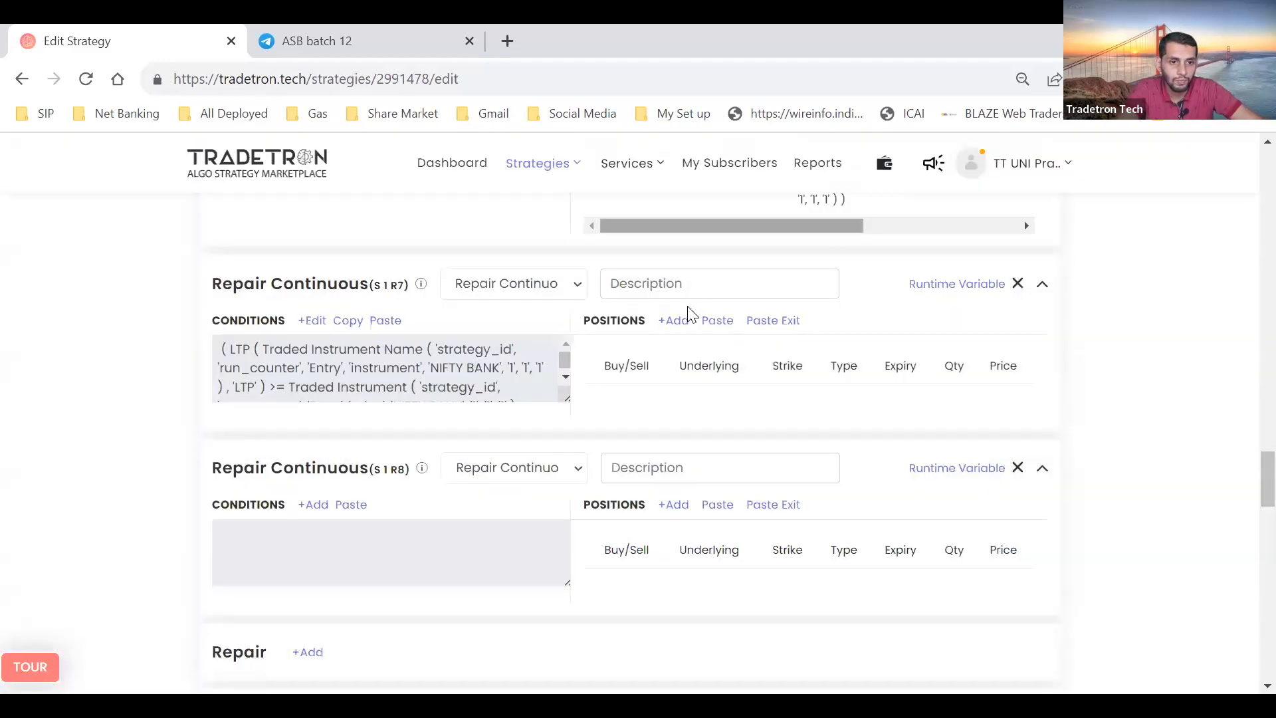
Copy the Buy CE leg of S1 R5 into S1 R7 and the Sell CE leg of S1 R6 into S1 R8
scroll(687, 306, up, 6)
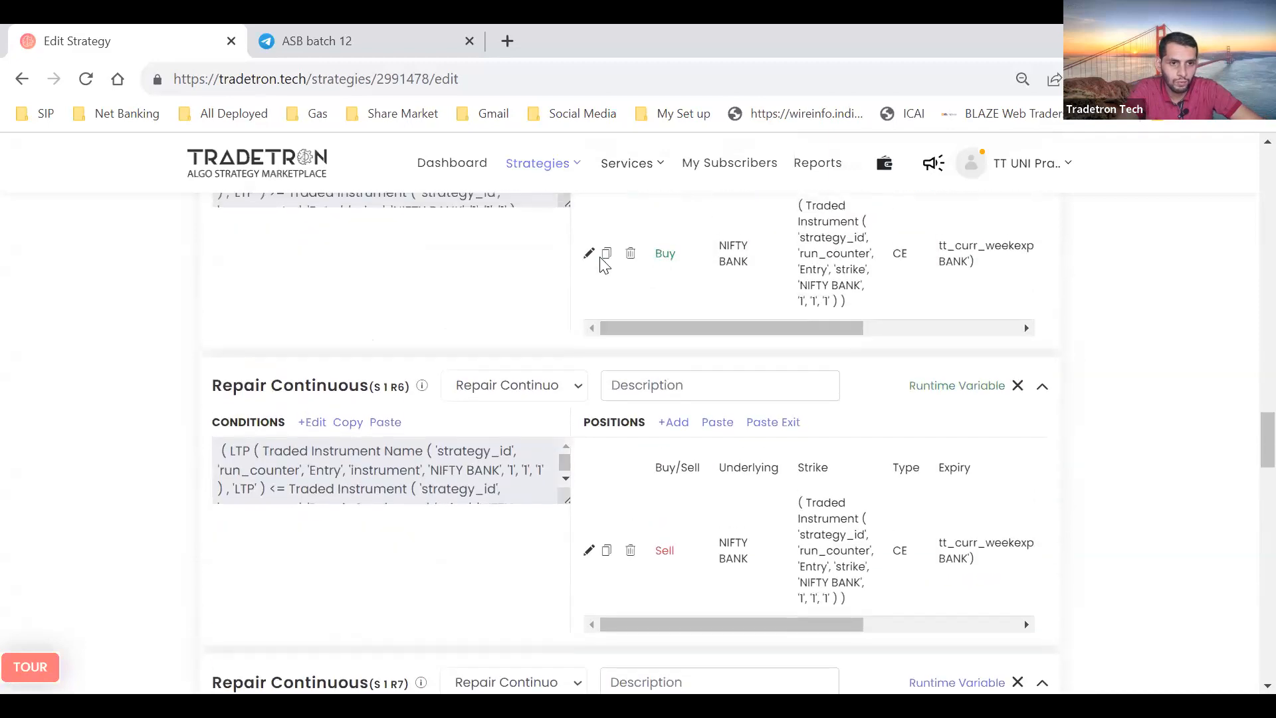
scroll(691, 438, down, 4)
click(716, 446)
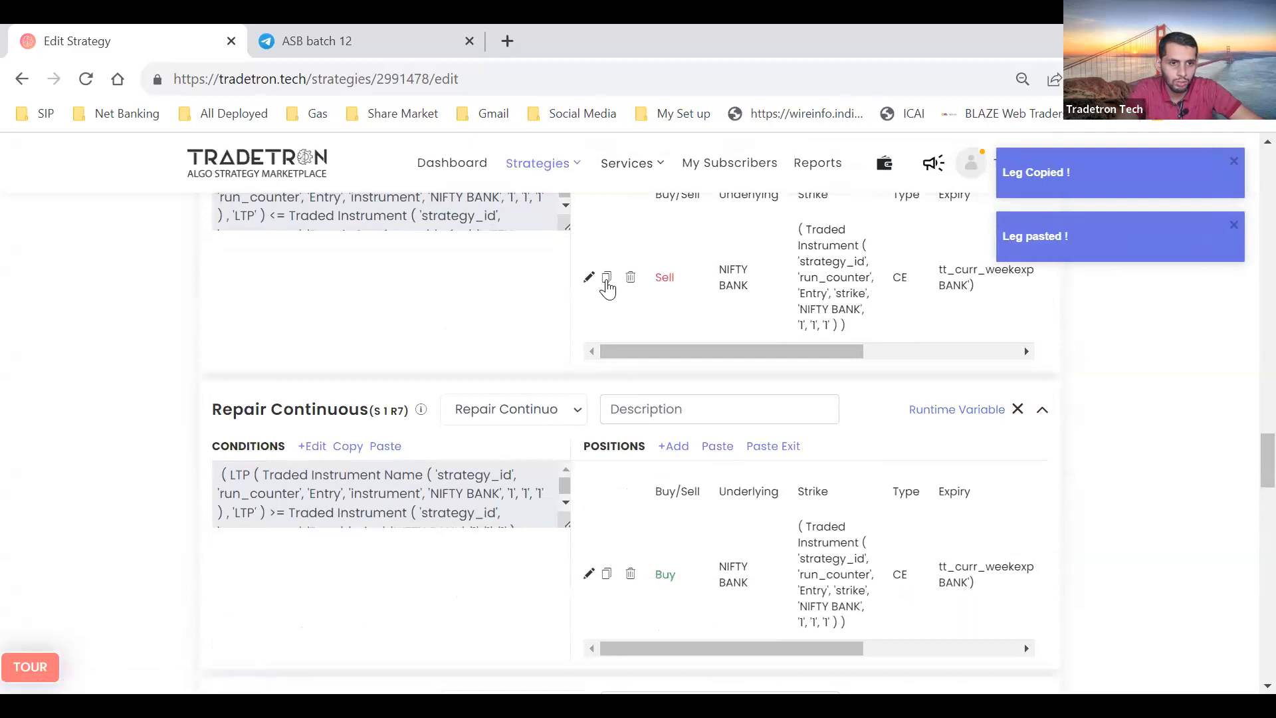
click(718, 436)
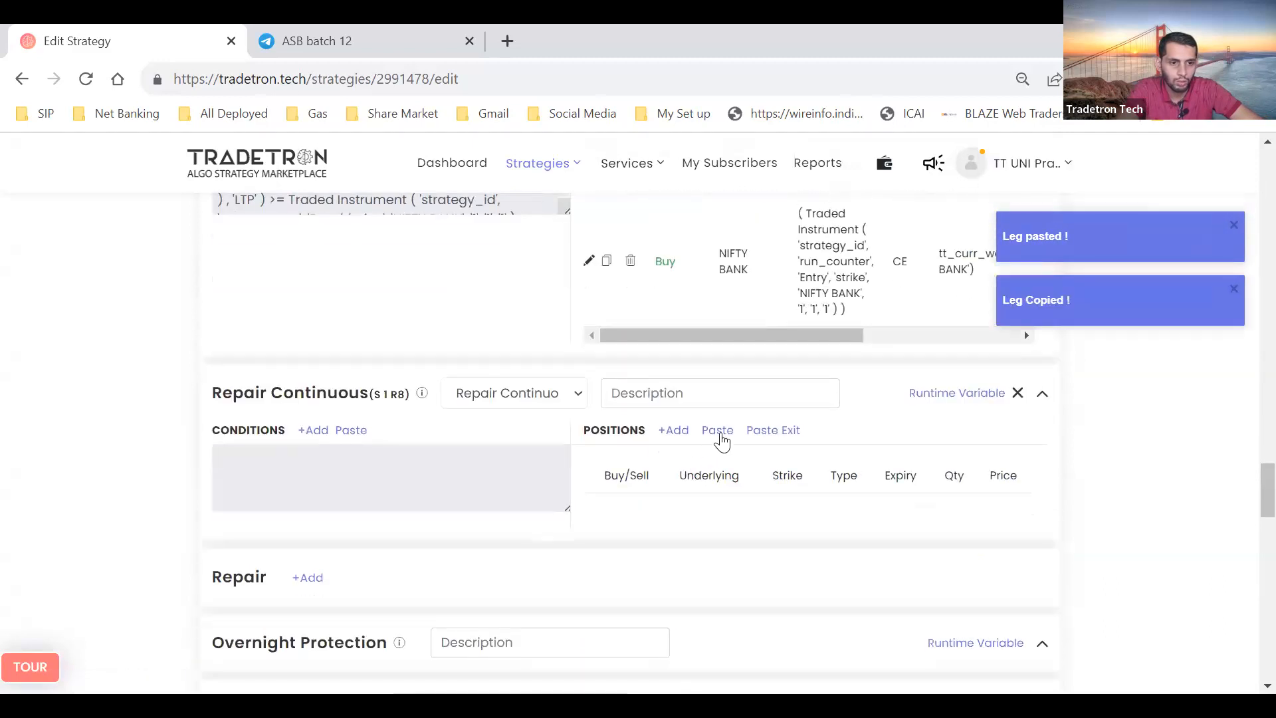
click(718, 432)
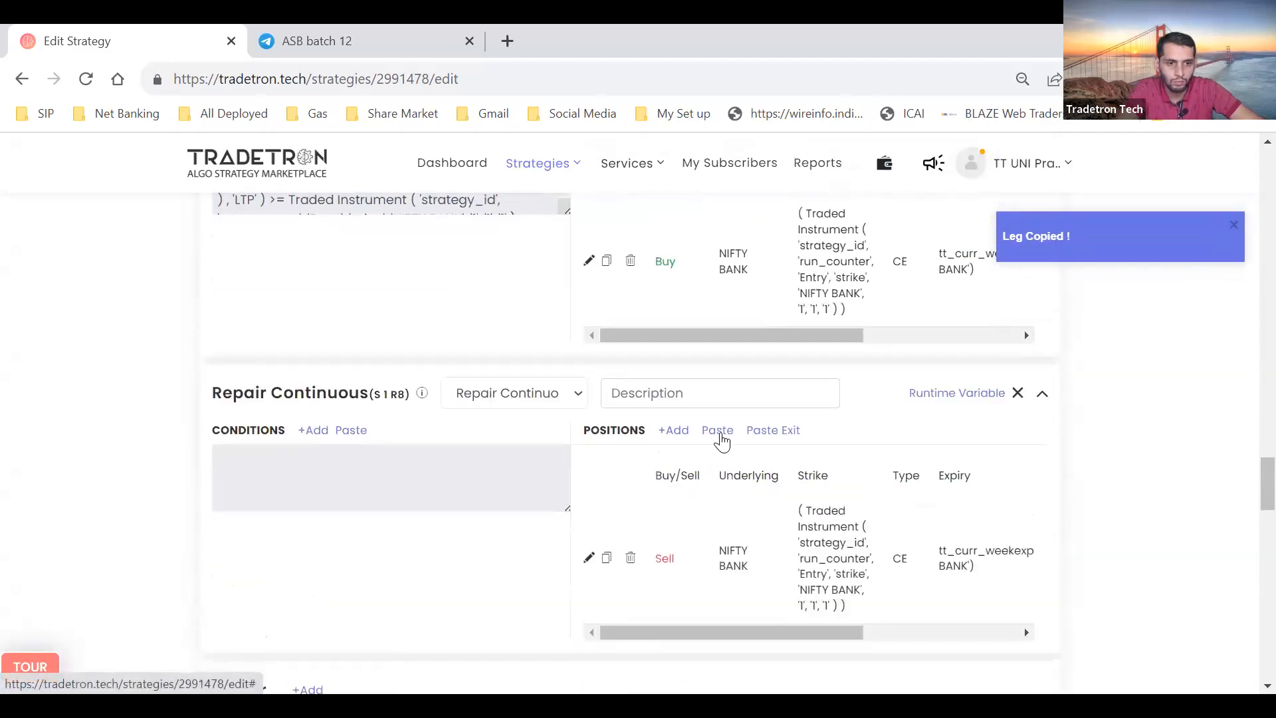
Copy the S1 R6 condition and paste it into the S1 R8 conditions
scroll(452, 450, up, 3)
scroll(457, 459, up, 4)
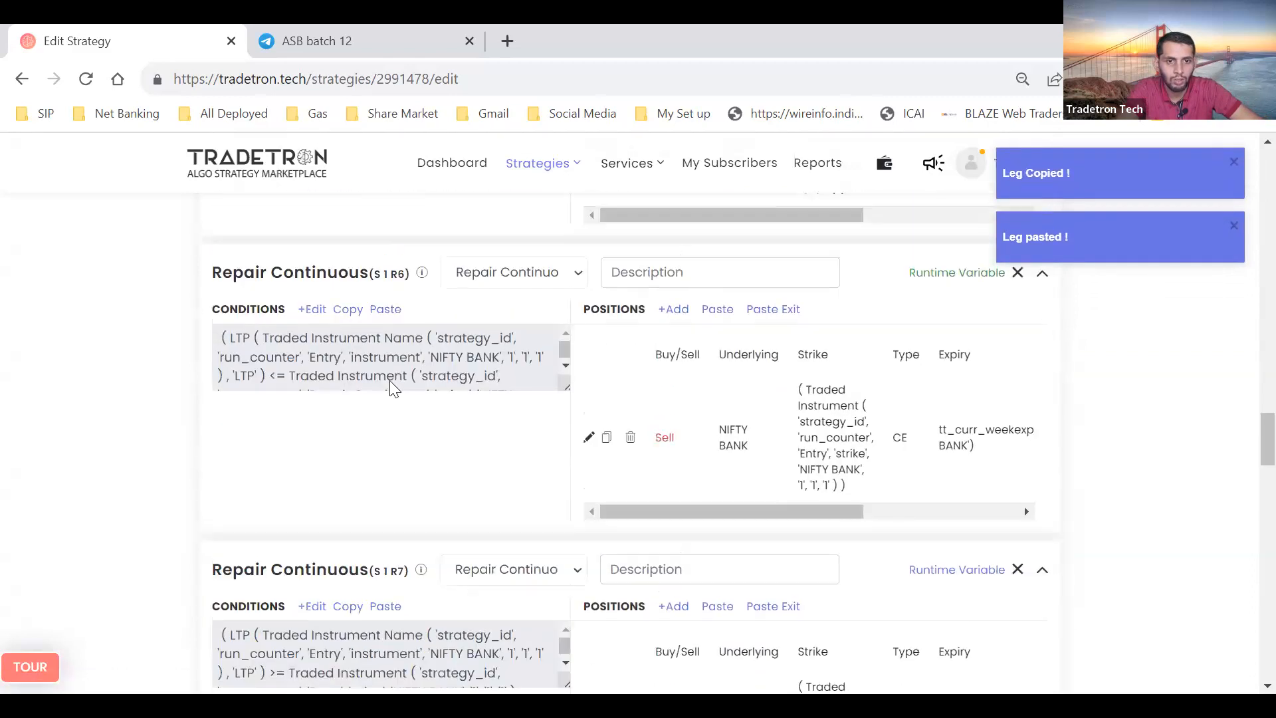
scroll(399, 492, down, 3)
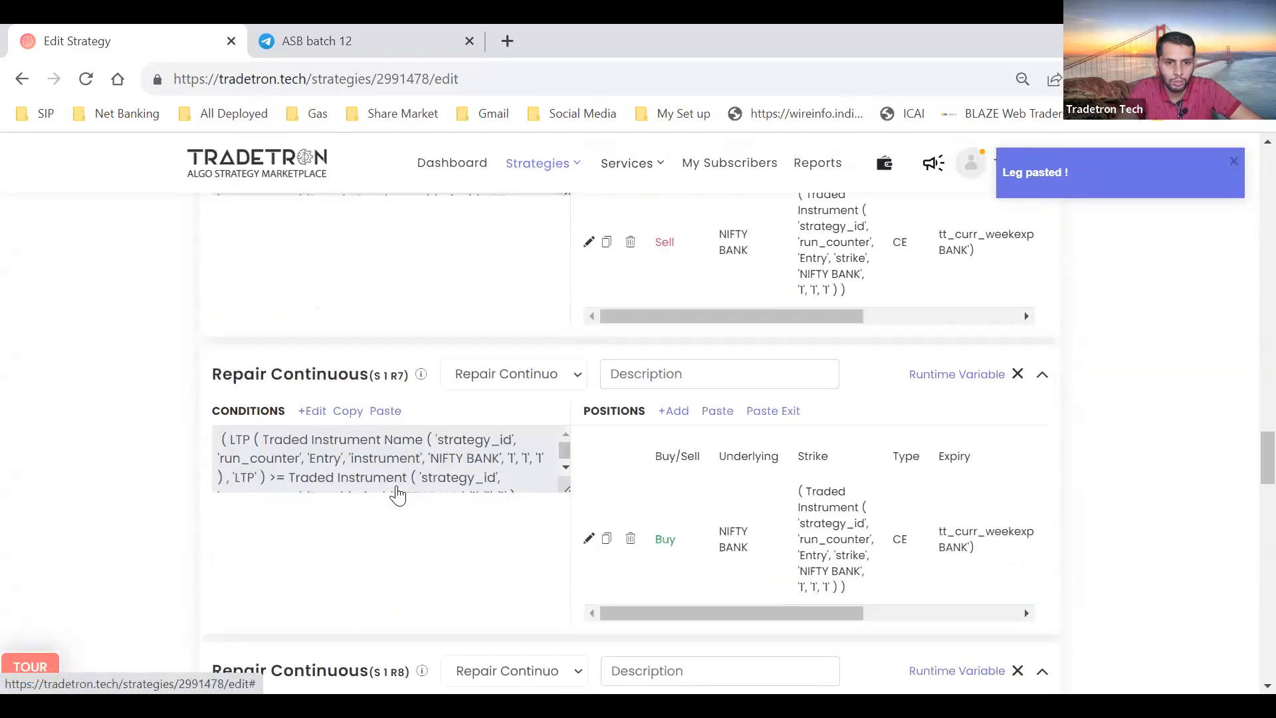
click(347, 408)
scroll(413, 297, down, 5)
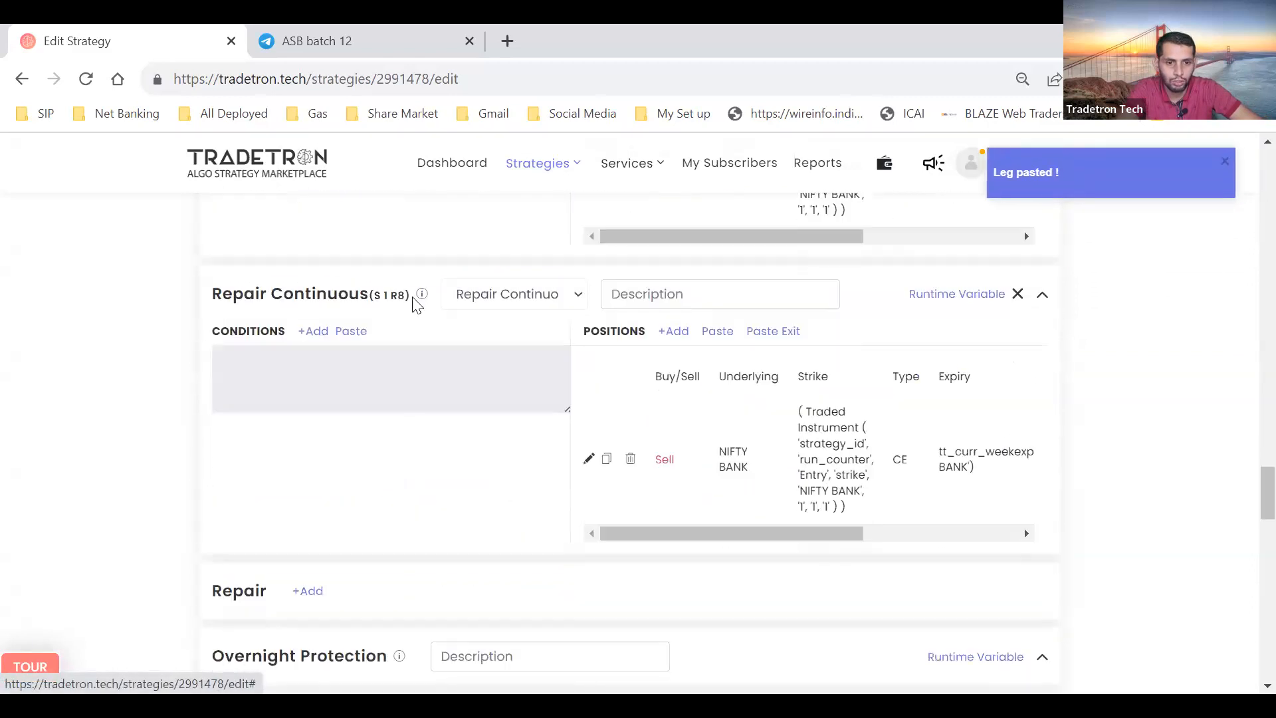
click(351, 336)
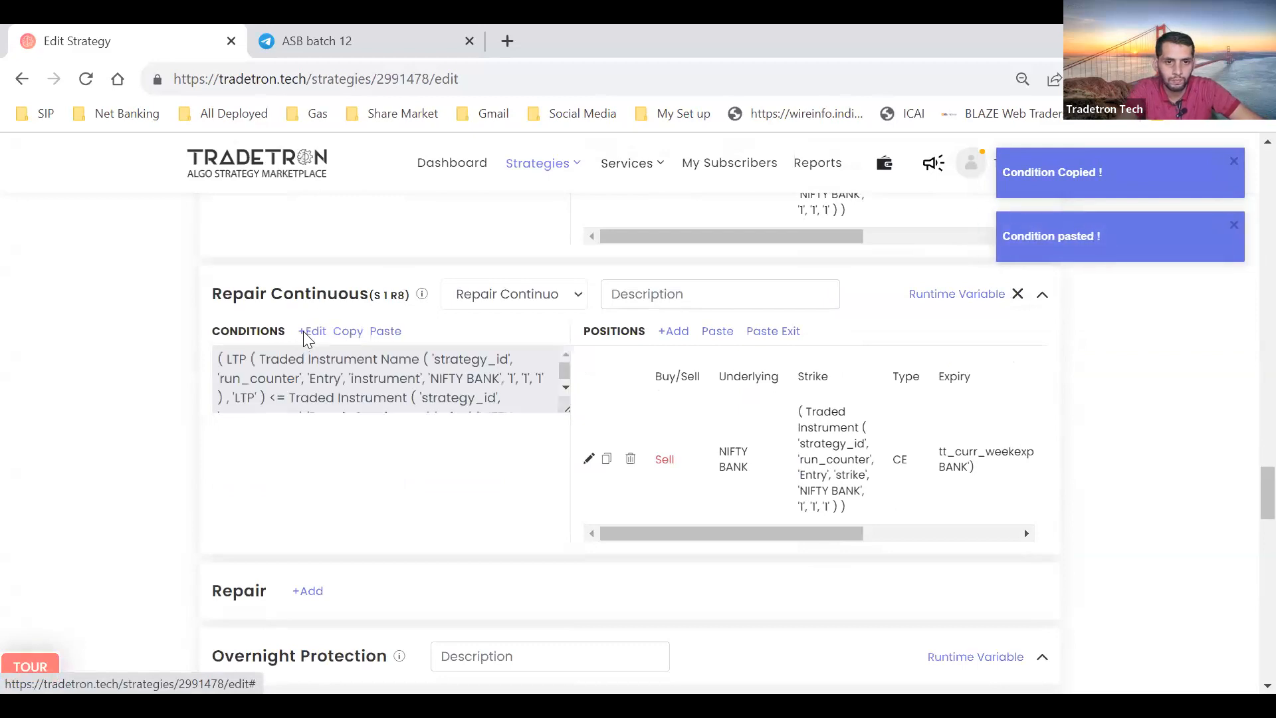
In the Repair Continuous S1 R8 condition, set the Traded Instrument's condition number to 7
click(305, 332)
scroll(547, 402, down, 1)
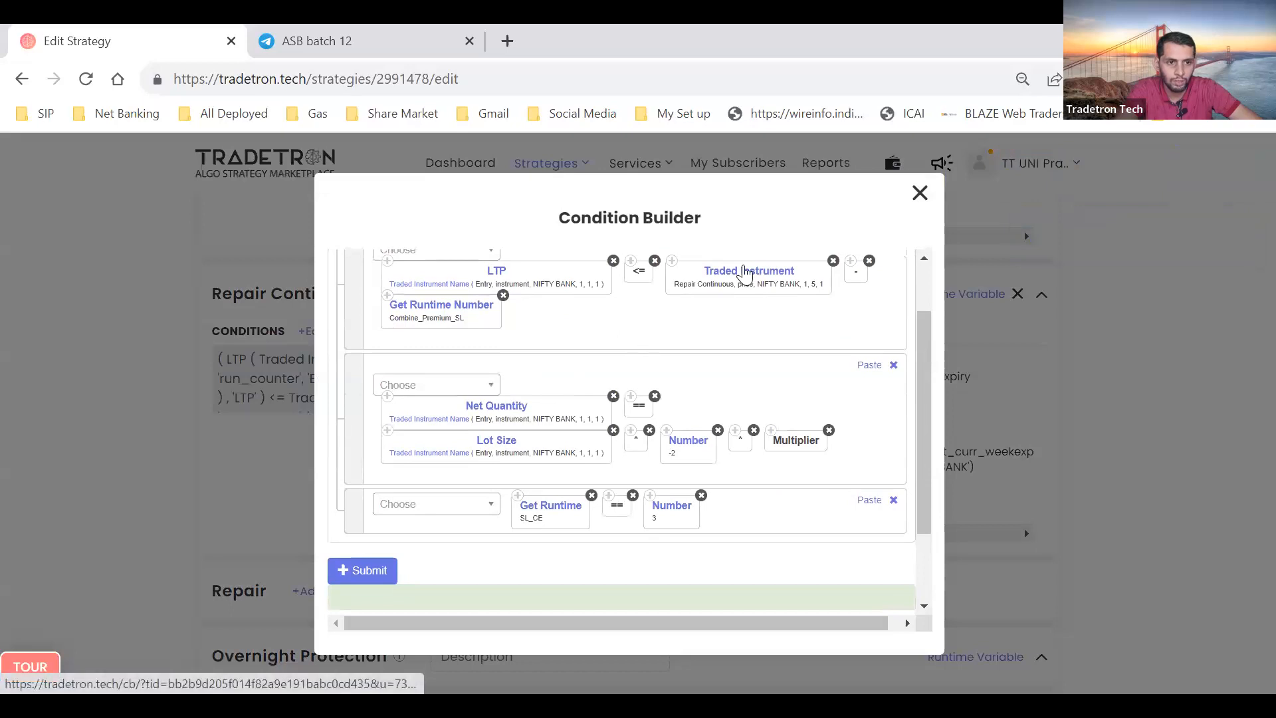
click(744, 272)
click(531, 556)
key(BackSpace)
text(1)
scroll(527, 565, down, 2)
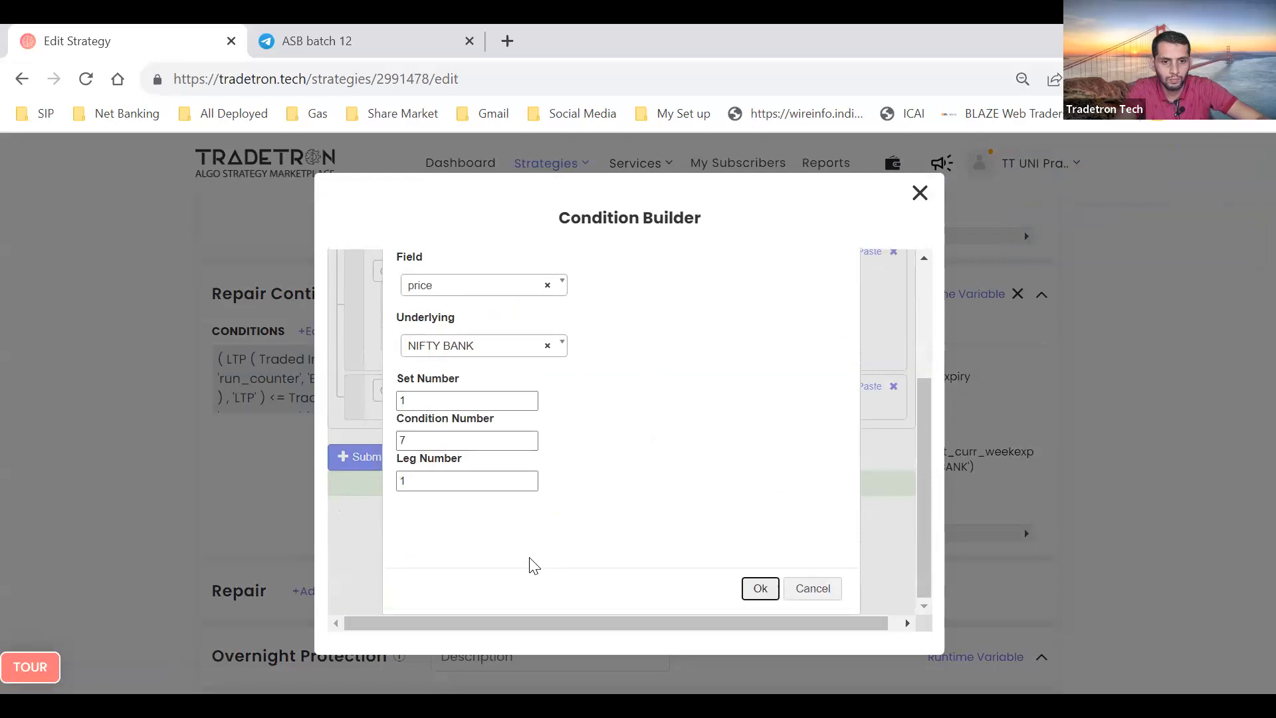
key(Return)
Set the number multiplying the Lot Size in the S1 R8 net quantity check to -1
scroll(759, 409, up, 3)
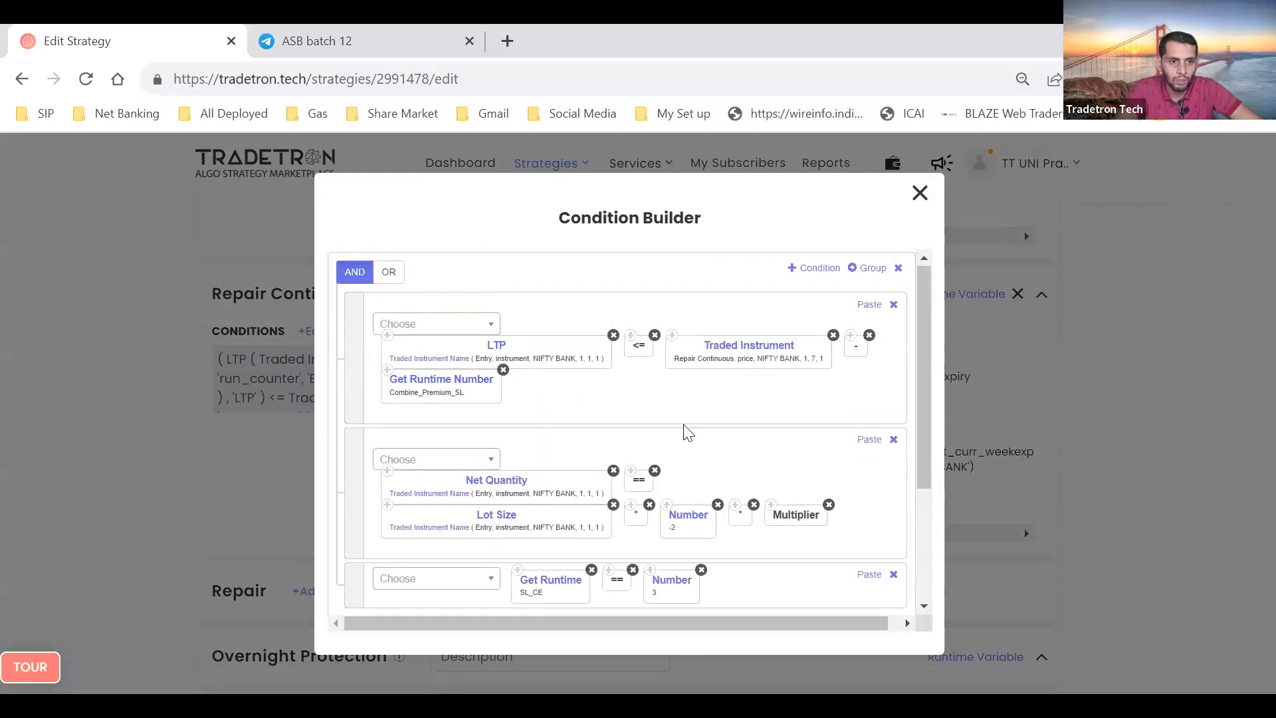
scroll(657, 413, down, 2)
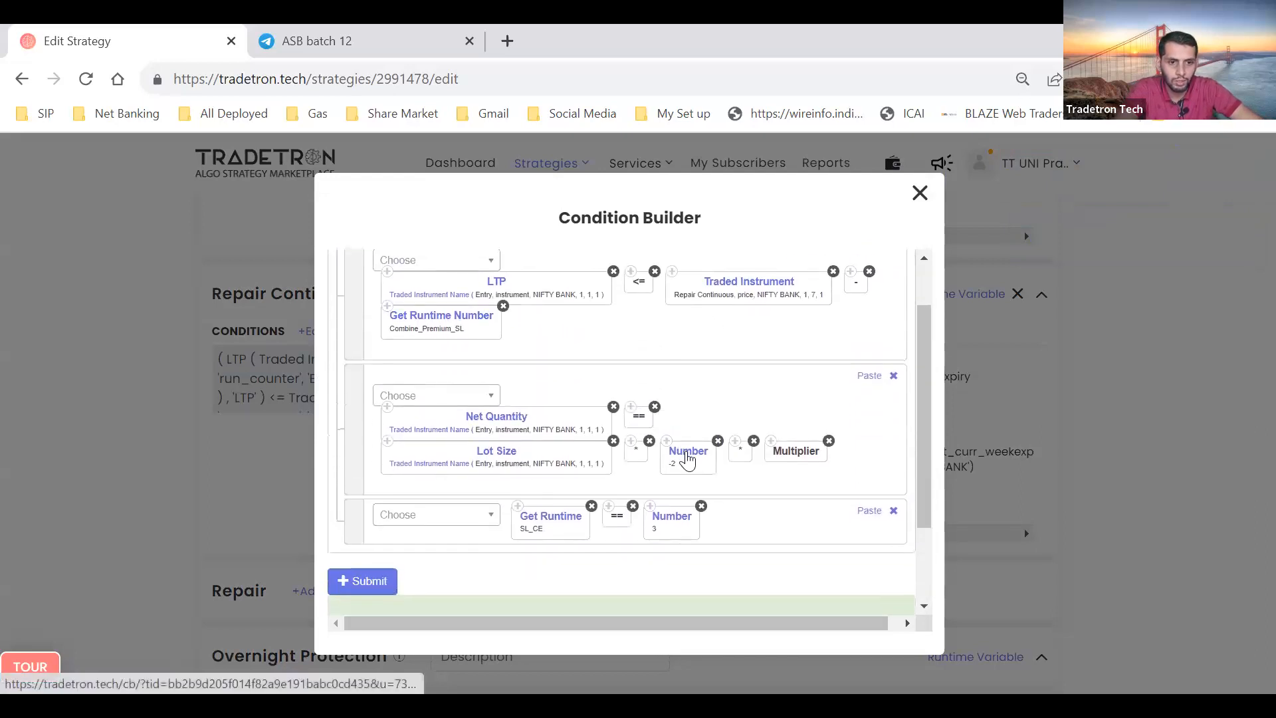
click(688, 456)
key(BackSpace)
text(1)
key(Return)
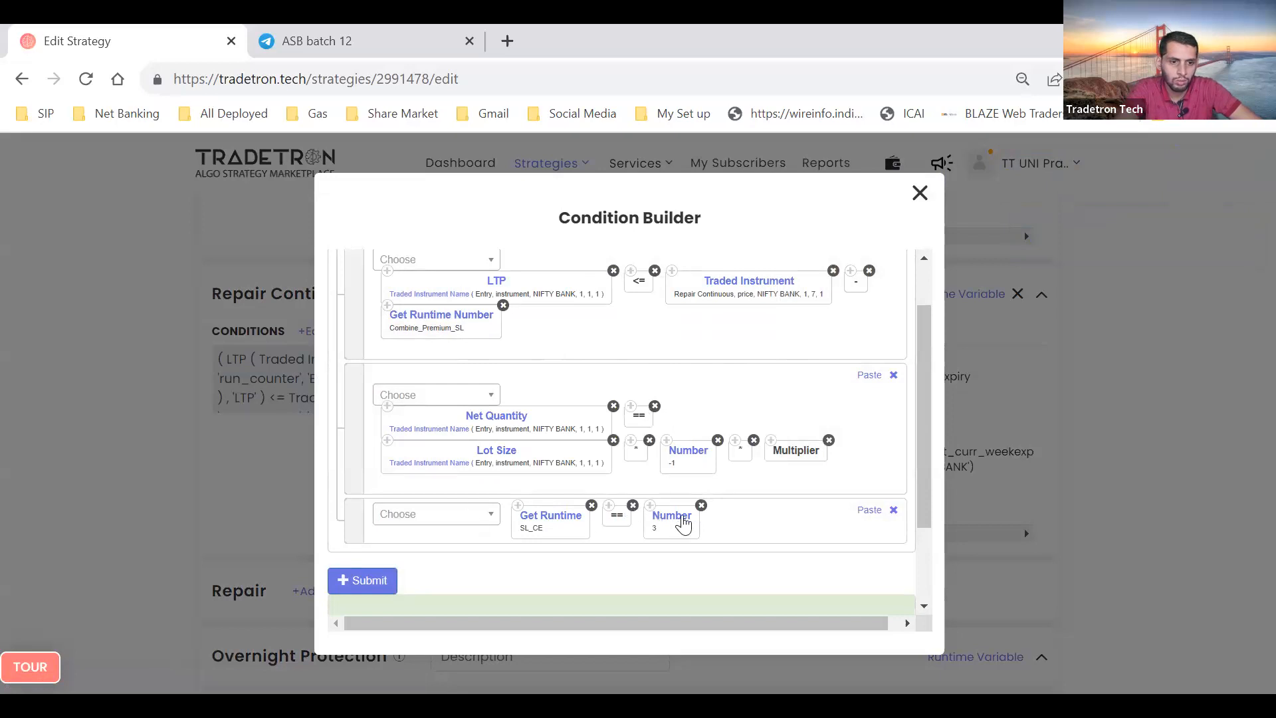
Set the number compared with the SL_CE runtime value to 4 and submit the S1 R8 condition
click(685, 523)
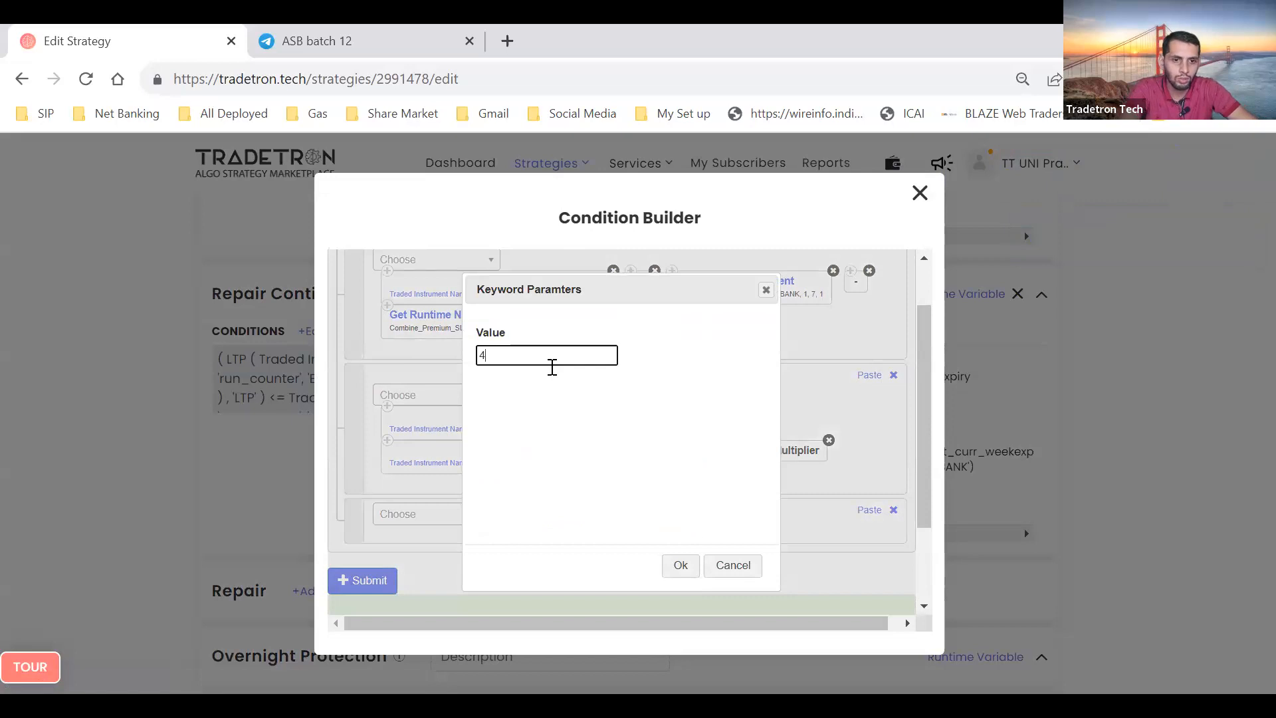
key(Return)
click(345, 580)
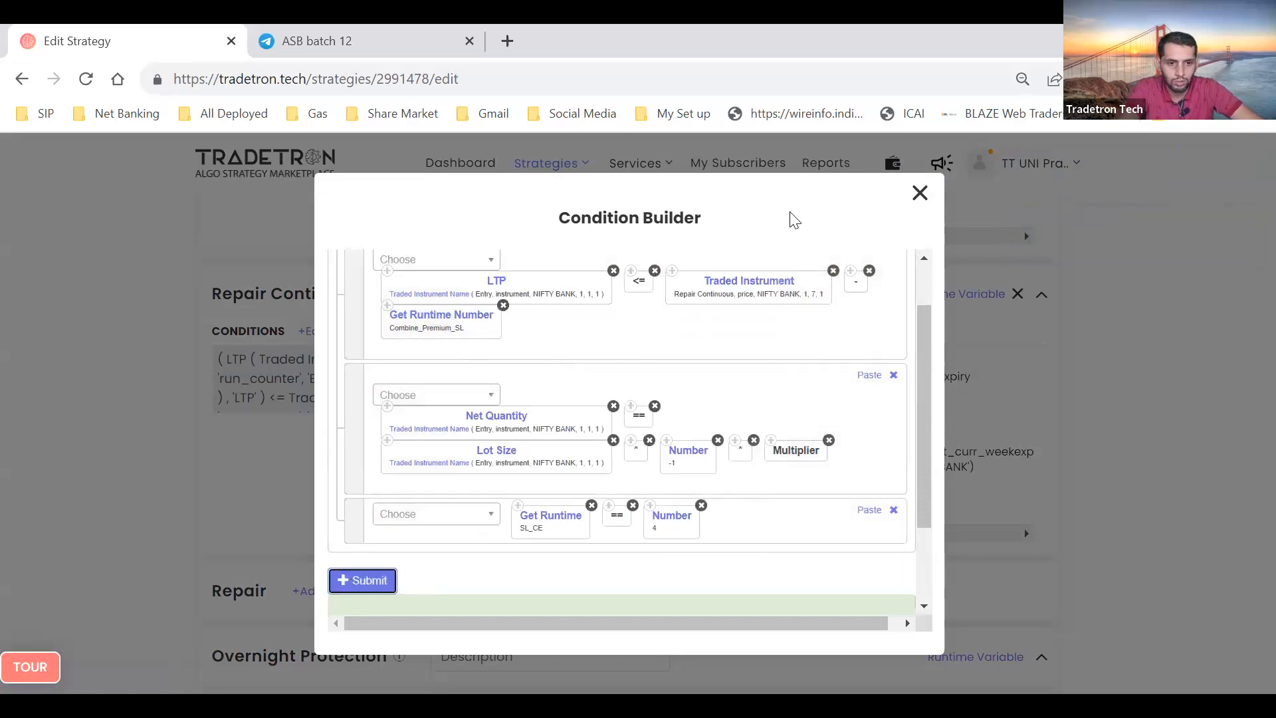
Reopen the submitted Repair Continuous S1 R8 condition, review its three parts and close it
click(919, 194)
scroll(904, 379, up, 1)
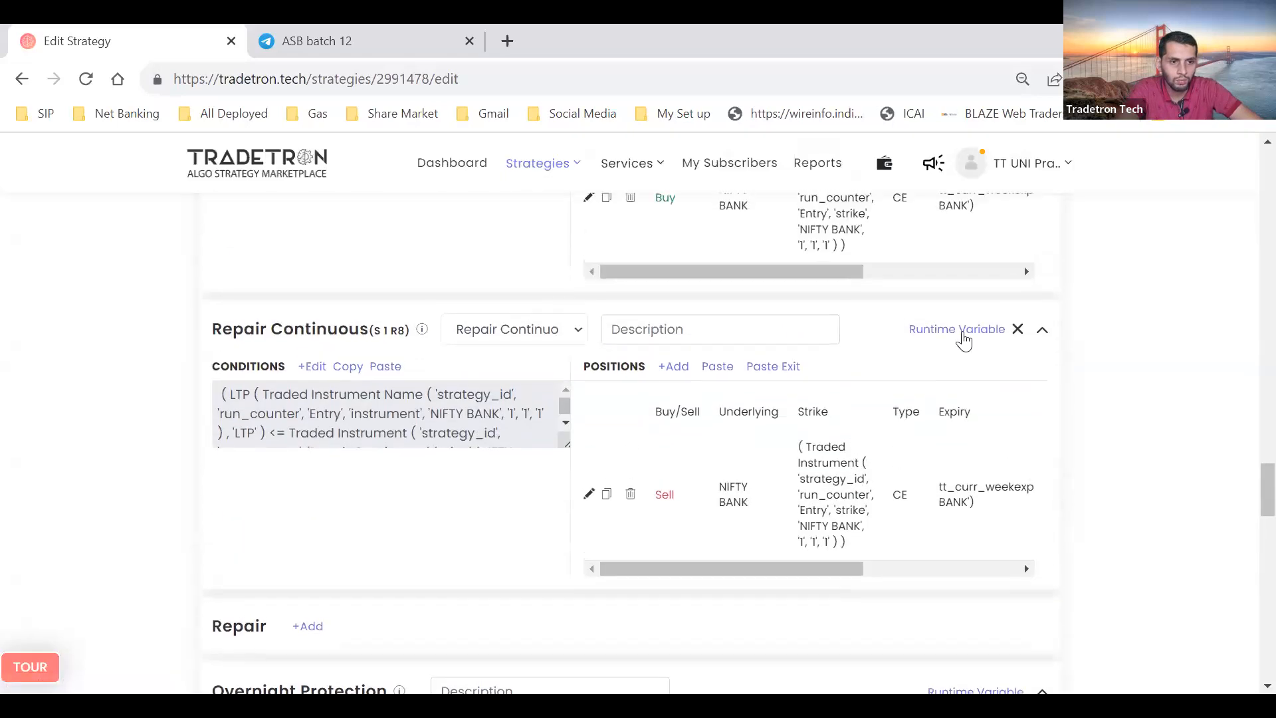
click(309, 369)
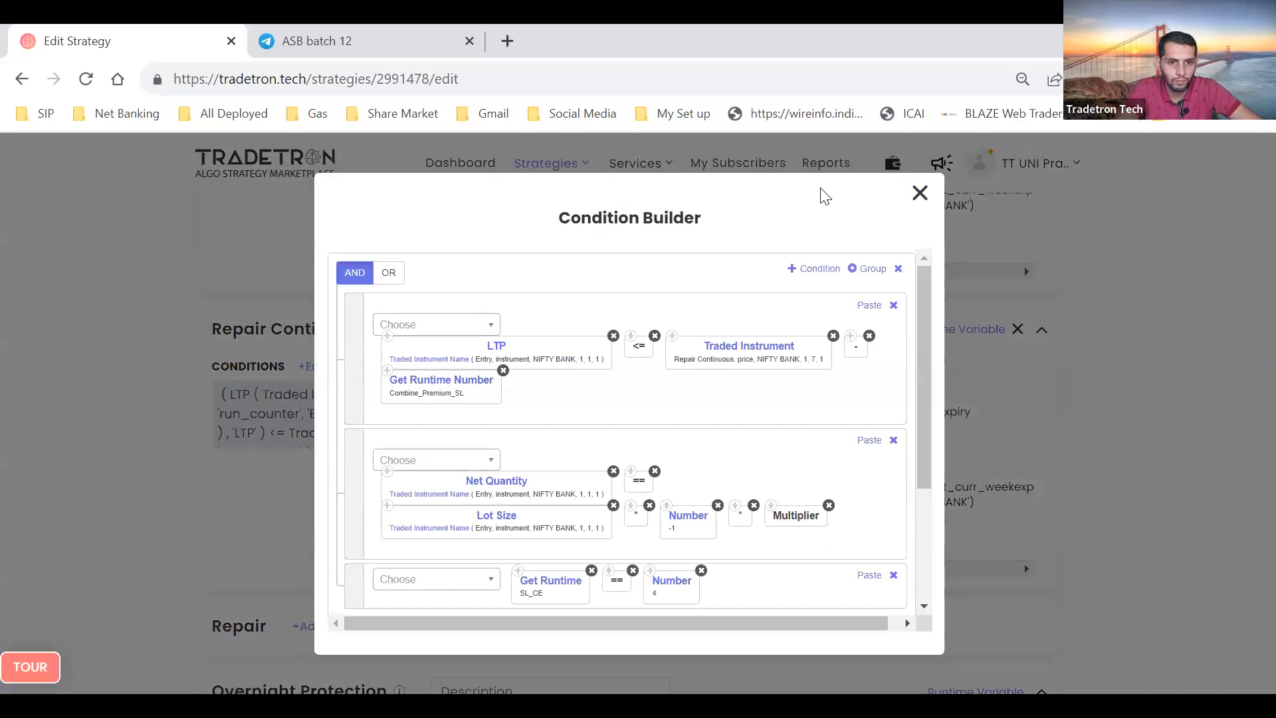
click(921, 194)
Start a runtime variable named SL_CE for Repair Continuous S1 R7
scroll(886, 338, up, 4)
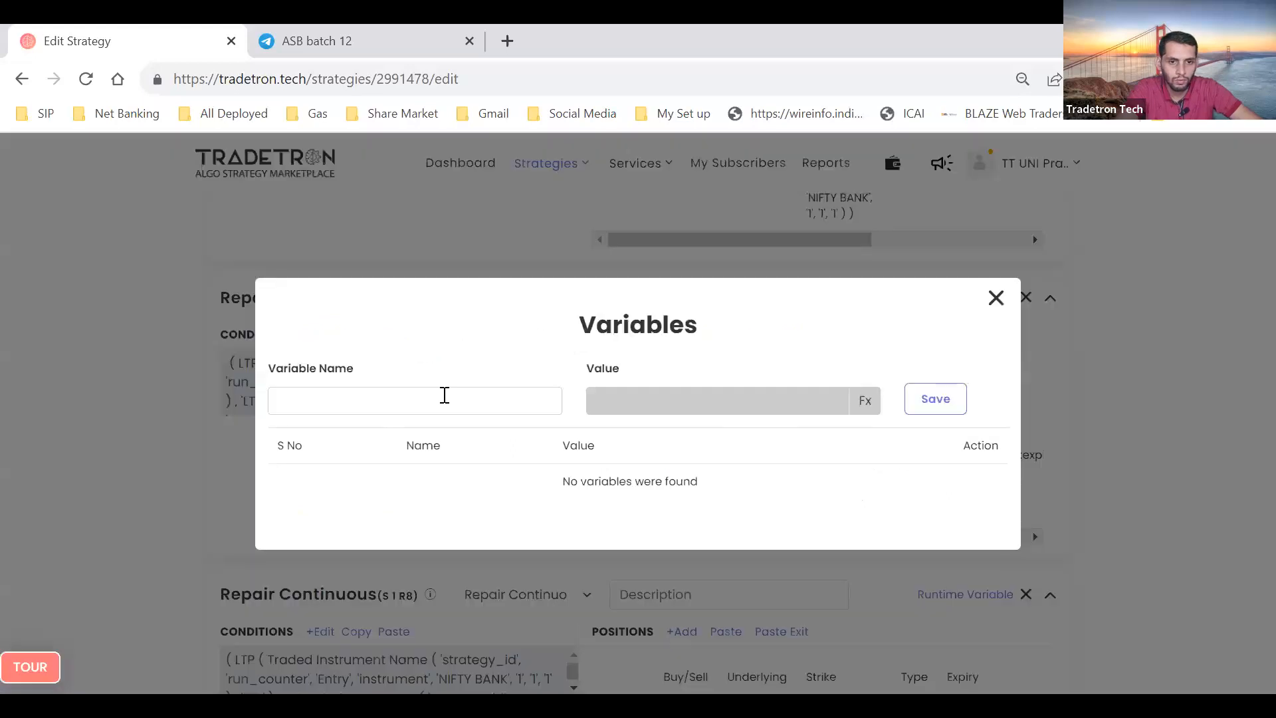
click(444, 395)
text(SL_CE)
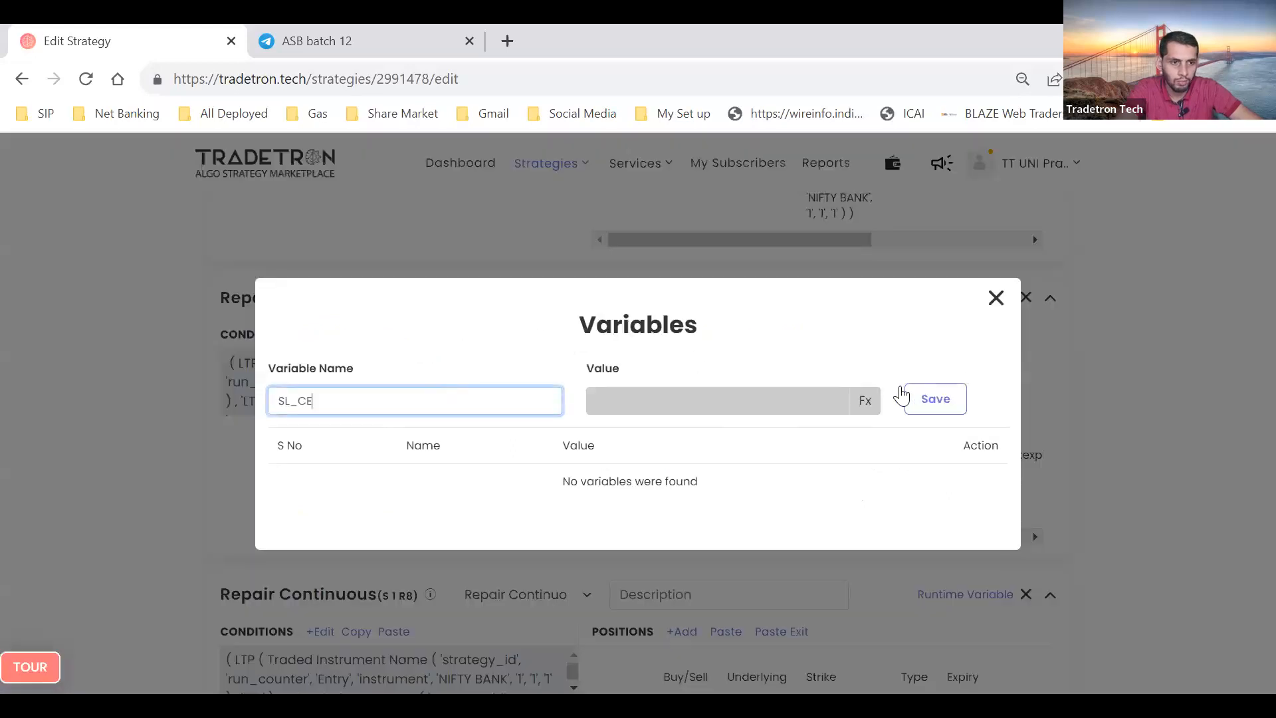
Give the S1 R7 variable SL_CE the formula value Number 4 and save it
click(861, 402)
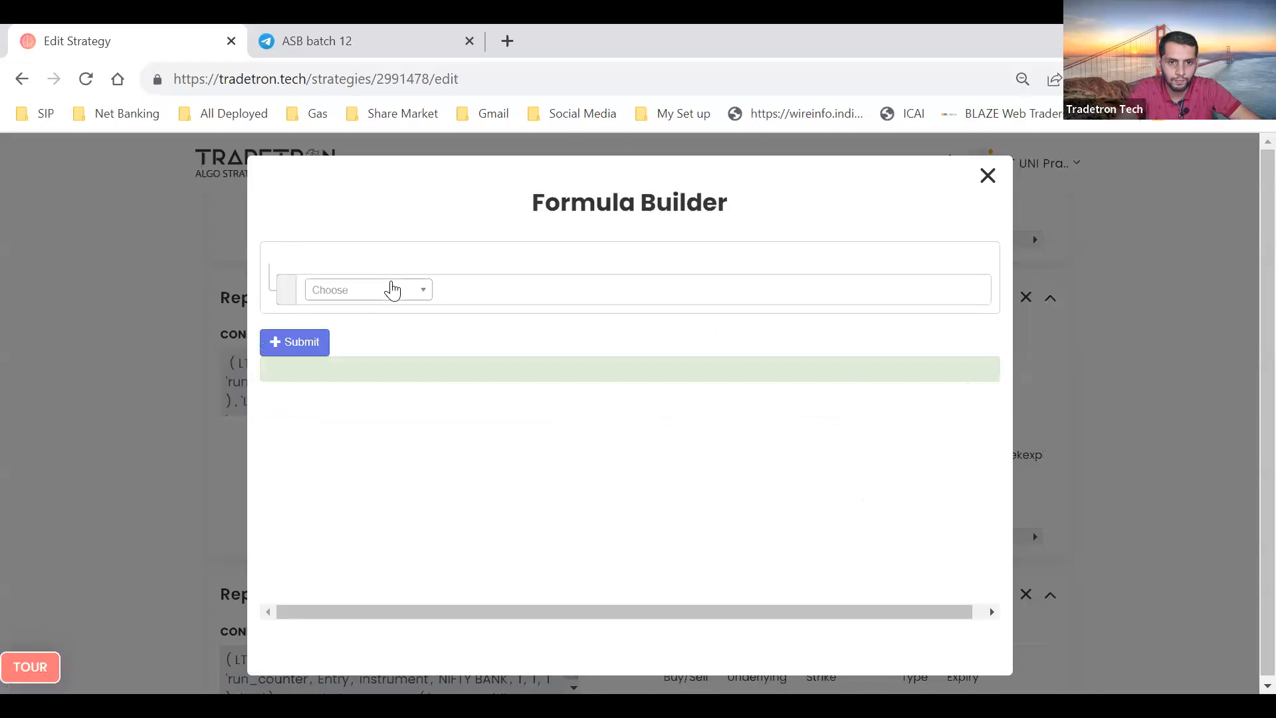
click(392, 291)
text(NUMBER)
key(Down)
key(Down)
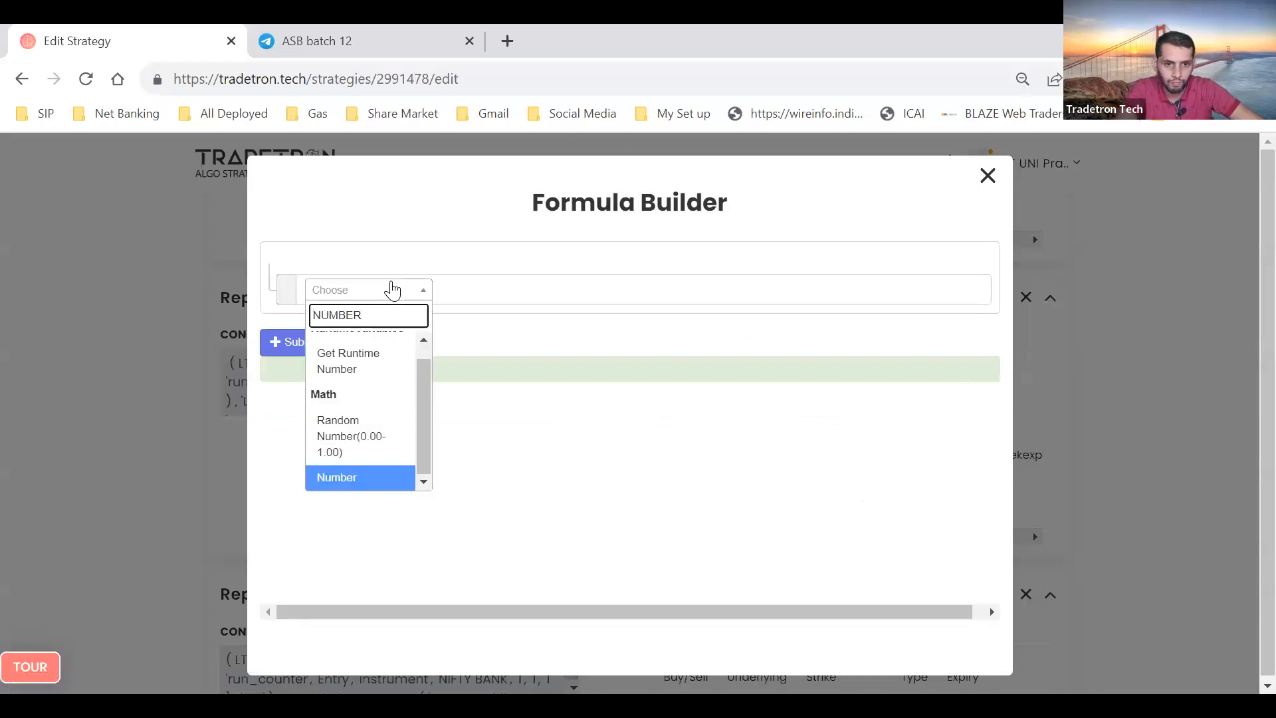
key(Return)
key(BackSpace)
text(4)
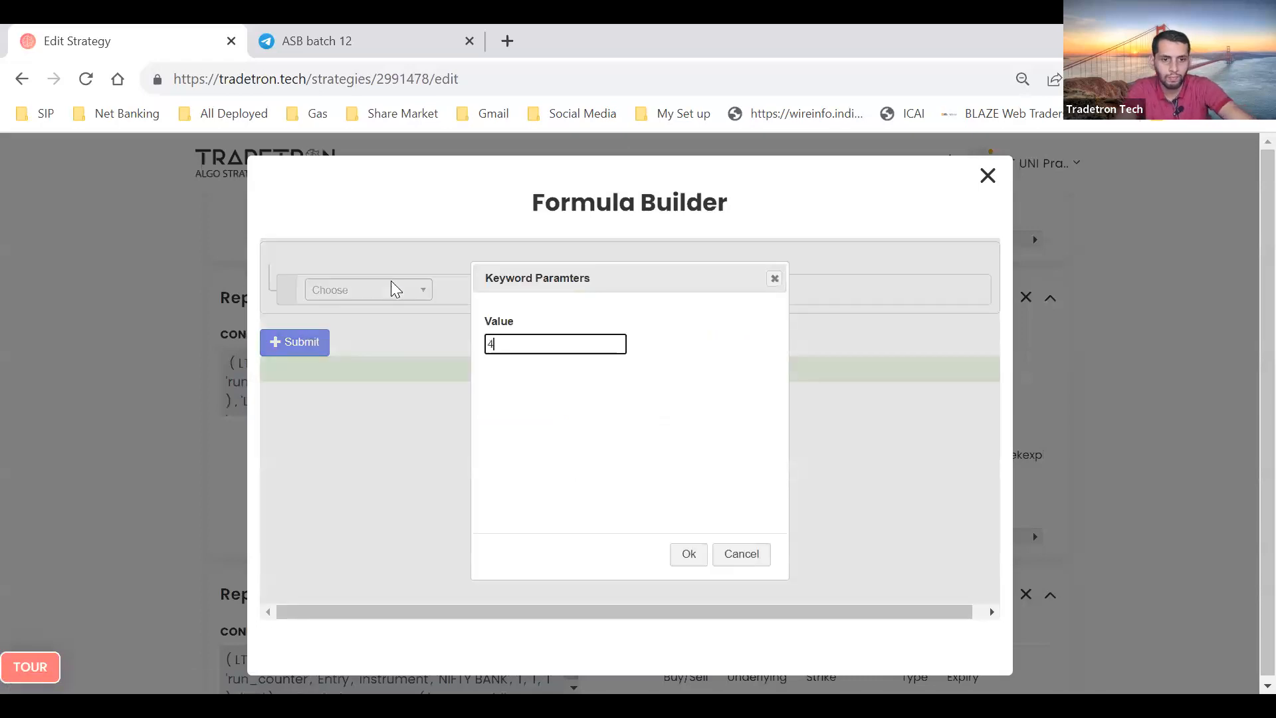
key(Return)
click(300, 353)
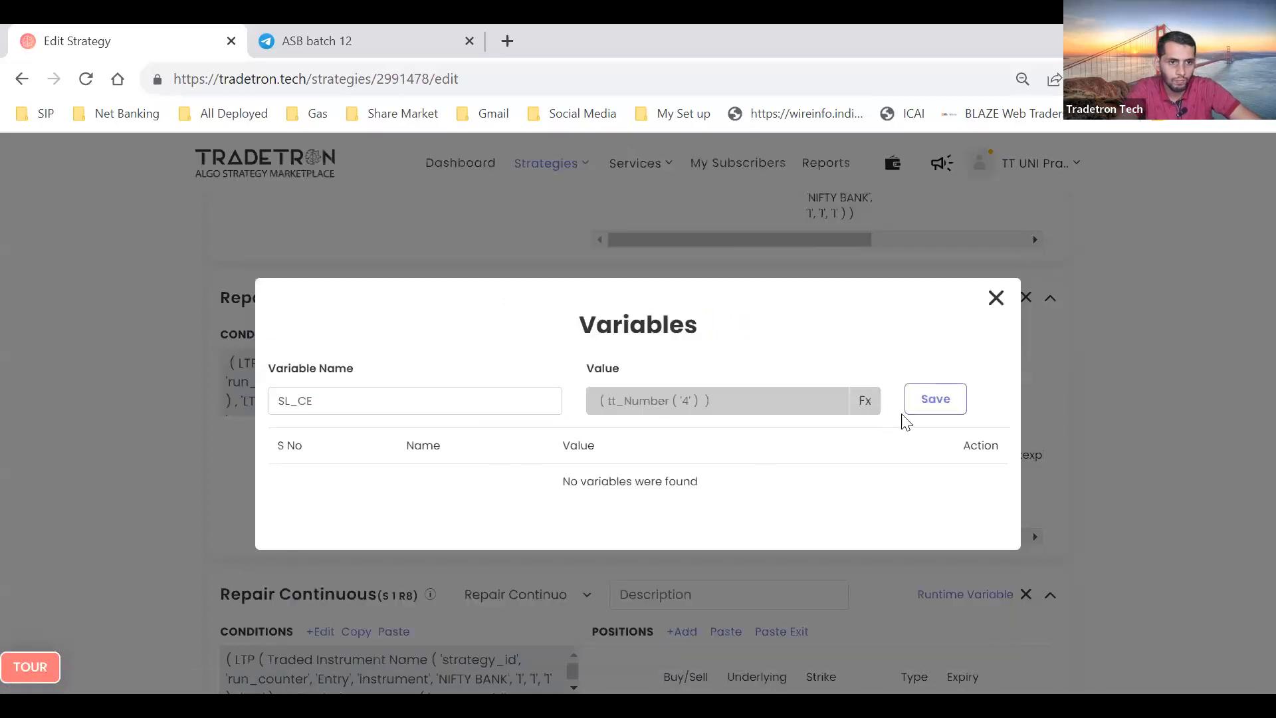
click(924, 411)
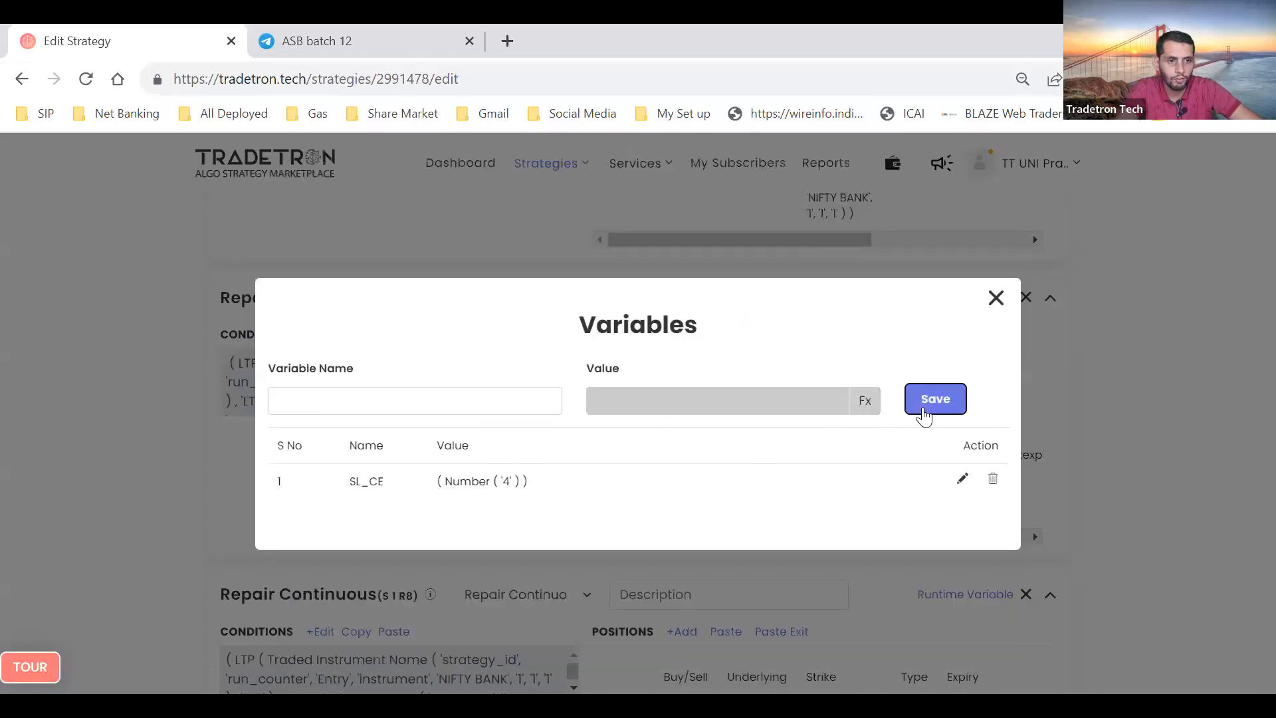
click(996, 297)
Start a runtime variable named SL_CE for Repair Continuous S1 R8
scroll(841, 500, down, 4)
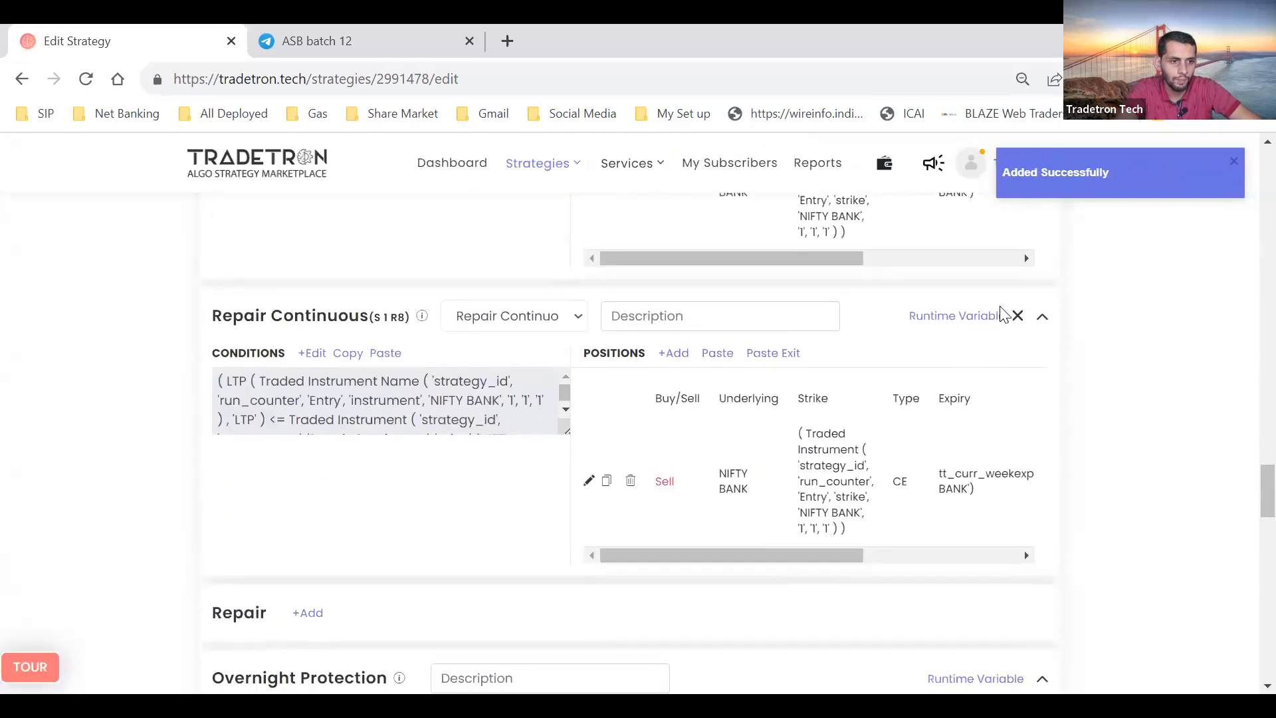
click(987, 316)
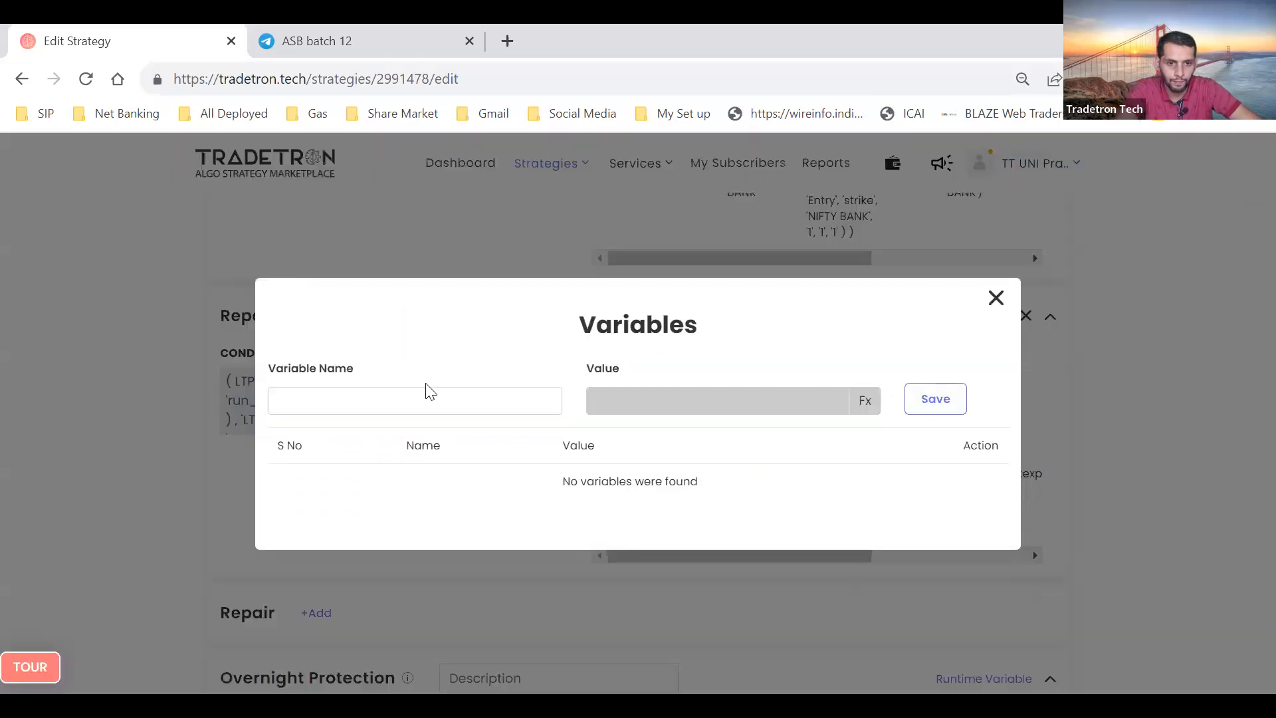
click(432, 399)
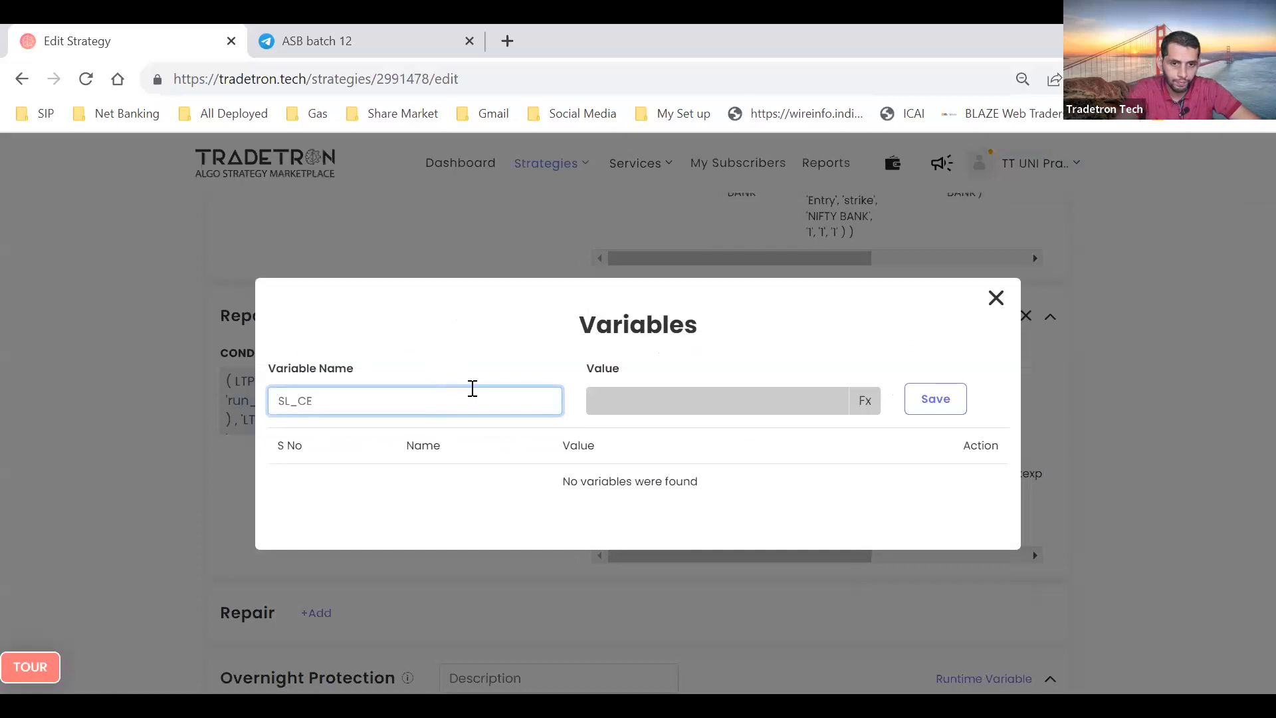
Give the S1 R8 variable SL_CE the formula value Number 3 and save it
click(862, 407)
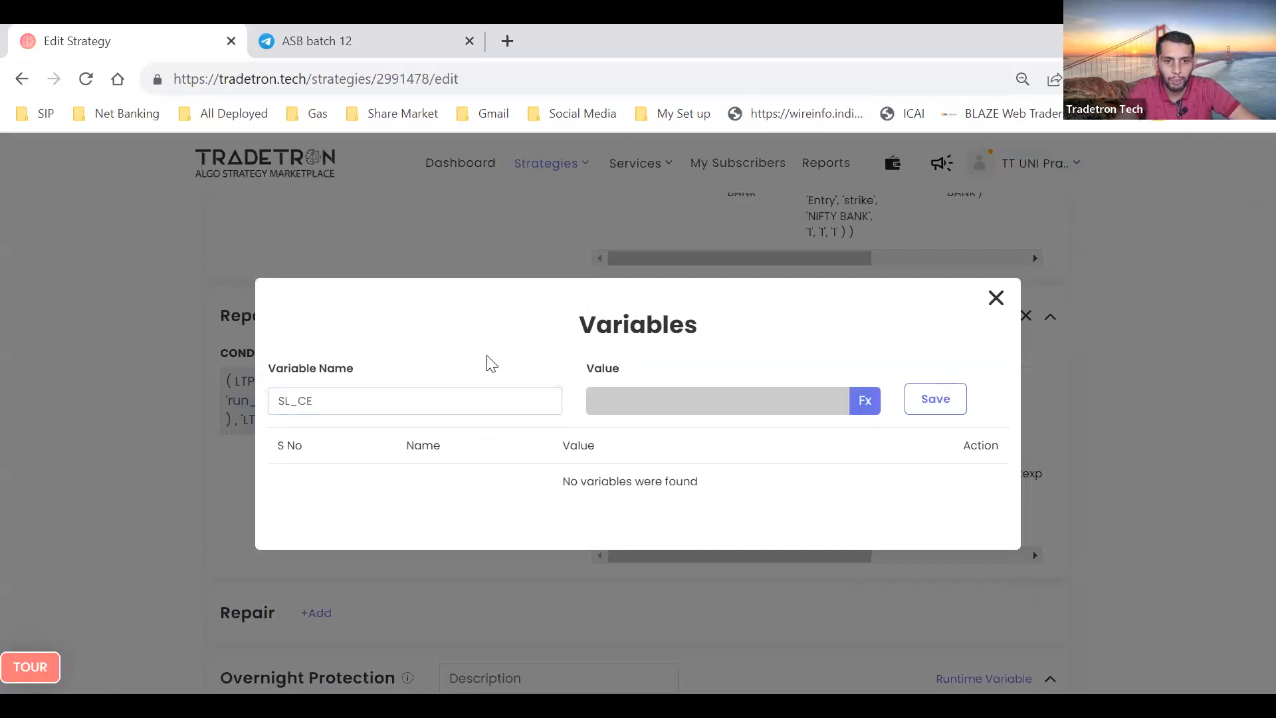
click(346, 293)
text(NUMBER)
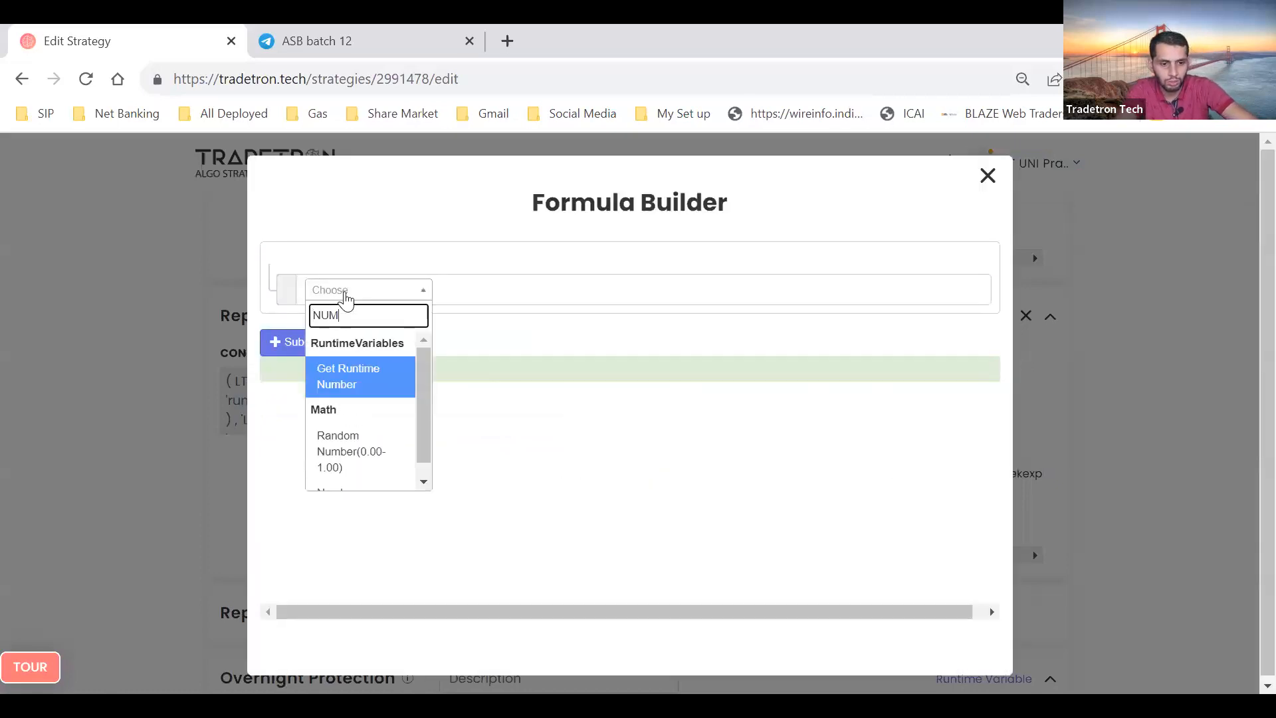
key(Return)
key(BackSpace)
text(3)
key(Tab)
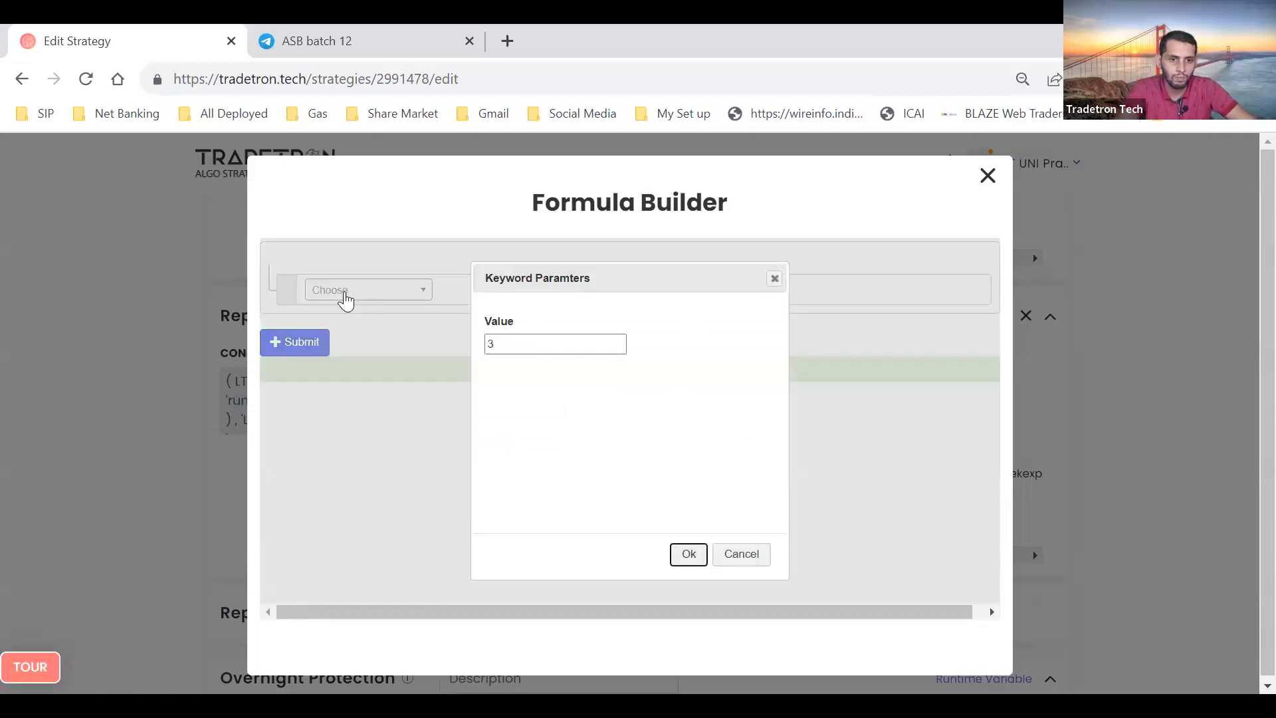
key(Return)
click(308, 359)
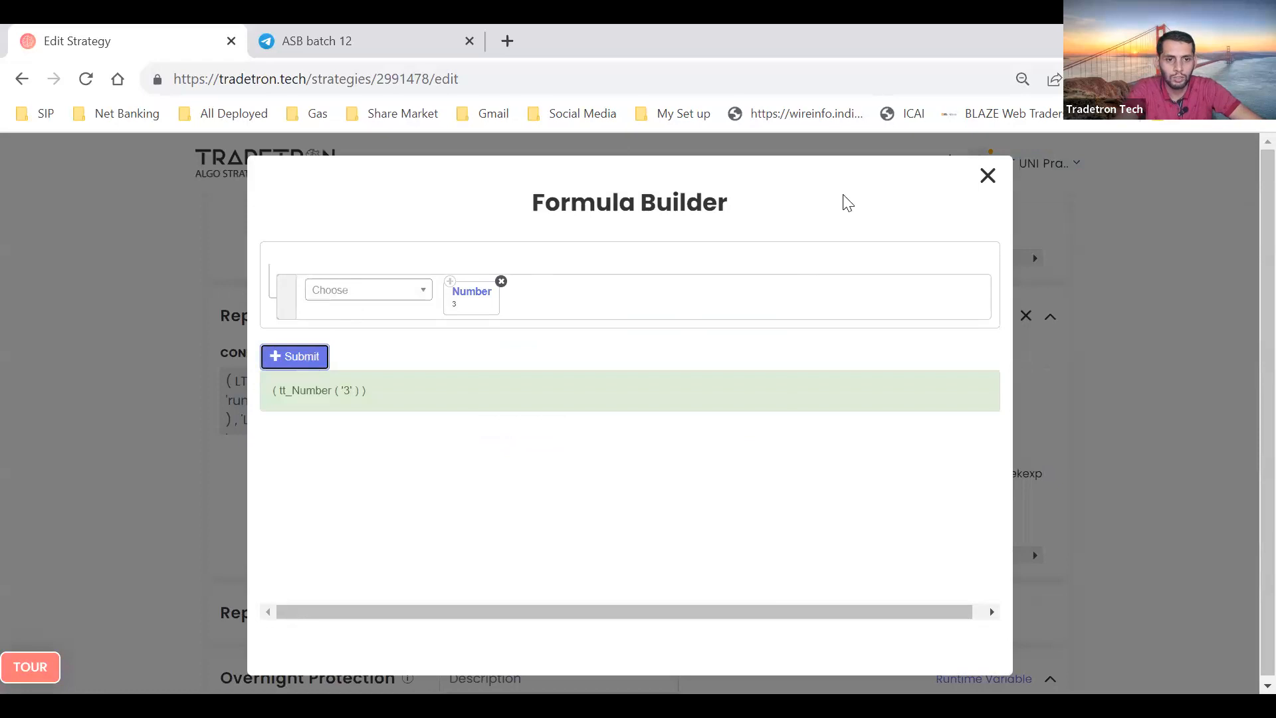
click(989, 179)
click(924, 404)
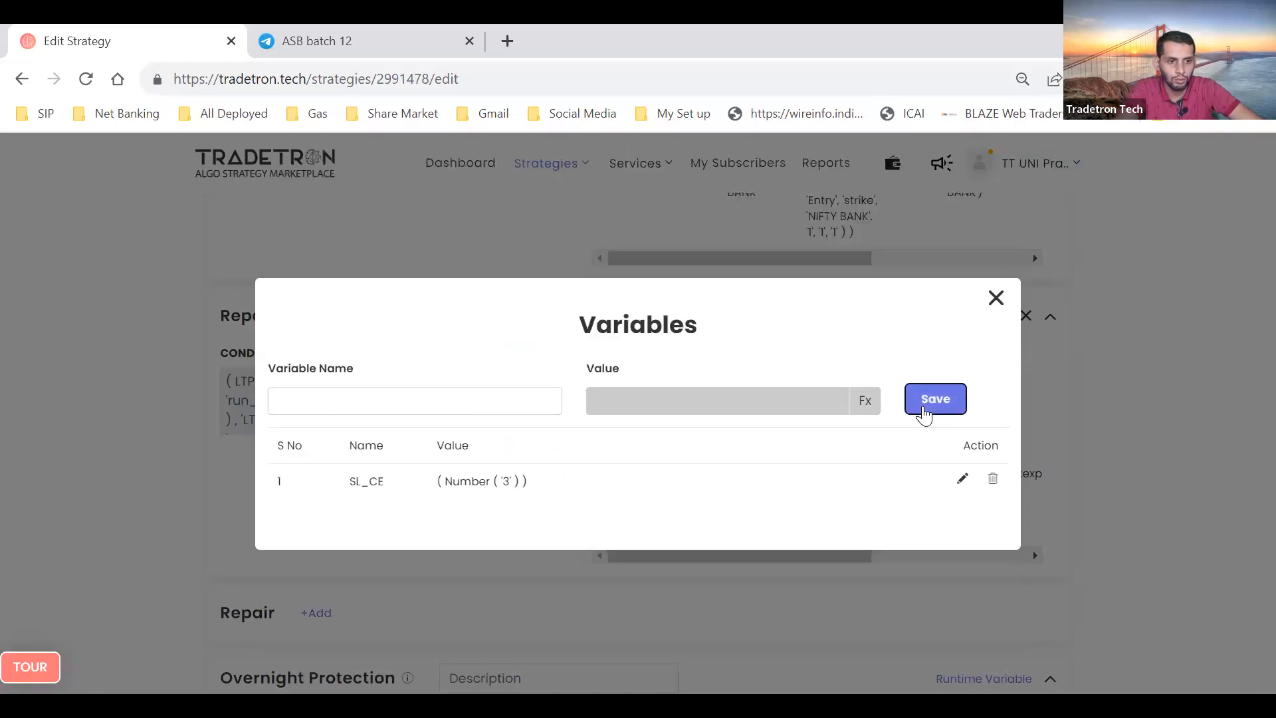
click(995, 299)
Copy the condition of Repair Continuous S1 R7
scroll(465, 517, down, 3)
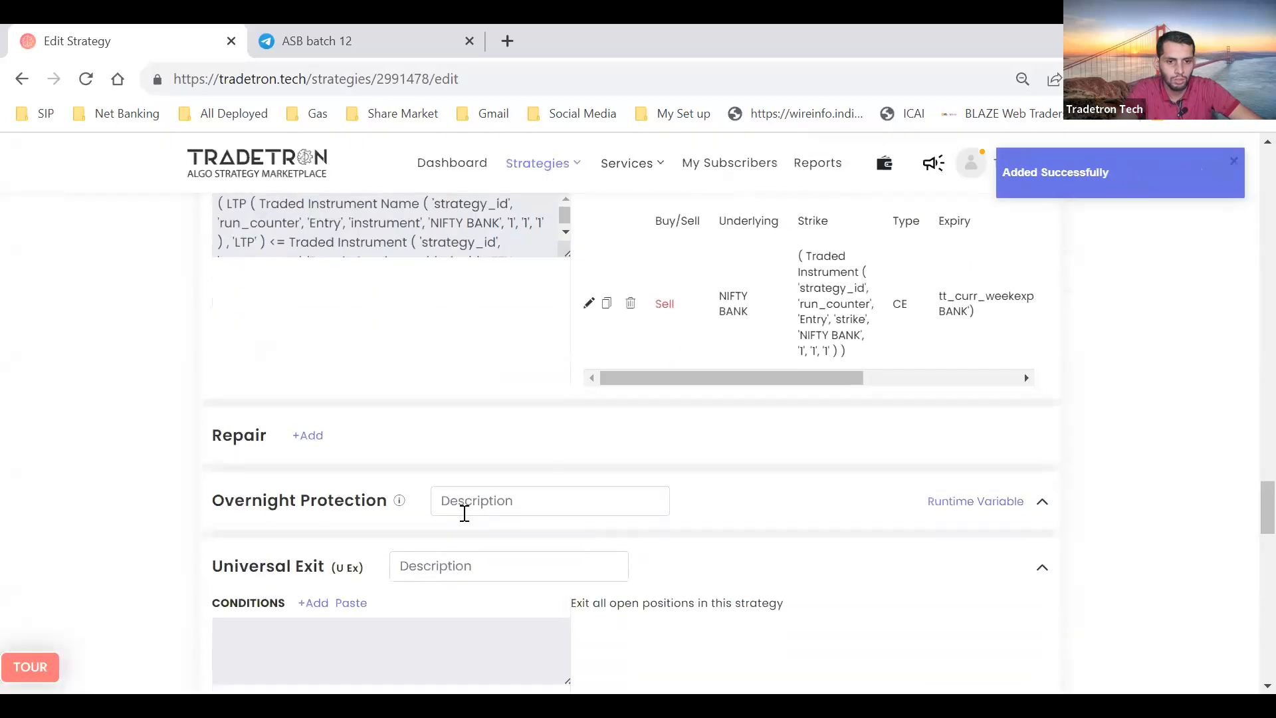
scroll(465, 514, up, 8)
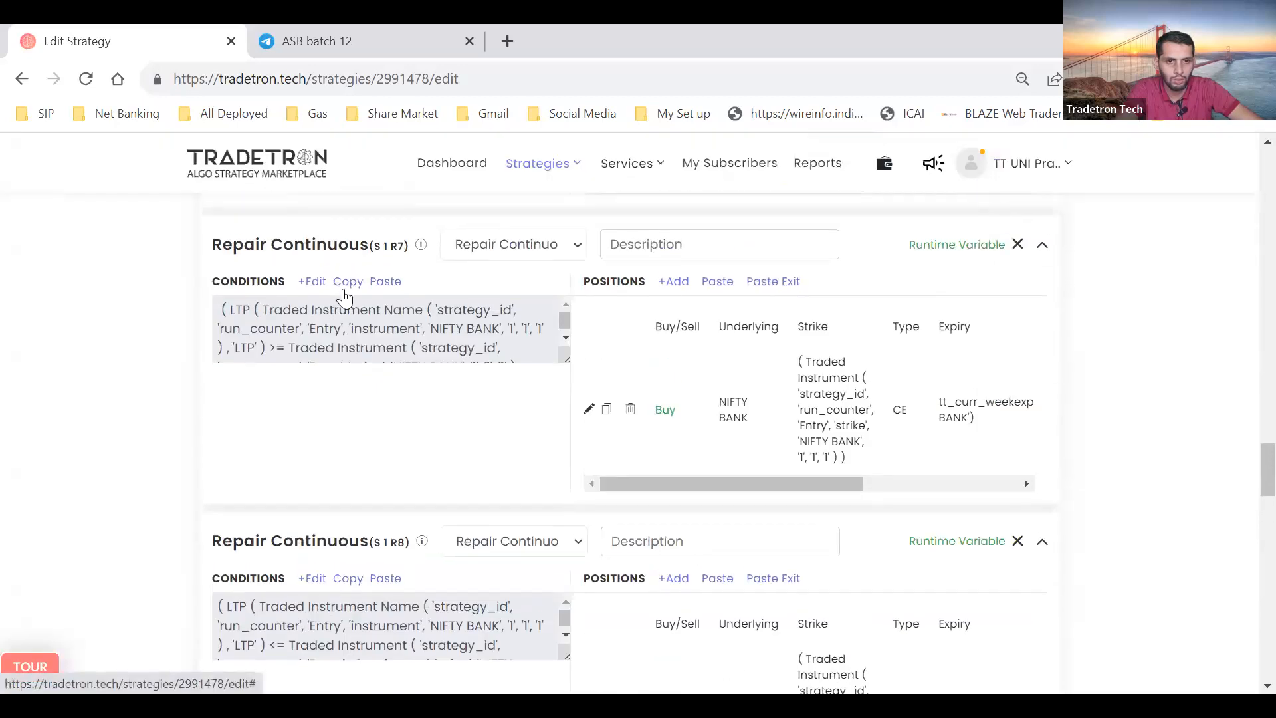
click(345, 292)
Add repairs S1 R9 and S1 R10 as Repair Continuous and paste the copied condition into S1 R9
scroll(373, 379, down, 9)
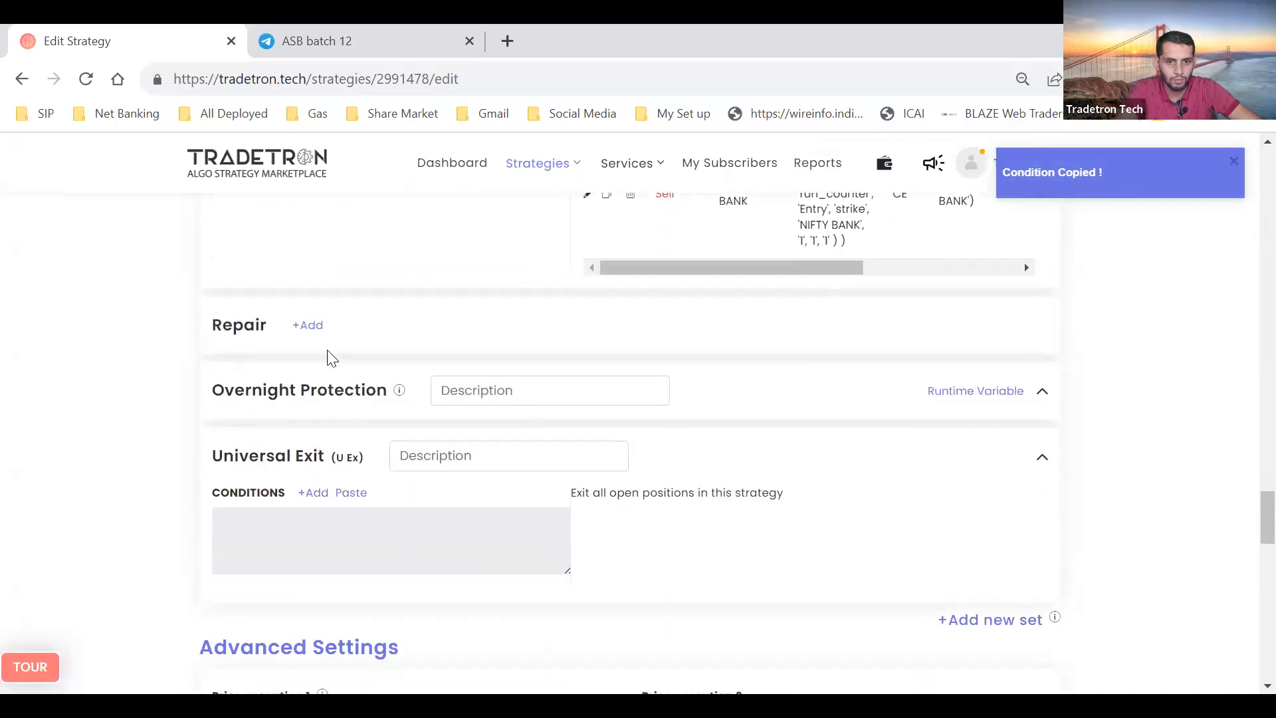
drag(324, 530, 313, 506)
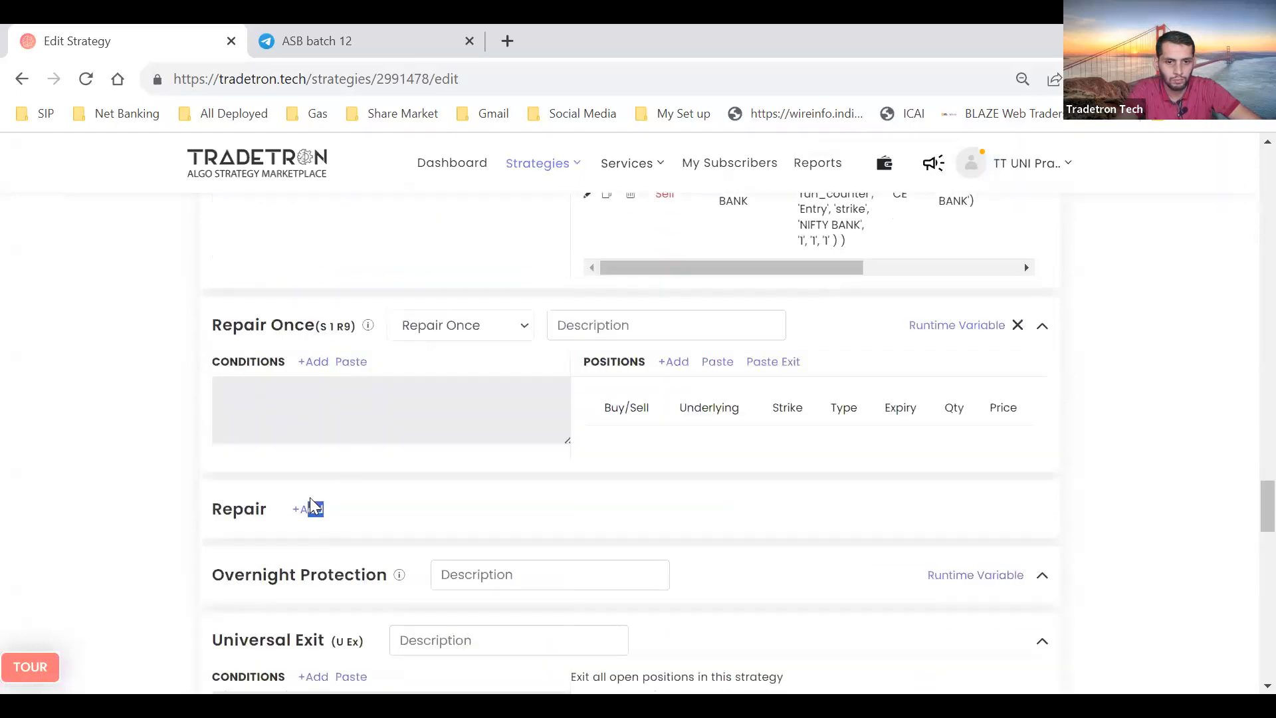
click(462, 310)
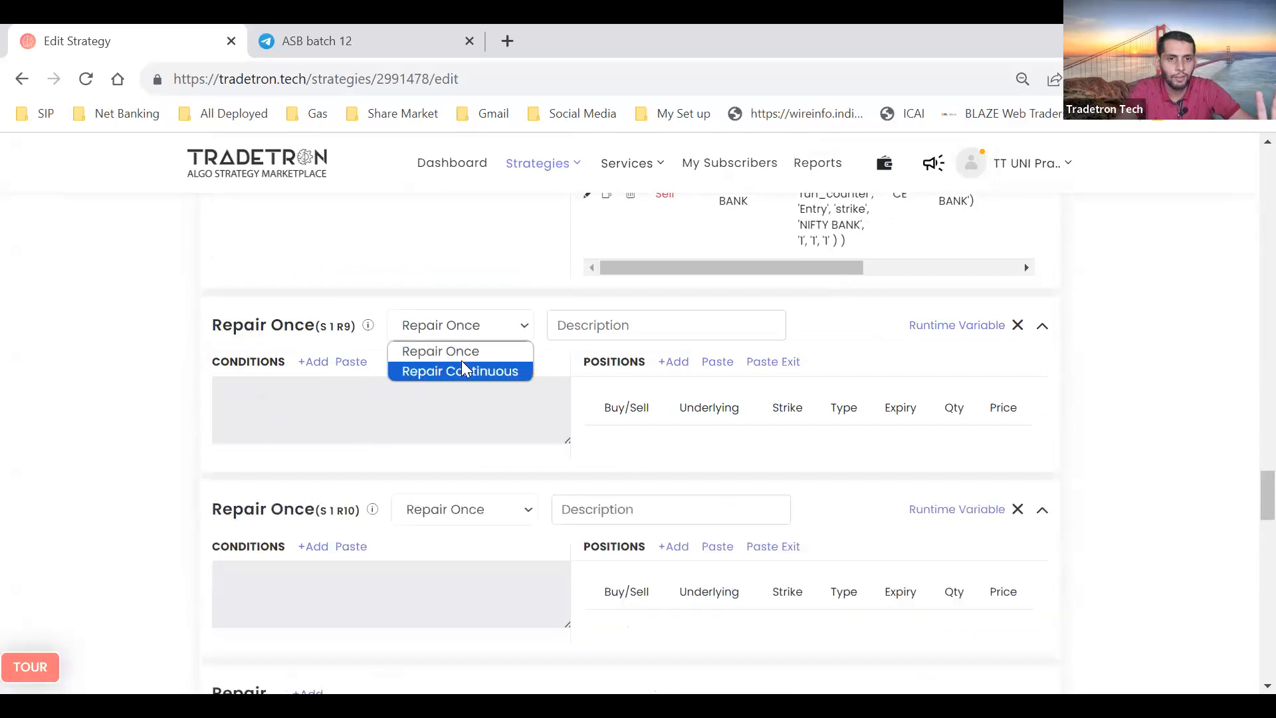
click(462, 361)
scroll(461, 360, down, 2)
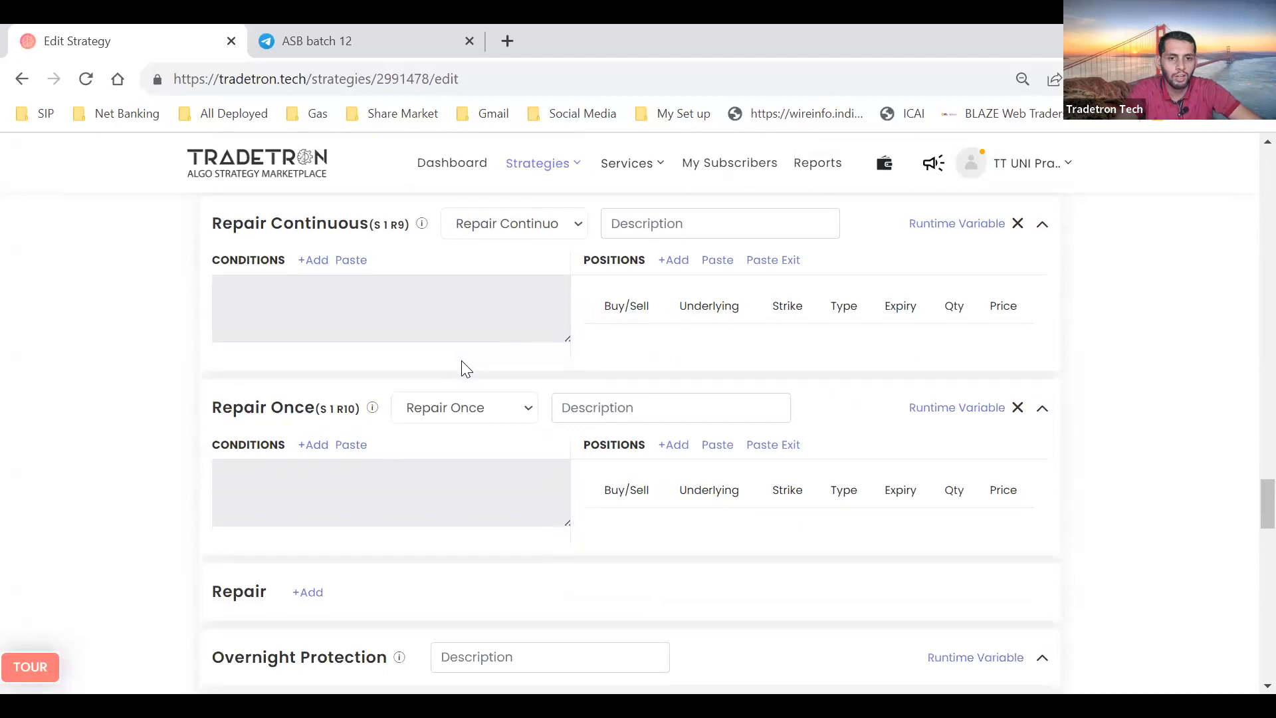
click(426, 410)
click(478, 413)
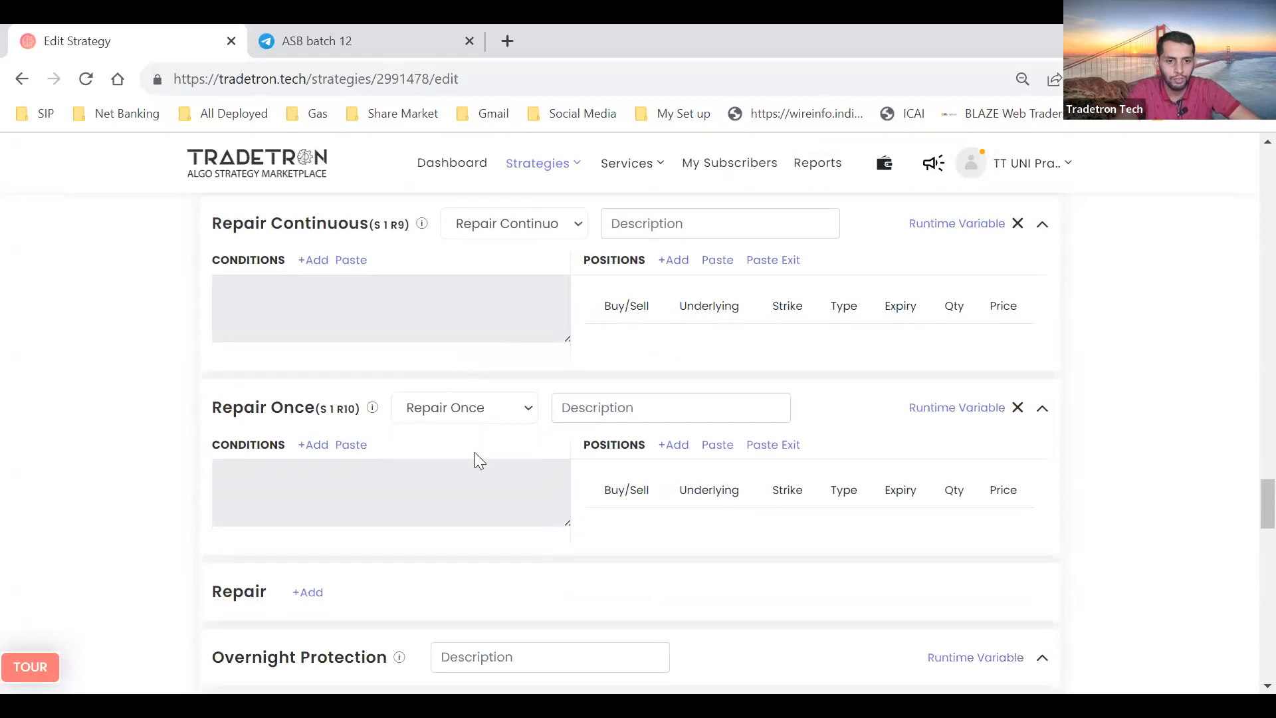
click(479, 408)
key(Return)
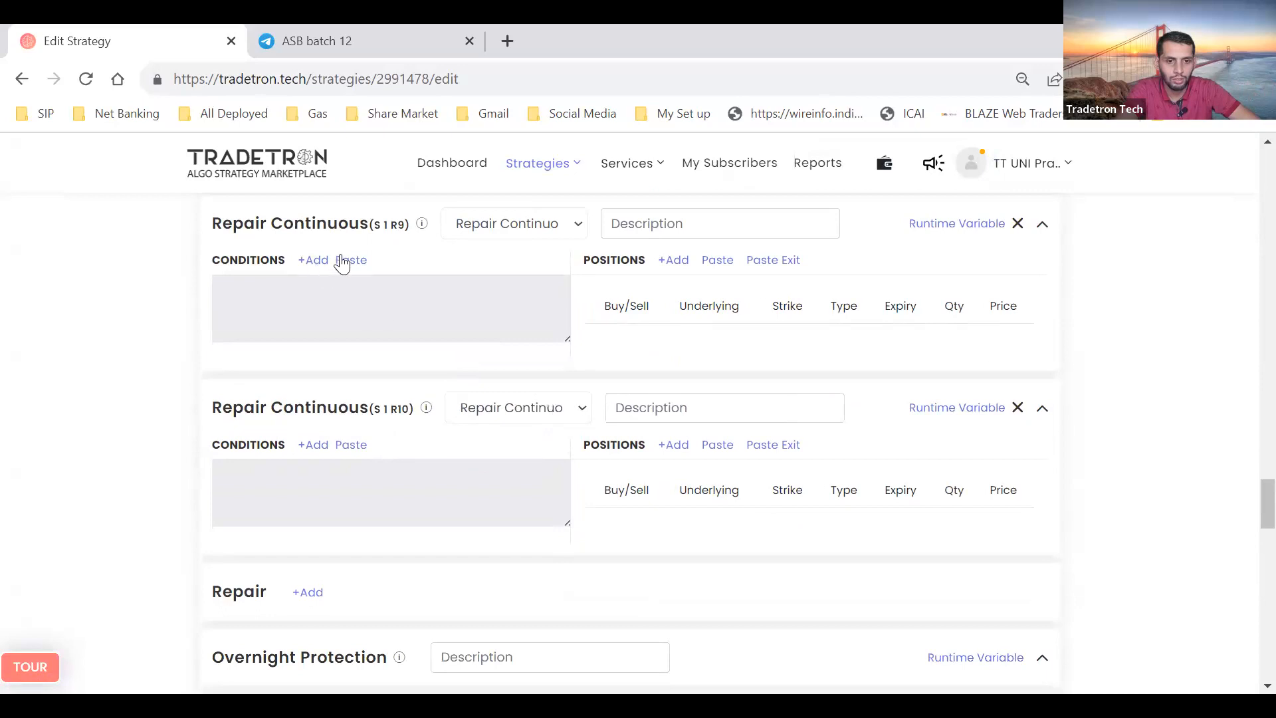
click(351, 260)
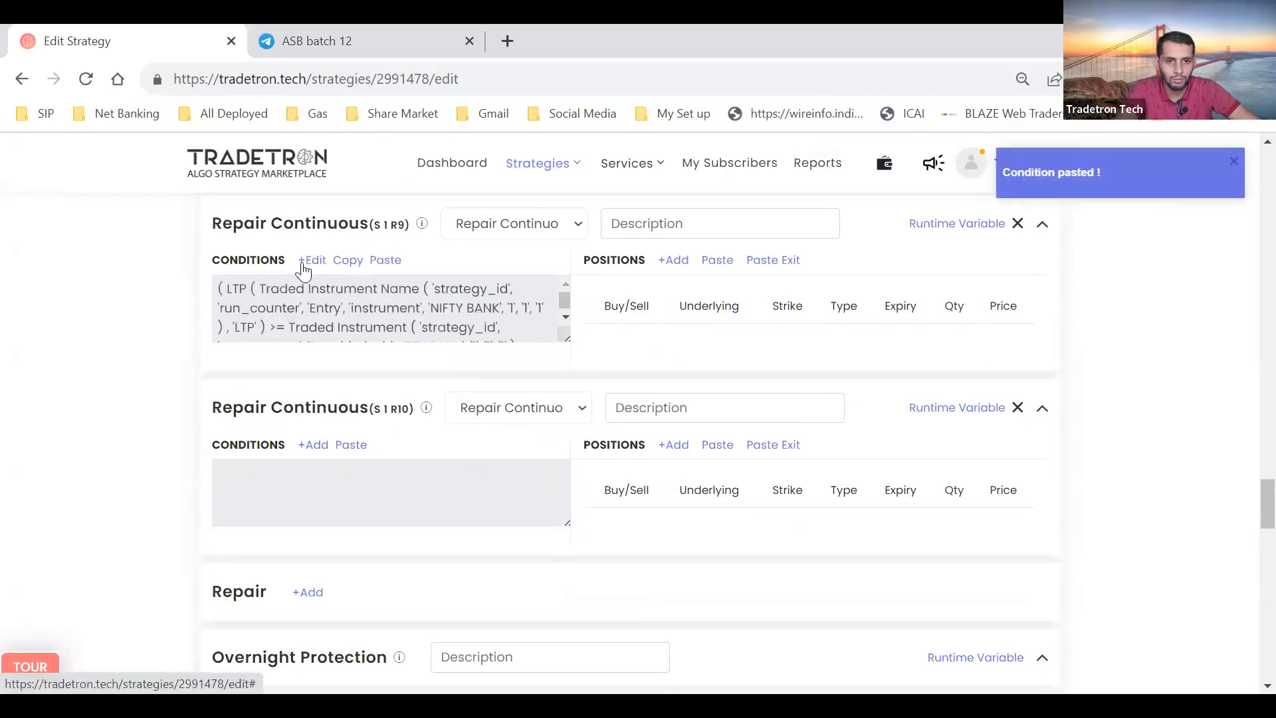
click(307, 263)
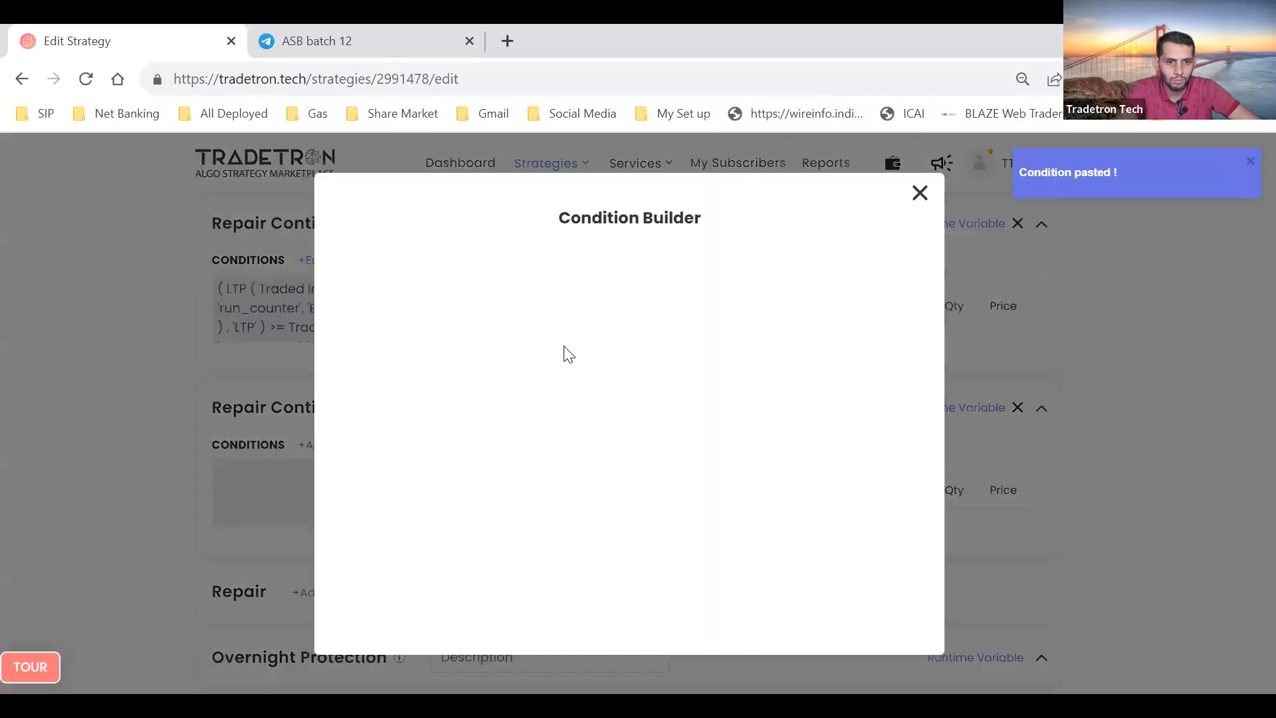
click(578, 385)
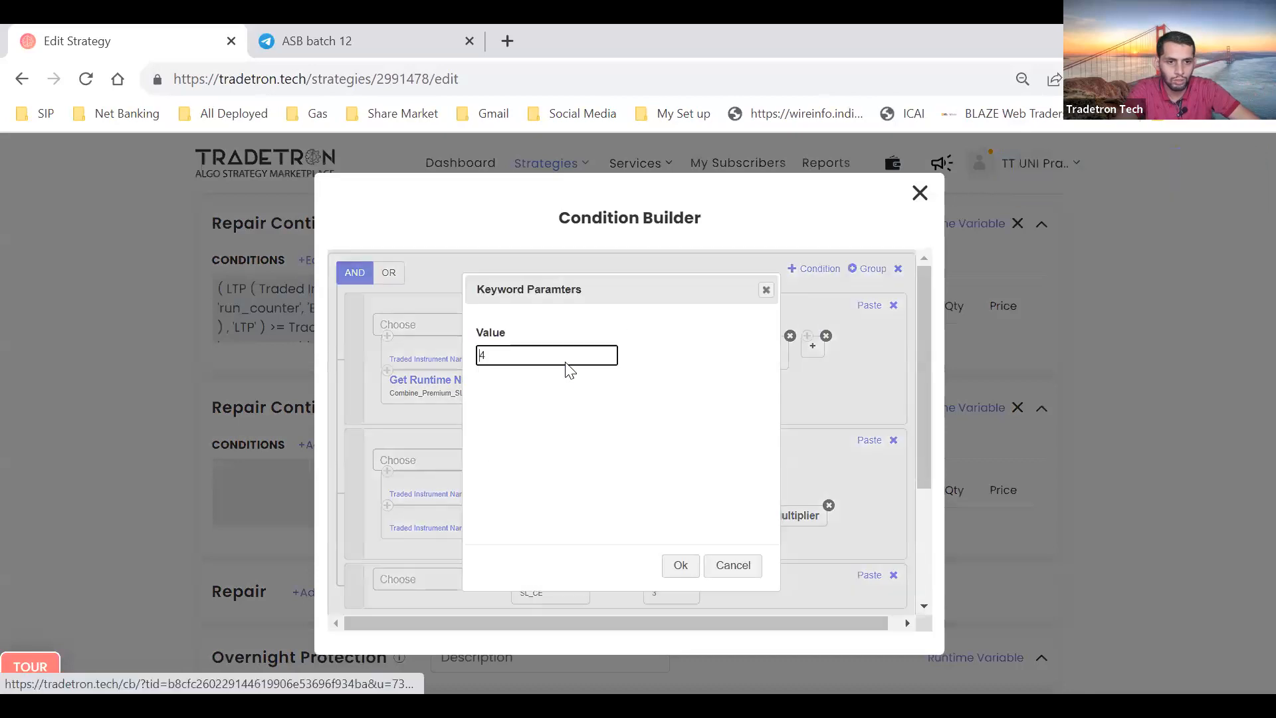
key(BackSpace)
text(5)
key(Tab)
key(Return)
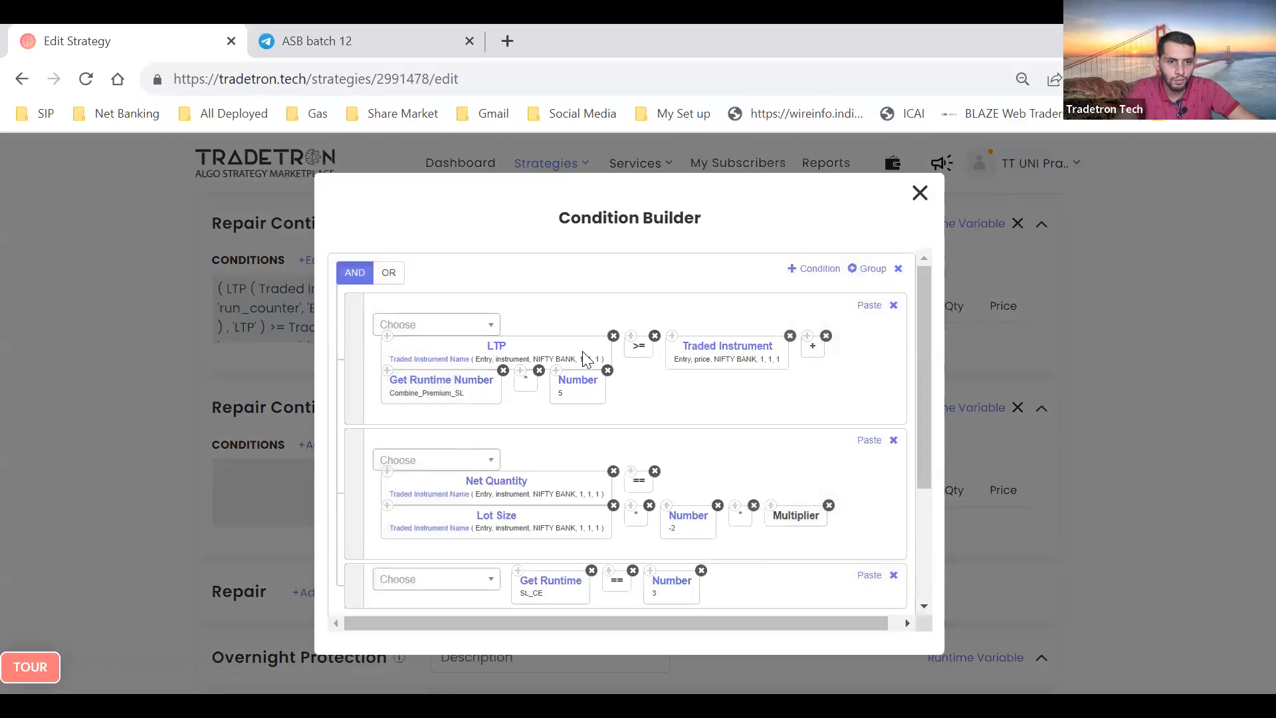
scroll(691, 493, down, 1)
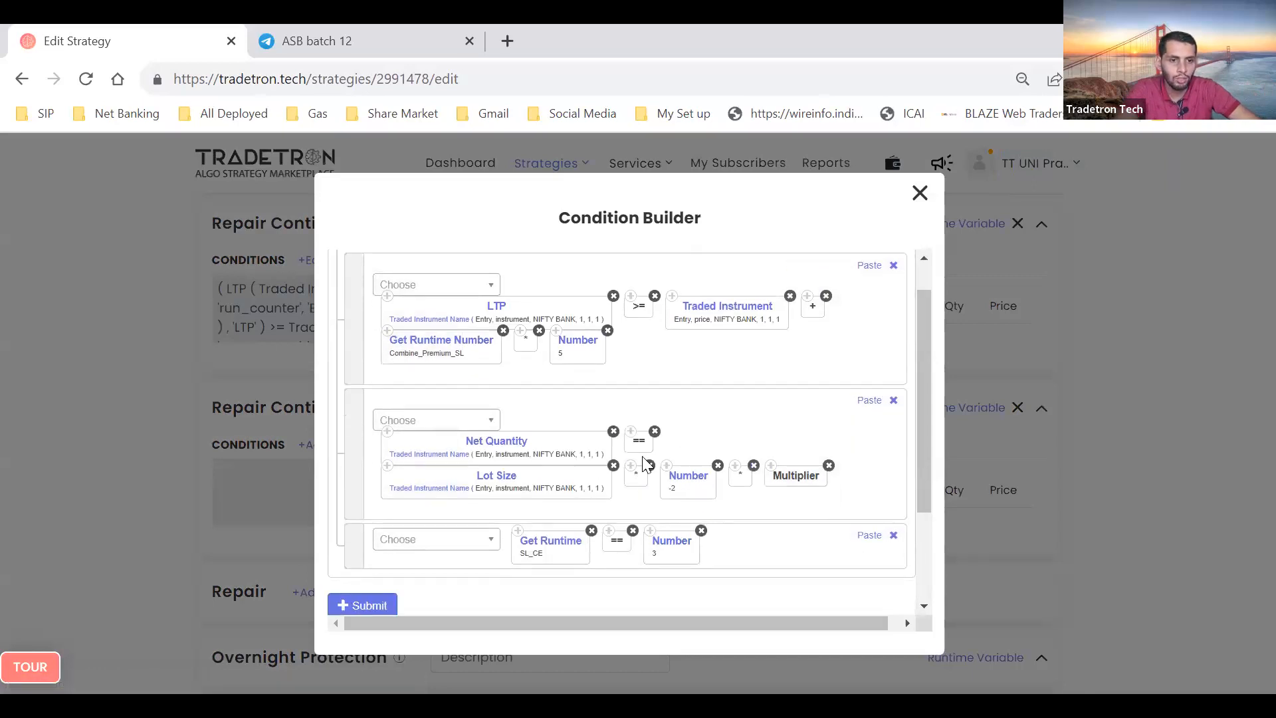
click(614, 466)
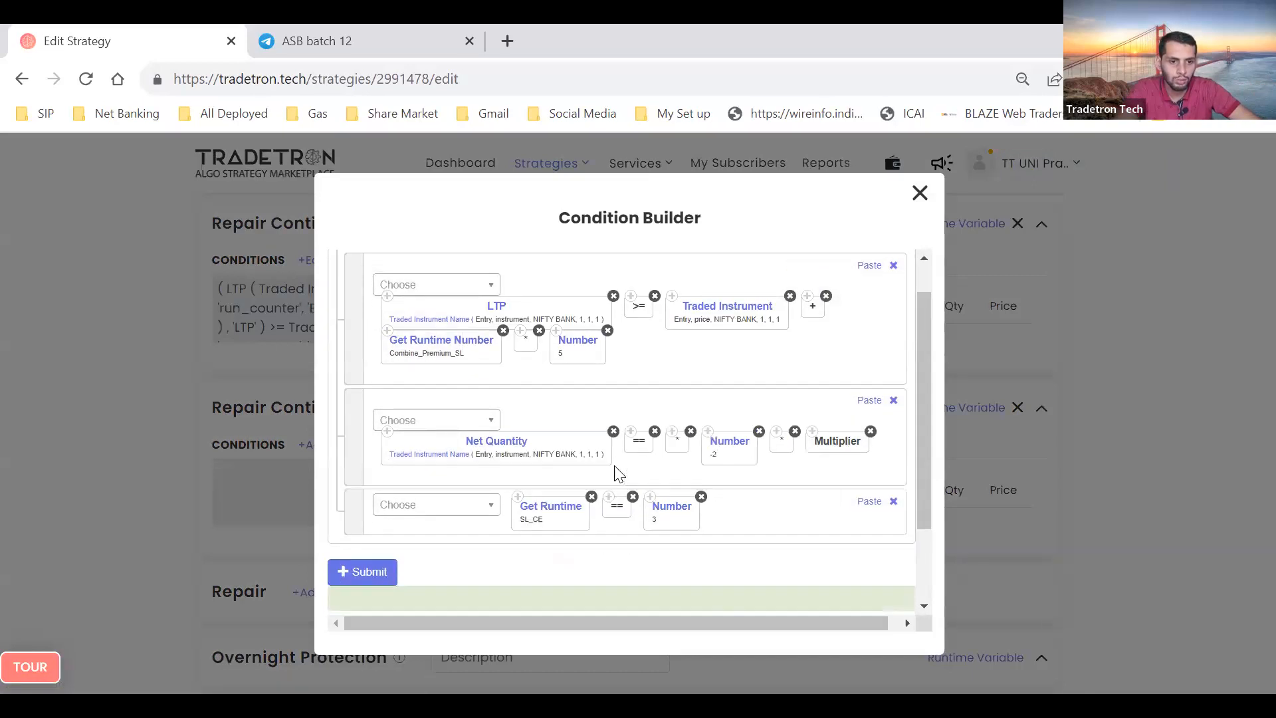
click(690, 432)
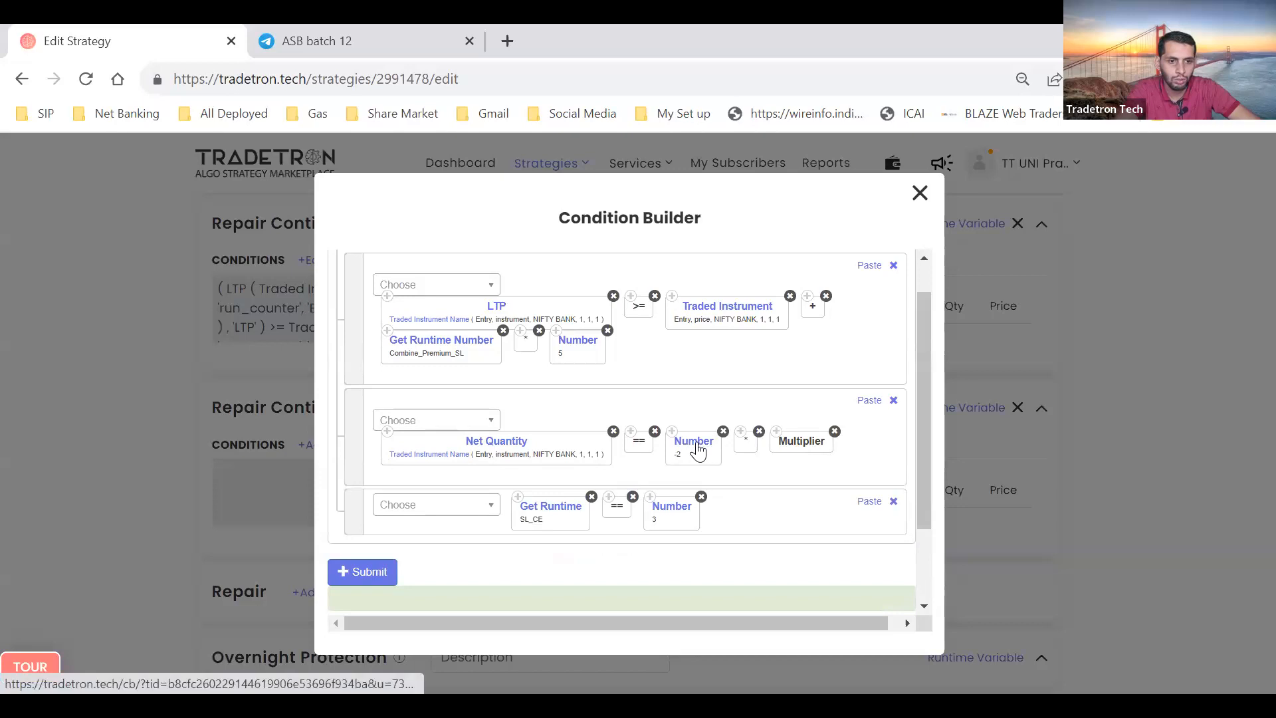
click(921, 195)
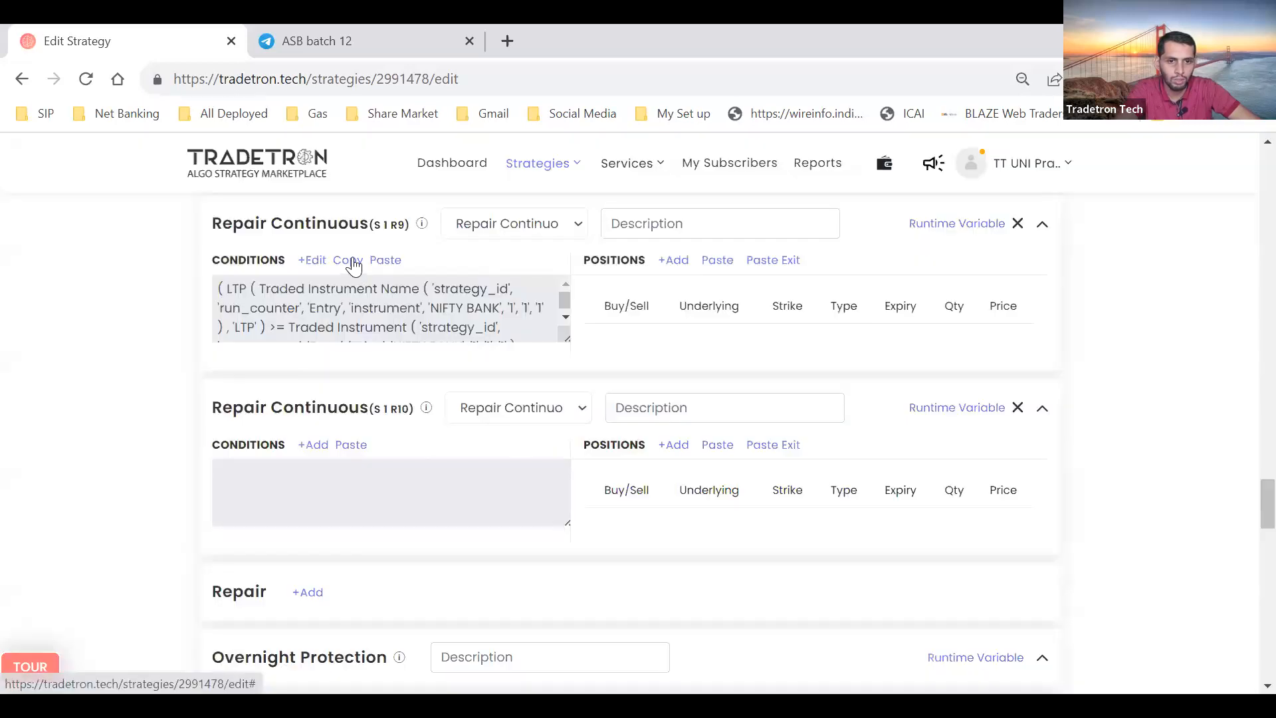
Edit the condition of Repair Continuous S1 R9 and set its Net Quantity lot multiplier to -1
click(320, 263)
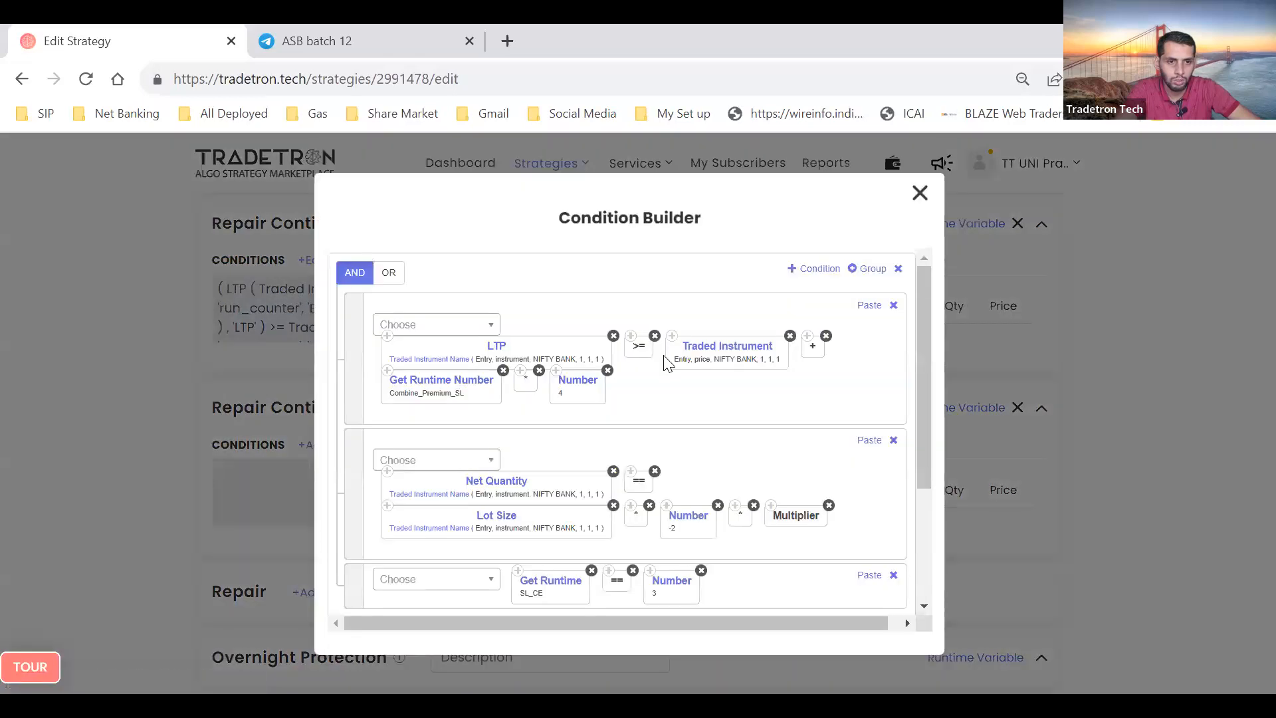
scroll(603, 385, down, 1)
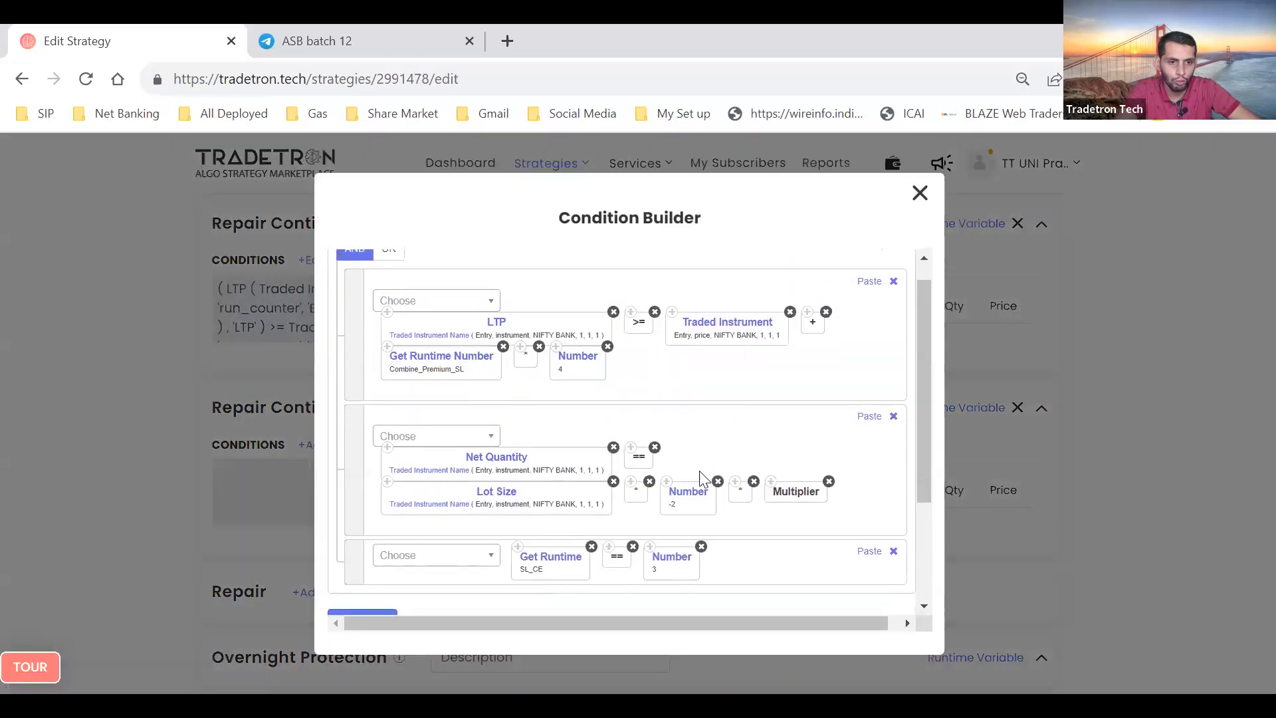
click(690, 493)
key(BackSpace)
text(1)
key(Return)
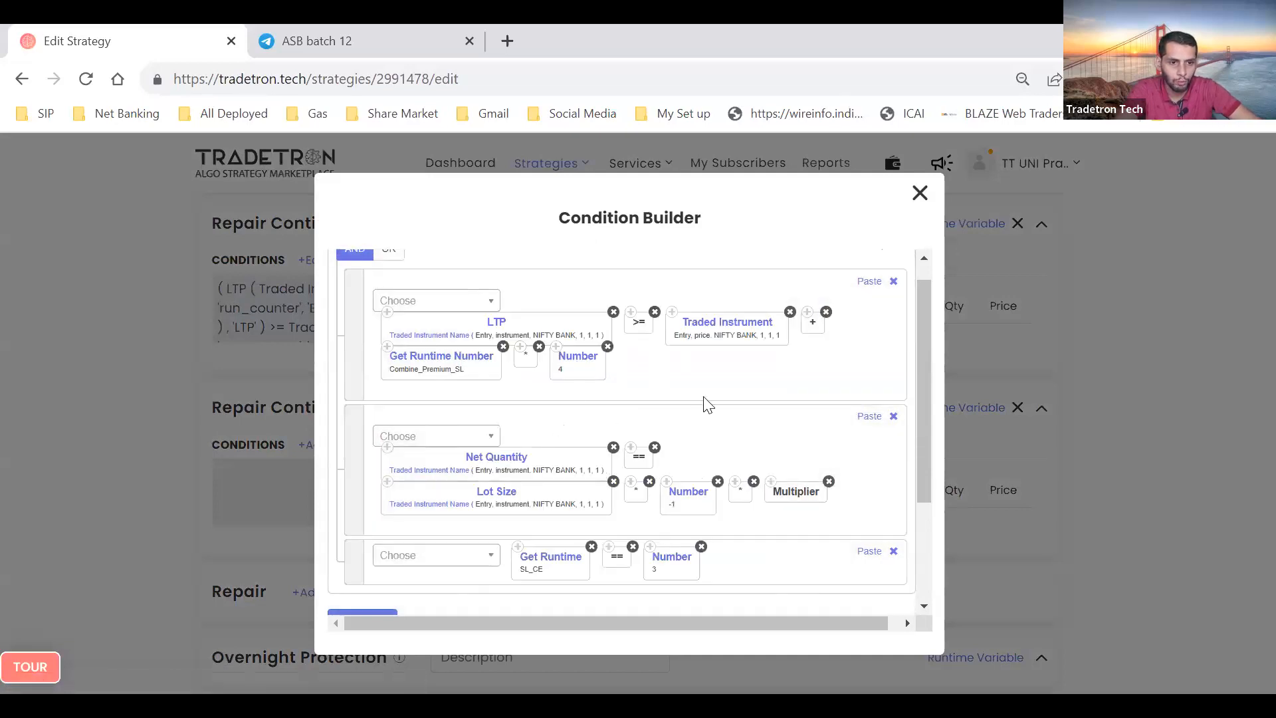
Set the S1 R9 condition's Combine_Premium_SL multiplier to 3 and its SL_CE comparison to 4, and submit it
click(578, 361)
text(3)
key(Return)
scroll(562, 362, down, 3)
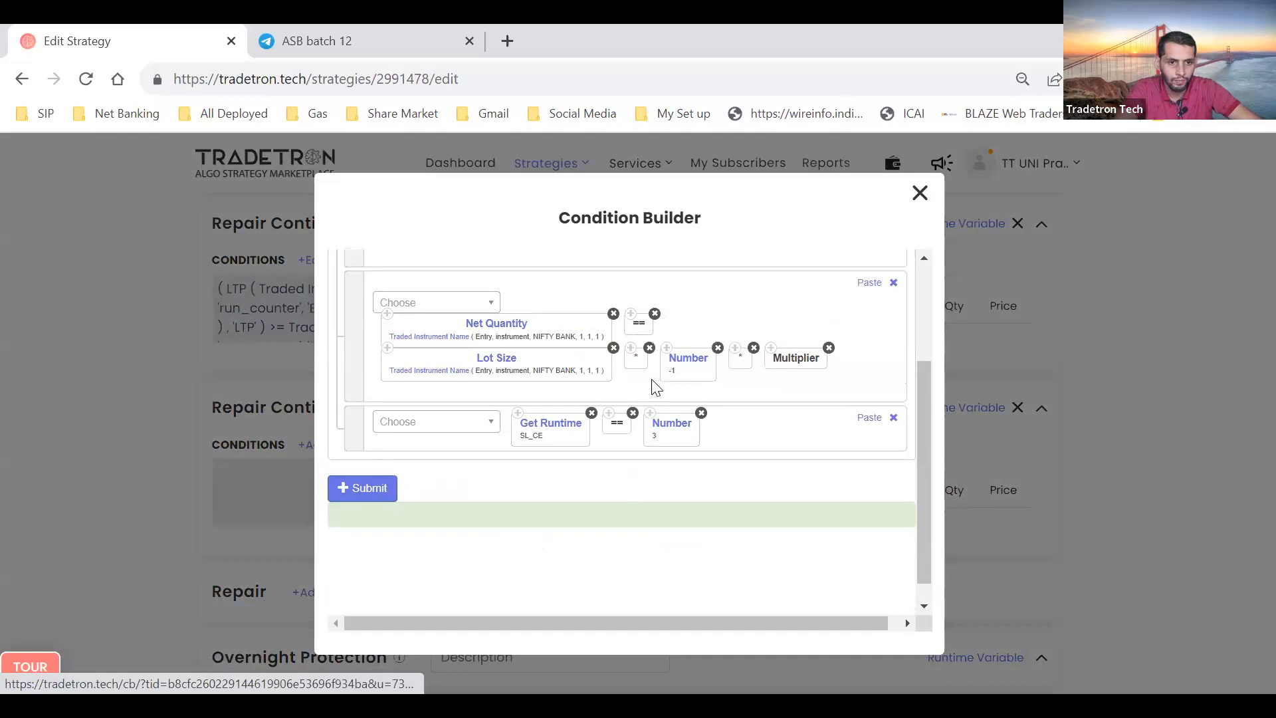
click(678, 429)
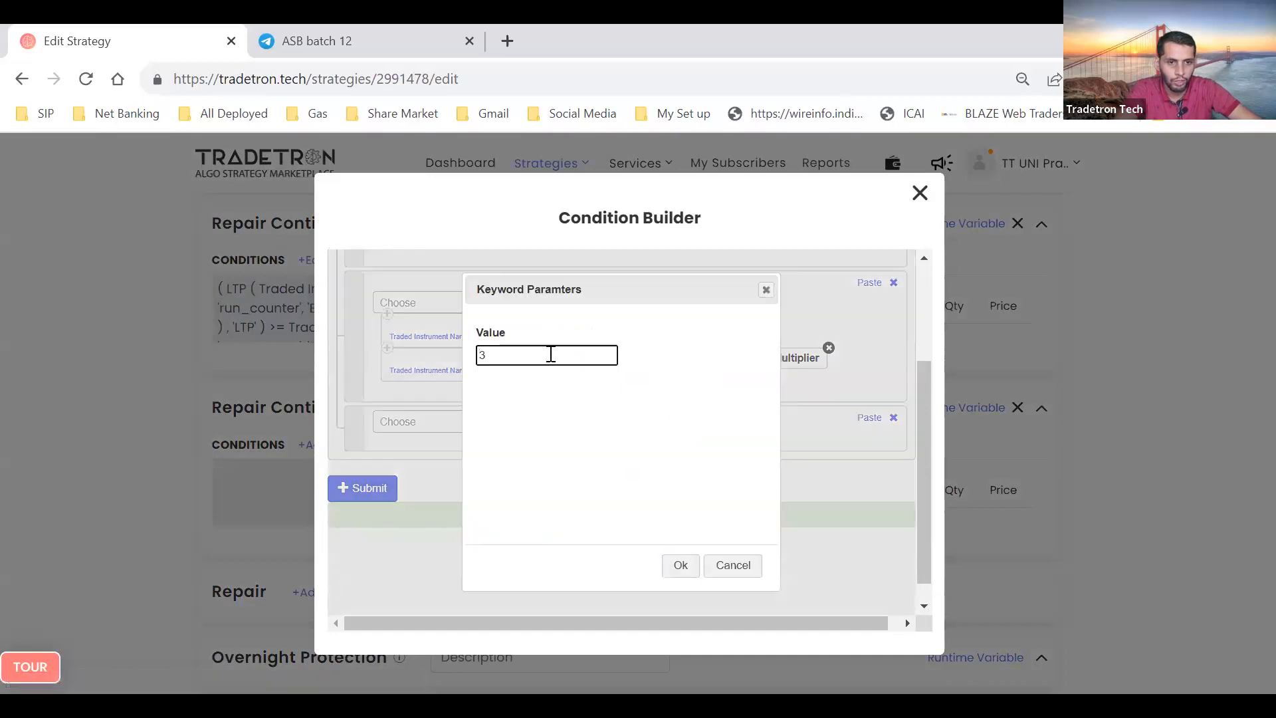
key(BackSpace)
text(4)
key(Return)
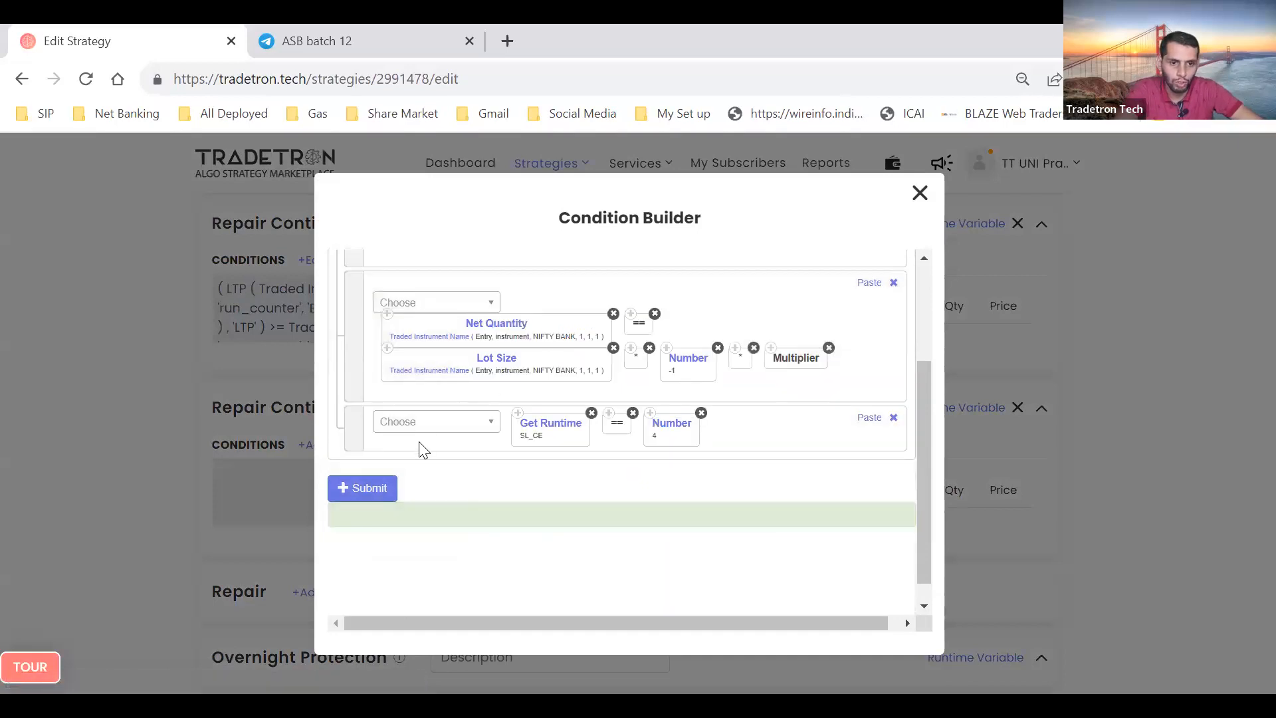
click(366, 490)
click(924, 196)
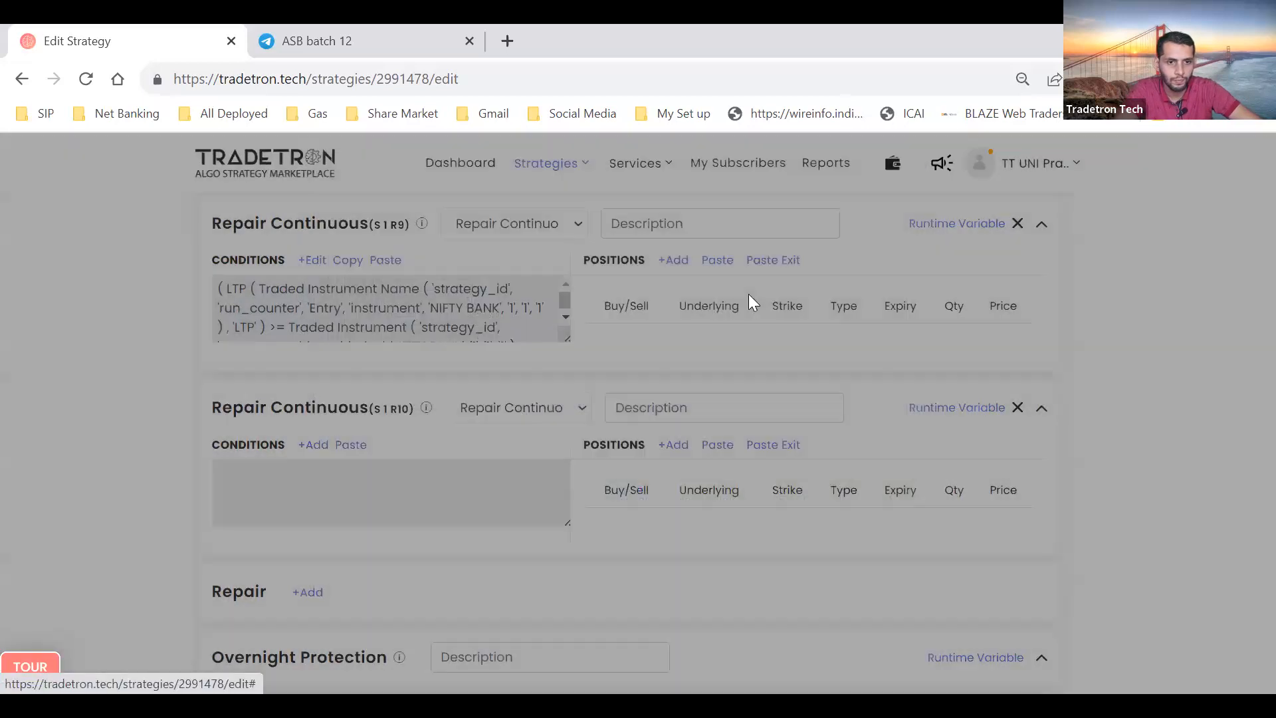
Using the copied Sell CE leg of S1 R8, place a Buy CE position in S1 R9 and a Sell CE position in S1 R10
scroll(748, 294, up, 3)
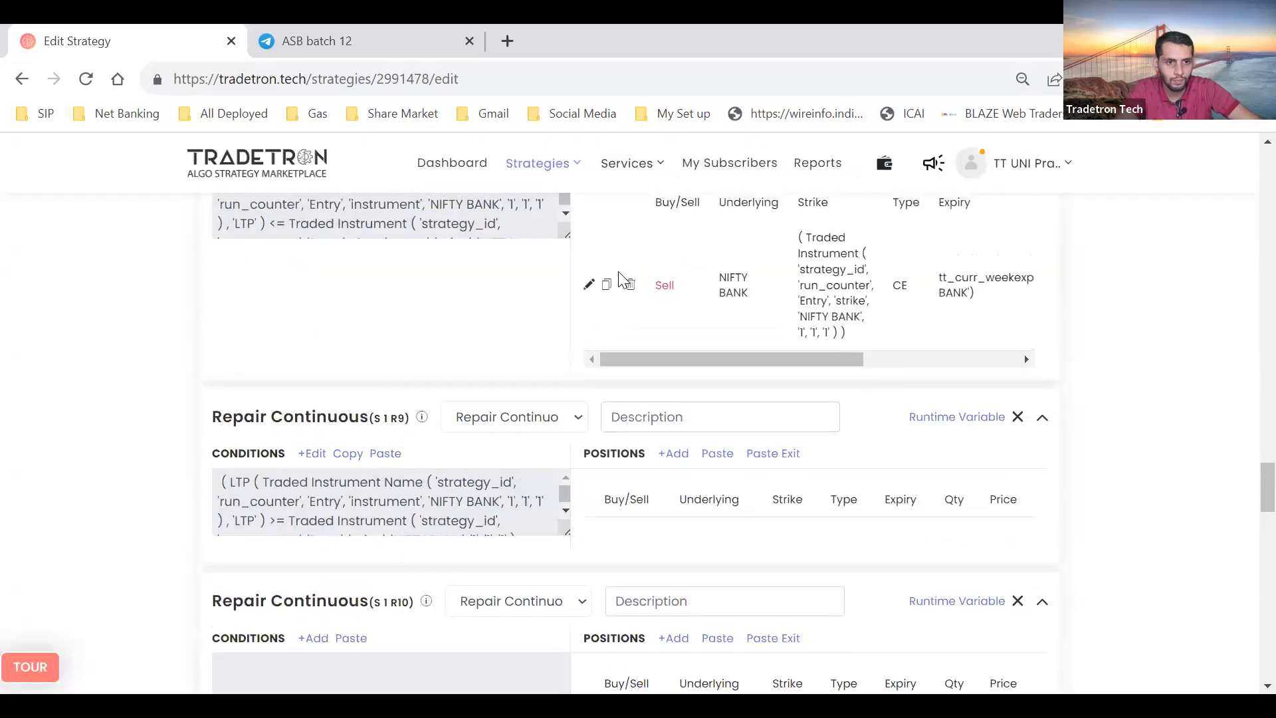
click(606, 285)
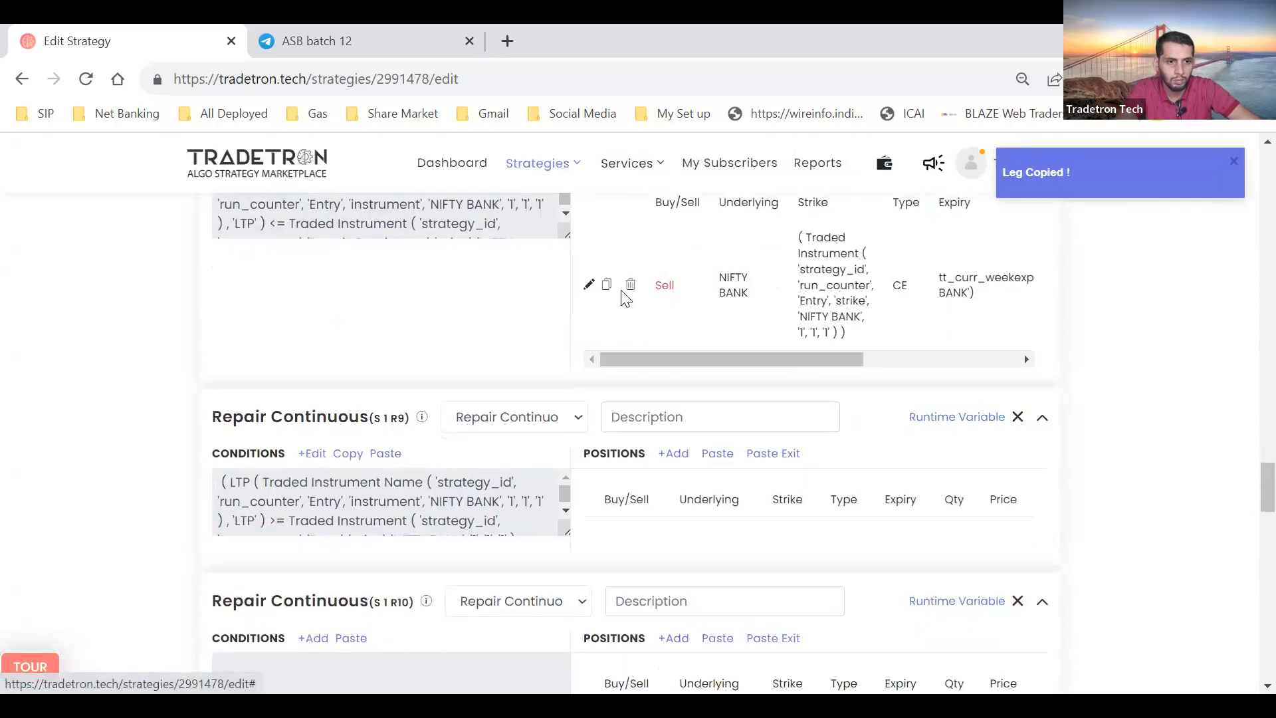
click(606, 286)
scroll(647, 451, down, 4)
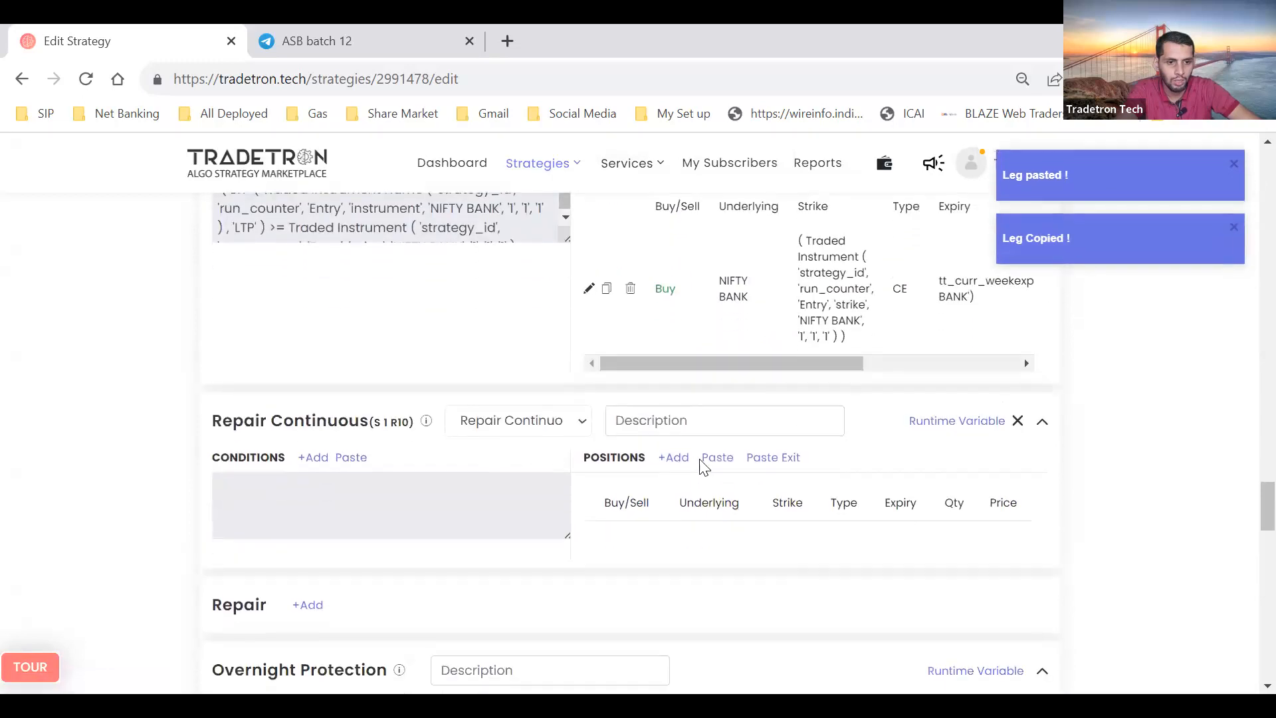
click(718, 459)
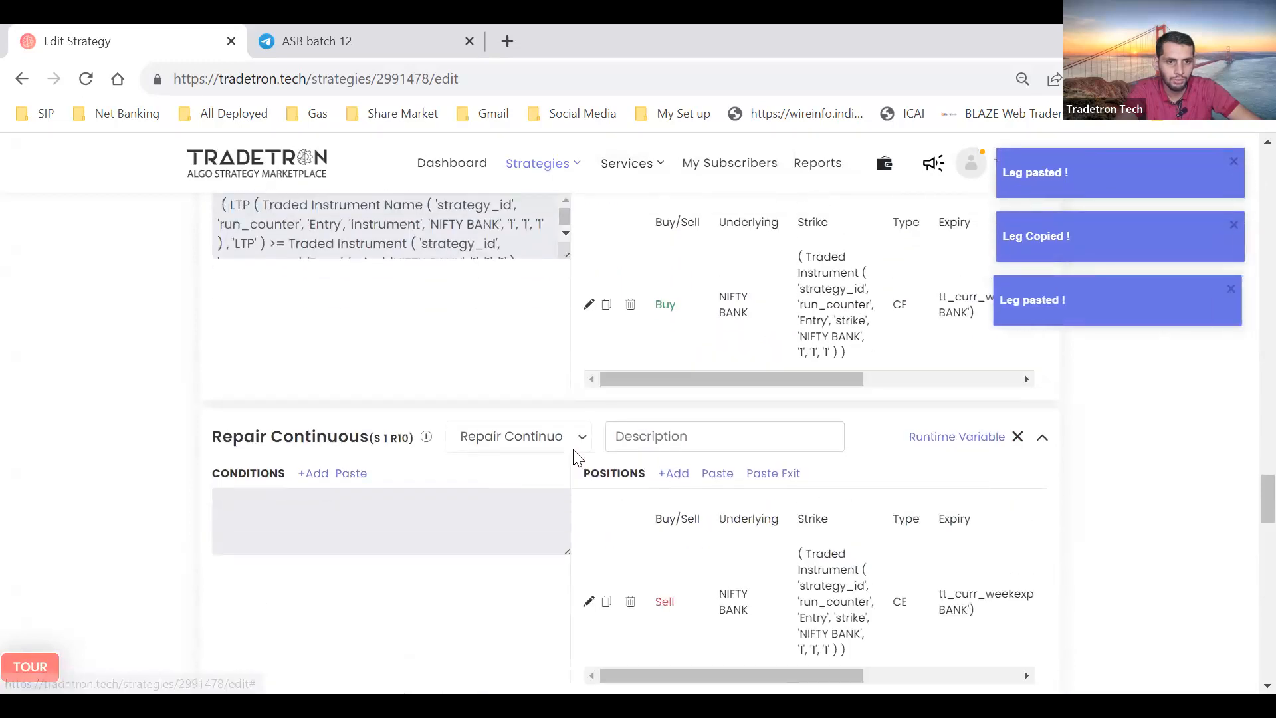
Copy the re-entry condition of Repair Continuous S1 R8 into S1 R10
scroll(359, 242, up, 5)
scroll(412, 445, down, 3)
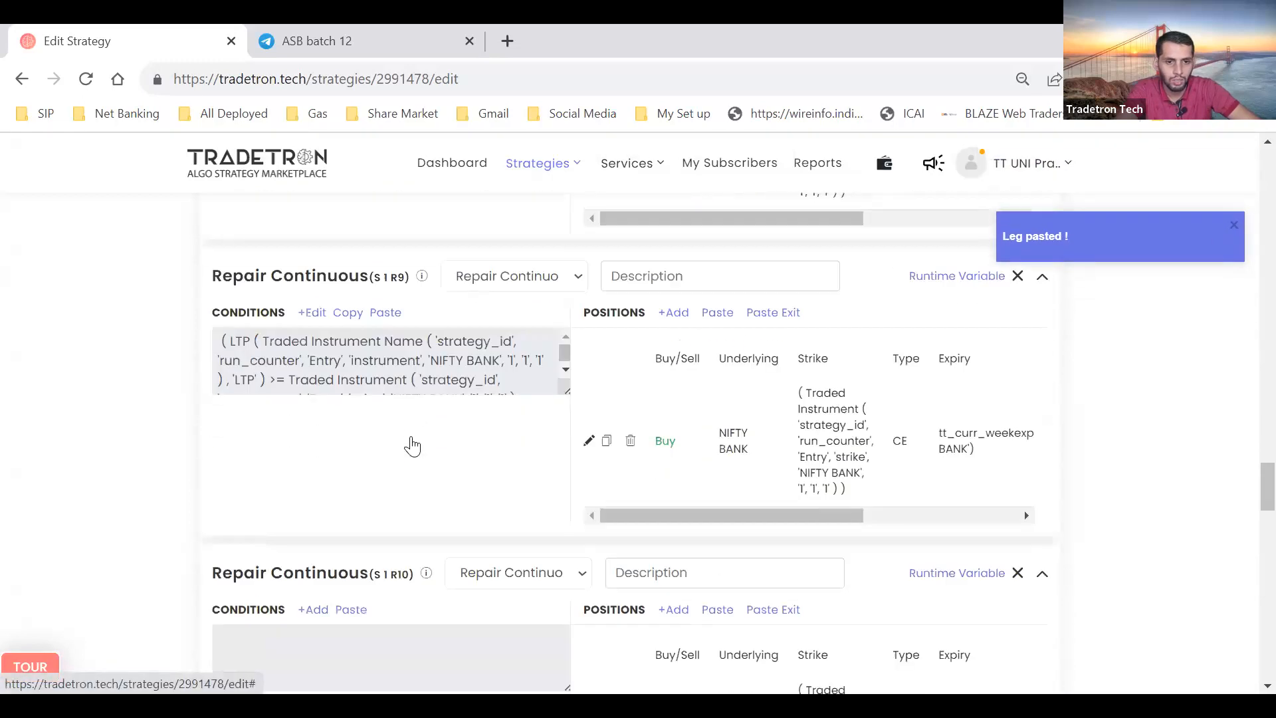
scroll(412, 452, down, 1)
click(347, 218)
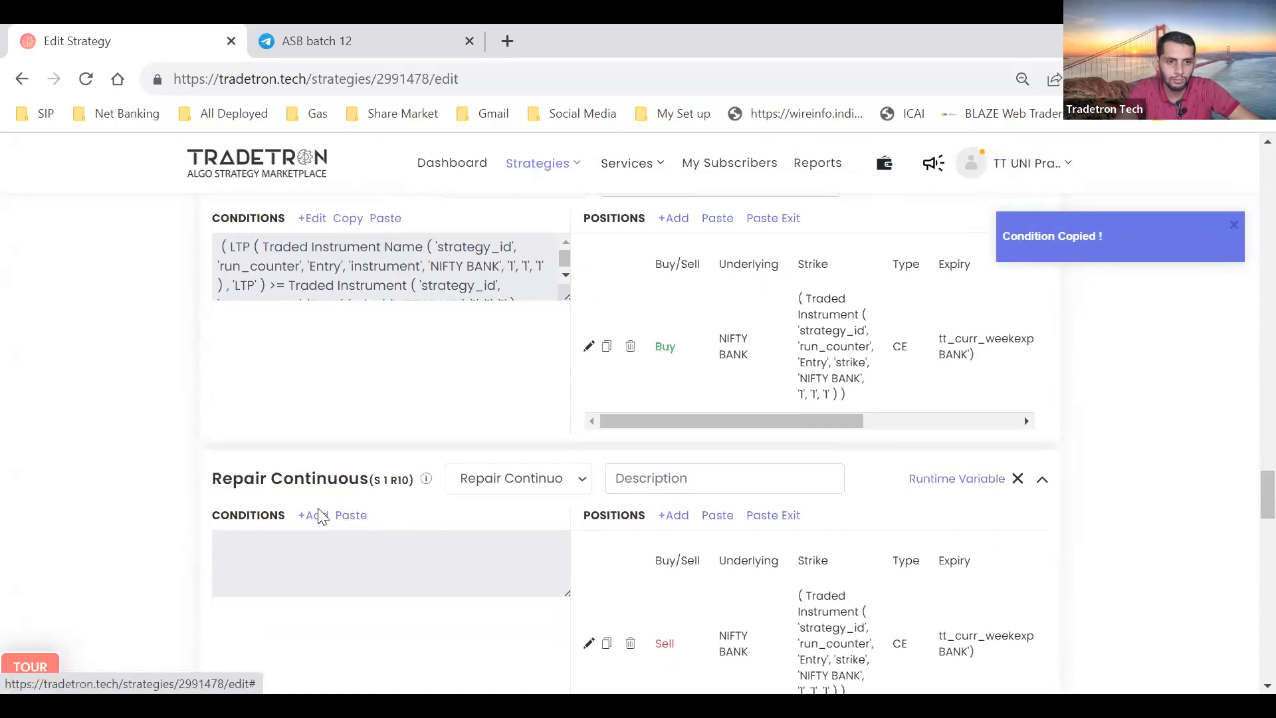
click(351, 516)
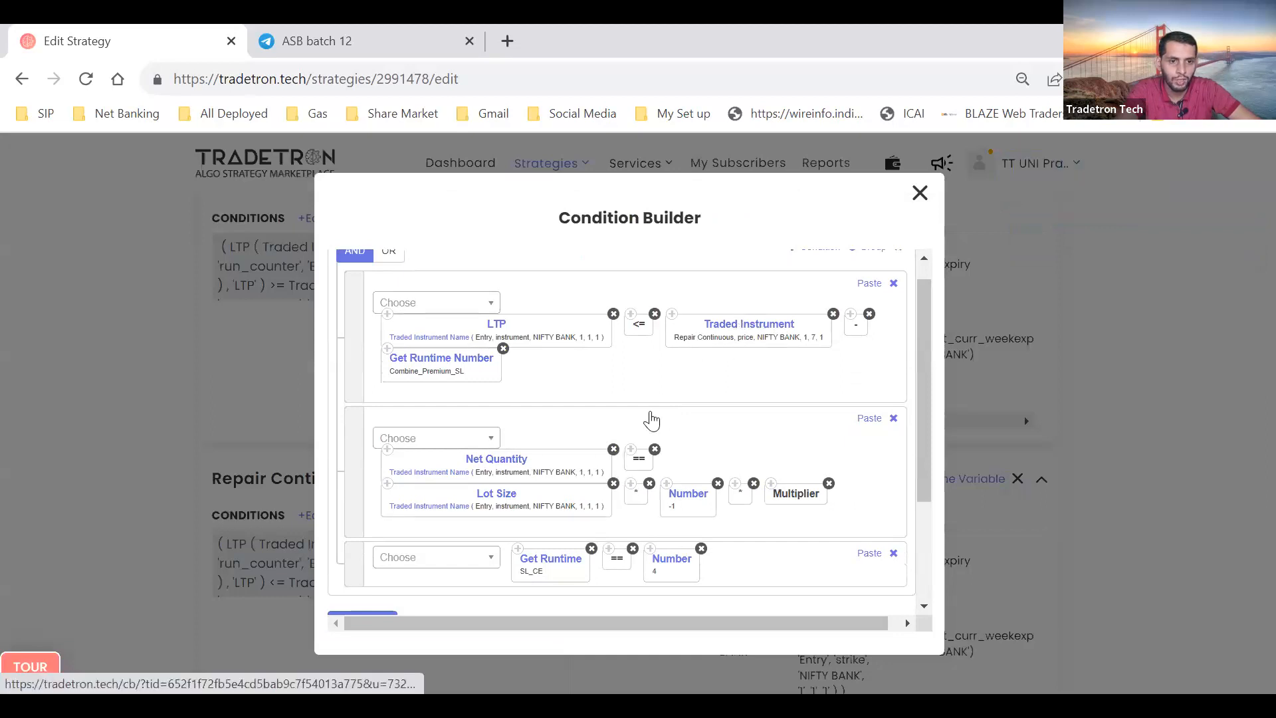
Point the Traded Instrument price reference in the S1 R10 condition to Repair Continuous number 9
click(557, 495)
double_click(525, 553)
text(9)
key(Tab)
scroll(522, 554, down, 3)
key(Return)
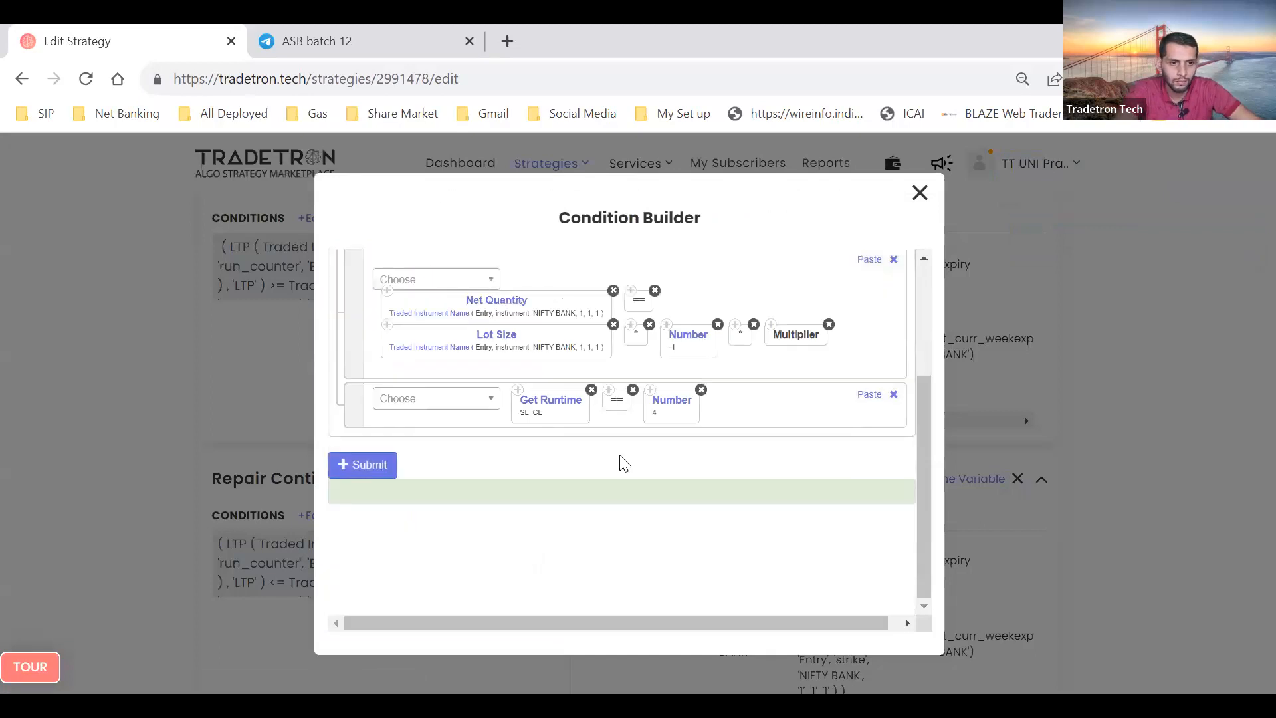
Remove the Lot Size, Number and Multiplier terms from the Net Quantity comparison of S1 R10
scroll(566, 476, up, 3)
scroll(566, 479, down, 2)
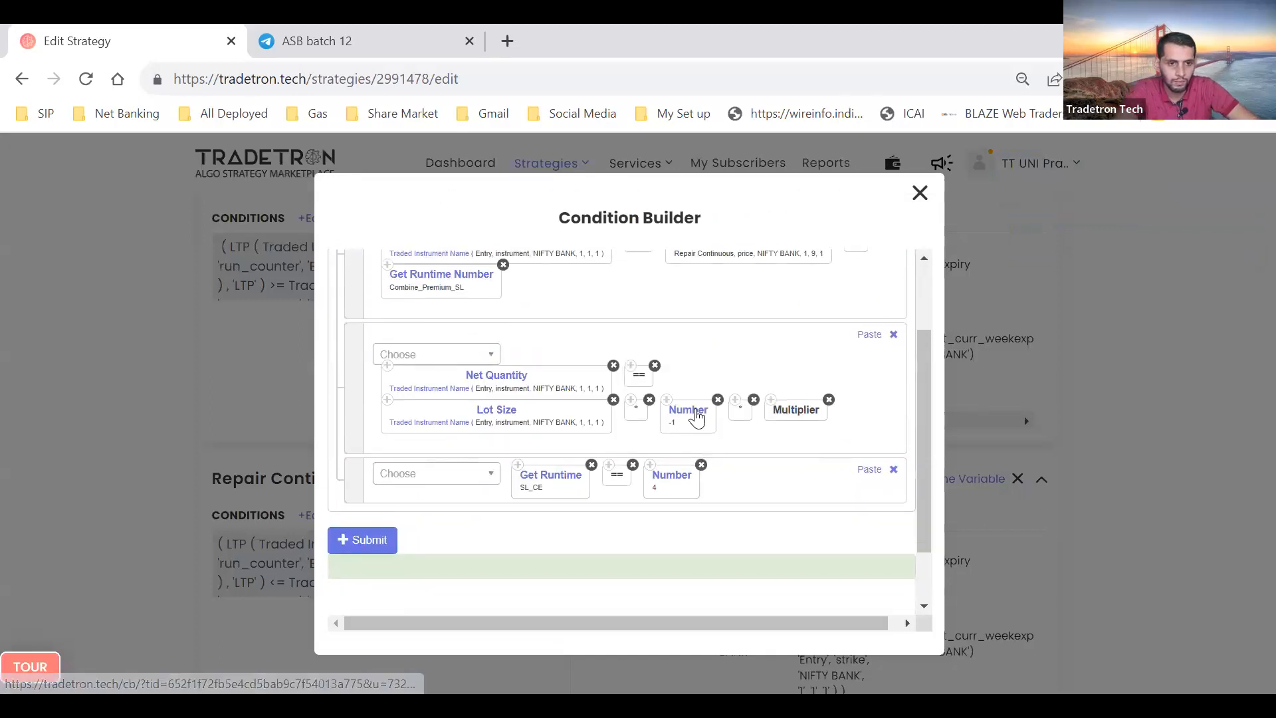
click(828, 402)
click(754, 400)
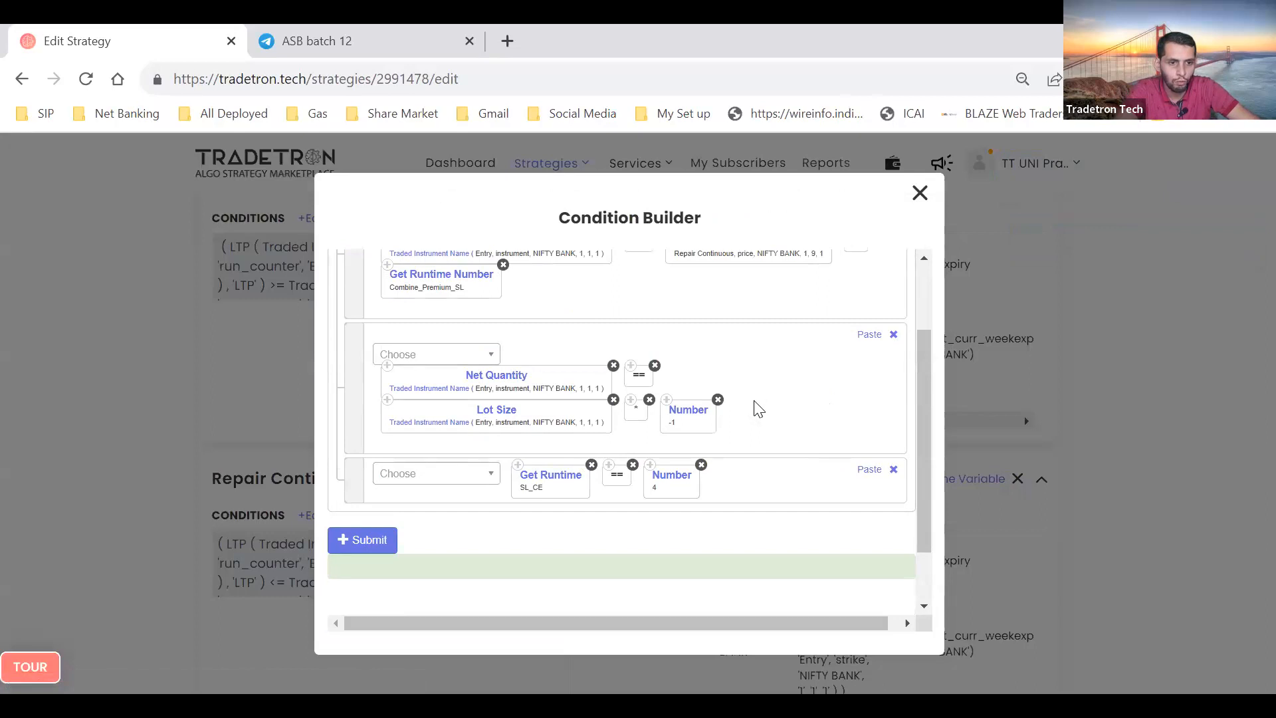
click(718, 401)
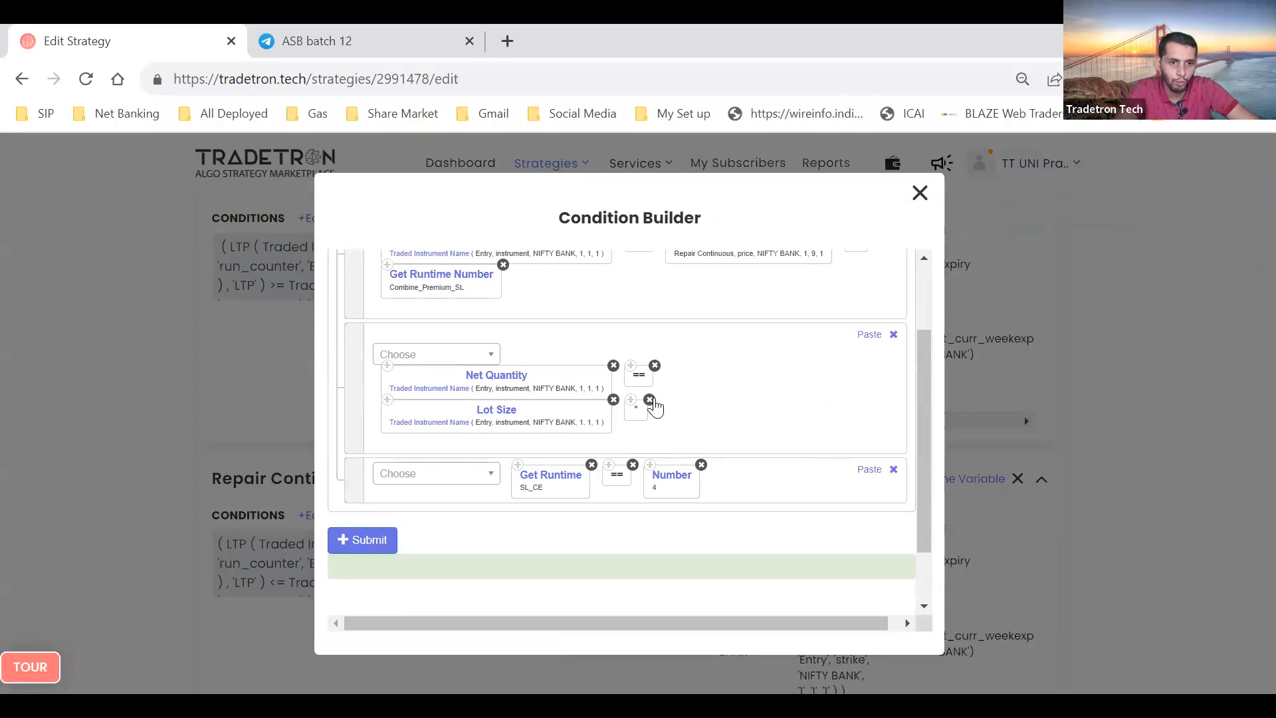
click(649, 400)
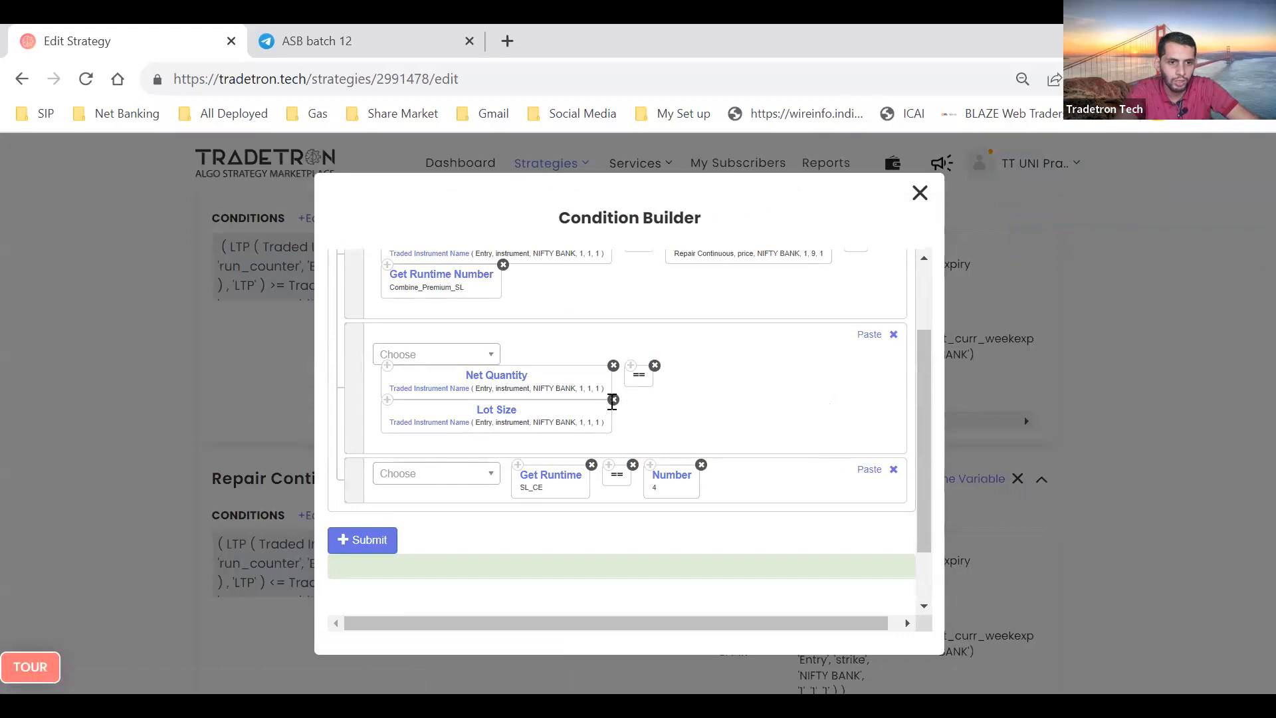
click(613, 399)
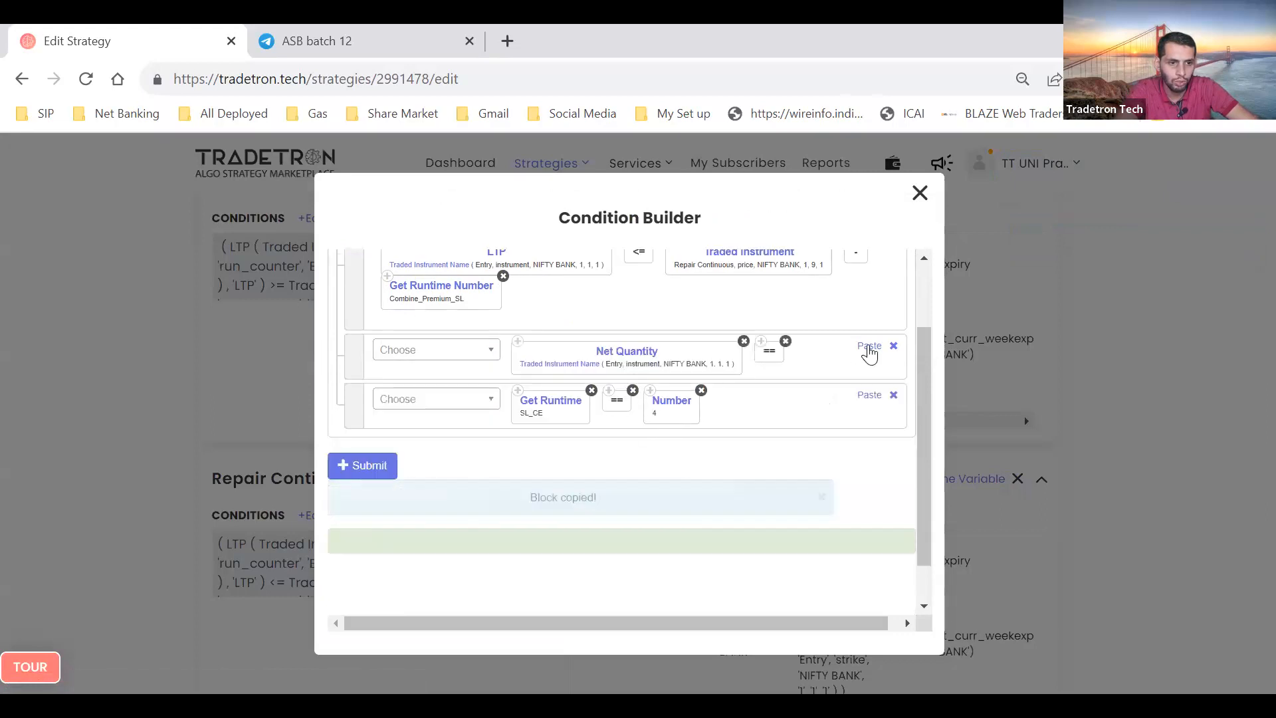
Paste a Number block into the S1 R10 Net Quantity comparison and set its value to 0
click(869, 347)
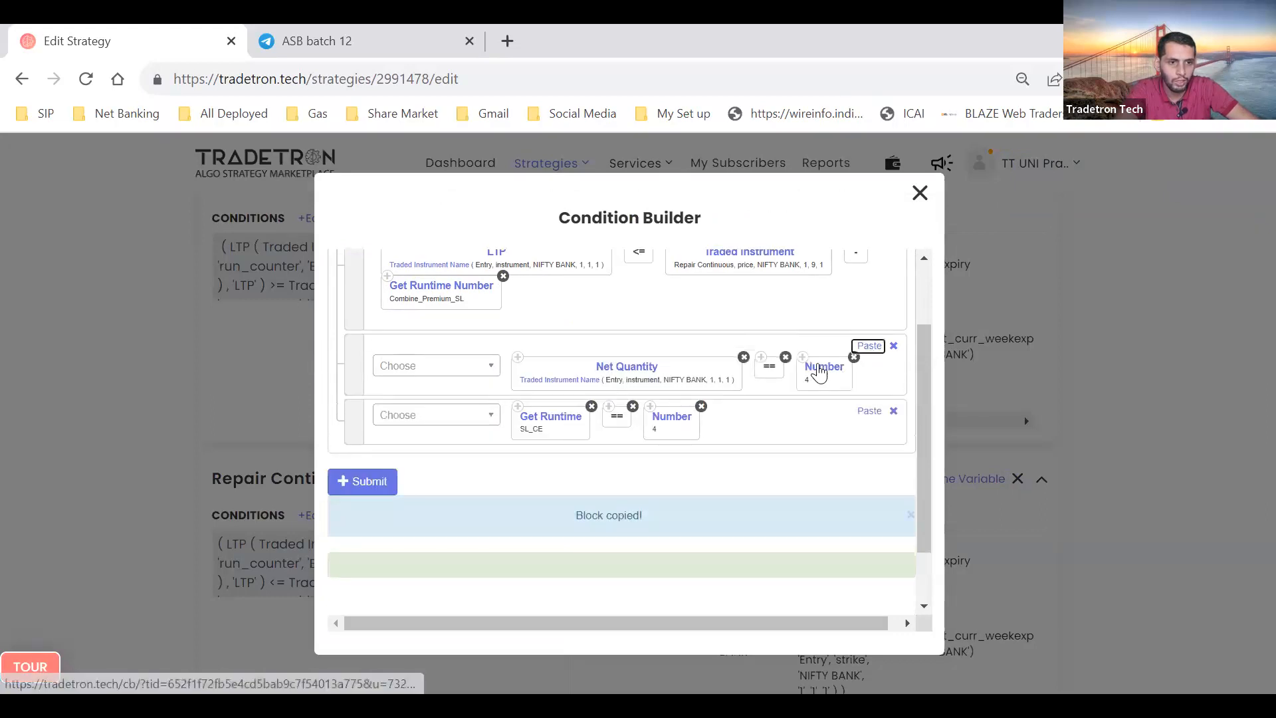
click(821, 368)
key(BackSpace)
text(0)
key(Return)
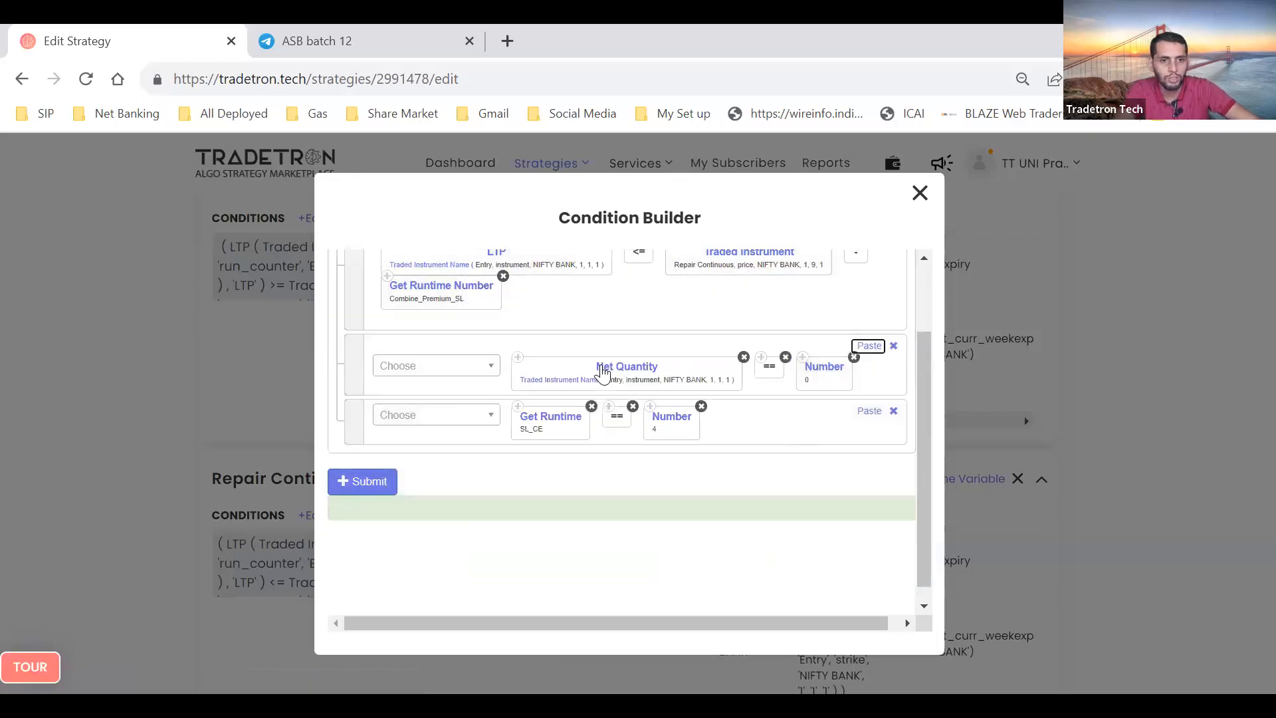
Set the SL_CE comparison in the S1 R10 condition to 5 and submit the condition
click(673, 424)
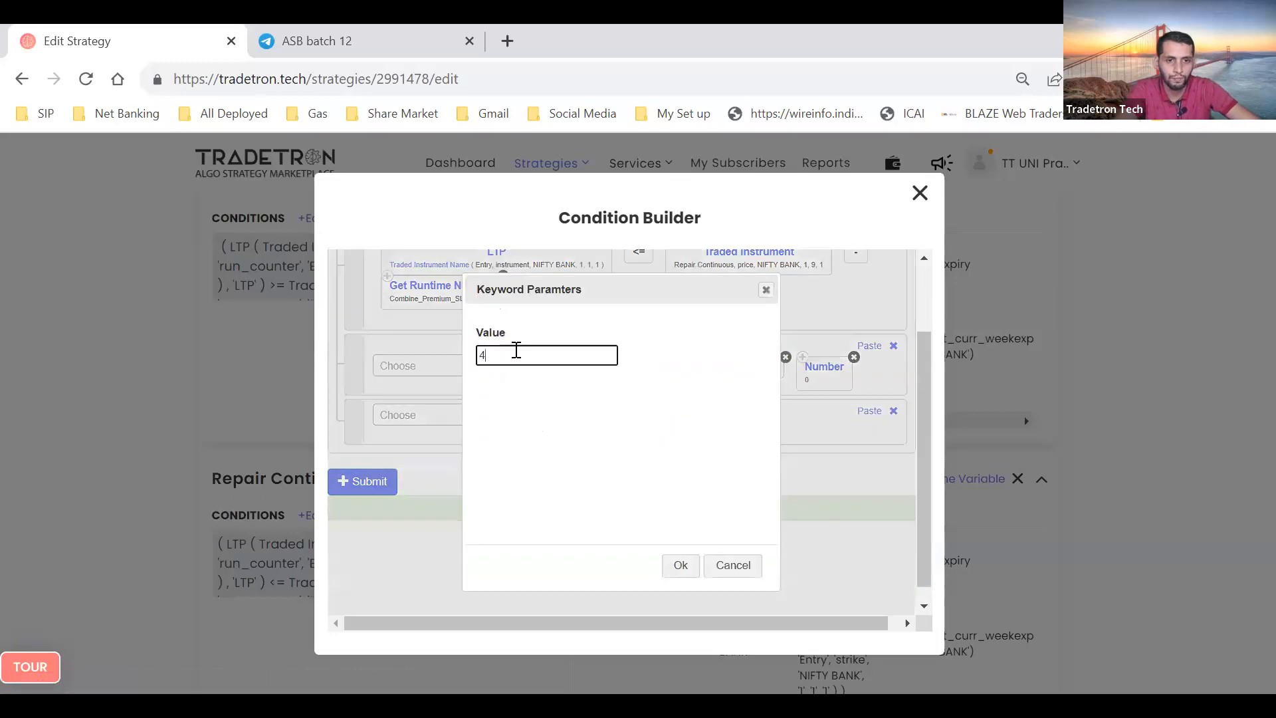
key(BackSpace)
text(5)
key(Return)
click(352, 492)
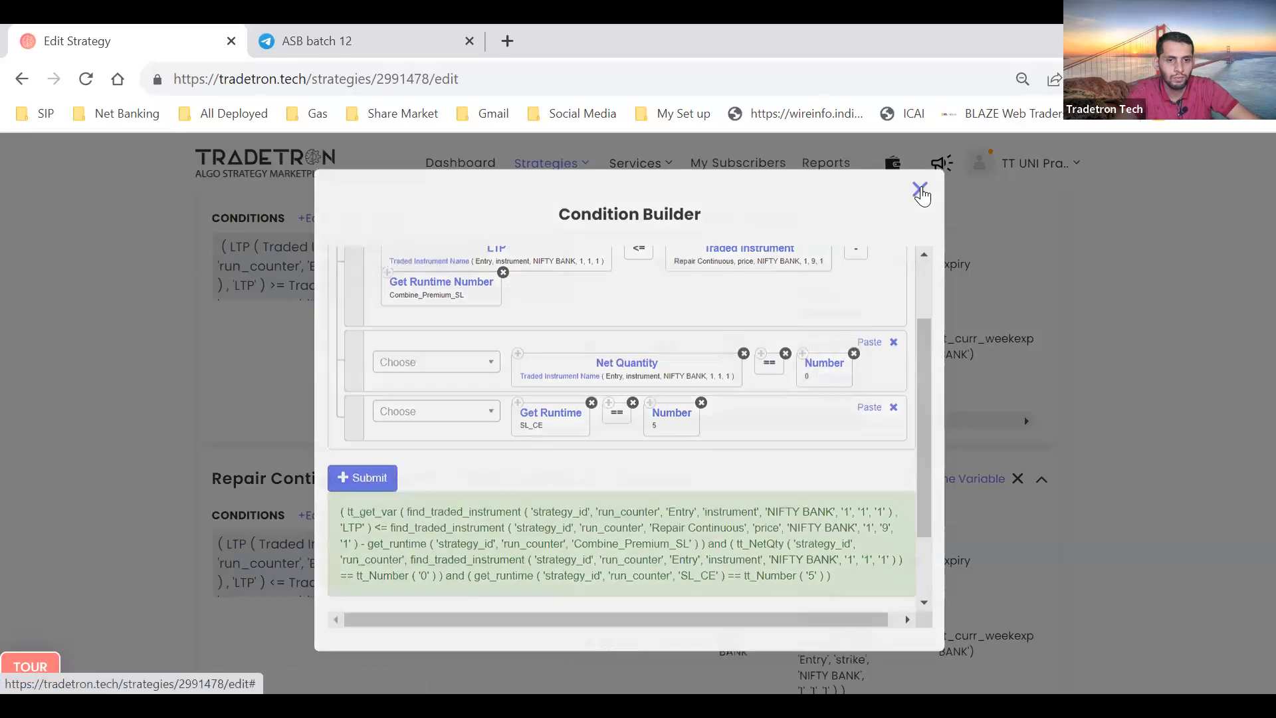
click(920, 192)
Start a runtime variable named SL_CE for Repair Continuous S1 R9 and open its value formula
scroll(793, 444, down, 3)
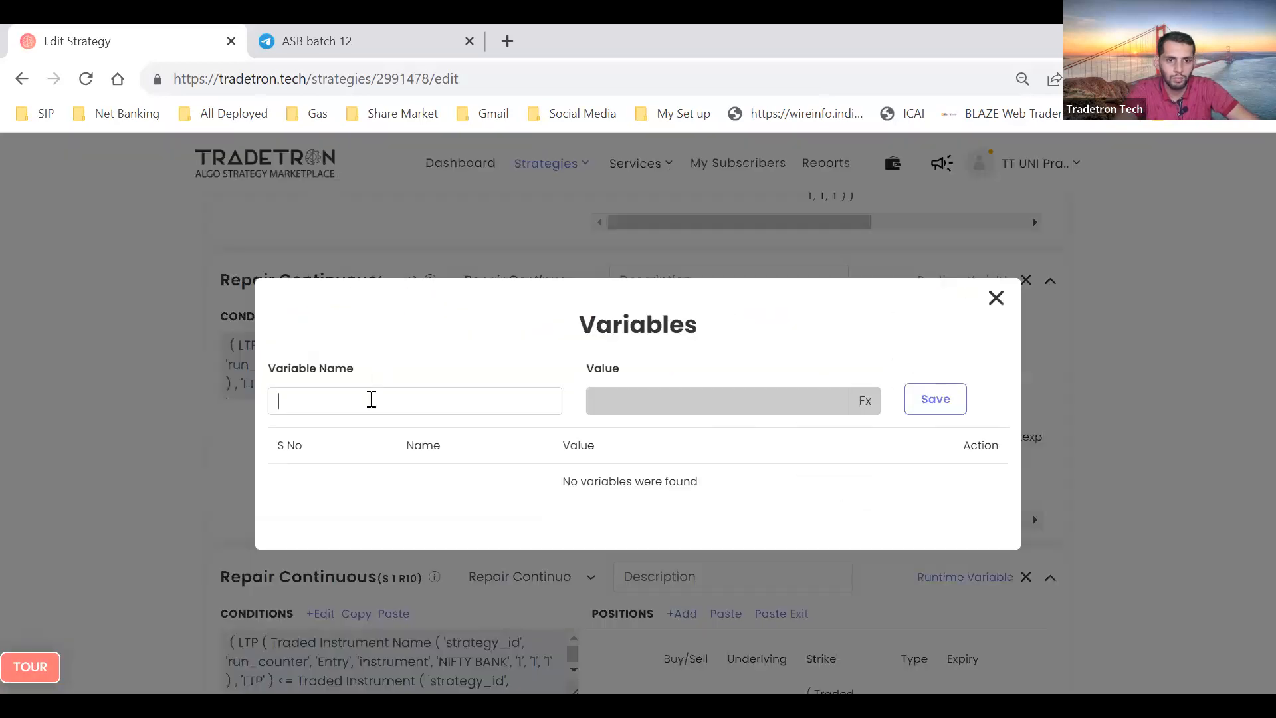
text(SL_CE)
click(867, 403)
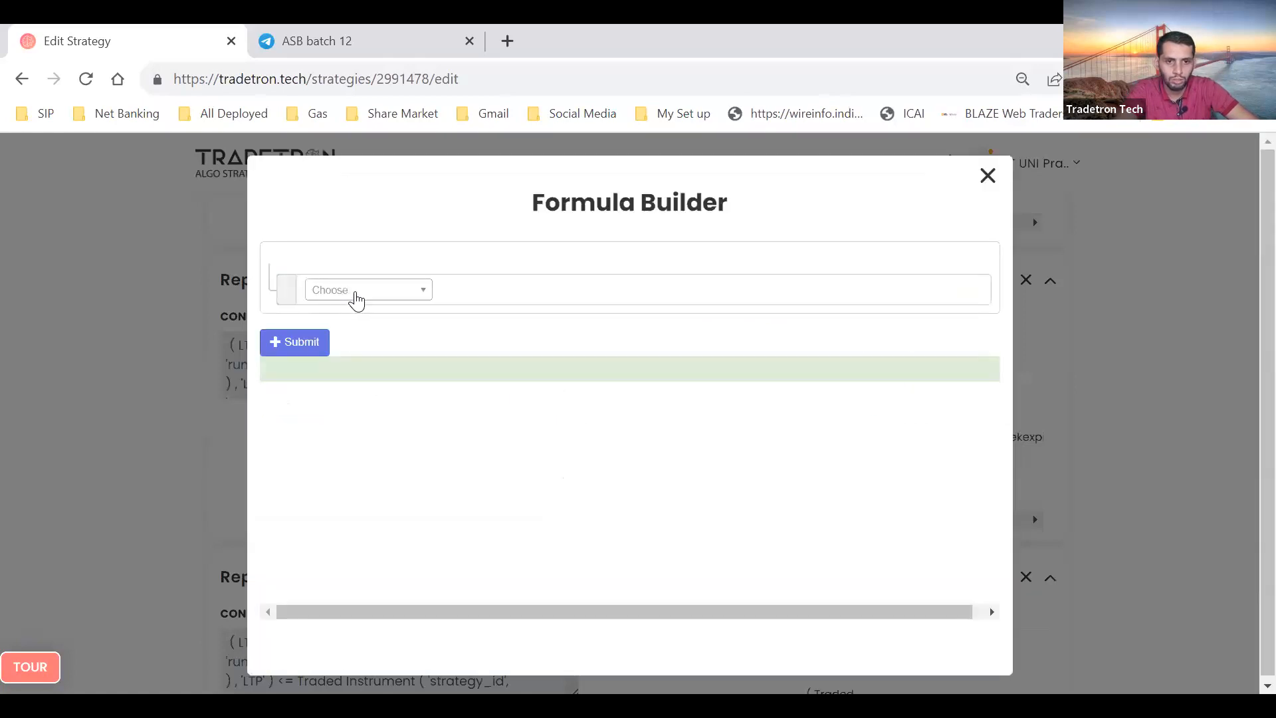
Give the S1 R9 variable SL_CE the formula value Number 5 and save it
click(357, 299)
text(number)
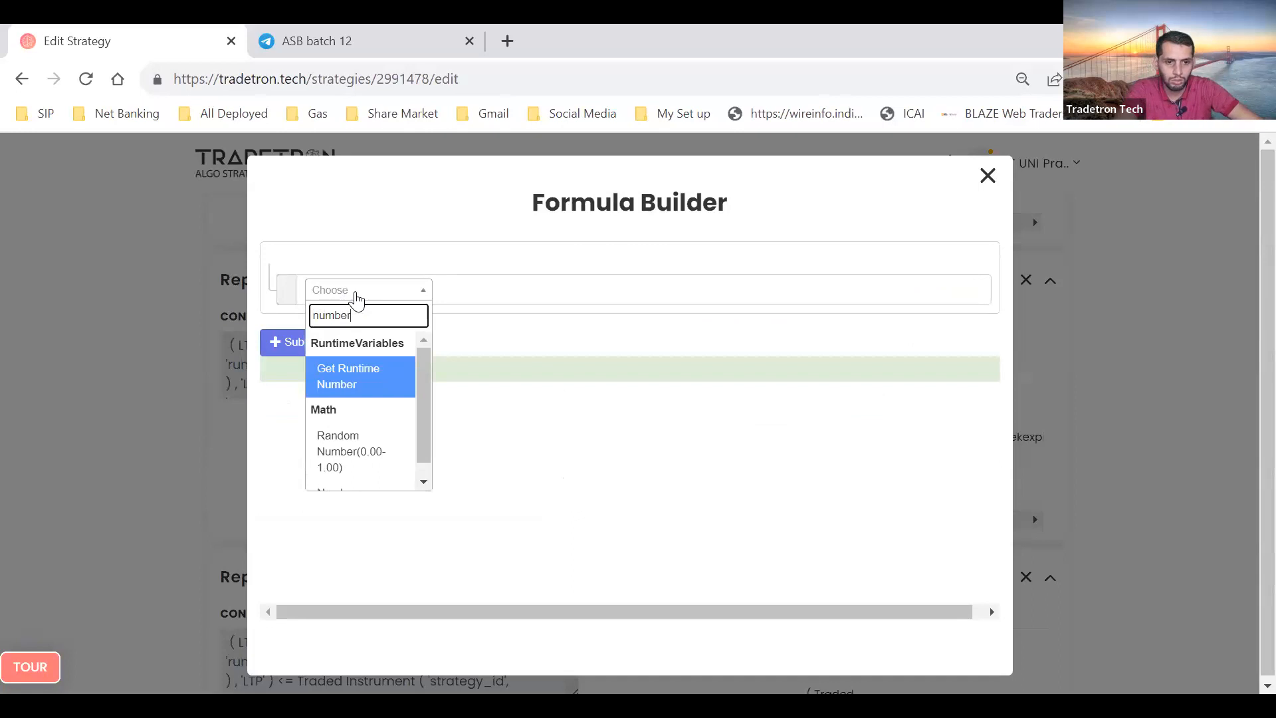
key(Down)
key(Down)
key(Return)
key(BackSpace)
text(5)
key(Return)
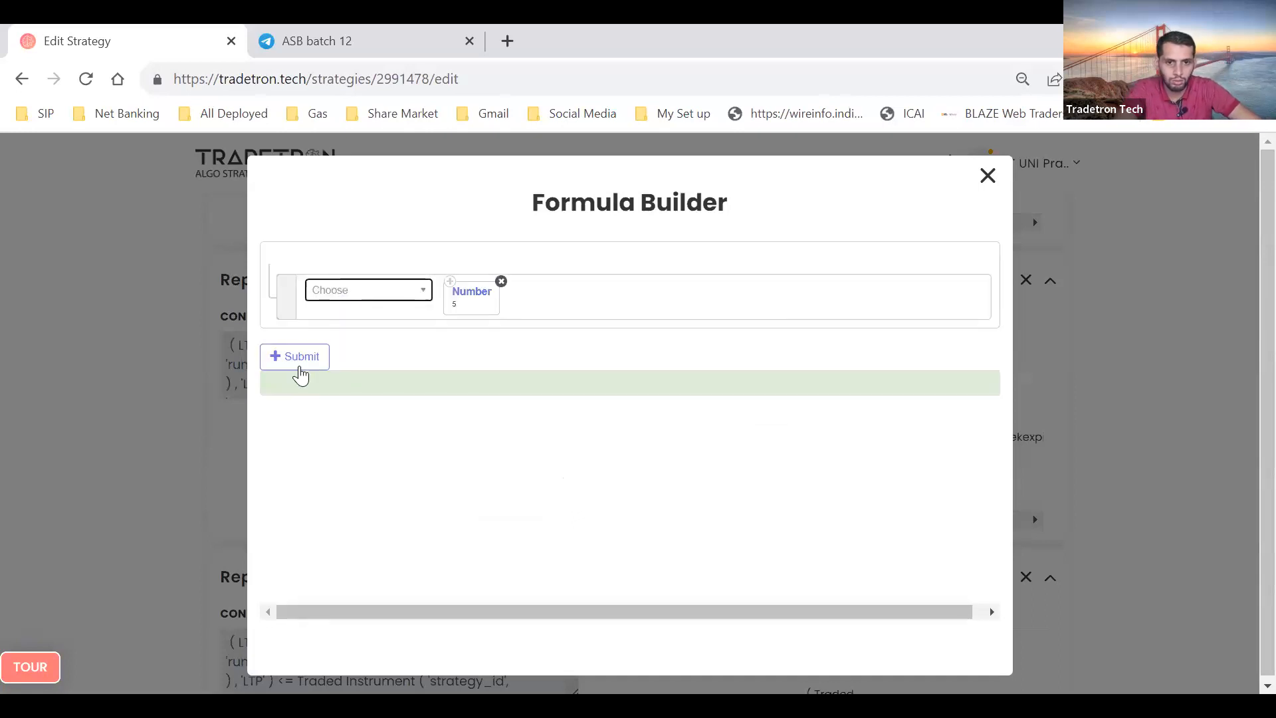
click(299, 359)
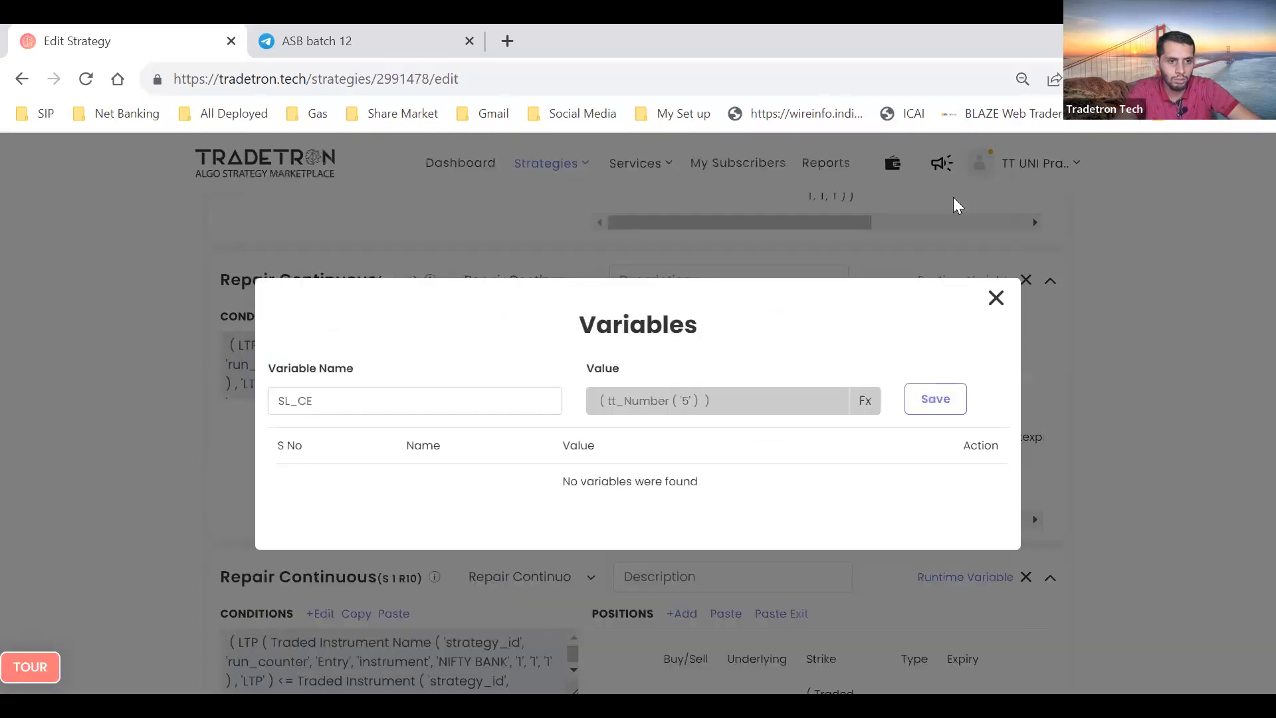
click(928, 400)
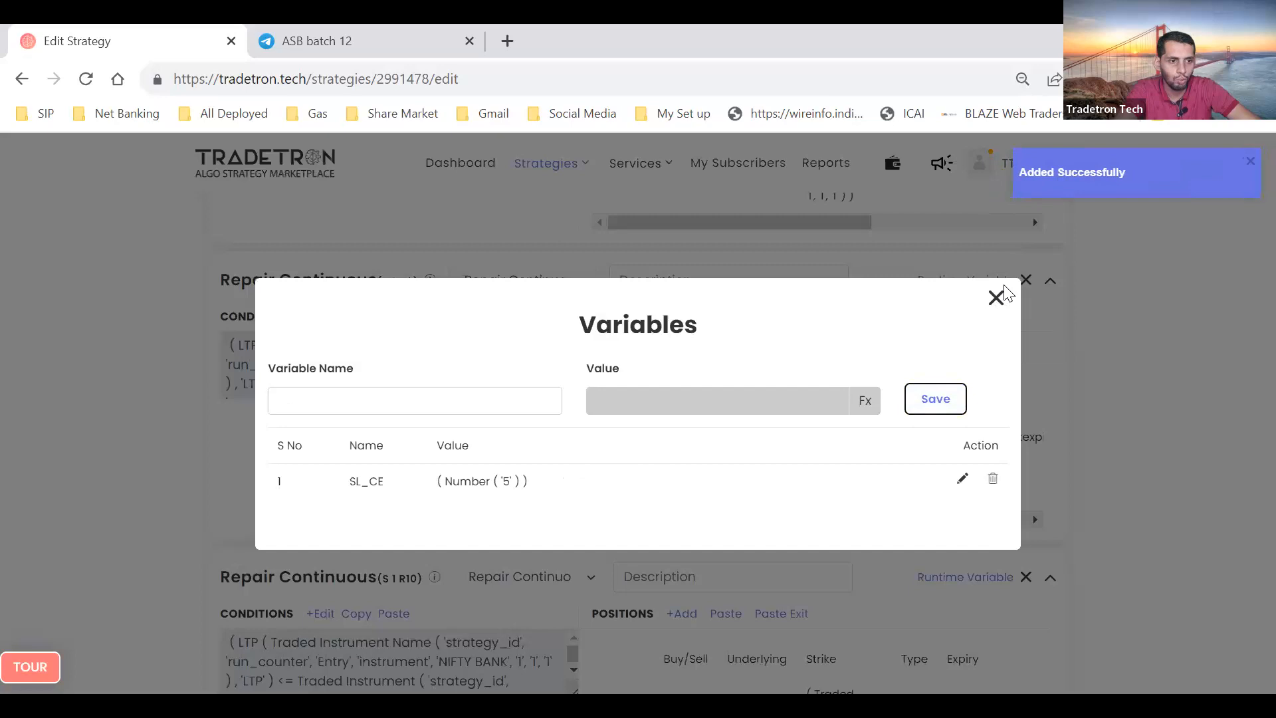
click(996, 299)
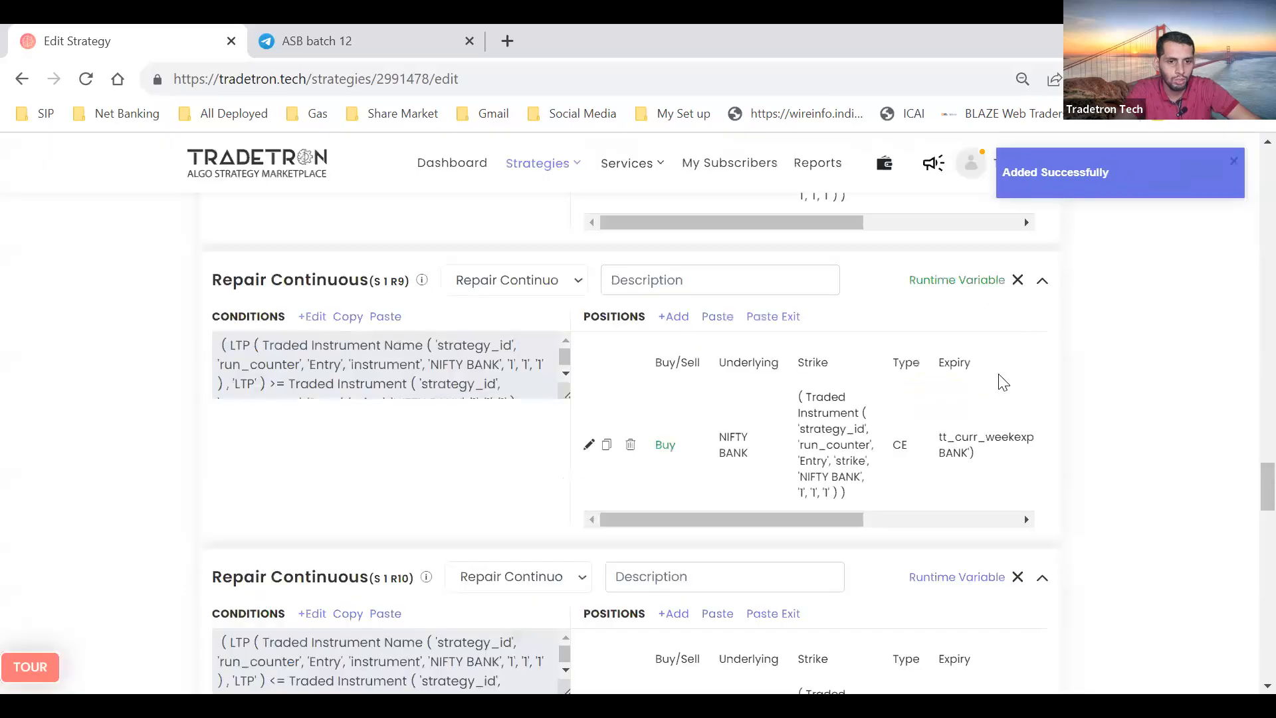
Start a runtime variable named SL_CE for Repair Continuous S1 R10 and open its value formula
scroll(929, 498, down, 3)
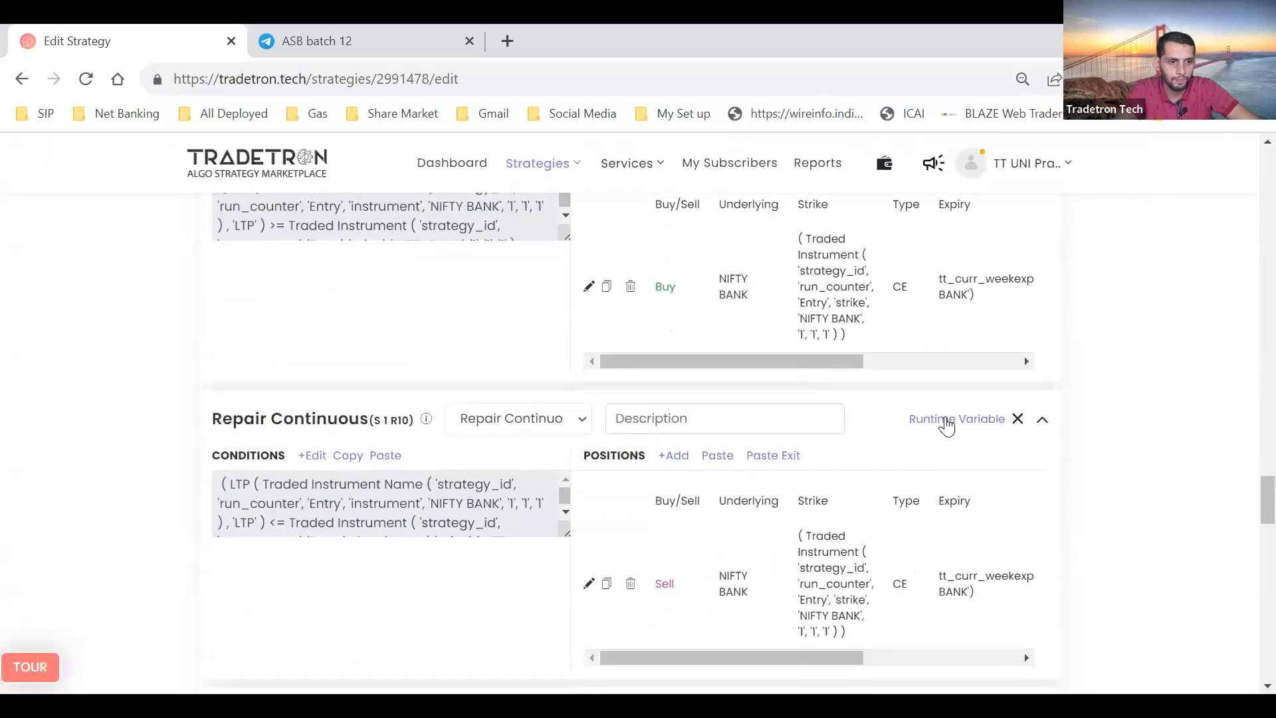
click(917, 420)
click(506, 410)
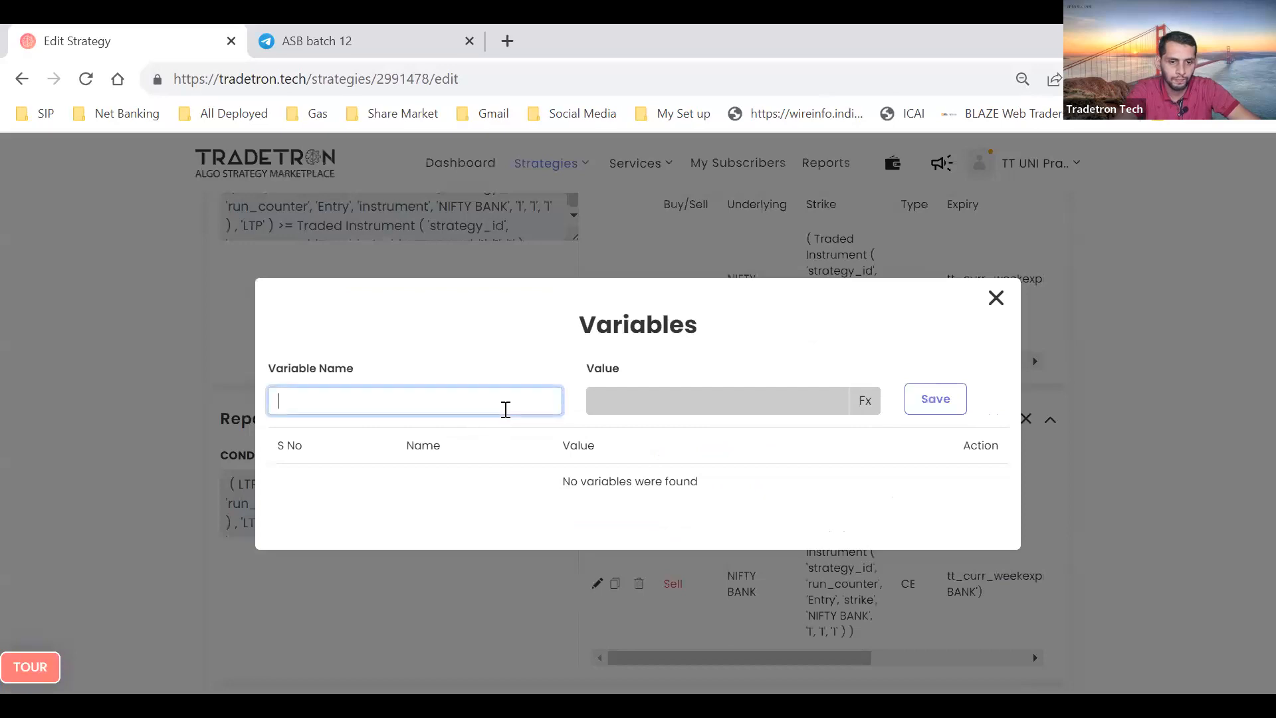
click(862, 400)
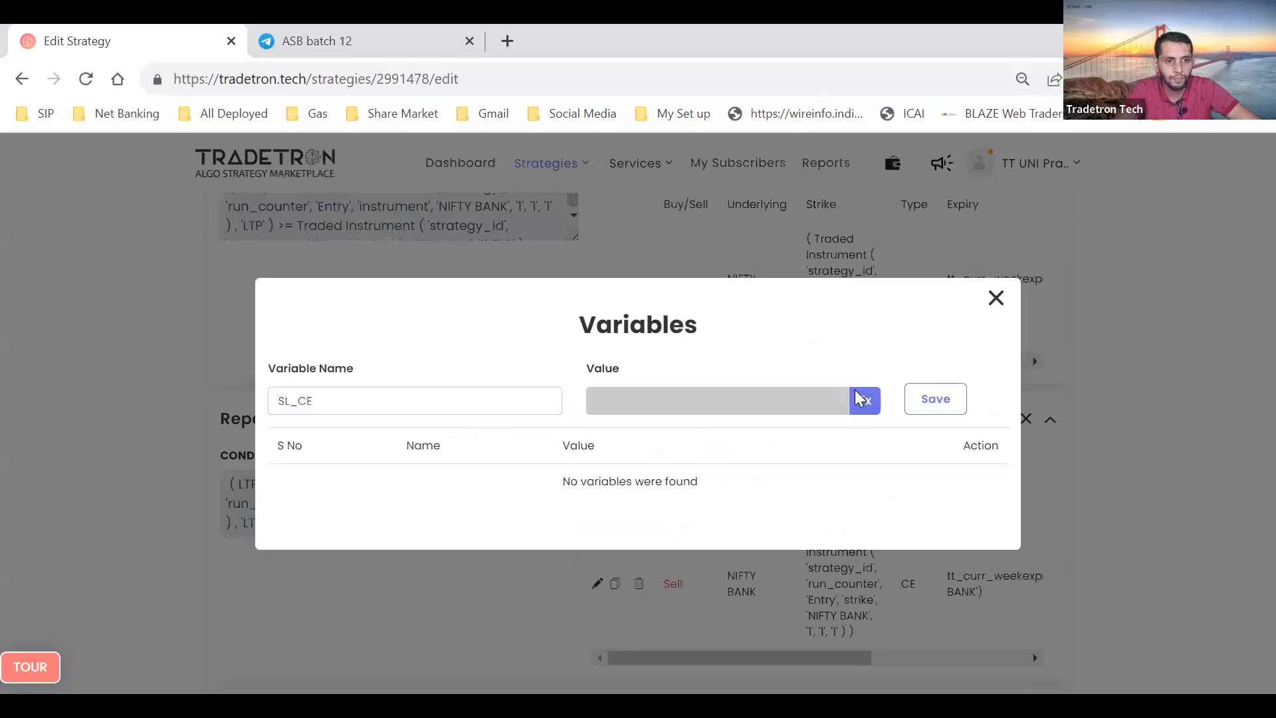
Give the S1 R10 variable SL_CE the formula value Number 4, save it and close the variables
click(400, 297)
text(number)
key(Down)
key(Down)
key(Return)
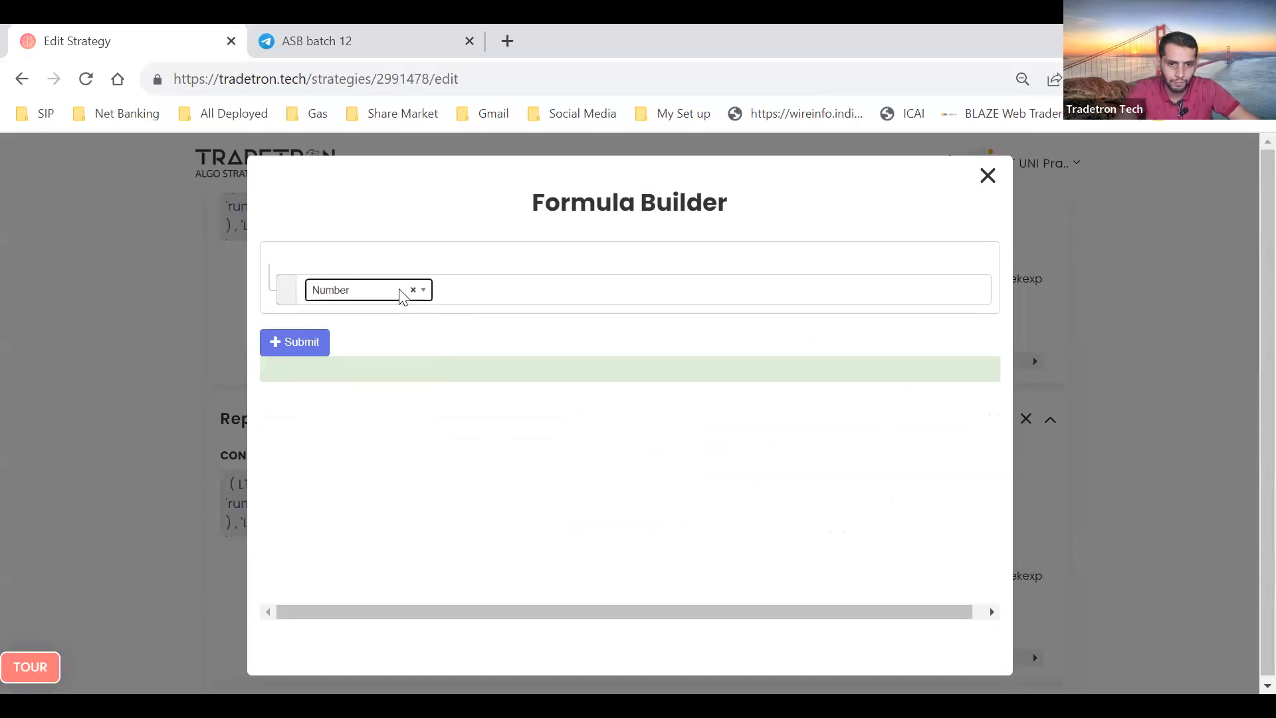
text(4)
key(Return)
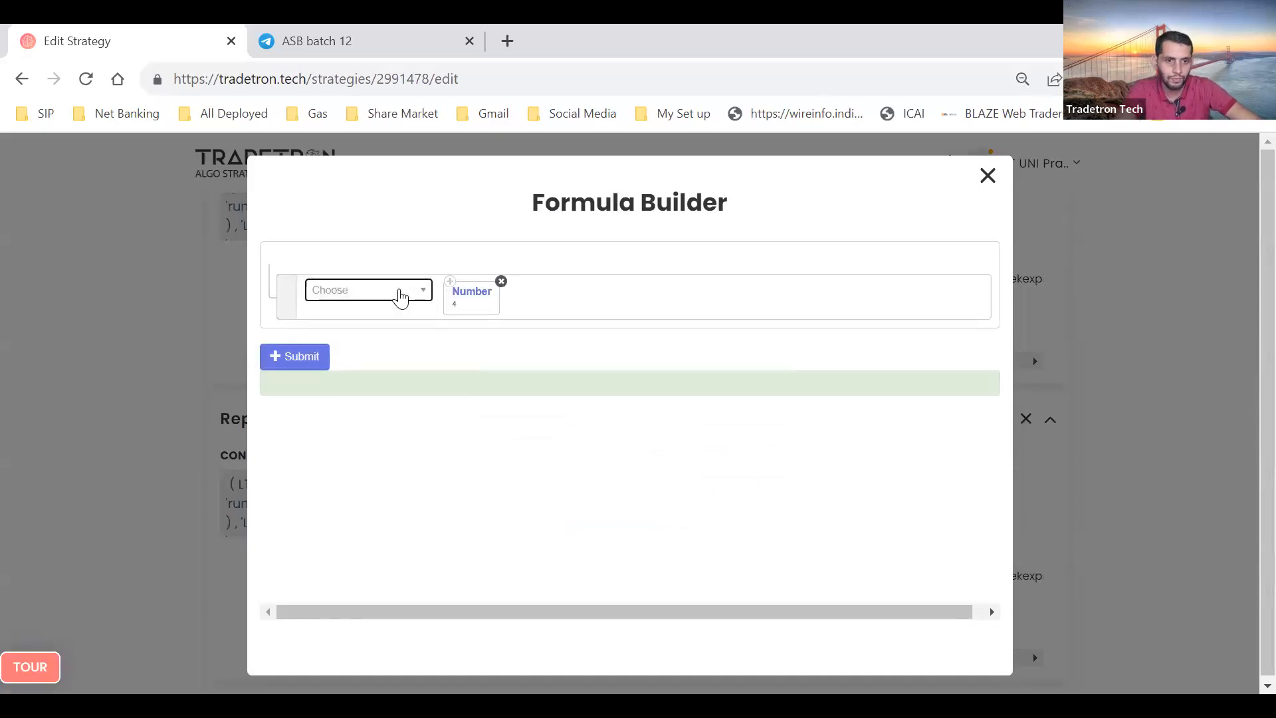
click(287, 362)
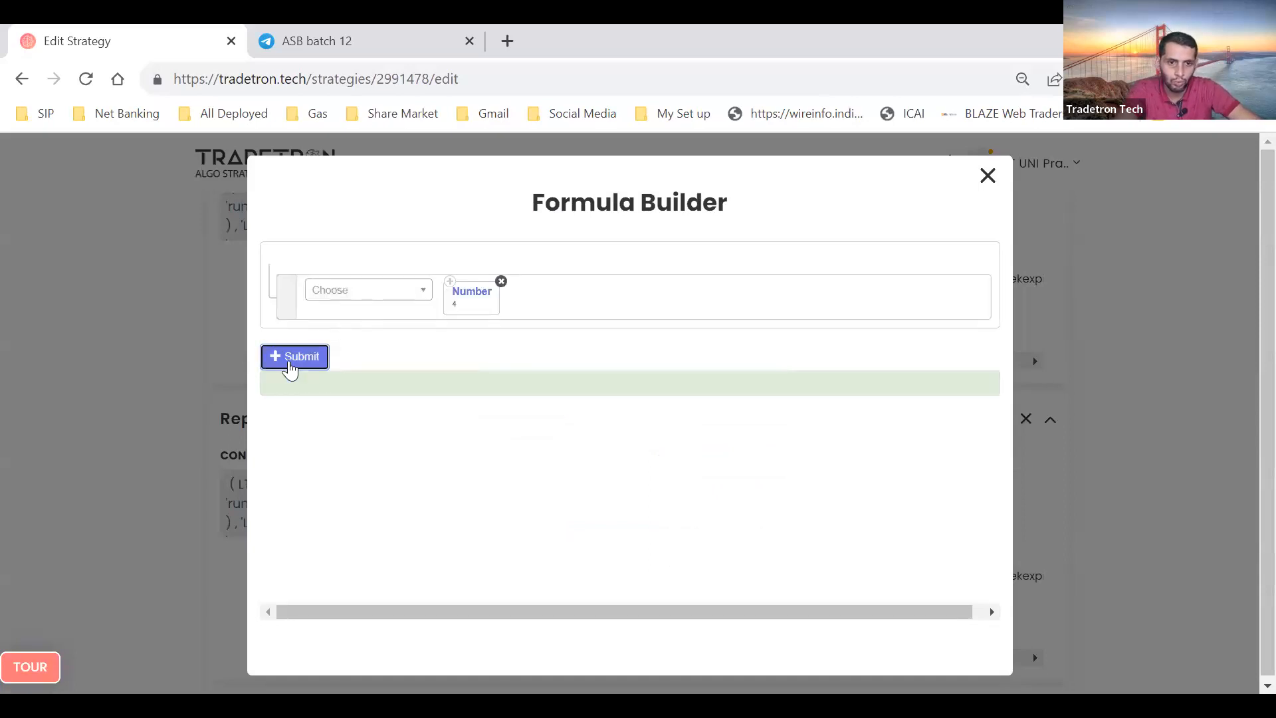
click(988, 175)
click(931, 392)
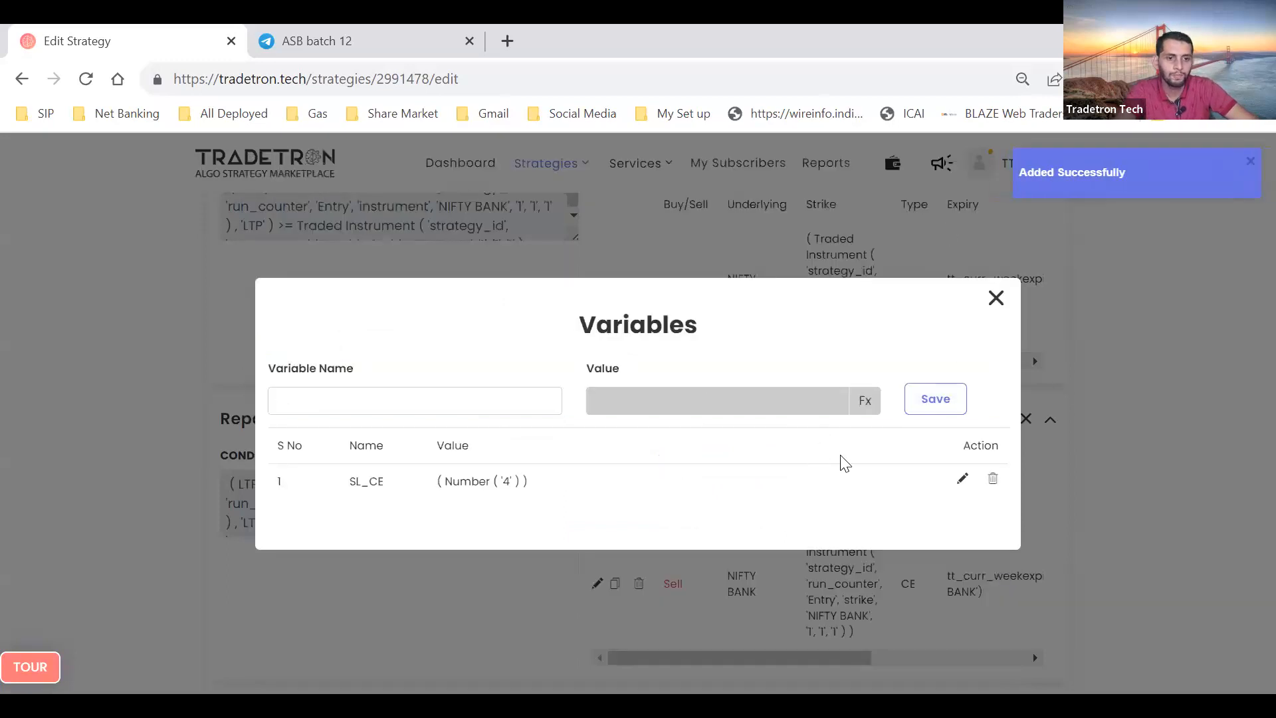
key(Escape)
Review the Repair Continuous blocks from S1 R1 to S1 R10, the Universal Exit section and the strategy settings
scroll(848, 504, down, 10)
scroll(848, 500, down, 8)
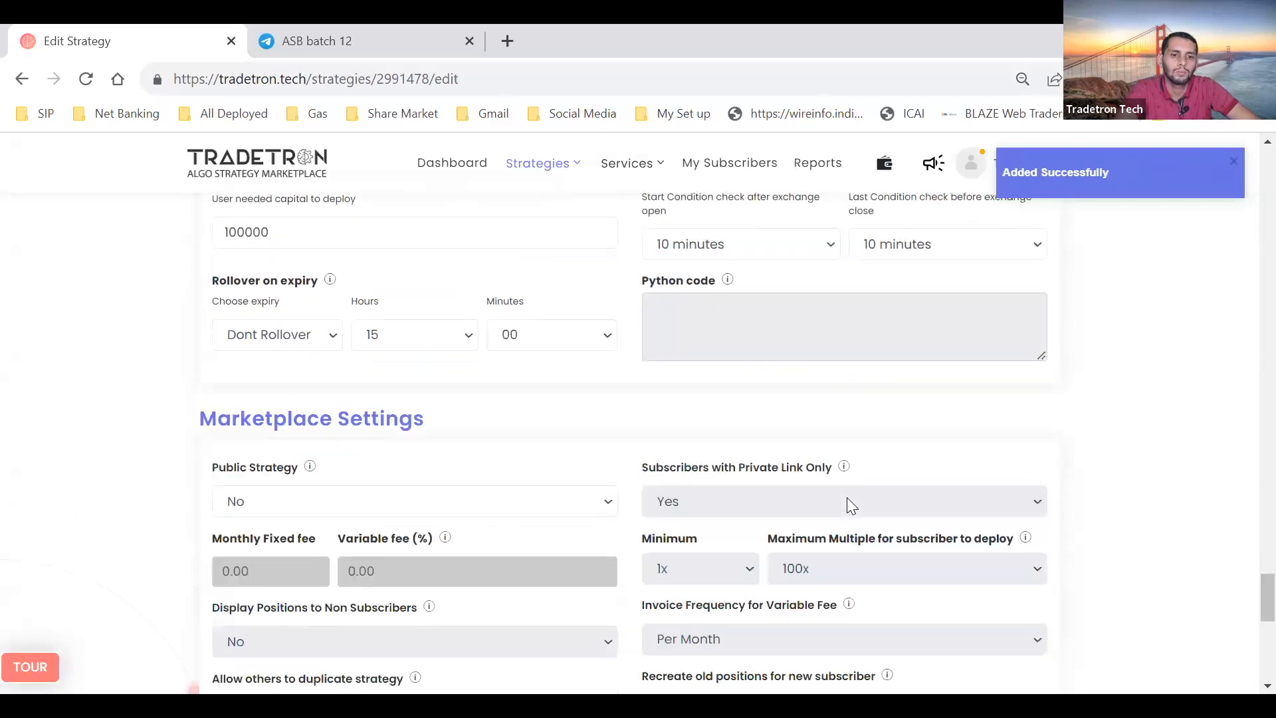
scroll(848, 502, down, 3)
scroll(321, 543, up, 10)
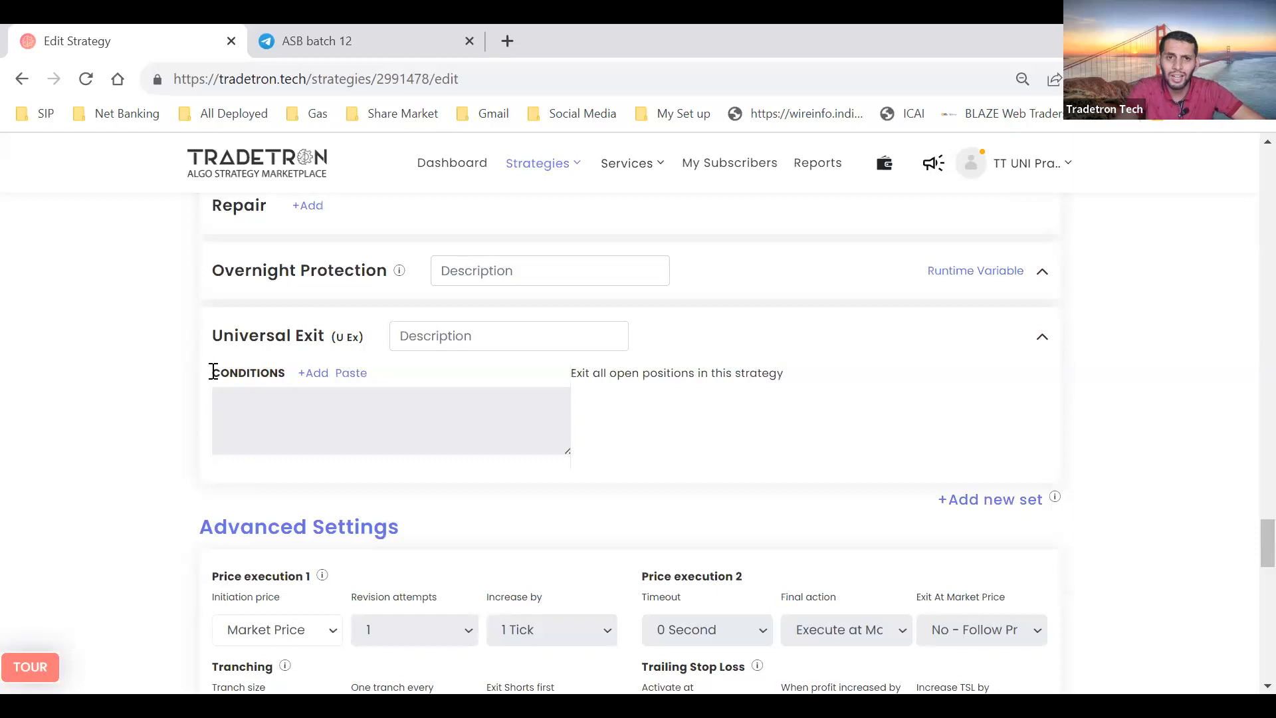
scroll(339, 392, up, 10)
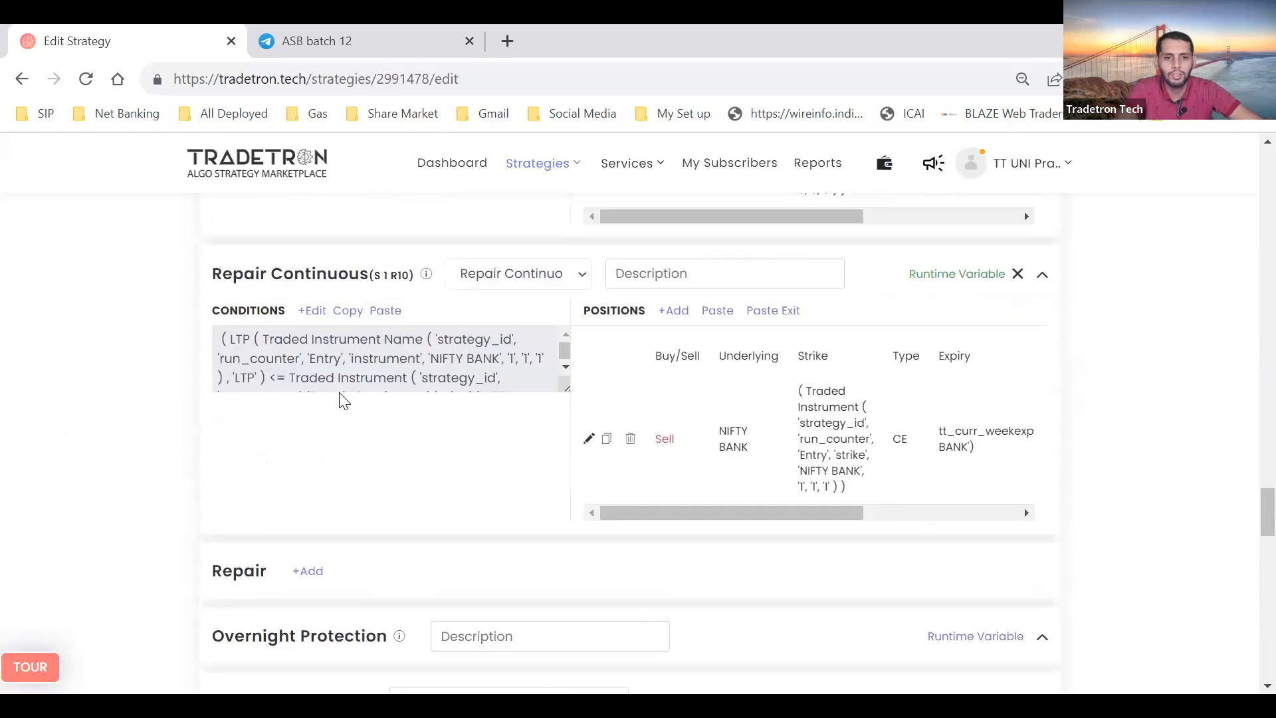
scroll(341, 393, up, 15)
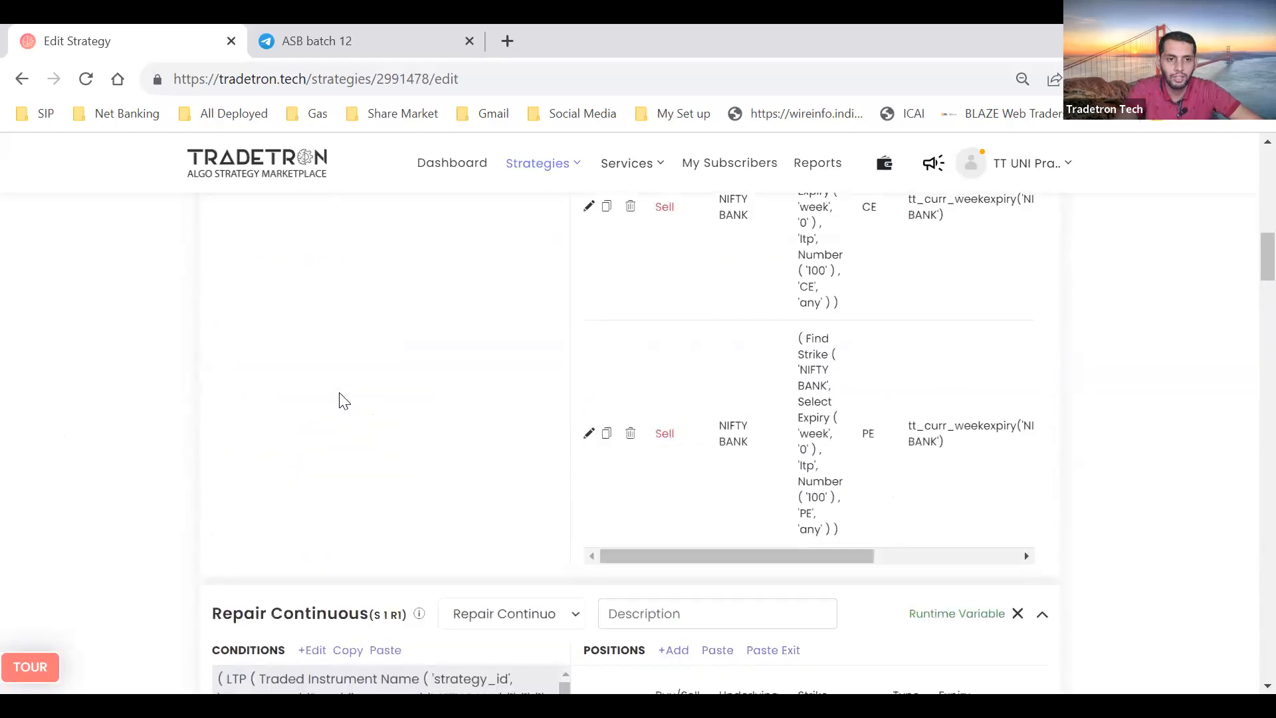
scroll(342, 399, down, 5)
scroll(344, 399, down, 10)
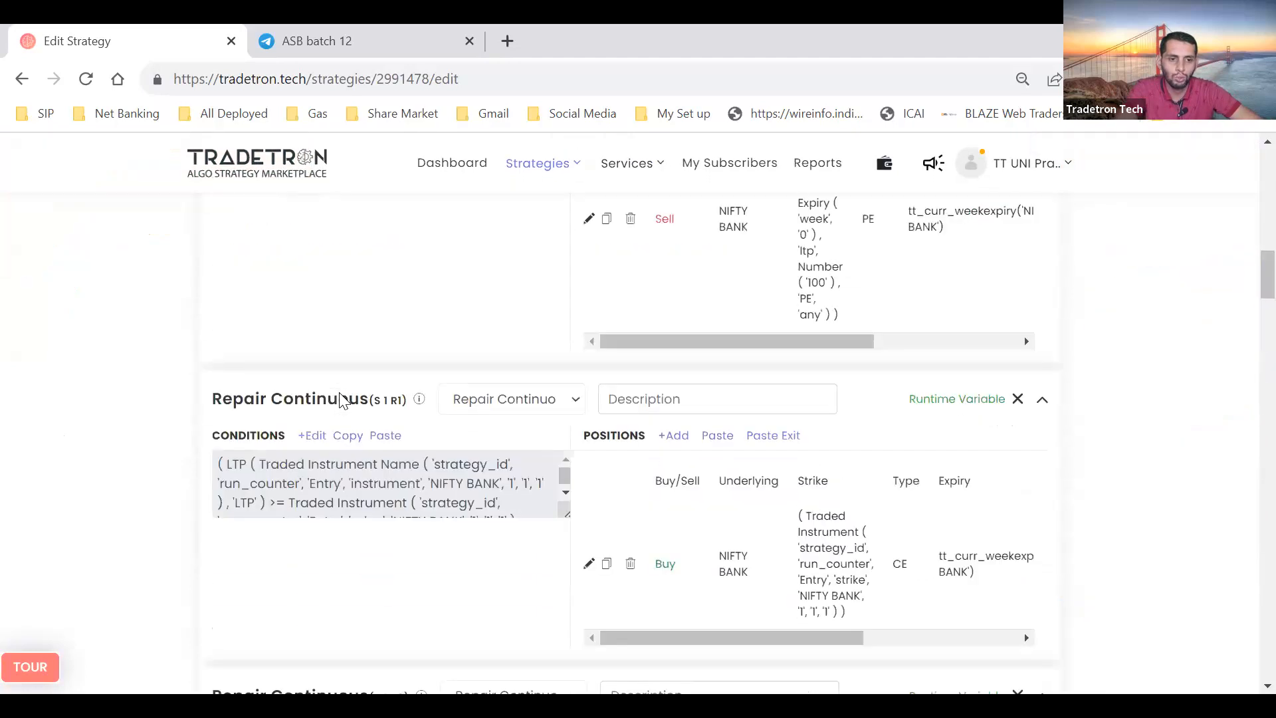
scroll(248, 353, down, 15)
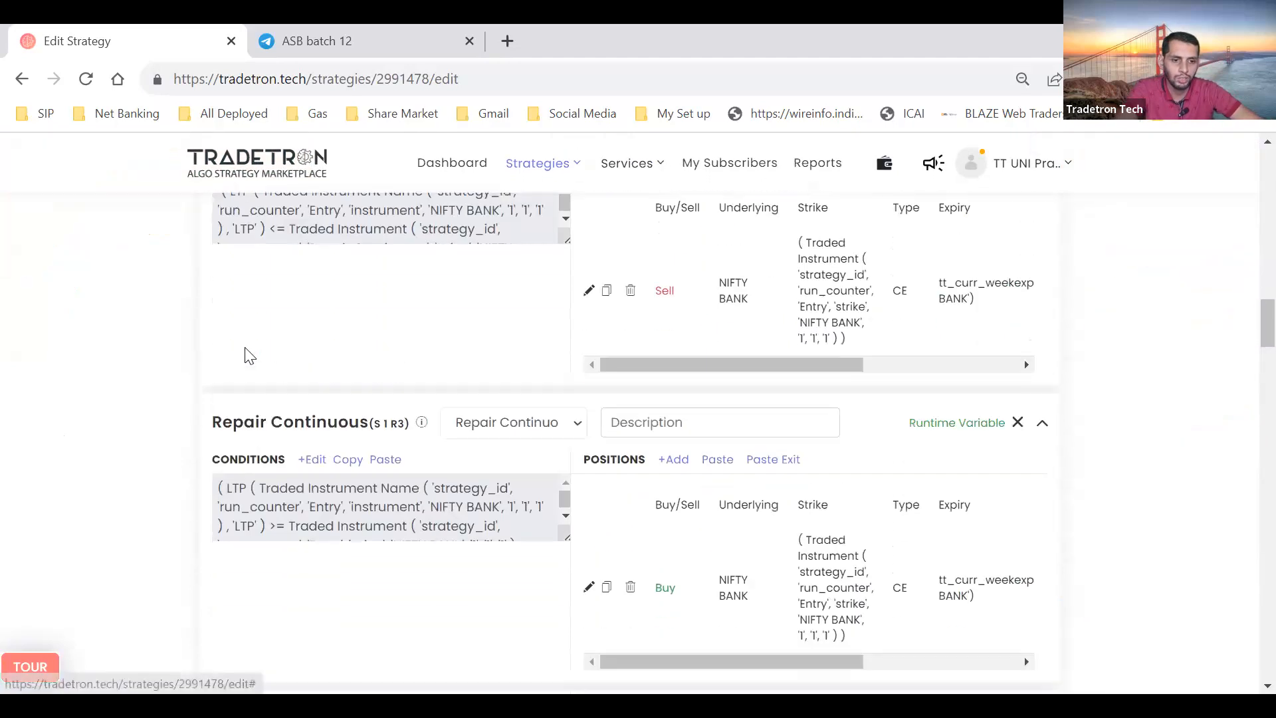
scroll(601, 469, down, 15)
scroll(601, 469, down, 10)
Start a Universal Exit condition with the PNL keyword and the >= comparison
click(316, 359)
click(475, 301)
text(pnl)
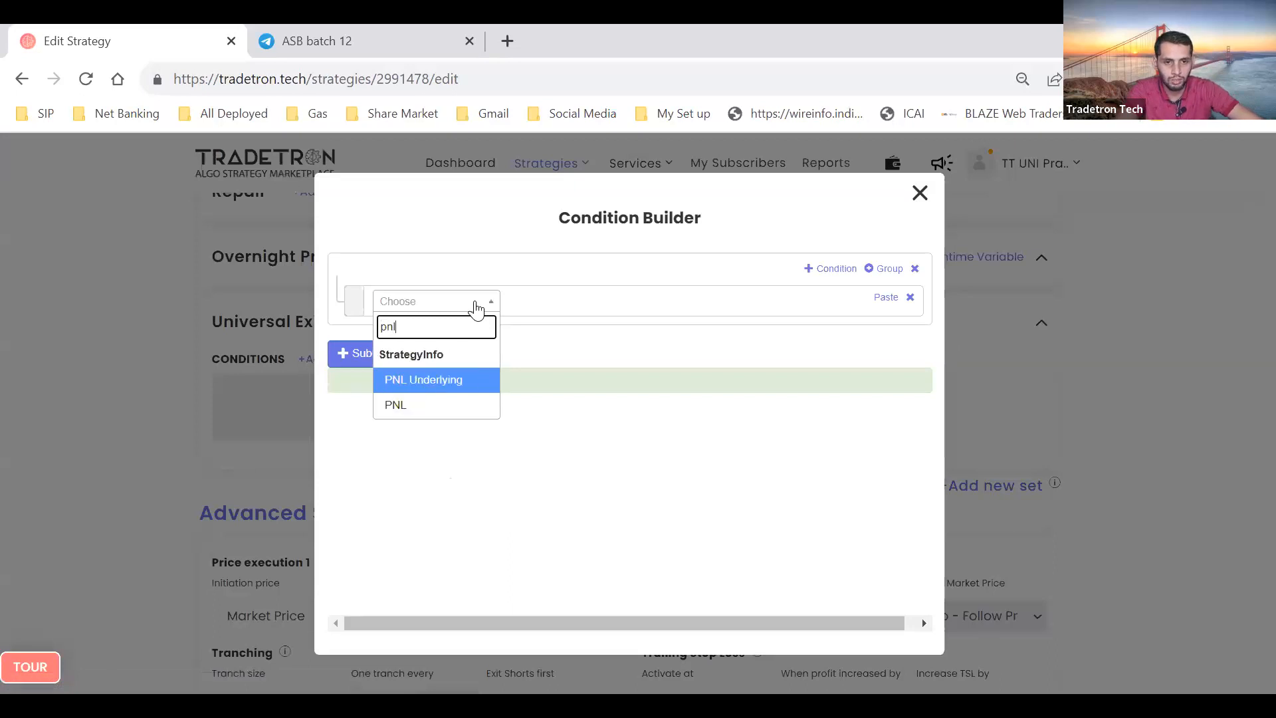
key(Down)
key(Return)
click(476, 307)
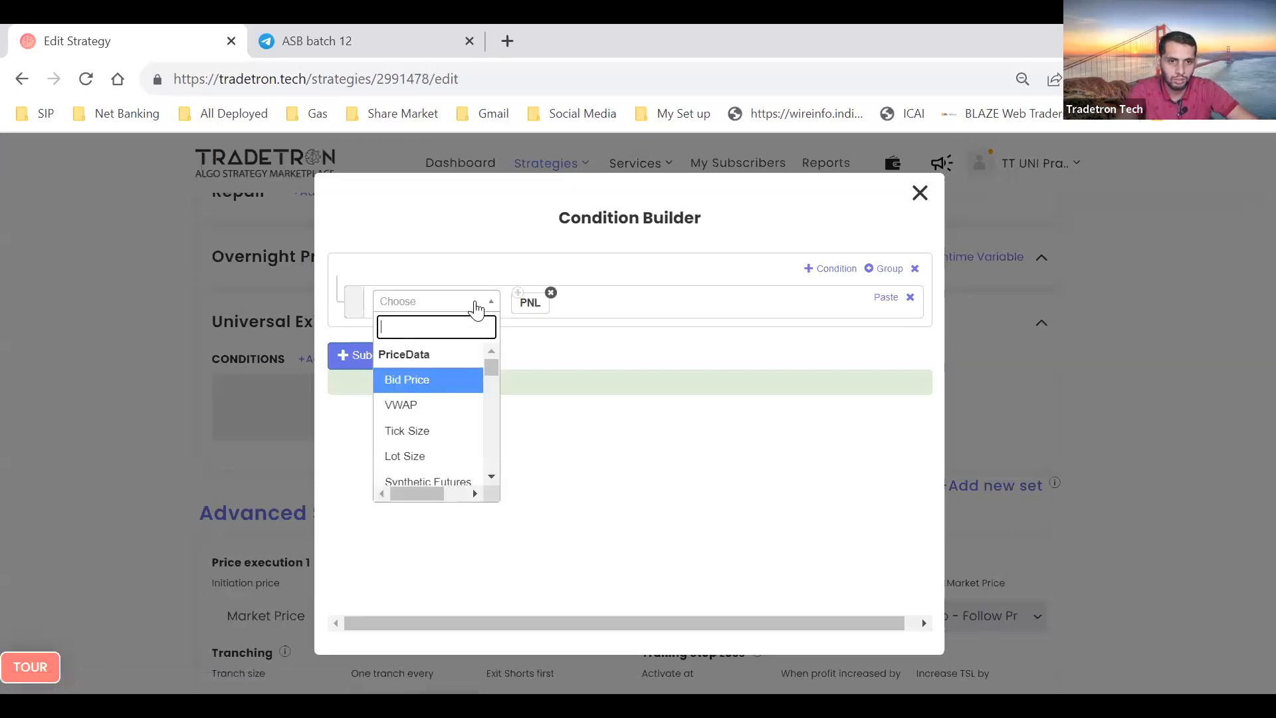
text(>=)
key(Return)
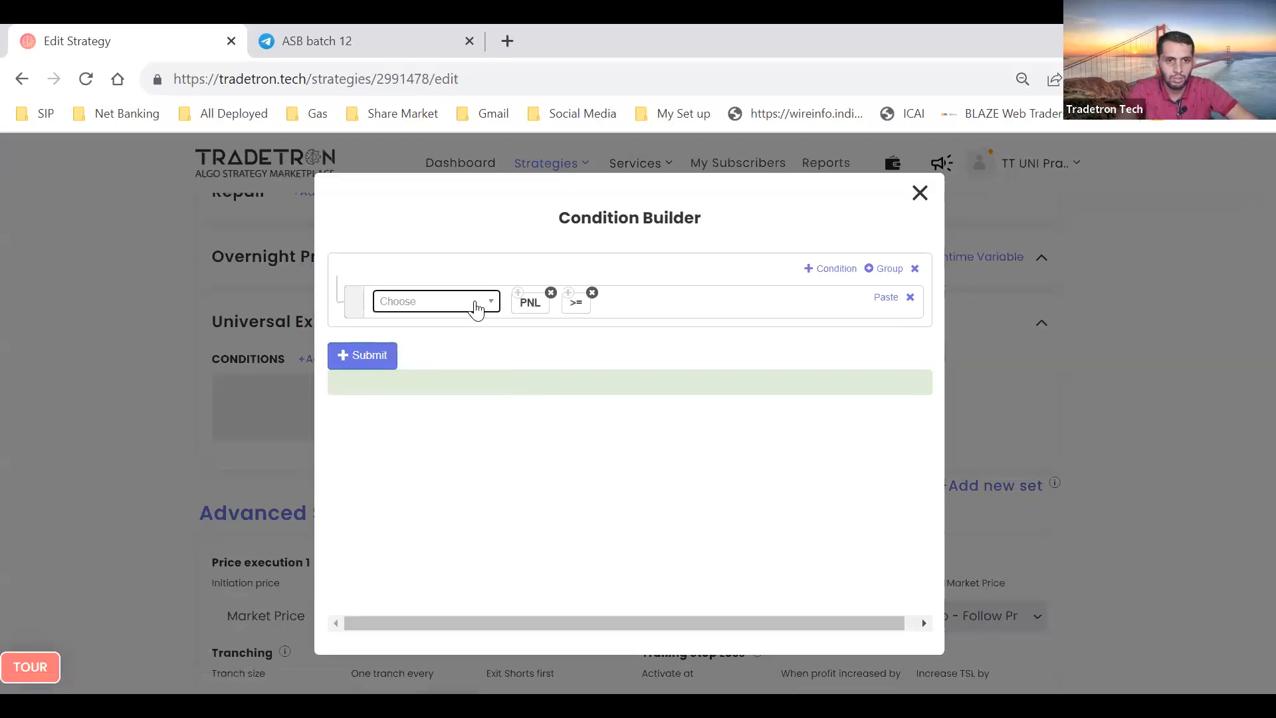
Add the Number keyword with value 15000 as the threshold of the PNL >= condition
click(475, 307)
text(nuu)
key(BackSpace)
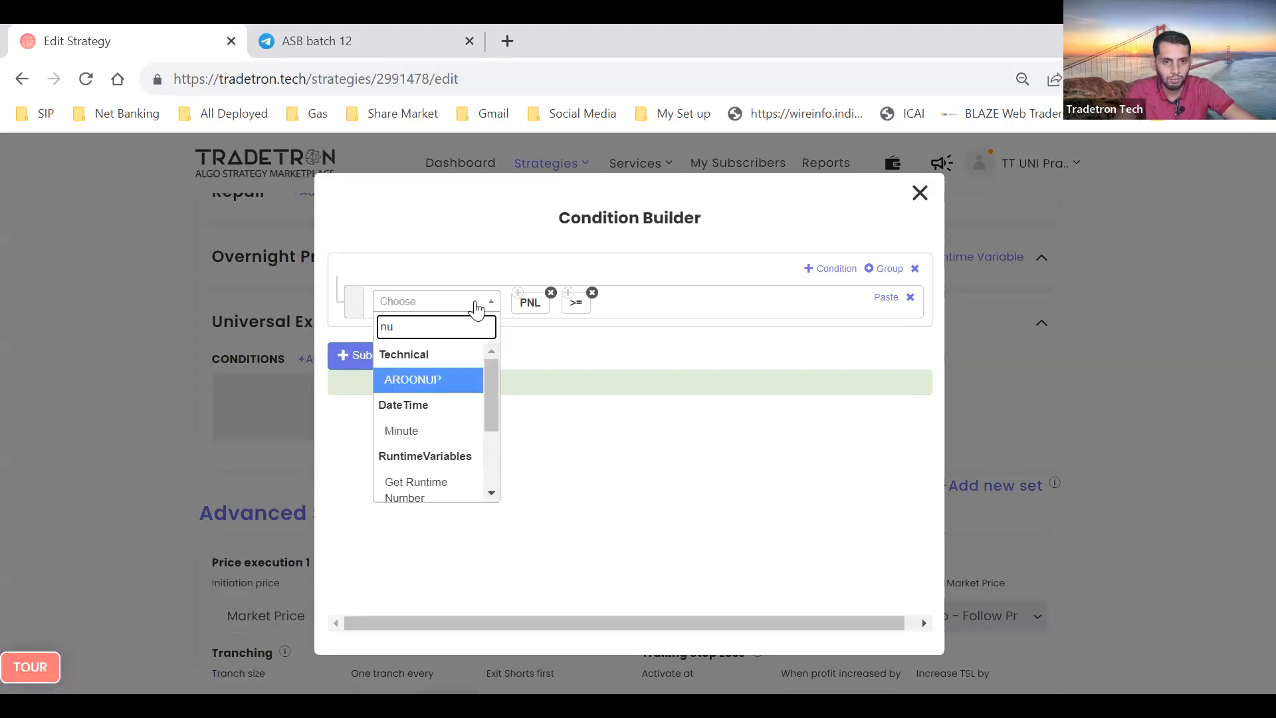
text(mber)
key(Down)
key(Down)
key(Return)
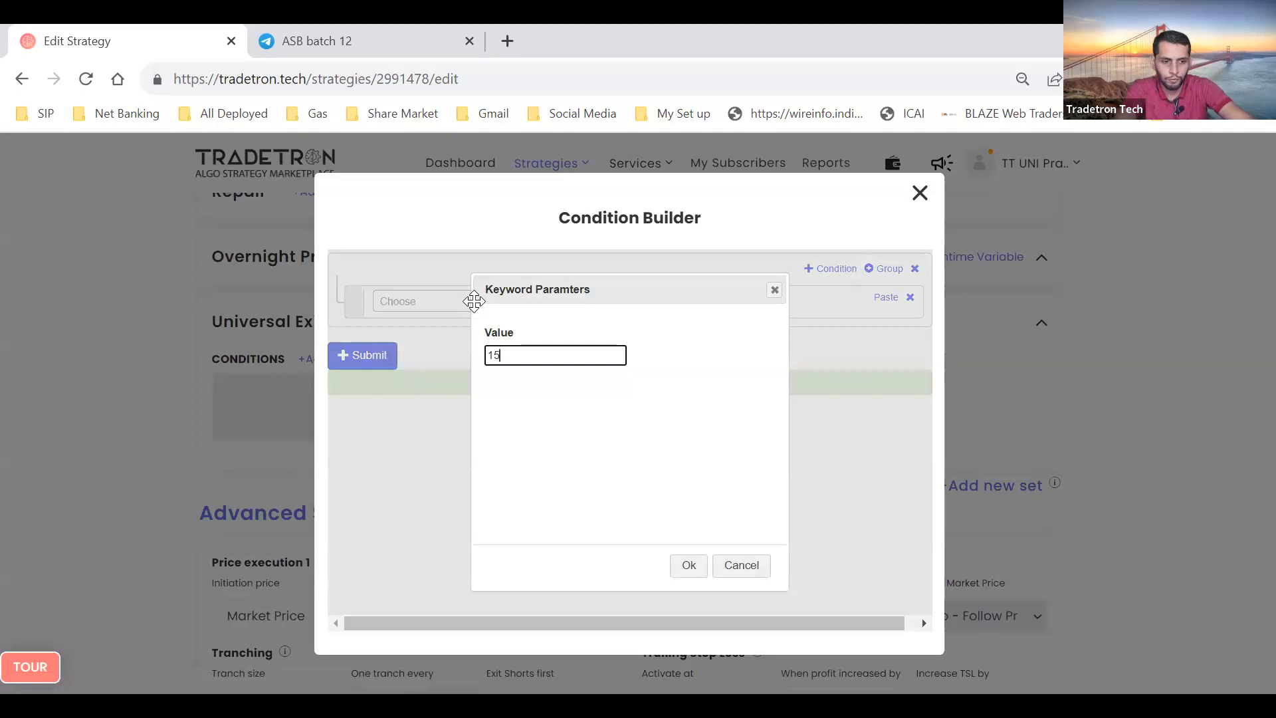
key(Return)
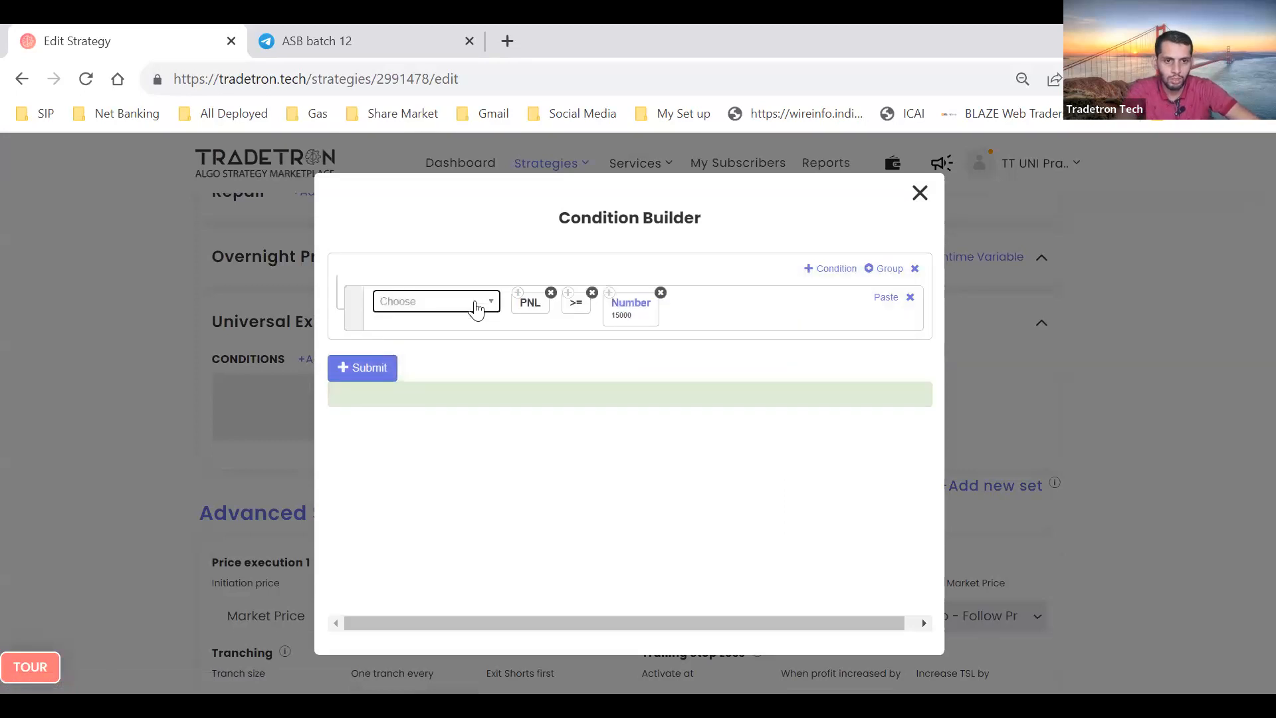
Extend the profit threshold with the * operator and the Multiplier keyword
click(476, 308)
text(<)
key(Return)
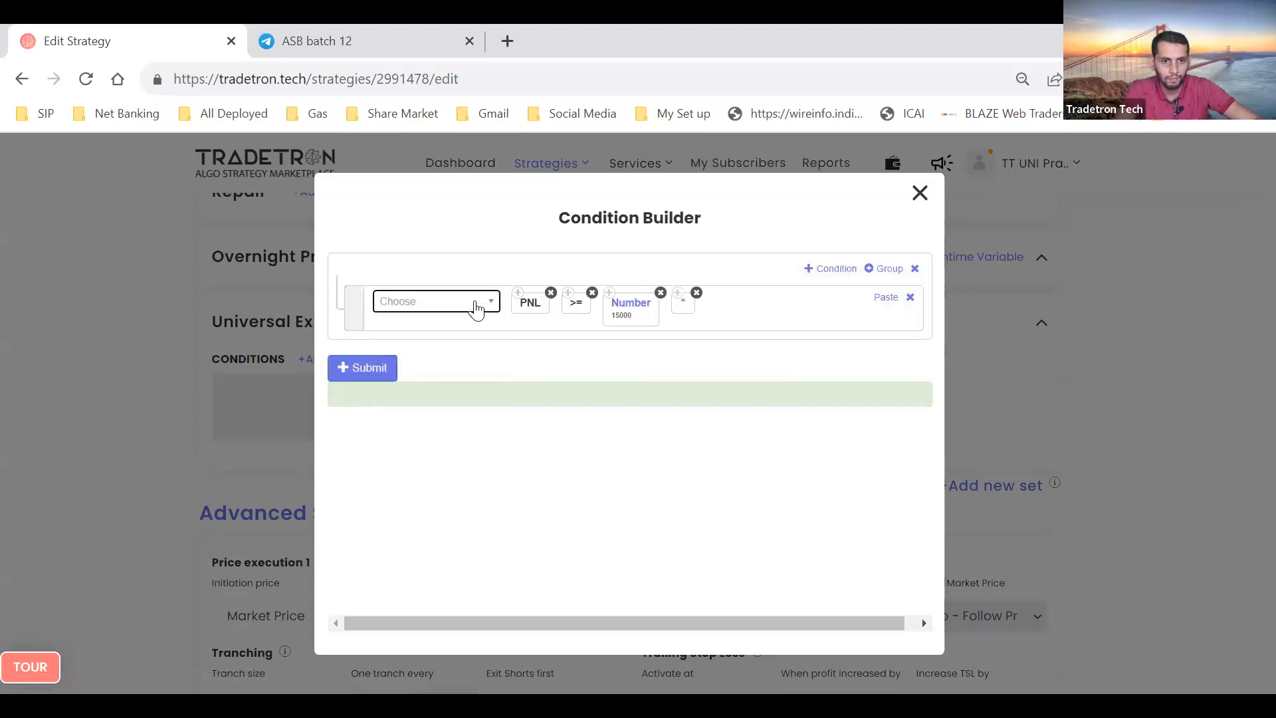
click(476, 308)
text(mu)
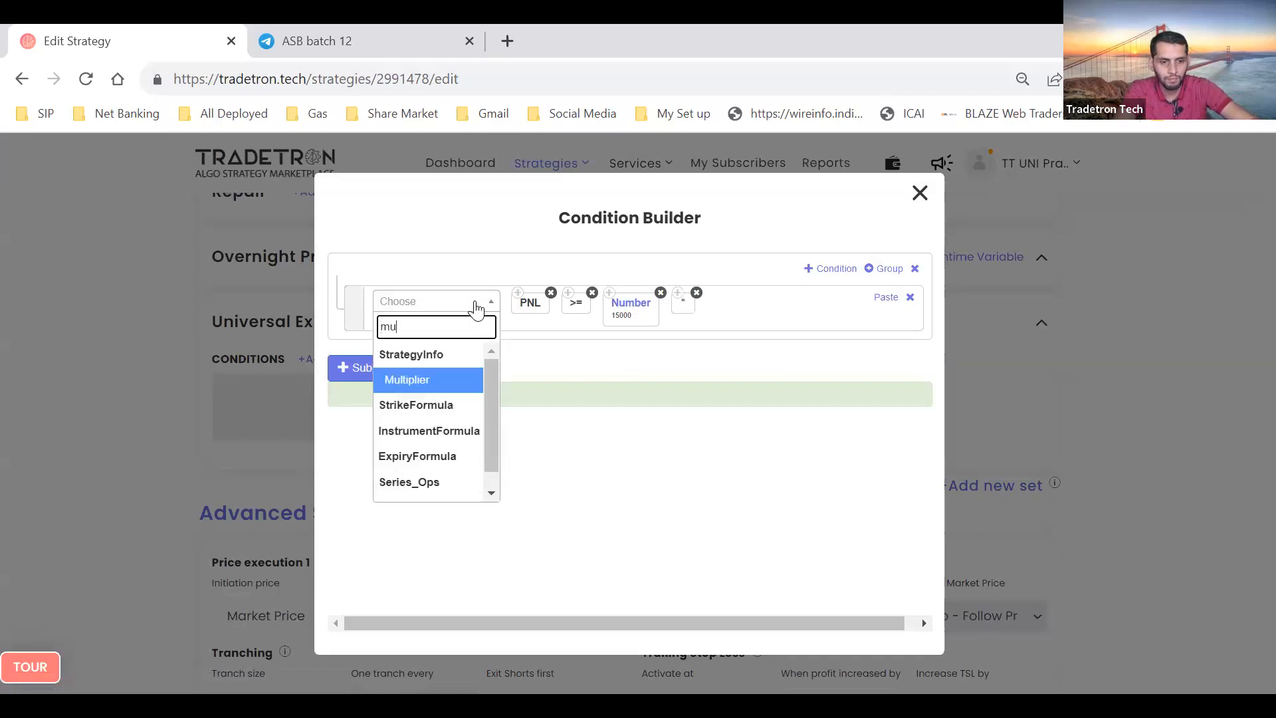
key(Return)
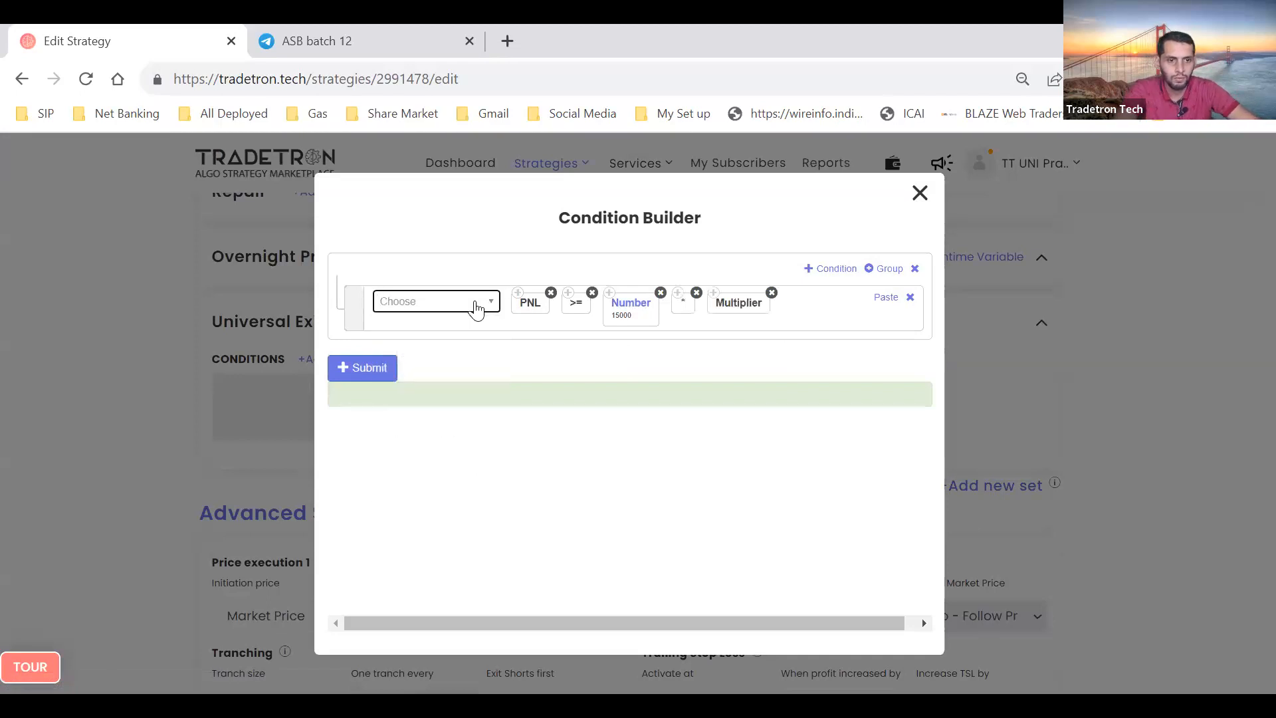
Add a second Universal Exit condition row containing a copied PNL block and the <= comparison
click(841, 270)
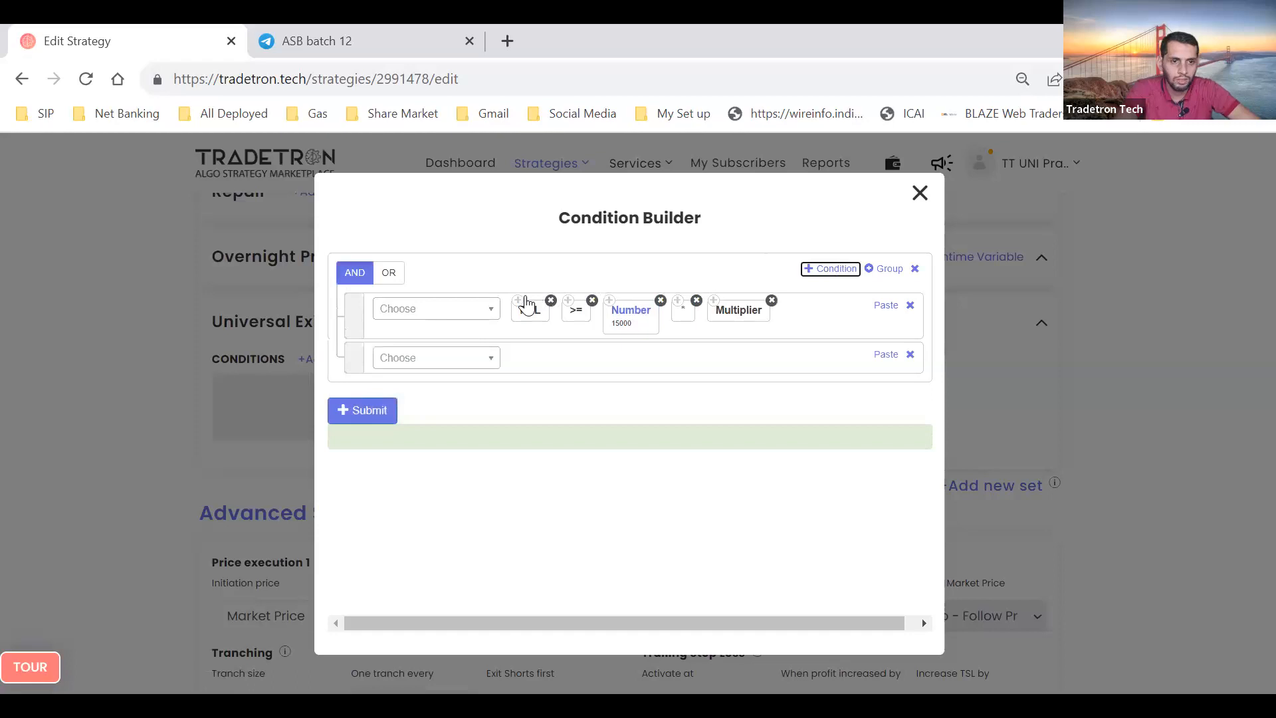
click(871, 356)
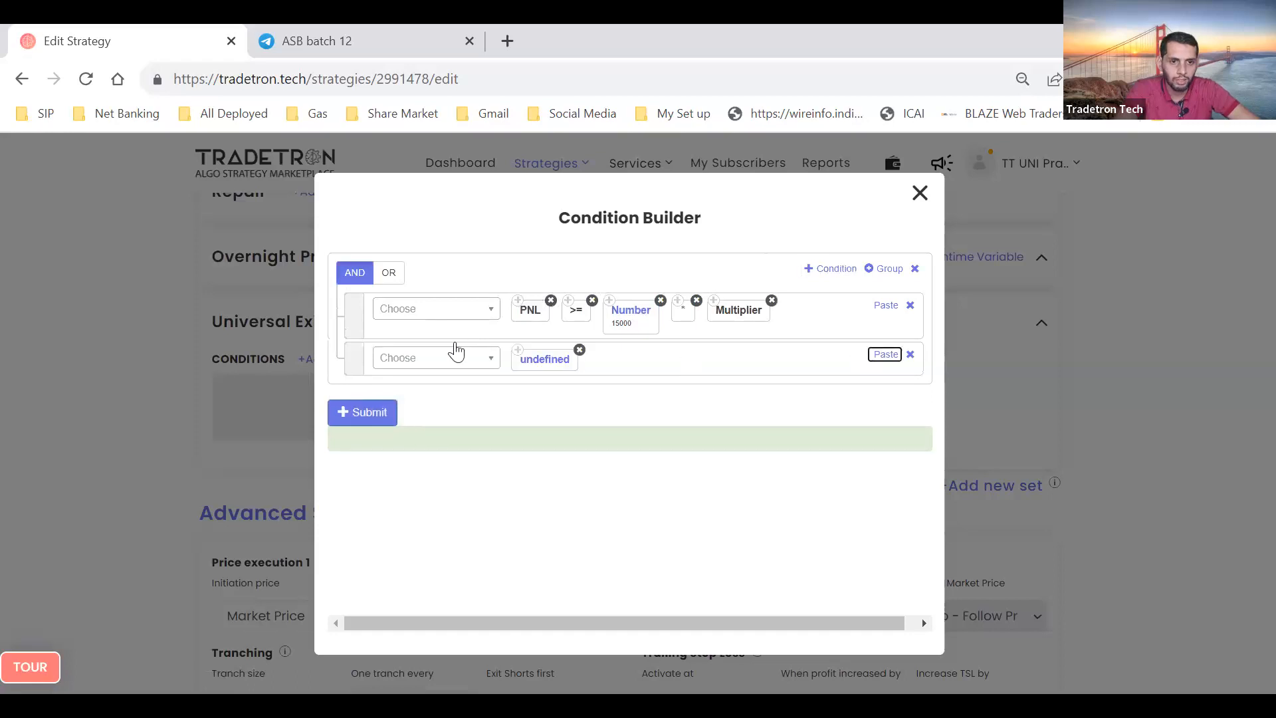
click(581, 353)
click(876, 356)
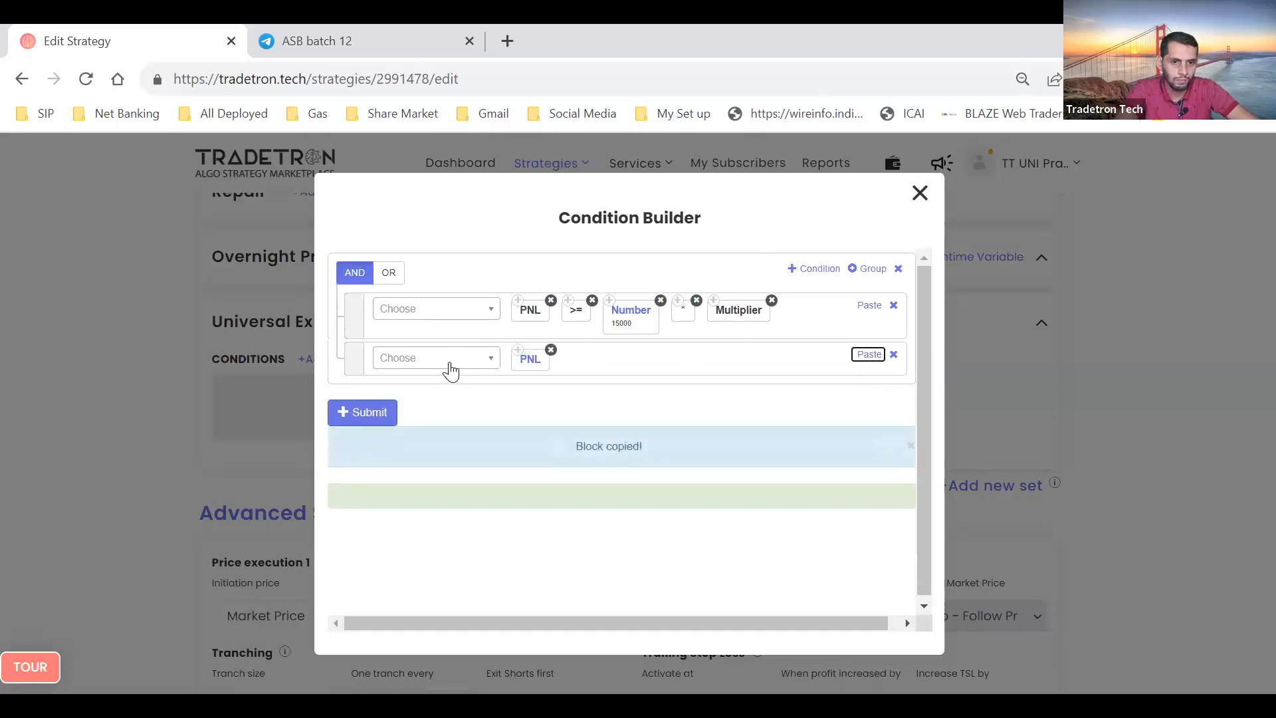
click(450, 371)
text(<=)
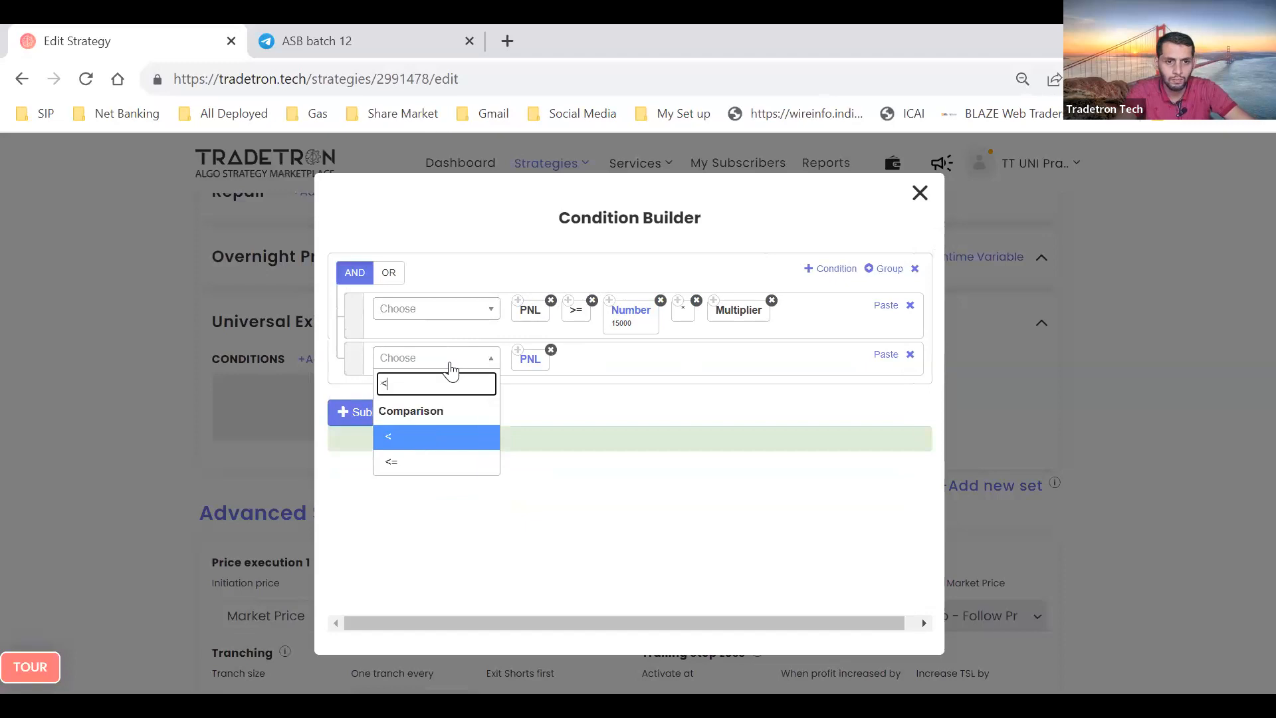
key(Return)
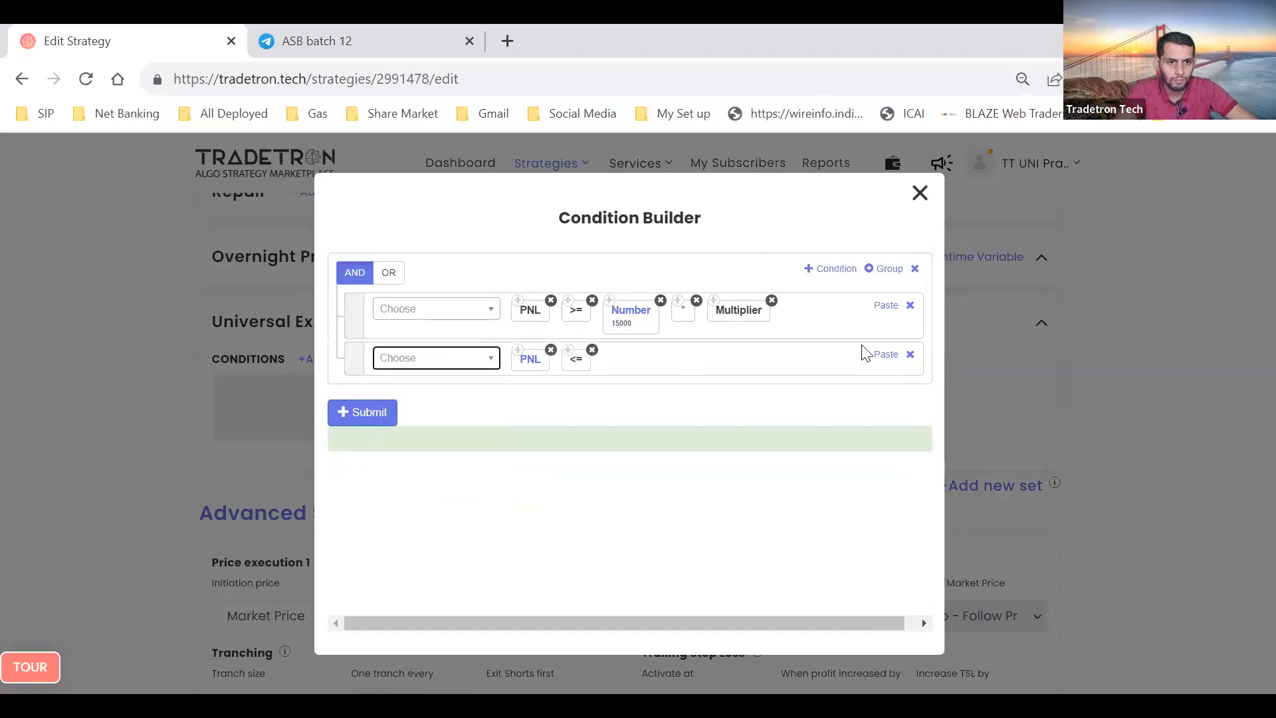
Copy the Number block into the second PNL condition and set its value to -6000
click(884, 355)
click(876, 357)
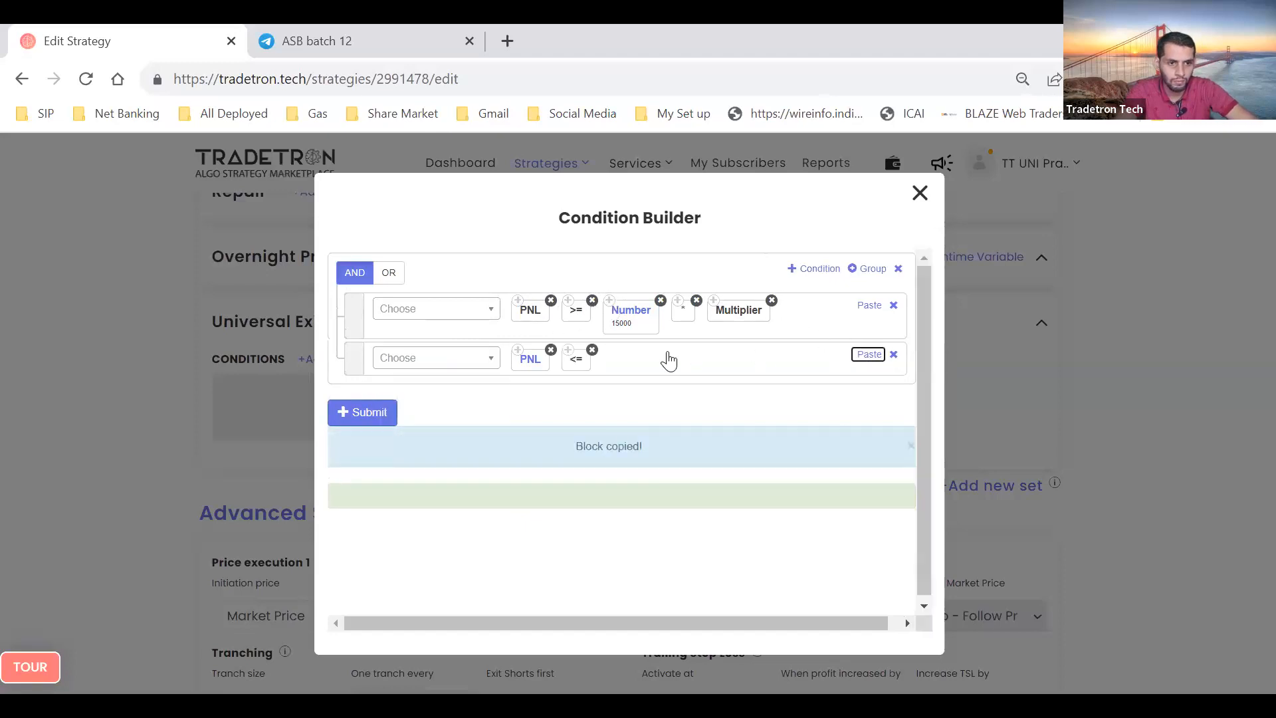
click(638, 362)
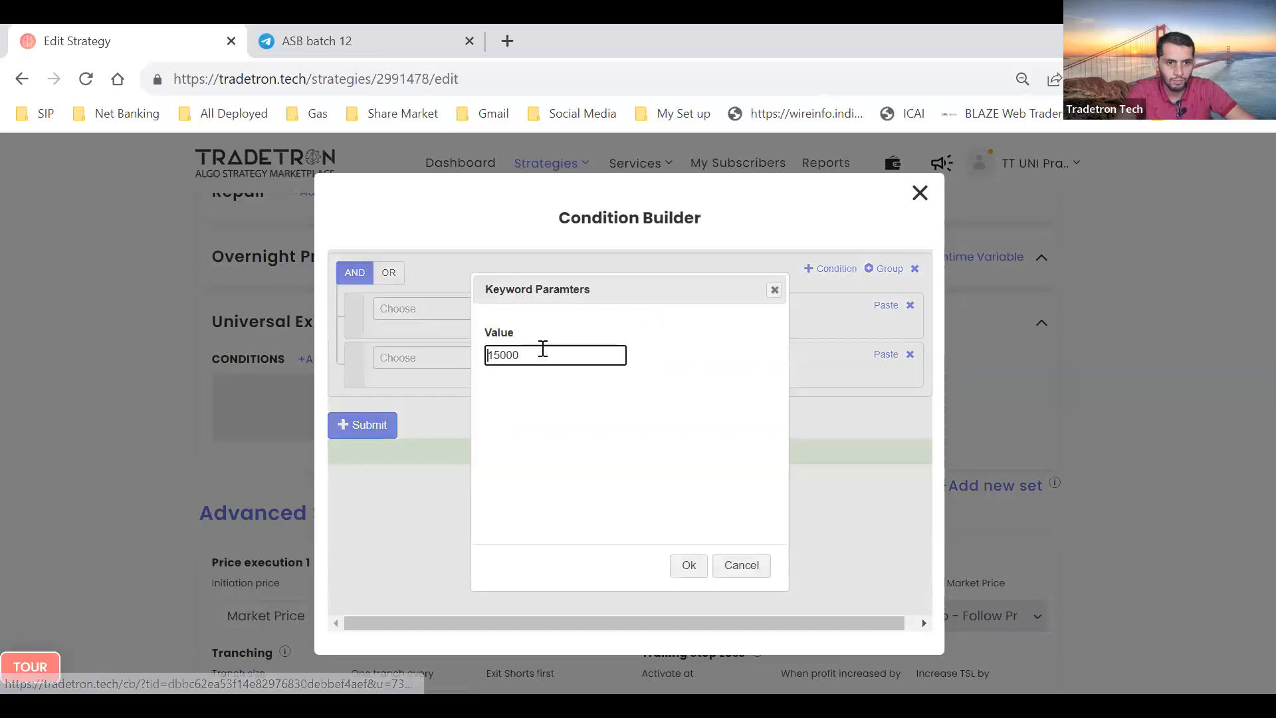
key(BackSpace)
key(BackSpace)
key(BackSpace)
key(BackSpace)
text(6000)
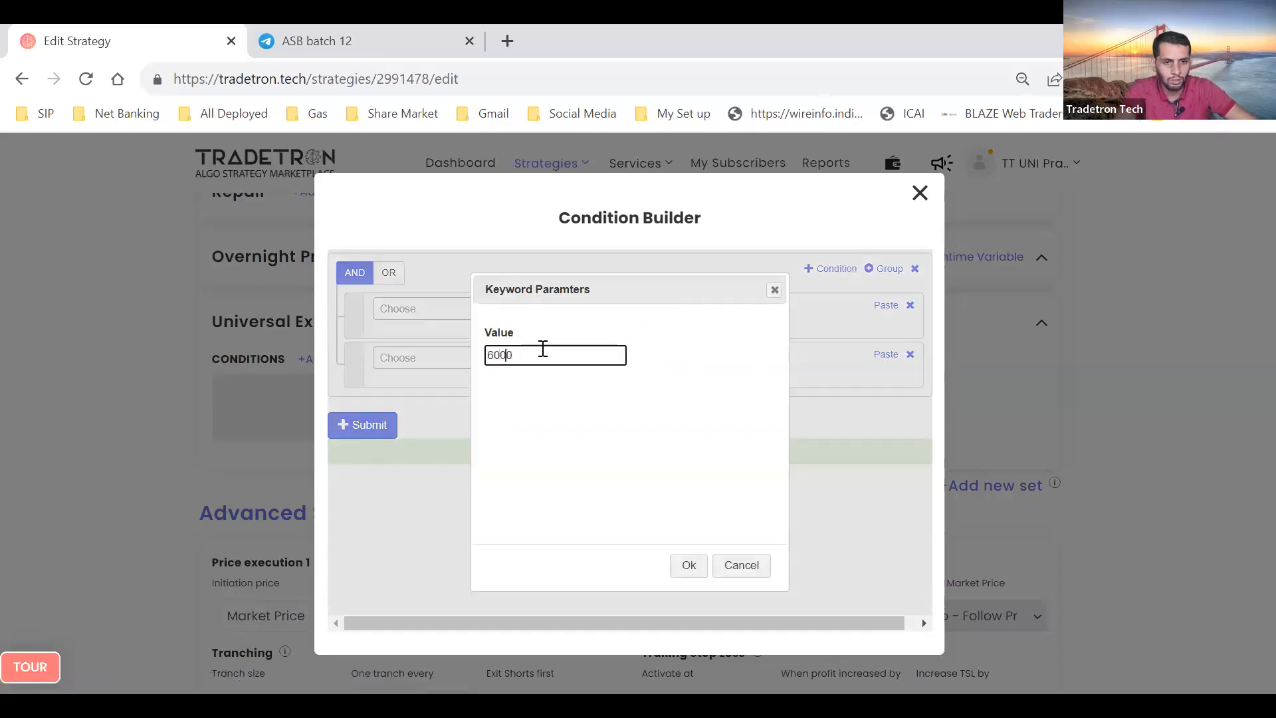
key(Home)
text(-)
key(Return)
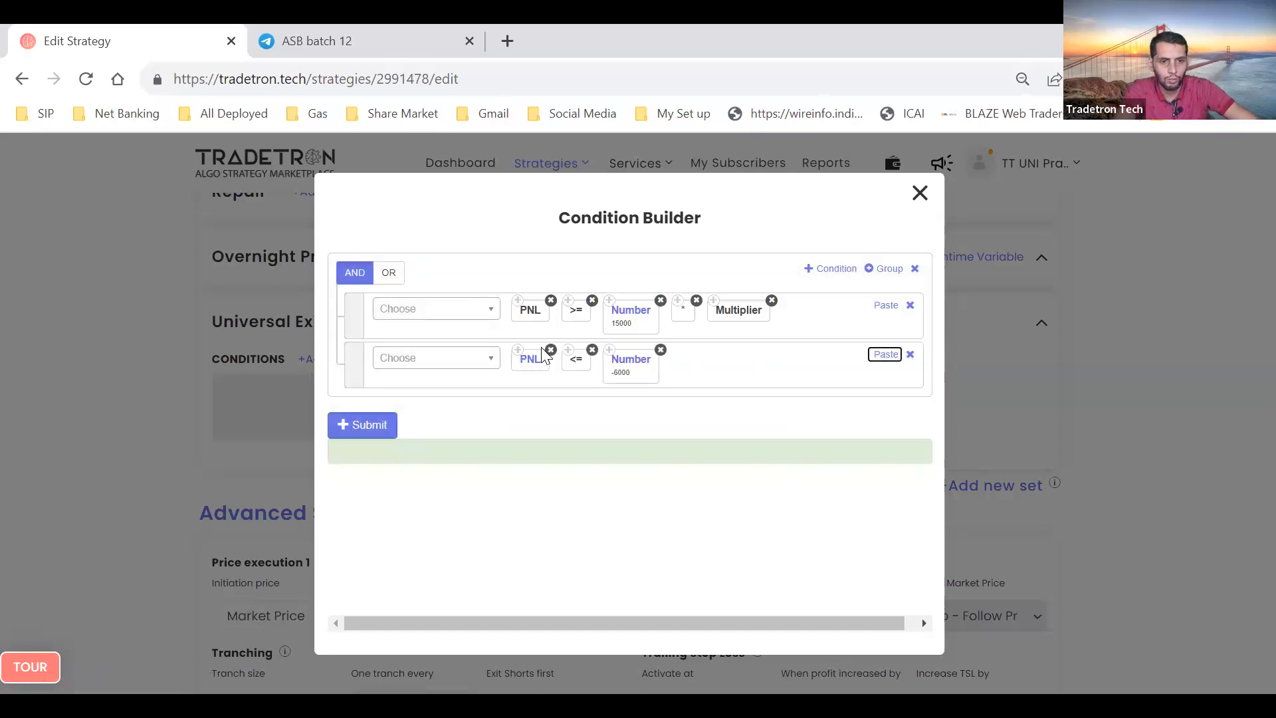
Set the Number value in the first PNL condition to 12000
click(630, 312)
click(502, 357)
key(BackSpace)
text(2)
key(Return)
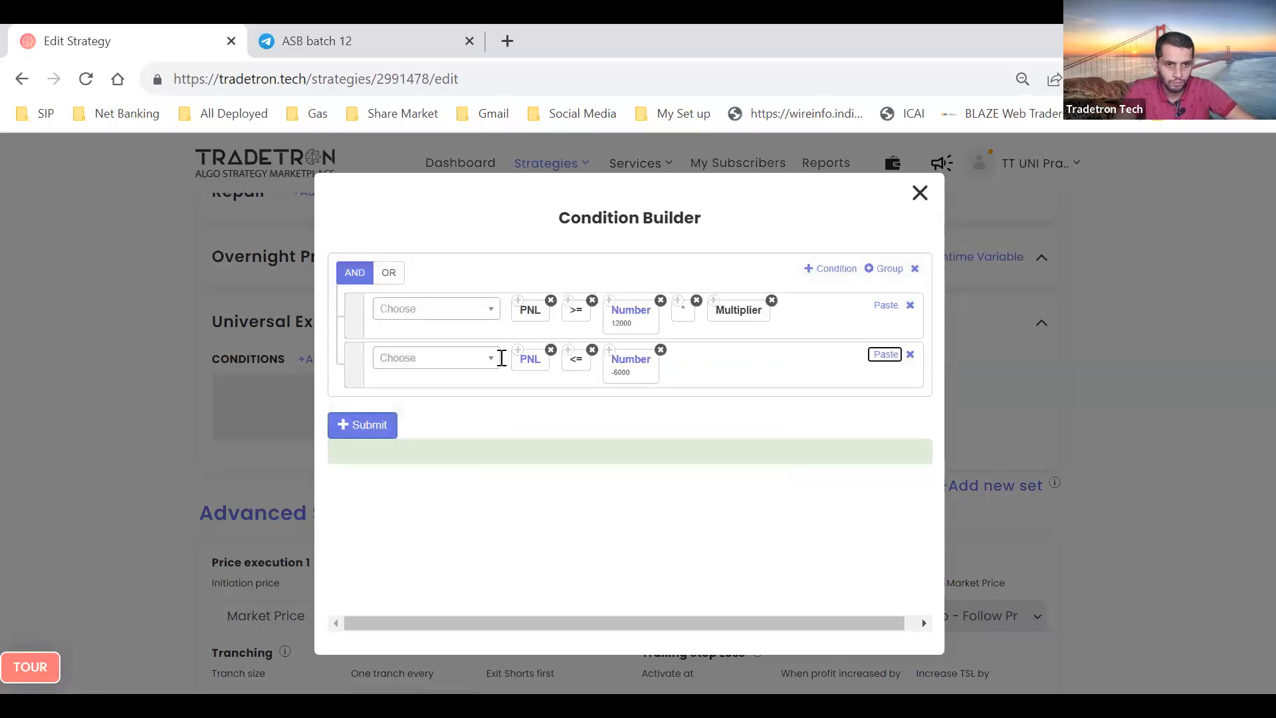
Copy the * operator and the Multiplier block from the first PNL condition to the end of the second
click(679, 309)
key(ctrl+c)
click(871, 355)
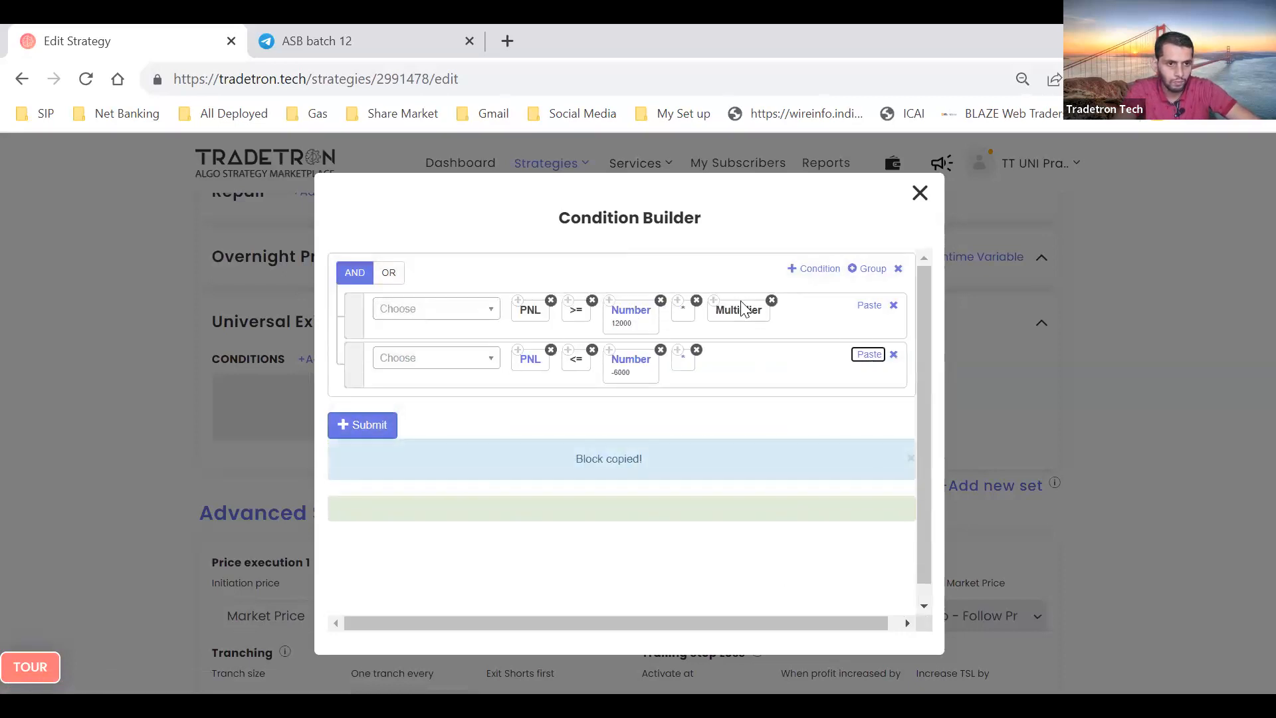
click(720, 312)
key(ctrl+c)
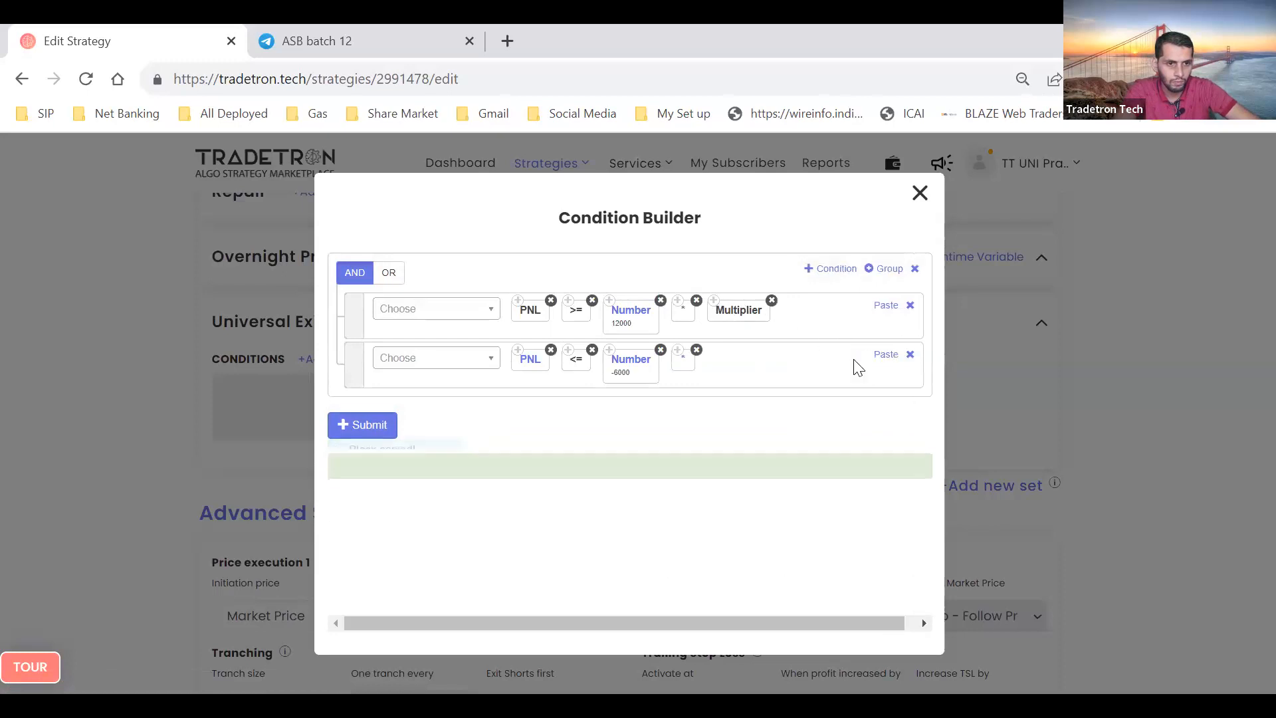
click(876, 355)
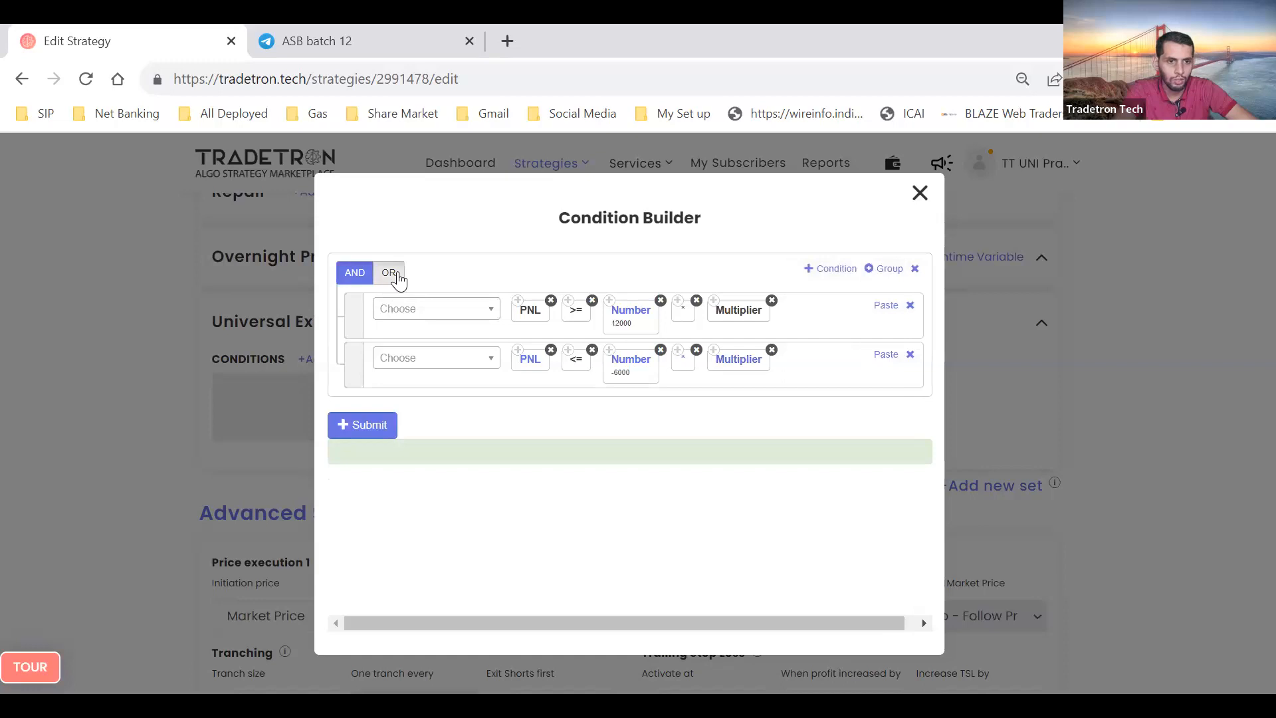
Combine the exit conditions with OR and add a third row starting with the Time keyword for exchange NSE
click(390, 273)
click(834, 269)
click(464, 414)
text(time)
key(Down)
key(Return)
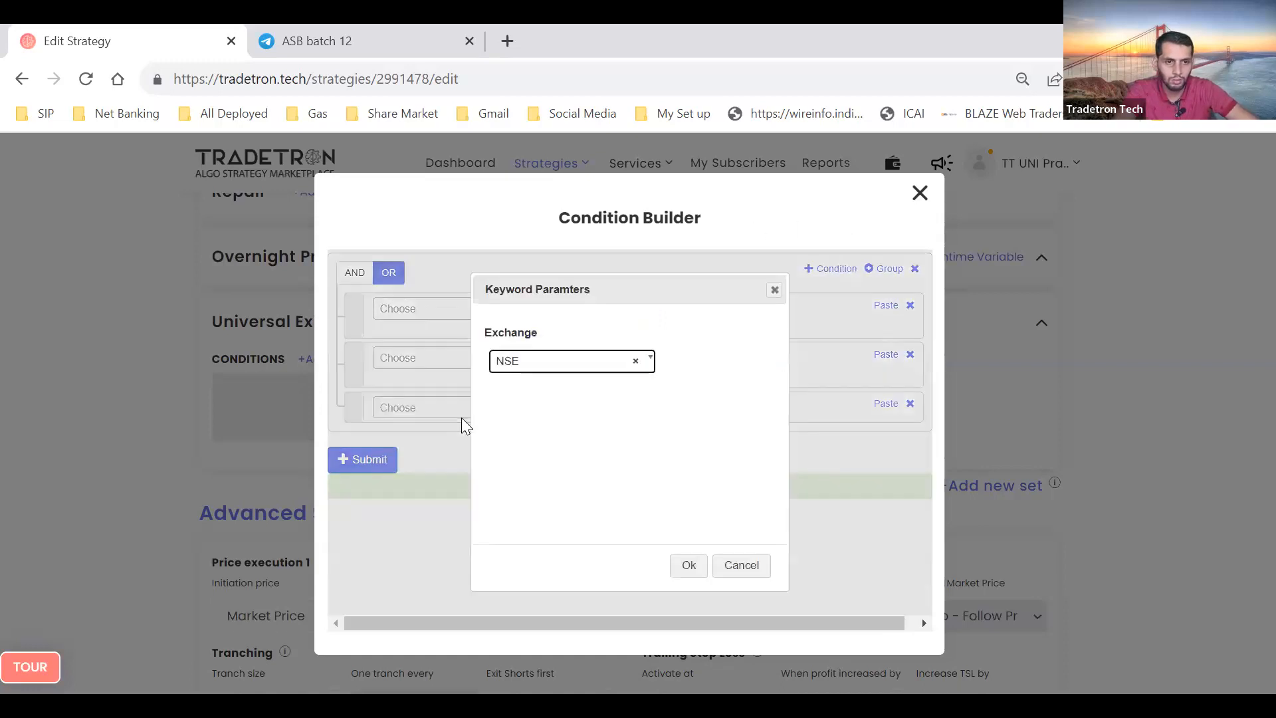
click(689, 565)
Add the >= operator after the Time keyword in the third exit condition
click(422, 414)
text(>)
key(Down)
key(Return)
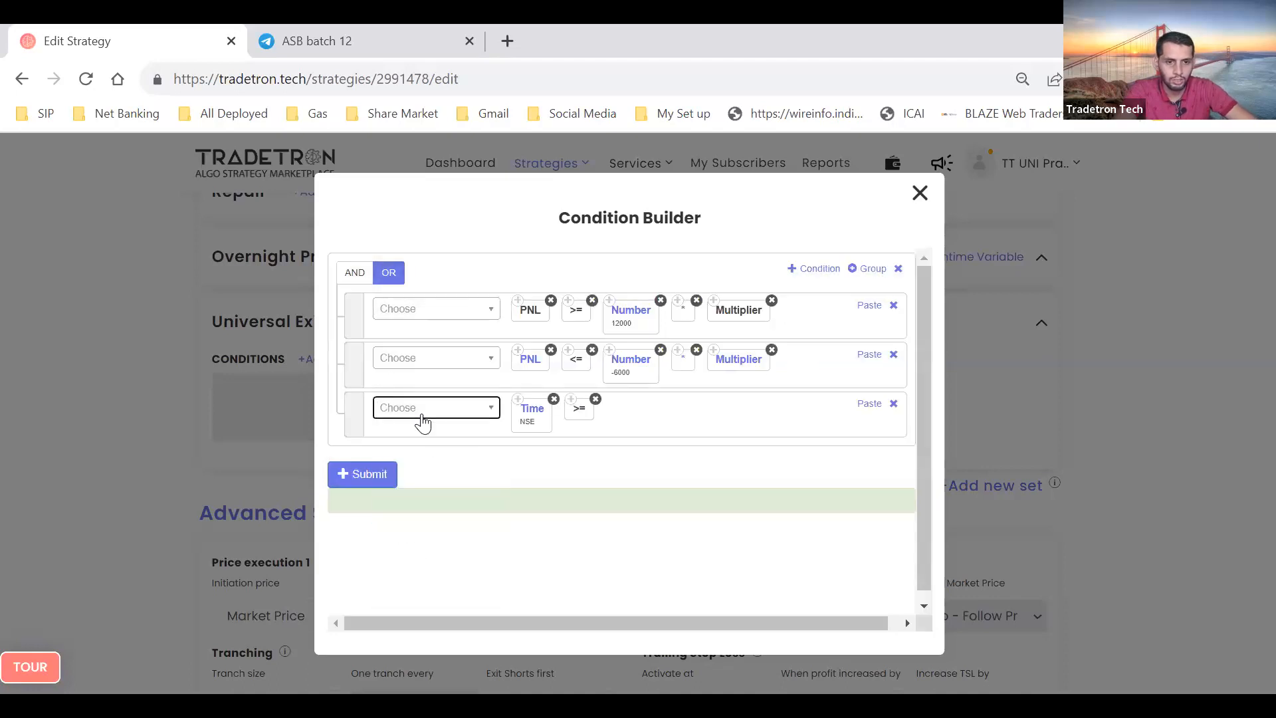
Complete the Time condition with a Number of 1510, submit the Universal Exit conditions and close the Condition Builder
click(422, 415)
text(numb)
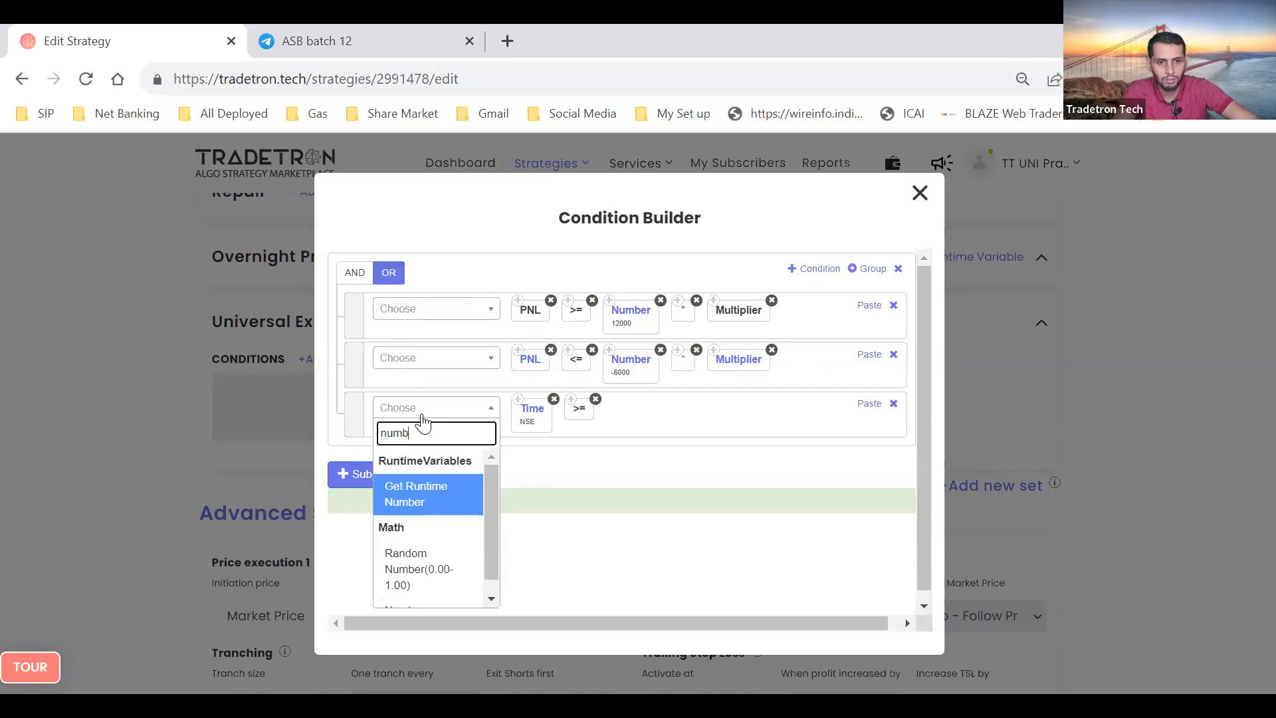
key(Down)
key(Down)
key(Return)
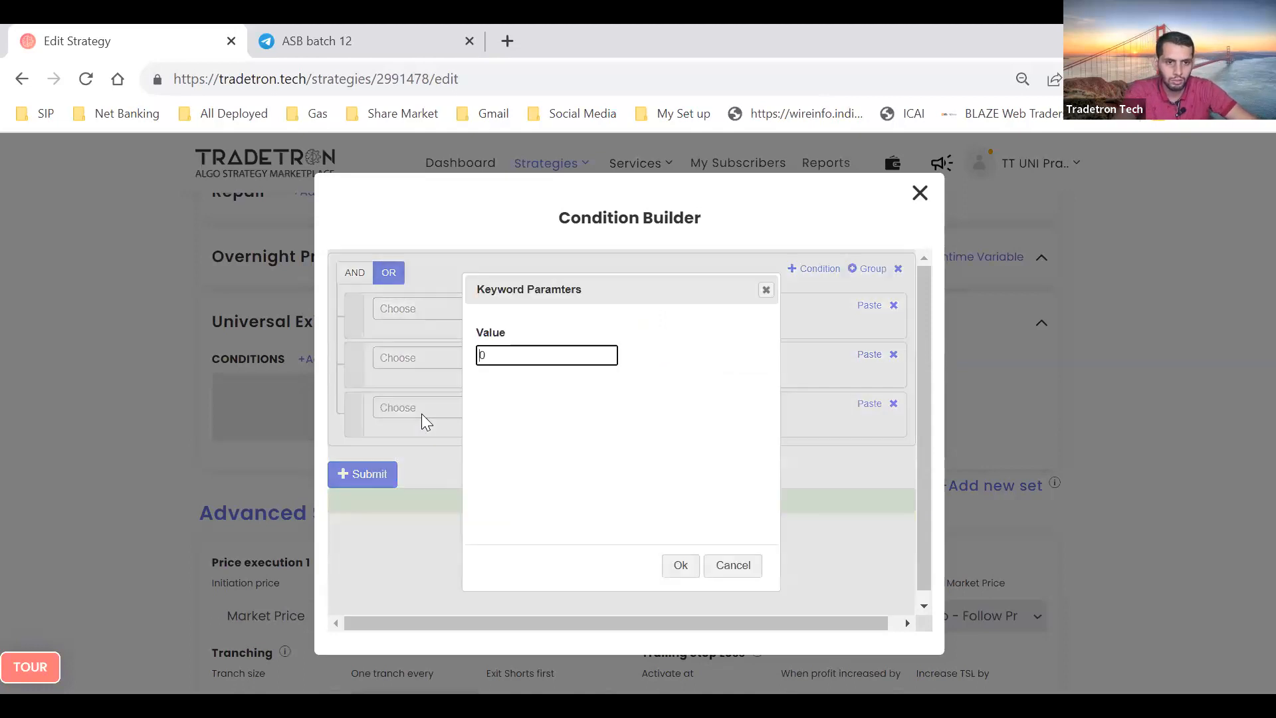
text(151)
key(Tab)
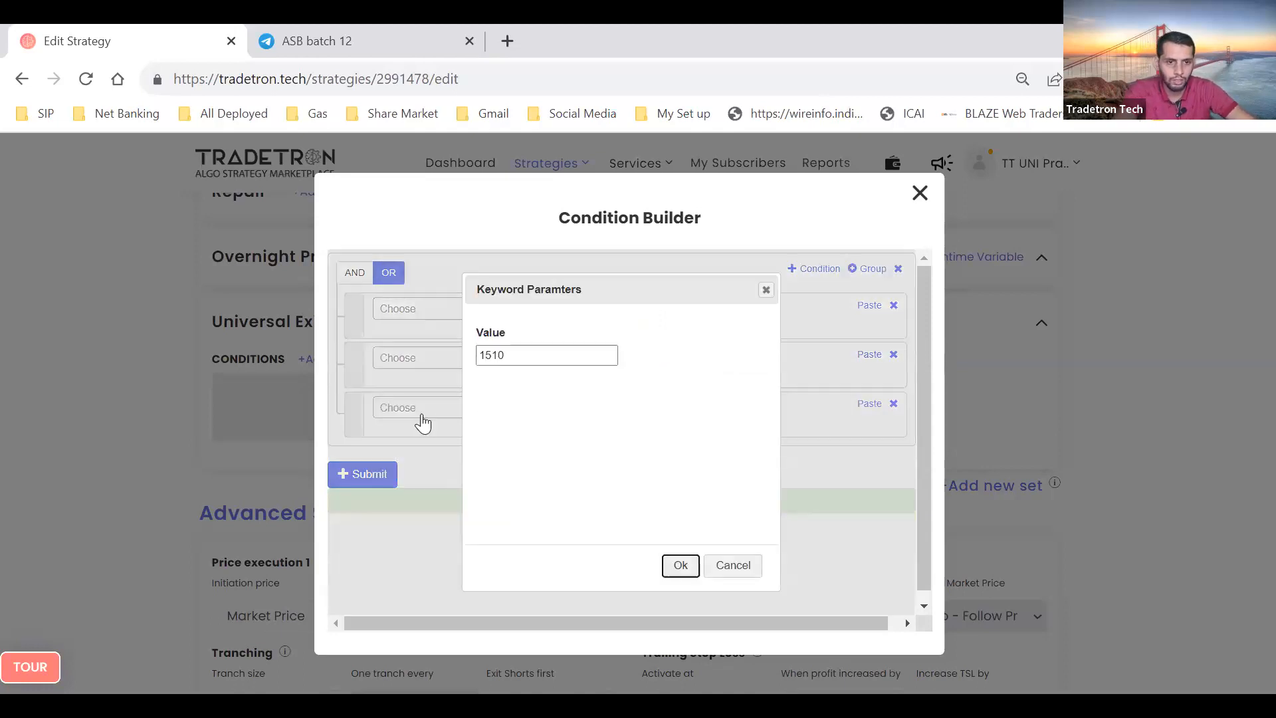
key(Return)
click(385, 477)
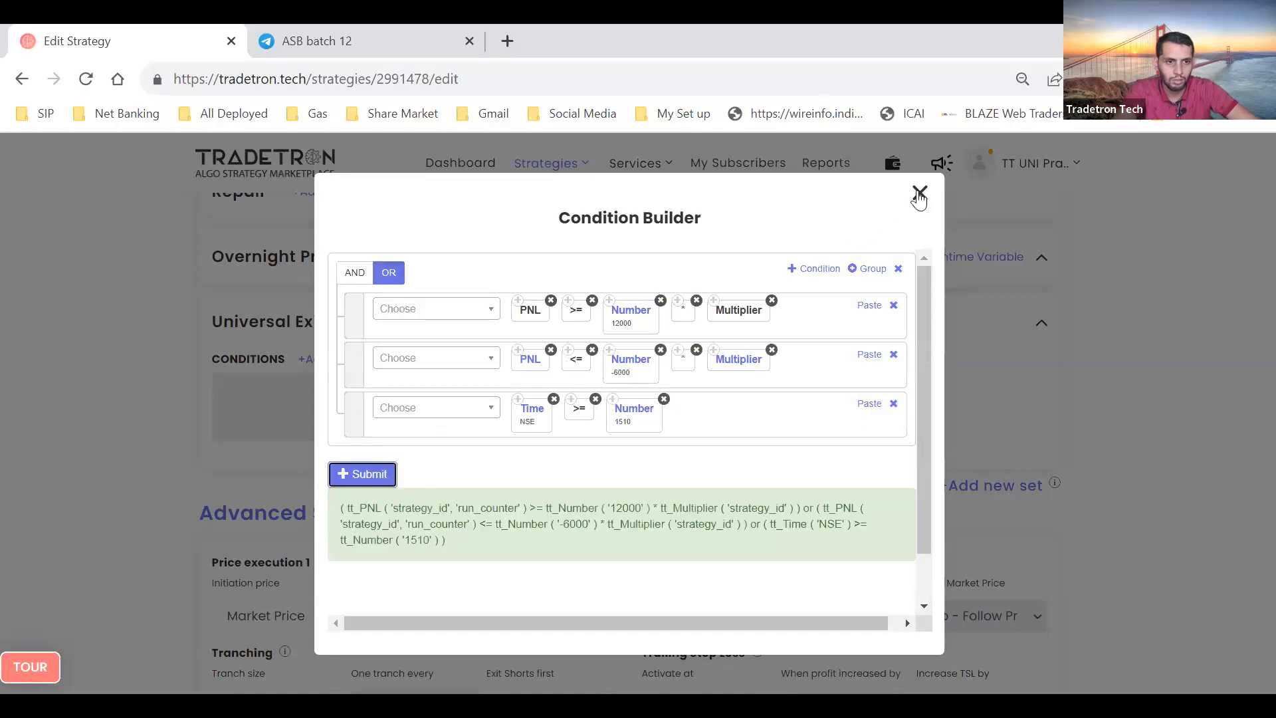
click(919, 194)
Set the Trailing Stop Loss to activate at 9000, with profit increase 100 and TSL increase 100
scroll(658, 426, down, 5)
key(BackSpace)
text(9000)
key(Tab)
key(BackSpace)
text(100)
key(Tab)
text(100)
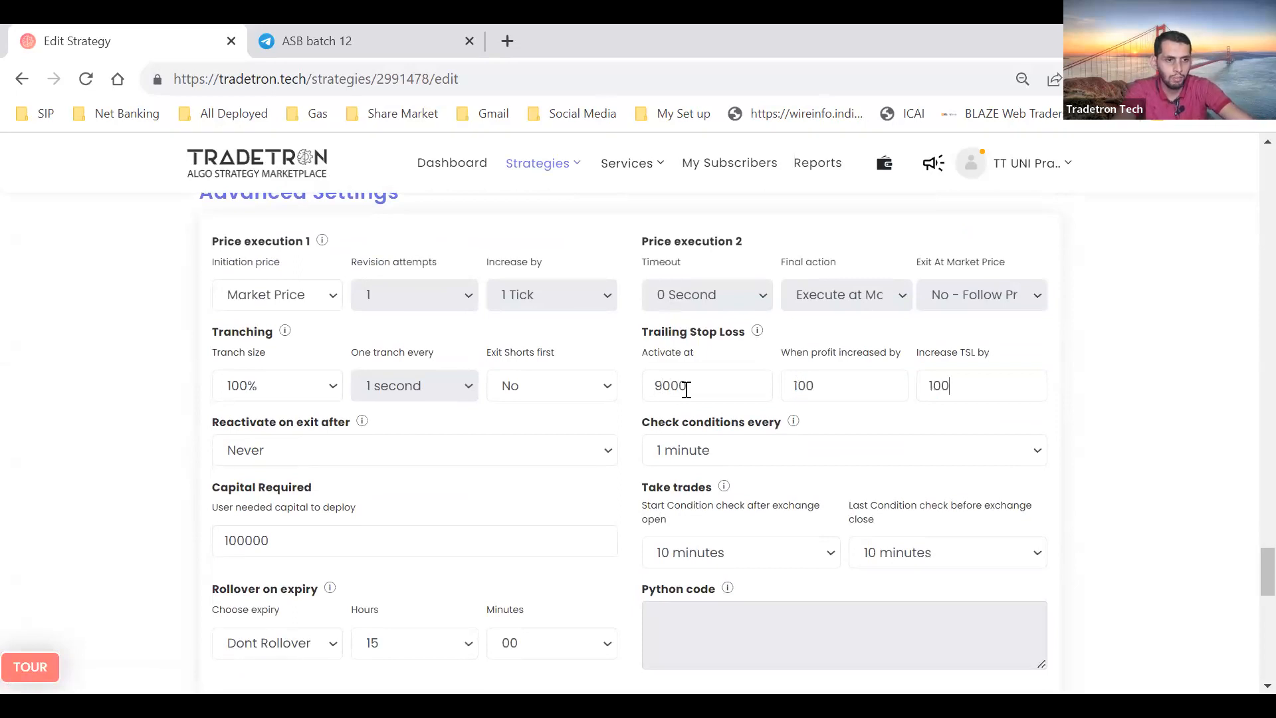
Set conditions to check continuously and Exit Shorts first to Yes in the Advanced Settings
click(686, 459)
click(698, 477)
scroll(632, 465, down, 1)
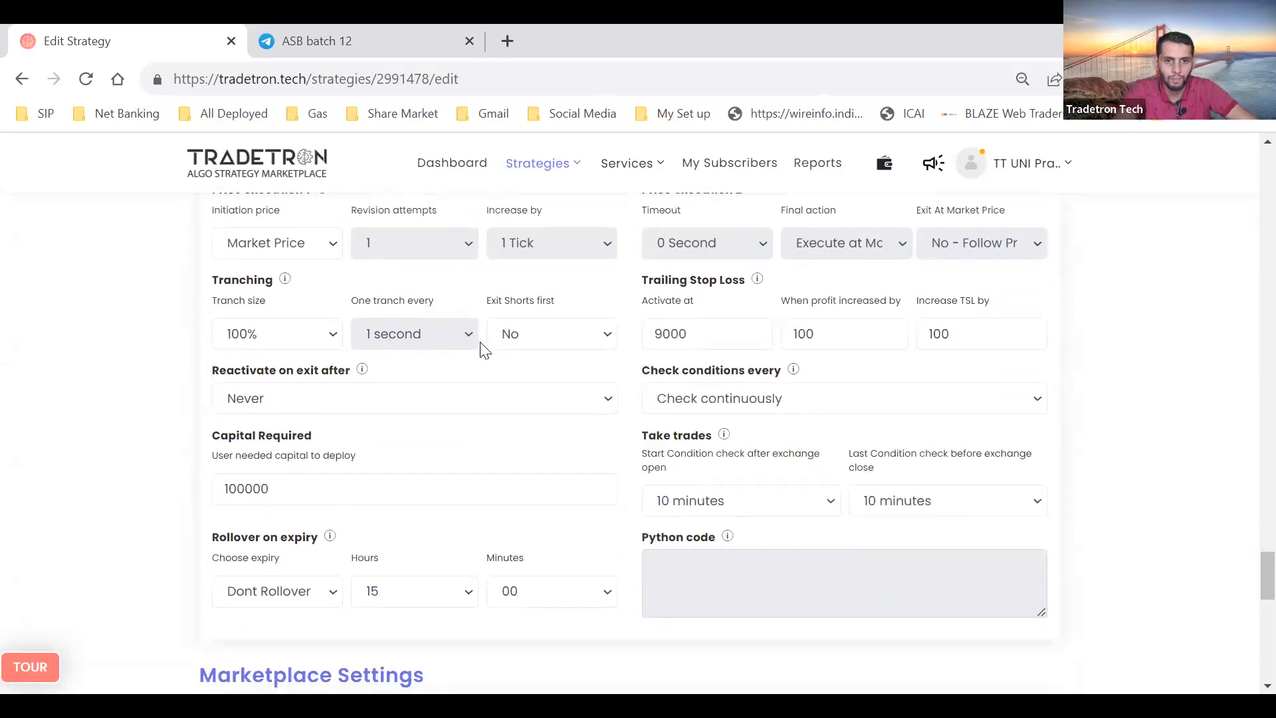
click(549, 340)
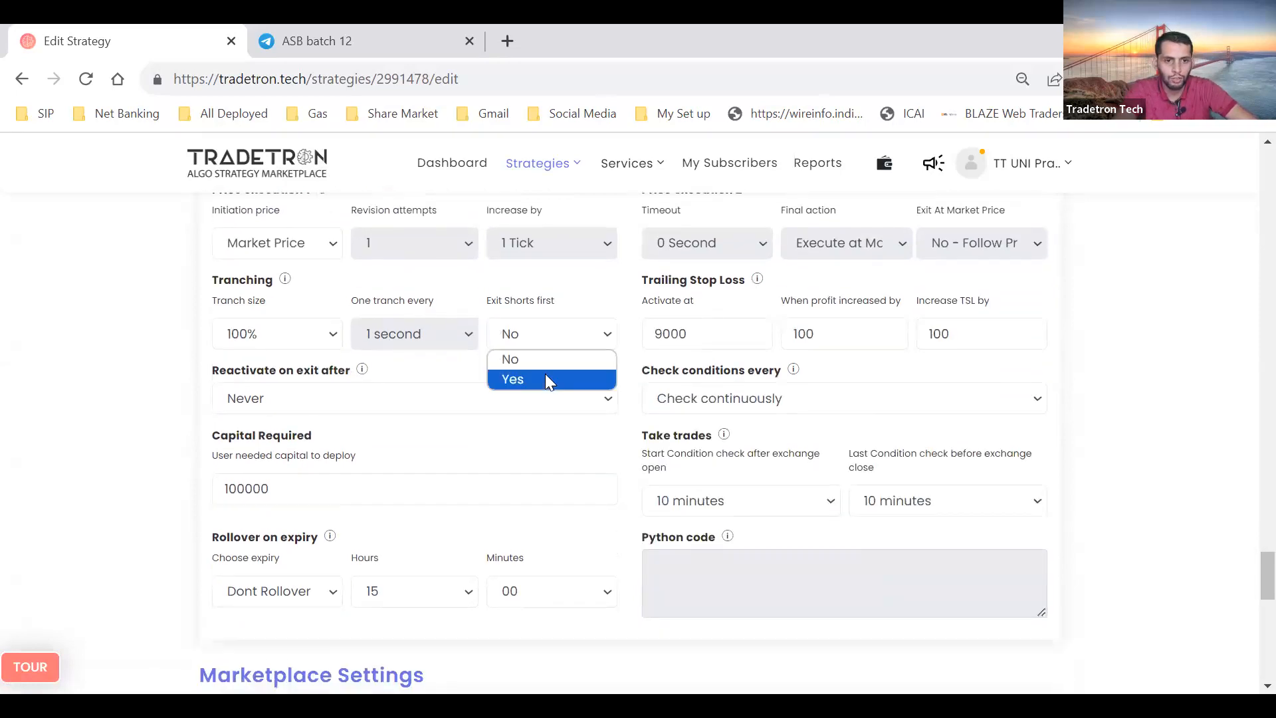
click(545, 380)
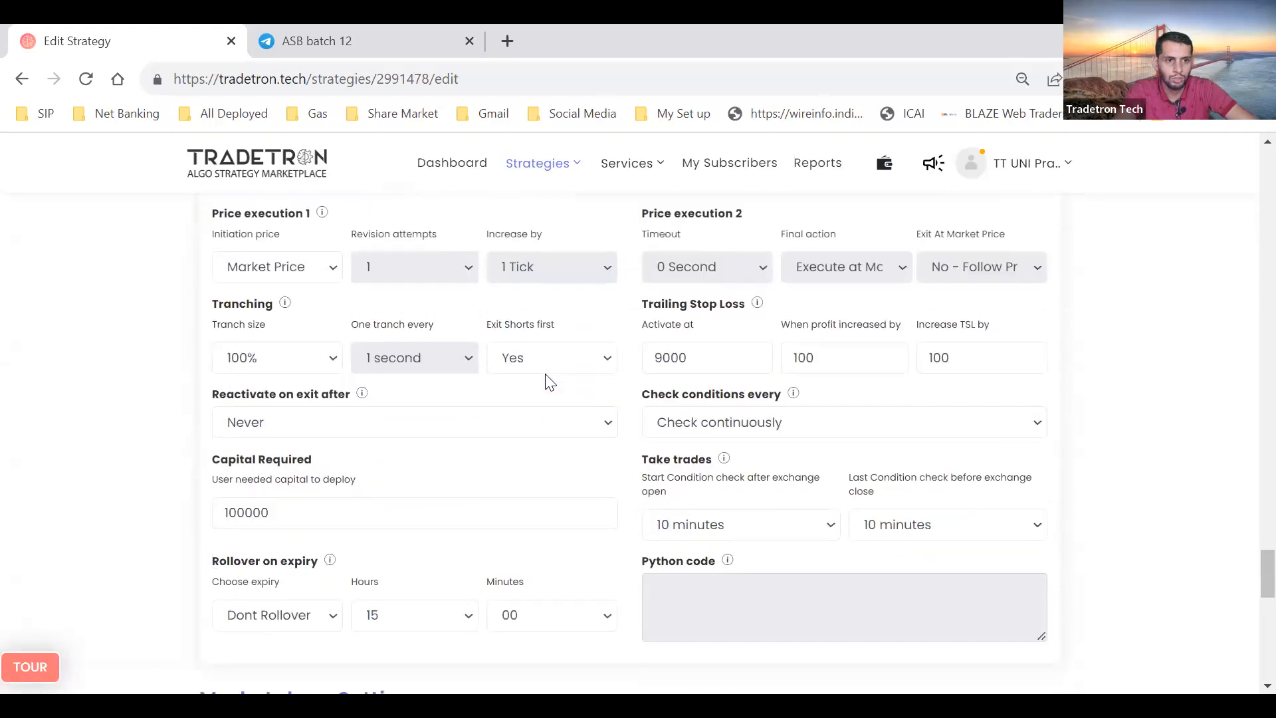
Set Reactivate on exit after to 12 hours
scroll(549, 381, down, 1)
click(441, 359)
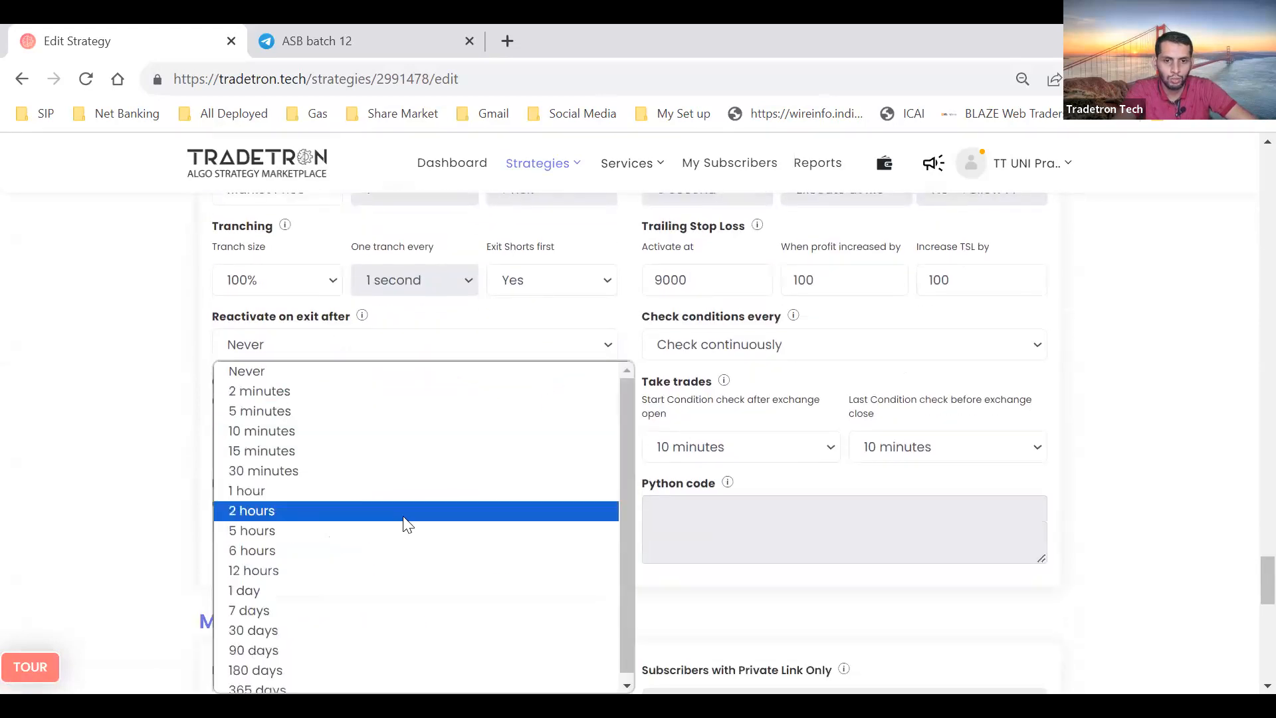
click(392, 572)
Set the Capital Required to deploy the strategy to 800000
scroll(249, 415, down, 1)
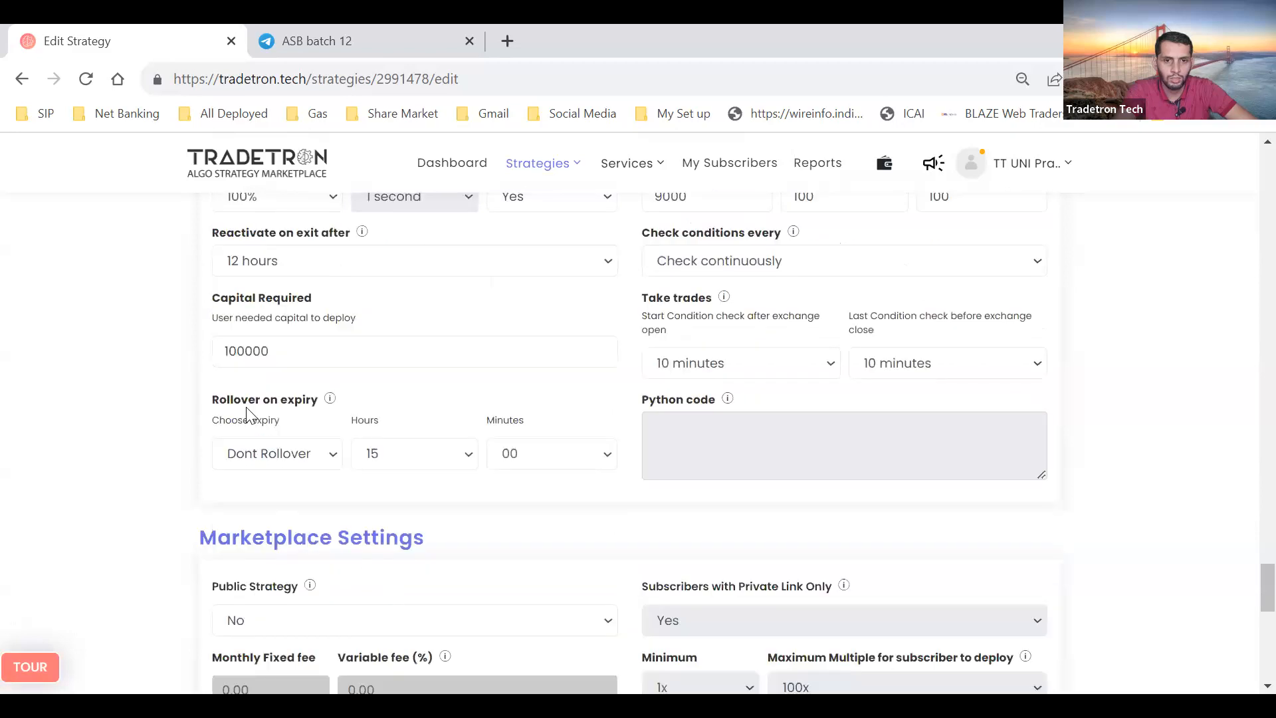
click(346, 350)
key(shift+Left)
key(shift+Left)
key(shift+Left)
key(shift+Left)
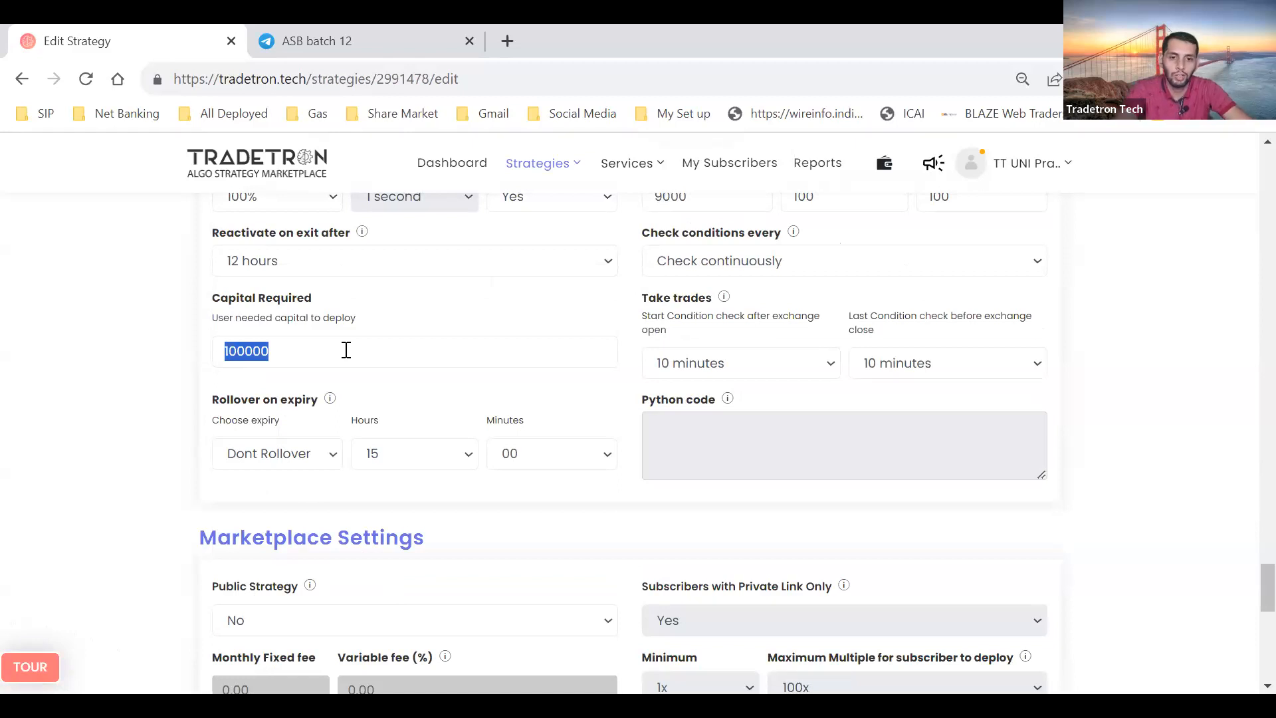
key(BackSpace)
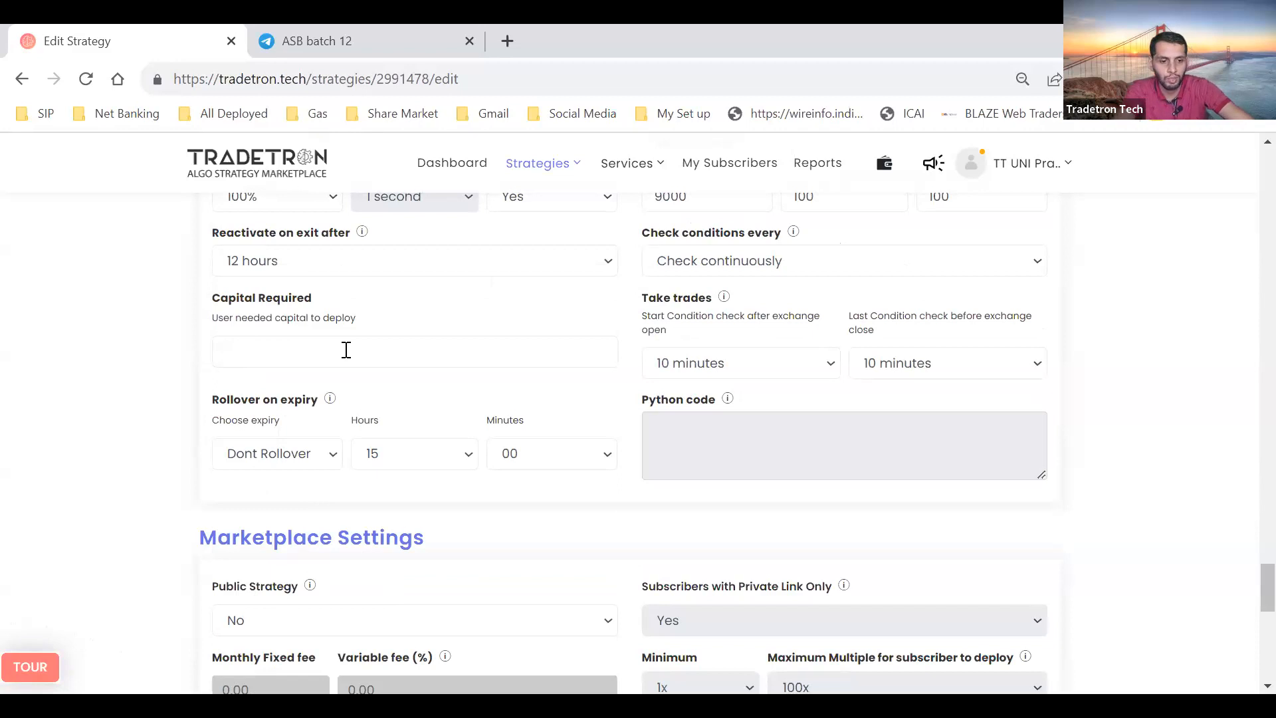
text(800000)
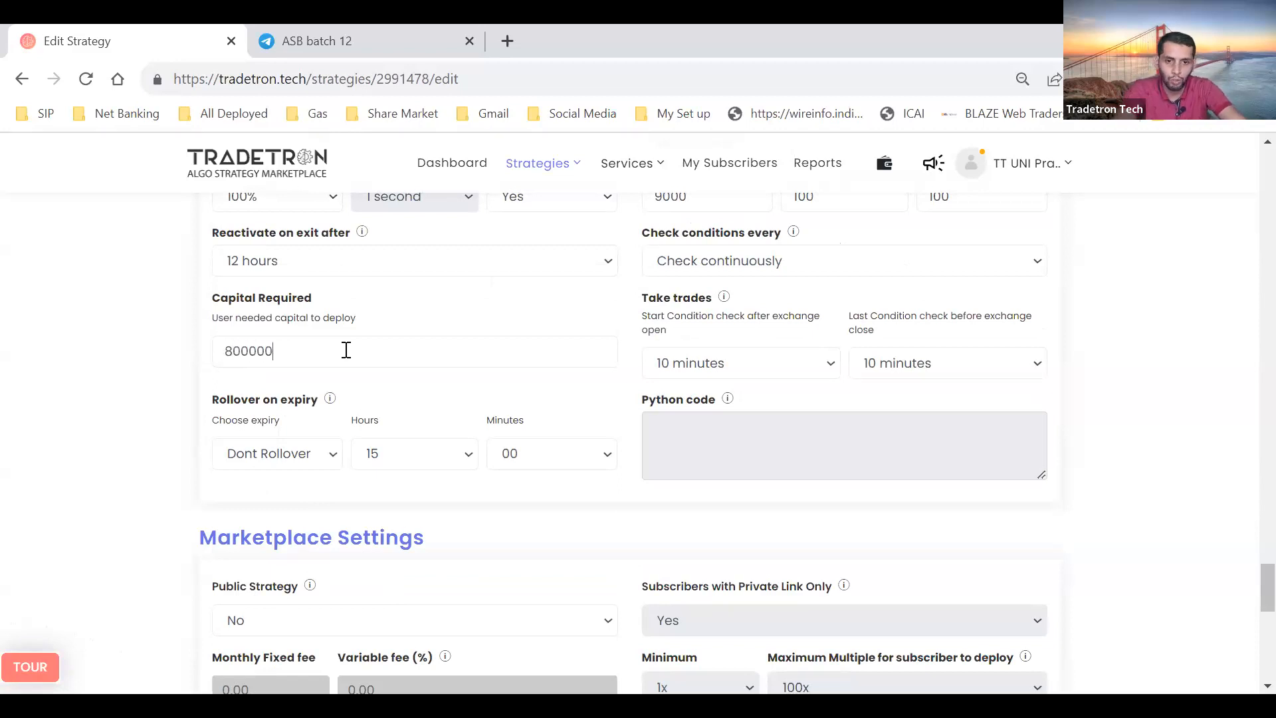
Set Take trades to start condition checks 1 second after exchange open and end 1 minute before close
click(730, 372)
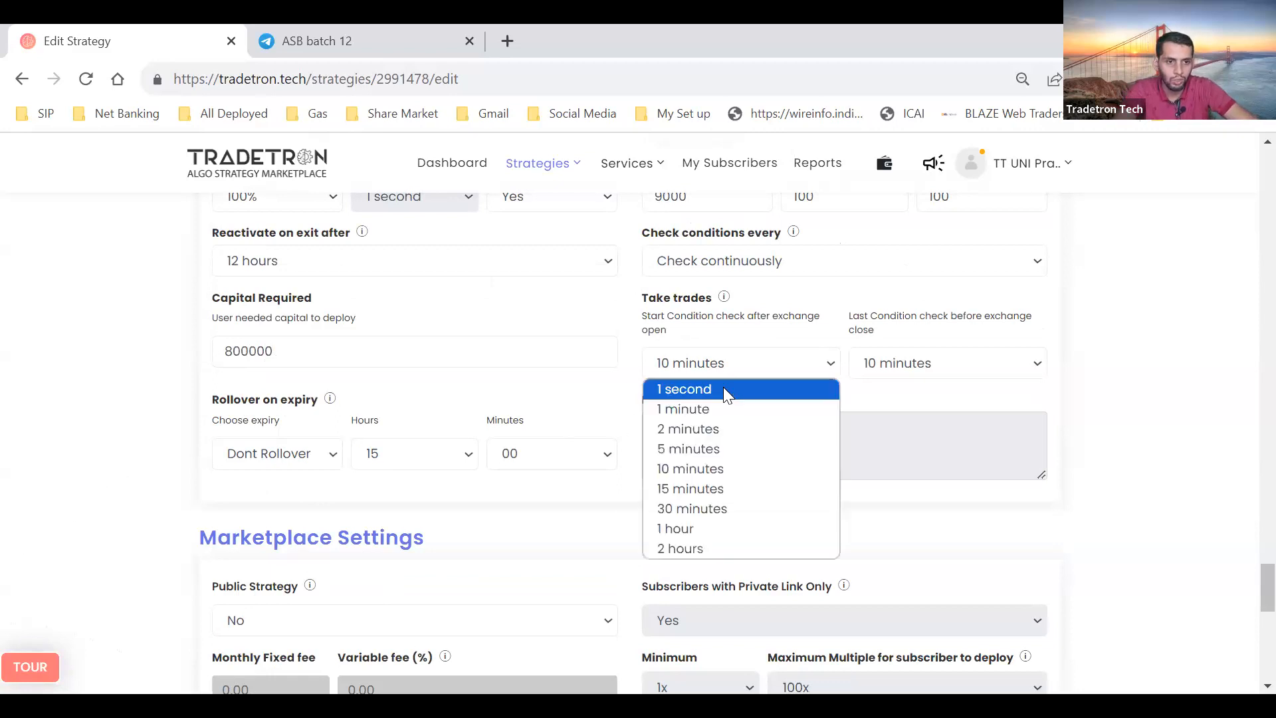
click(723, 389)
click(904, 362)
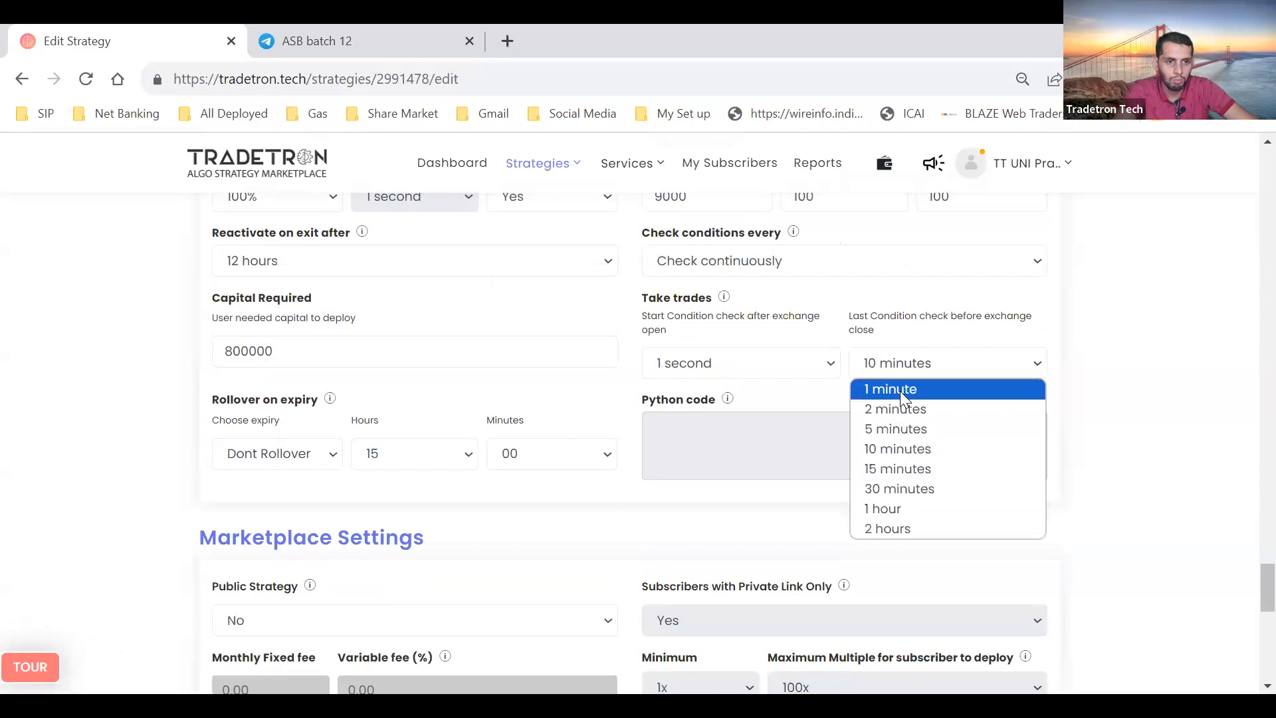
click(900, 391)
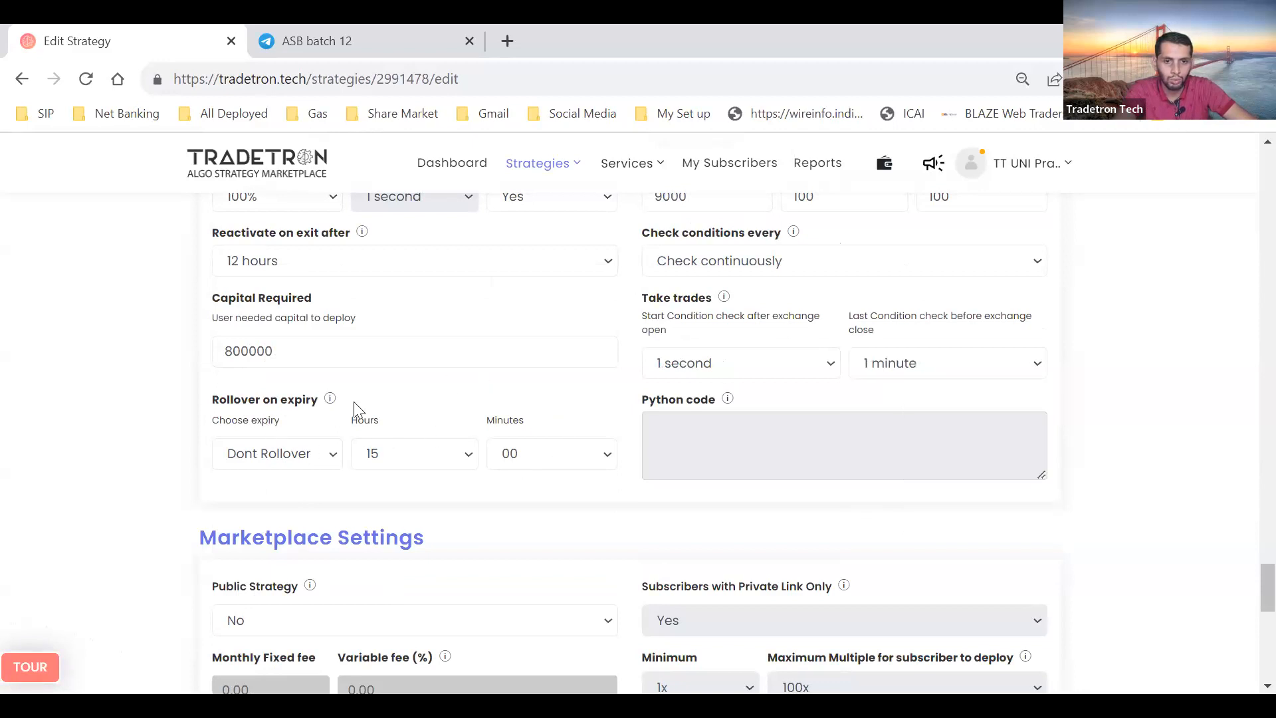
Update the strategy with the new settings and dismiss the confirmation dialog
scroll(354, 401, down, 10)
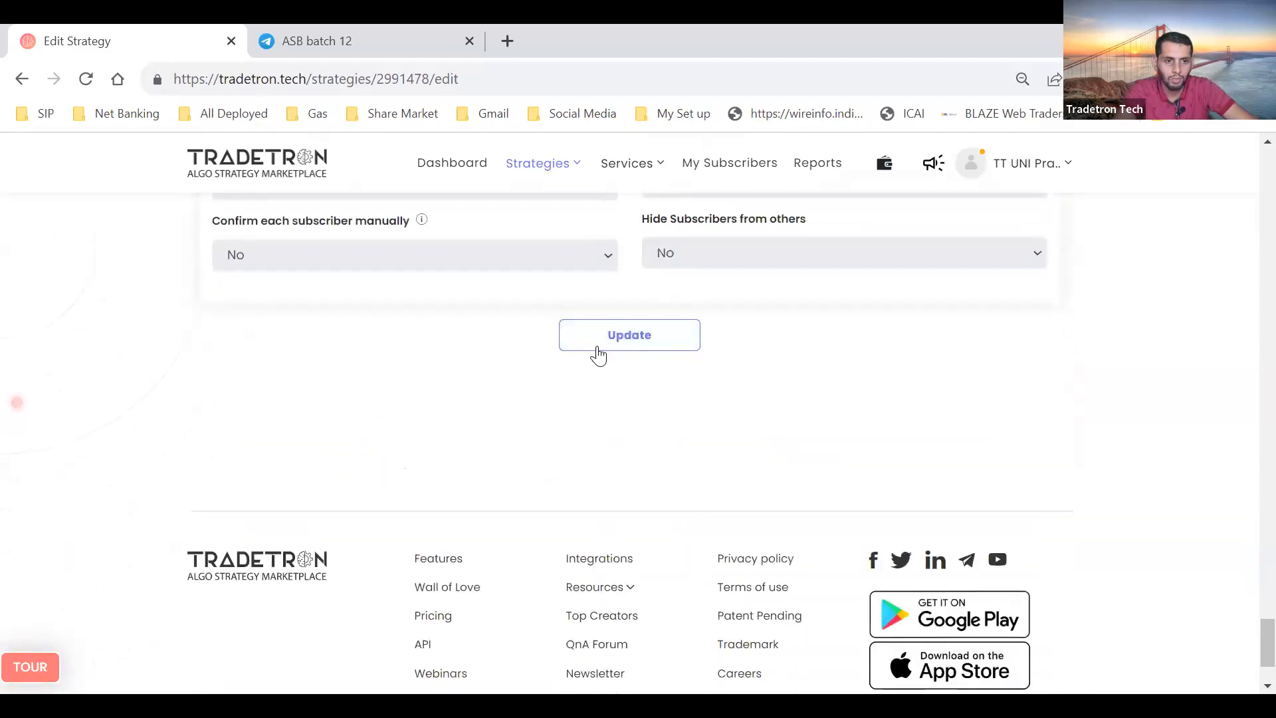
click(598, 356)
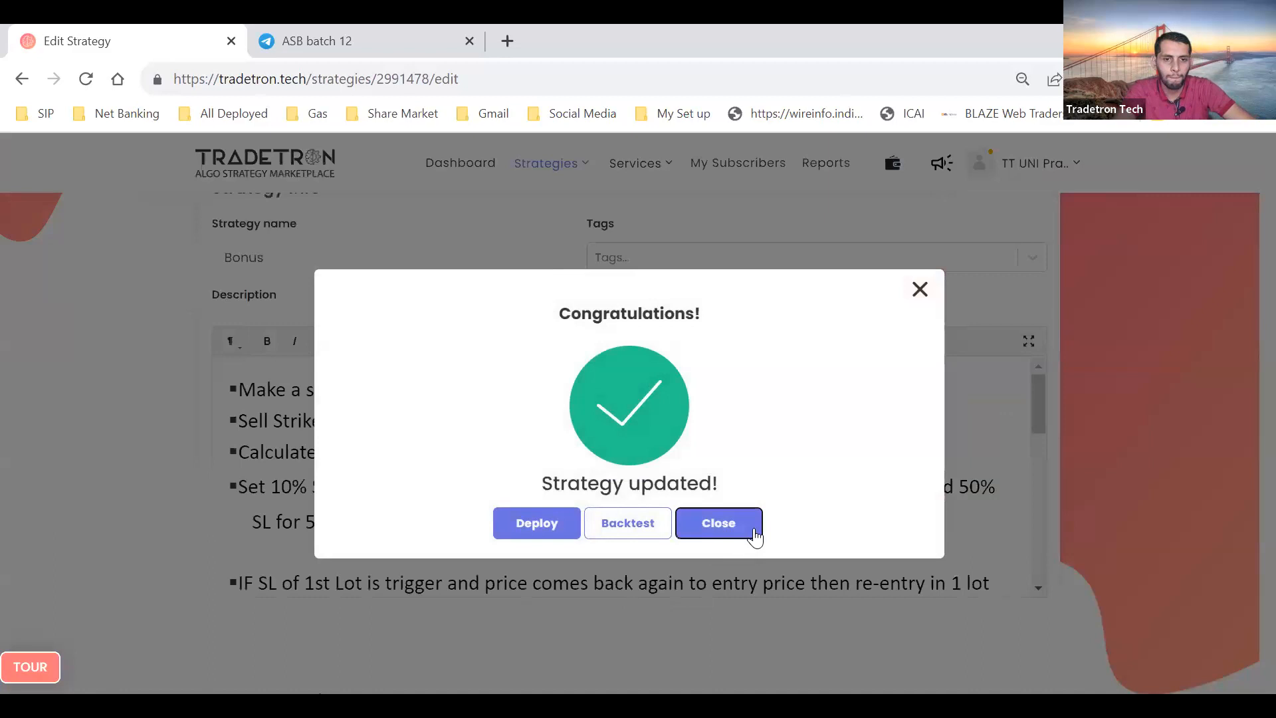
click(719, 523)
scroll(592, 293, down, 5)
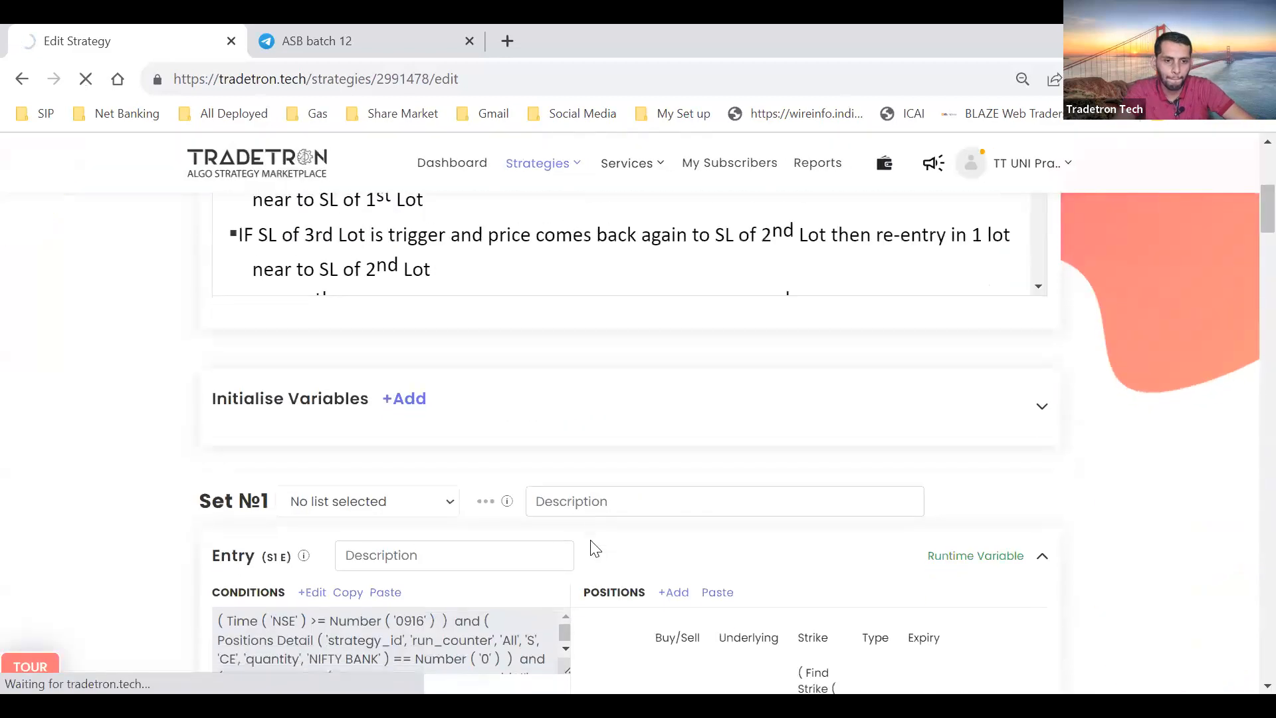
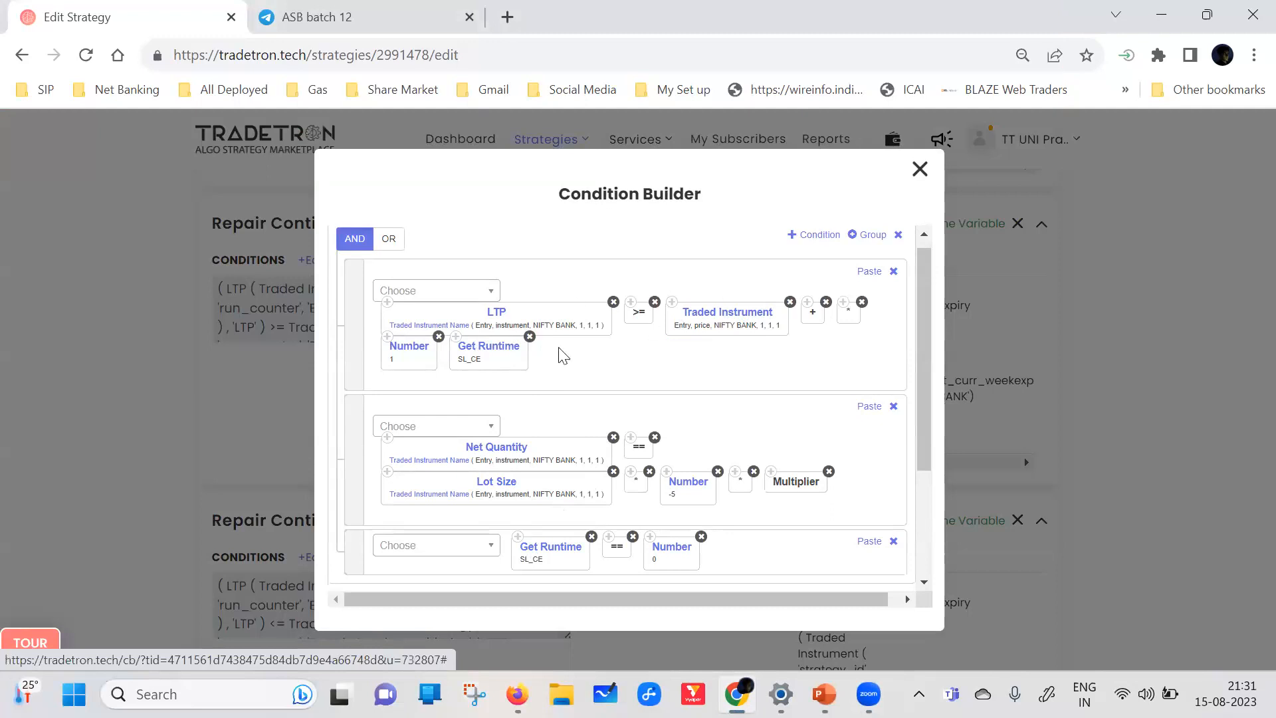
Open Tradetron's Keyword Documentation page in a new browser tab
click(507, 17)
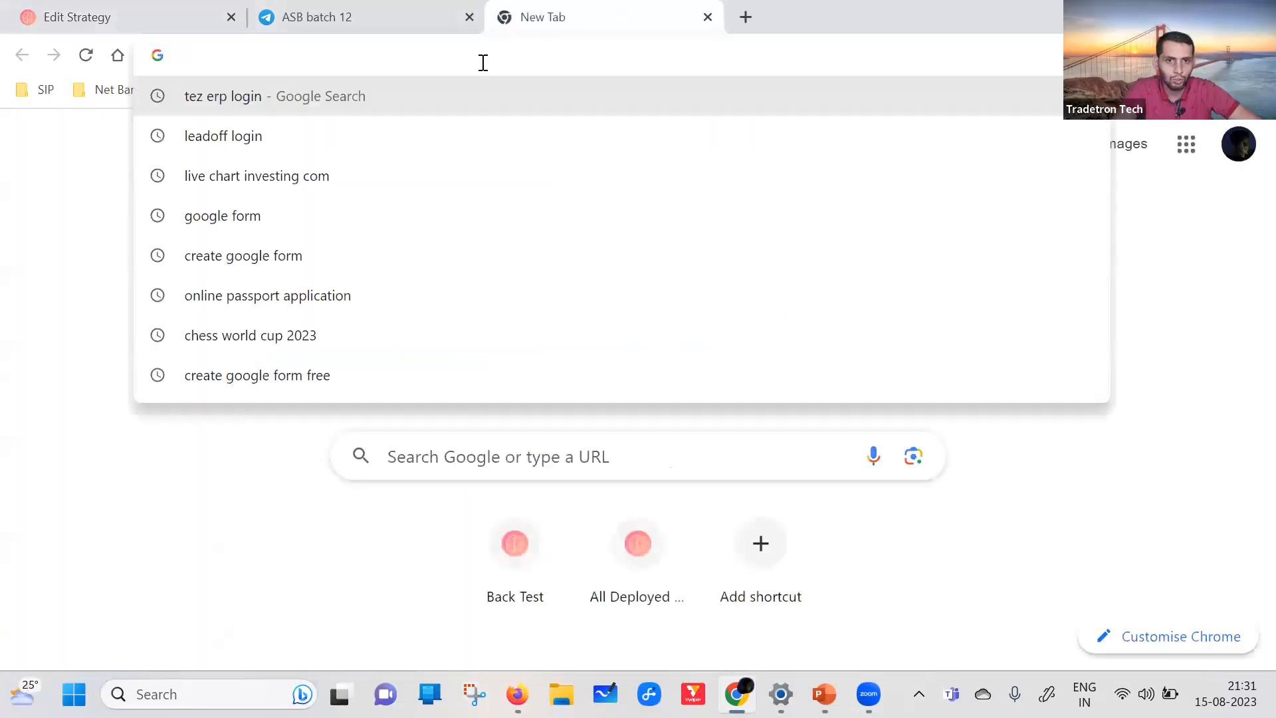
text(key)
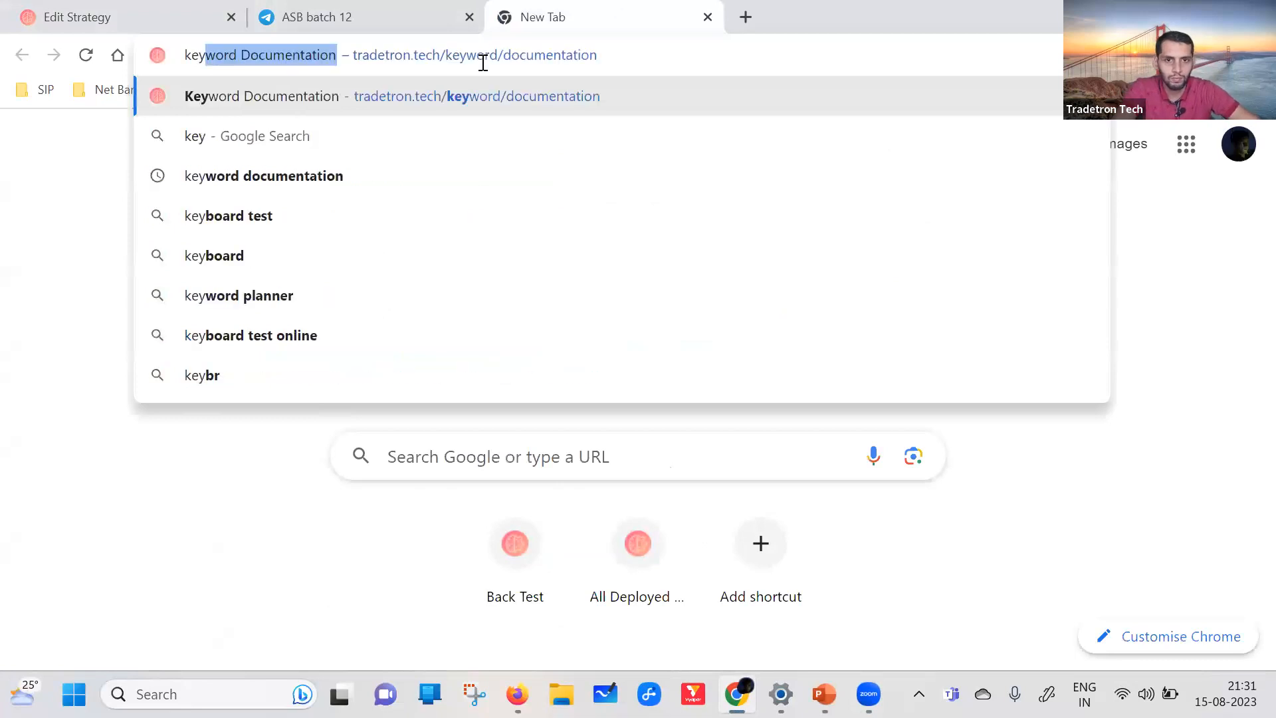
key(Return)
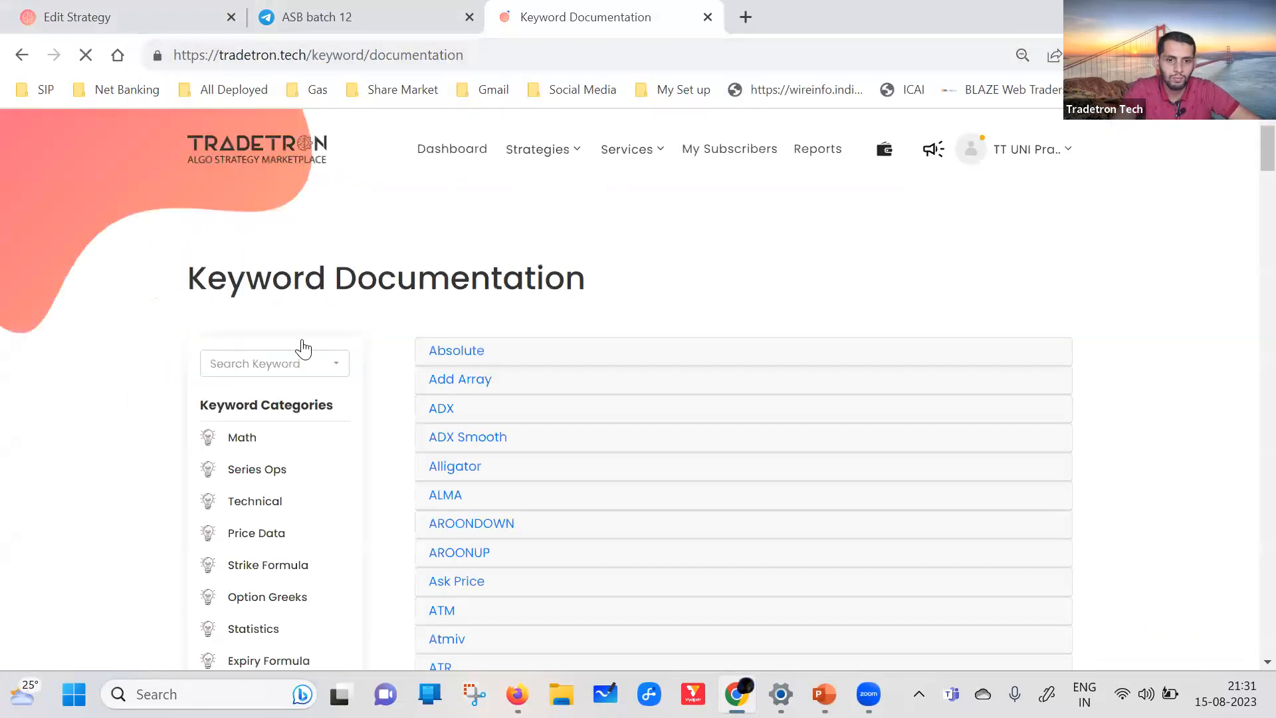
click(296, 346)
text(ge)
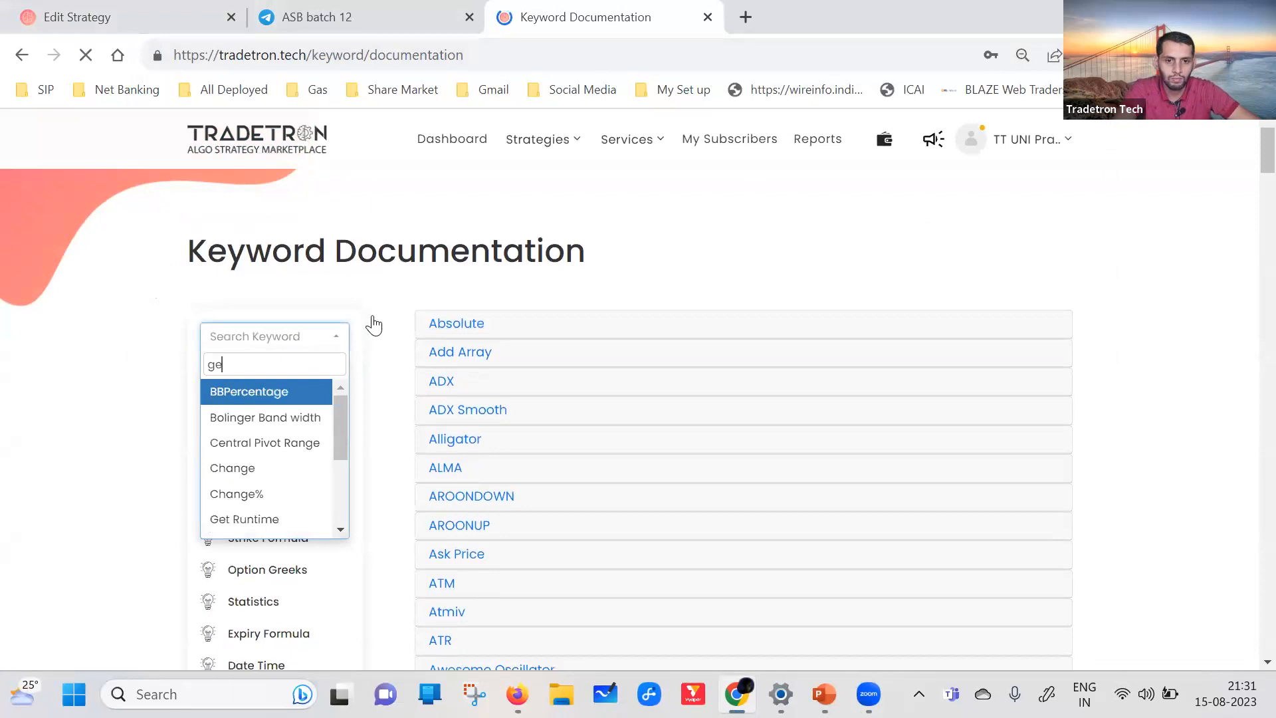
text(t)
click(370, 260)
scroll(113, 392, down, 2)
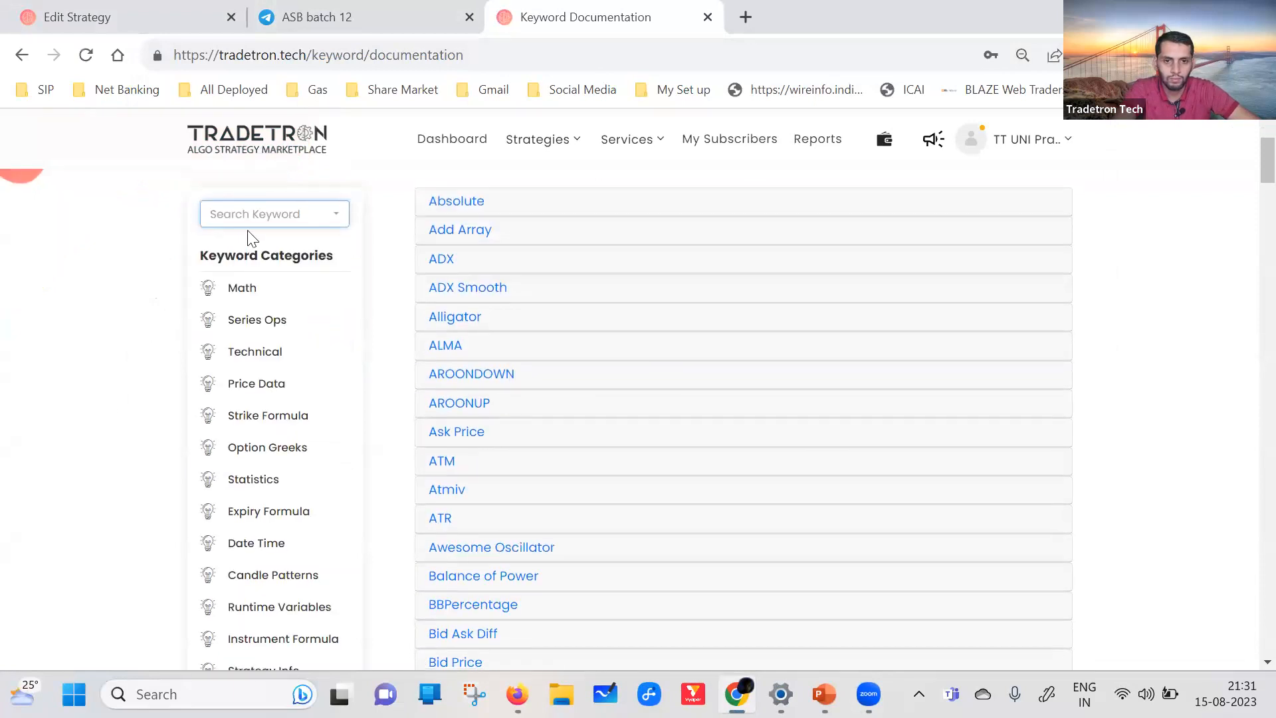
Search the keyword documentation for "get" and open the Get Runtime Number entry
click(306, 218)
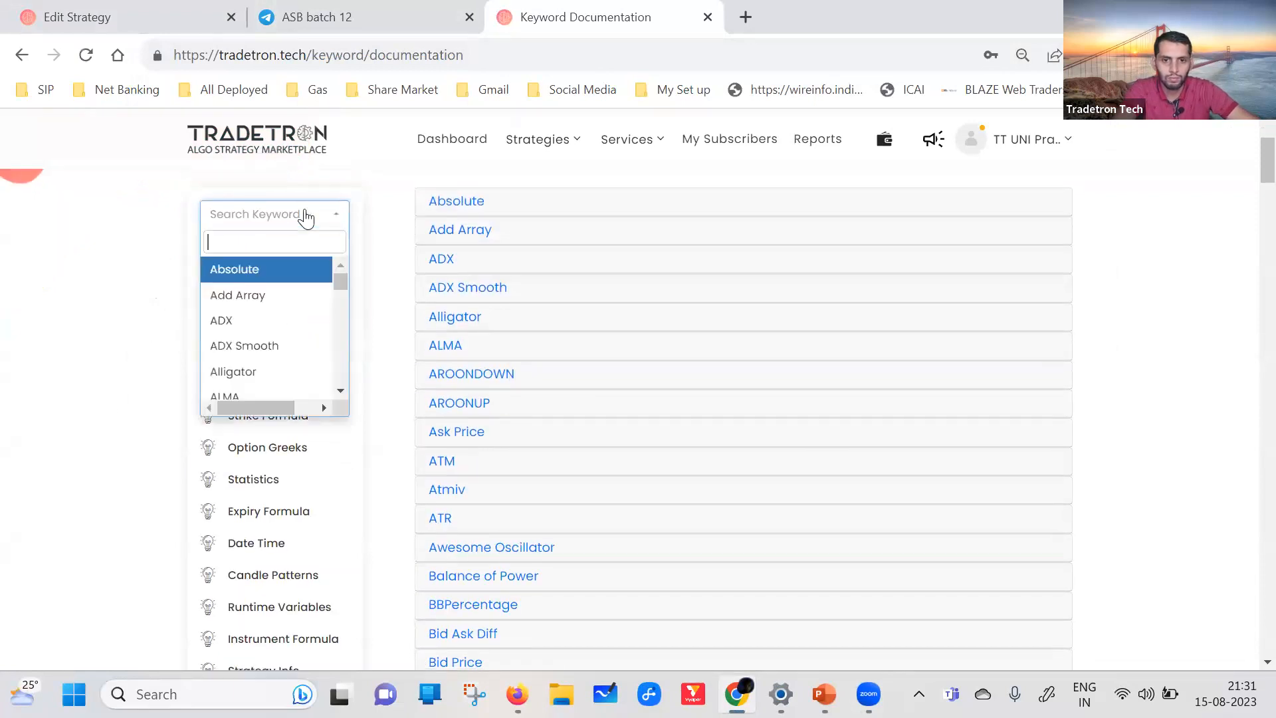
text(get)
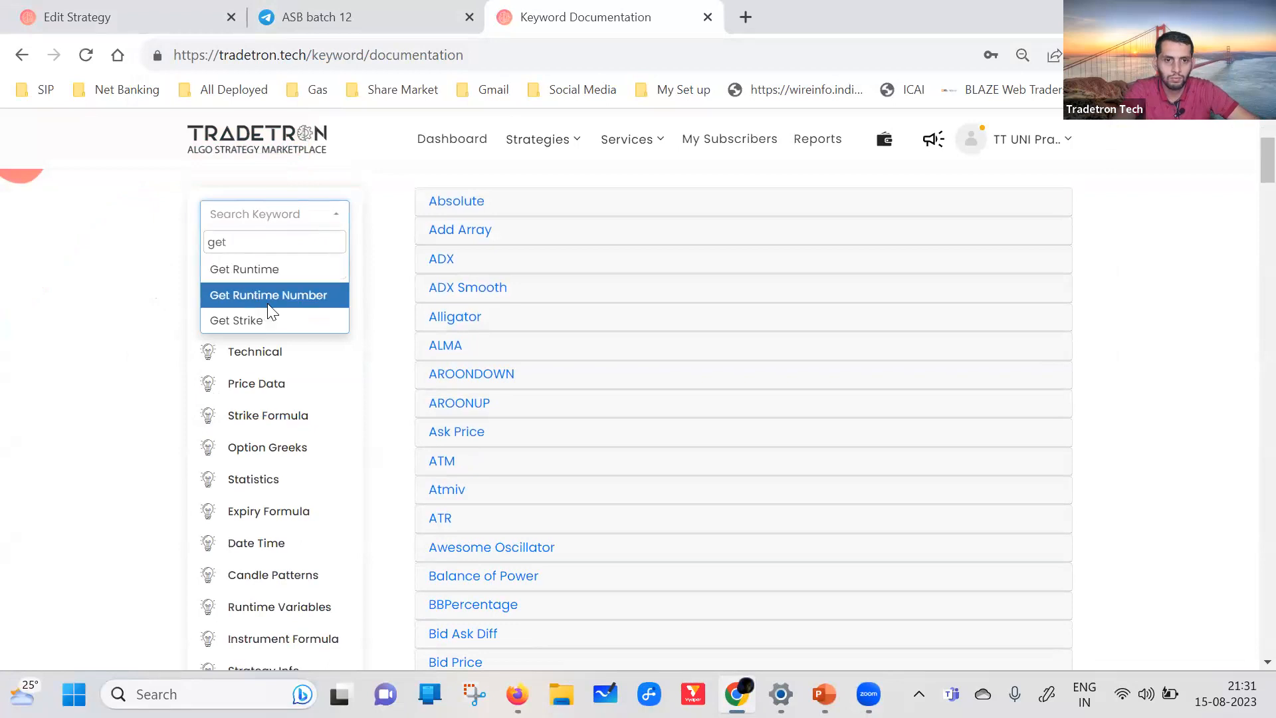
click(269, 296)
scroll(333, 359, down, 1)
scroll(312, 299, up, 2)
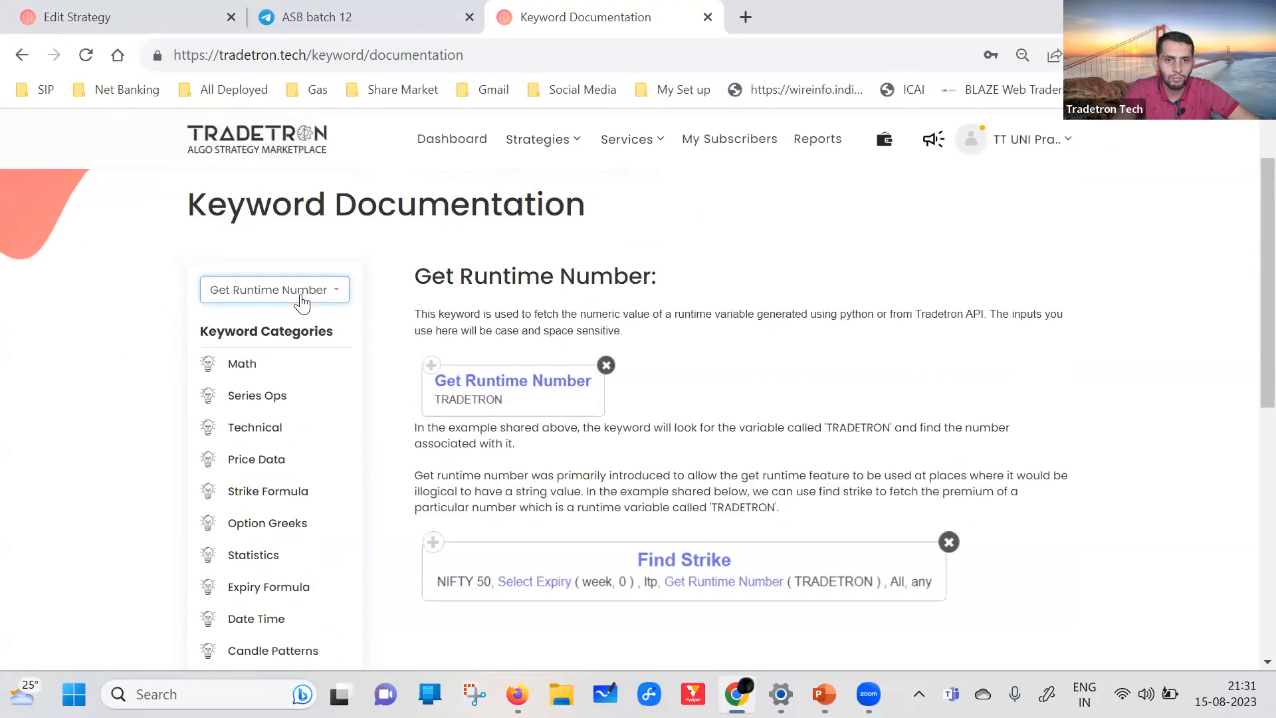
Open the Get Runtime keyword's documentation and read its description and examples
key(space)
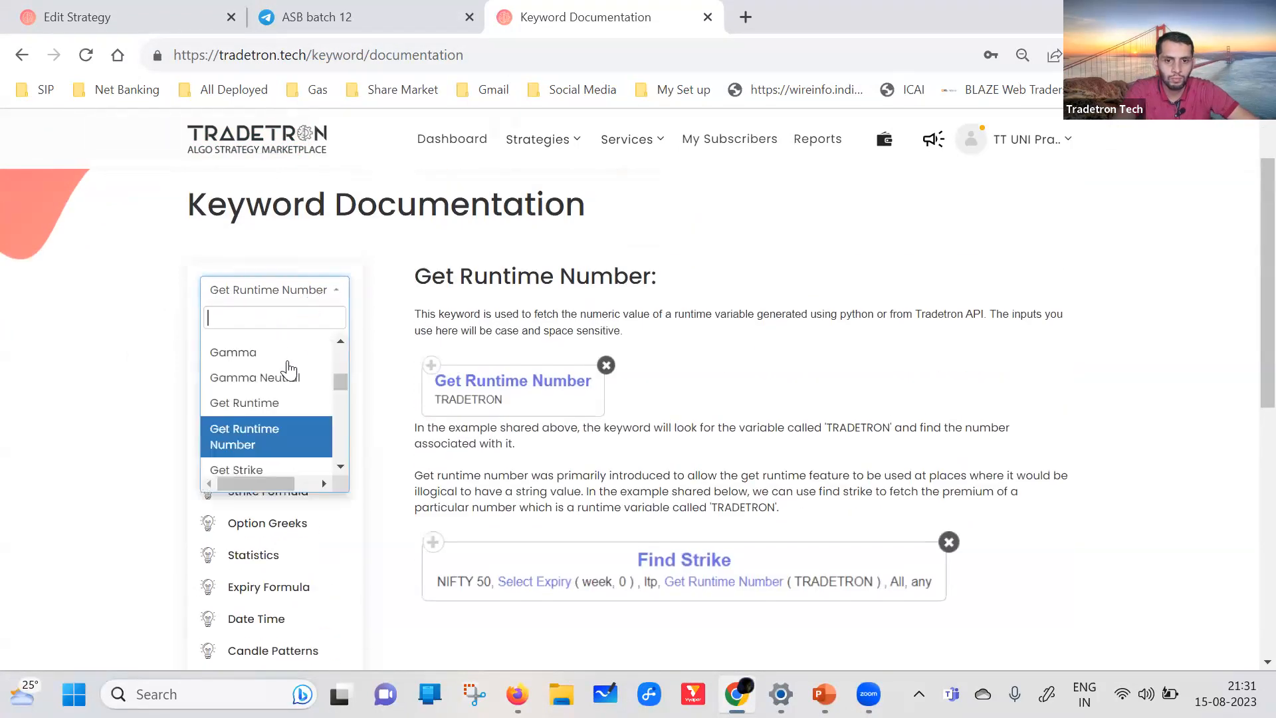
click(279, 402)
scroll(559, 399, down, 1)
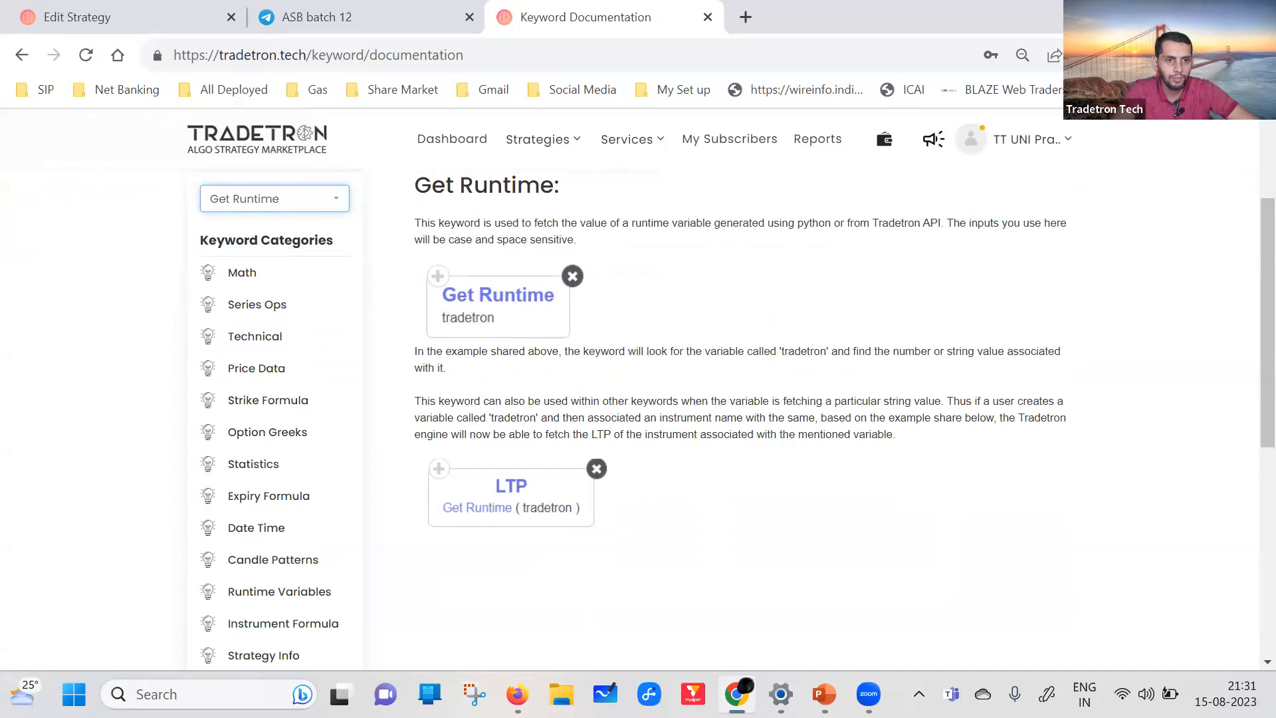
click(904, 90)
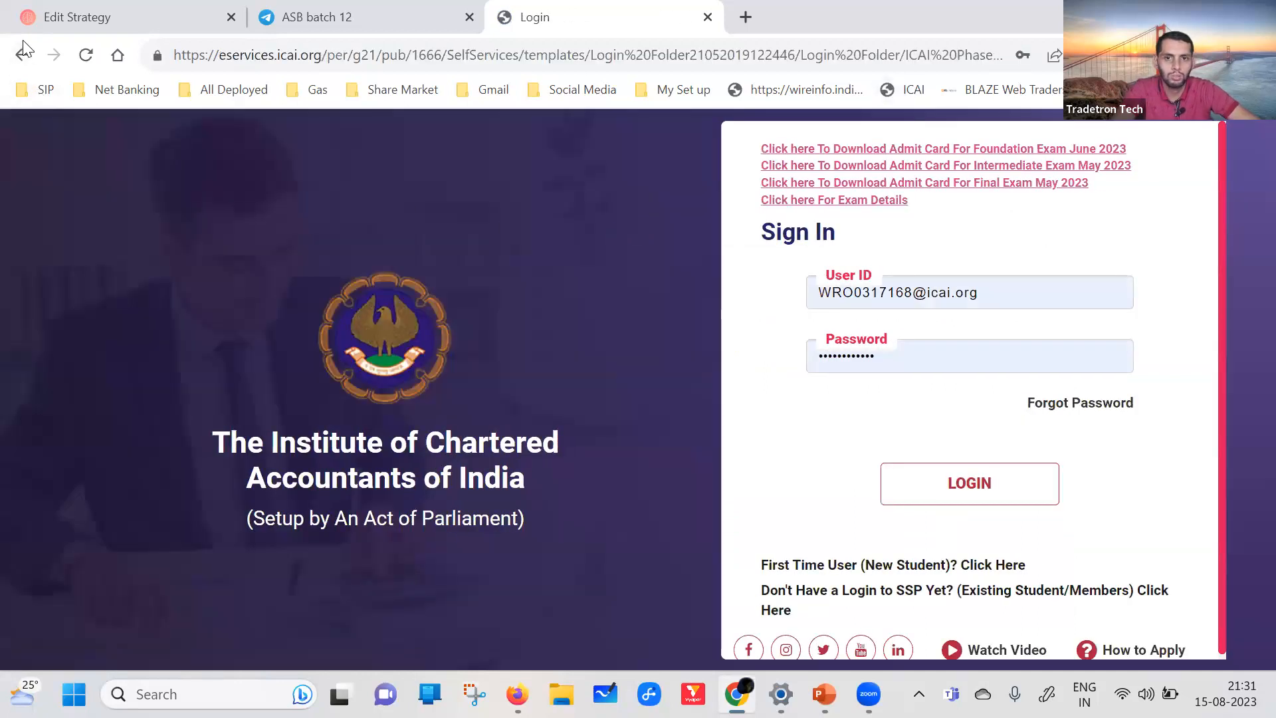
click(16, 61)
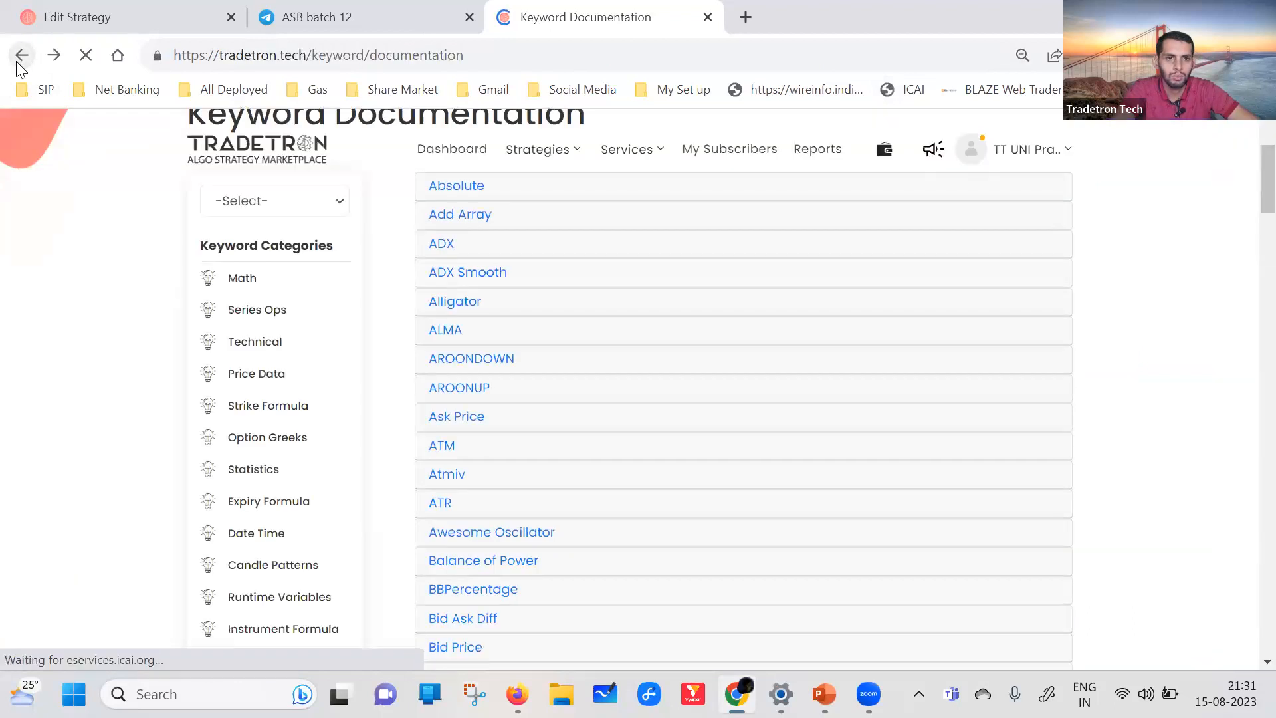
click(263, 205)
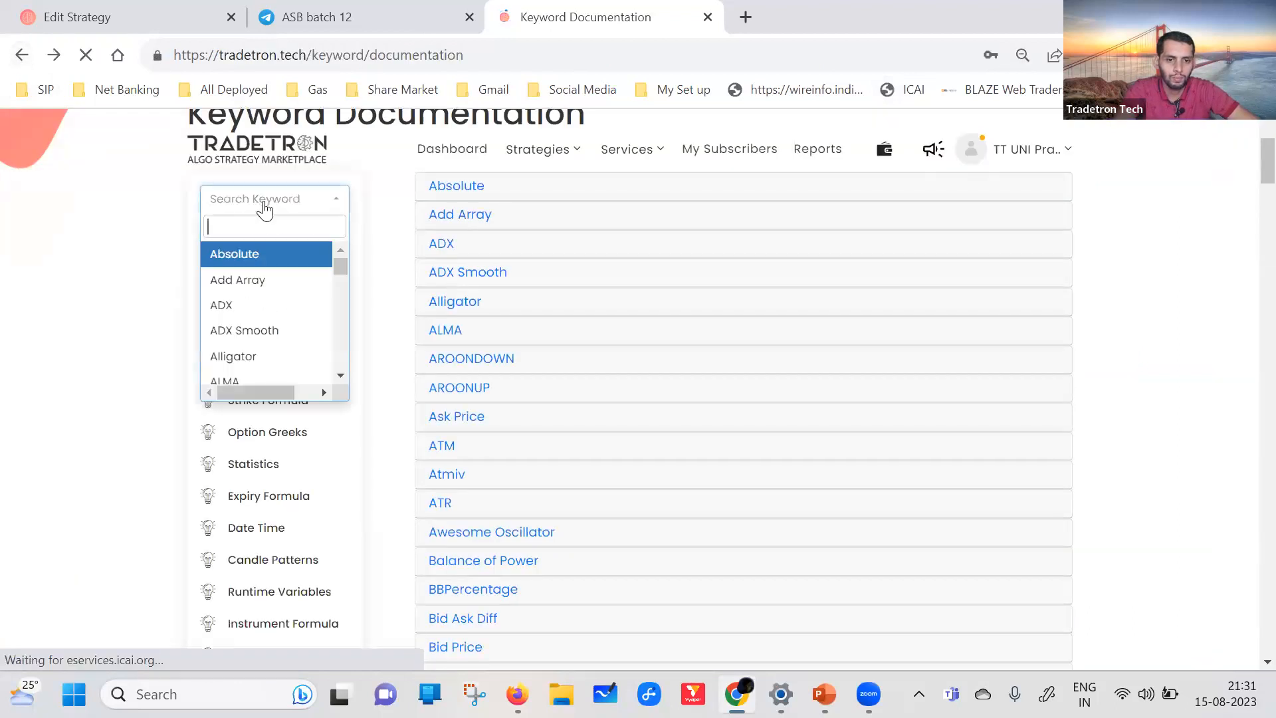
click(264, 206)
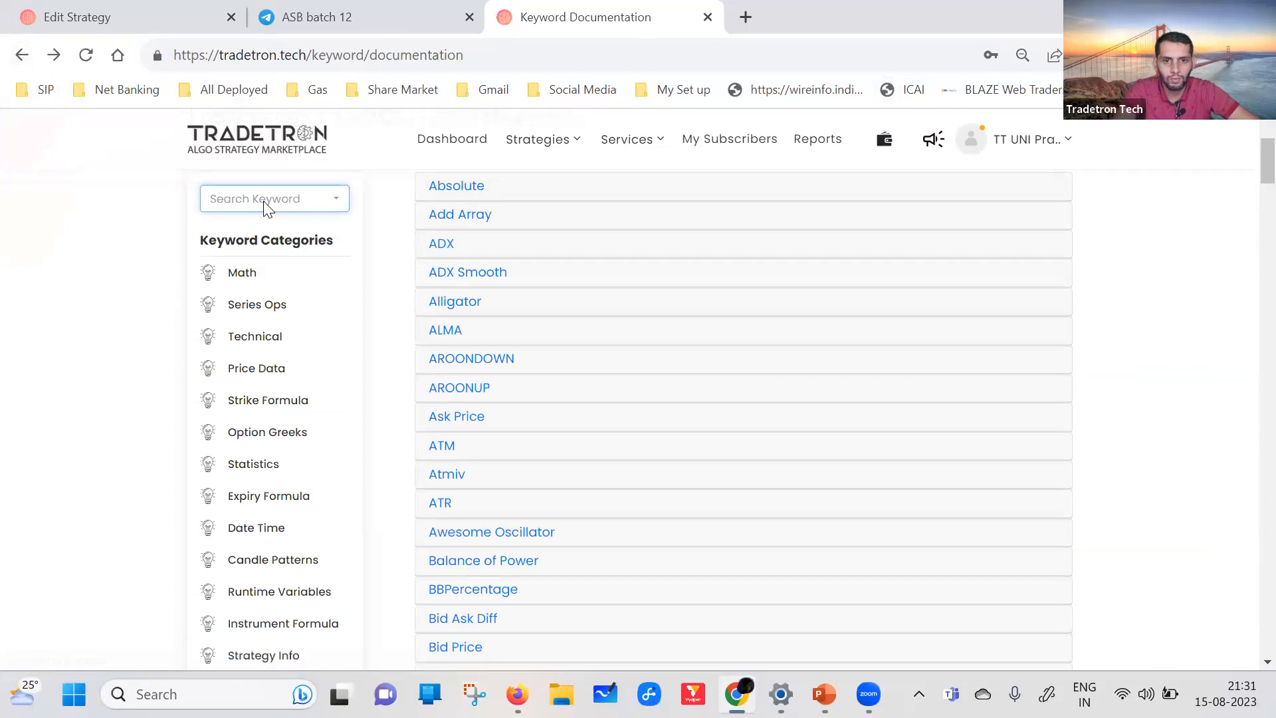
Try to open the Get Runtime entry by searching the keyword documentation for "get"
click(264, 206)
text(get)
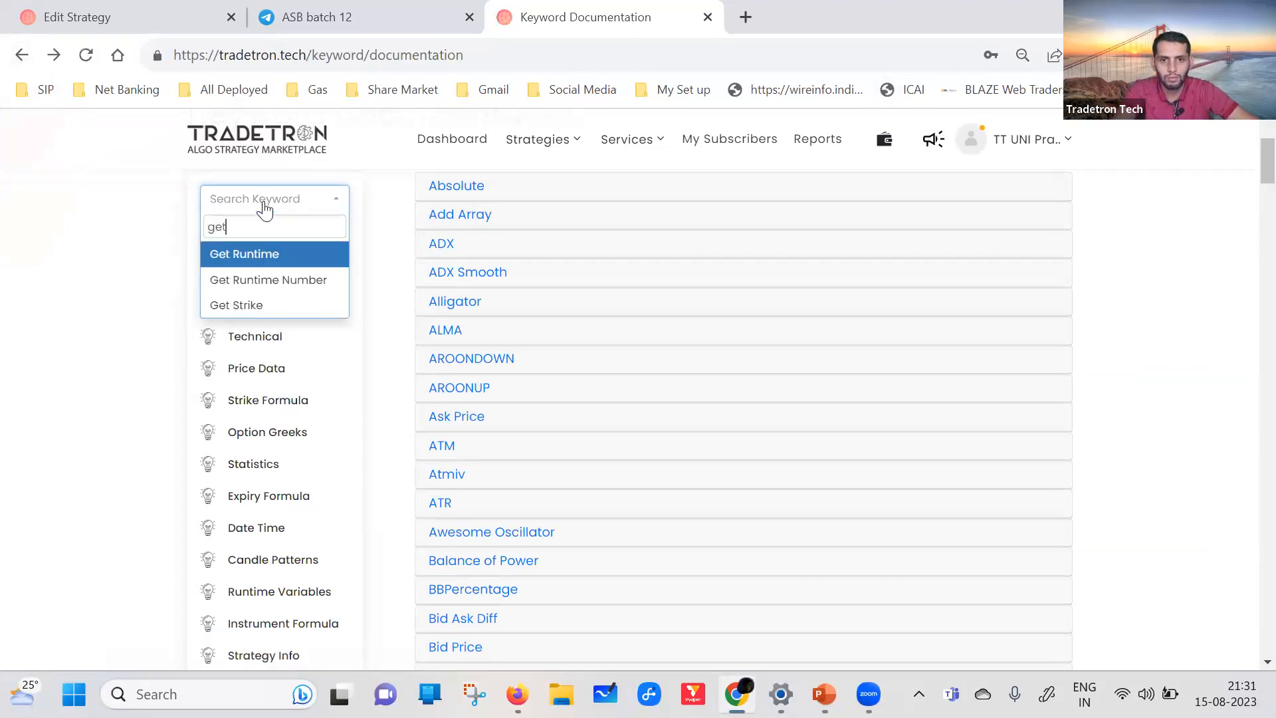
click(283, 256)
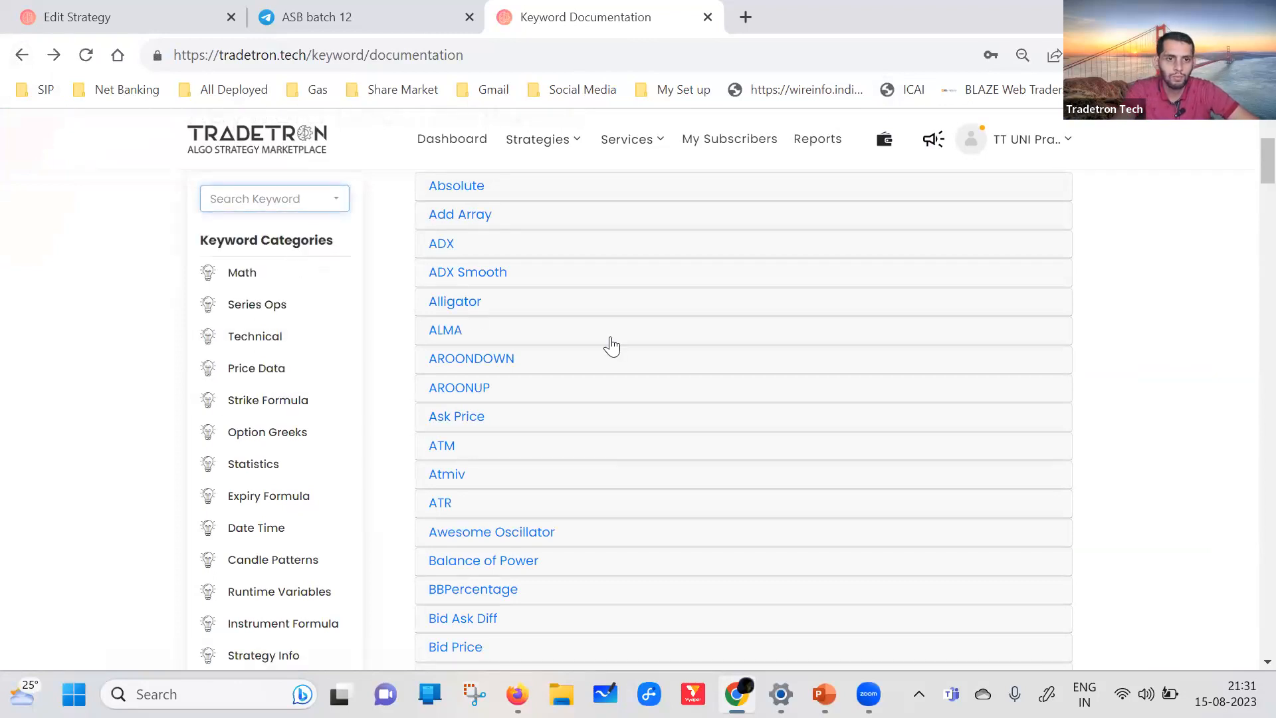
scroll(365, 345, up, 2)
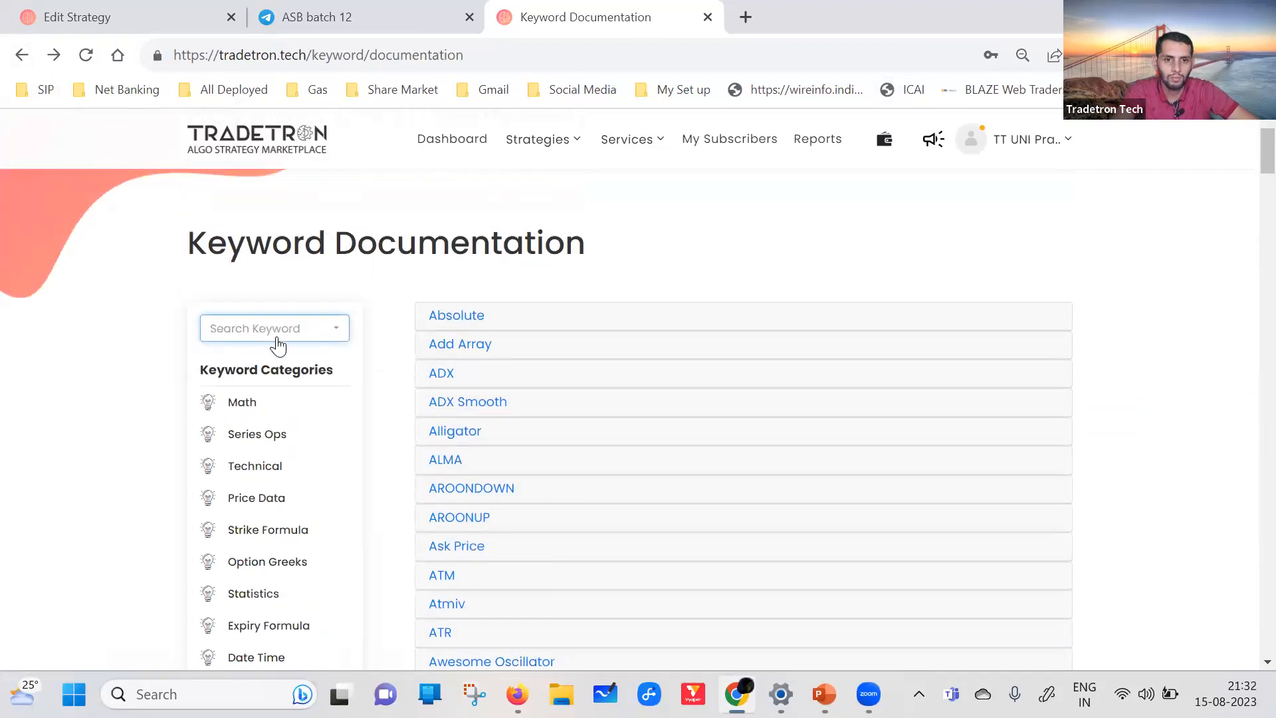
click(278, 346)
text(ge)
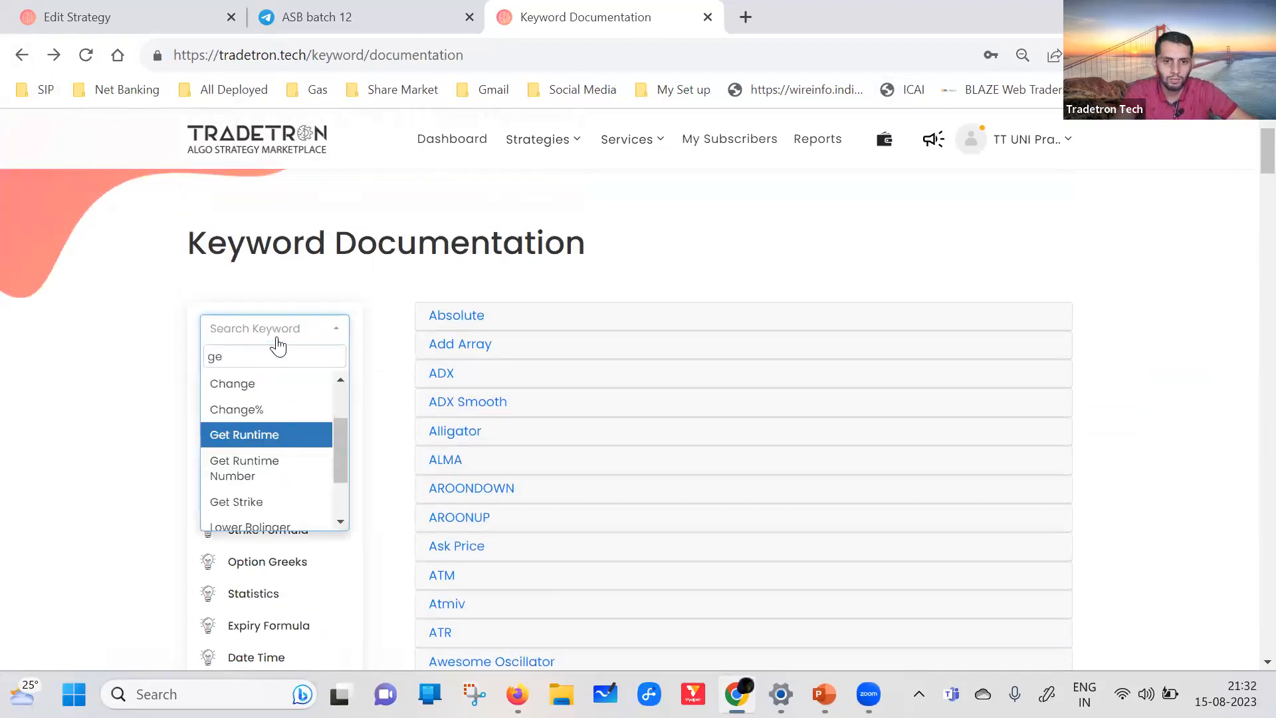
click(278, 339)
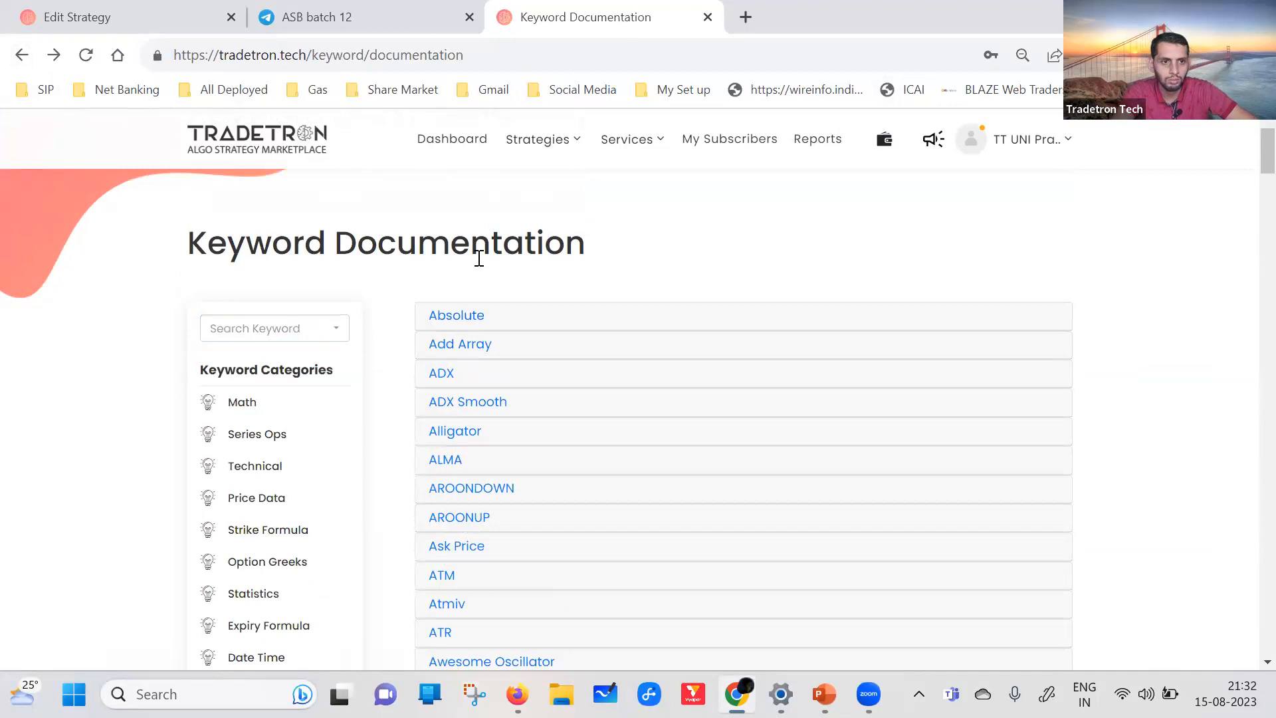
Search the keyword documentation for "get", open the Get Runtime Number entry and skim its description
click(299, 336)
text(ge)
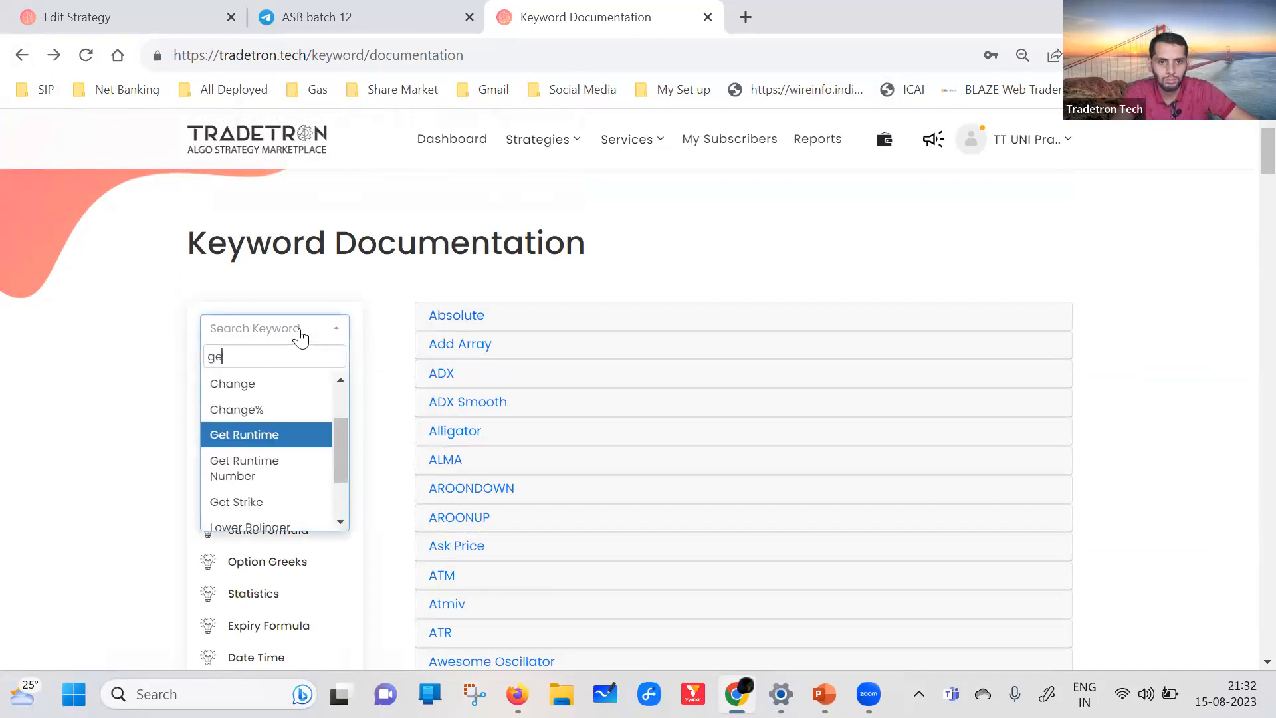
text(t)
click(287, 412)
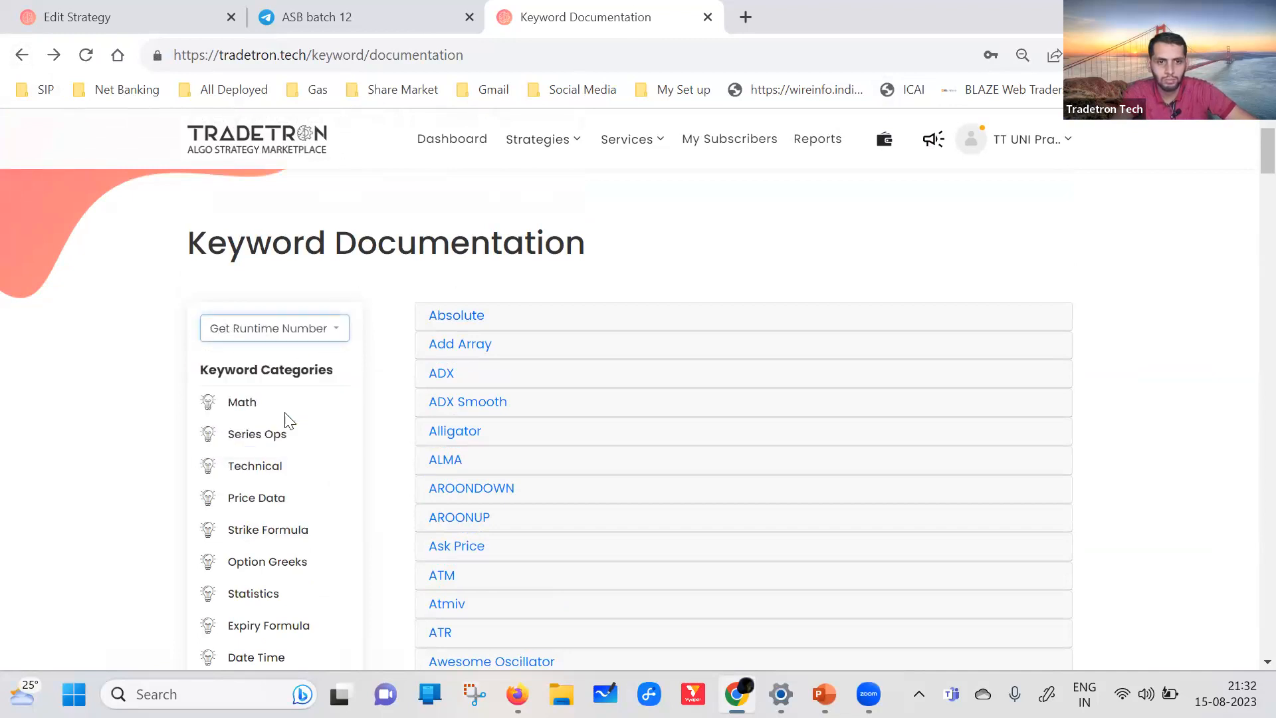
scroll(474, 459, down, 3)
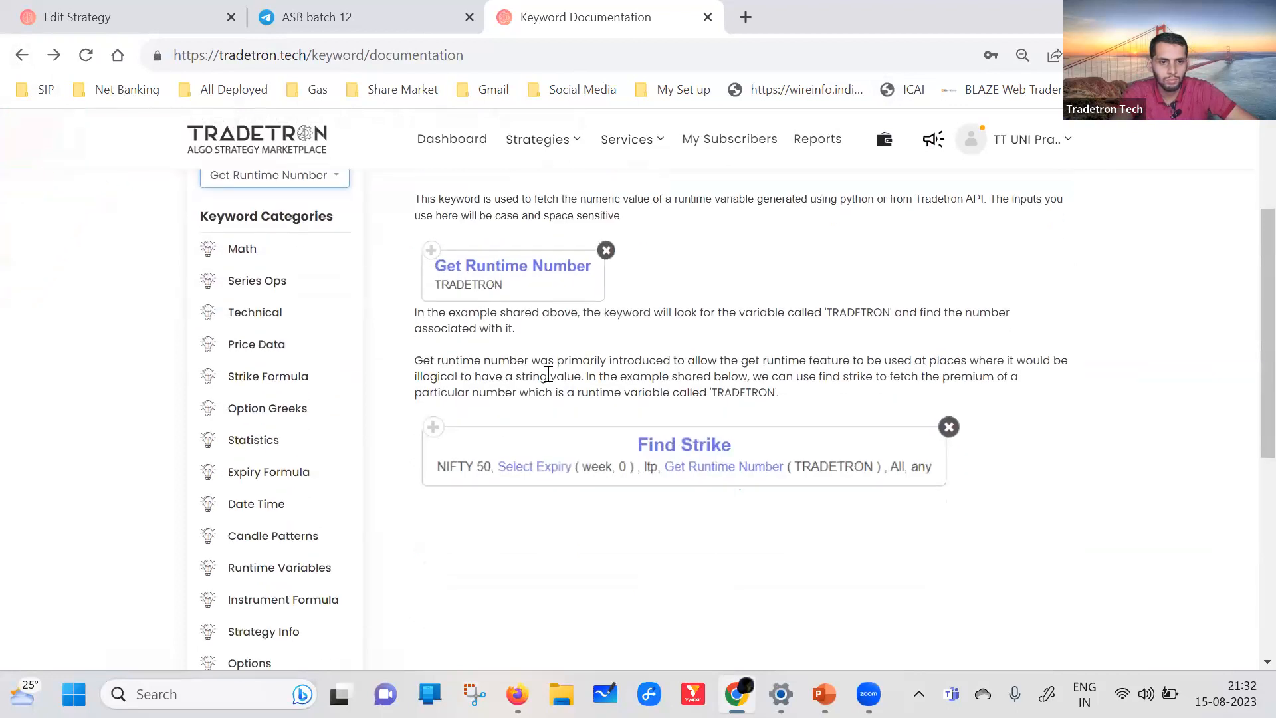
scroll(641, 228, up, 4)
Open the Keyword Documentation page in another browser tab and bring up the Get Runtime entry
click(747, 17)
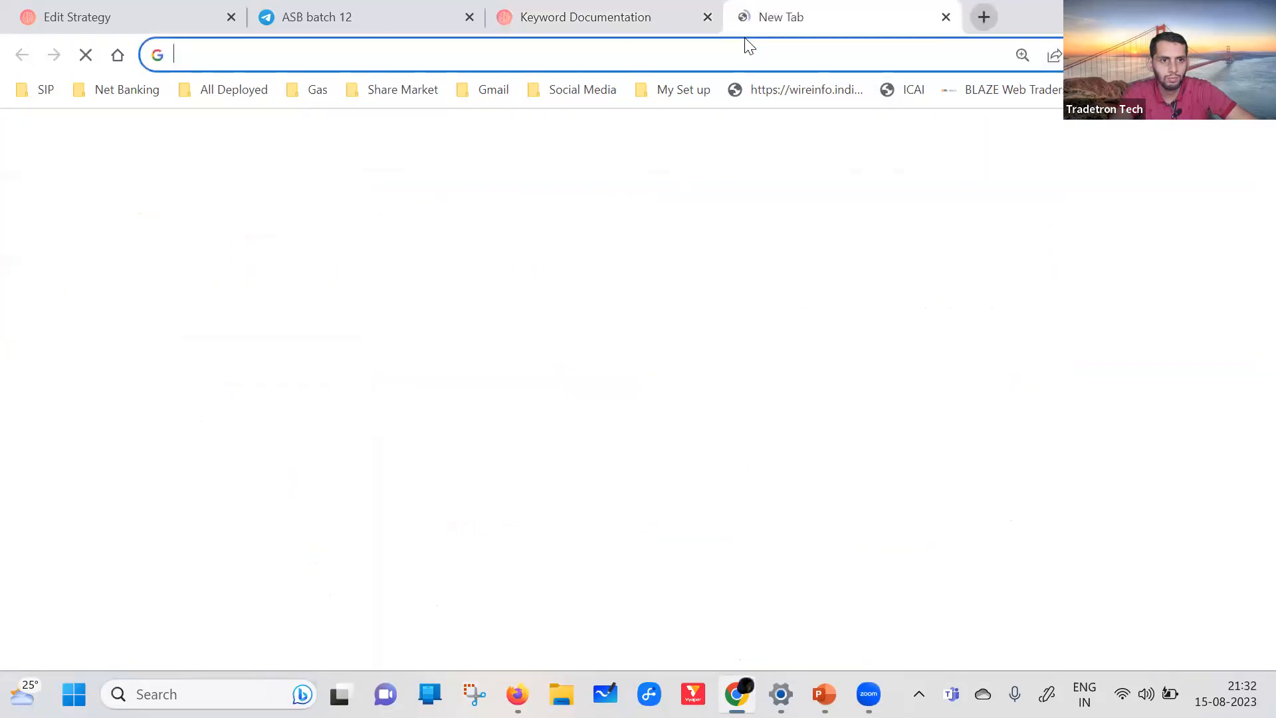
text(key)
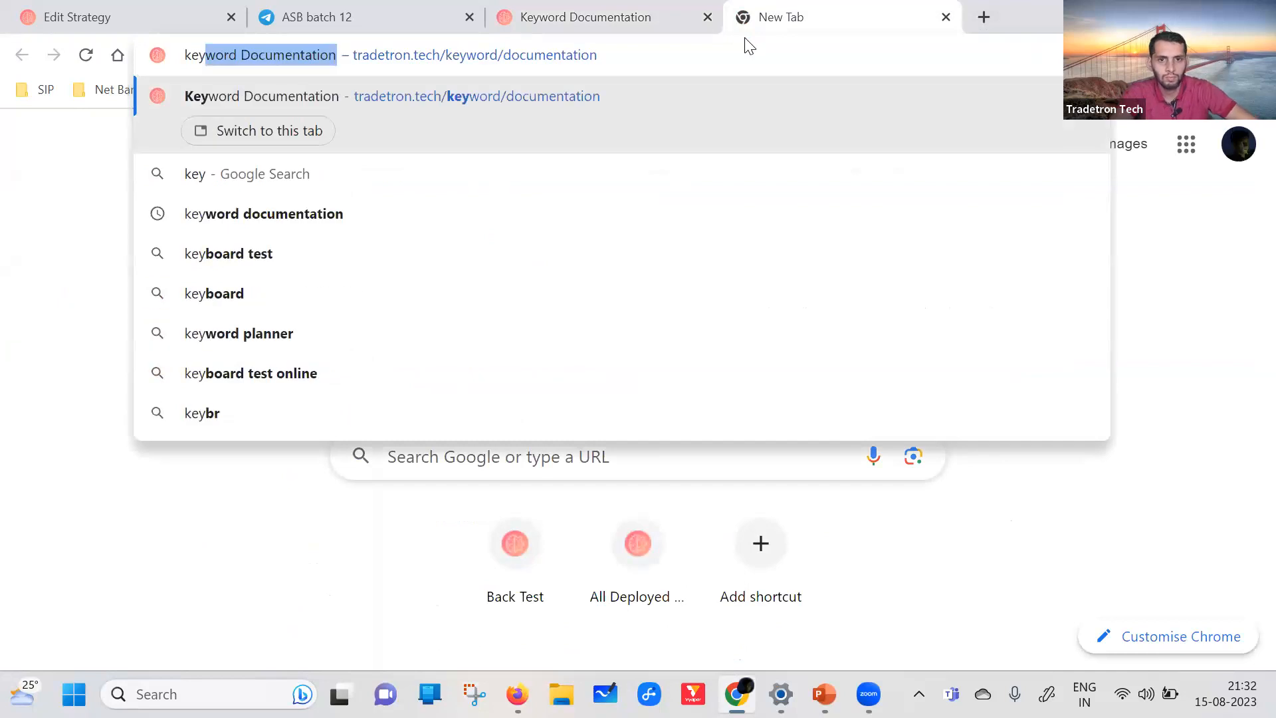
key(Return)
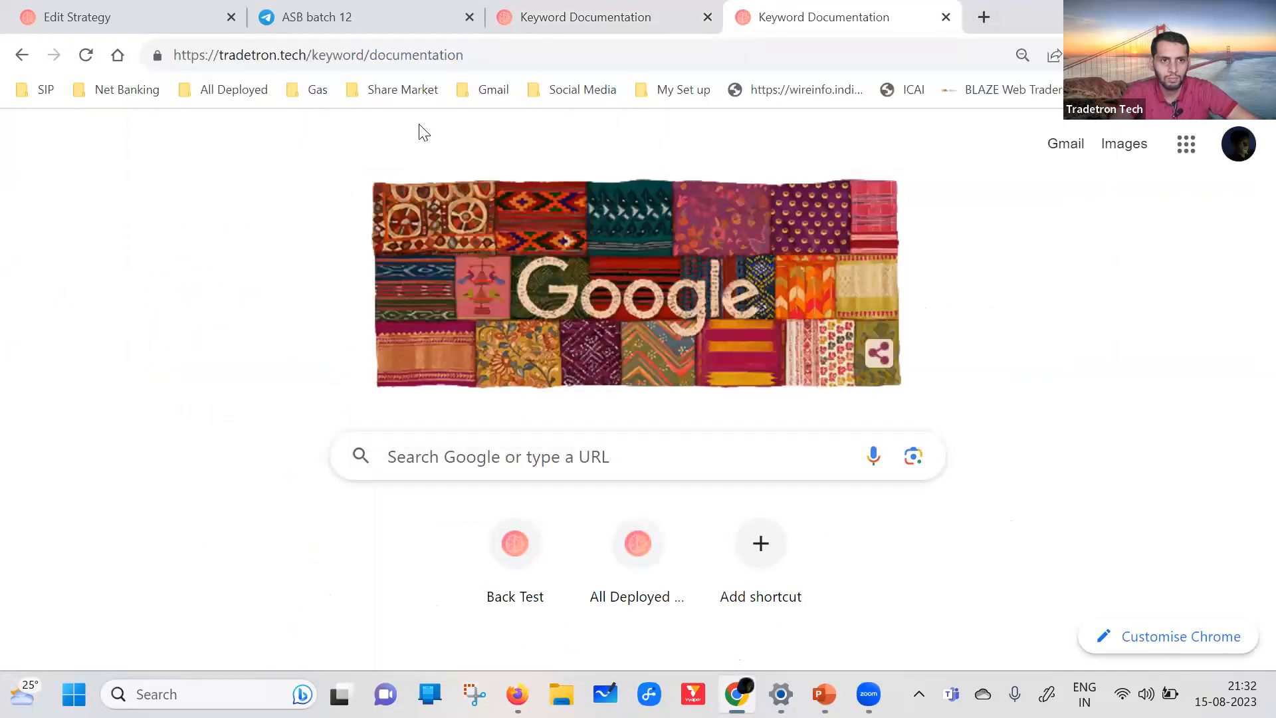
click(259, 365)
text(get)
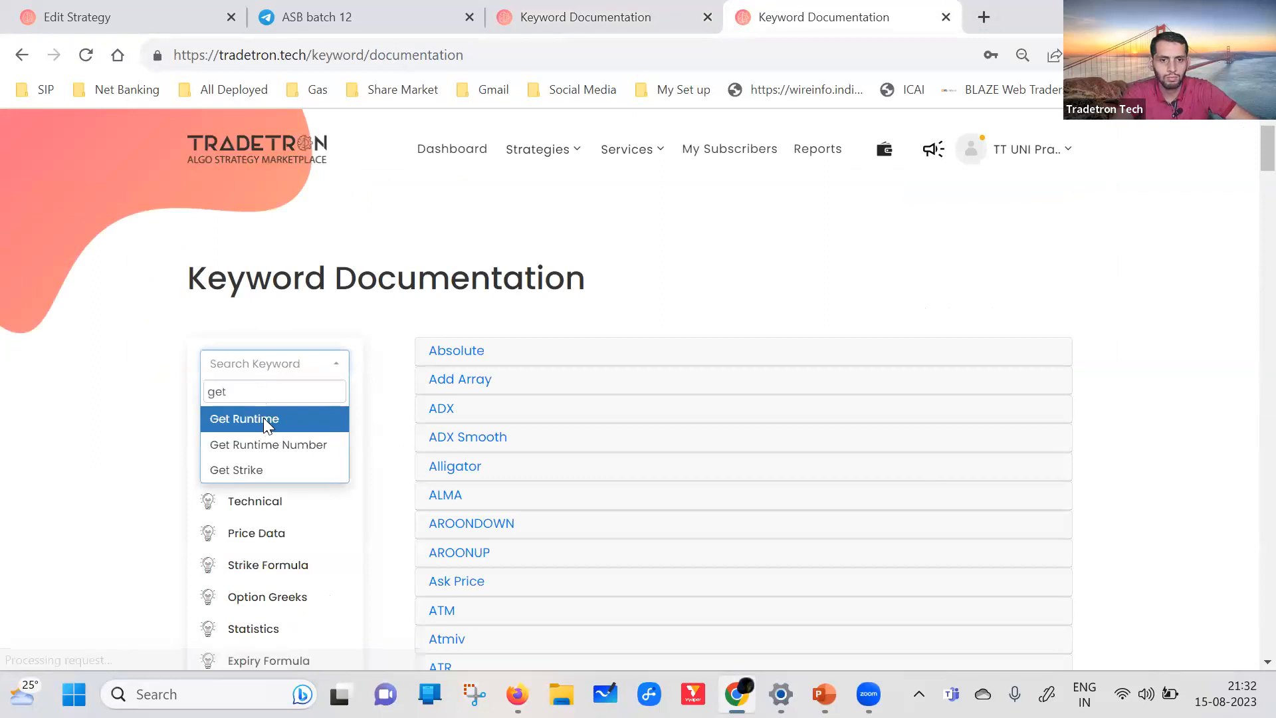
click(264, 420)
scroll(543, 234, down, 2)
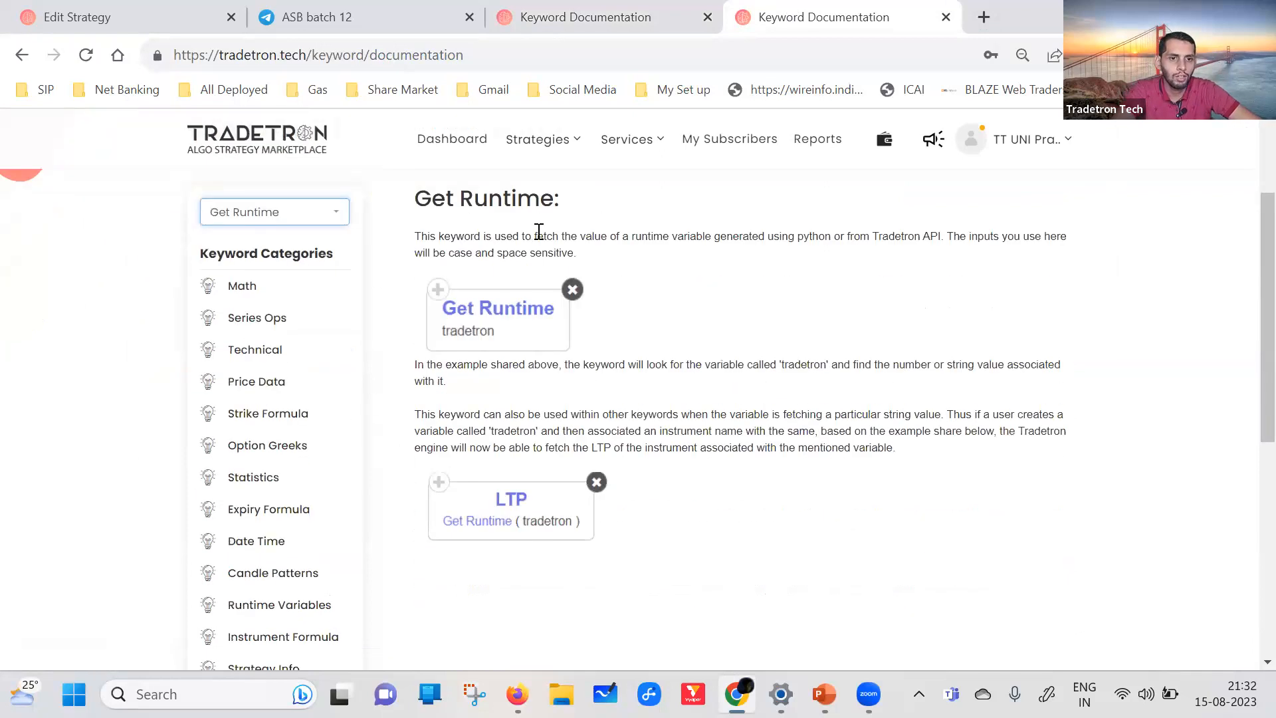
Read the Get Runtime description and examine its example with the variable "tradetron"
drag(537, 237, 1085, 256)
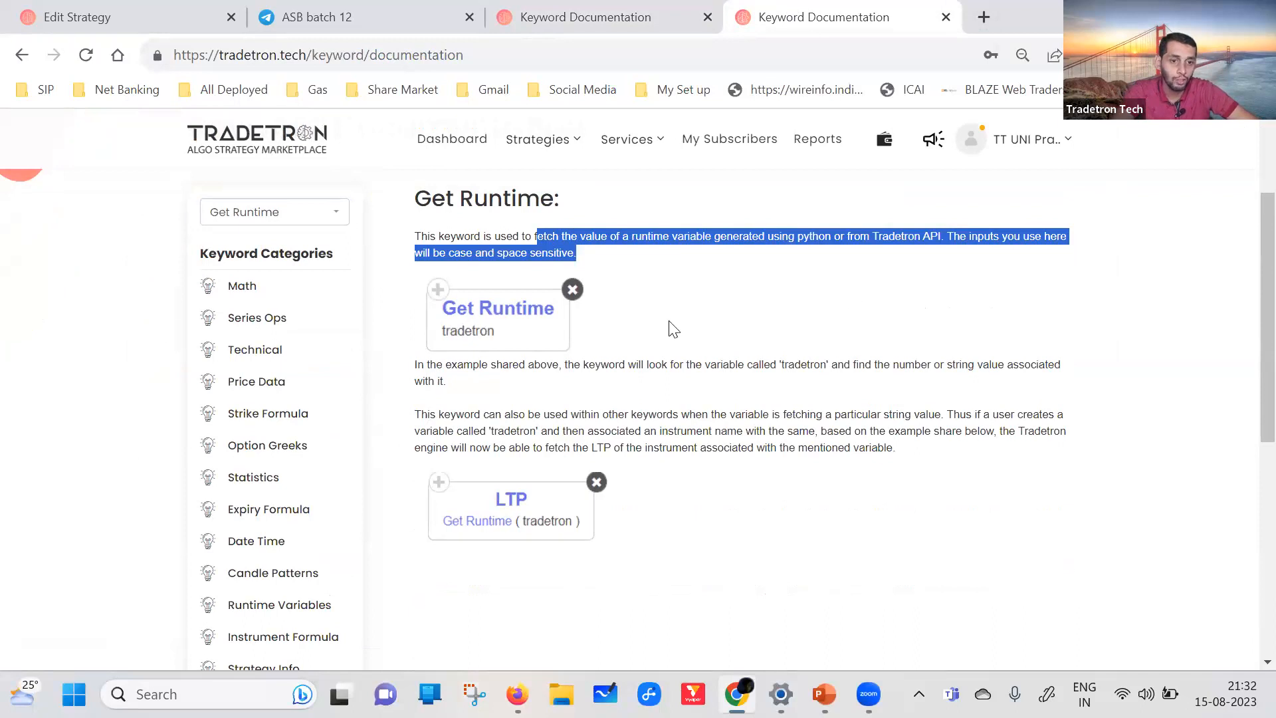
scroll(673, 328, down, 1)
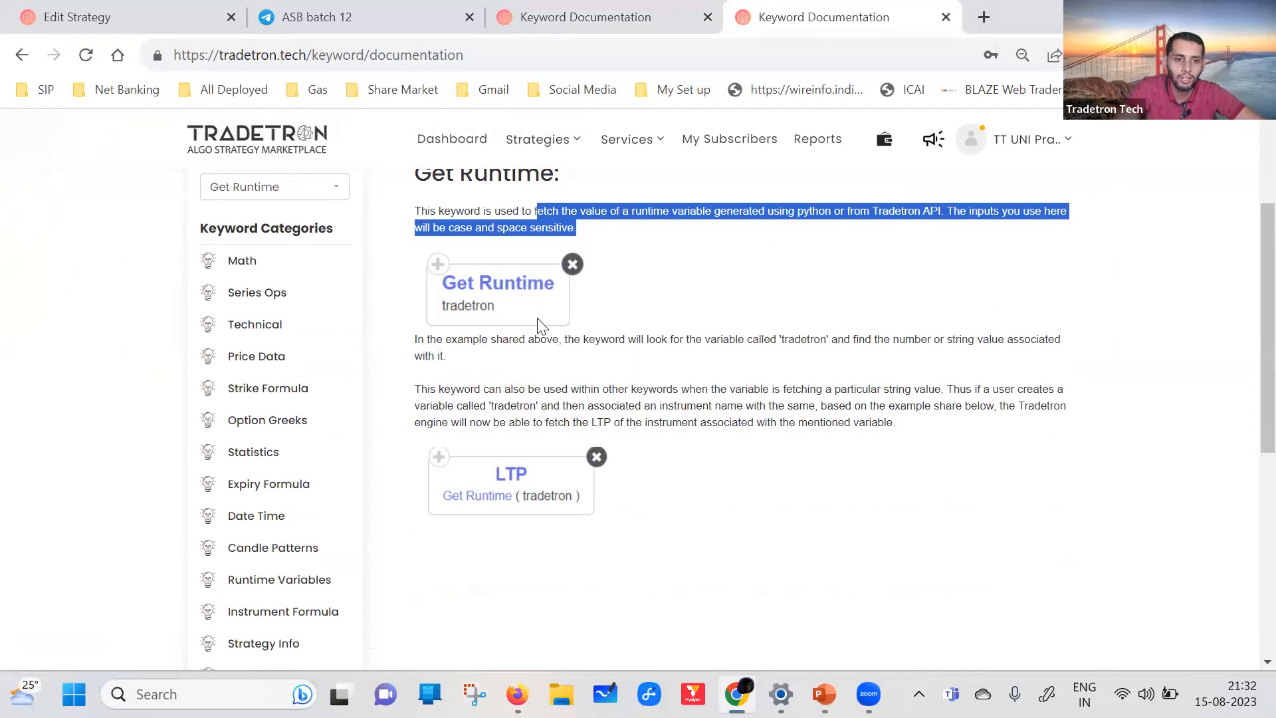
drag(416, 341, 543, 334)
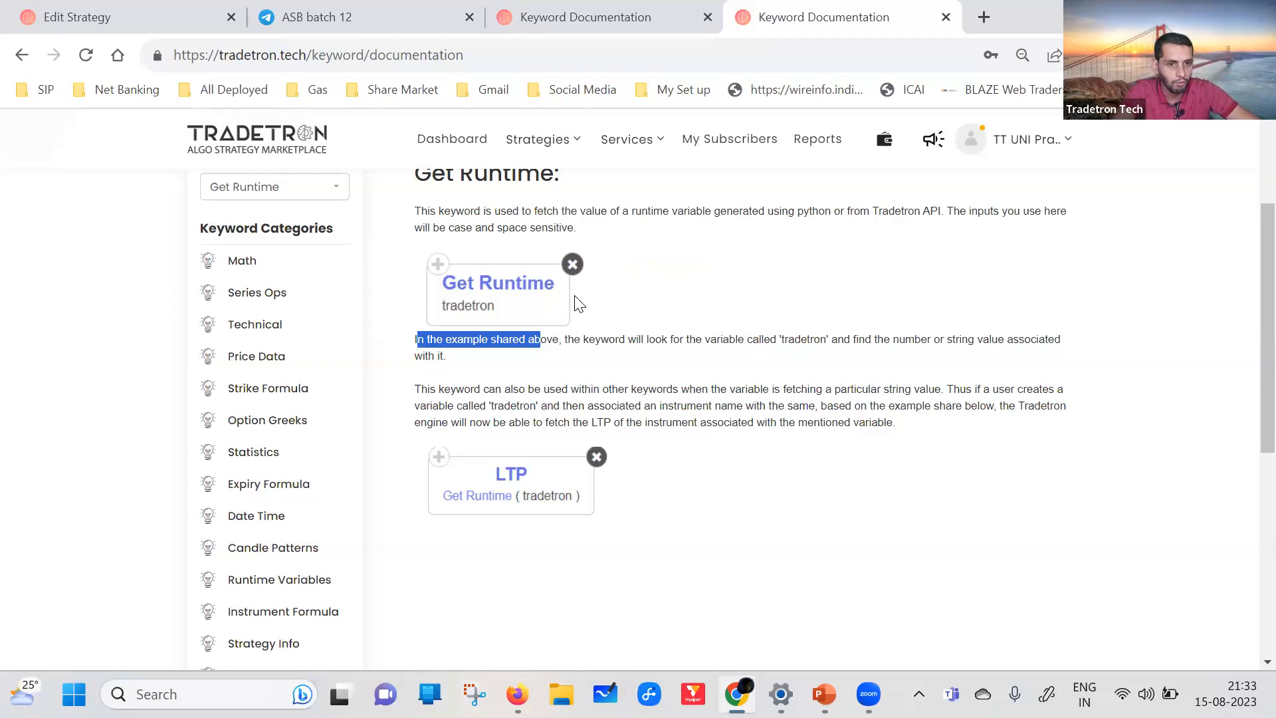
drag(497, 307, 463, 307)
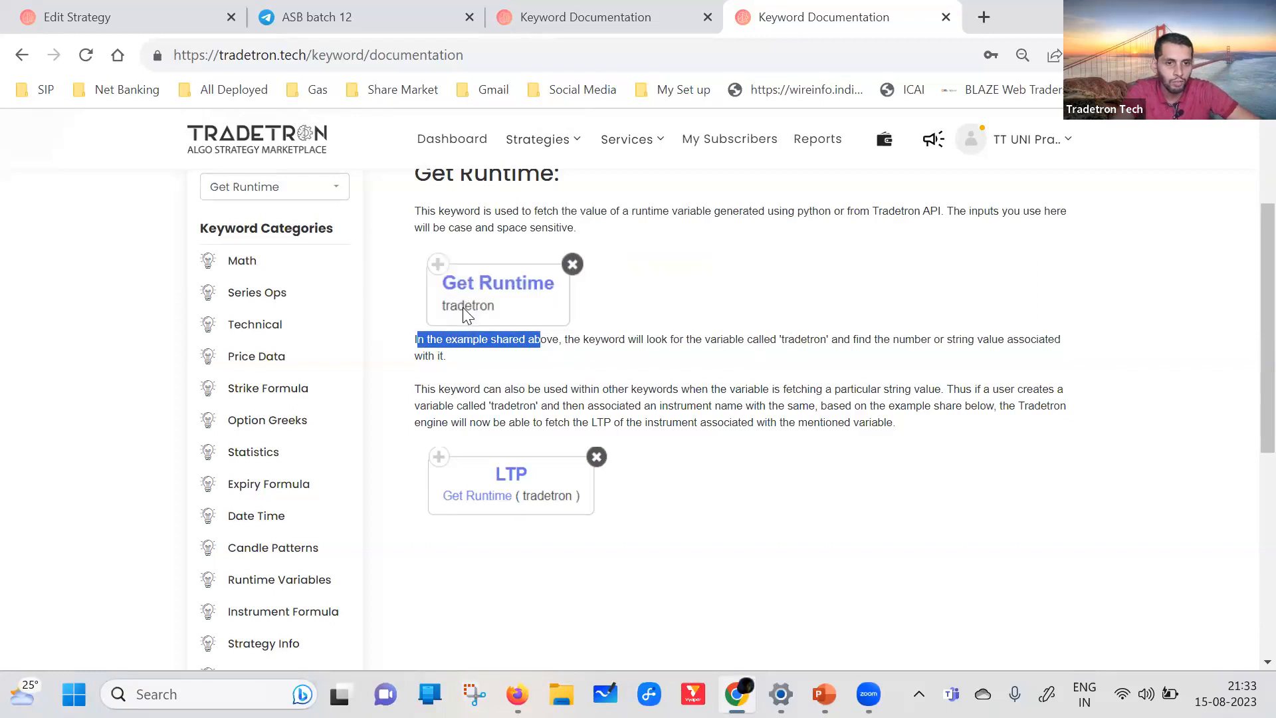
click(663, 304)
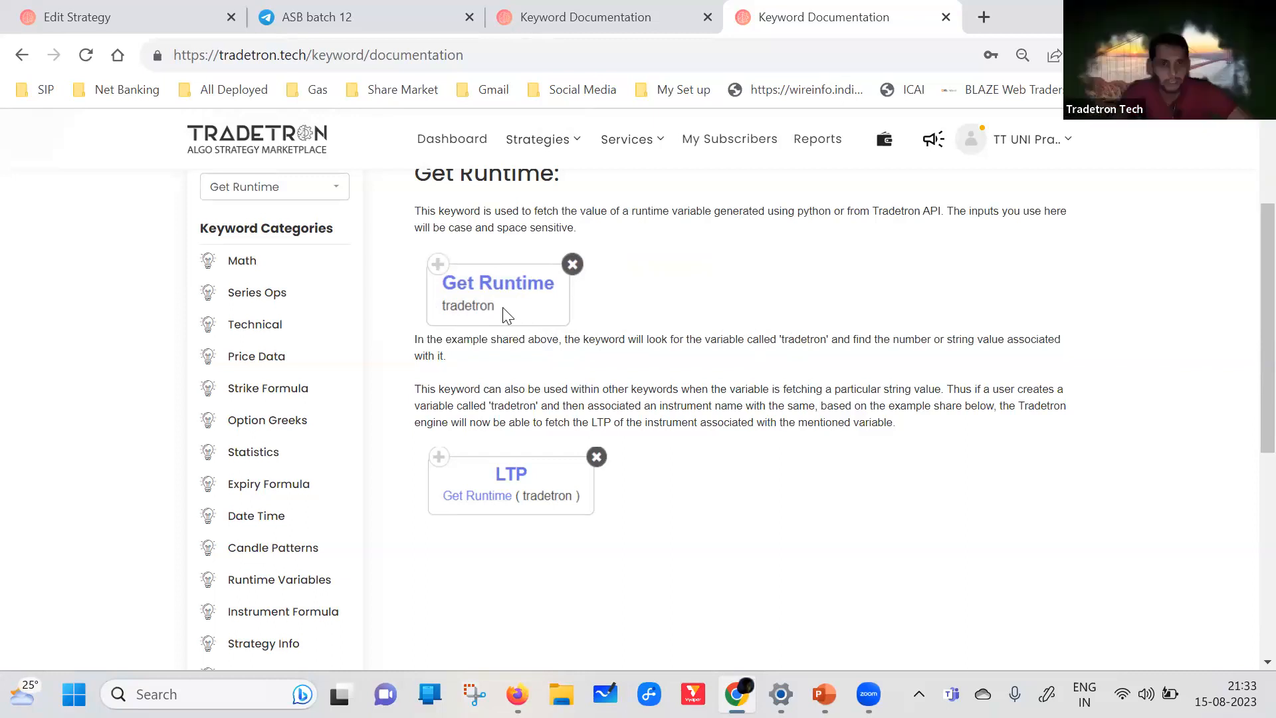
drag(503, 307, 584, 300)
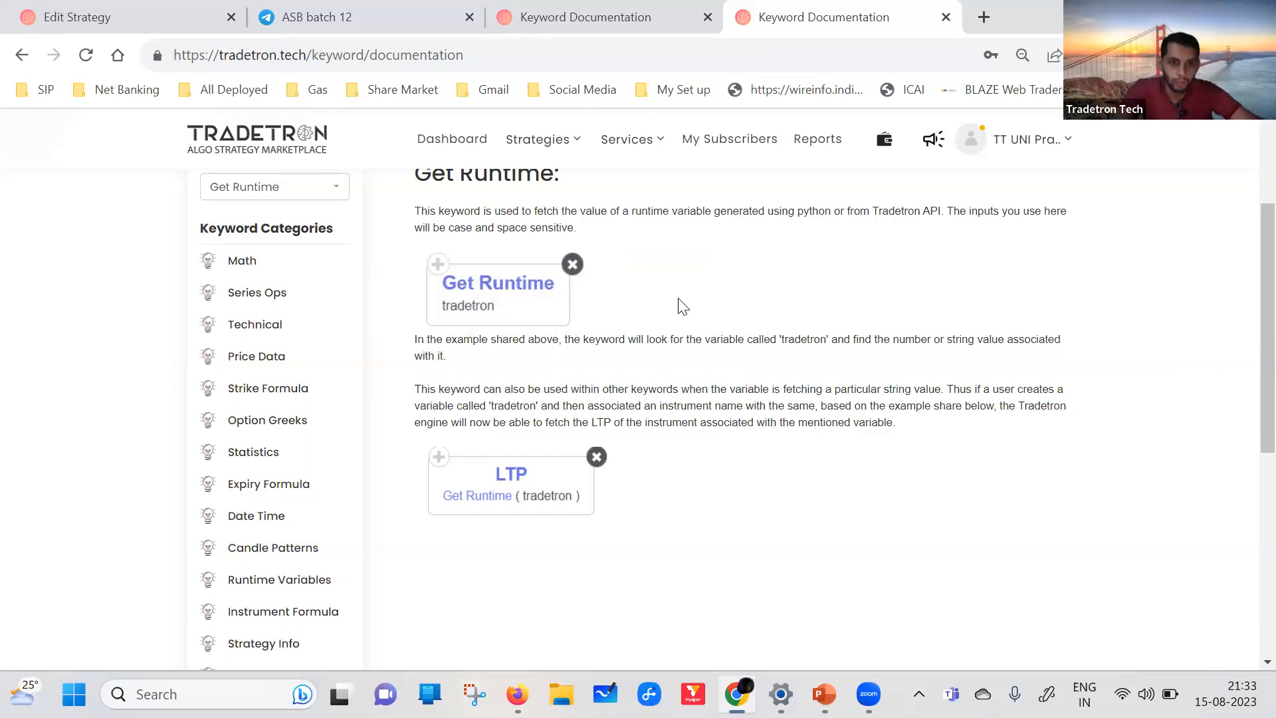
scroll(407, 362, up, 1)
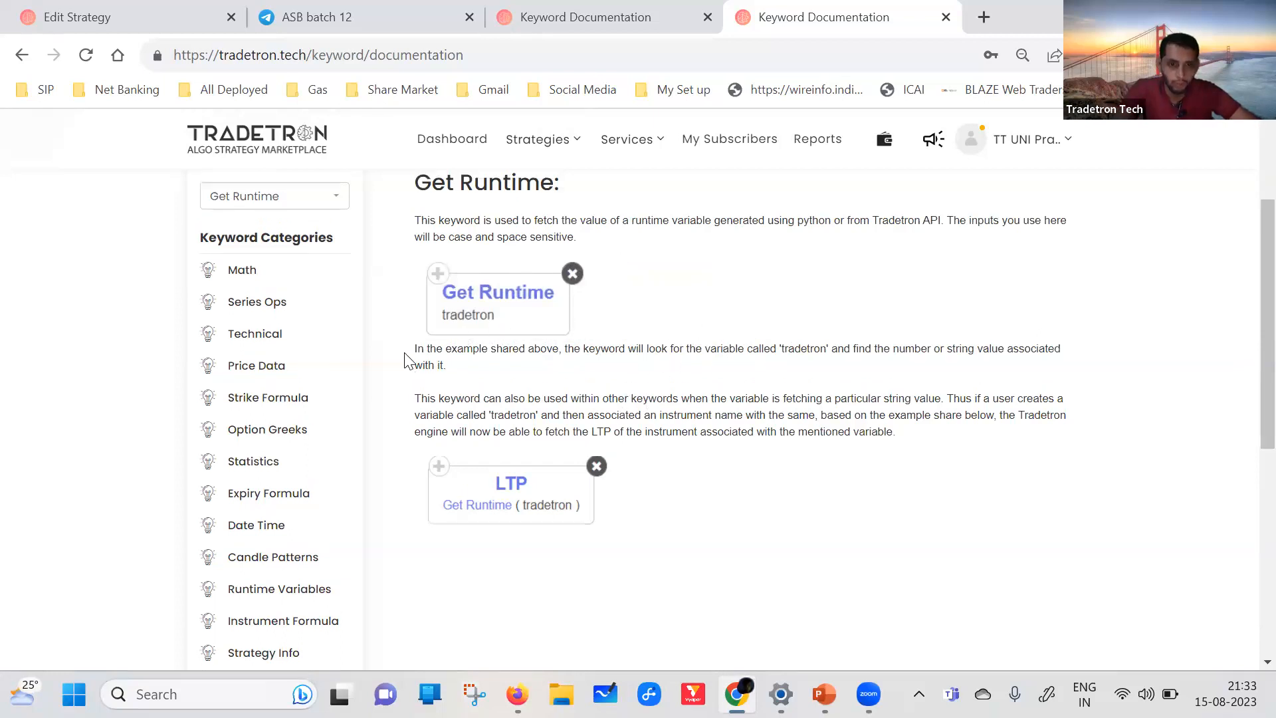
Return to the Get Runtime Number documentation and read its description, TRADETRON example and Find Strike example
click(618, 15)
scroll(588, 368, down, 2)
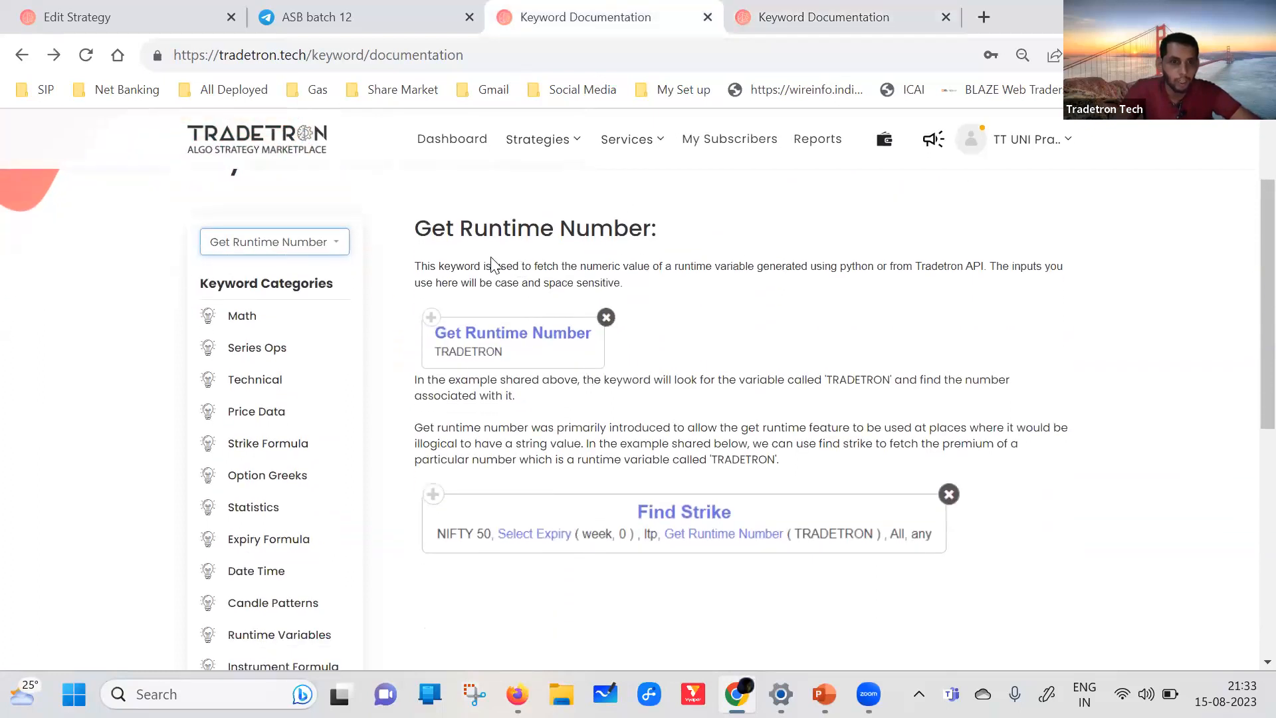
drag(457, 268, 894, 272)
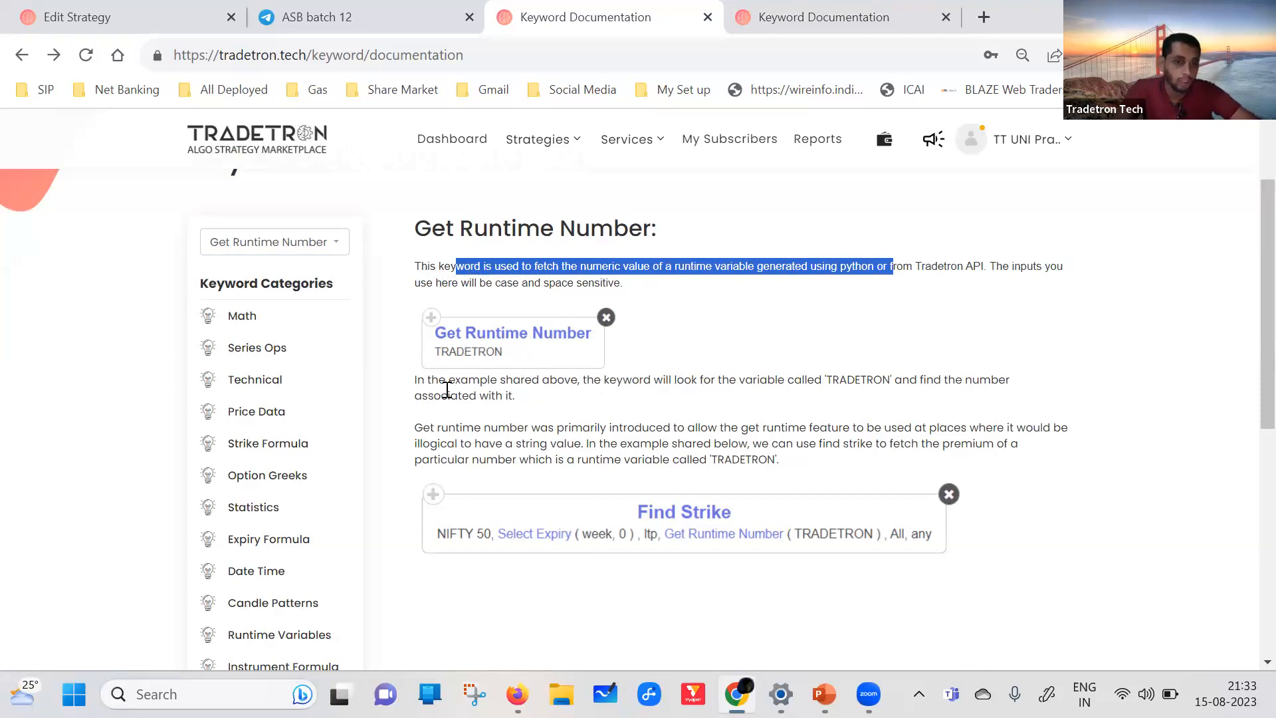
scroll(509, 384, down, 1)
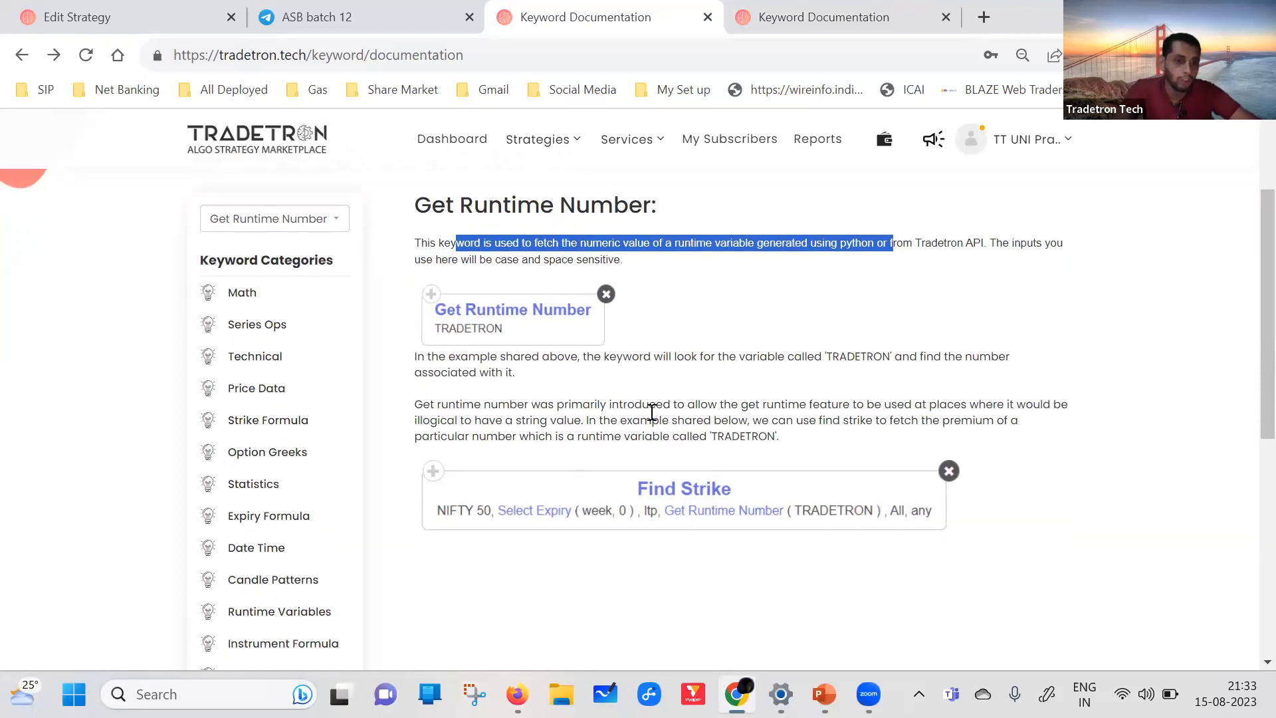
scroll(655, 412, down, 1)
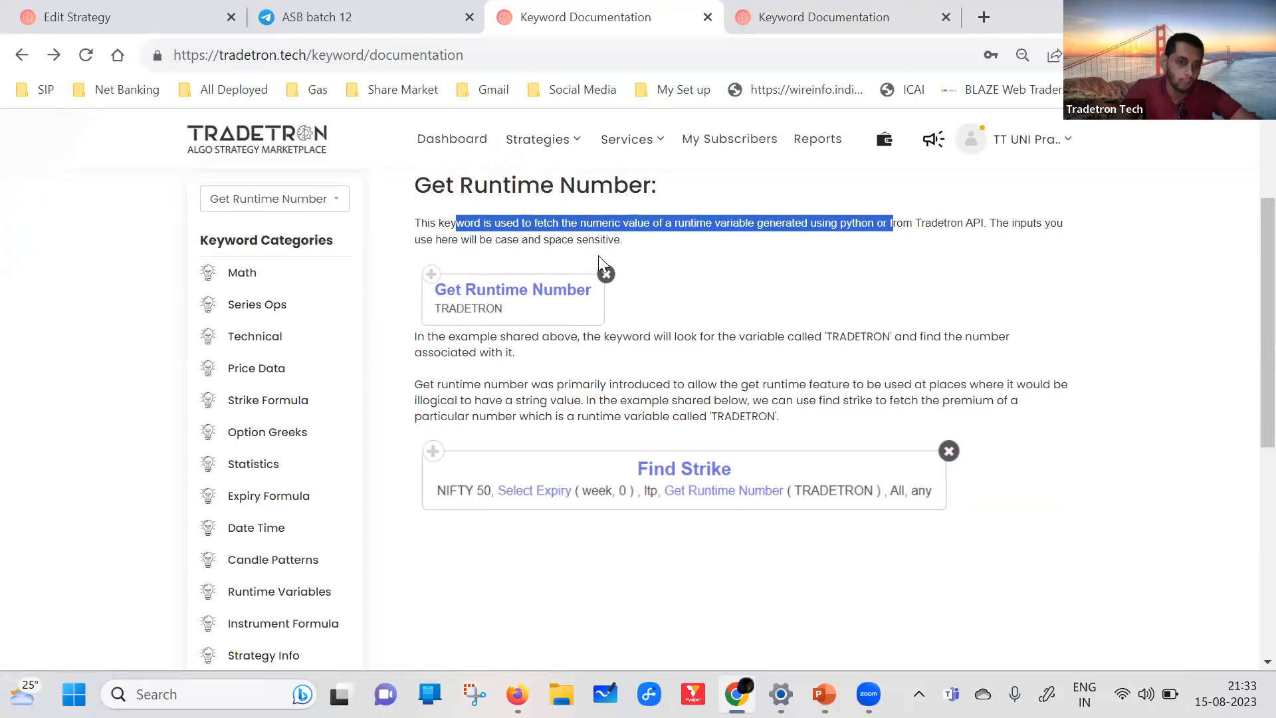
click(709, 281)
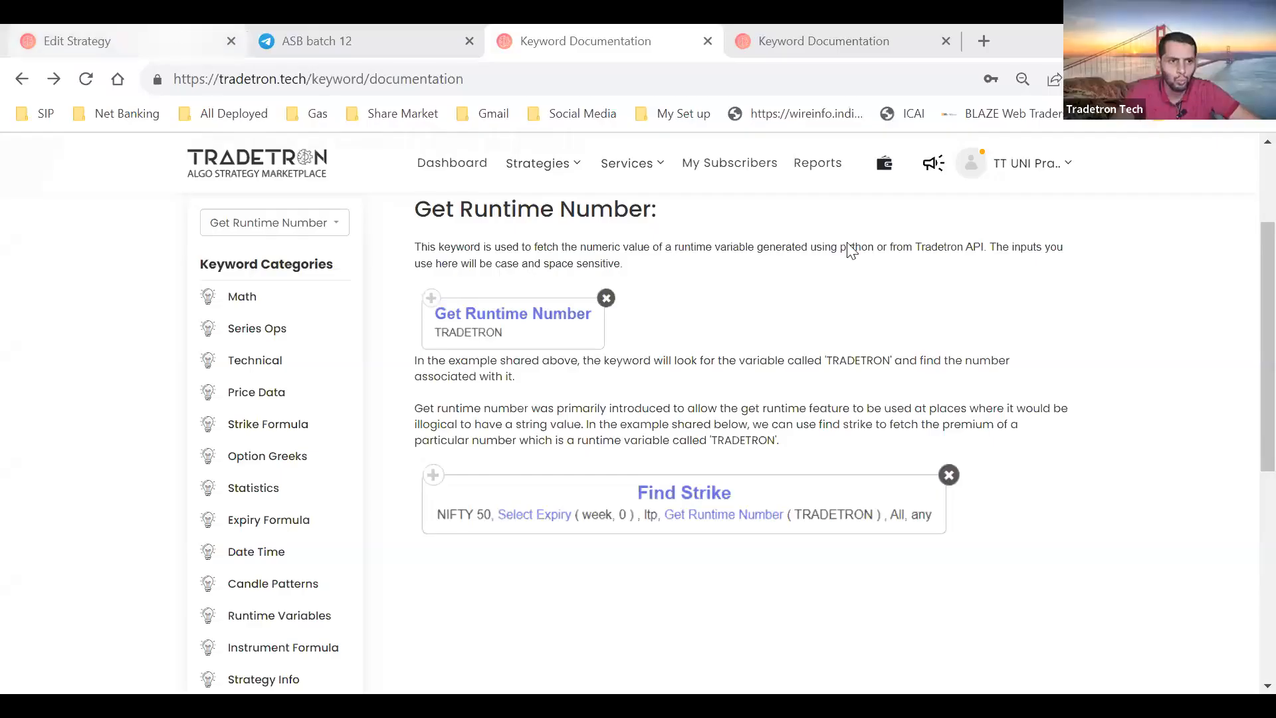
Return to the strategy being edited and open the conditions of Repair Continuous S 1 R2 for inspection
key(ctrl+1)
click(294, 301)
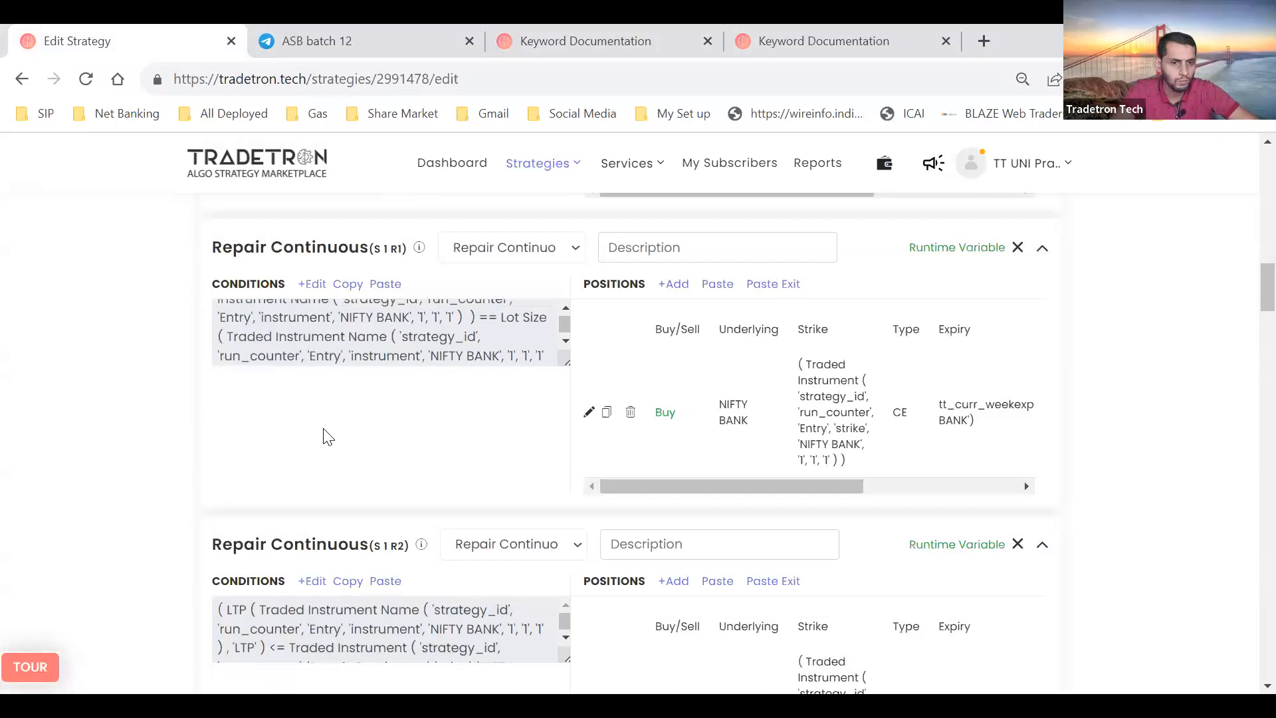
scroll(308, 422, down, 2)
click(310, 416)
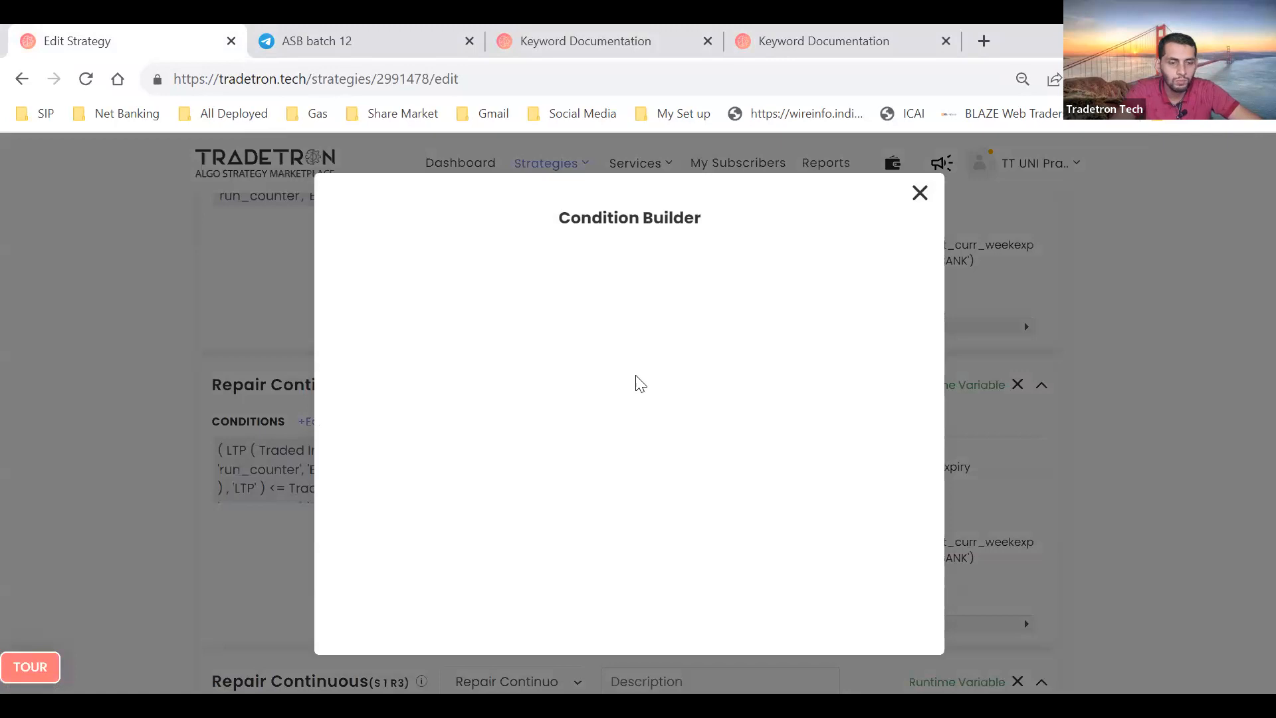
scroll(636, 377, down, 1)
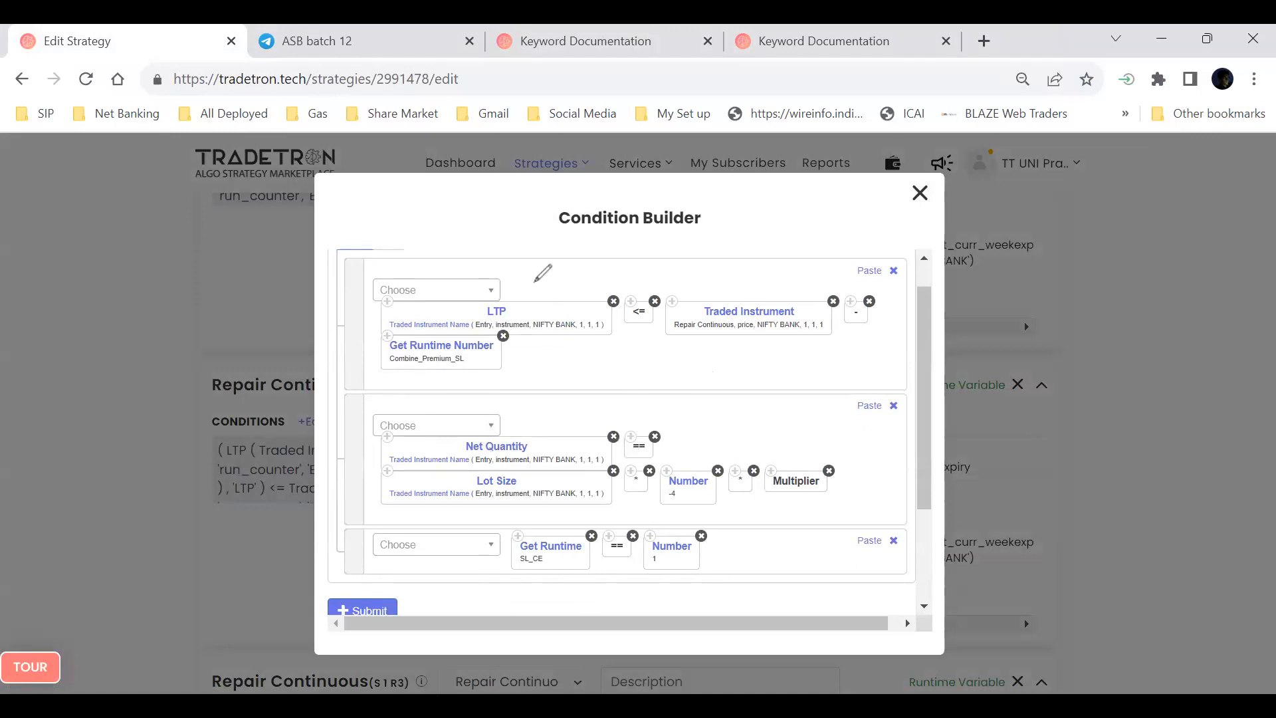
Annotate the first condition with 100 at LTP, ≤, 120 at Traded Instrument and 10 at Get Runtime Number, and clear the markings
mouse_move(542, 283)
mouse_down()
mouse_move(558, 272)
mouse_move(540, 267)
mouse_move(551, 309)
mouse_up()
drag(648, 264, 648, 286)
mouse_move(730, 273)
mouse_down()
mouse_move(730, 300)
mouse_move(743, 278)
mouse_move(744, 330)
mouse_up()
mouse_move(704, 246)
mouse_down()
mouse_move(703, 262)
mouse_move(724, 257)
mouse_move(721, 214)
mouse_up()
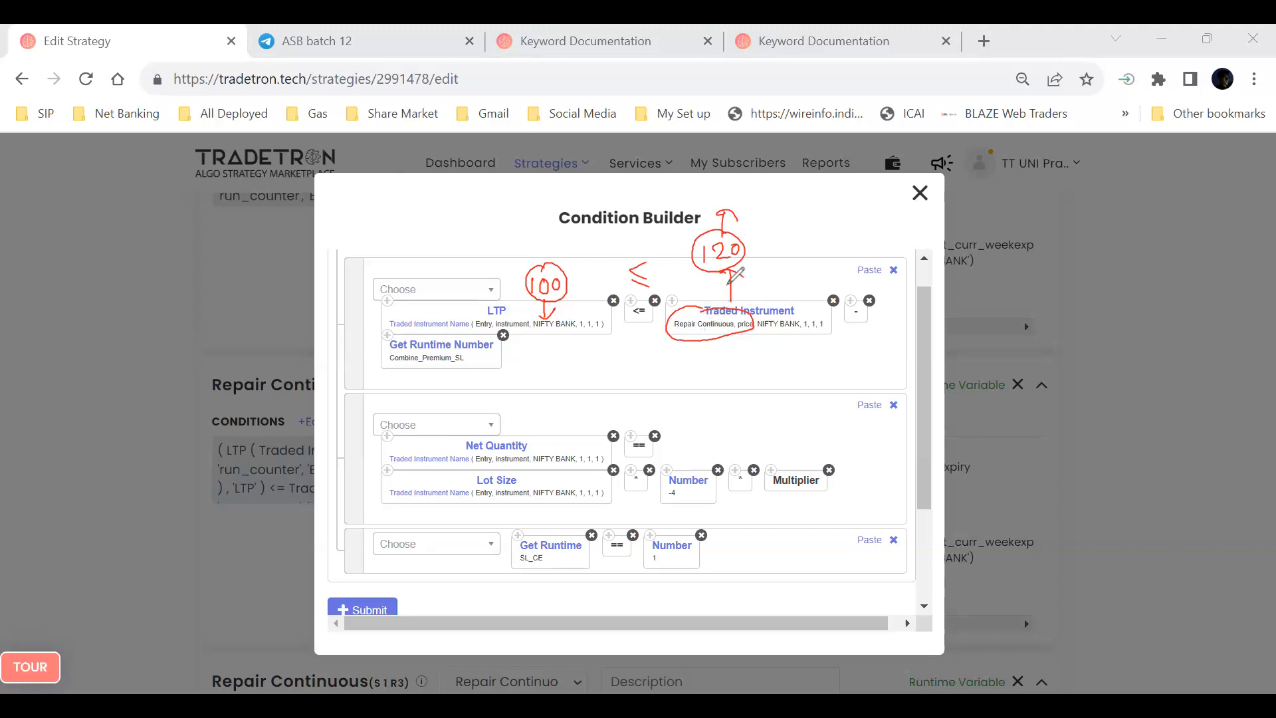
mouse_move(472, 372)
mouse_down()
mouse_move(436, 310)
mouse_move(398, 332)
mouse_move(464, 376)
mouse_move(405, 352)
mouse_move(482, 369)
mouse_move(483, 399)
mouse_up()
mouse_move(449, 306)
mouse_down()
mouse_move(525, 379)
mouse_move(535, 363)
mouse_move(496, 386)
mouse_move(513, 390)
mouse_up()
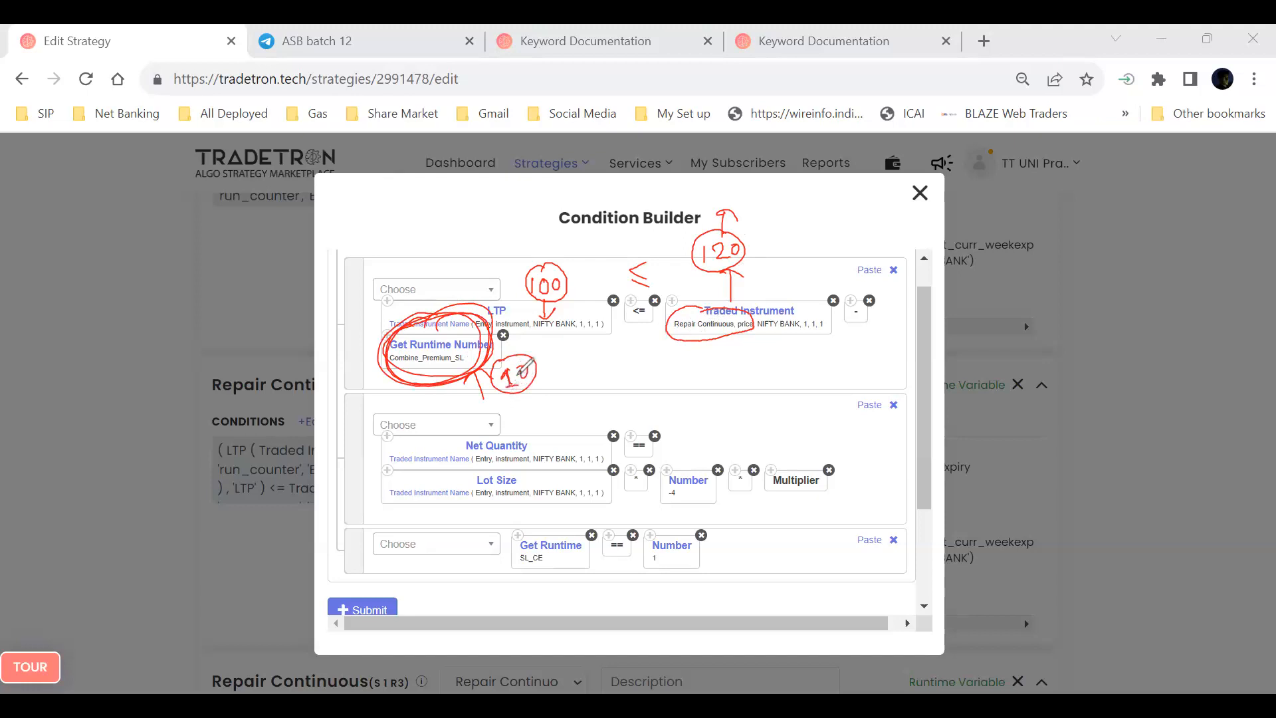
mouse_move(374, 221)
mouse_down()
mouse_move(377, 244)
mouse_move(389, 222)
mouse_move(389, 258)
mouse_up()
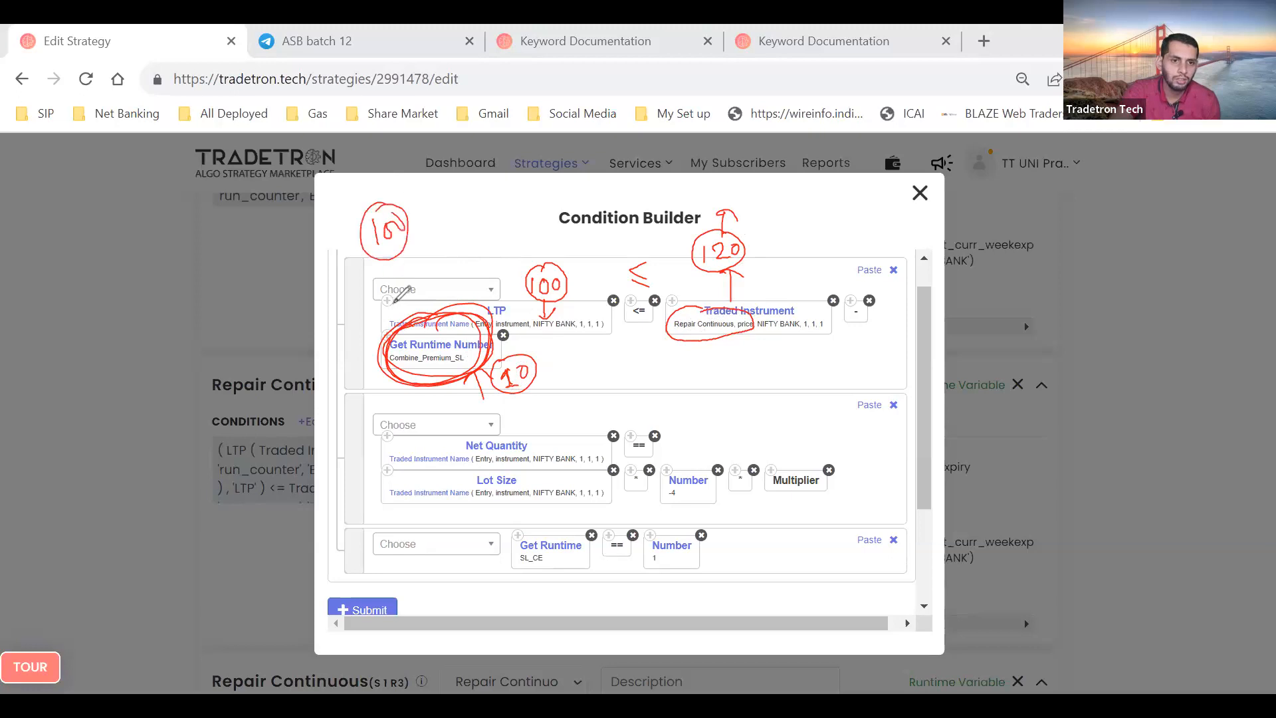
drag(450, 198, 413, 226)
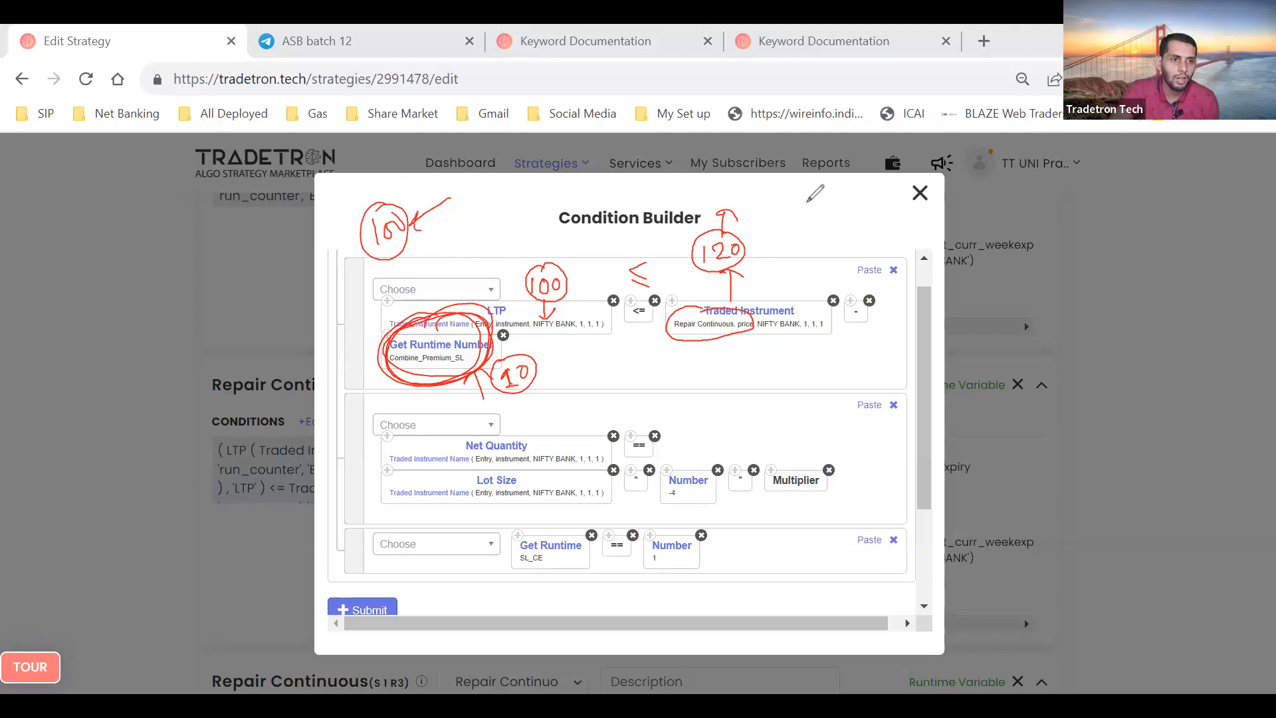
key(e)
Sketch a combined premium example of 100 + 100 = 200 with a stop-loss of 20 at Get Runtime Number, and clear it
mouse_move(737, 198)
mouse_down()
mouse_move(825, 196)
mouse_move(792, 217)
mouse_up()
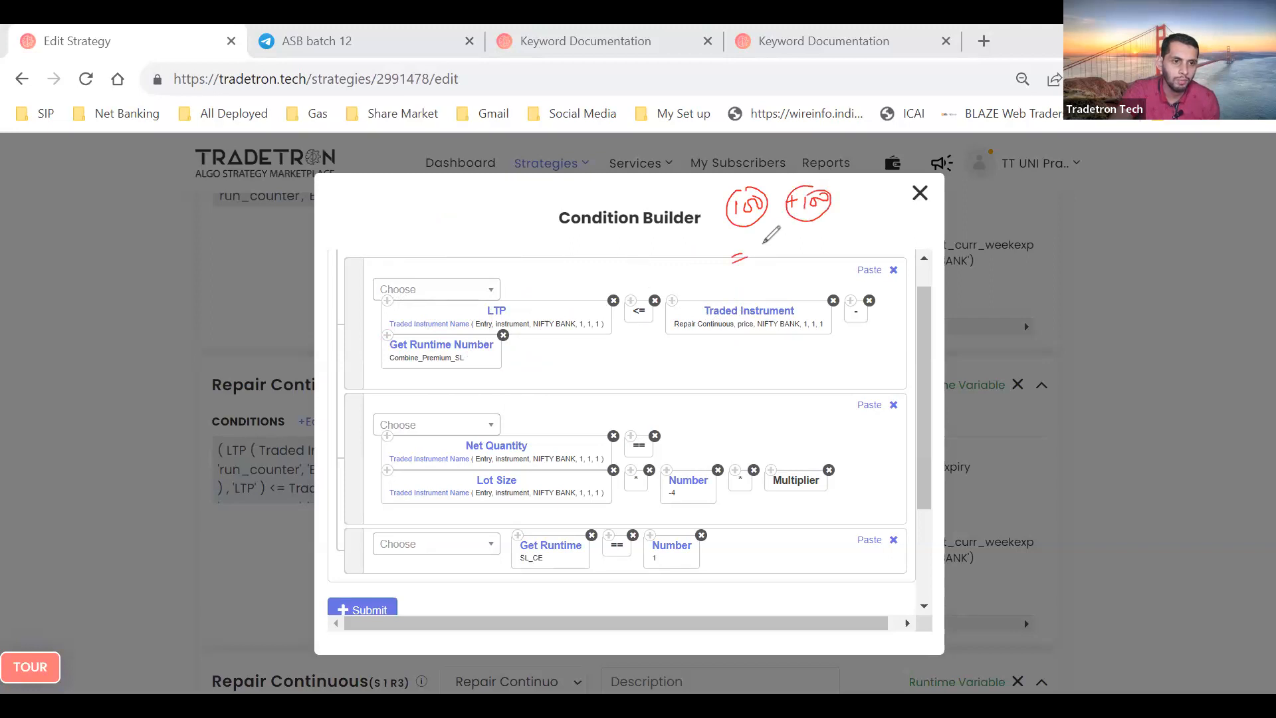
mouse_move(762, 245)
mouse_down()
mouse_move(774, 254)
mouse_move(801, 234)
mouse_move(791, 282)
mouse_move(831, 273)
mouse_move(824, 253)
mouse_move(801, 289)
mouse_up()
mouse_move(443, 358)
mouse_down()
mouse_move(444, 371)
mouse_move(471, 359)
mouse_move(444, 390)
mouse_move(440, 367)
mouse_move(438, 383)
mouse_up()
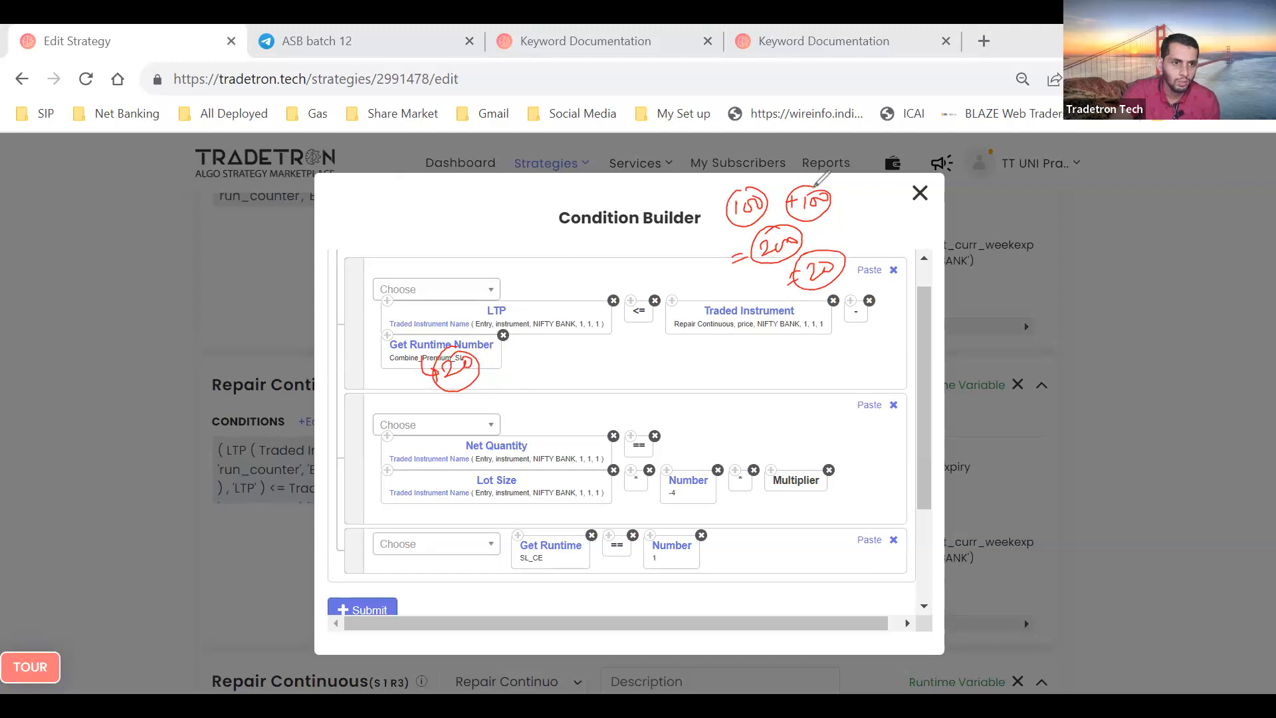
key(e)
Sketch a price move from 100 to 120 beside the Condition Builder heading, circle and underline the 120, and clear the sketch
mouse_move(365, 216)
mouse_down()
mouse_move(379, 191)
mouse_move(357, 190)
mouse_move(447, 217)
mouse_up()
mouse_move(456, 203)
mouse_down()
mouse_move(478, 211)
mouse_move(459, 192)
mouse_move(472, 216)
mouse_move(461, 245)
mouse_up()
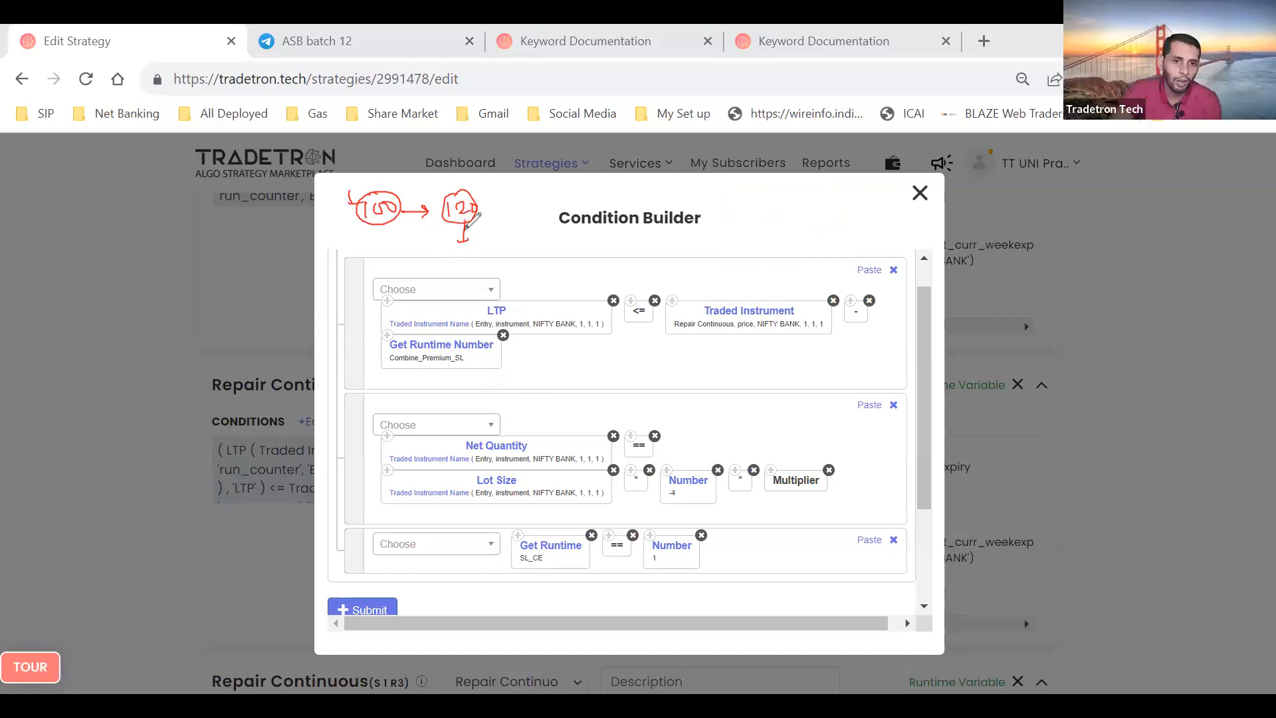
drag(465, 197, 466, 196)
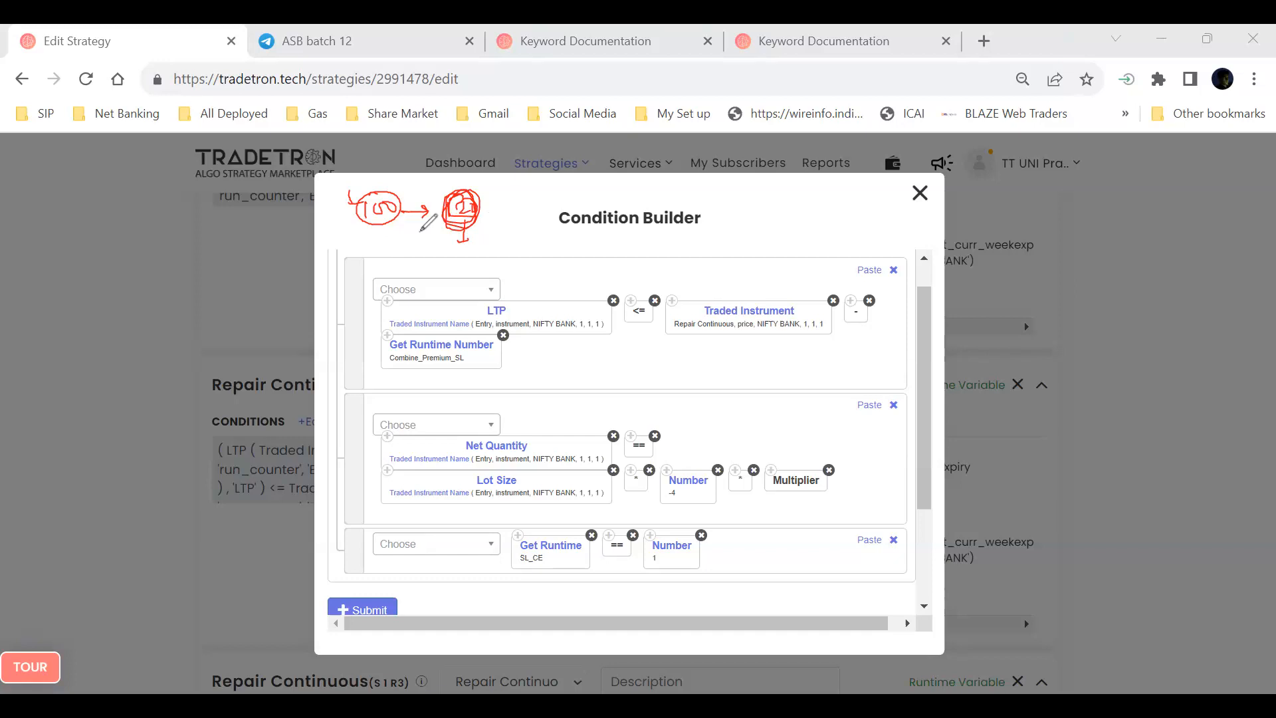
key(e)
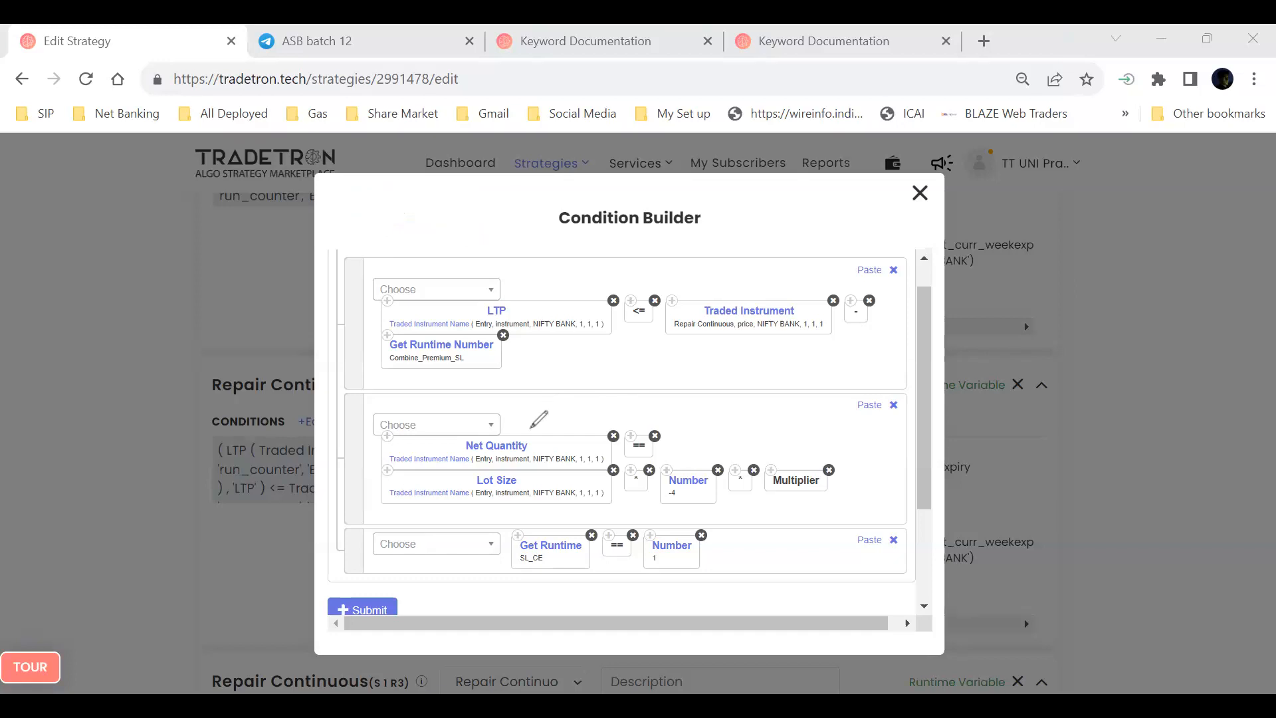
Write out the stop-loss calculation over the conditions: 100 + 100 = 200 × 10%, 20 circled, and 100 + 20 = 120 circled
mouse_move(544, 407)
mouse_down()
mouse_move(544, 423)
mouse_move(576, 402)
mouse_move(606, 404)
mouse_move(599, 418)
mouse_move(728, 418)
mouse_move(738, 399)
mouse_move(725, 422)
mouse_move(755, 399)
mouse_move(788, 427)
mouse_up()
mouse_move(789, 408)
mouse_down()
mouse_move(774, 428)
mouse_move(798, 427)
mouse_up()
mouse_move(809, 411)
mouse_down()
mouse_move(835, 424)
mouse_move(843, 449)
mouse_move(828, 469)
mouse_up()
mouse_move(722, 540)
mouse_down()
mouse_move(720, 560)
mouse_move(755, 543)
mouse_up()
mouse_move(770, 547)
mouse_down()
mouse_move(784, 545)
mouse_move(775, 557)
mouse_up()
drag(789, 541, 804, 559)
drag(816, 540, 819, 551)
drag(772, 582, 823, 585)
mouse_move(832, 560)
mouse_down()
mouse_move(853, 572)
mouse_move(857, 545)
mouse_up()
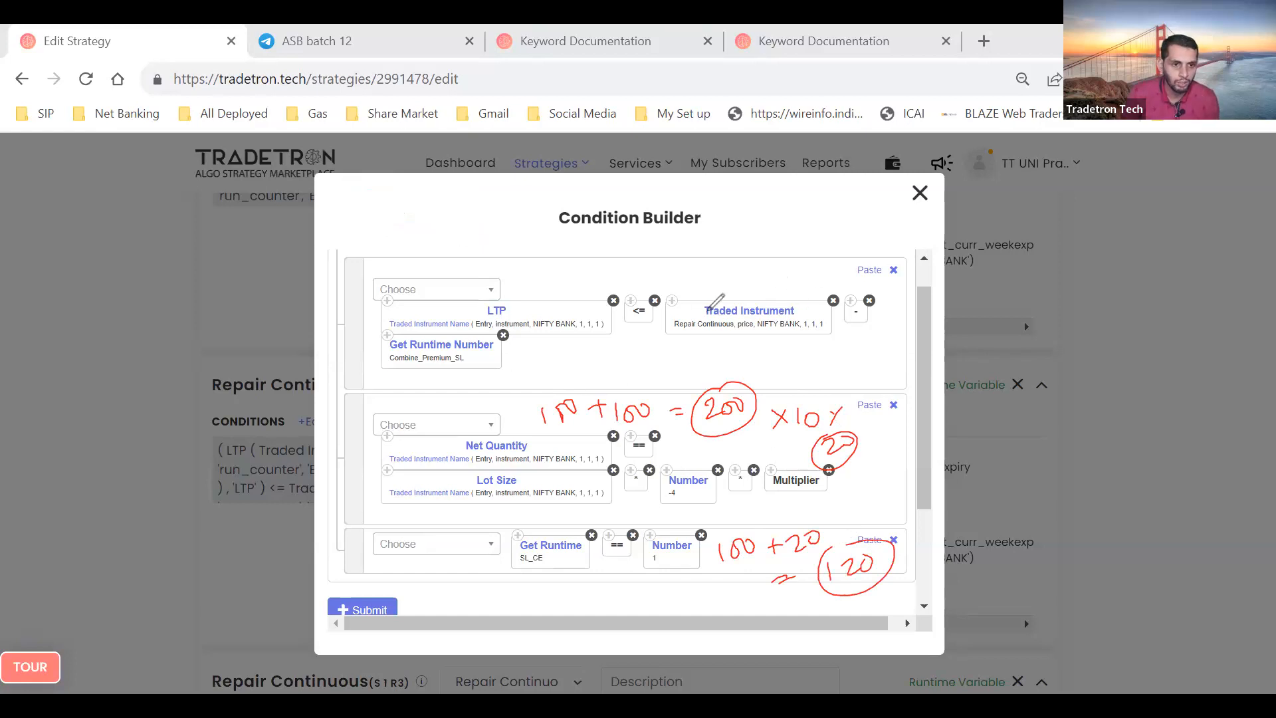
Mark the Traded Instrument parameters with 120 and Get Runtime Number with 20, draw an arrow toward LTP, and write 120 − 20 = 100
drag(694, 315, 824, 331)
mouse_move(735, 279)
mouse_down()
mouse_move(738, 297)
mouse_move(771, 279)
mouse_up()
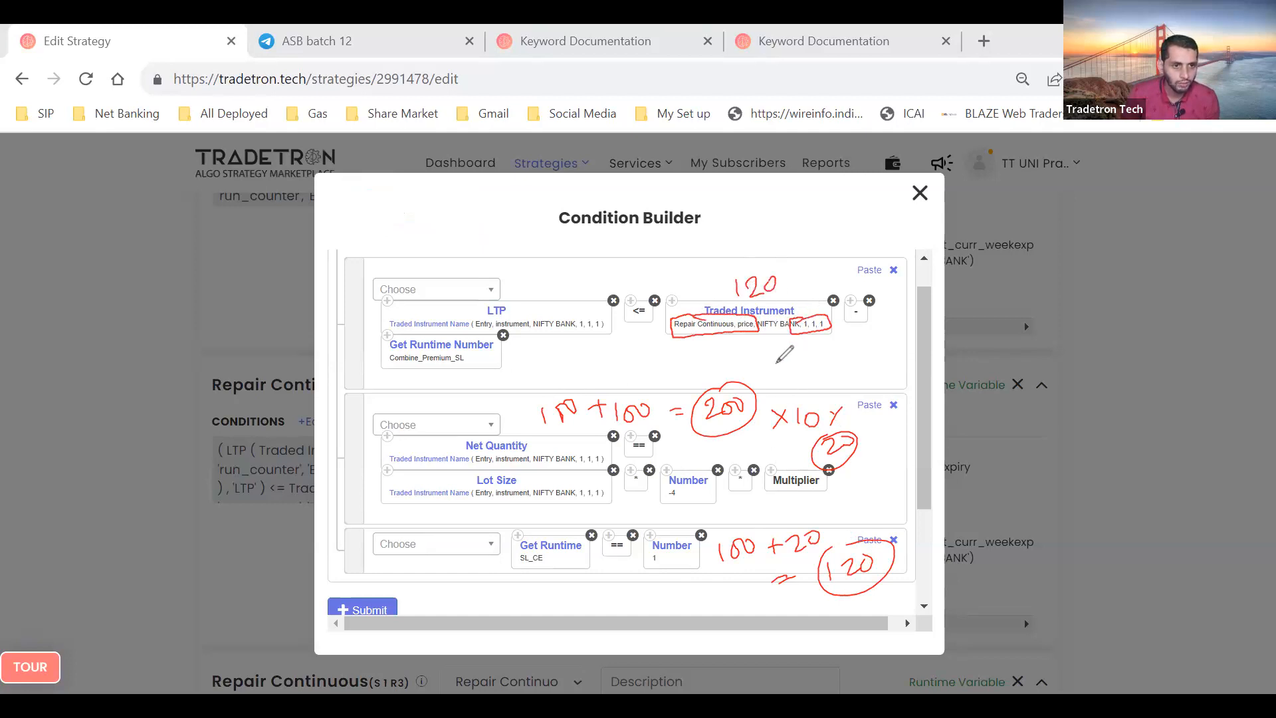
mouse_move(449, 370)
mouse_down()
mouse_move(507, 373)
mouse_move(523, 357)
mouse_up()
drag(751, 251, 767, 272)
drag(646, 258, 612, 299)
drag(625, 300, 641, 297)
drag(812, 203, 814, 222)
mouse_move(820, 206)
mouse_down()
mouse_move(831, 218)
mouse_move(848, 209)
mouse_up()
drag(803, 251, 818, 250)
drag(830, 234, 861, 242)
mouse_move(842, 263)
mouse_down()
mouse_move(843, 276)
mouse_move(861, 271)
mouse_move(867, 257)
mouse_up()
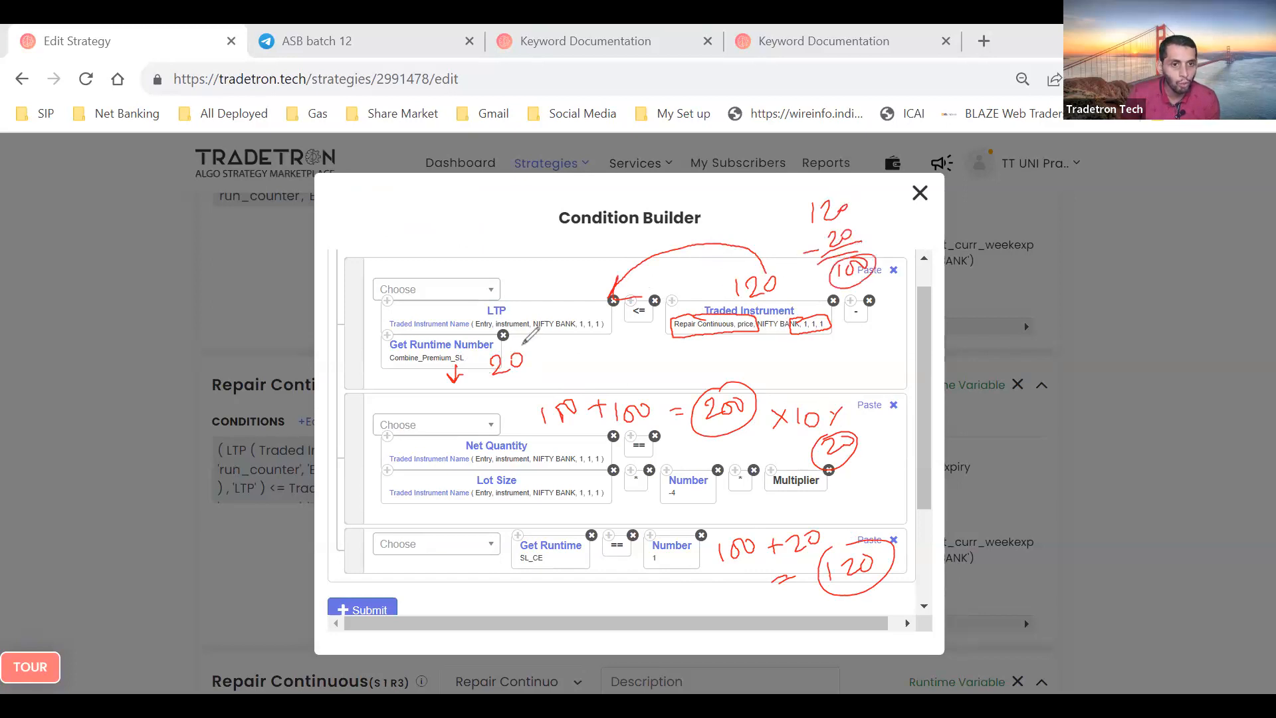
Annotate LTP with a circled 100, emphasize the <= operator, add a circled 1 below it, and clear all markings
mouse_move(529, 279)
mouse_down()
mouse_move(526, 295)
mouse_move(553, 279)
mouse_up()
drag(527, 267, 522, 293)
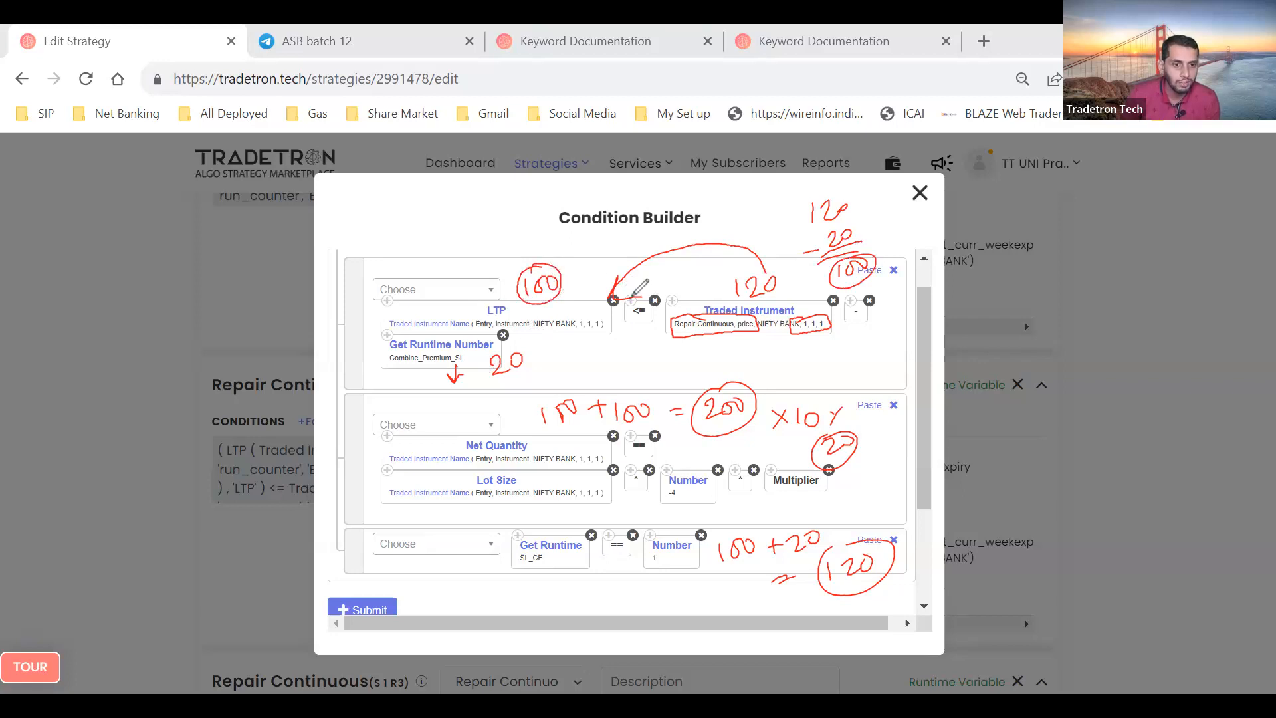
drag(540, 266, 536, 261)
drag(641, 305, 643, 327)
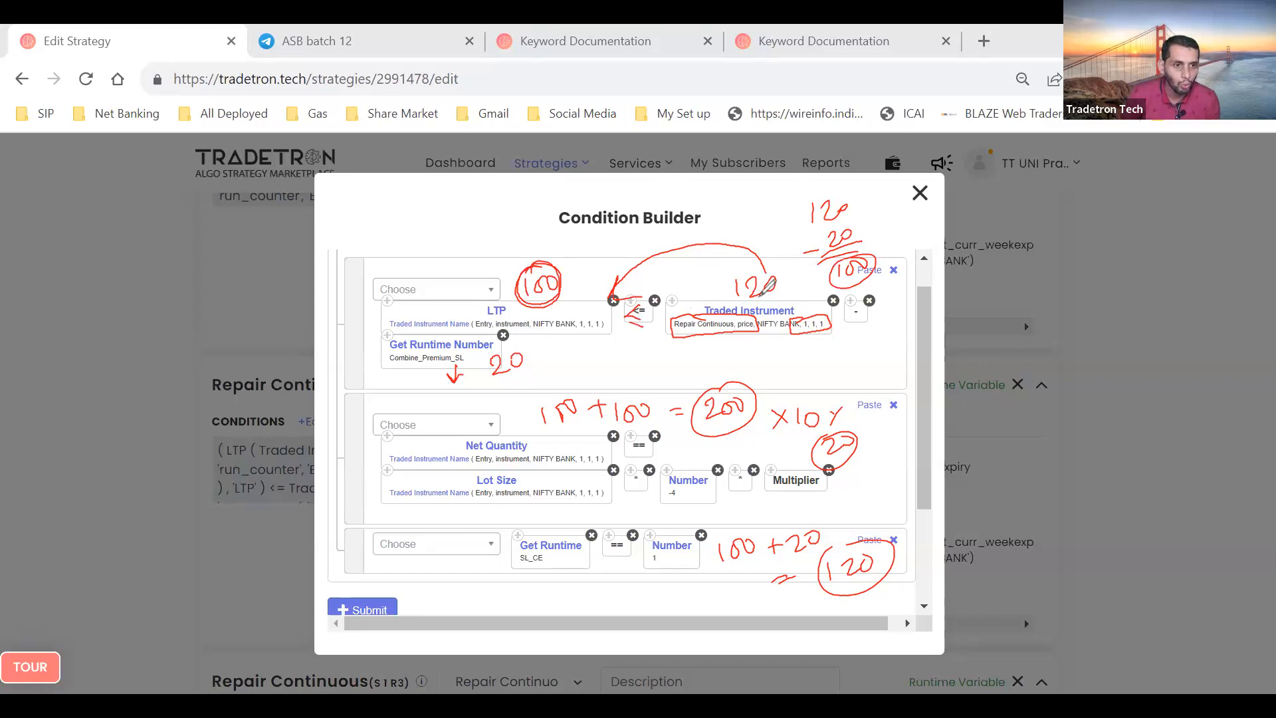
mouse_move(590, 351)
mouse_down()
mouse_move(591, 369)
mouse_move(582, 350)
mouse_up()
drag(542, 262, 544, 264)
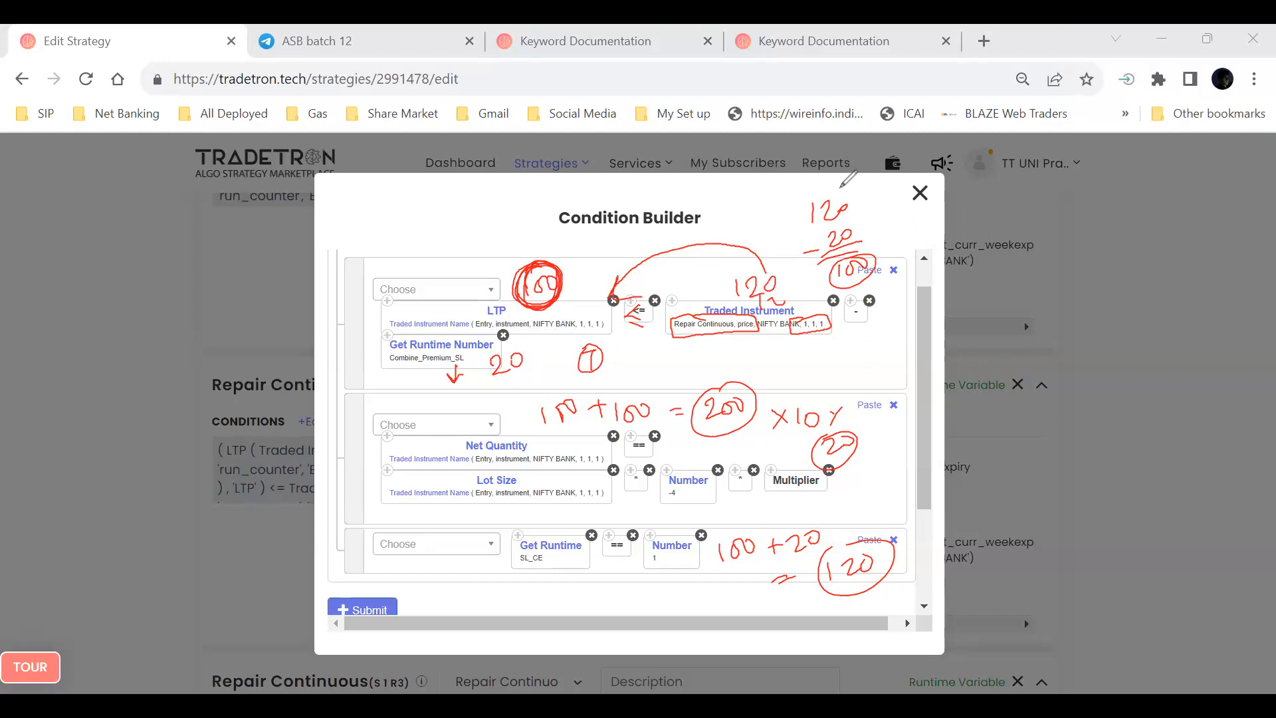
key(e)
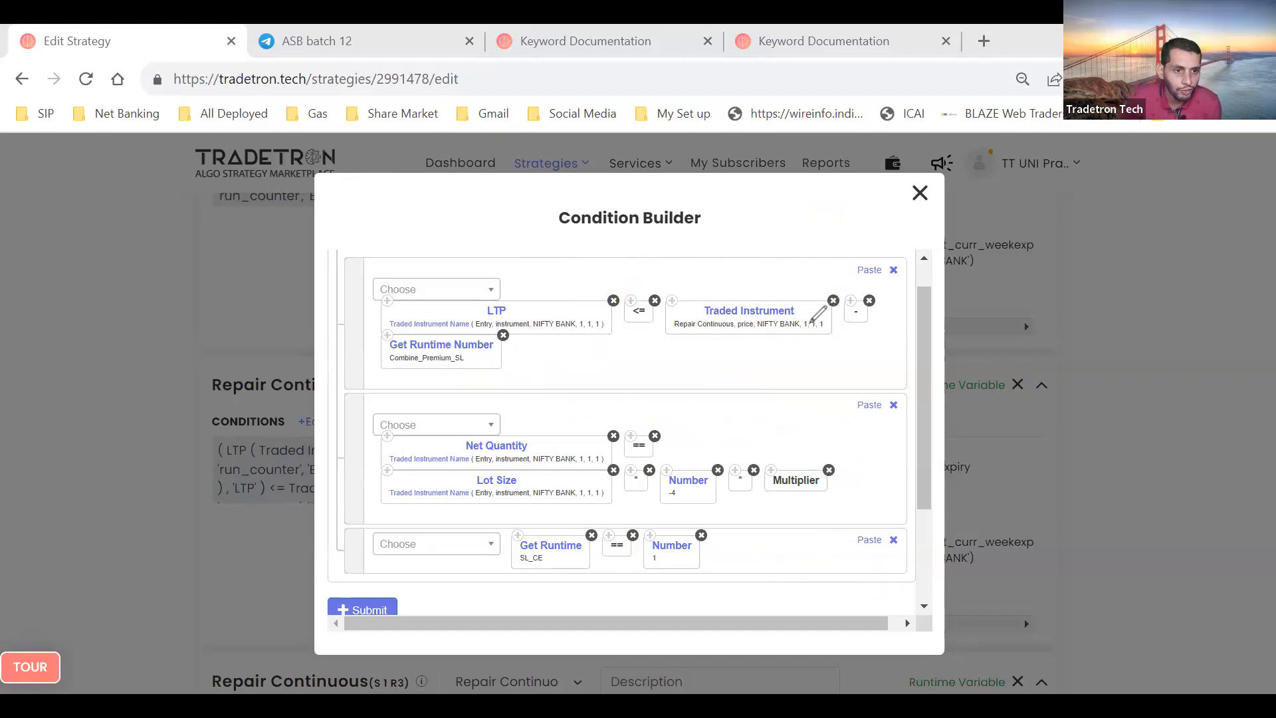
Annotate Traded Instrument with 140 changed to 160, LTP with a circled 120 and Get Runtime Number with 20, and clear the markings
mouse_move(746, 273)
mouse_down()
mouse_move(747, 292)
mouse_move(769, 277)
mouse_up()
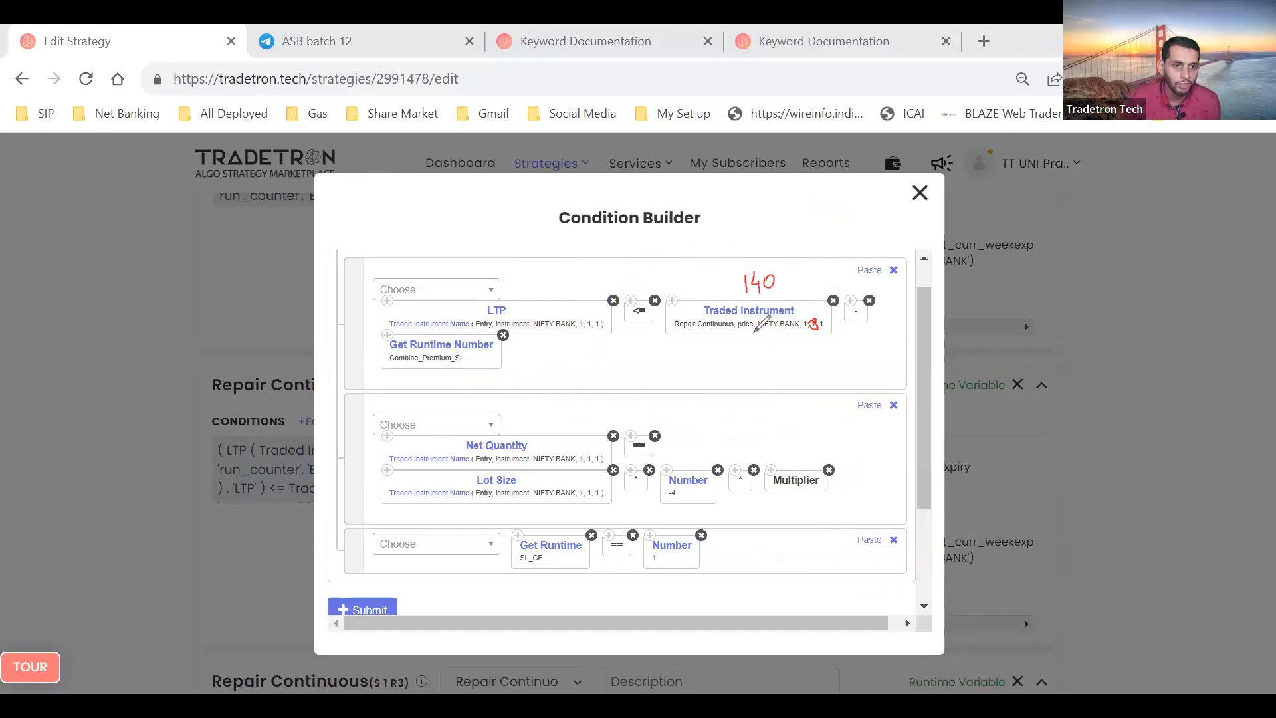
drag(511, 277, 510, 294)
mouse_move(517, 279)
mouse_down()
mouse_move(536, 295)
mouse_move(527, 258)
mouse_up()
drag(493, 365, 507, 372)
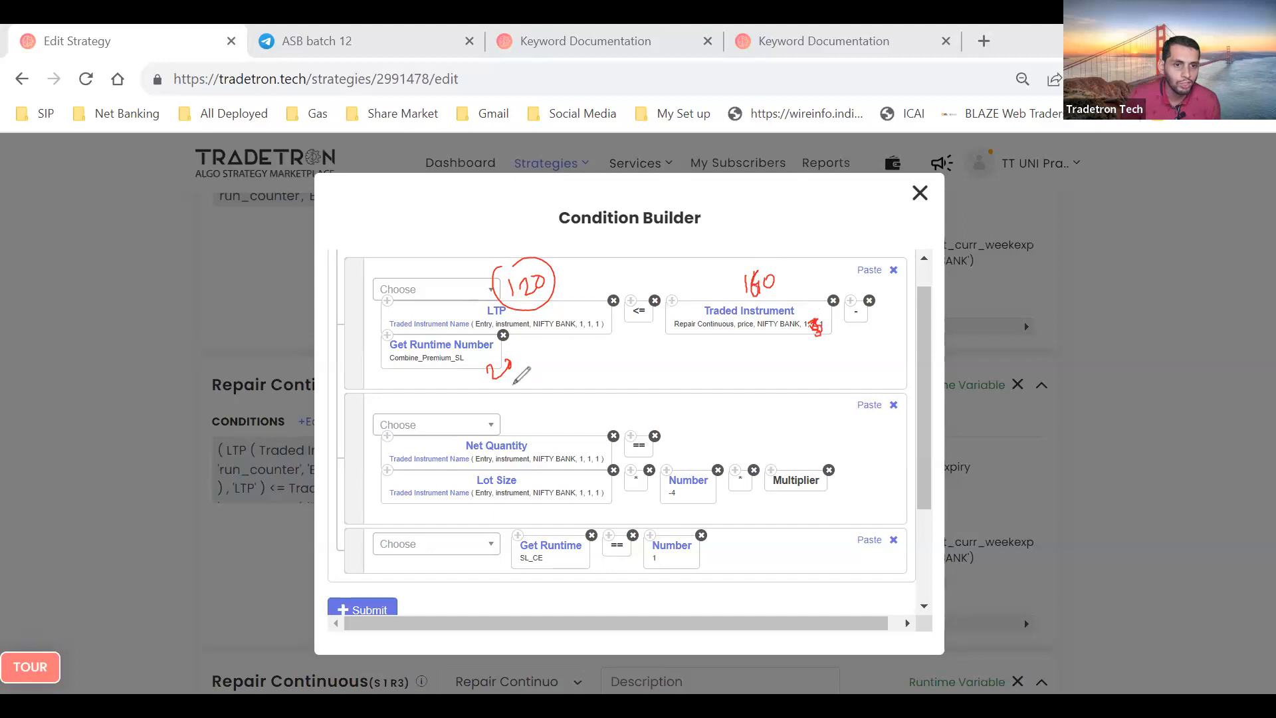
drag(532, 278, 546, 321)
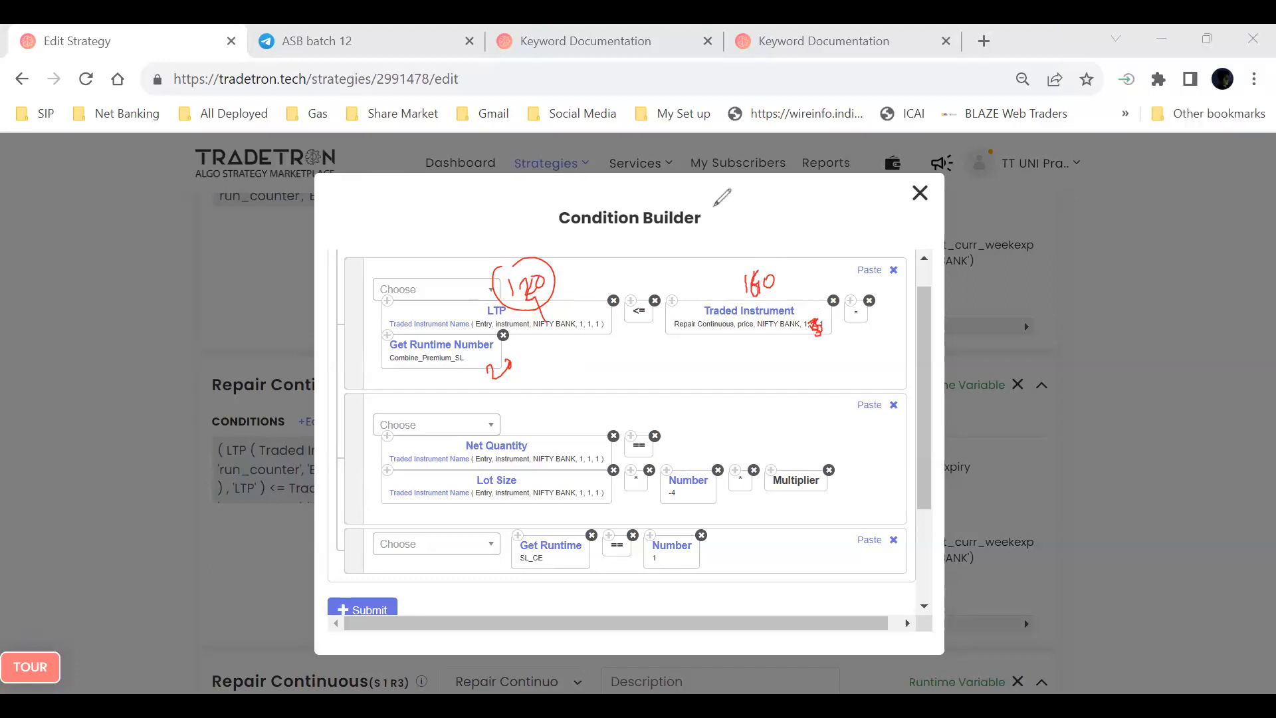
key(e)
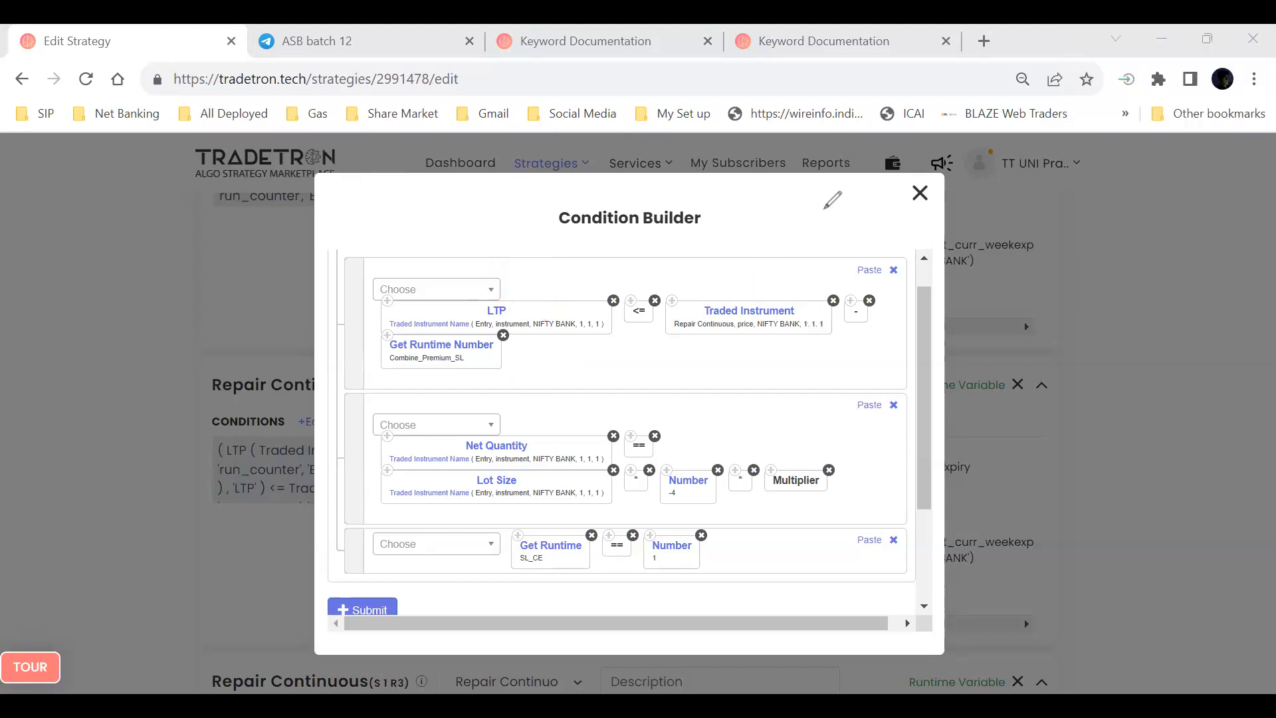